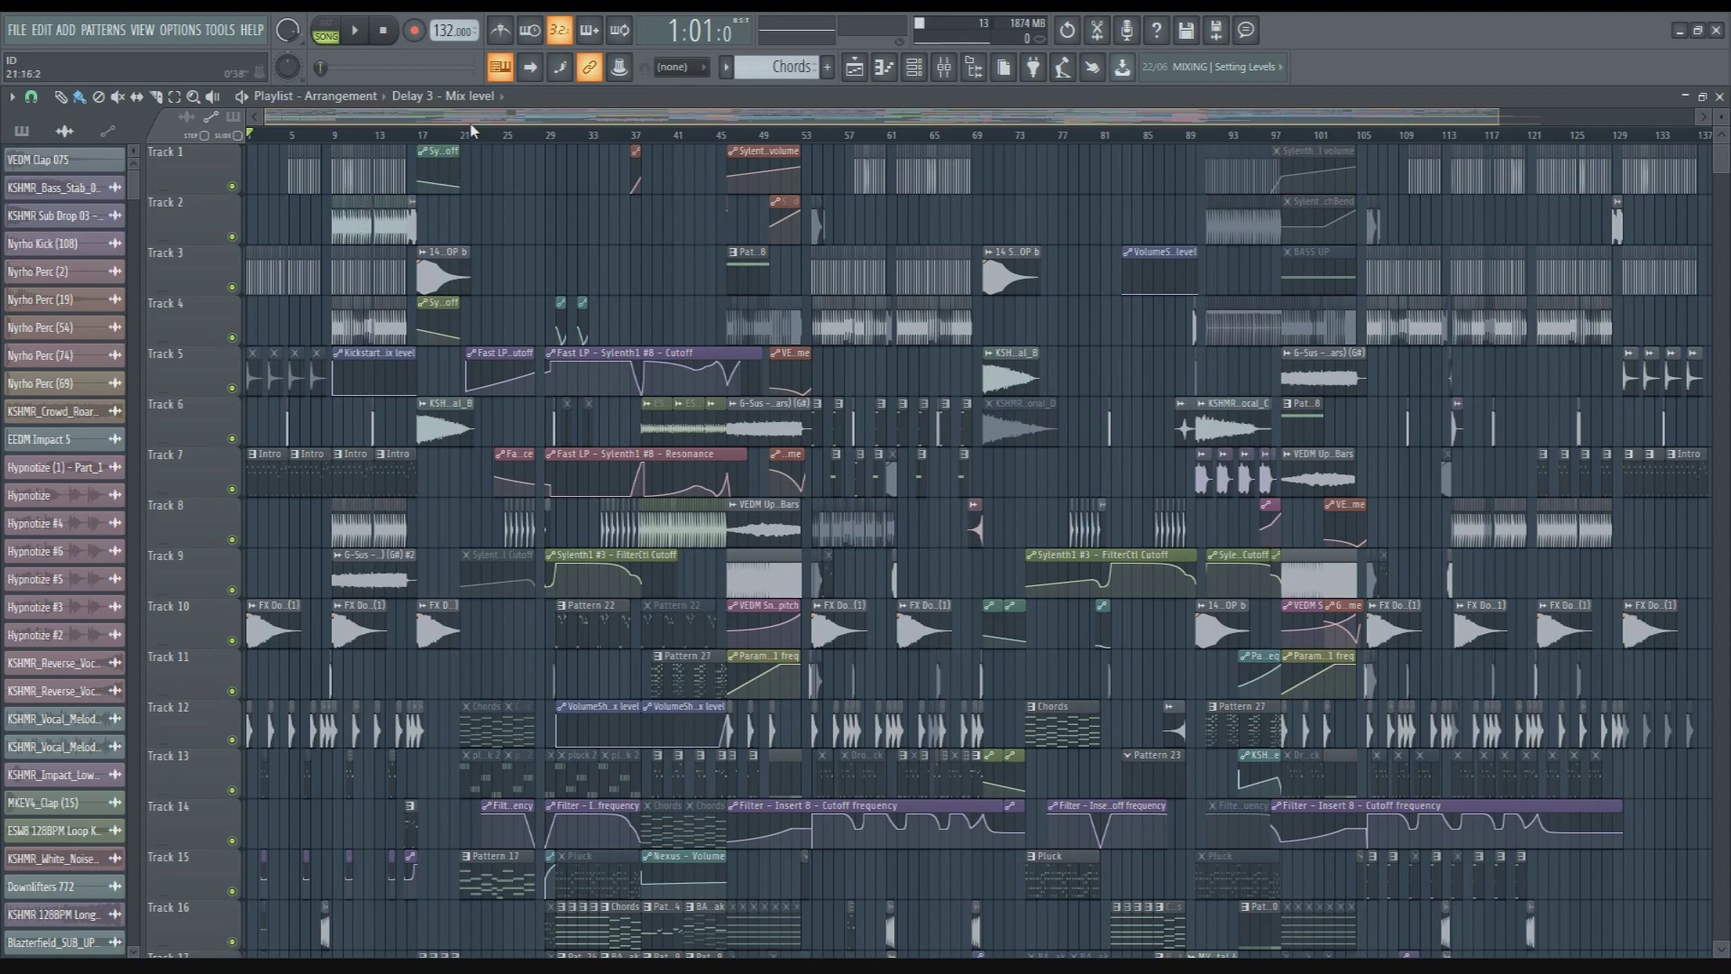
Look over all tracks of the arrangement and narrow the playlist view to the intro and first break, about the first 42 bars
{"action": "left_click_drag", "start_coordinate": [1494, 115], "coordinate": [1616, 171]}
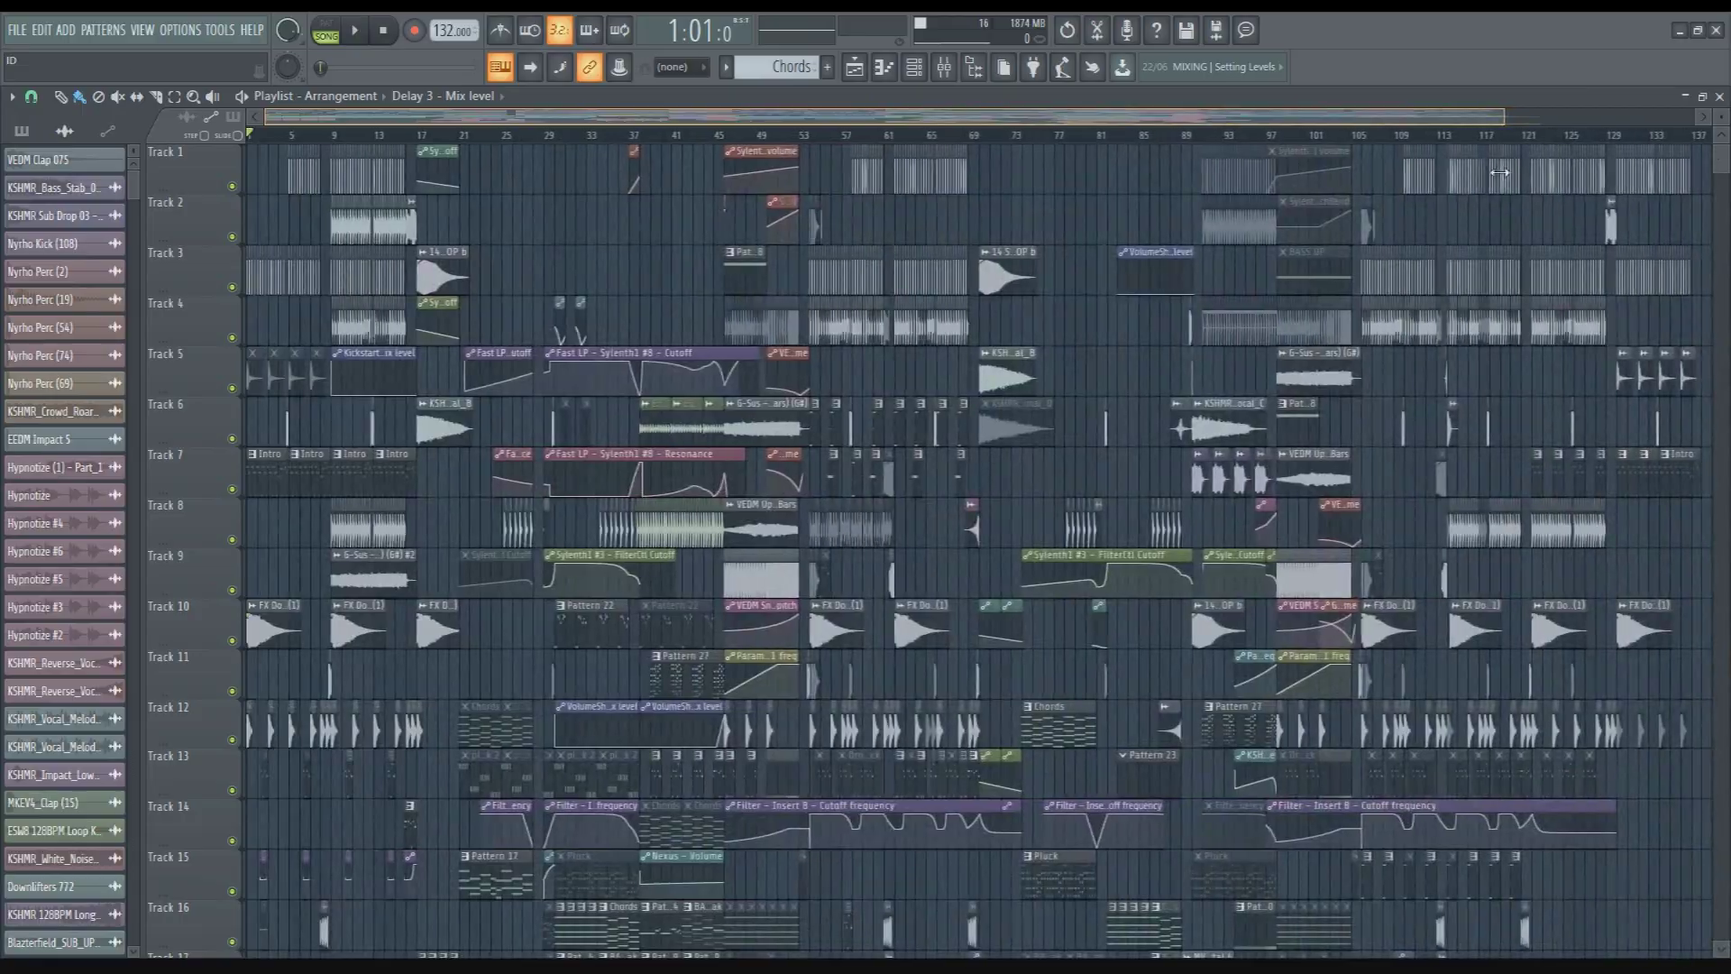
{"action": "scroll", "coordinate": [1032, 367], "scroll_direction": "down", "scroll_amount": 8}
{"action": "scroll", "coordinate": [1034, 369], "scroll_direction": "down", "scroll_amount": 10}
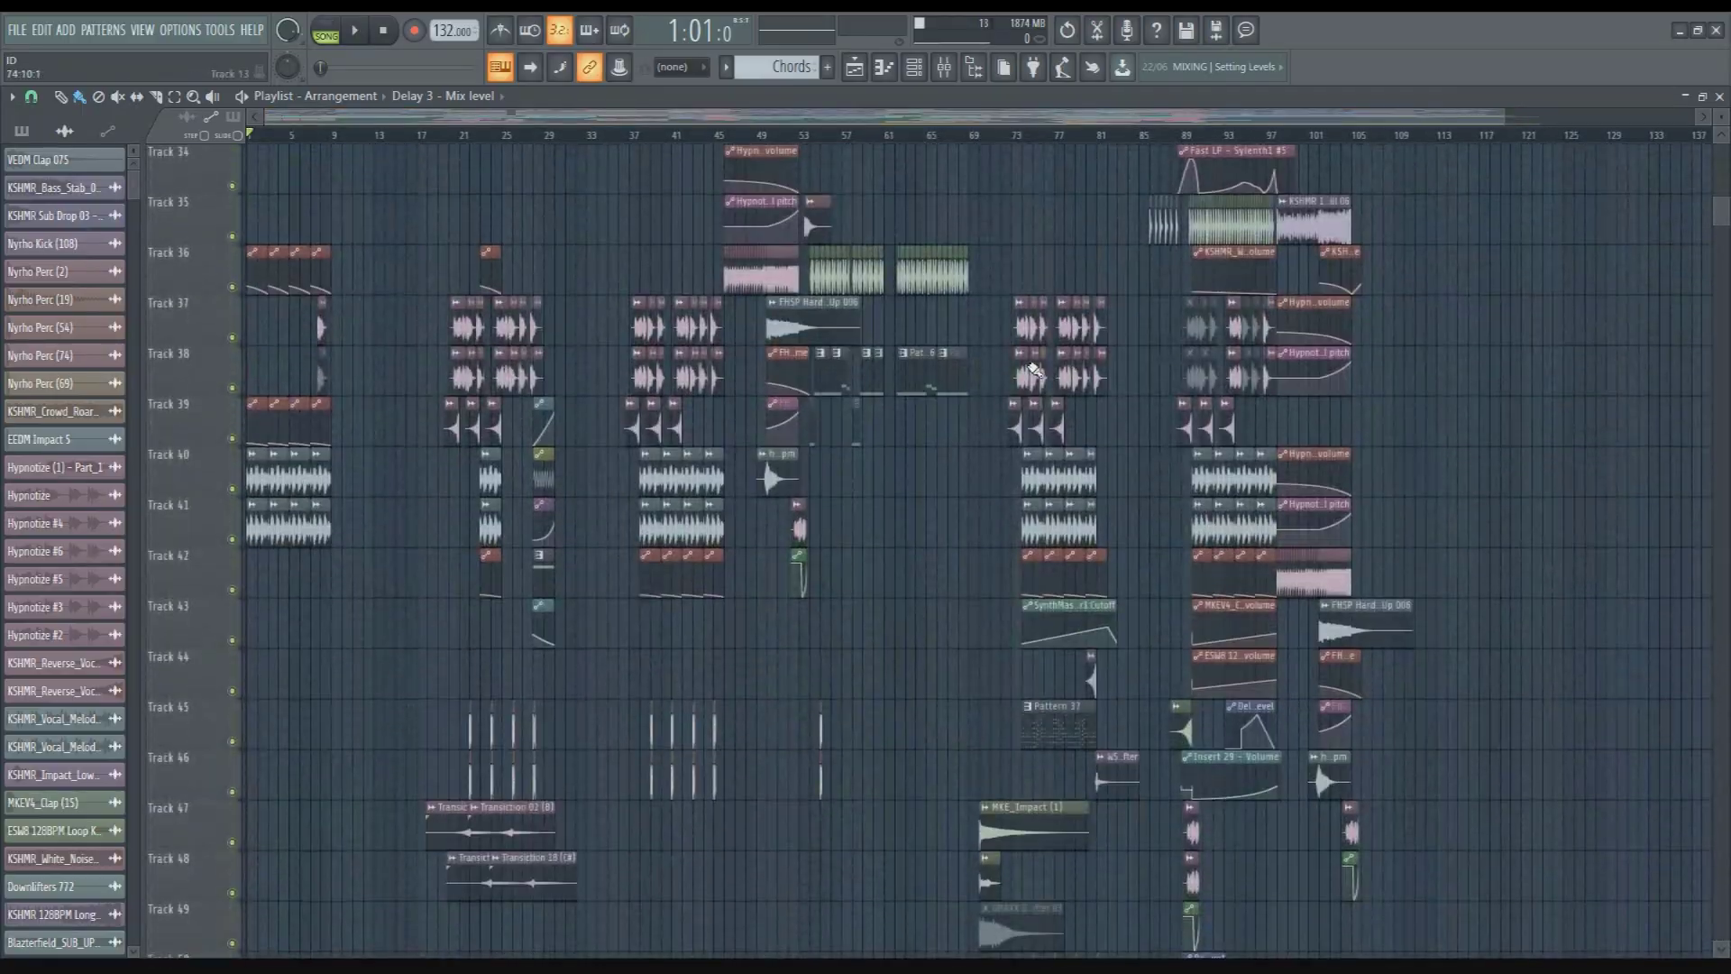
{"action": "scroll", "coordinate": [991, 505], "scroll_direction": "up", "scroll_amount": 12}
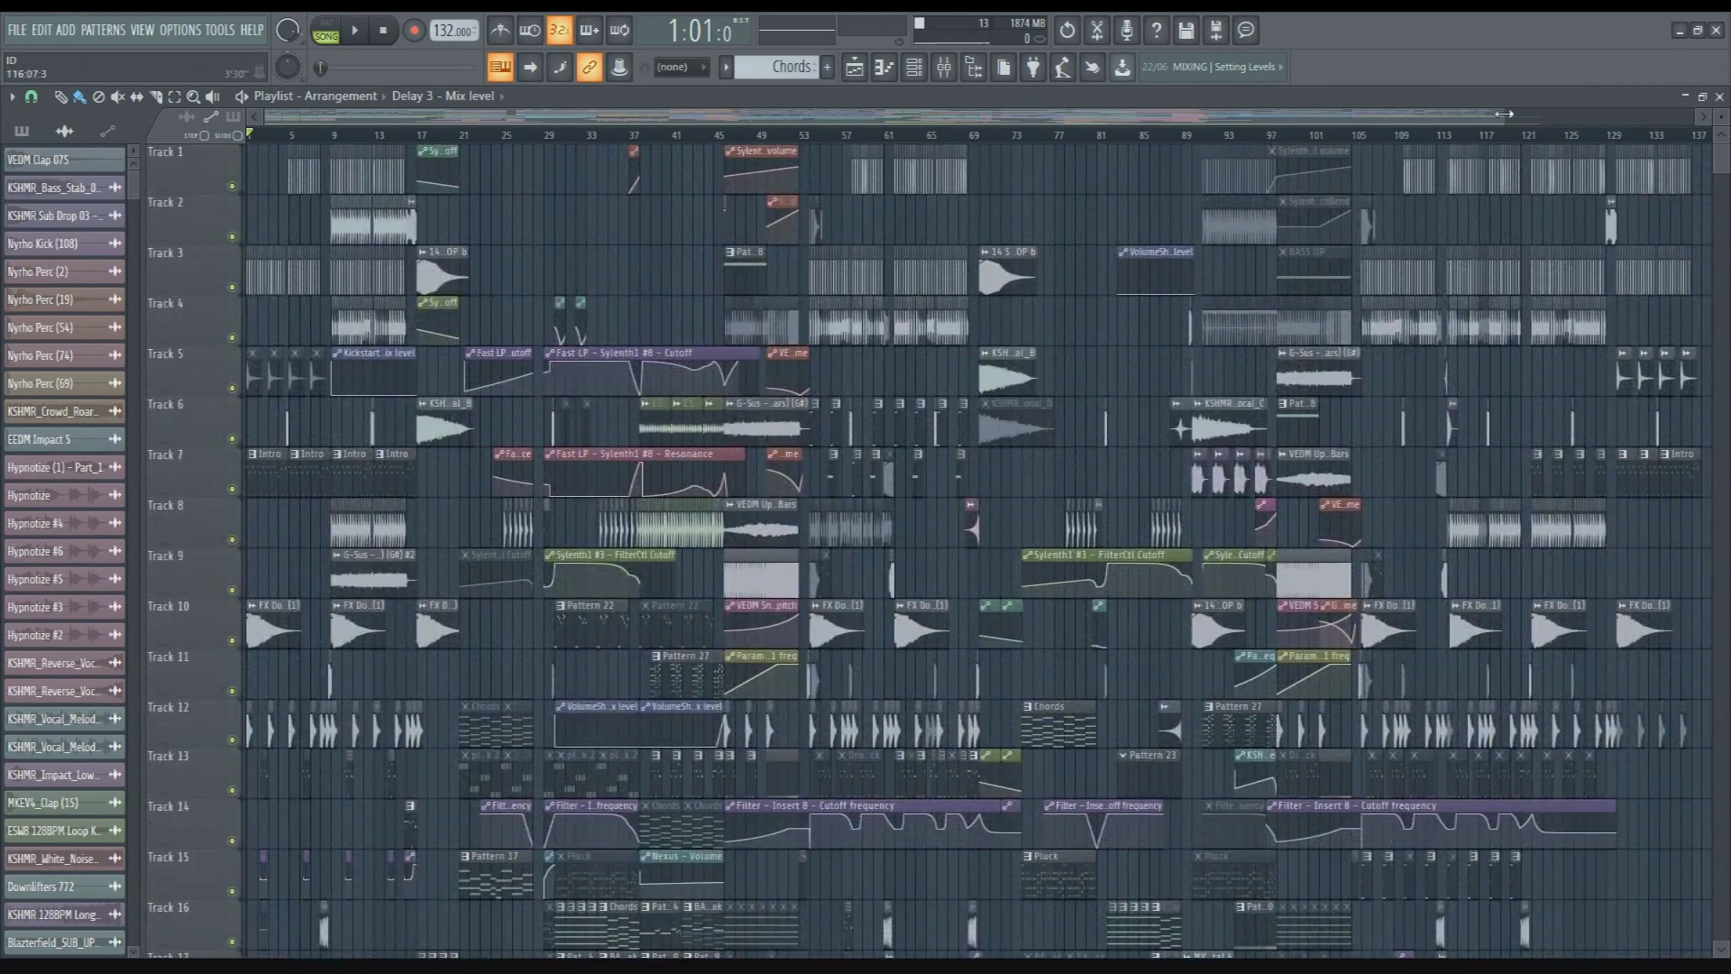
{"action": "left_click_drag", "start_coordinate": [1504, 113], "coordinate": [497, 119]}
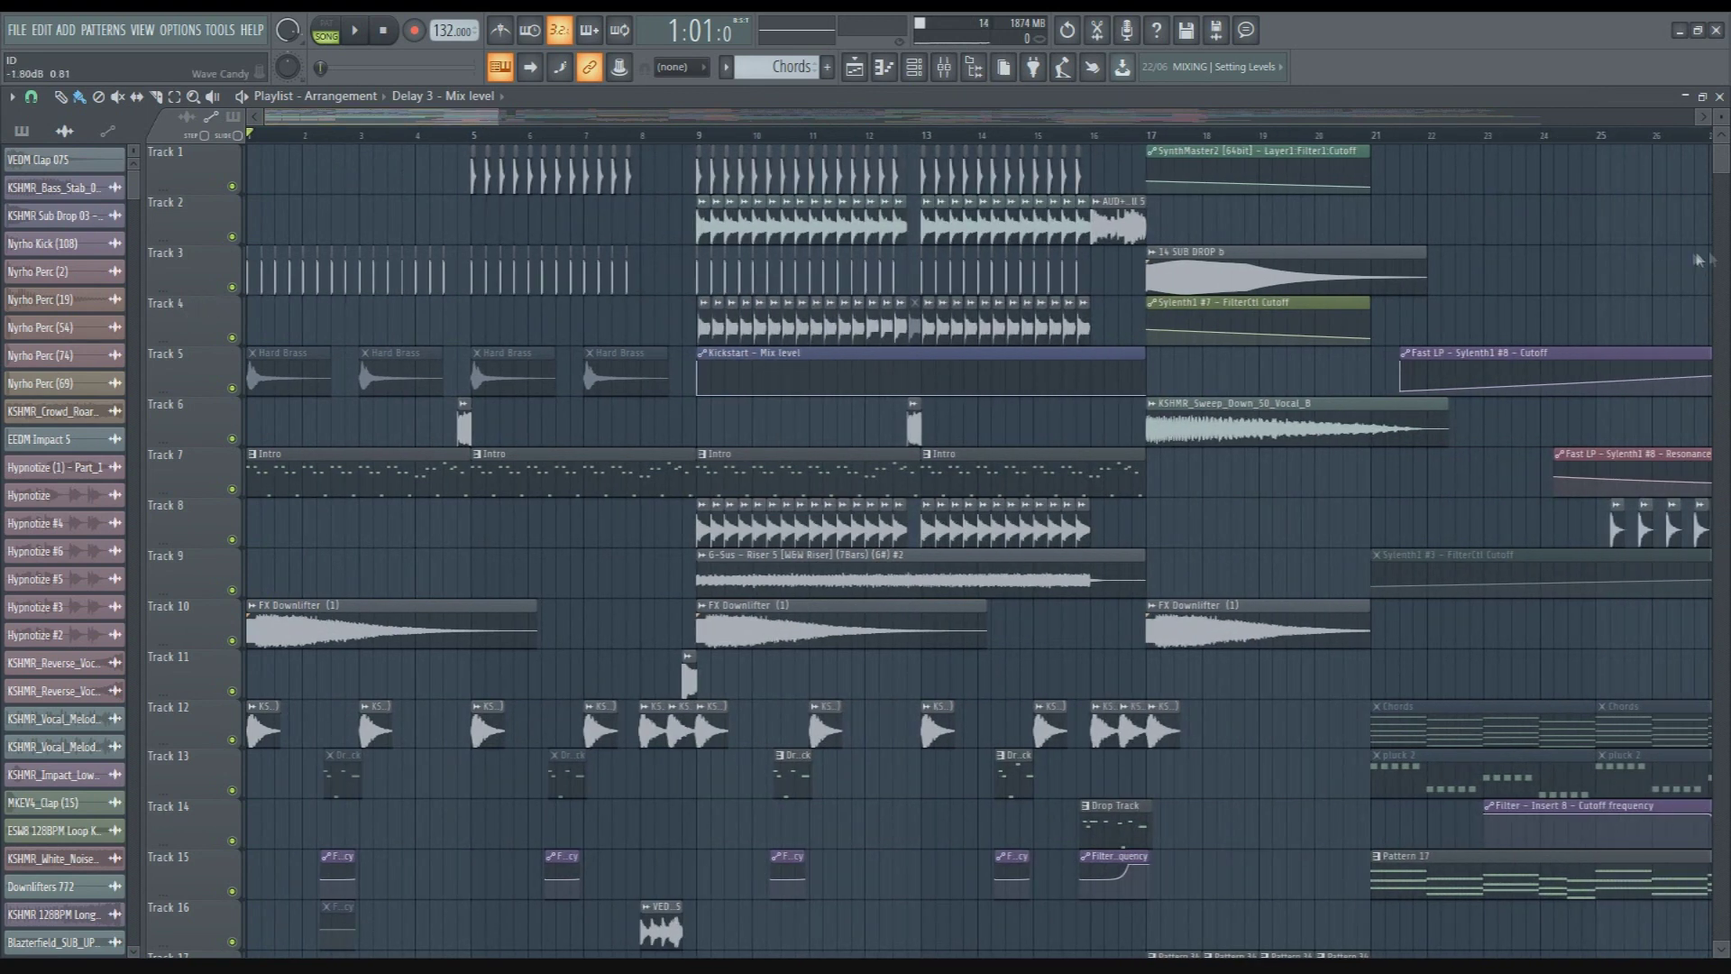
{"action": "left_click_drag", "start_coordinate": [500, 117], "coordinate": [561, 120]}
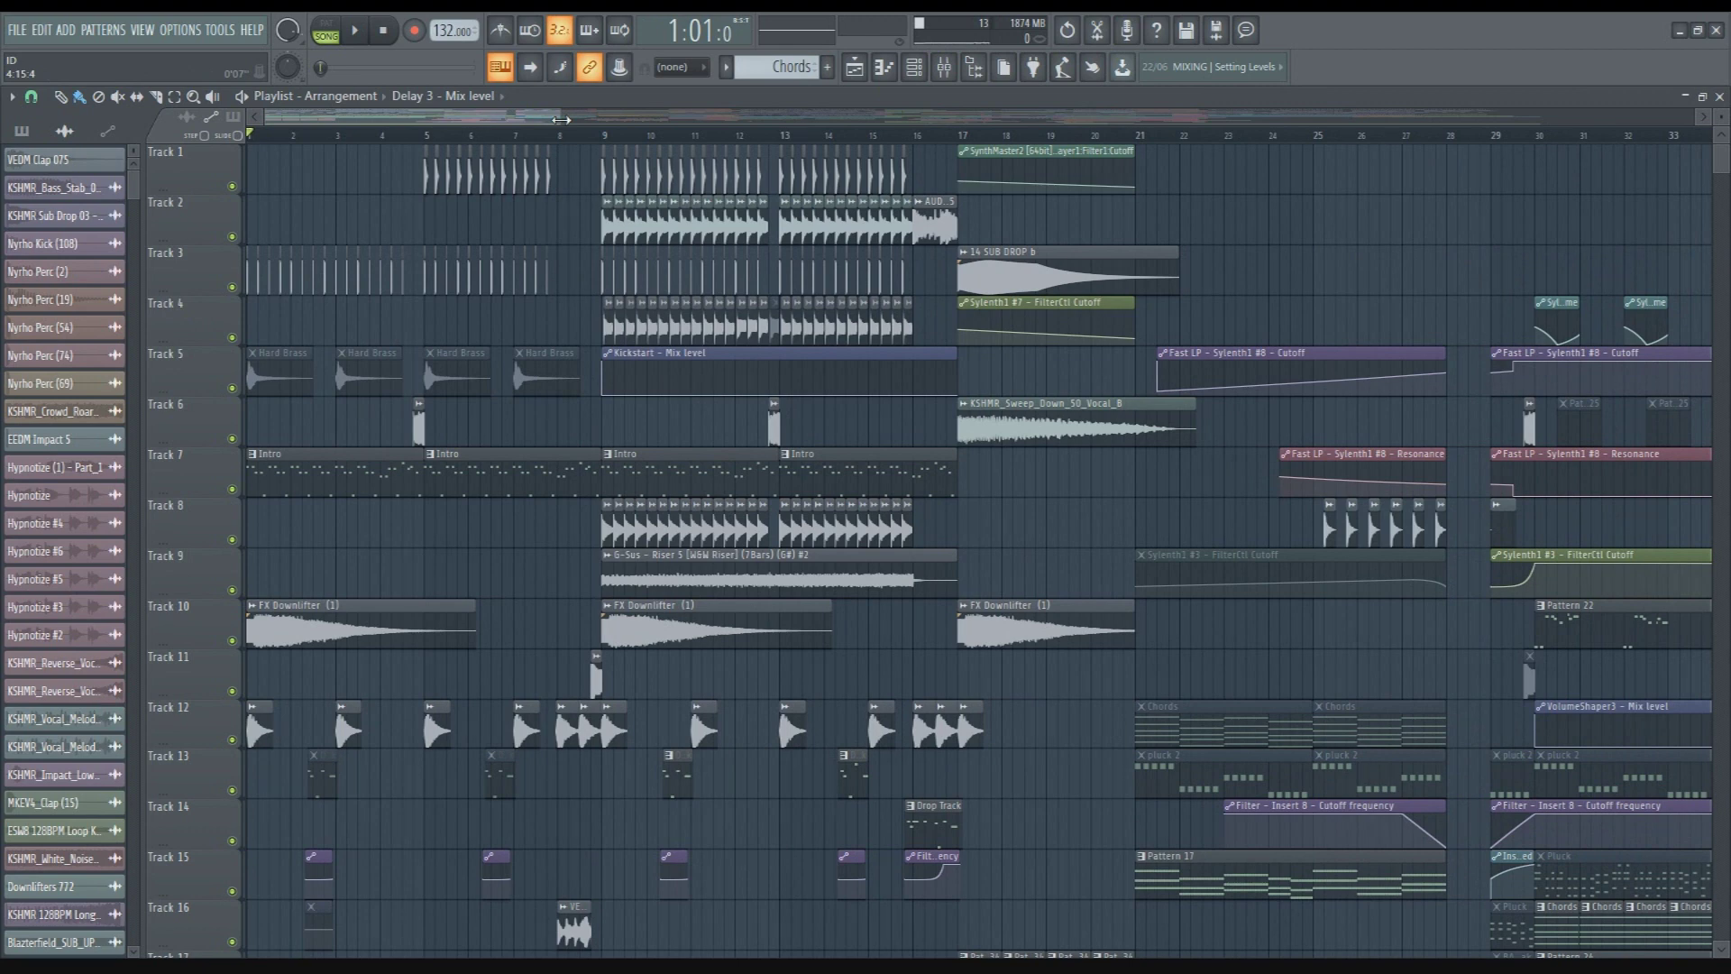
{"action": "left_click_drag", "start_coordinate": [561, 120], "coordinate": [638, 119]}
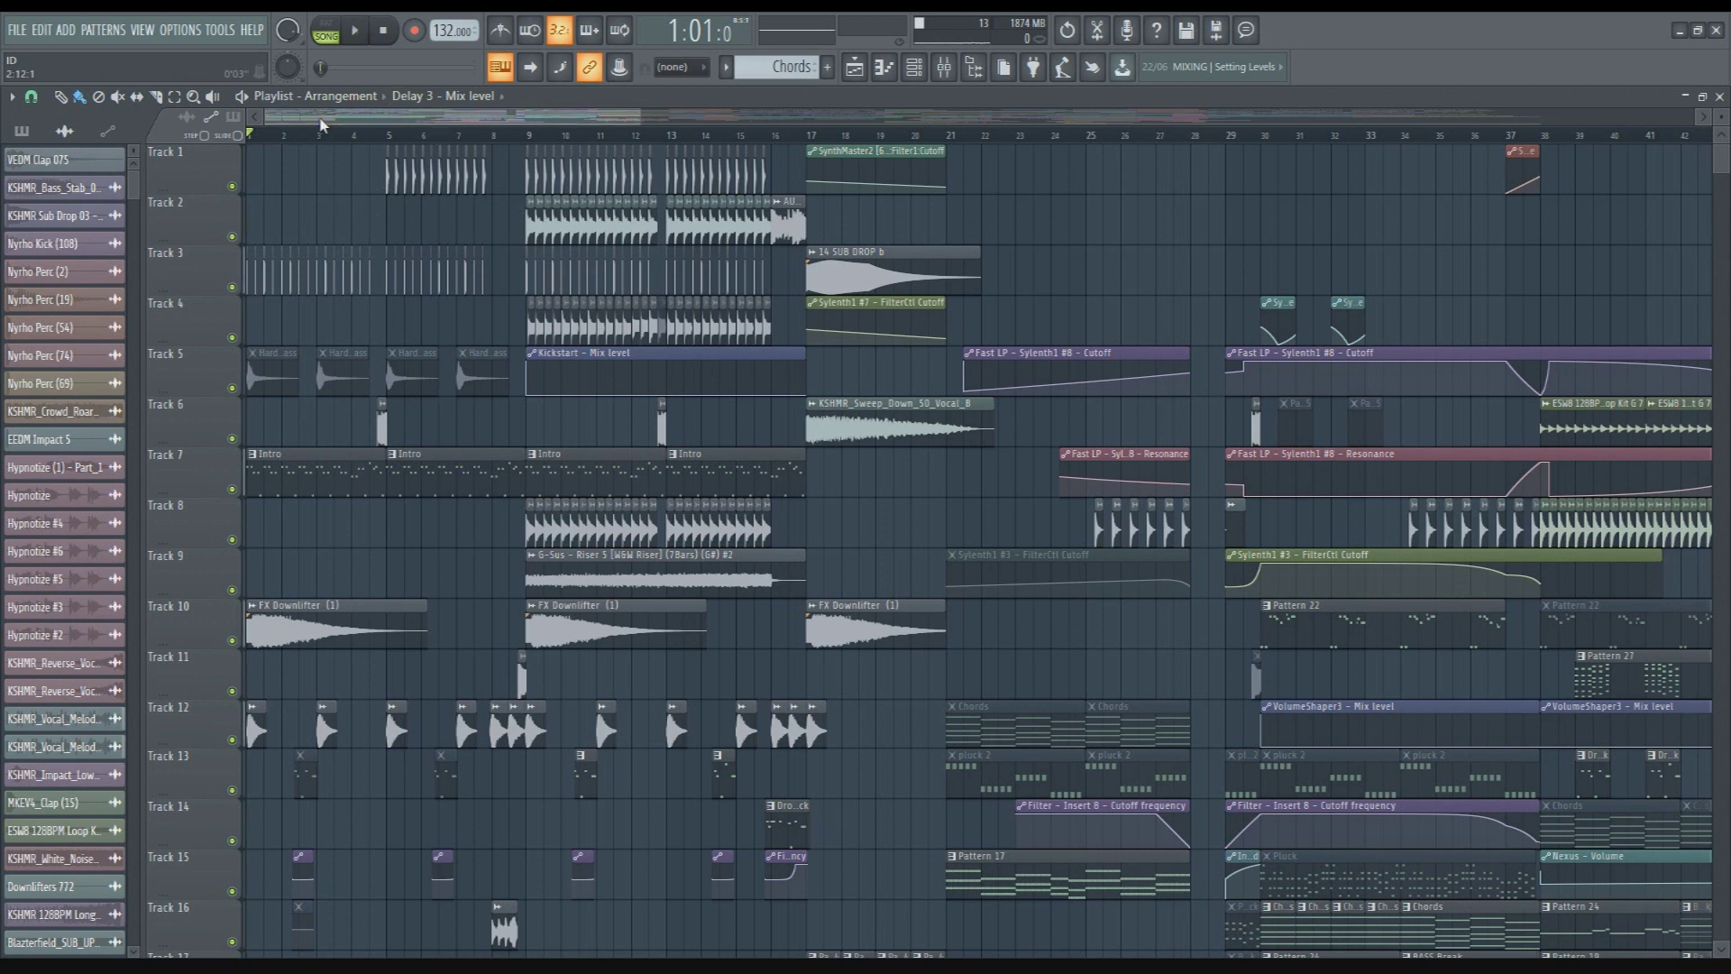
Play the song from the start to about bar 20 while looking through the intro's tracks, and stop playback
{"action": "key", "text": "space"}
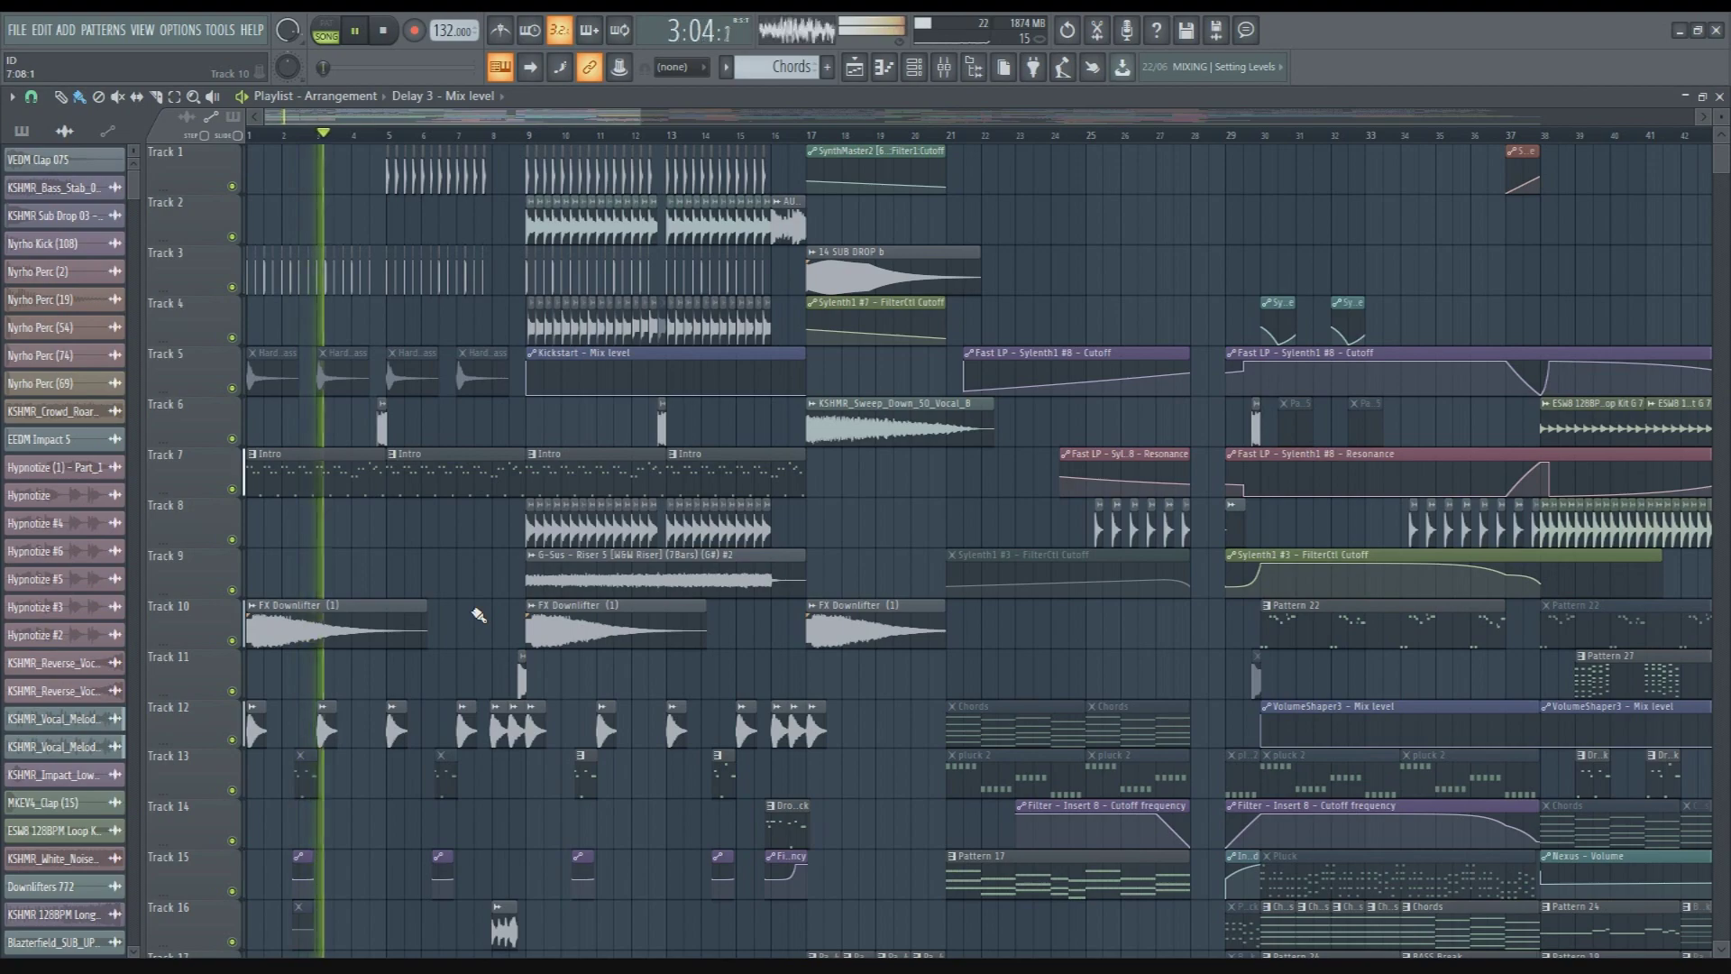
{"action": "scroll", "coordinate": [486, 410], "scroll_direction": "down", "scroll_amount": 5}
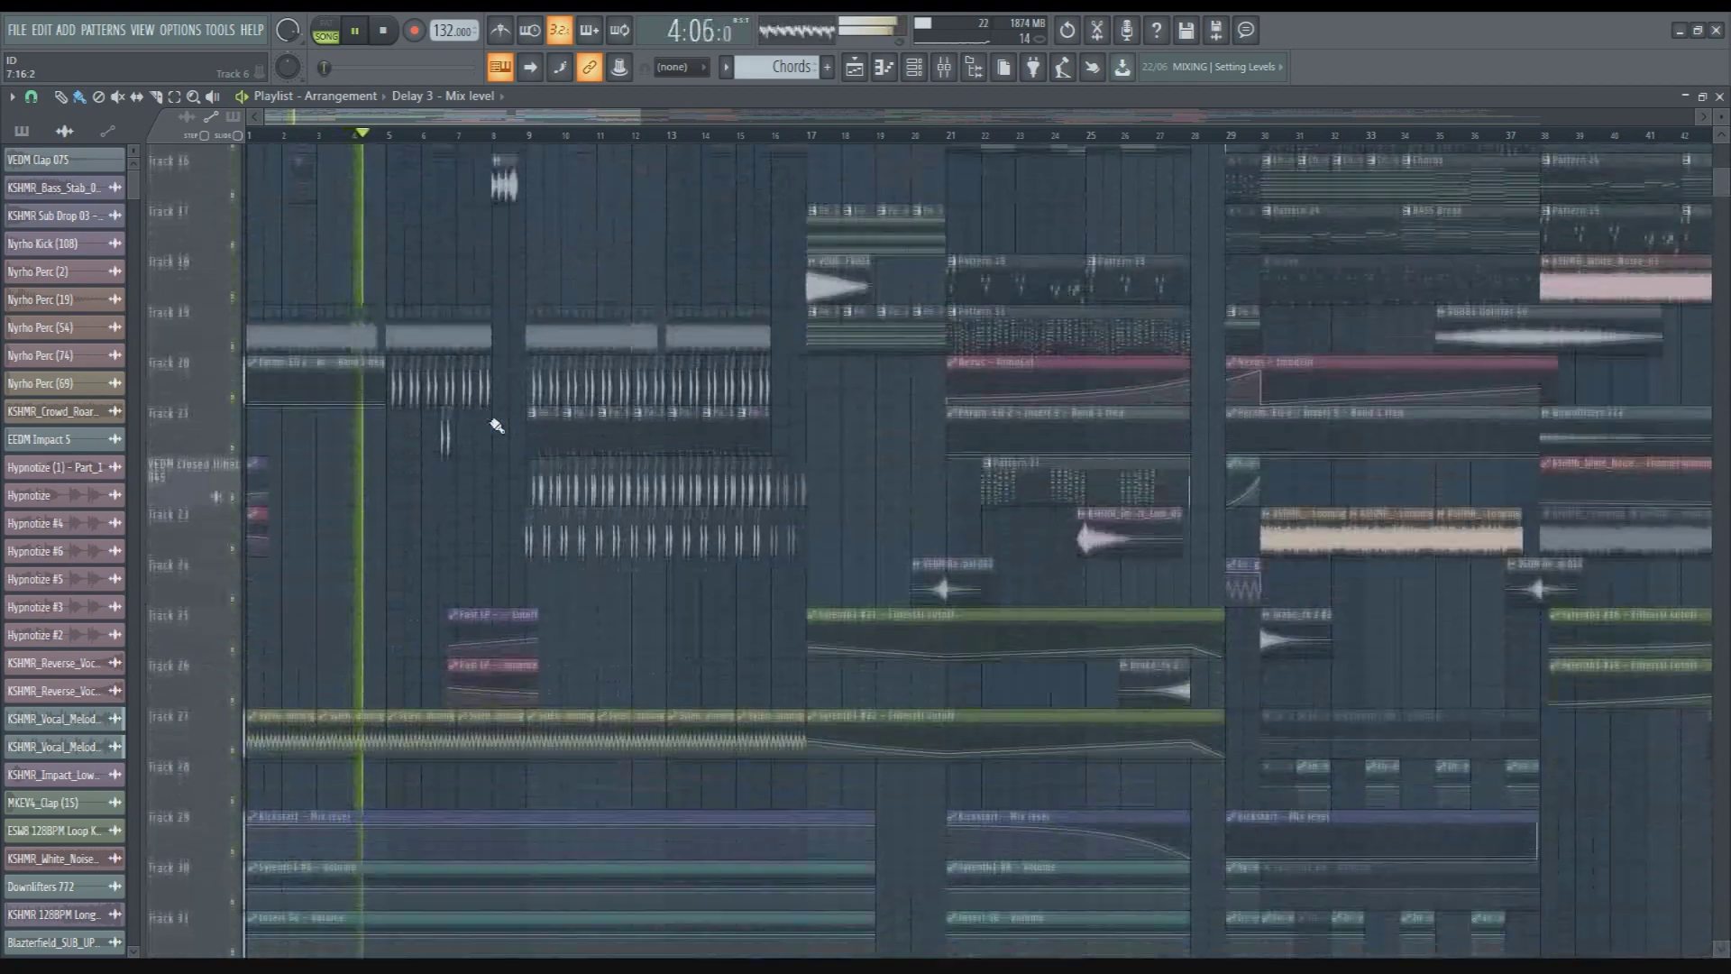
{"action": "scroll", "coordinate": [496, 424], "scroll_direction": "down", "scroll_amount": 1}
{"action": "scroll", "coordinate": [491, 421], "scroll_direction": "down", "scroll_amount": 3}
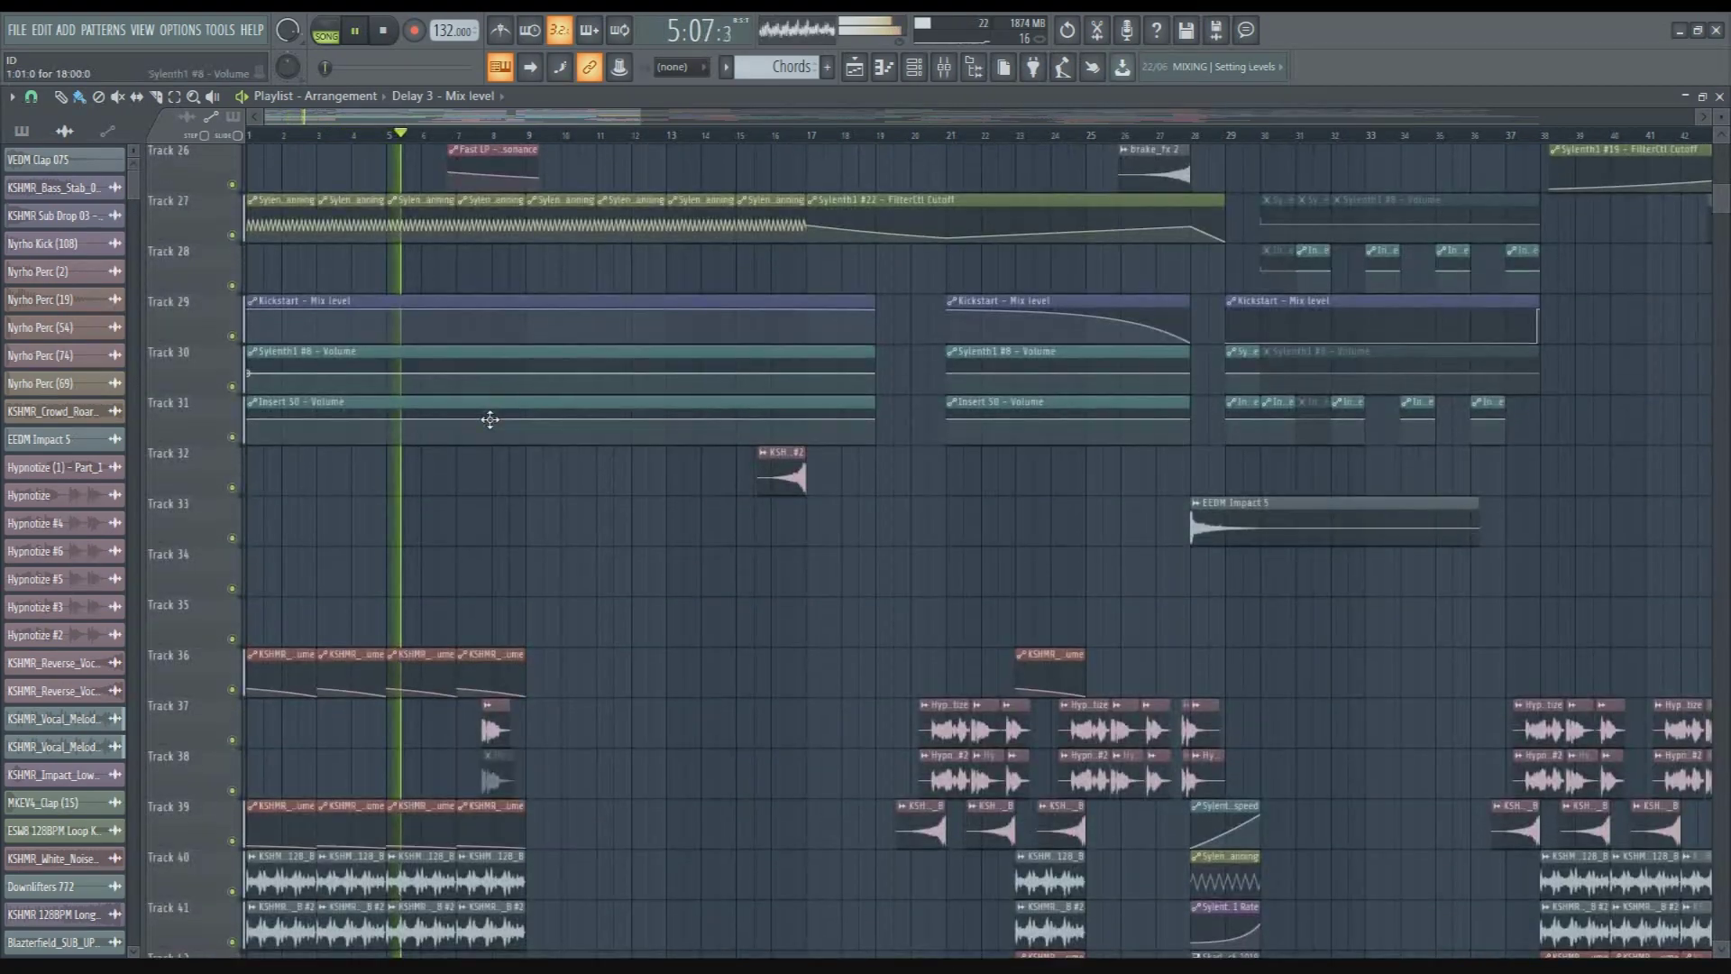
{"action": "scroll", "coordinate": [631, 455], "scroll_direction": "down", "scroll_amount": 7}
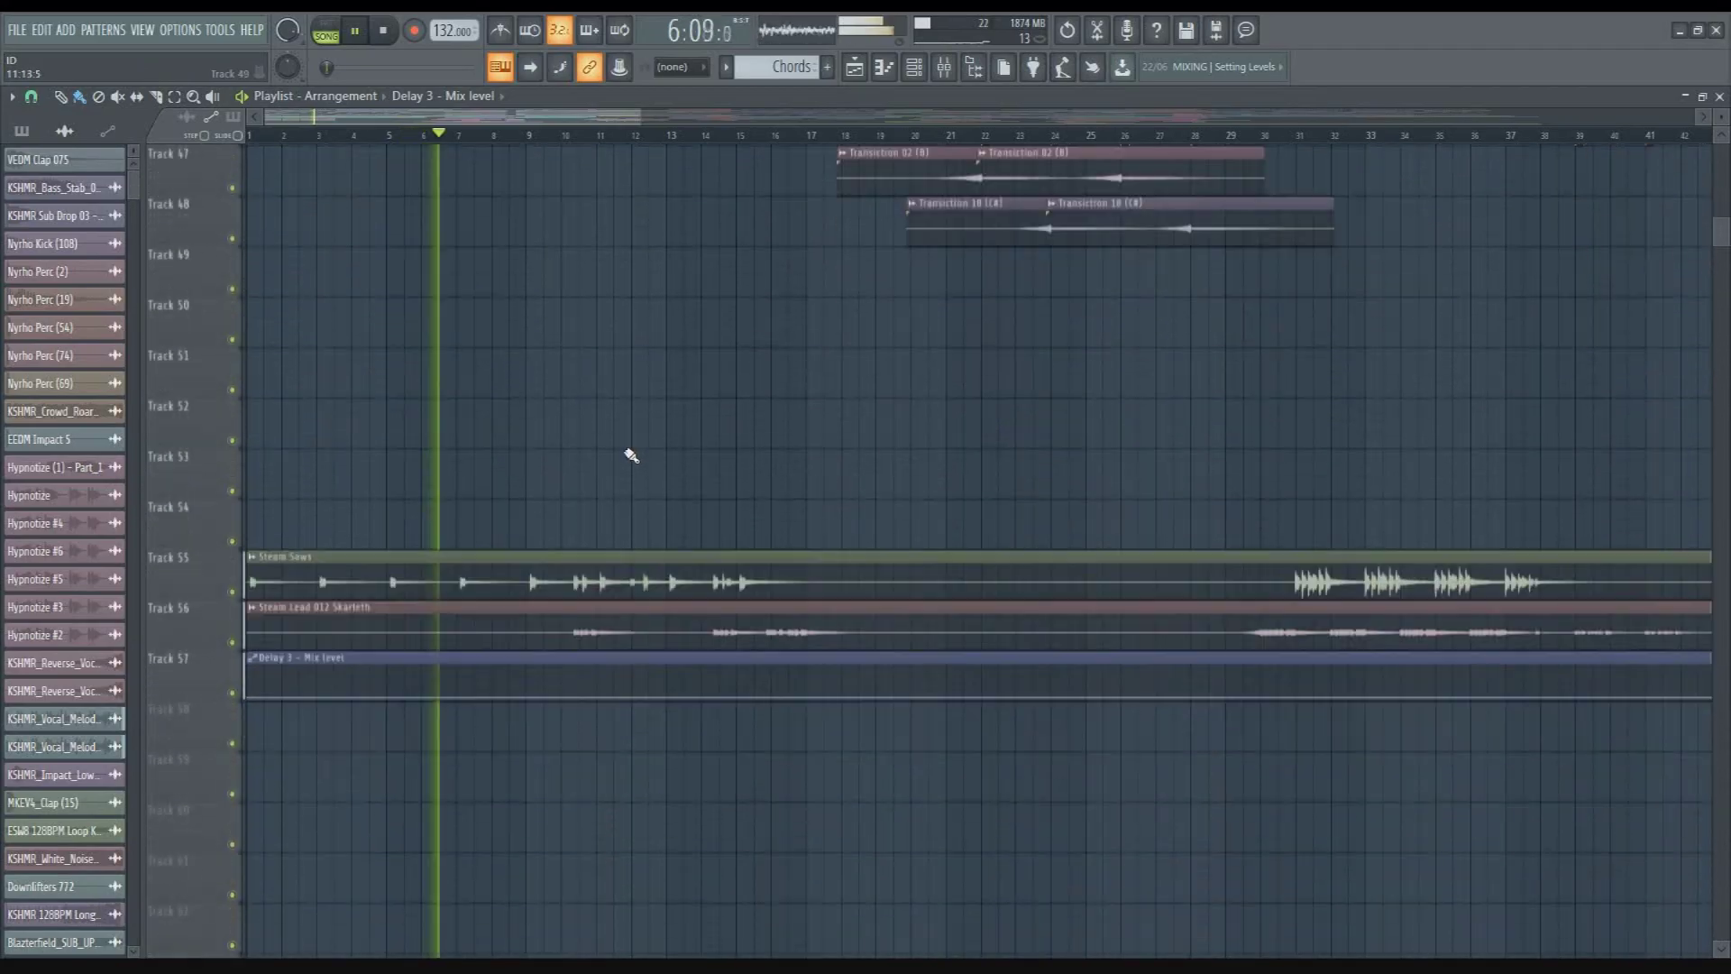
{"action": "scroll", "coordinate": [631, 455], "scroll_direction": "up", "scroll_amount": 12}
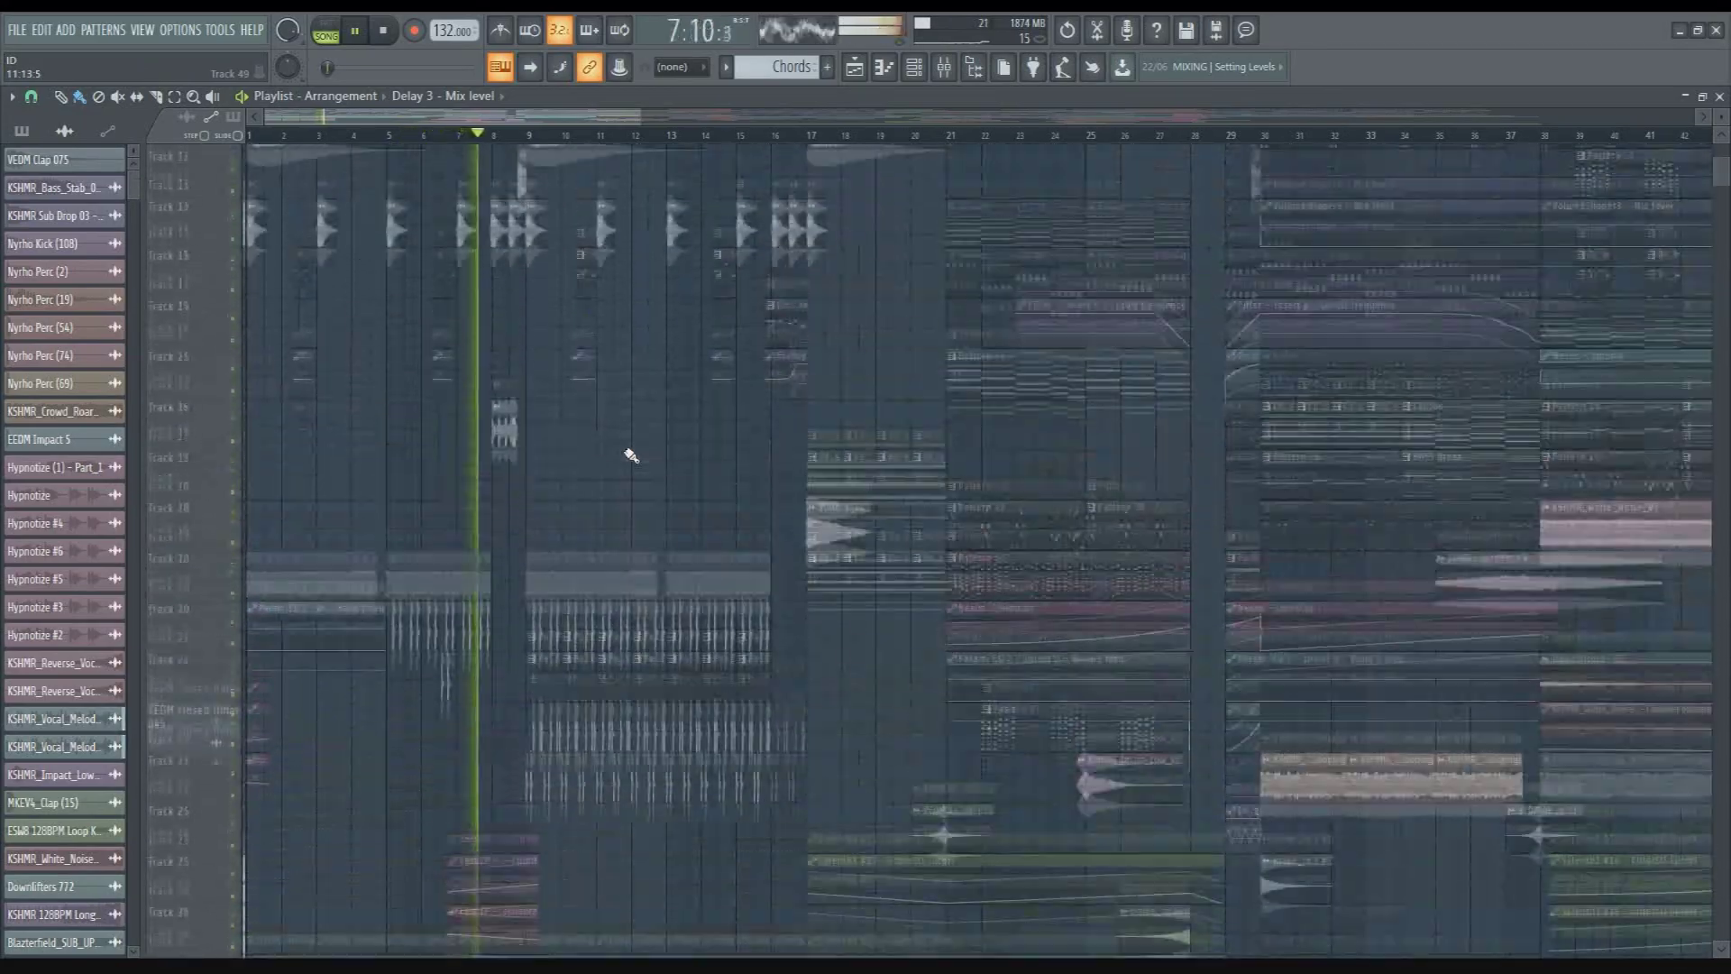
{"action": "scroll", "coordinate": [631, 455], "scroll_direction": "up", "scroll_amount": 4}
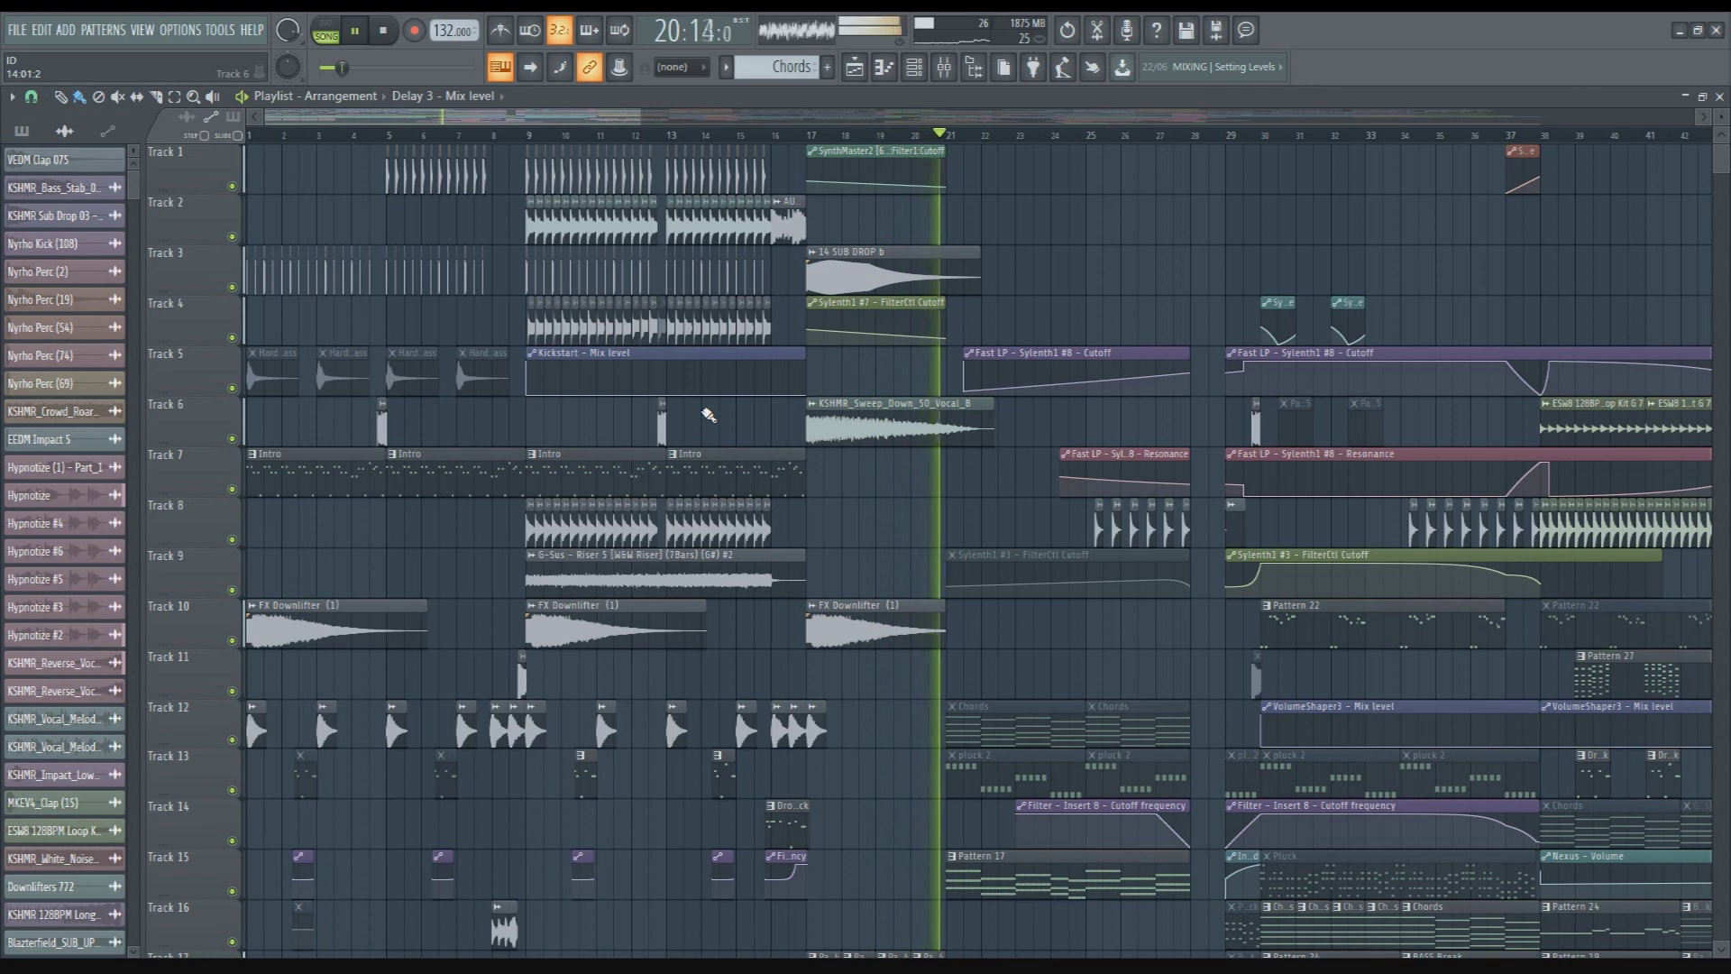
{"action": "key", "text": "space"}
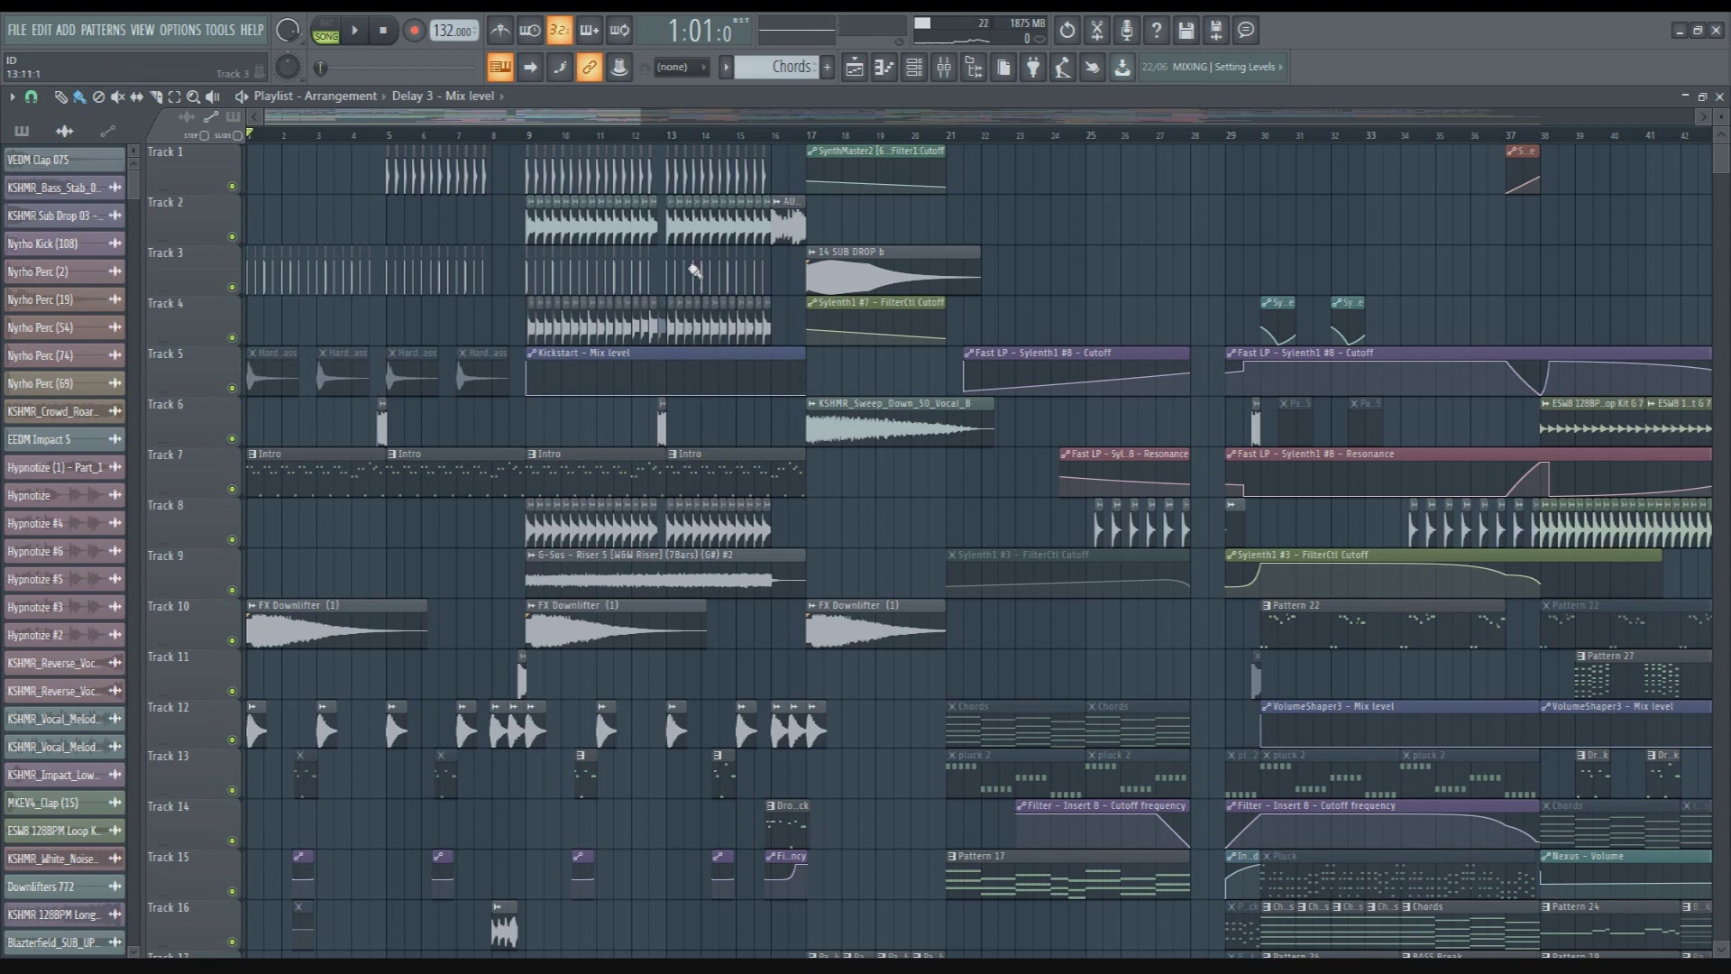
Solo Track 3 and listen to its kick pattern from the start to about bar 4
{"action": "left_click_drag", "start_coordinate": [640, 114], "coordinate": [642, 115]}
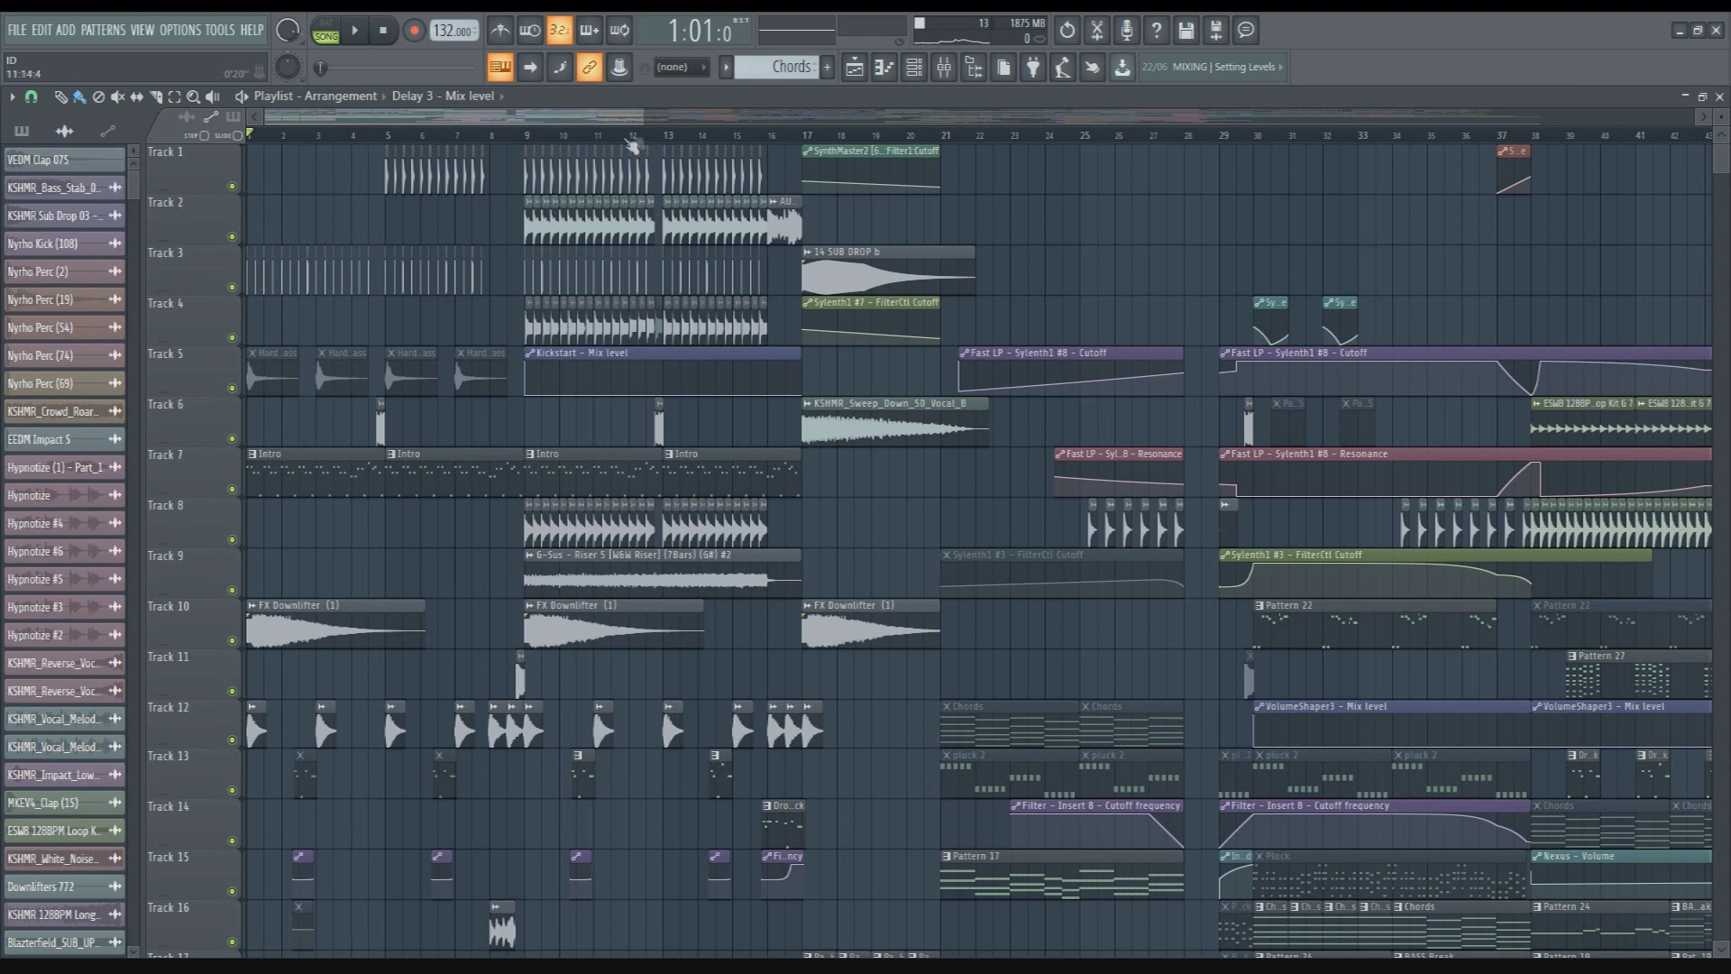
{"action": "left_click_drag", "start_coordinate": [640, 120], "coordinate": [464, 119]}
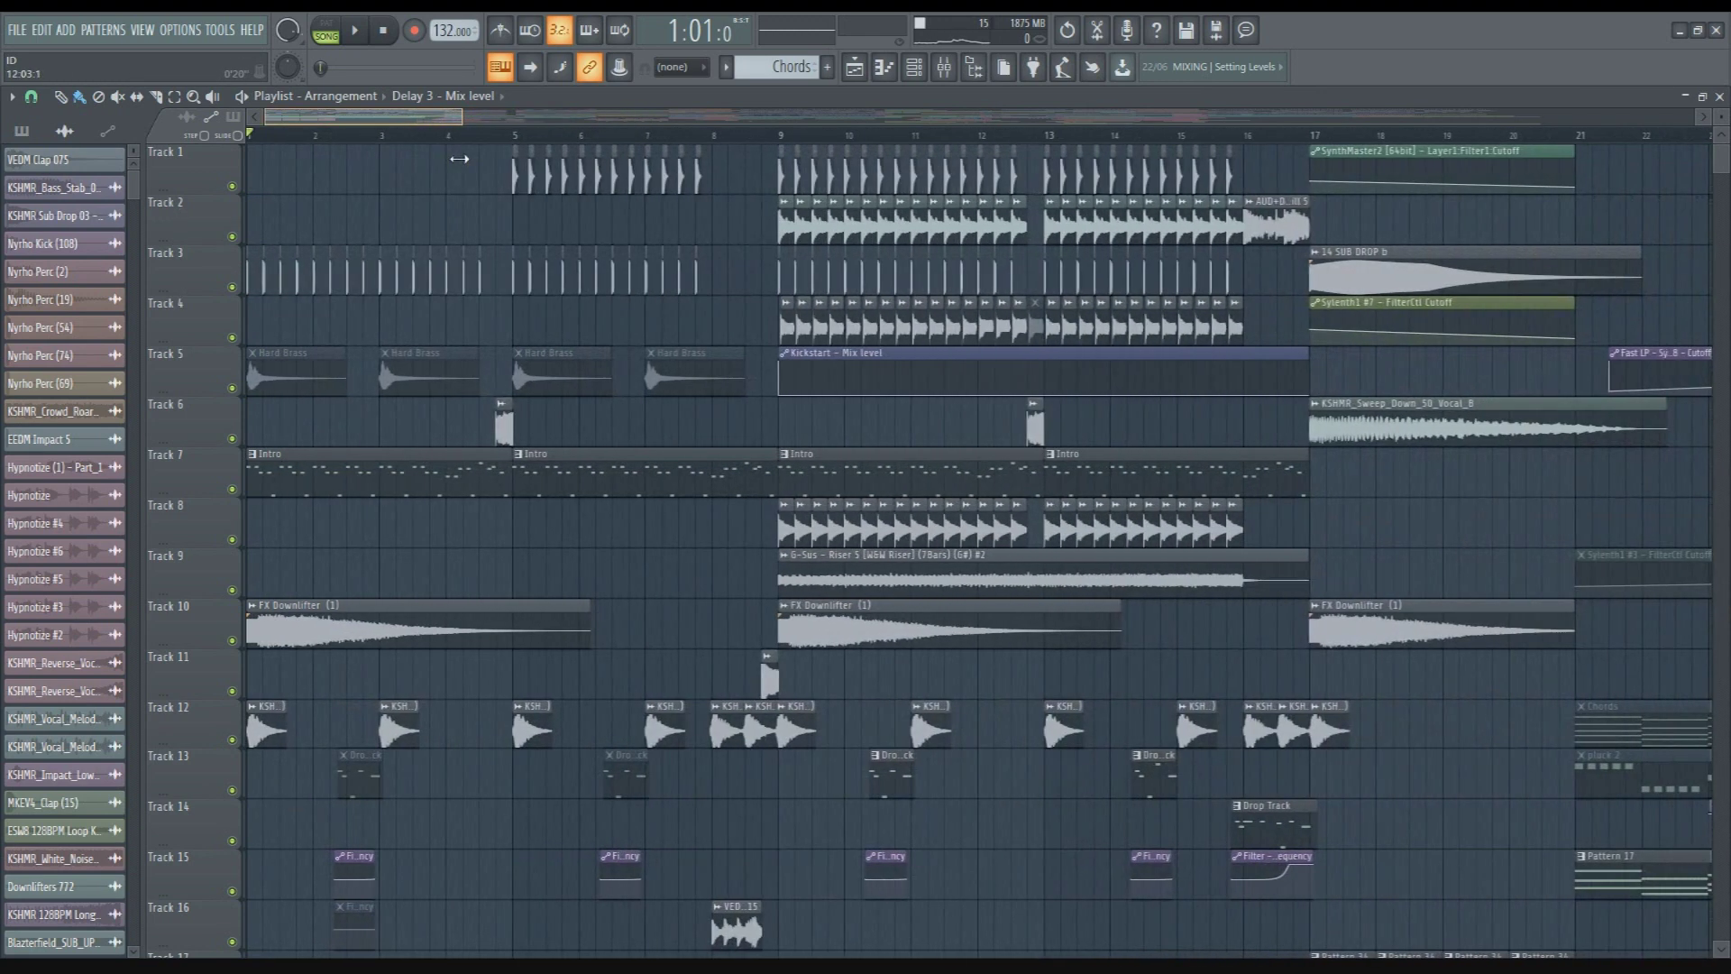
{"action": "right_click", "coordinate": [232, 287]}
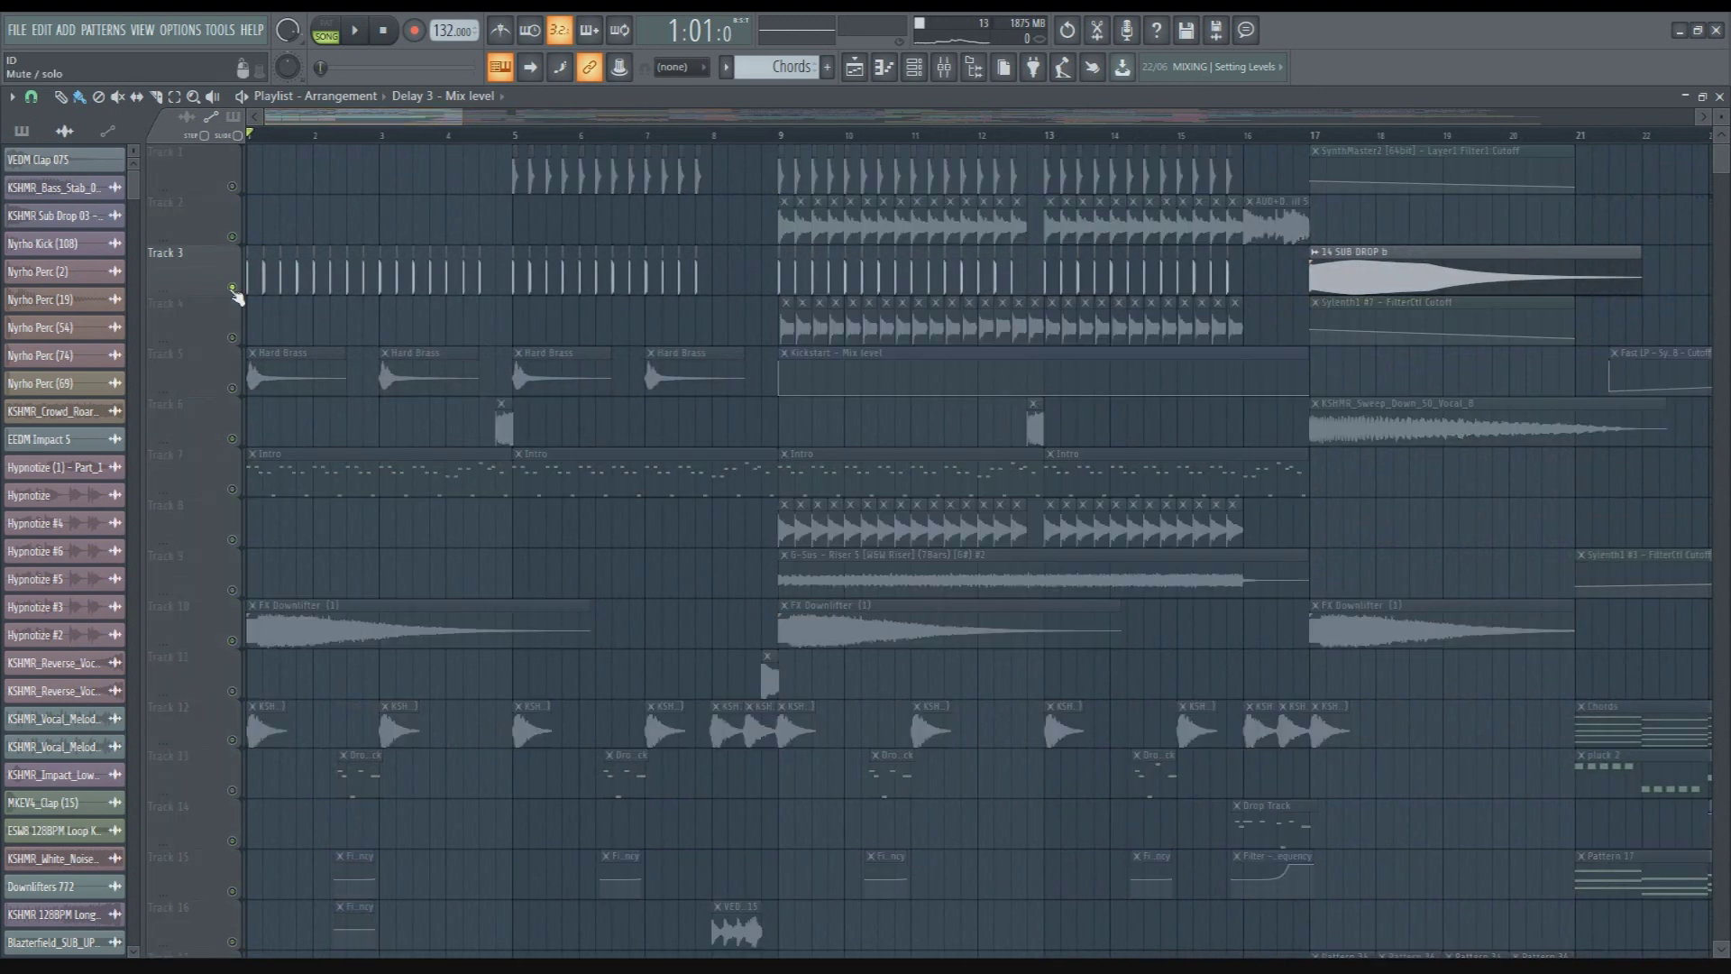
{"action": "key", "text": "space"}
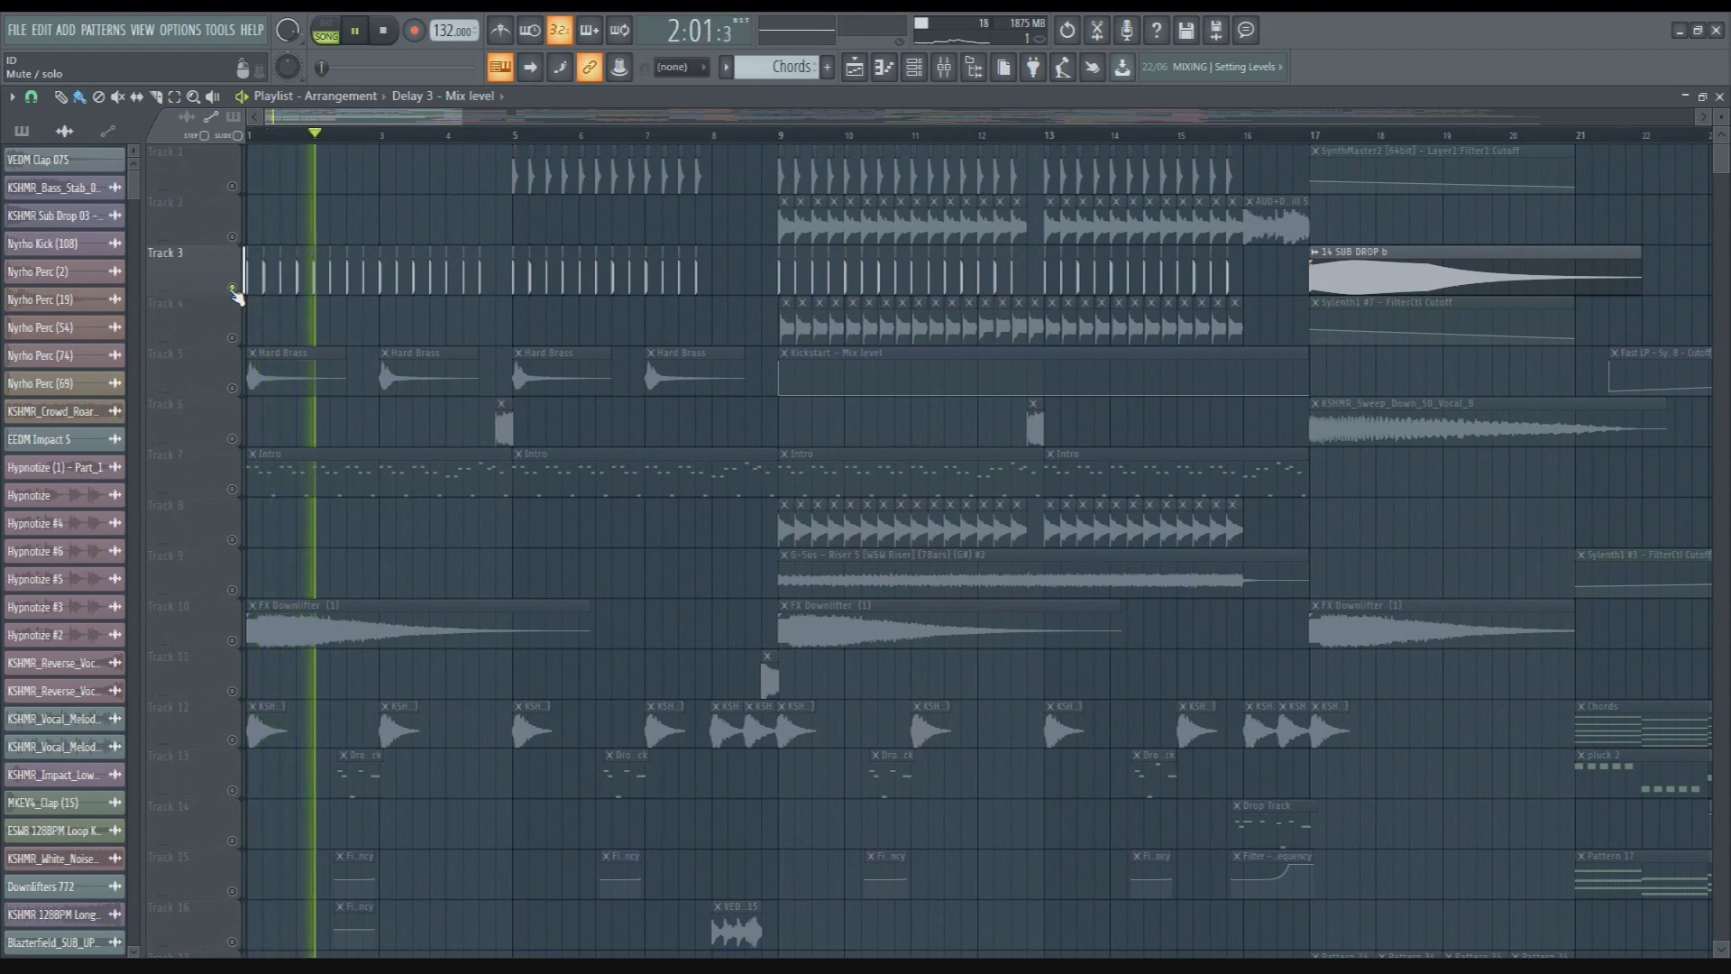
{"action": "left_click_drag", "start_coordinate": [462, 123], "coordinate": [327, 167]}
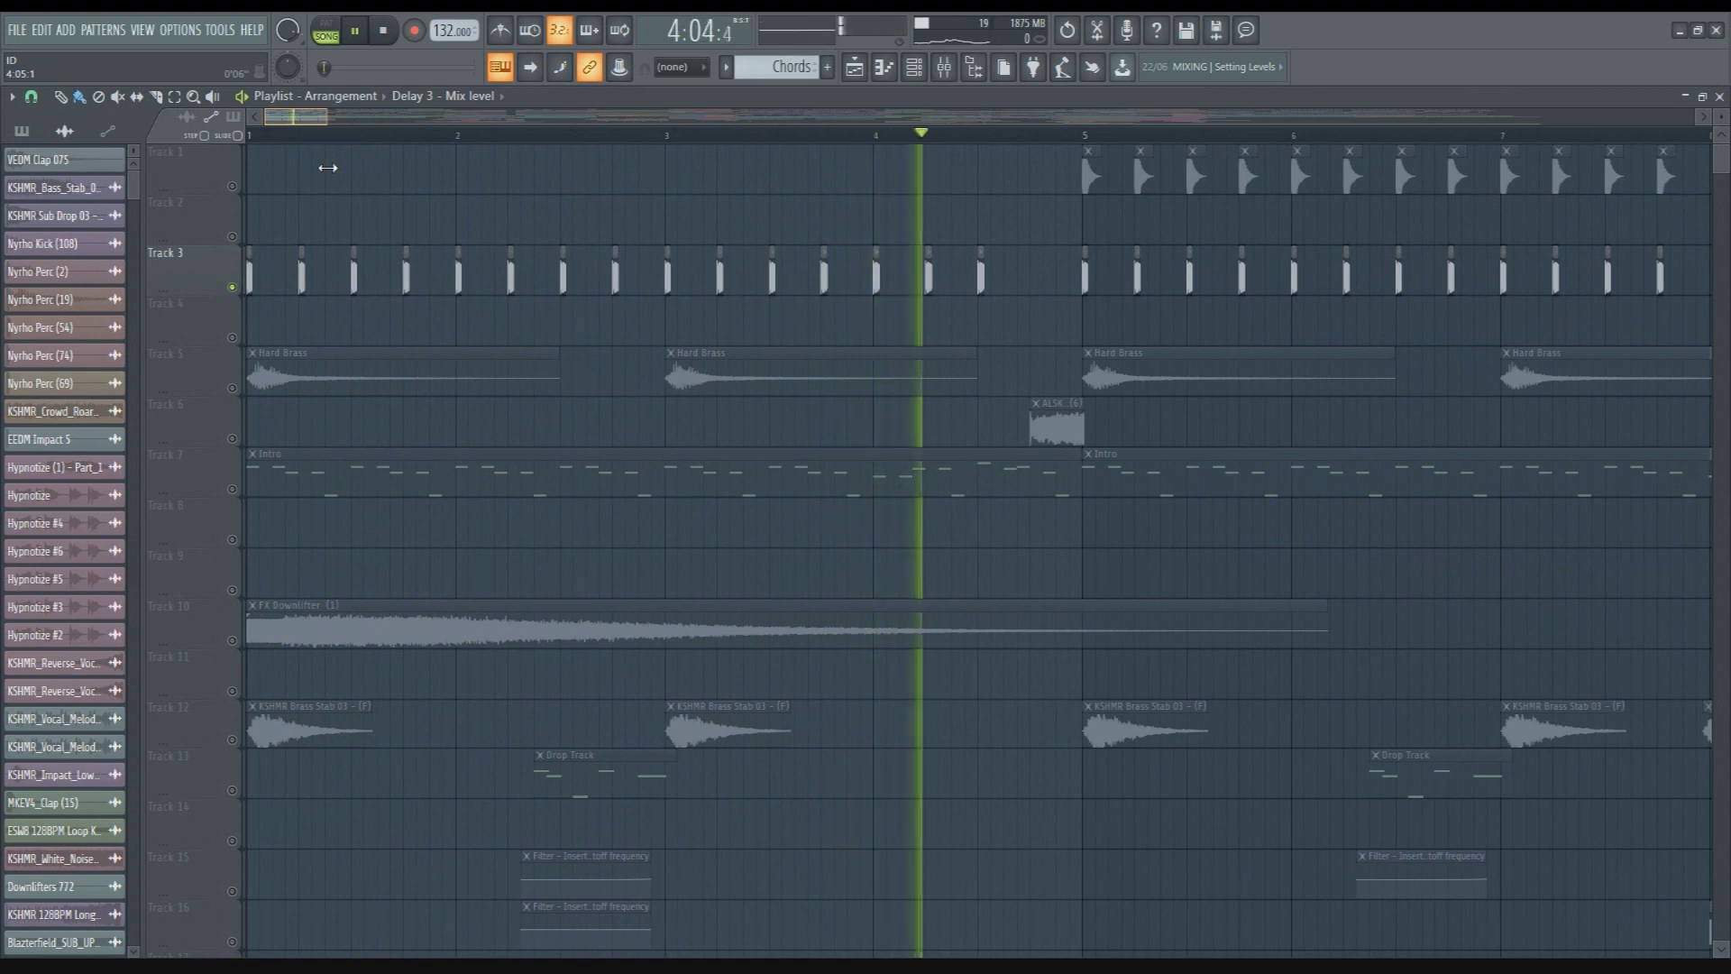
{"action": "key", "text": "space"}
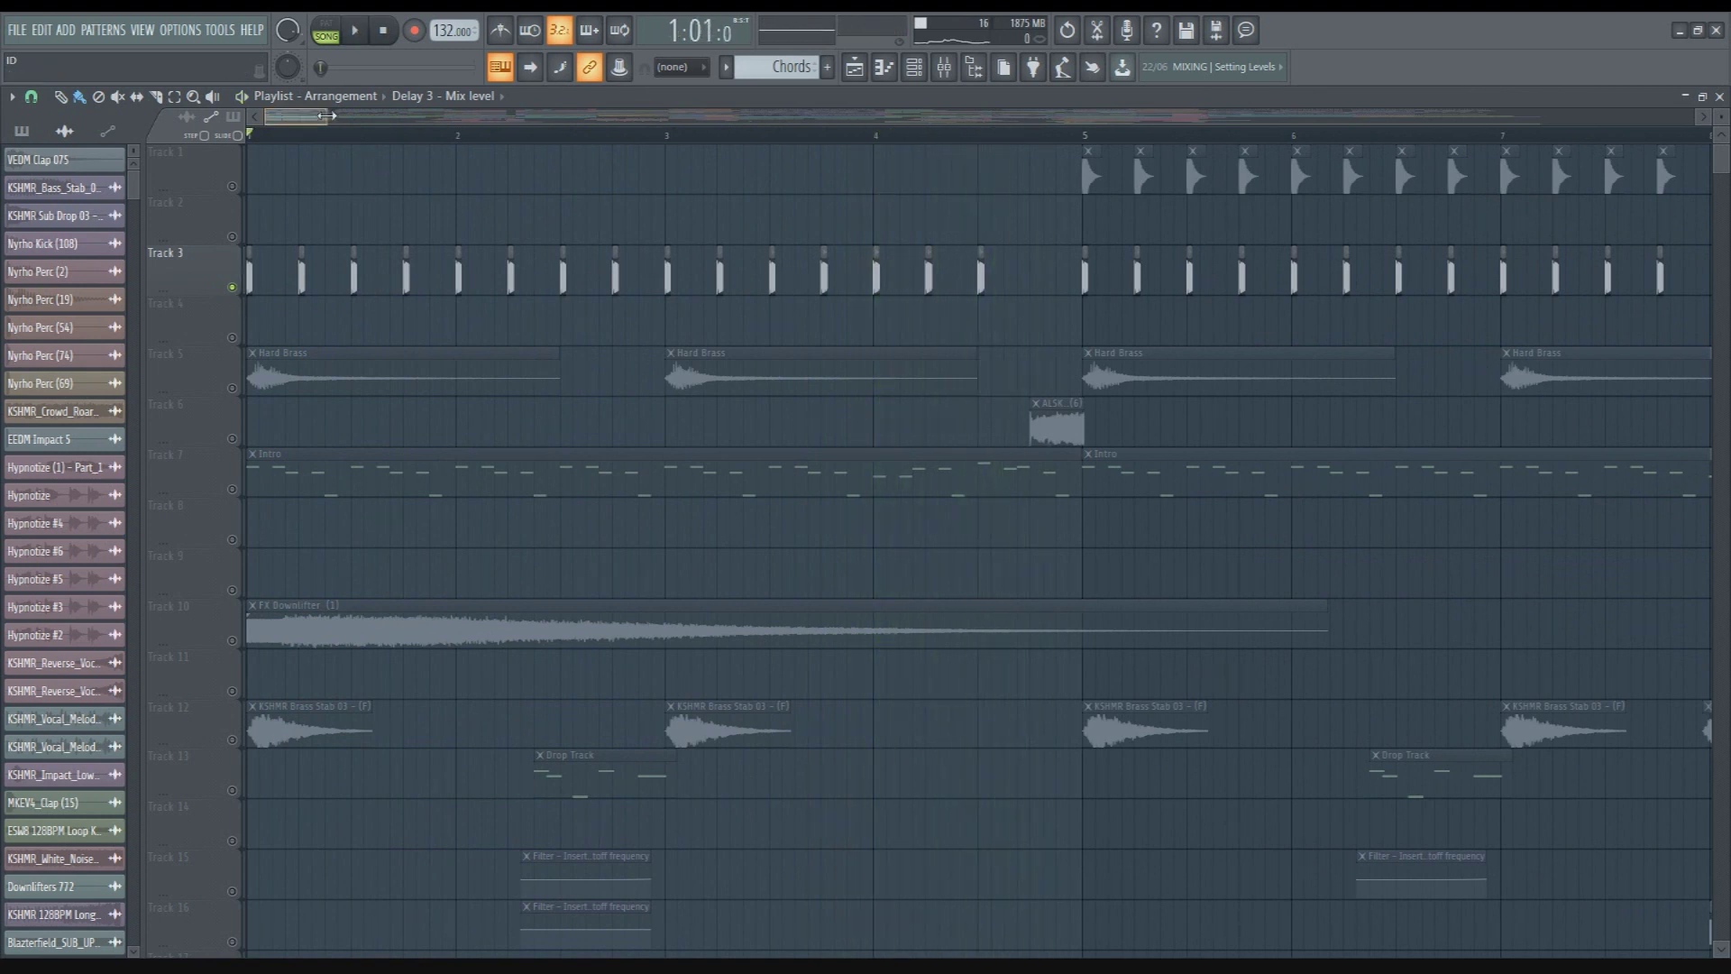
Lengthen the first VEDM Tonal Kick clip on Track 3 to reveal its tail, and play it several times
{"action": "left_click_drag", "start_coordinate": [327, 116], "coordinate": [282, 136]}
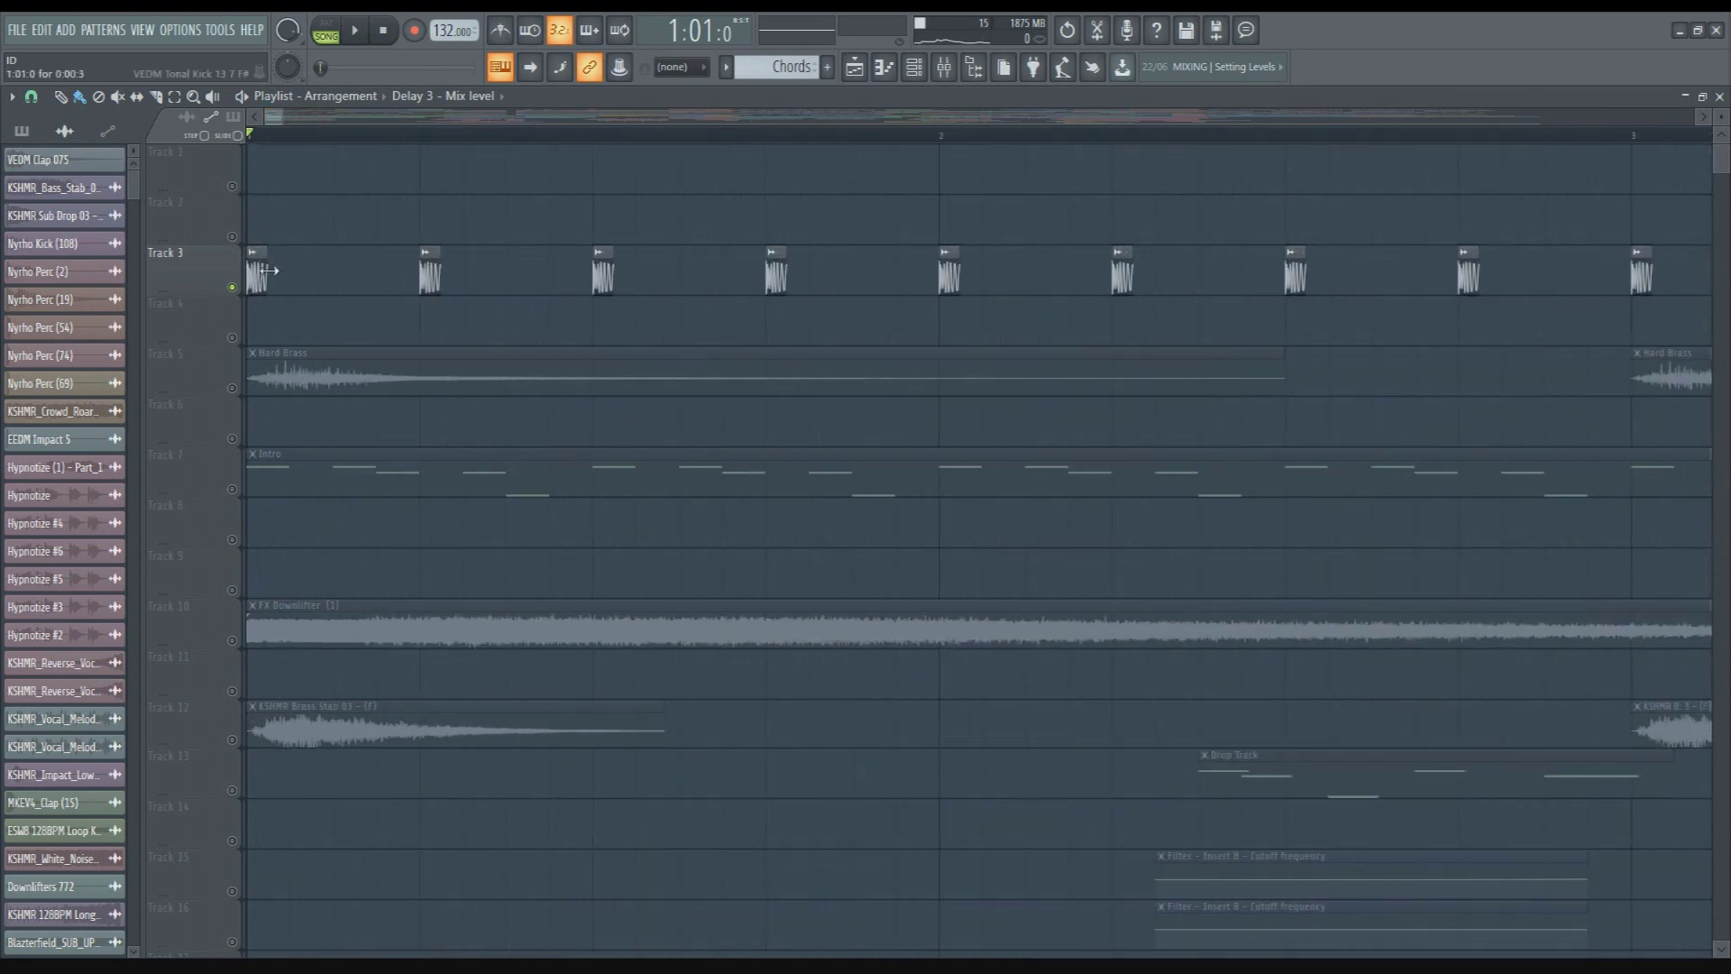
{"action": "left_click_drag", "start_coordinate": [269, 271], "coordinate": [382, 278]}
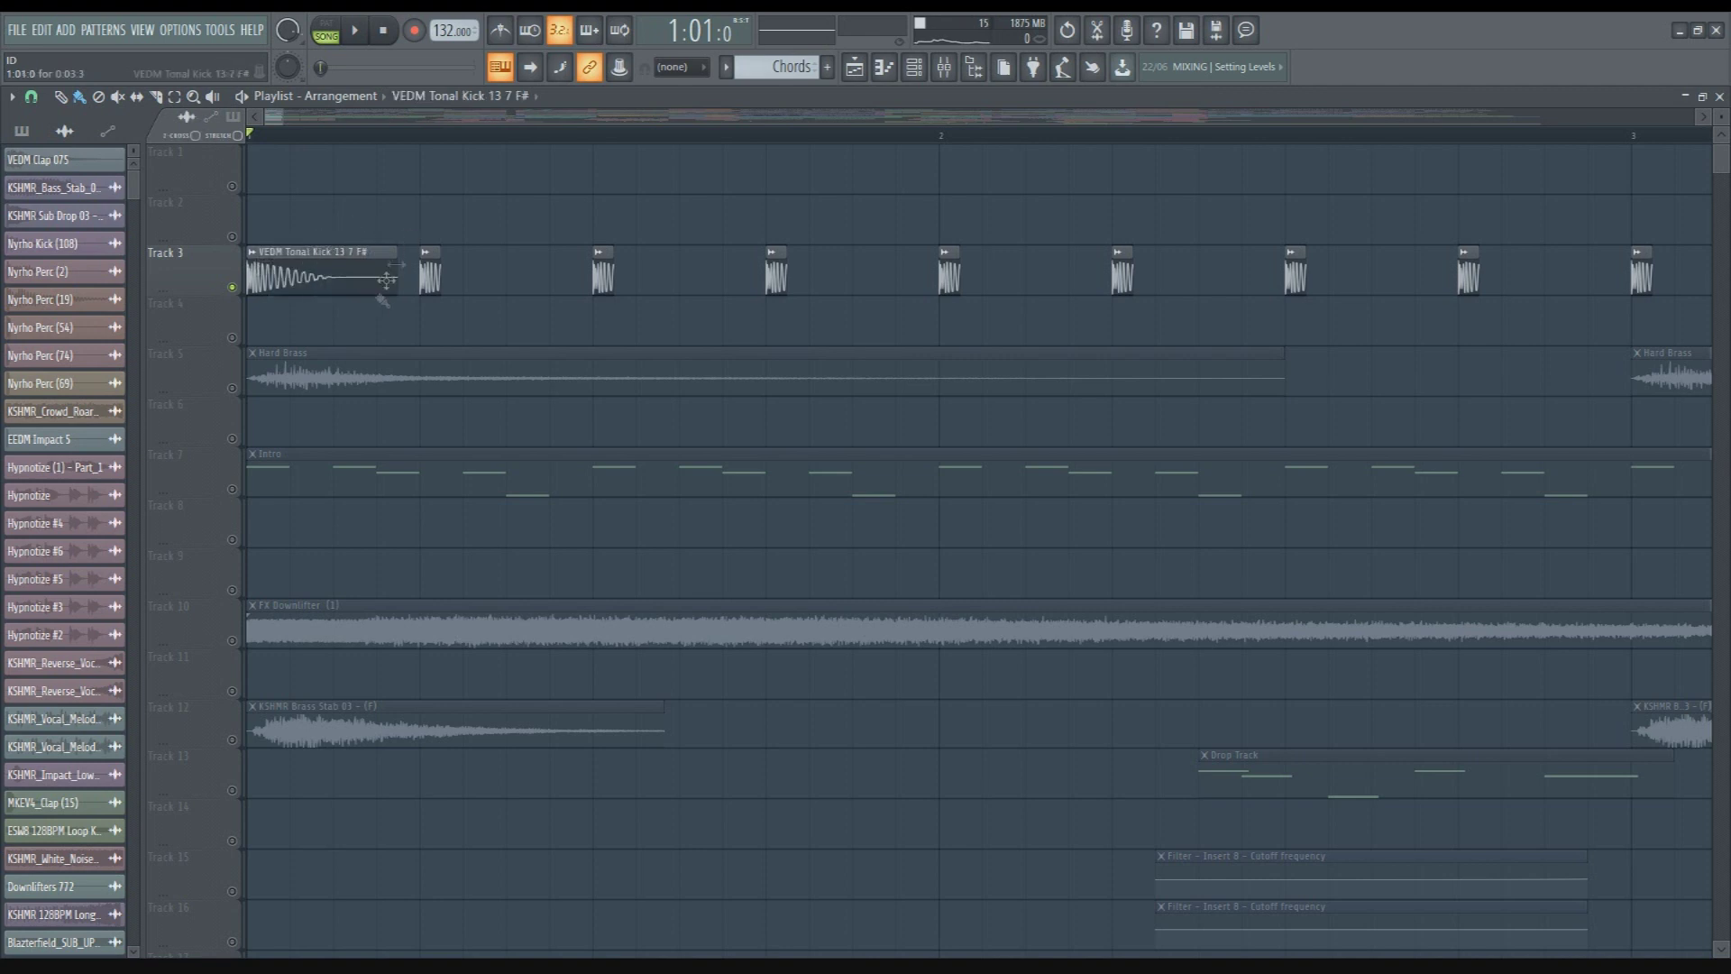
{"action": "key", "text": "space"}
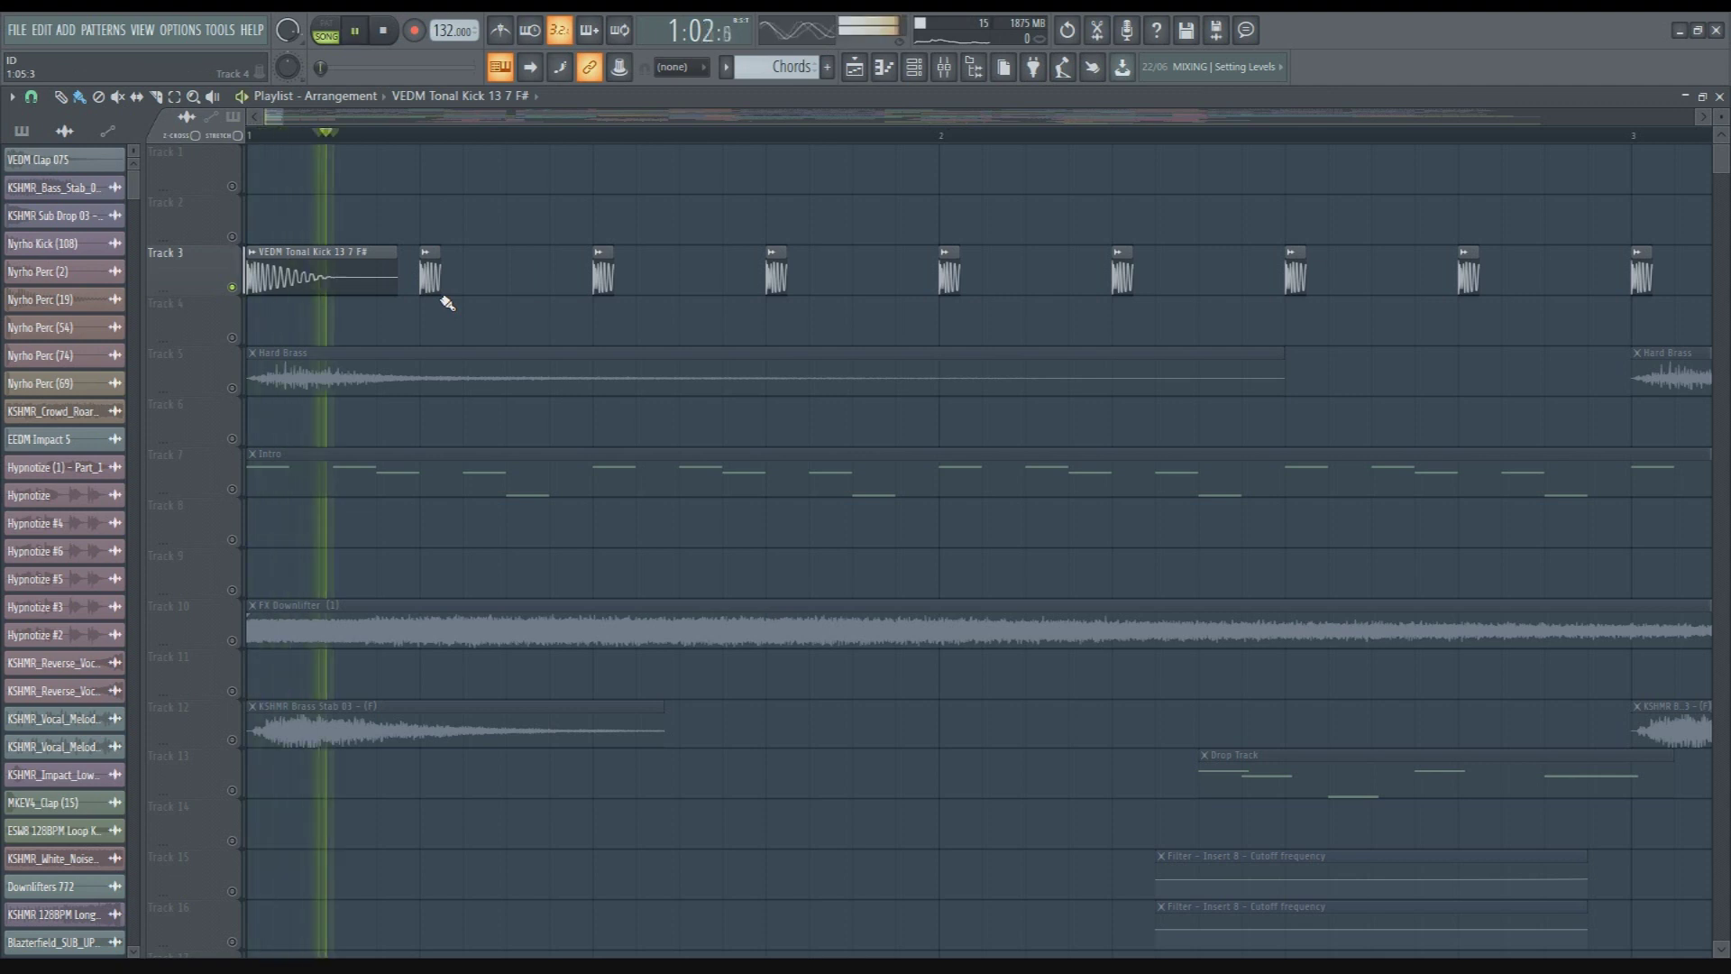
{"action": "key", "text": "space"}
{"action": "key", "text": "space"}
{"action": "key", "text": "space"}
Listen to the lengthened kick in a loop over the first beat and trim the clip back to its short length
{"action": "key", "text": "space"}
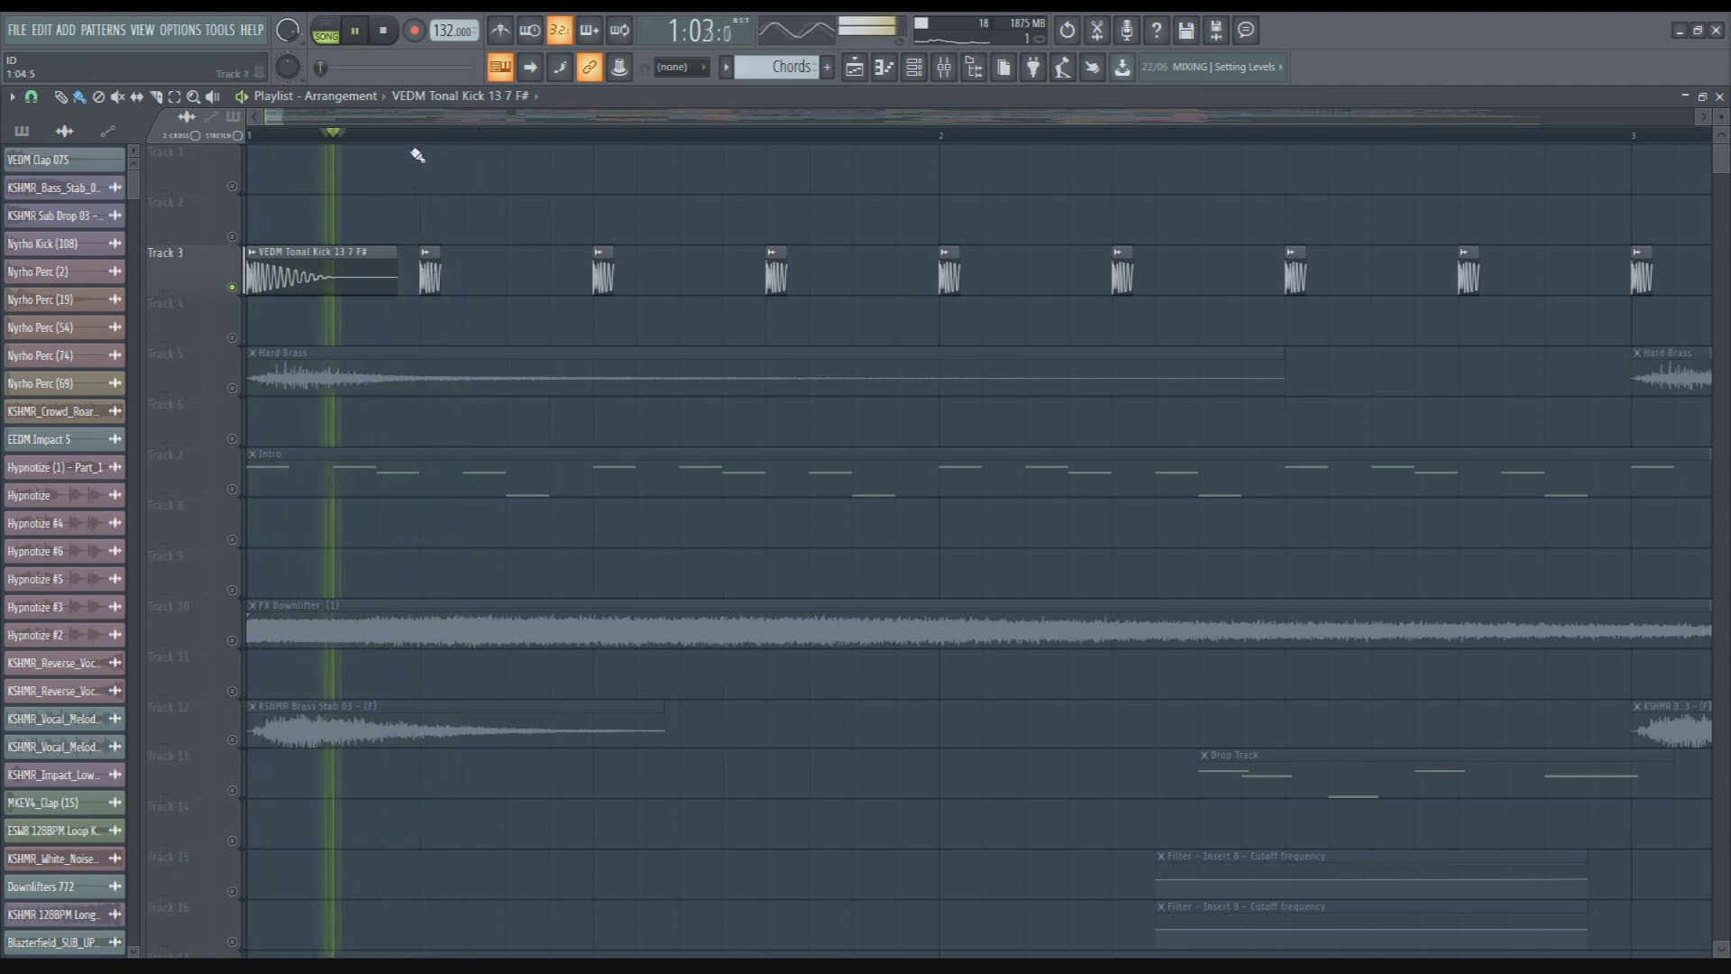
{"action": "key", "text": "space"}
{"action": "left_click_drag", "start_coordinate": [412, 137], "coordinate": [247, 137]}
{"action": "key", "text": "space"}
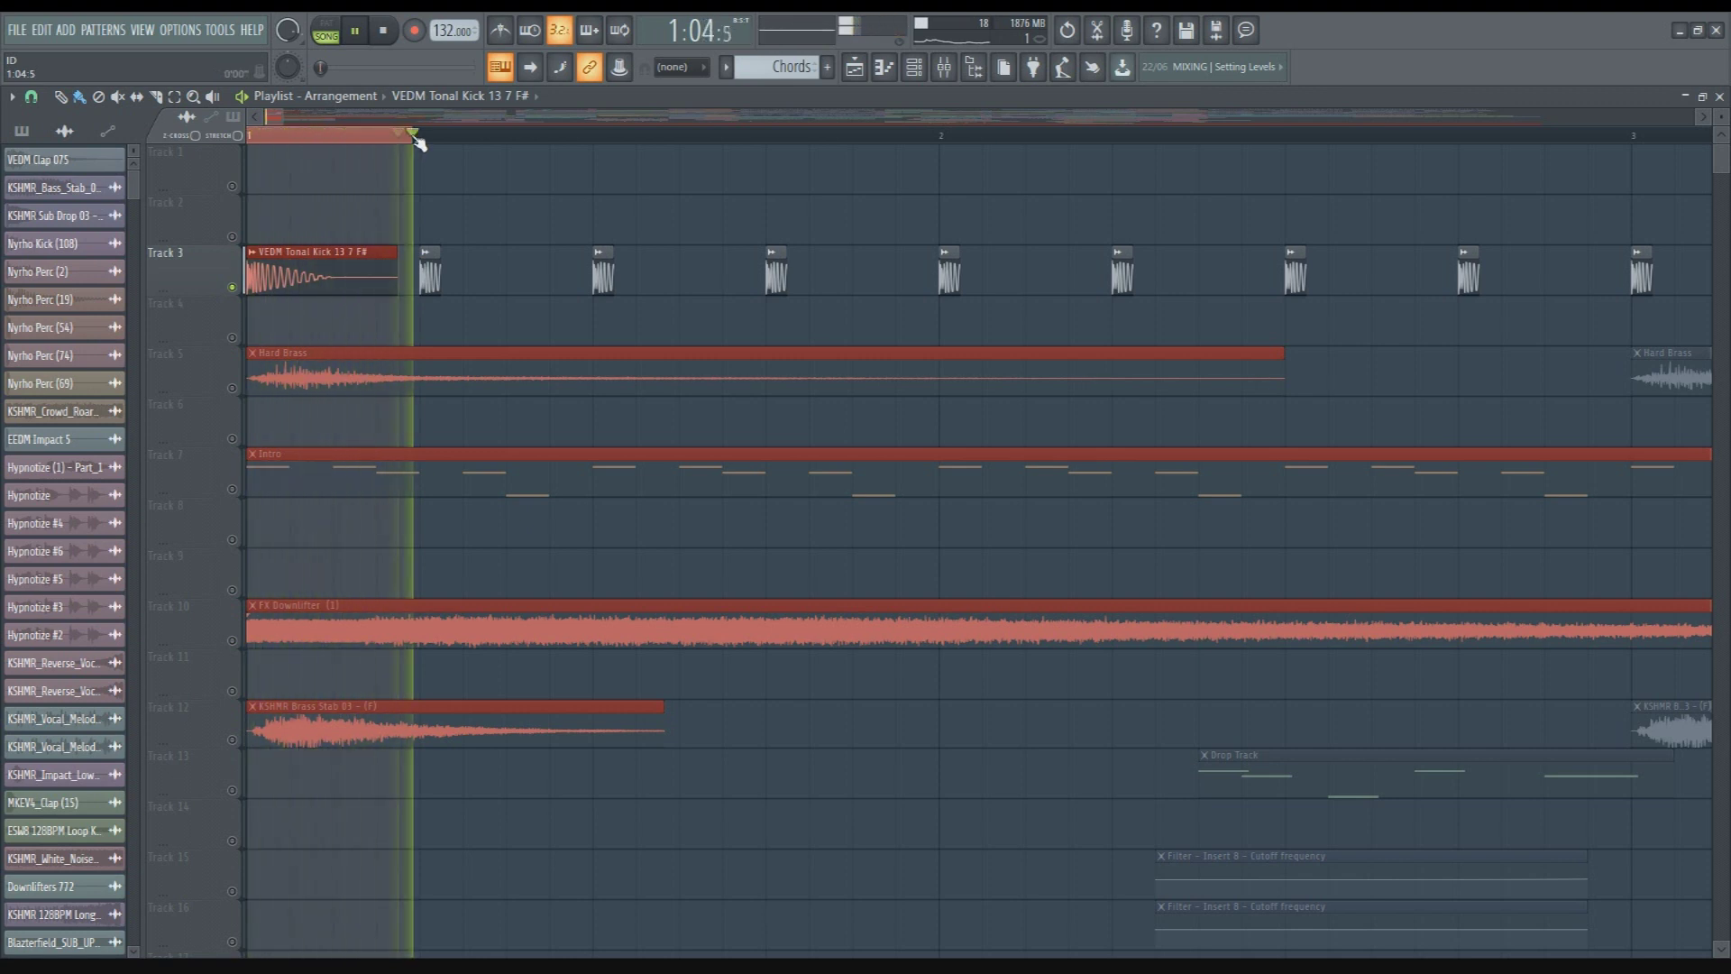
{"action": "key", "text": "space"}
{"action": "right_click", "coordinate": [413, 137]}
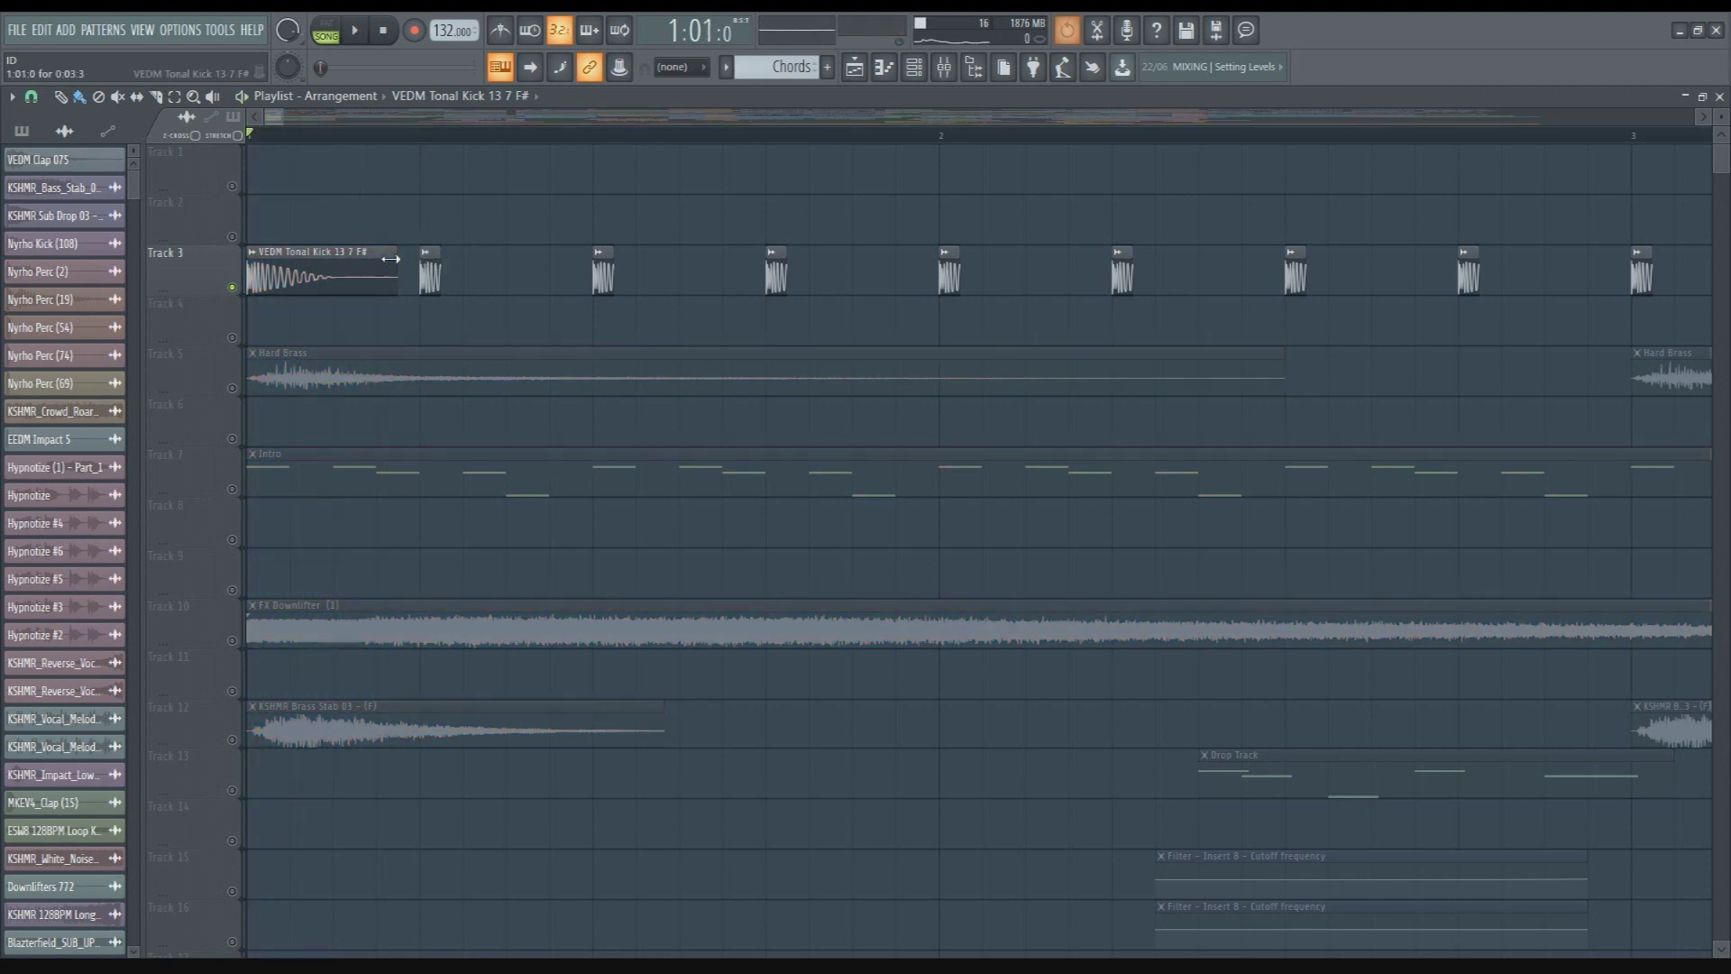
{"action": "right_click", "coordinate": [391, 262]}
{"action": "left_click_drag", "start_coordinate": [417, 261], "coordinate": [265, 263]}
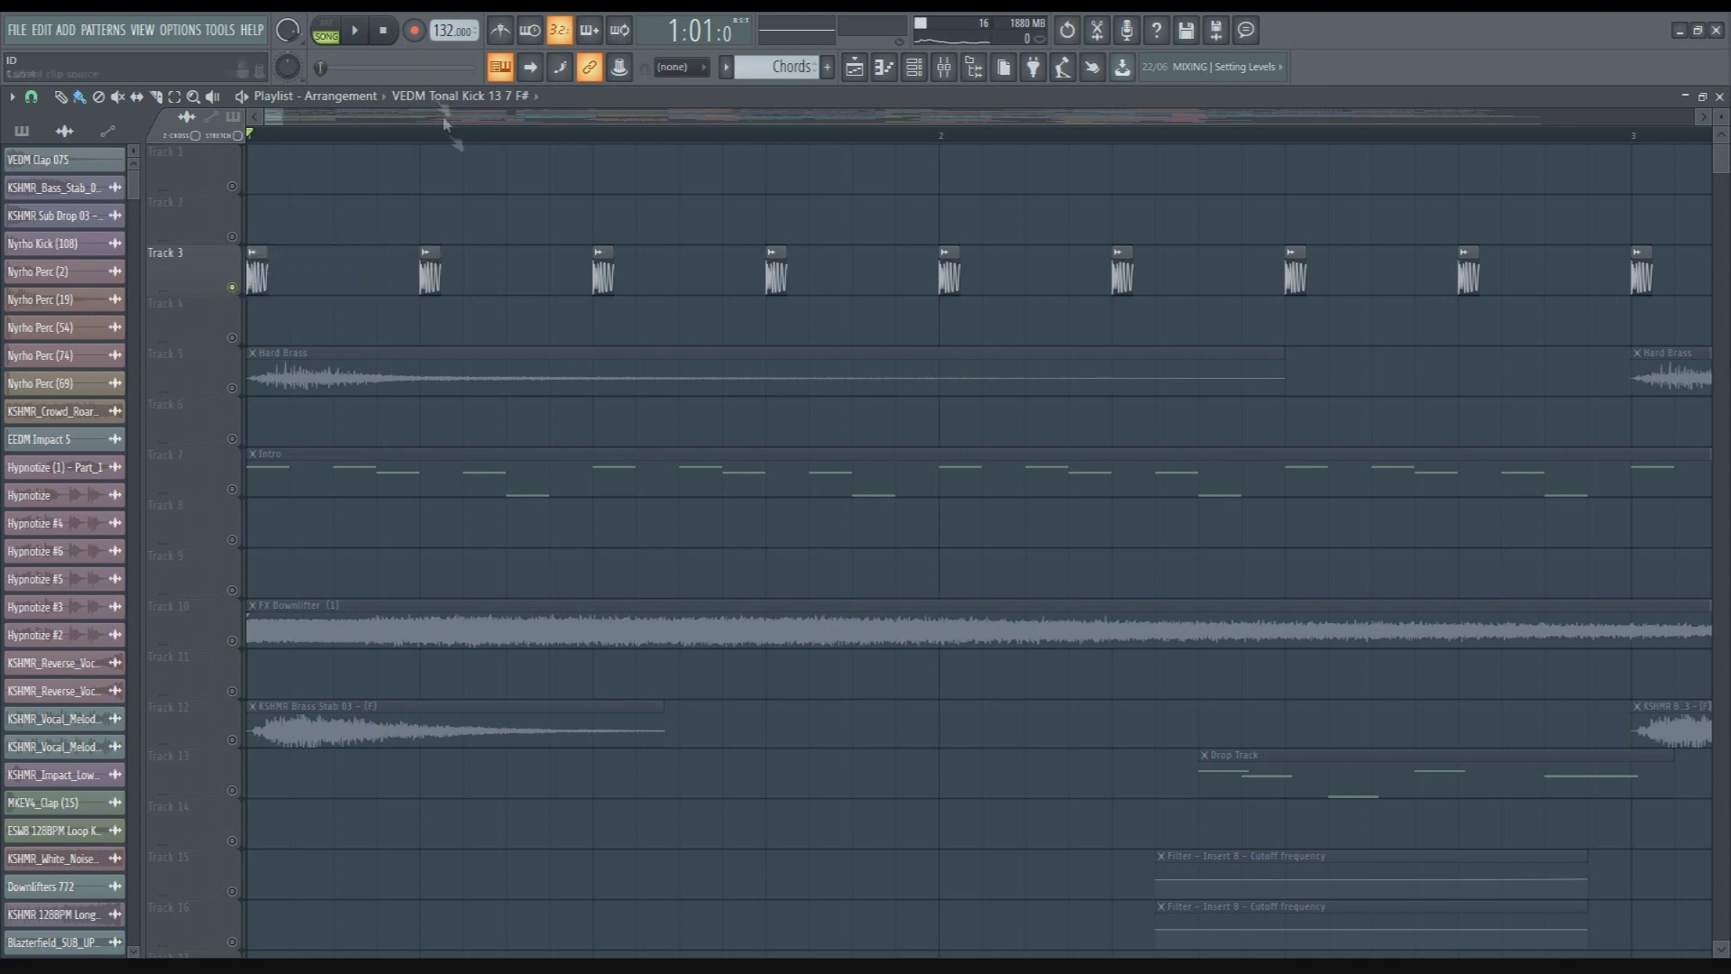
View the first bars of the soloed kick pattern on Track 3 and play it briefly
{"action": "scroll", "coordinate": [320, 255], "scroll_direction": "down", "scroll_amount": 5}
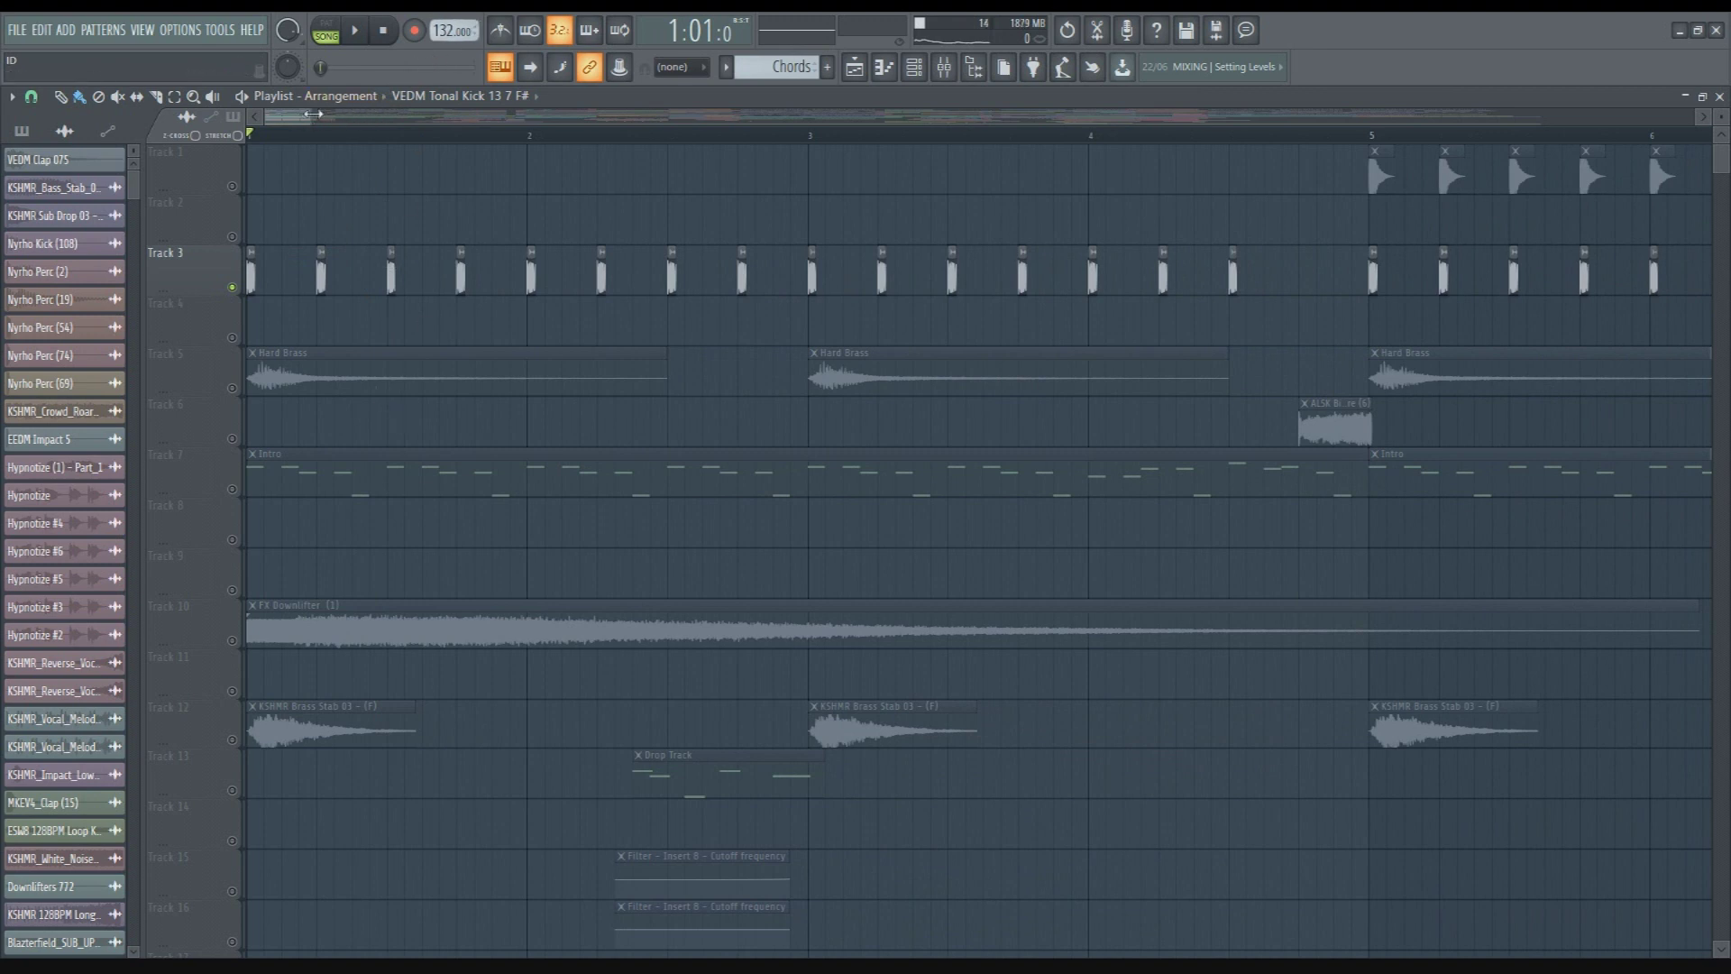
{"action": "left_click_drag", "start_coordinate": [312, 114], "coordinate": [304, 117]}
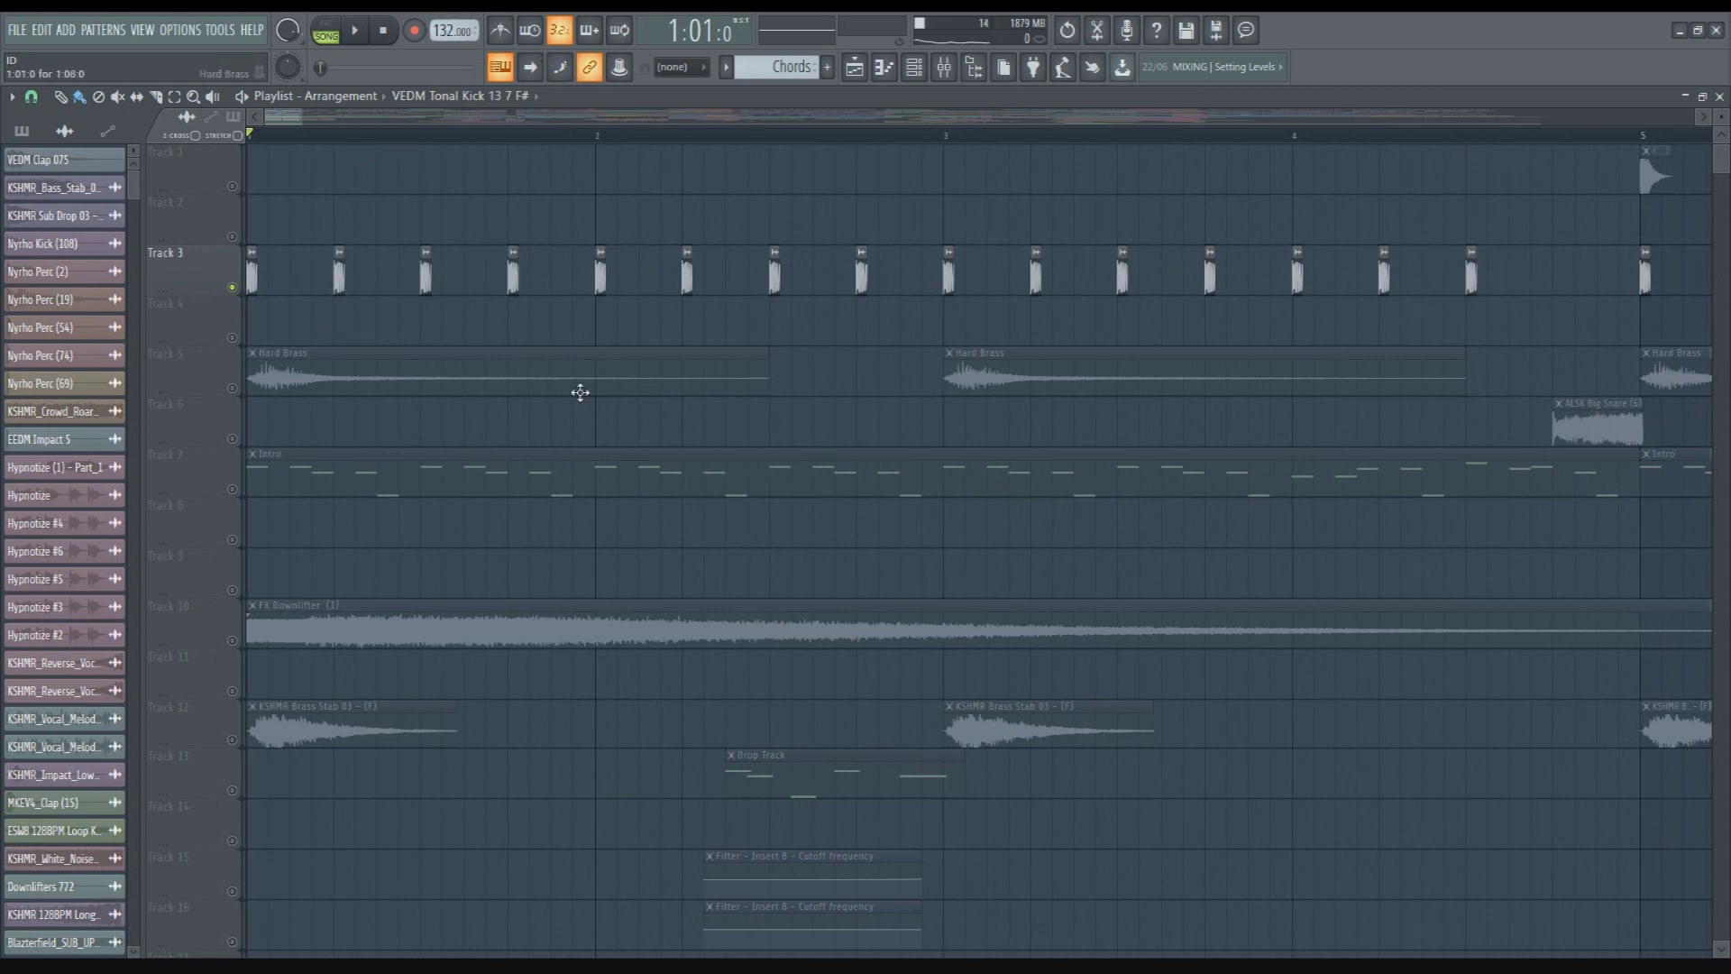
{"action": "scroll", "coordinate": [545, 425], "scroll_direction": "down", "scroll_amount": 4}
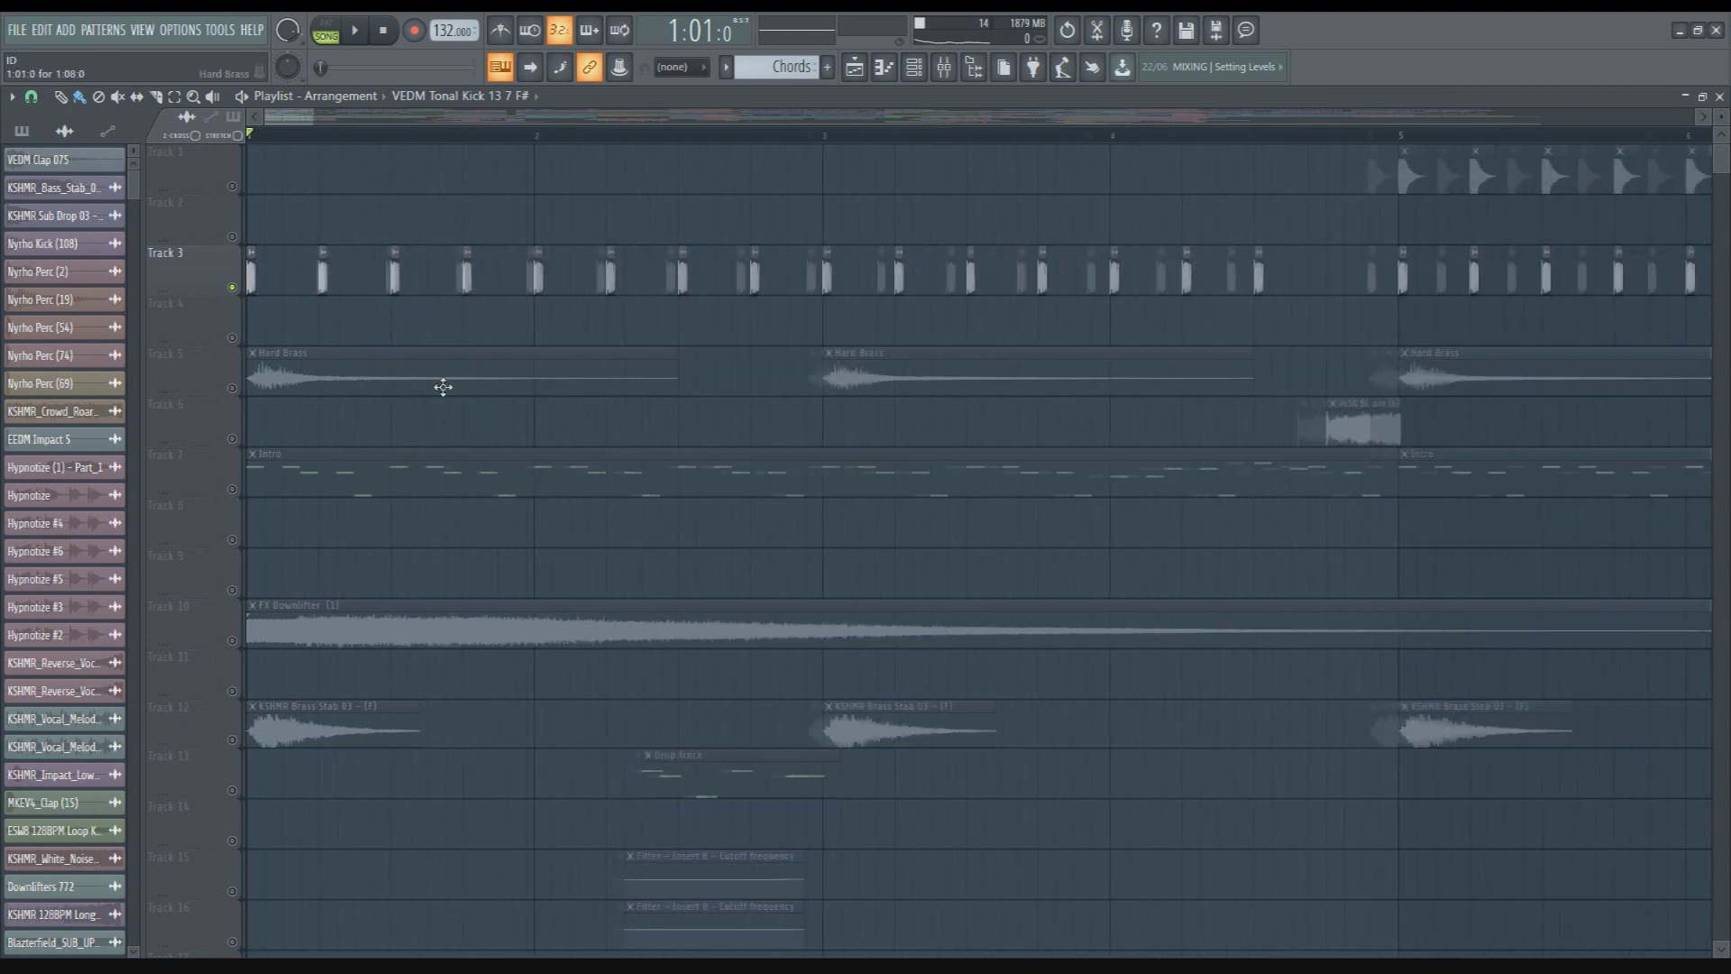
{"action": "key", "text": "space"}
{"action": "key", "text": "space"}
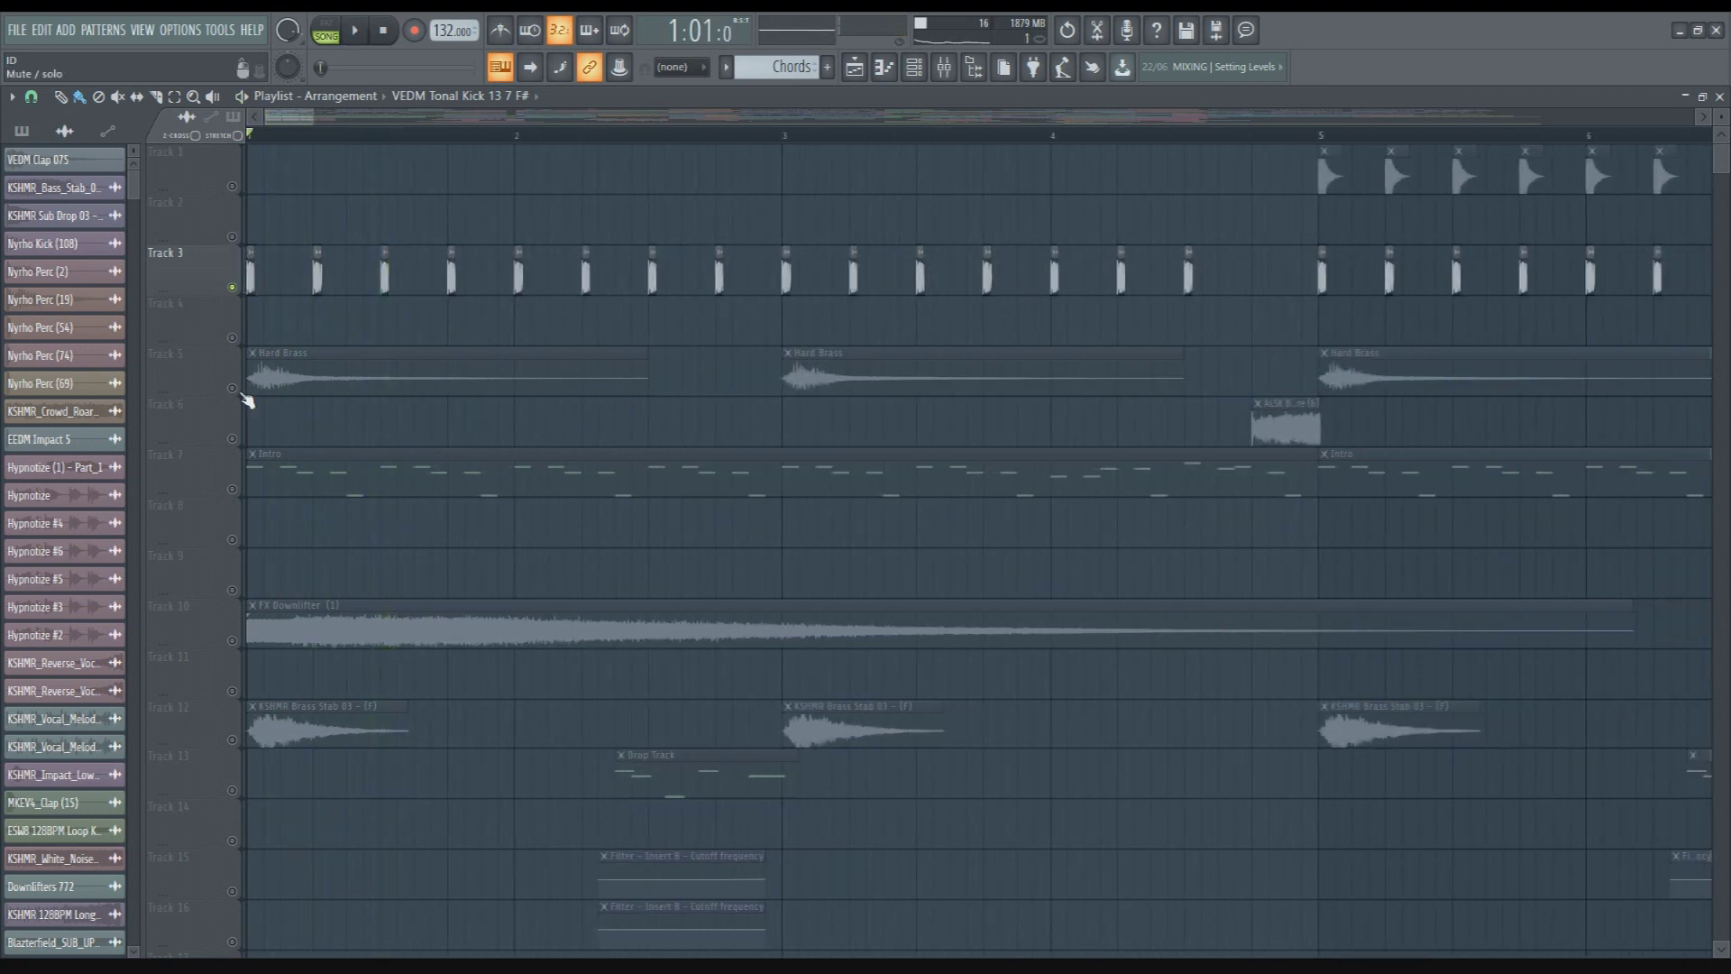
Solo Track 5 to isolate the Hard Brass clips, and view them across the first 16 bars
{"action": "scroll", "coordinate": [294, 399], "scroll_direction": "down", "scroll_amount": 2}
{"action": "scroll", "coordinate": [295, 410], "scroll_direction": "up", "scroll_amount": 2}
{"action": "right_click", "coordinate": [233, 388]}
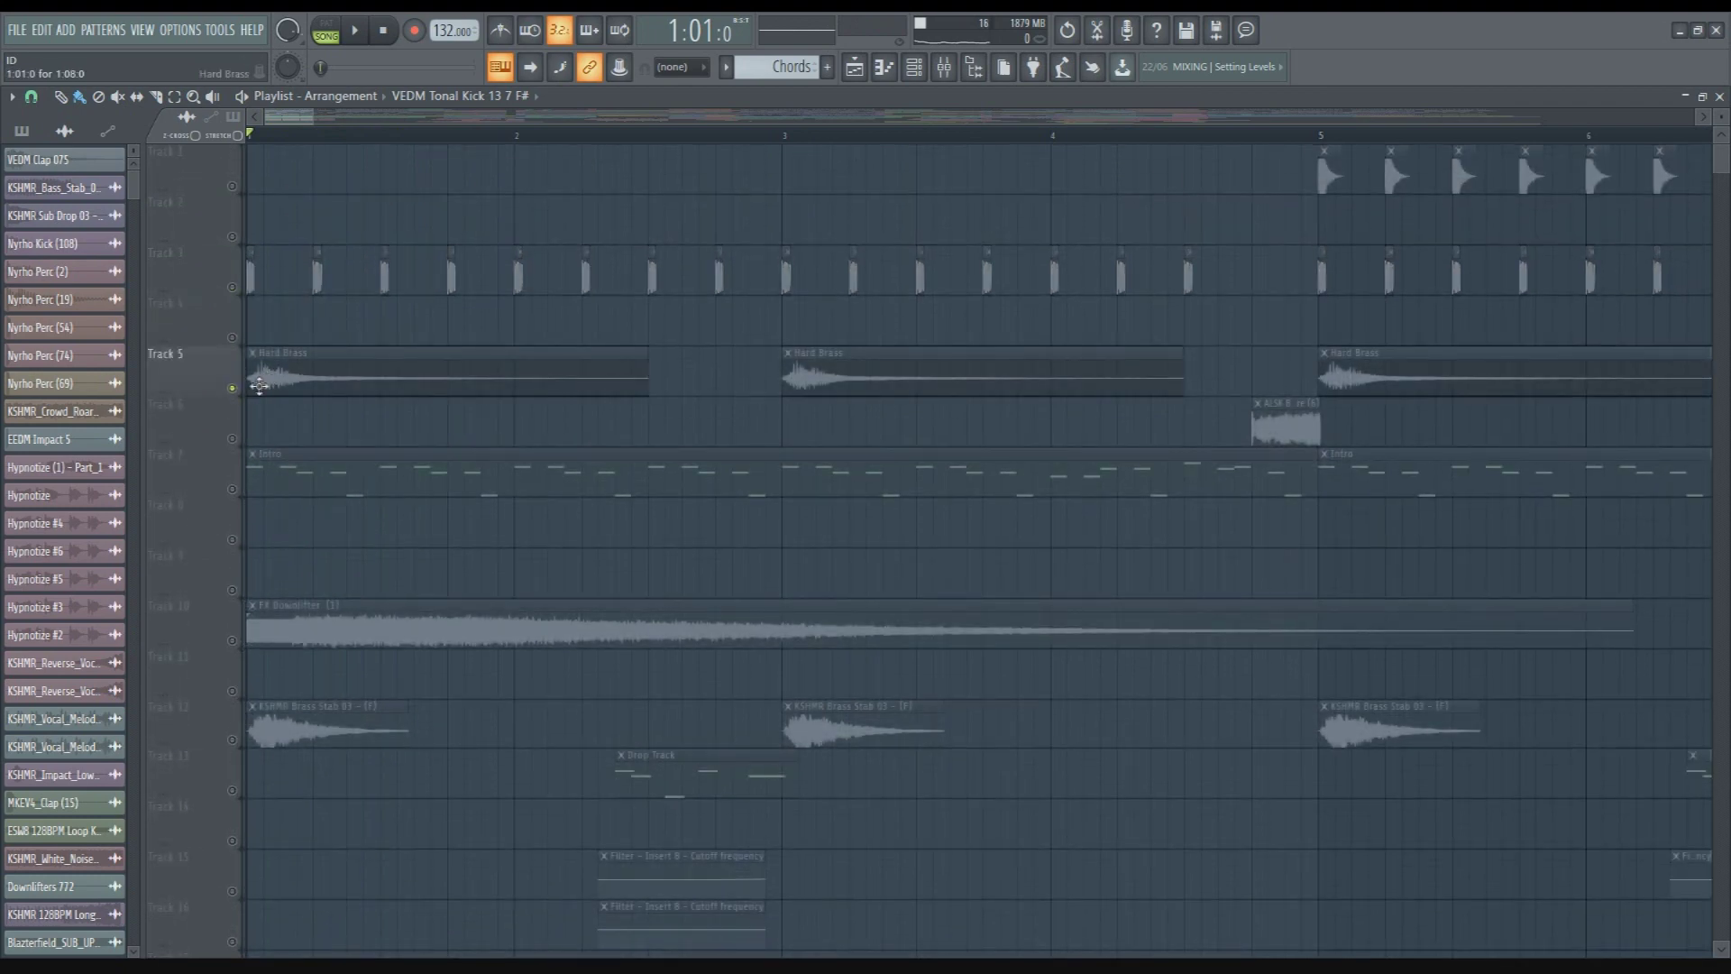
{"action": "scroll", "coordinate": [293, 382], "scroll_direction": "down", "scroll_amount": 10}
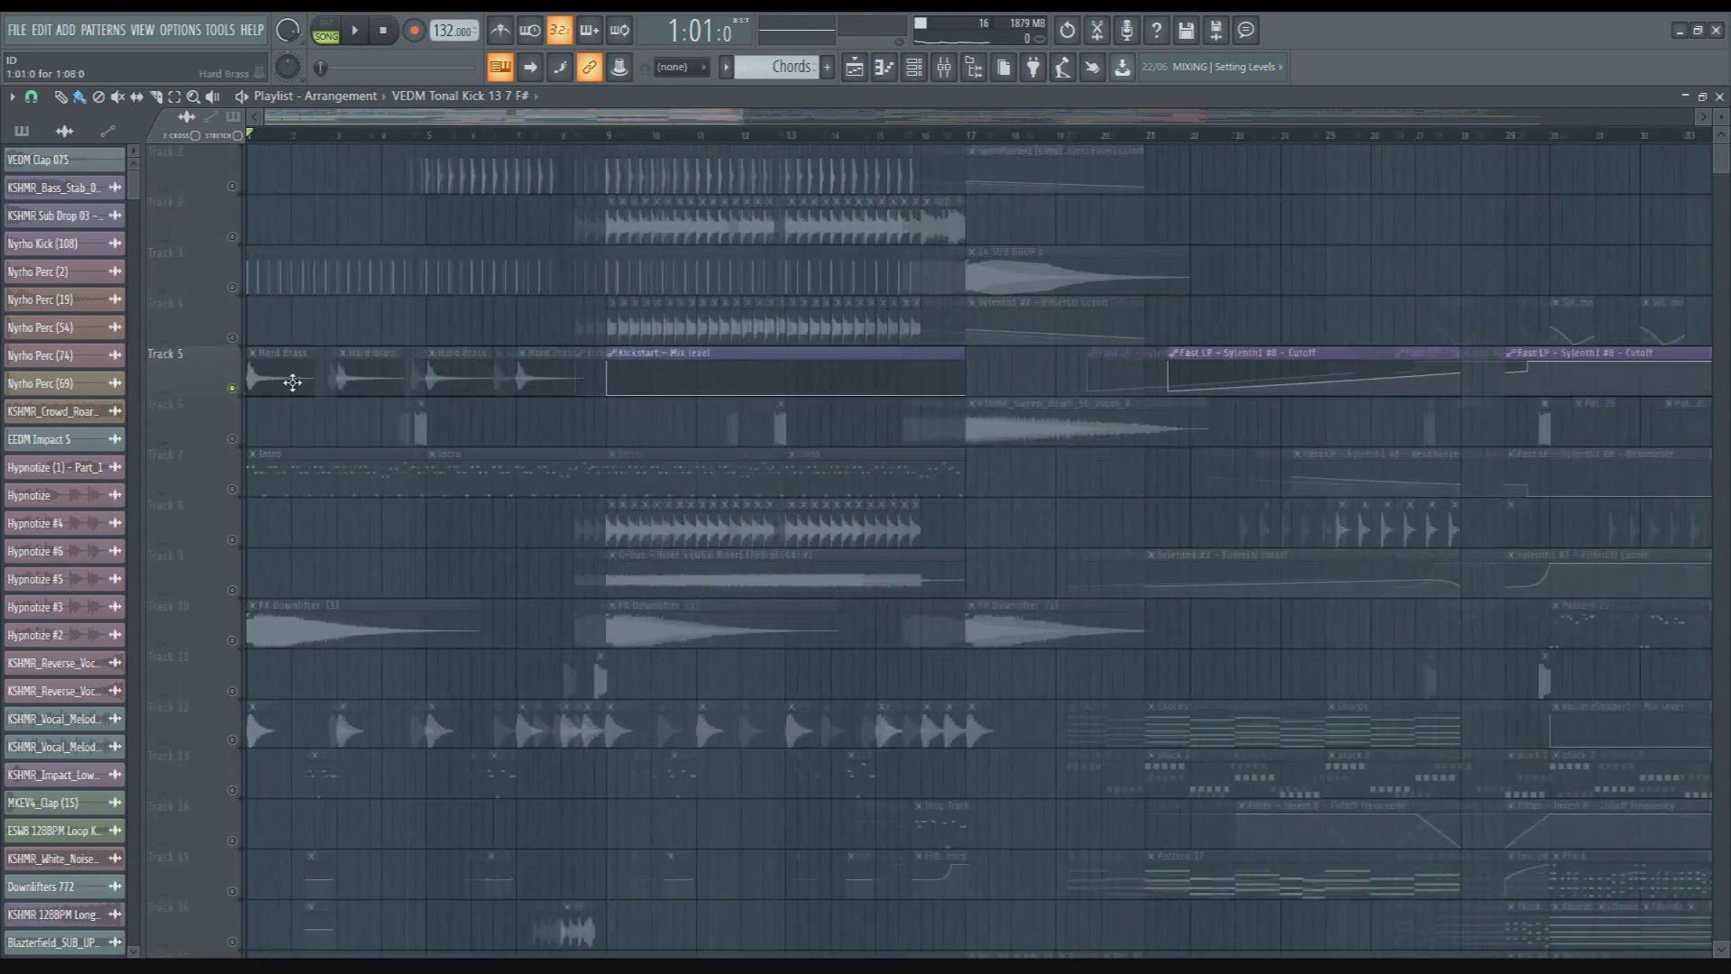
{"action": "scroll", "coordinate": [293, 382], "scroll_direction": "down", "scroll_amount": 4}
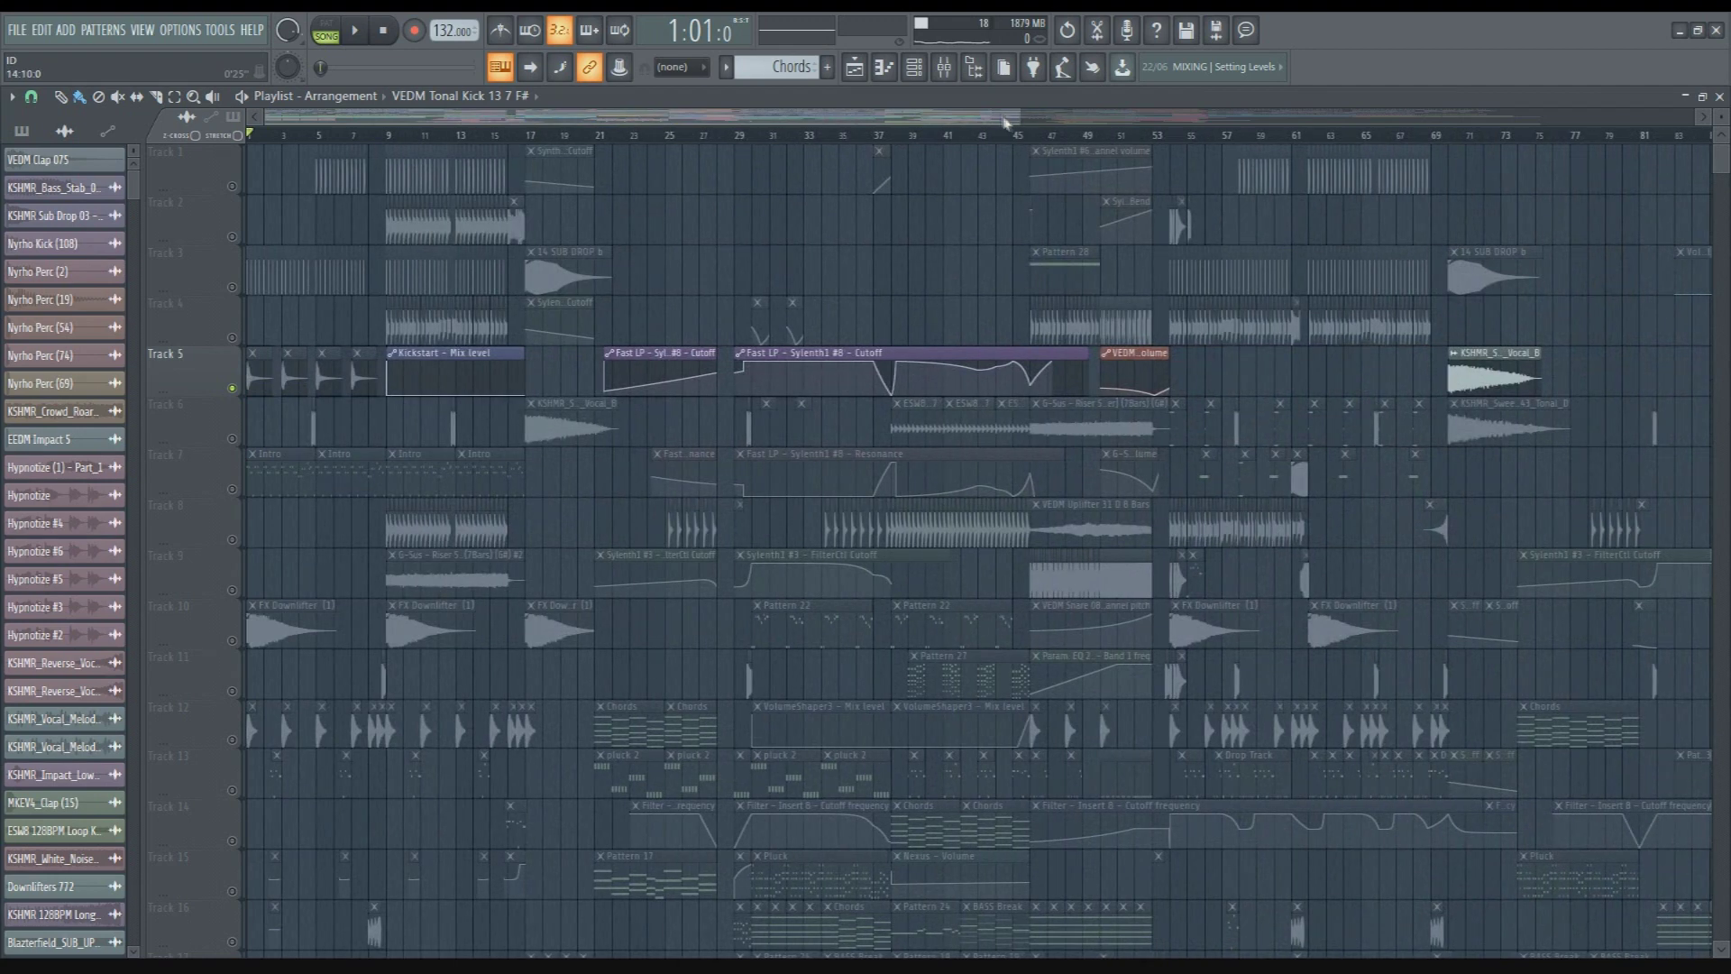
{"action": "left_click_drag", "start_coordinate": [585, 194], "coordinate": [406, 212]}
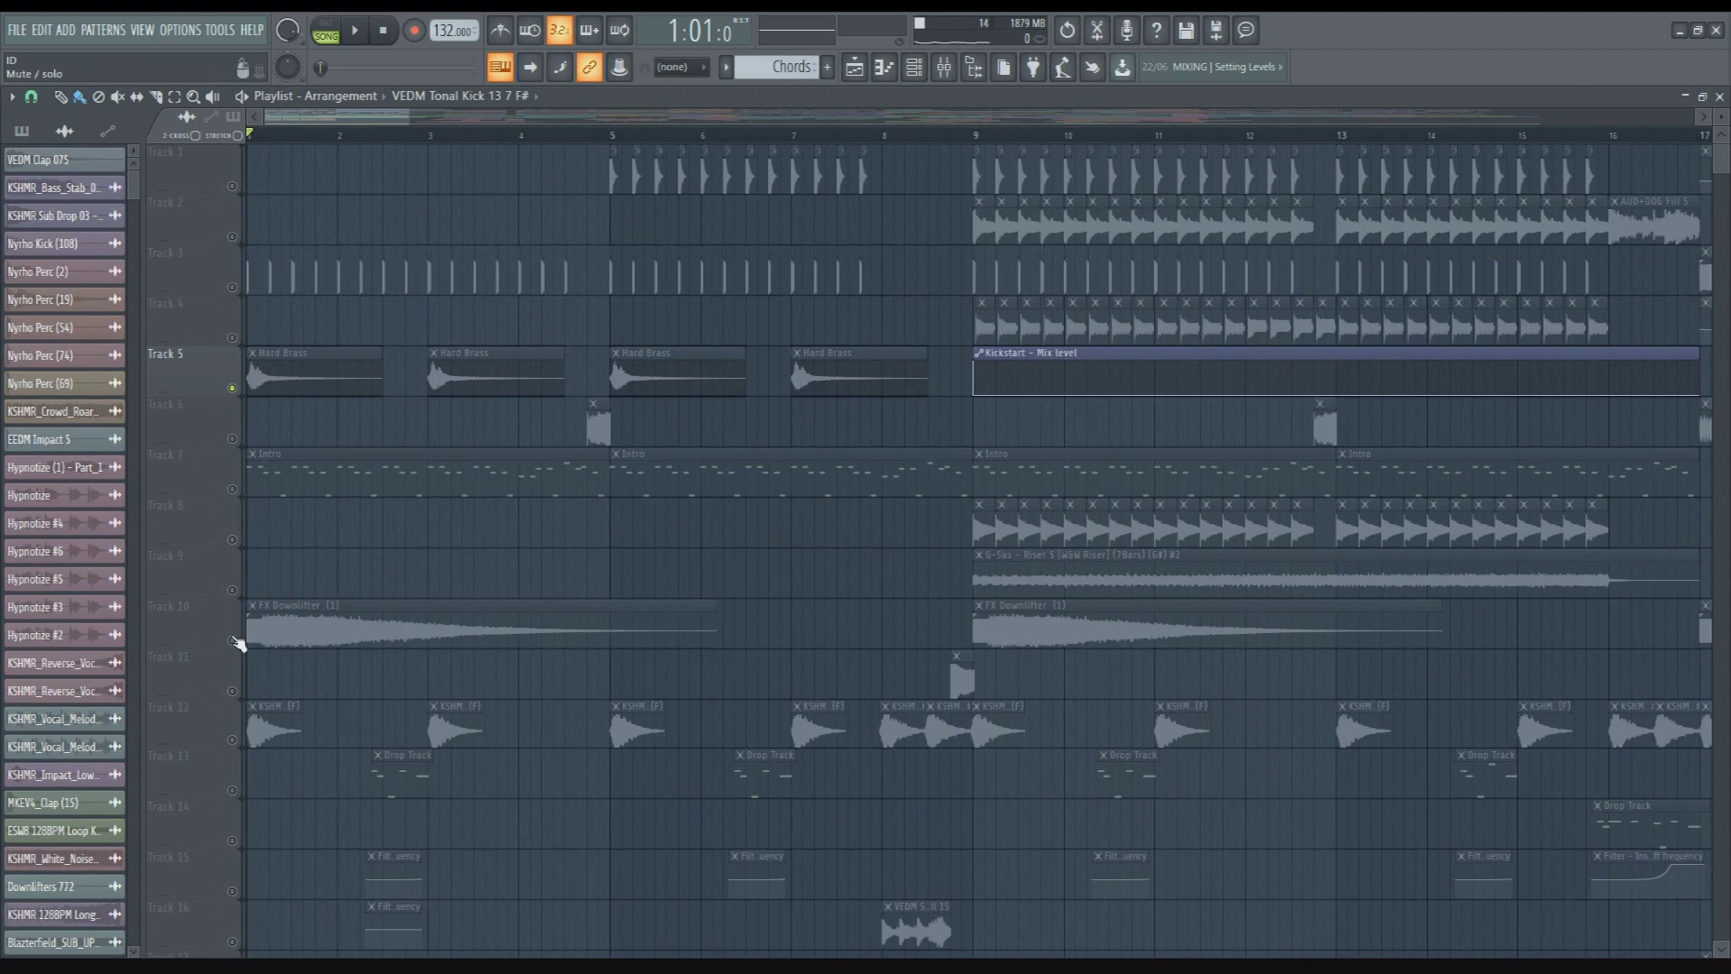
Solo Track 10 to isolate the FX Downlifter clips
{"action": "right_click", "coordinate": [234, 639]}
{"action": "scroll", "coordinate": [405, 566], "scroll_direction": "down", "scroll_amount": 4}
{"action": "scroll", "coordinate": [405, 565], "scroll_direction": "up", "scroll_amount": 2}
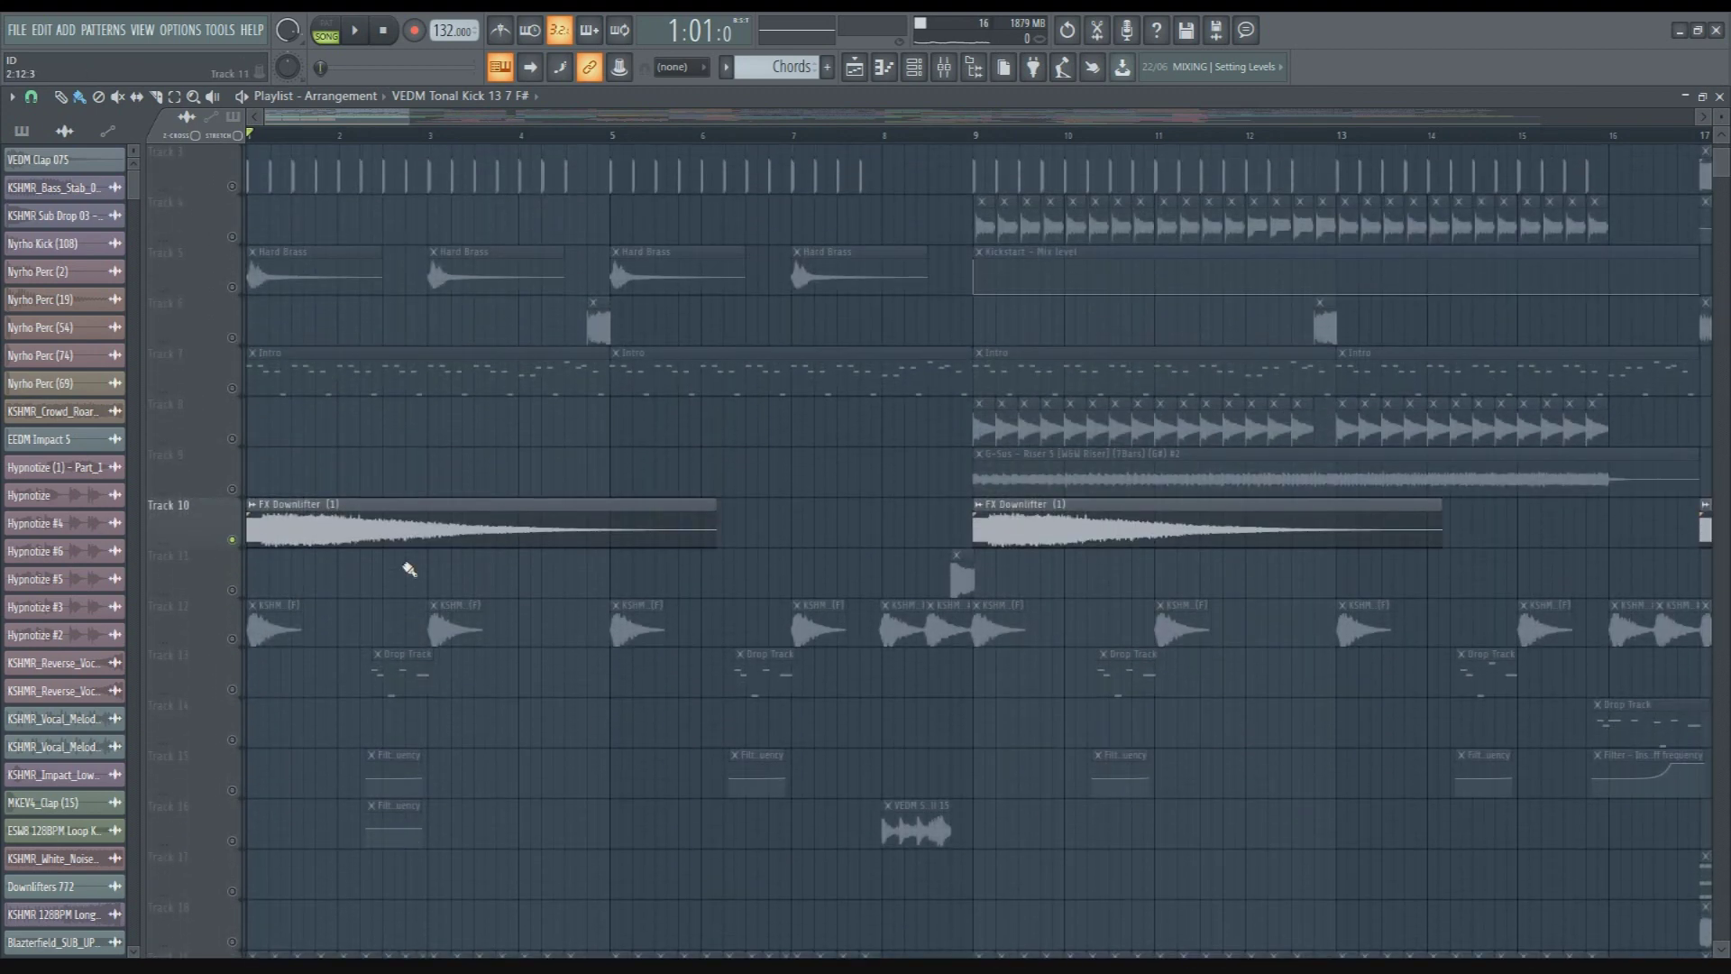
Play the soloed FX Downlifter on Track 10 twice from the start of the arrangement
{"action": "key", "text": "space"}
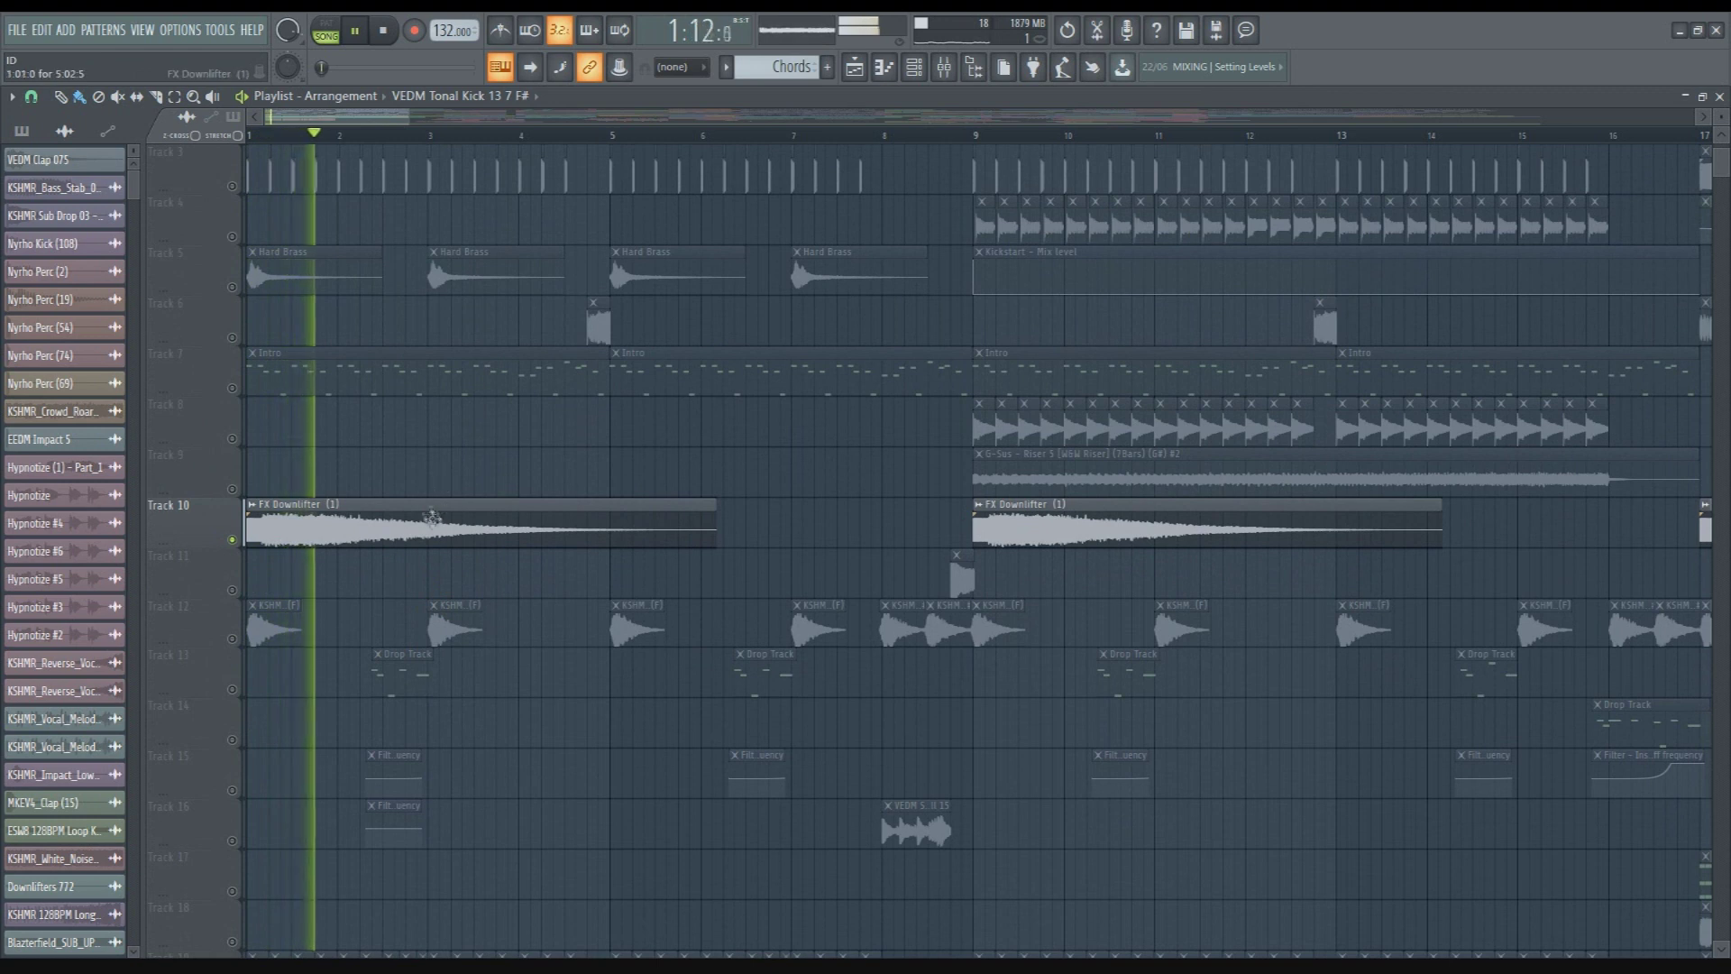
{"action": "key", "text": "space"}
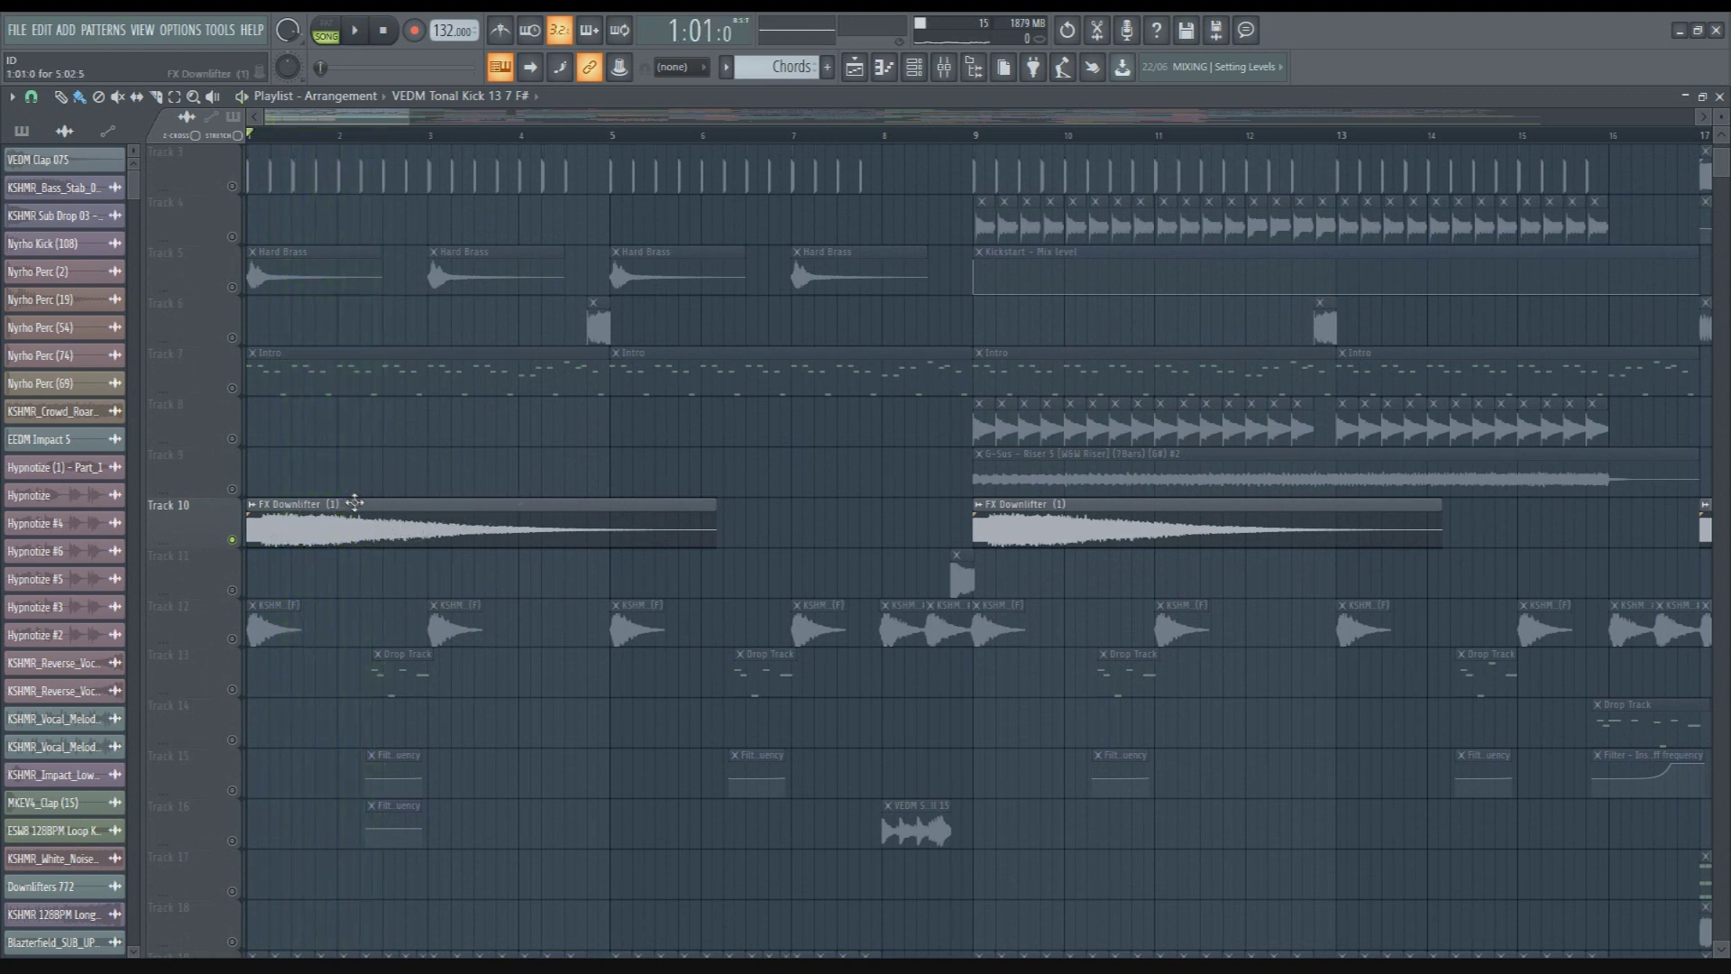
{"action": "key", "text": "space"}
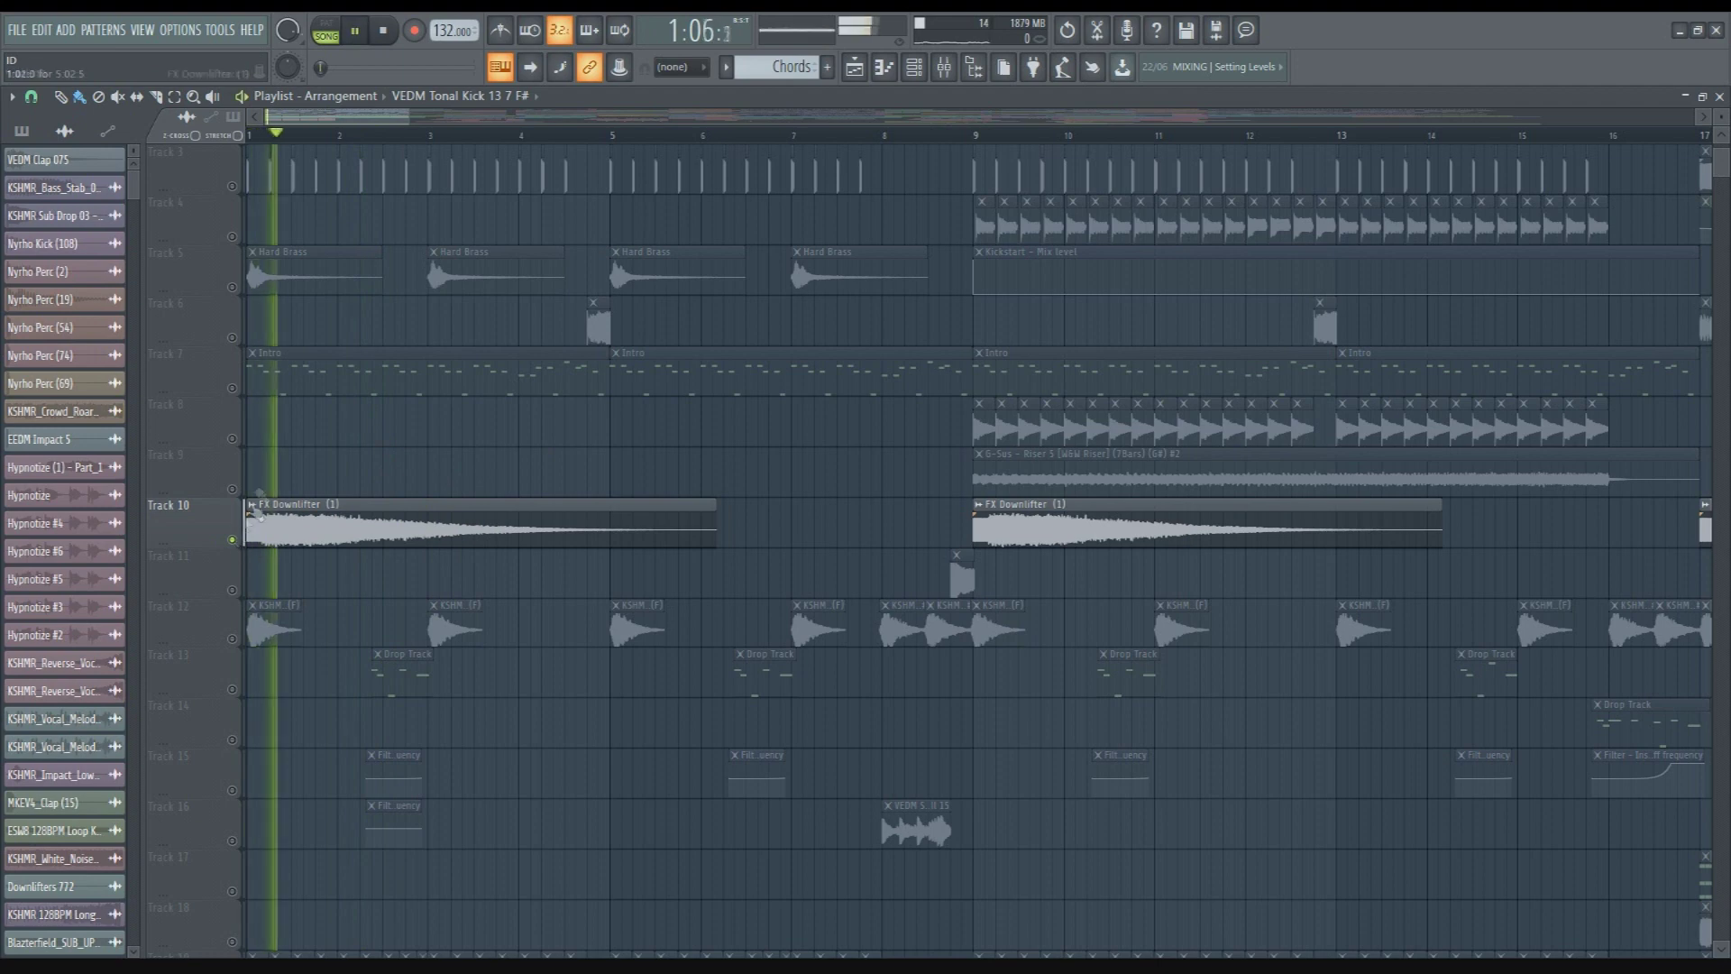
{"action": "key", "text": "space"}
Solo Track 12 and briefly play the KSHMR Brass Stab clips from the start
{"action": "scroll", "coordinate": [282, 495], "scroll_direction": "up", "scroll_amount": 2}
{"action": "scroll", "coordinate": [283, 607], "scroll_direction": "down", "scroll_amount": 3}
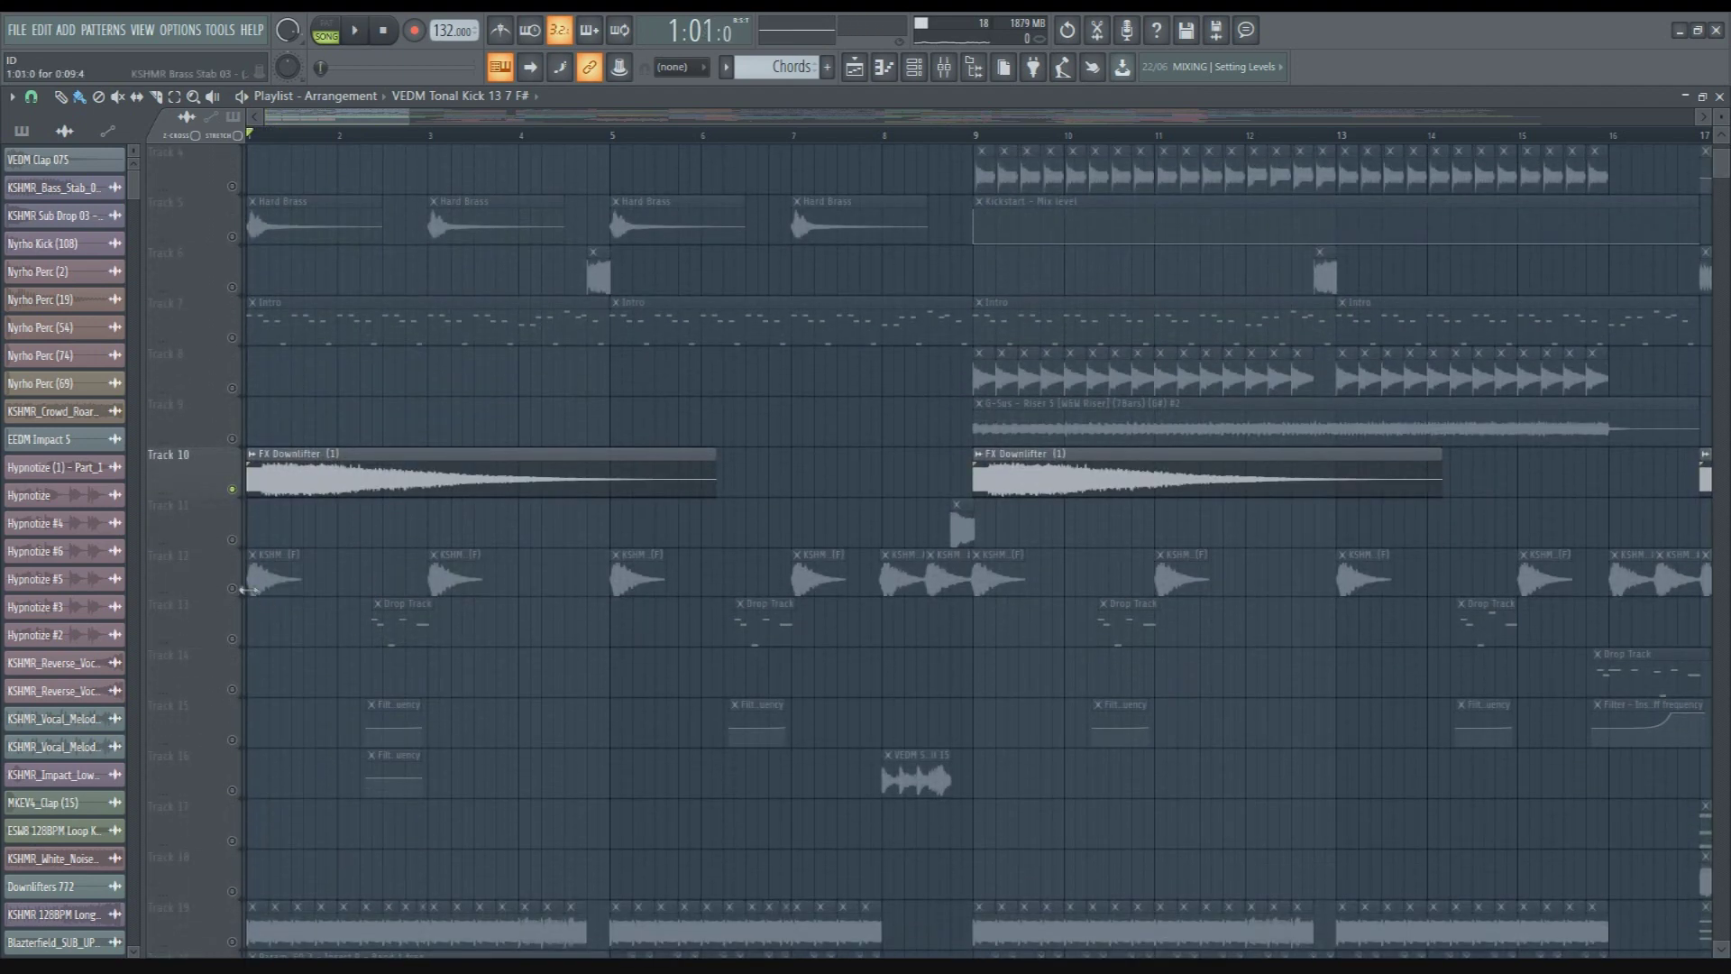
{"action": "key", "text": "space"}
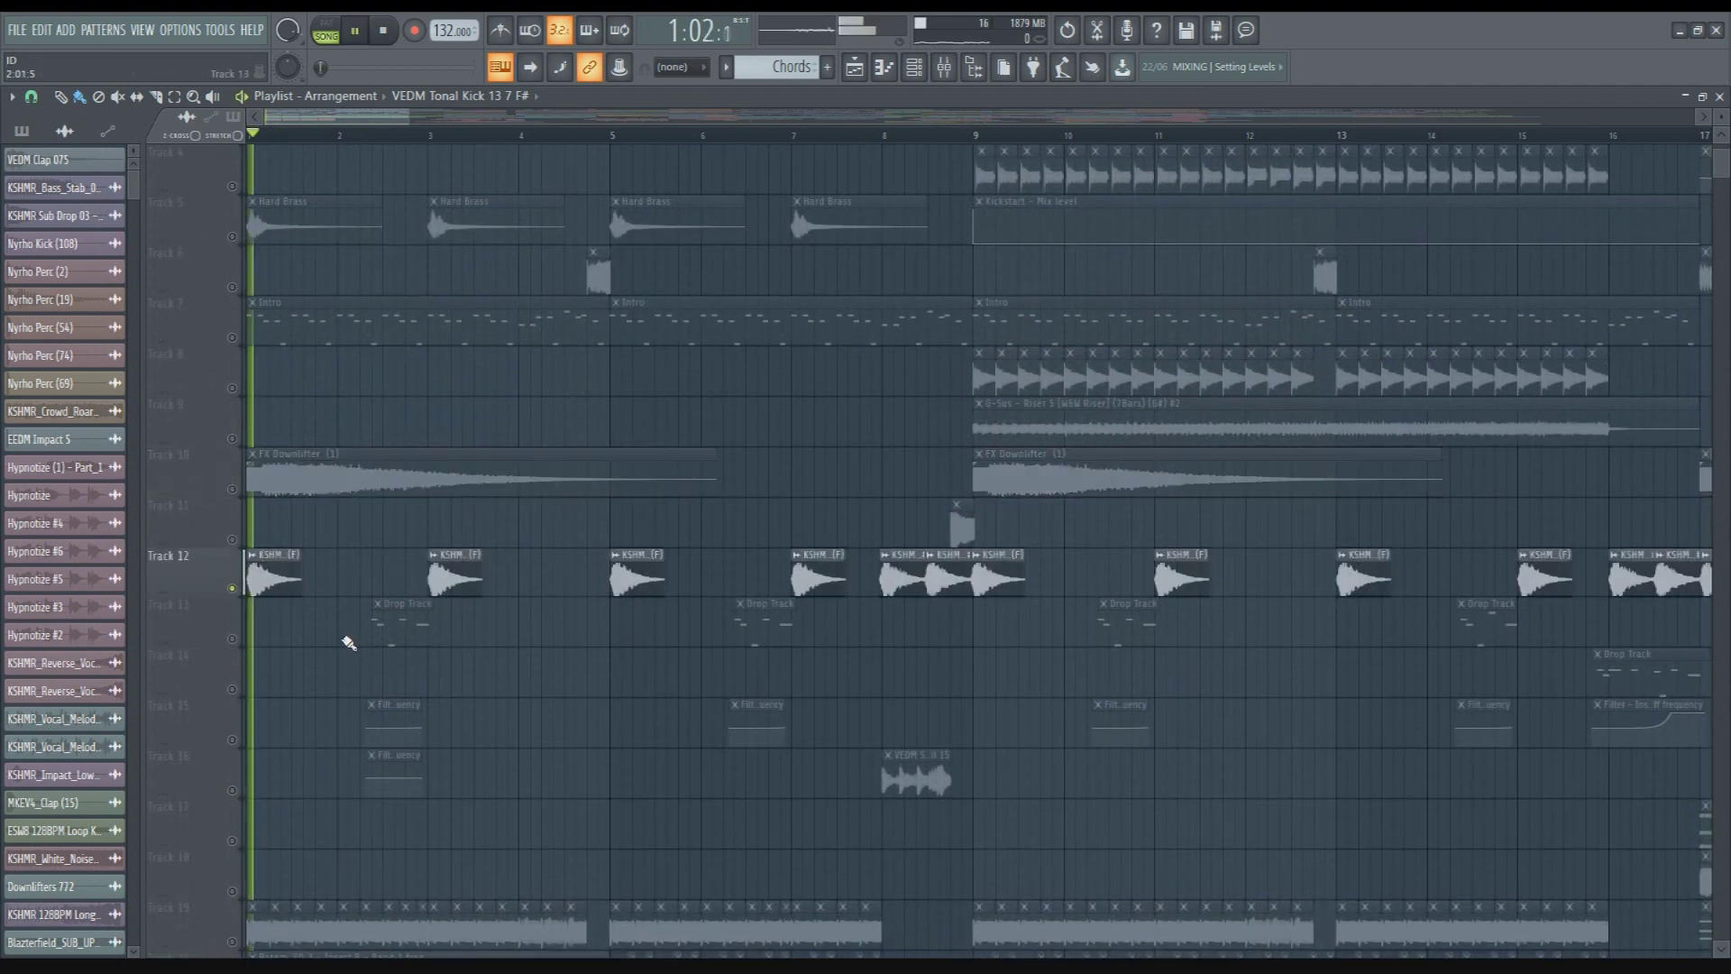
{"action": "key", "text": "space"}
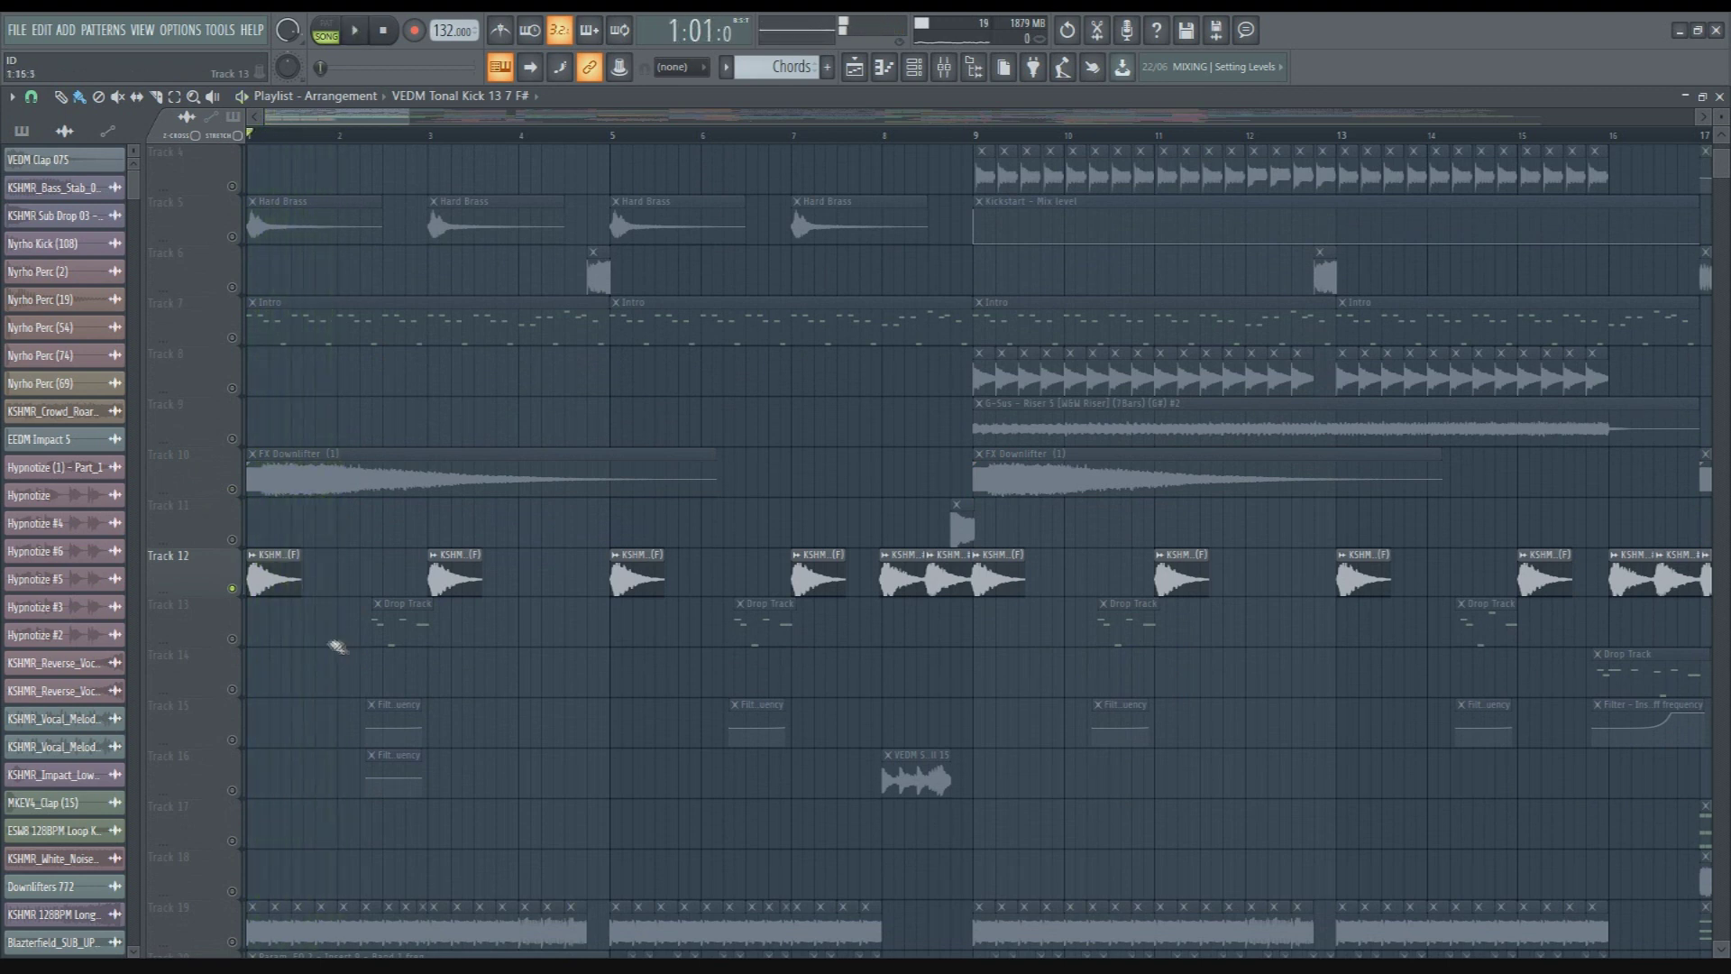
Open the KSHMR Brass Stab 03 sample's channel settings and audition its waveform
{"action": "double_click", "coordinate": [445, 568]}
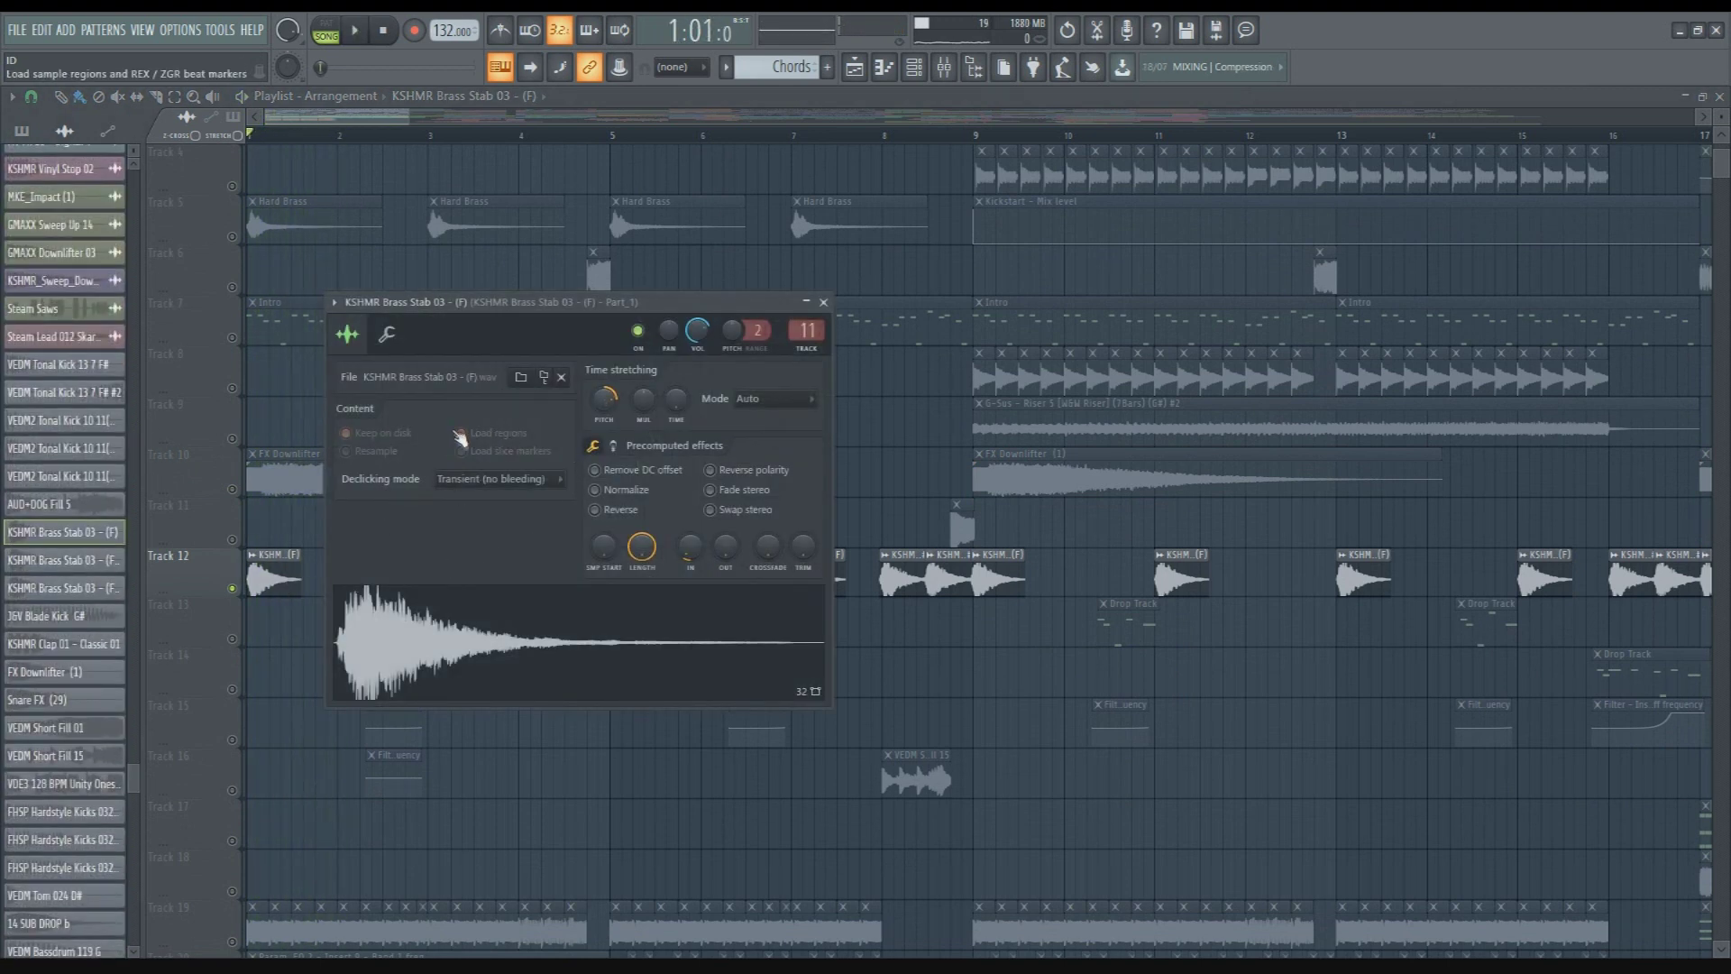
{"action": "left_click", "coordinate": [552, 636]}
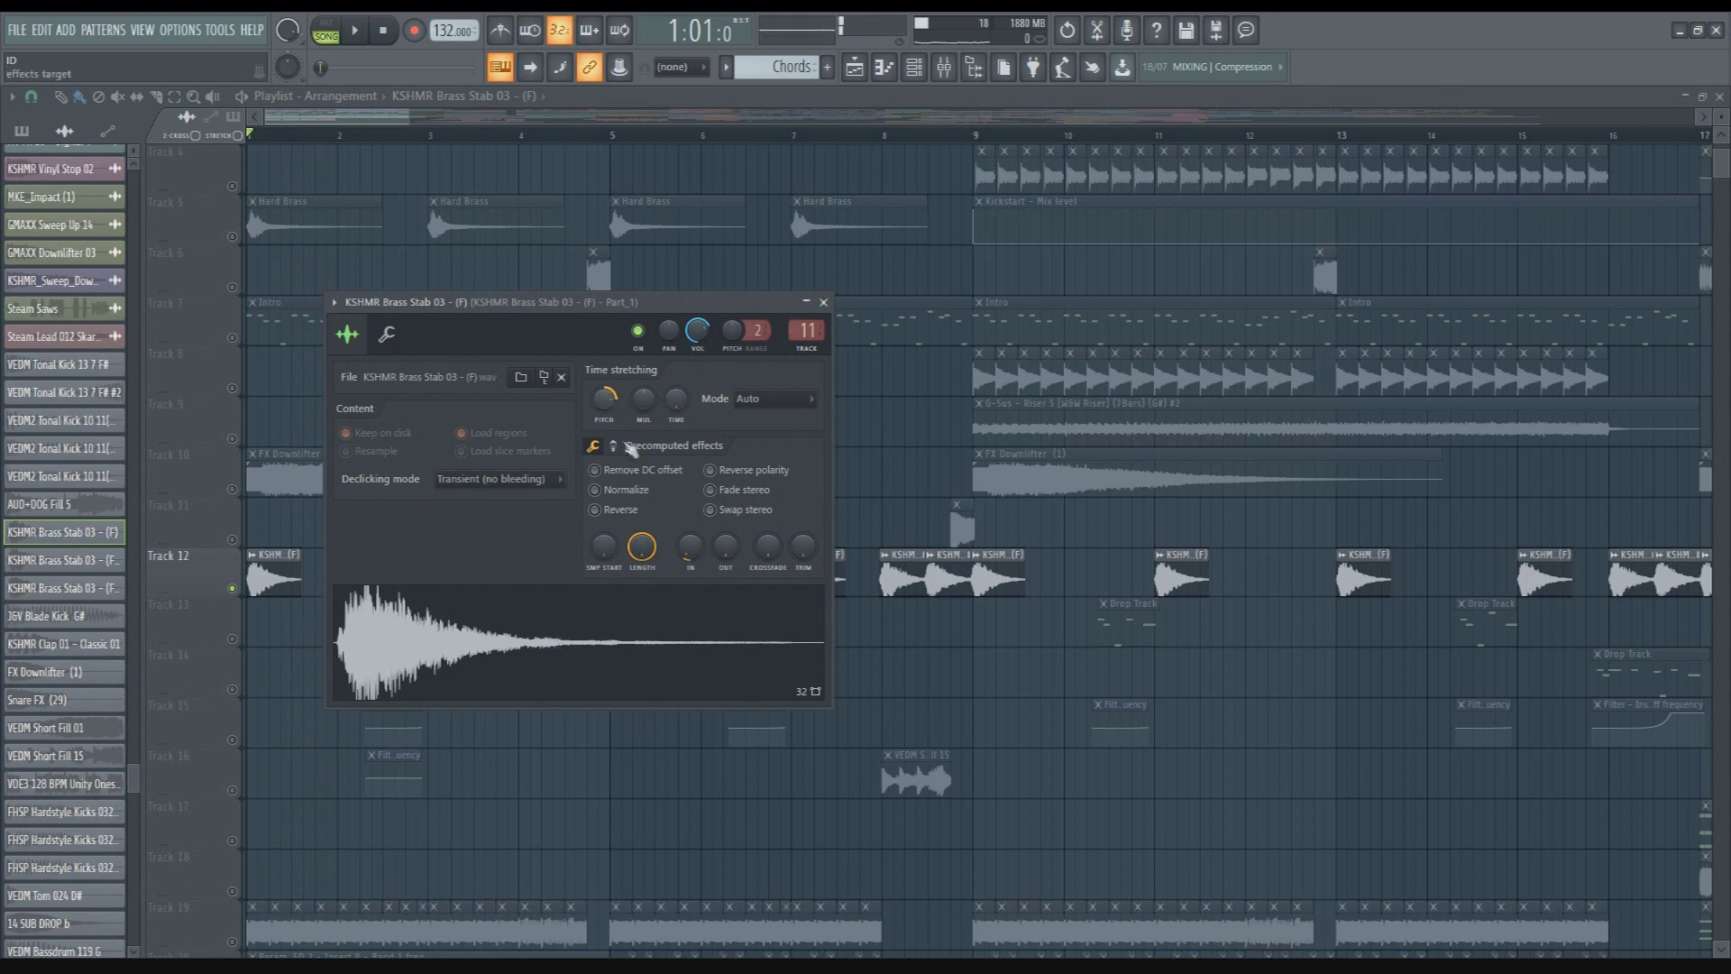
{"action": "left_click", "coordinate": [560, 688]}
Reset the brass stab's pitch shift to audition the original sample, undo the reset, and close its settings
{"action": "left_click", "coordinate": [613, 413], "text": "alt"}
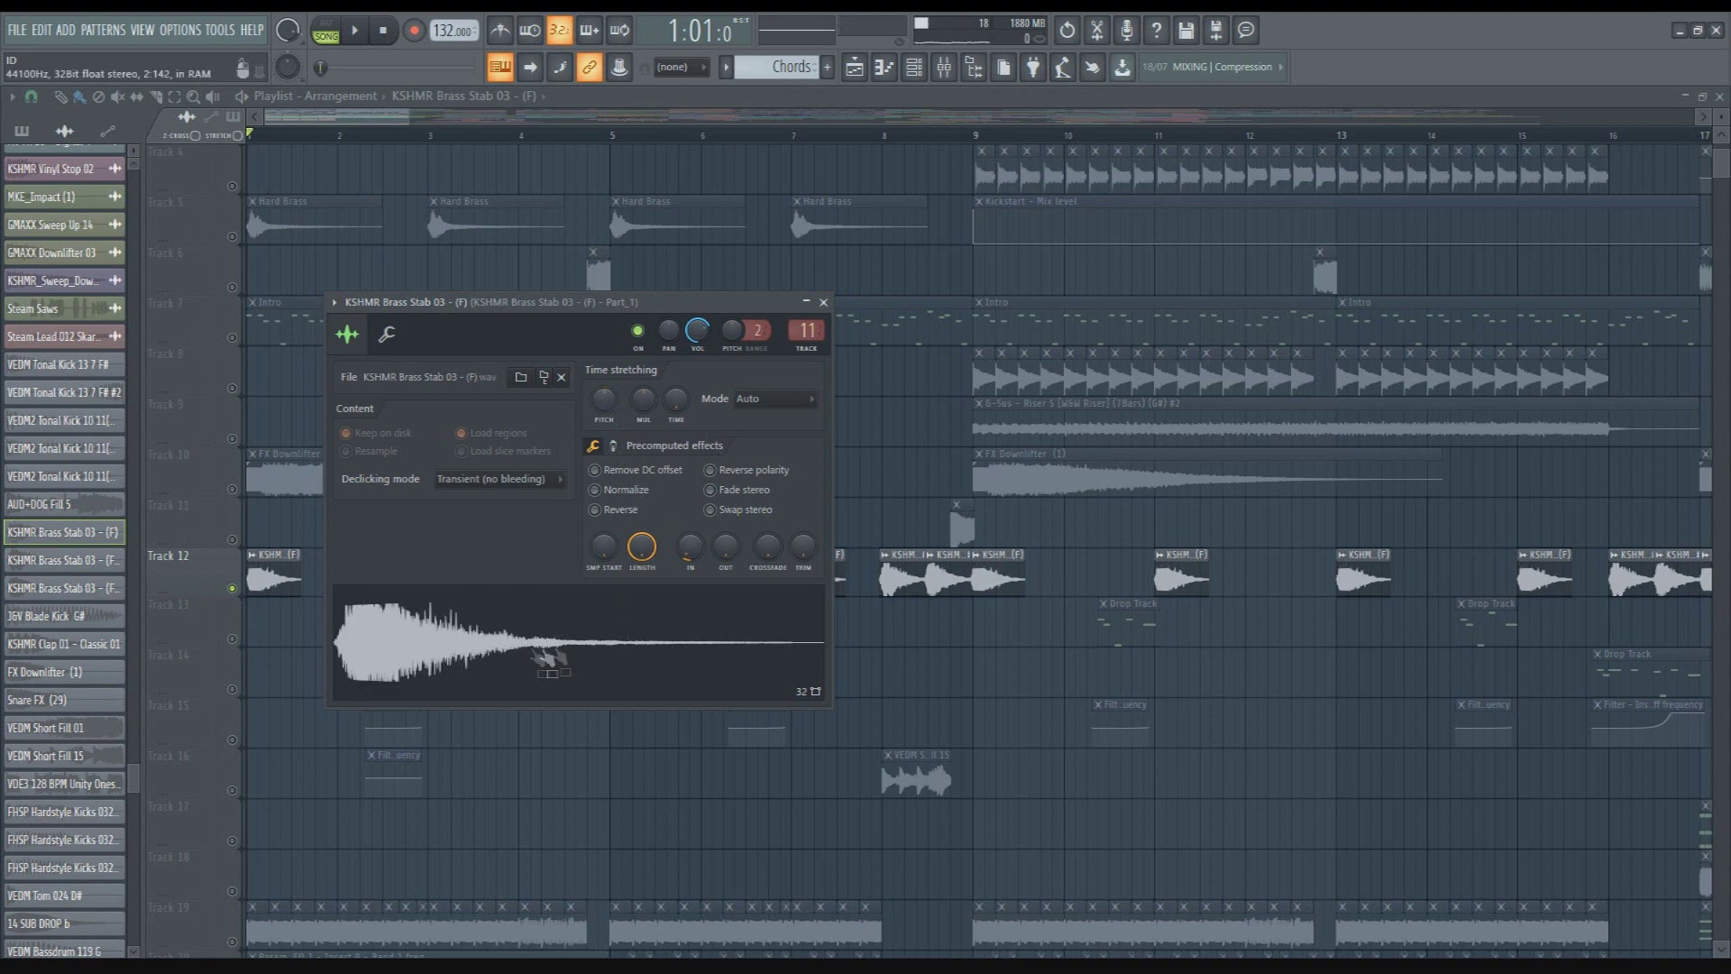
{"action": "left_click", "coordinate": [569, 640]}
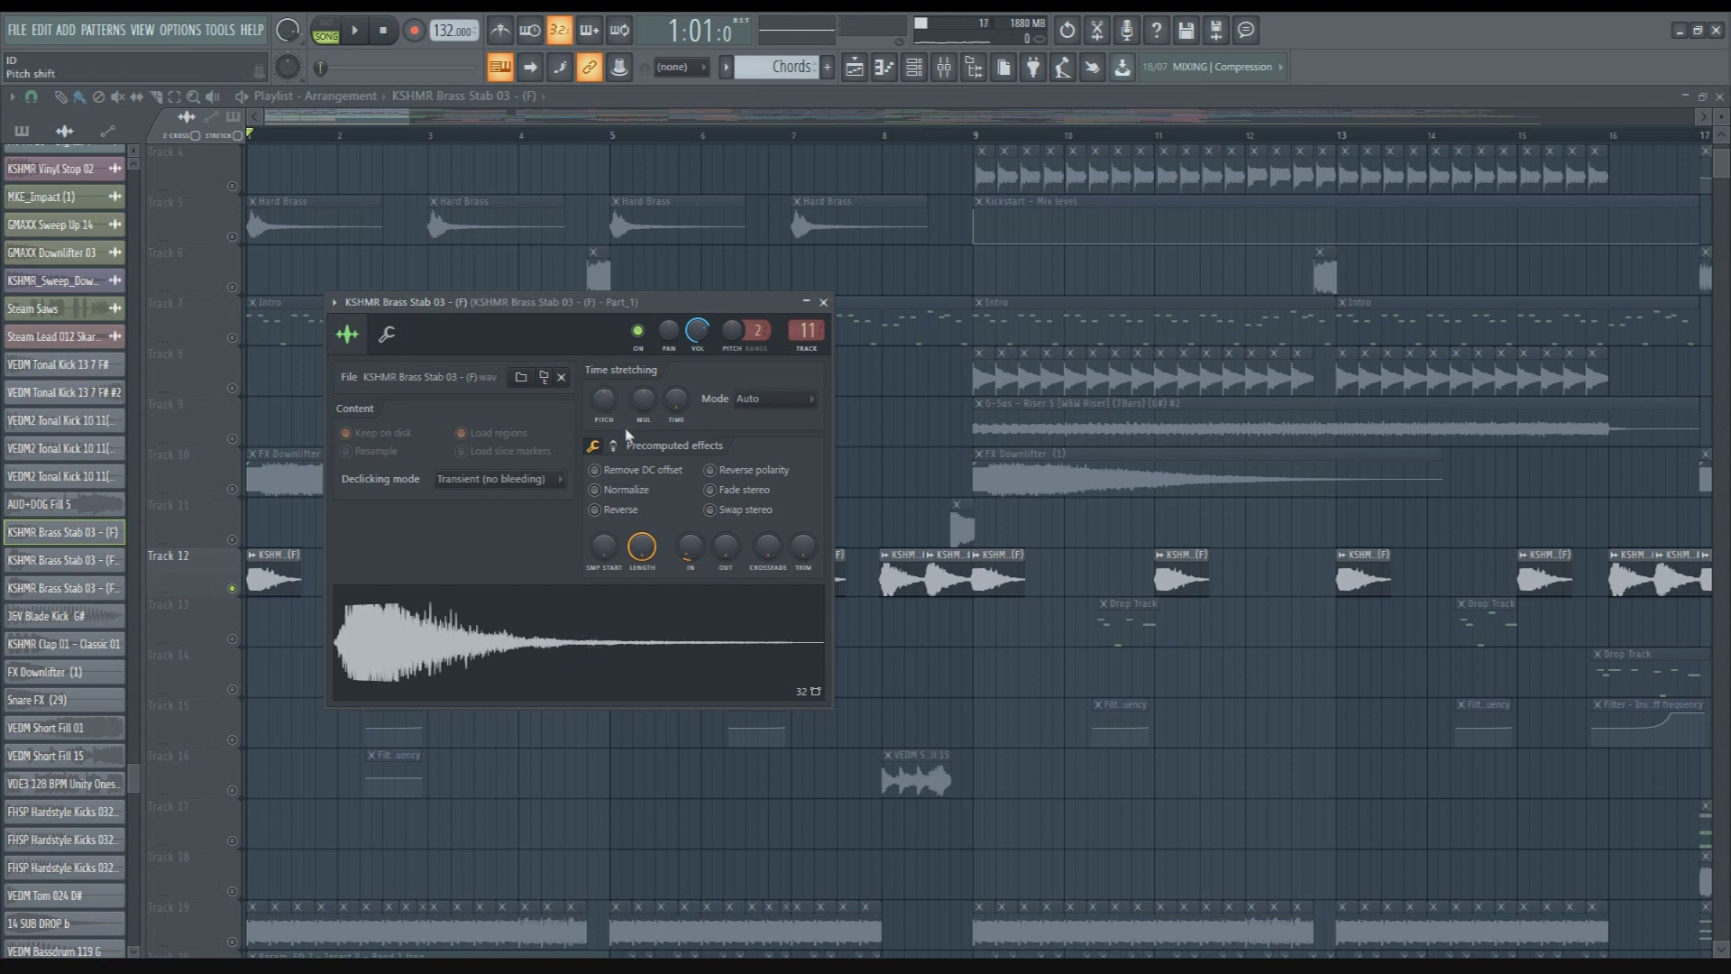
{"action": "key", "text": "ctrl+z"}
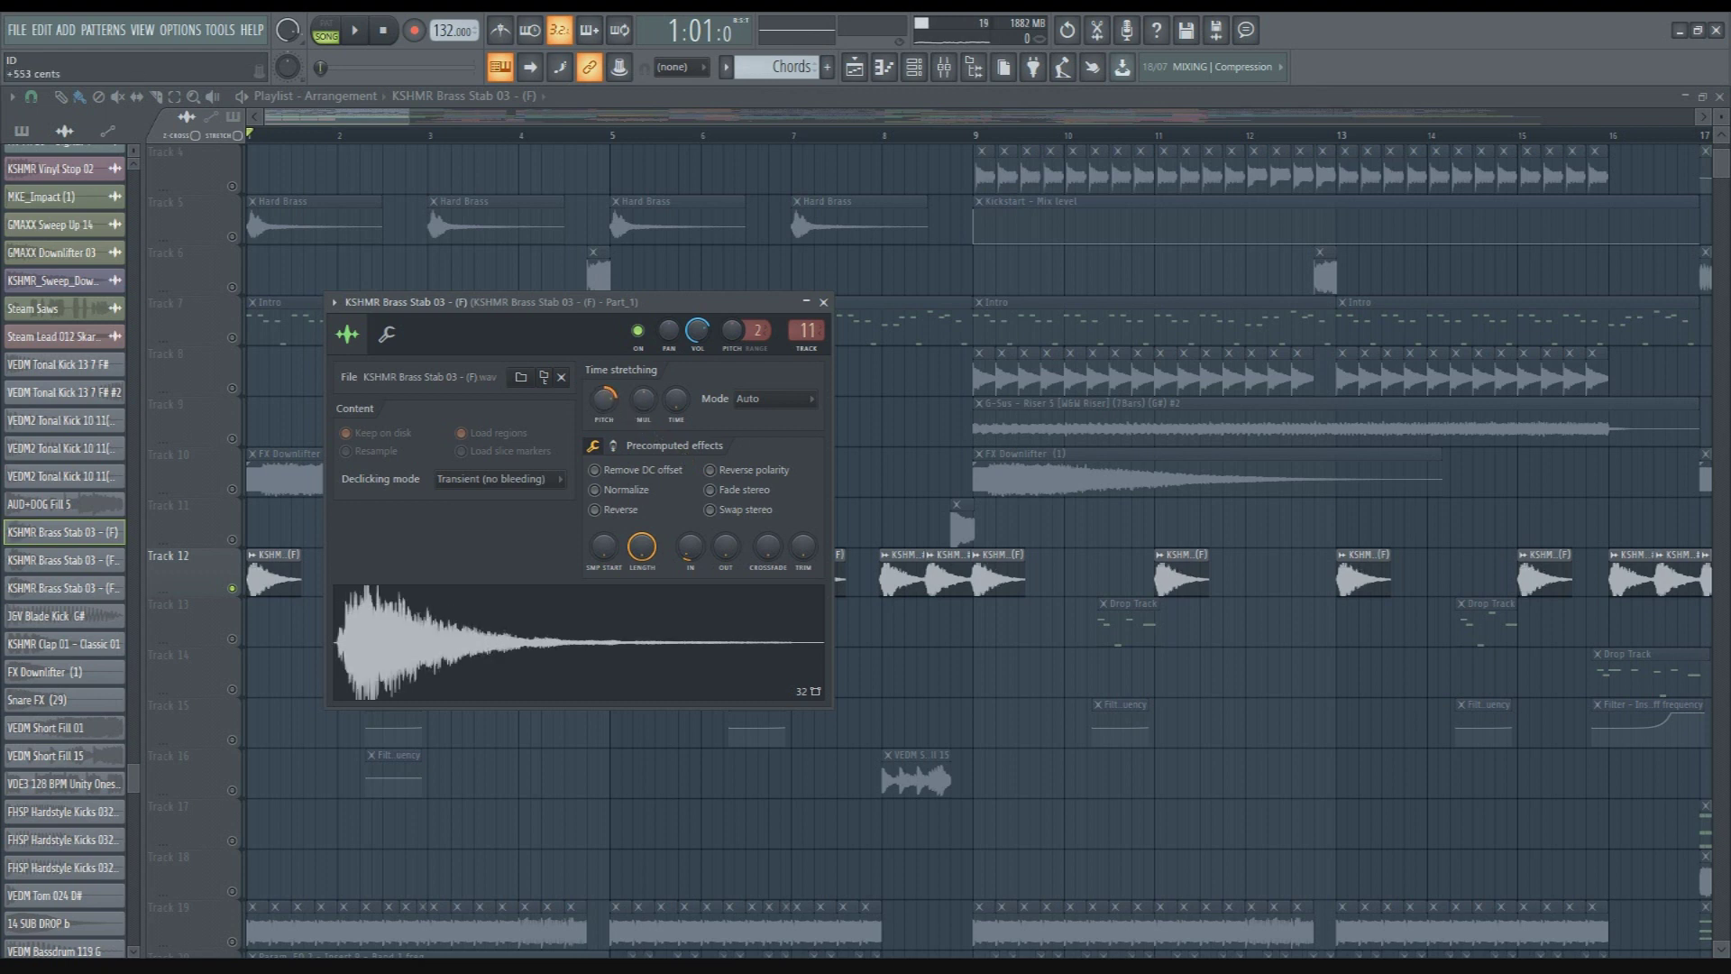
{"action": "left_click_drag", "start_coordinate": [604, 405], "coordinate": [604, 402]}
{"action": "left_click", "coordinate": [823, 303]}
Solo Track 3 and play its kick pattern from the start of the arrangement
{"action": "scroll", "coordinate": [310, 413], "scroll_direction": "up", "scroll_amount": 3}
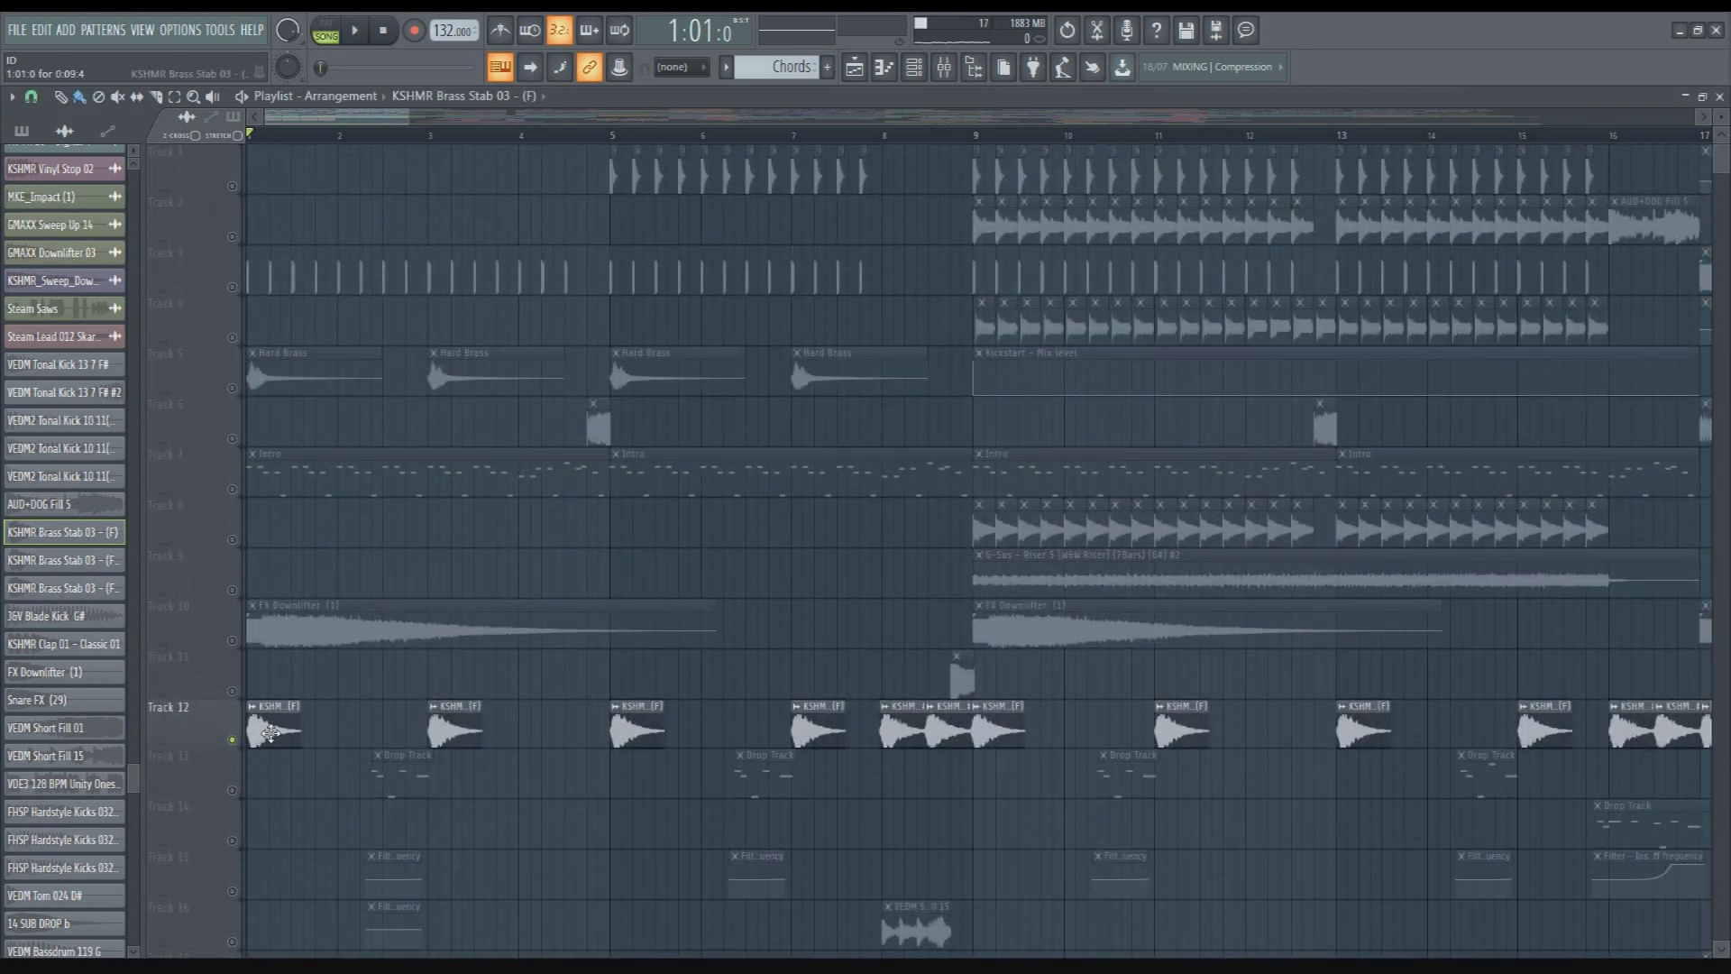
{"action": "double_click", "coordinate": [270, 733]}
{"action": "left_click", "coordinate": [701, 113]}
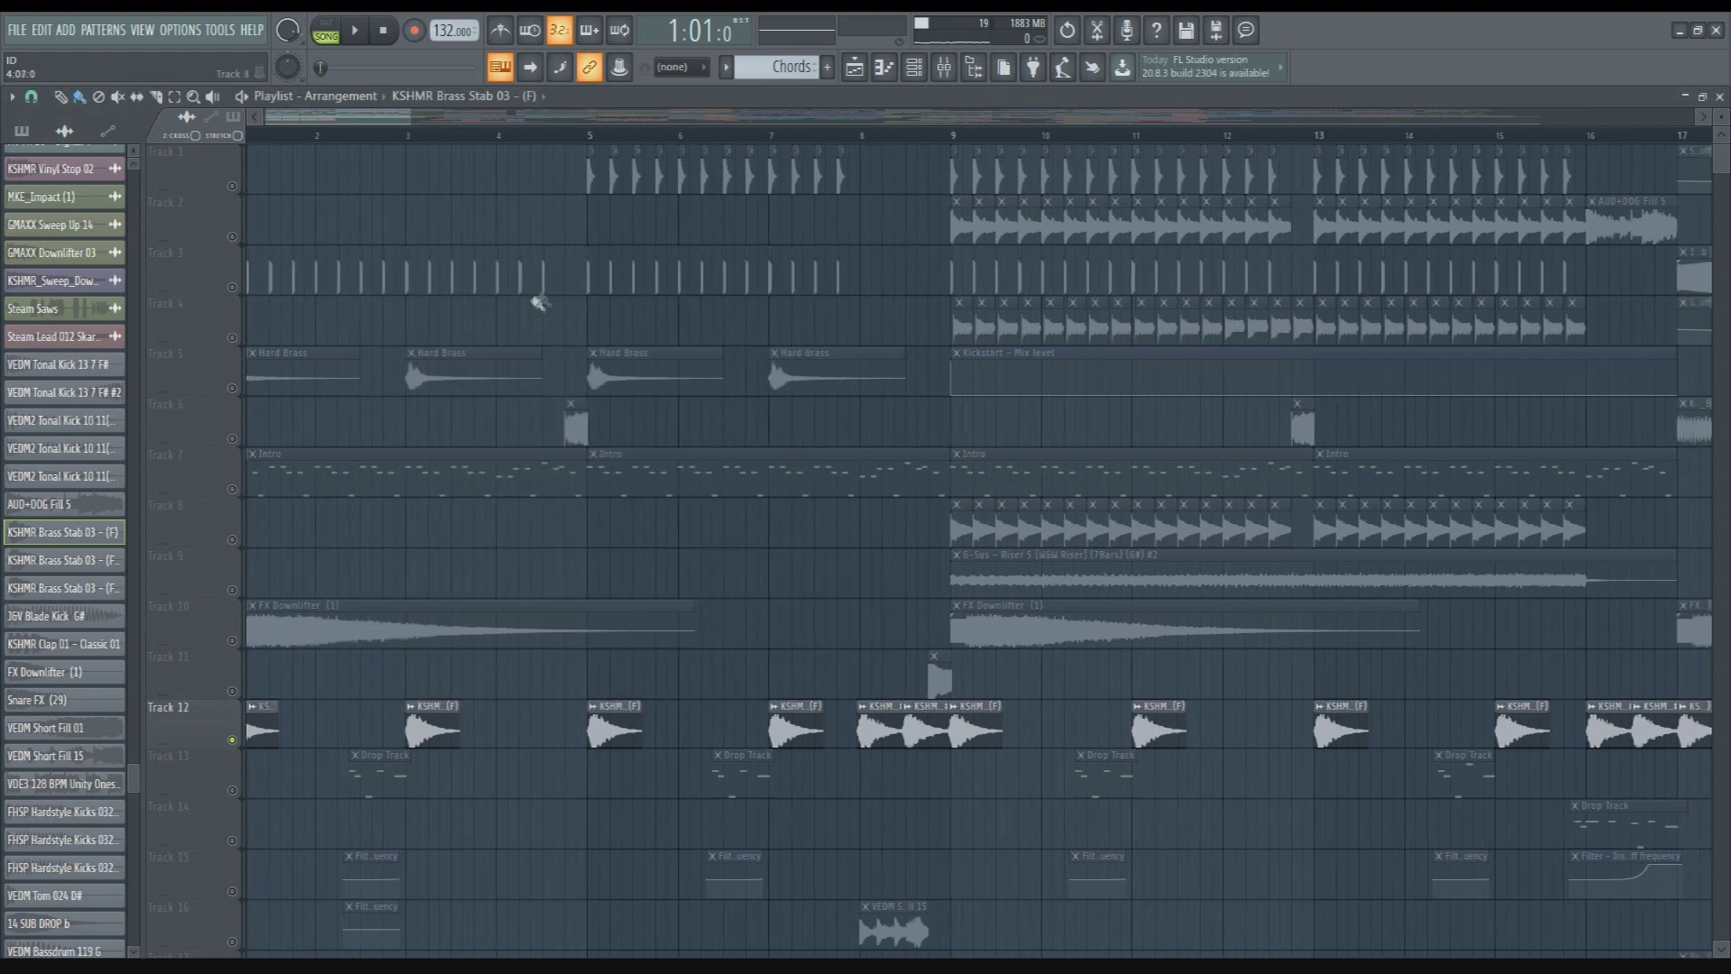
{"action": "scroll", "coordinate": [406, 124], "scroll_direction": "left", "scroll_amount": 1}
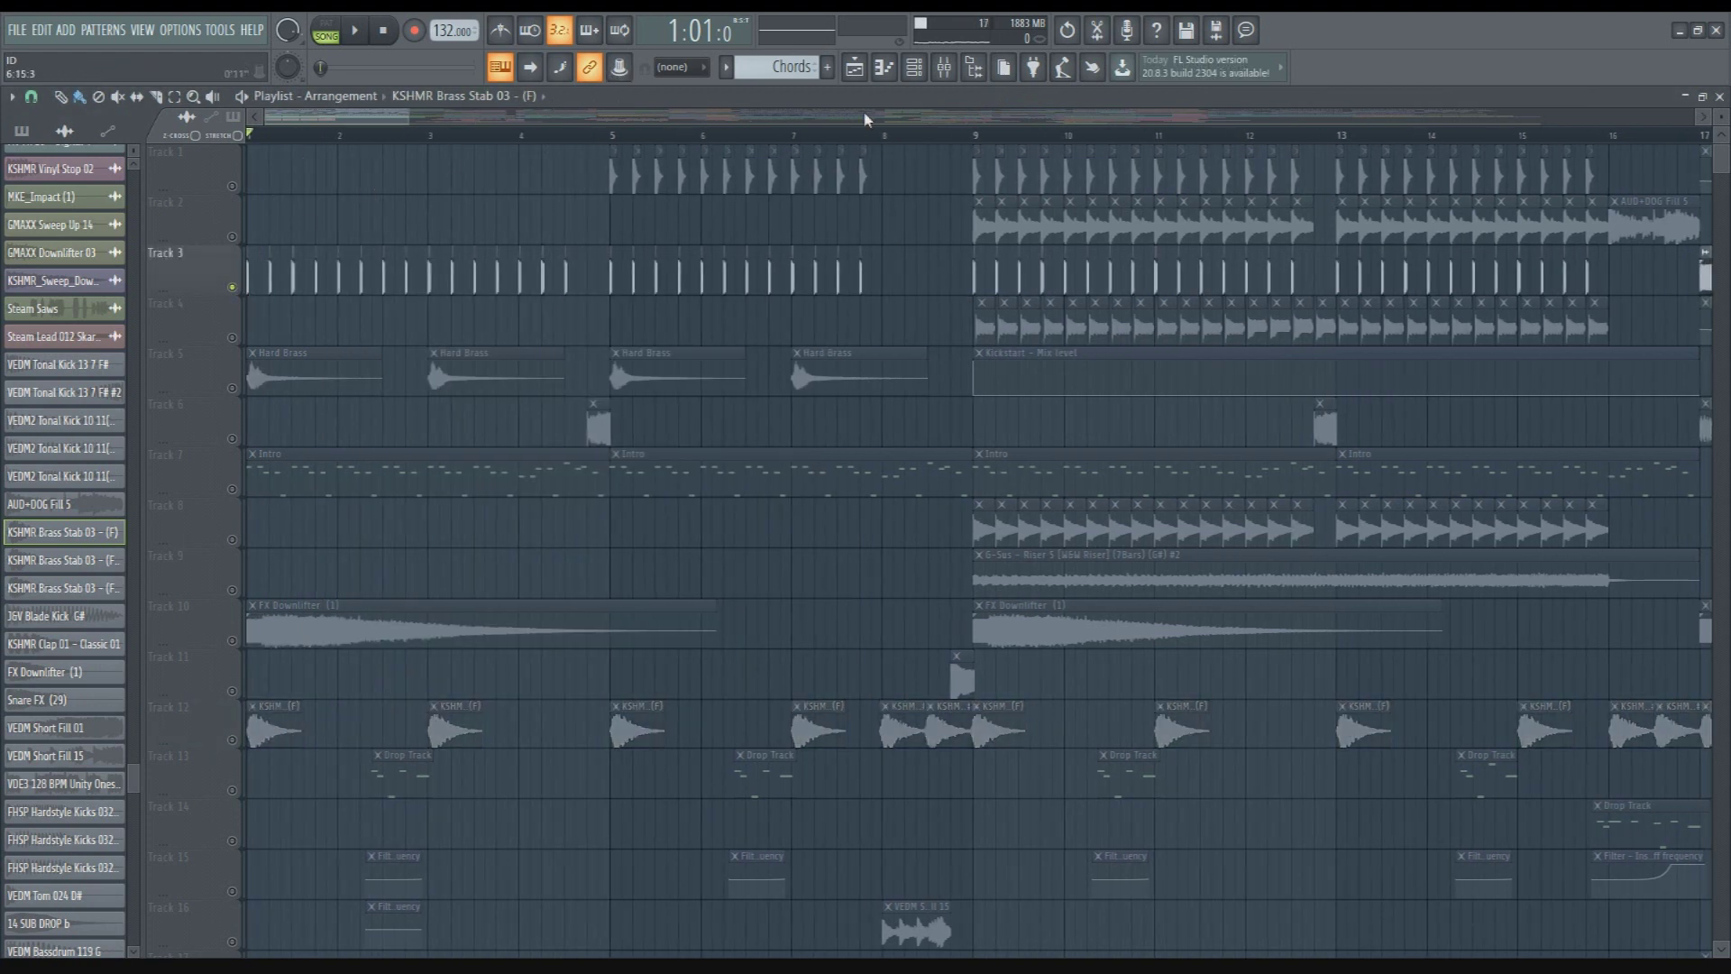
{"action": "key", "text": "space"}
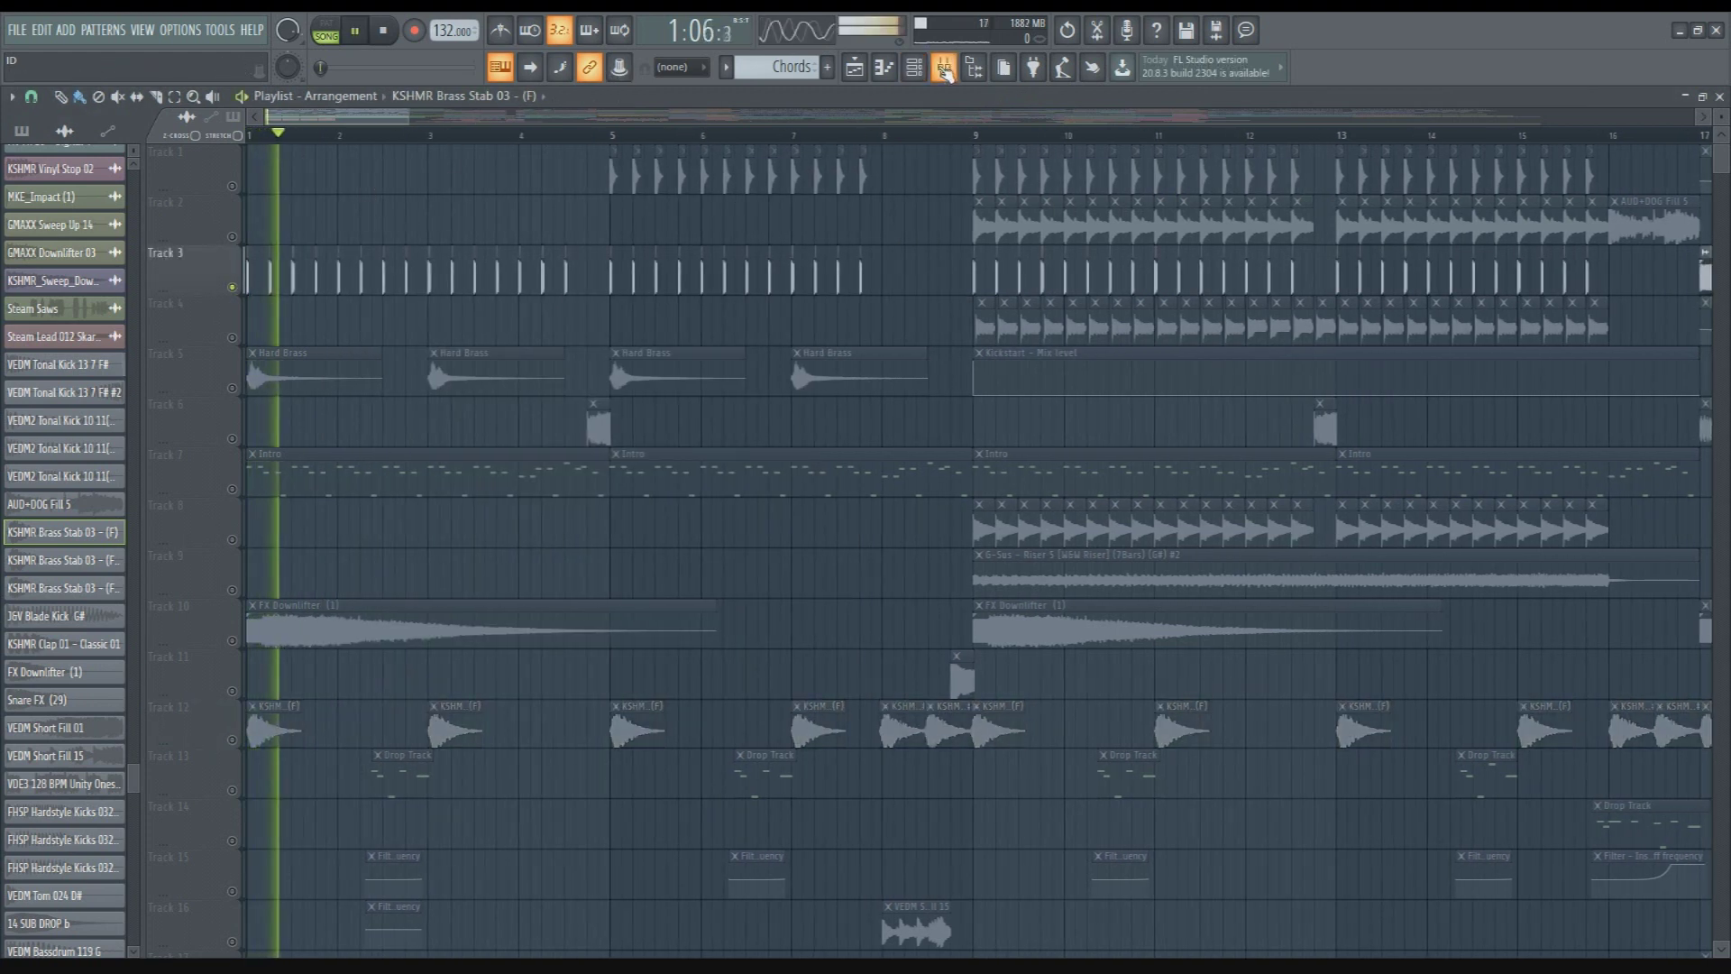
Select the kick's Insert 1 channel in the mixer and replay the pattern to check its level
{"action": "key", "text": "F9"}
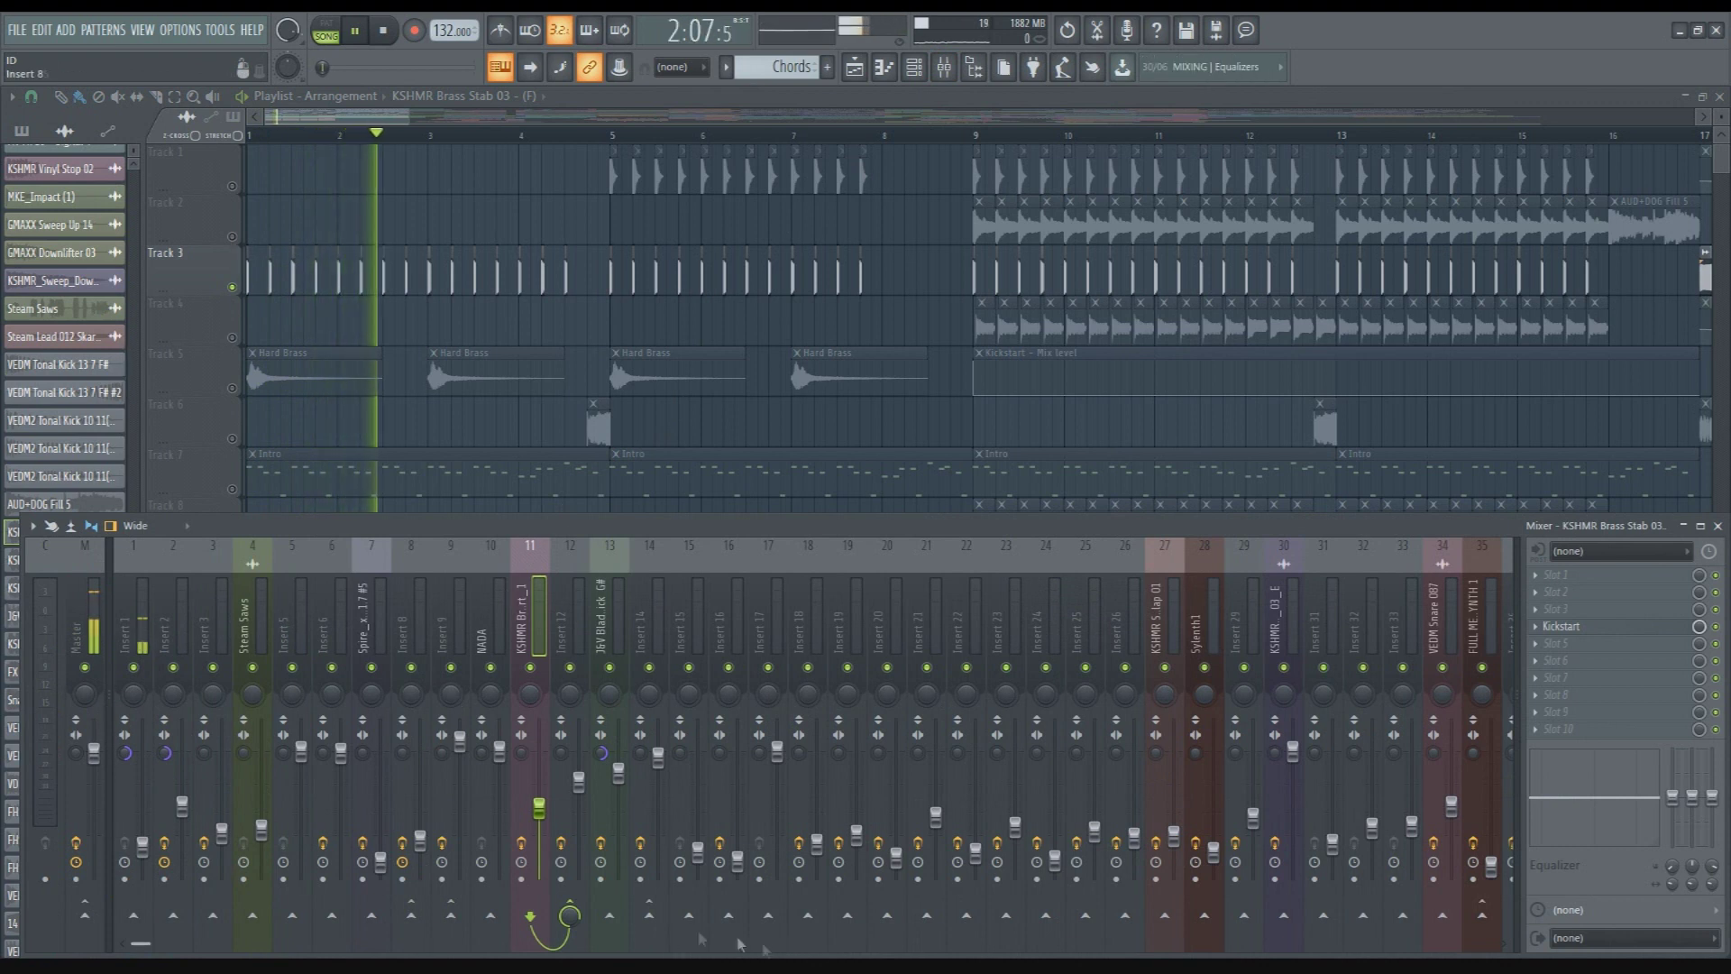
{"action": "left_click", "coordinate": [143, 620]}
{"action": "key", "text": "space"}
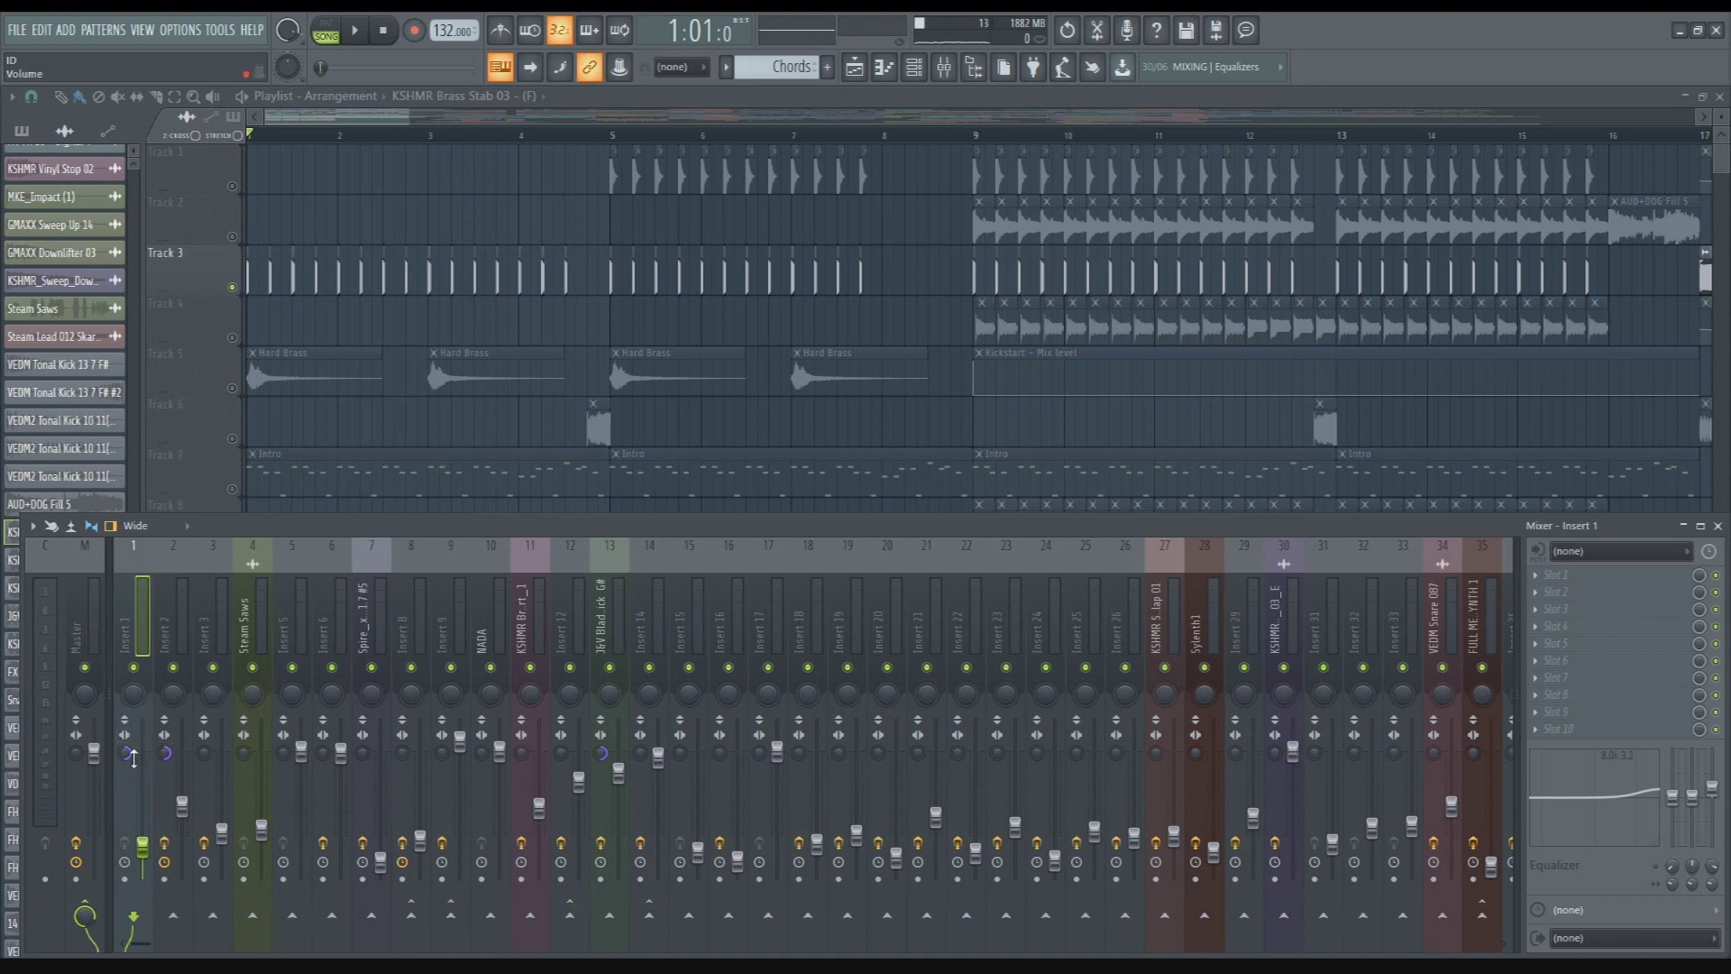
{"action": "key", "text": "space"}
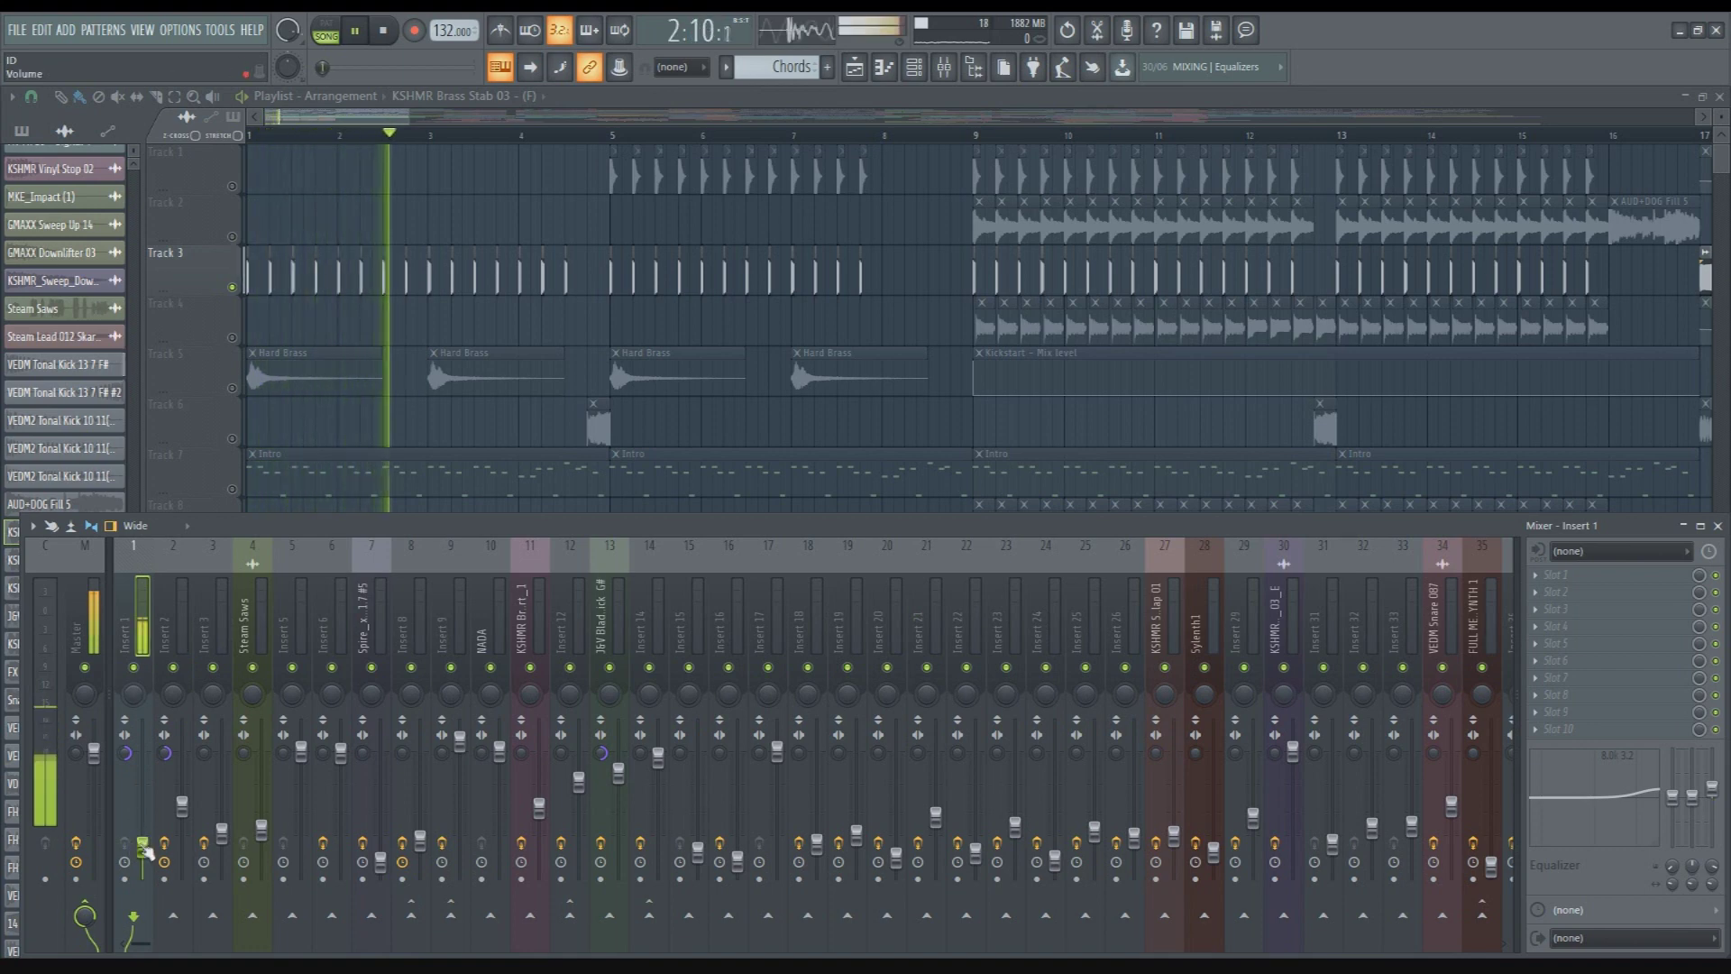
{"action": "key", "text": "space"}
Solo Track 10 and play the FX Downlifter to find and select its mixer channel, Insert 16
{"action": "key", "text": "F9"}
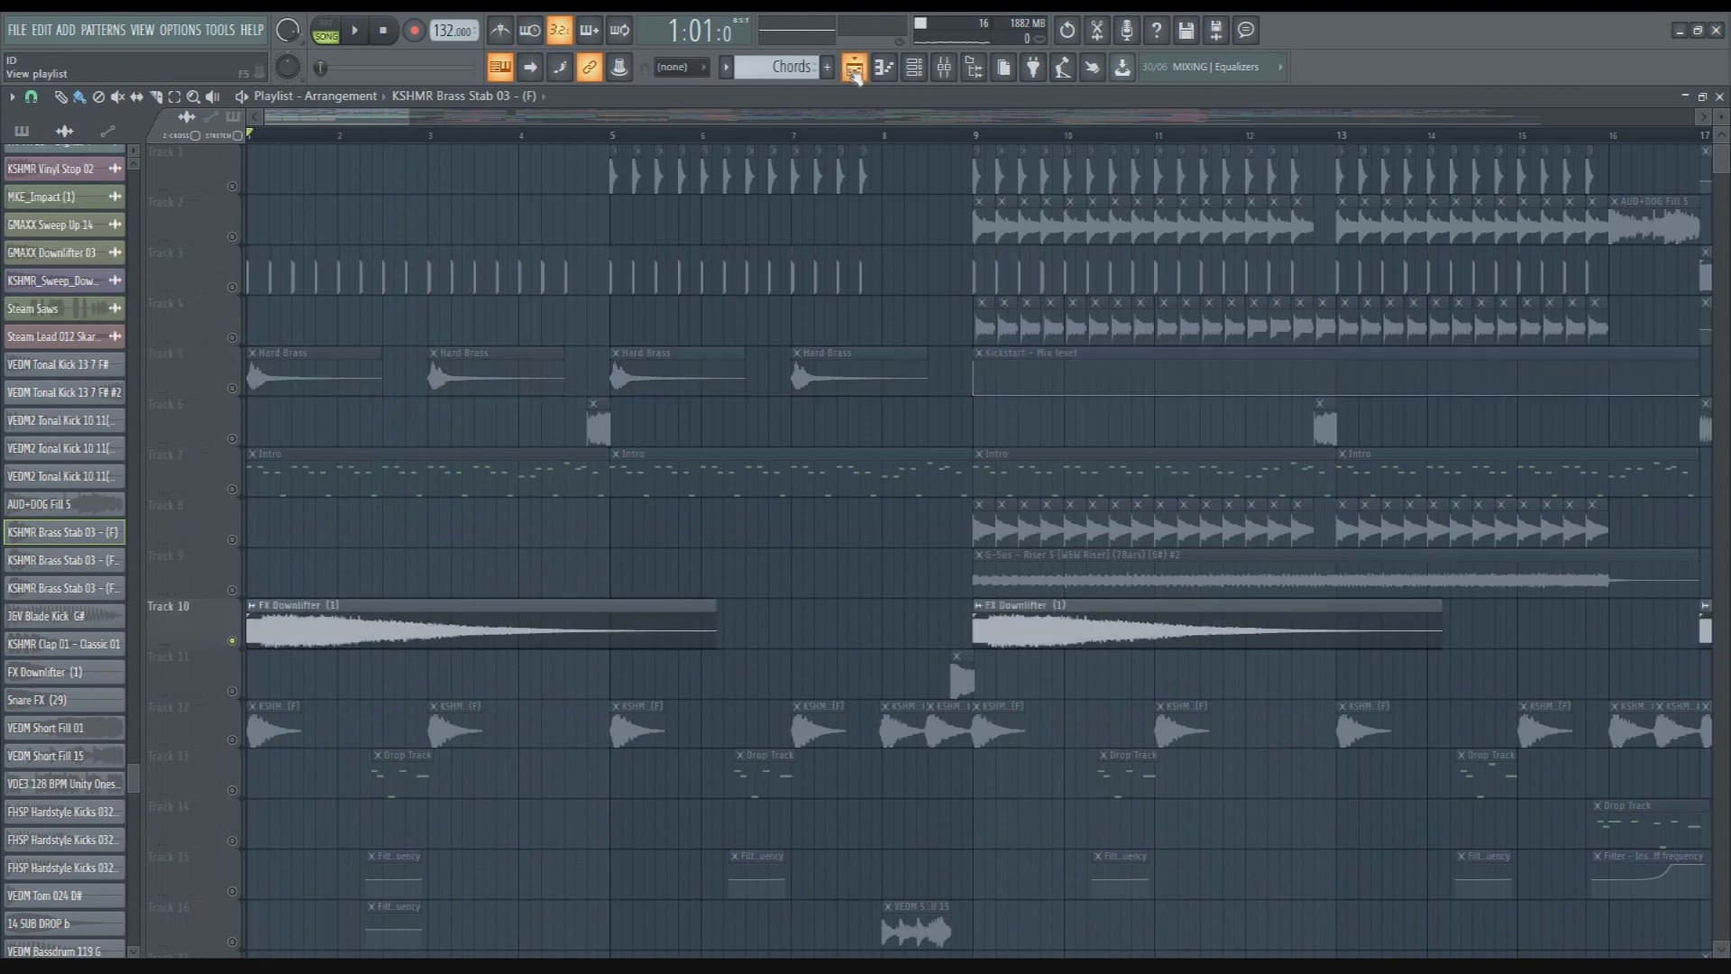
{"action": "key", "text": "F9"}
{"action": "key", "text": "space"}
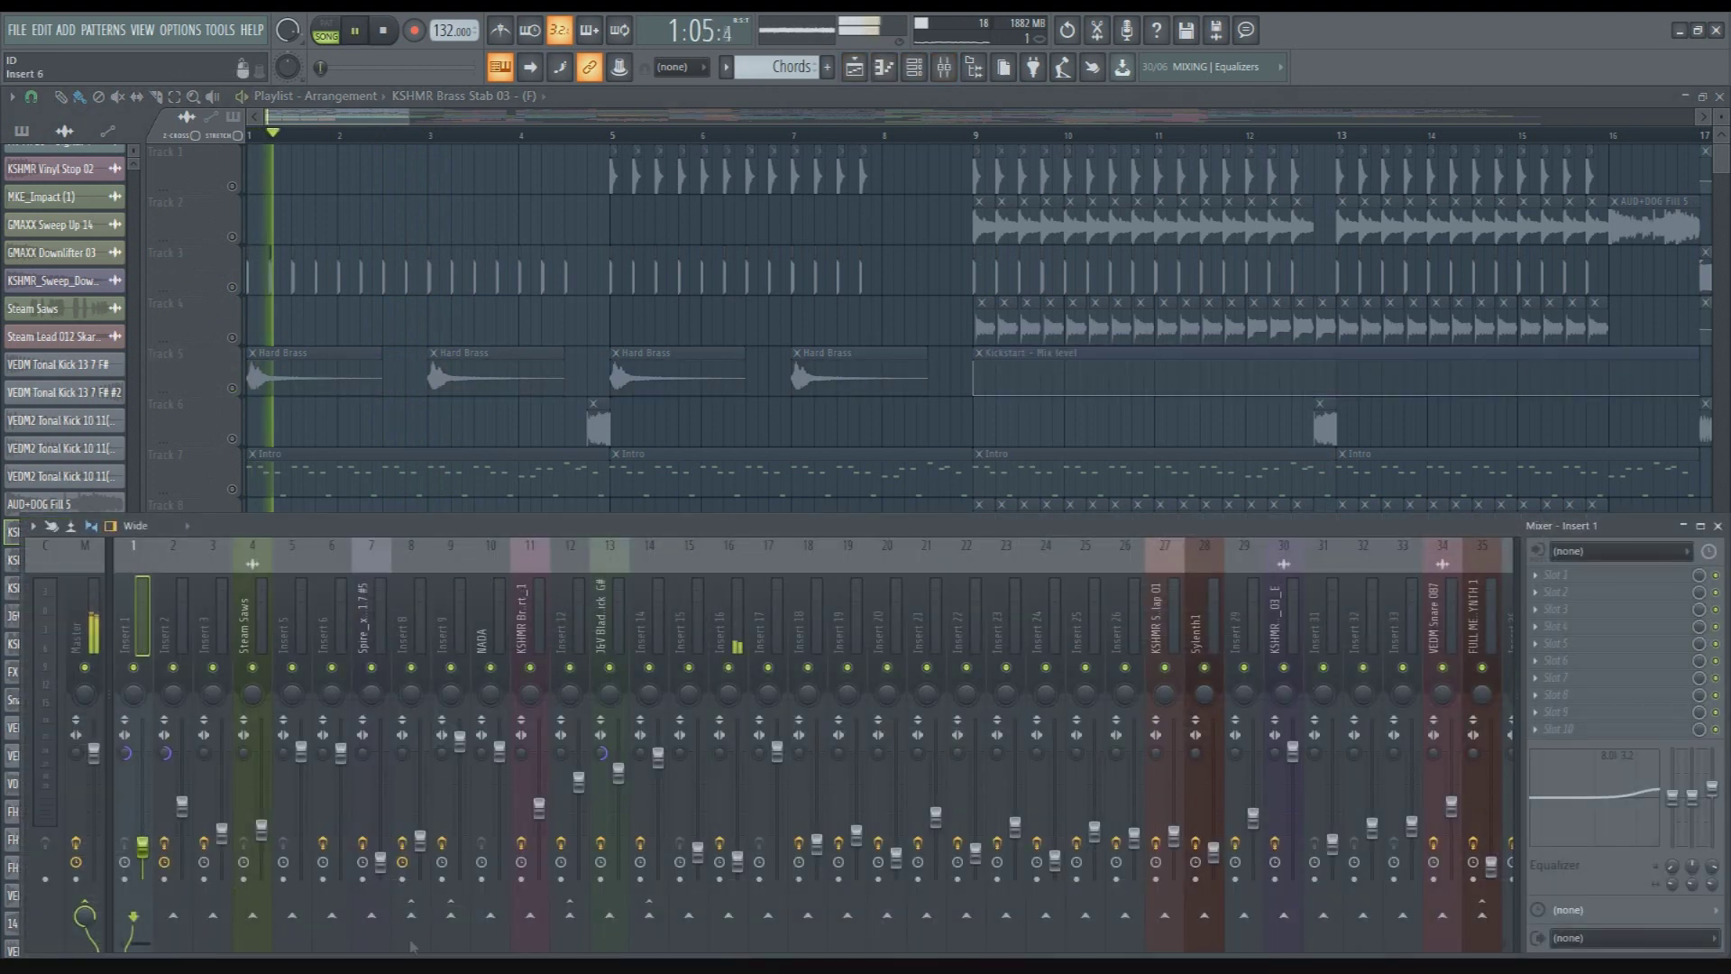
{"action": "left_click", "coordinate": [734, 631]}
{"action": "key", "text": "space"}
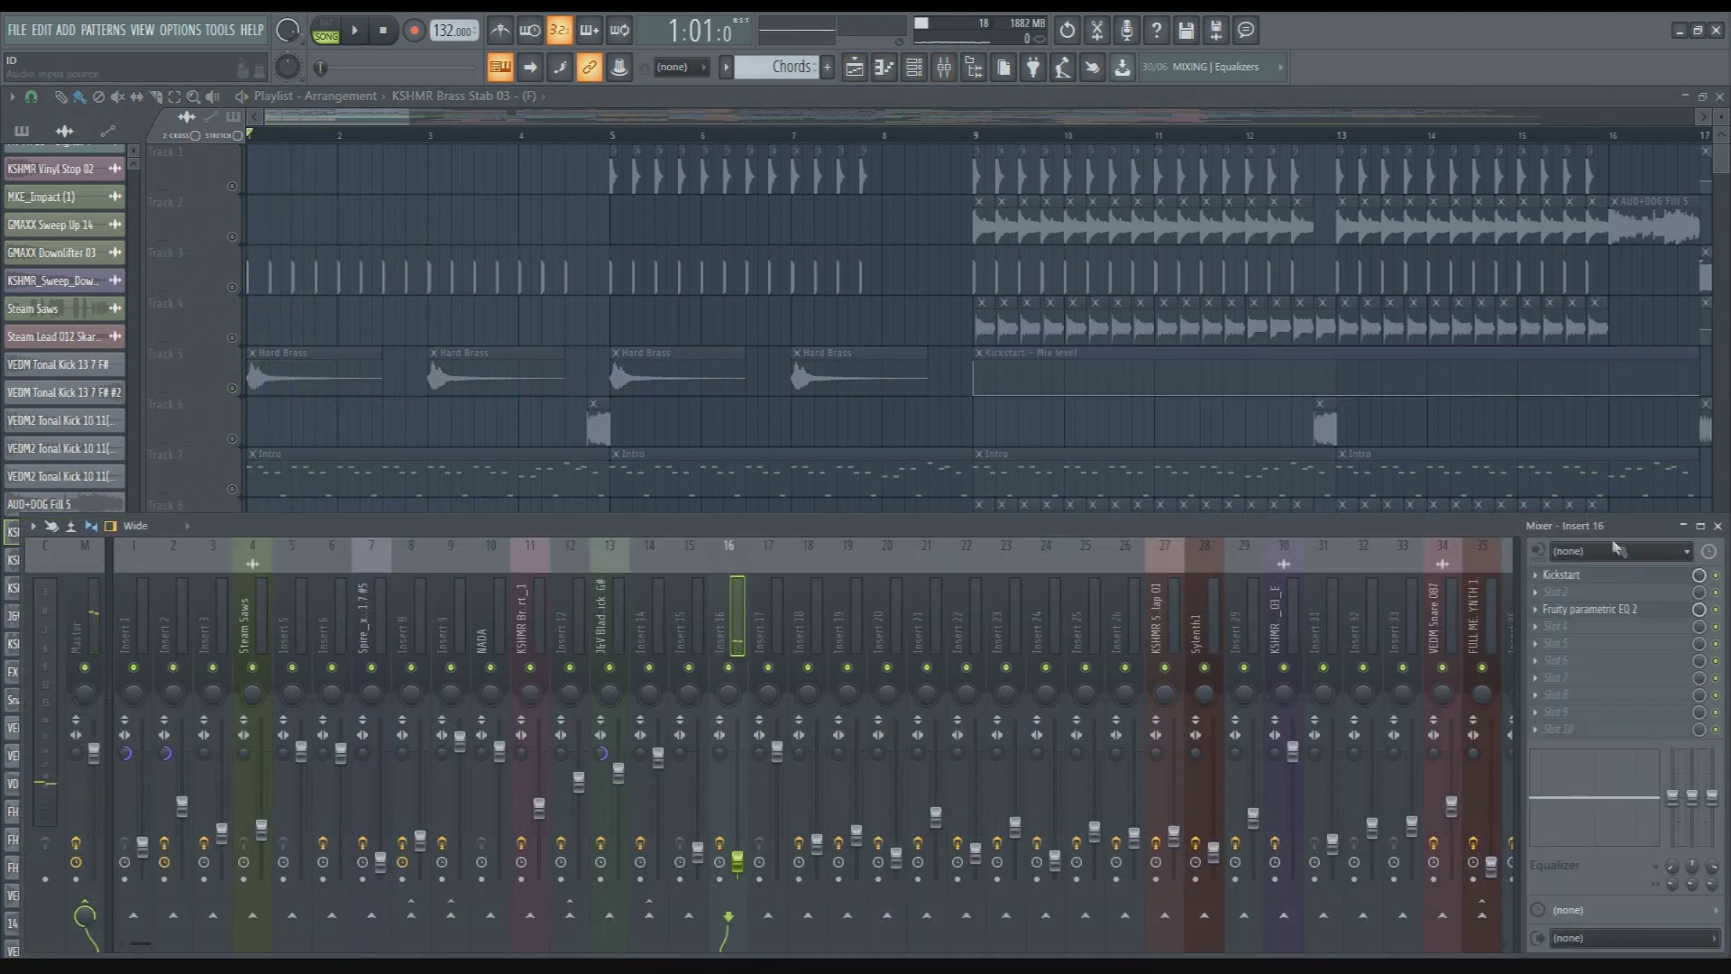
Examine Kickstart and the Fruity parametric EQ 2 high-pass filter on Insert 16 while playing the downlifter
{"action": "left_click", "coordinate": [1614, 579]}
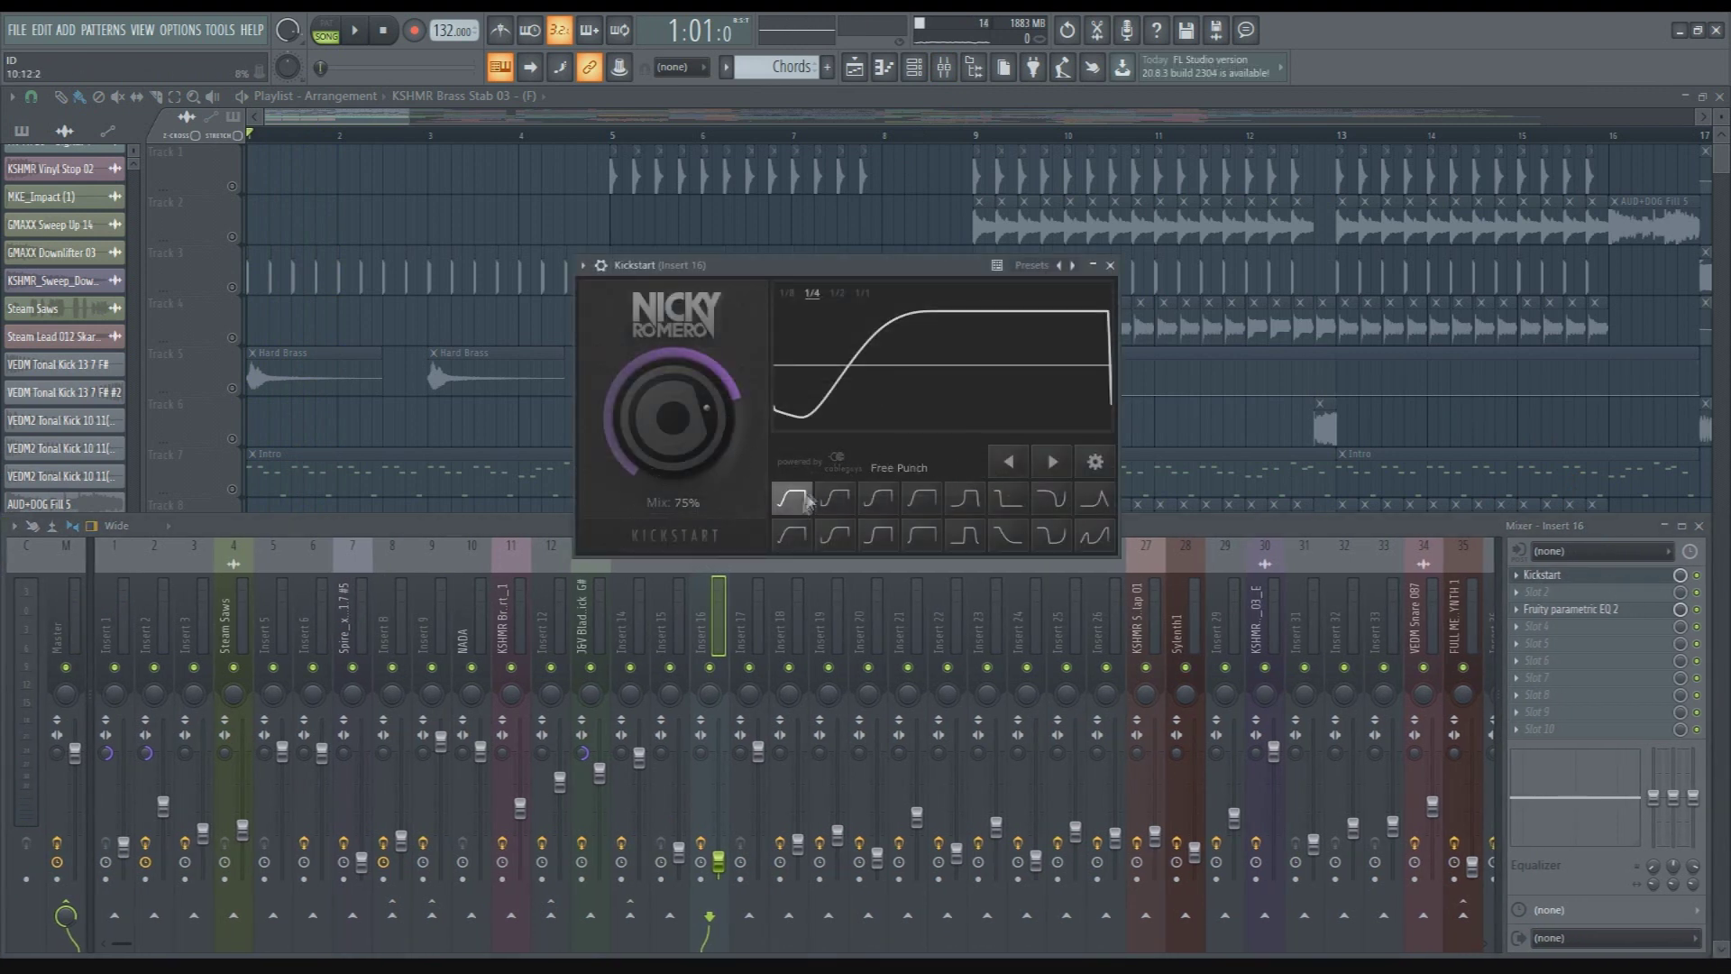
{"action": "left_click", "coordinate": [1577, 578]}
{"action": "left_click", "coordinate": [1586, 611]}
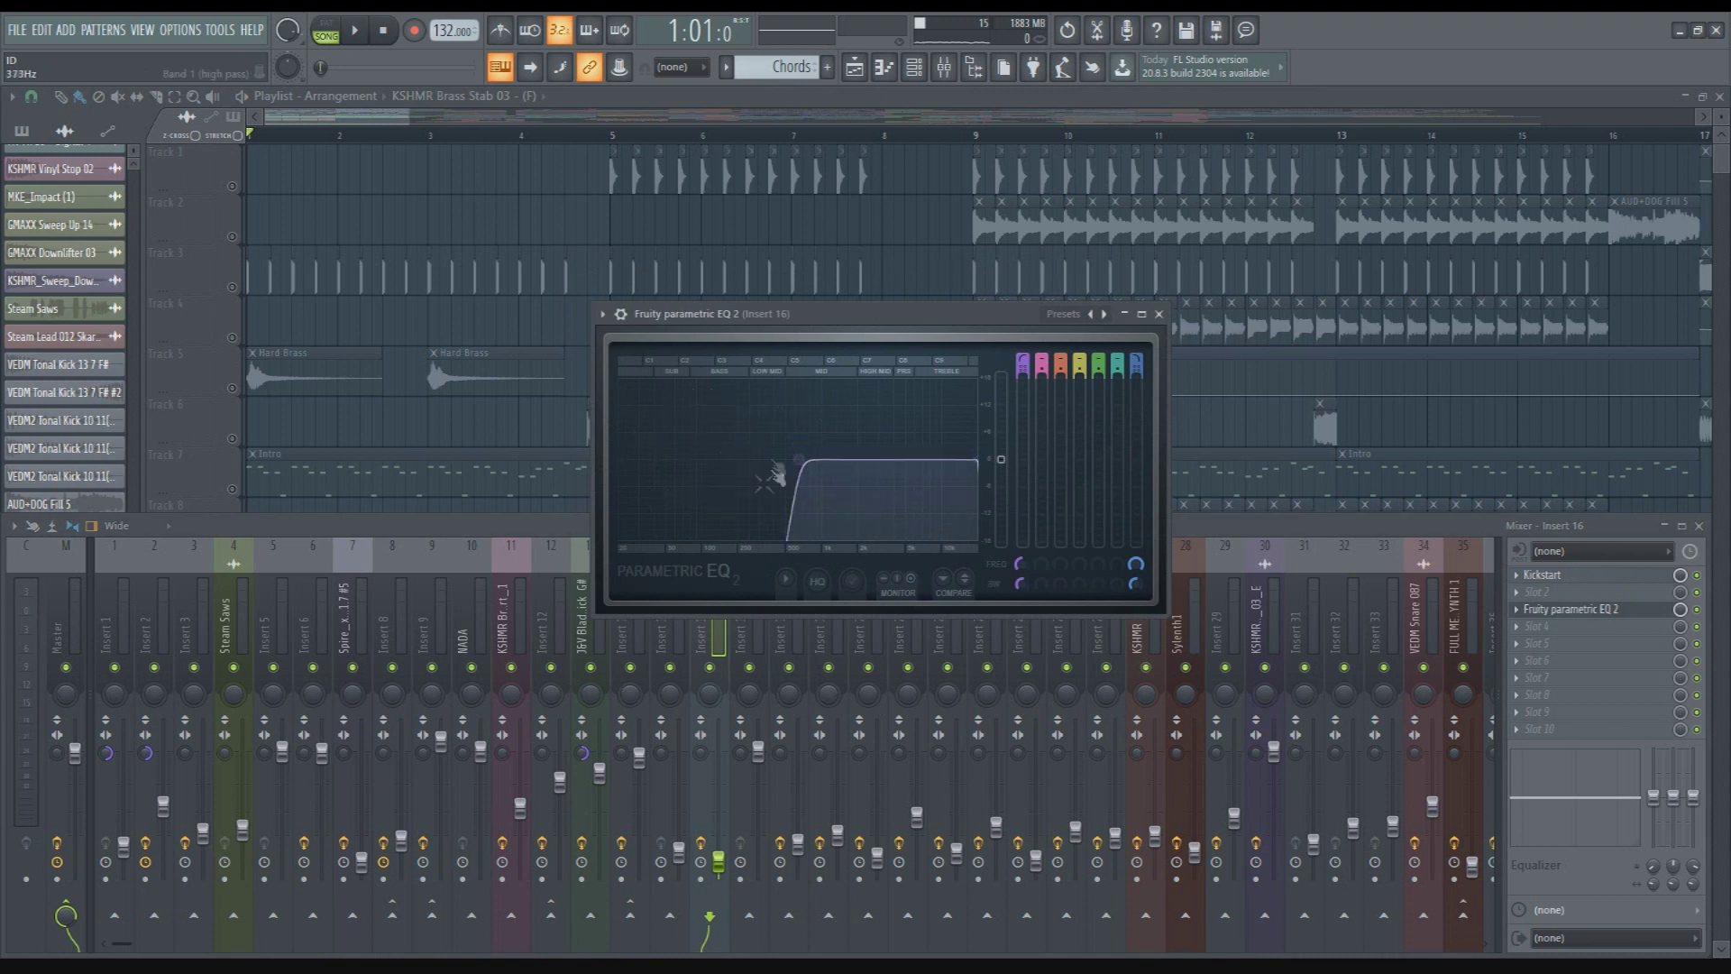
{"action": "key", "text": "space"}
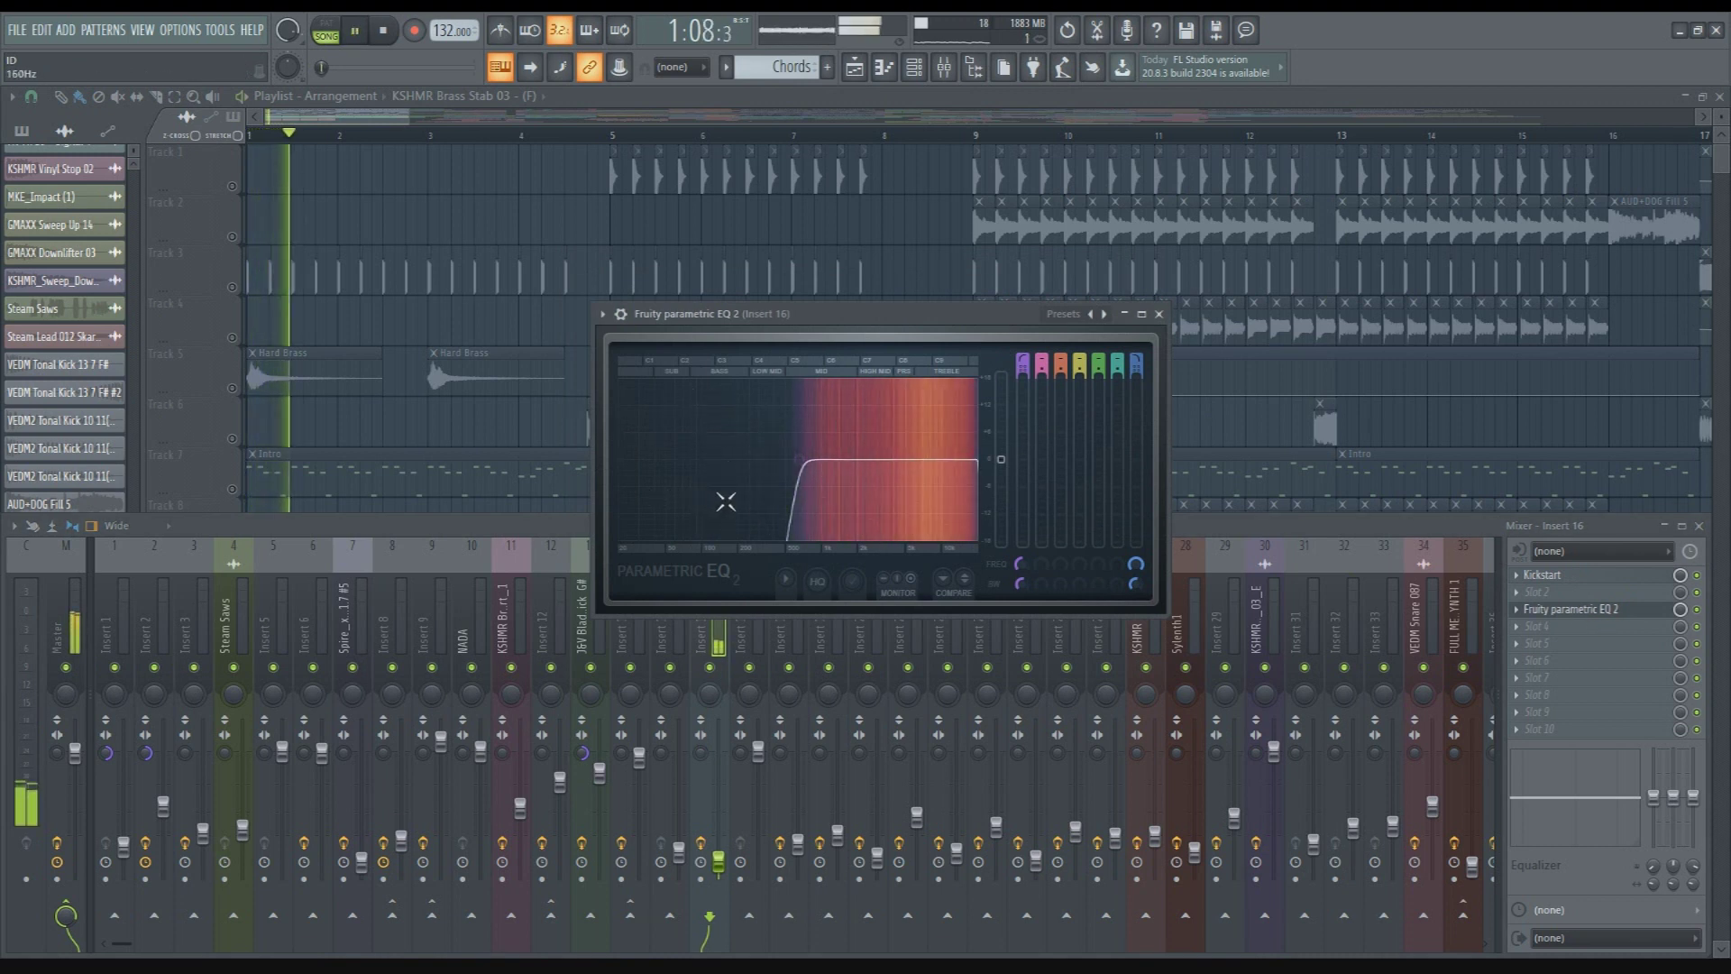
{"action": "key", "text": "space"}
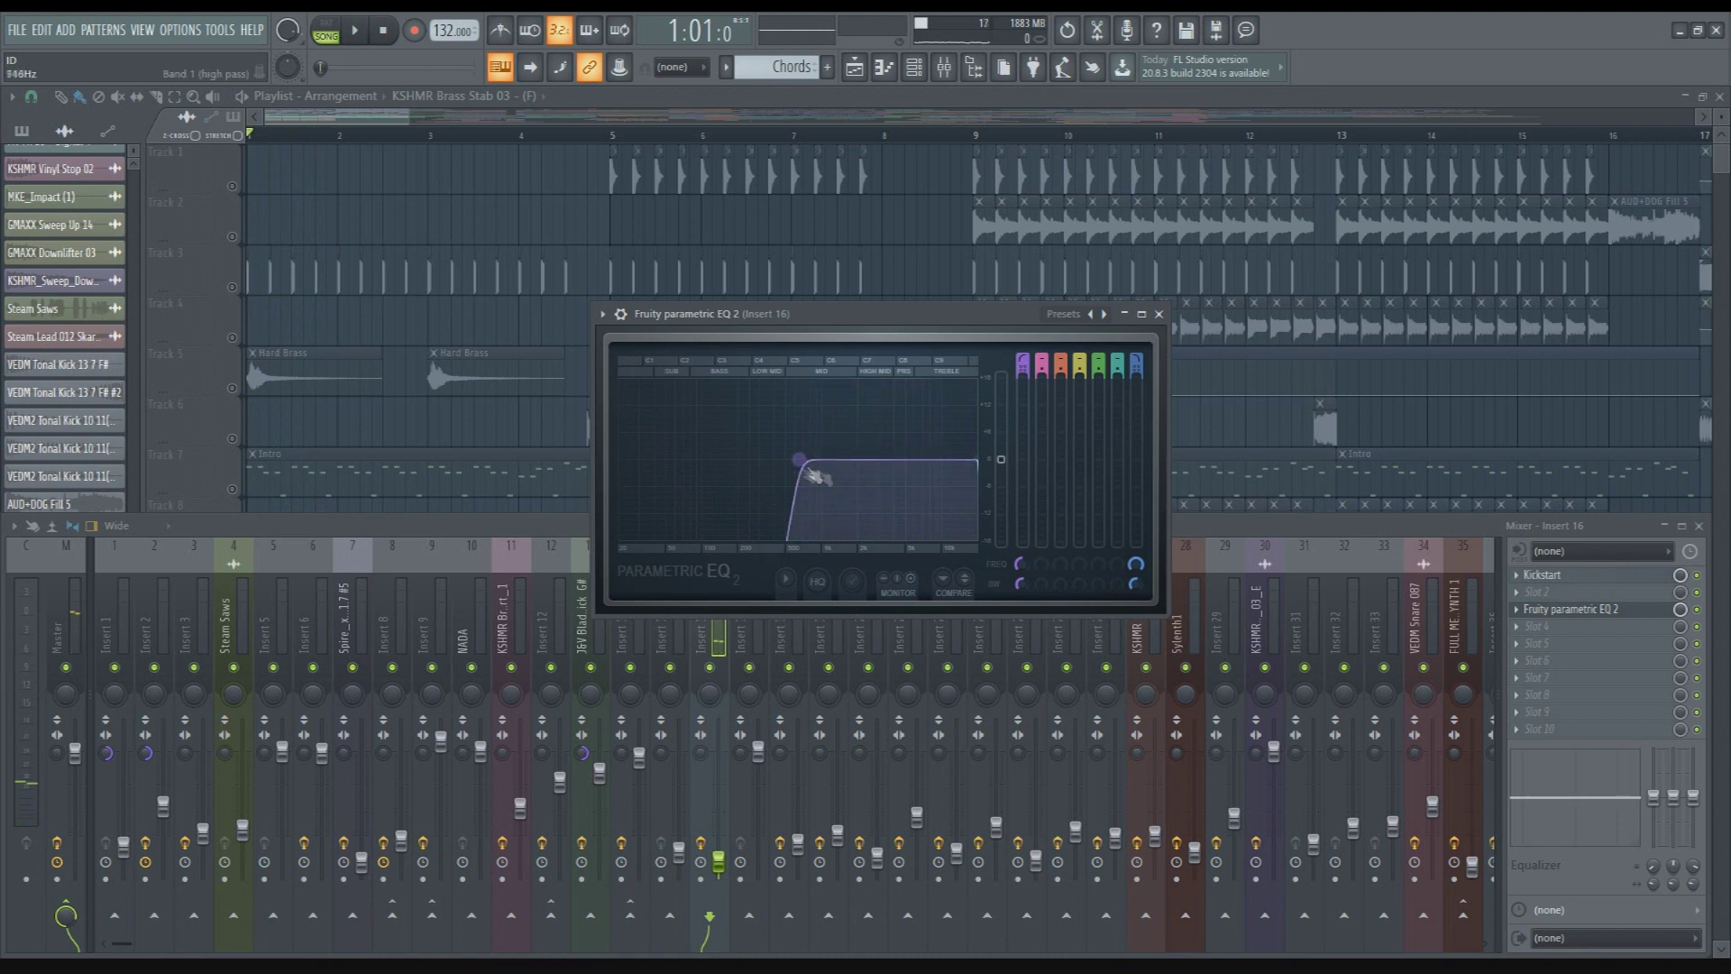
{"action": "key", "text": "space"}
{"action": "left_click", "coordinate": [1161, 316]}
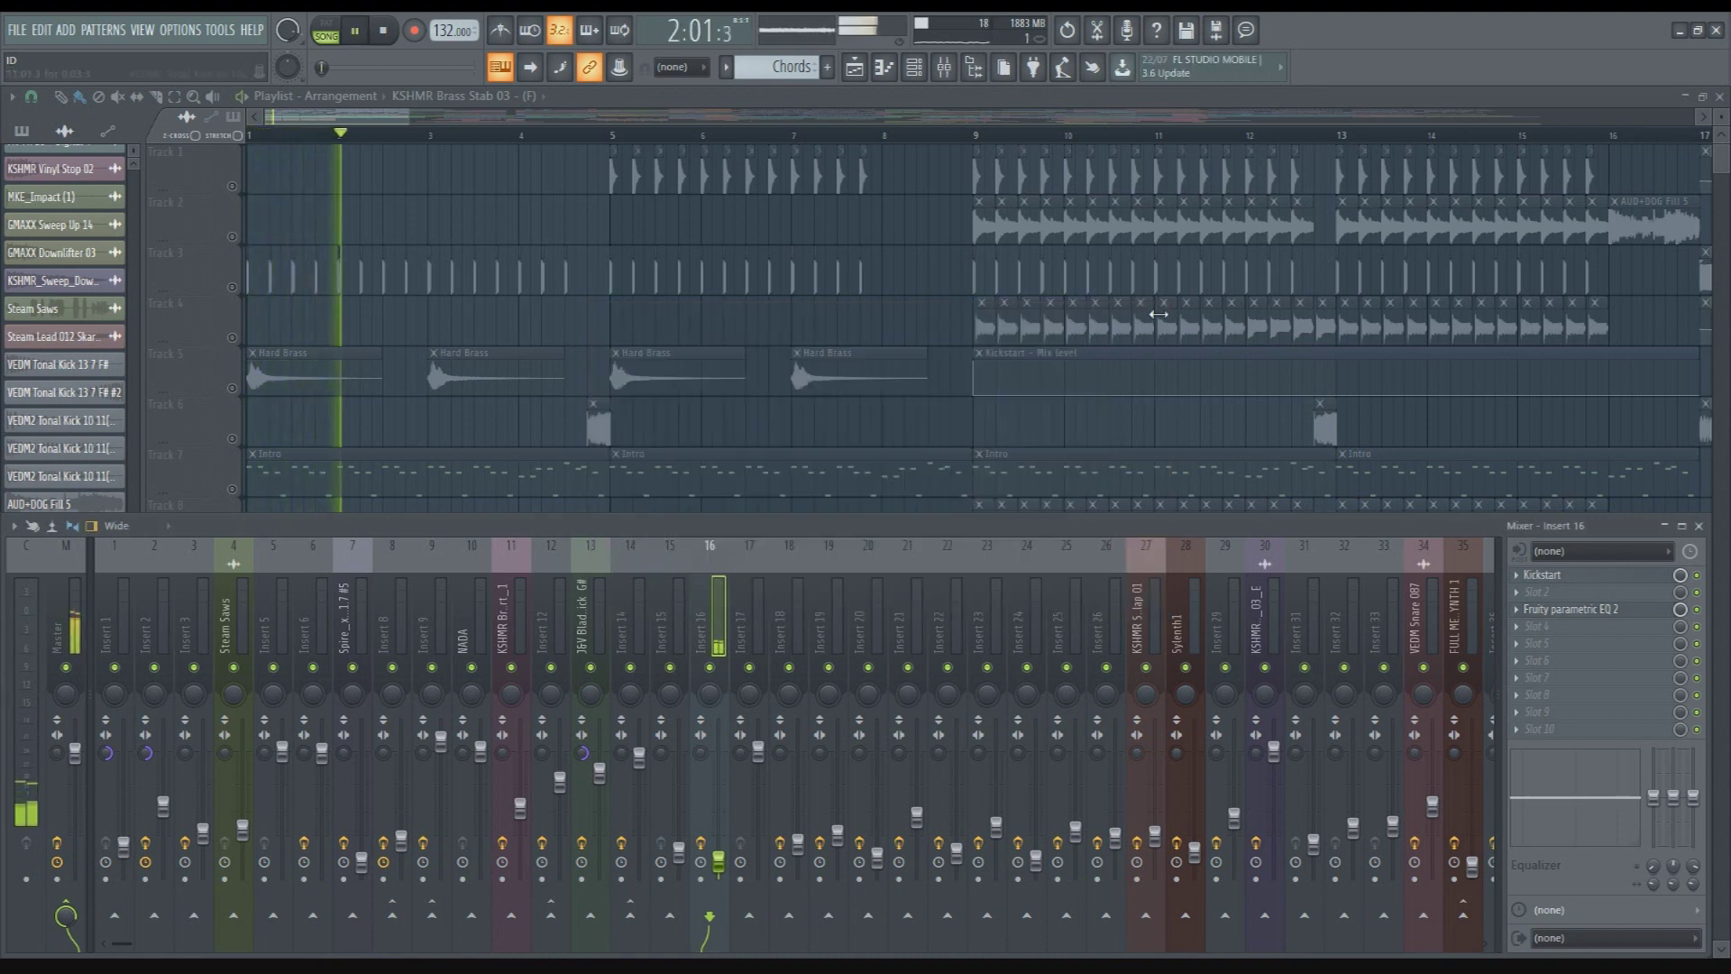
{"action": "key", "text": "space"}
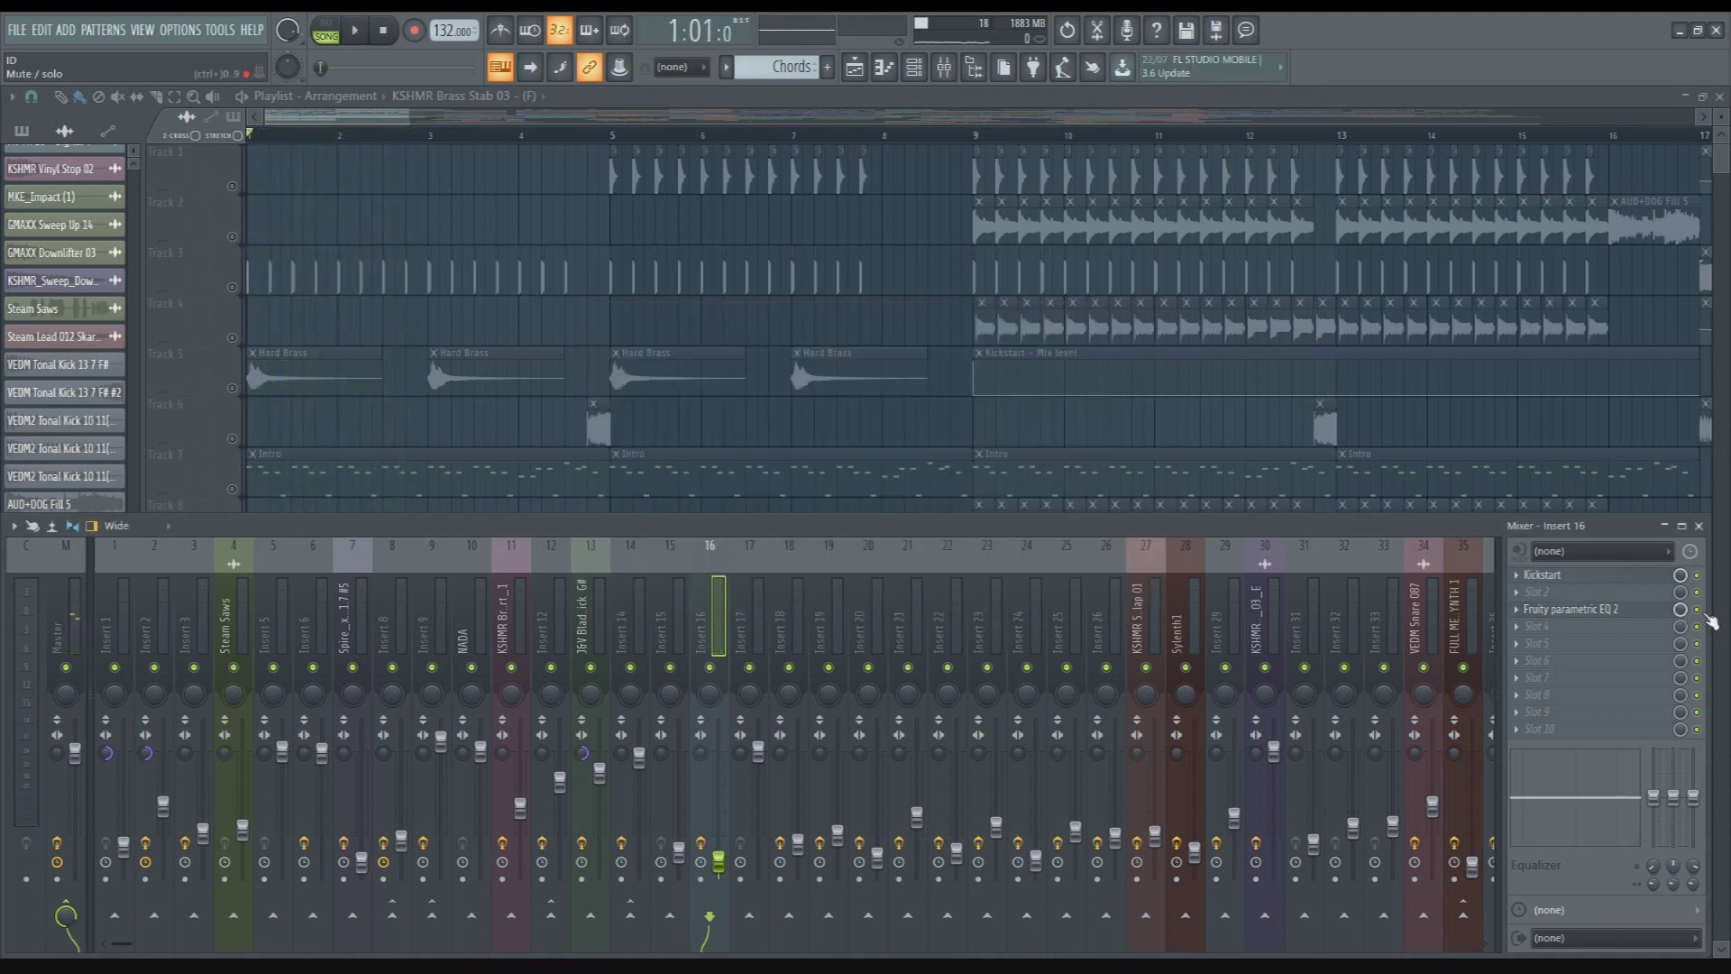
Replay the downlifter through Insert 16 and briefly check its Fruity parametric EQ 2 during playback
{"action": "key", "text": "space"}
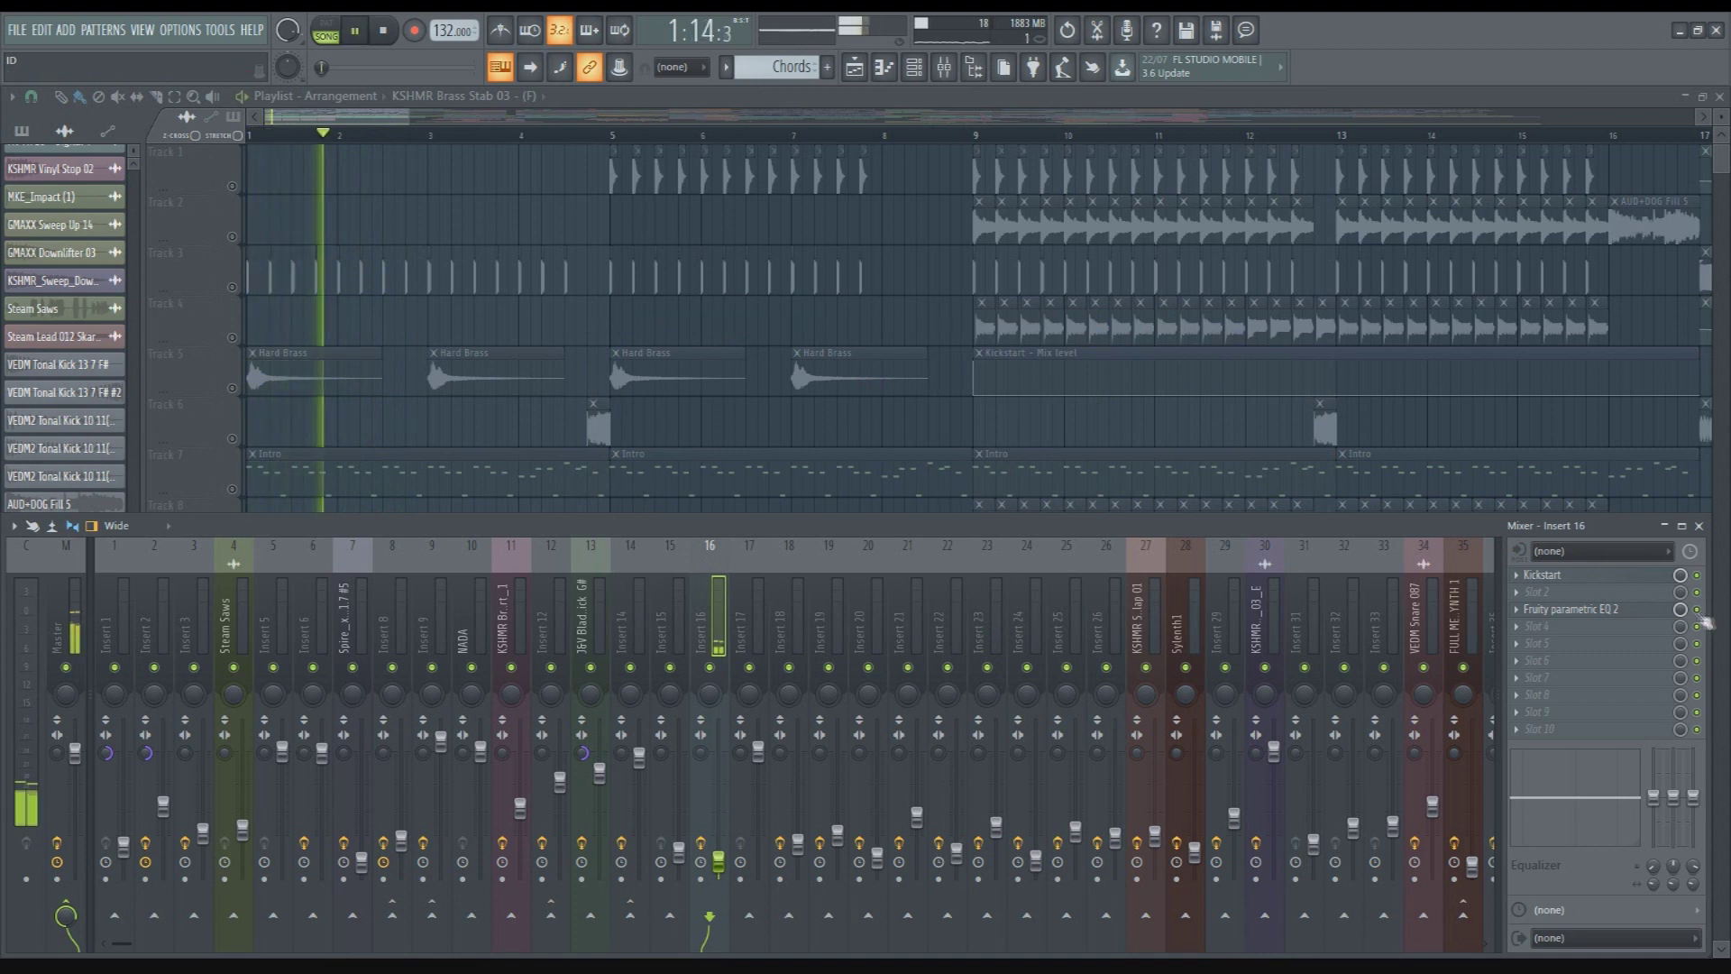
{"action": "left_click", "coordinate": [1643, 610]}
{"action": "left_click", "coordinate": [1643, 613]}
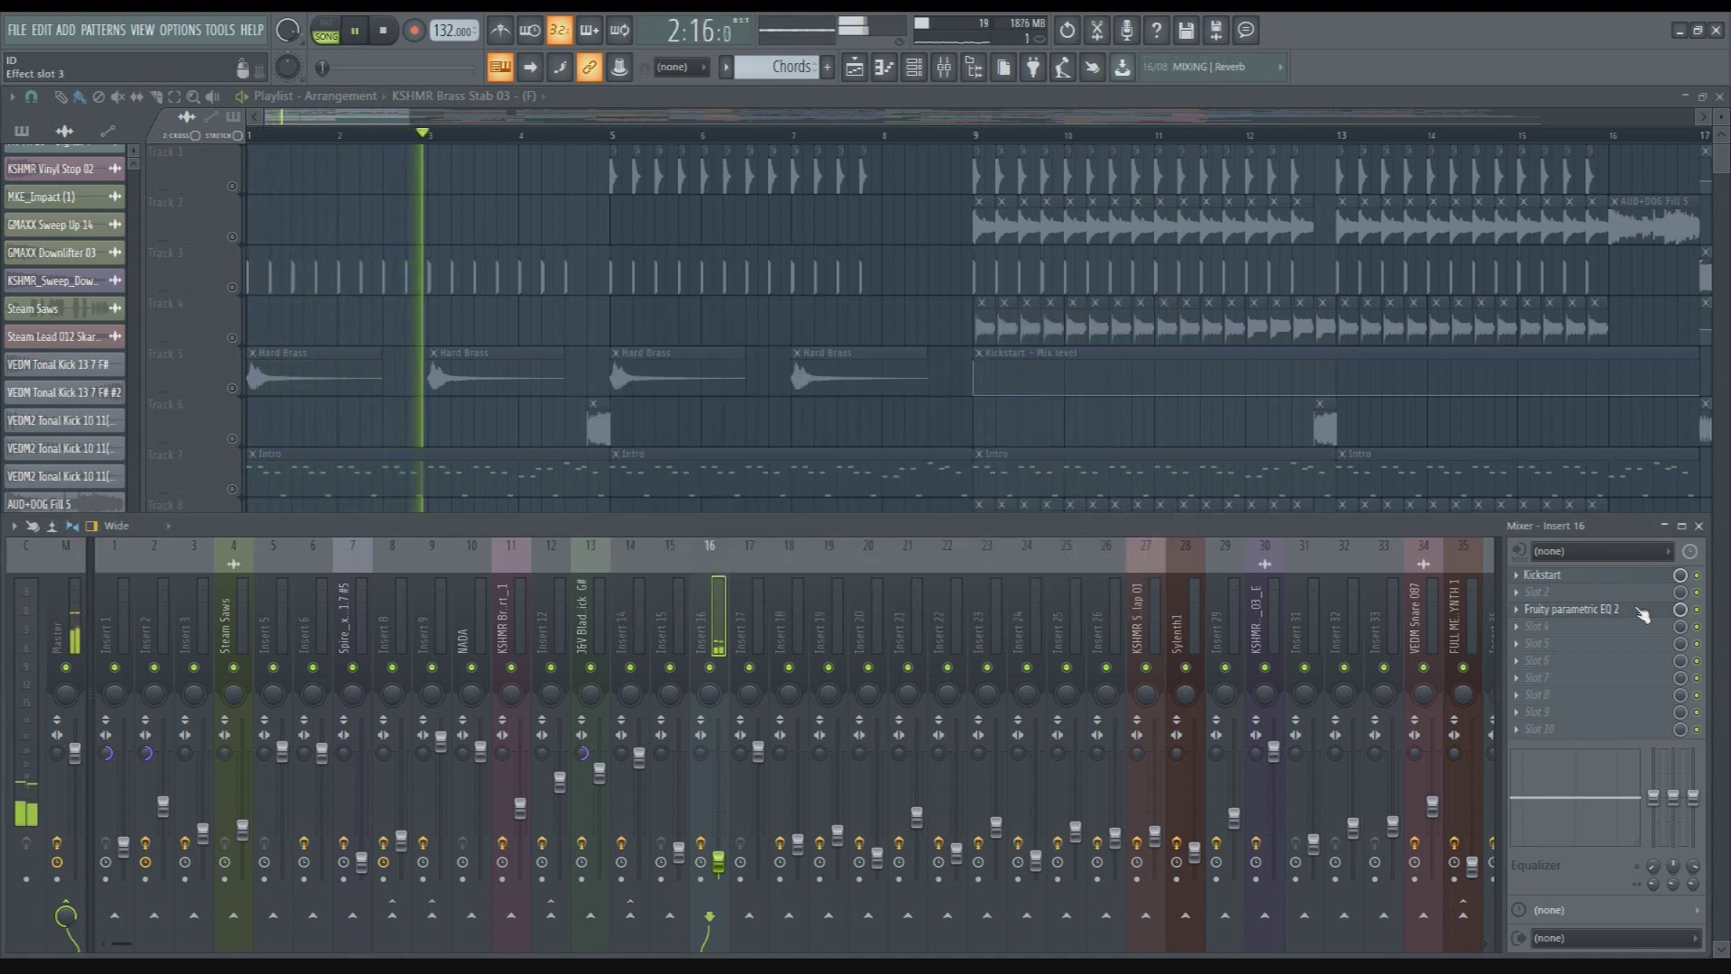
{"action": "key", "text": "space"}
Nudge the Band 7 low-pass point slightly in Insert 16's Fruity parametric EQ 2, and close the EQ
{"action": "left_click", "coordinate": [1642, 613]}
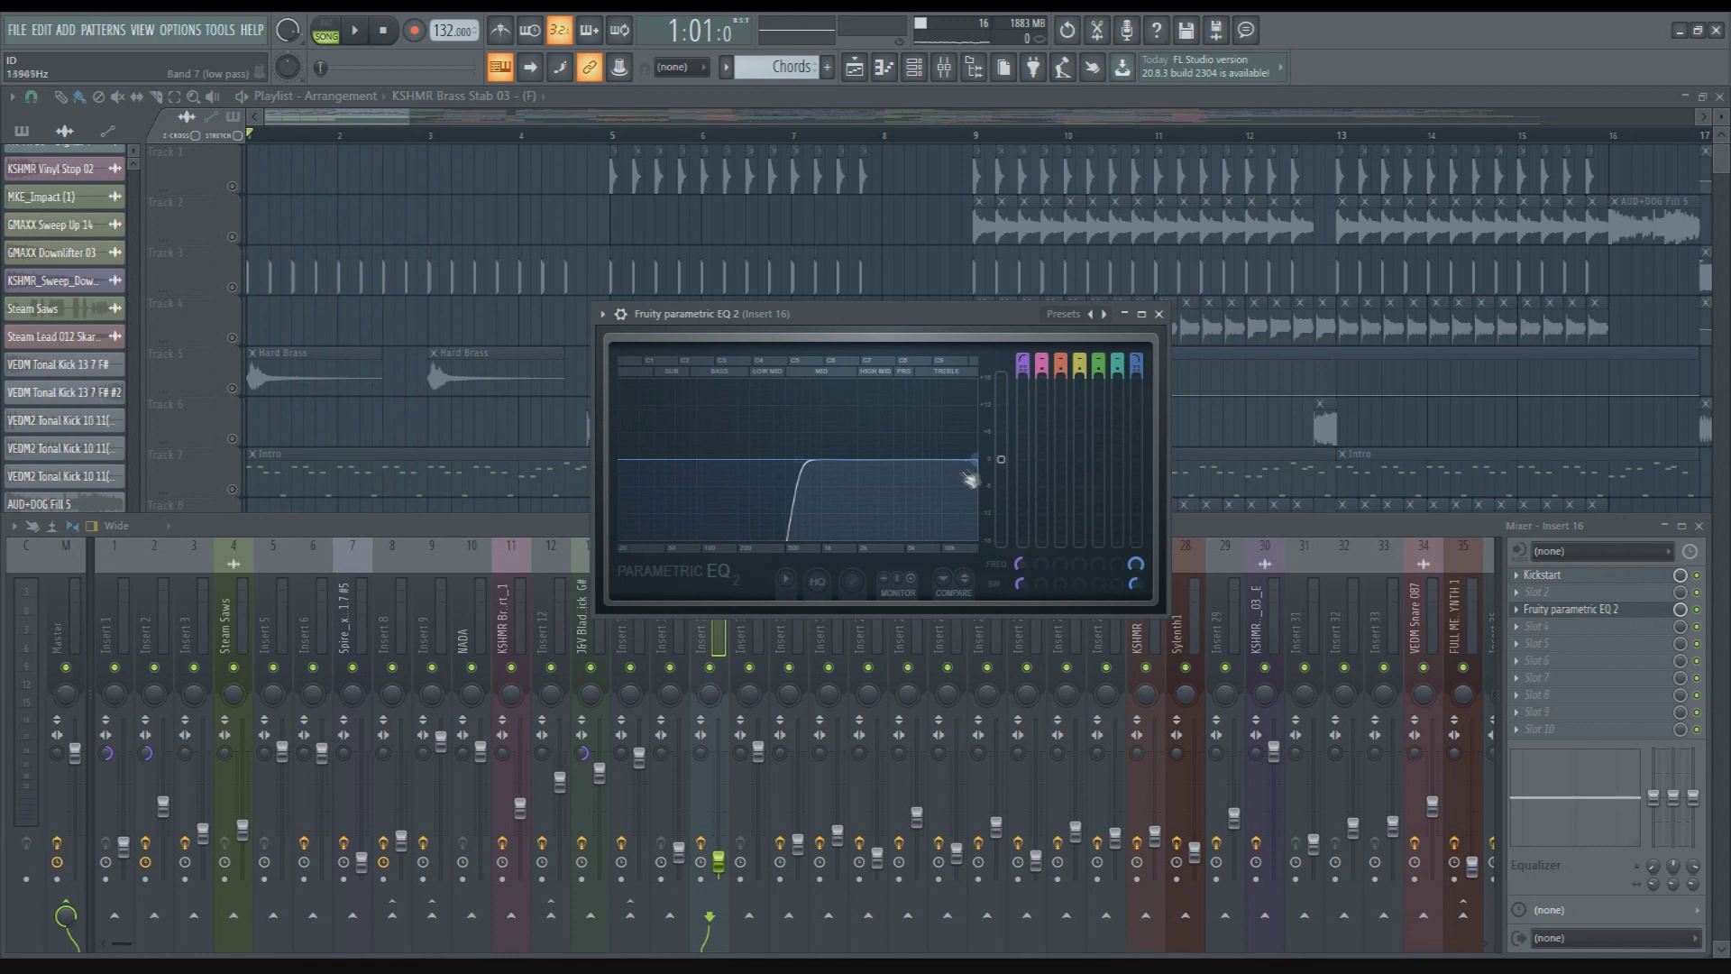
{"action": "left_click_drag", "start_coordinate": [971, 478], "coordinate": [964, 487]}
{"action": "left_click", "coordinate": [1160, 314]}
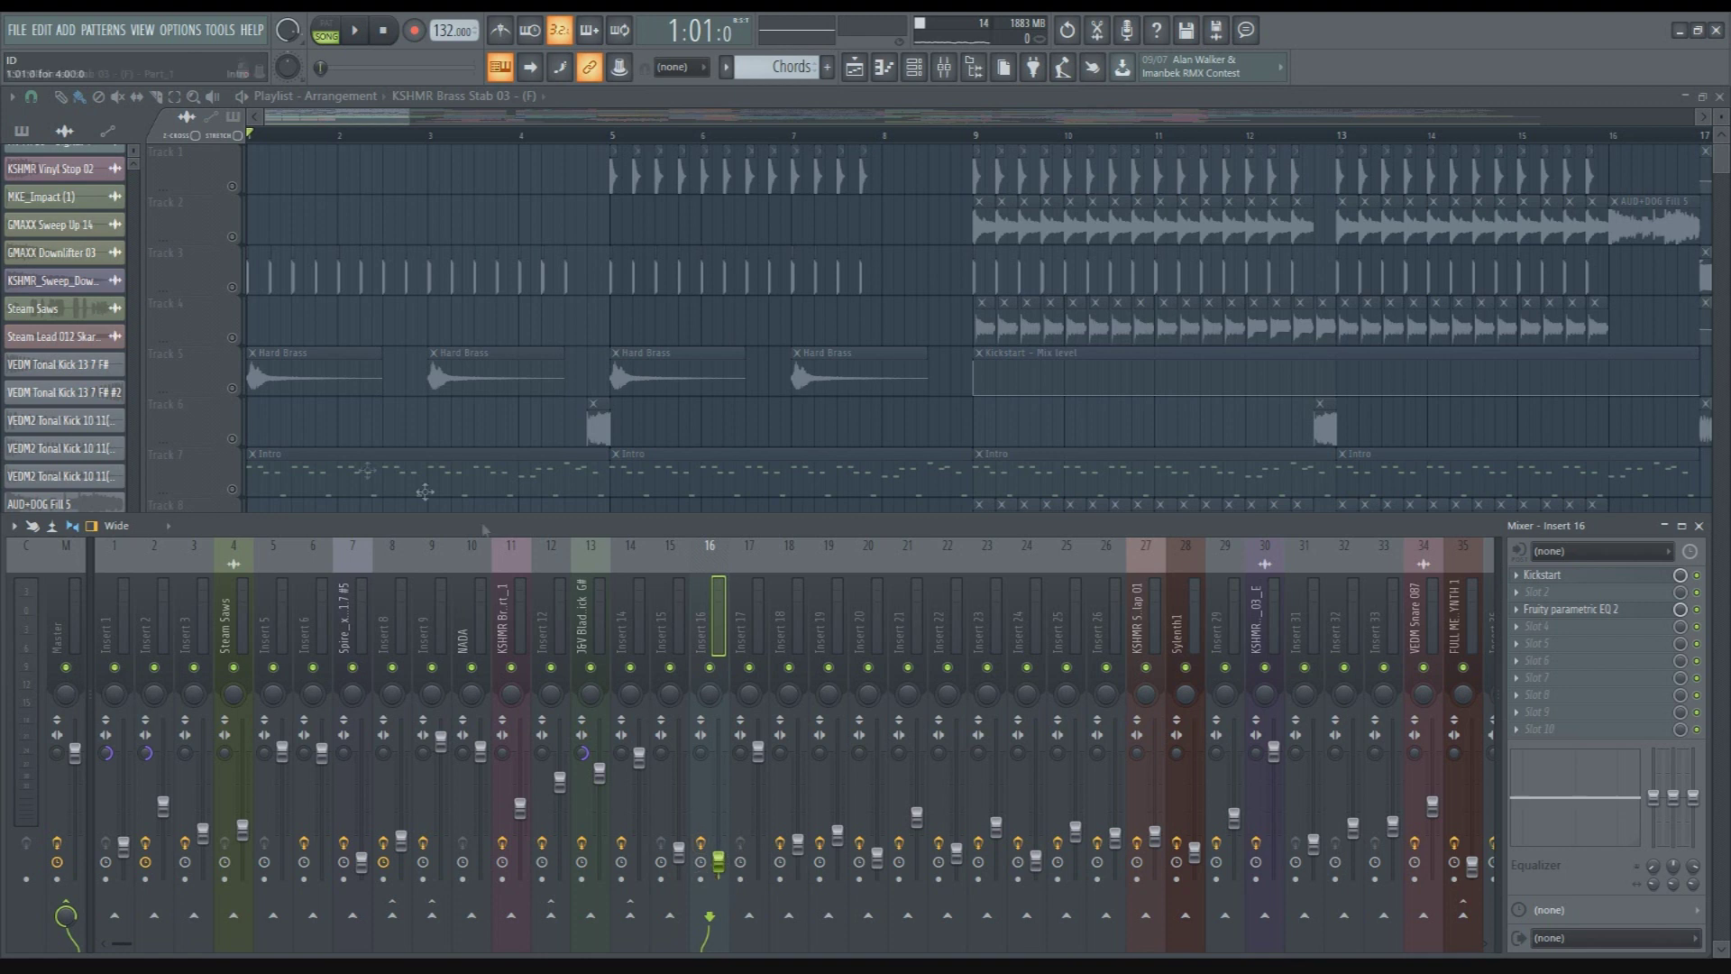
Hide the mixer and play the soloed FX Downlifter from the start once more
{"action": "key", "text": "F9"}
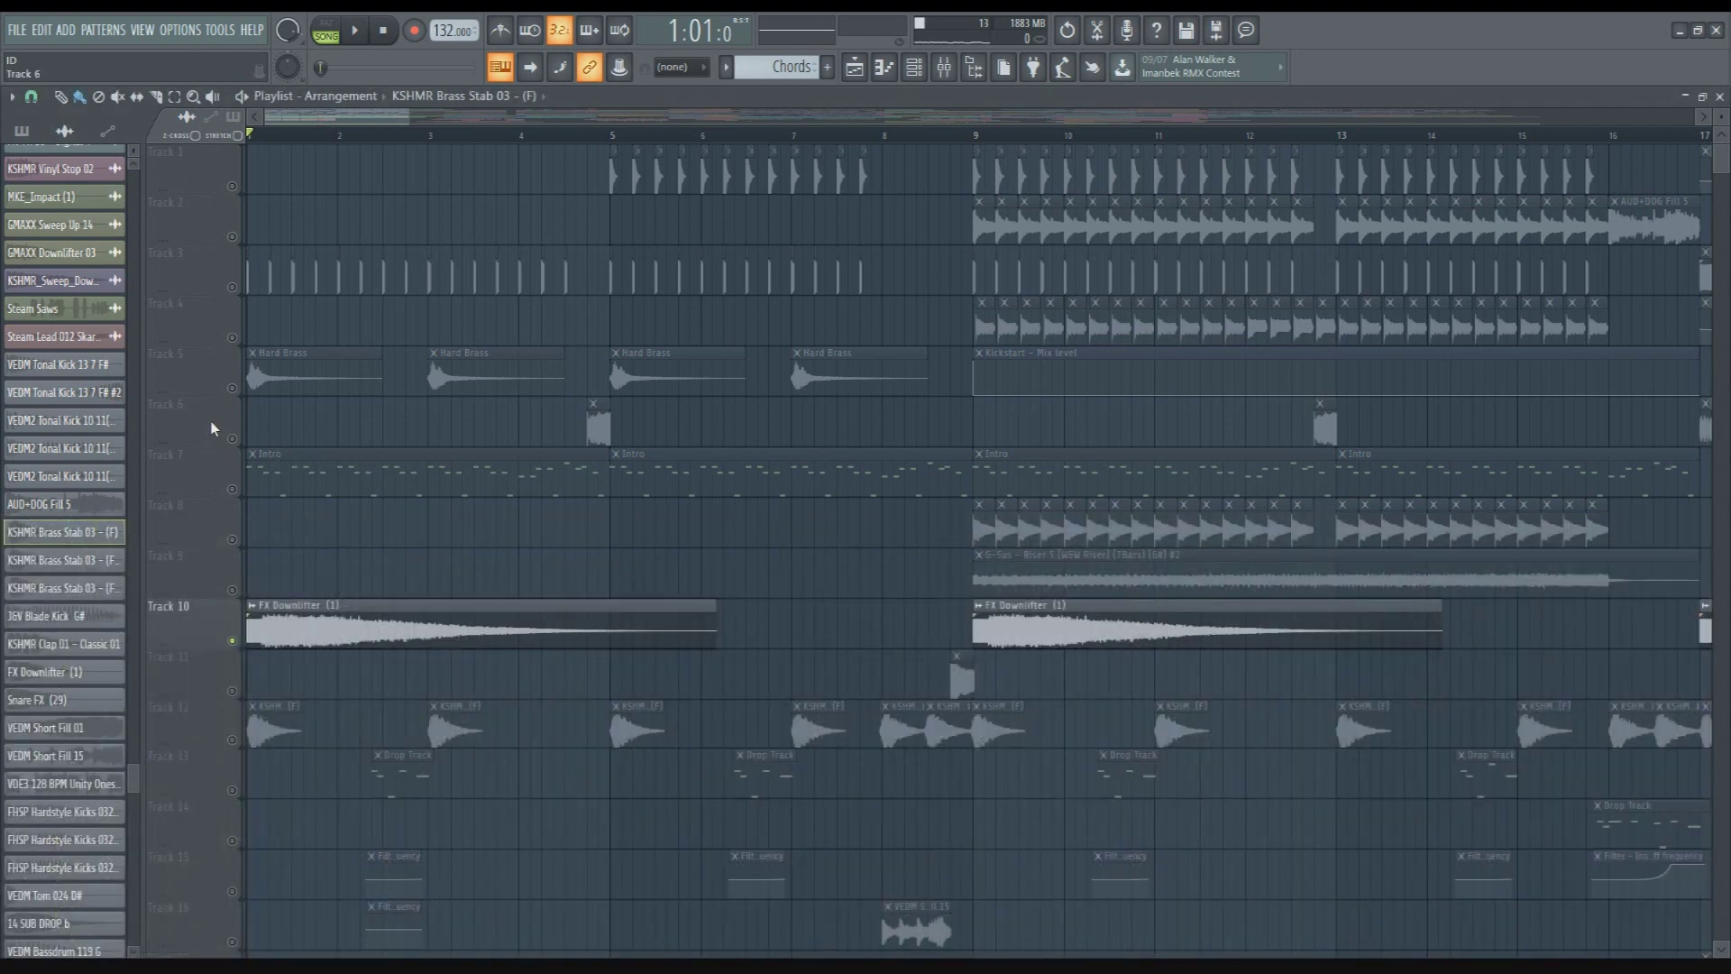
{"action": "key", "text": "space"}
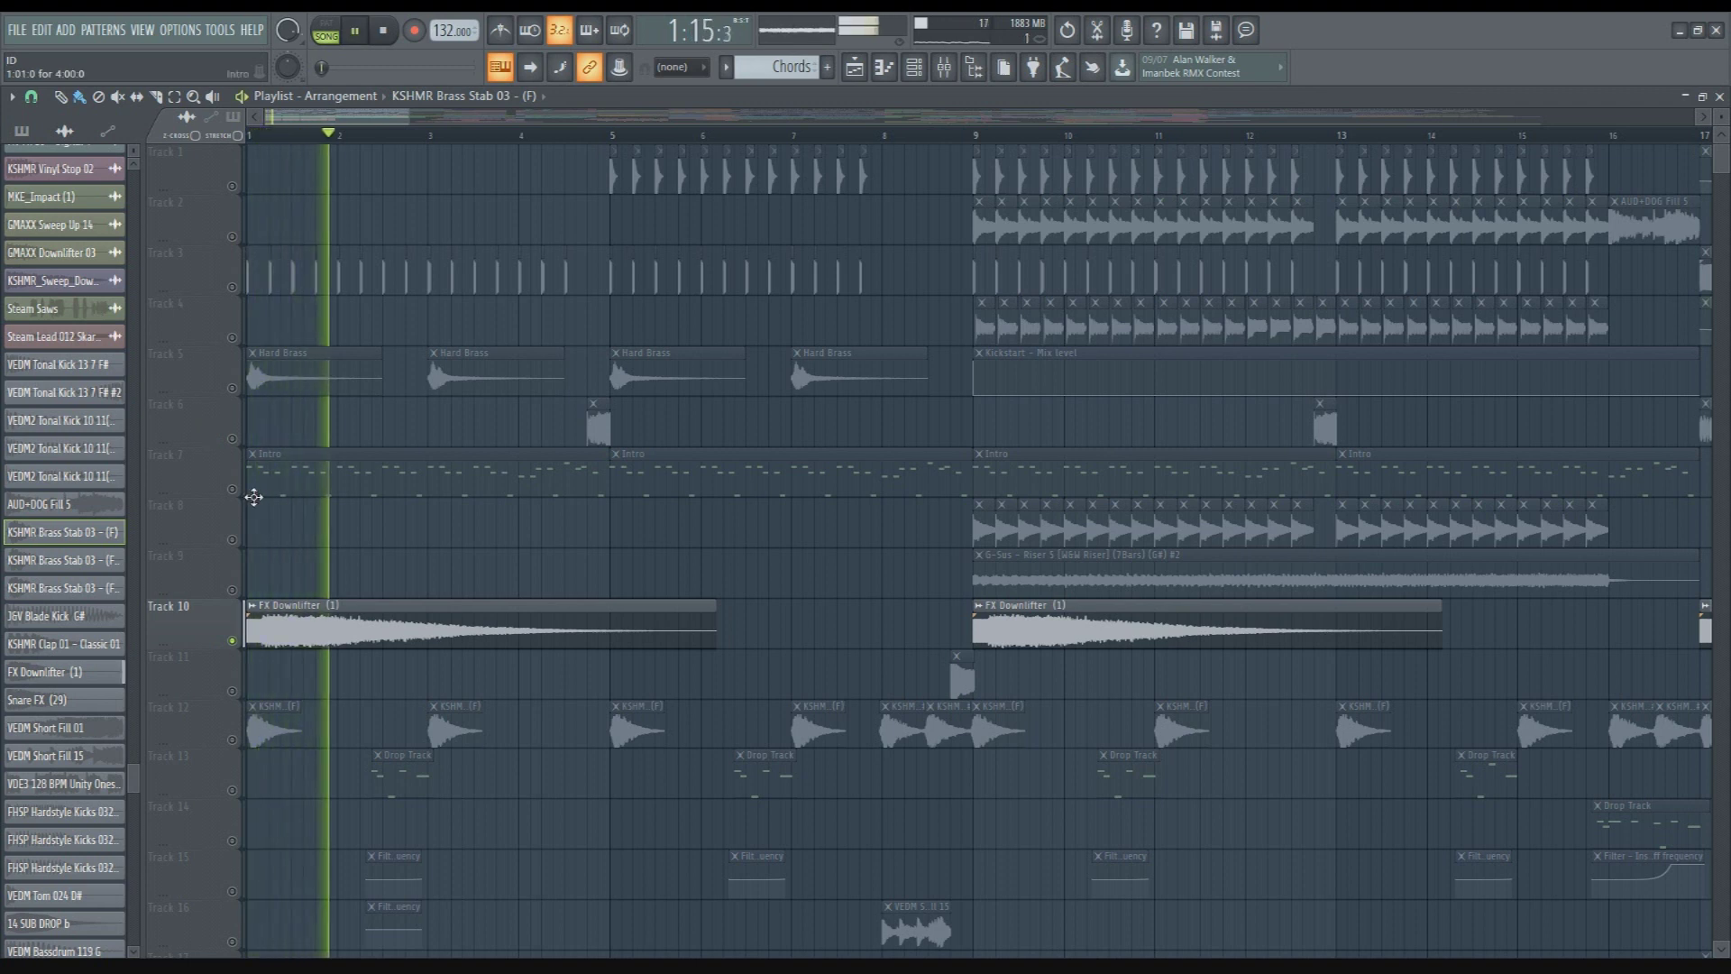
{"action": "key", "text": "space"}
Solo Track 12 and reopen the KSHMR Brass Stab 03 sample's channel settings
{"action": "scroll", "coordinate": [202, 574], "scroll_direction": "down", "scroll_amount": 2}
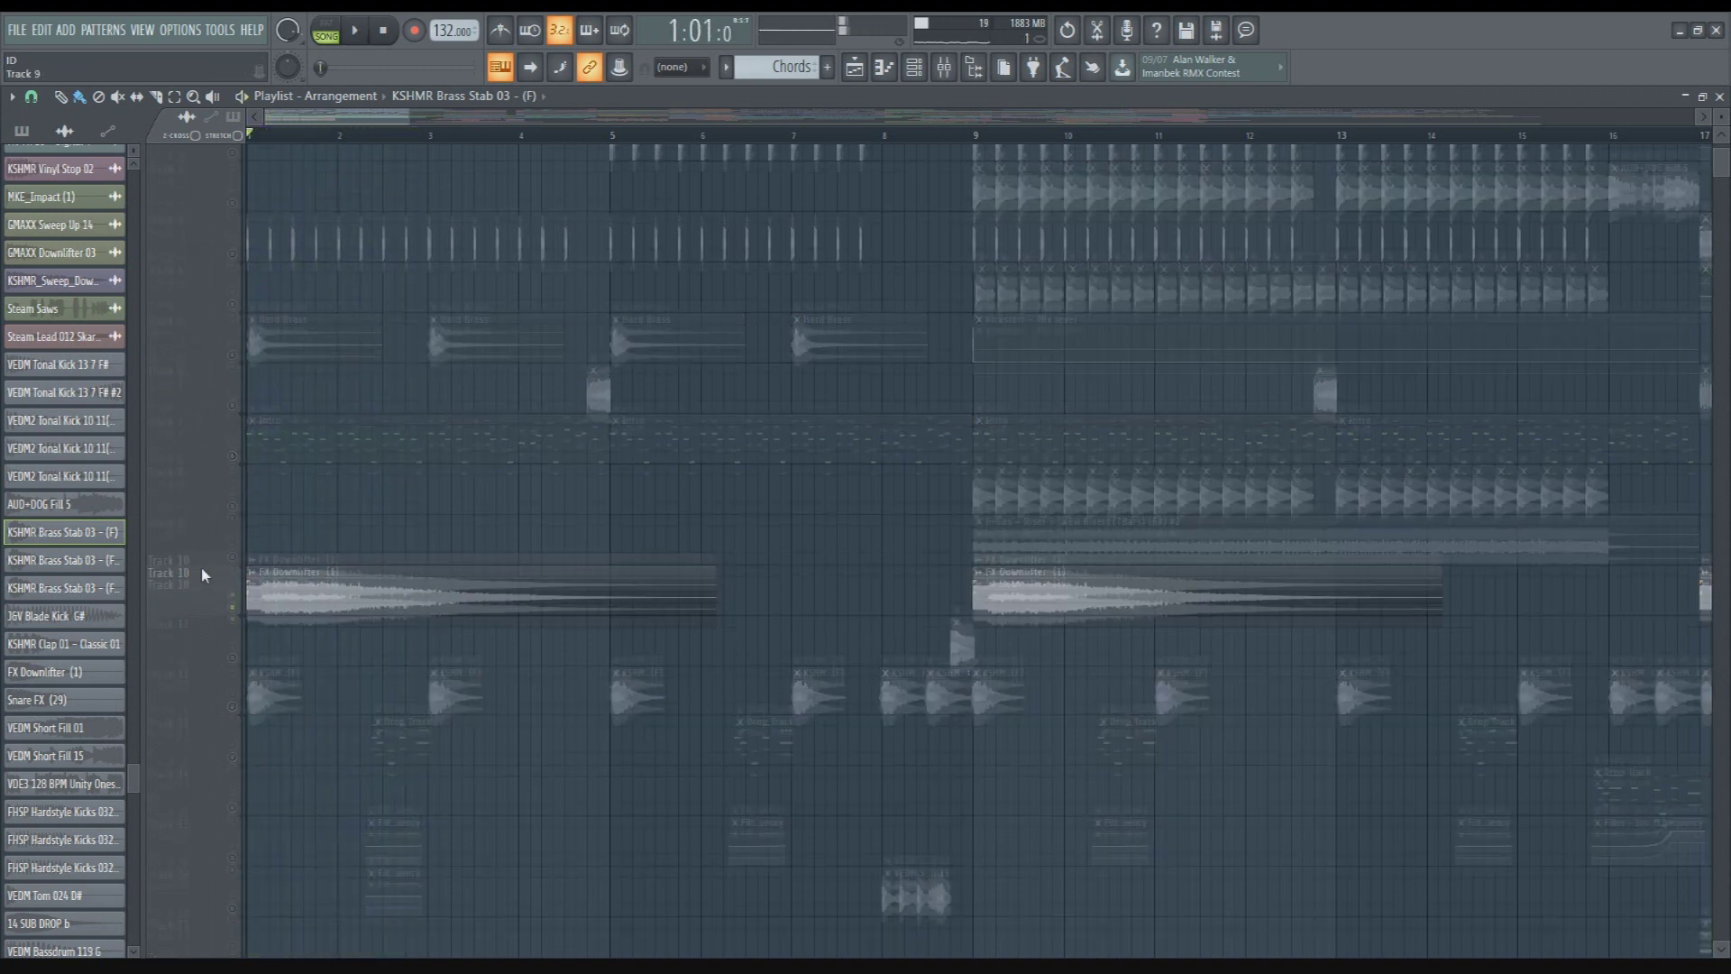
{"action": "double_click", "coordinate": [264, 629]}
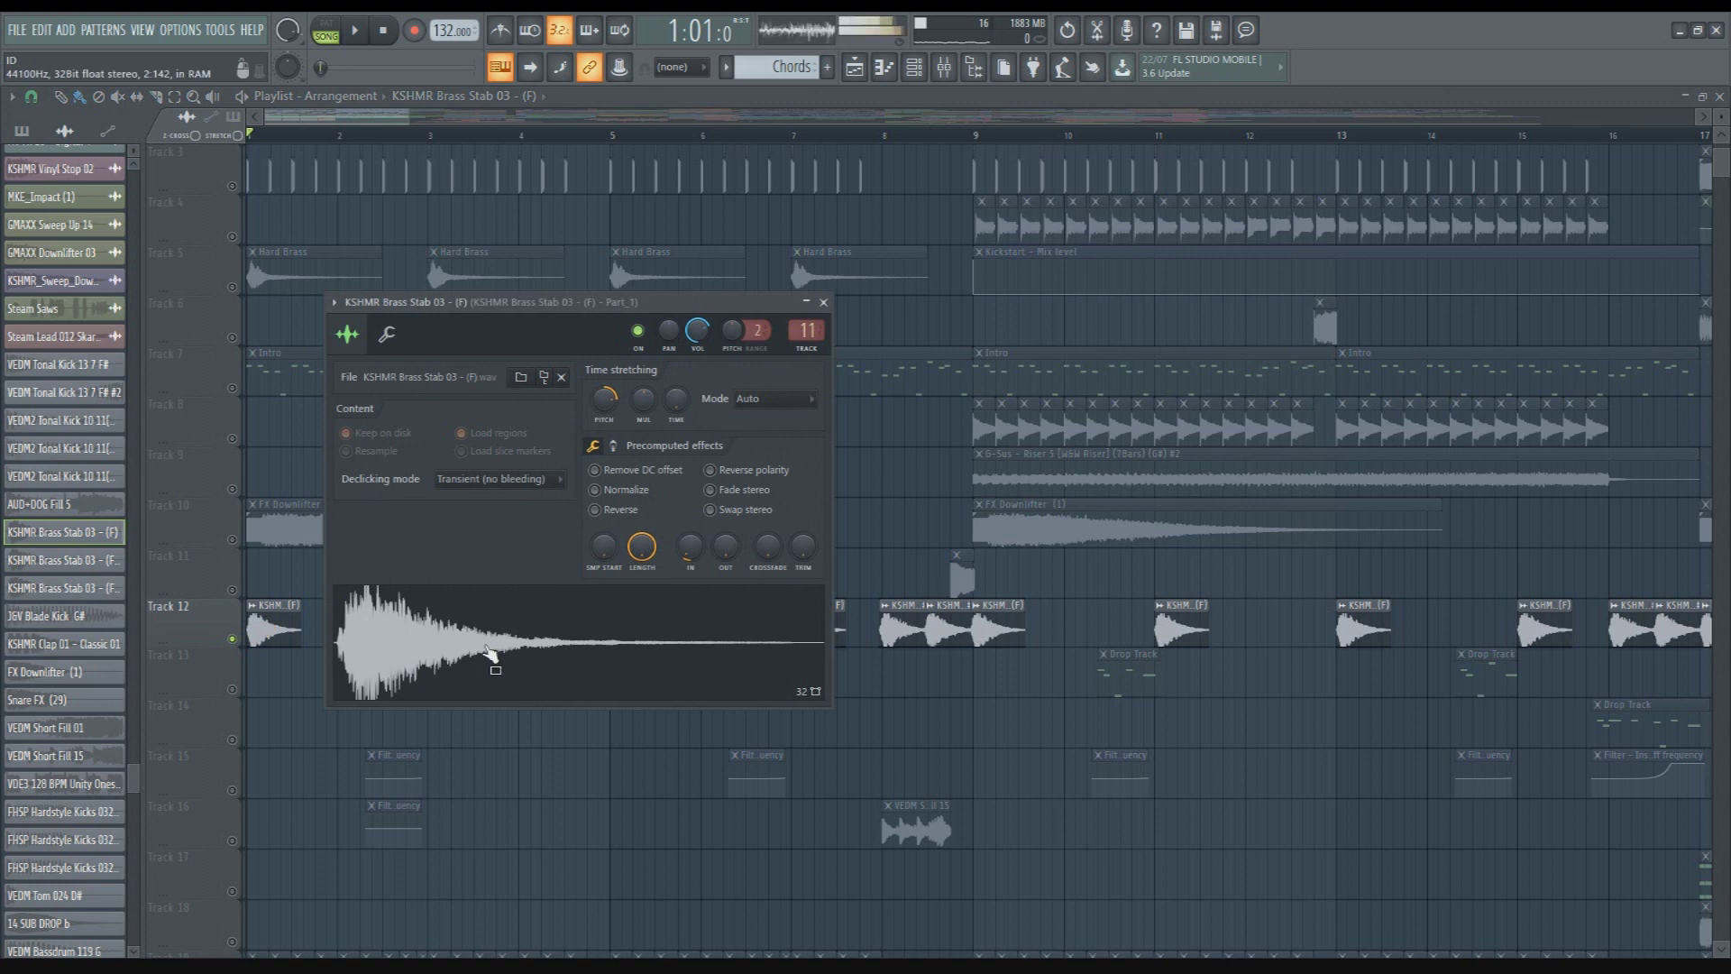
Preview the KSHMR Brass Stab 03 sample and check the Kickstart effect on its mixer channel, track 11
{"action": "left_click", "coordinate": [623, 649]}
{"action": "left_click", "coordinate": [944, 77]}
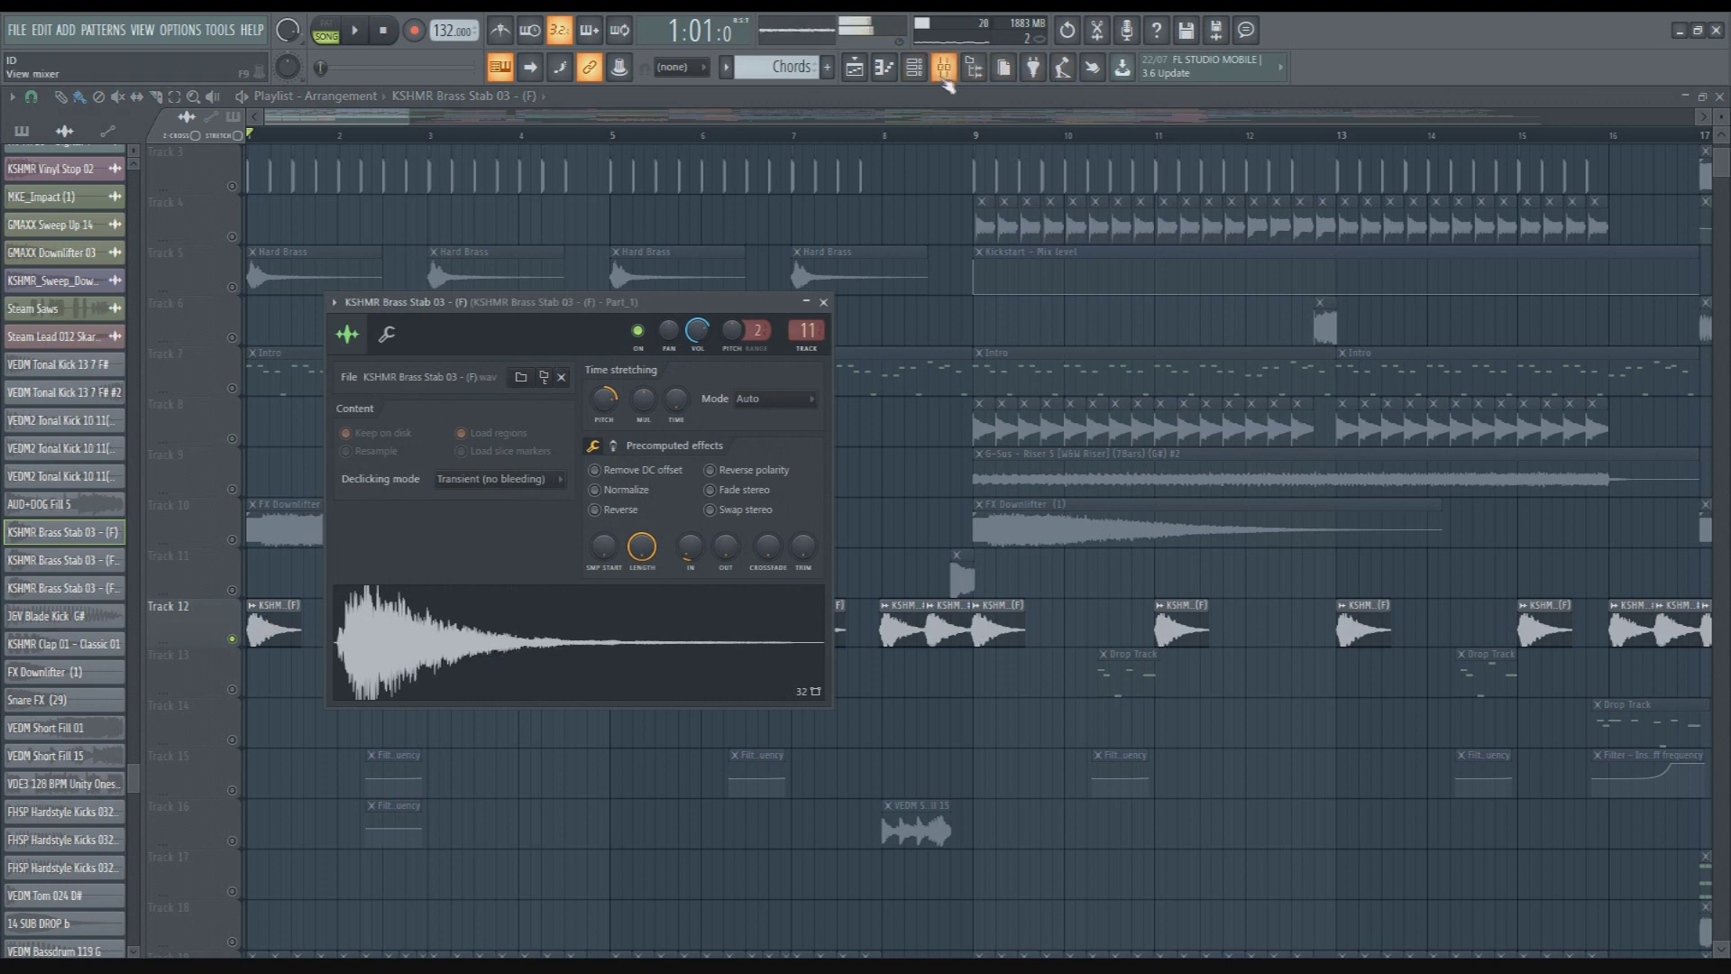
{"action": "left_click", "coordinate": [943, 69]}
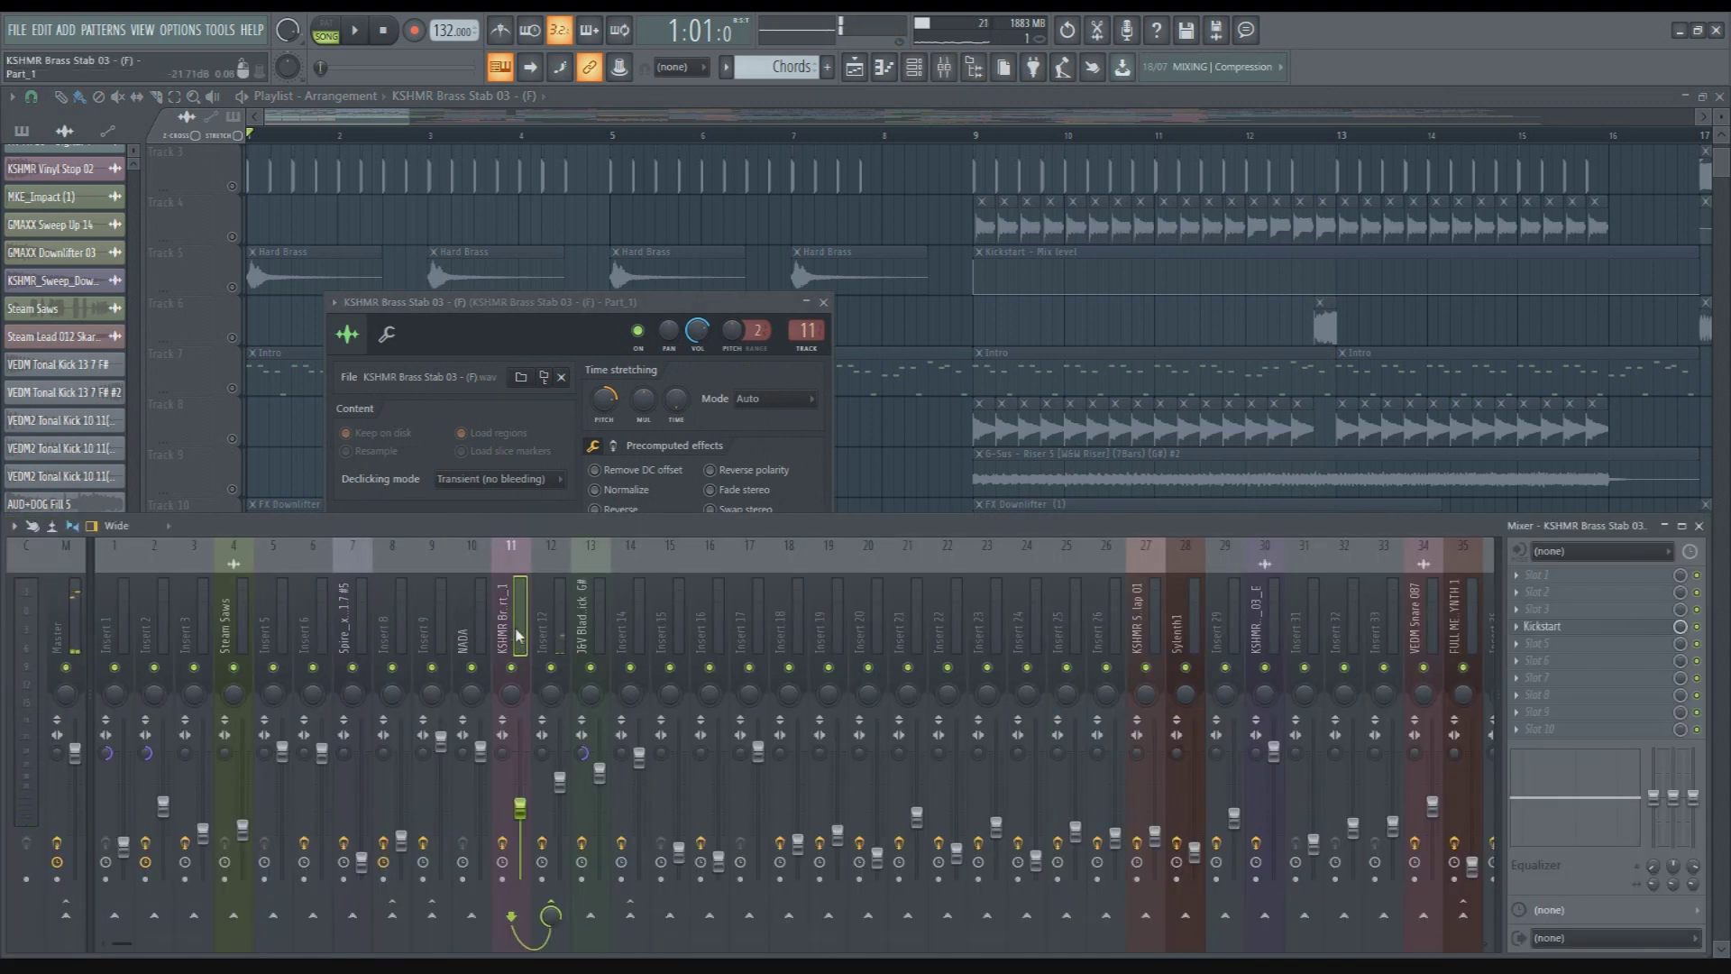
{"action": "left_click", "coordinate": [1599, 630]}
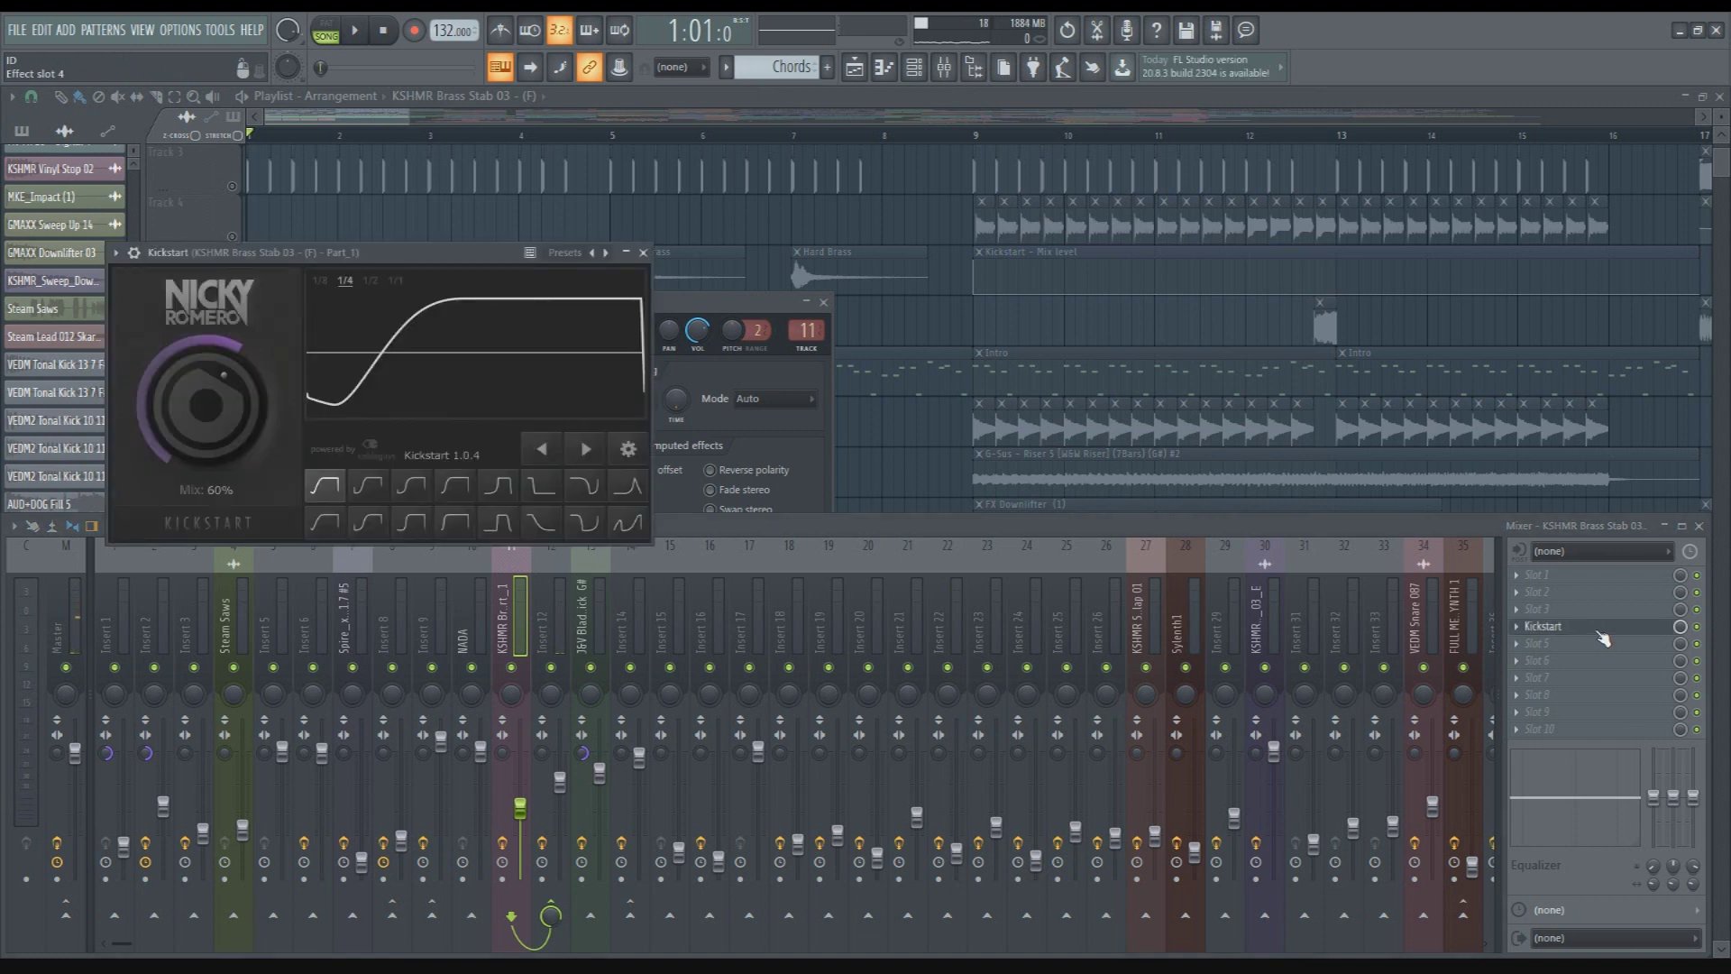
{"action": "left_click", "coordinate": [1584, 628]}
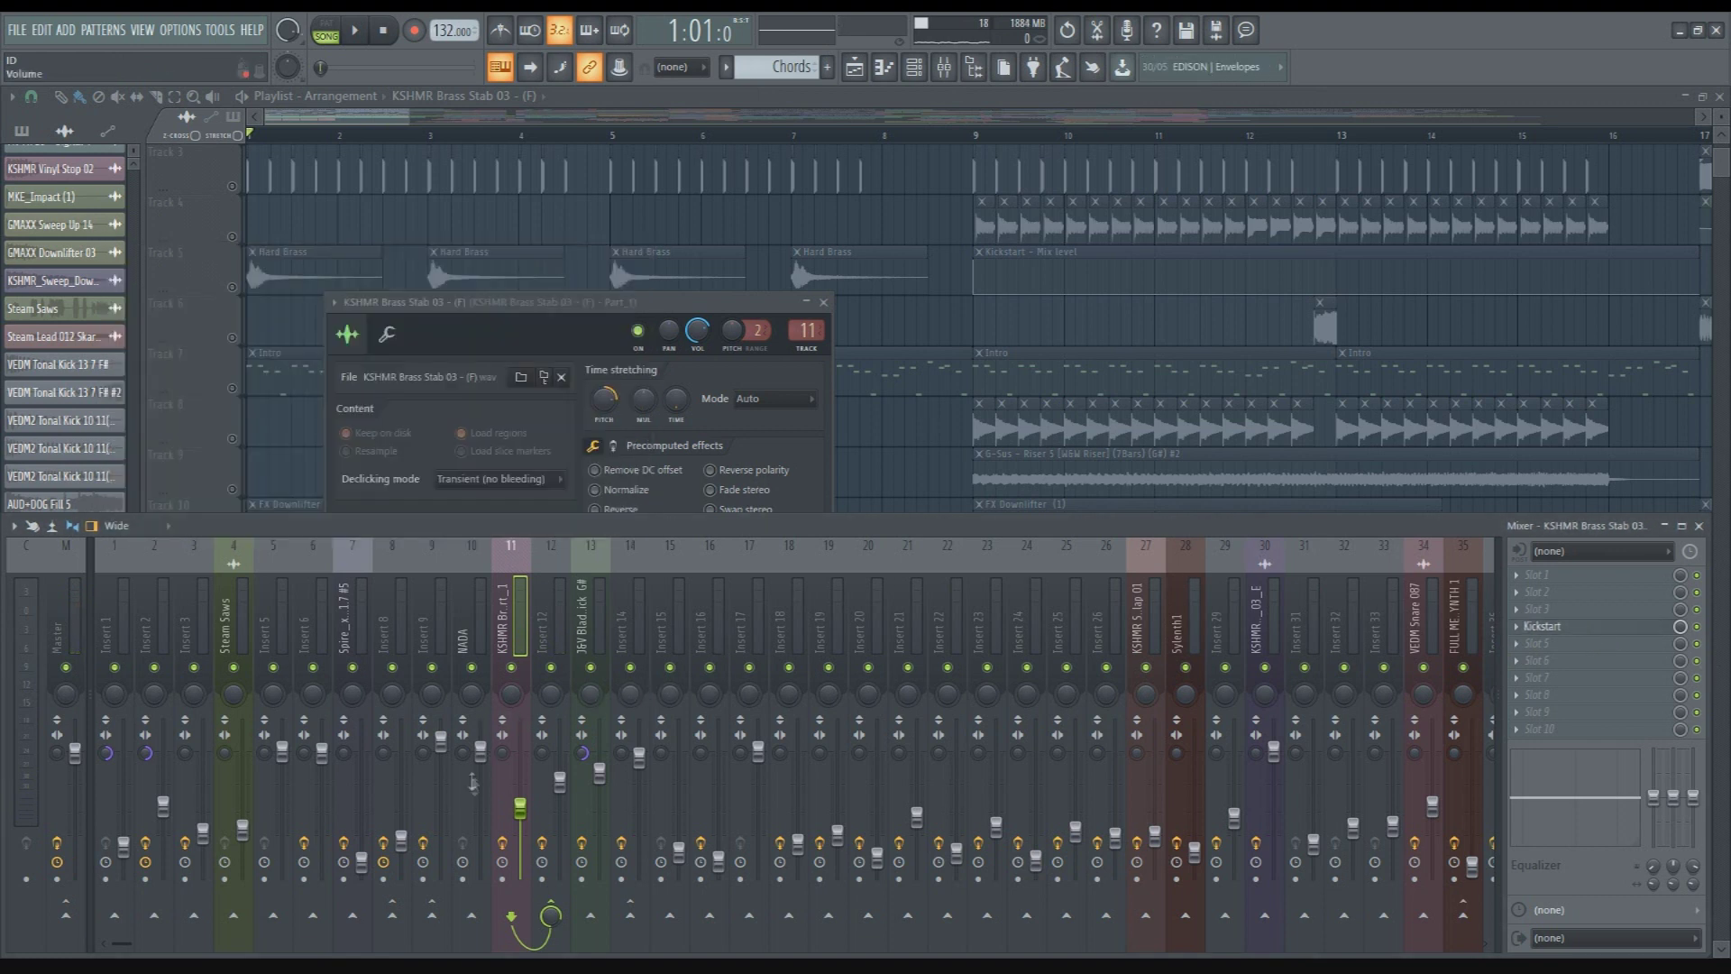
Compare the effect chains of mixer tracks 11 and 12, and play the brass stab with Insert 12's effects bypassed
{"action": "left_click", "coordinate": [548, 623]}
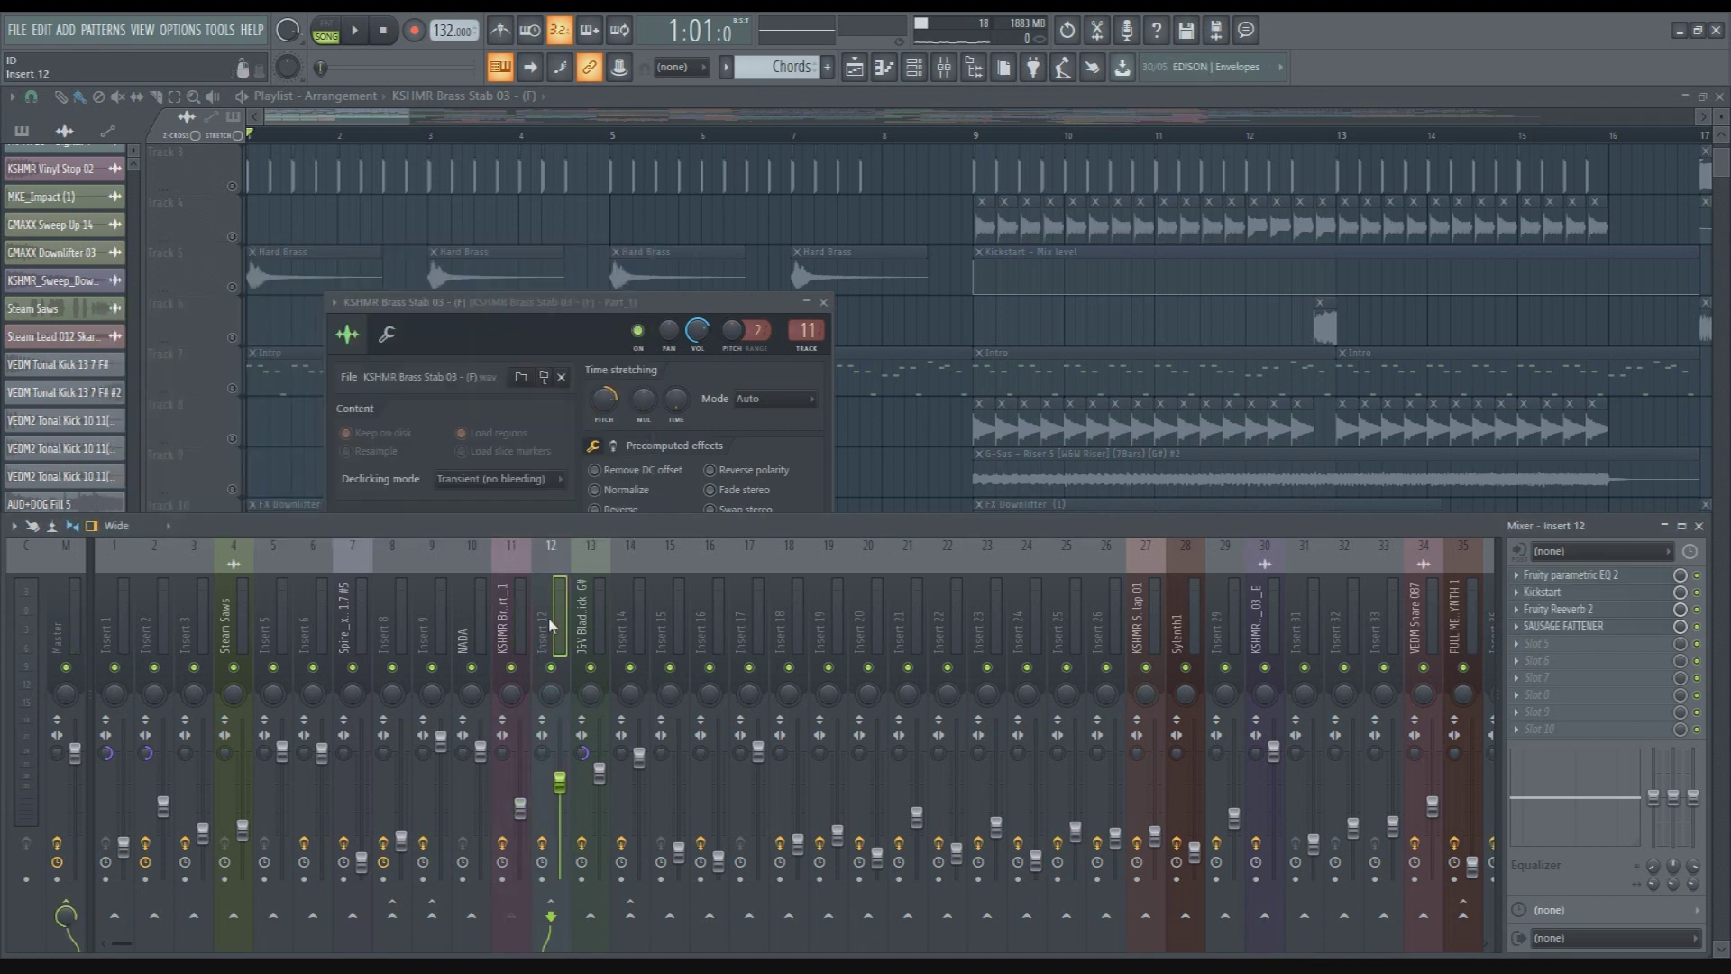
{"action": "left_click", "coordinate": [514, 619]}
{"action": "left_click", "coordinate": [548, 622]}
{"action": "key", "text": "space"}
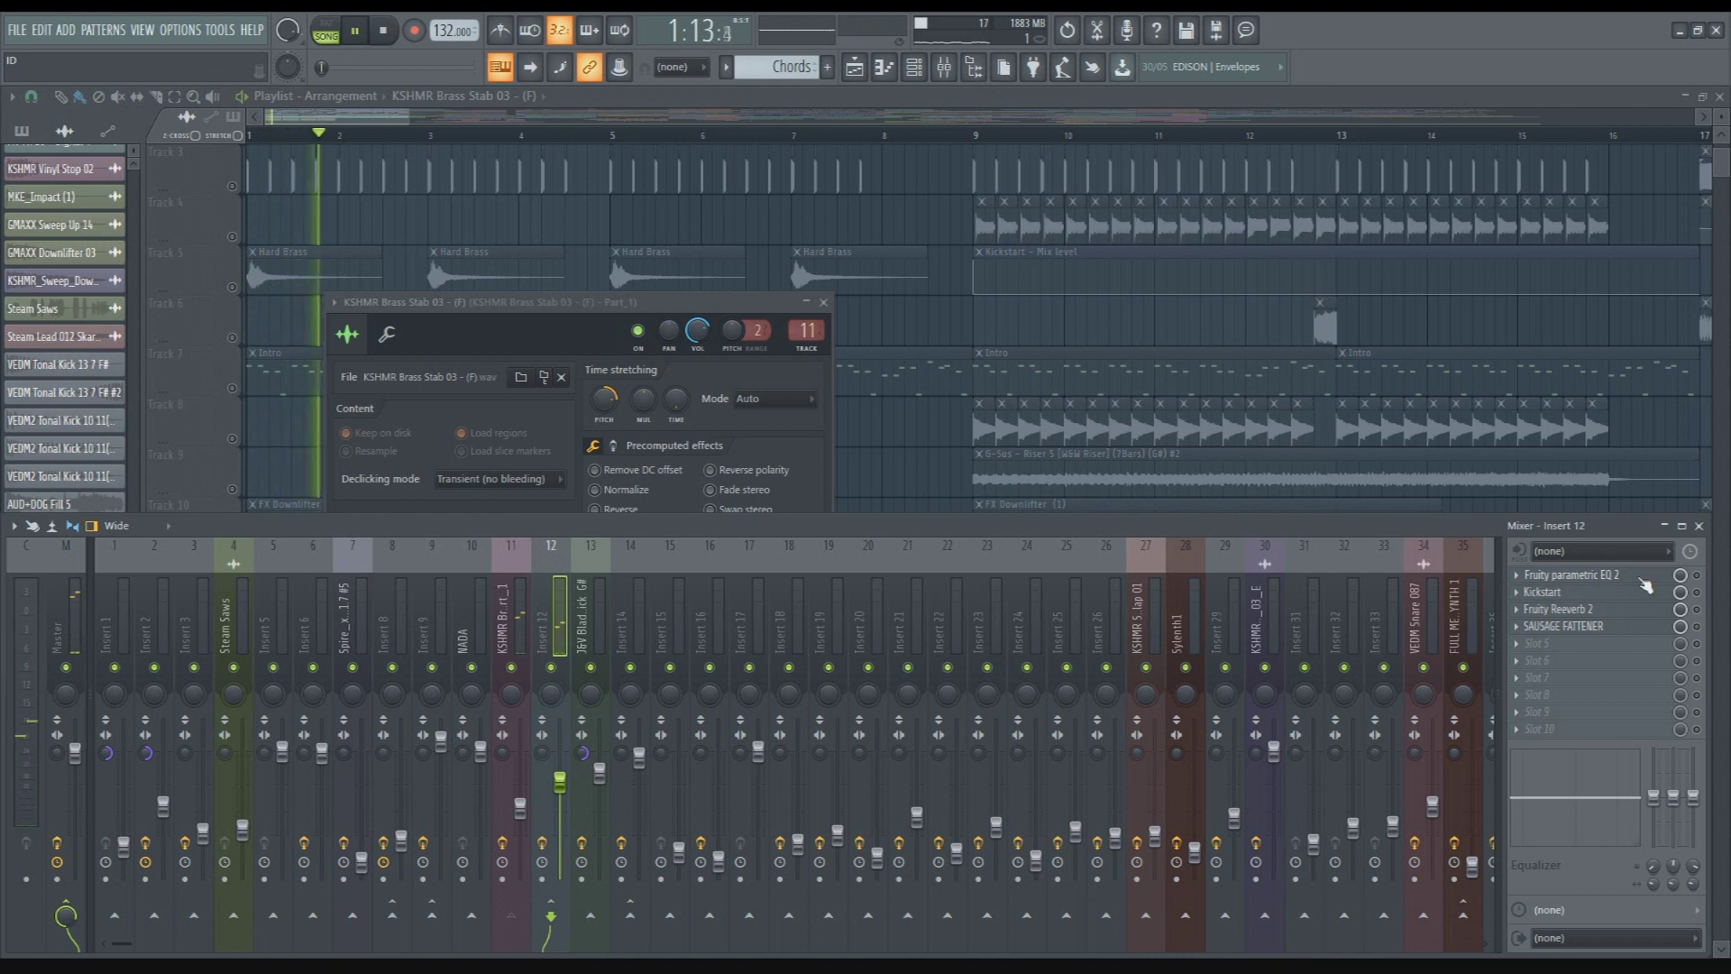
{"action": "key", "text": "space"}
Enable Fruity parametric EQ 2 on Insert 12 and play the brass stab through it
{"action": "left_click", "coordinate": [1659, 578]}
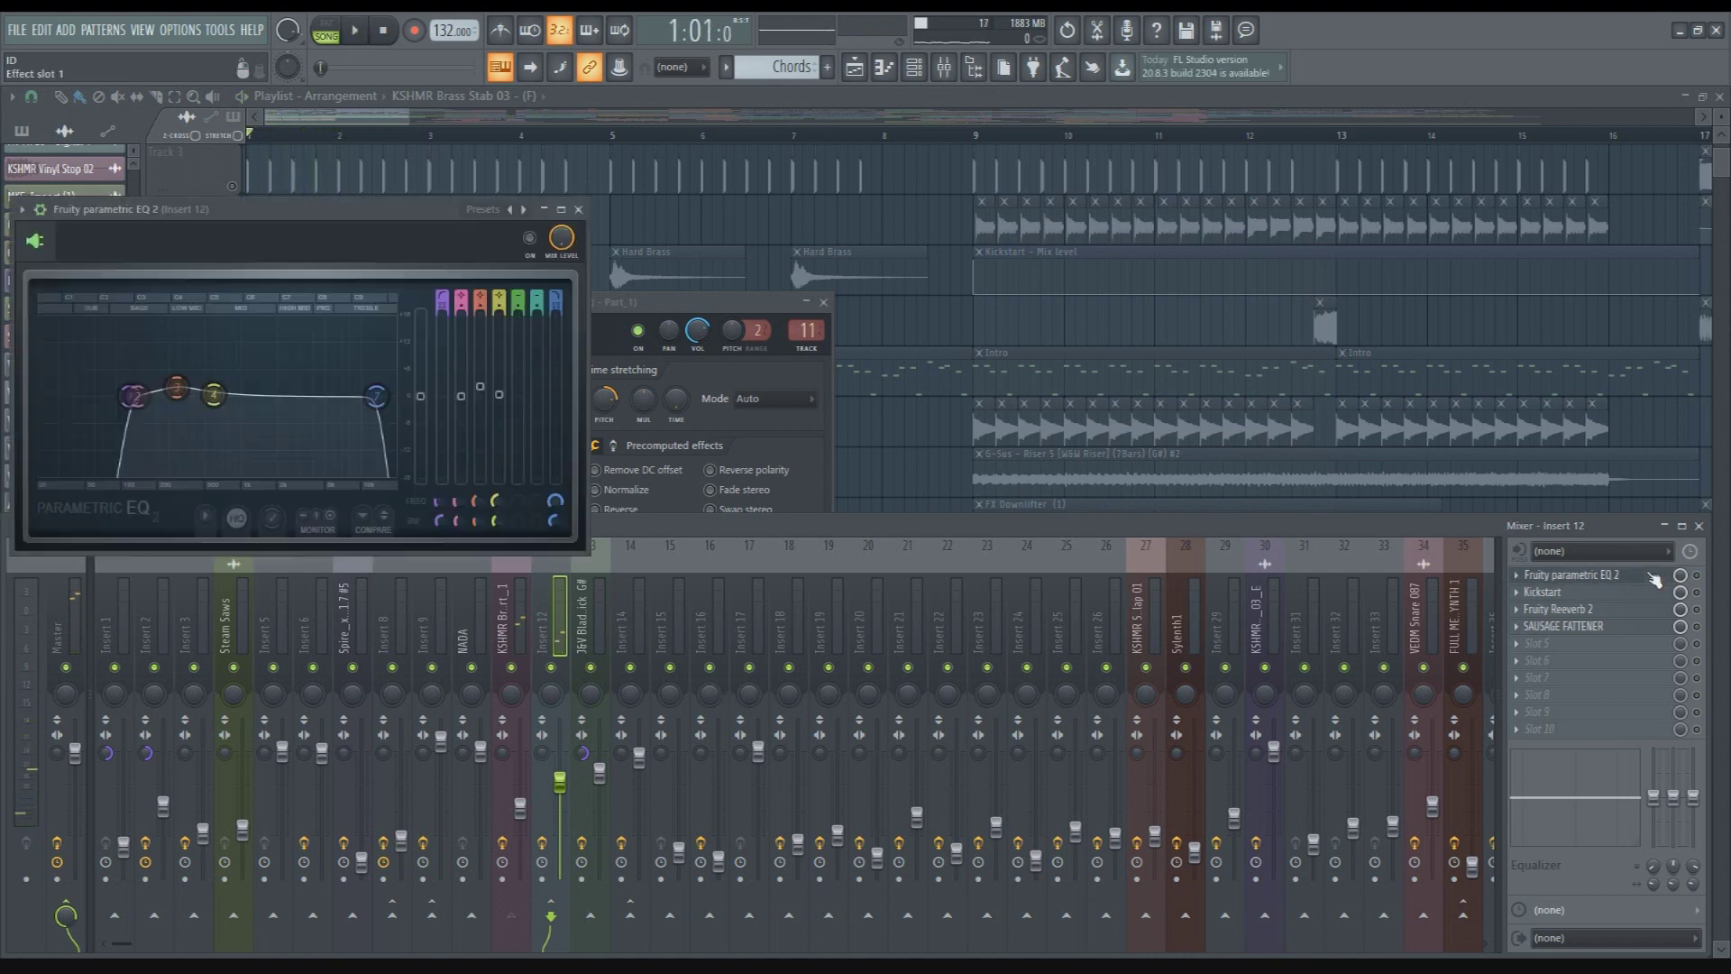
{"action": "left_click", "coordinate": [1695, 575]}
{"action": "key", "text": "space"}
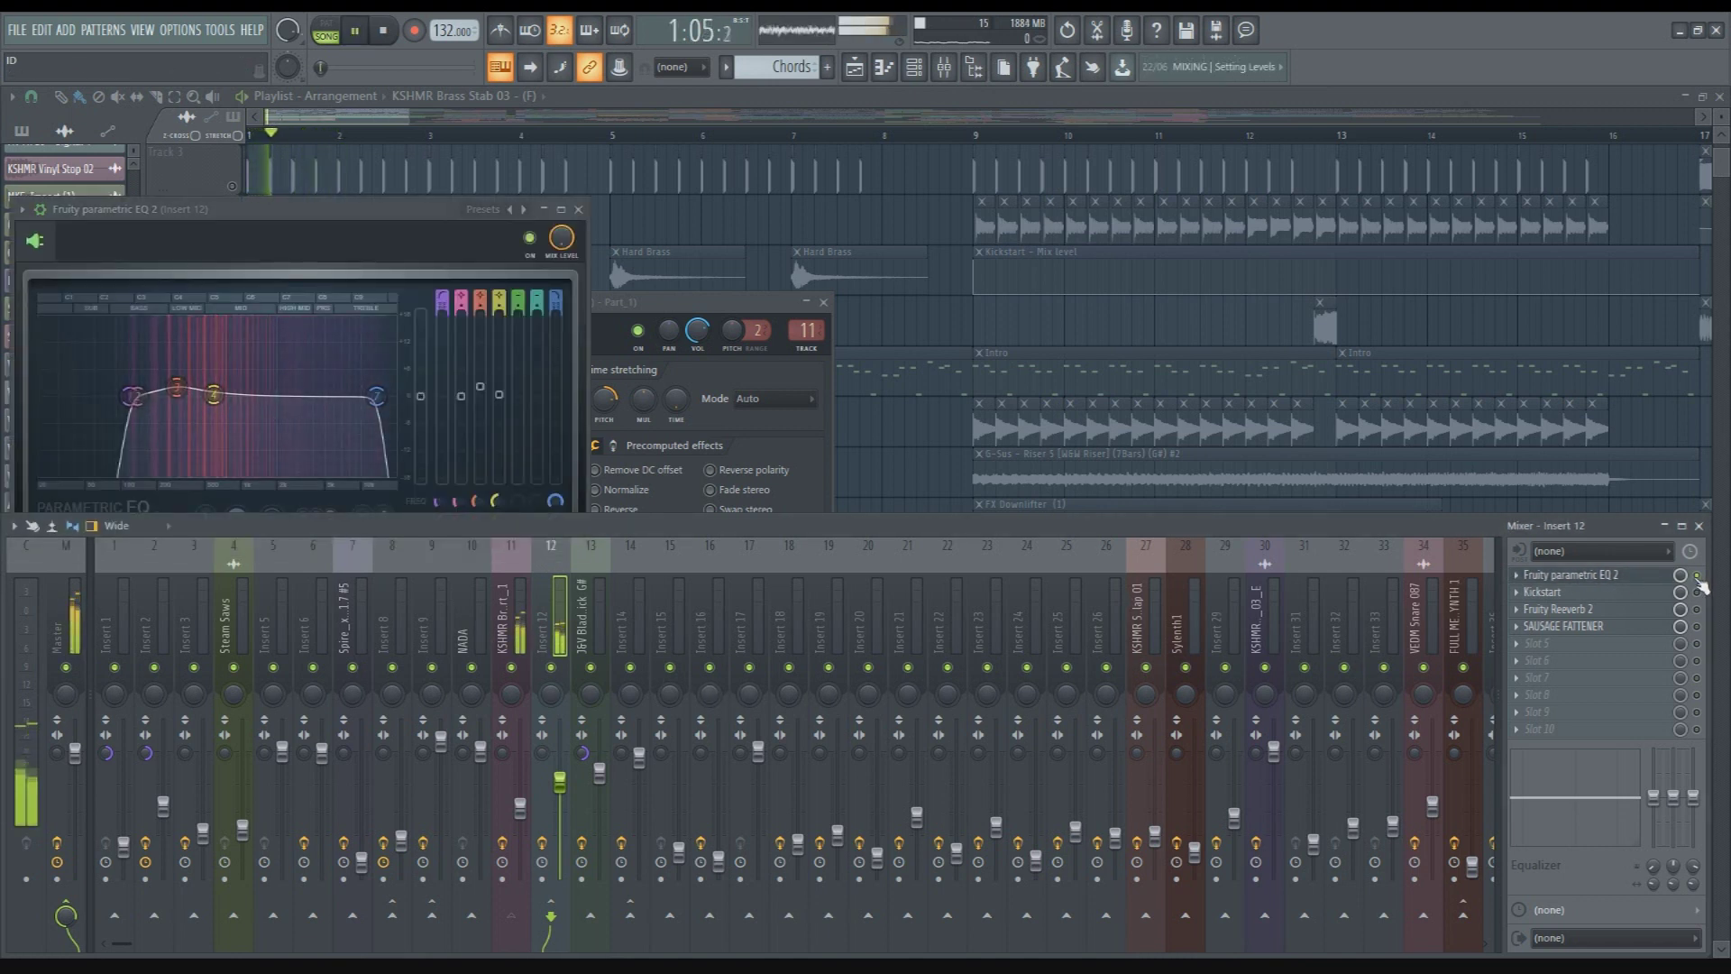
{"action": "key", "text": "space"}
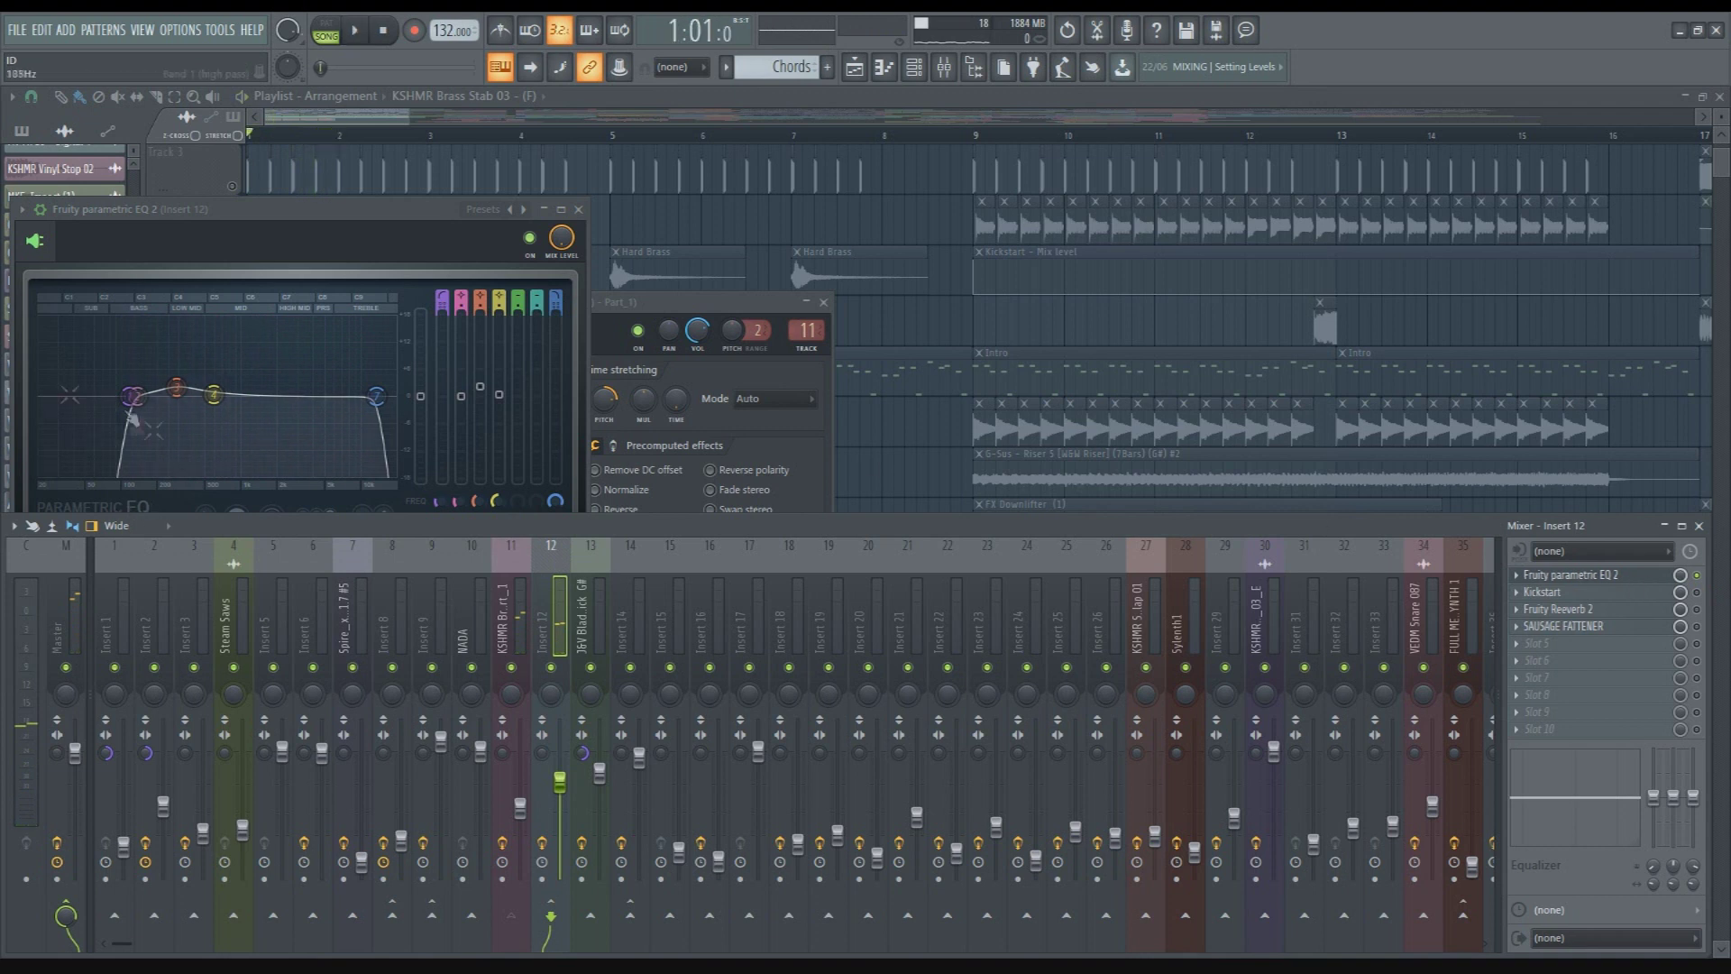
Shift the Insert 12 EQ window slightly, replay the brass while examining the EQ curve, and close the EQ
{"action": "left_click_drag", "start_coordinate": [165, 213], "coordinate": [189, 214]}
{"action": "key", "text": "space"}
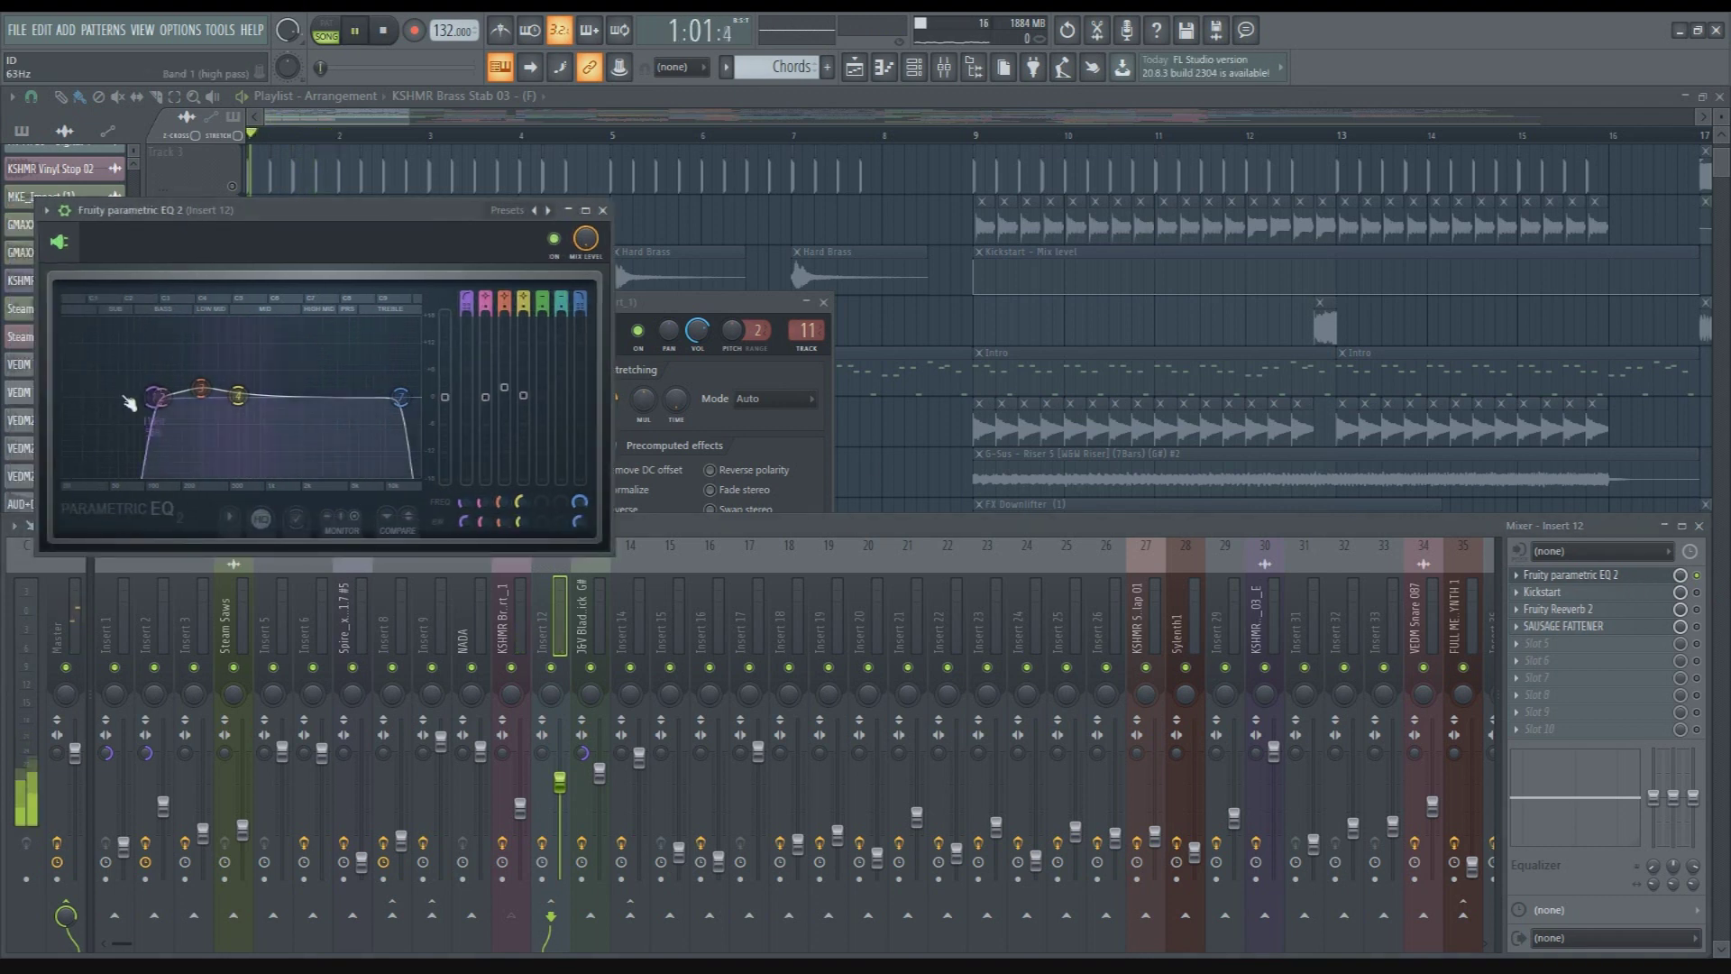
{"action": "key", "text": "space"}
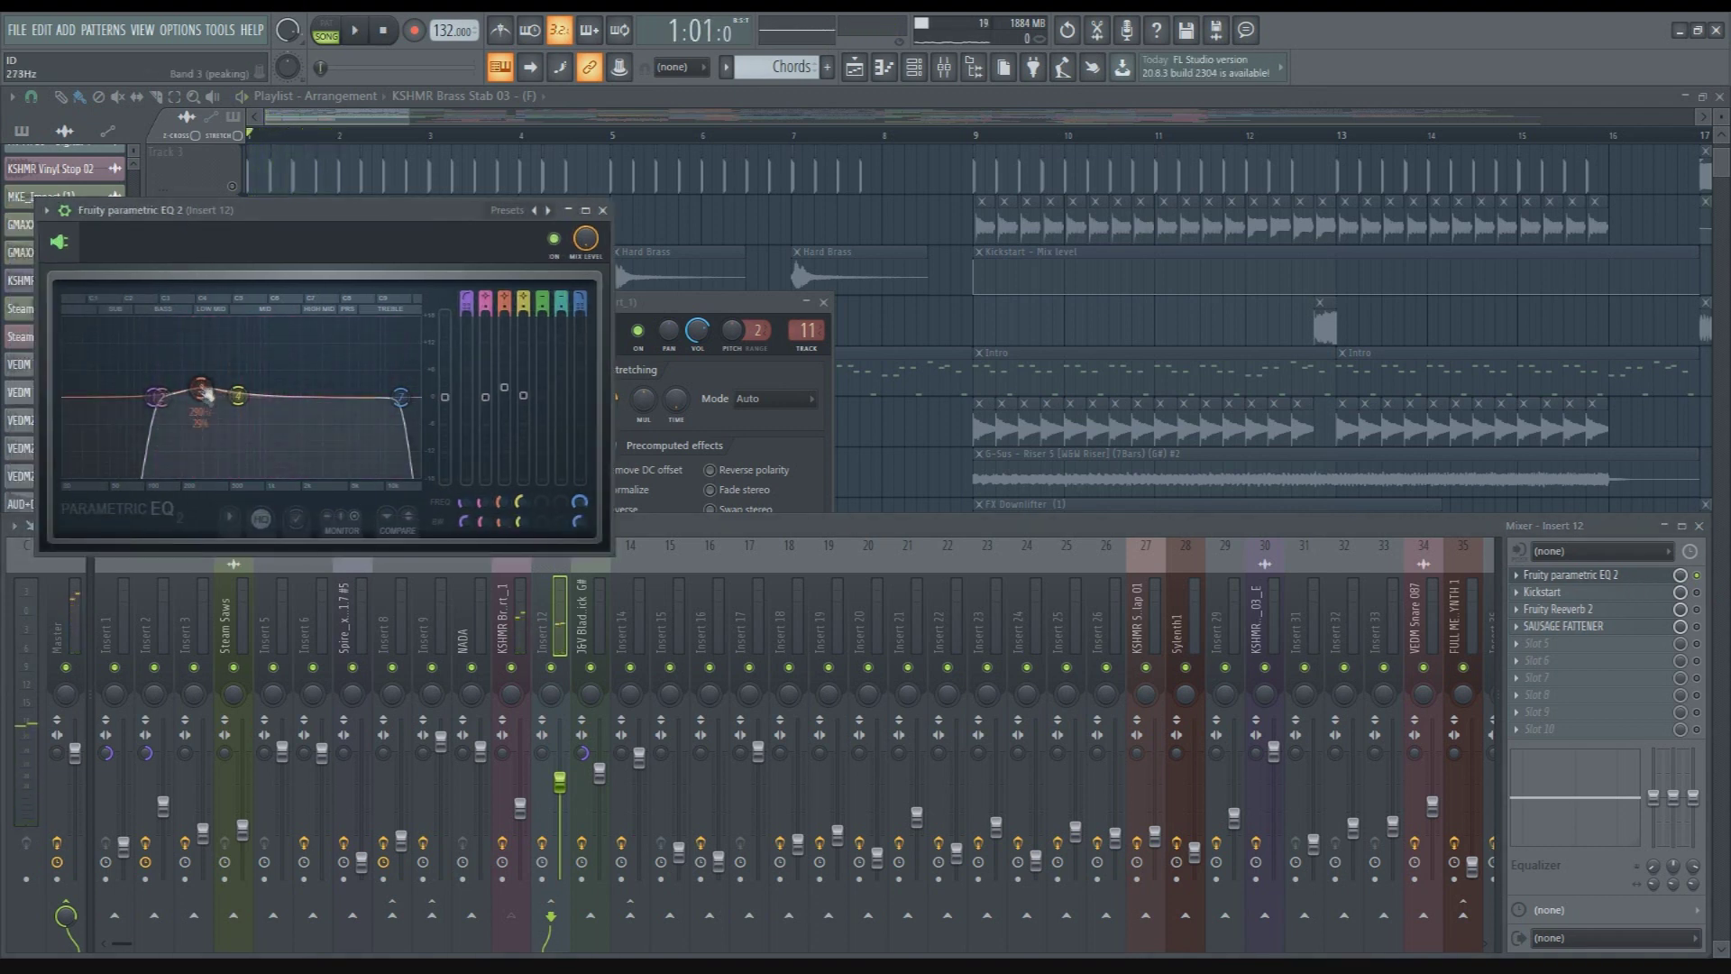
{"action": "left_click", "coordinate": [1567, 575]}
Replay the start of the brass stab repeatedly, comparing Insert 12's Fruity parametric EQ 2 switched off and on
{"action": "key", "text": "space"}
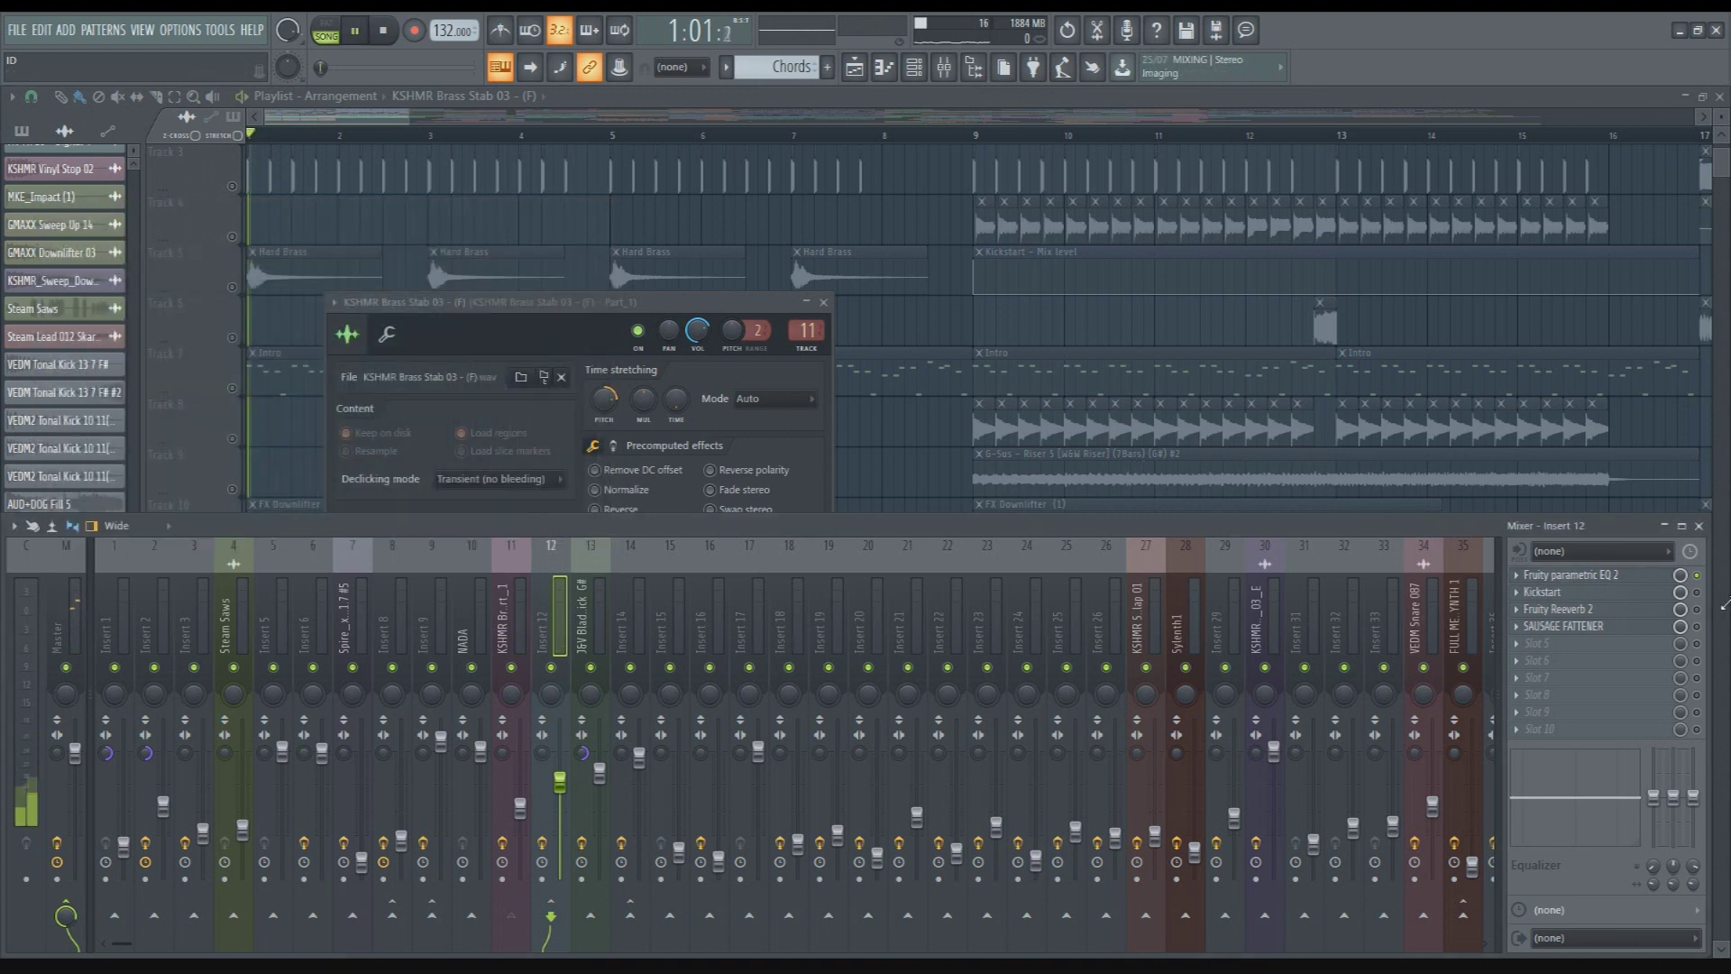
{"action": "key", "text": "space"}
{"action": "key", "text": "space"}
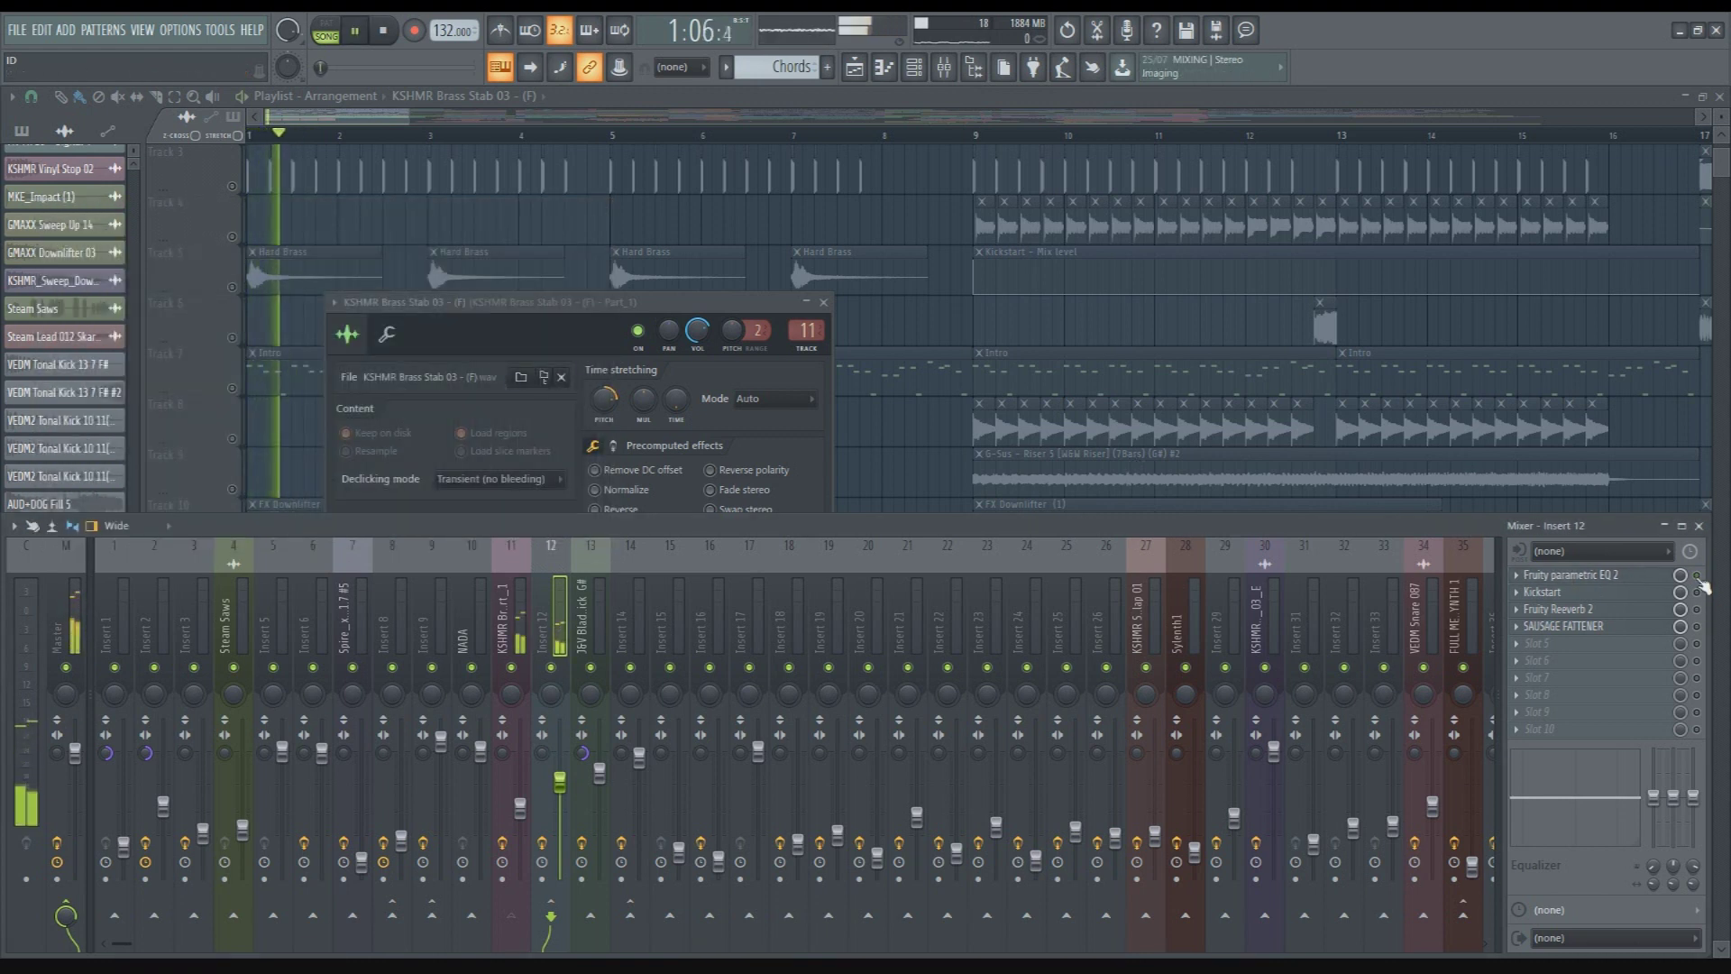
{"action": "key", "text": "space"}
{"action": "key", "text": "space"}
{"action": "key", "text": "space"}
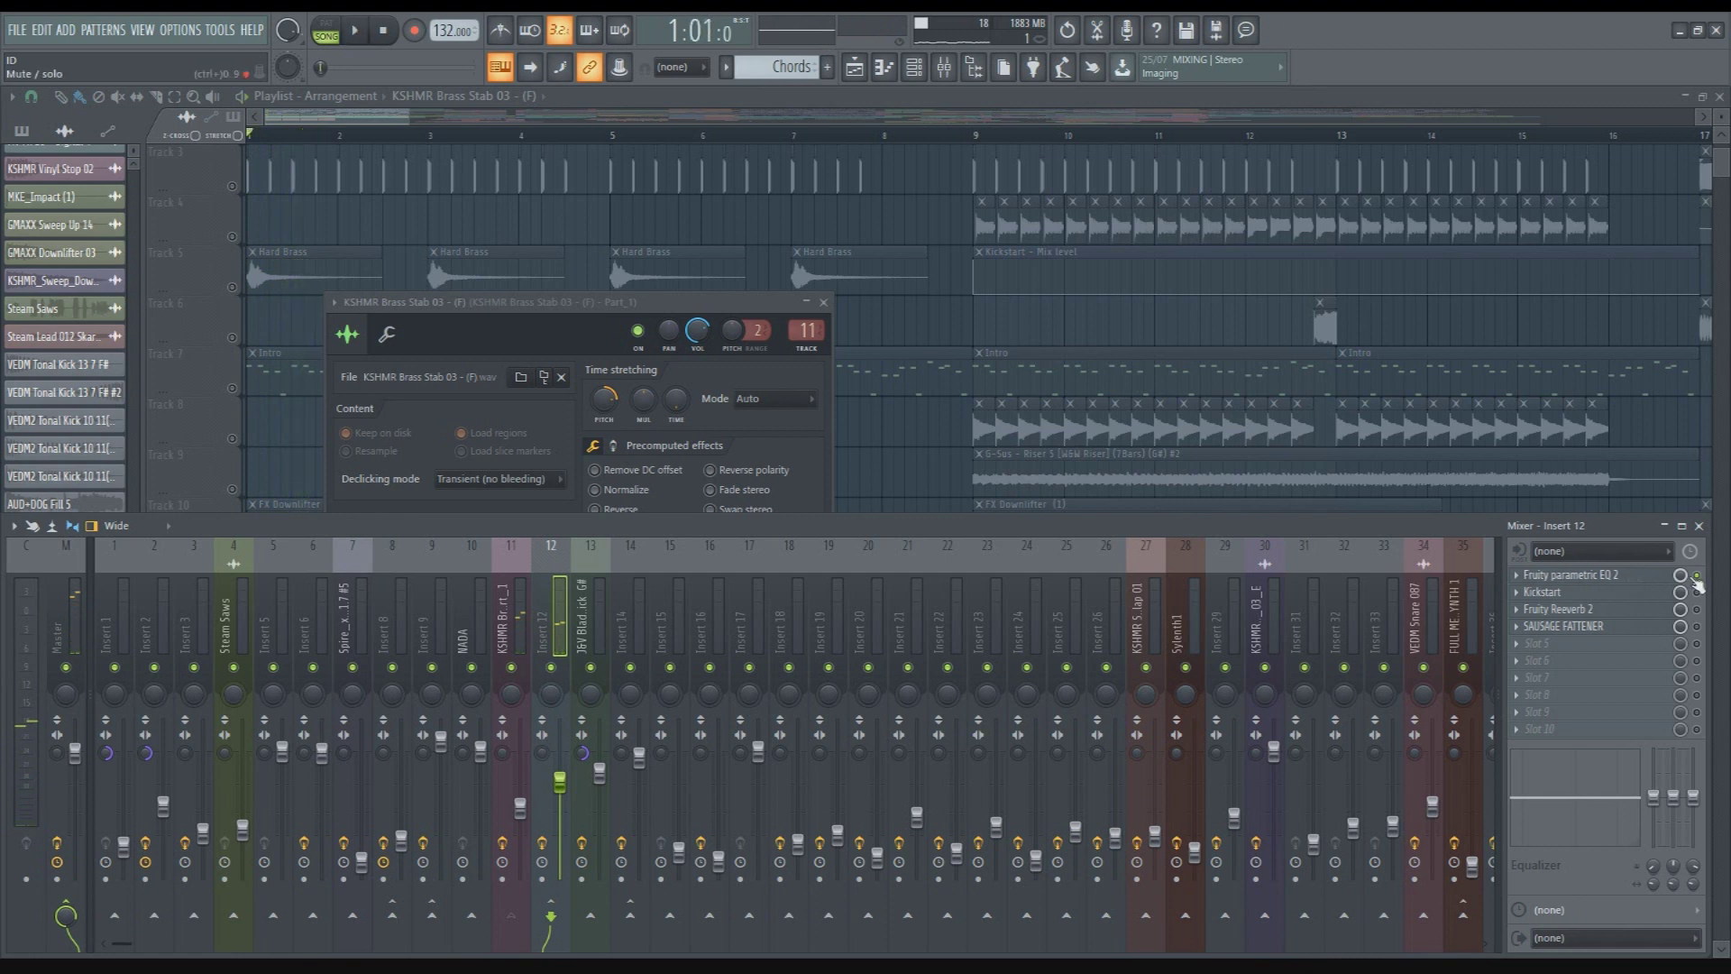
{"action": "key", "text": "space"}
{"action": "key", "text": "space"}
{"action": "key", "text": "space"}
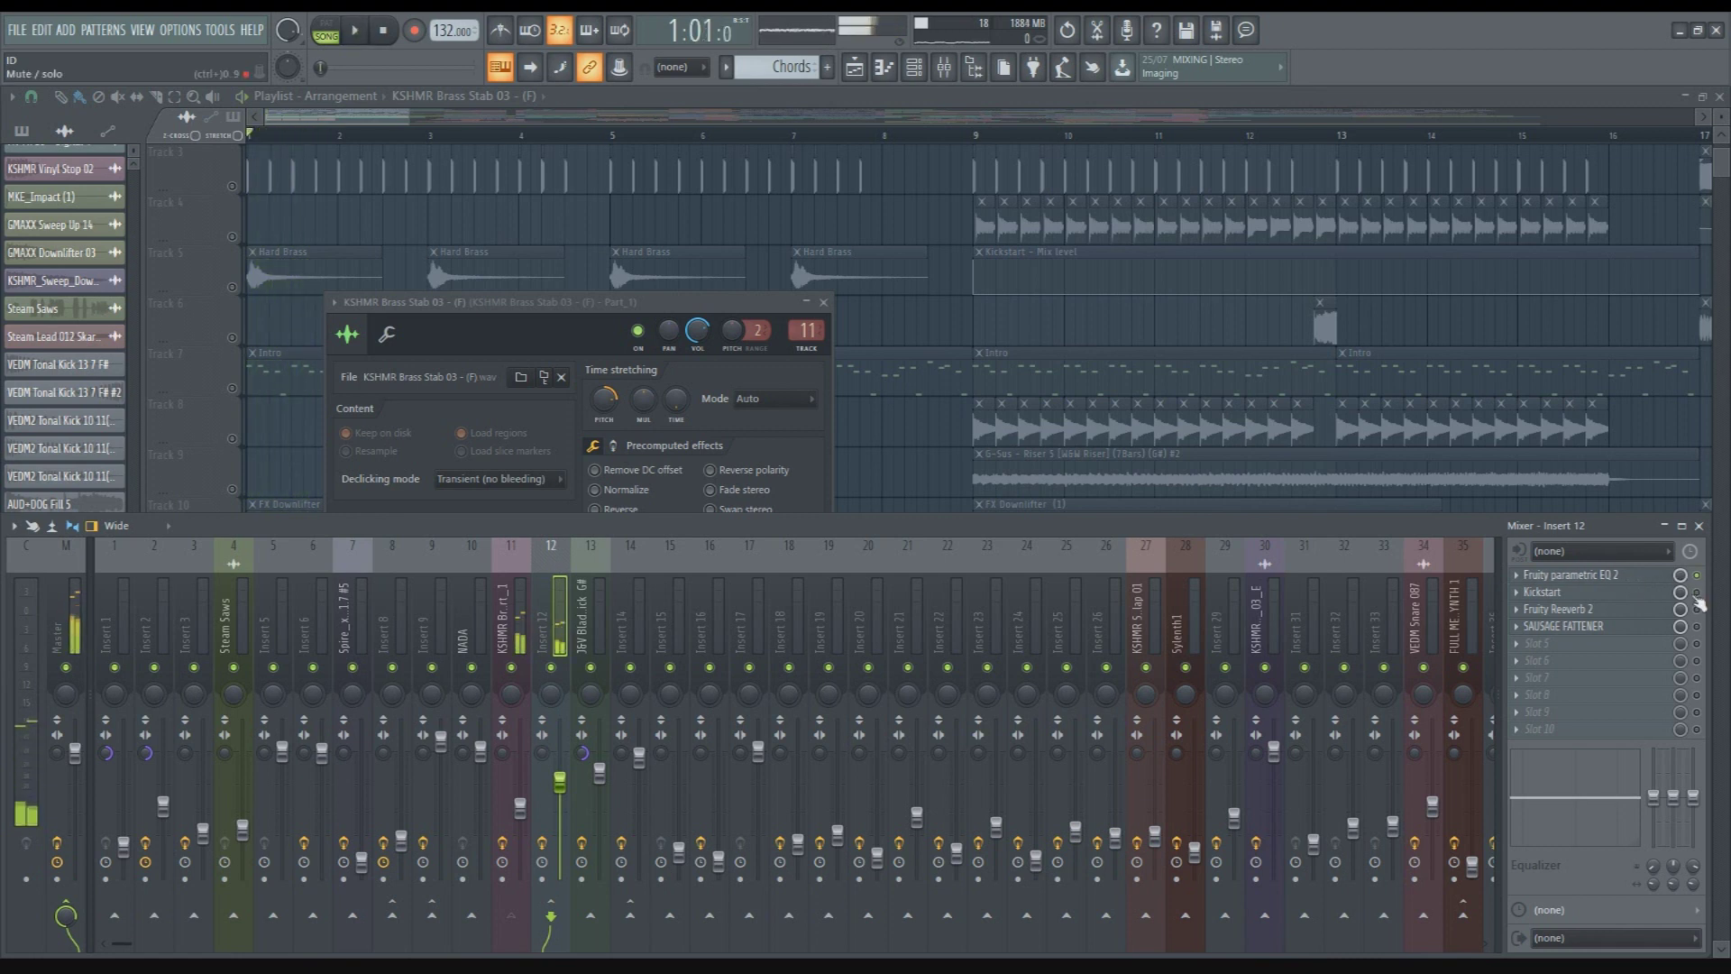
{"action": "key", "text": "space"}
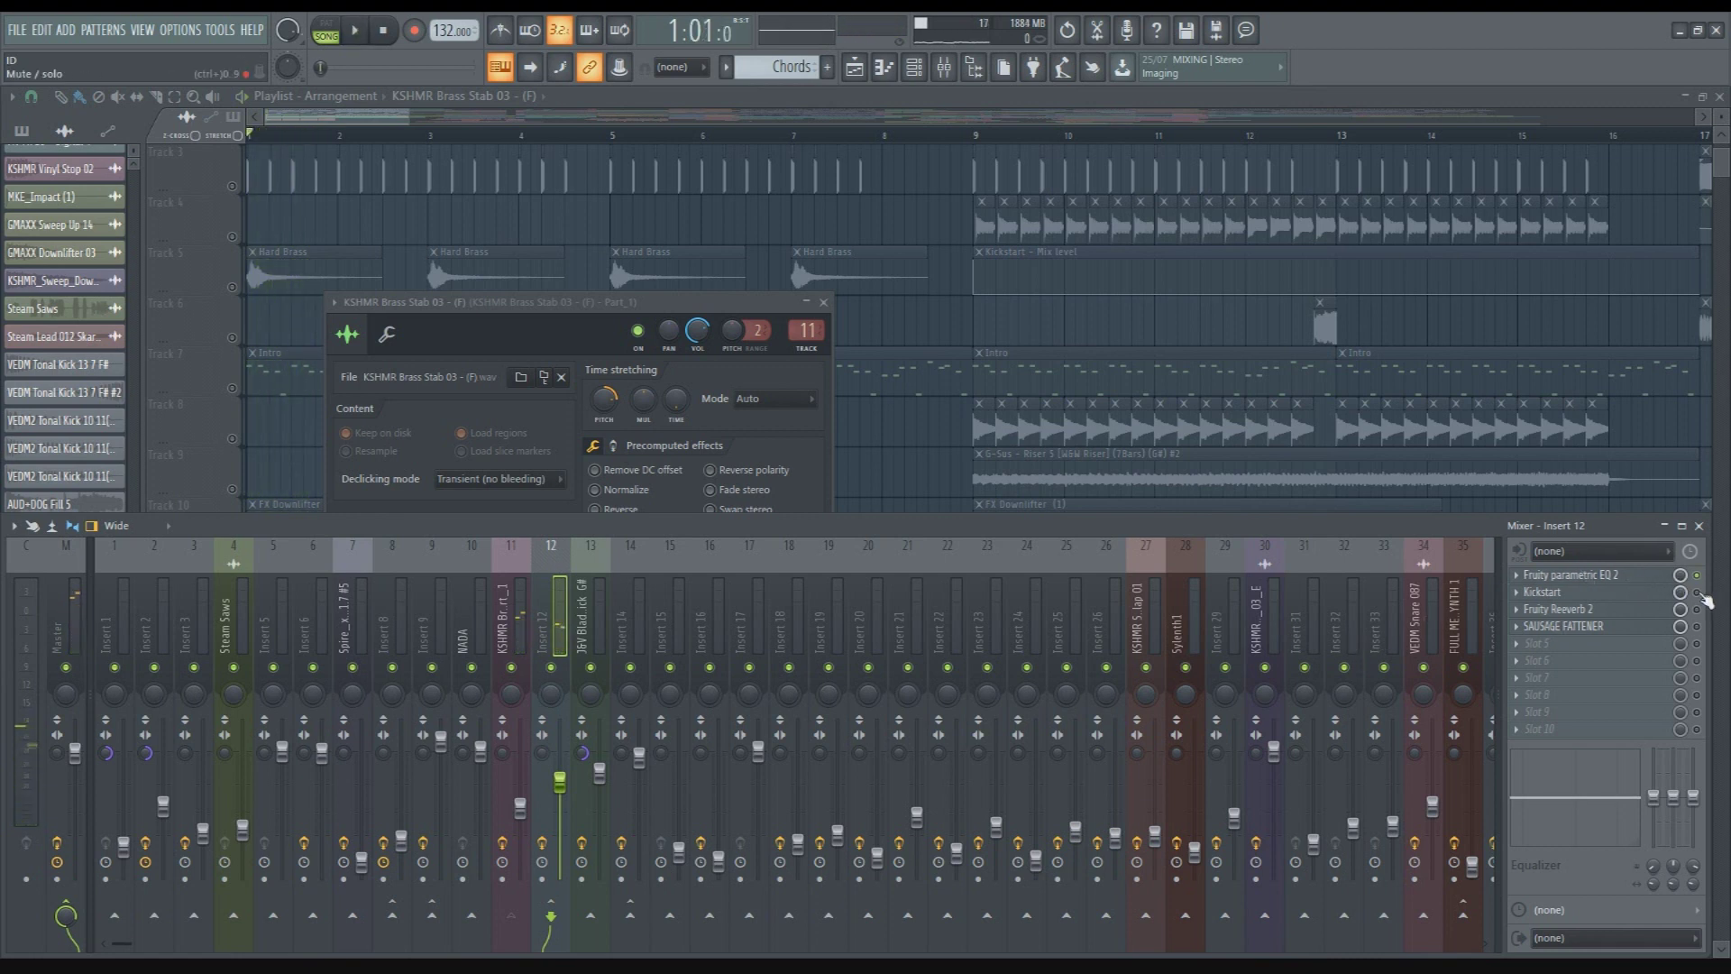
Enable Kickstart on Insert 12 and examine its sidechain curve and mix settings
{"action": "left_click", "coordinate": [1633, 594]}
{"action": "left_click", "coordinate": [1634, 595]}
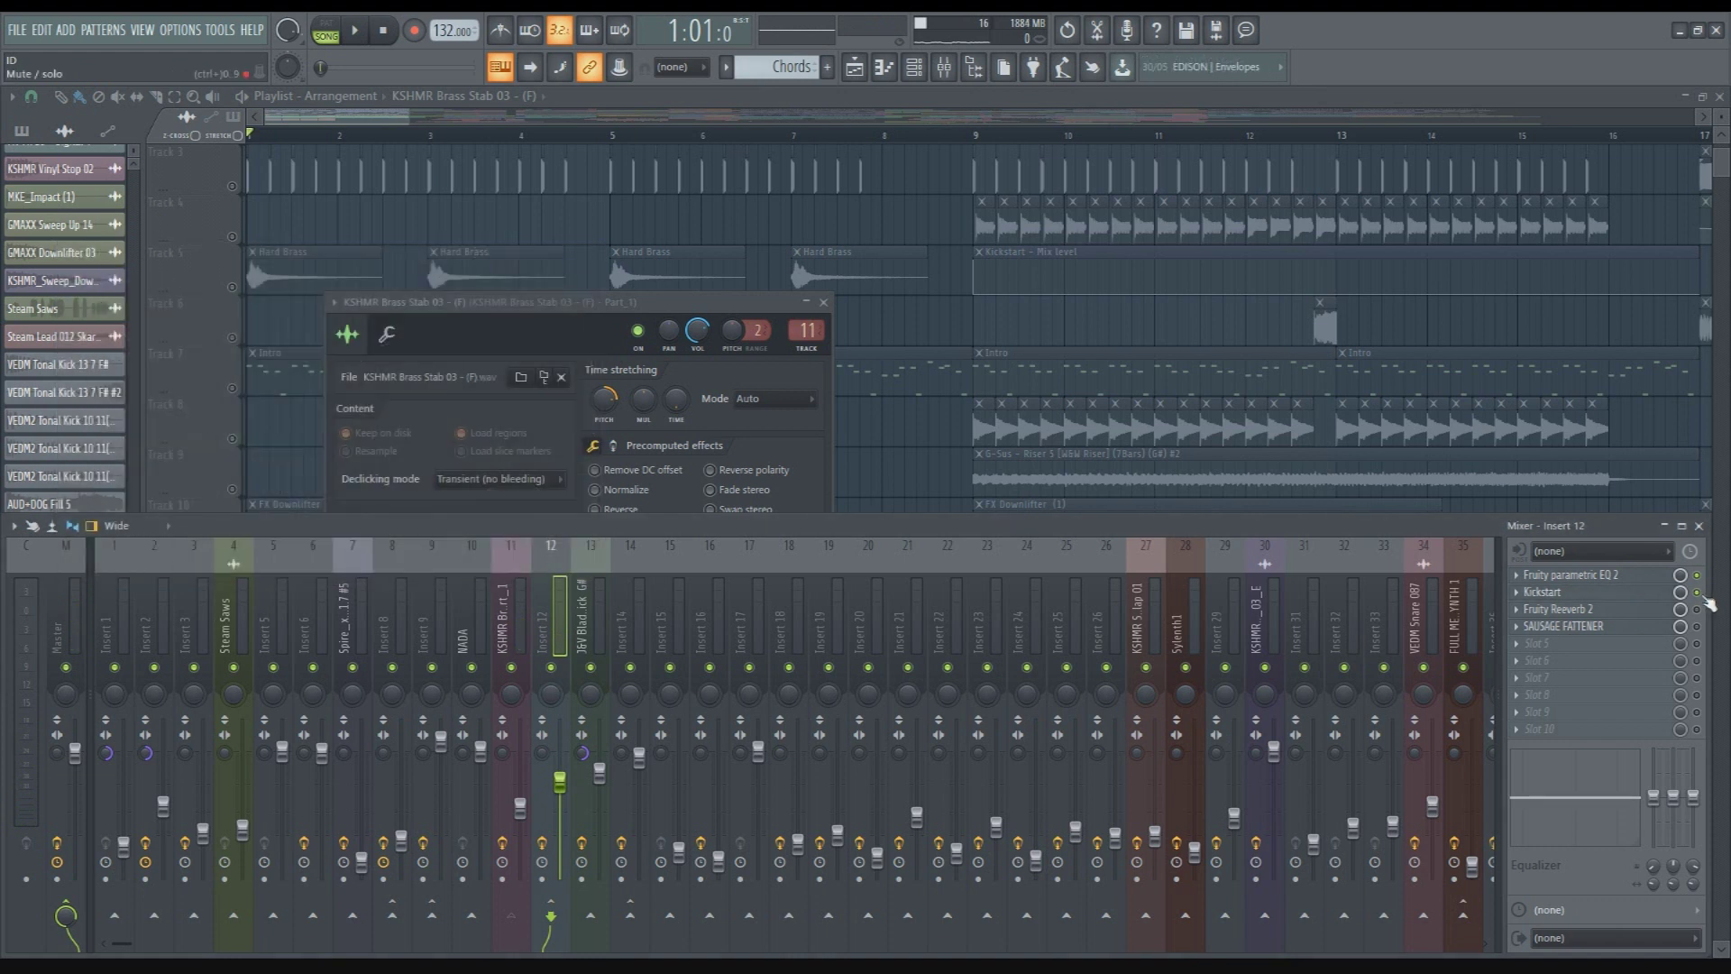
{"action": "left_click", "coordinate": [1651, 595]}
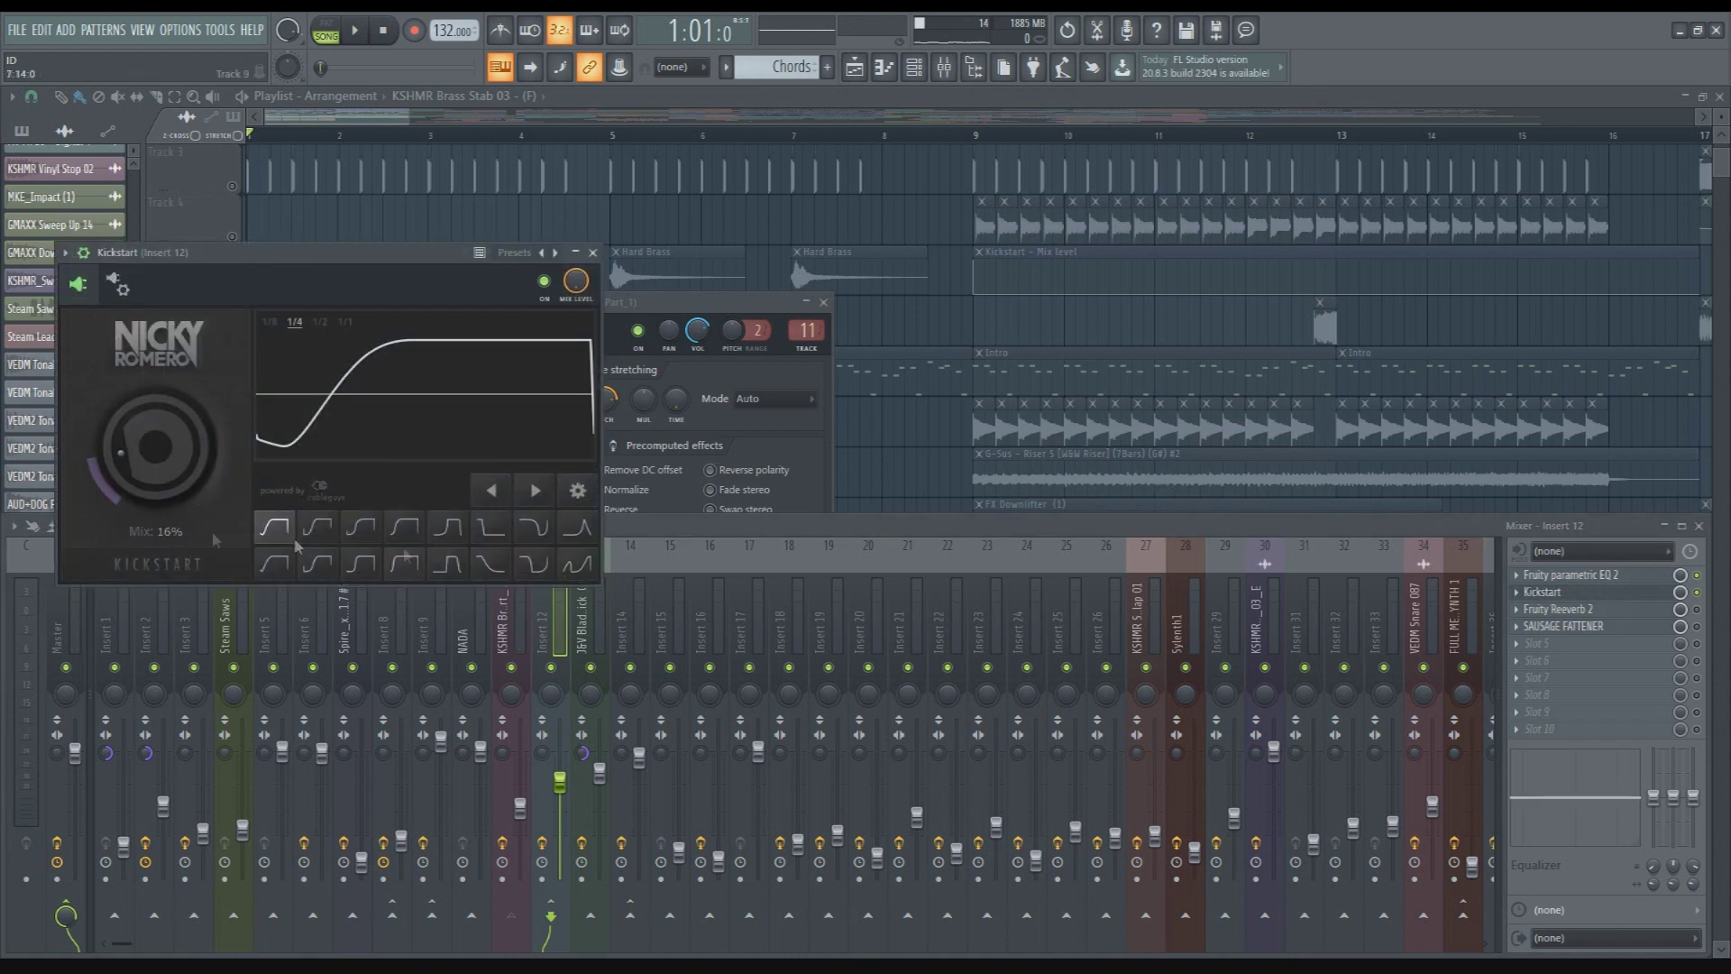
{"action": "left_click", "coordinate": [1560, 594]}
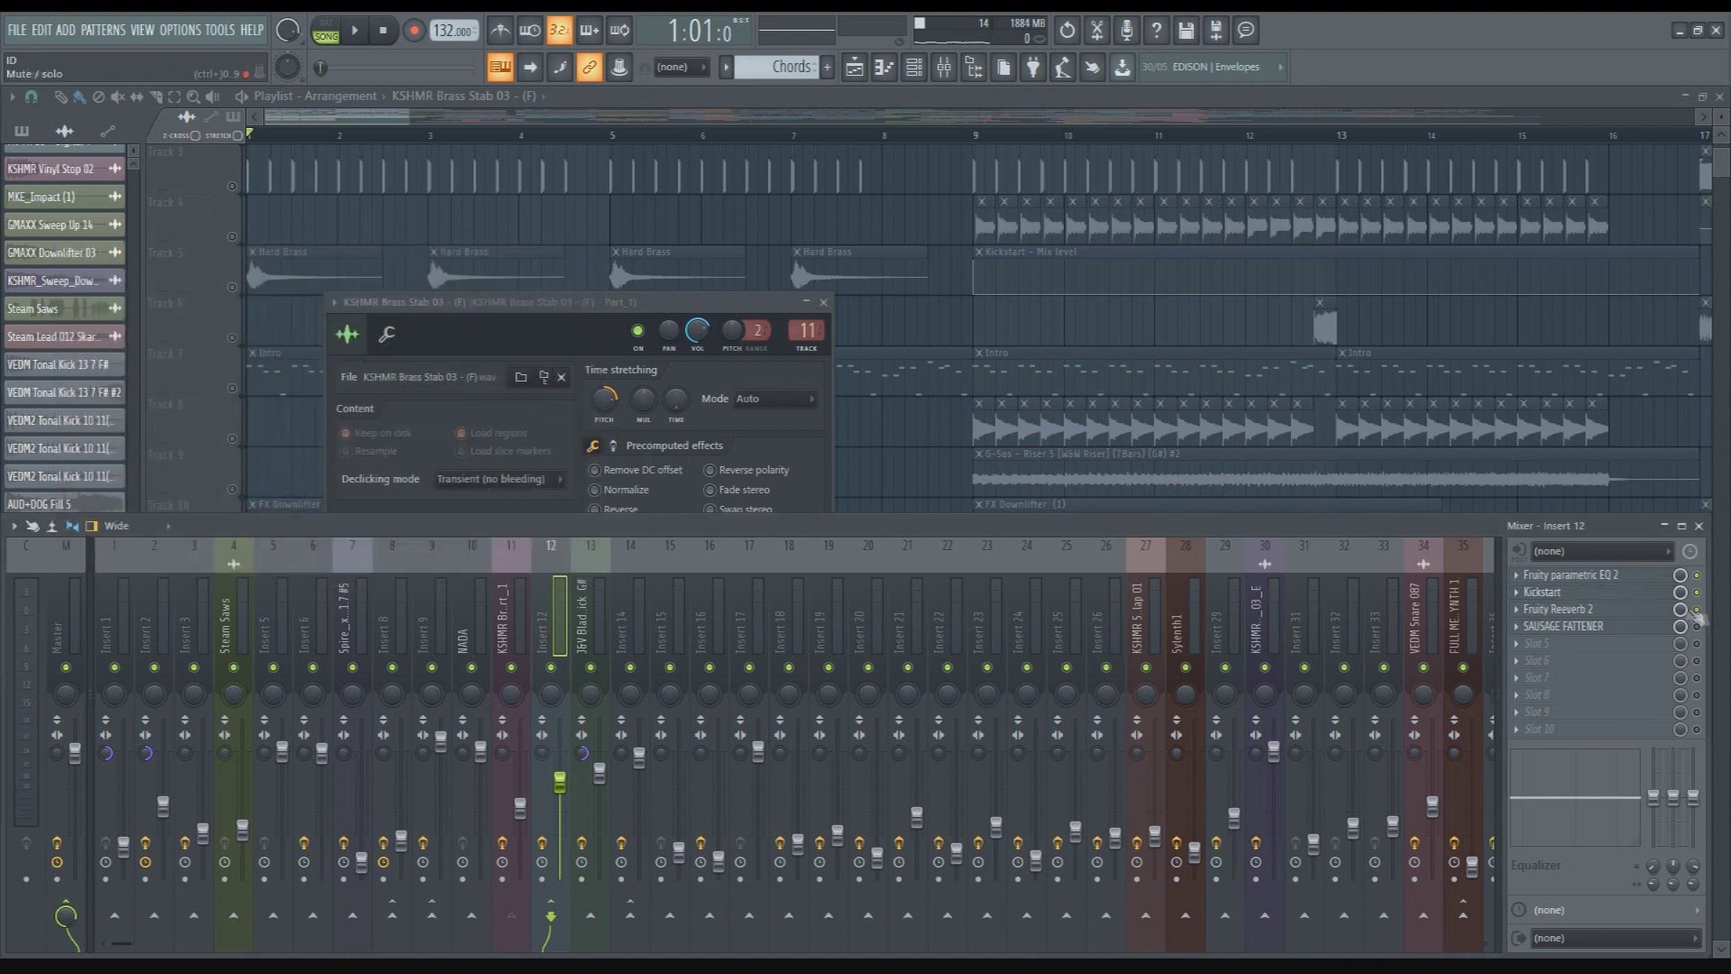
Enable Fruity Reeverb 2 on Insert 12 and play the brass stab through it
{"action": "left_click", "coordinate": [1653, 611]}
{"action": "left_click", "coordinate": [1654, 611]}
{"action": "key", "text": "space"}
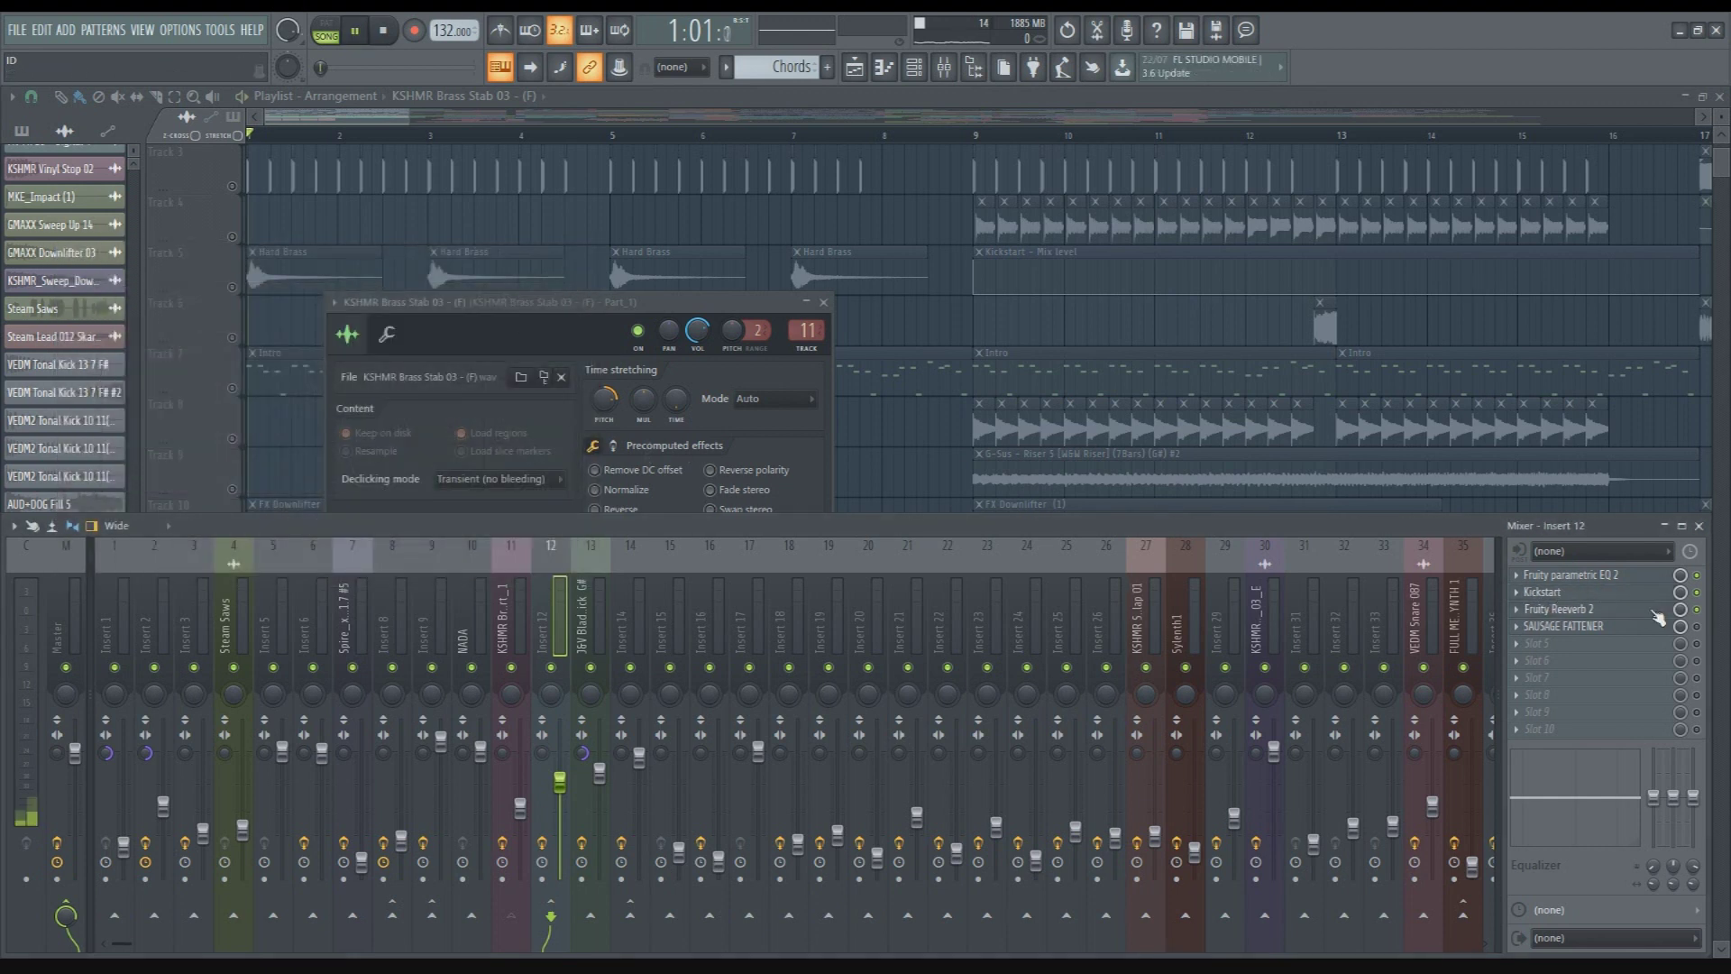
{"action": "key", "text": "space"}
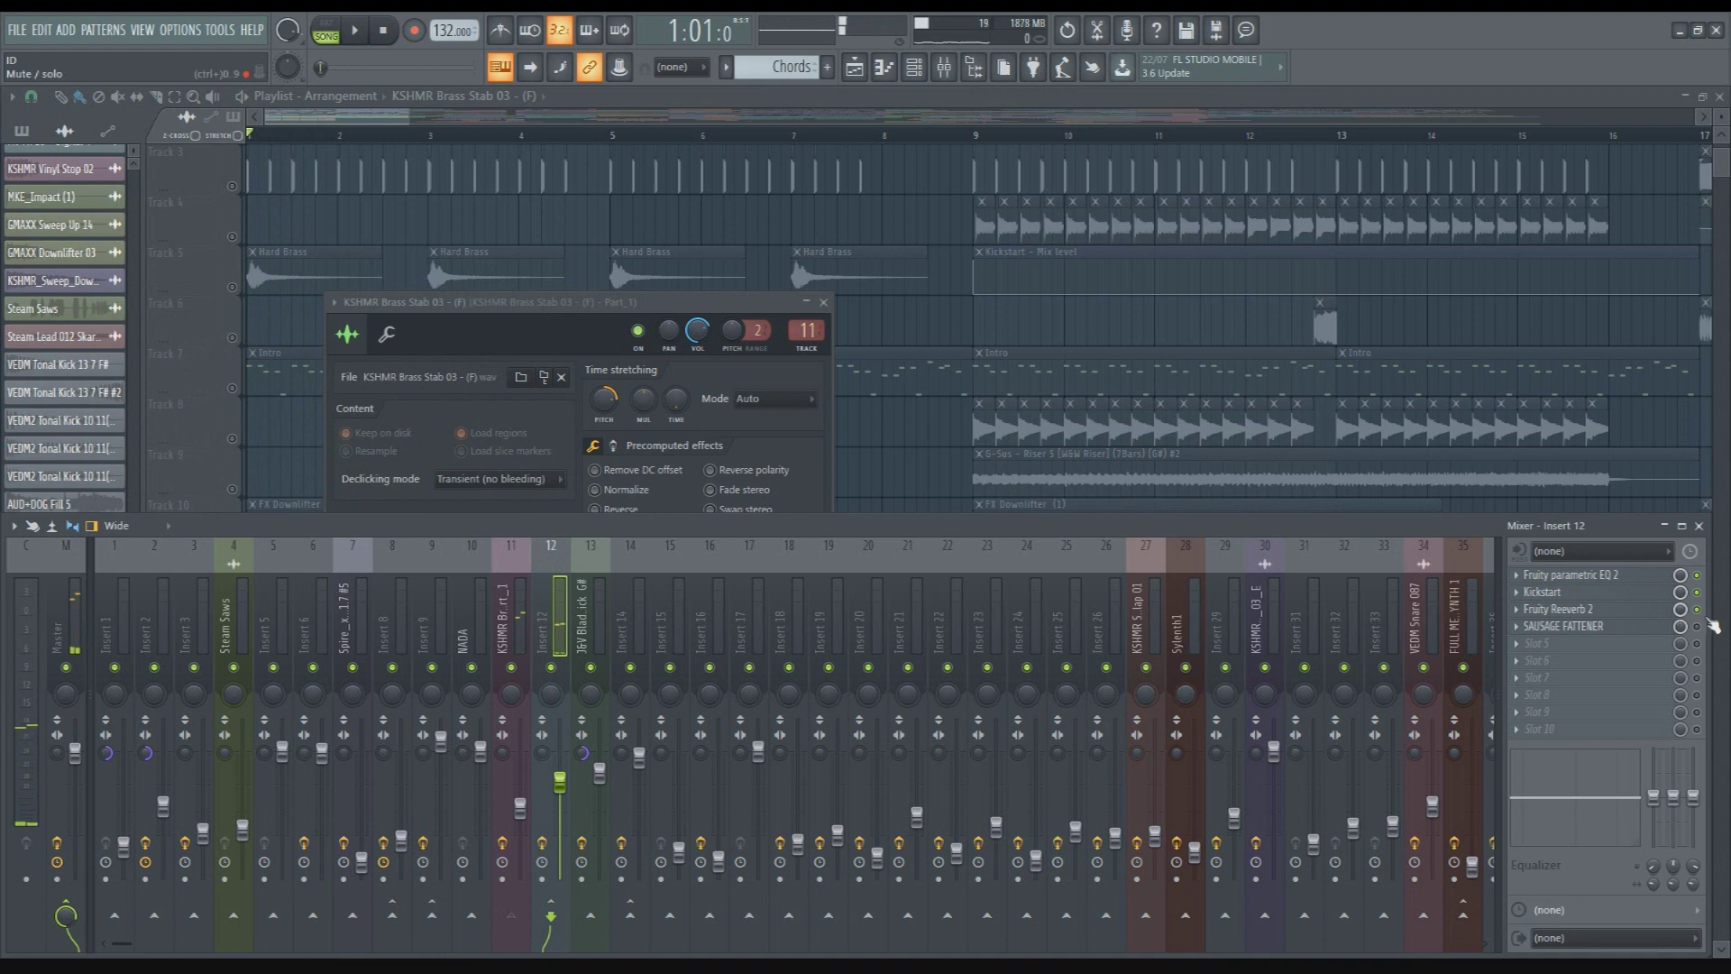
Enable Sausage Fattener on Insert 12, check its knobs, and play the brass stab through the full effect chain
{"action": "left_click", "coordinate": [1677, 633]}
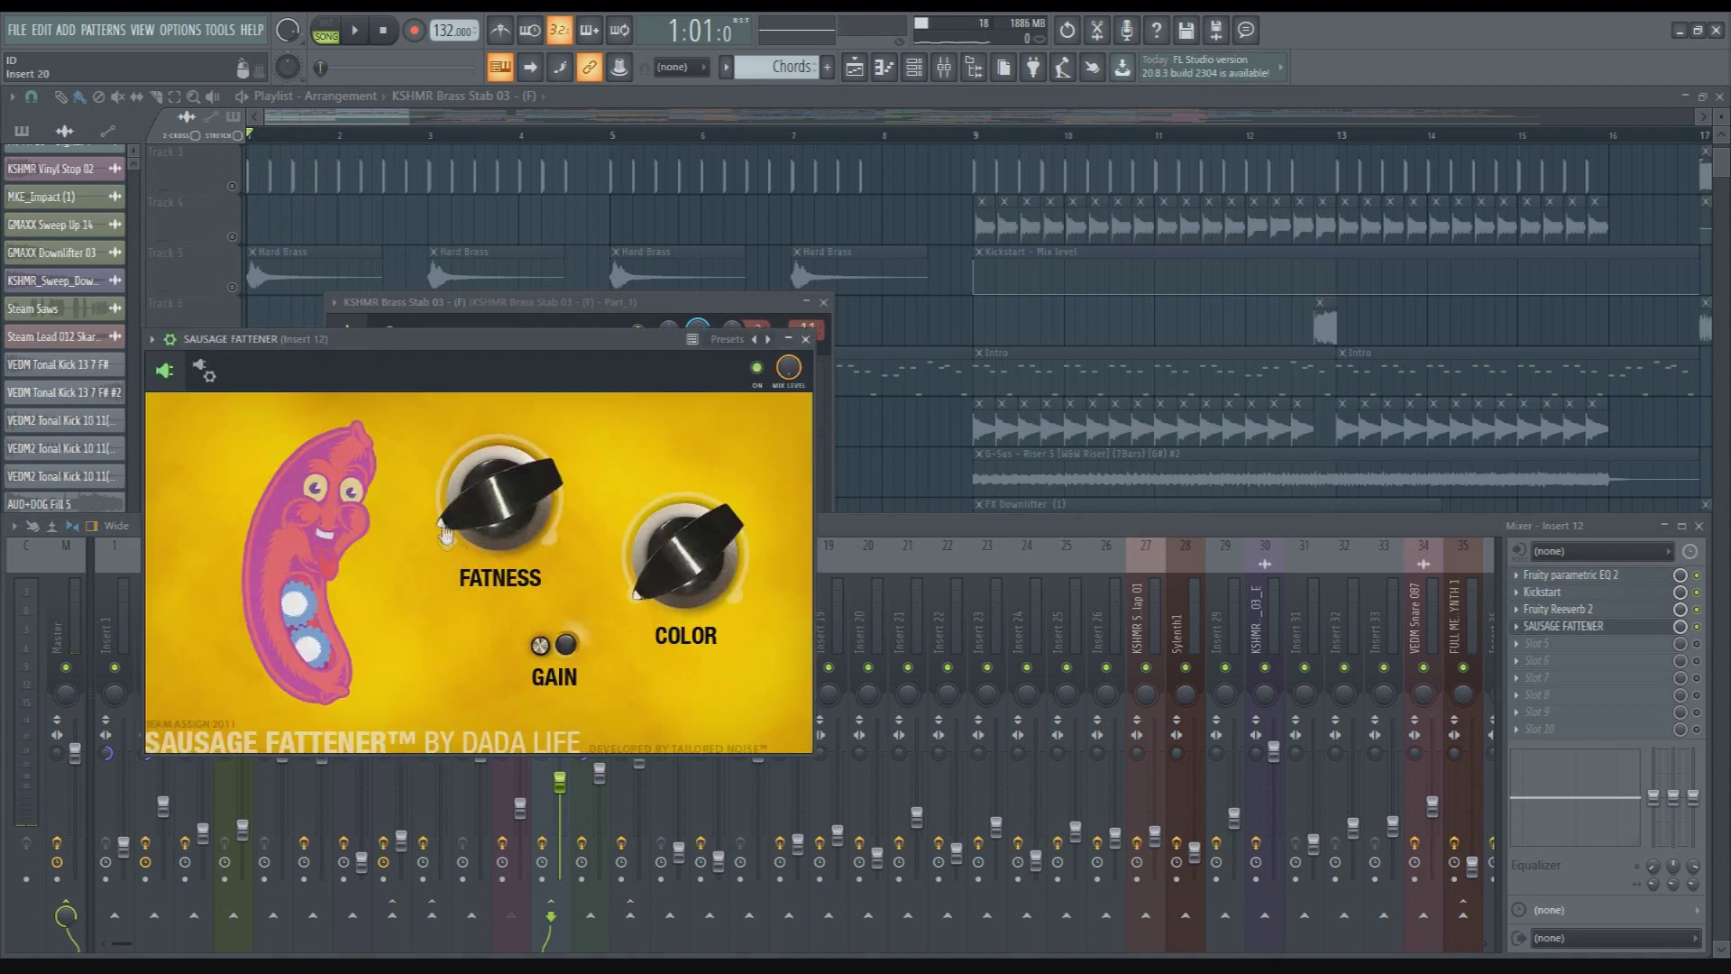
{"action": "left_click", "coordinate": [1603, 626]}
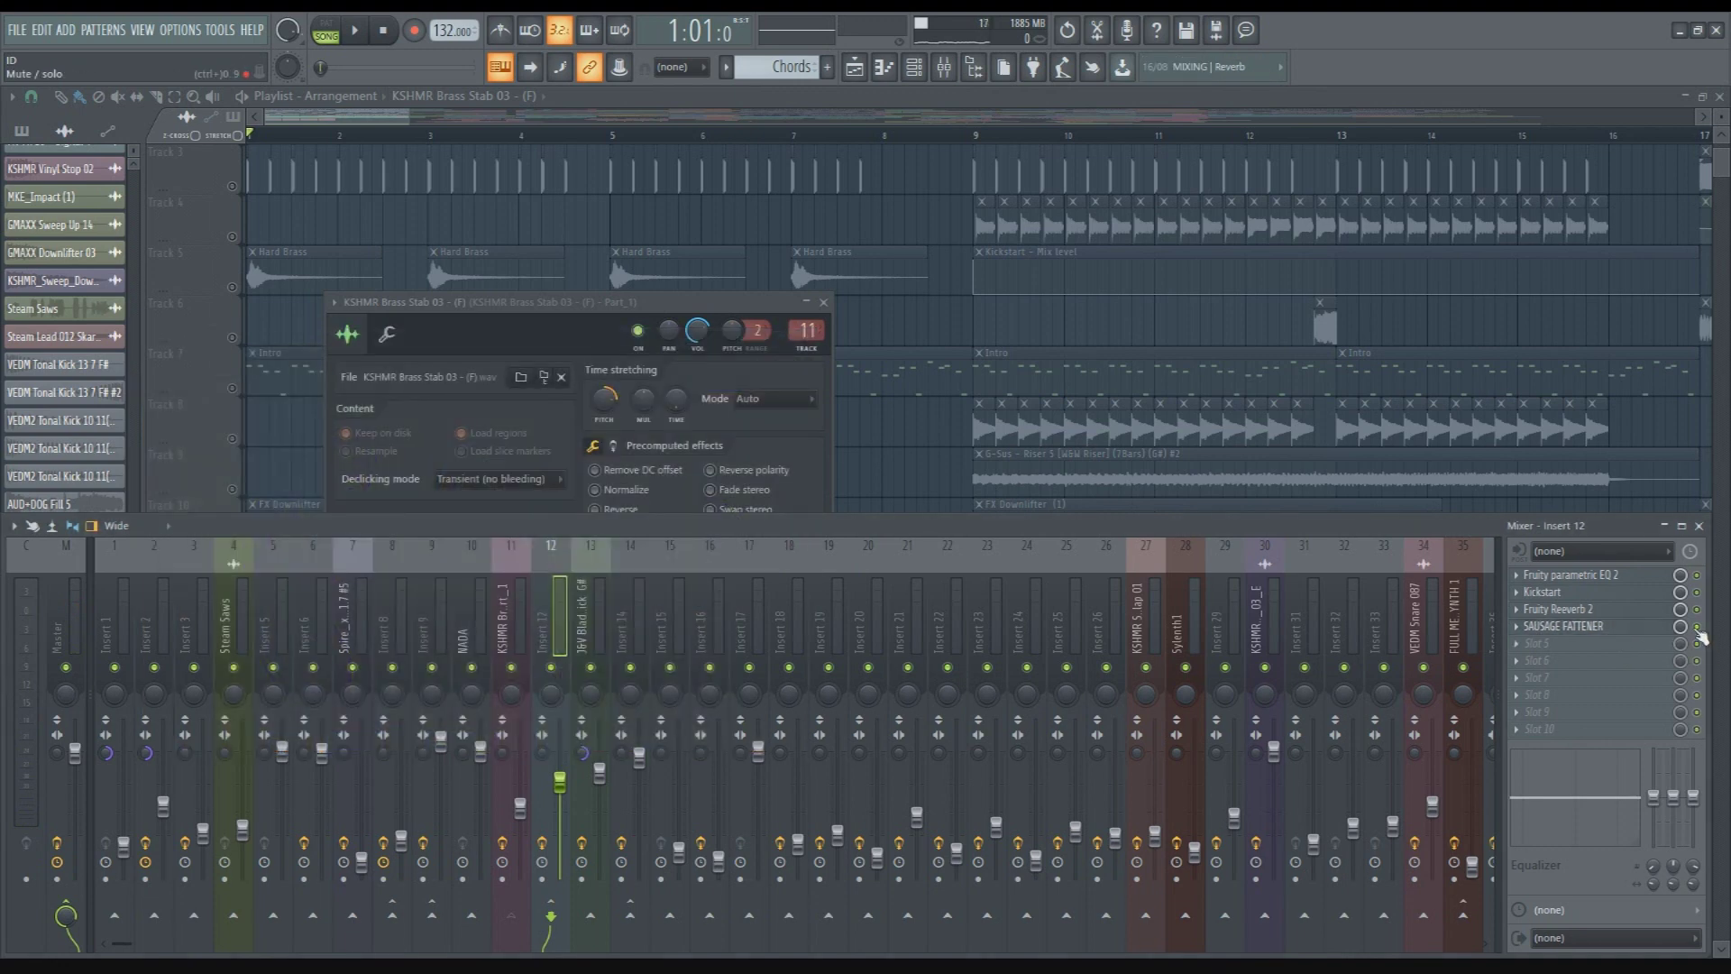
{"action": "key", "text": "space"}
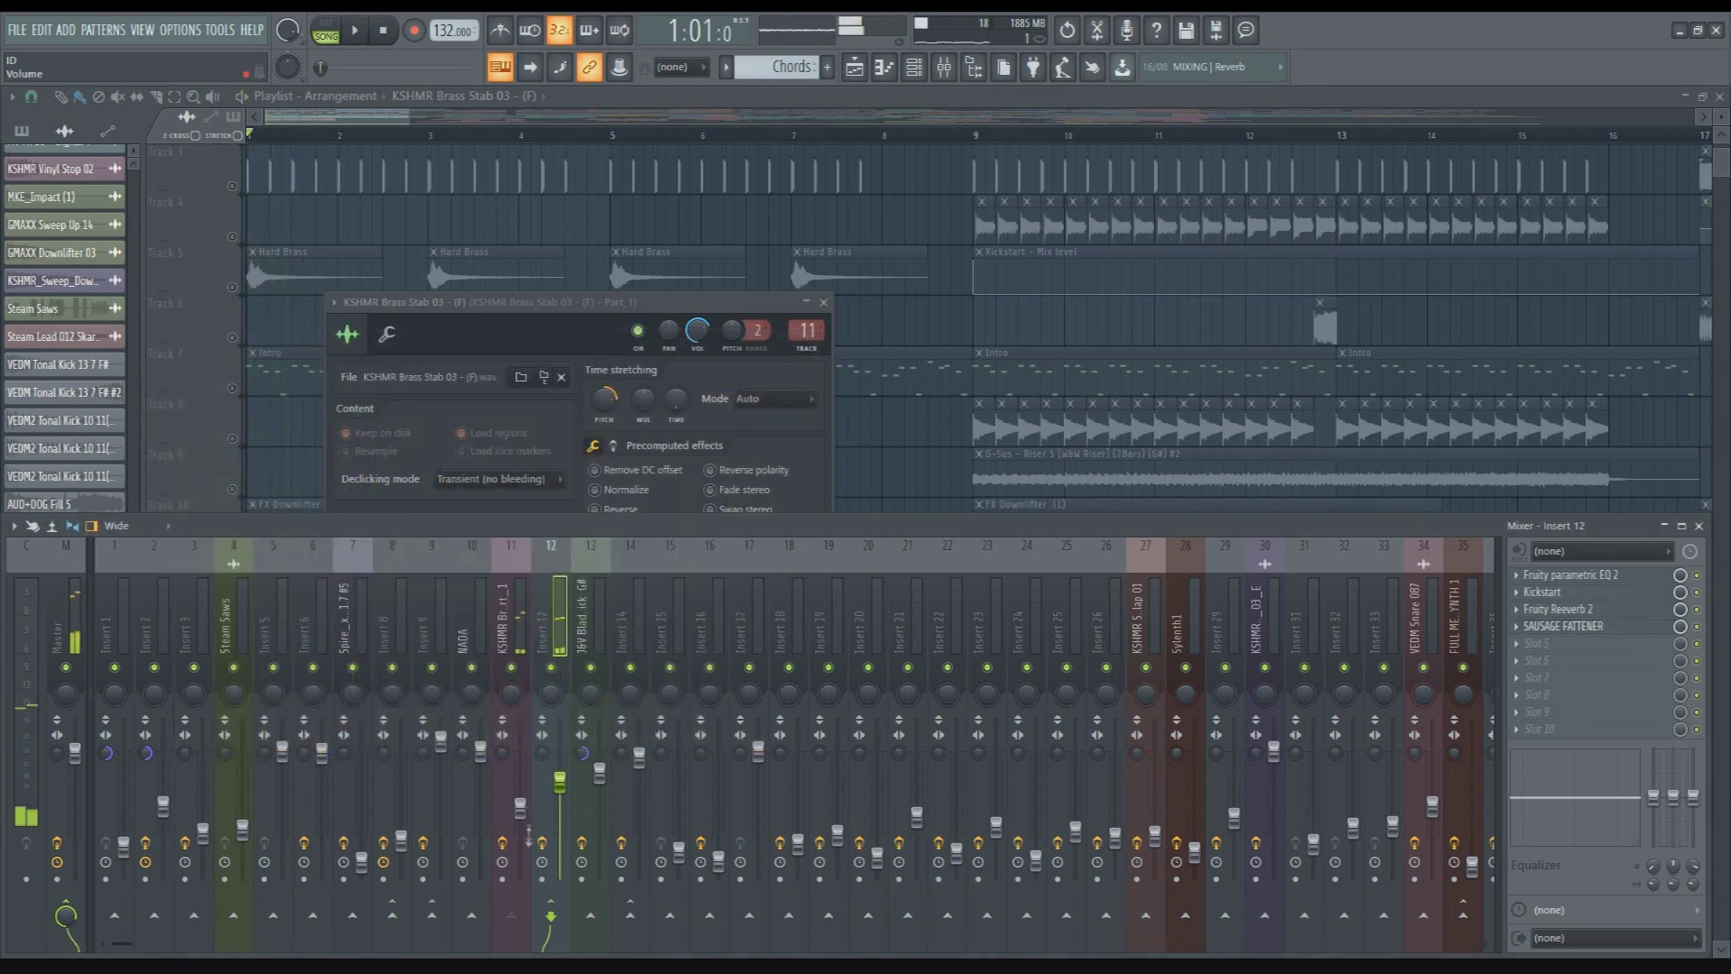
{"action": "left_click", "coordinate": [504, 845]}
{"action": "key", "text": "space"}
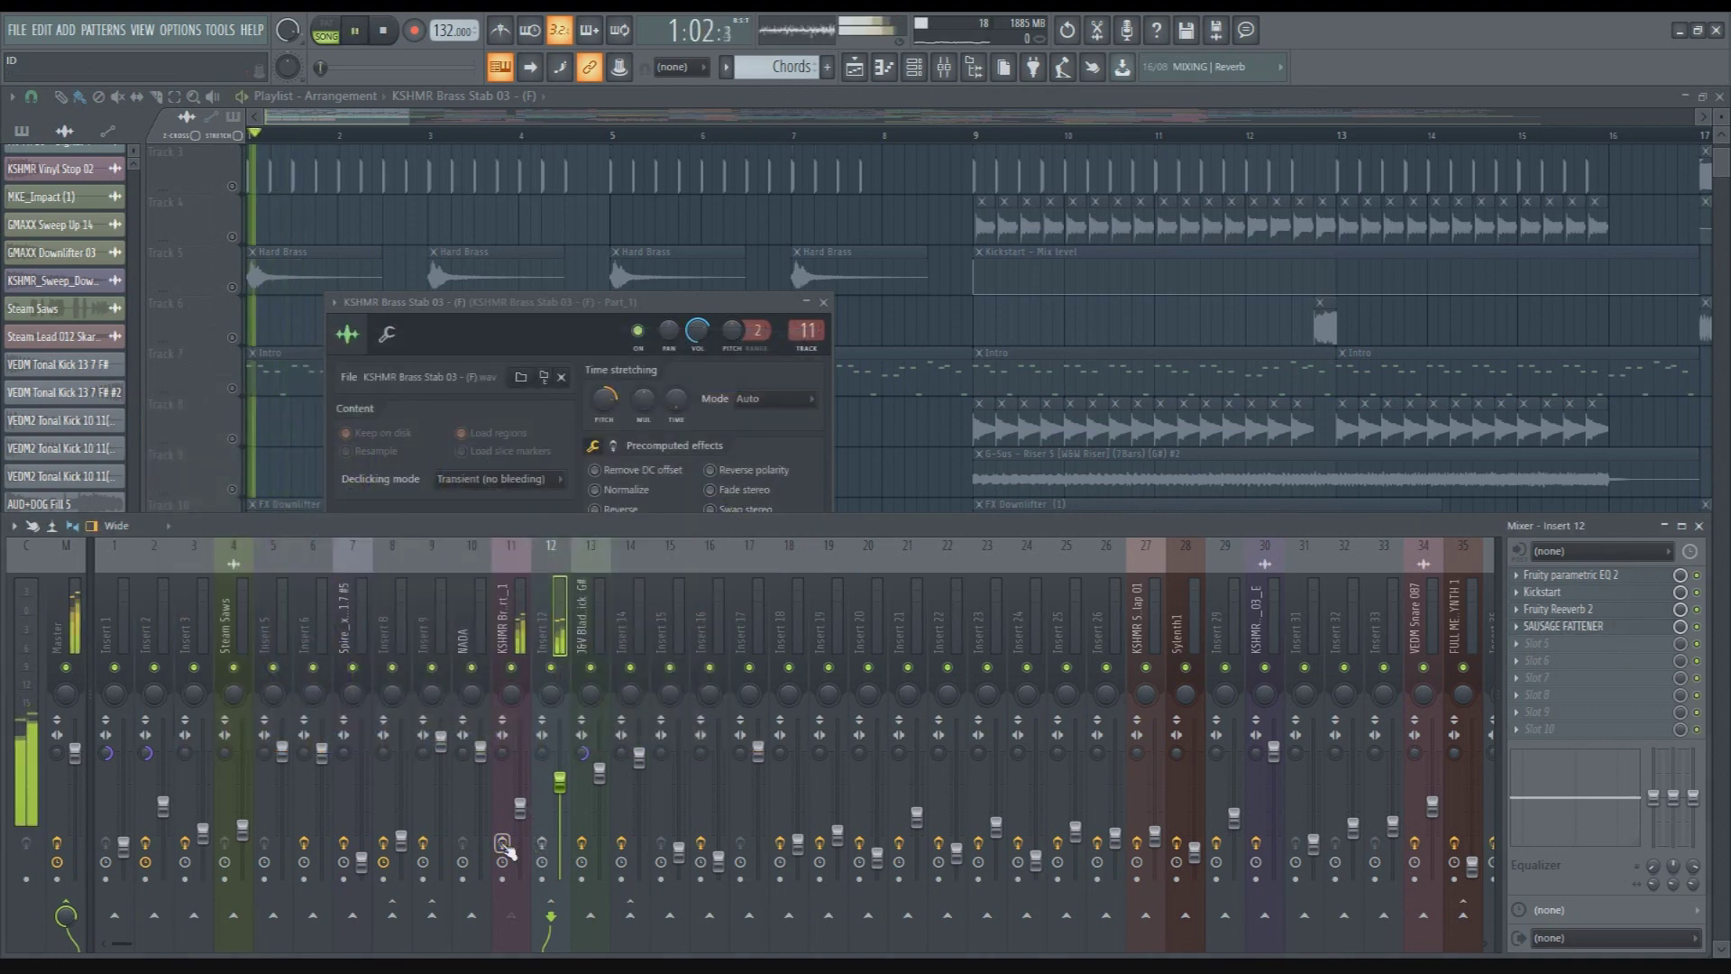
{"action": "key", "text": "space"}
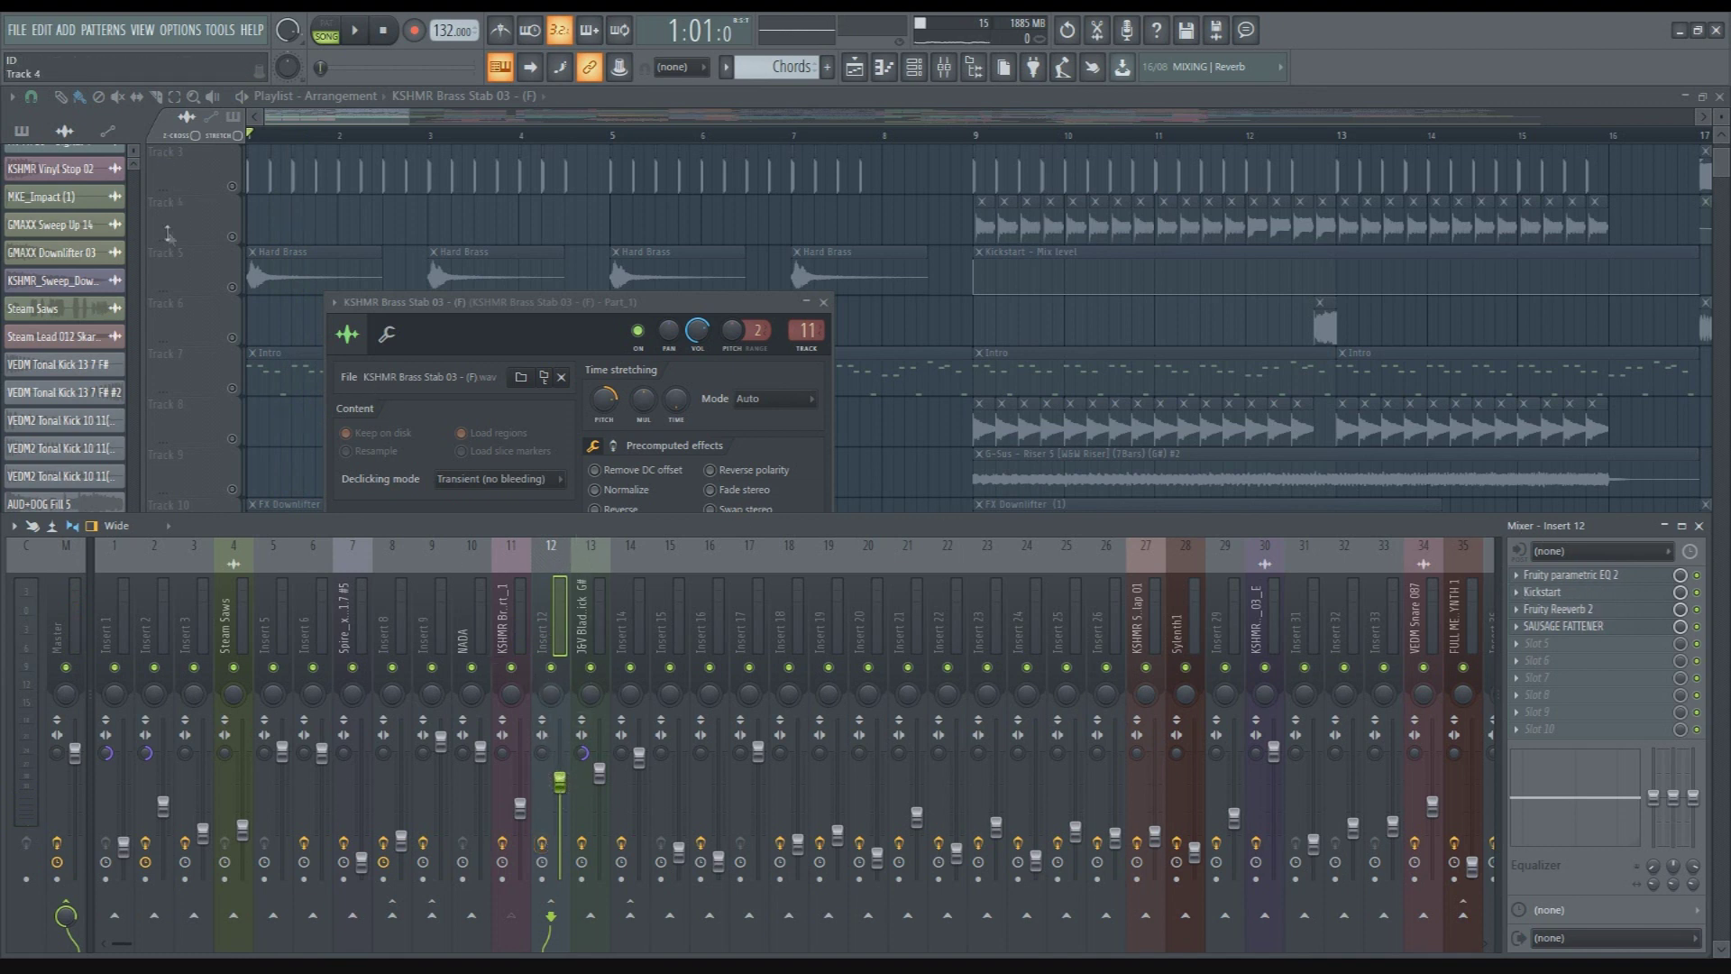
Bring the playlist back to the front and solo Track 3 with the intro kicks
{"action": "left_click", "coordinate": [534, 304]}
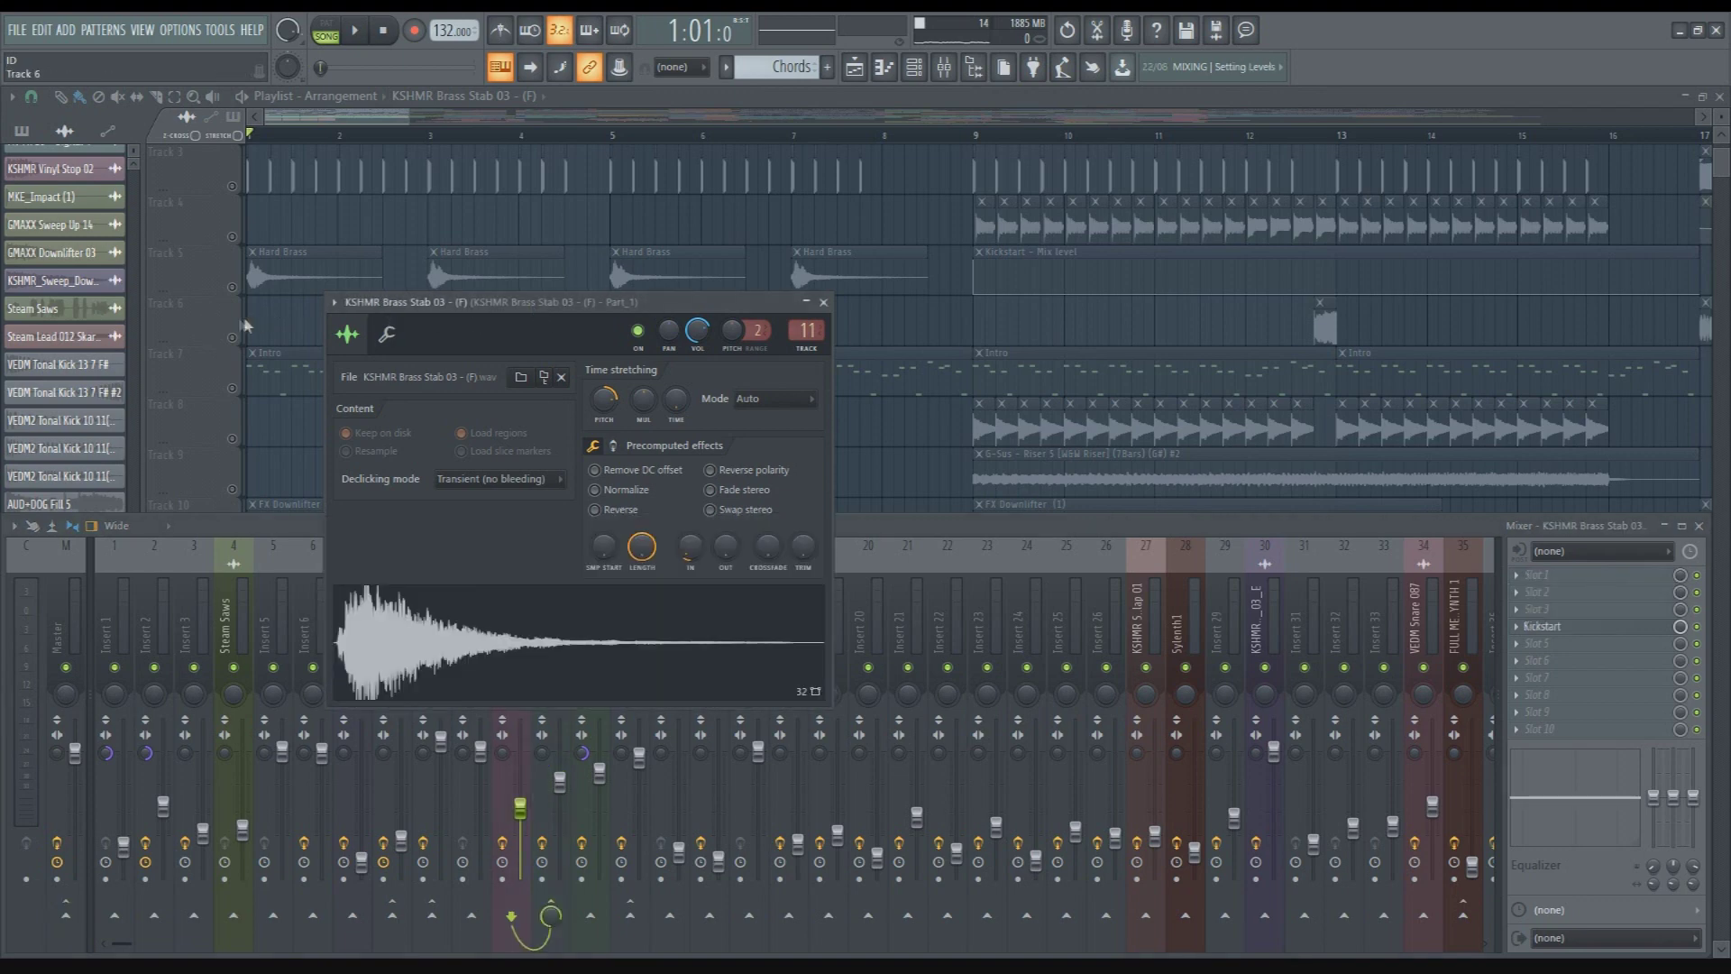
{"action": "left_click", "coordinate": [333, 97]}
{"action": "scroll", "coordinate": [231, 219], "scroll_direction": "up", "scroll_amount": 2}
{"action": "right_click", "coordinate": [232, 287]}
{"action": "scroll", "coordinate": [231, 283], "scroll_direction": "up", "scroll_amount": 2}
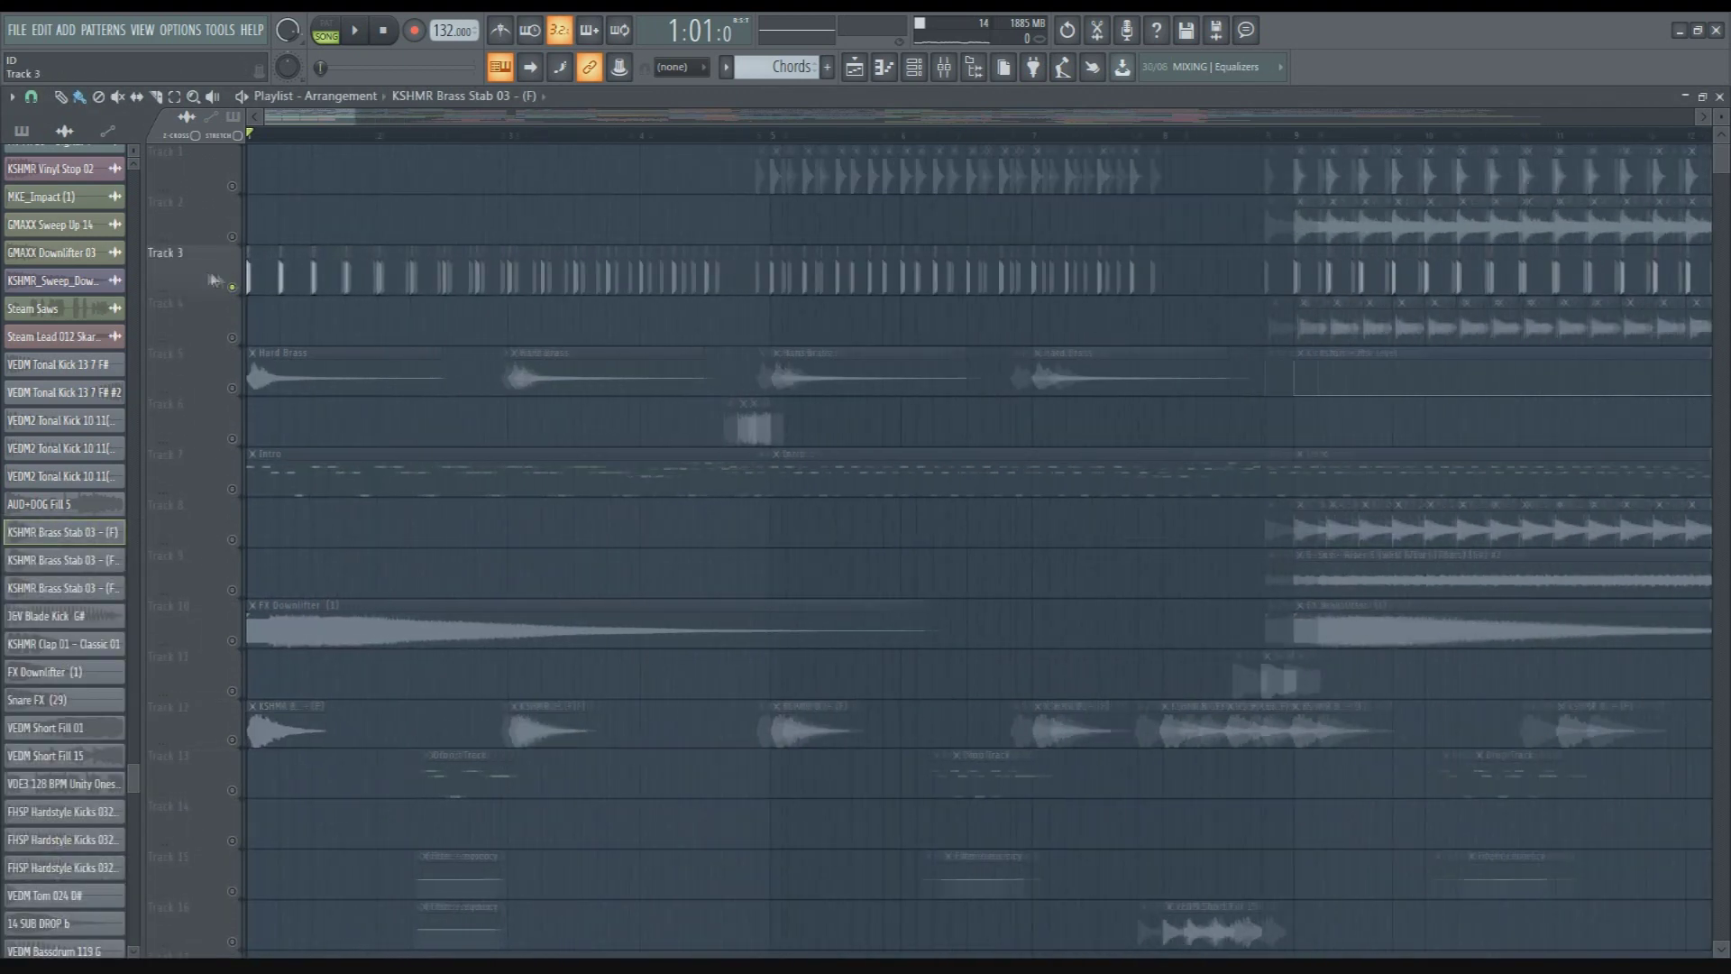
Compare the VEDM Tonal Kick 13 7 F# waveform with and without its fade-out, and close the channel settings
{"action": "double_click", "coordinate": [248, 272]}
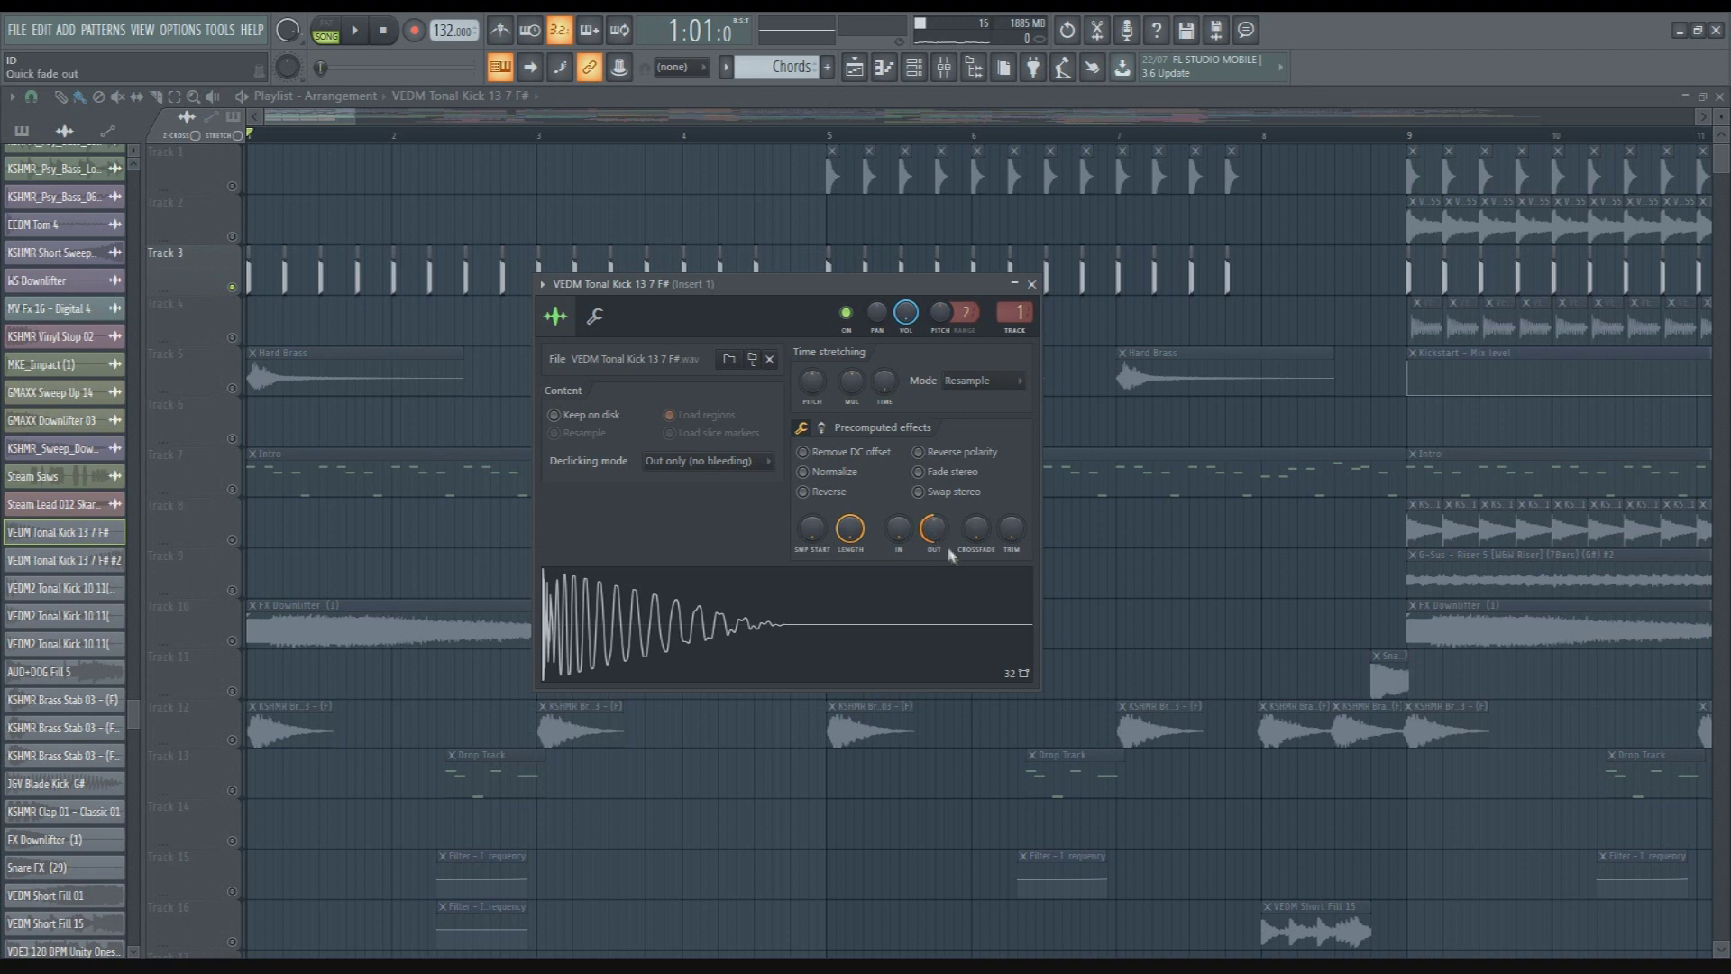
{"action": "scroll", "coordinate": [905, 596], "scroll_direction": "up", "scroll_amount": 1}
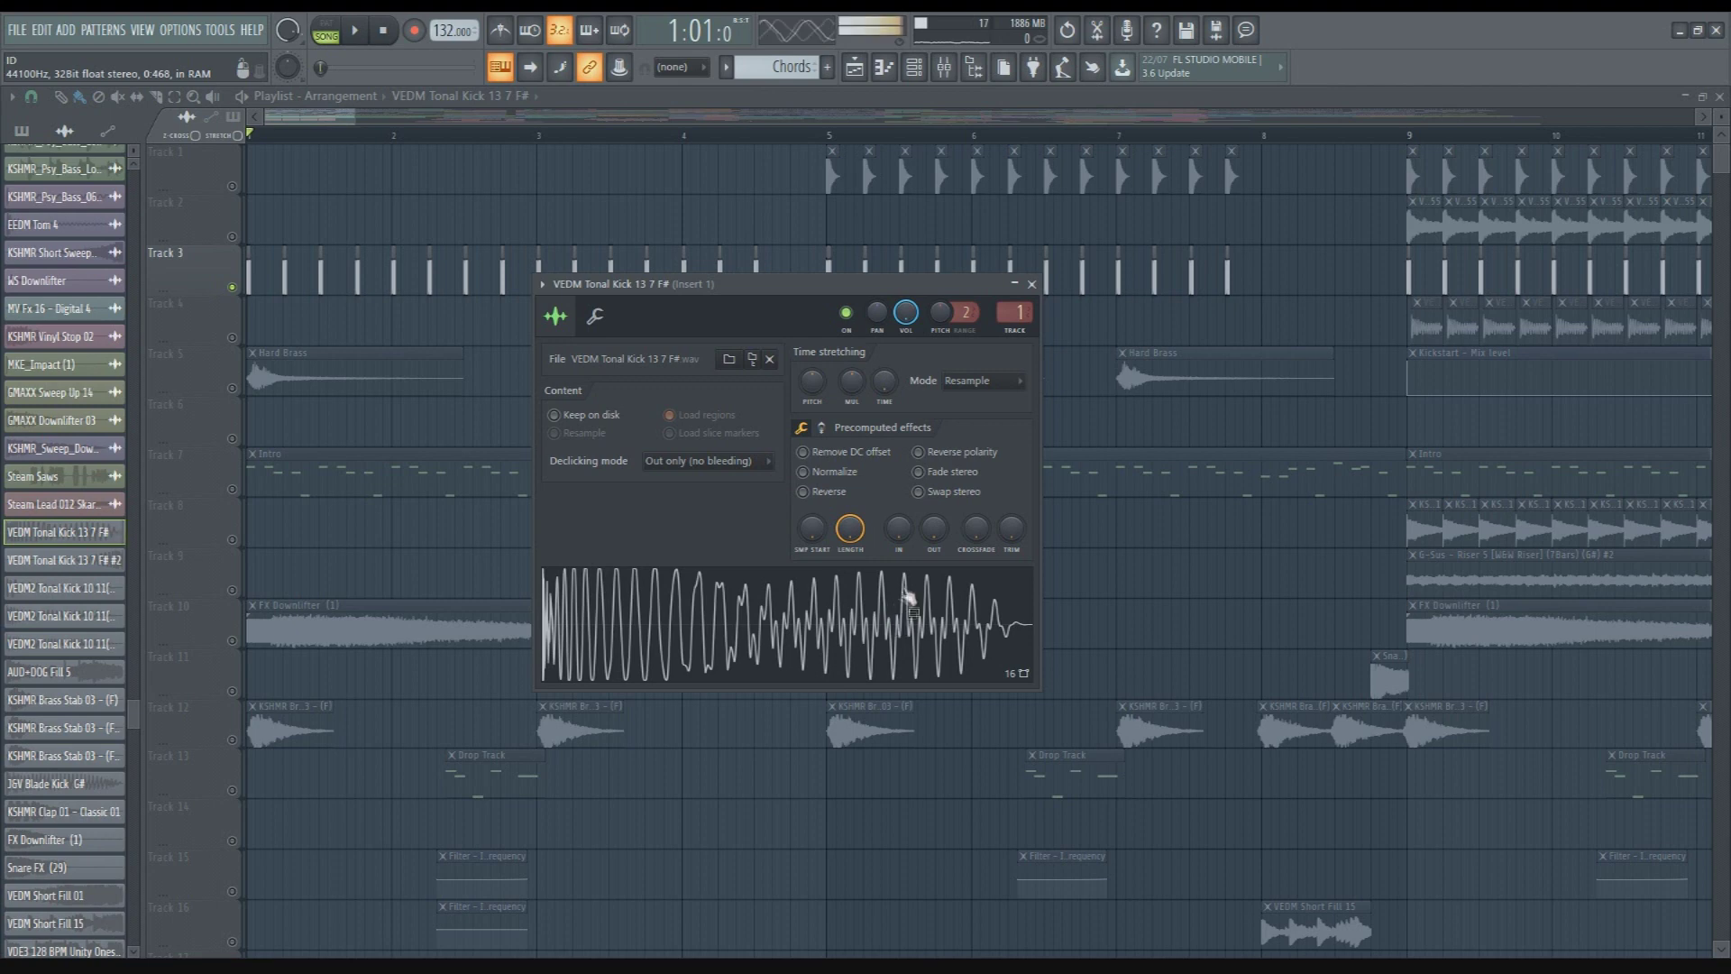
{"action": "scroll", "coordinate": [956, 560], "scroll_direction": "up", "scroll_amount": 3}
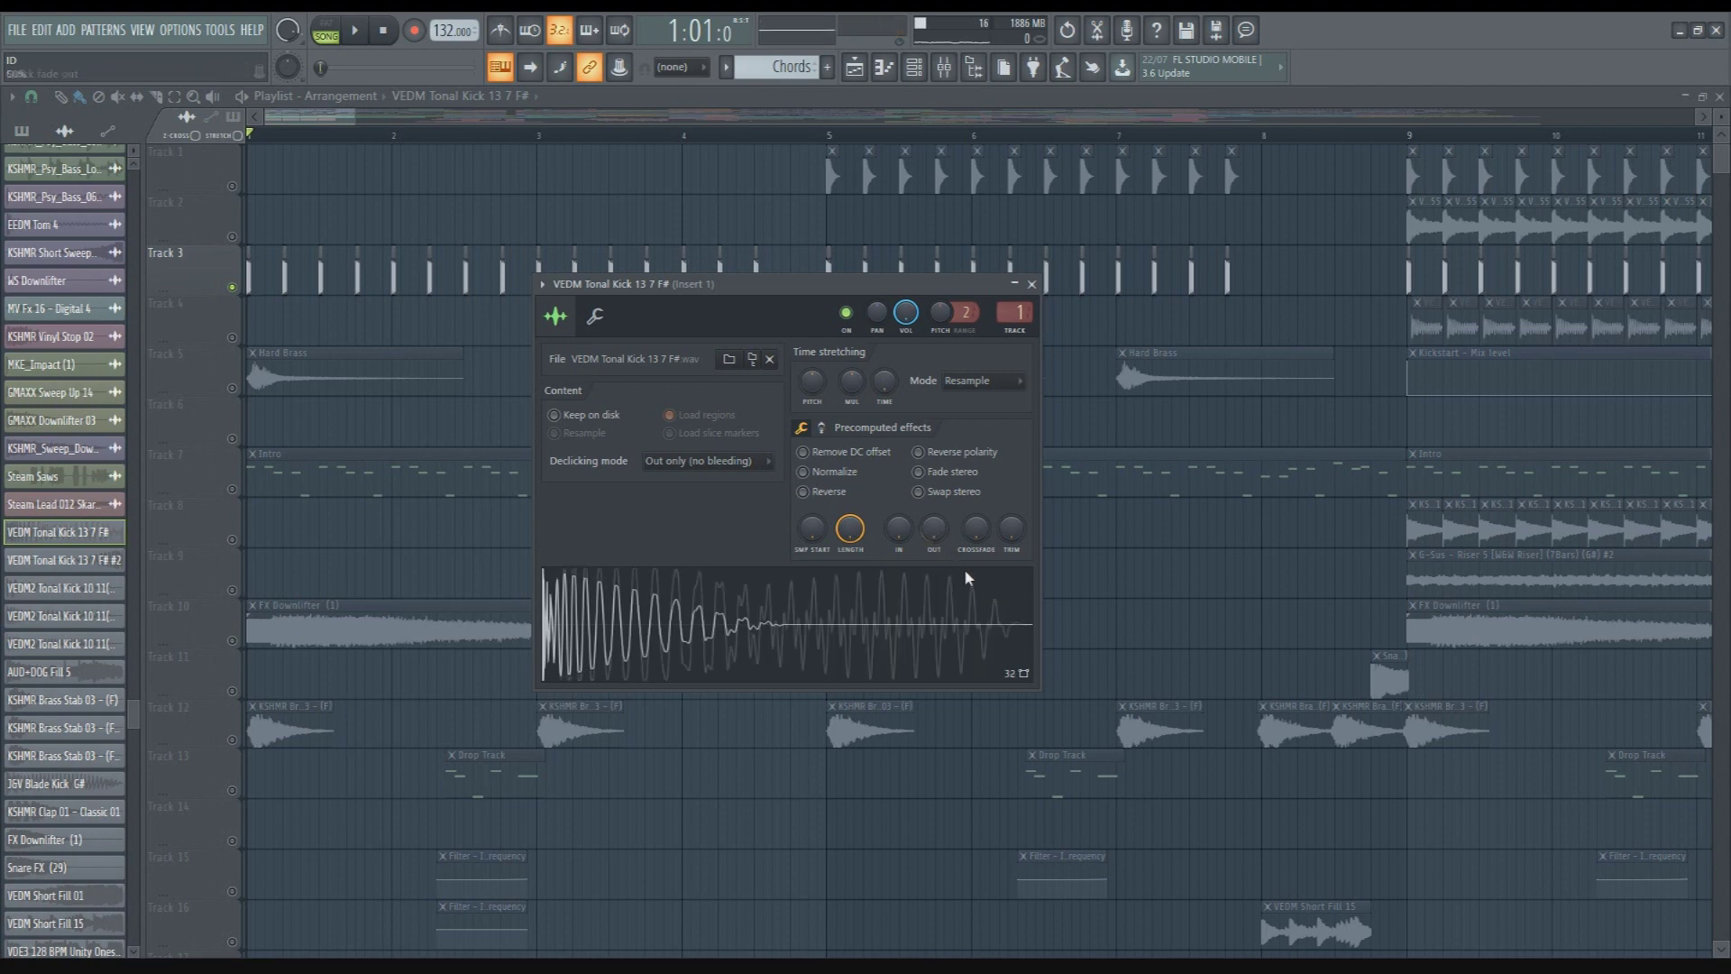
{"action": "left_click", "coordinate": [1032, 284]}
Look through the intro tracks around the Track 3 kicks, turn all tracks back on and place the playhead at bar 5
{"action": "key", "text": "space"}
{"action": "scroll", "coordinate": [367, 417], "scroll_direction": "down", "scroll_amount": 5}
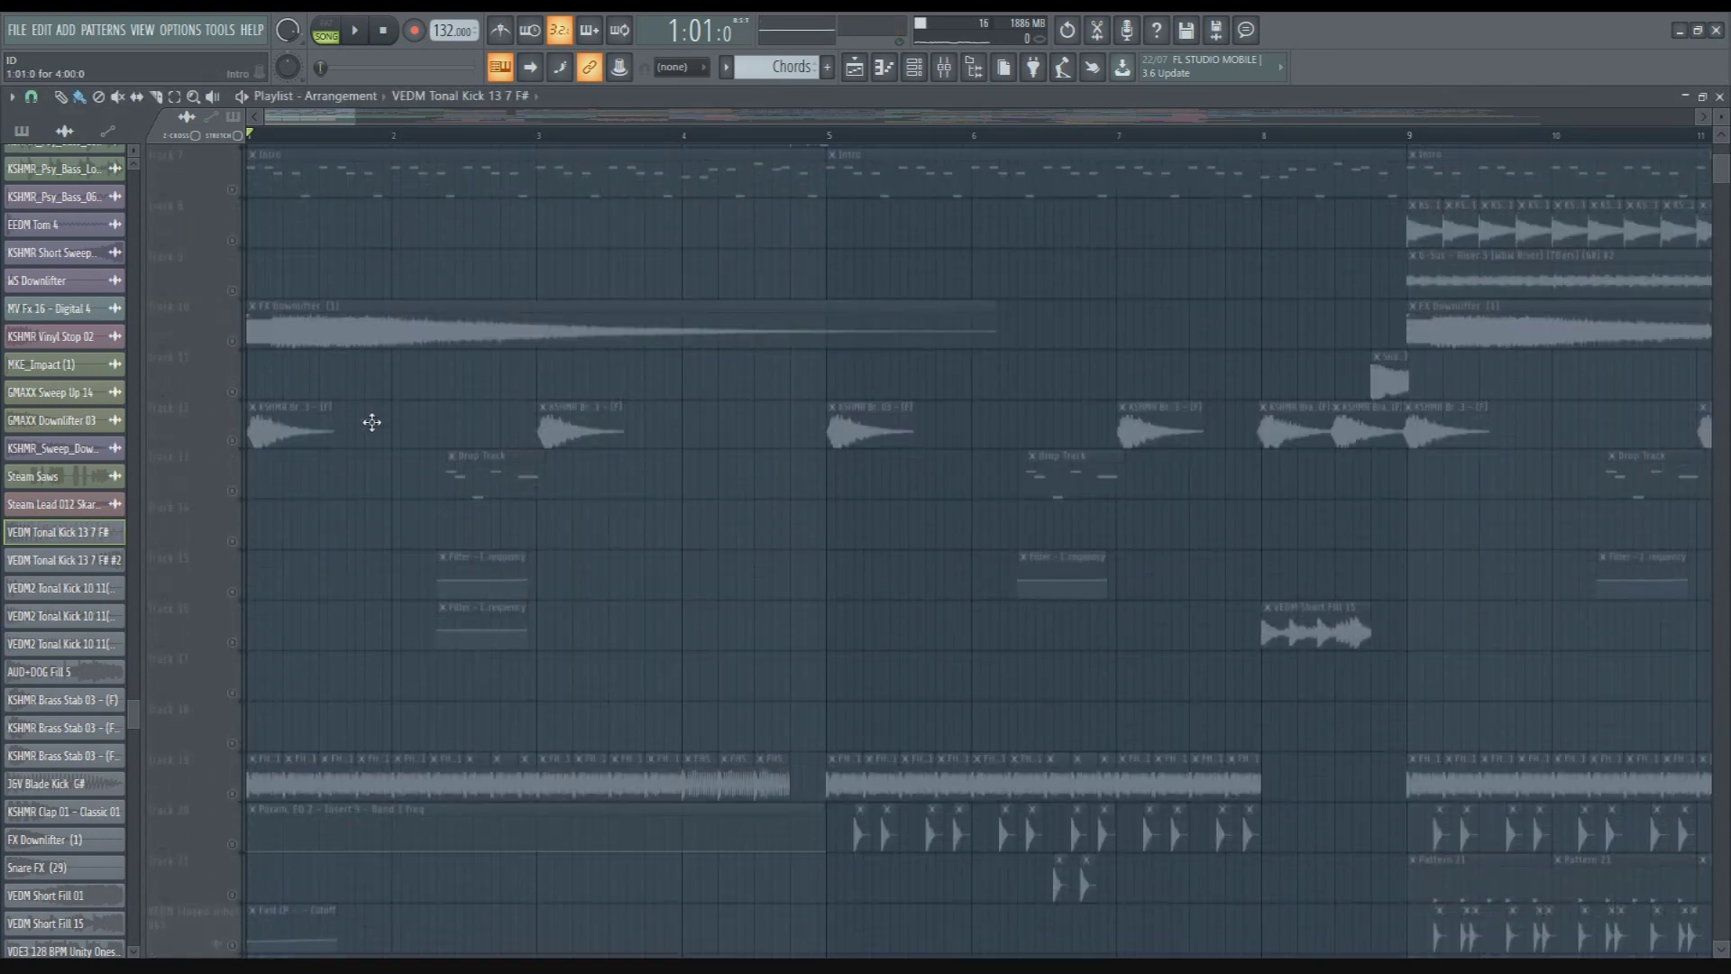
{"action": "scroll", "coordinate": [309, 432], "scroll_direction": "up", "scroll_amount": 3}
{"action": "scroll", "coordinate": [323, 428], "scroll_direction": "up", "scroll_amount": 2}
{"action": "key", "text": "space"}
{"action": "scroll", "coordinate": [322, 428], "scroll_direction": "down", "scroll_amount": 6}
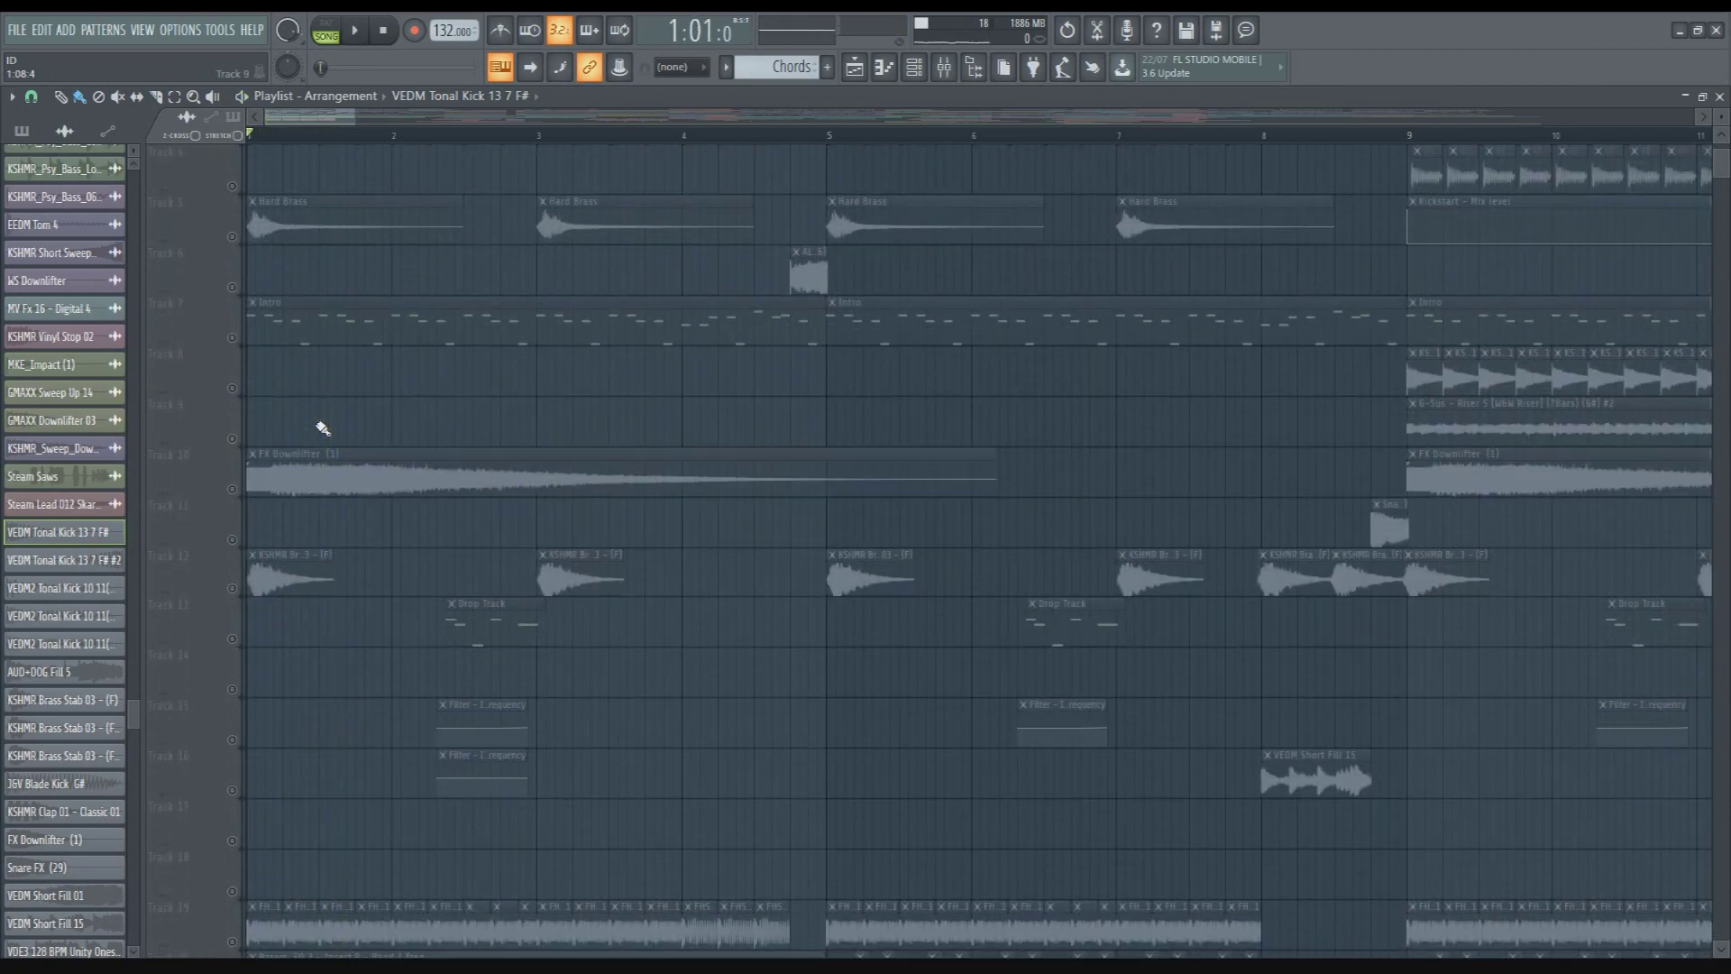
{"action": "scroll", "coordinate": [323, 428], "scroll_direction": "up", "scroll_amount": 6}
{"action": "scroll", "coordinate": [320, 427], "scroll_direction": "down", "scroll_amount": 6}
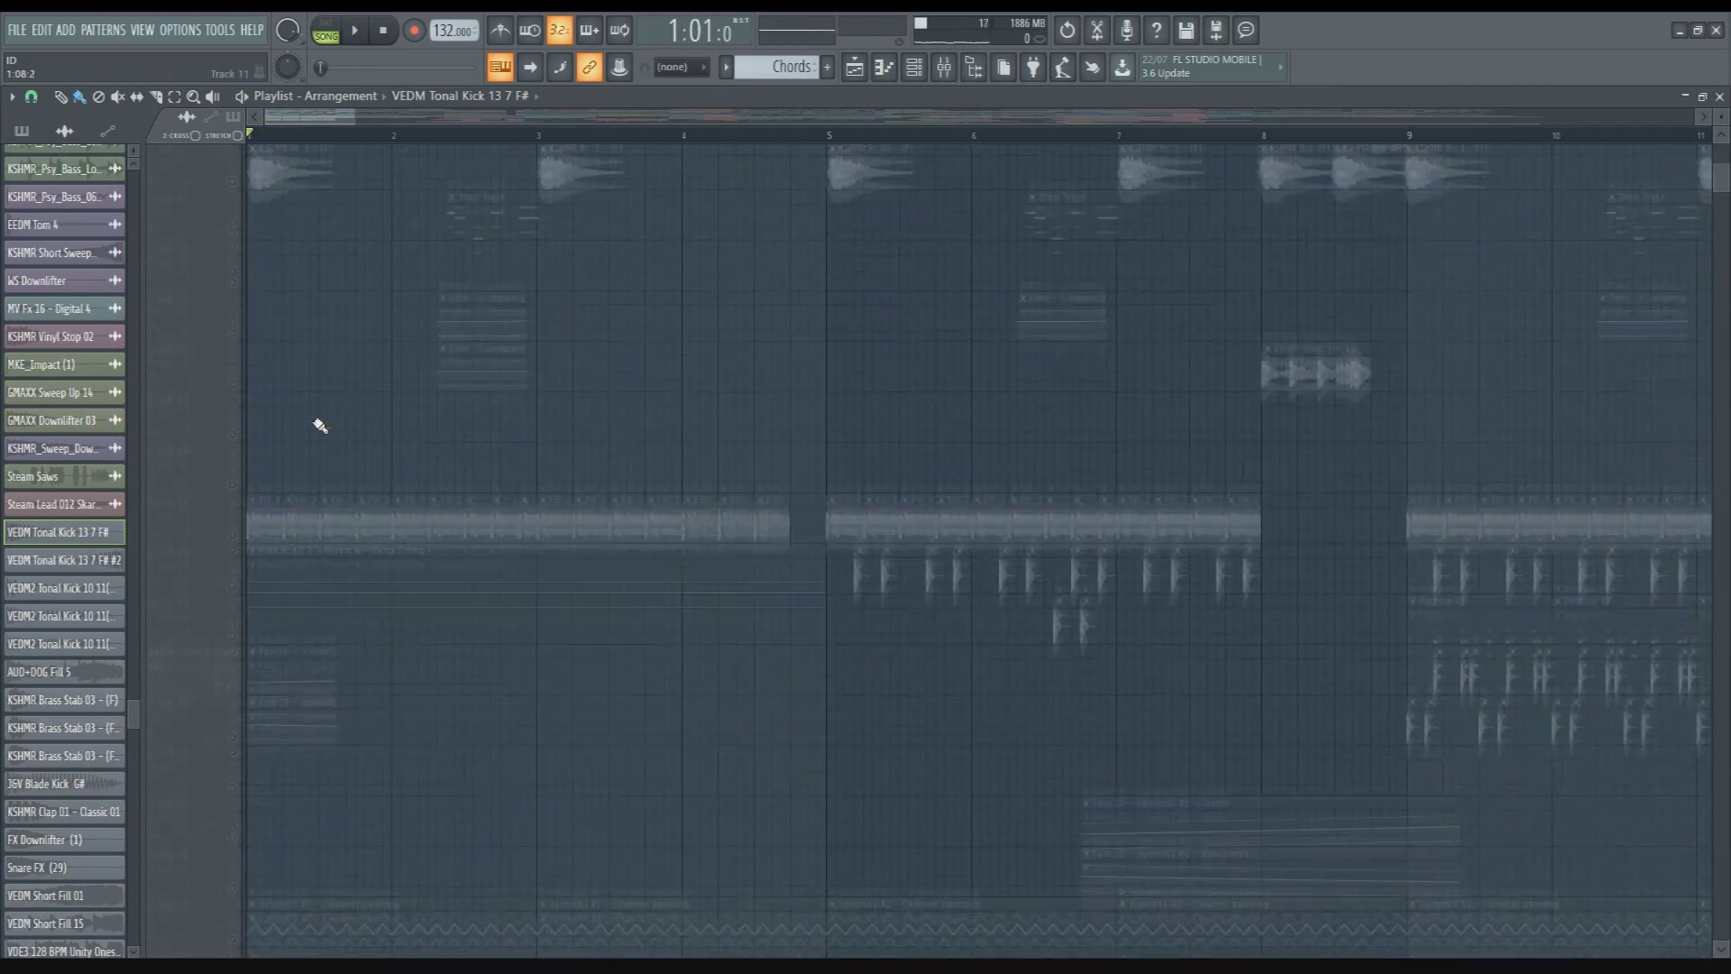
{"action": "scroll", "coordinate": [241, 487], "scroll_direction": "up", "scroll_amount": 2}
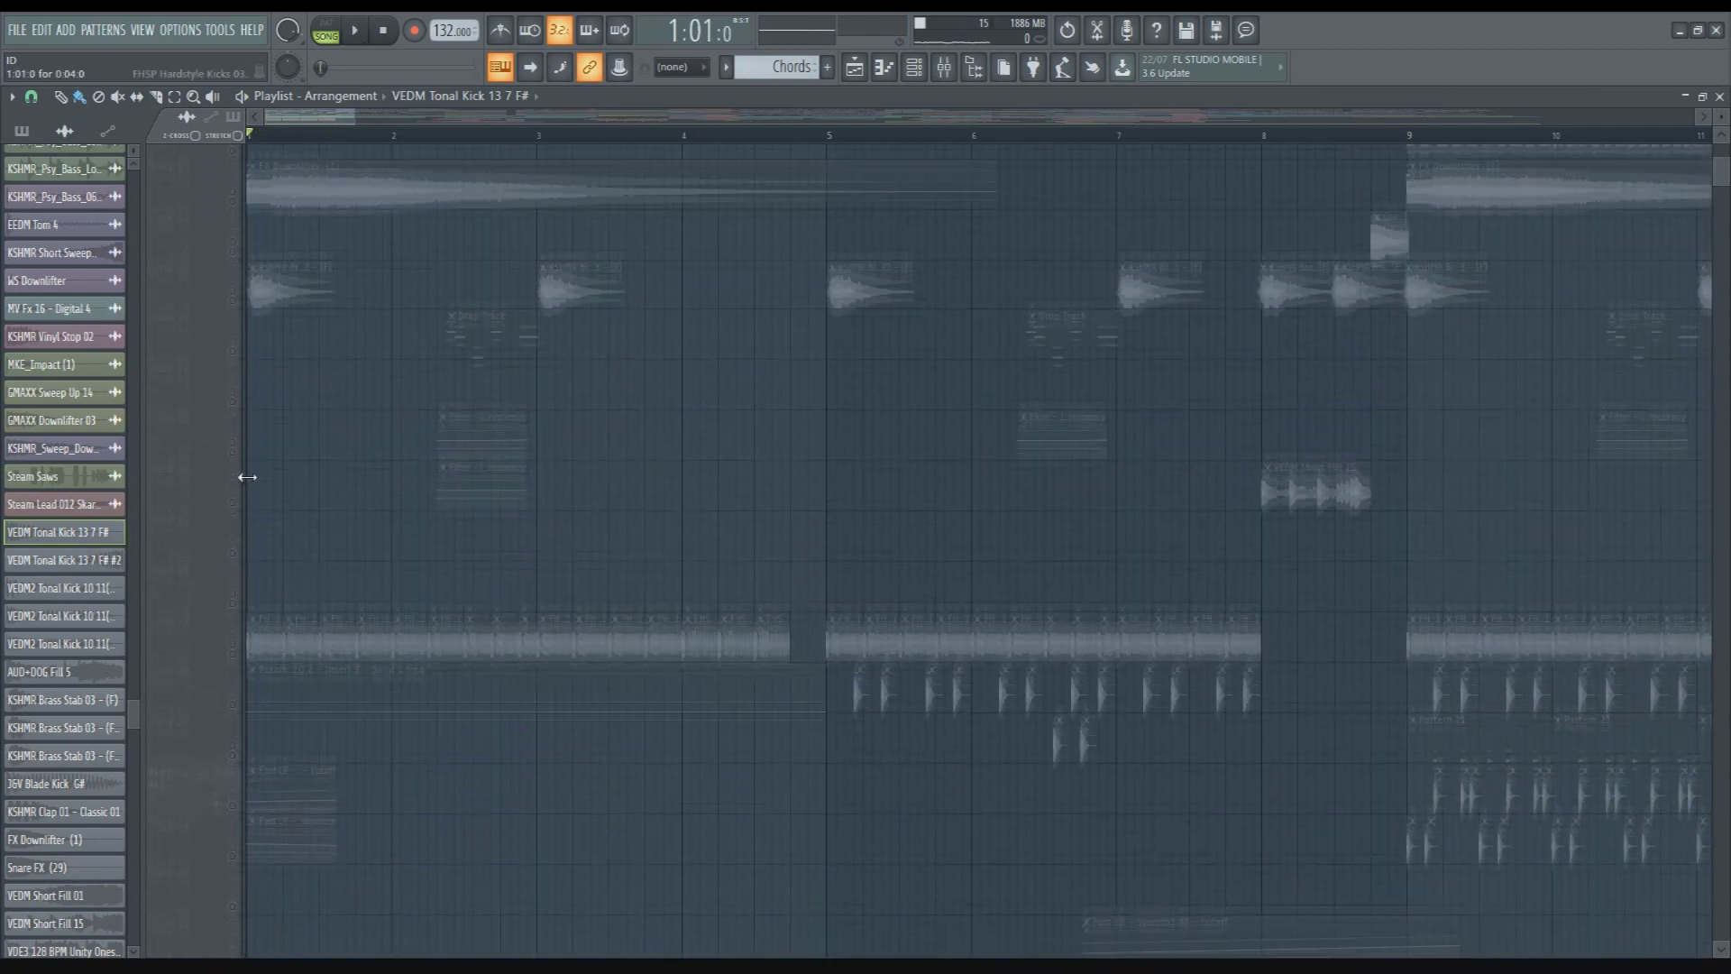
{"action": "scroll", "coordinate": [253, 478], "scroll_direction": "down", "scroll_amount": 4}
{"action": "scroll", "coordinate": [556, 458], "scroll_direction": "up", "scroll_amount": 4}
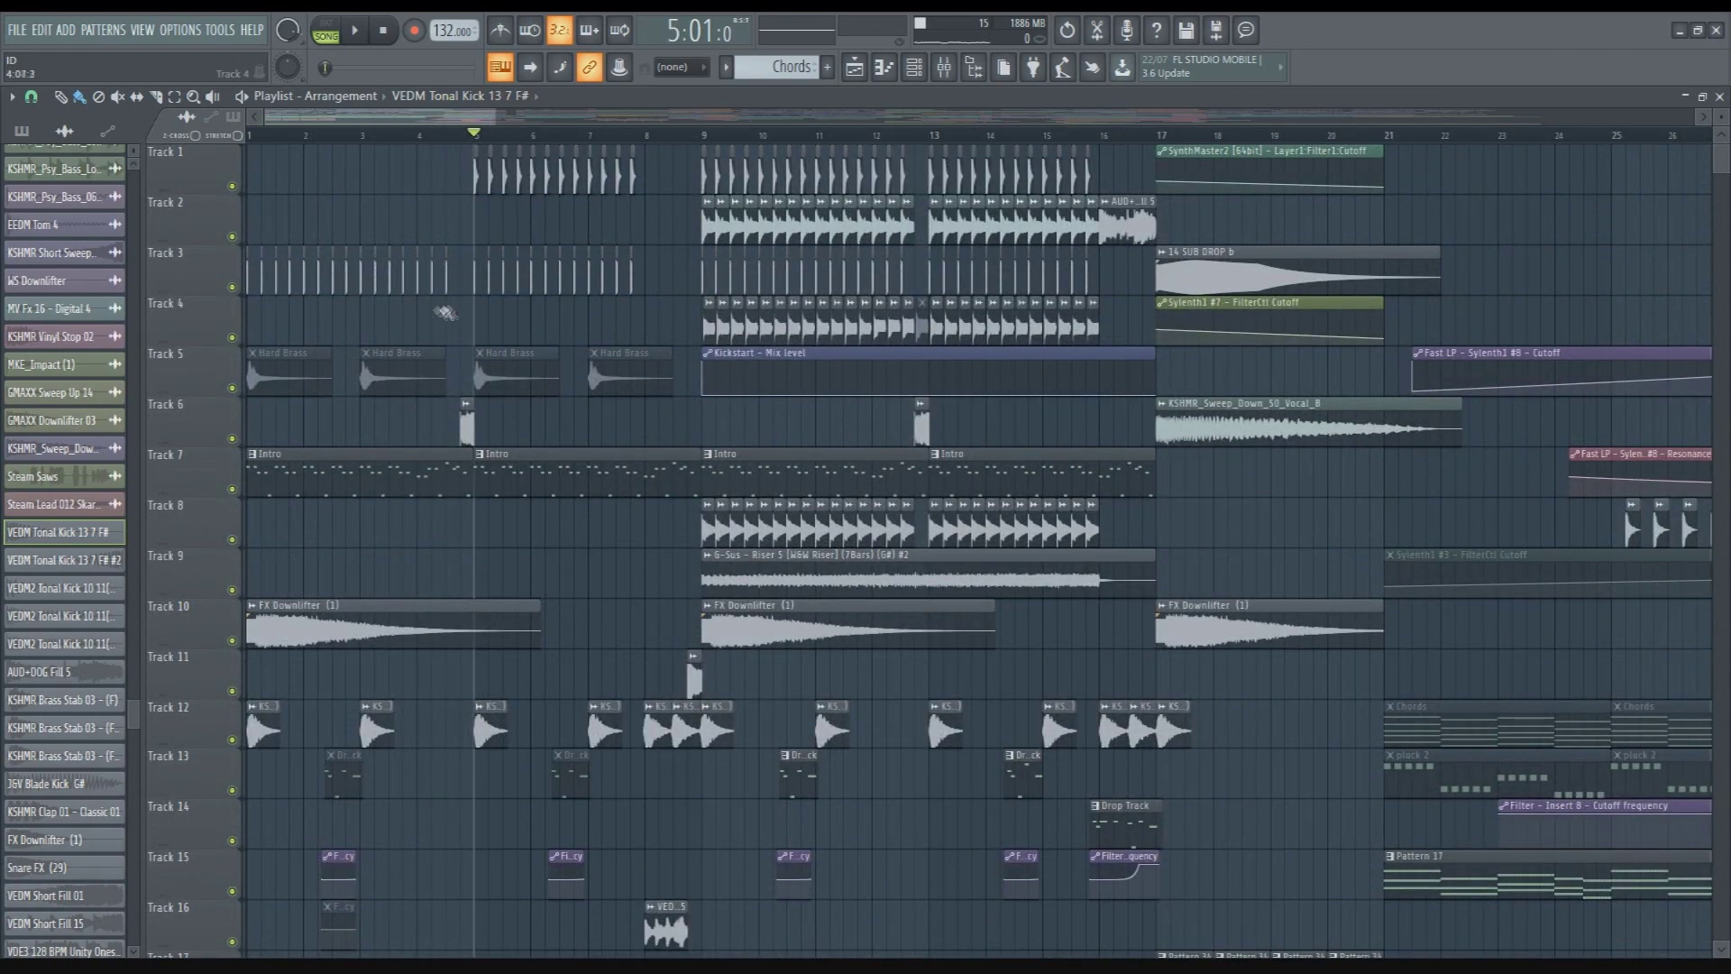
Solo Track 20 and listen to its percussion clips from bar 5
{"action": "scroll", "coordinate": [483, 306], "scroll_direction": "down", "scroll_amount": 7}
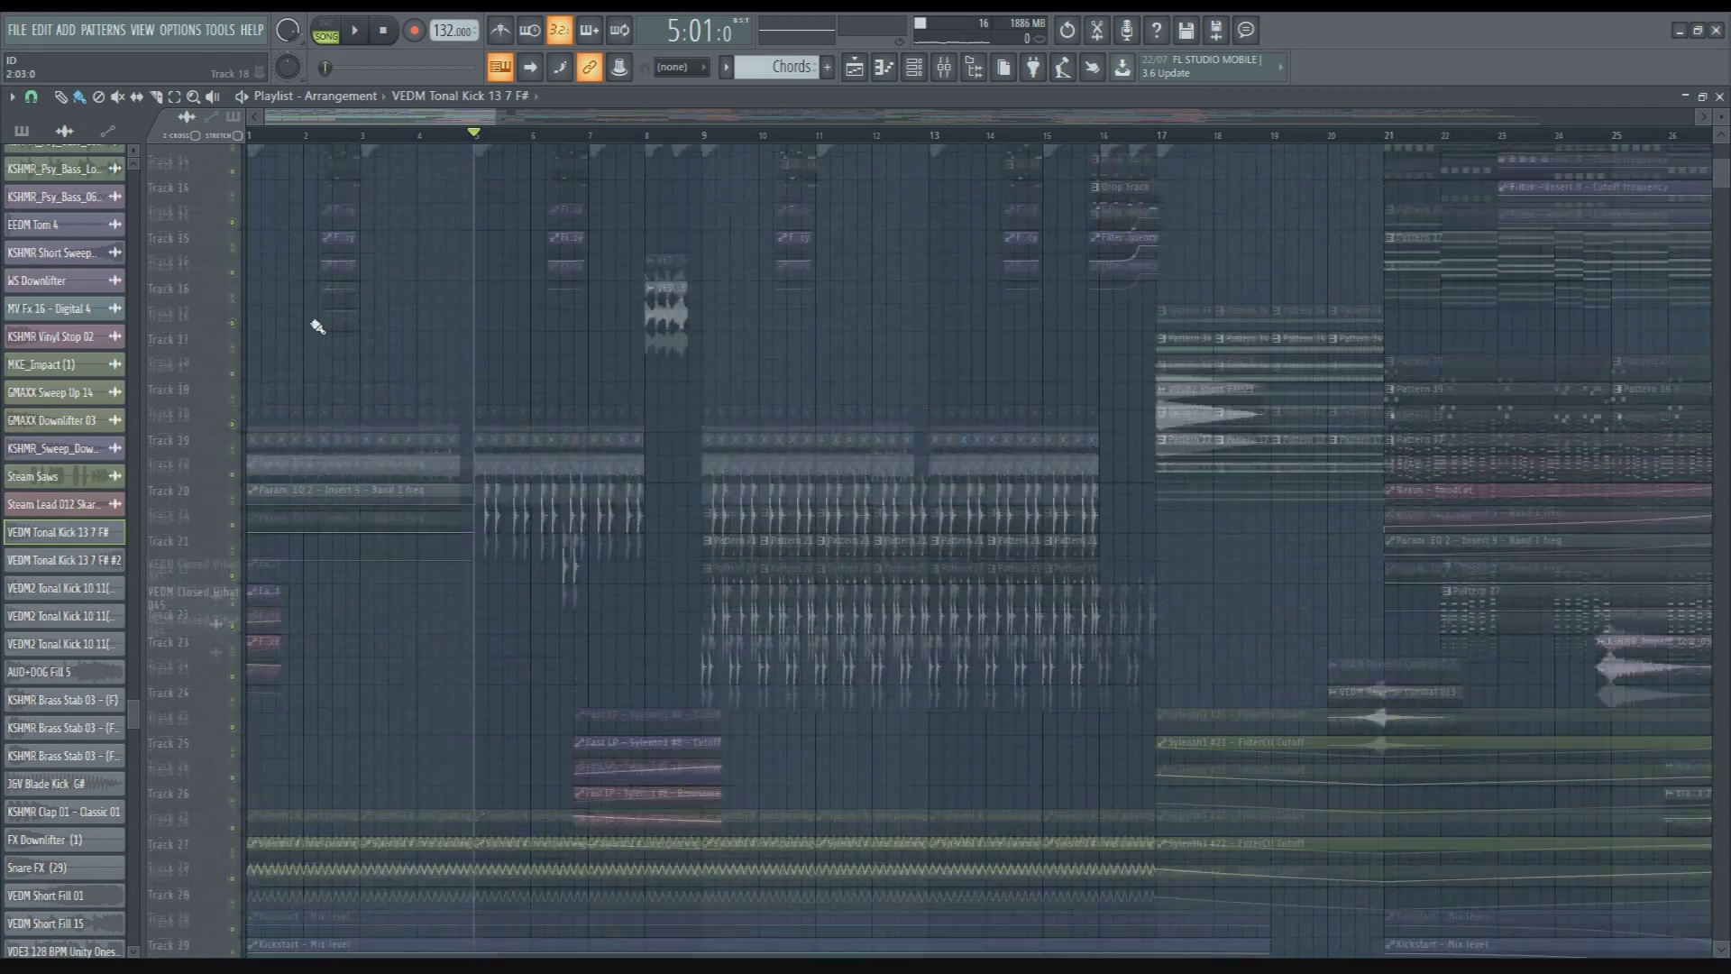
{"action": "scroll", "coordinate": [334, 335], "scroll_direction": "up", "scroll_amount": 2}
{"action": "scroll", "coordinate": [353, 363], "scroll_direction": "down", "scroll_amount": 2}
{"action": "scroll", "coordinate": [348, 374], "scroll_direction": "up", "scroll_amount": 2}
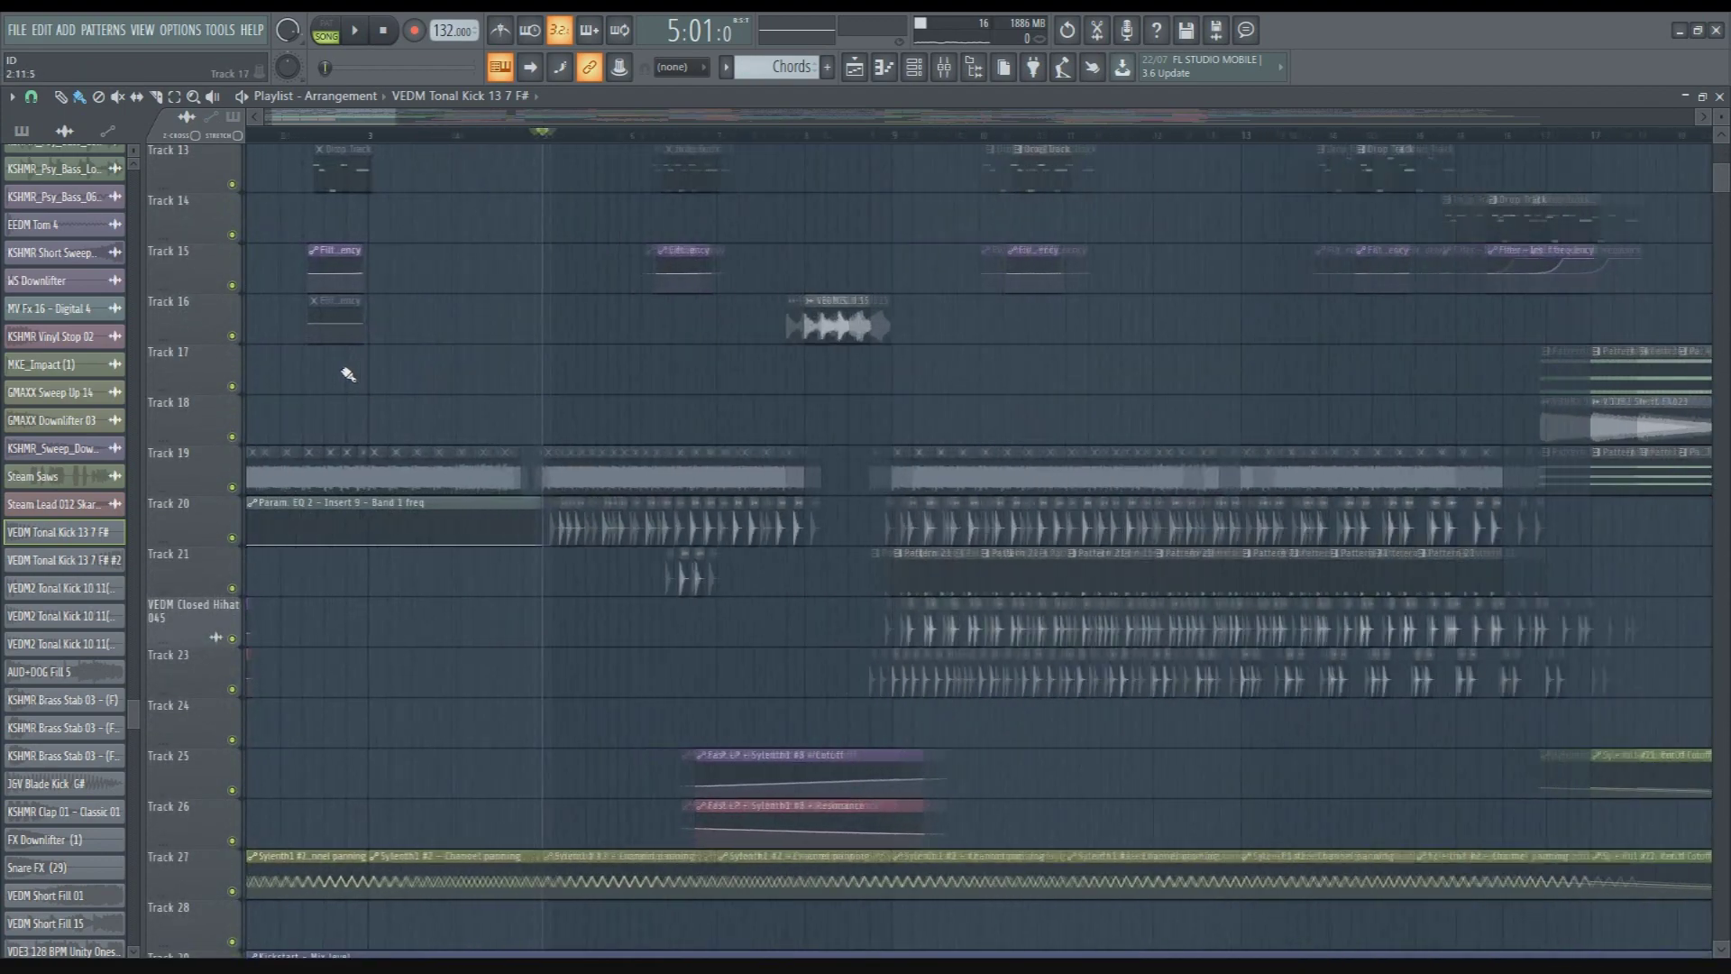
{"action": "right_click", "coordinate": [232, 538]}
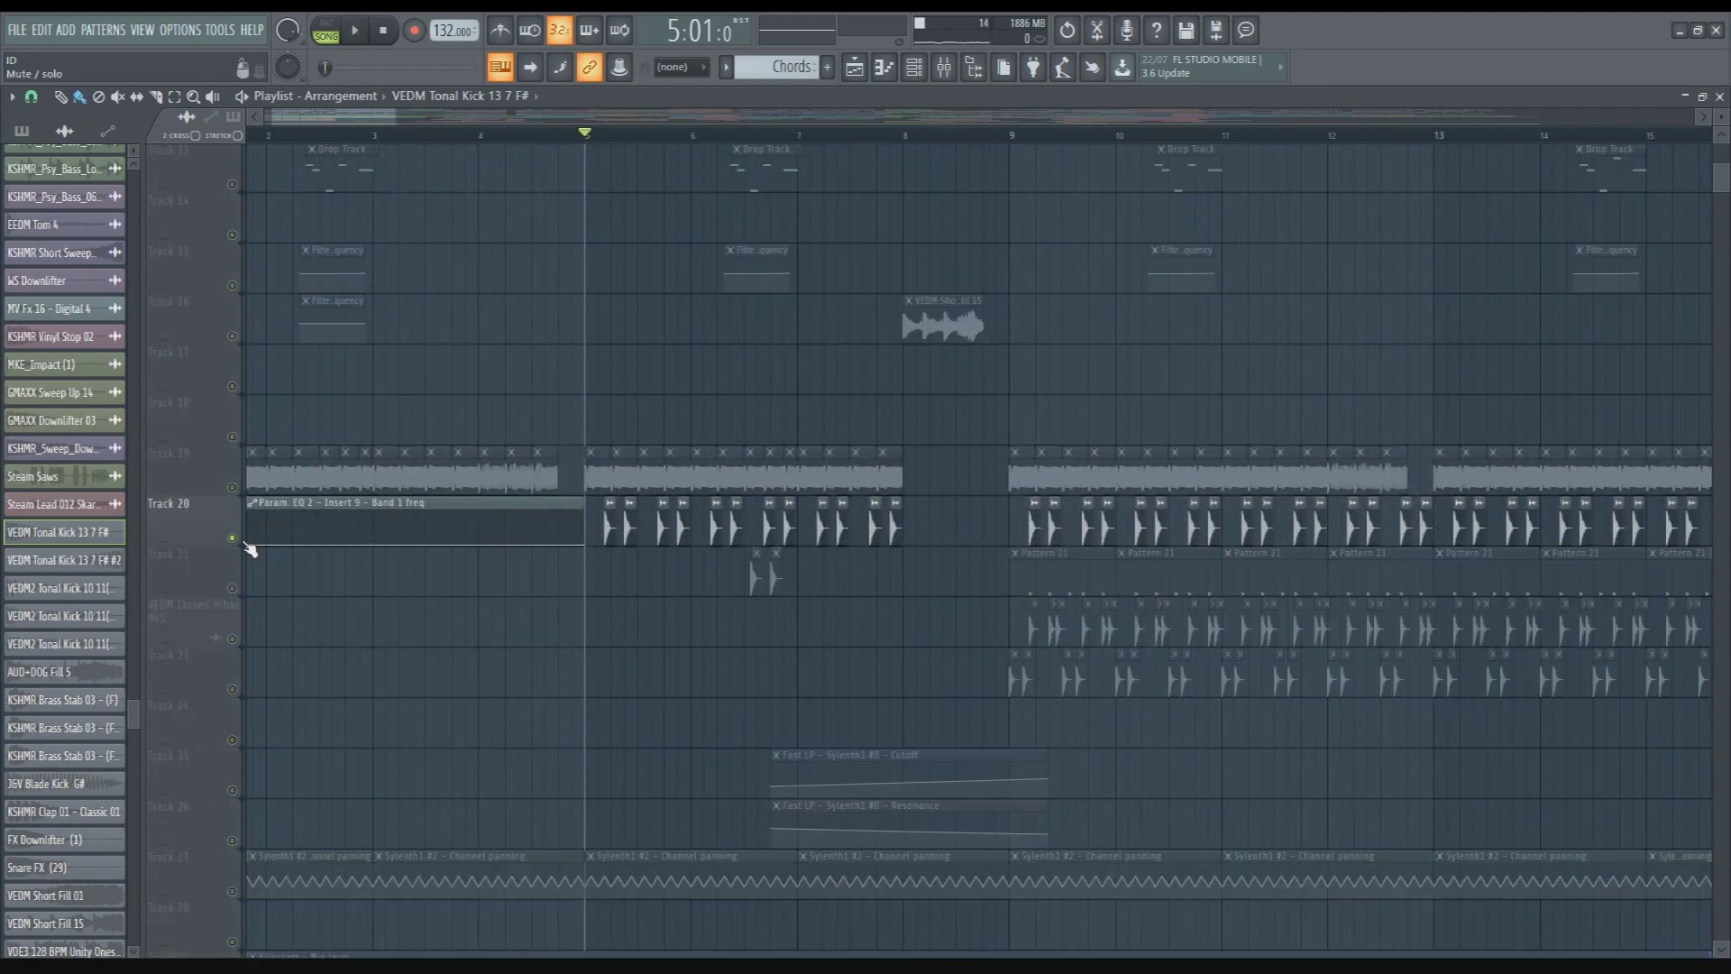
{"action": "key", "text": "space"}
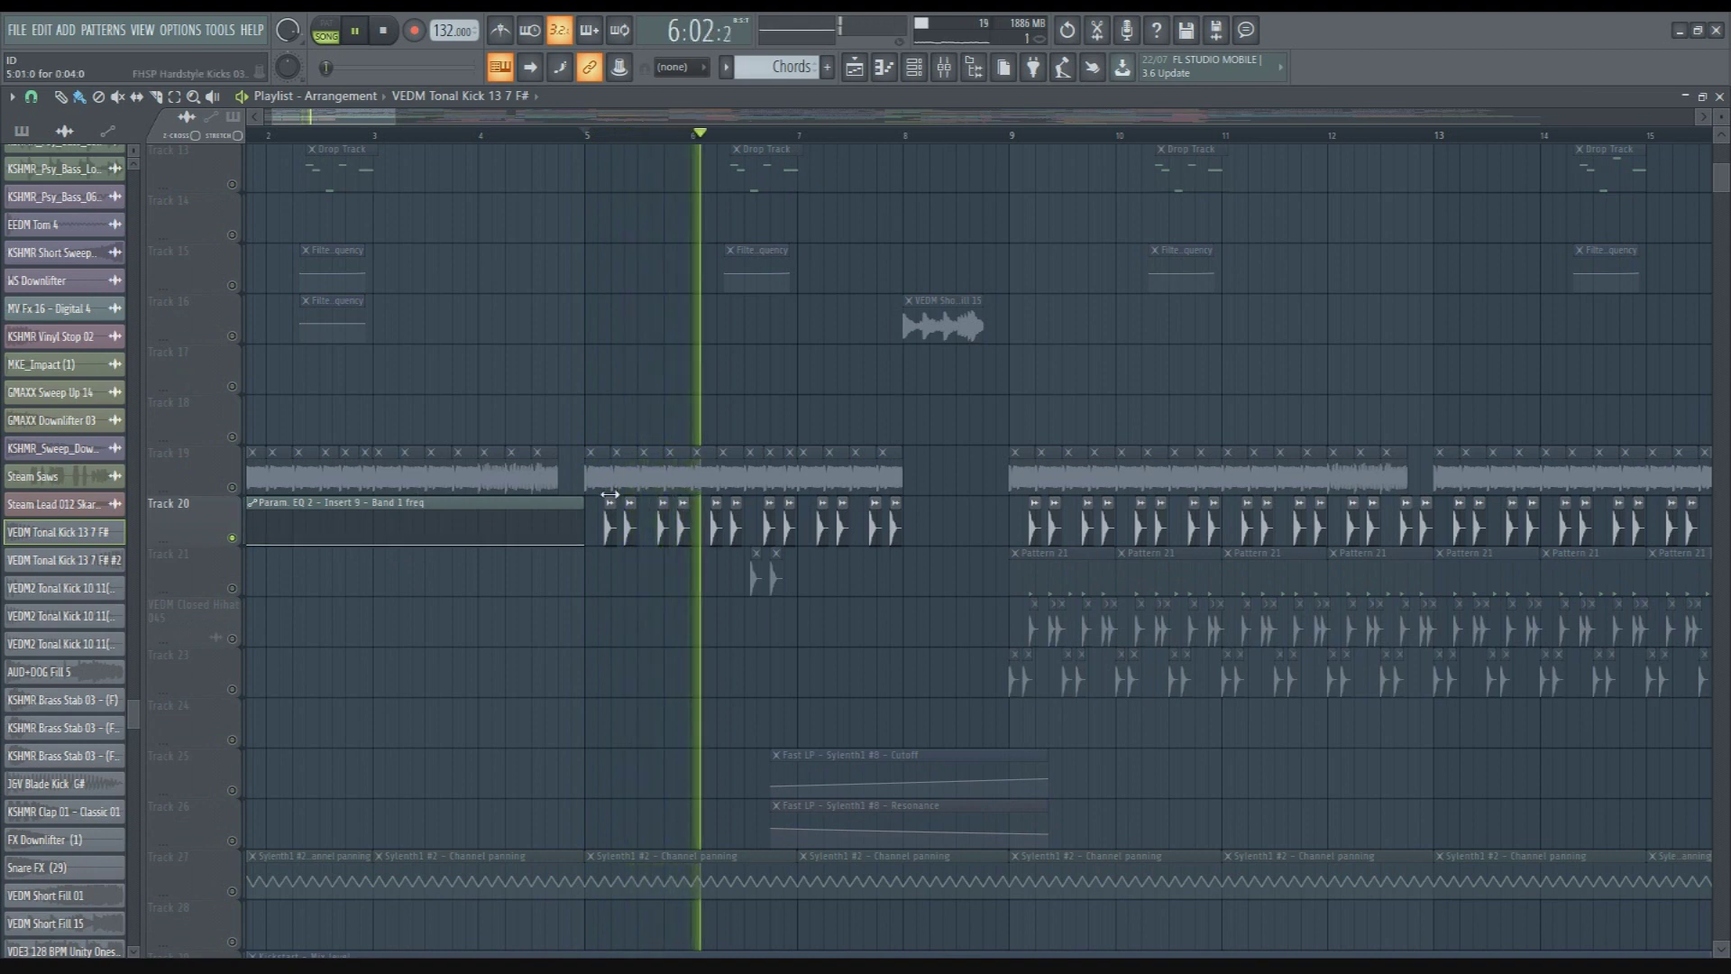
{"action": "key", "text": "space"}
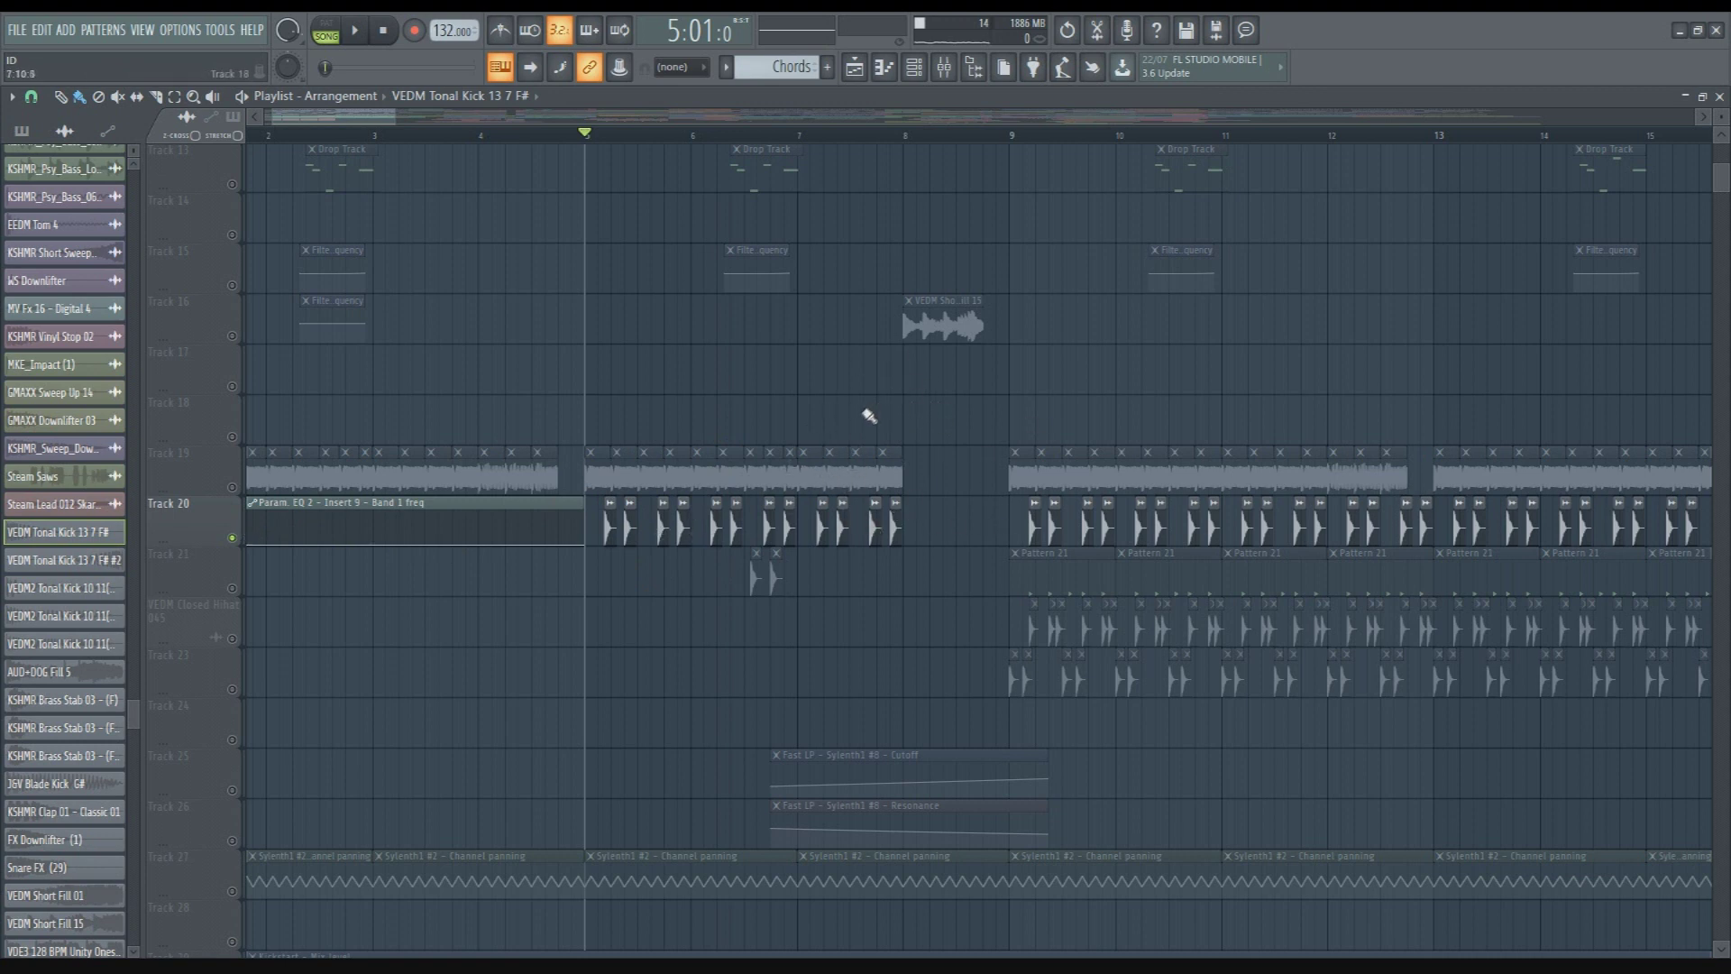
Play Track 20 from bar 5 together with Track 21 to hear the two percussion layers combined
{"action": "key", "text": "space"}
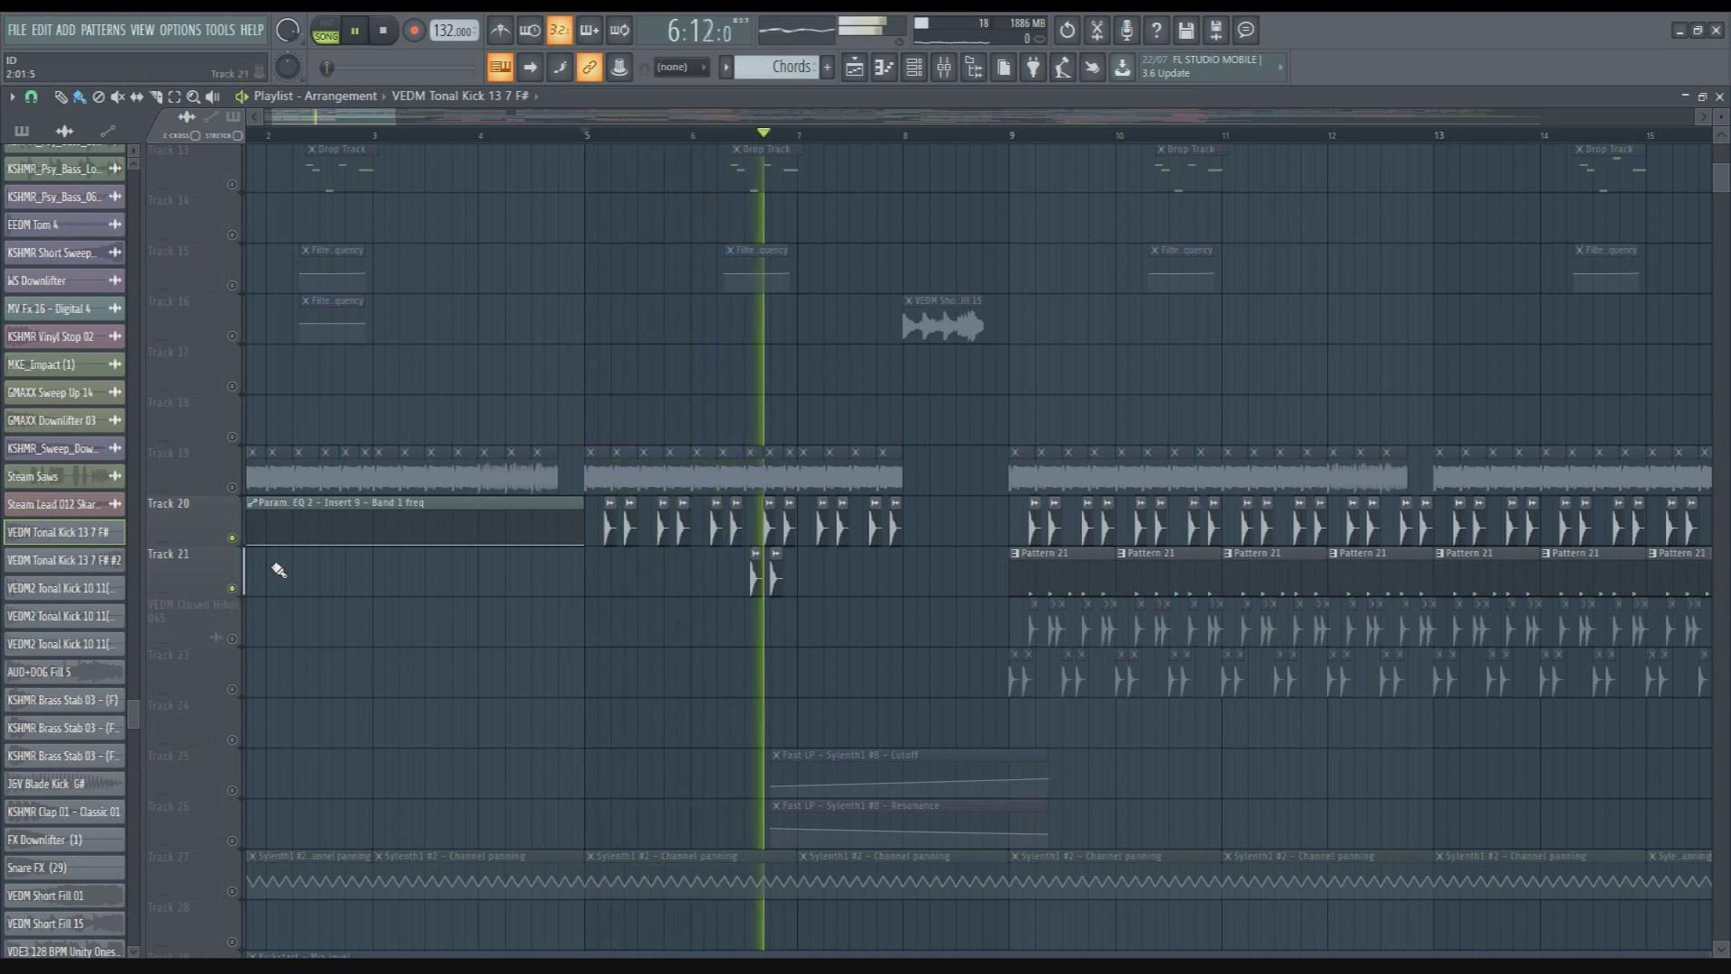
{"action": "scroll", "coordinate": [275, 568], "scroll_direction": "up", "scroll_amount": 5}
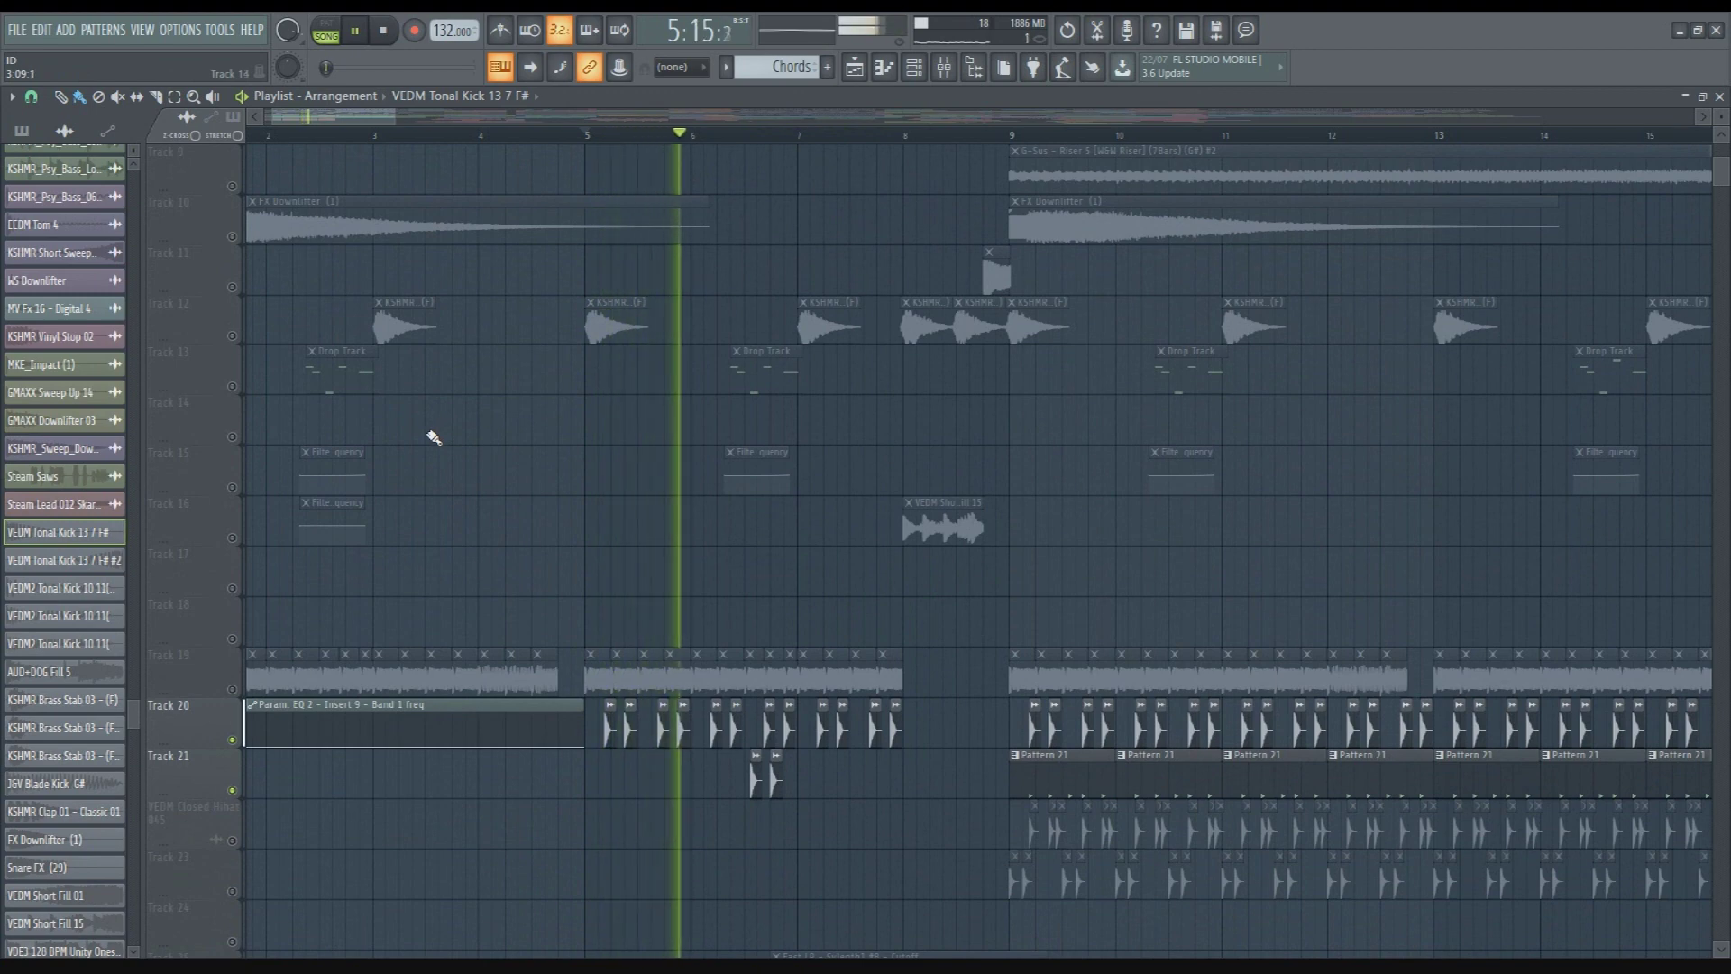
{"action": "scroll", "coordinate": [434, 437], "scroll_direction": "down", "scroll_amount": 2}
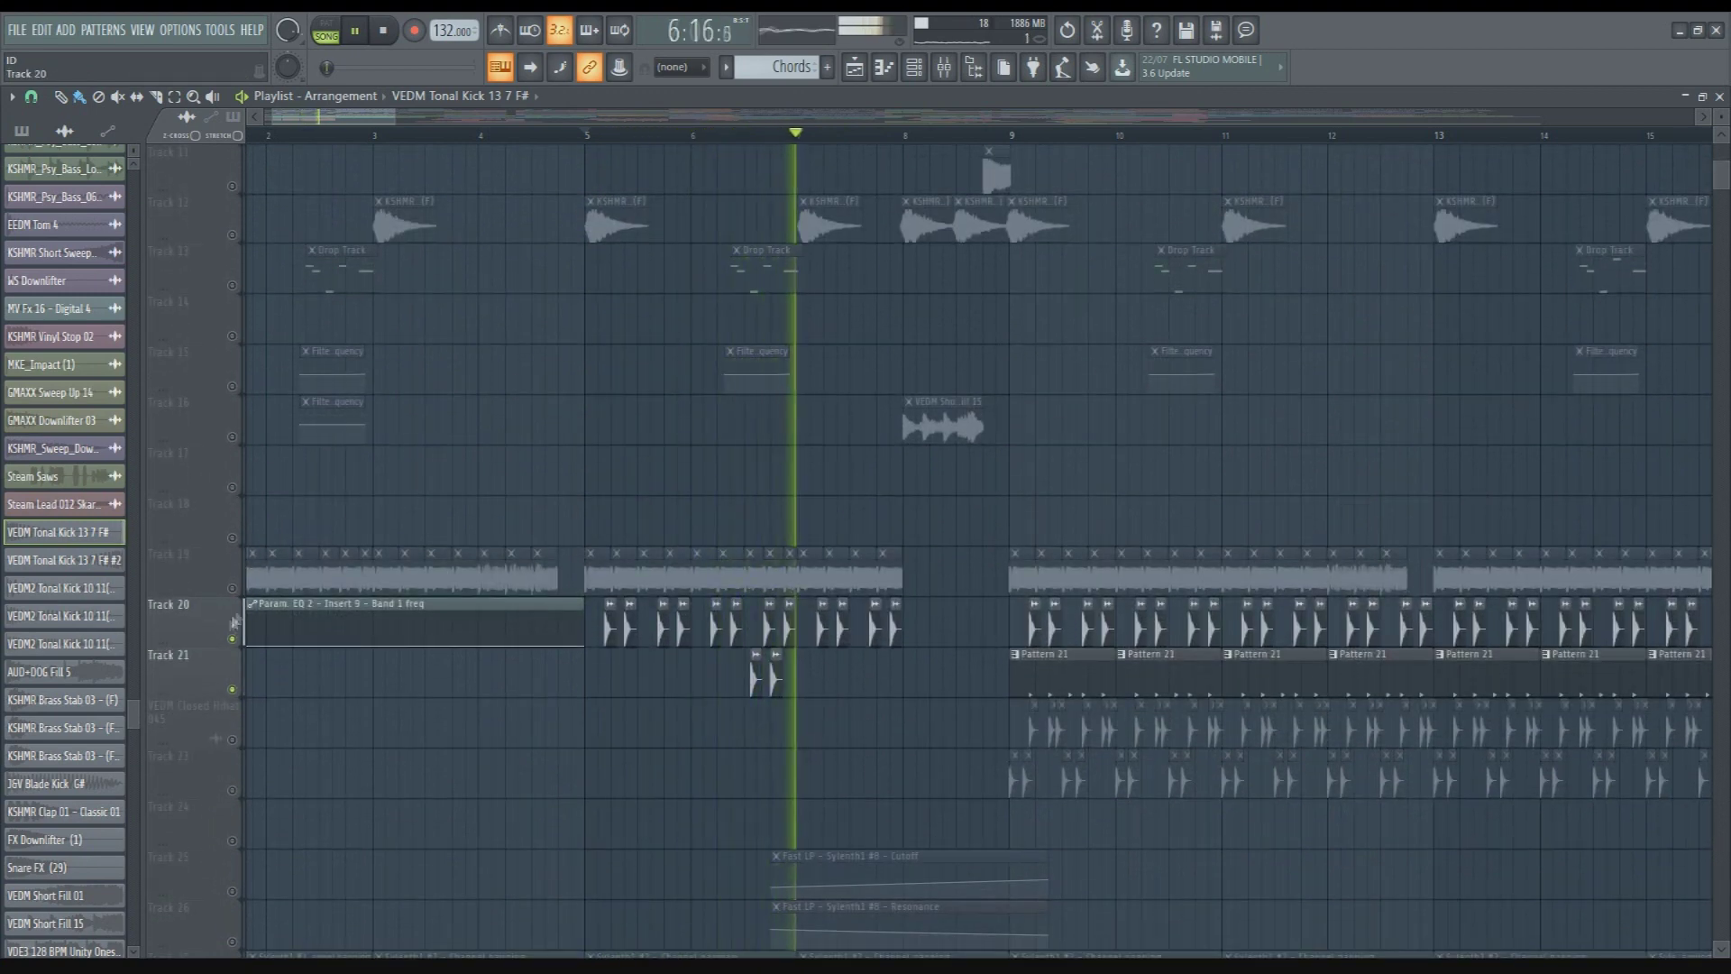
{"action": "key", "text": "space"}
Mute Tracks 20 and 21, and turn both back on
{"action": "left_click", "coordinate": [233, 640]}
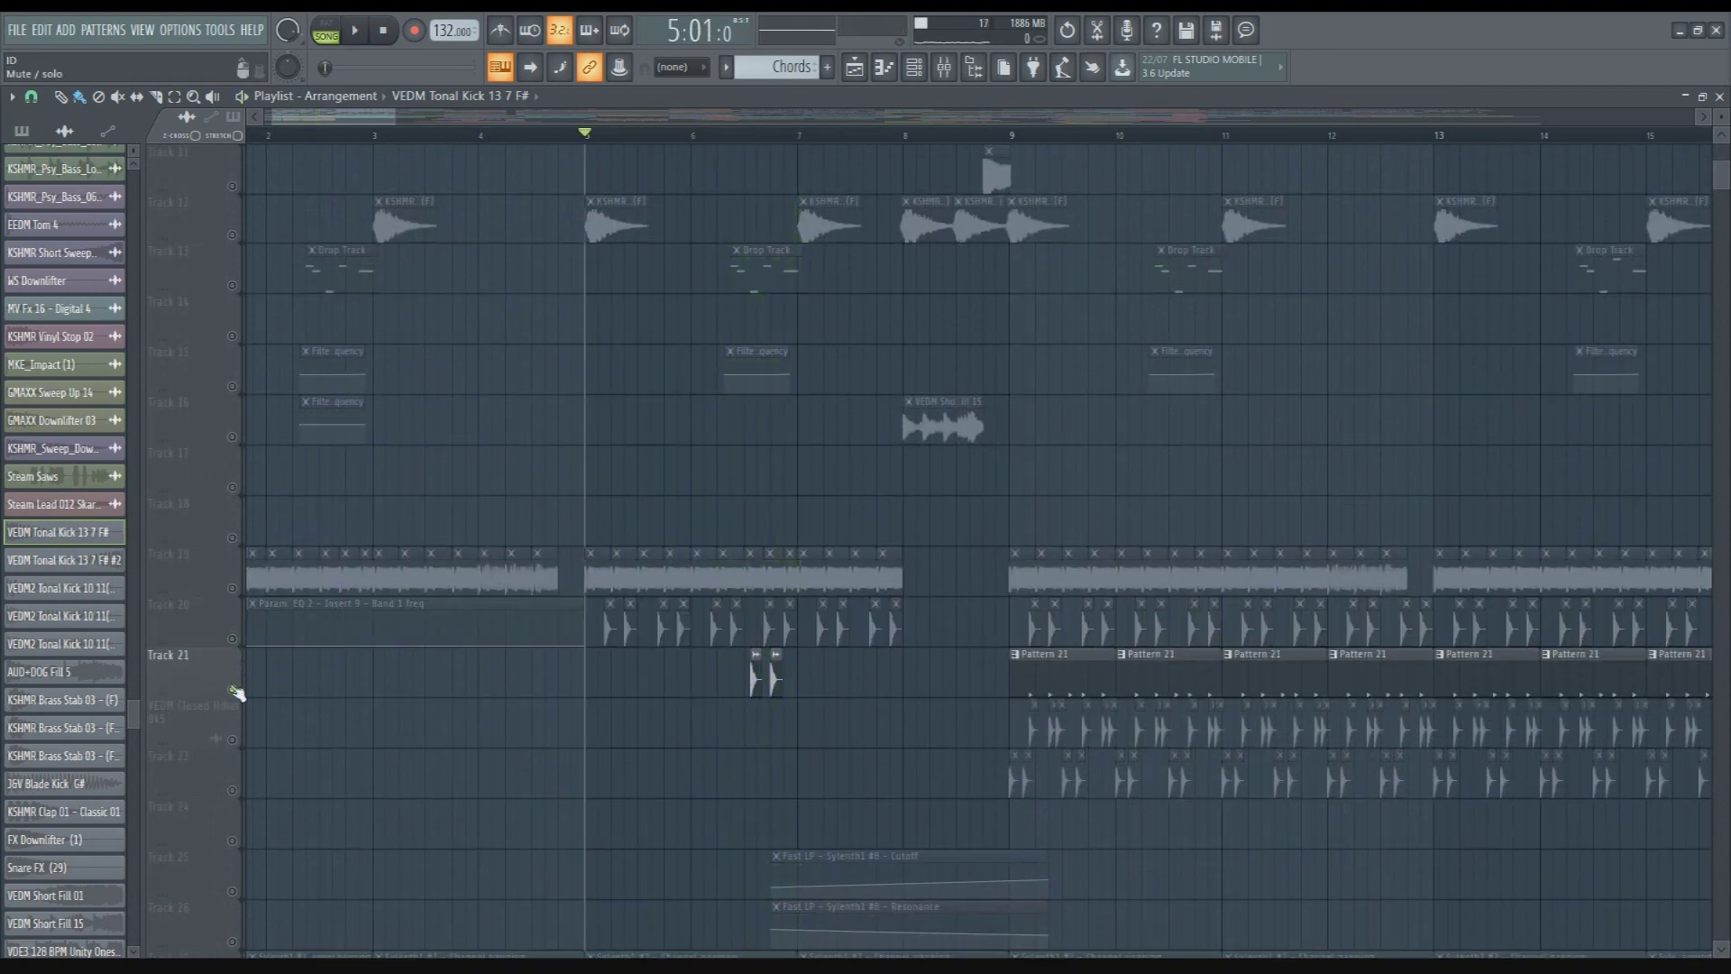
{"action": "left_click", "coordinate": [234, 690]}
{"action": "scroll", "coordinate": [703, 505], "scroll_direction": "down", "scroll_amount": 2}
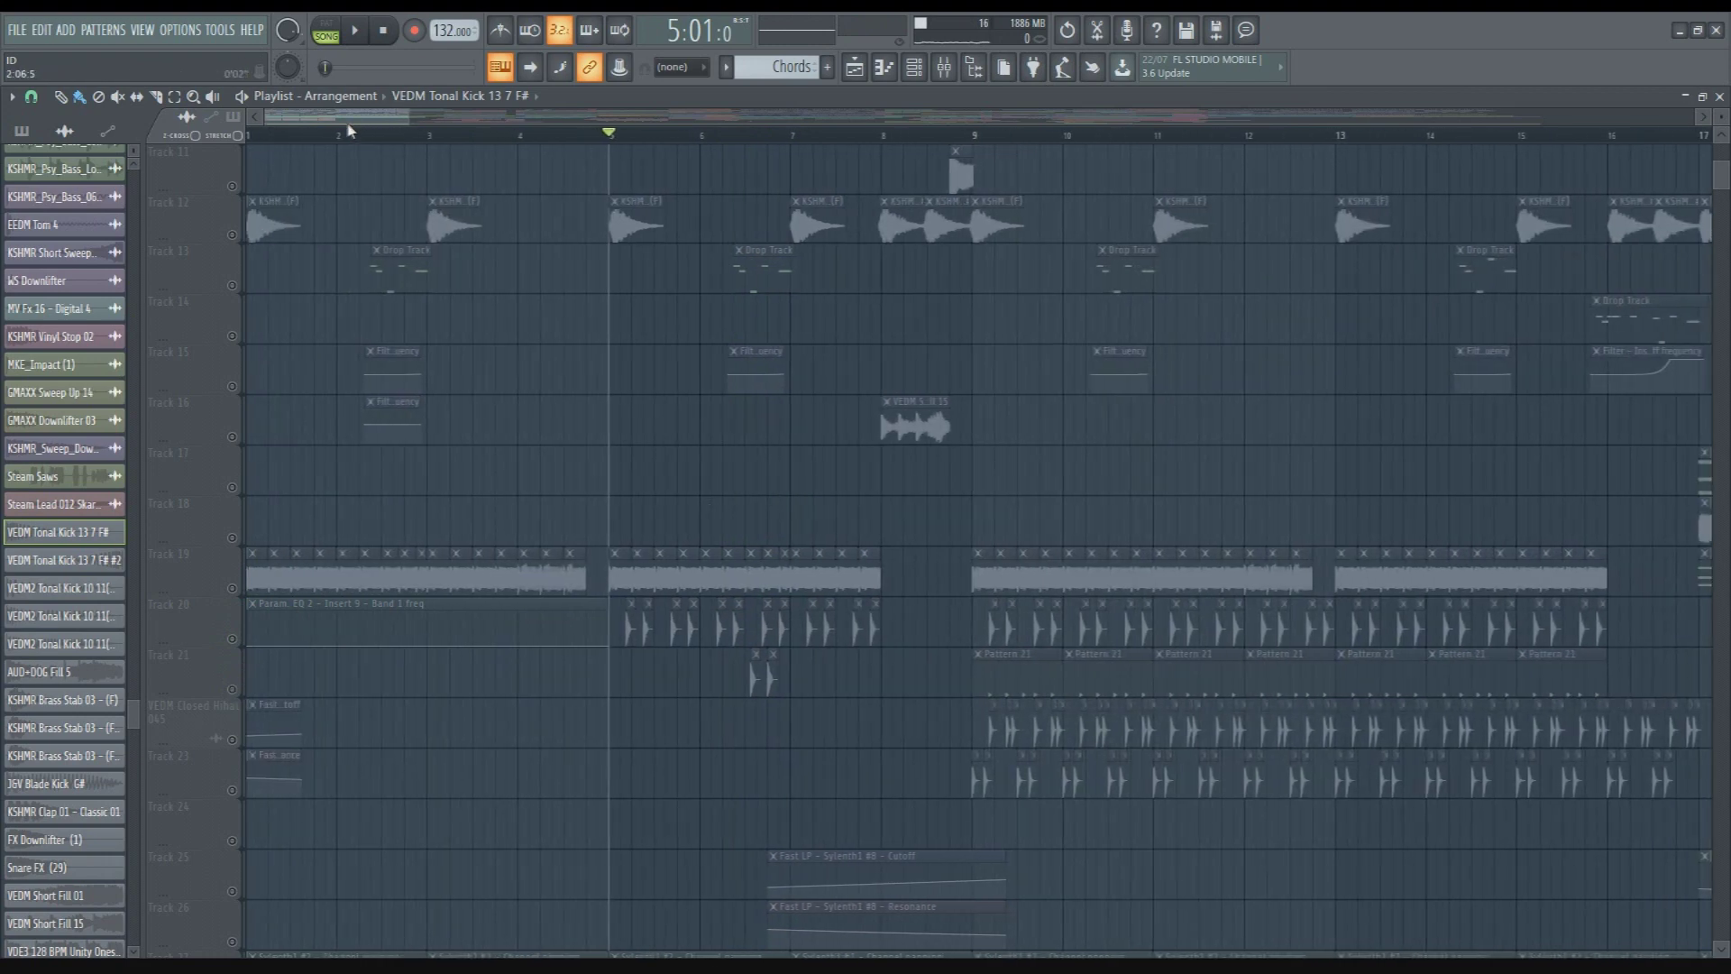
{"action": "scroll", "coordinate": [220, 389], "scroll_direction": "down", "scroll_amount": 6}
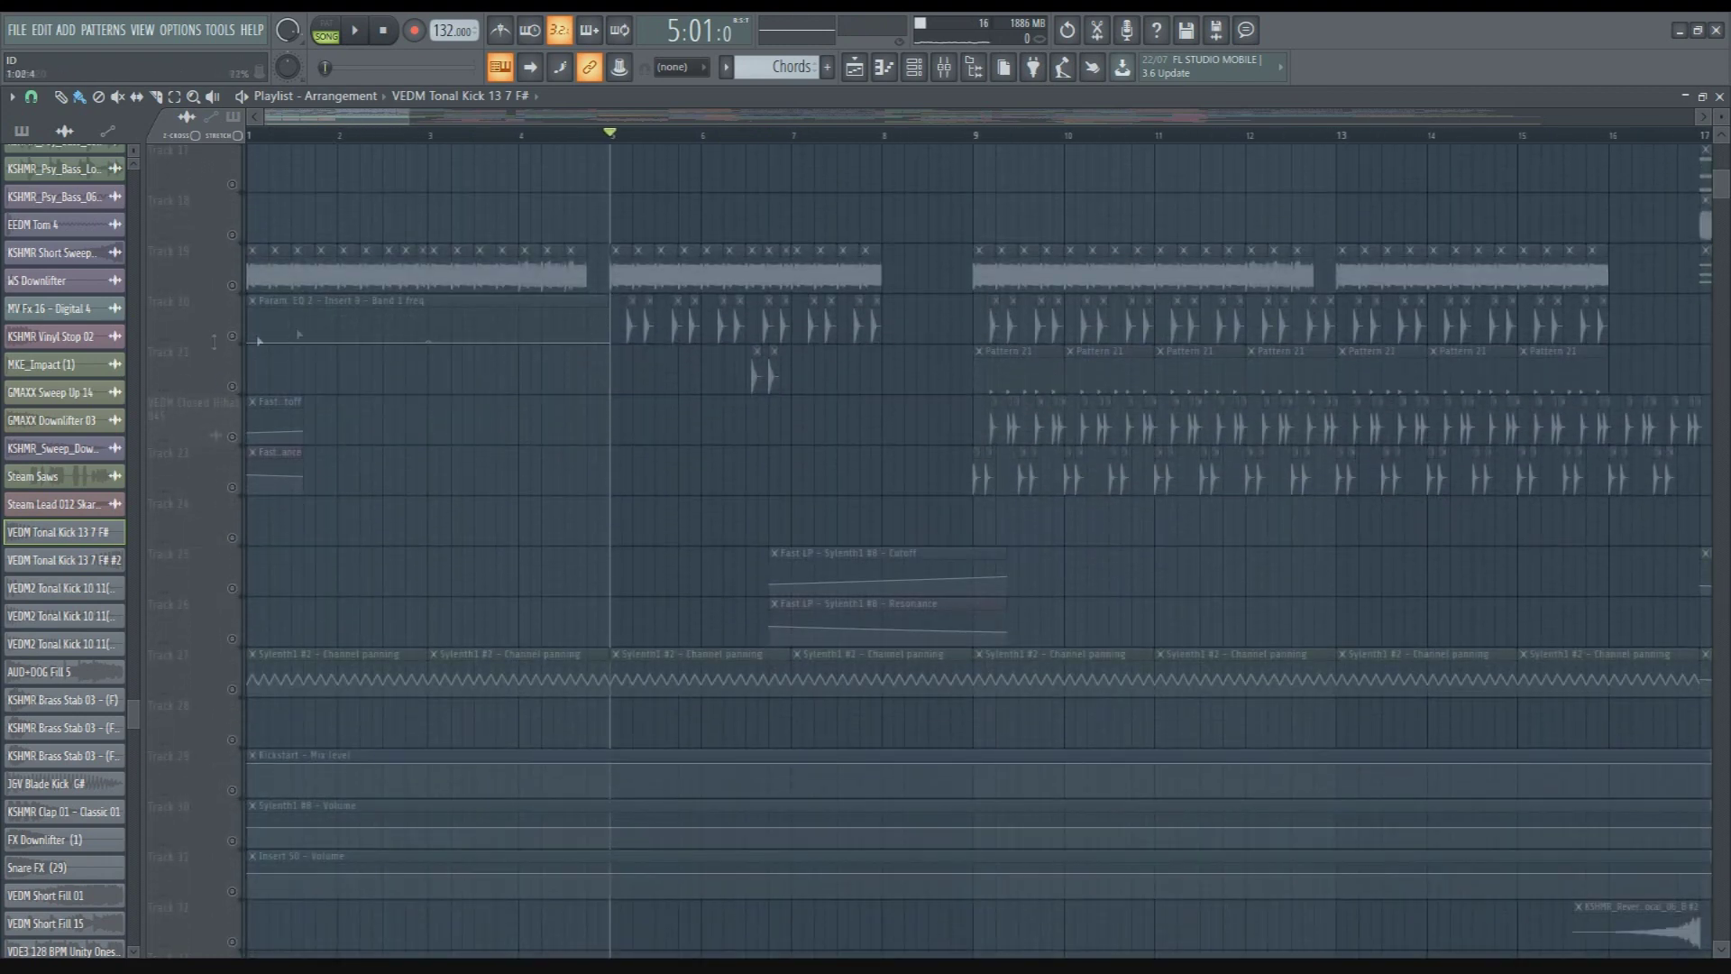
{"action": "left_click", "coordinate": [232, 336]}
{"action": "left_click", "coordinate": [232, 386]}
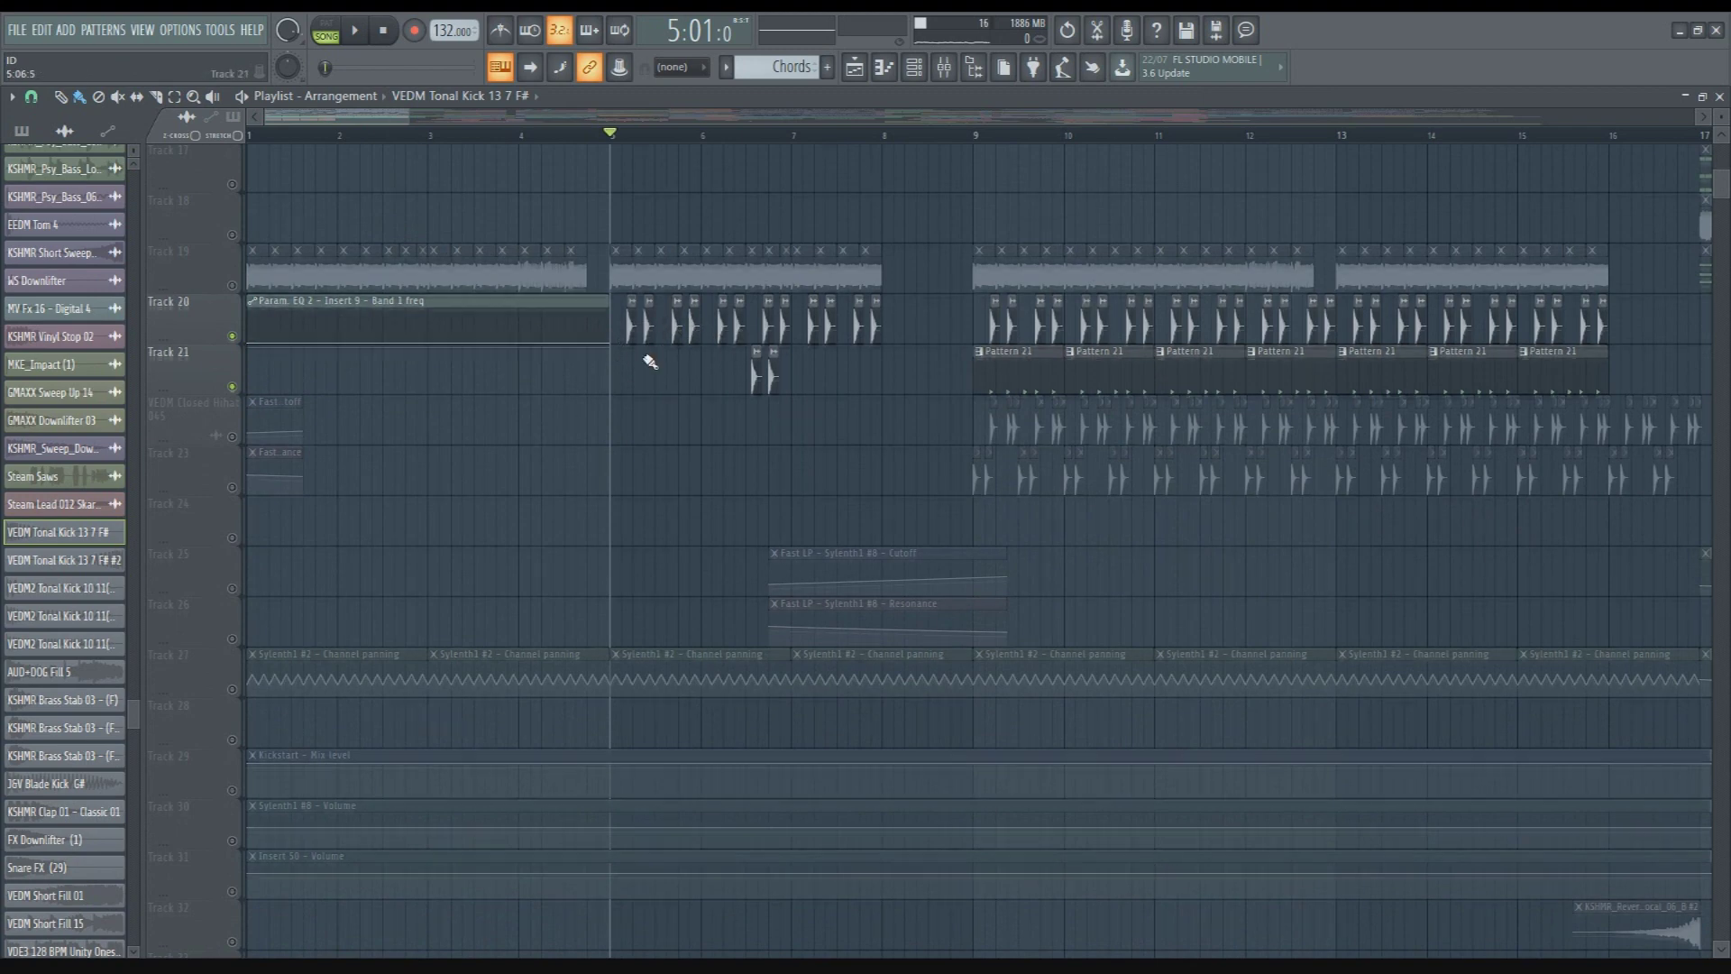
Turn all playlist tracks back on and locate the KSHMR_Vocal_Melody_22_128_B clips on Tracks 40 and 41
{"action": "scroll", "coordinate": [647, 351], "scroll_direction": "down", "scroll_amount": 2}
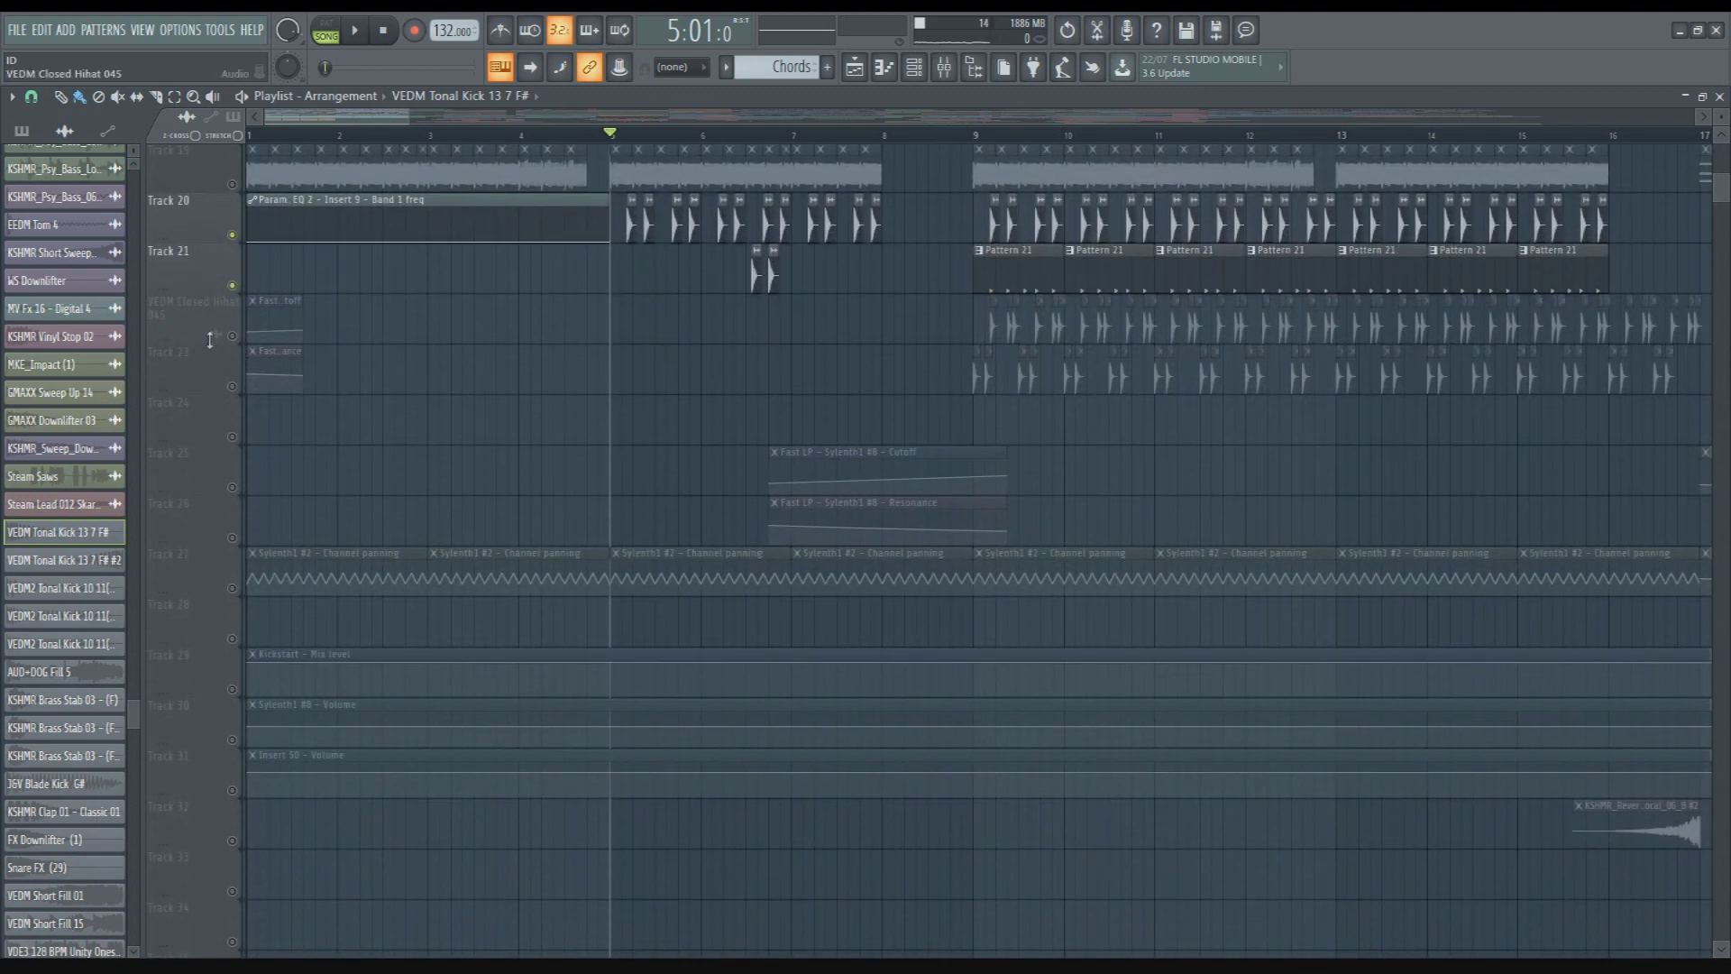
{"action": "right_click", "coordinate": [233, 285]}
{"action": "scroll", "coordinate": [559, 443], "scroll_direction": "down", "scroll_amount": 14}
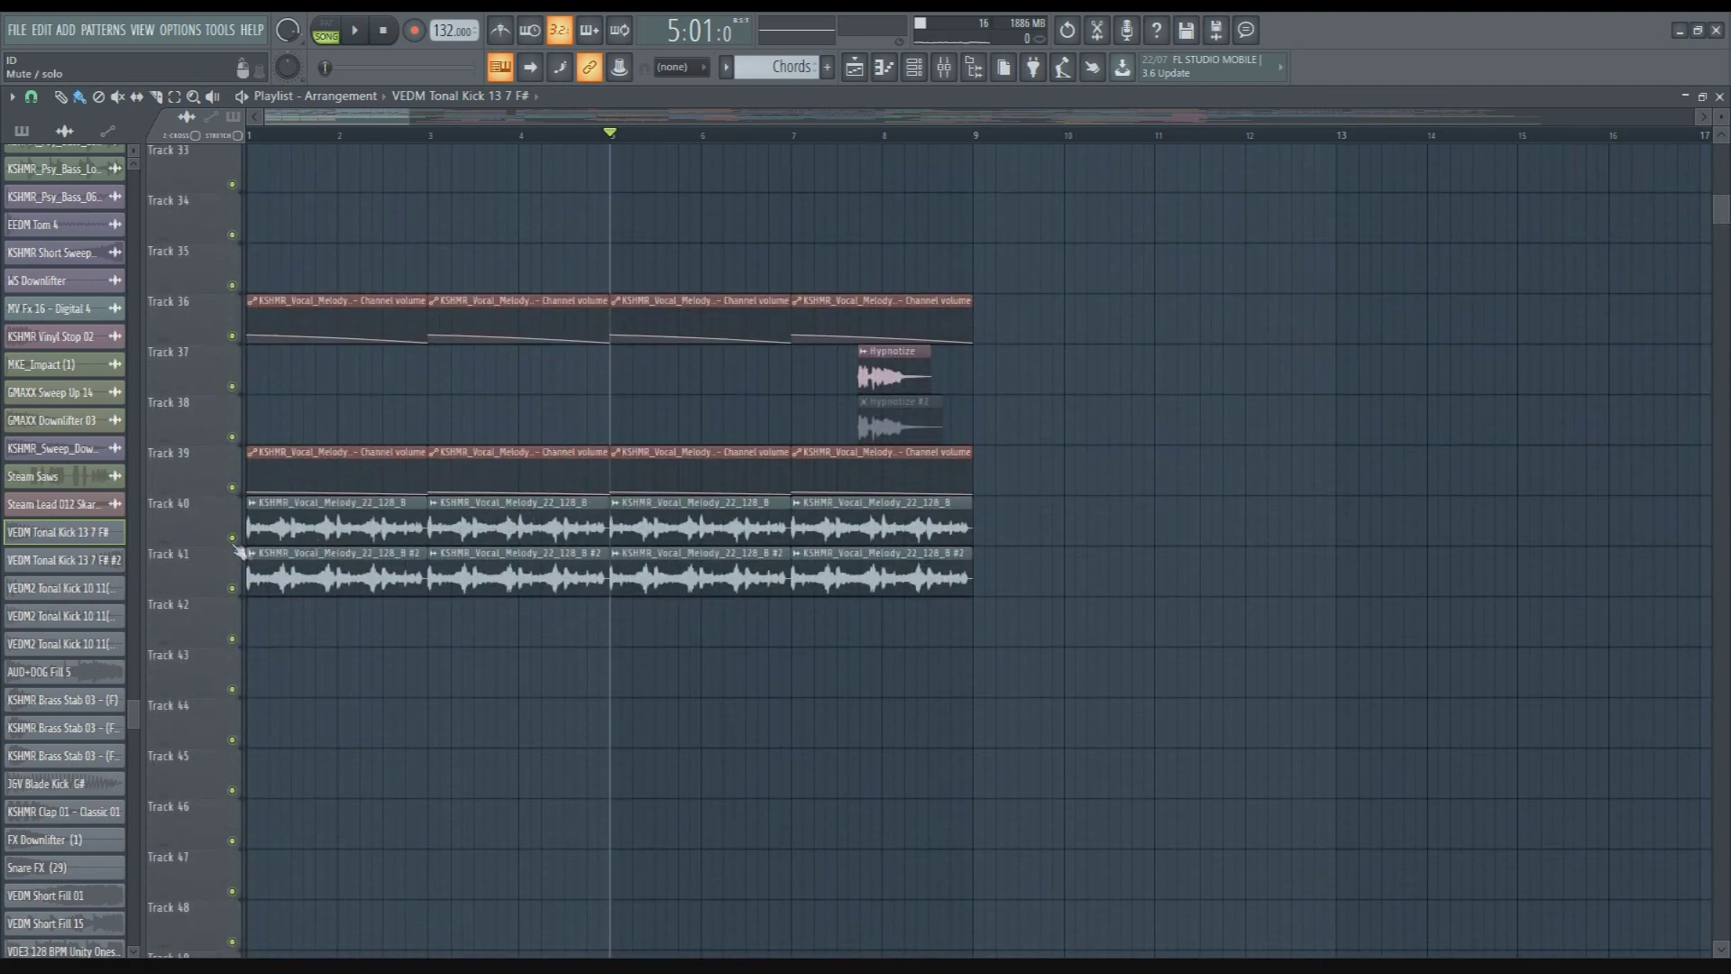
{"action": "scroll", "coordinate": [613, 572], "scroll_direction": "down", "scroll_amount": 1}
{"action": "scroll", "coordinate": [577, 577], "scroll_direction": "up", "scroll_amount": 2}
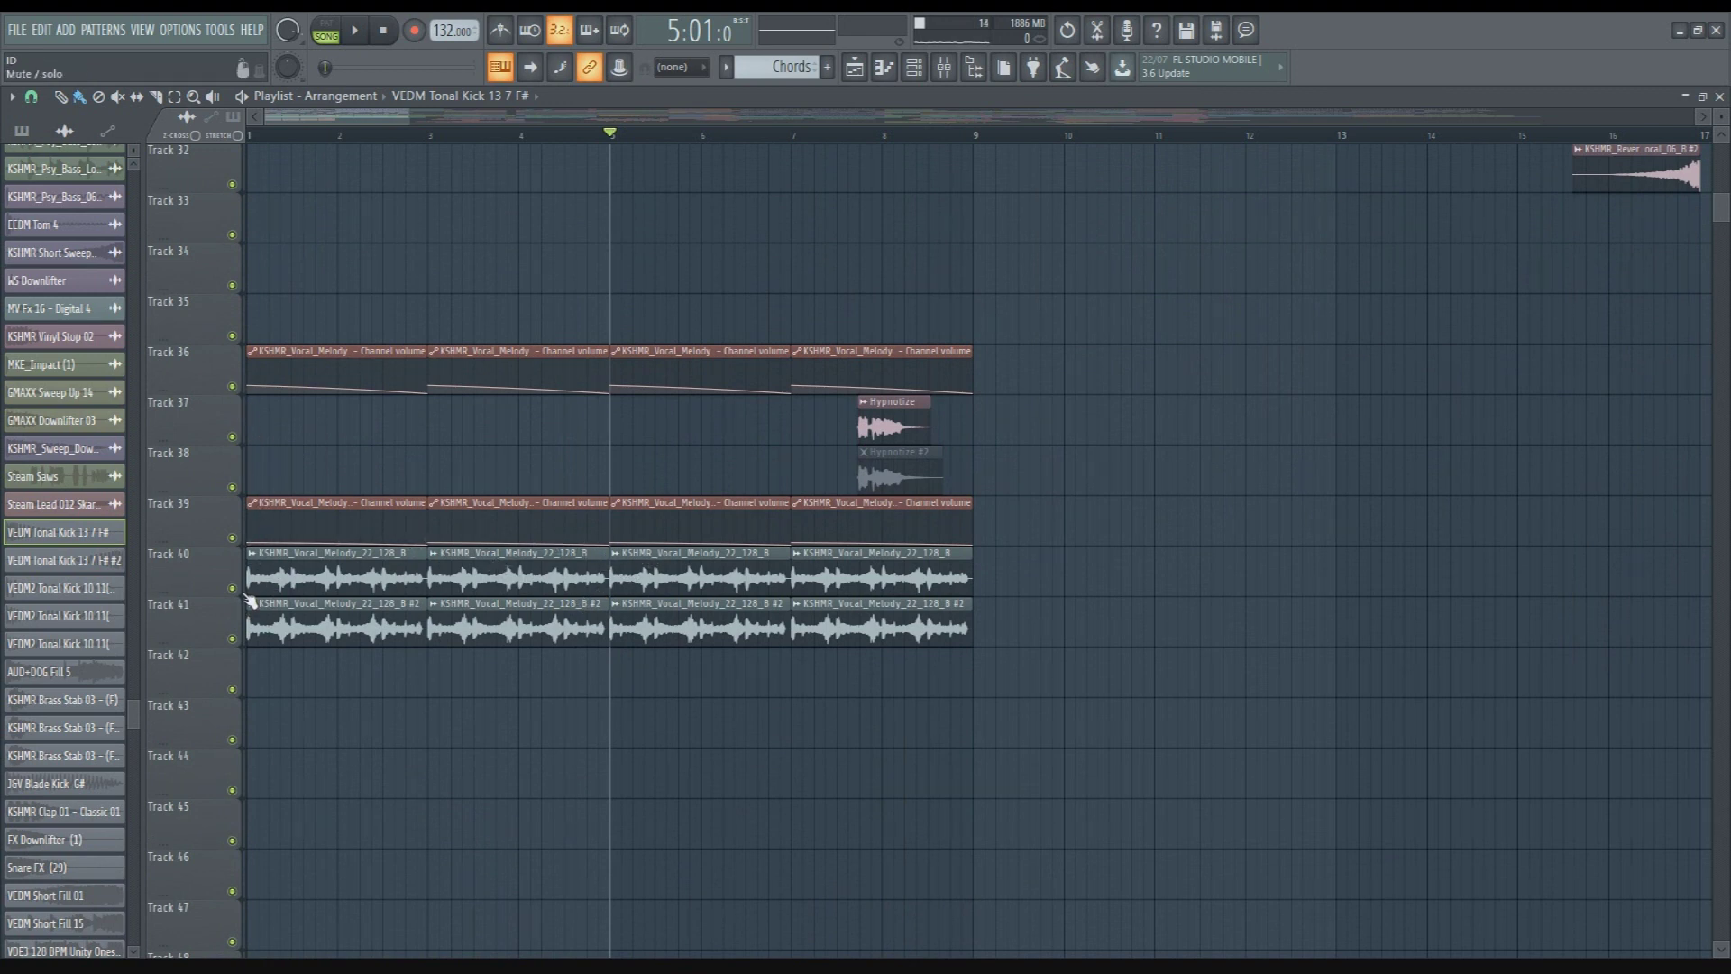
Listen to the vocal melody on Track 40 with only its volume automation on Tracks 36 and 39 active
{"action": "left_click", "coordinate": [231, 637]}
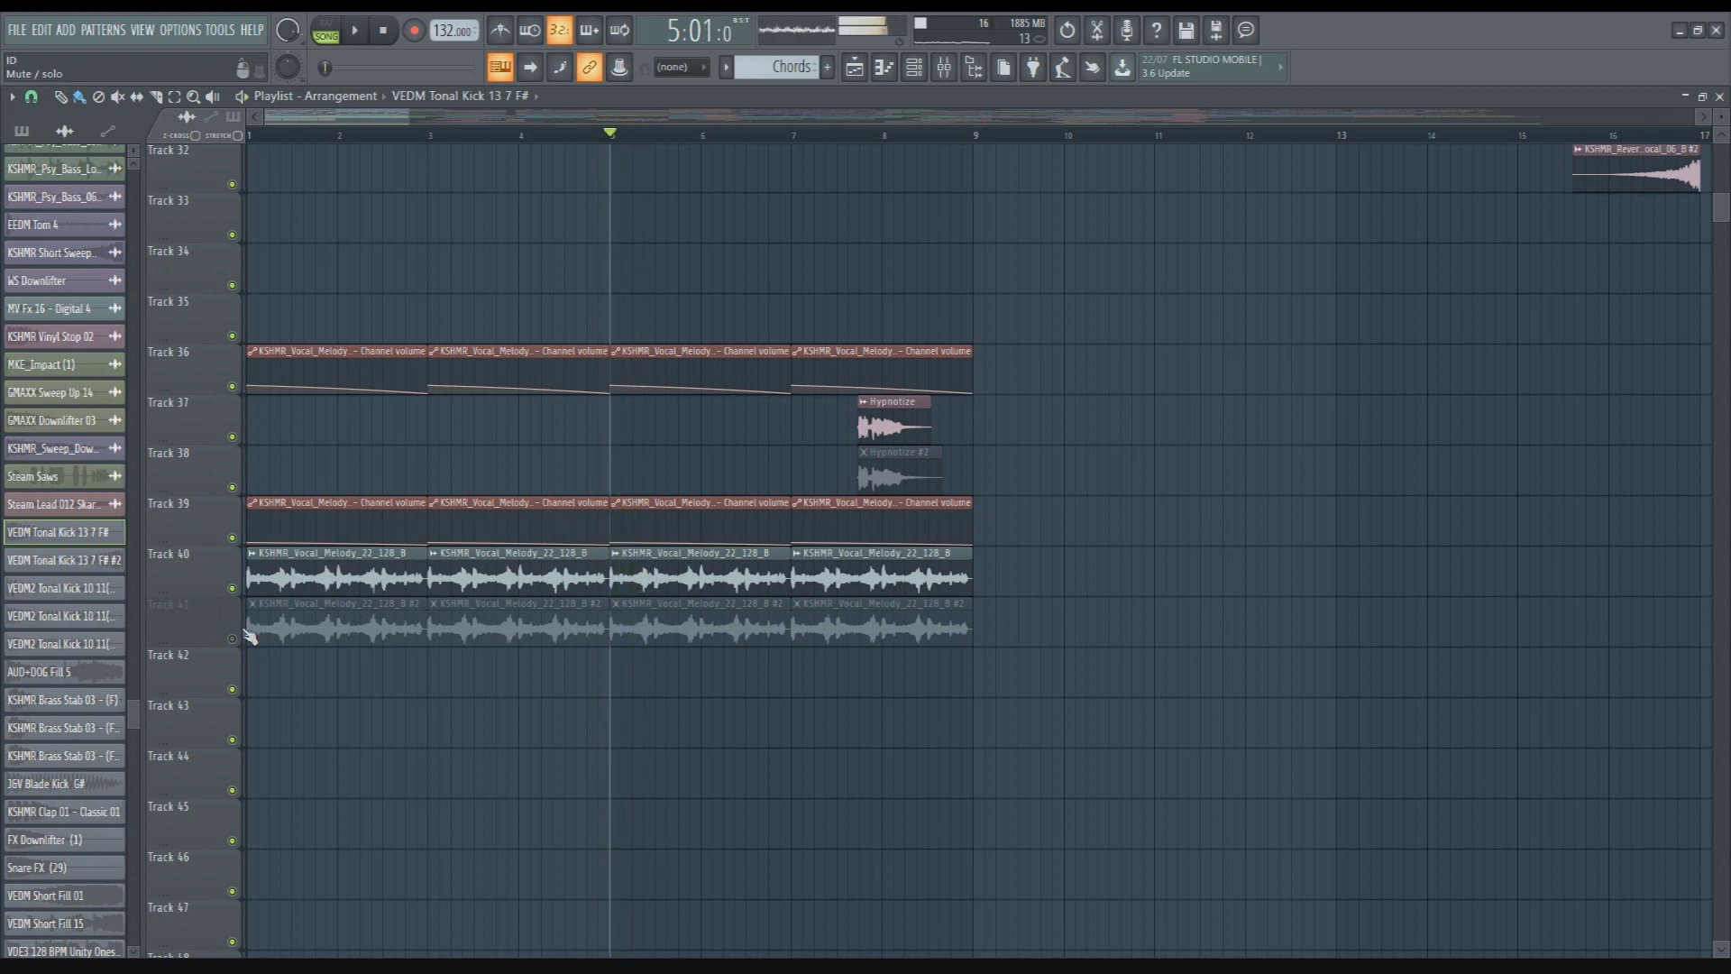
{"action": "left_click", "coordinate": [232, 587], "text": "ctrl"}
{"action": "left_click", "coordinate": [232, 537]}
{"action": "left_click", "coordinate": [232, 386]}
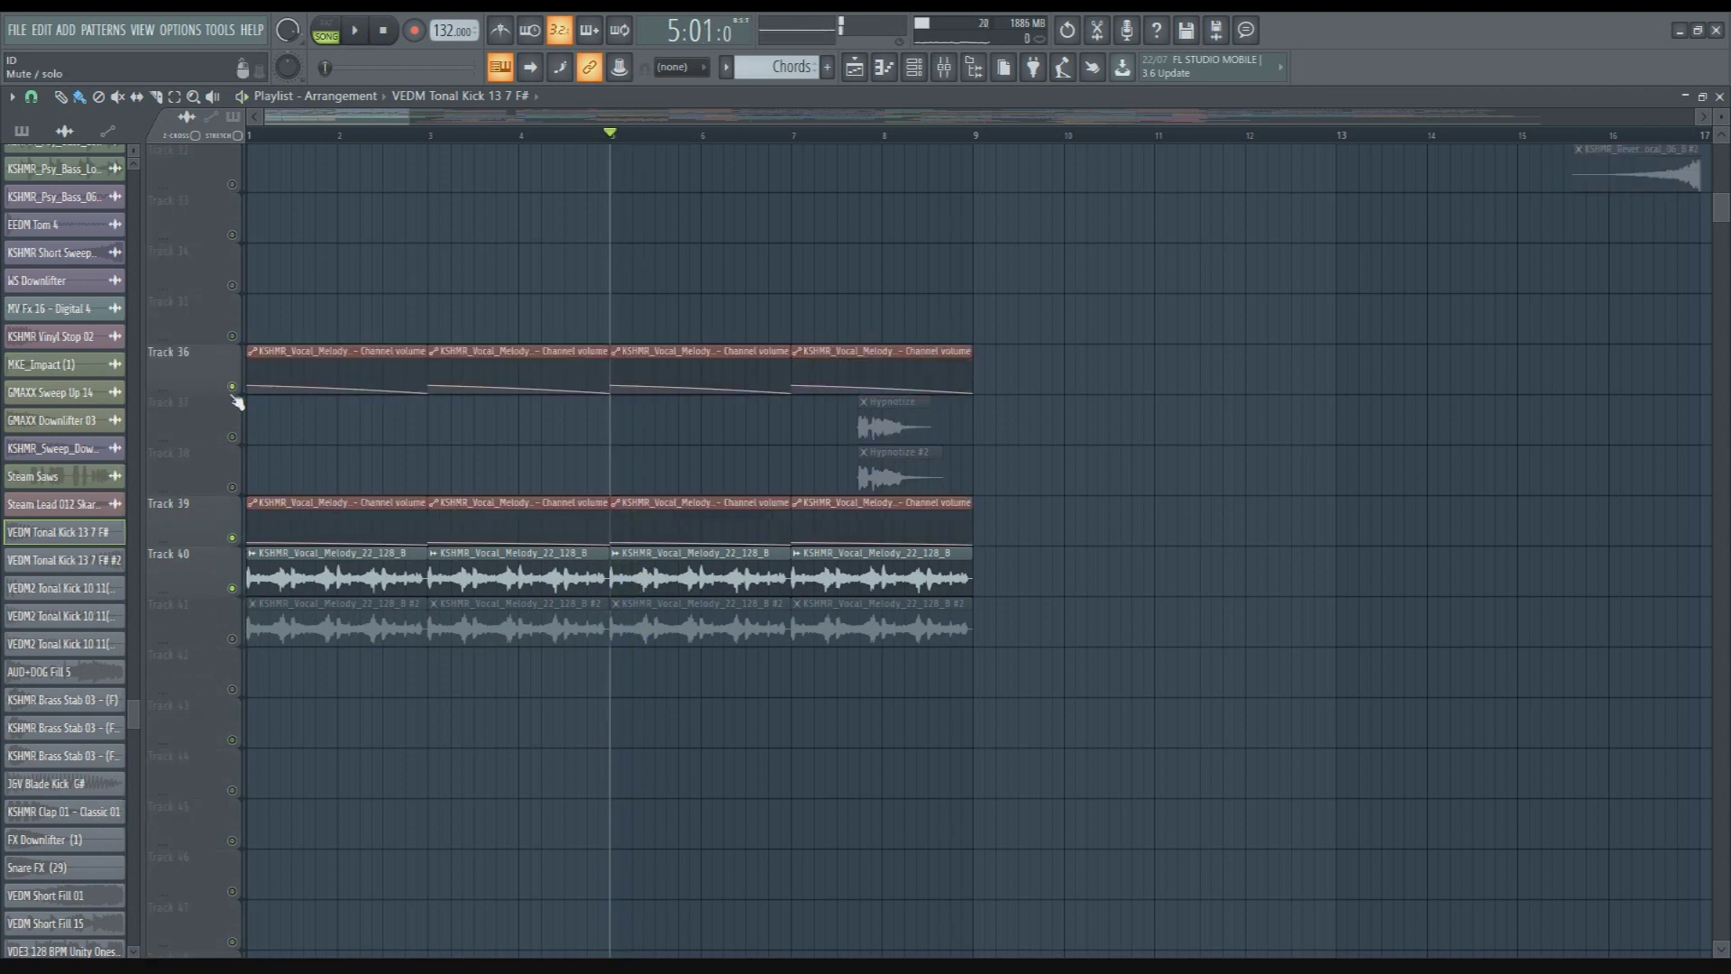
{"action": "key", "text": "space"}
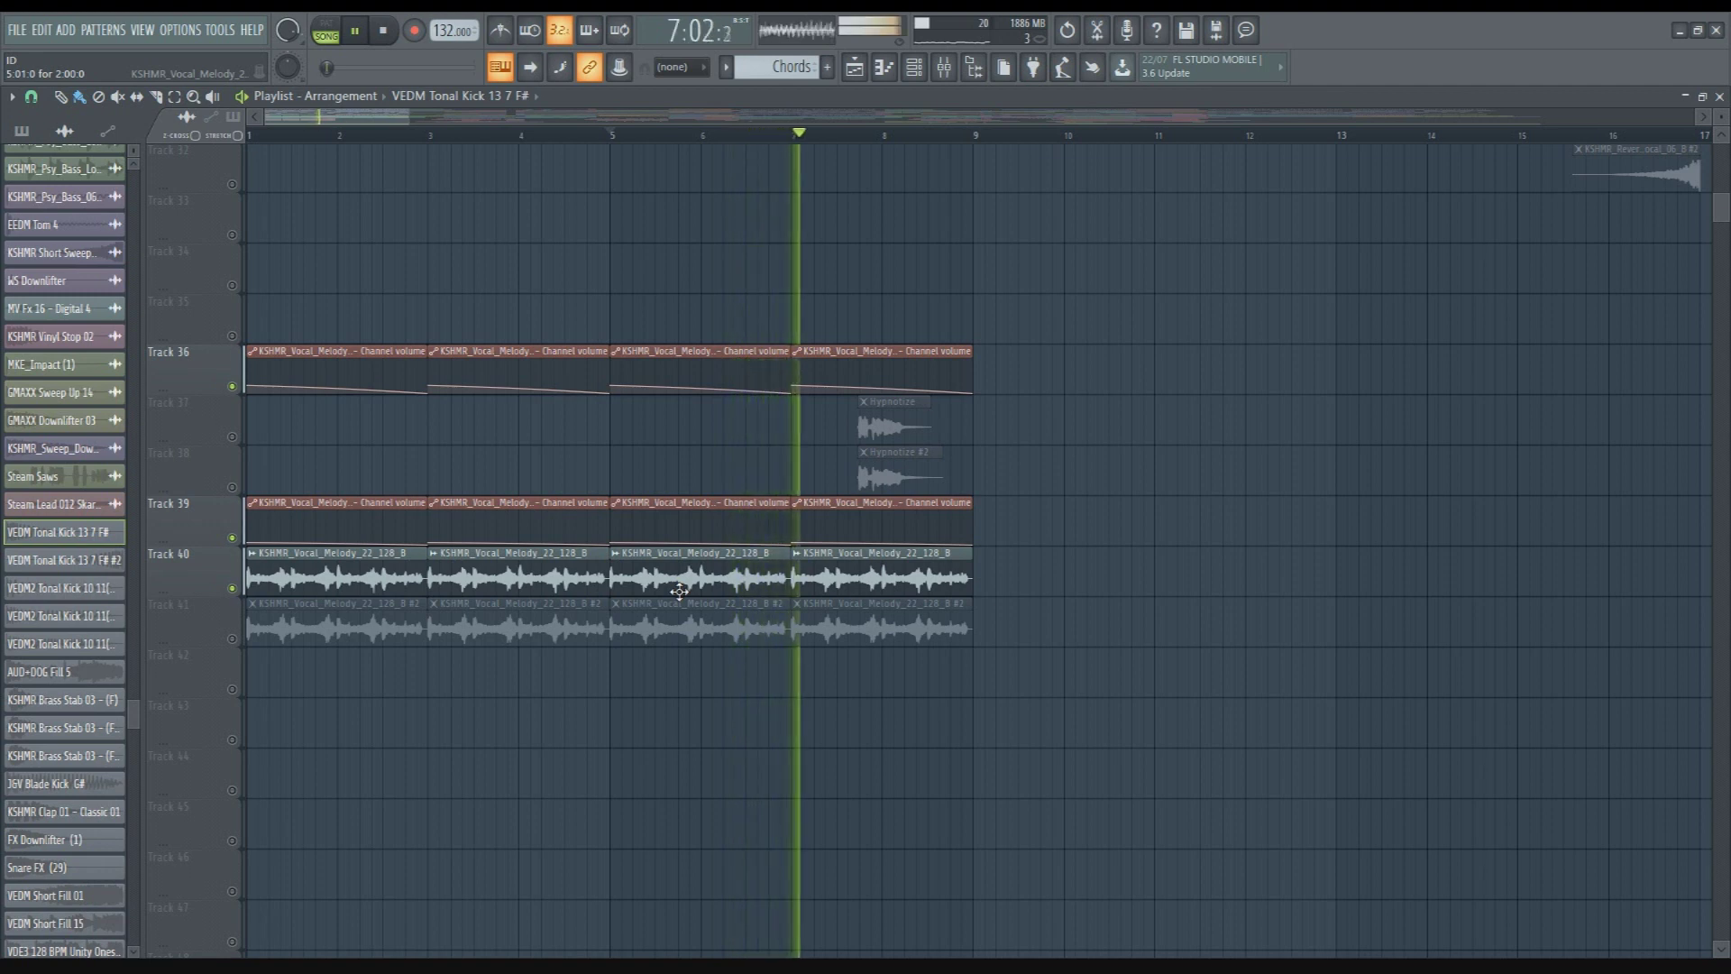
{"action": "key", "text": "space"}
Listen to the second vocal melody on Track 41 with Track 40 muted, and turn Track 40 back on
{"action": "left_click", "coordinate": [234, 639]}
{"action": "left_click", "coordinate": [234, 589]}
{"action": "key", "text": "space"}
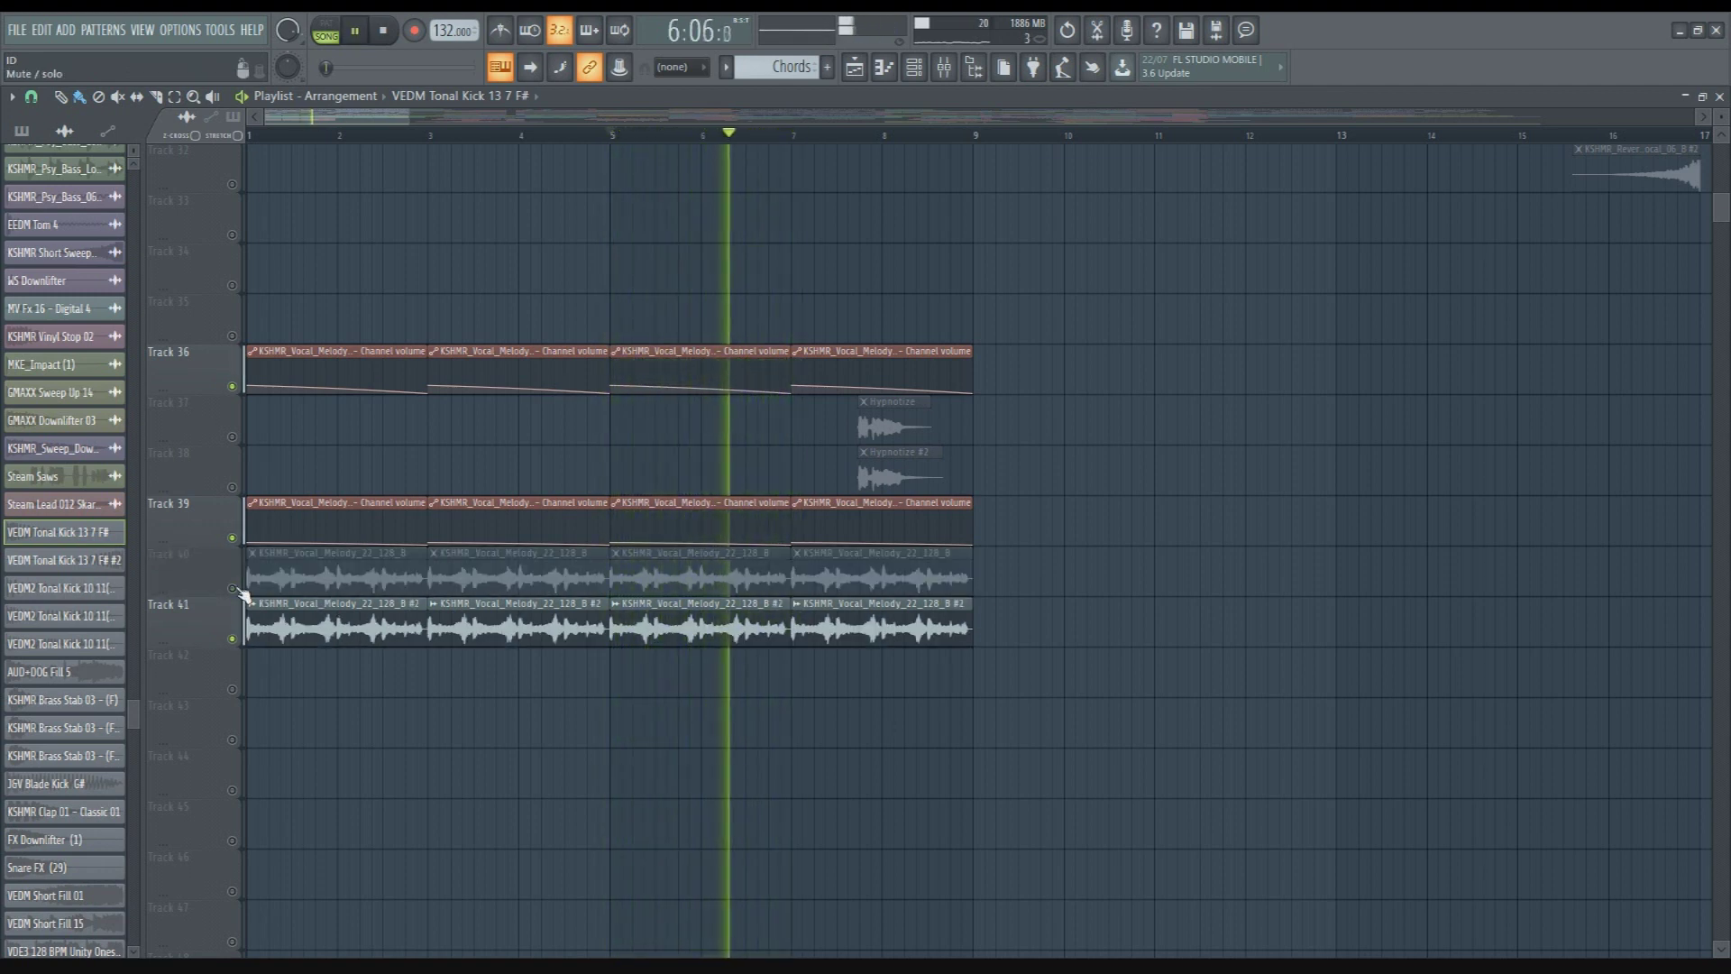
{"action": "key", "text": "space"}
{"action": "left_click", "coordinate": [233, 589]}
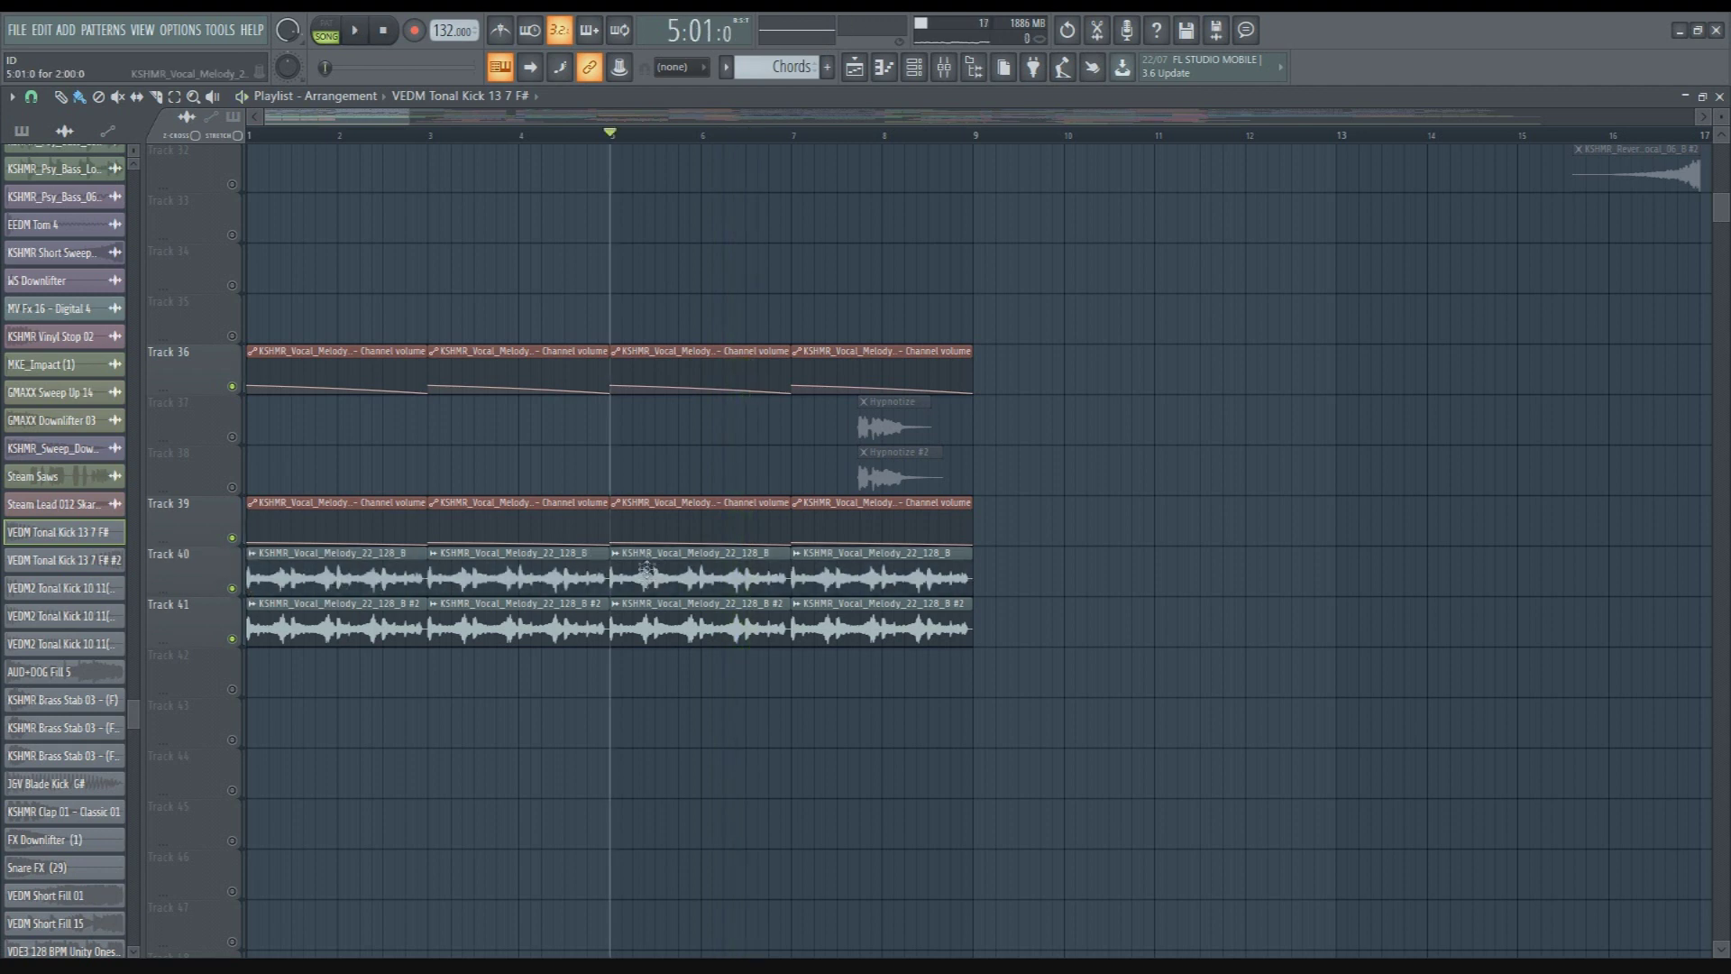
Compare the channel settings of the vocal melody samples on Tracks 40 and 41, closing each window
{"action": "double_click", "coordinate": [696, 566]}
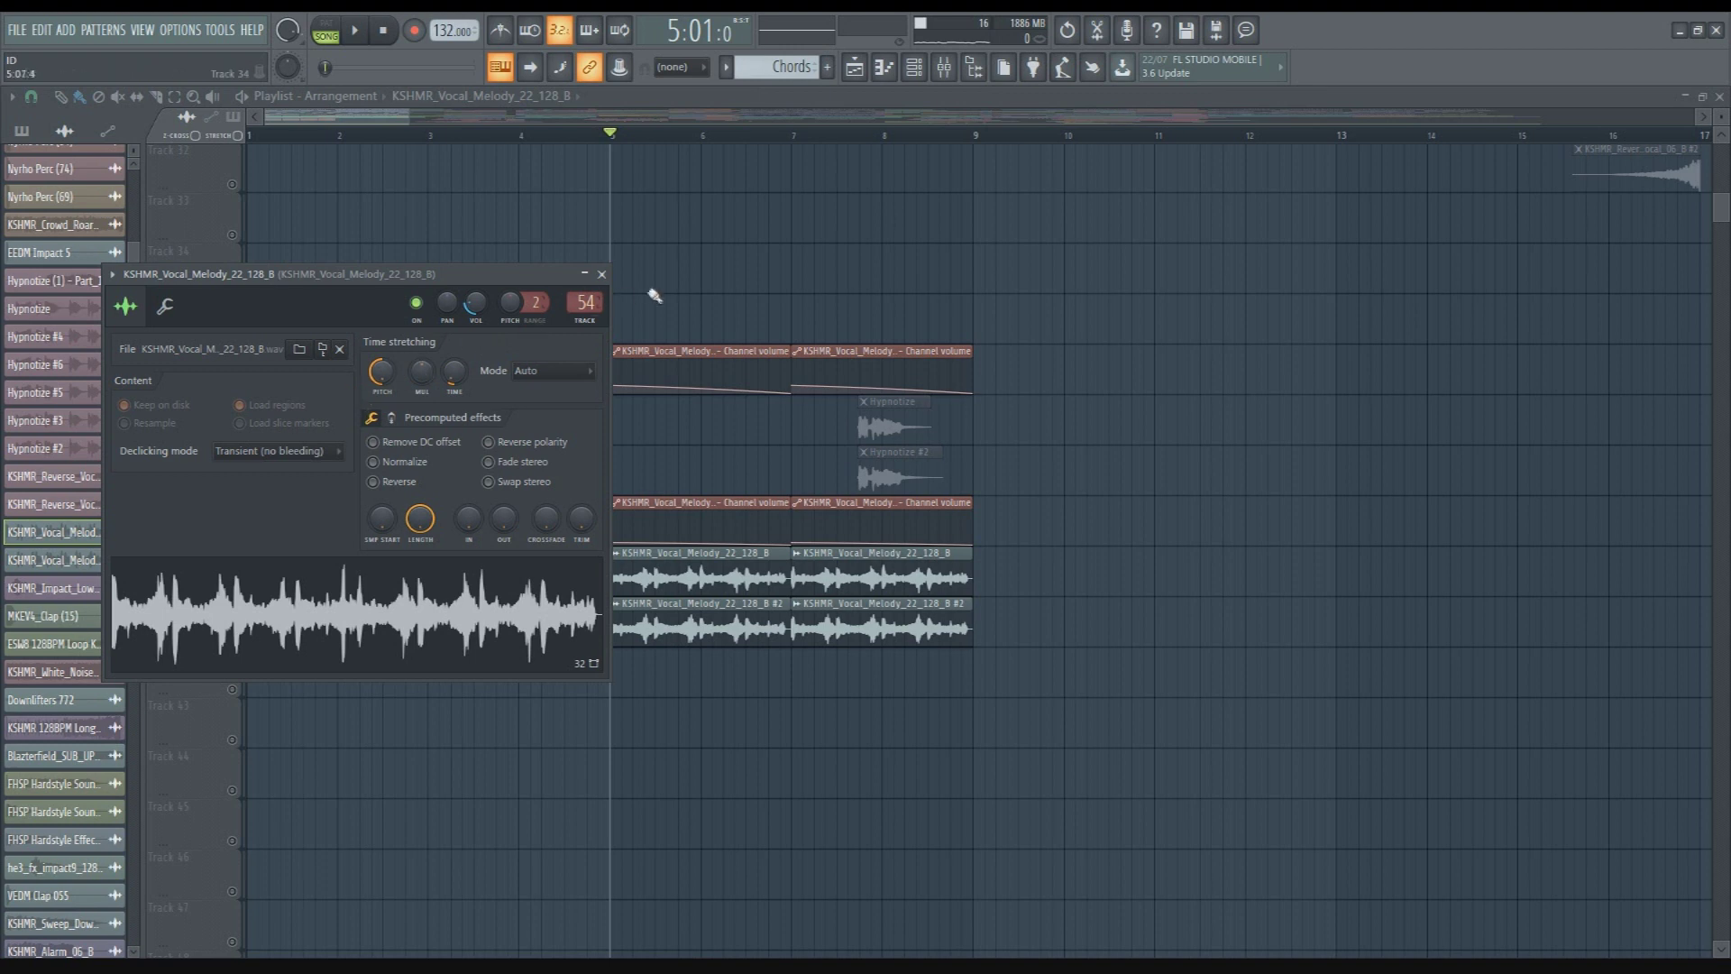
{"action": "left_click", "coordinate": [602, 275]}
{"action": "double_click", "coordinate": [637, 619]}
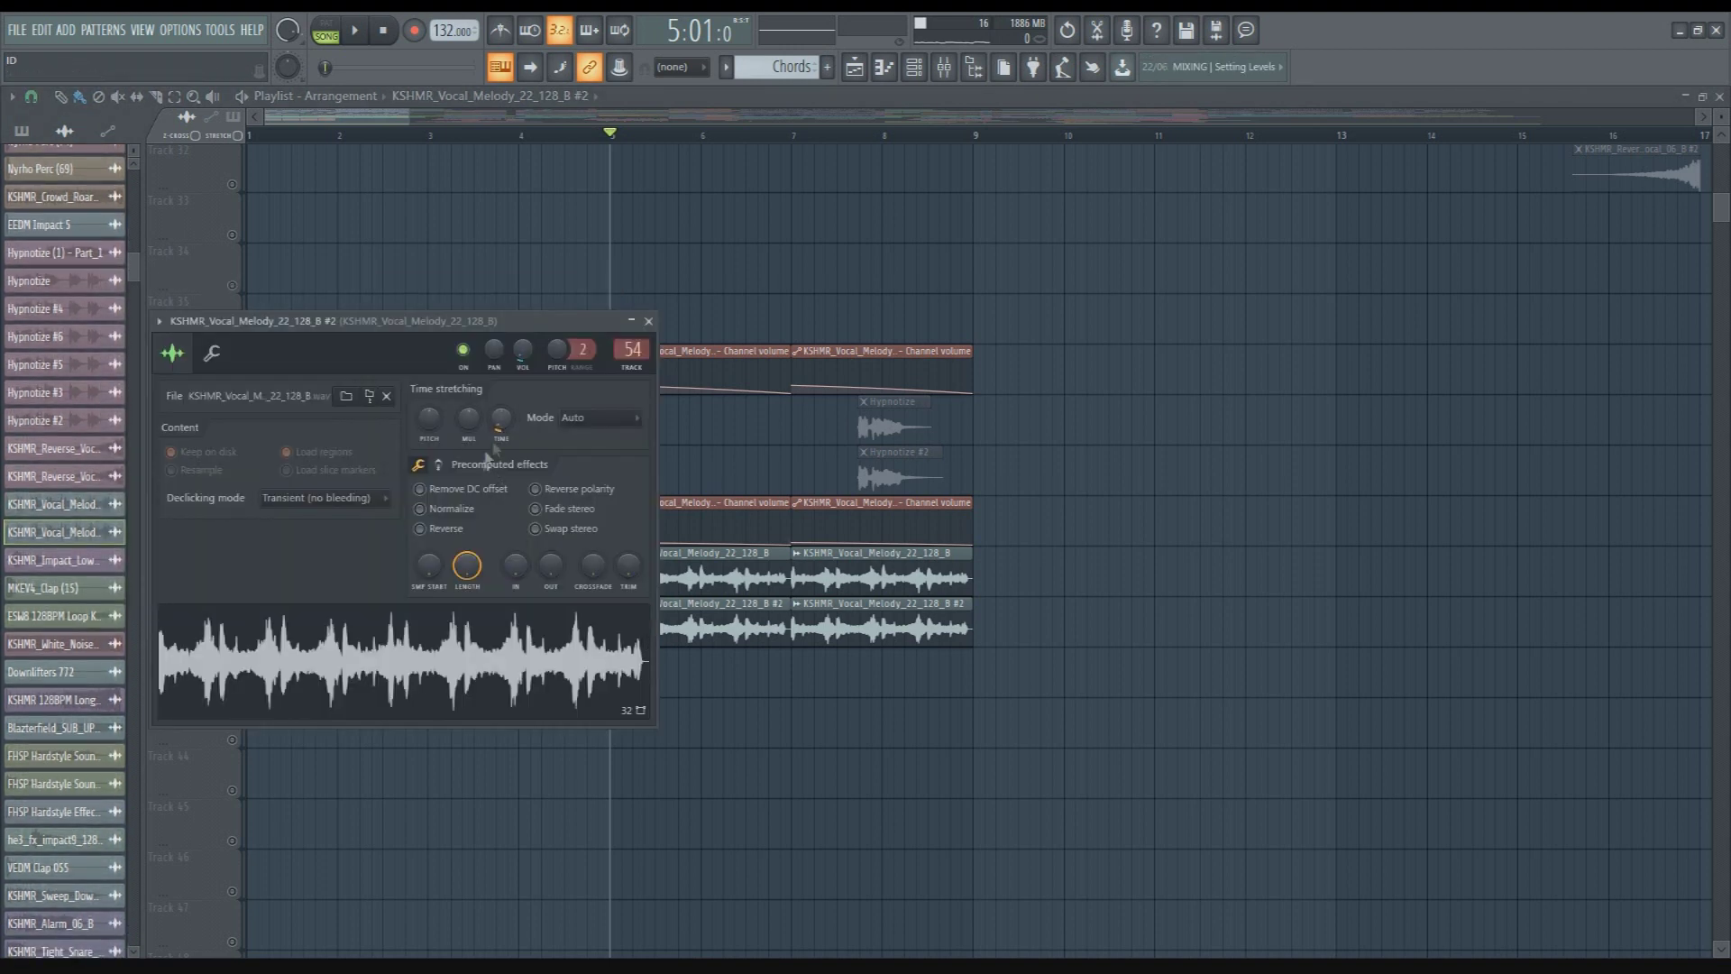
{"action": "left_click", "coordinate": [648, 321]}
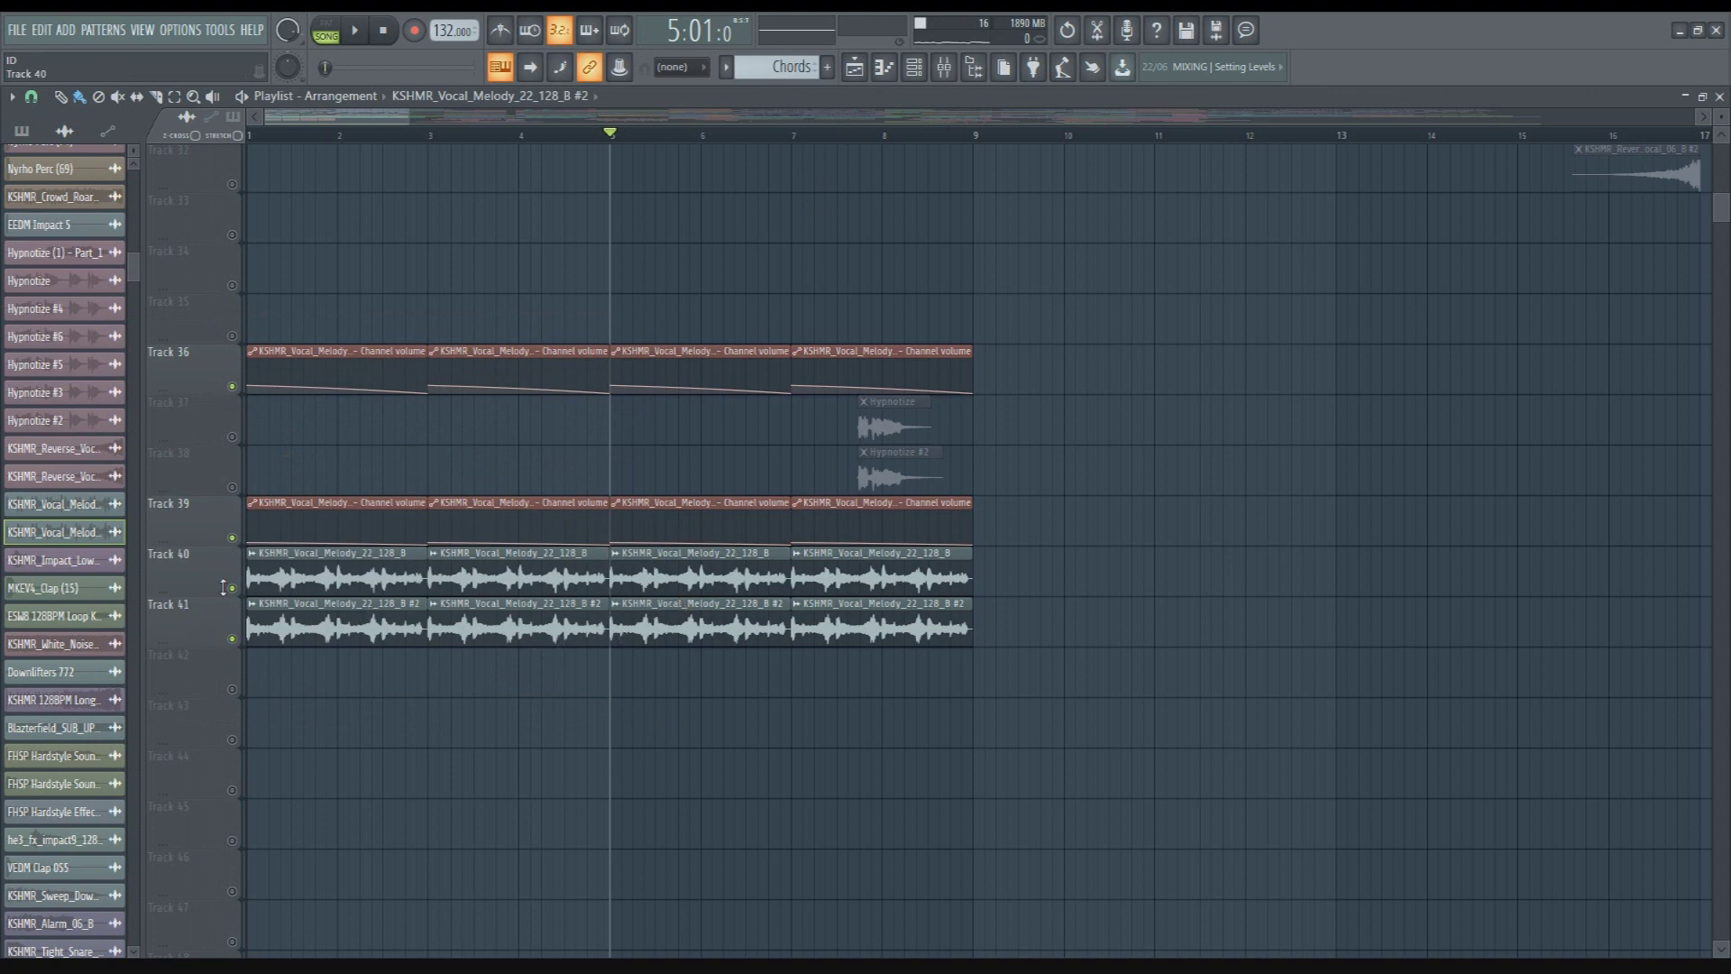
Replay the Track 41 vocal melody without Track 40, and restore Track 40
{"action": "left_click", "coordinate": [232, 588]}
{"action": "key", "text": "space"}
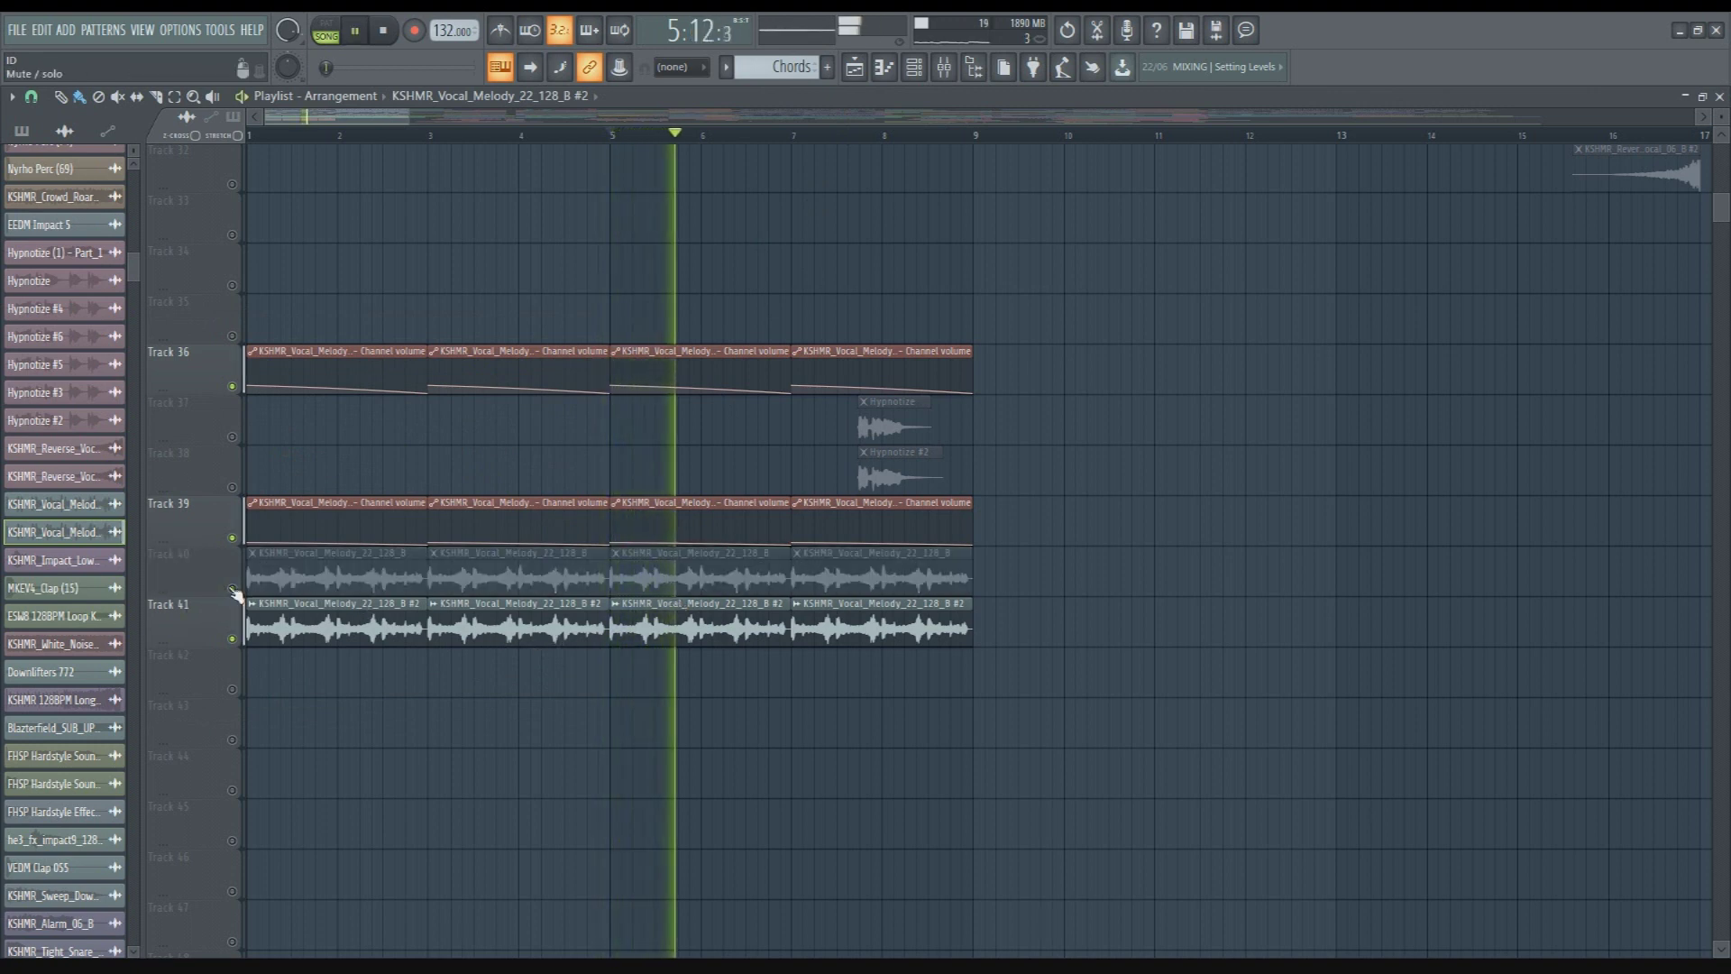
{"action": "left_click", "coordinate": [233, 589]}
{"action": "key", "text": "space"}
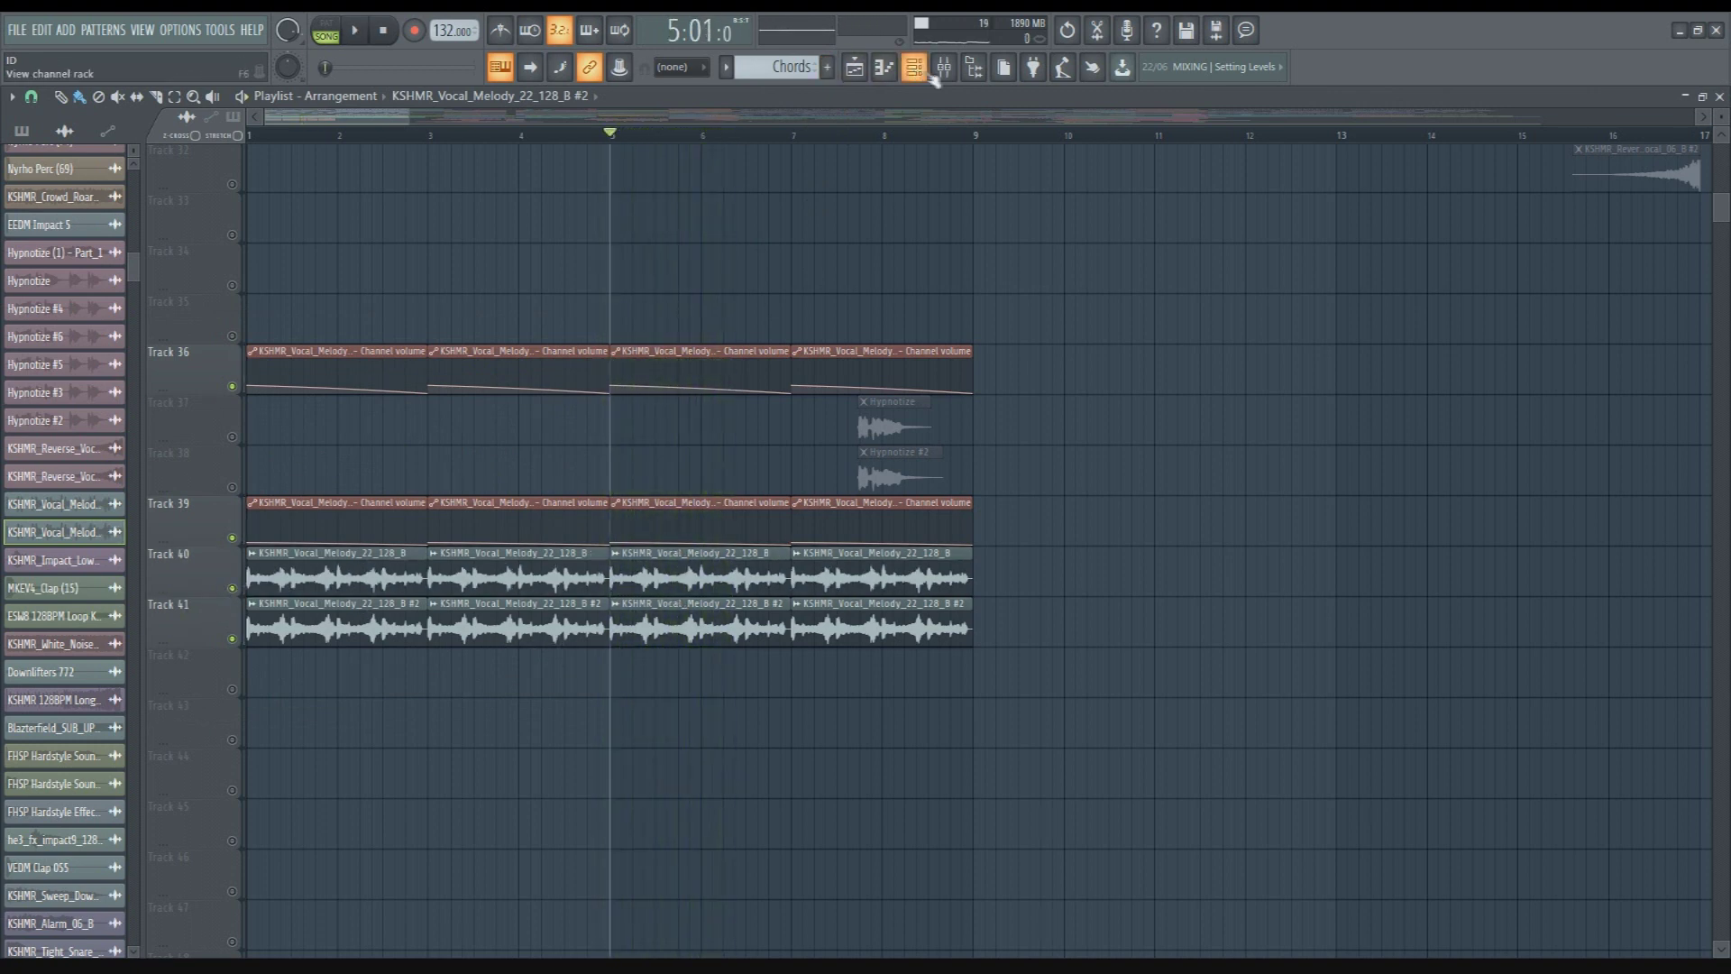
Solo Track 40 and play its vocal melody with the mixer open
{"action": "left_click", "coordinate": [642, 558]}
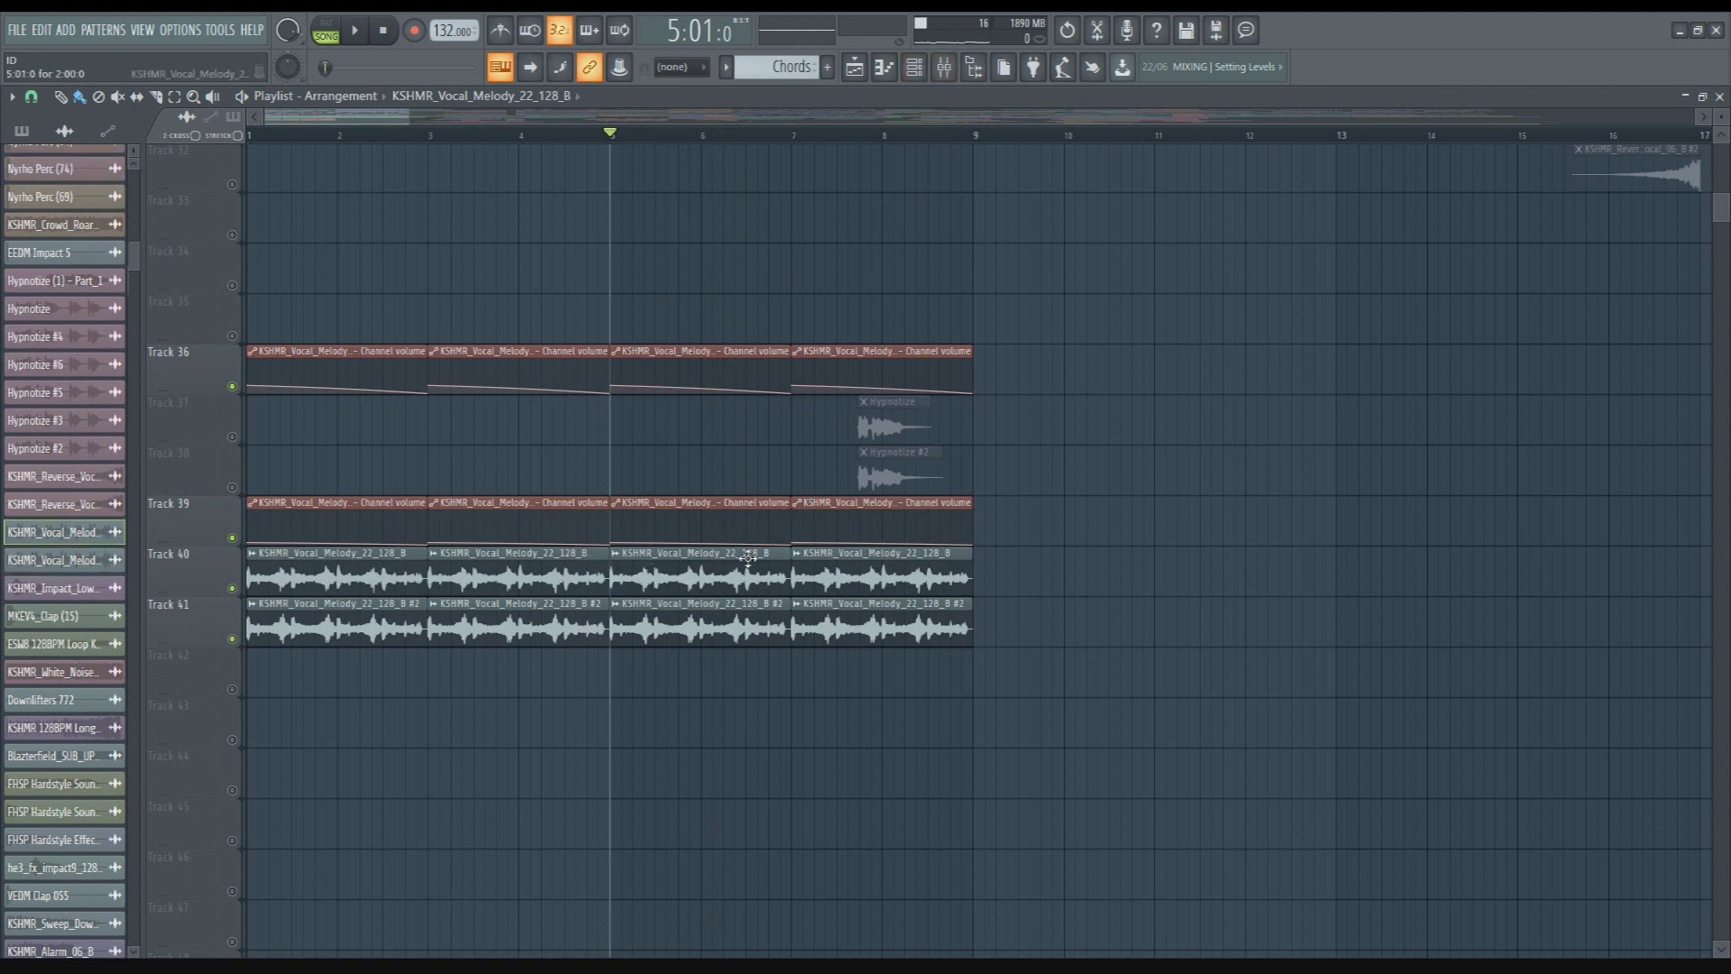
{"action": "right_click", "coordinate": [232, 588]}
{"action": "left_click", "coordinate": [943, 67]}
{"action": "key", "text": "space"}
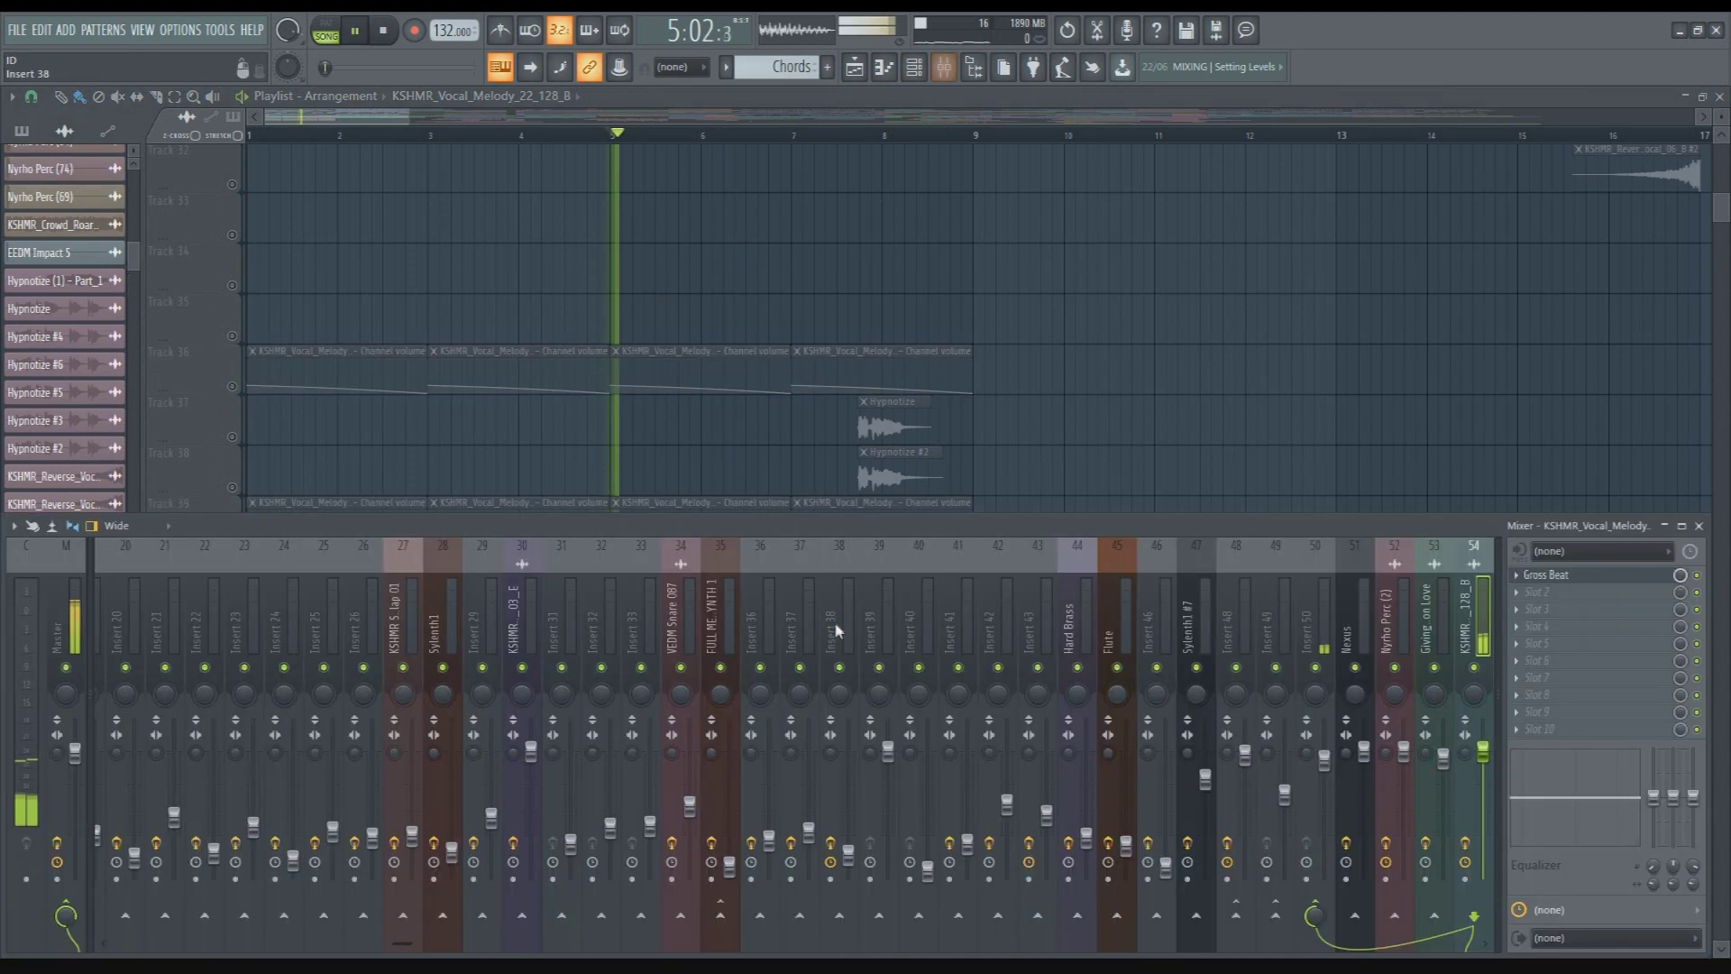
{"action": "key", "text": "space"}
Inspect Gross Beat on the vocal melody's mixer Insert 54 and play the vocal through it
{"action": "left_click_drag", "start_coordinate": [398, 950], "coordinate": [635, 945]}
{"action": "key", "text": "space"}
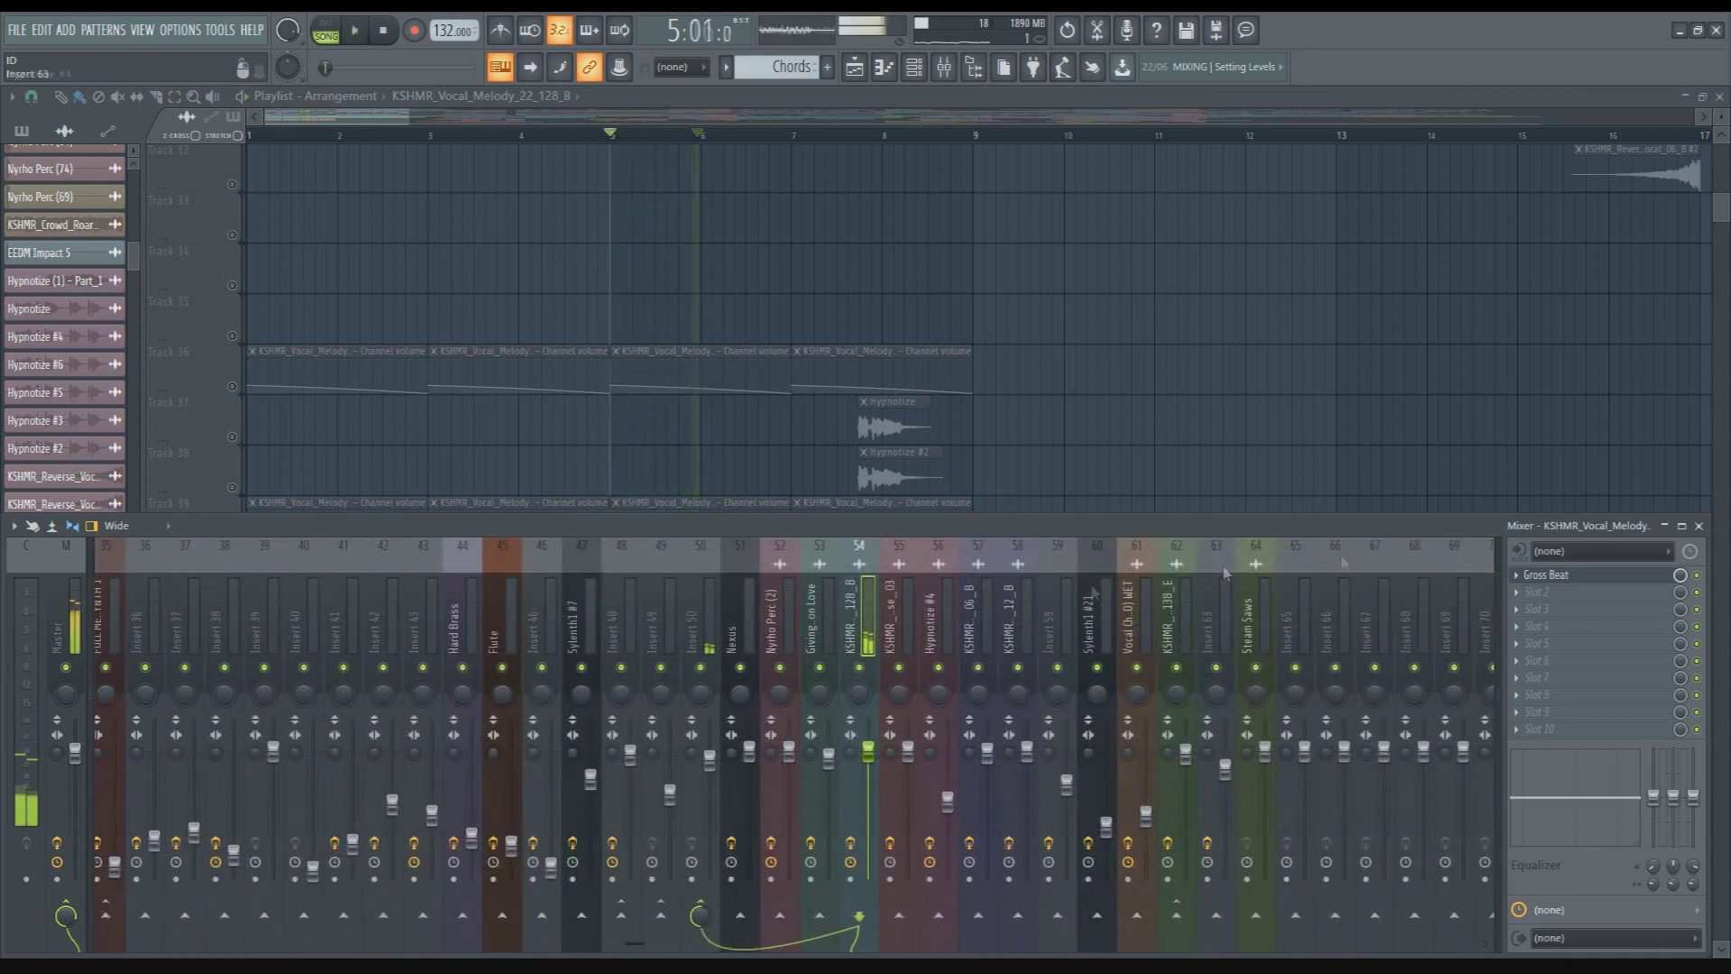
{"action": "key", "text": "space"}
{"action": "left_click", "coordinate": [1603, 580]}
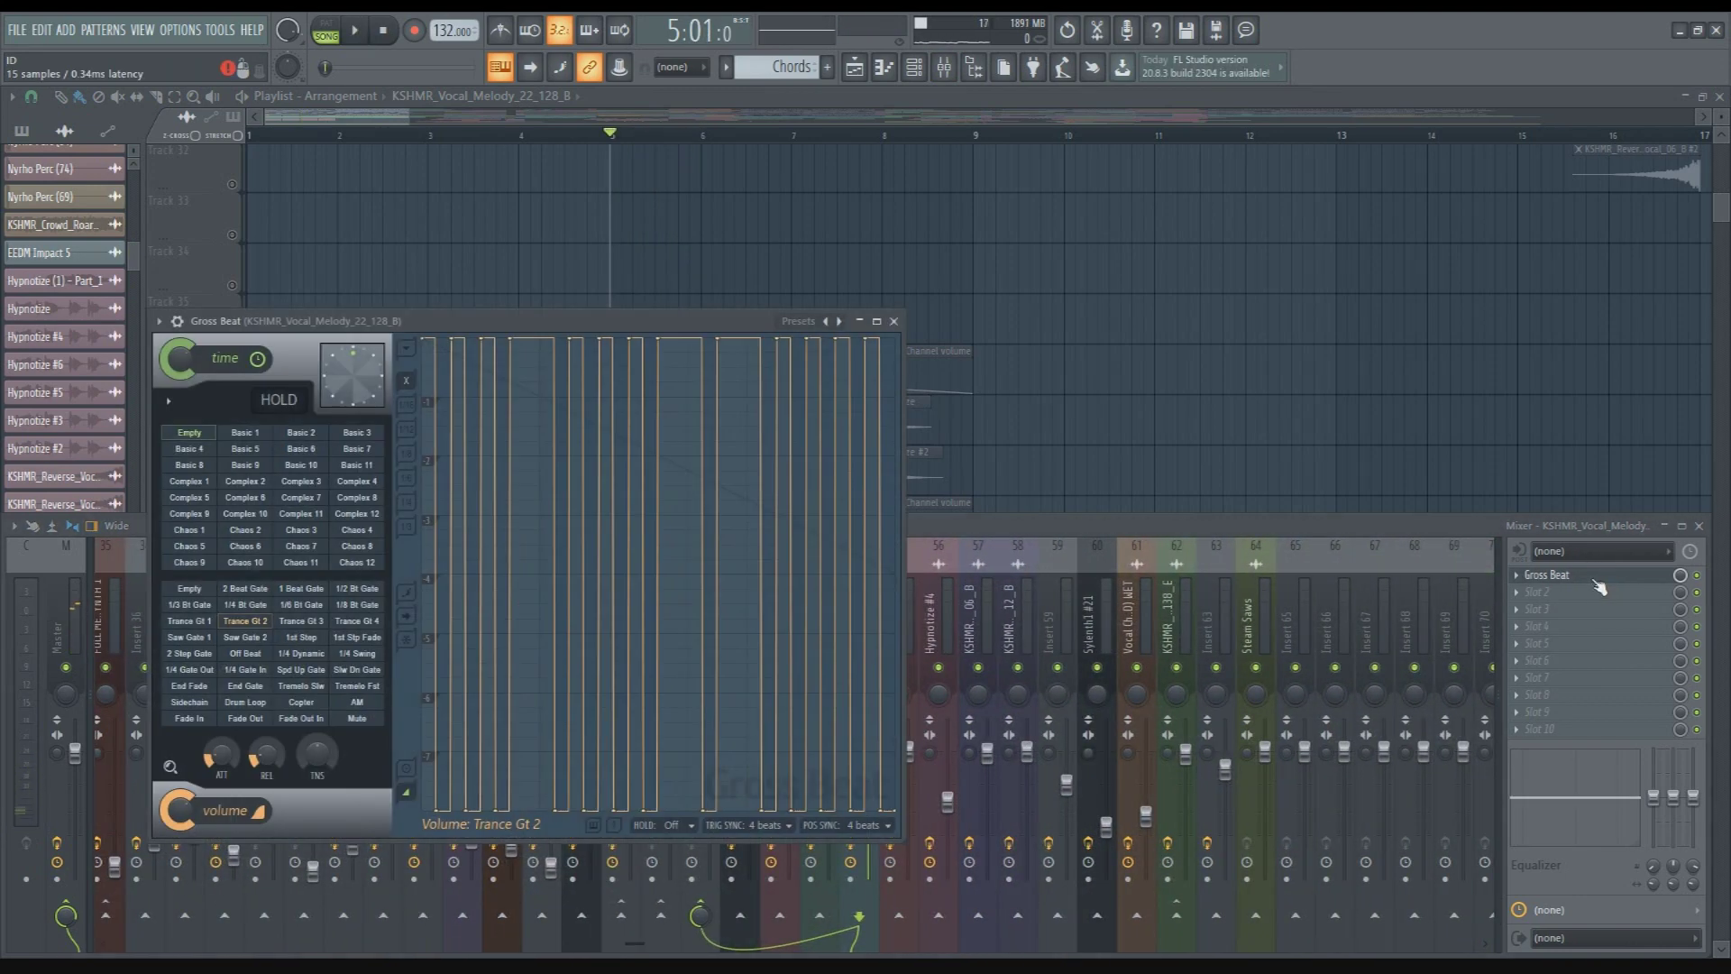
{"action": "key", "text": "space"}
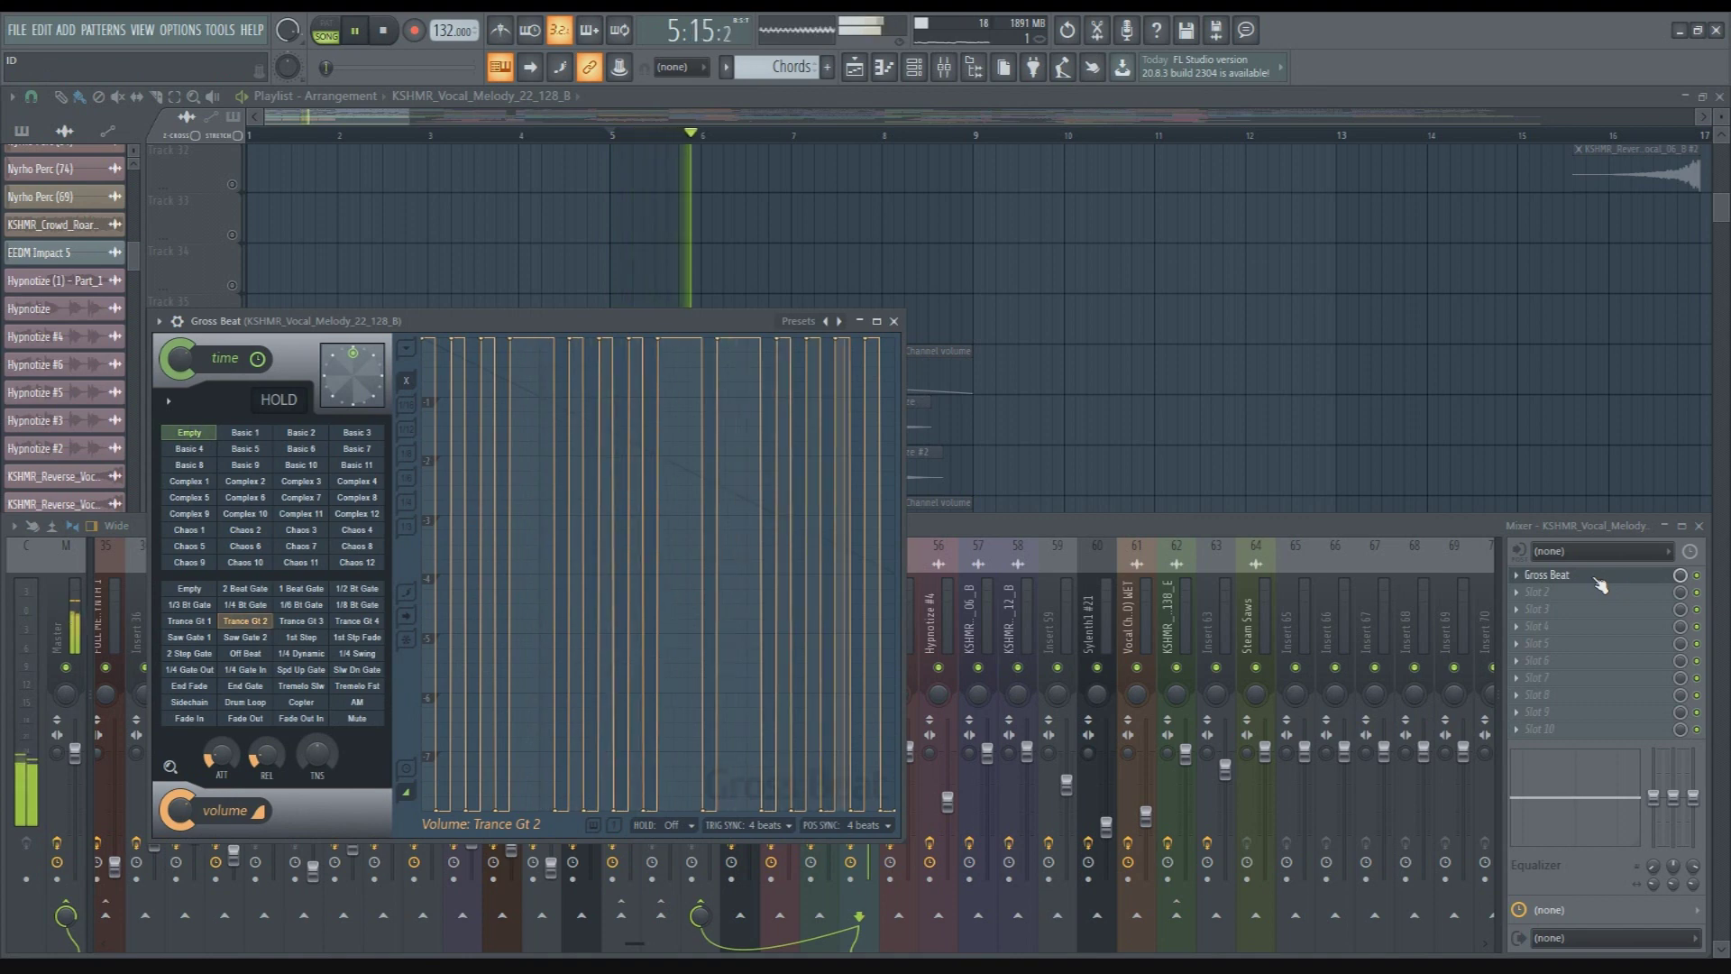
Reopen Gross Beat on the vocal melody's Insert 54, play the vocal through it once more, and close the effect window
{"action": "key", "text": "space"}
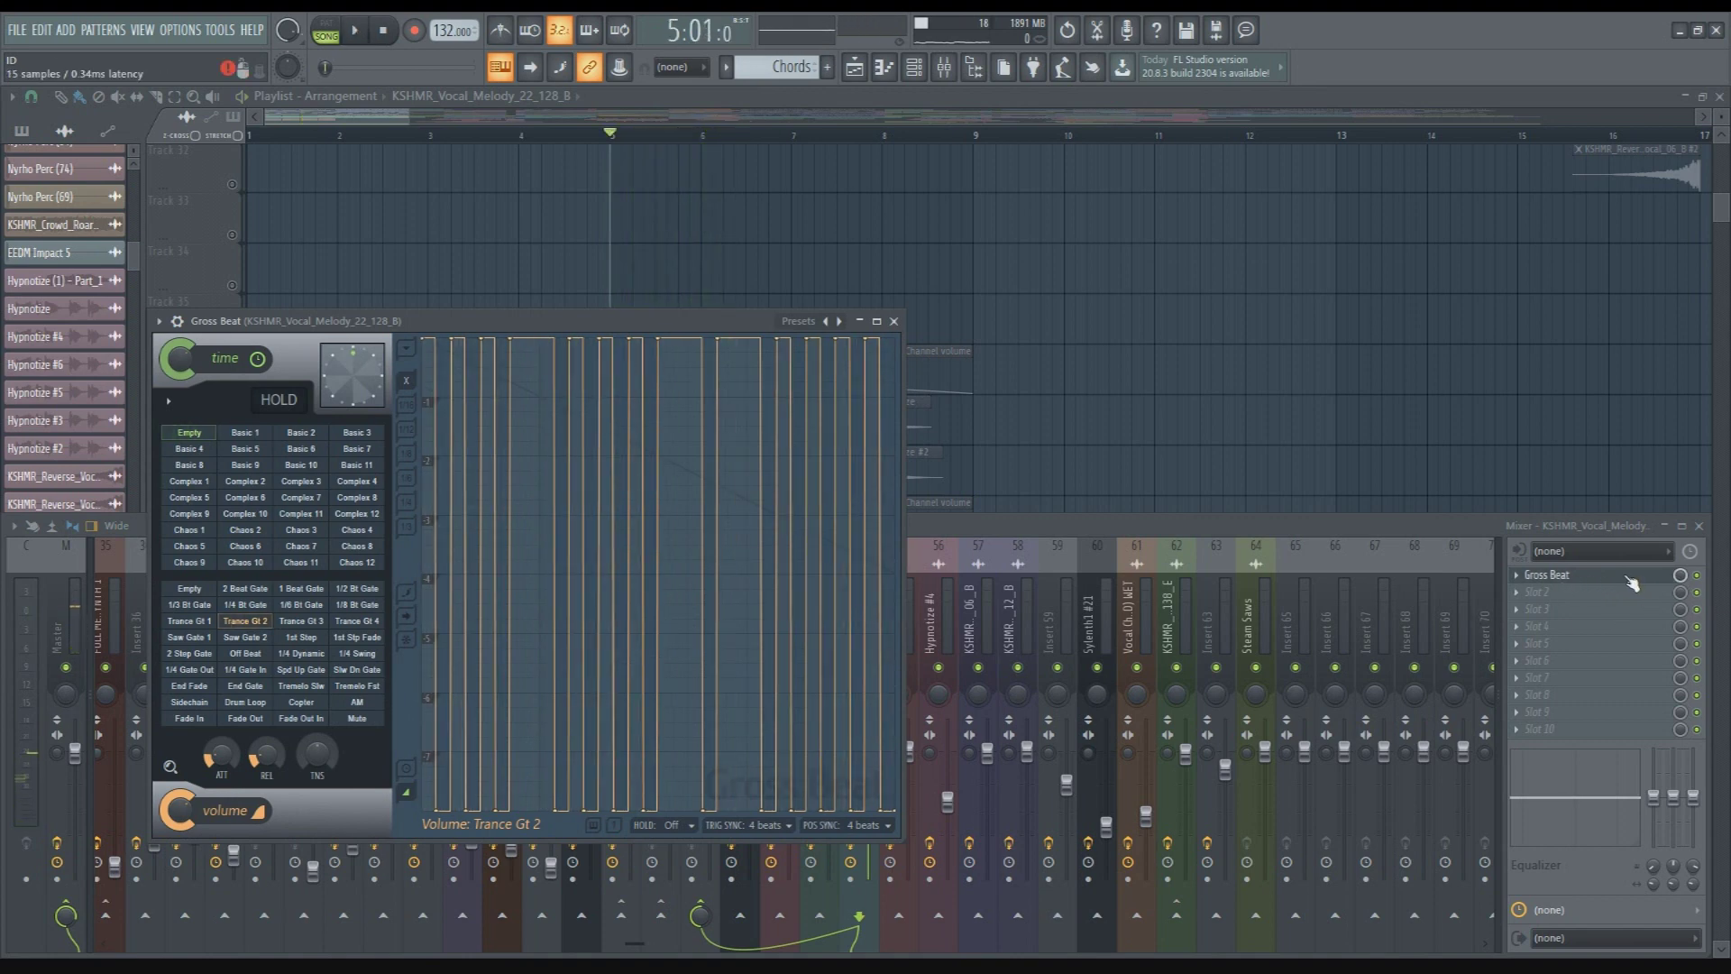
{"action": "left_click", "coordinate": [1628, 578]}
{"action": "left_click", "coordinate": [1628, 578]}
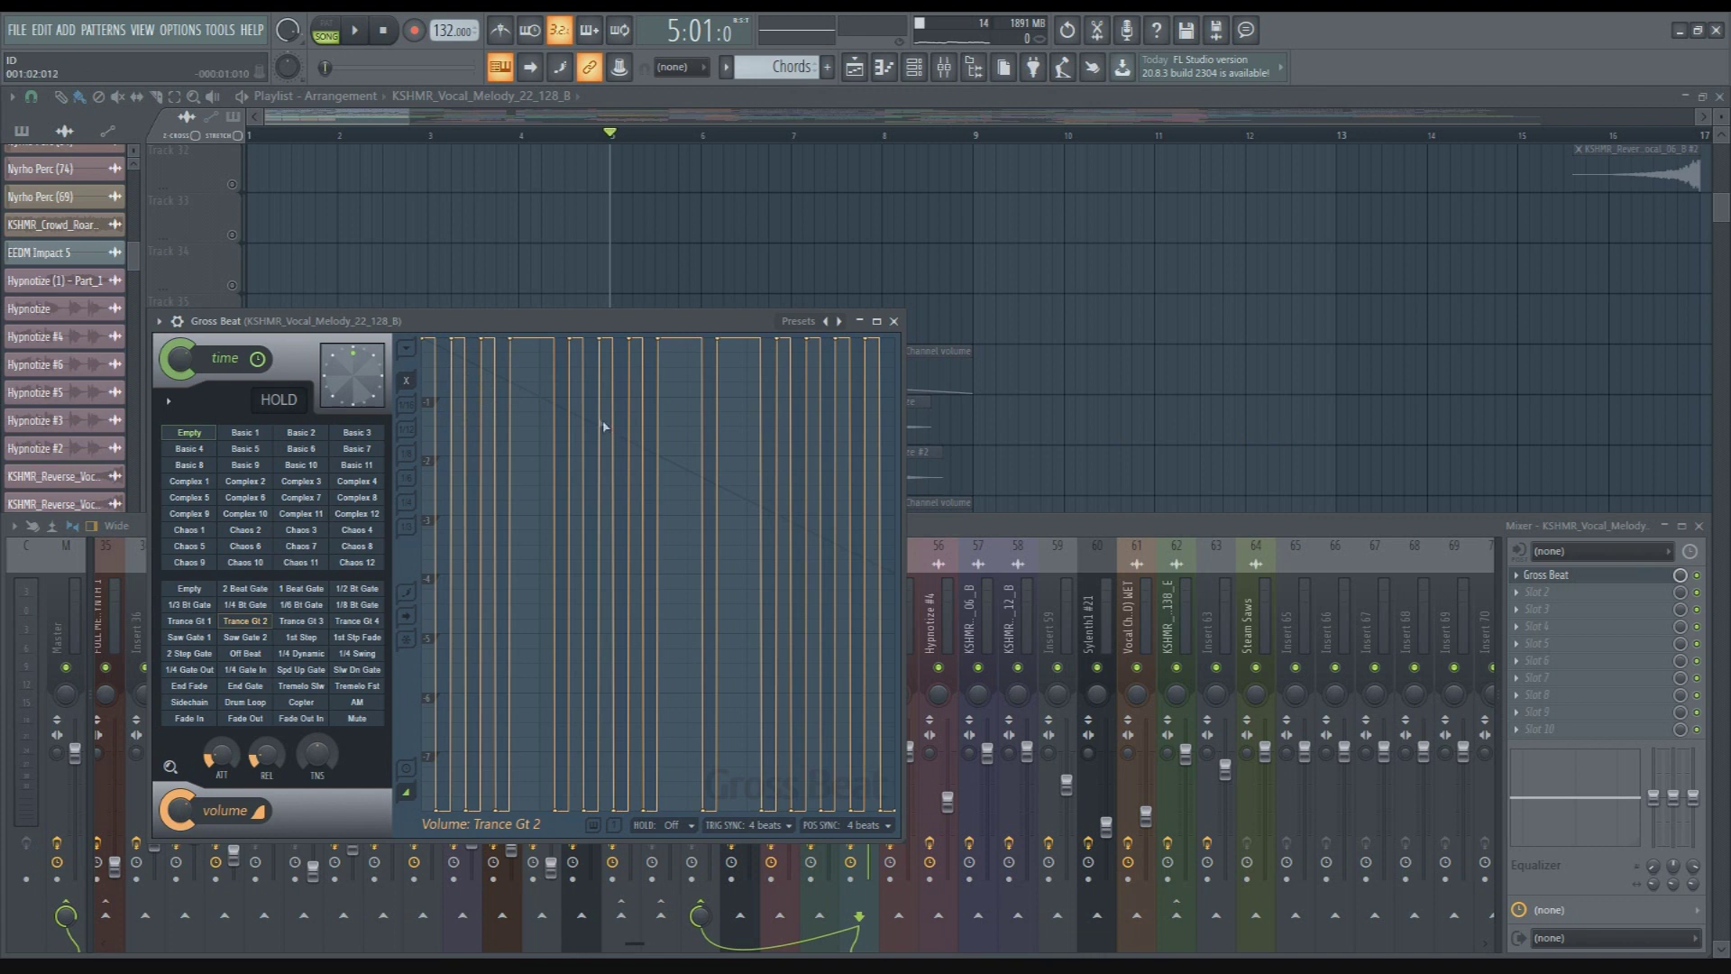
{"action": "key", "text": "space"}
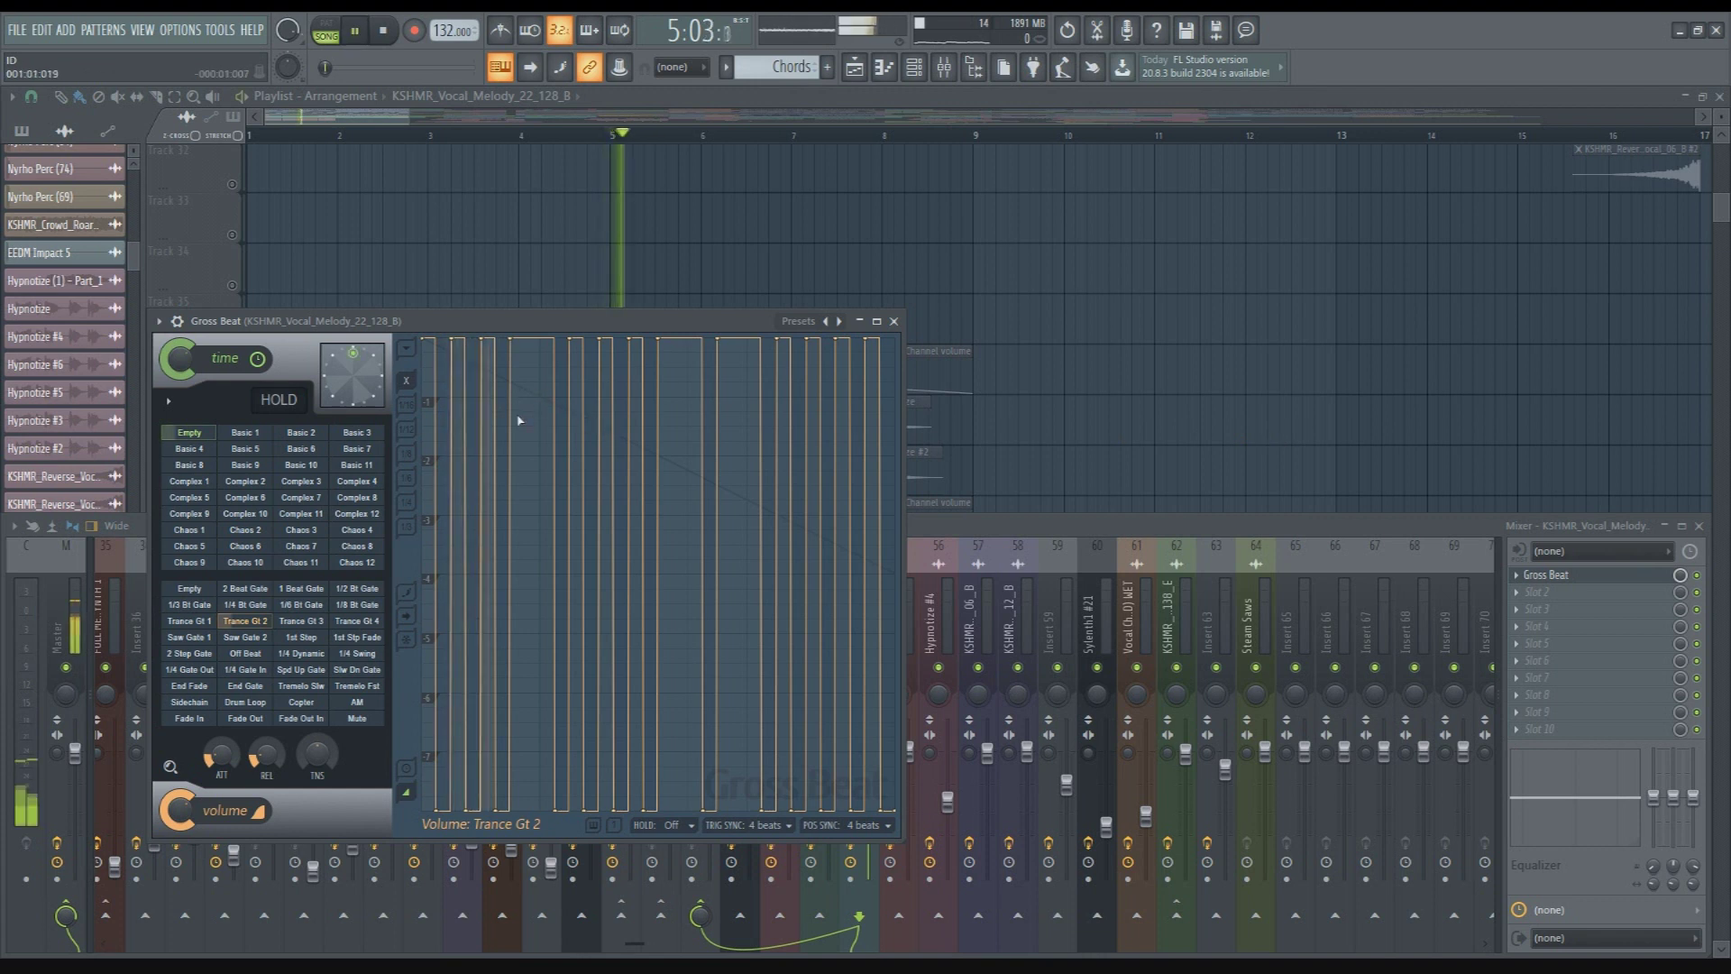
{"action": "key", "text": "space"}
{"action": "left_click", "coordinate": [1570, 577]}
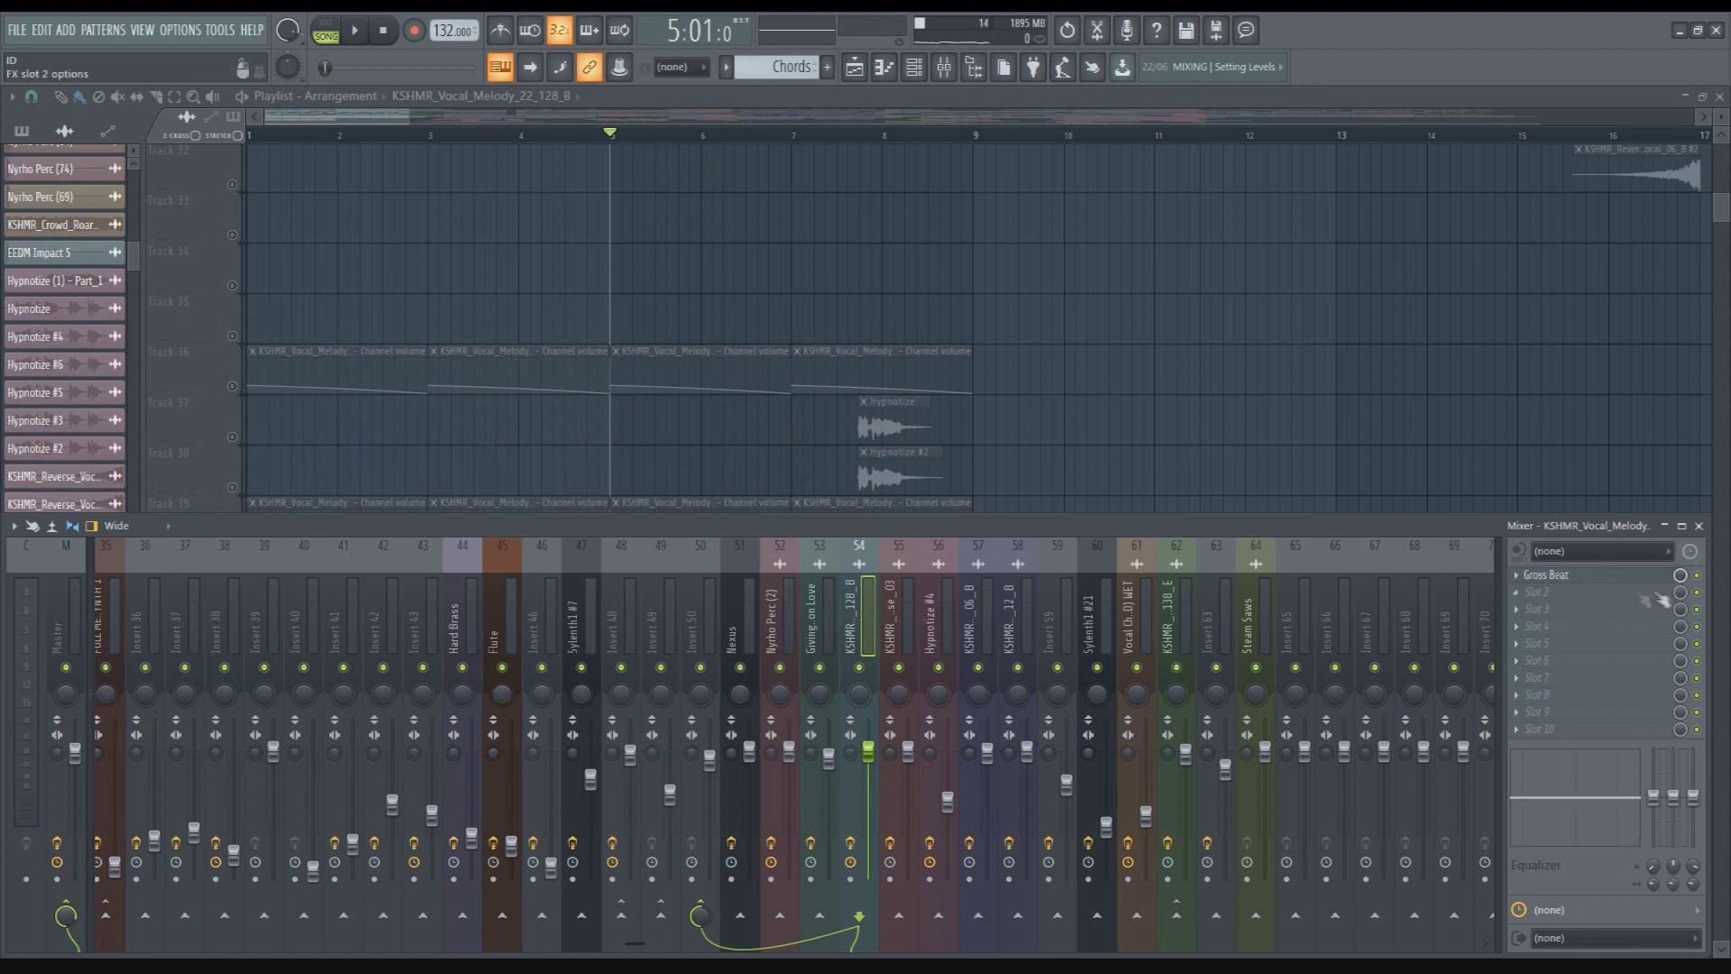
Play the vocal with Insert 50 and with Insert 54 selected to compare their signals, and close the mixer
{"action": "left_click", "coordinate": [703, 637]}
{"action": "key", "text": "space"}
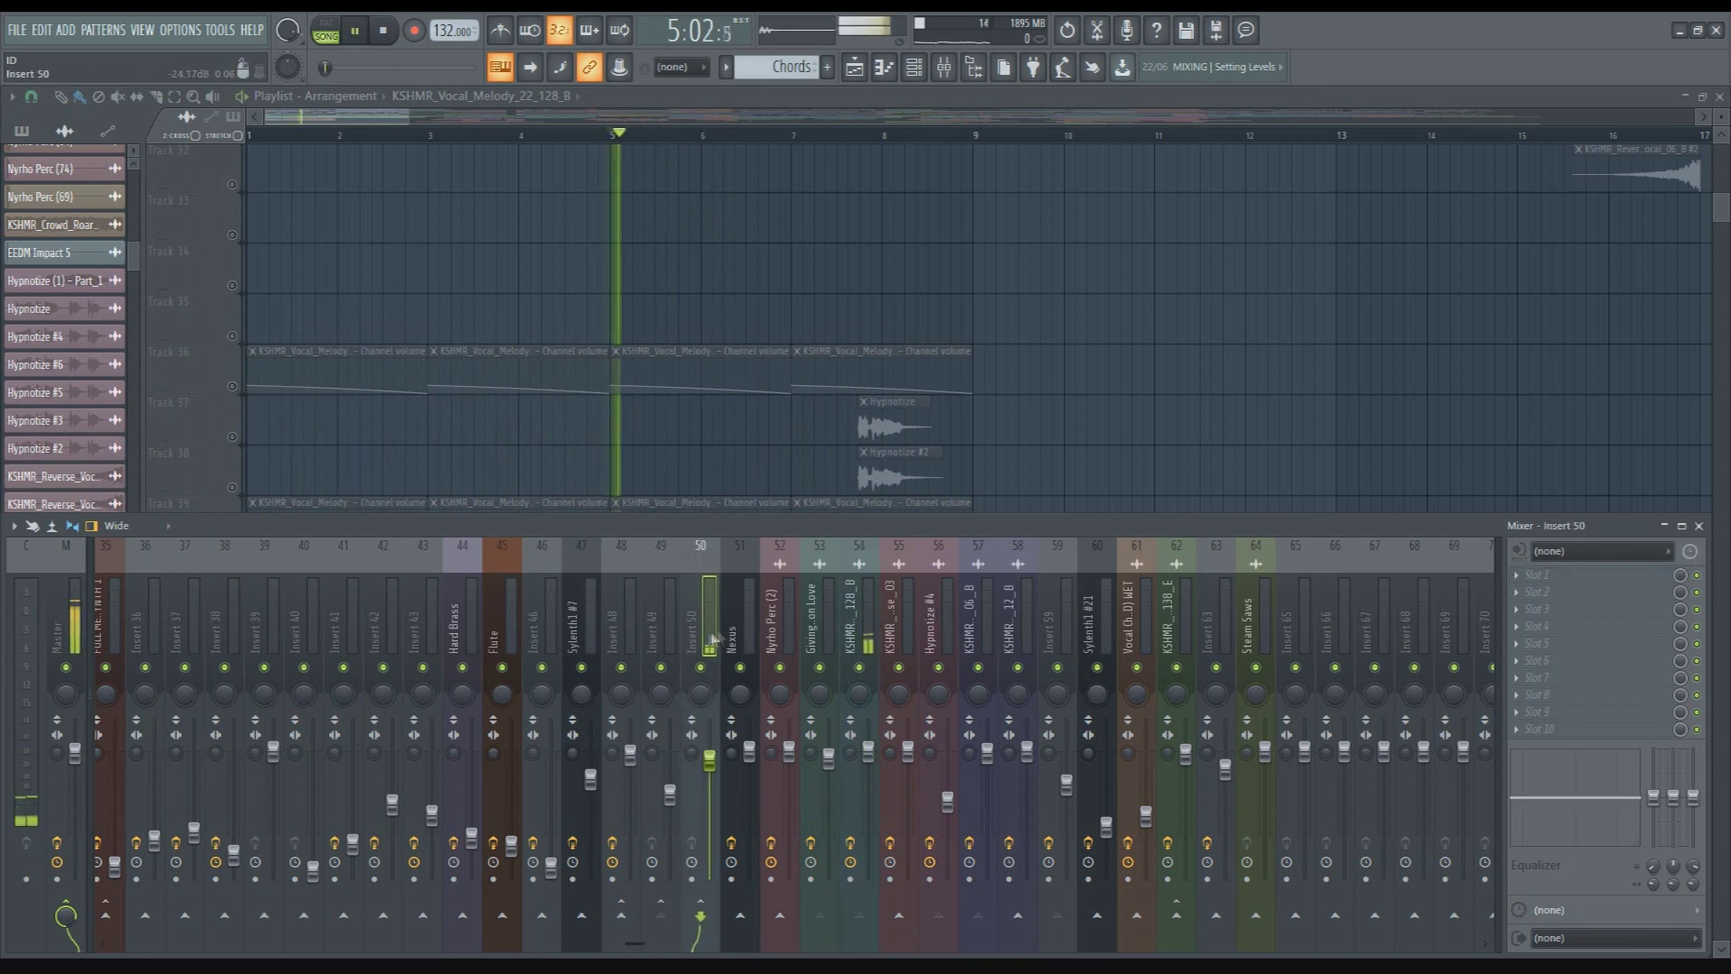
{"action": "key", "text": "space"}
{"action": "left_click", "coordinate": [875, 617]}
{"action": "key", "text": "space"}
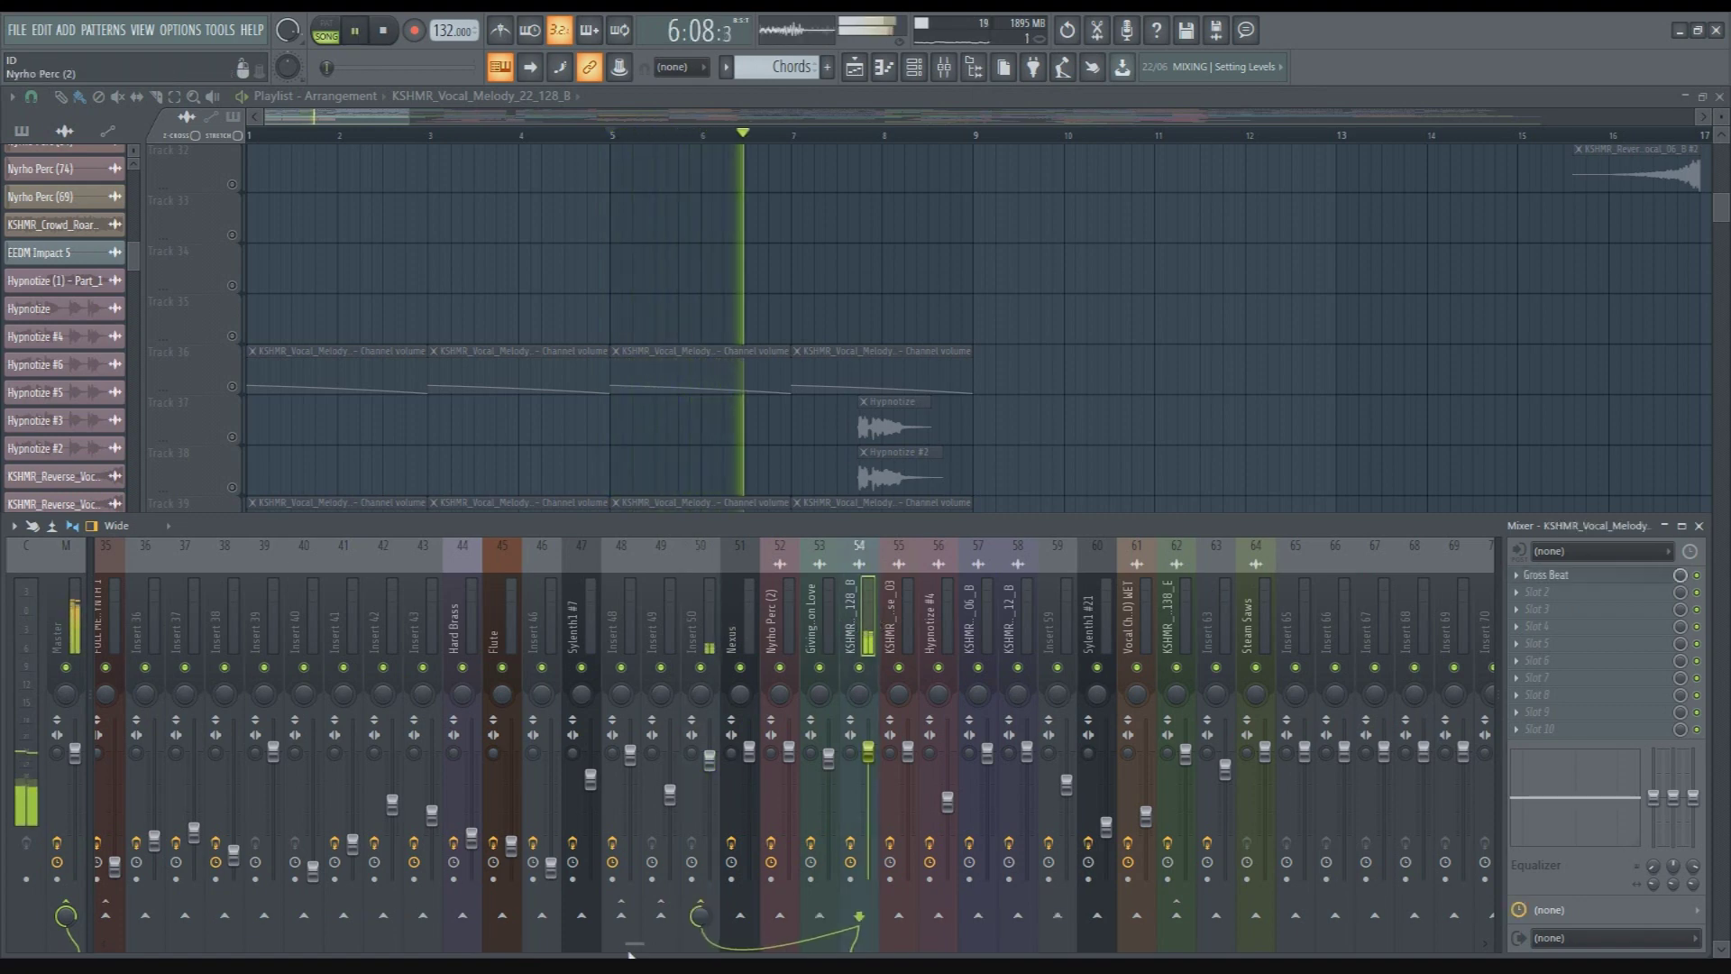
{"action": "left_click_drag", "start_coordinate": [630, 949], "coordinate": [7, 908]}
{"action": "key", "text": "space"}
{"action": "key", "text": "F9"}
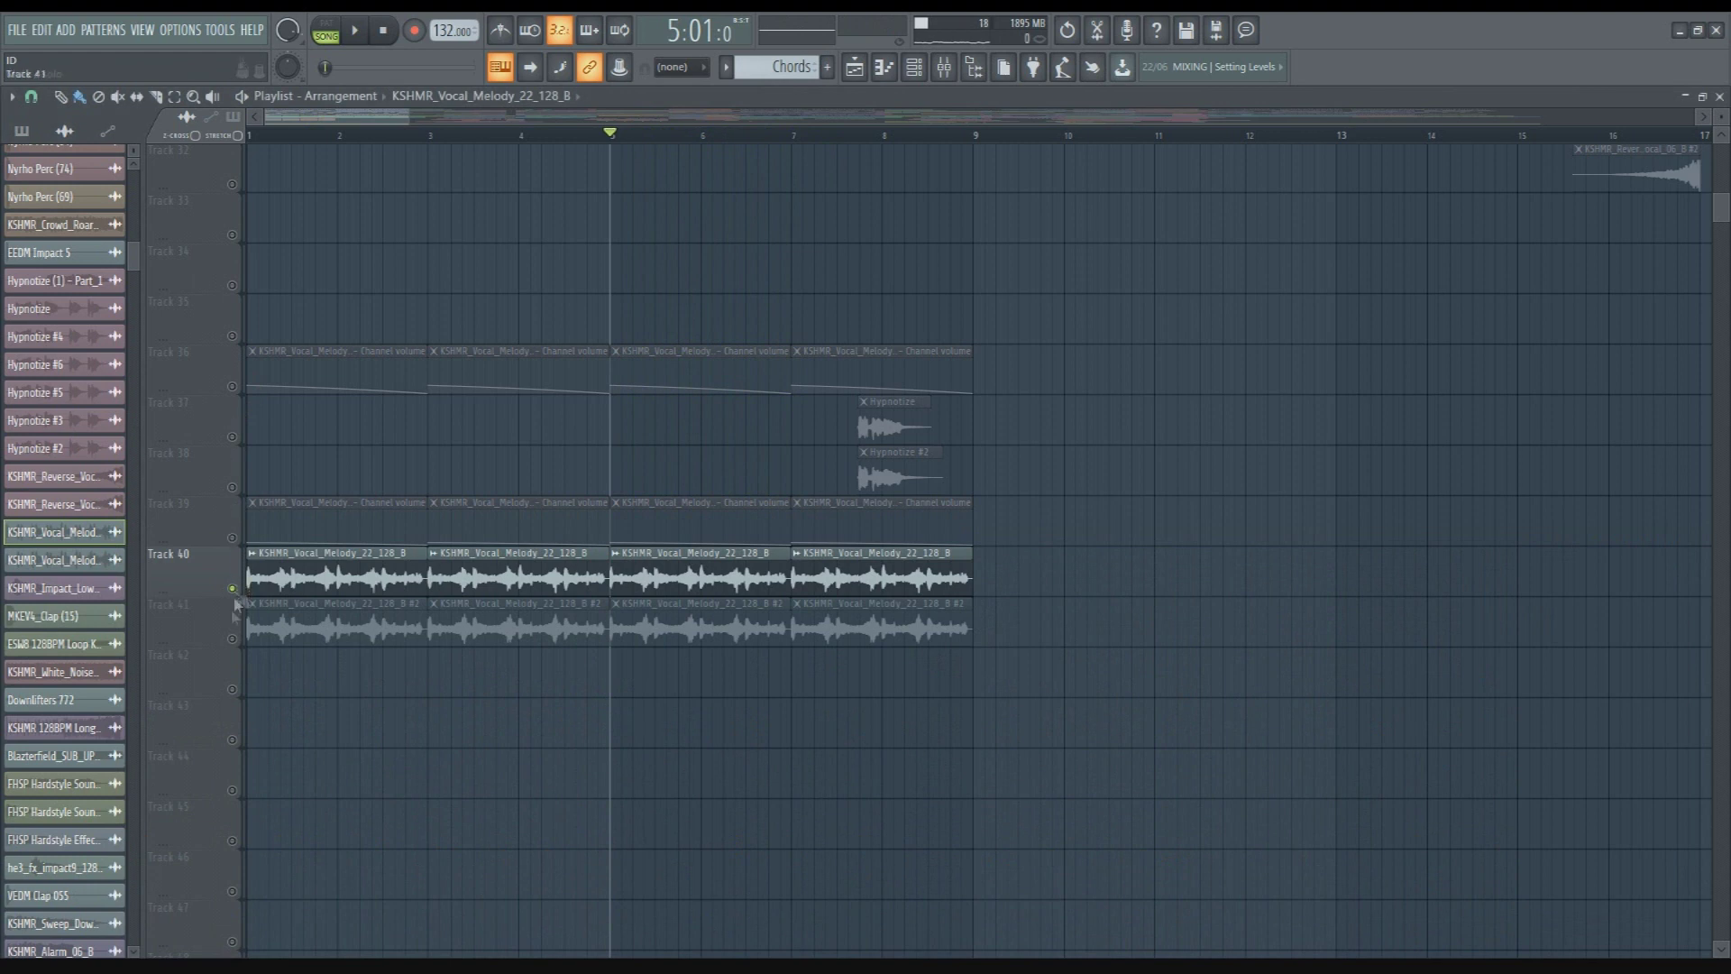
Unmute Tracks 41, 39 and 36 and play both vocal melodies together with their channel volume automation
{"action": "left_click", "coordinate": [233, 637]}
{"action": "key", "text": "space"}
{"action": "left_click", "coordinate": [233, 538]}
{"action": "key", "text": "space"}
{"action": "left_click", "coordinate": [231, 387]}
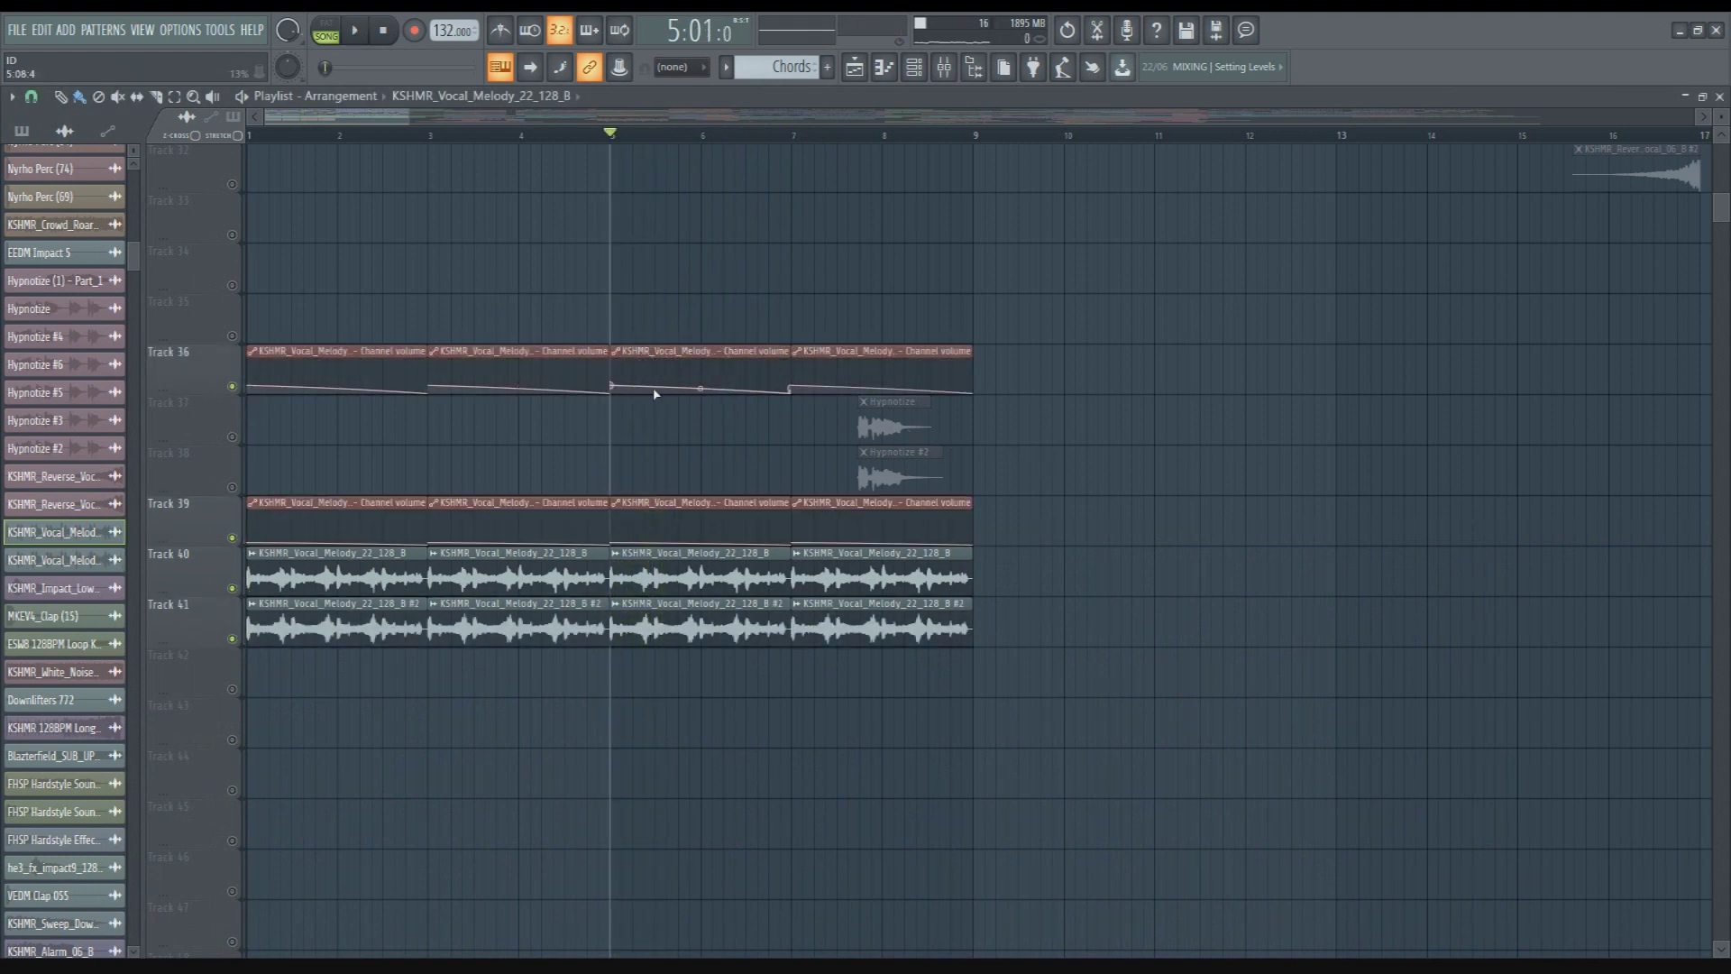
{"action": "key", "text": "space"}
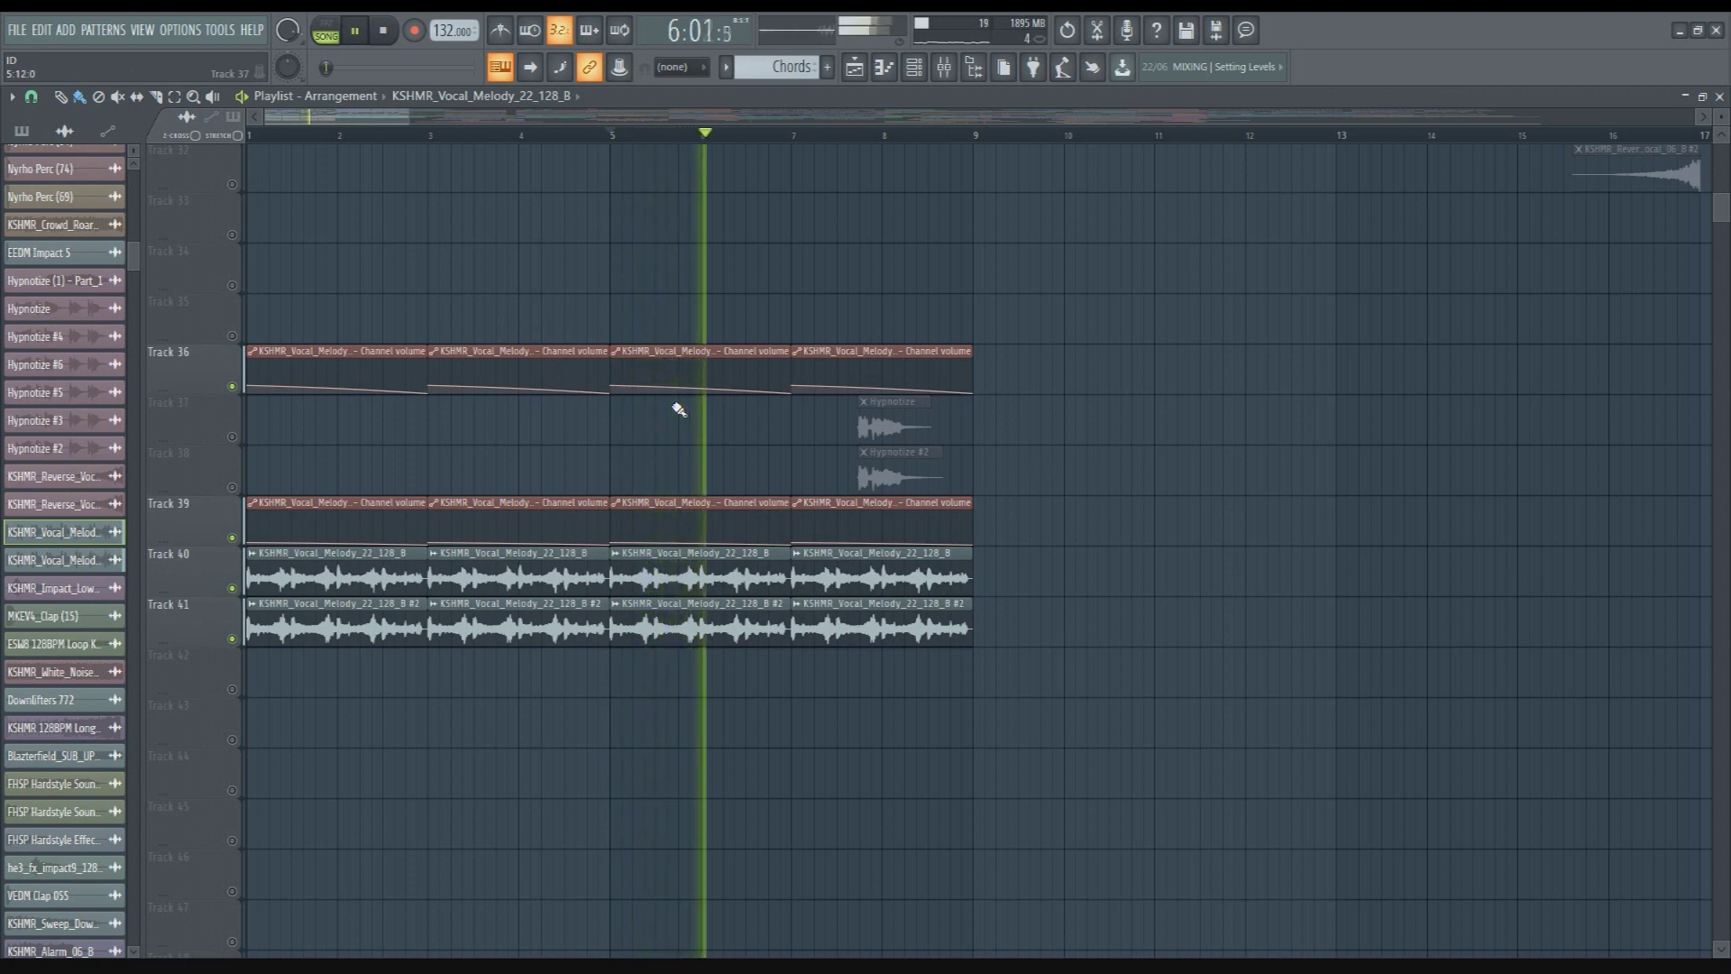
{"action": "key", "text": "space"}
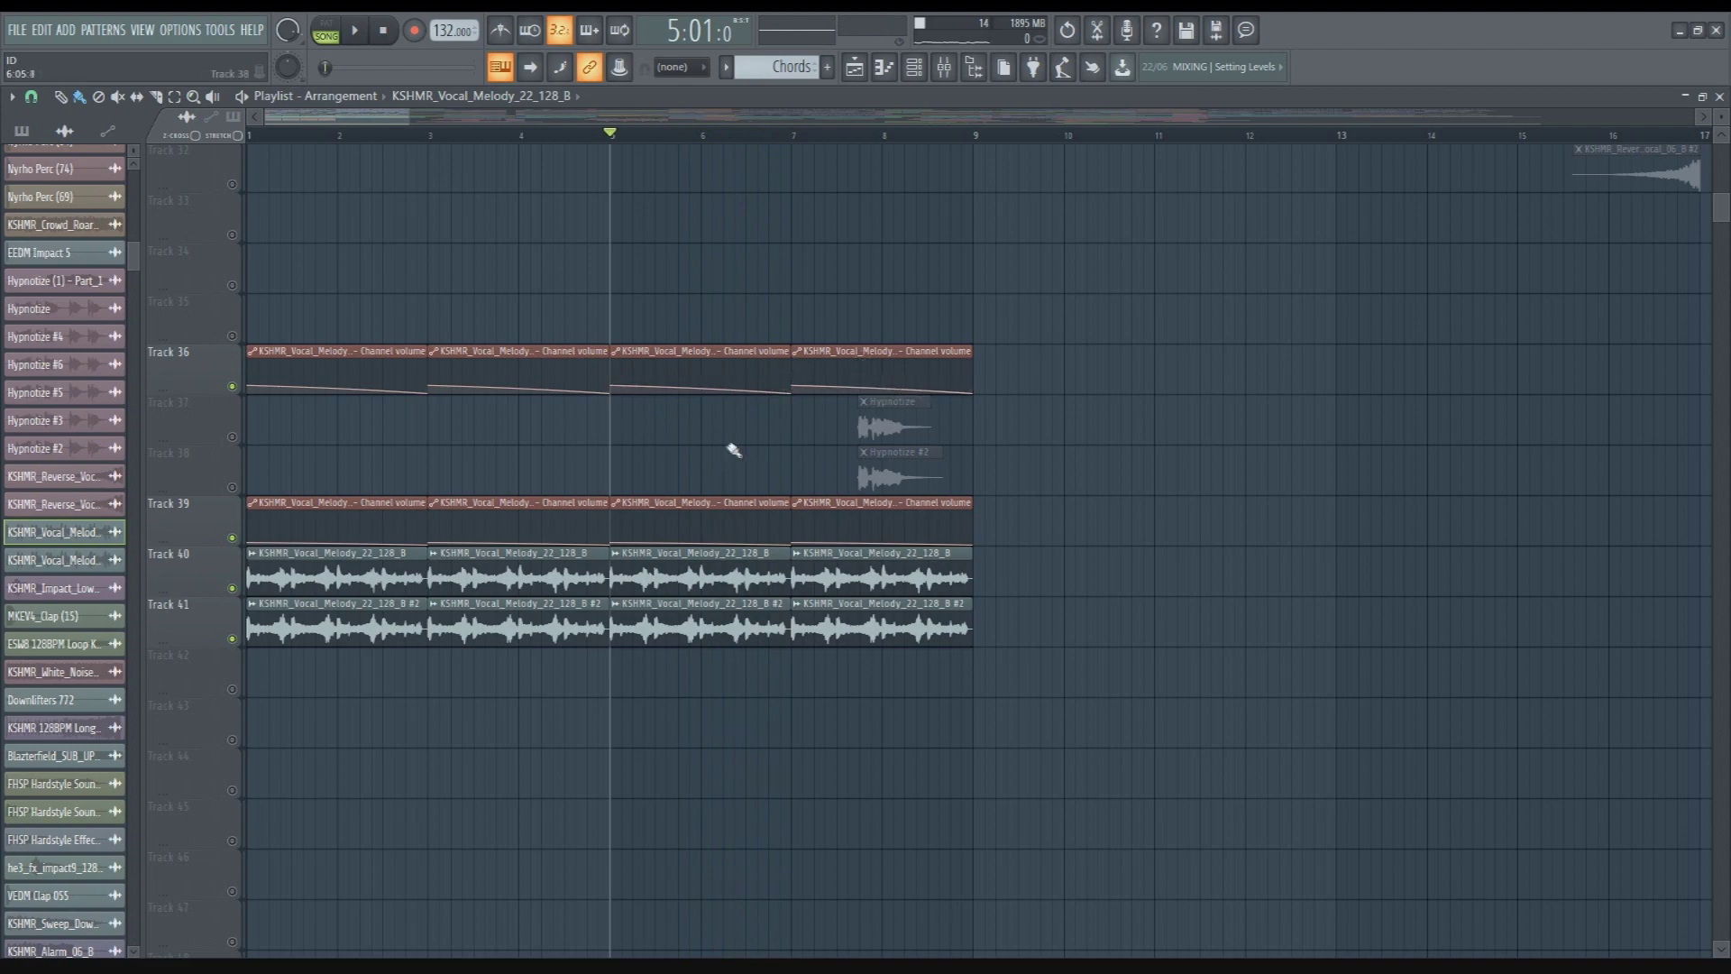
Solo Track 1 and play its claps from bar 5
{"action": "scroll", "coordinate": [733, 449], "scroll_direction": "up", "scroll_amount": 8}
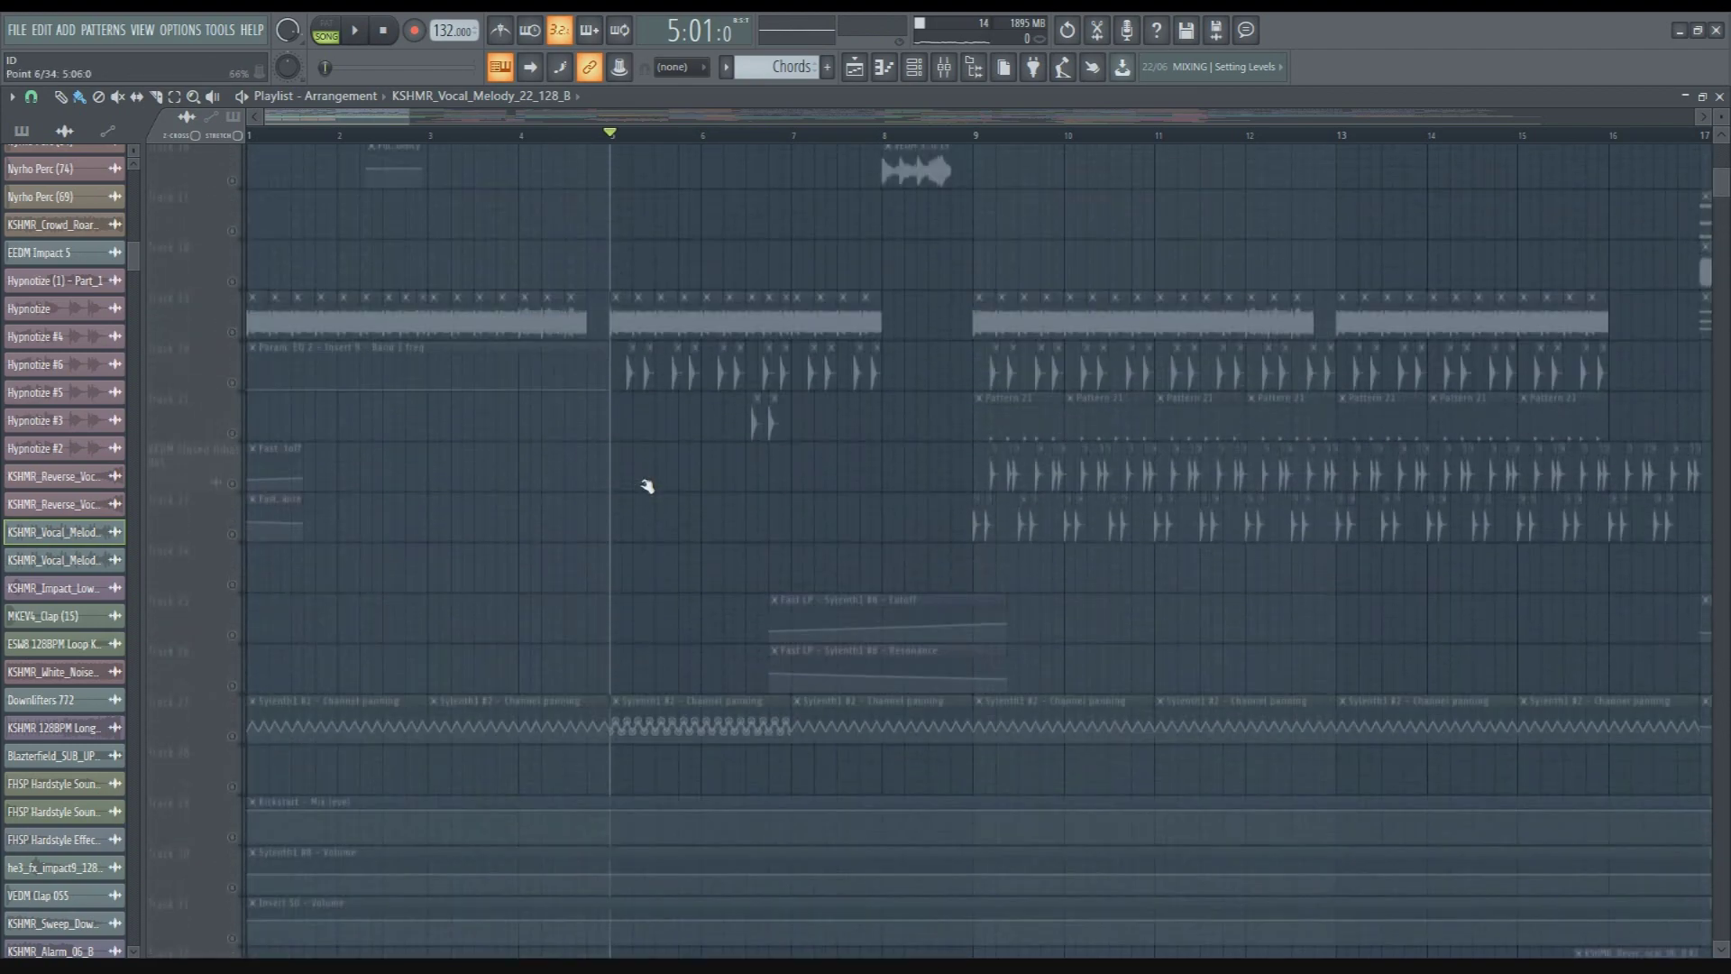
{"action": "scroll", "coordinate": [719, 498], "scroll_direction": "up", "scroll_amount": 6}
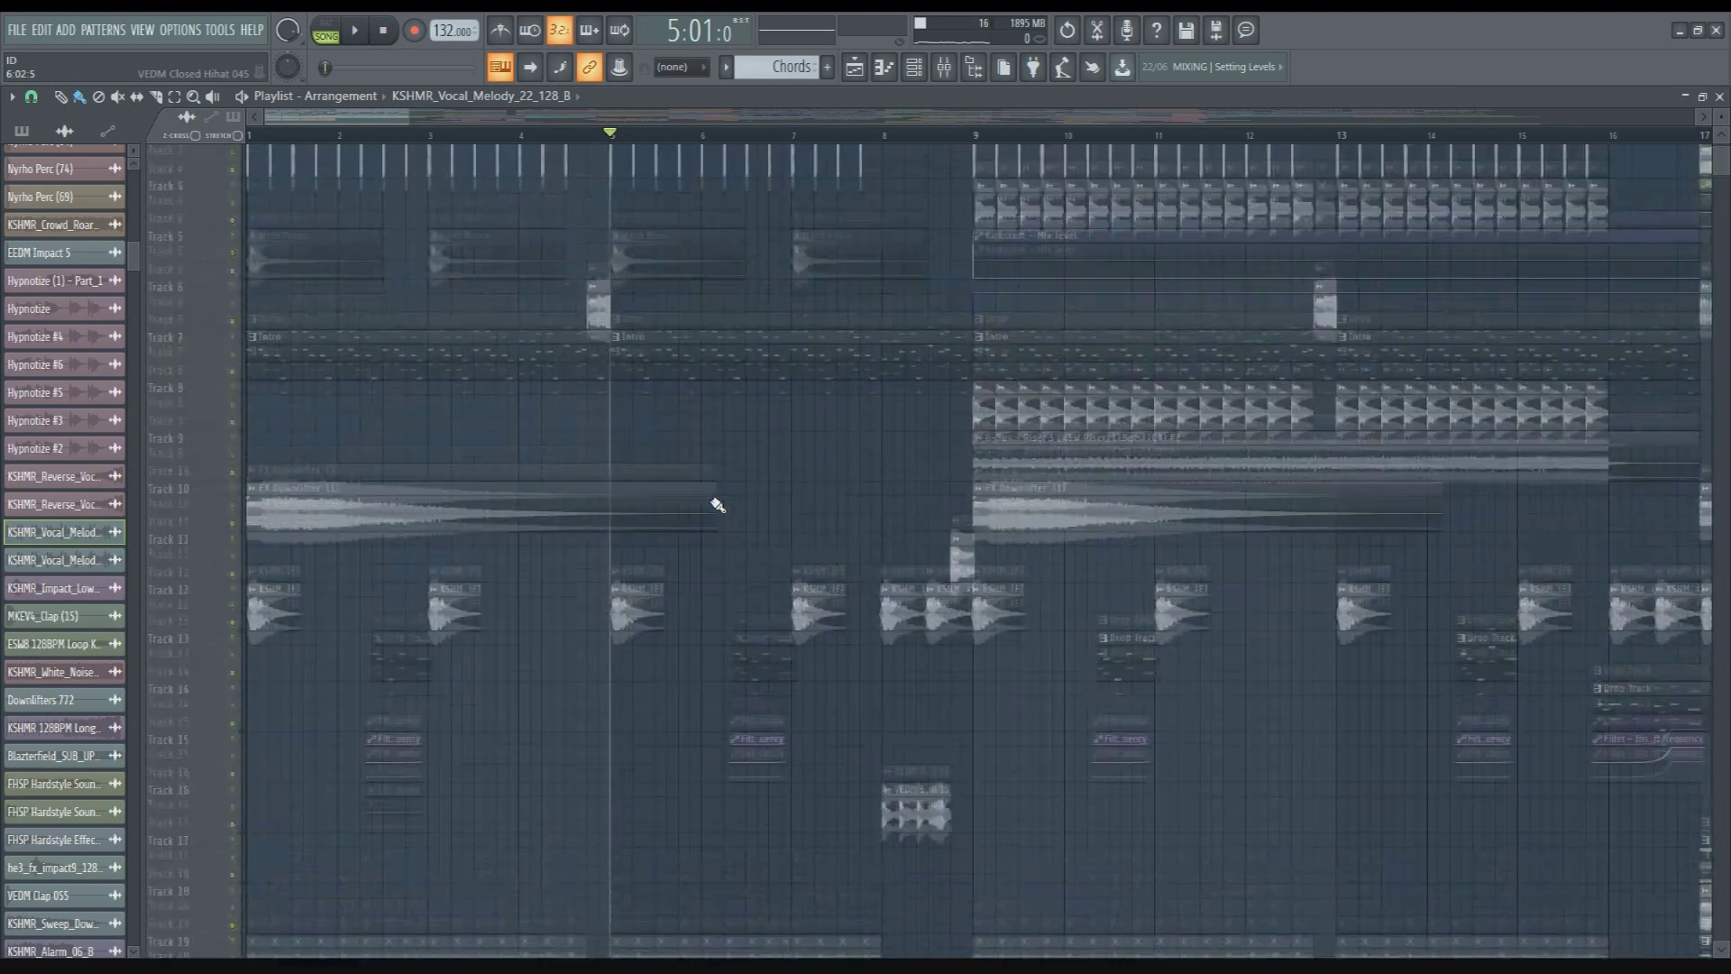
{"action": "scroll", "coordinate": [718, 505], "scroll_direction": "up", "scroll_amount": 3}
{"action": "right_click", "coordinate": [232, 187]}
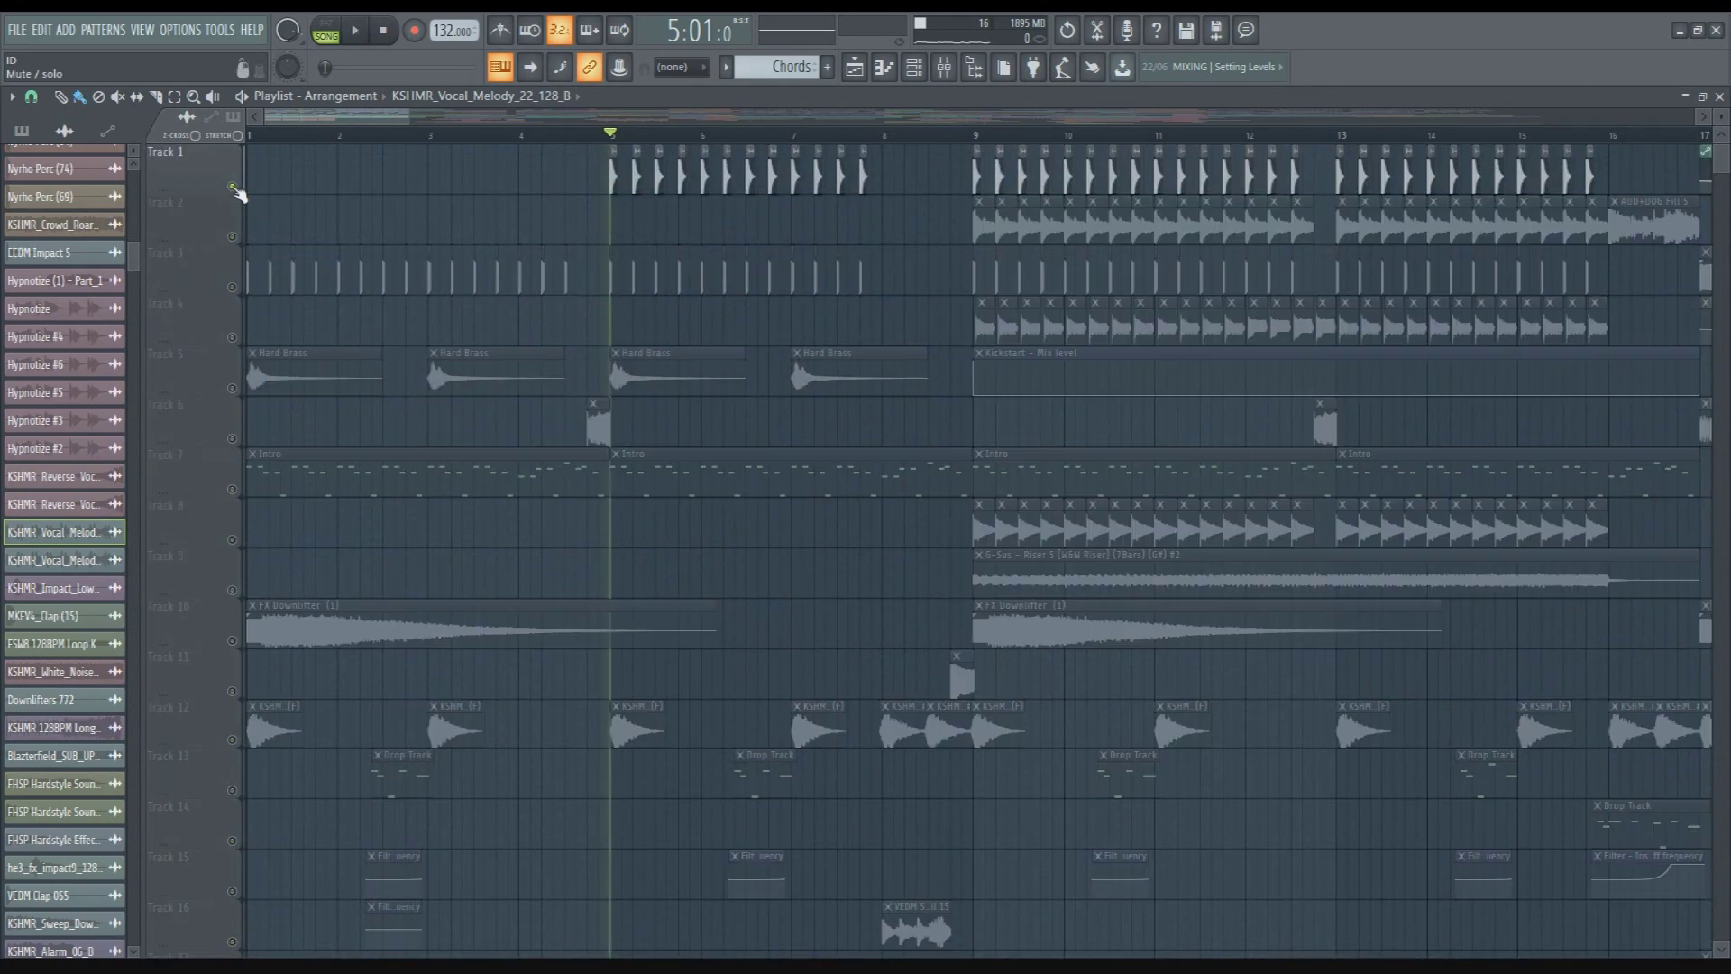
{"action": "key", "text": "space"}
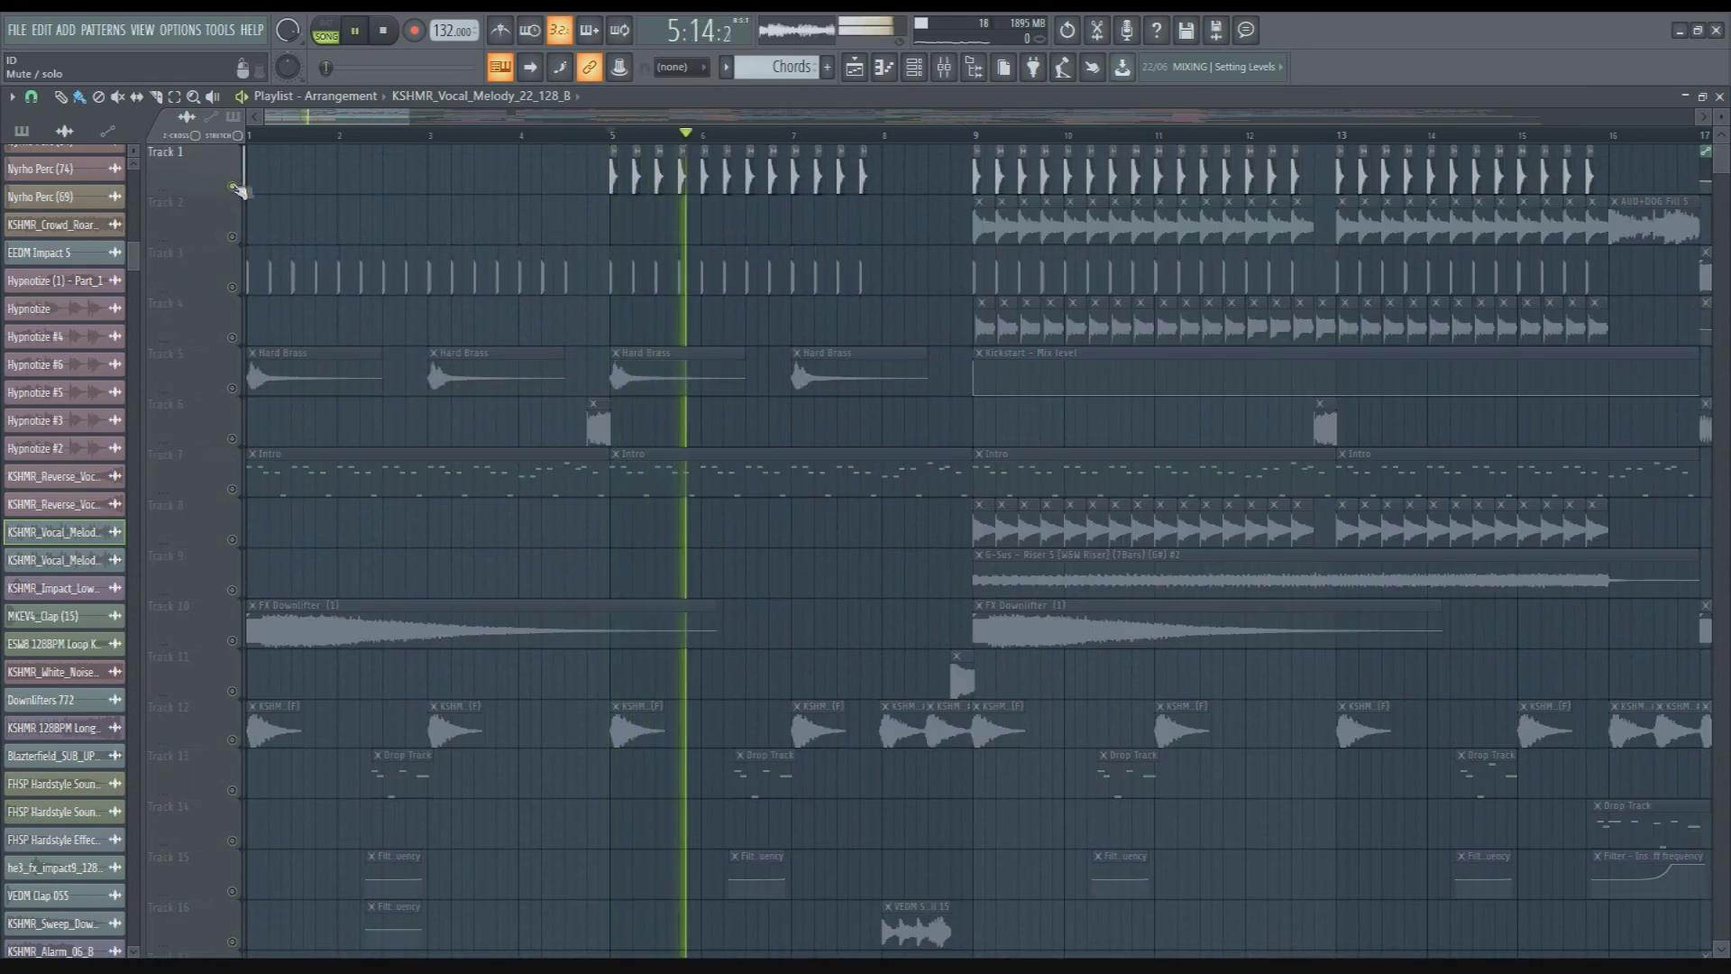
Inspect the clap's channel settings and its mixer Insert 15, and close both windows
{"action": "double_click", "coordinate": [660, 166]}
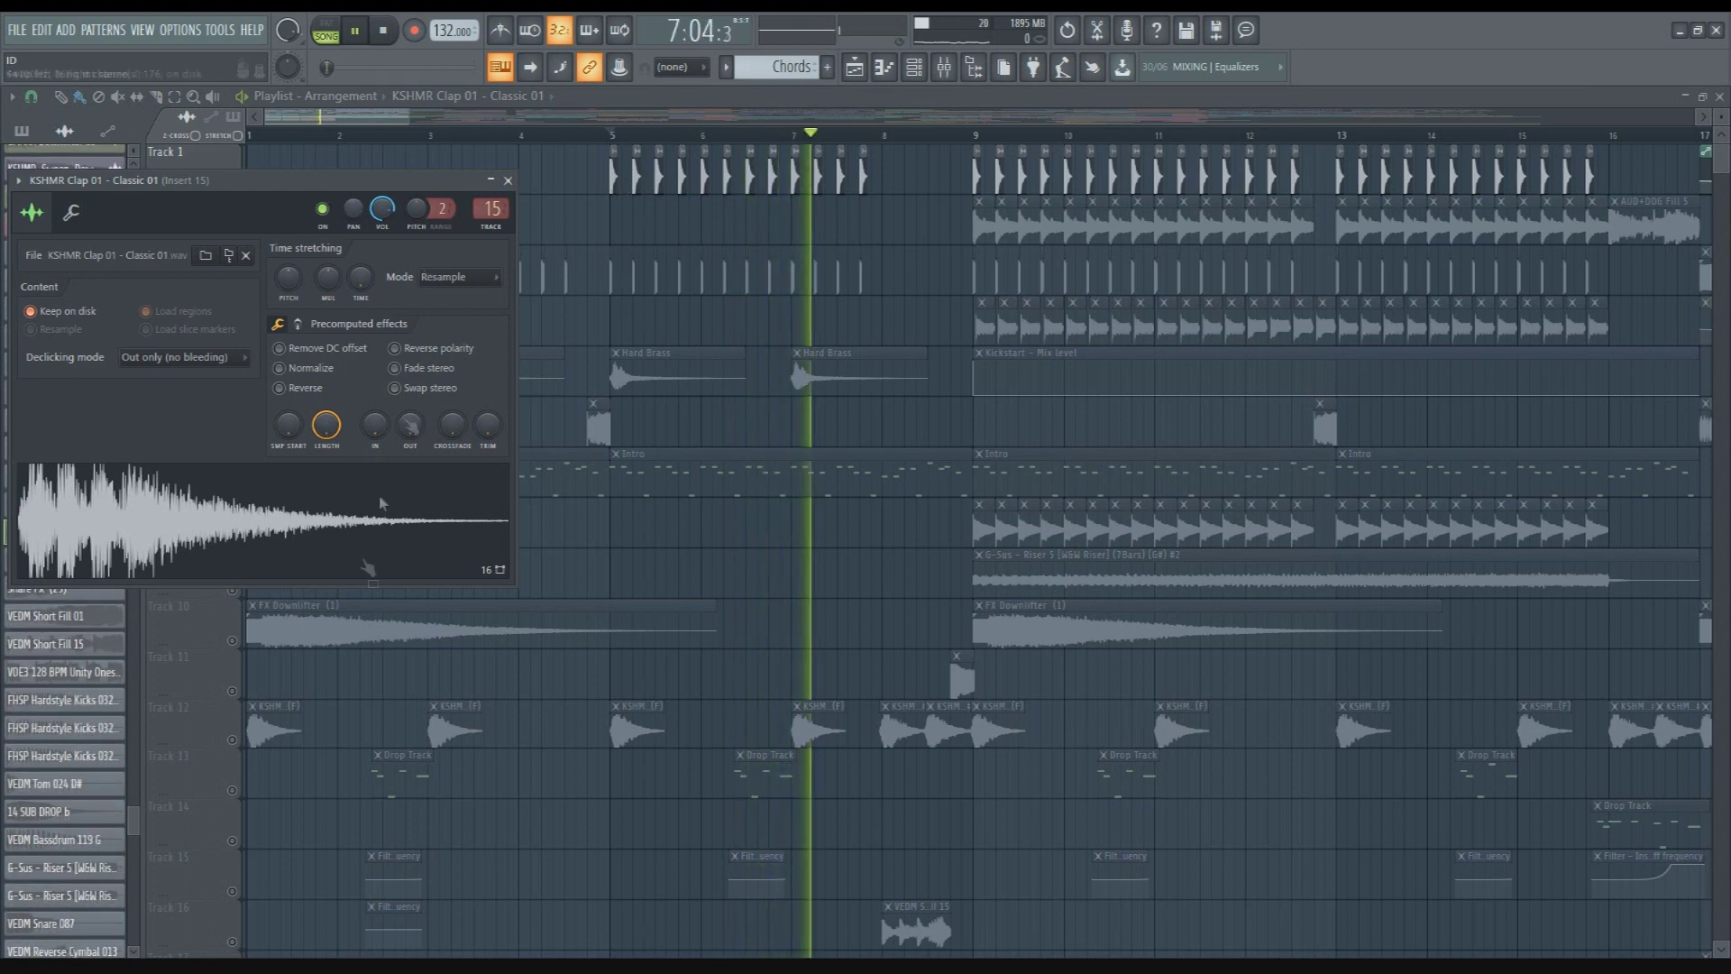
{"action": "key", "text": "space"}
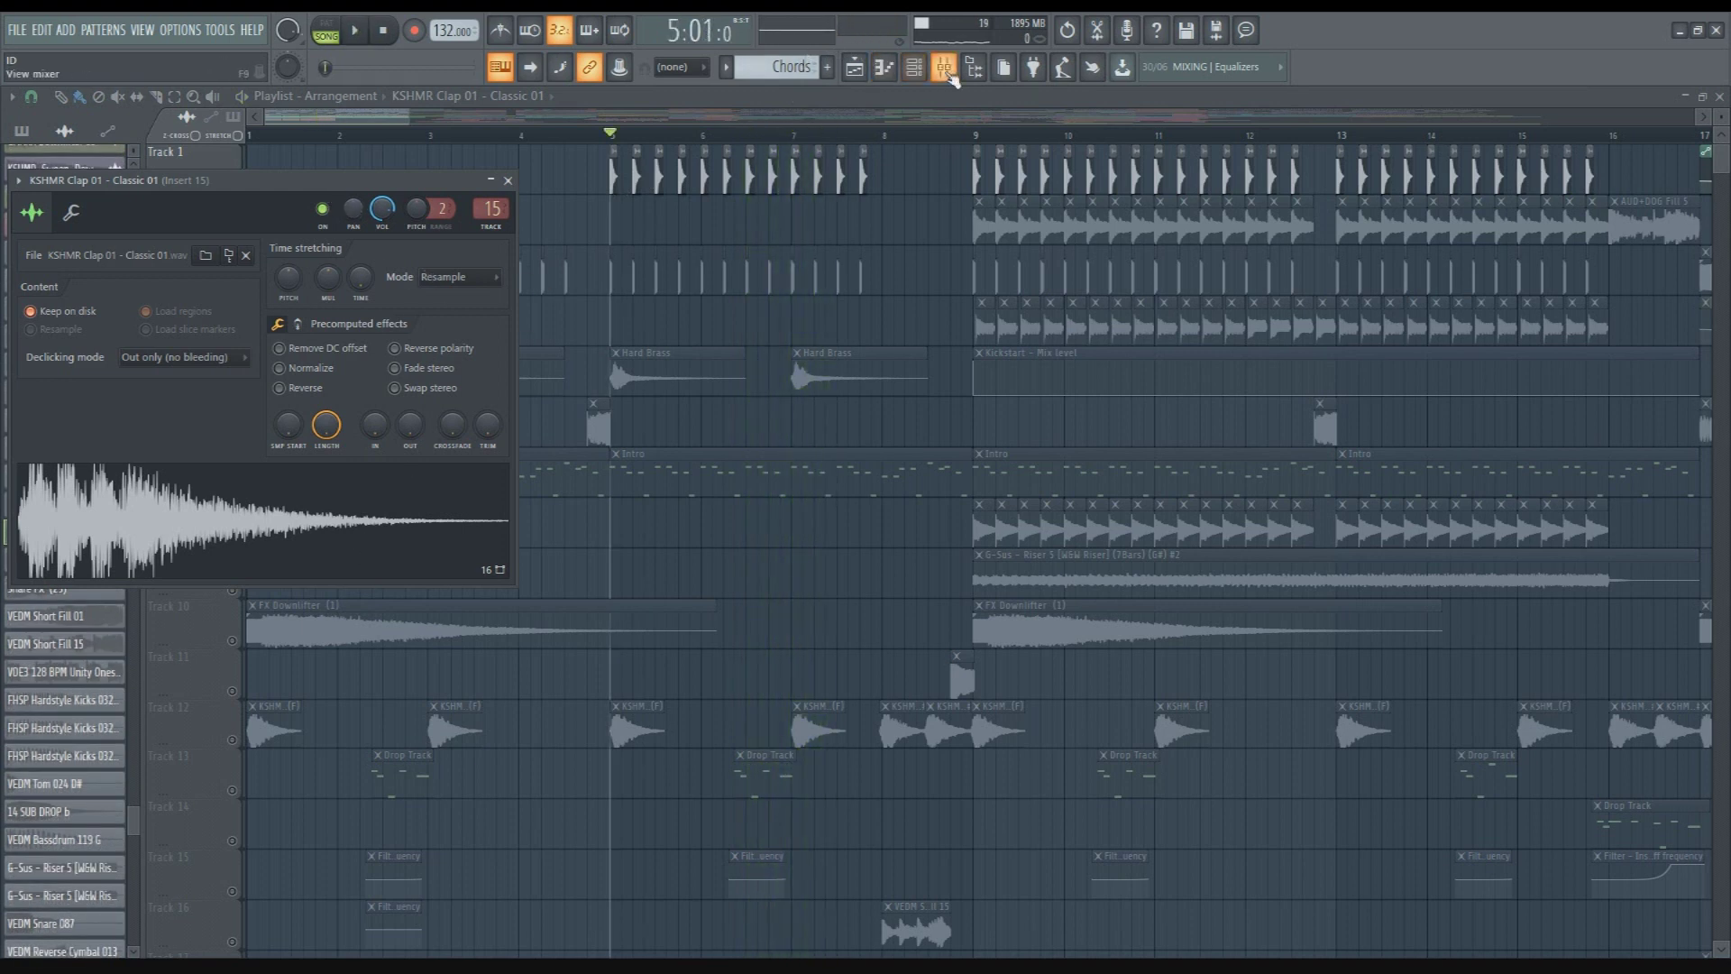
{"action": "left_click", "coordinate": [944, 65]}
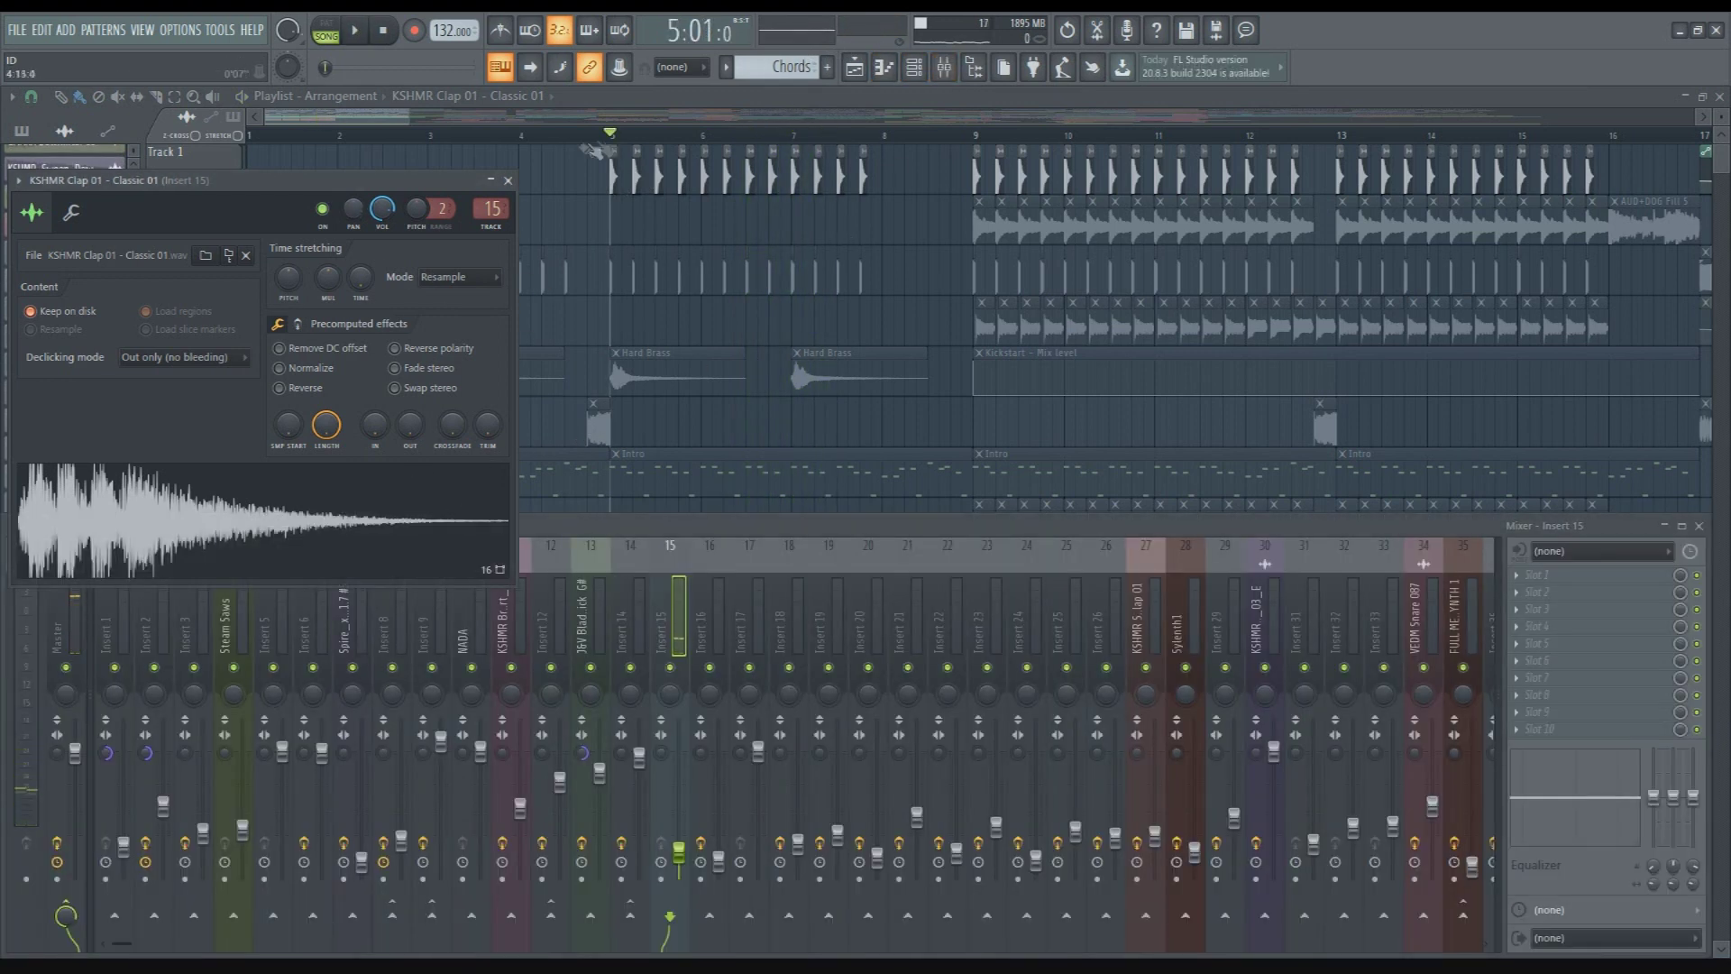
{"action": "left_click", "coordinate": [508, 180]}
{"action": "key", "text": "F9"}
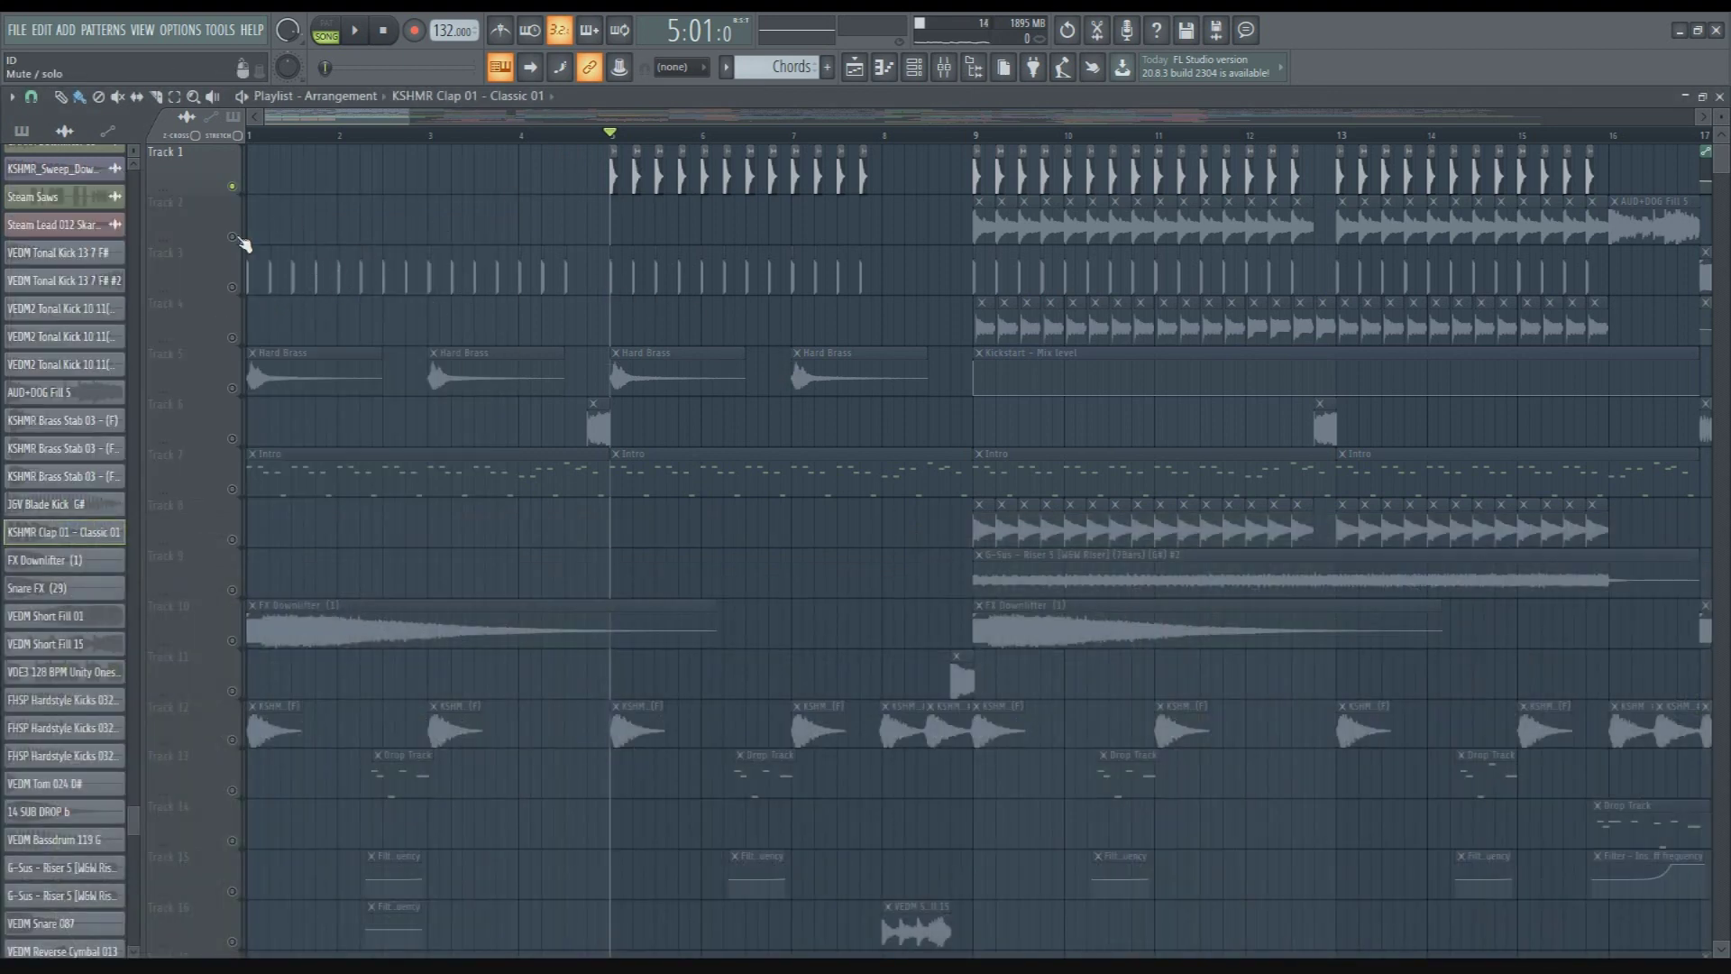
Turn off the solo on Track 1 and briefly play all tracks together from bar 5
{"action": "right_click", "coordinate": [232, 186]}
{"action": "scroll", "coordinate": [756, 346], "scroll_direction": "down", "scroll_amount": 1}
{"action": "key", "text": "space"}
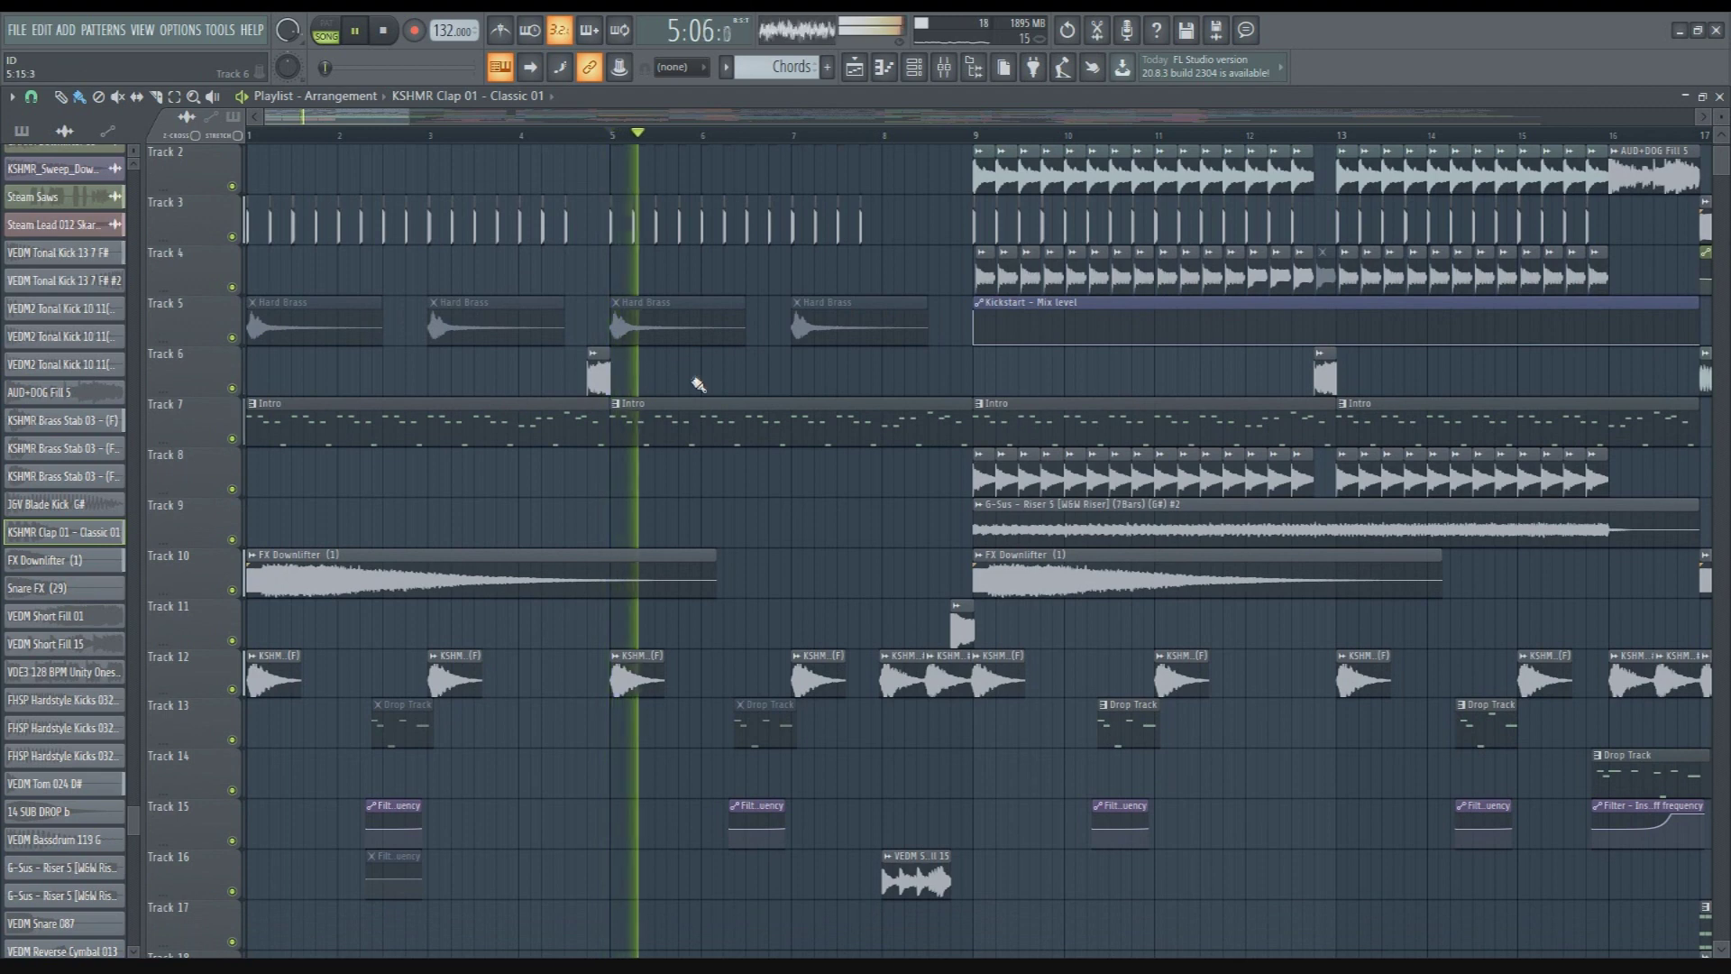
{"action": "key", "text": "space"}
Open the channel settings of the ALSK Big Snare (6) sample on Track 6 and show its mixer Insert 41
{"action": "scroll", "coordinate": [649, 397], "scroll_direction": "up", "scroll_amount": 1}
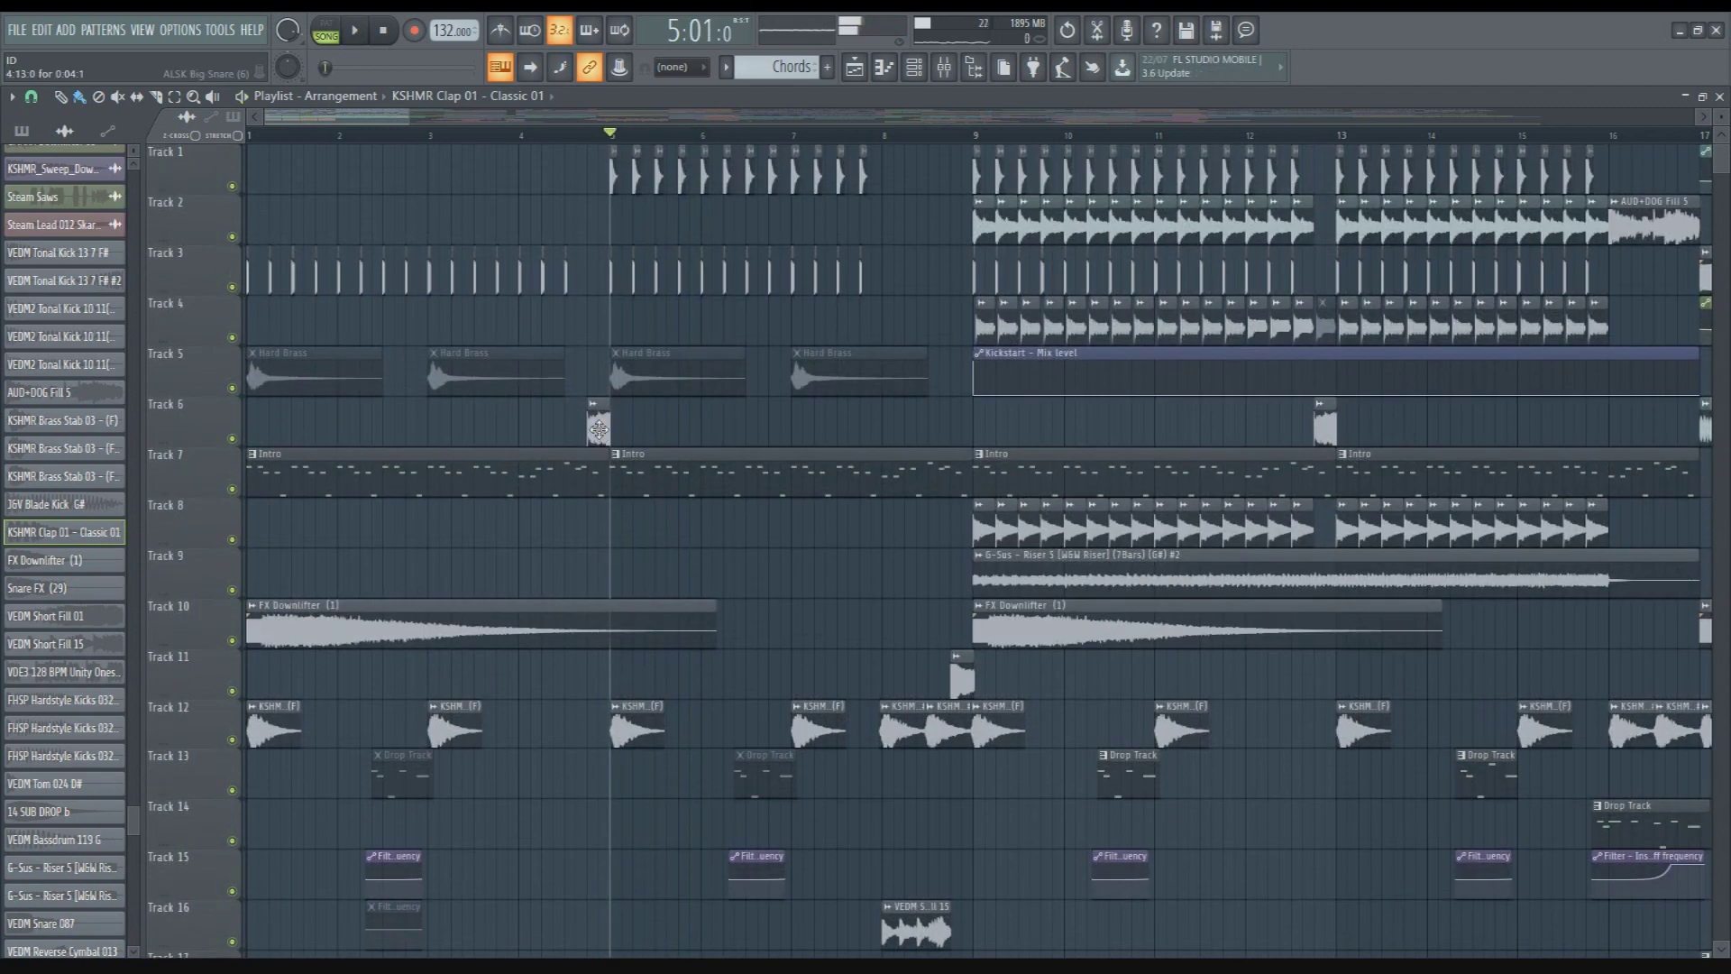
{"action": "double_click", "coordinate": [598, 429]}
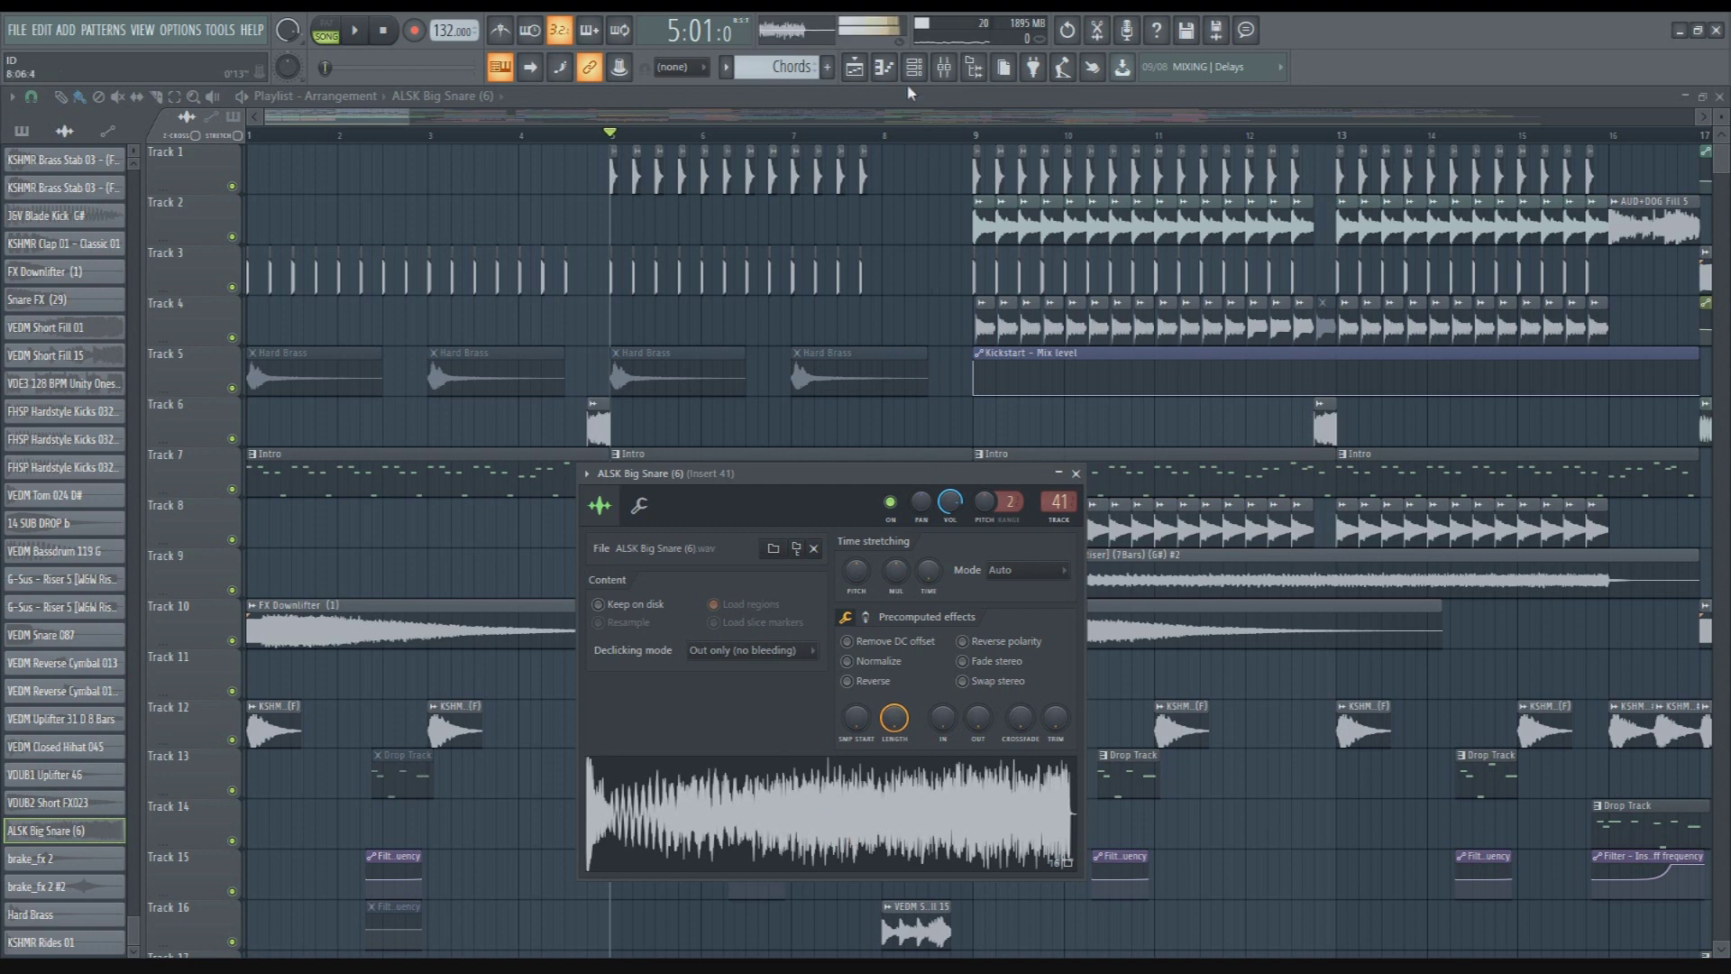
{"action": "left_click", "coordinate": [942, 68]}
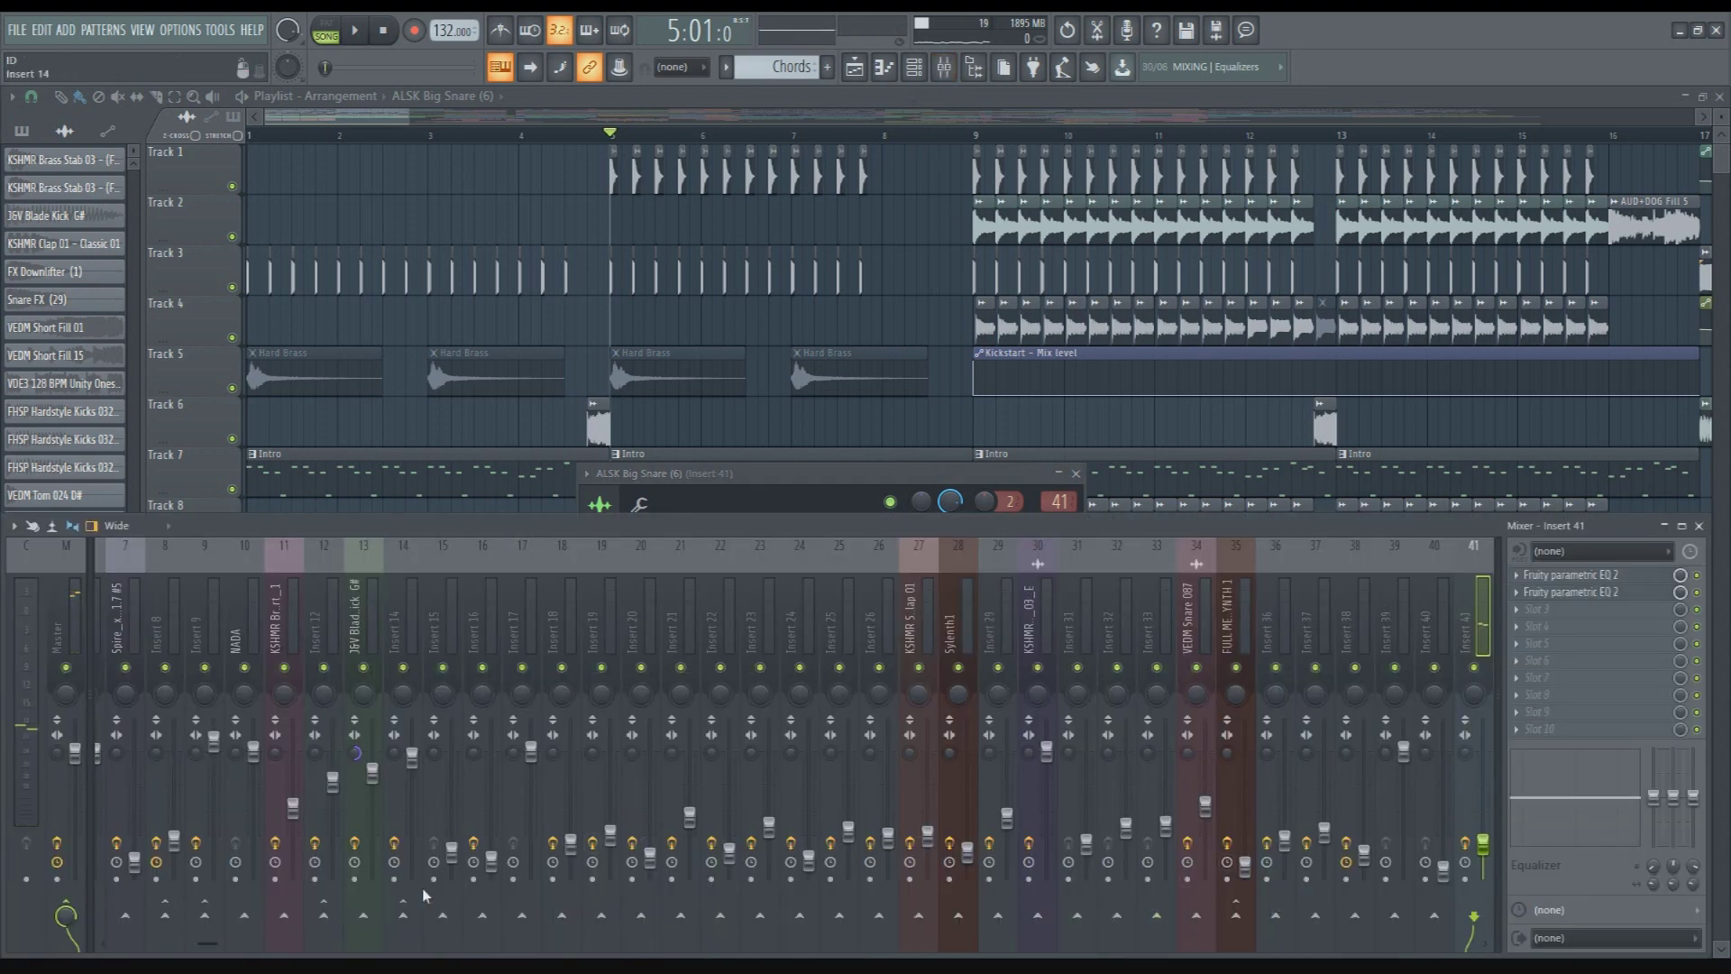
{"action": "left_click_drag", "start_coordinate": [201, 944], "coordinate": [418, 943]}
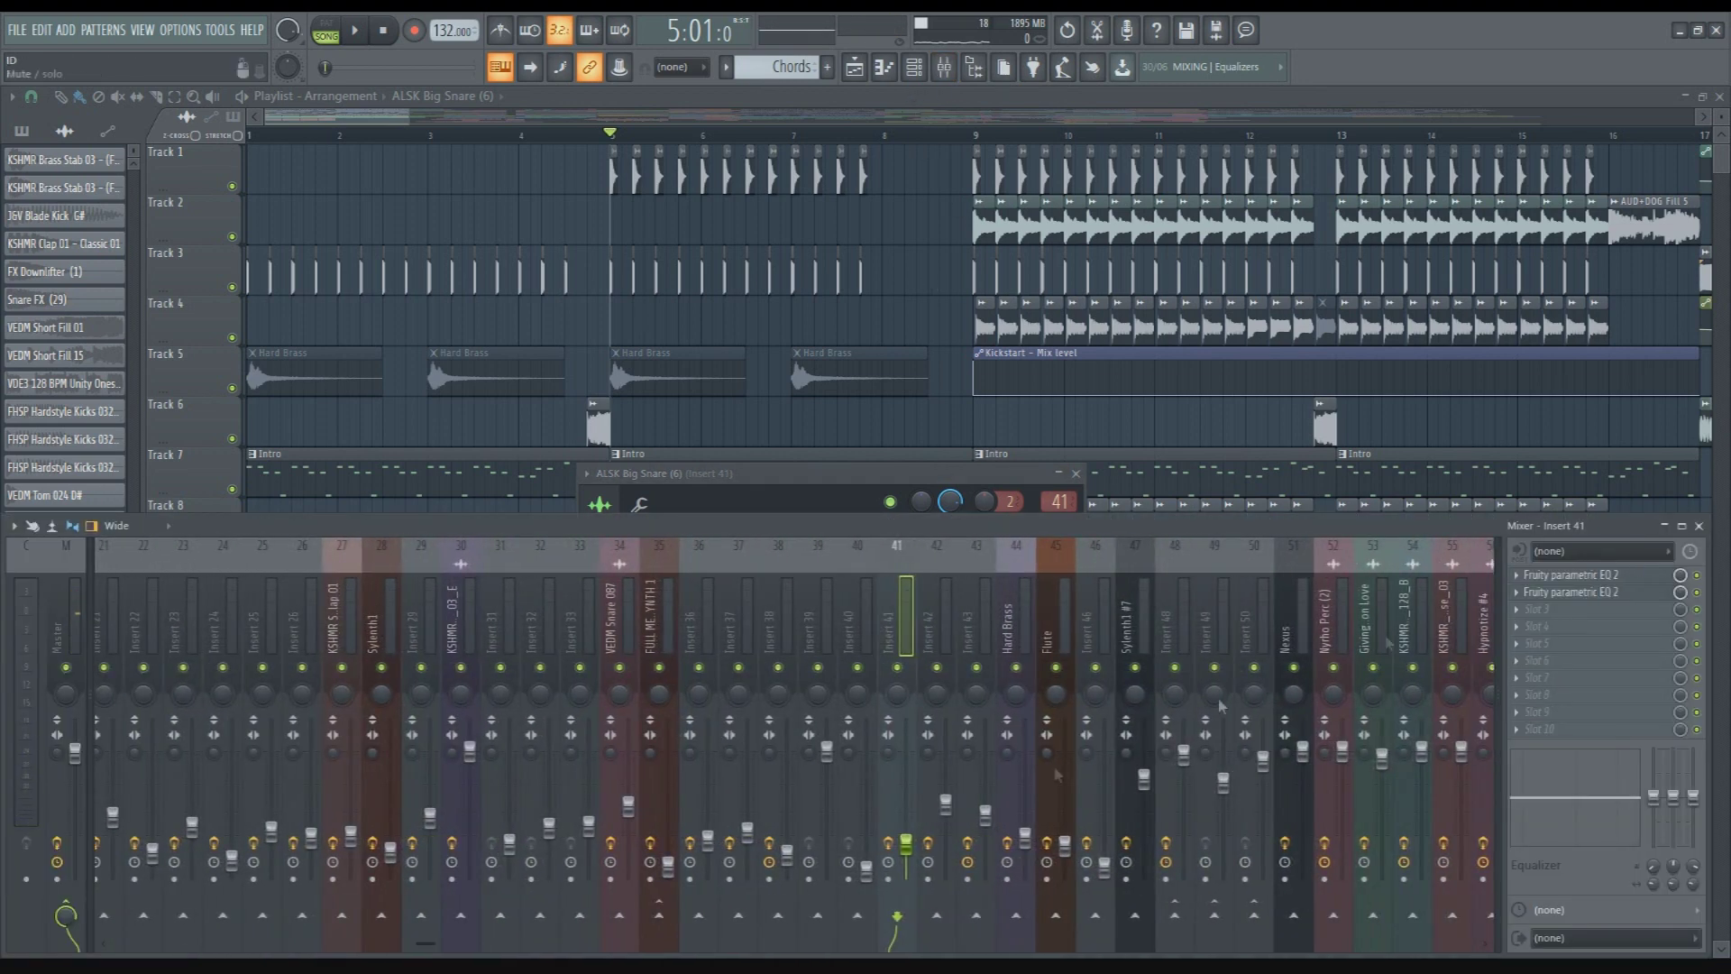
Inspect both Fruity parametric EQ 2 effects on the big snare's Insert 41, and close the effects and the mixer
{"action": "left_click", "coordinate": [1609, 575]}
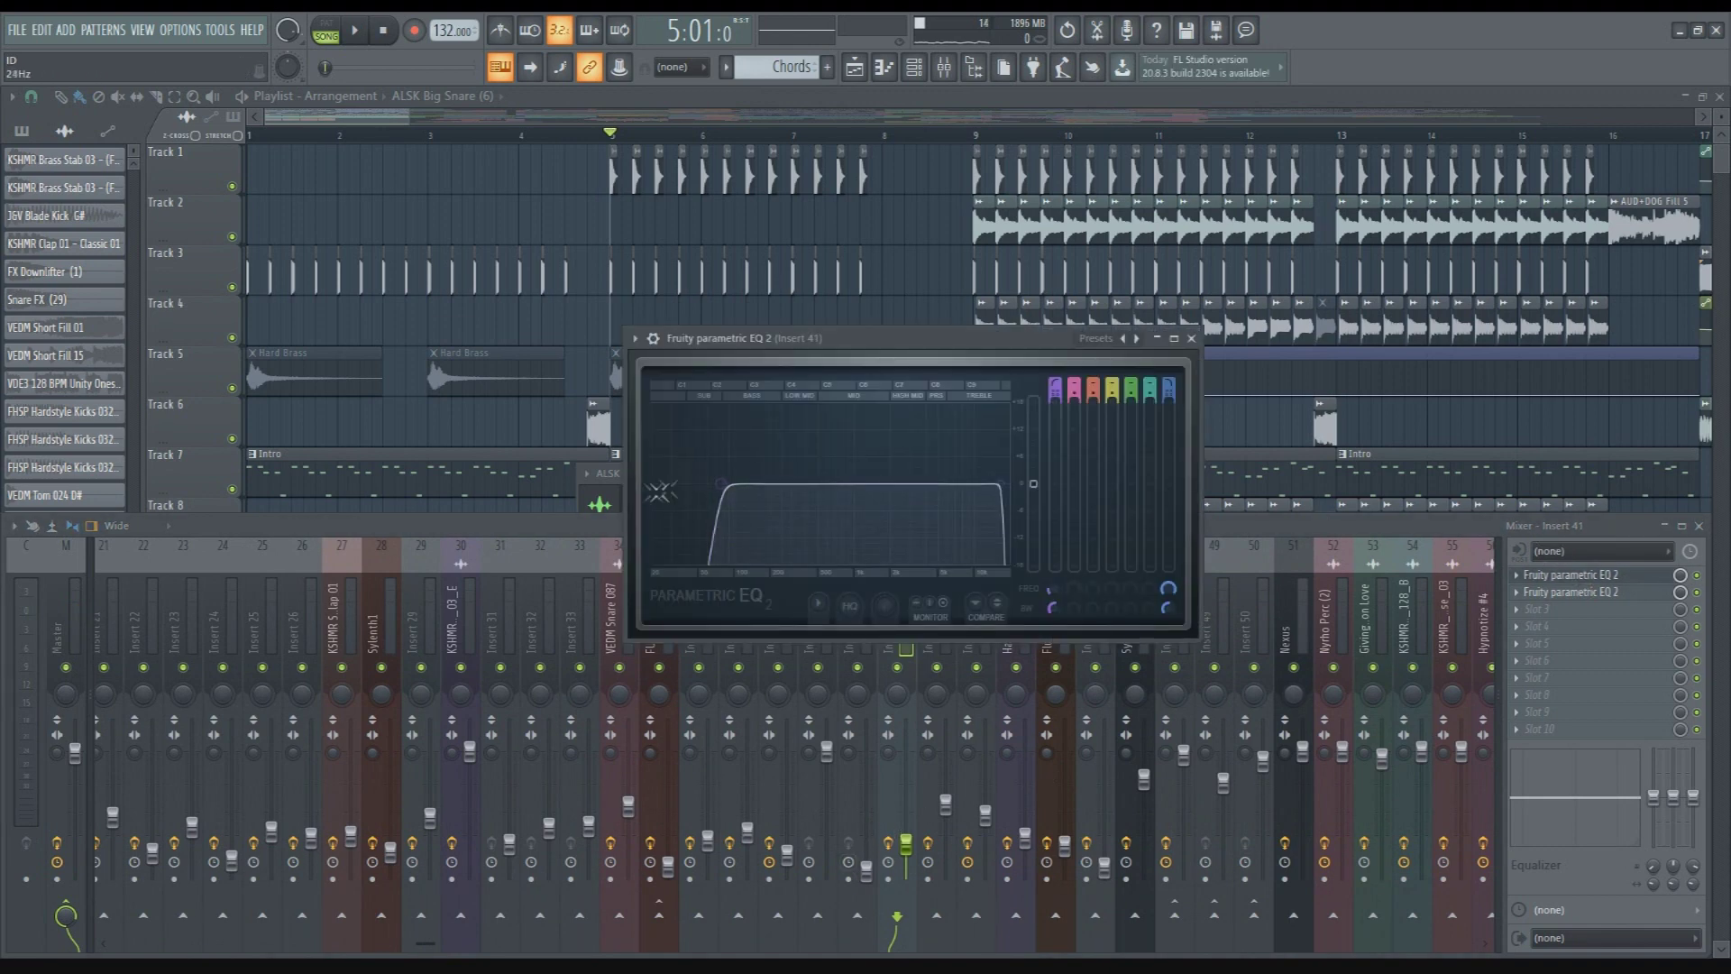
{"action": "left_click", "coordinate": [1580, 593]}
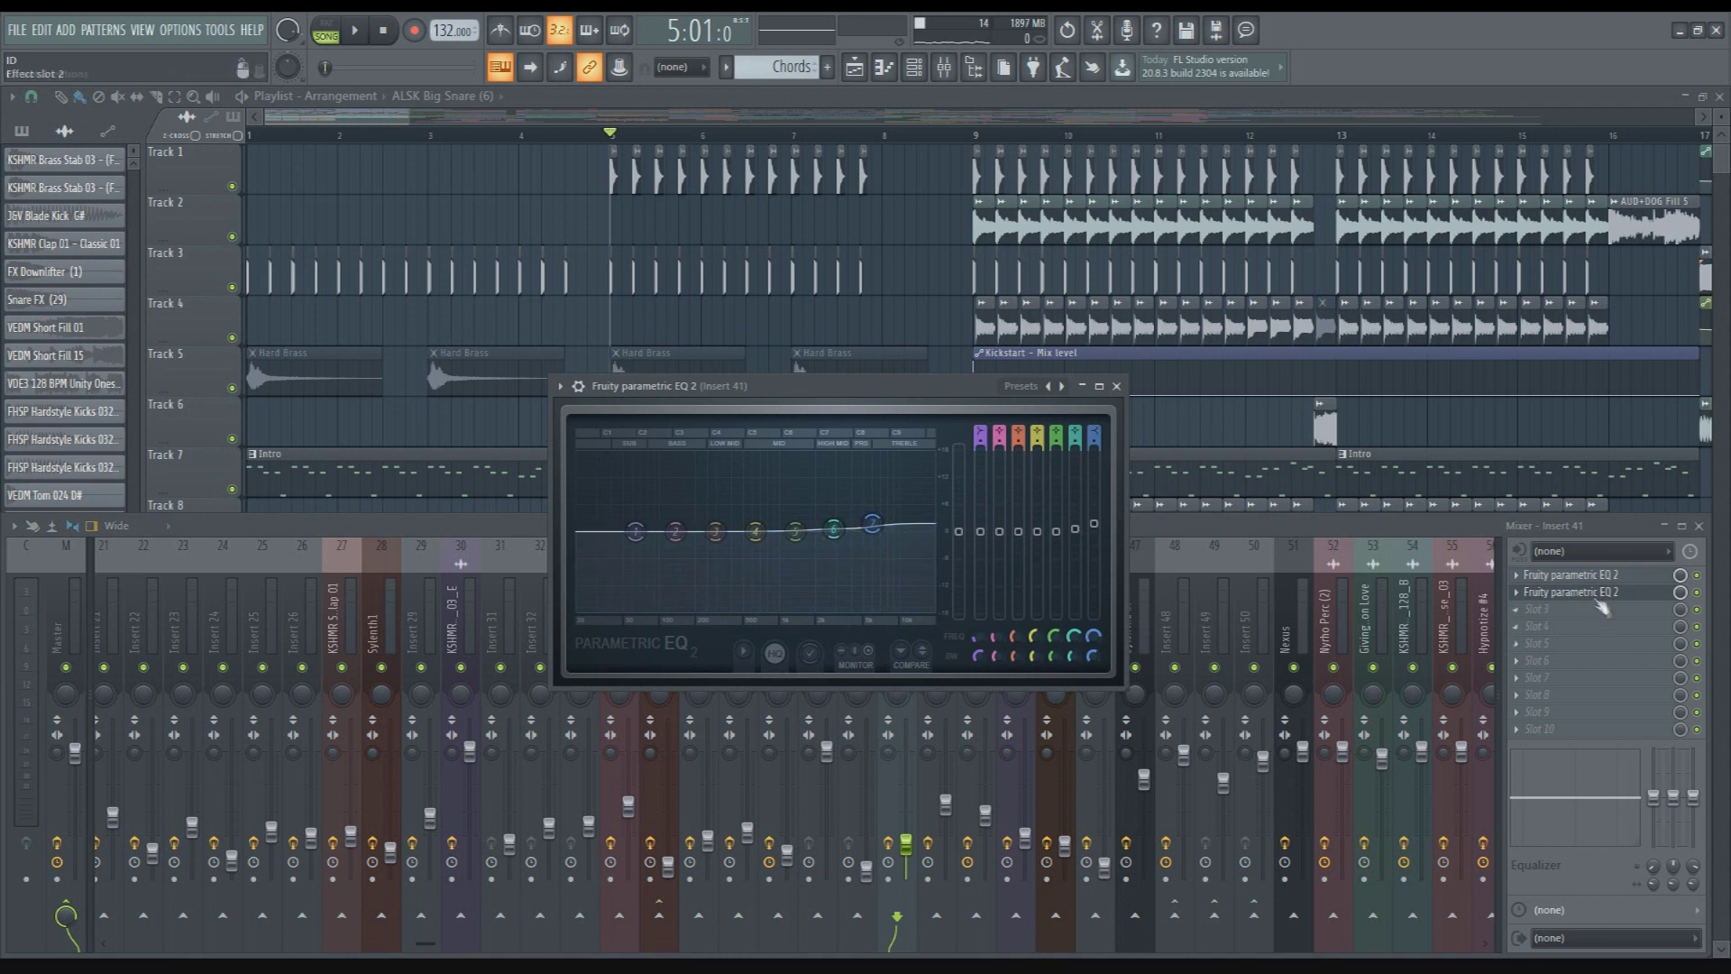
{"action": "left_click", "coordinate": [1597, 602]}
{"action": "key", "text": "space"}
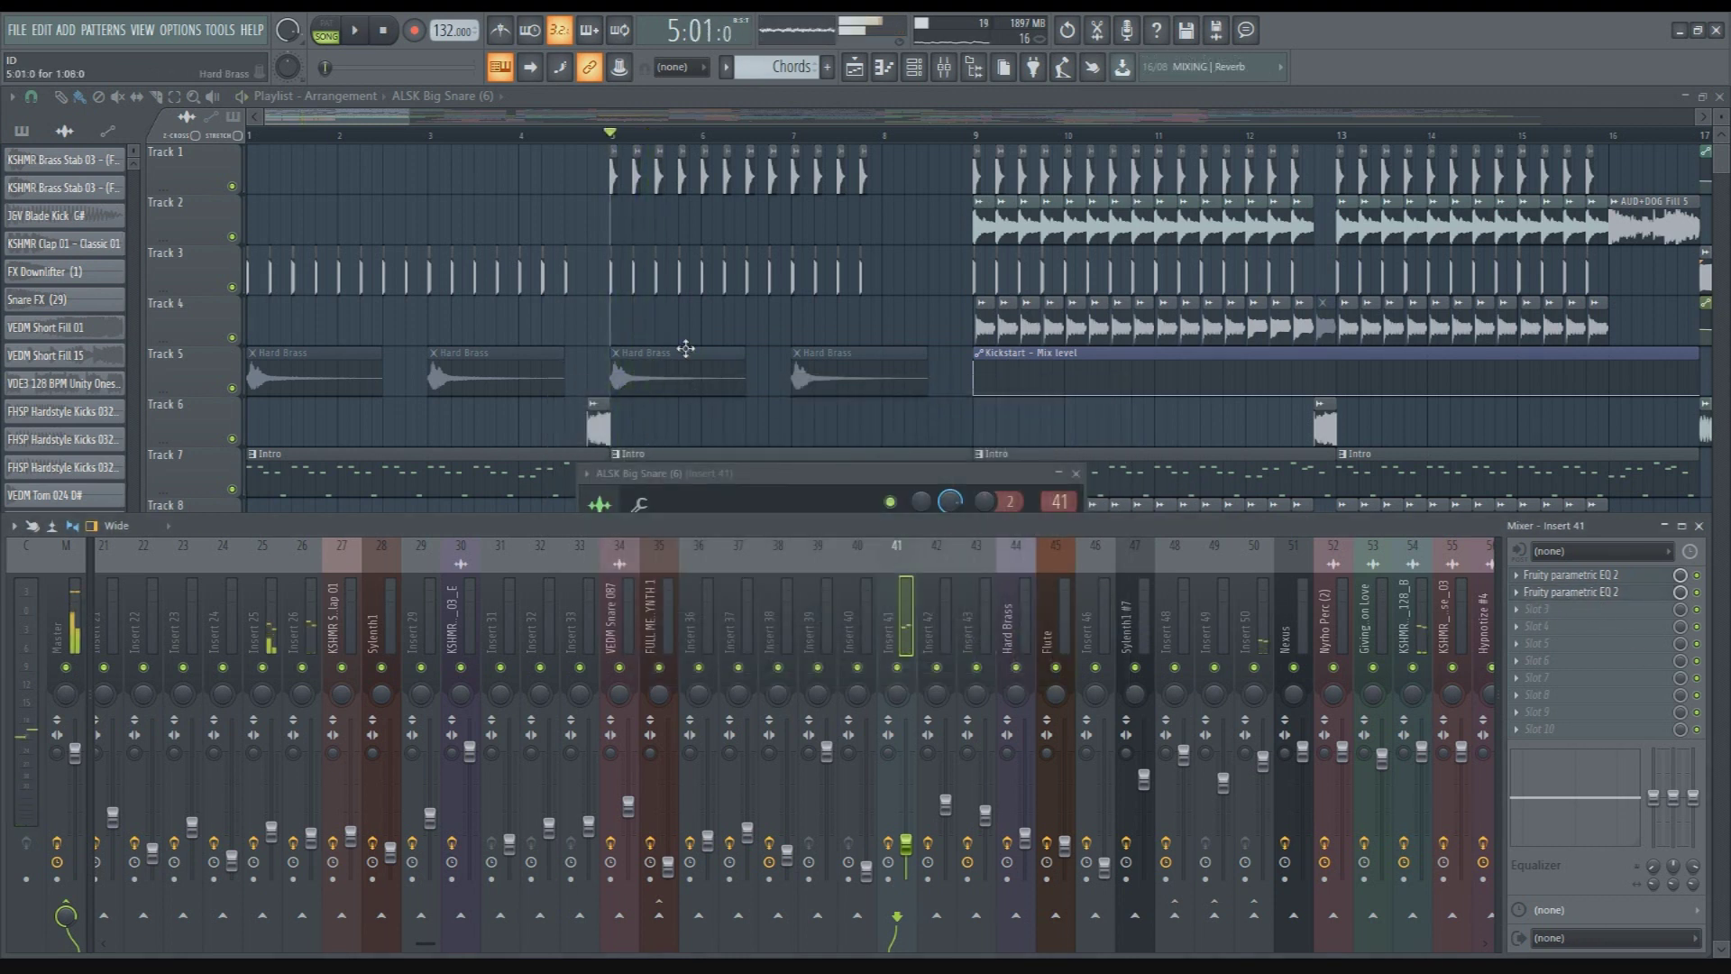
{"action": "key", "text": "F5"}
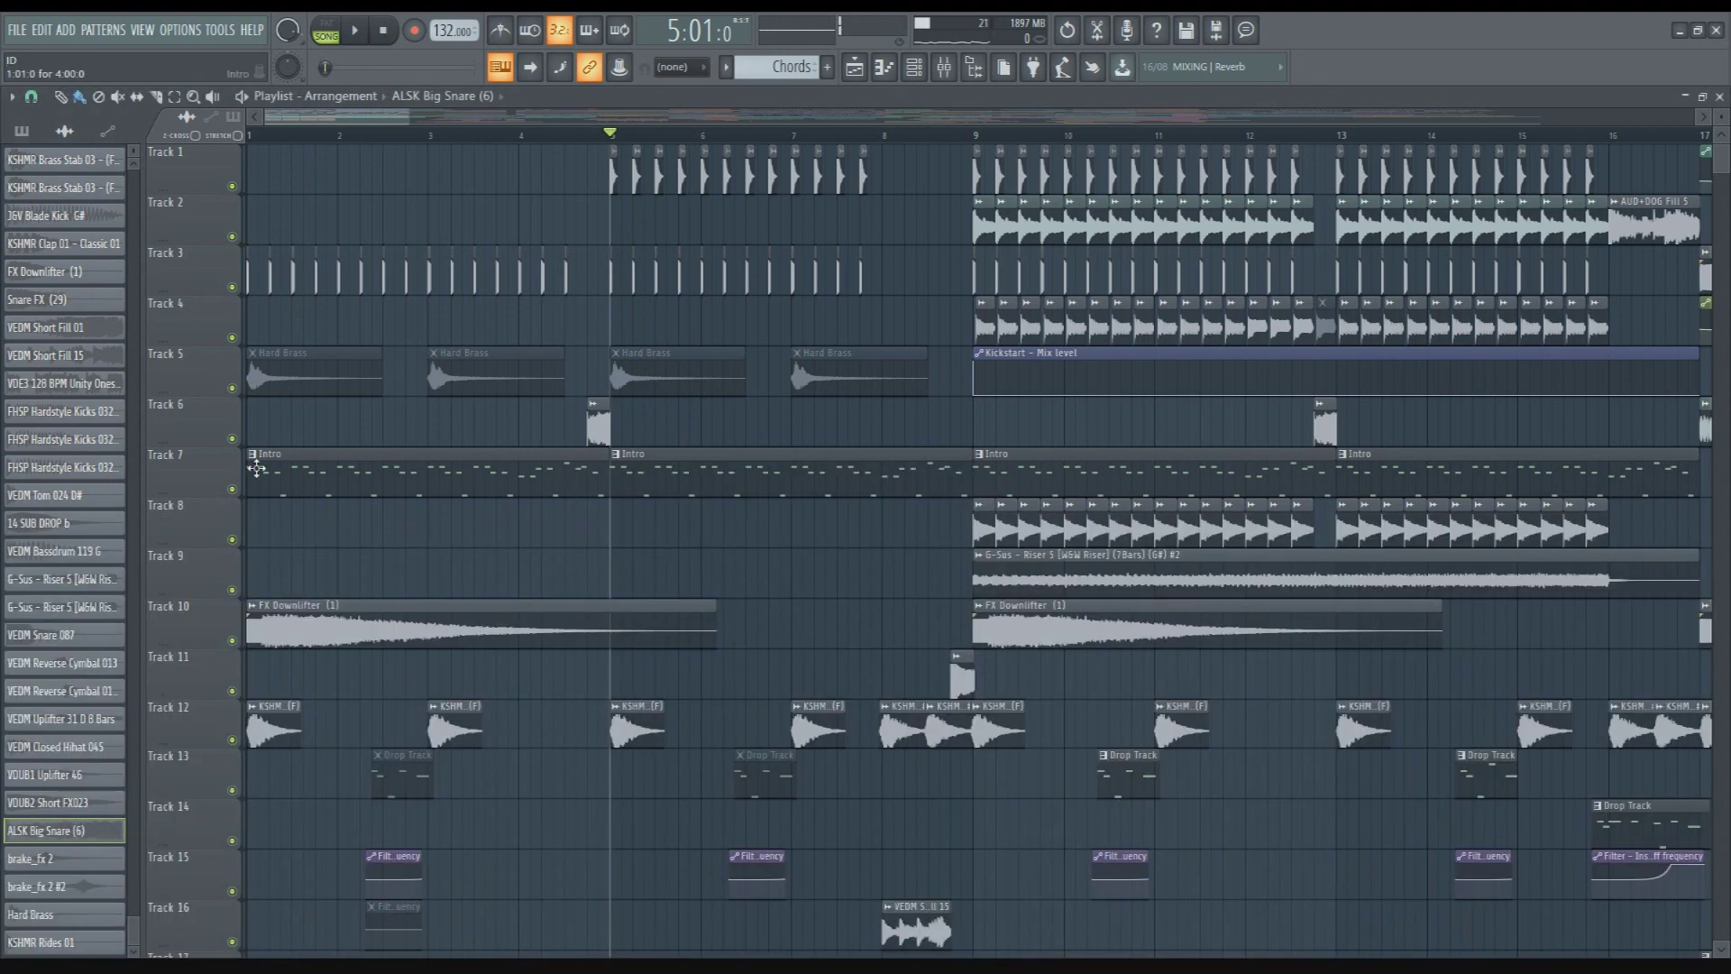
Solo Track 6, play its big snare from just before bar 5, and restore all tracks
{"action": "left_click", "coordinate": [579, 135]}
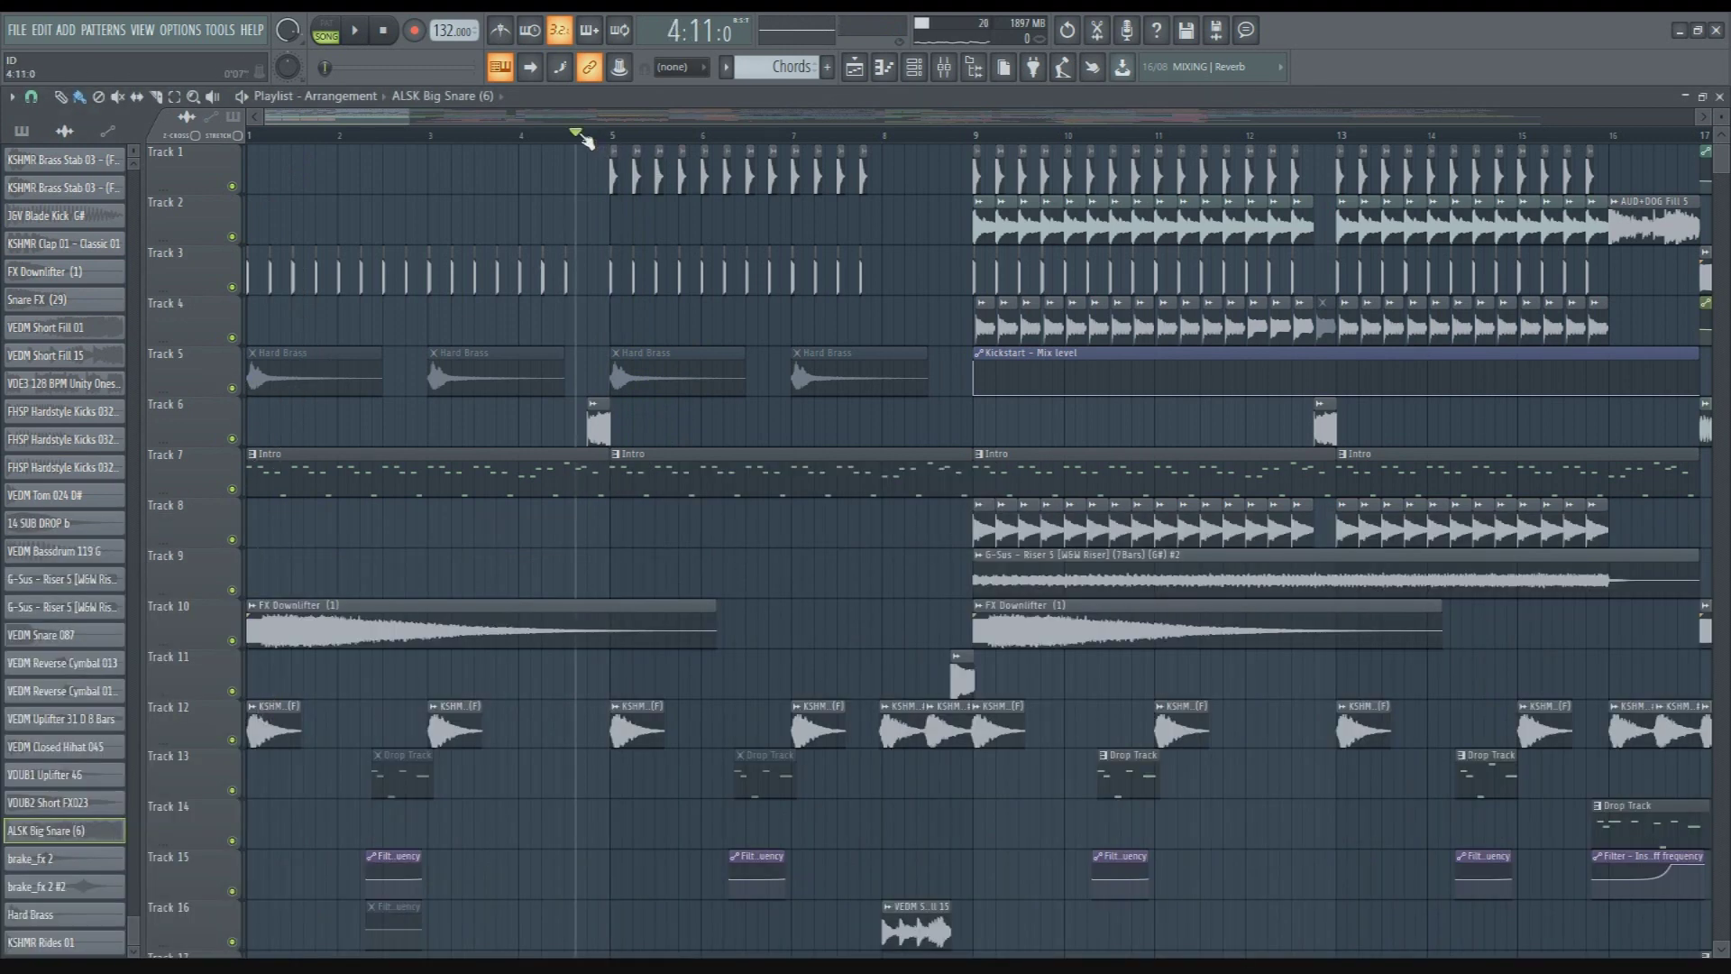
{"action": "right_click", "coordinate": [236, 438]}
{"action": "key", "text": "space"}
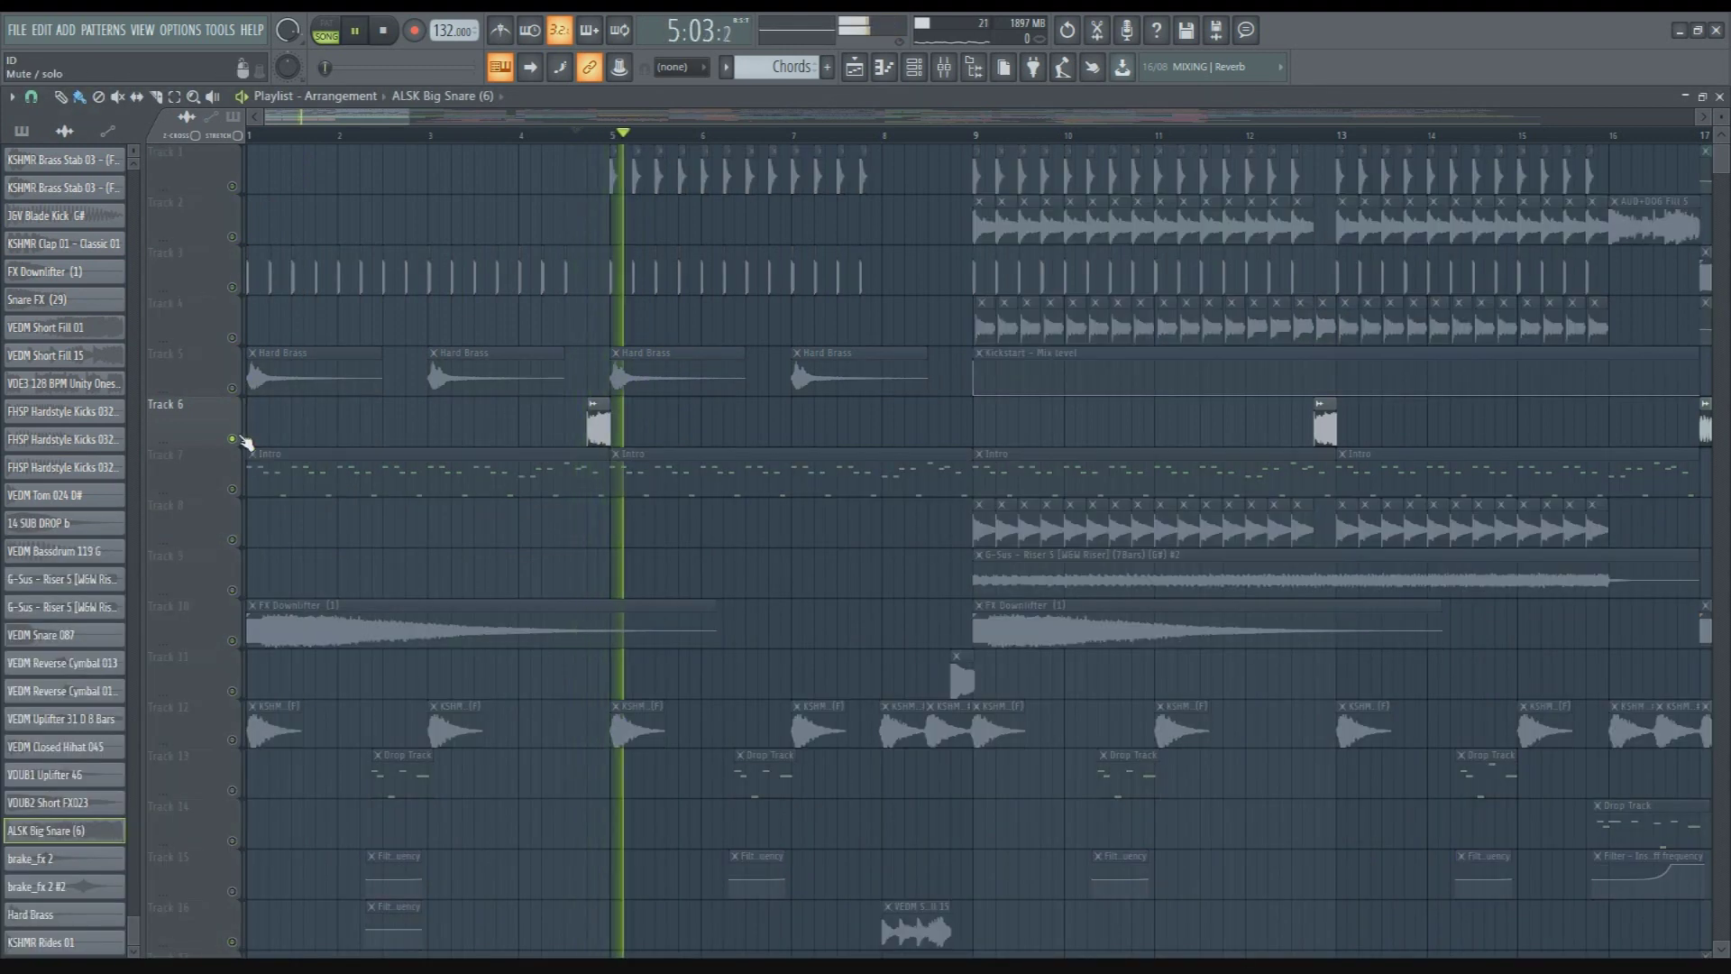
{"action": "key", "text": "space"}
{"action": "right_click", "coordinate": [234, 439]}
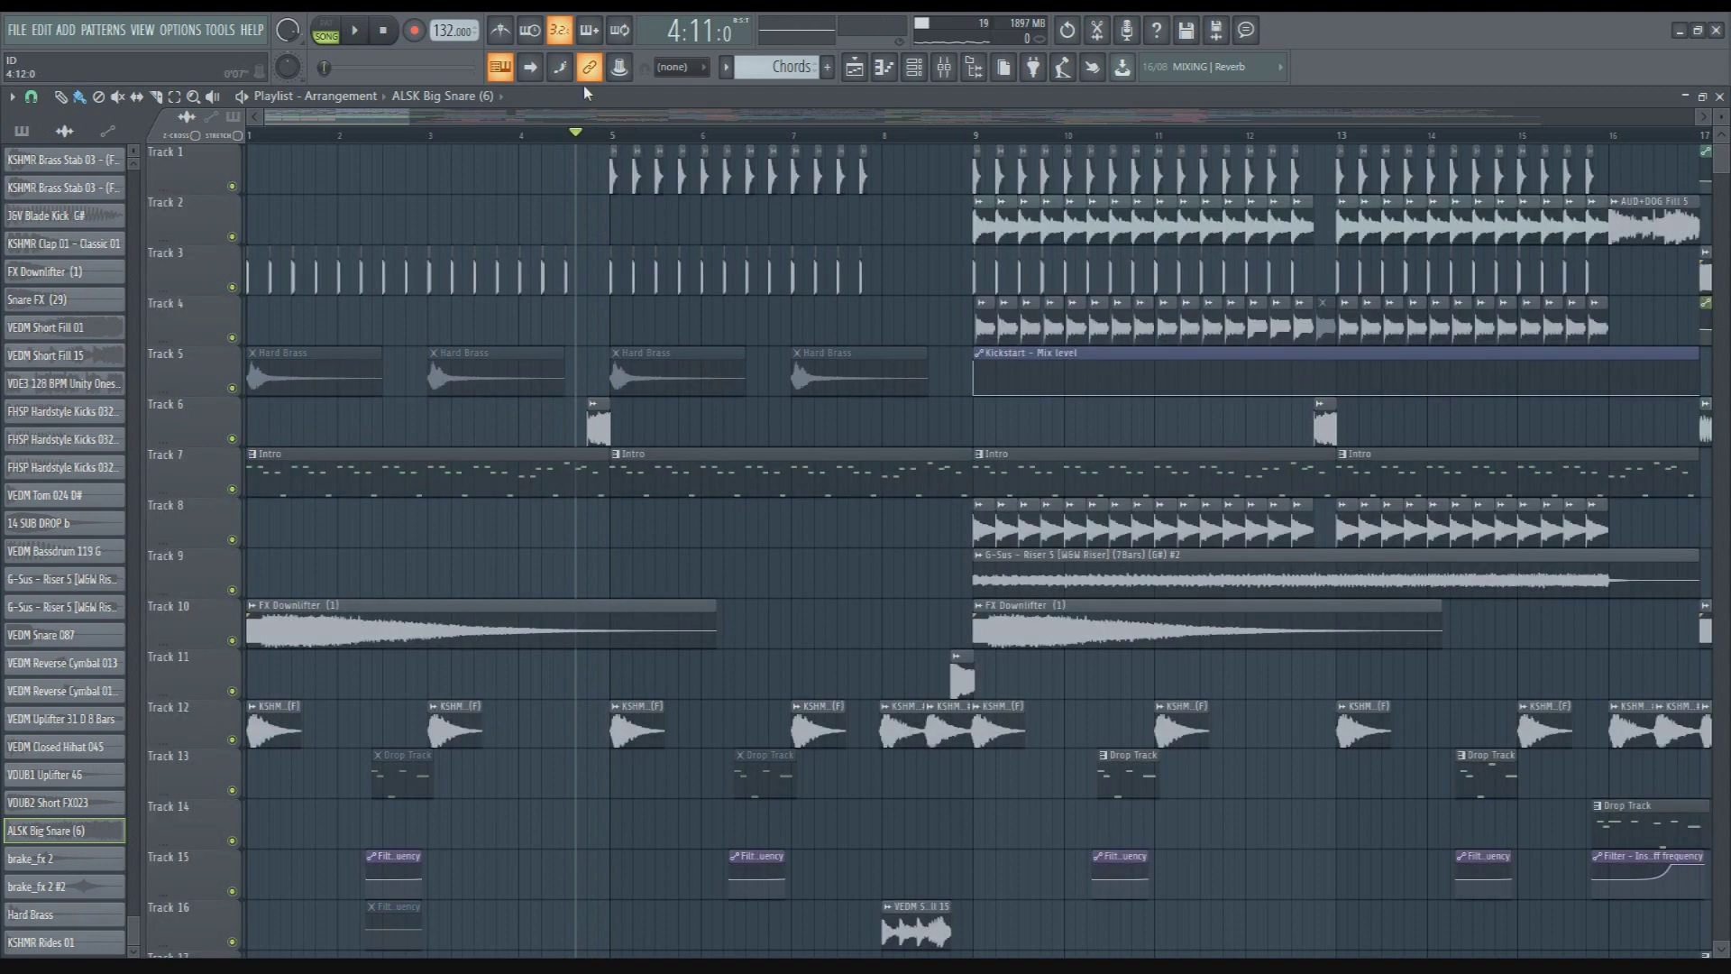
Set the playback position to bar 8 and open the channel settings of the VEDM Short Fill 15 sample on Track 16
{"action": "left_click", "coordinate": [619, 137]}
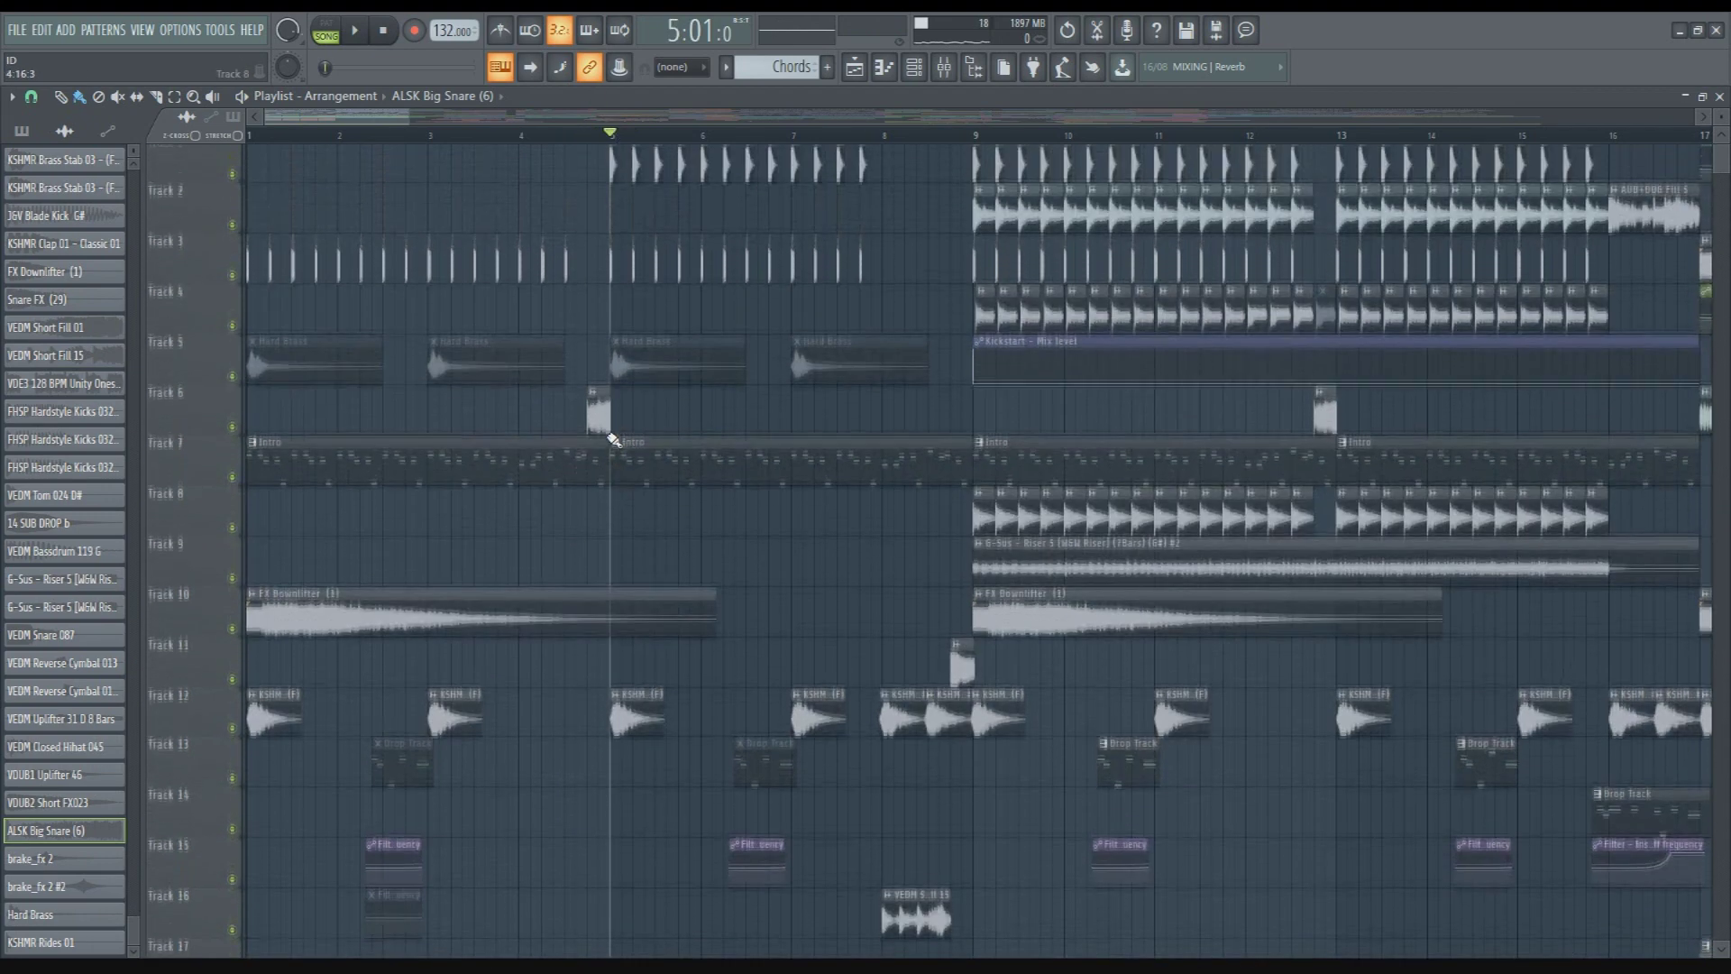
{"action": "scroll", "coordinate": [612, 439], "scroll_direction": "down", "scroll_amount": 1}
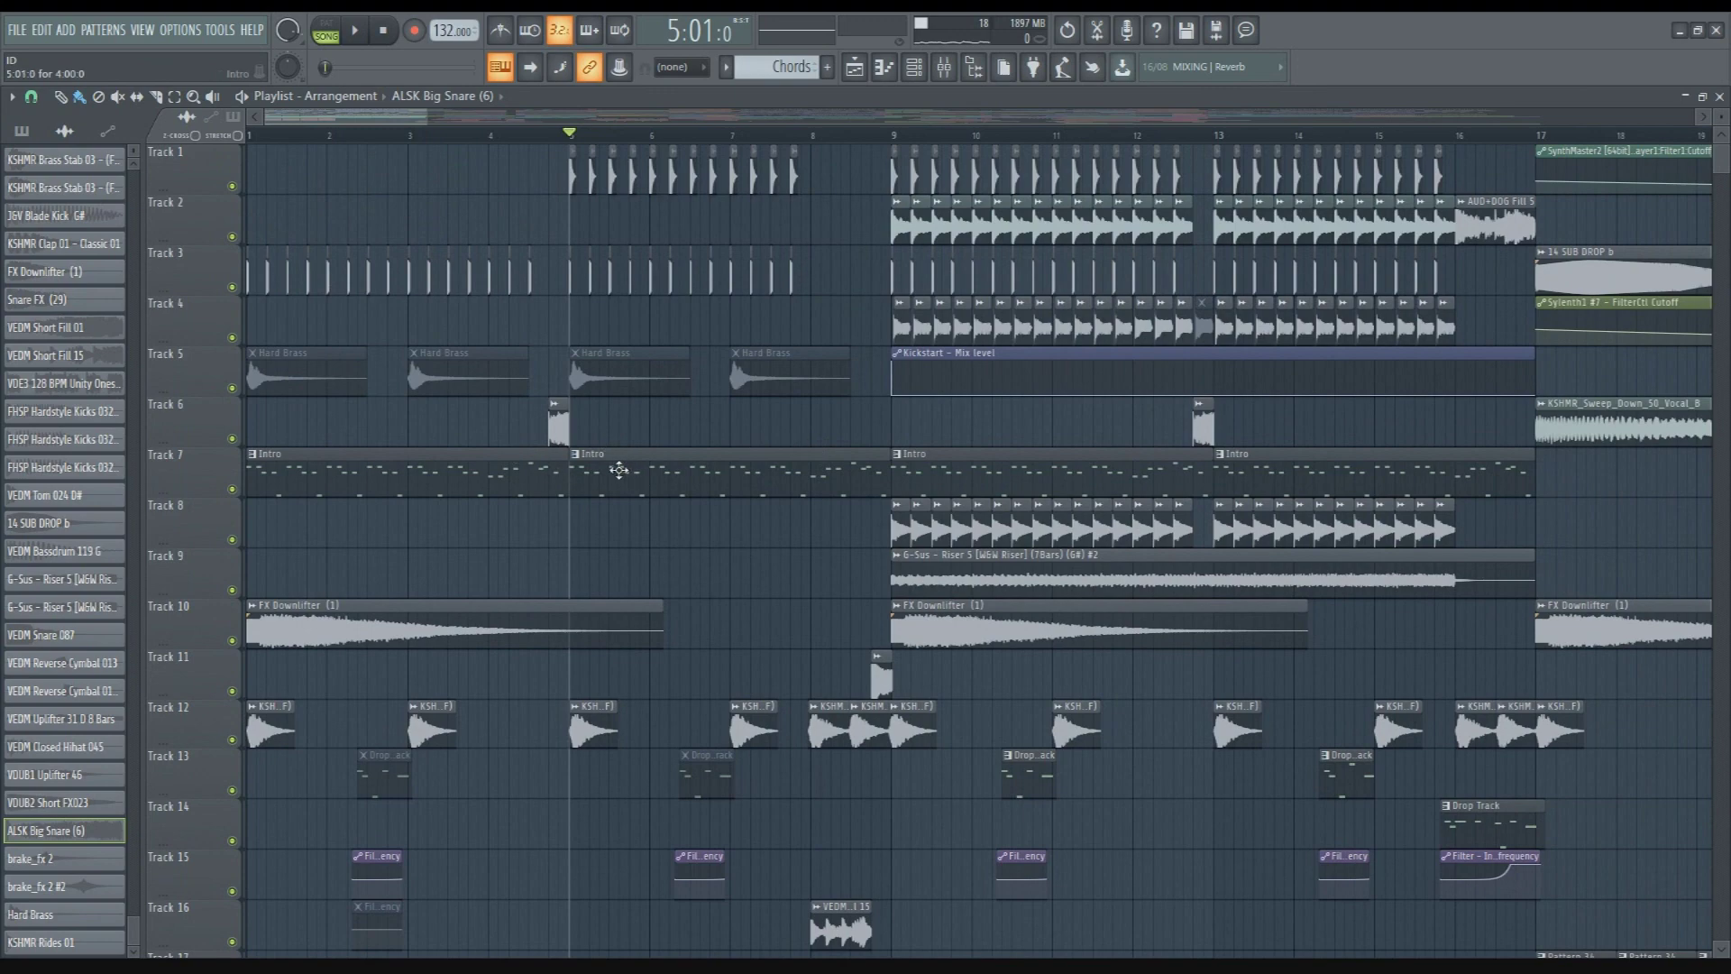
{"action": "scroll", "coordinate": [649, 463], "scroll_direction": "down", "scroll_amount": 2}
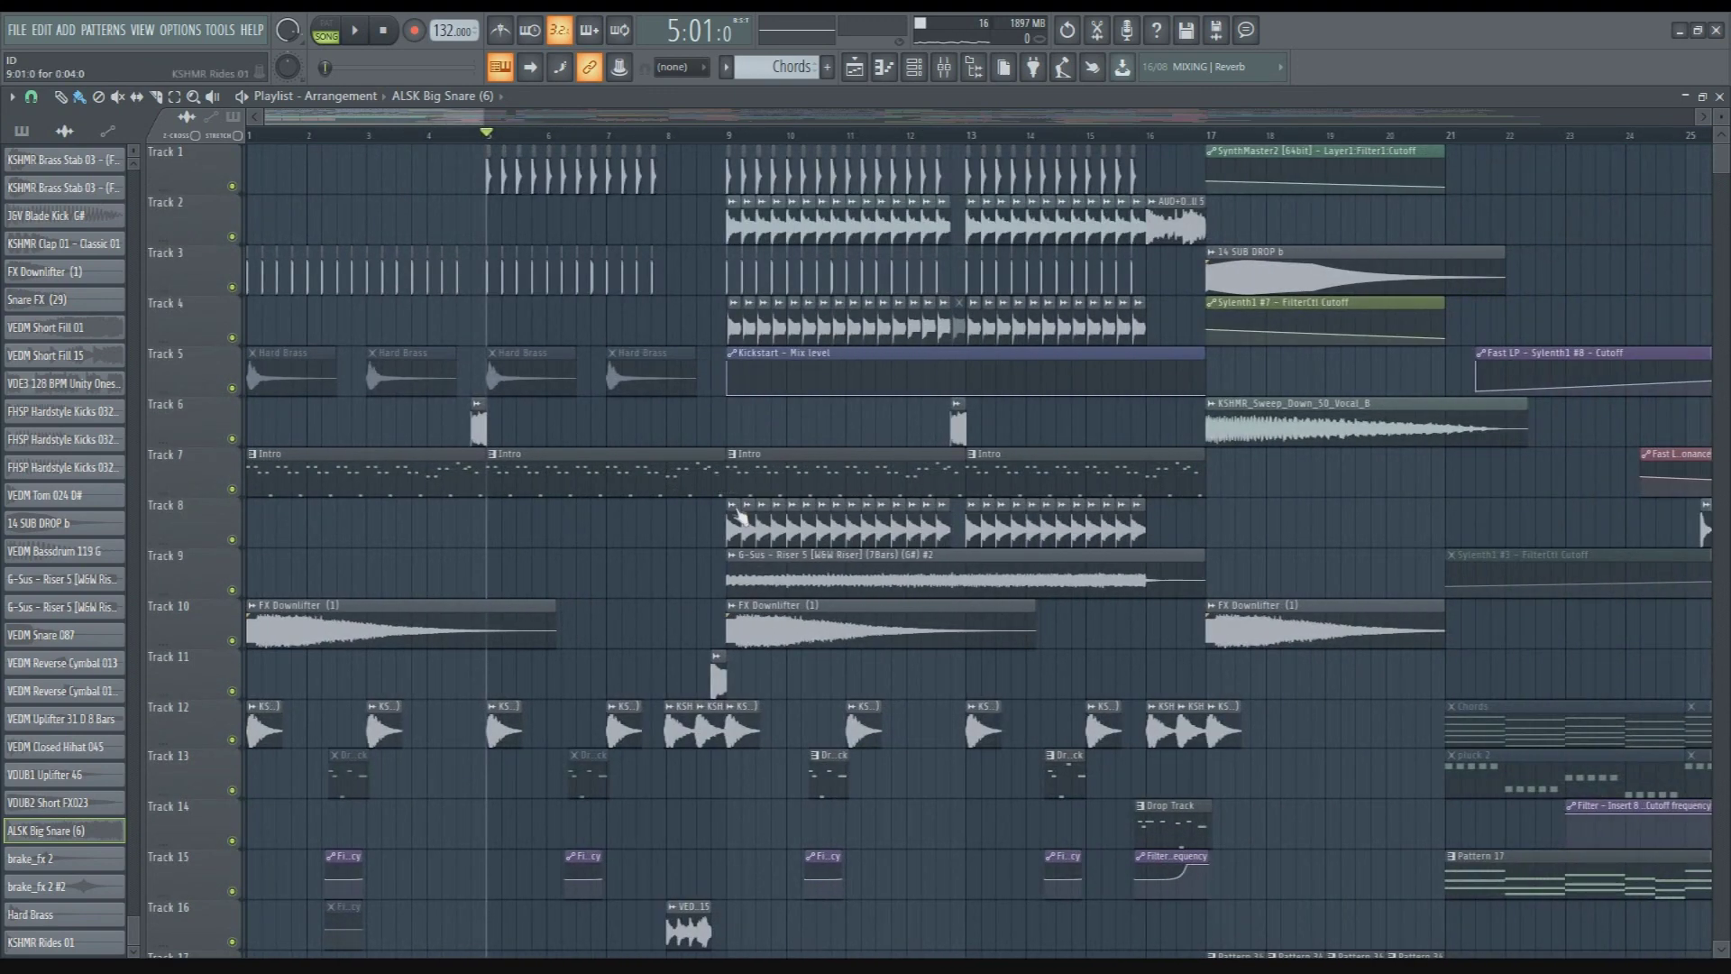
{"action": "left_click", "coordinate": [730, 138]}
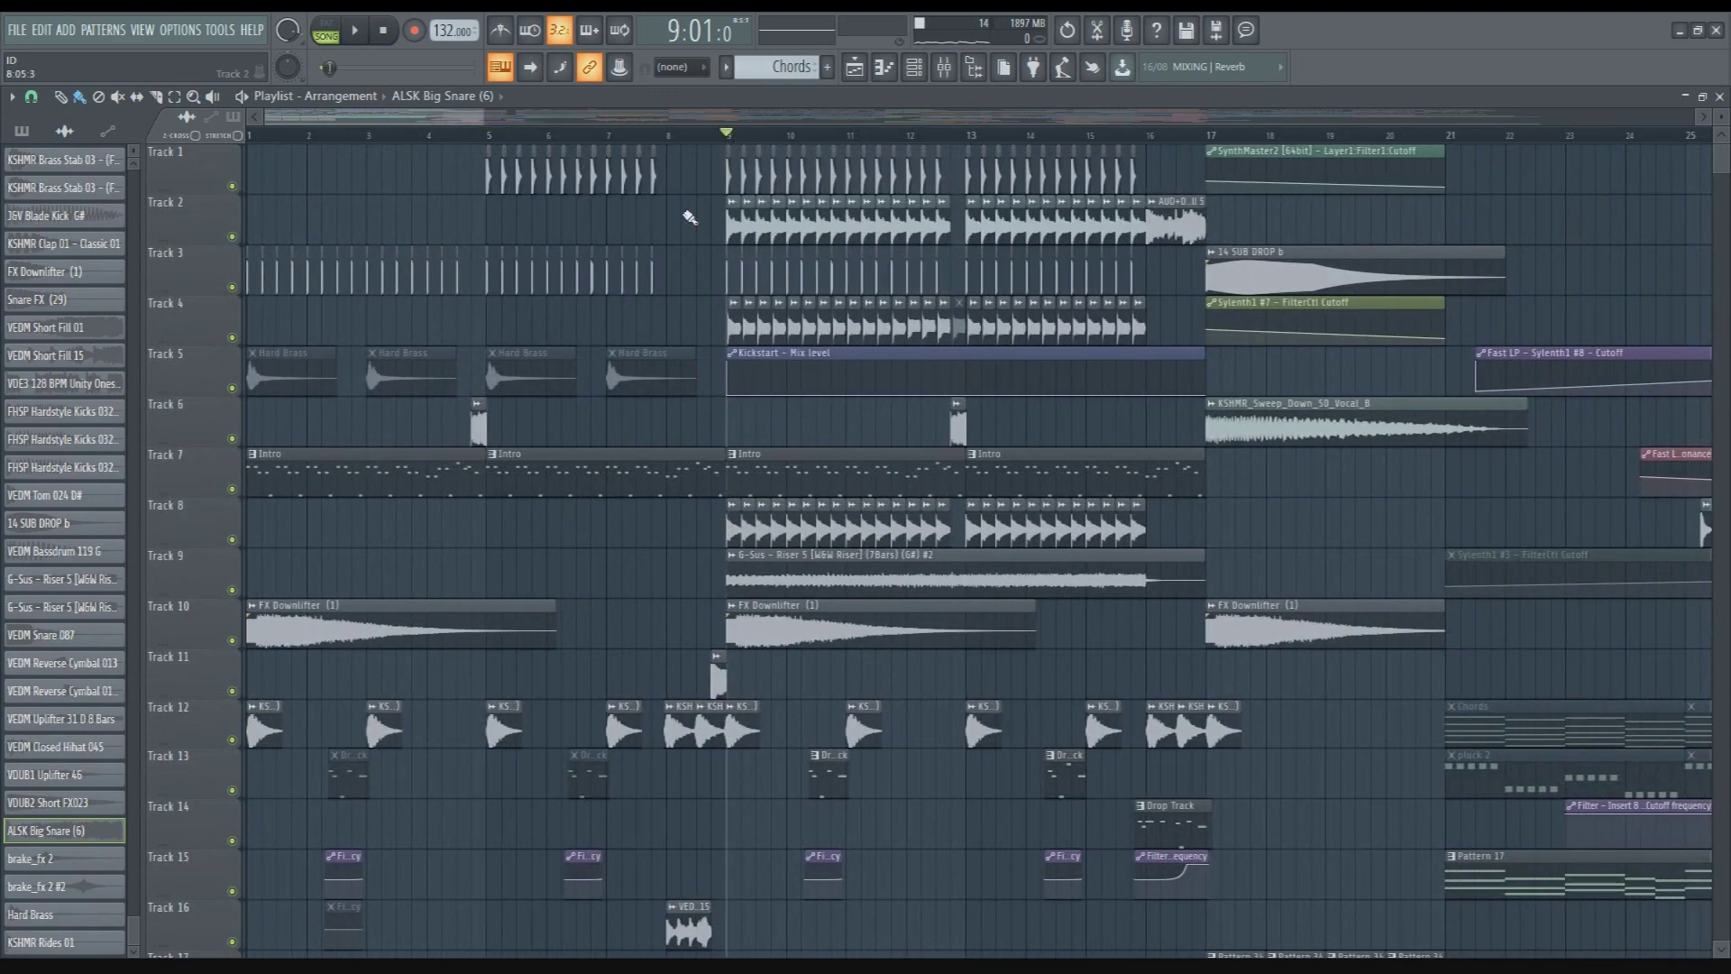
{"action": "left_click", "coordinate": [673, 137]}
{"action": "scroll", "coordinate": [691, 333], "scroll_direction": "down", "scroll_amount": 5}
{"action": "scroll", "coordinate": [658, 377], "scroll_direction": "up", "scroll_amount": 6}
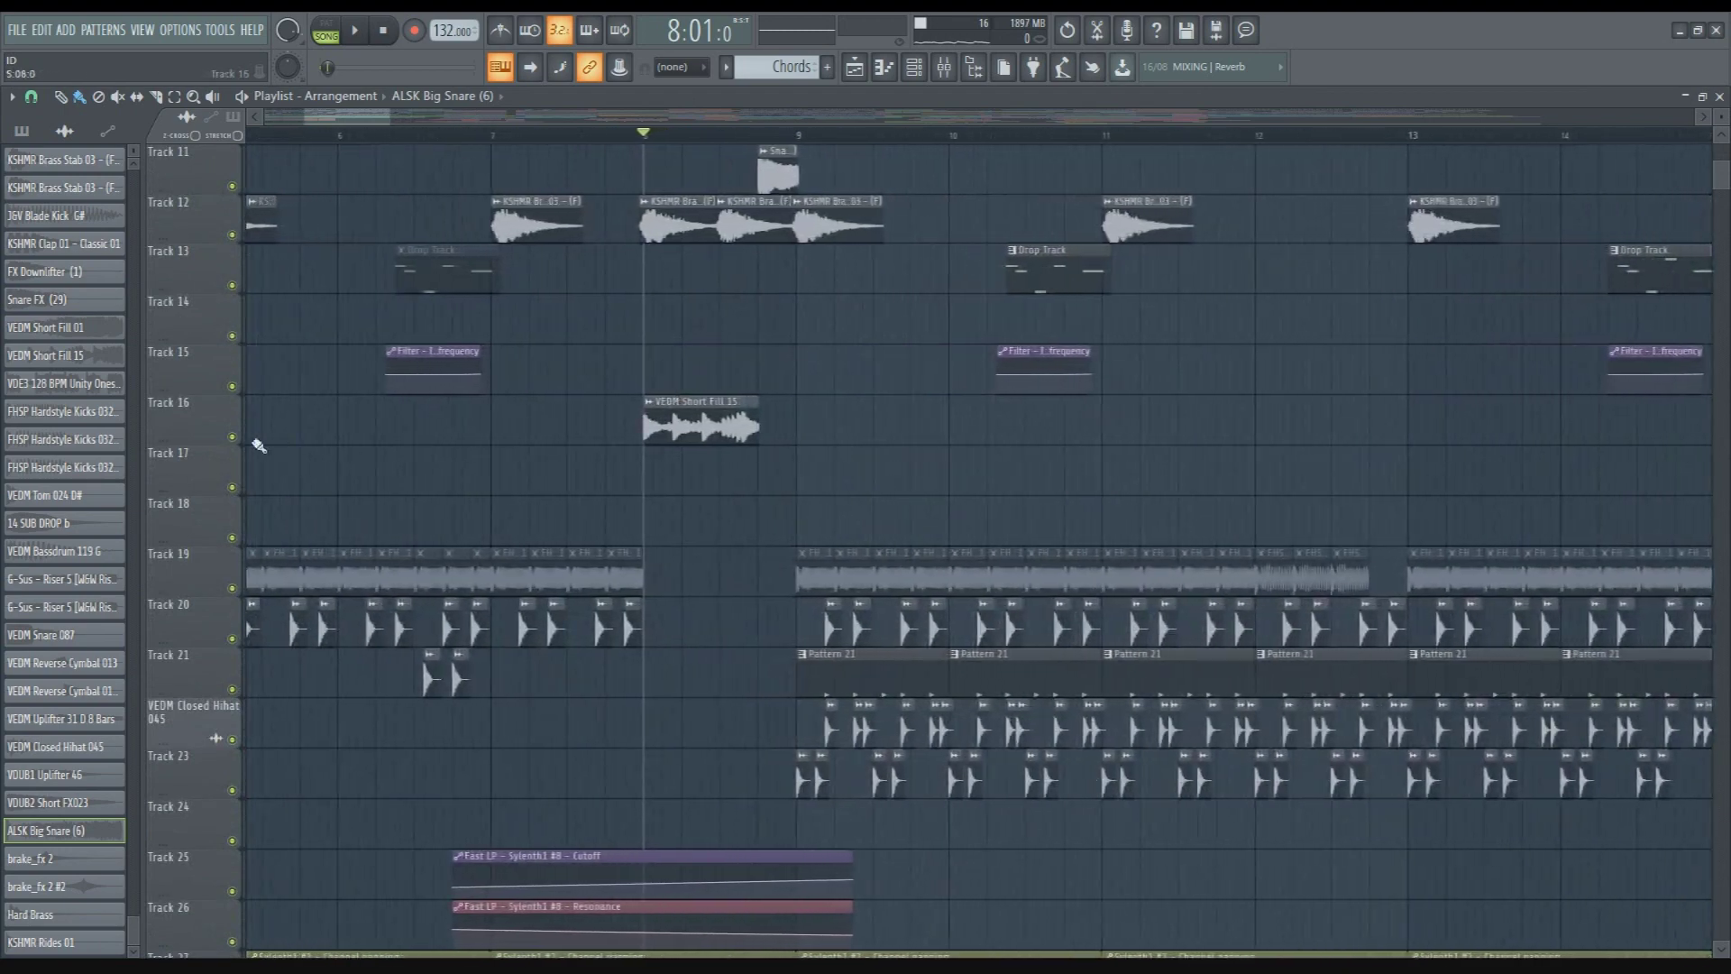
{"action": "scroll", "coordinate": [489, 273], "scroll_direction": "down", "scroll_amount": 3}
{"action": "scroll", "coordinate": [410, 135], "scroll_direction": "left", "scroll_amount": 3}
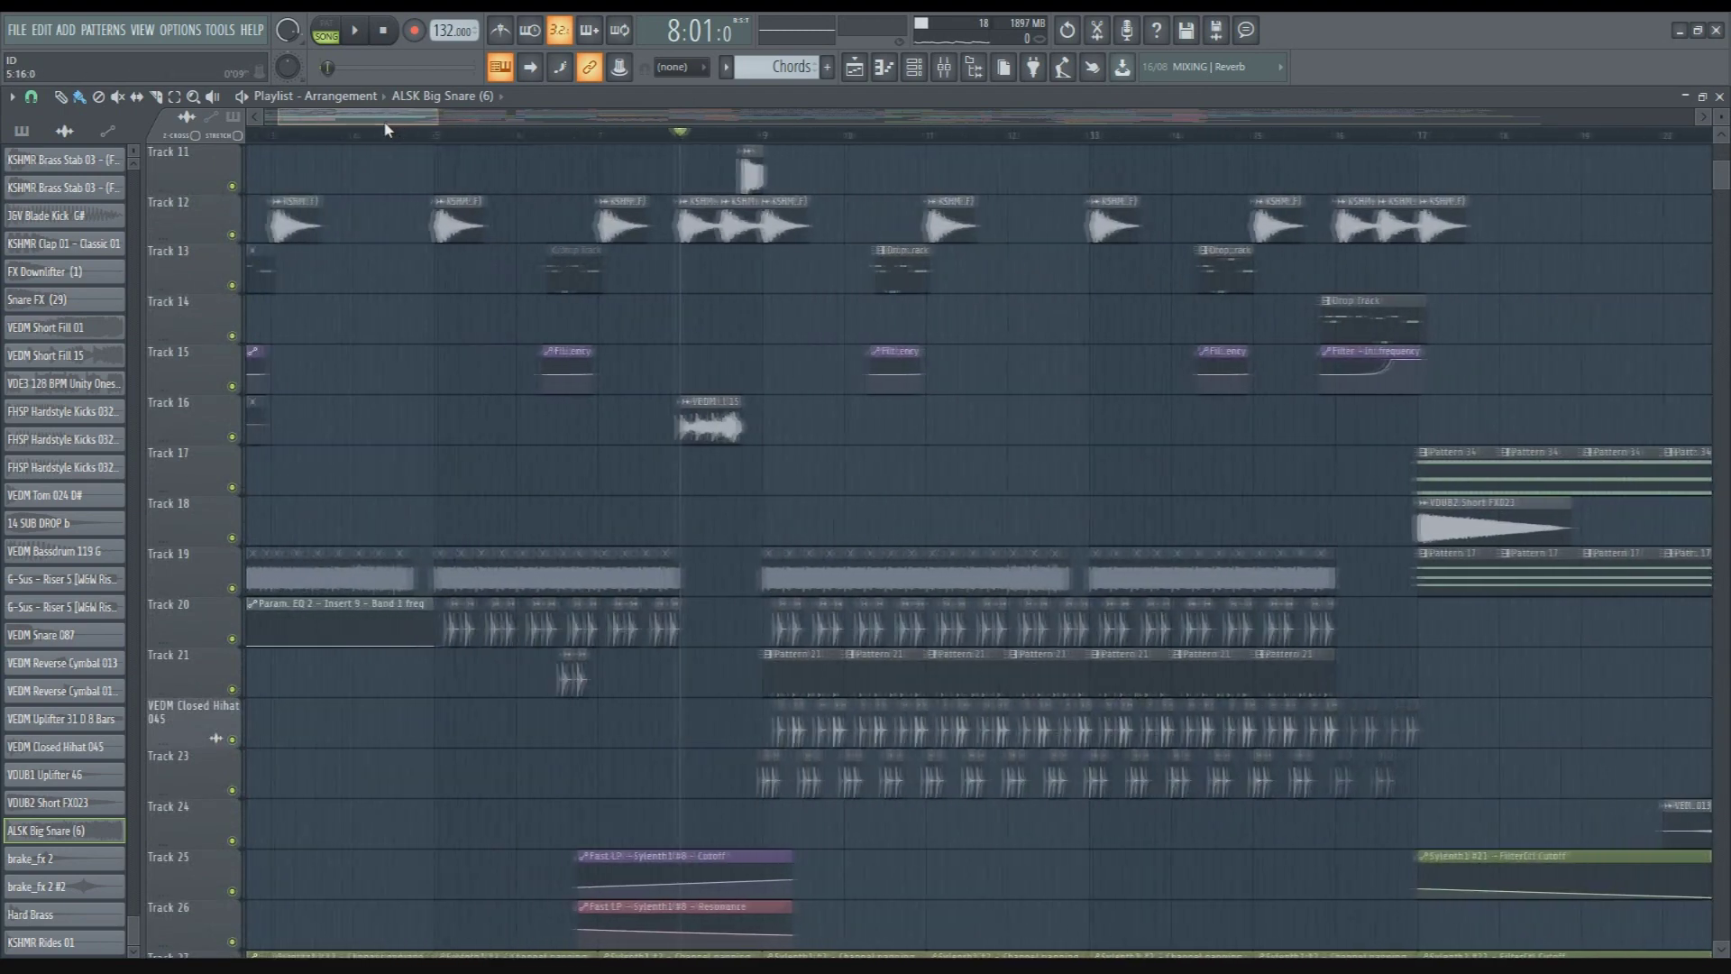
{"action": "double_click", "coordinate": [729, 425]}
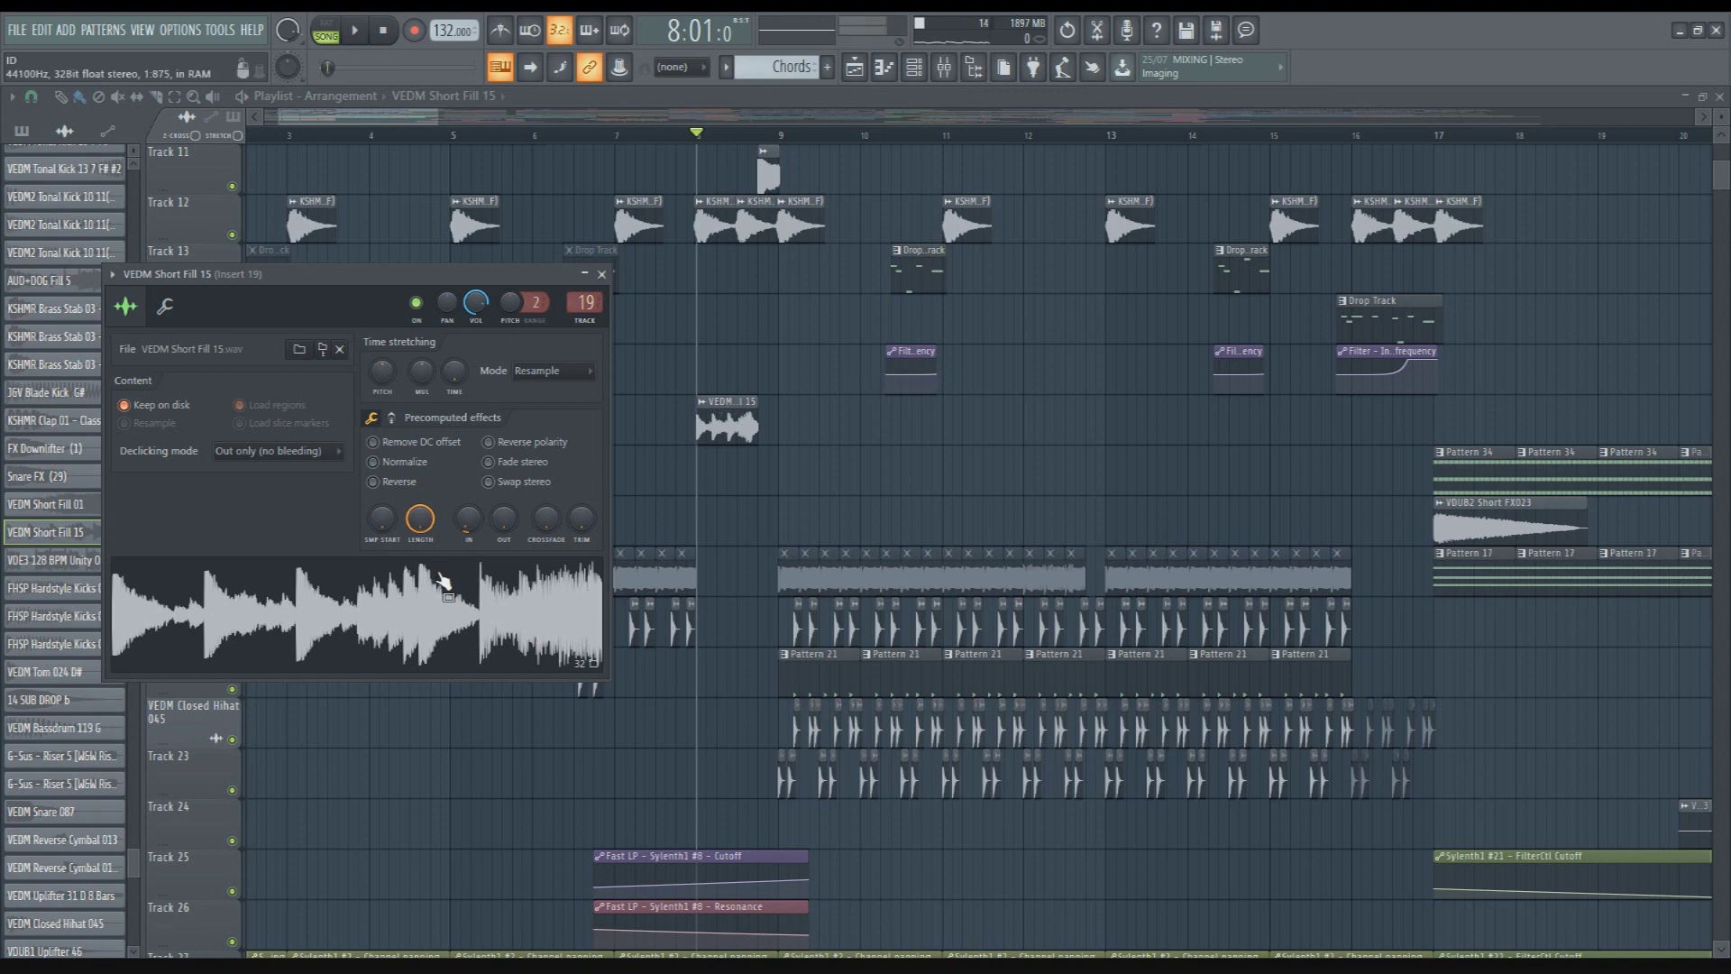
Show the short fill's Insert 19 in the mixer and audition the sample
{"action": "key", "text": "F9"}
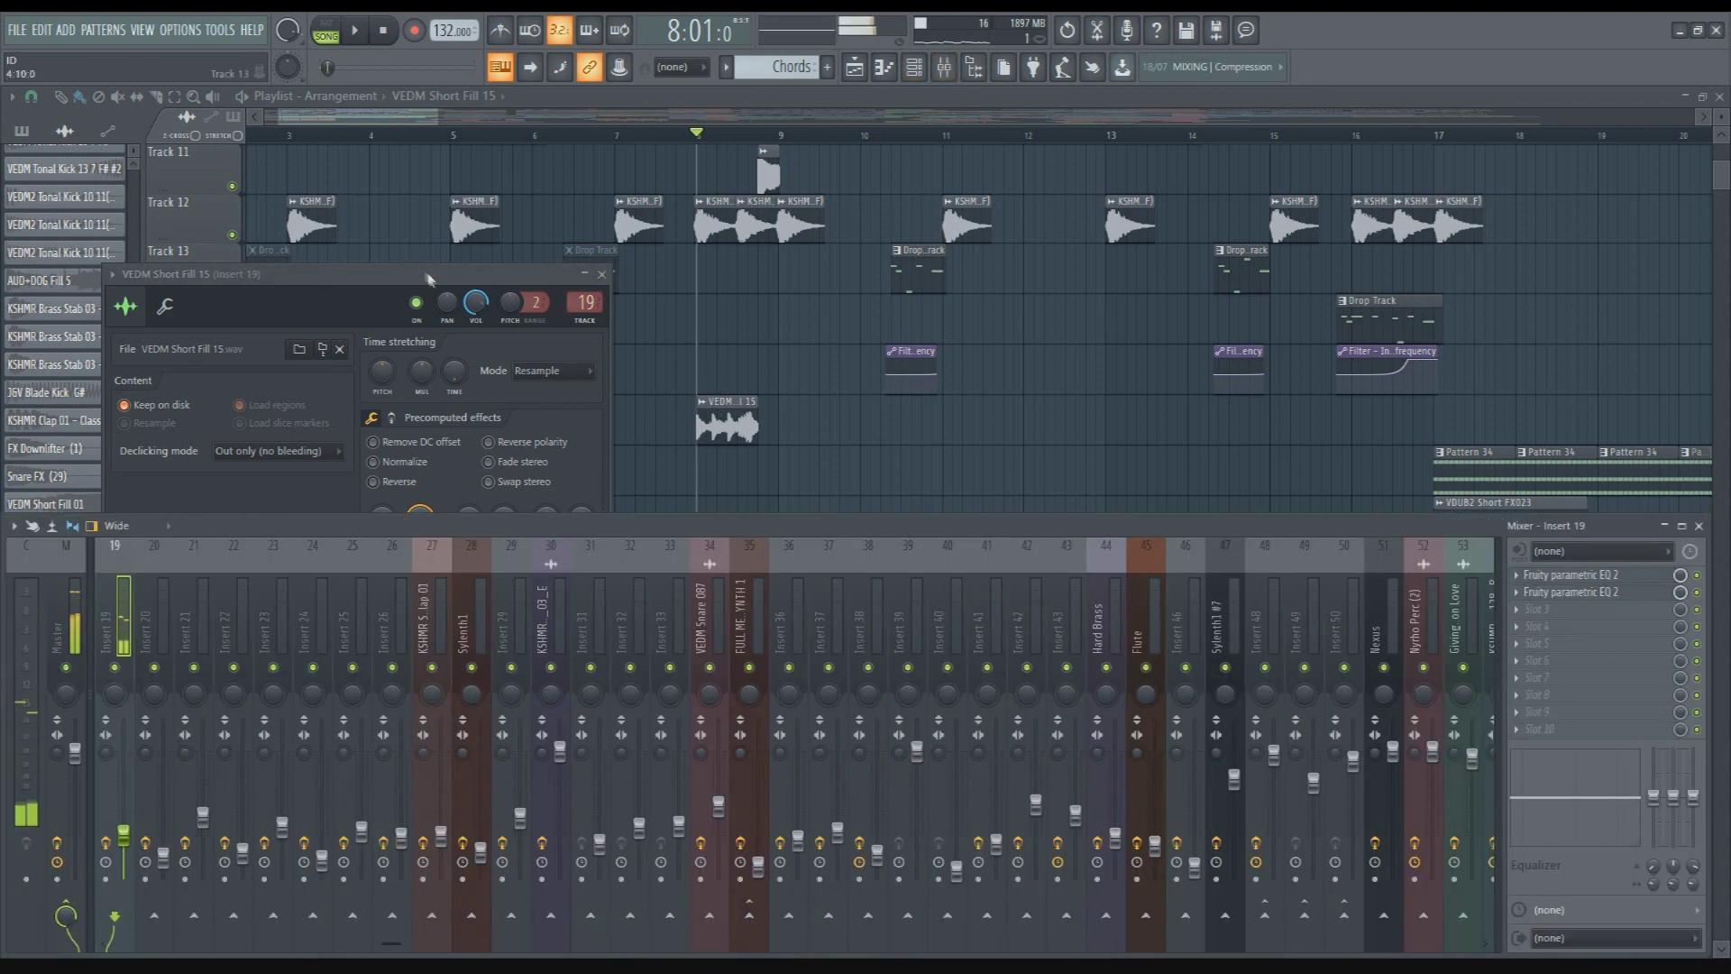
{"action": "left_click_drag", "start_coordinate": [429, 279], "coordinate": [442, 250]}
{"action": "left_click", "coordinate": [412, 941]}
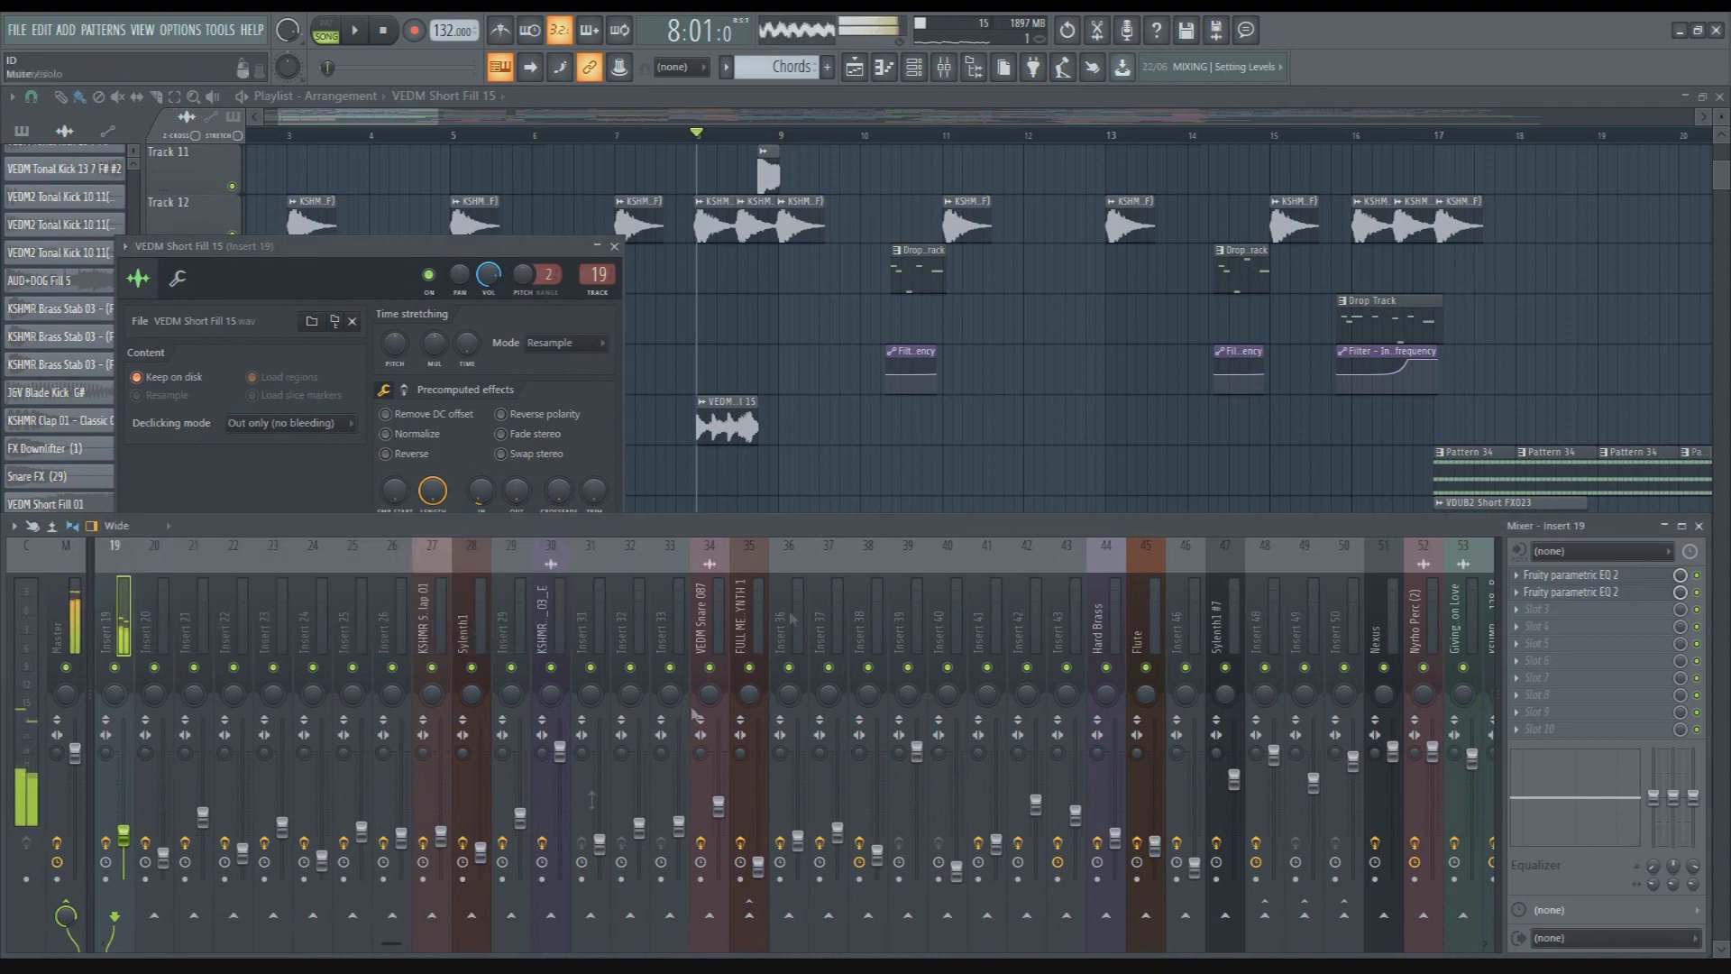
{"action": "left_click_drag", "start_coordinate": [393, 946], "coordinate": [346, 947]}
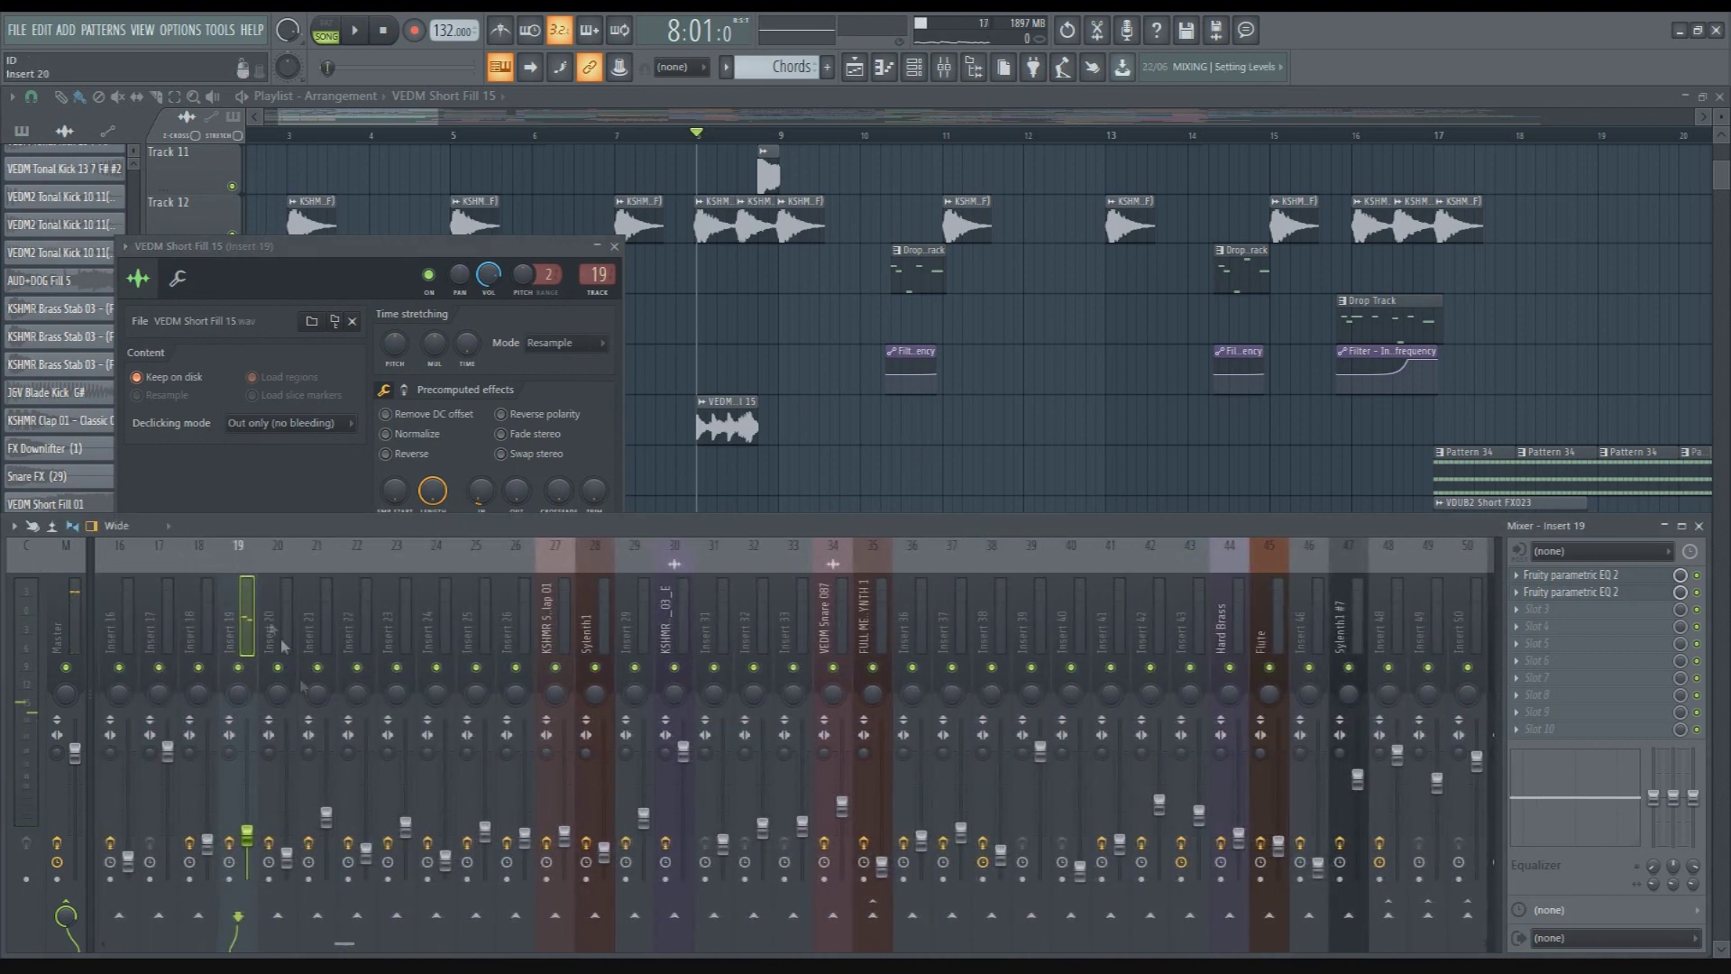
Inspect the Fruity parametric EQ 2 effects on Insert 19, and close the sample's channel settings and the mixer
{"action": "left_click", "coordinate": [1574, 580]}
{"action": "left_click", "coordinate": [1573, 577]}
{"action": "left_click", "coordinate": [1578, 592]}
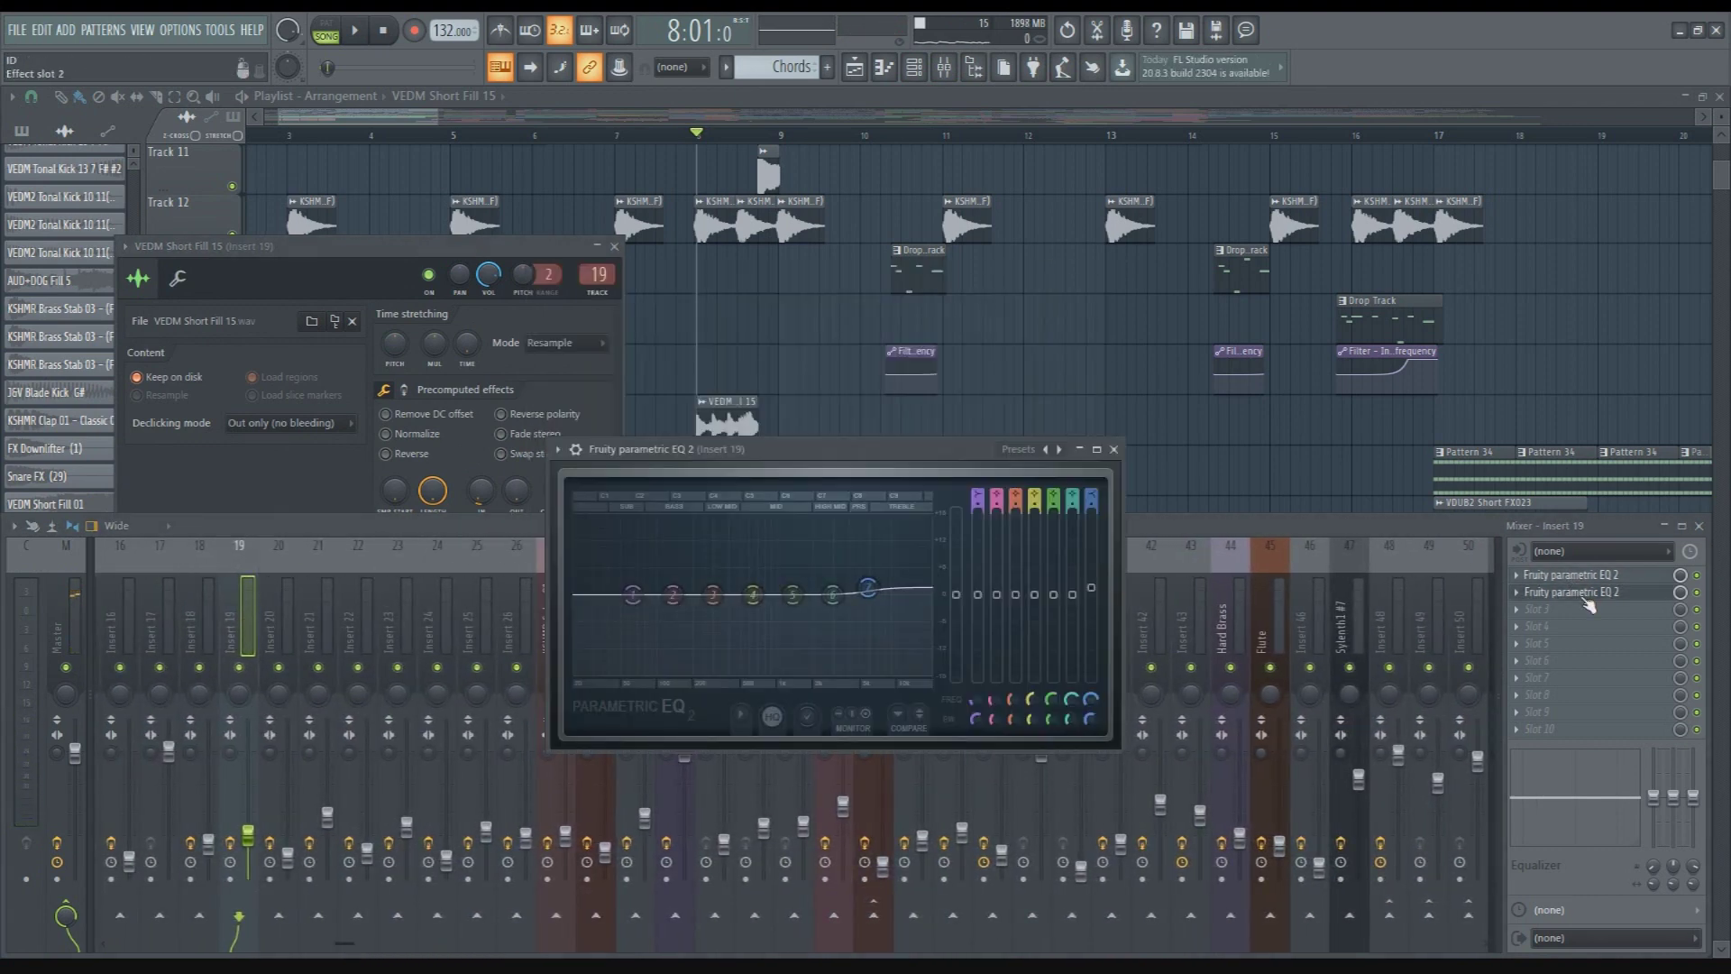
{"action": "left_click", "coordinate": [1583, 595]}
{"action": "left_click", "coordinate": [614, 247]}
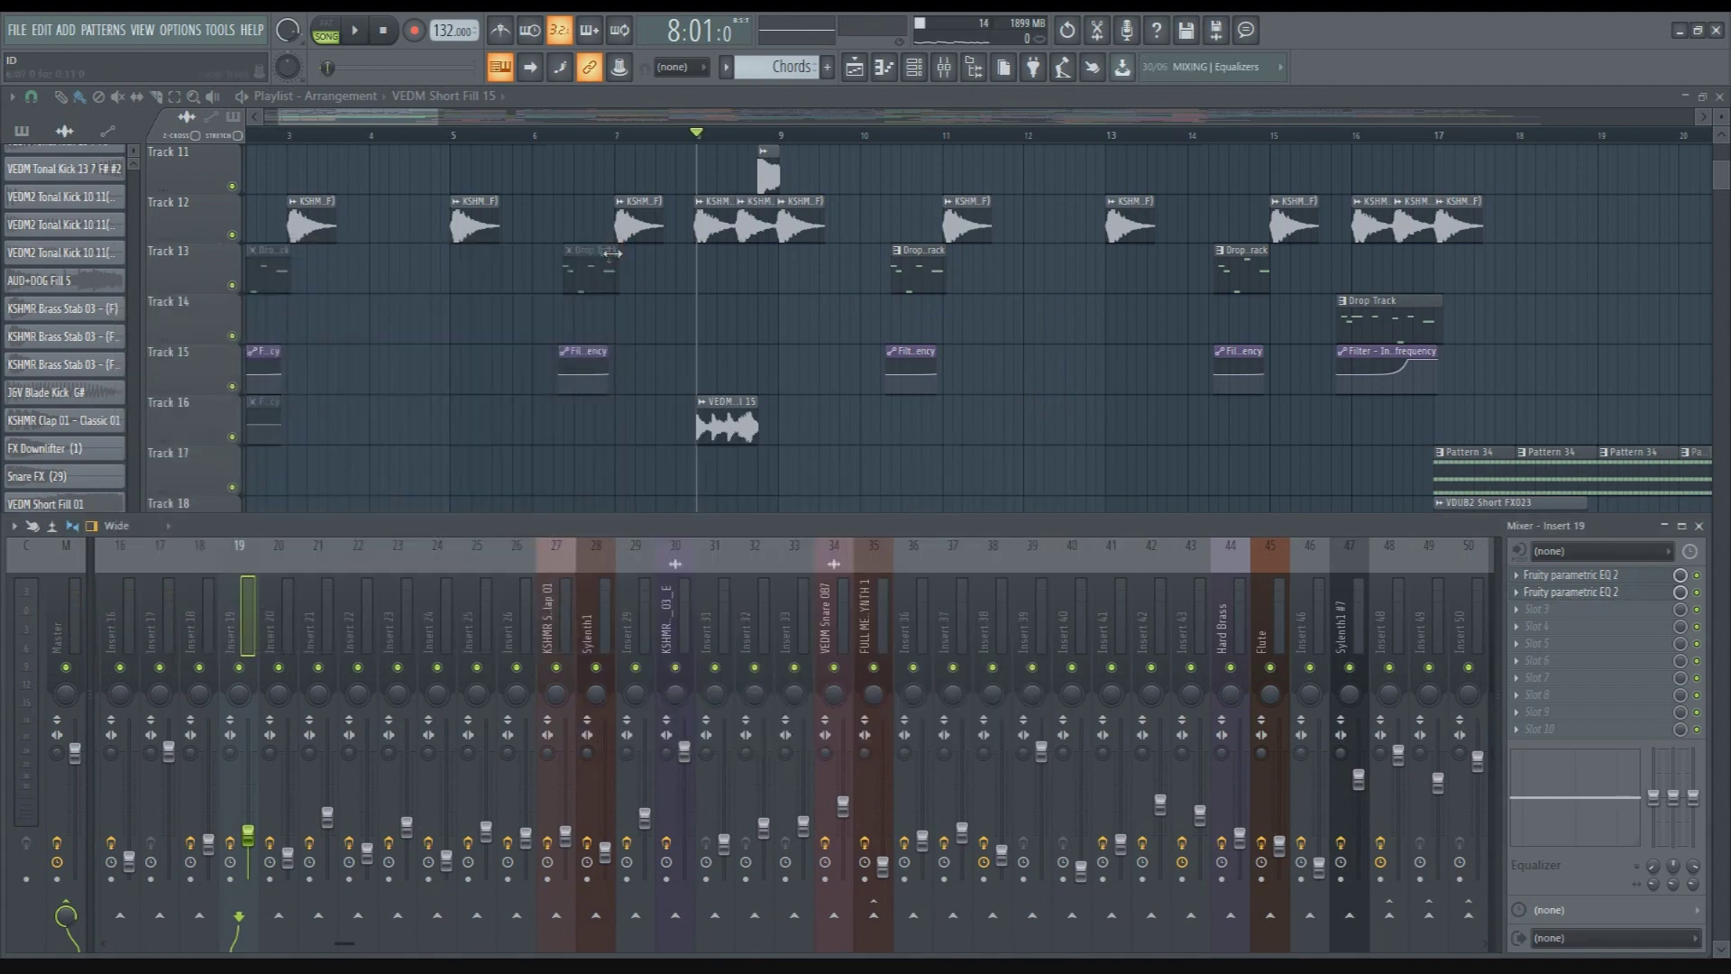
{"action": "key", "text": "F9"}
Solo Track 37 and play its Hypnotize vocal clip from just before bar 8
{"action": "scroll", "coordinate": [793, 440], "scroll_direction": "up", "scroll_amount": 3}
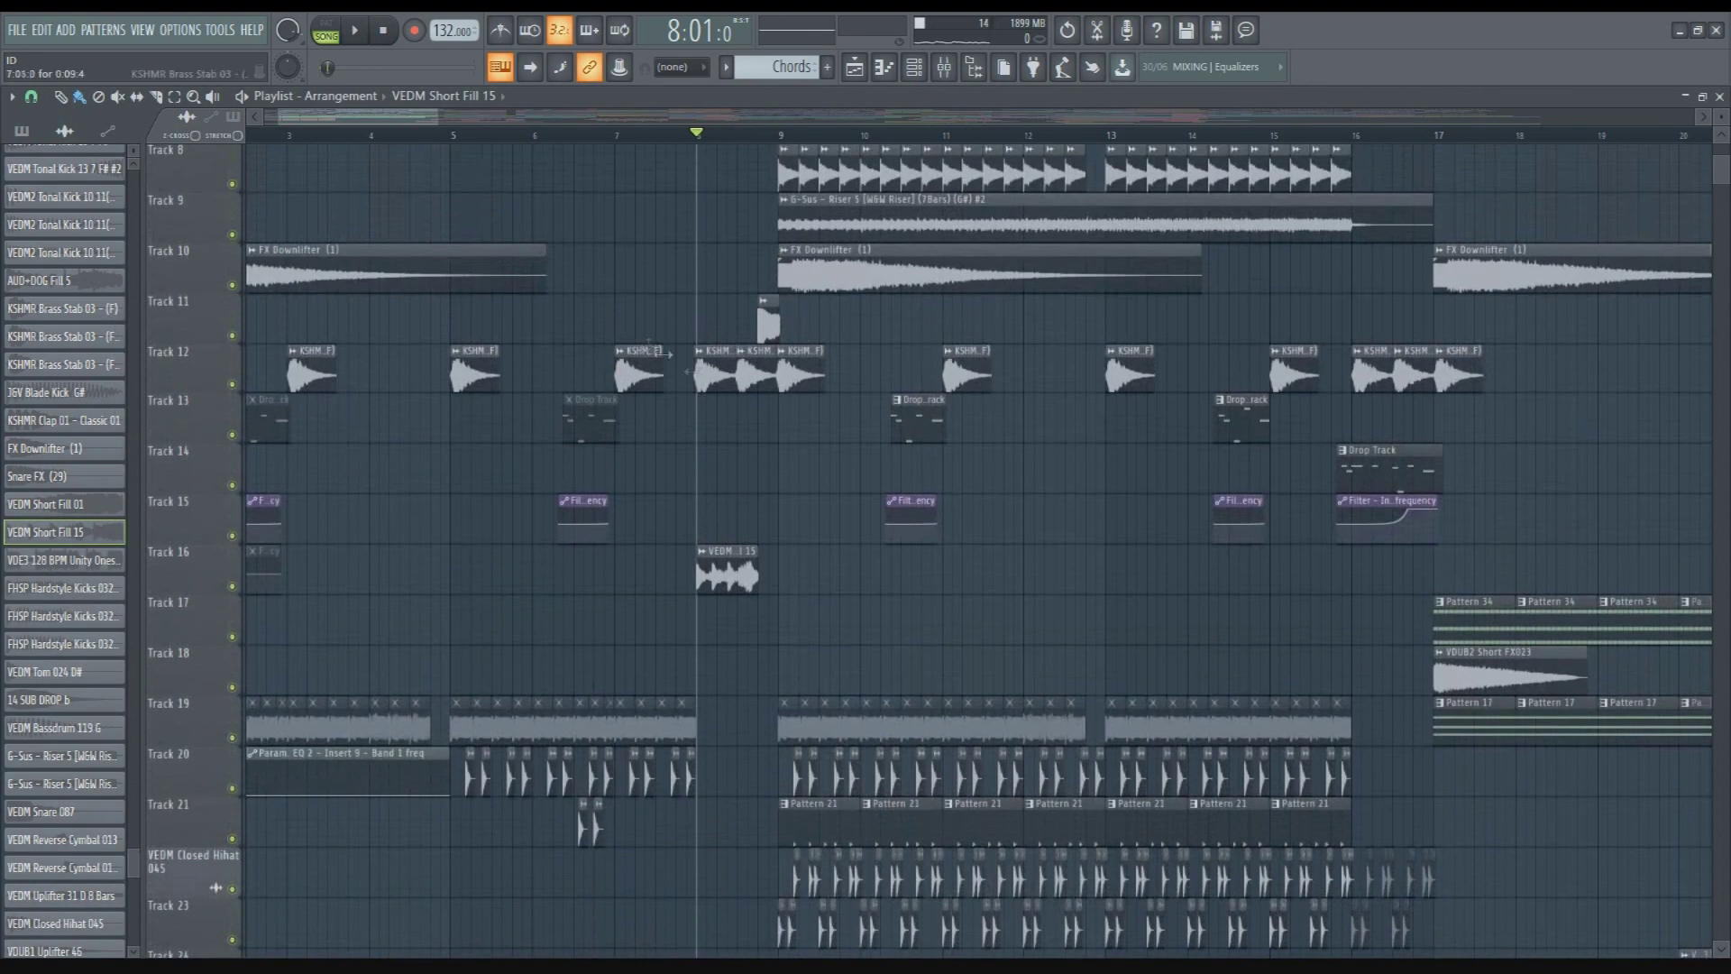
{"action": "scroll", "coordinate": [796, 441], "scroll_direction": "down", "scroll_amount": 4}
{"action": "scroll", "coordinate": [792, 440], "scroll_direction": "up", "scroll_amount": 3}
{"action": "scroll", "coordinate": [791, 439], "scroll_direction": "down", "scroll_amount": 7}
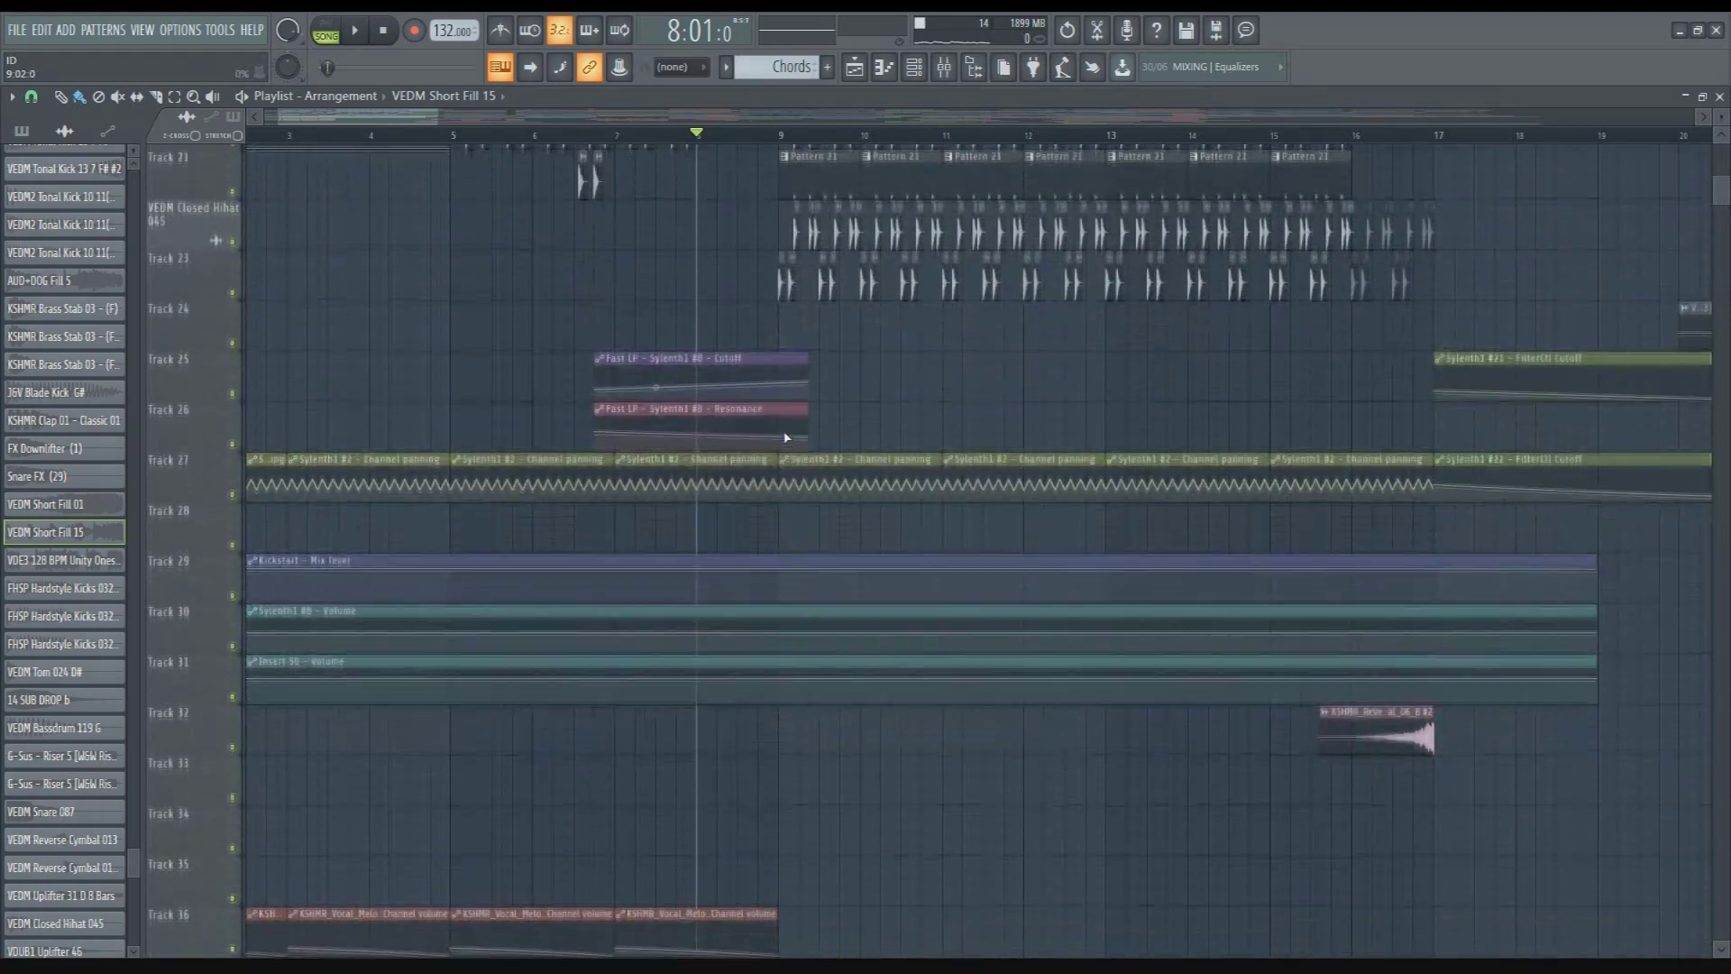
{"action": "left_click", "coordinate": [678, 135]}
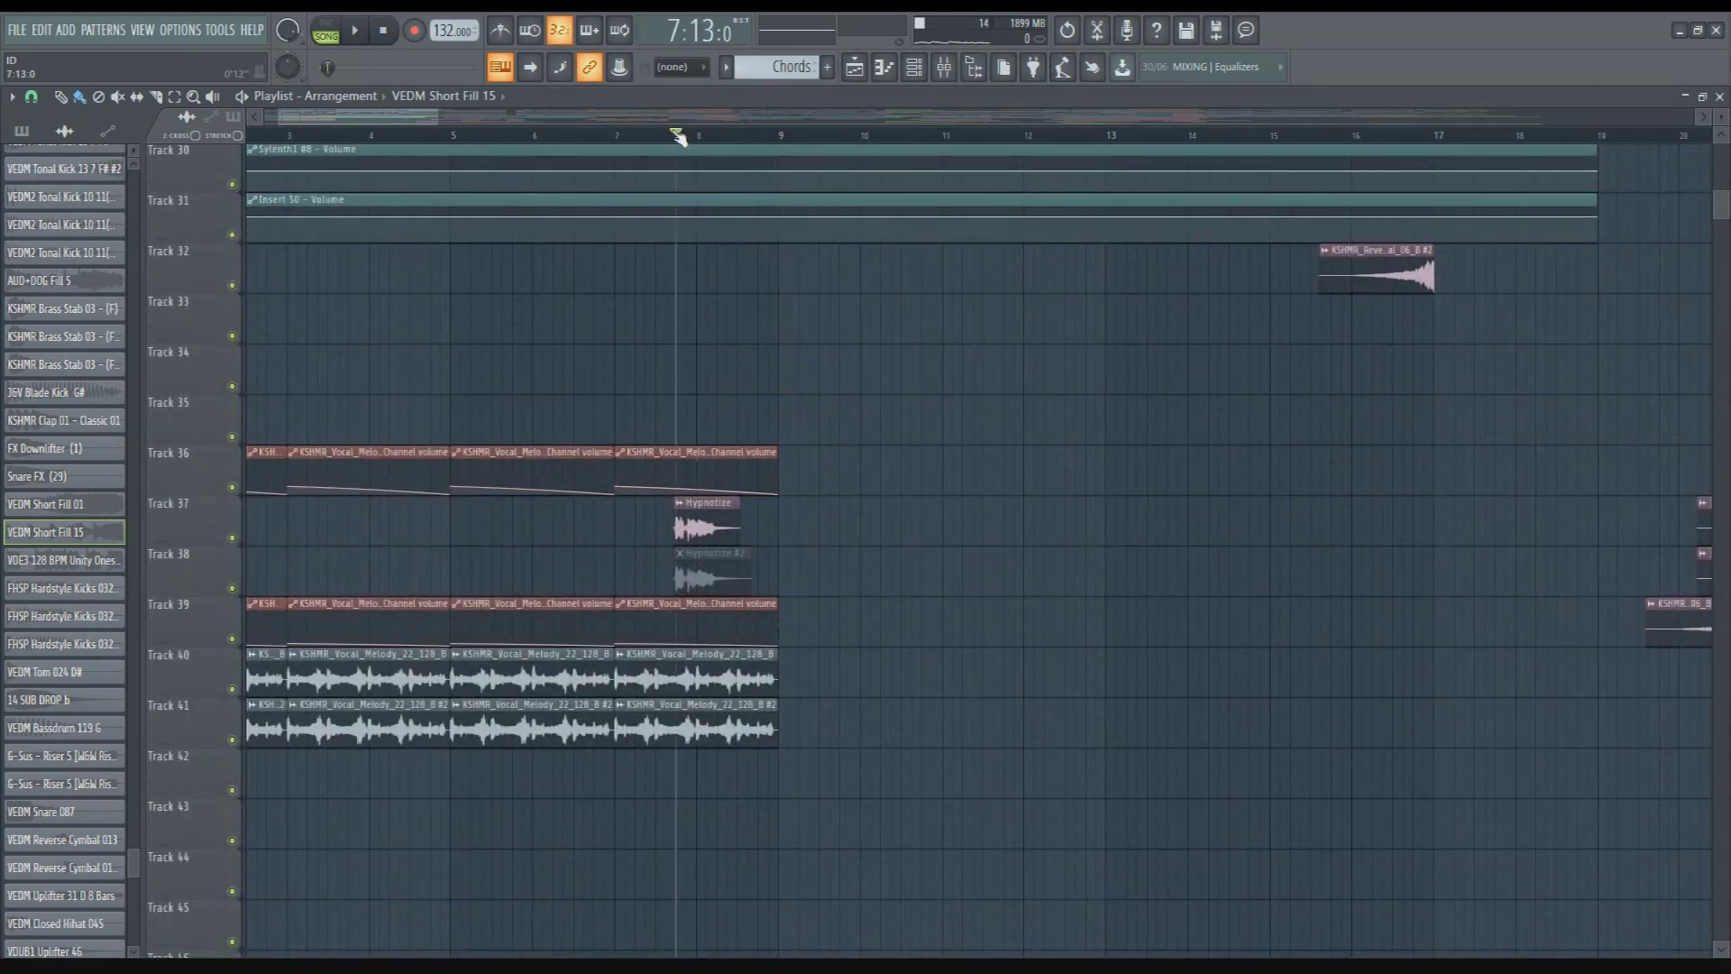
{"action": "right_click", "coordinate": [232, 538]}
{"action": "key", "text": "space"}
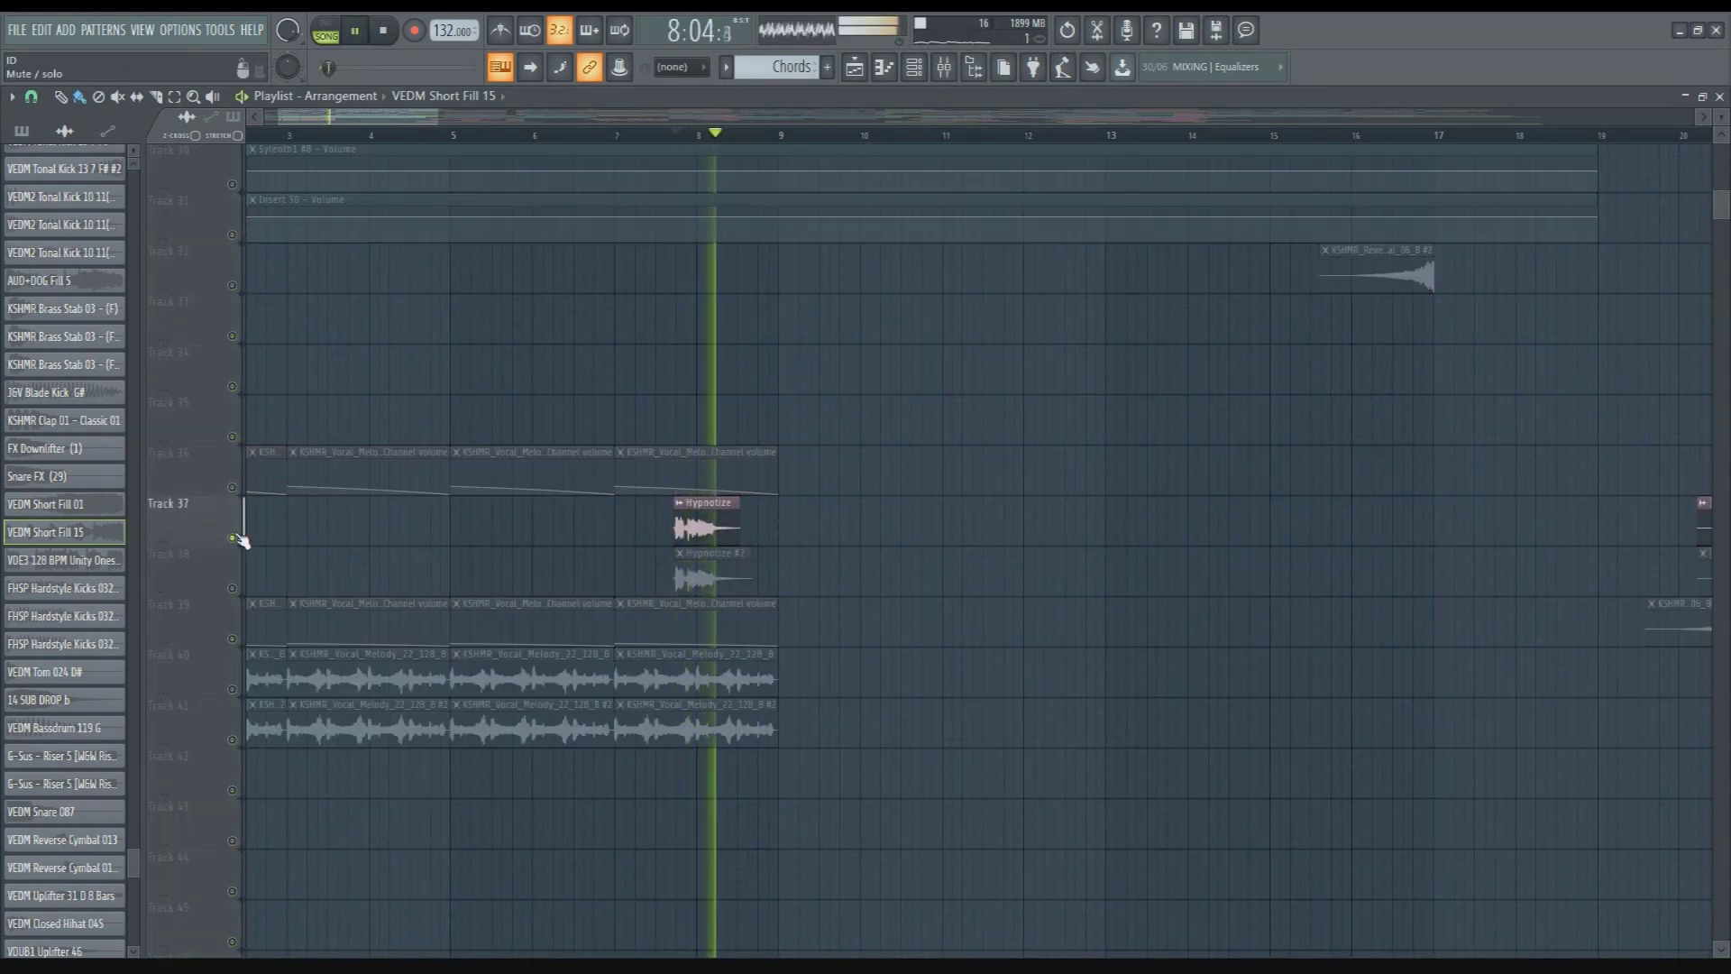
{"action": "key", "text": "space"}
Enable Track 36 alongside Track 37 and briefly play them from just before bar 8
{"action": "left_click", "coordinate": [232, 488]}
{"action": "key", "text": "space"}
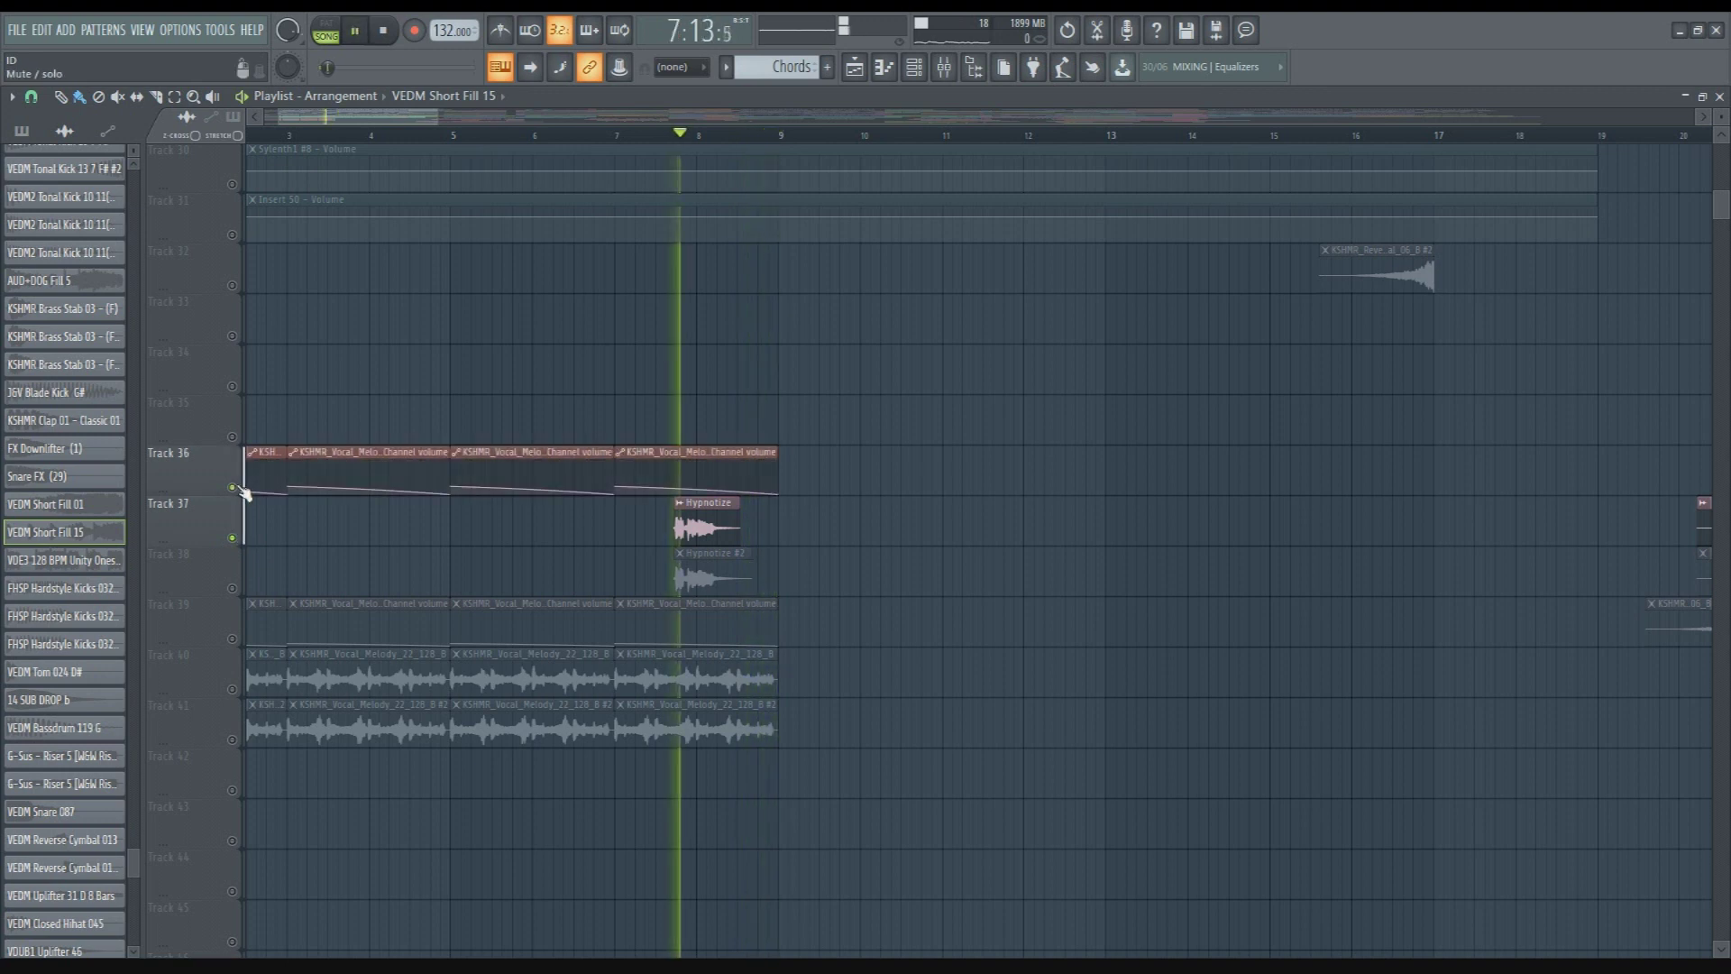
{"action": "key", "text": "space"}
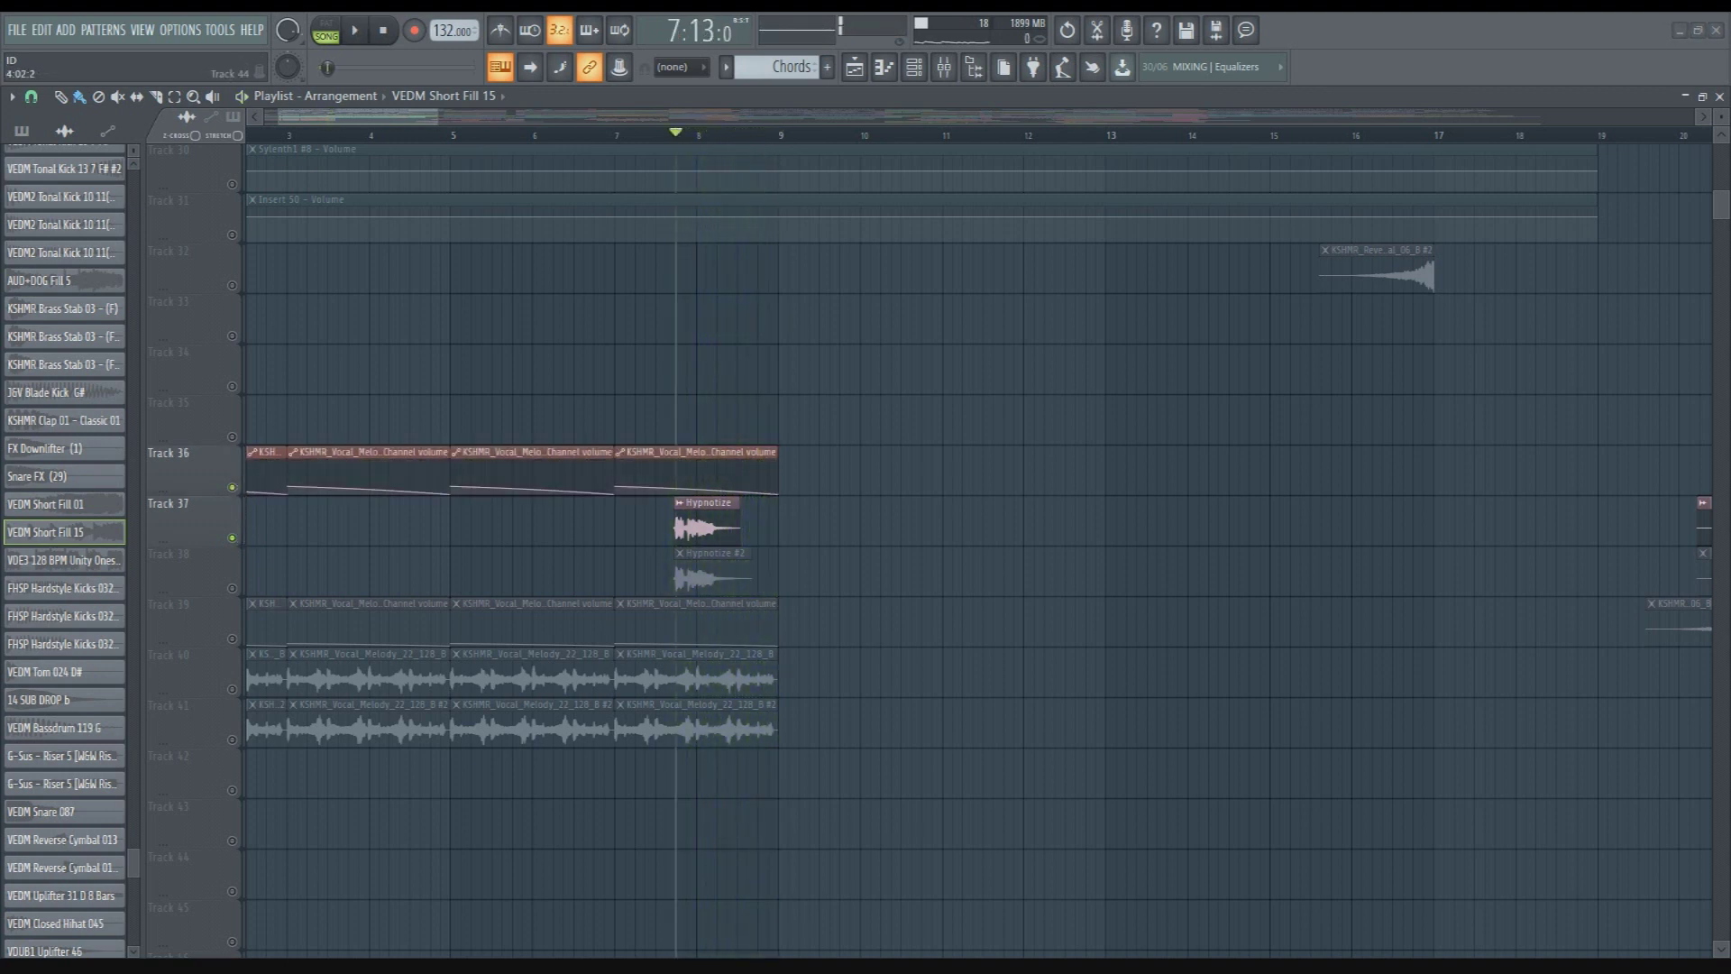
Restore all tracks, set the playback position to bar 8, and play the short fill with the full arrangement
{"action": "scroll", "coordinate": [776, 433], "scroll_direction": "up", "scroll_amount": 5}
{"action": "scroll", "coordinate": [821, 505], "scroll_direction": "down", "scroll_amount": 3}
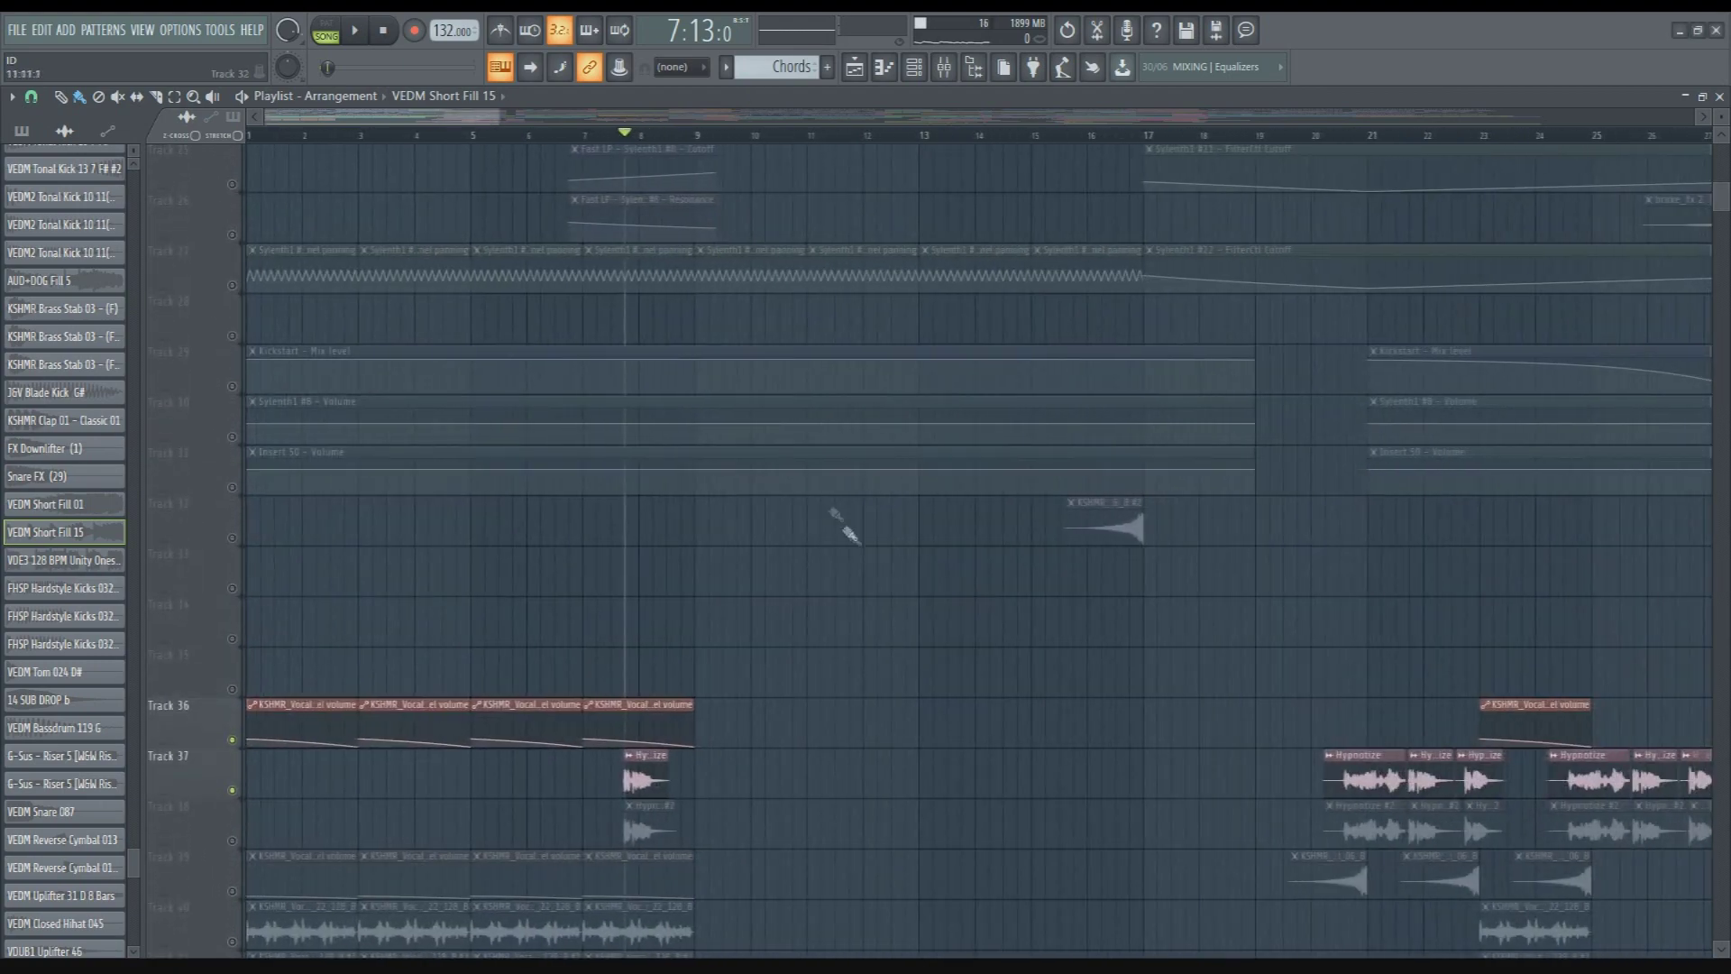
{"action": "scroll", "coordinate": [856, 550], "scroll_direction": "up", "scroll_amount": 10}
{"action": "scroll", "coordinate": [599, 375], "scroll_direction": "up", "scroll_amount": 4}
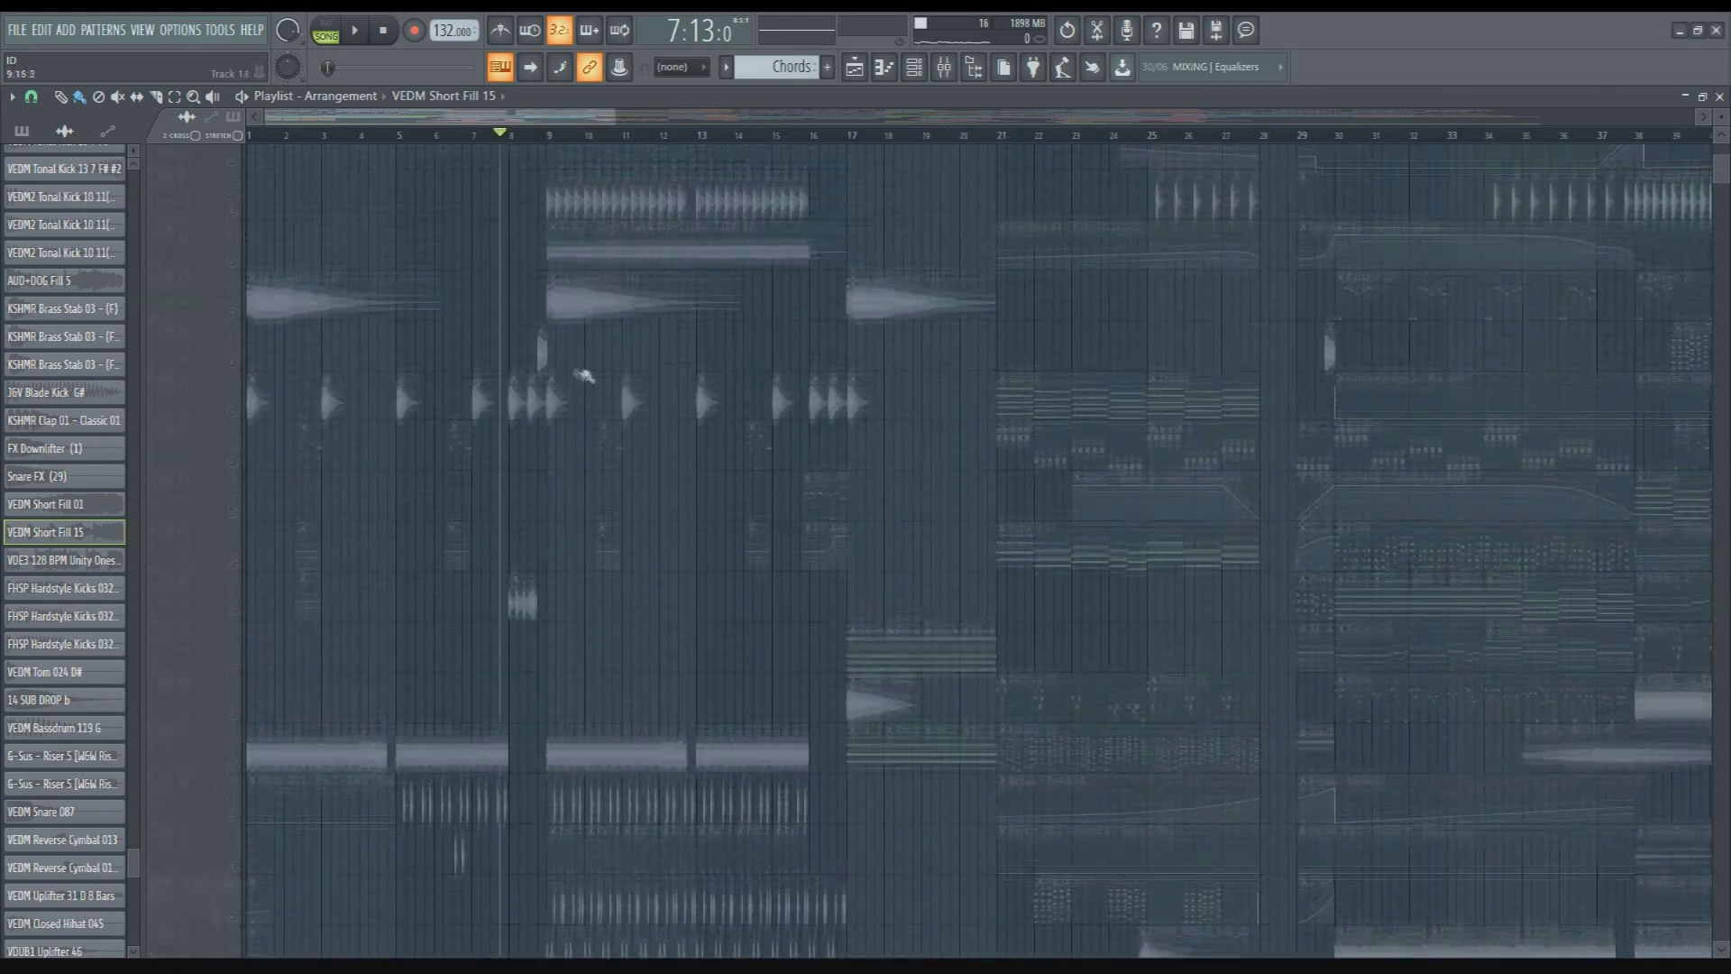
{"action": "left_click", "coordinate": [545, 147]}
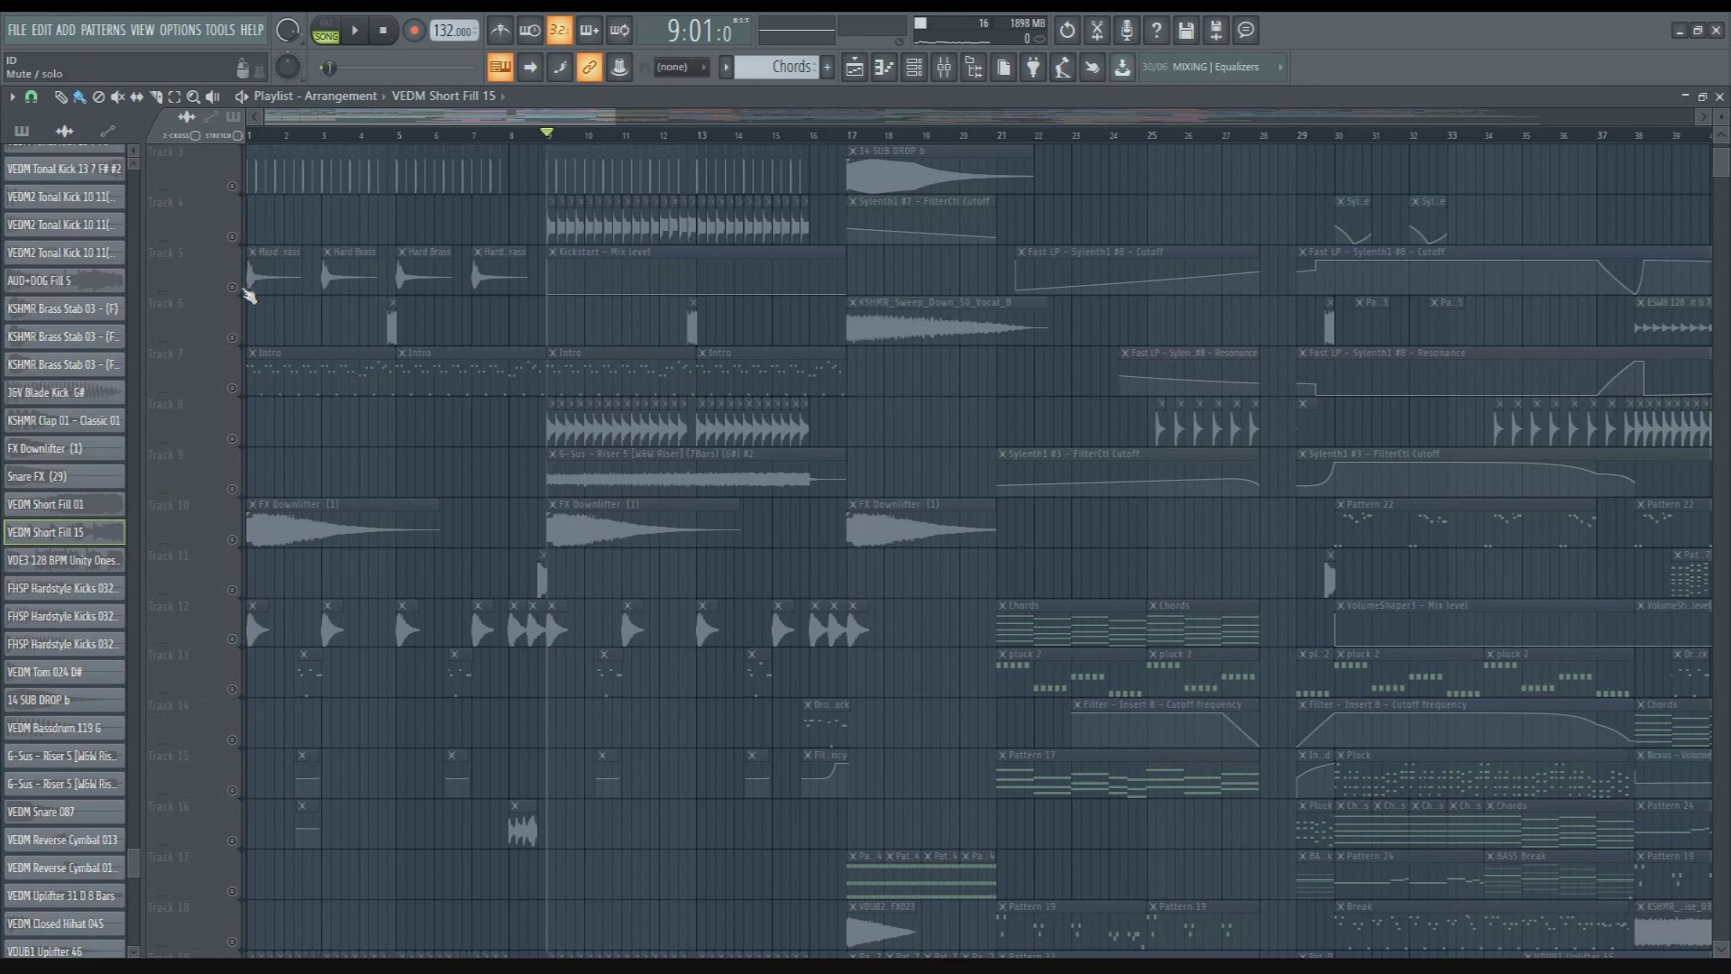
{"action": "scroll", "coordinate": [610, 386], "scroll_direction": "down", "scroll_amount": 4}
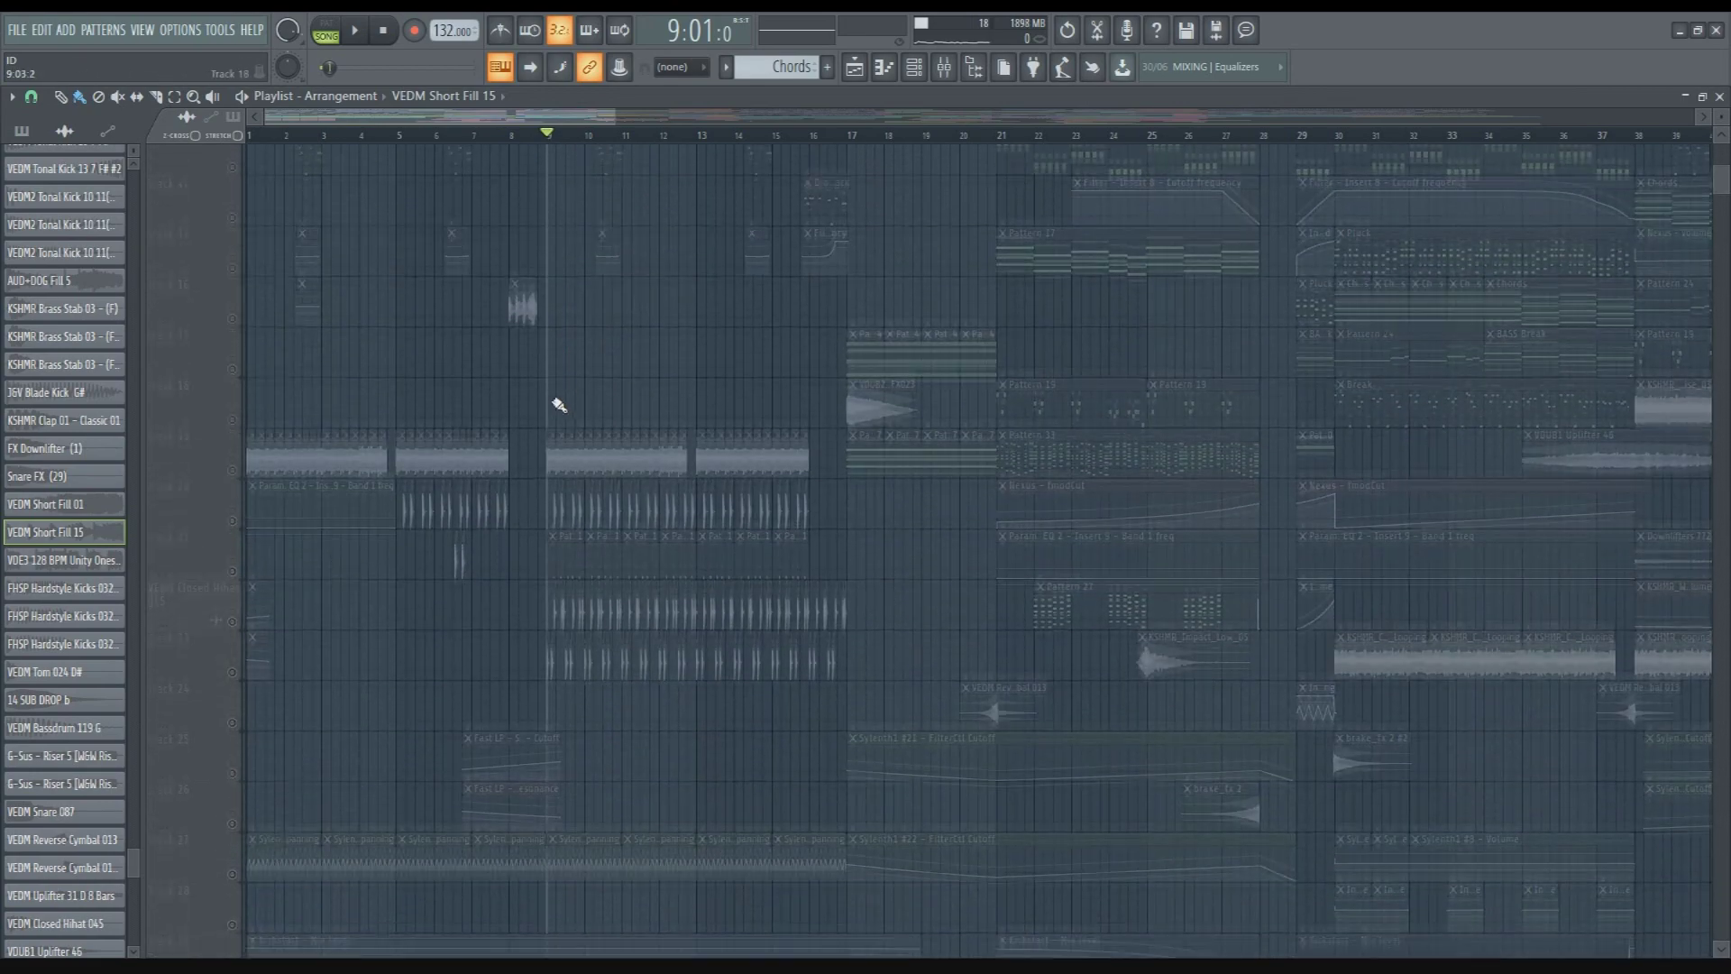
{"action": "scroll", "coordinate": [541, 433], "scroll_direction": "up", "scroll_amount": 4}
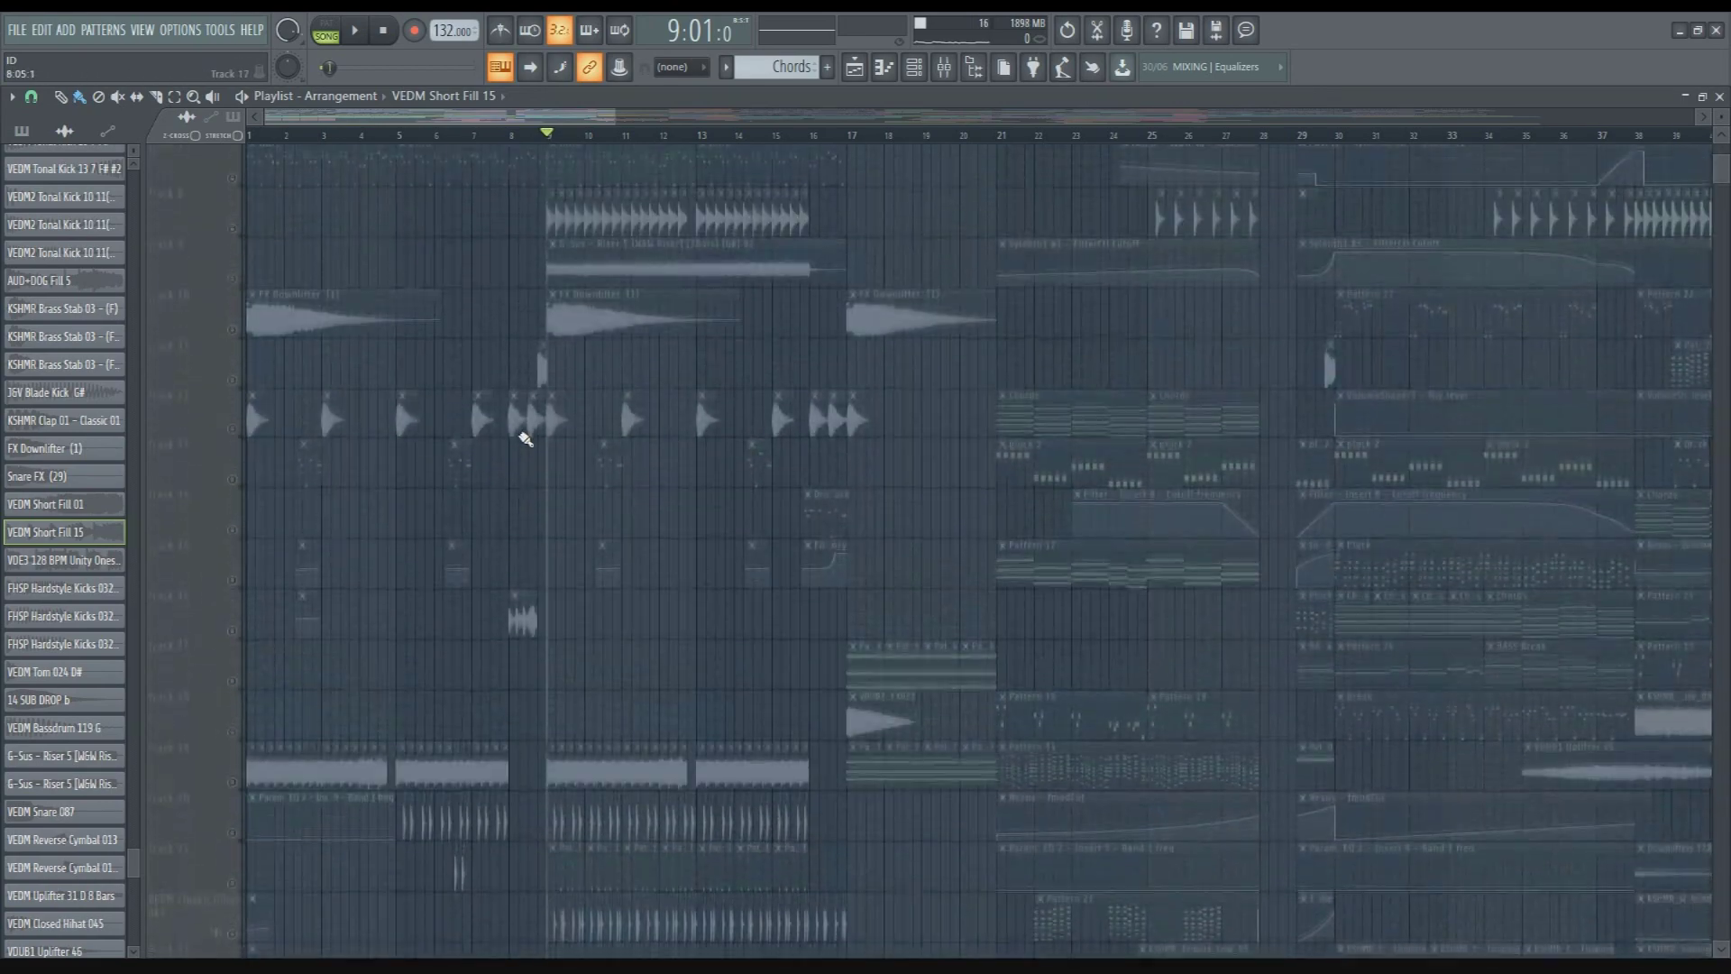
{"action": "left_click", "coordinate": [513, 136]}
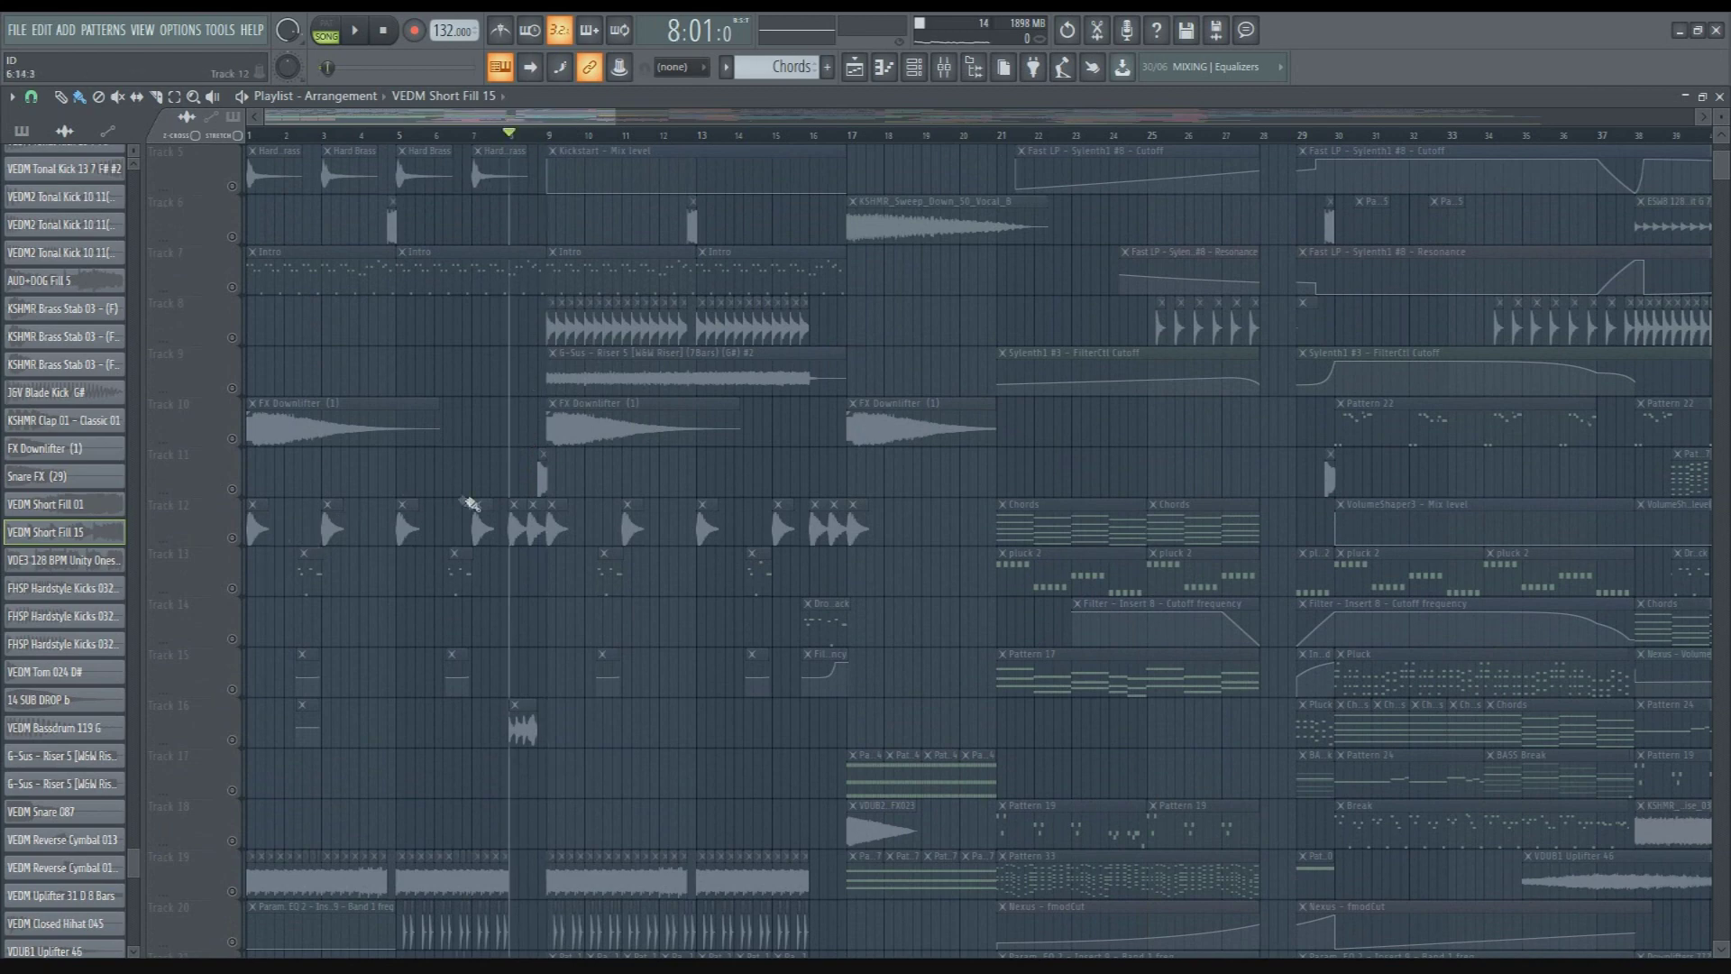
{"action": "scroll", "coordinate": [476, 504], "scroll_direction": "up", "scroll_amount": 3}
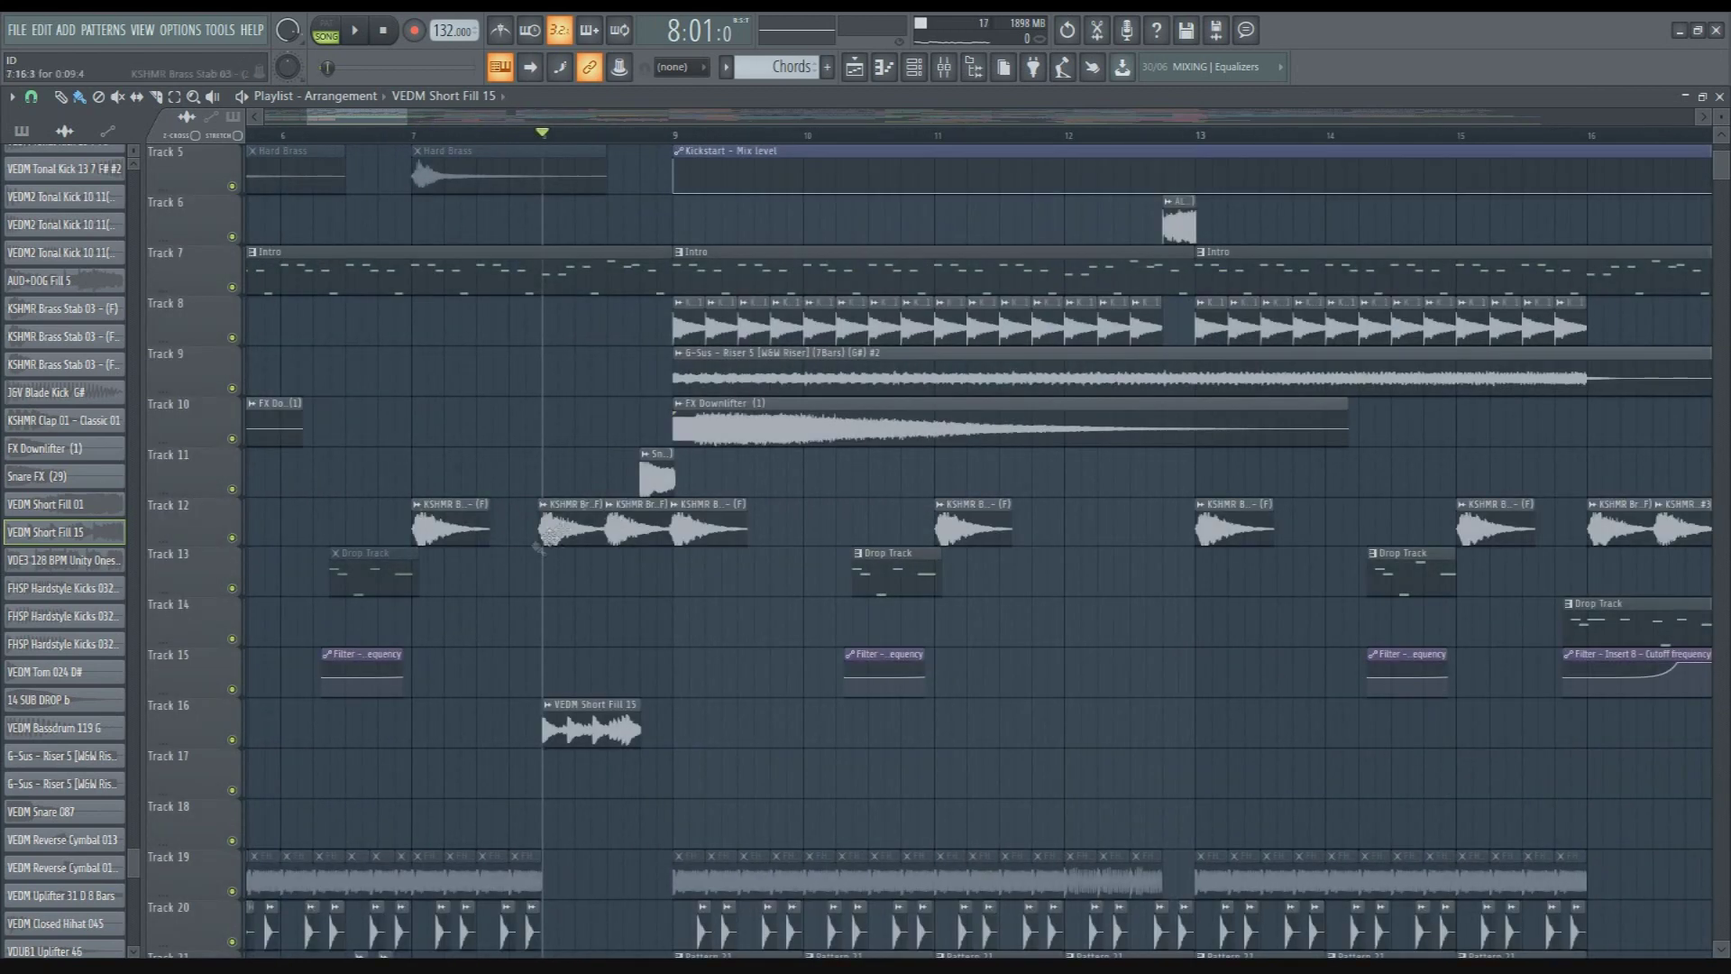
{"action": "key", "text": "space"}
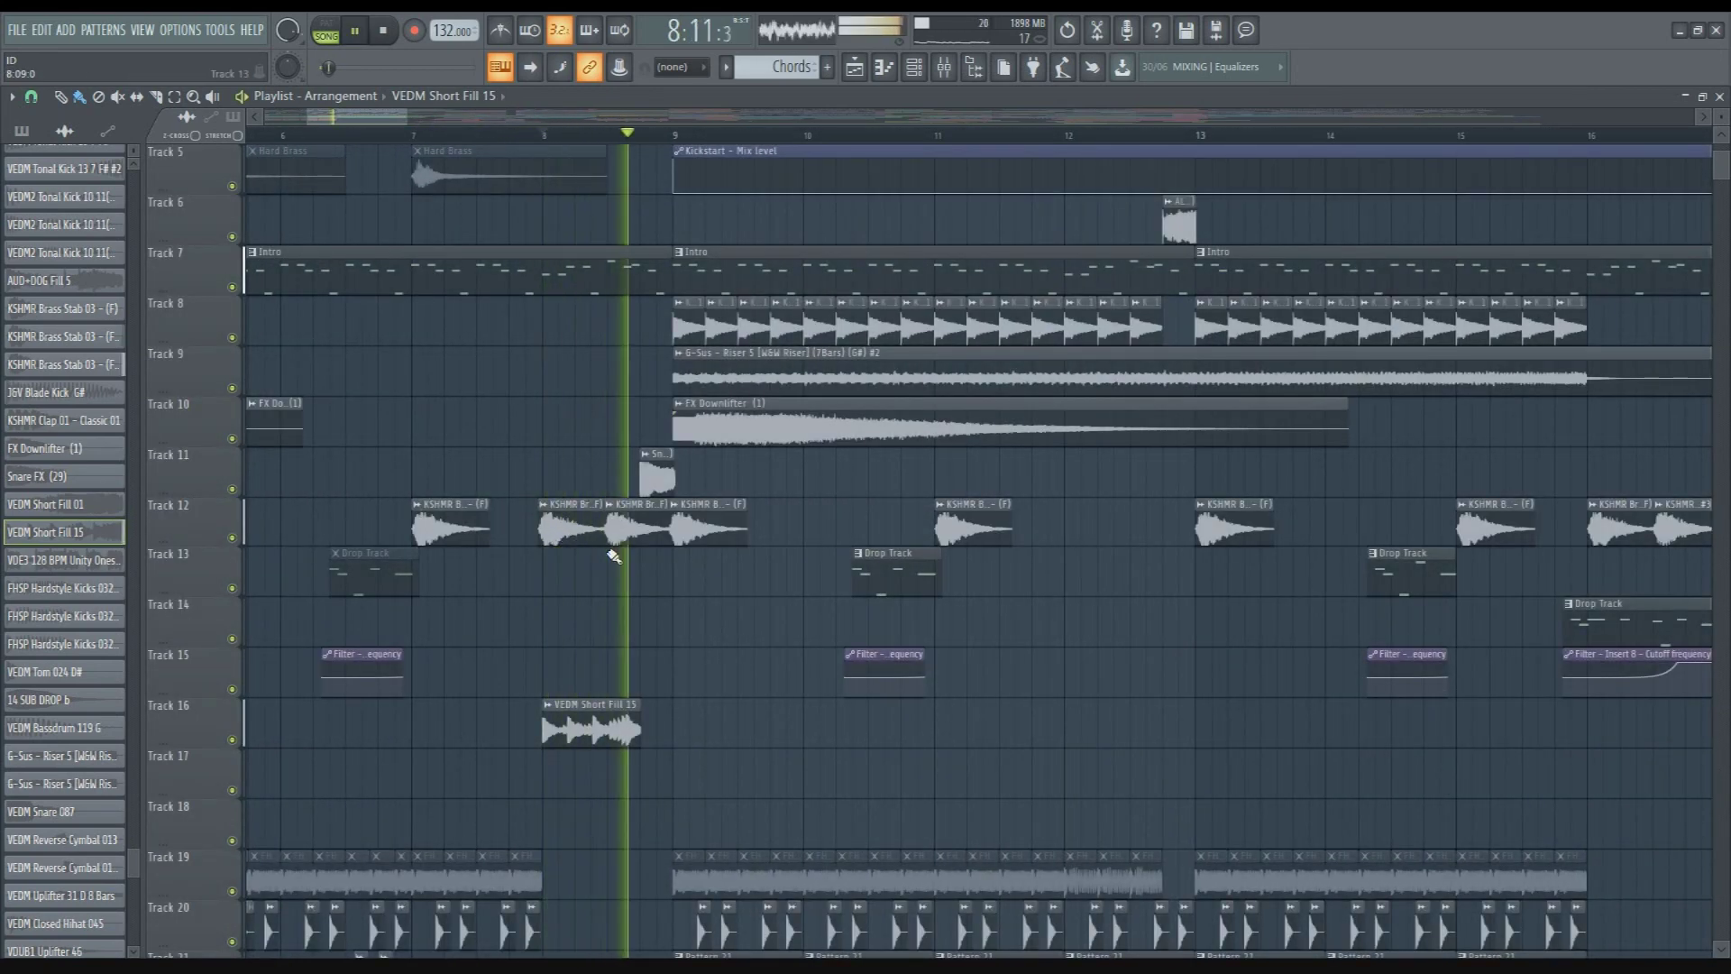
{"action": "key", "text": "space"}
Audition the Snare FX (29) sample from Track 11 in its channel settings, close them, and play all tracks from bar 8
{"action": "double_click", "coordinate": [660, 476]}
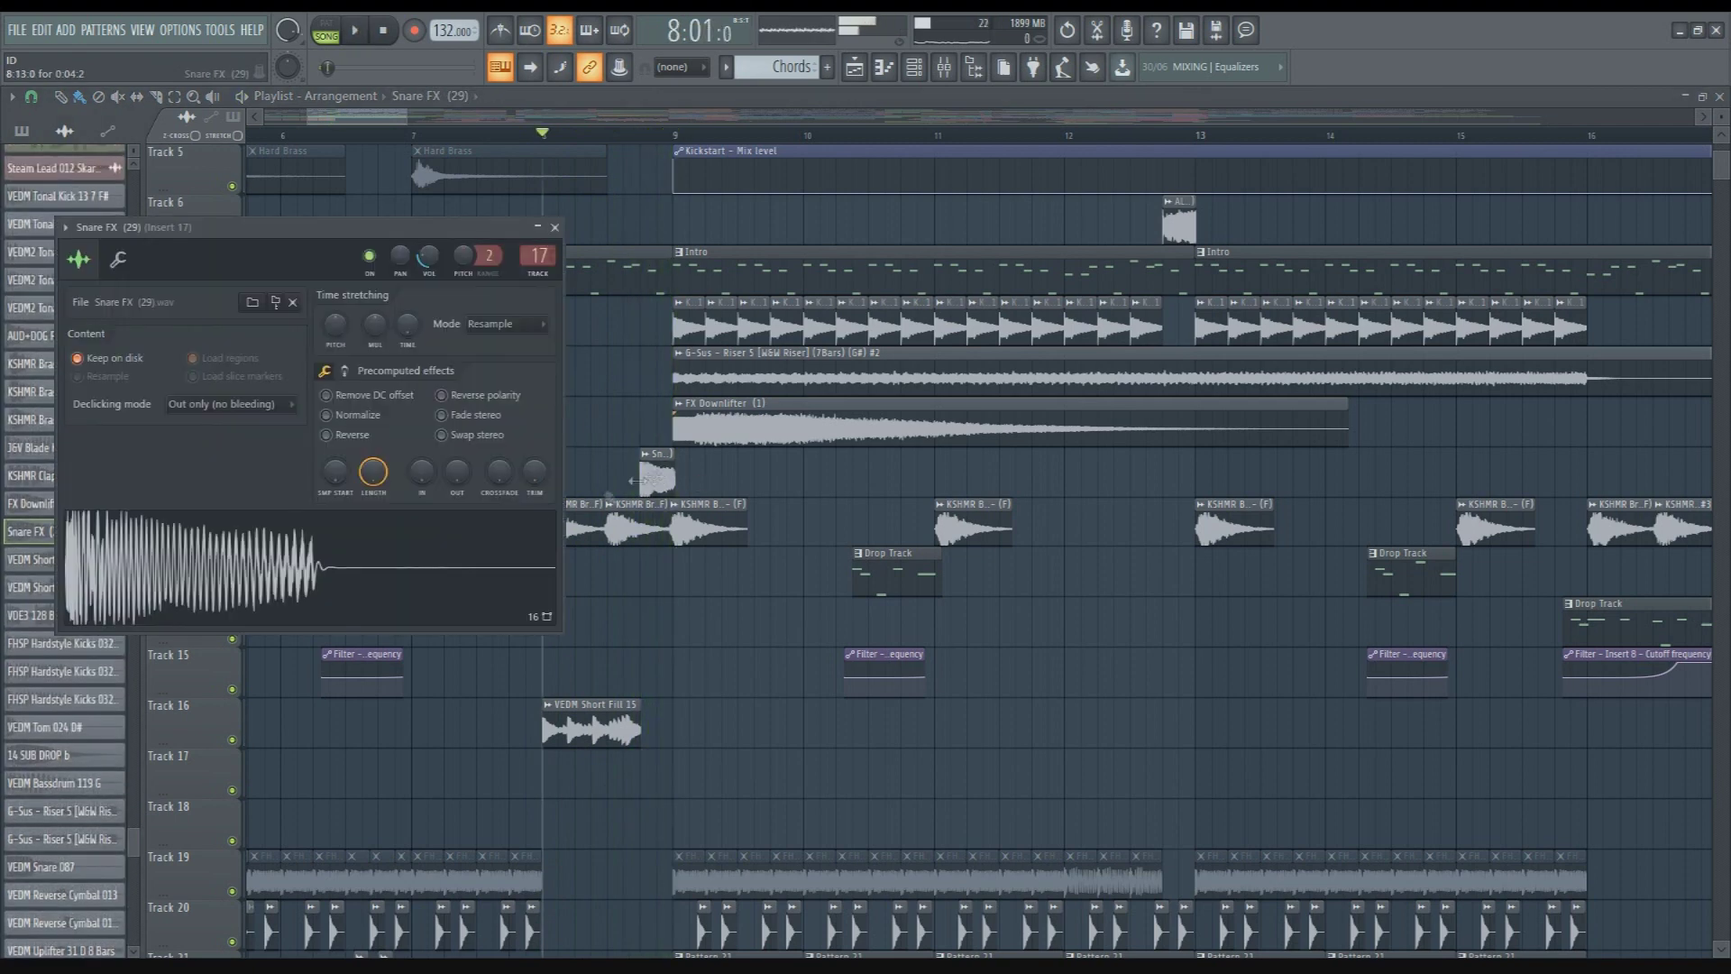
{"action": "left_click", "coordinate": [463, 547]}
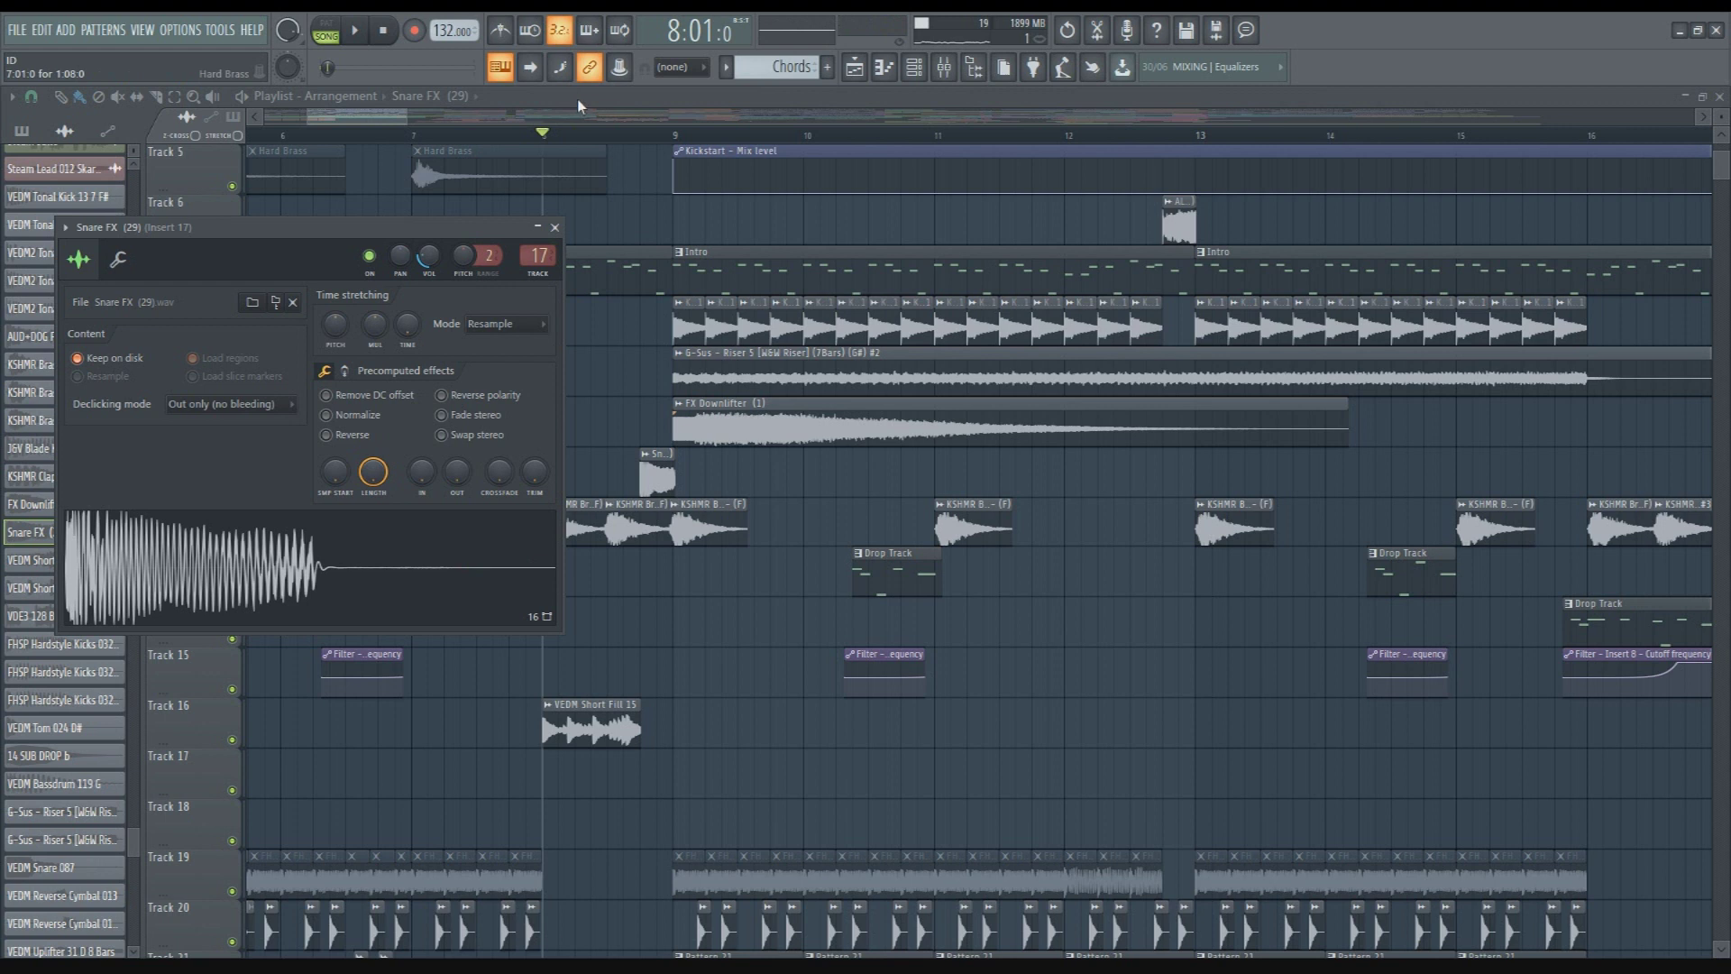
{"action": "key", "text": "Escape"}
{"action": "key", "text": "space"}
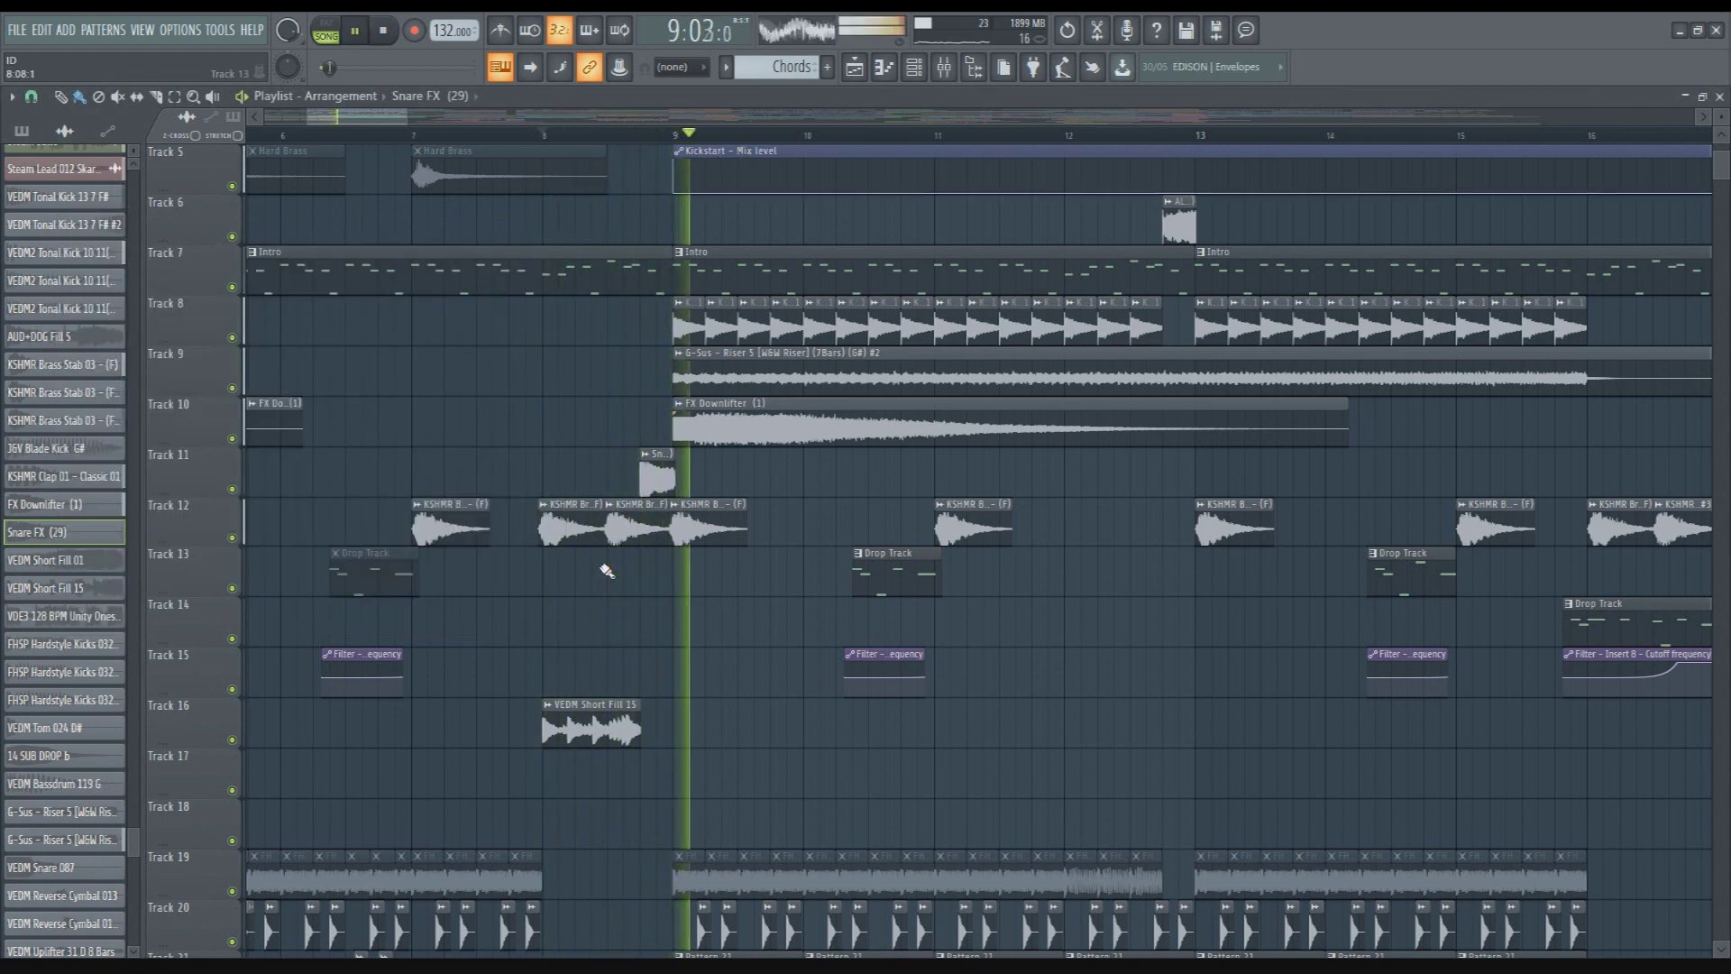
{"action": "key", "text": "space"}
Move the playback position to bar 9 and bring the whole intro into view from bar 1
{"action": "scroll", "coordinate": [695, 277], "scroll_direction": "up", "scroll_amount": 3}
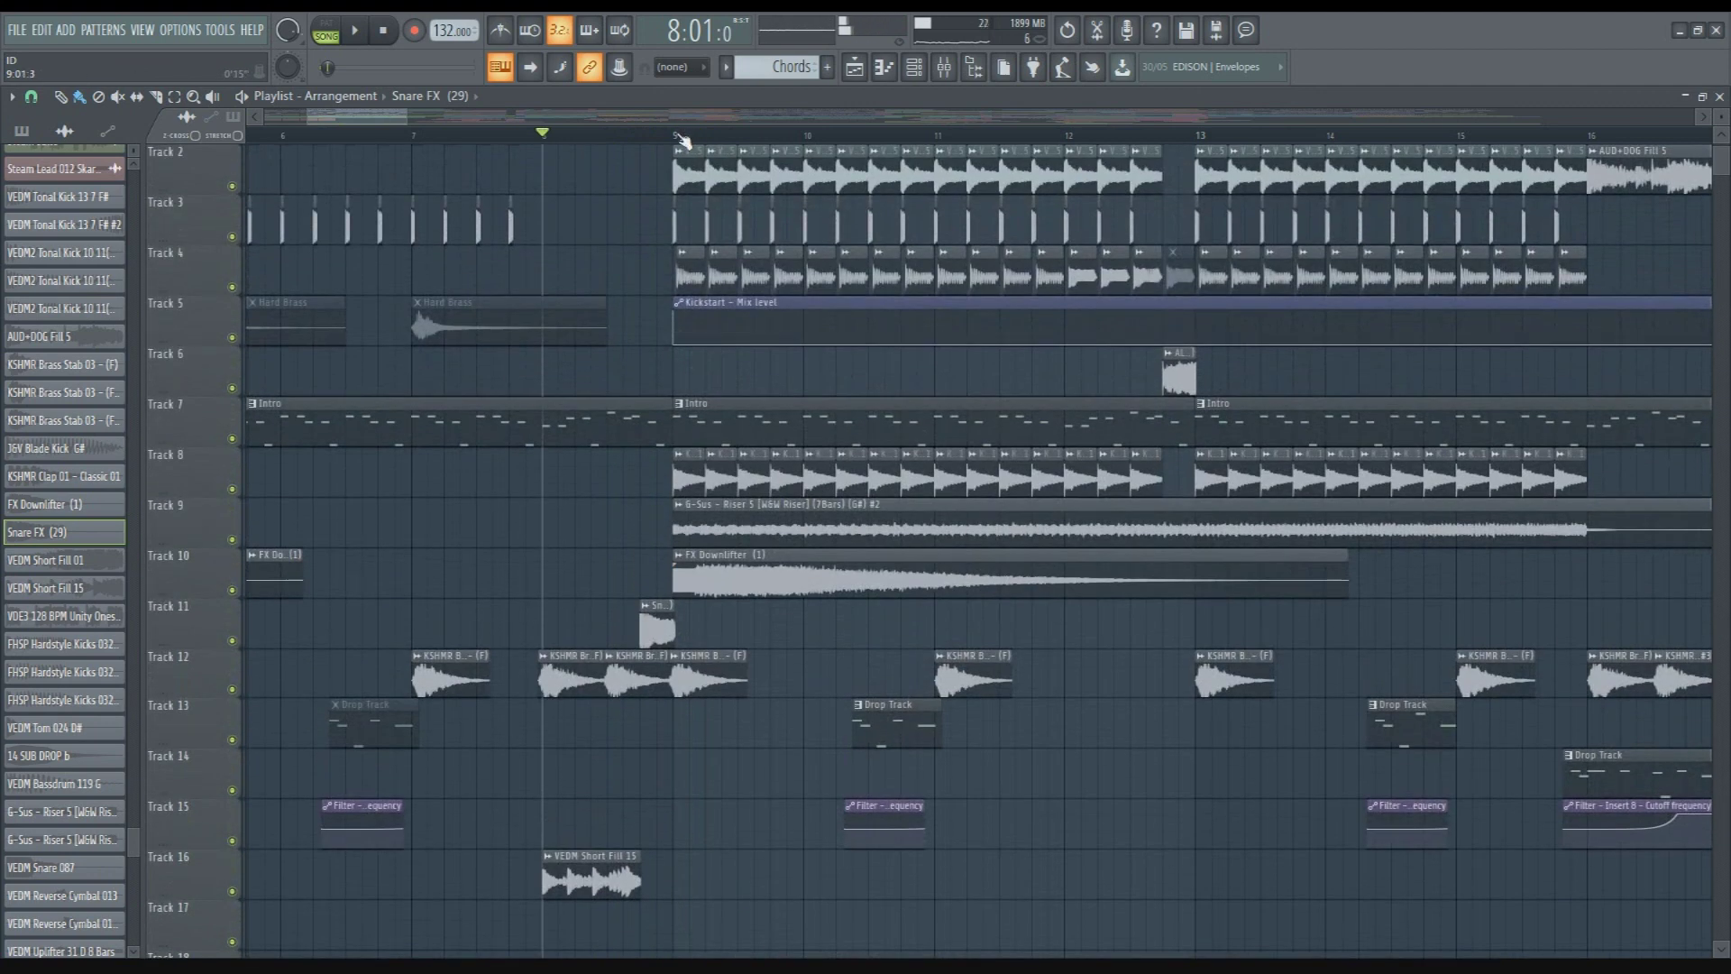
{"action": "left_click", "coordinate": [677, 134]}
{"action": "scroll", "coordinate": [780, 398], "scroll_direction": "down", "scroll_amount": 4}
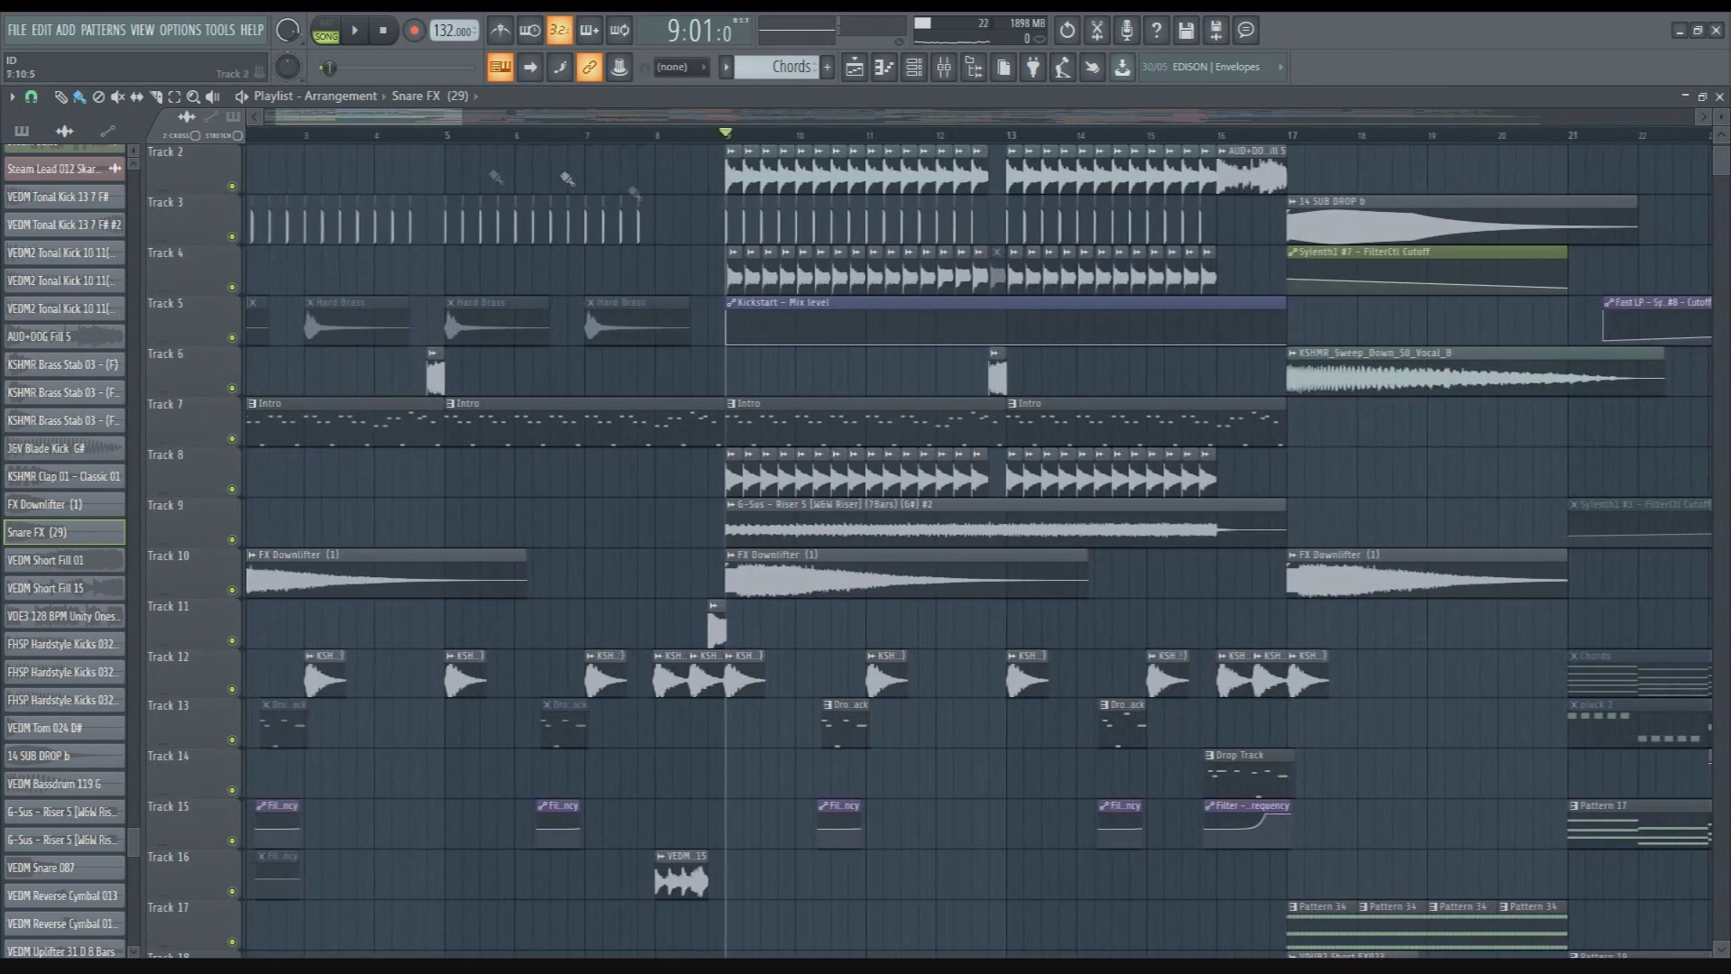
{"action": "left_click_drag", "start_coordinate": [394, 122], "coordinate": [370, 121]}
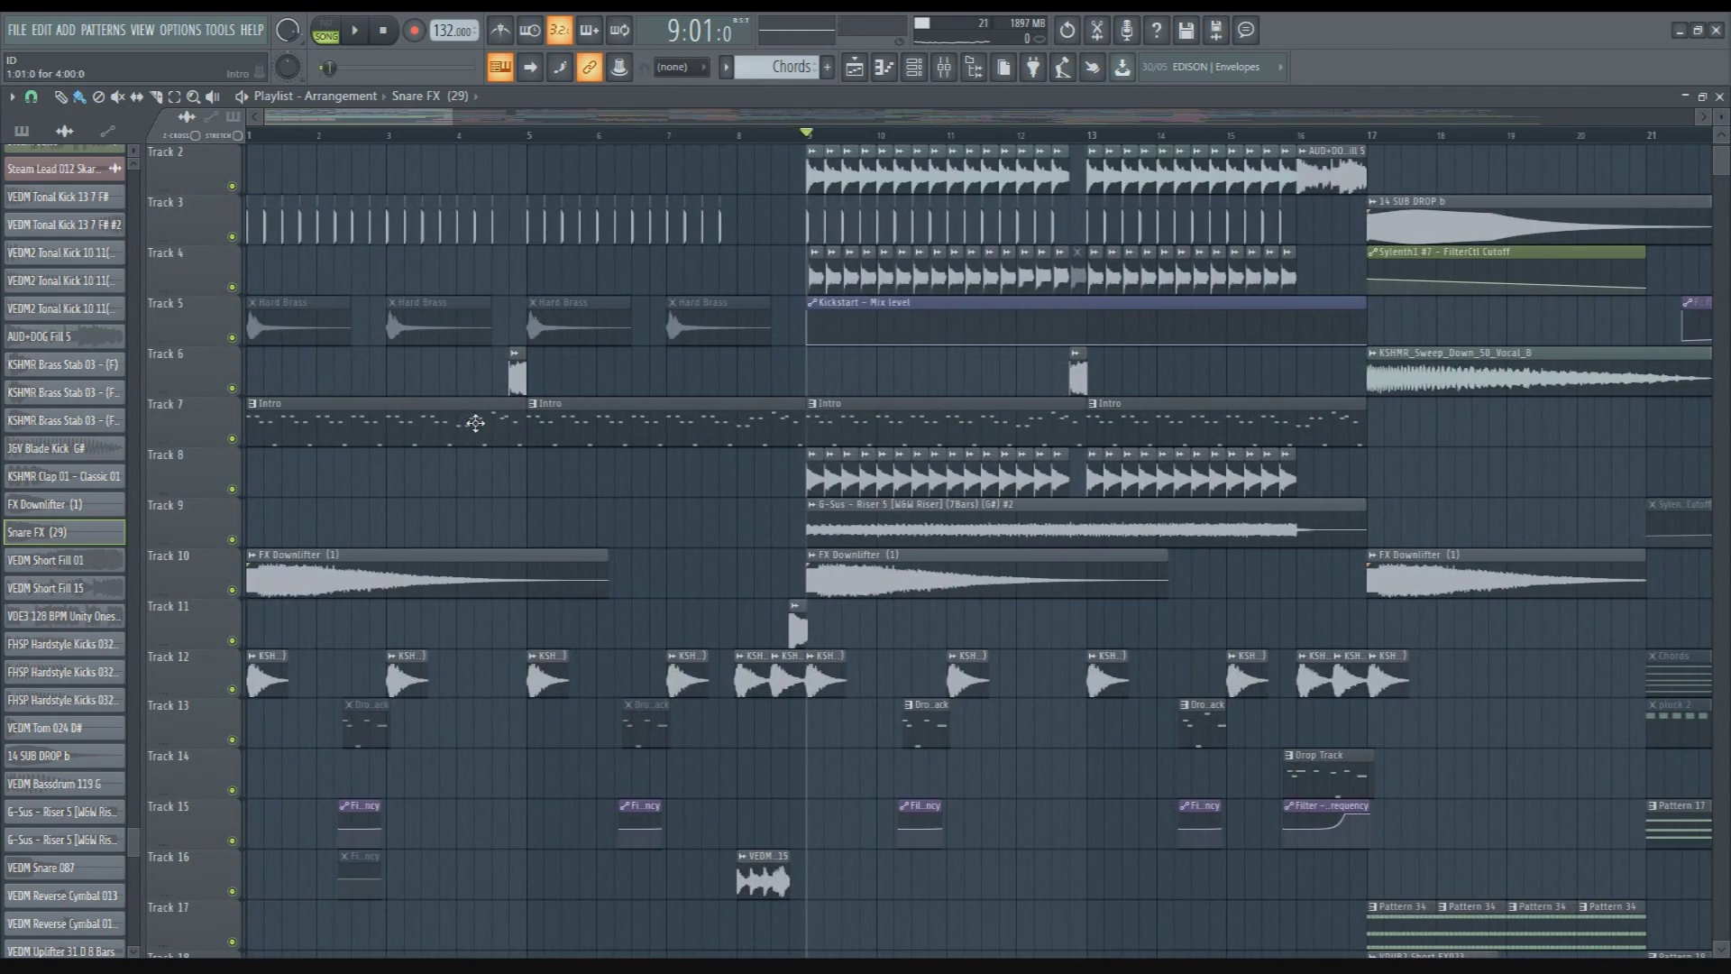
Select the Intro pattern on Track 7 and open its Sylenth1 #2 notes from the channel rack in the piano roll
{"action": "left_click", "coordinate": [473, 423]}
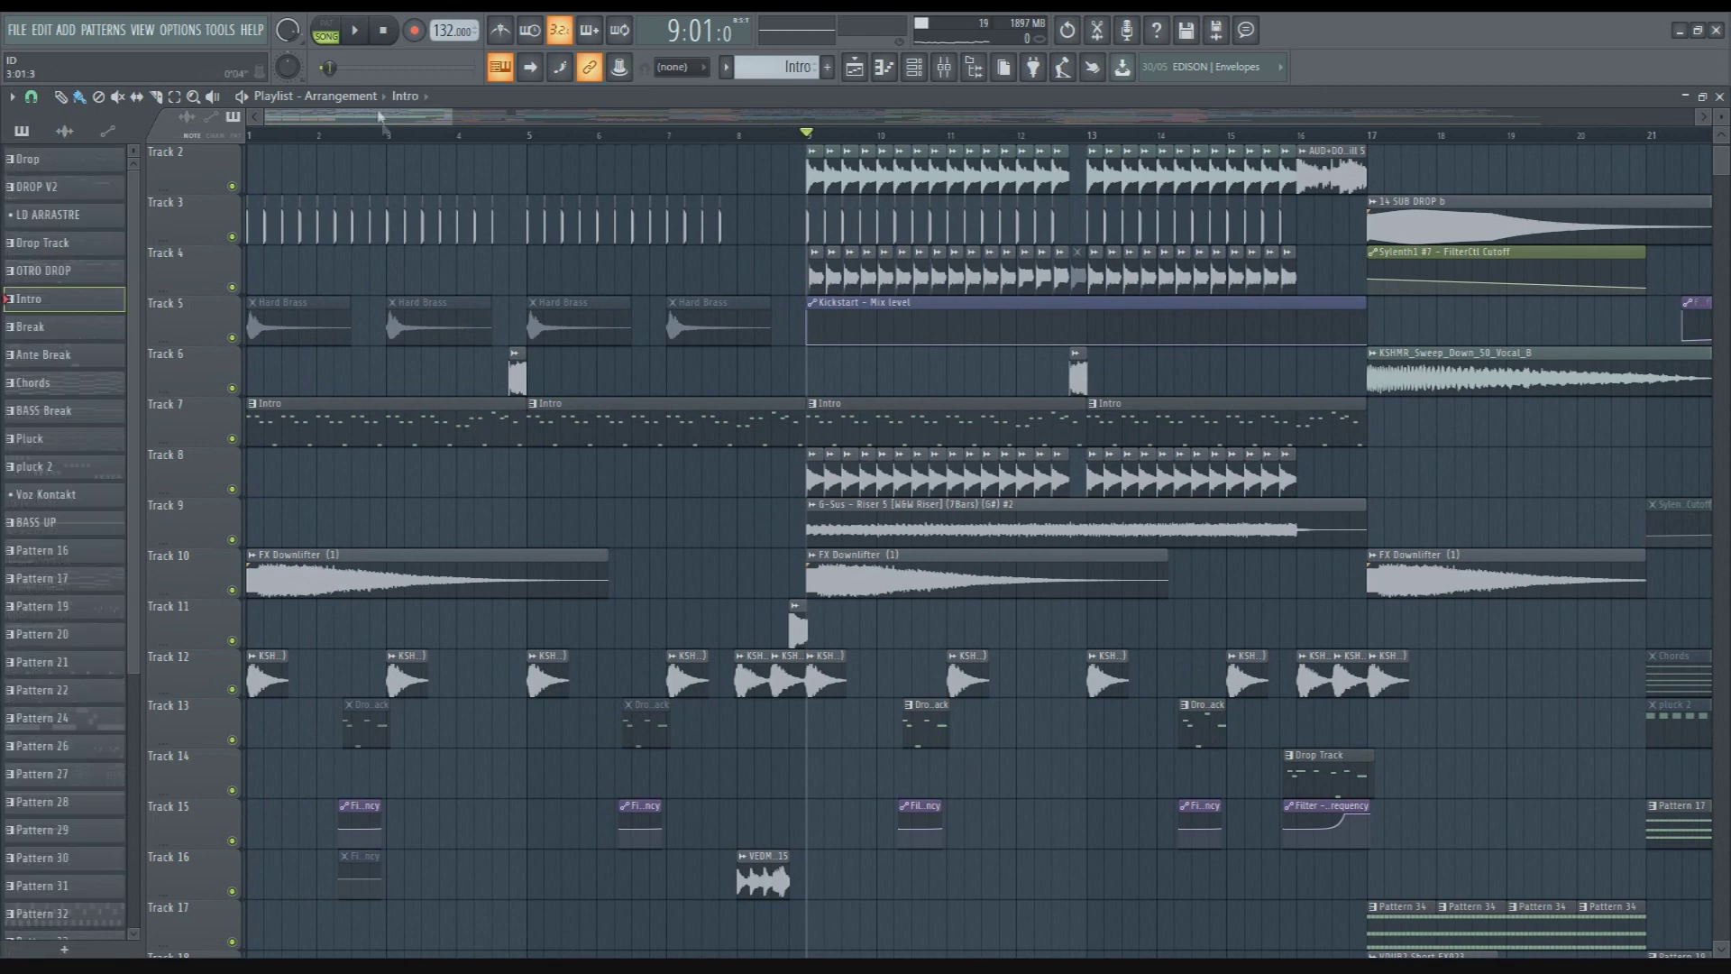
{"action": "double_click", "coordinate": [497, 103]}
{"action": "left_click", "coordinate": [204, 124]}
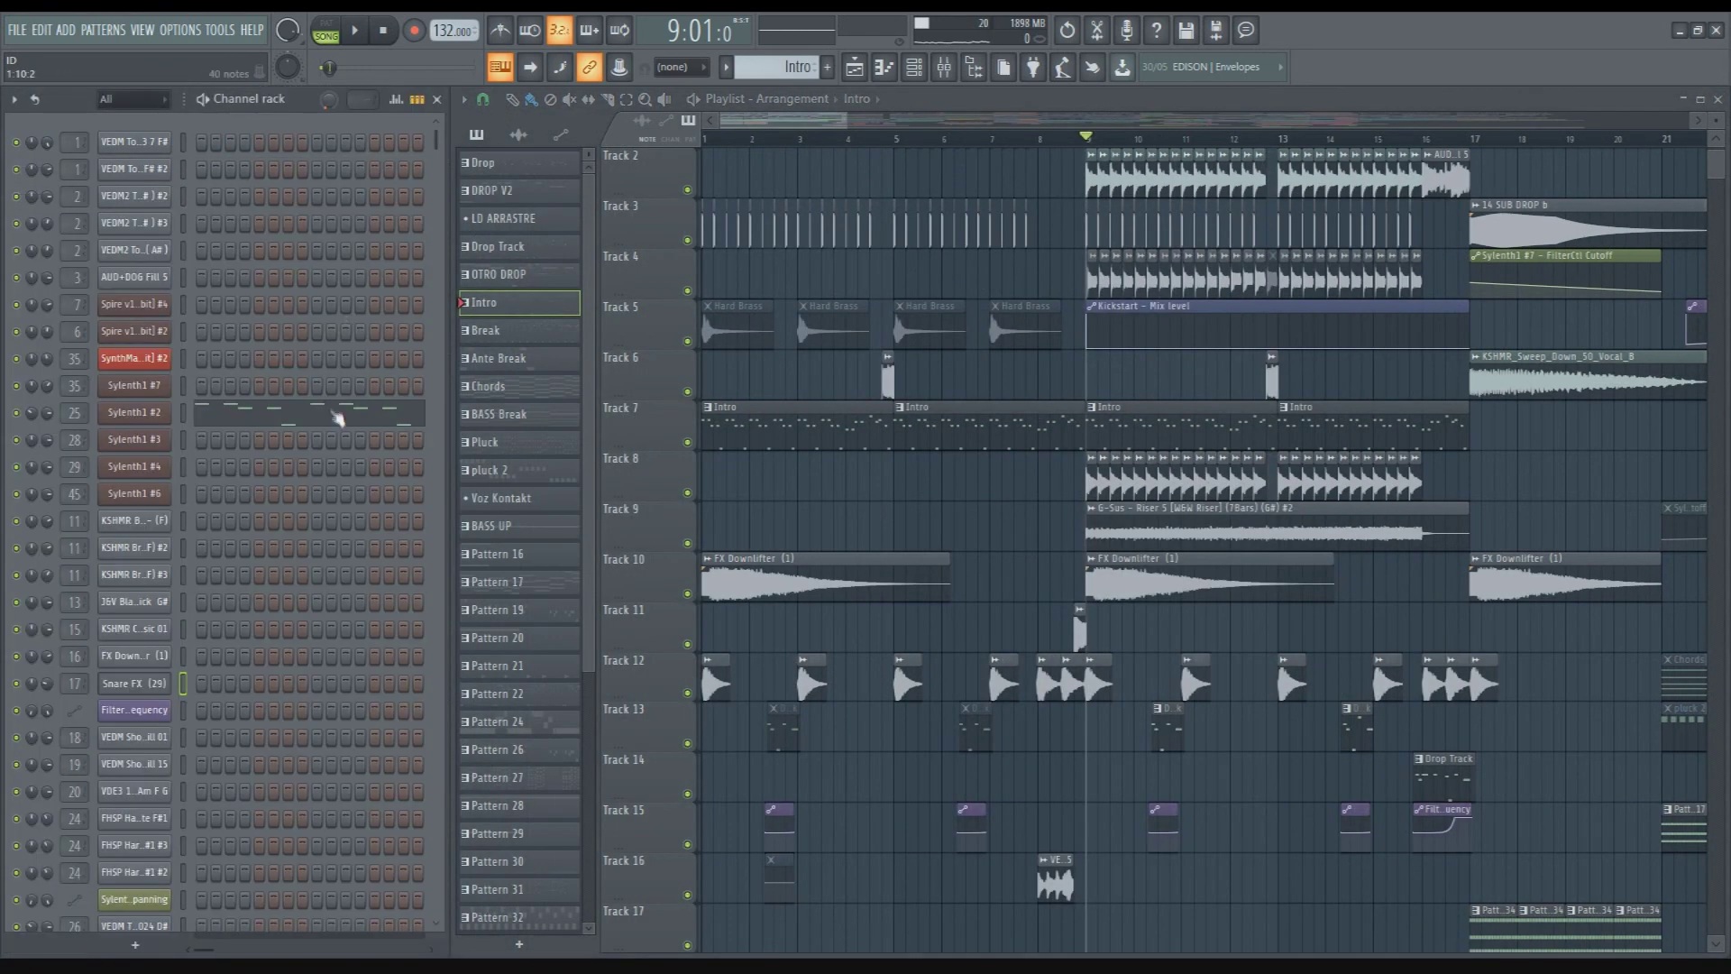
{"action": "left_click", "coordinate": [336, 417]}
{"action": "scroll", "coordinate": [758, 485], "scroll_direction": "up", "scroll_amount": 7}
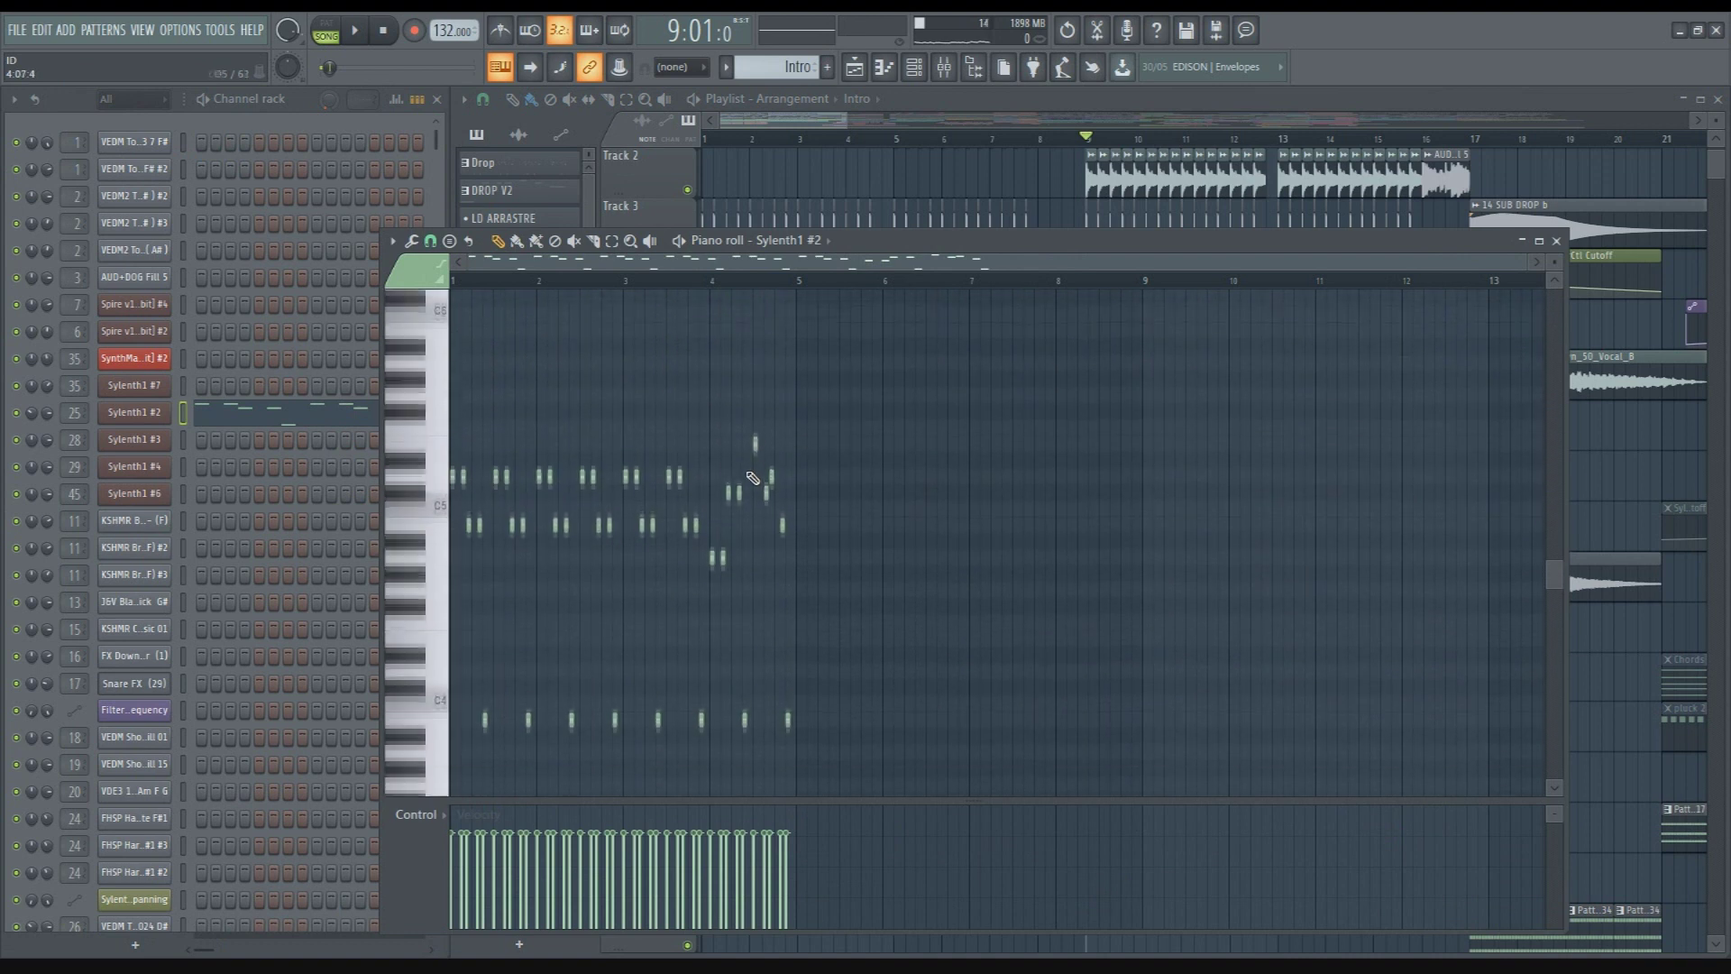
Fit the Sylenth1 #2 notes across the piano roll and play the Intro pattern in pattern mode
{"action": "scroll", "coordinate": [755, 478], "scroll_direction": "down", "scroll_amount": 1}
{"action": "scroll", "coordinate": [435, 509], "scroll_direction": "up", "scroll_amount": 3}
{"action": "scroll", "coordinate": [431, 511], "scroll_direction": "up", "scroll_amount": 3}
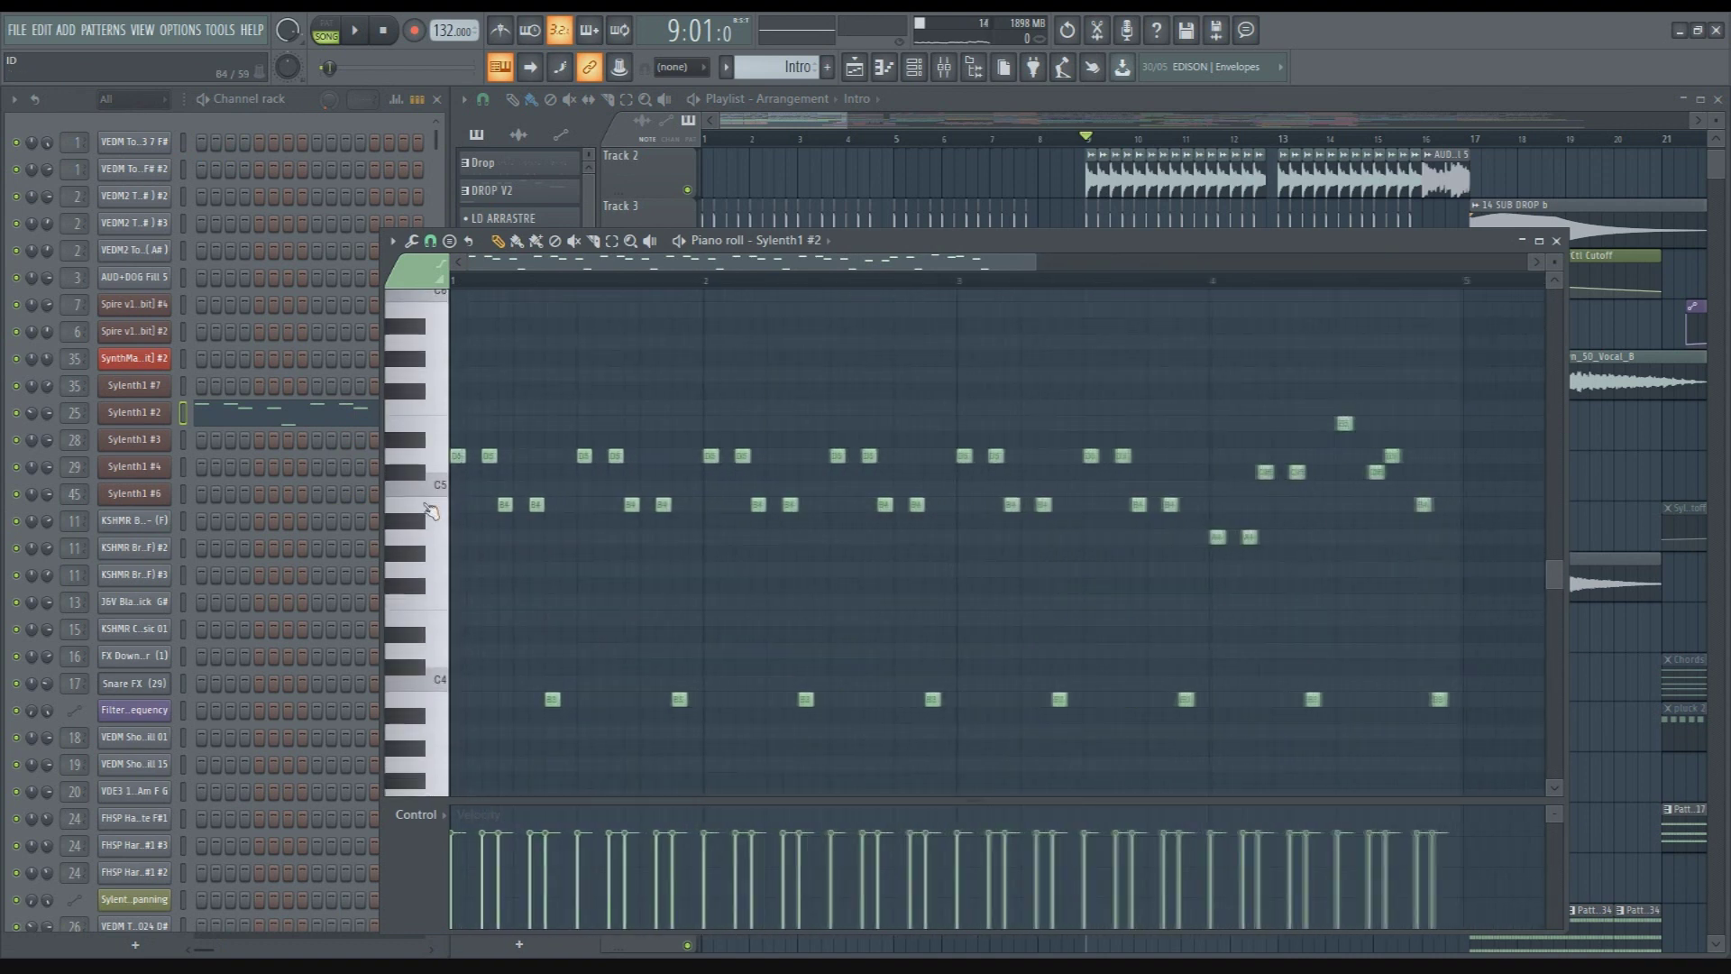
{"action": "left_click_drag", "start_coordinate": [1037, 262], "coordinate": [1000, 265]}
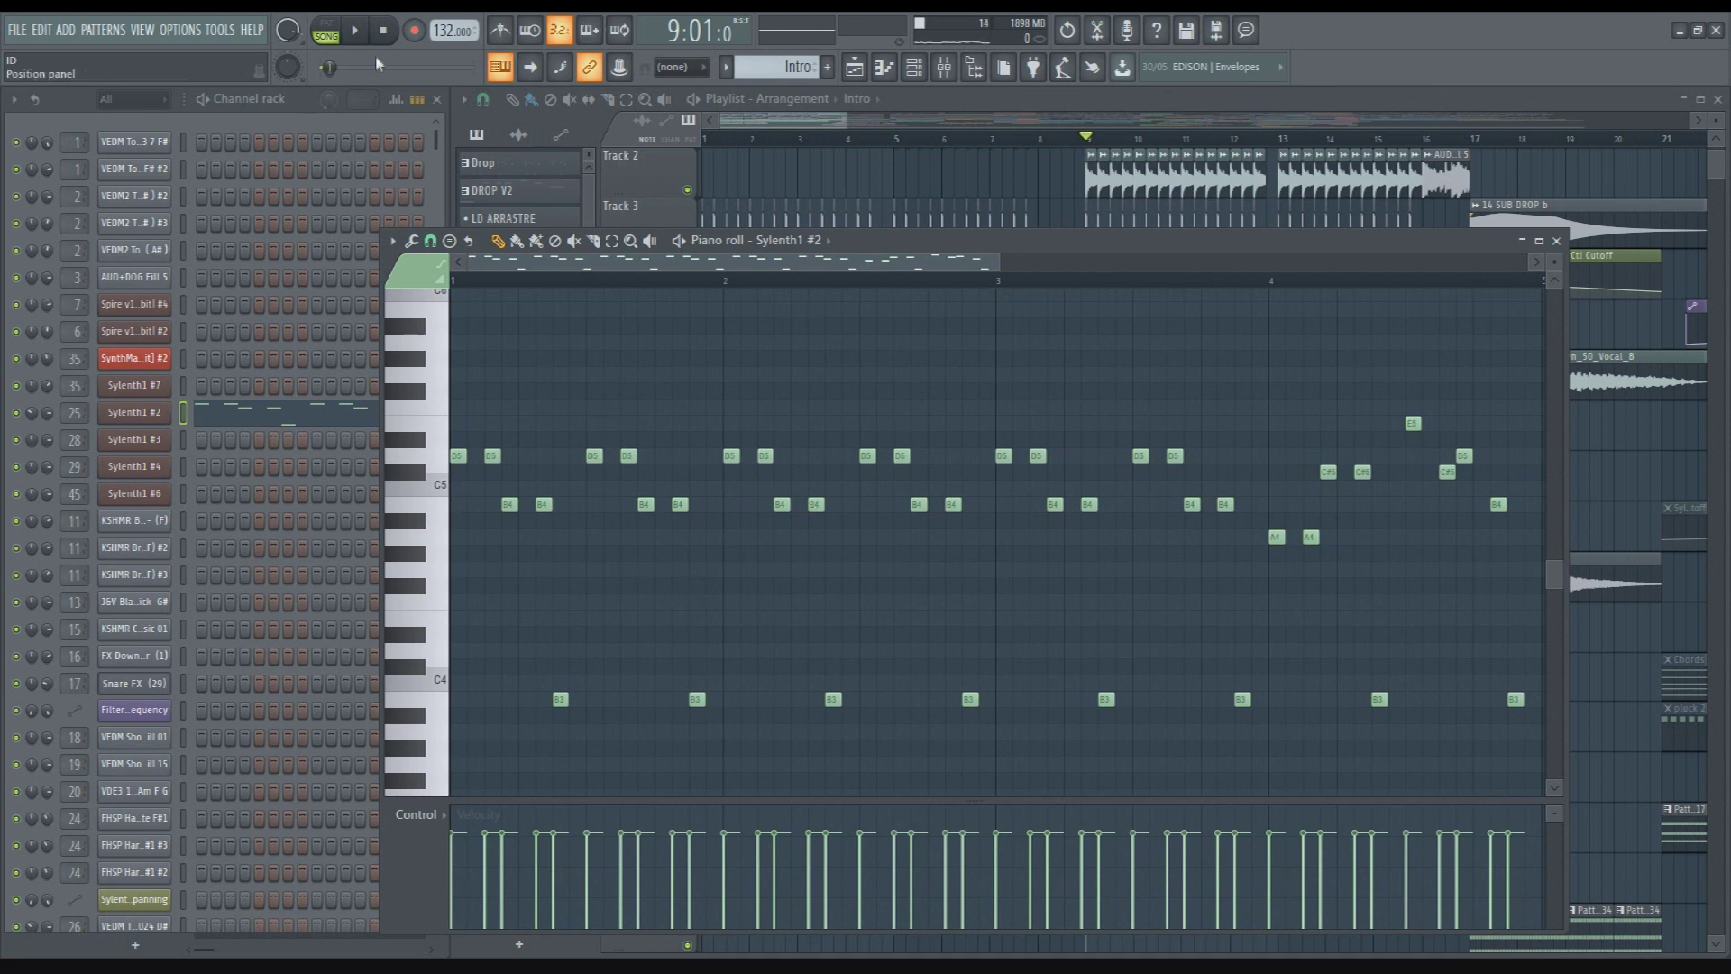
{"action": "left_click", "coordinate": [330, 31]}
{"action": "key", "text": "space"}
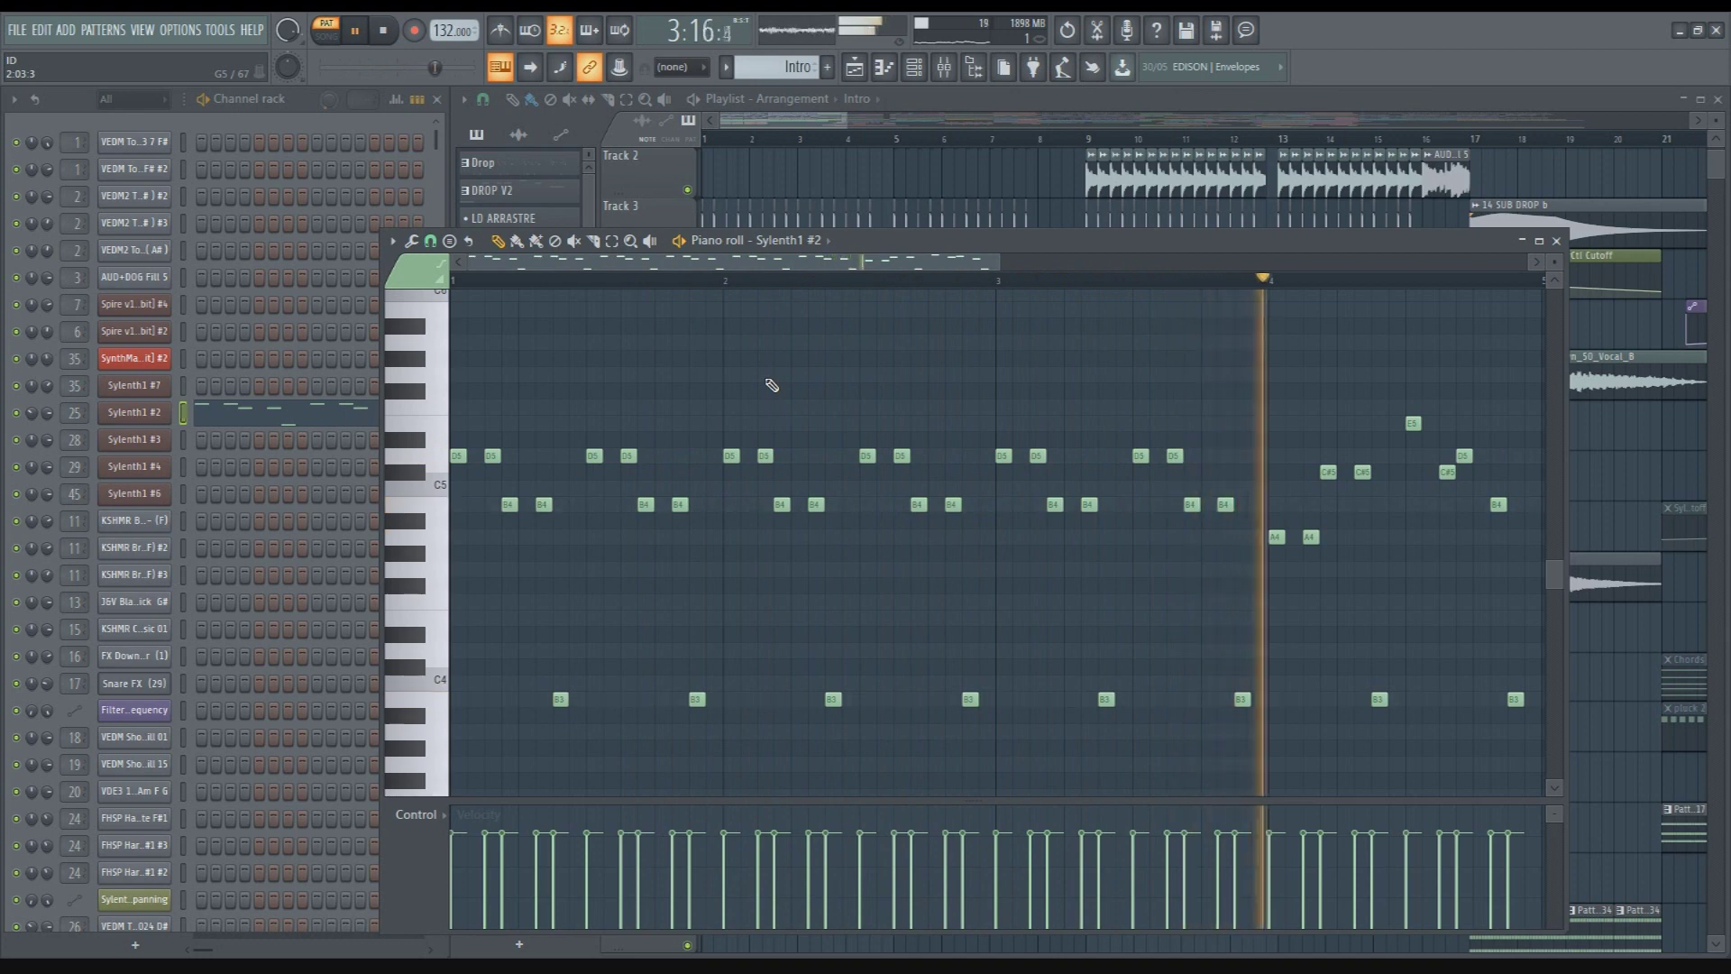
{"action": "key", "text": "space"}
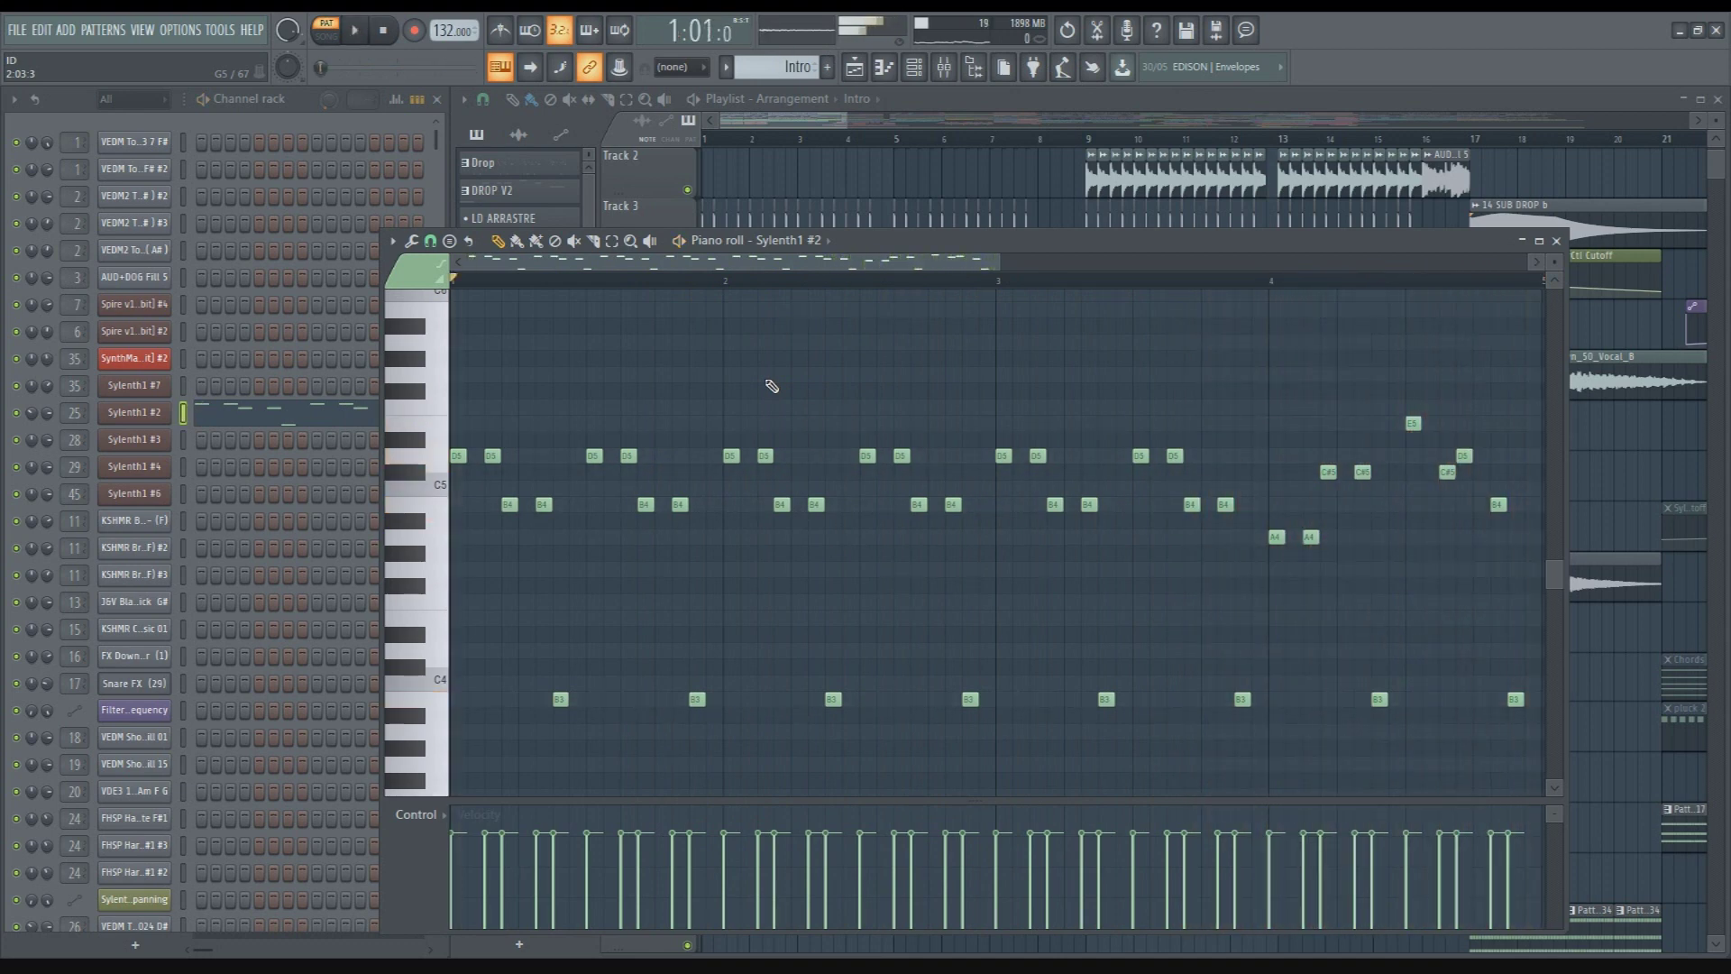
Bring up the mixer on Insert 25, the Sylenth1 #2 channel, and examine its CamelCrusher settings
{"action": "left_click", "coordinate": [809, 127]}
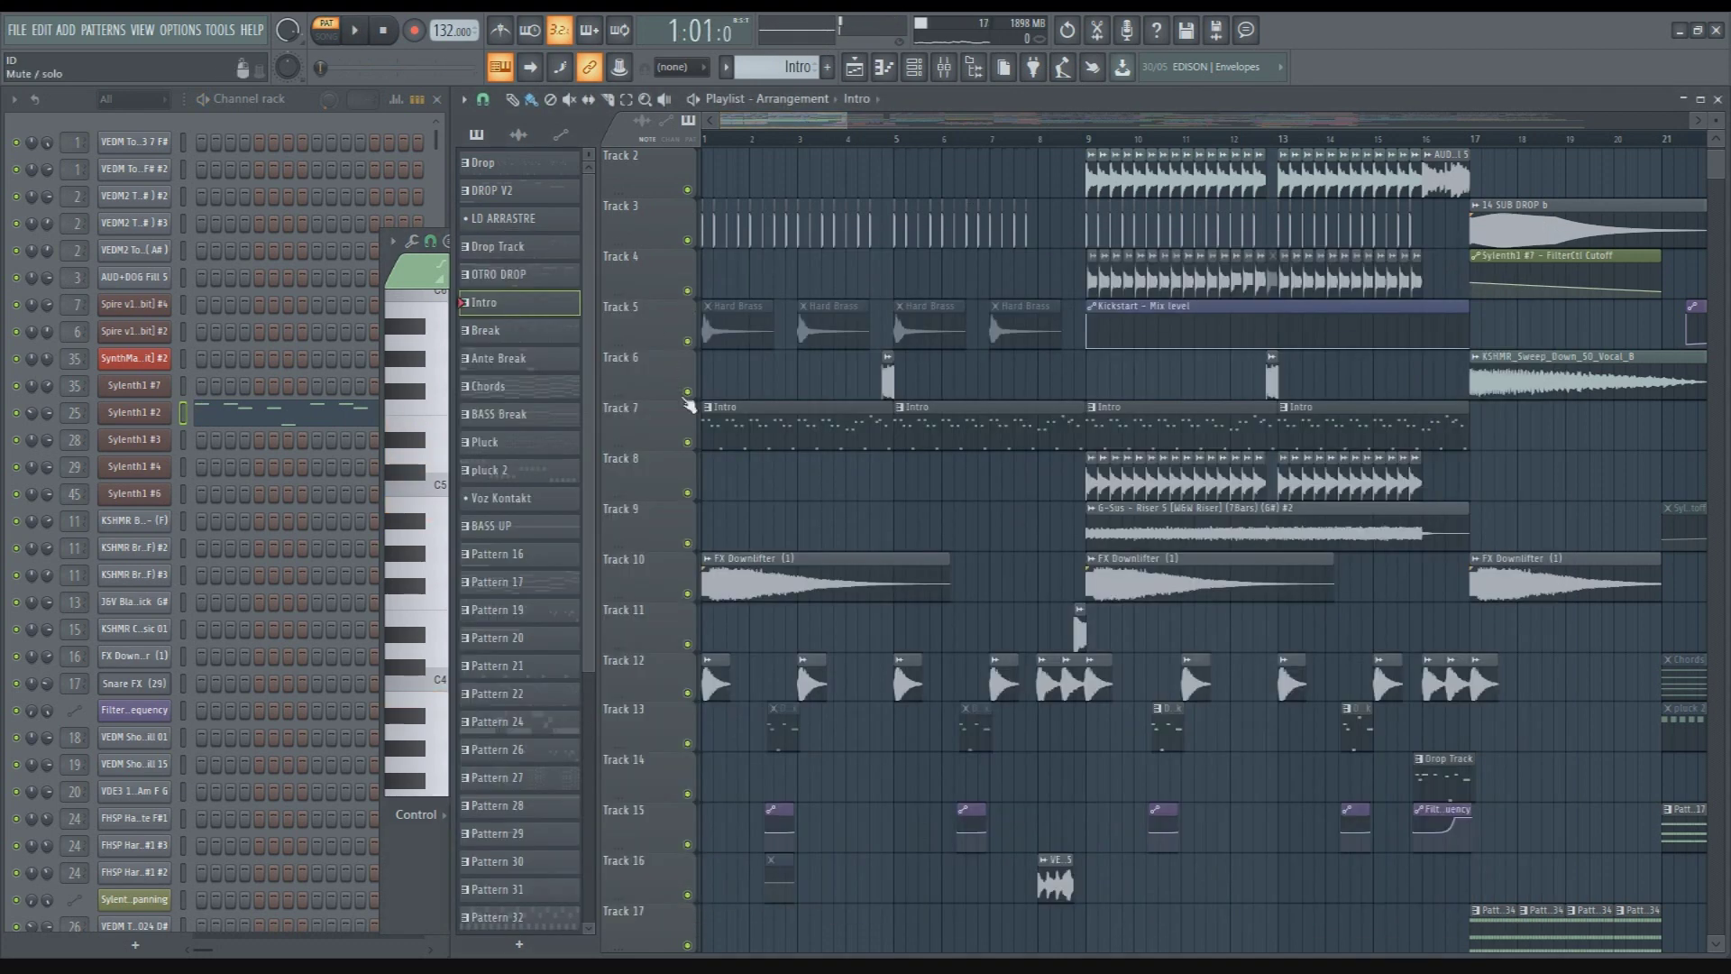
{"action": "scroll", "coordinate": [732, 419], "scroll_direction": "down", "scroll_amount": 1}
{"action": "scroll", "coordinate": [835, 473], "scroll_direction": "up", "scroll_amount": 1}
{"action": "scroll", "coordinate": [835, 476], "scroll_direction": "down", "scroll_amount": 2}
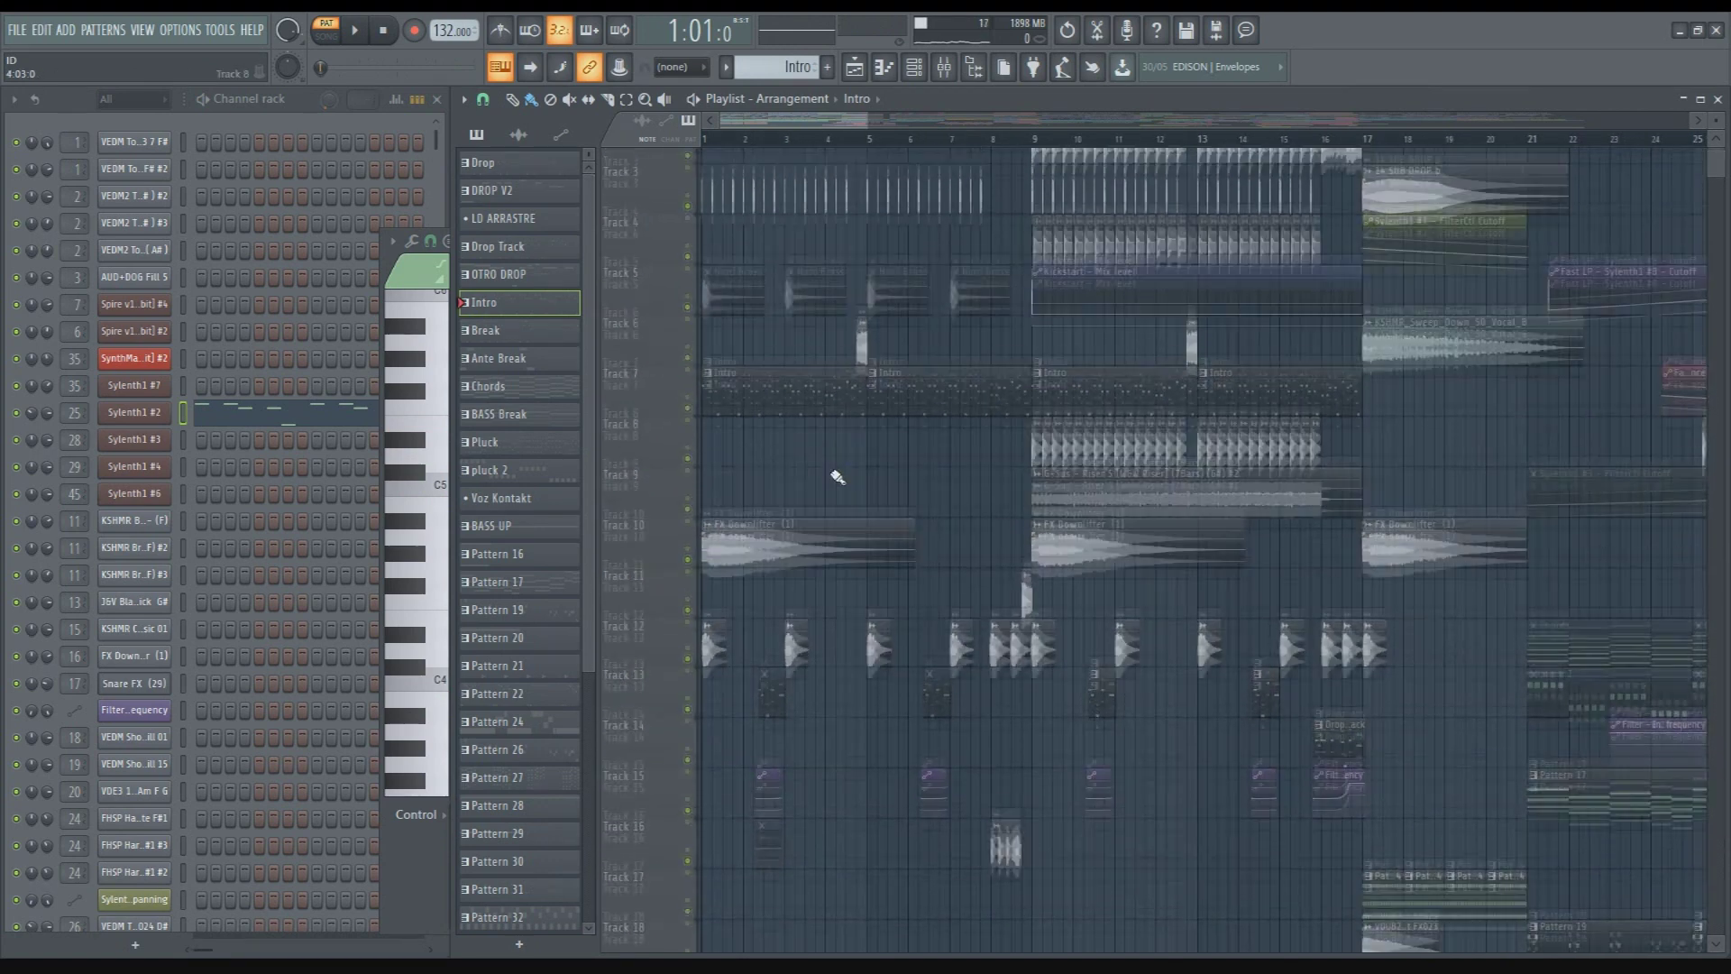
{"action": "scroll", "coordinate": [835, 477], "scroll_direction": "up", "scroll_amount": 2}
{"action": "left_click", "coordinate": [944, 67]}
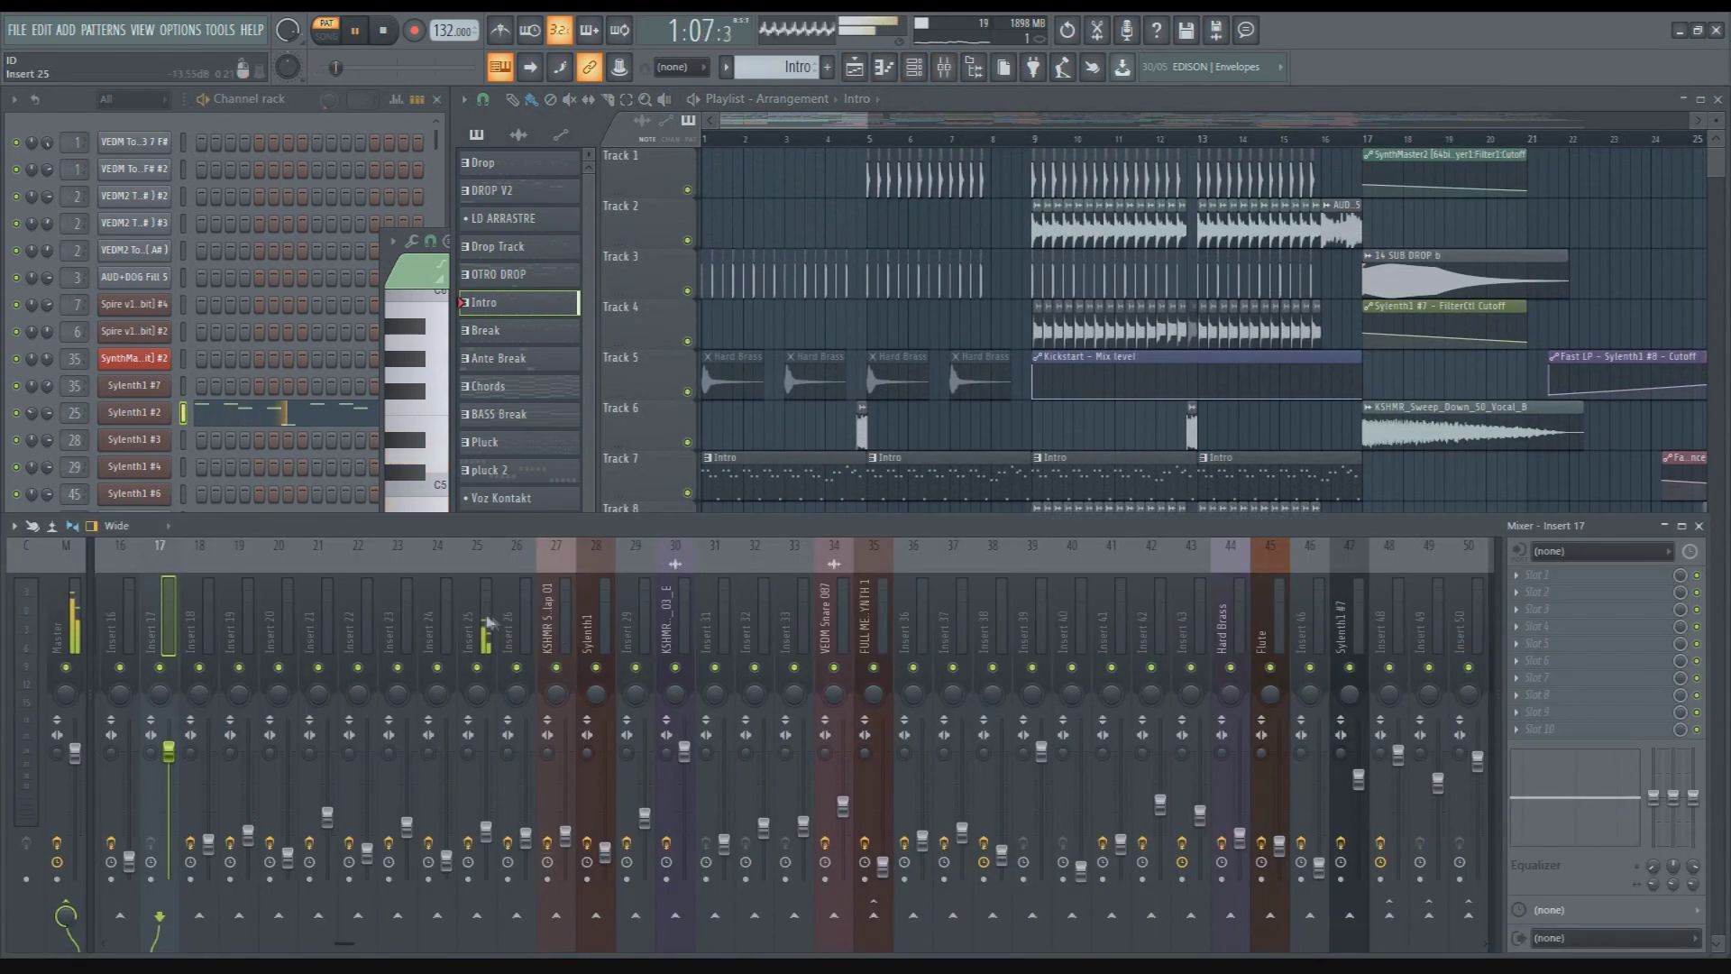
{"action": "left_click", "coordinate": [1584, 578]}
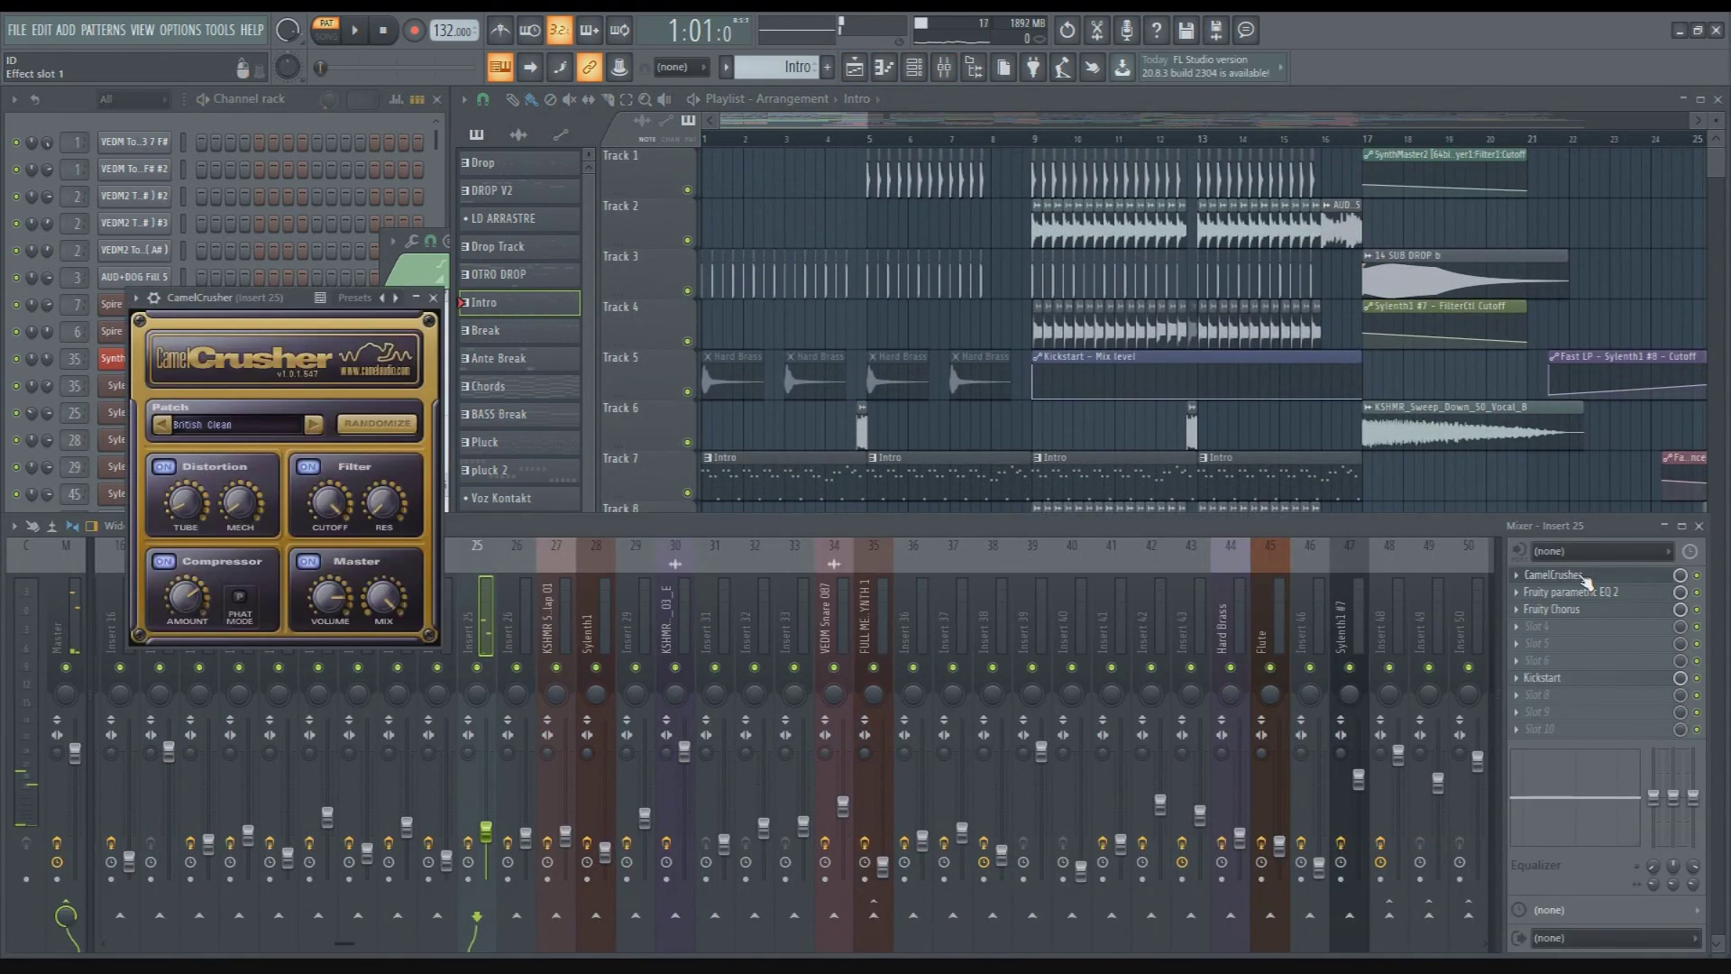
{"action": "left_click", "coordinate": [1584, 578]}
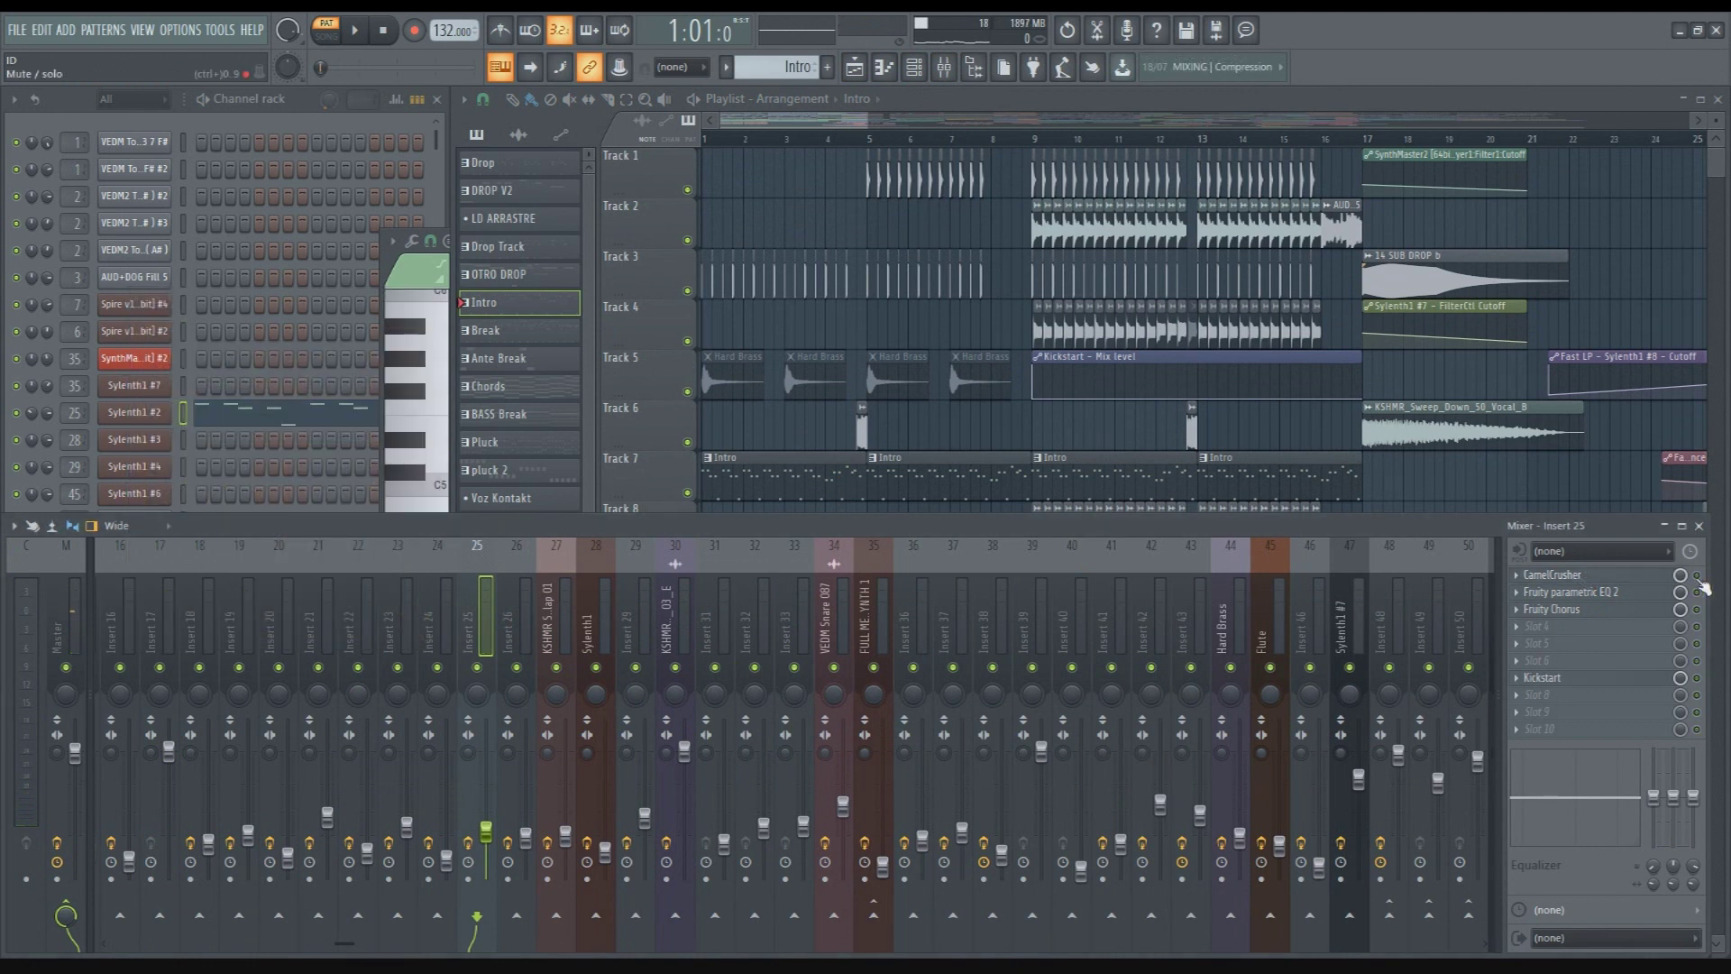
Play the Intro pattern with Insert 25's effects bypassed, and re-enable CamelCrusher with its settings open
{"action": "key", "text": "space"}
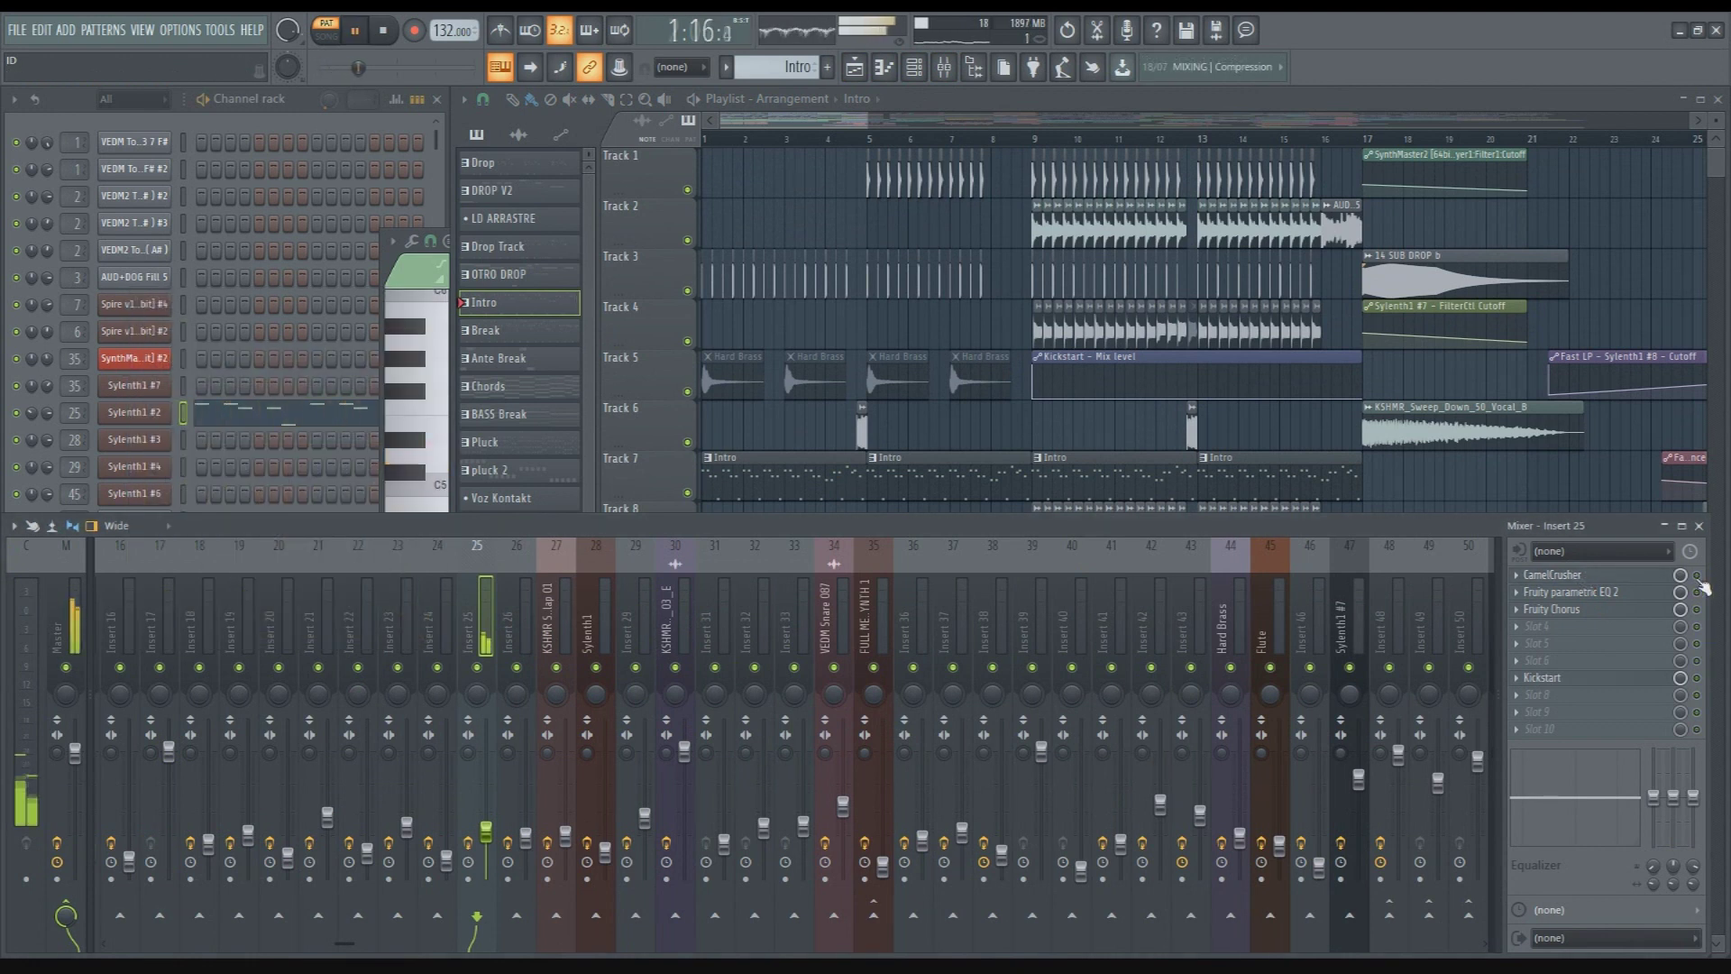
{"action": "key", "text": "space"}
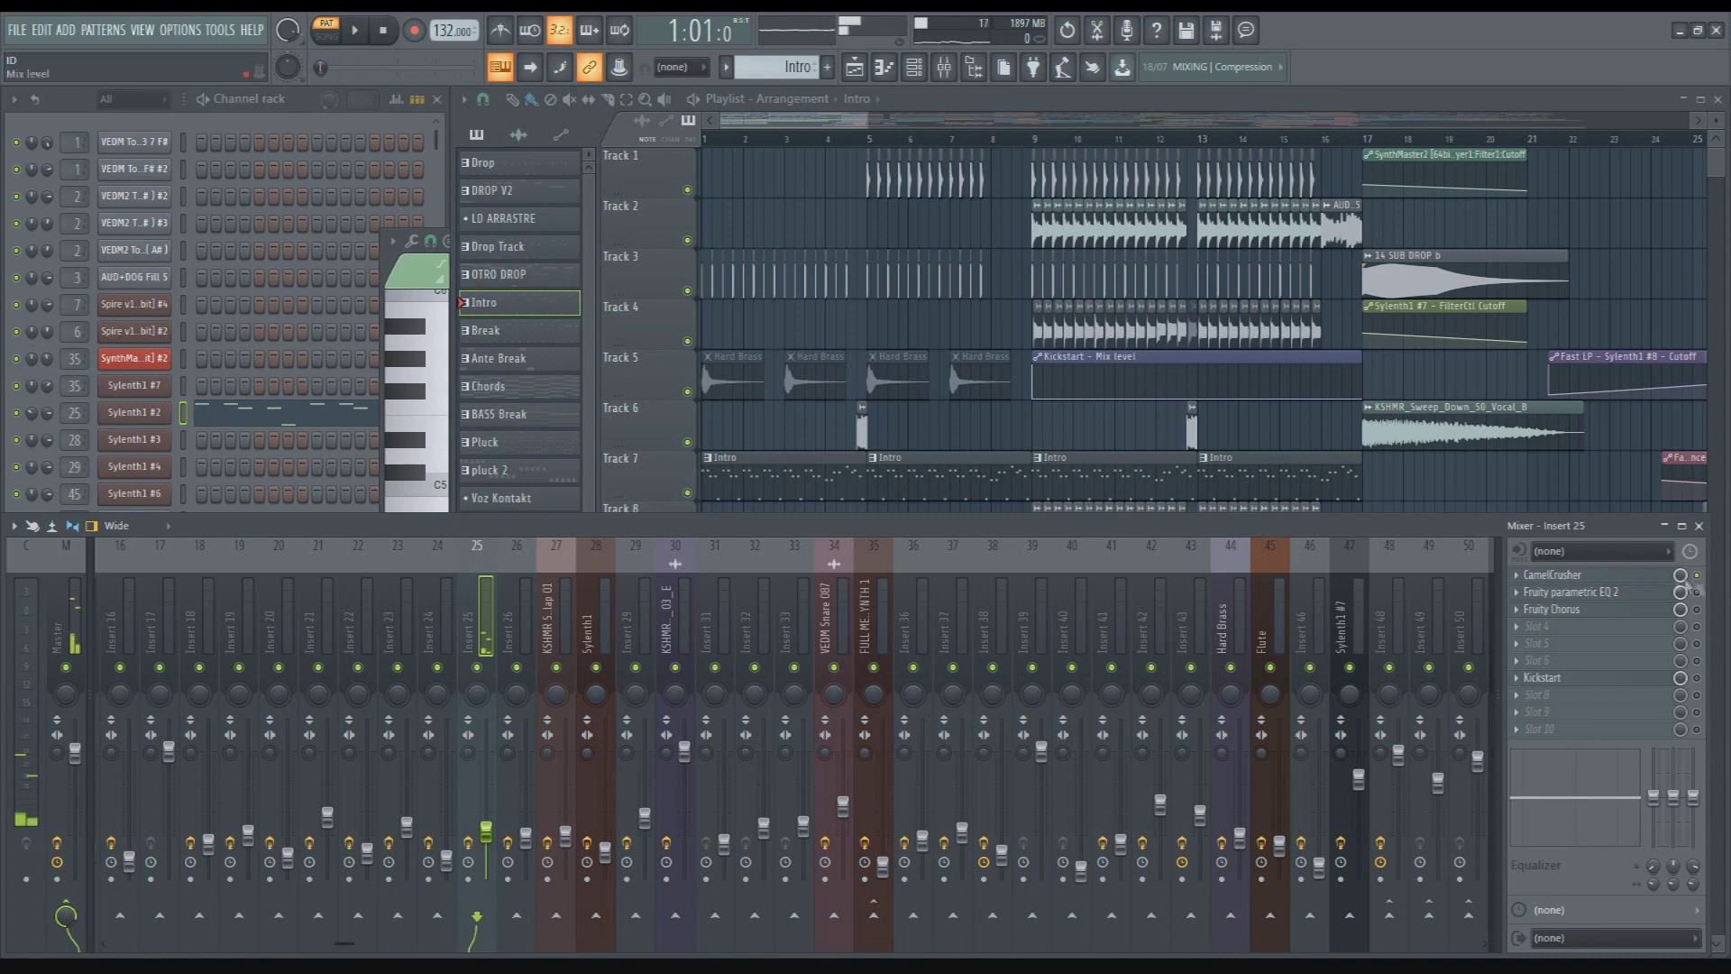
{"action": "left_click", "coordinate": [1622, 578]}
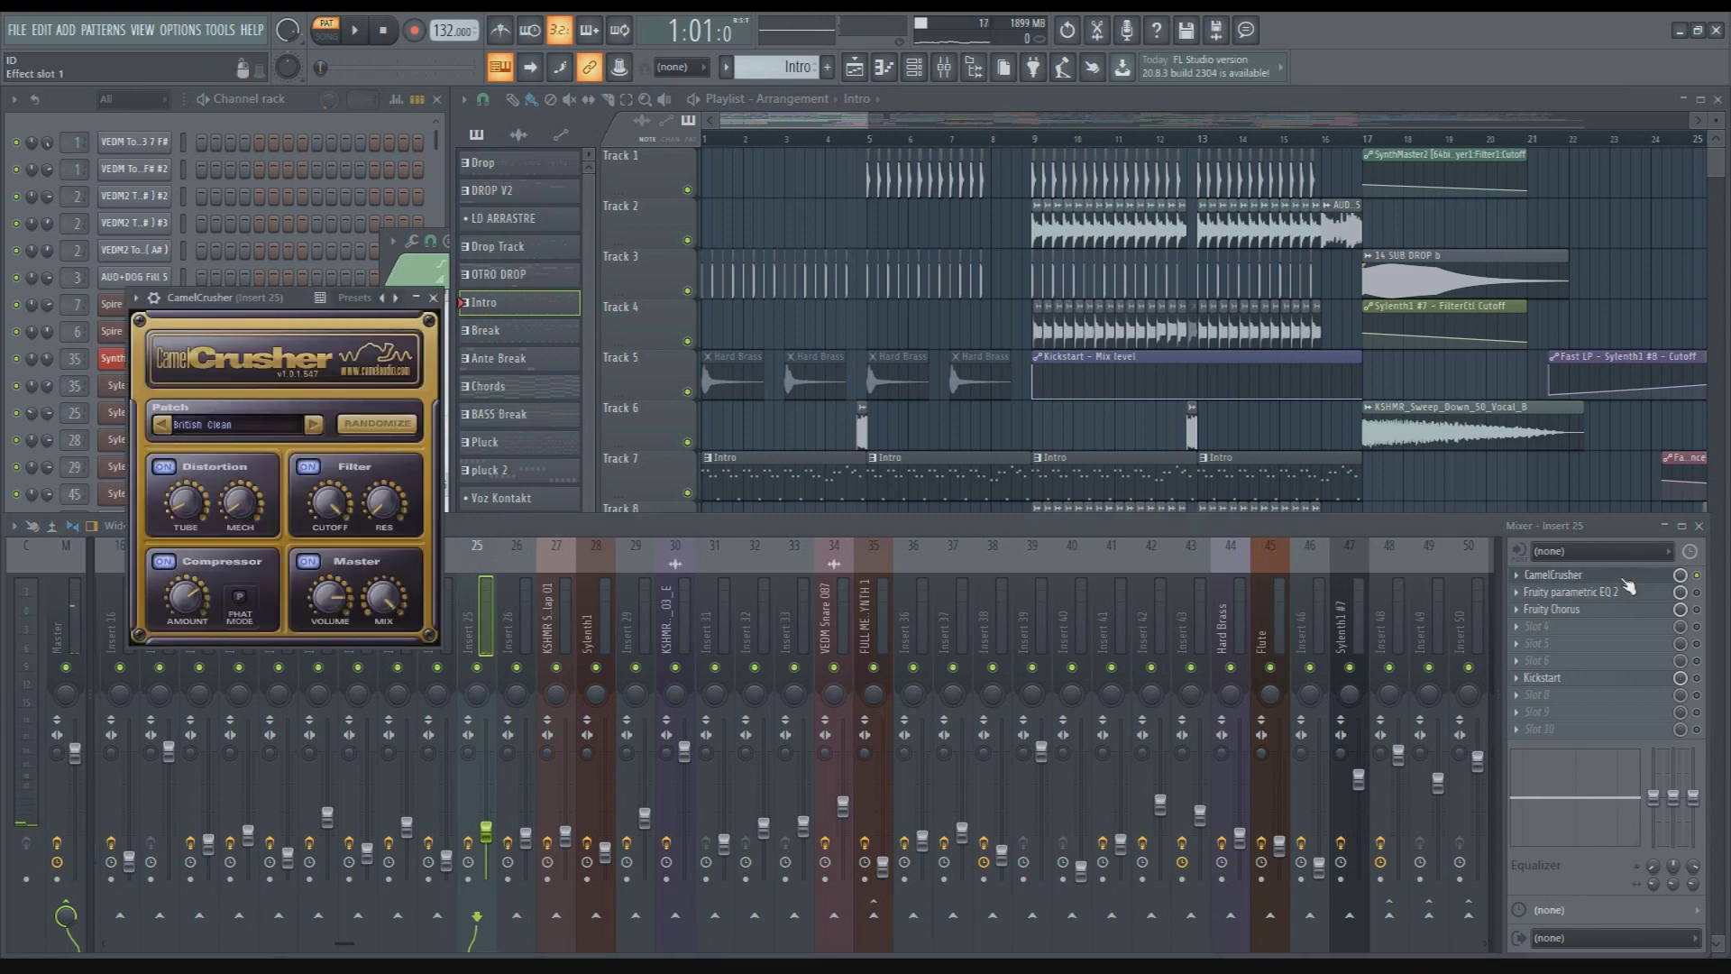
Open Fruity Parametric EQ 2 on Insert 25, re-enable it and examine its filter curve
{"action": "left_click", "coordinate": [1659, 595]}
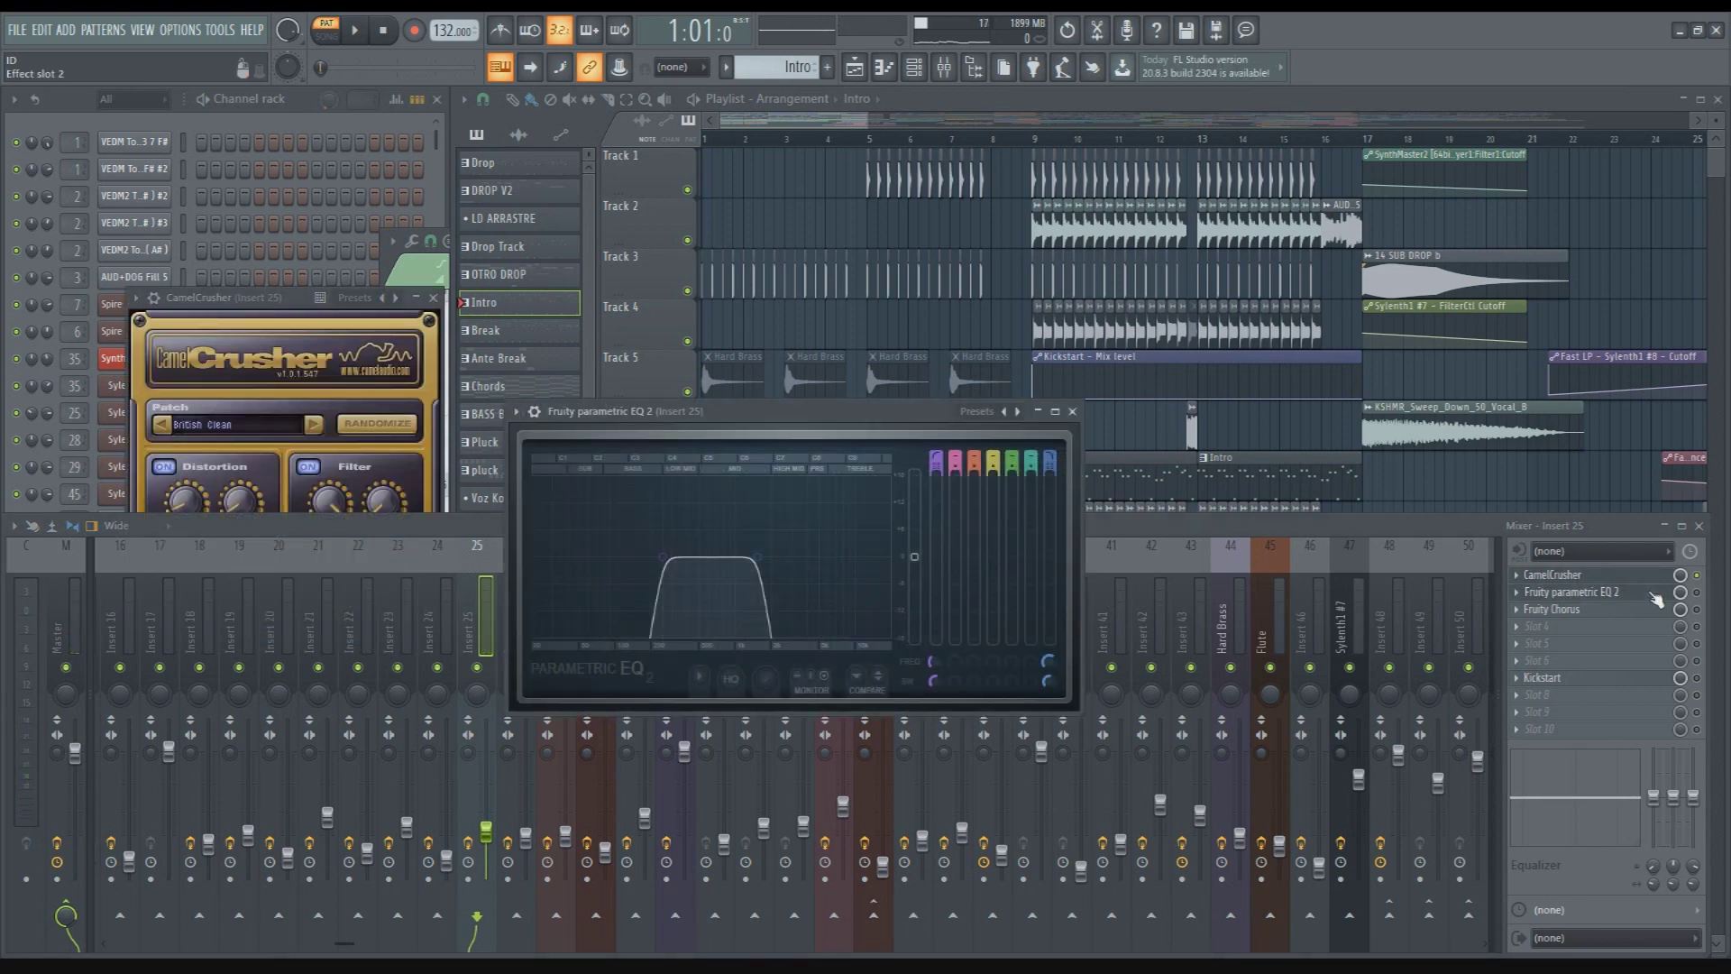
{"action": "left_click", "coordinate": [1697, 593]}
{"action": "left_click", "coordinate": [886, 425]}
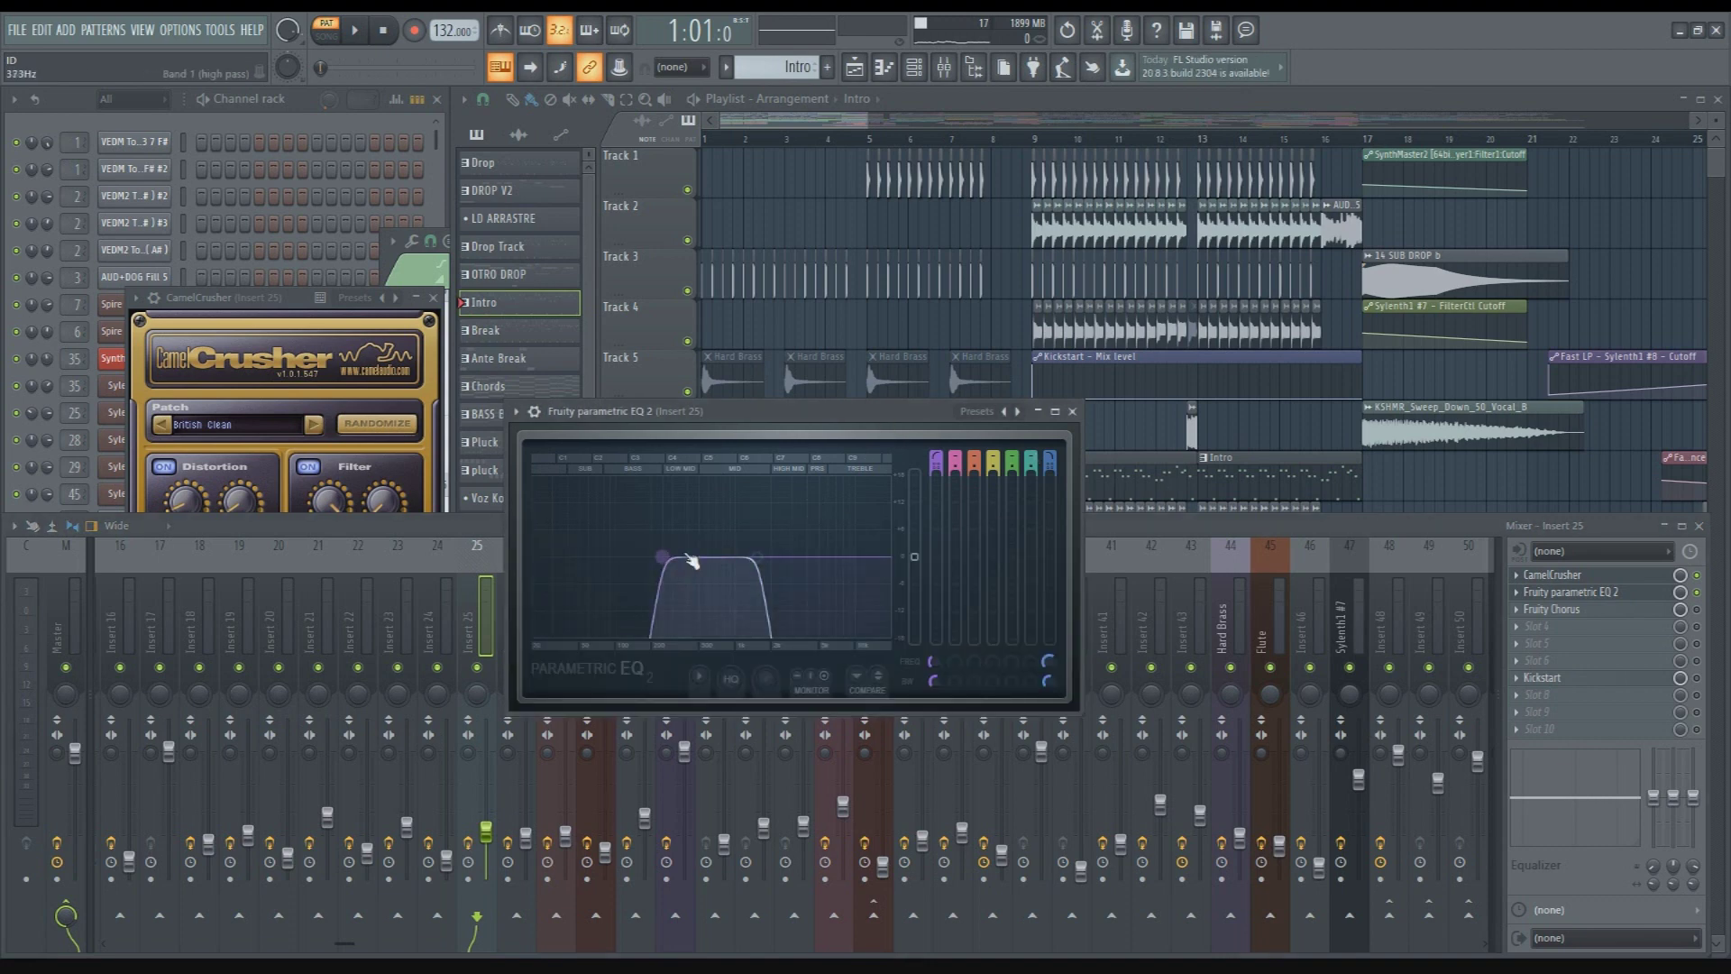
Open Fruity Chorus on Insert 25, re-enable it and play the Intro pattern to hear the effect
{"action": "left_click", "coordinate": [1619, 613]}
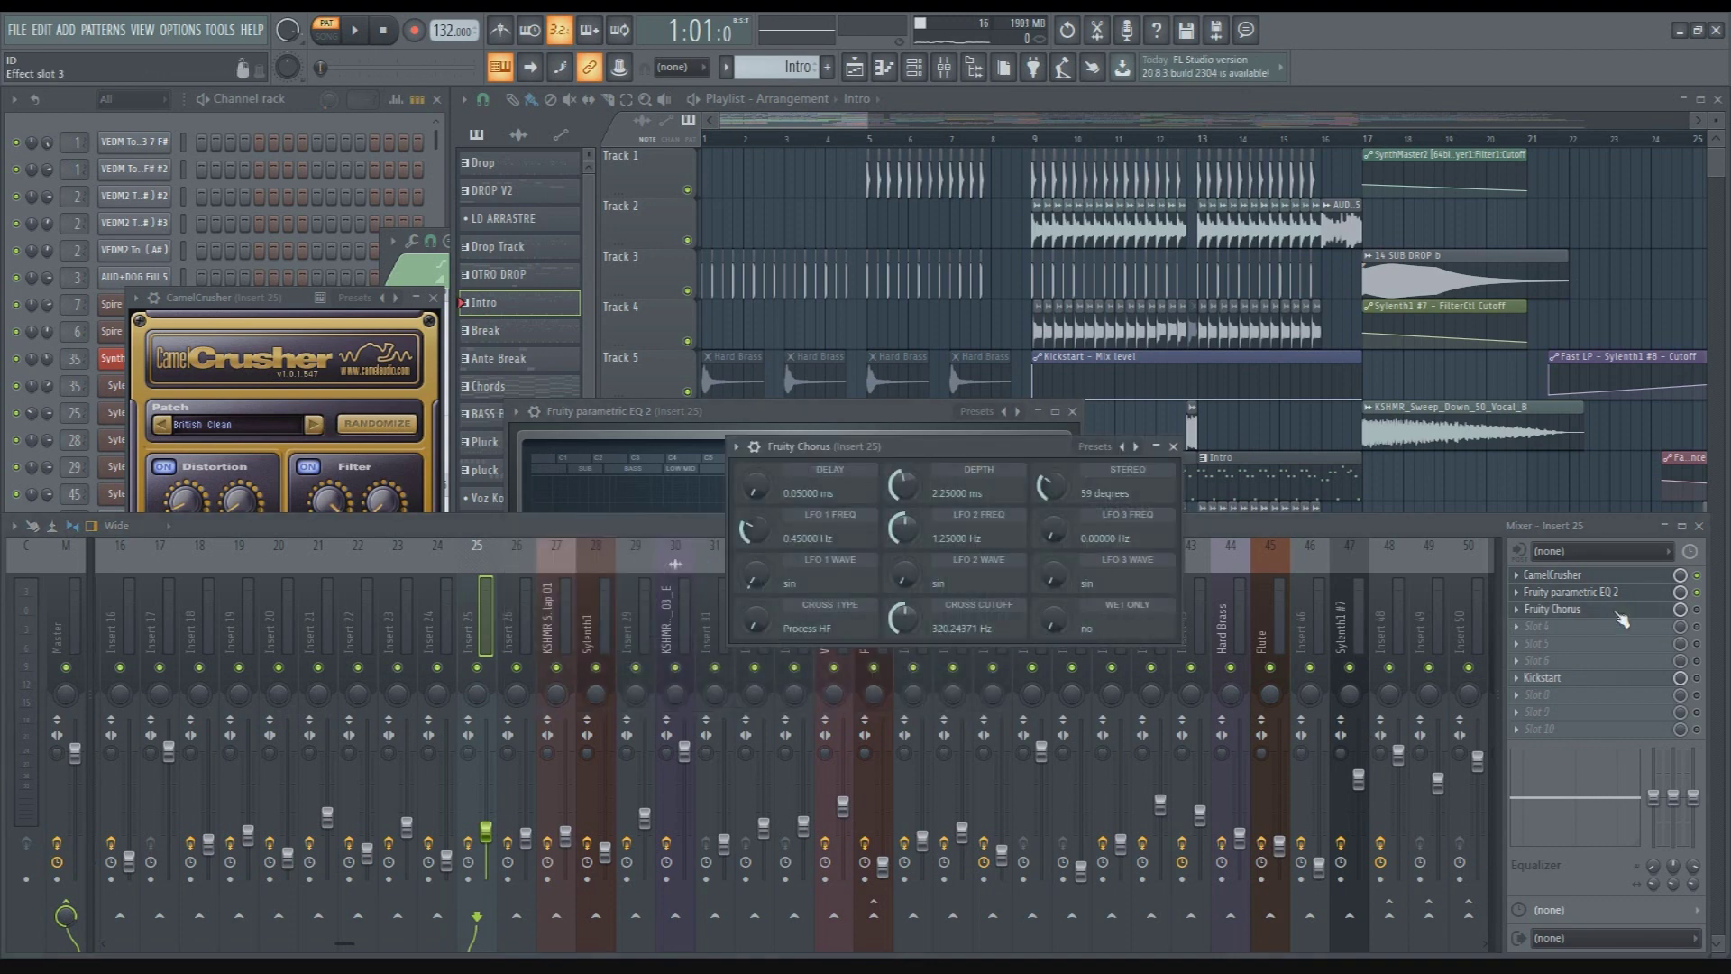
{"action": "left_click", "coordinate": [1695, 611]}
{"action": "left_click", "coordinate": [1652, 609]}
{"action": "left_click", "coordinate": [1646, 595]}
{"action": "left_click", "coordinate": [1650, 611]}
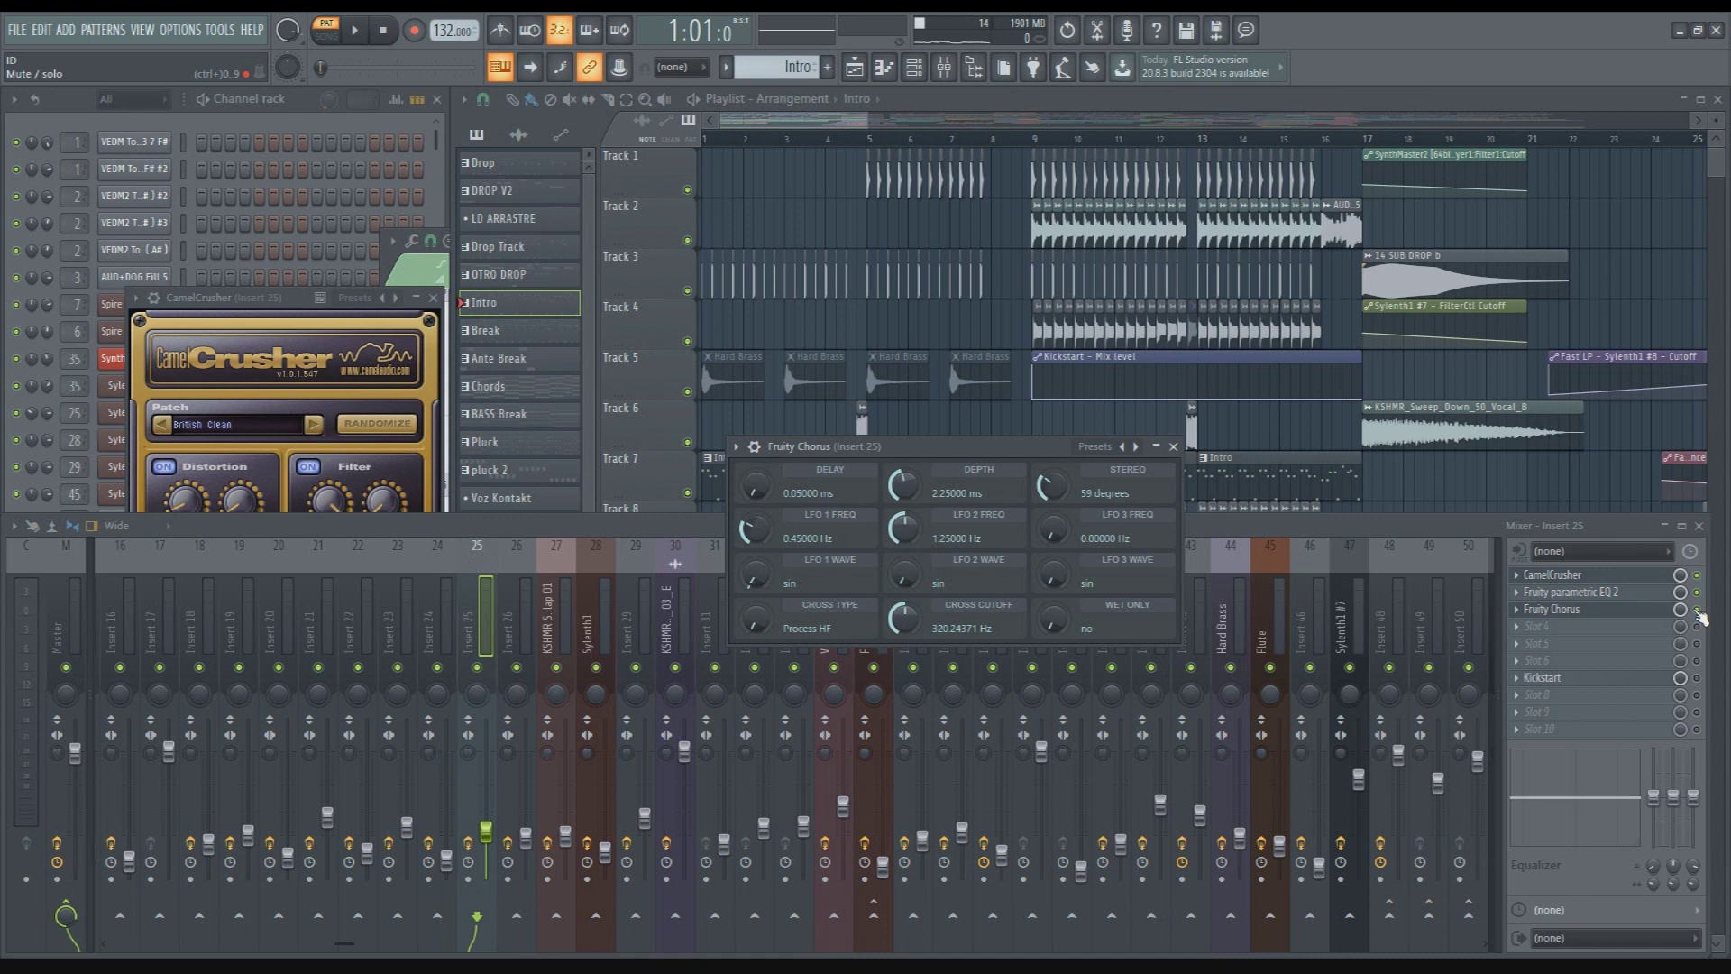
{"action": "left_click", "coordinate": [1696, 611]}
{"action": "left_click", "coordinate": [1630, 609]}
{"action": "key", "text": "space"}
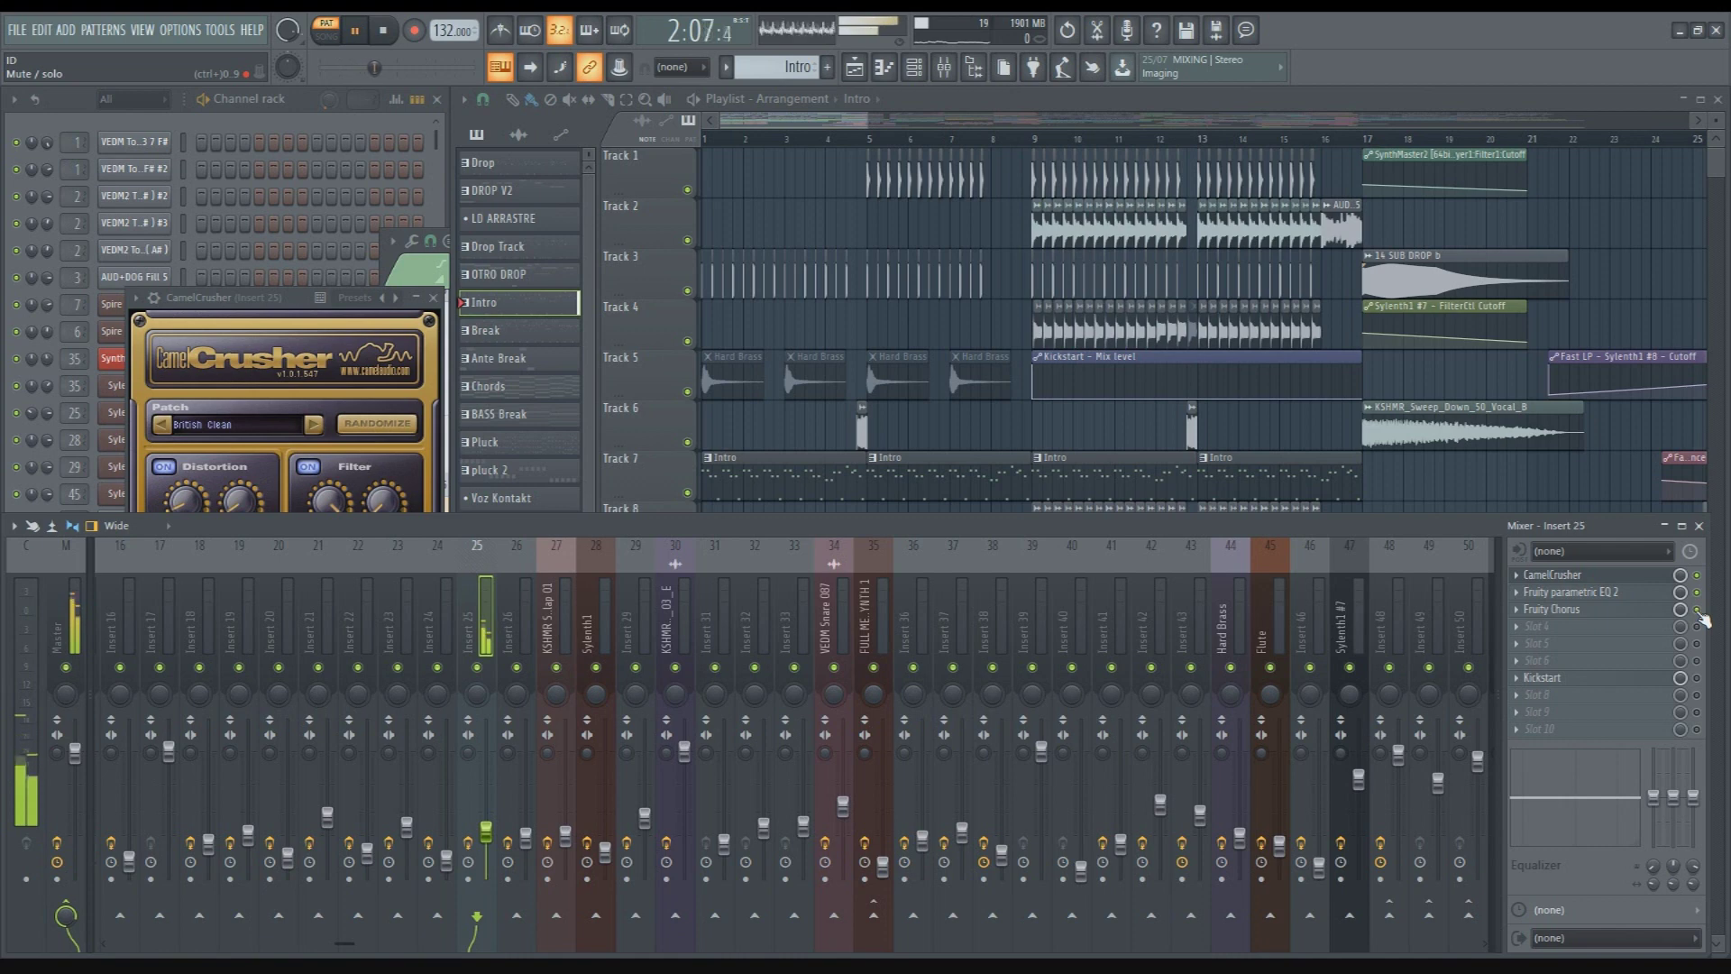
{"action": "key", "text": "space"}
Review the Fruity Chorus settings on Insert 25 and close the CamelCrusher and Fruity Chorus windows
{"action": "left_click", "coordinate": [1640, 613]}
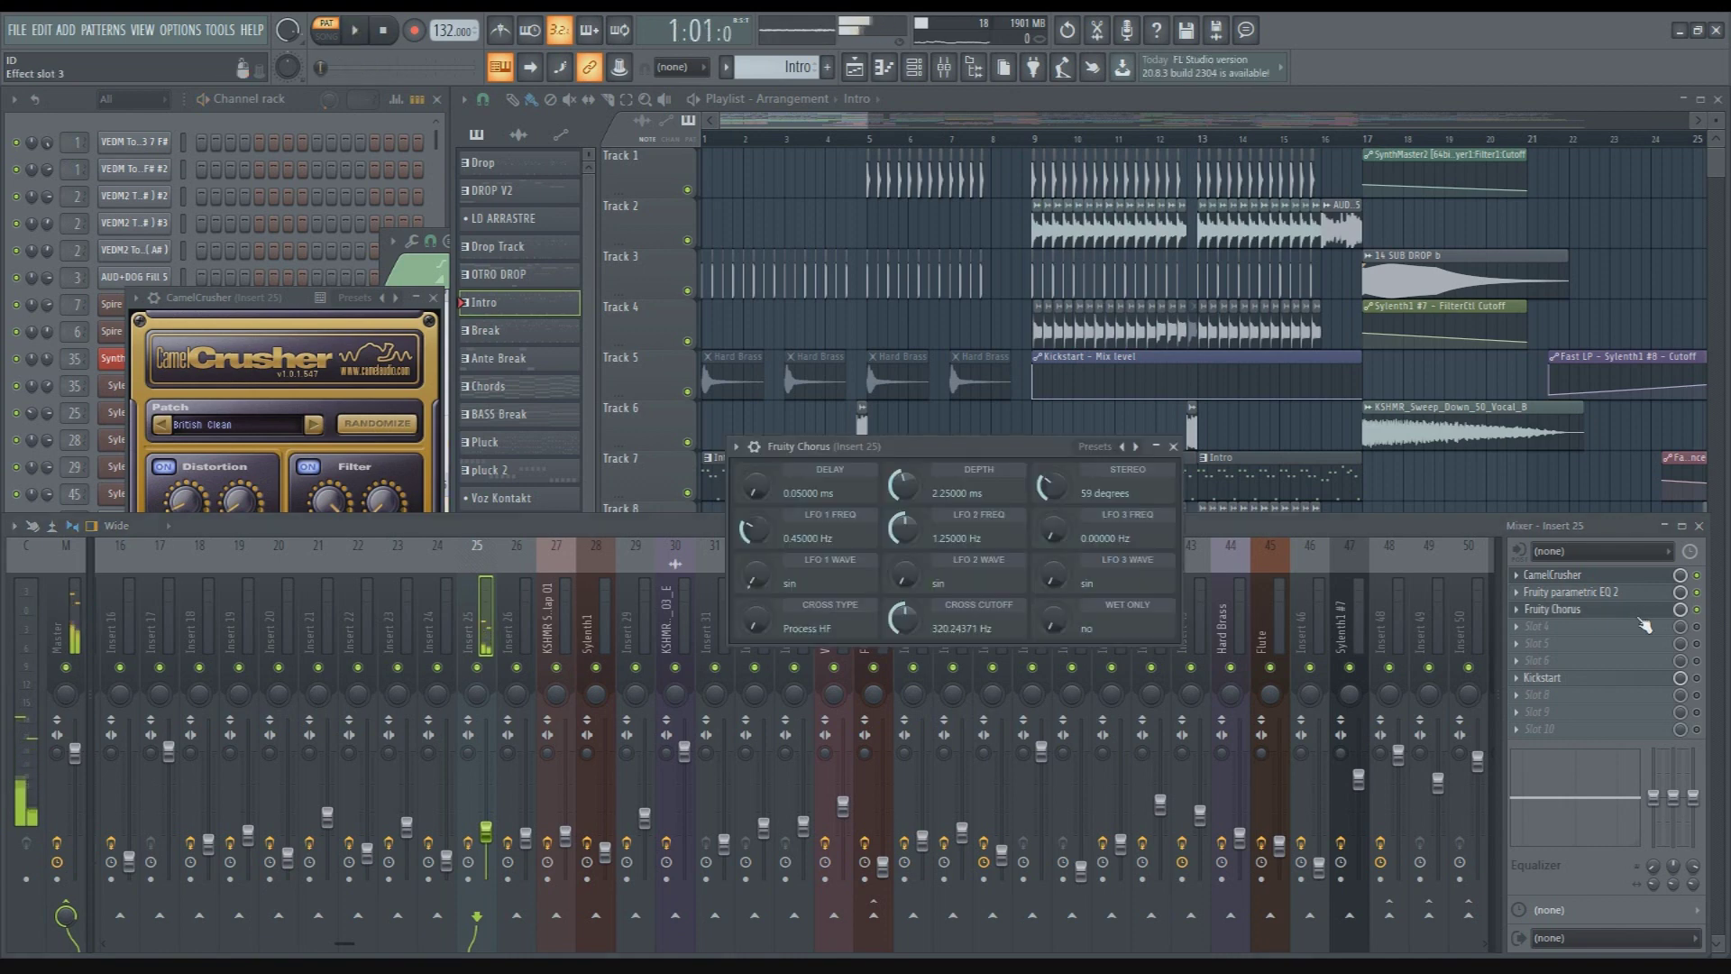
{"action": "left_click", "coordinate": [1618, 583]}
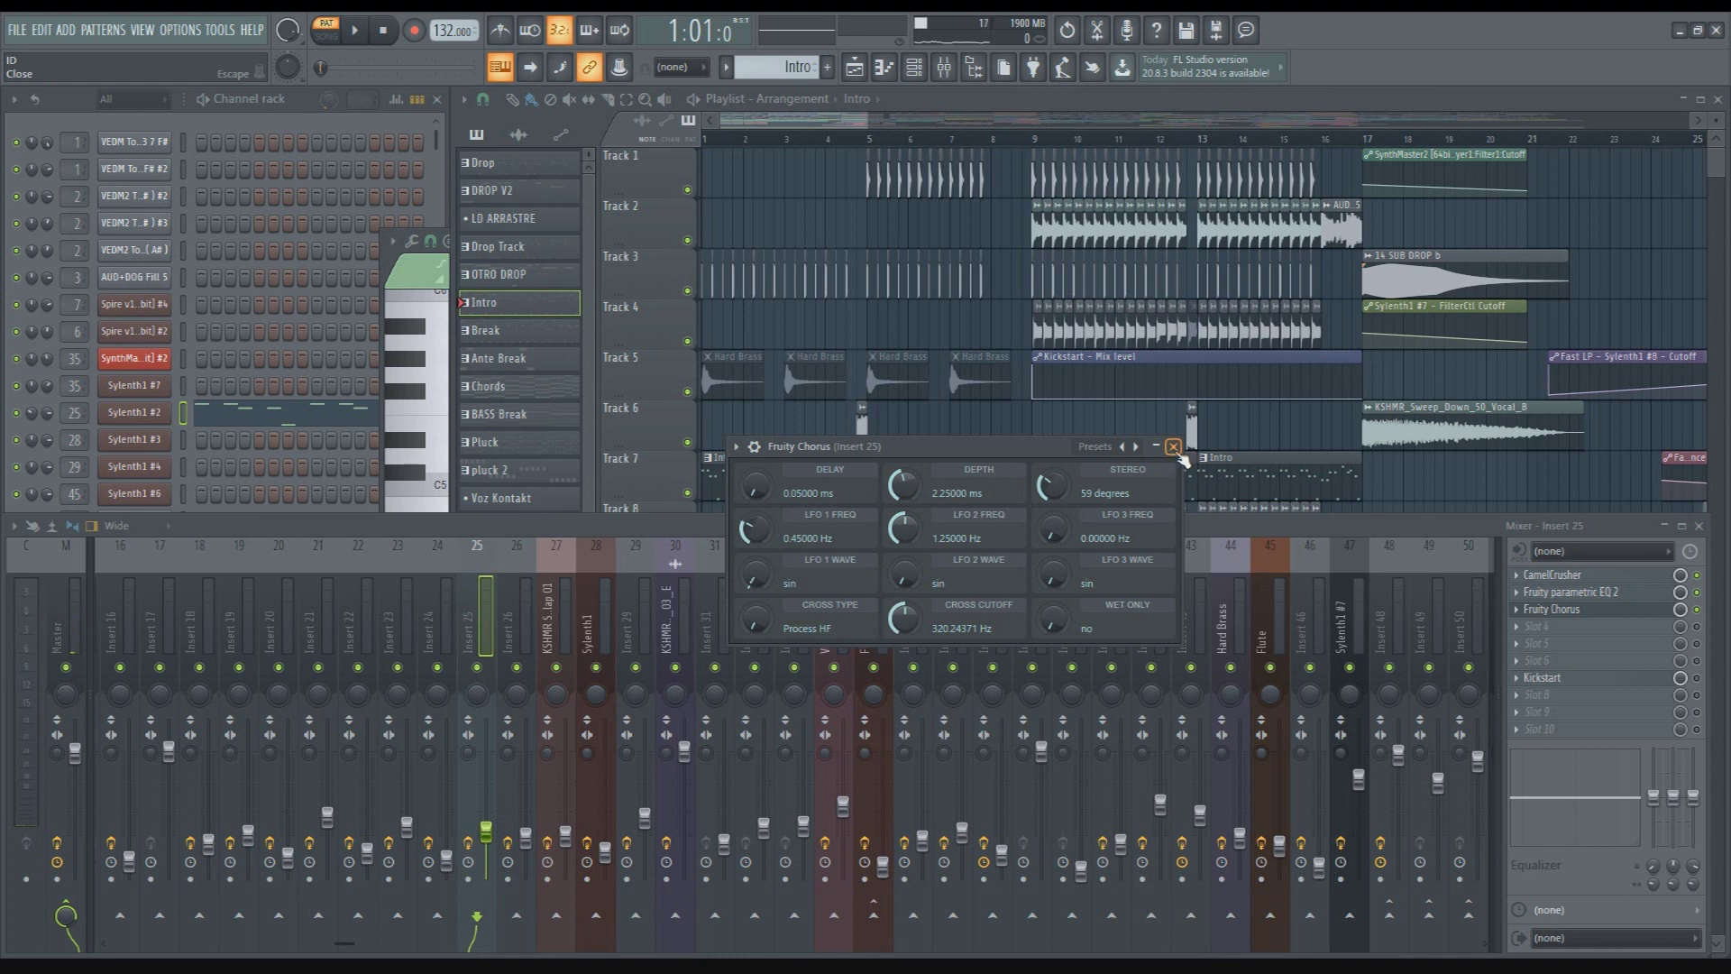
{"action": "left_click", "coordinate": [1173, 447]}
{"action": "left_click", "coordinate": [1555, 610]}
{"action": "left_click", "coordinate": [1173, 447]}
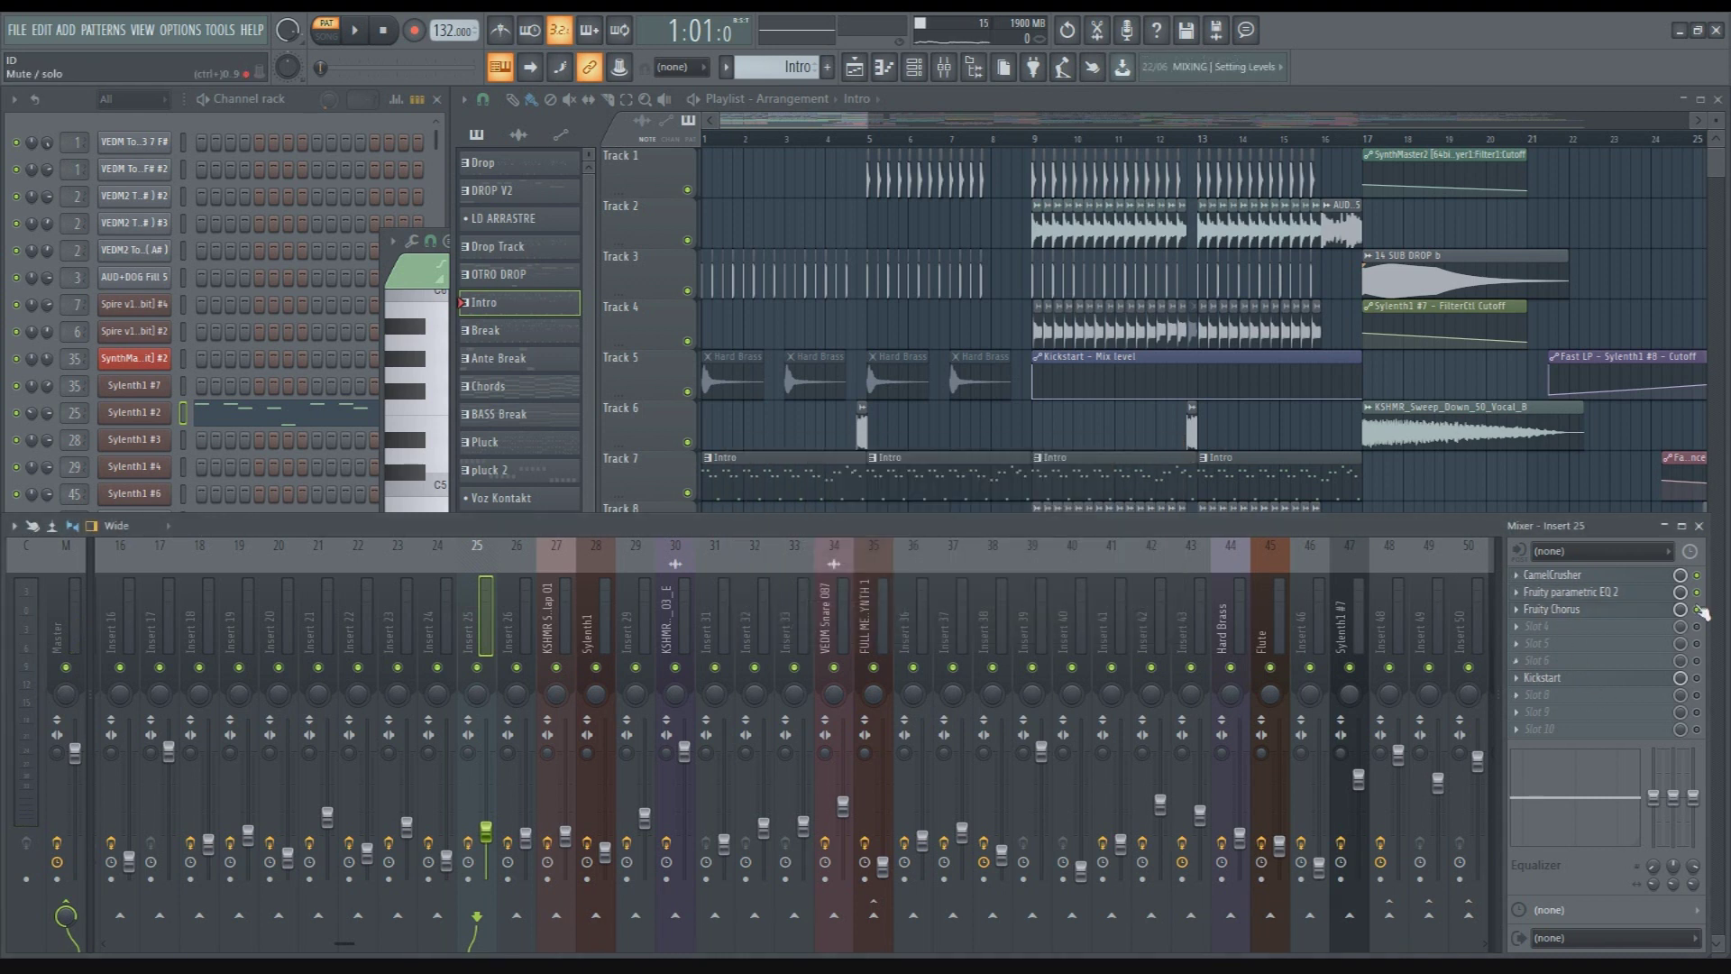
Examine Kickstart on Insert 25, close it and play the Intro pattern with all the channel's effects enabled
{"action": "left_click", "coordinate": [1650, 681]}
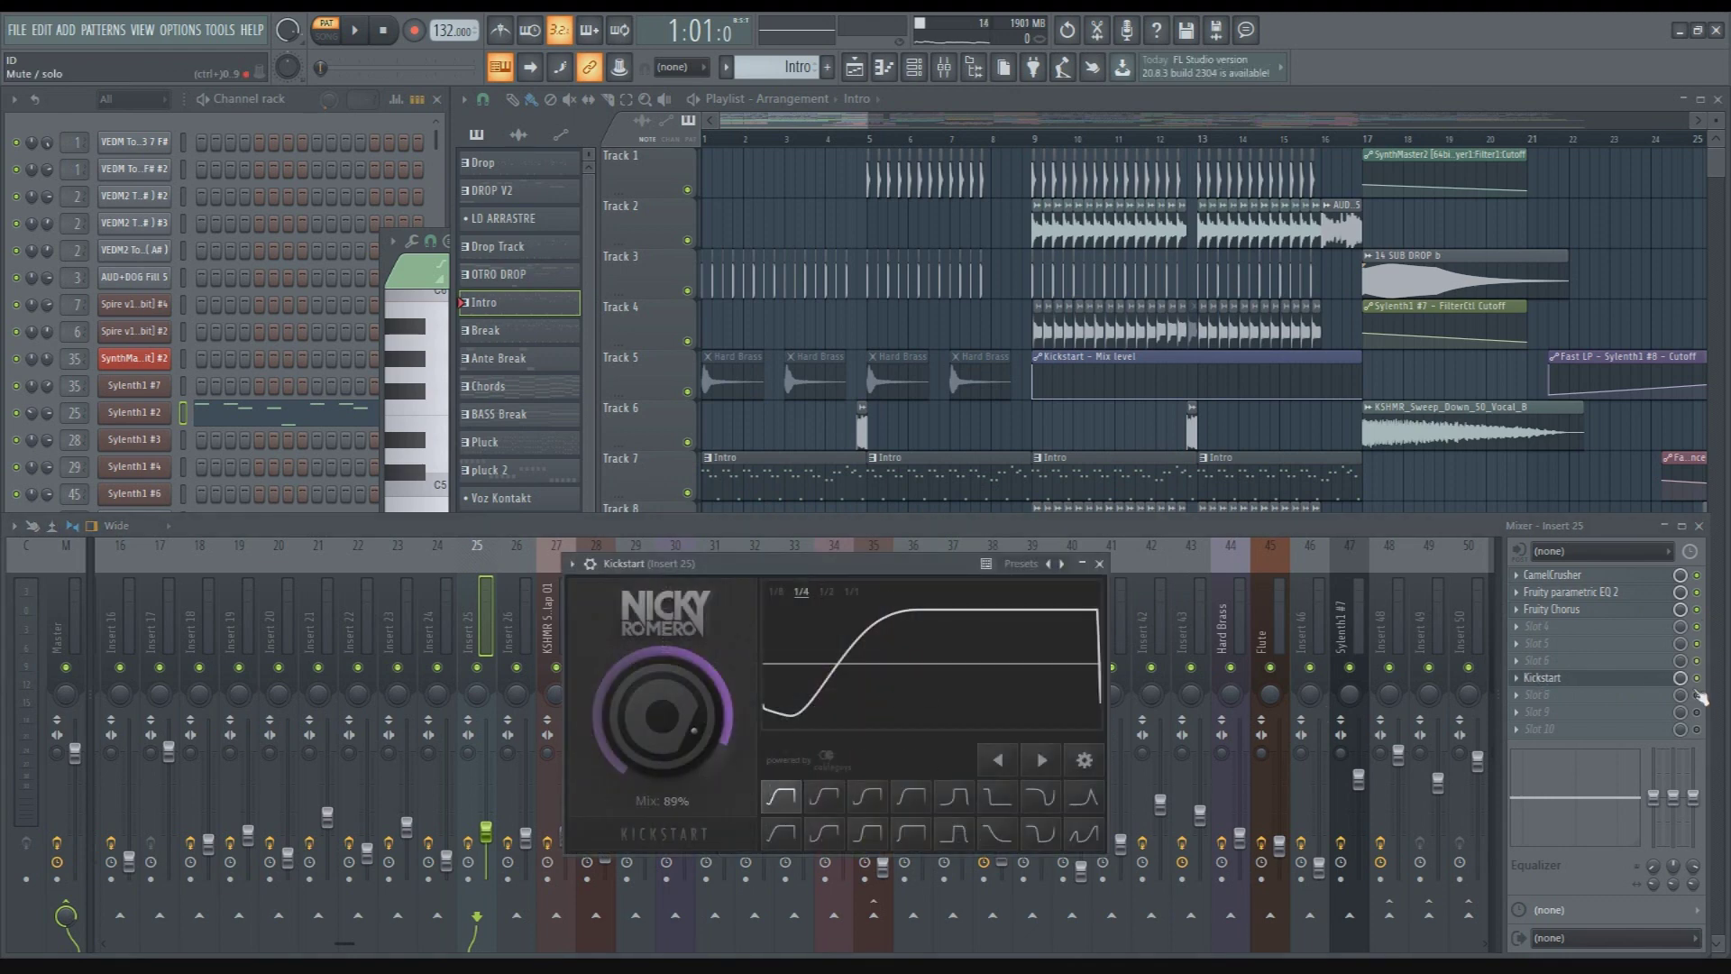
{"action": "key", "text": "ctrl+z"}
{"action": "left_click", "coordinate": [1644, 681]}
{"action": "left_click", "coordinate": [1099, 563]}
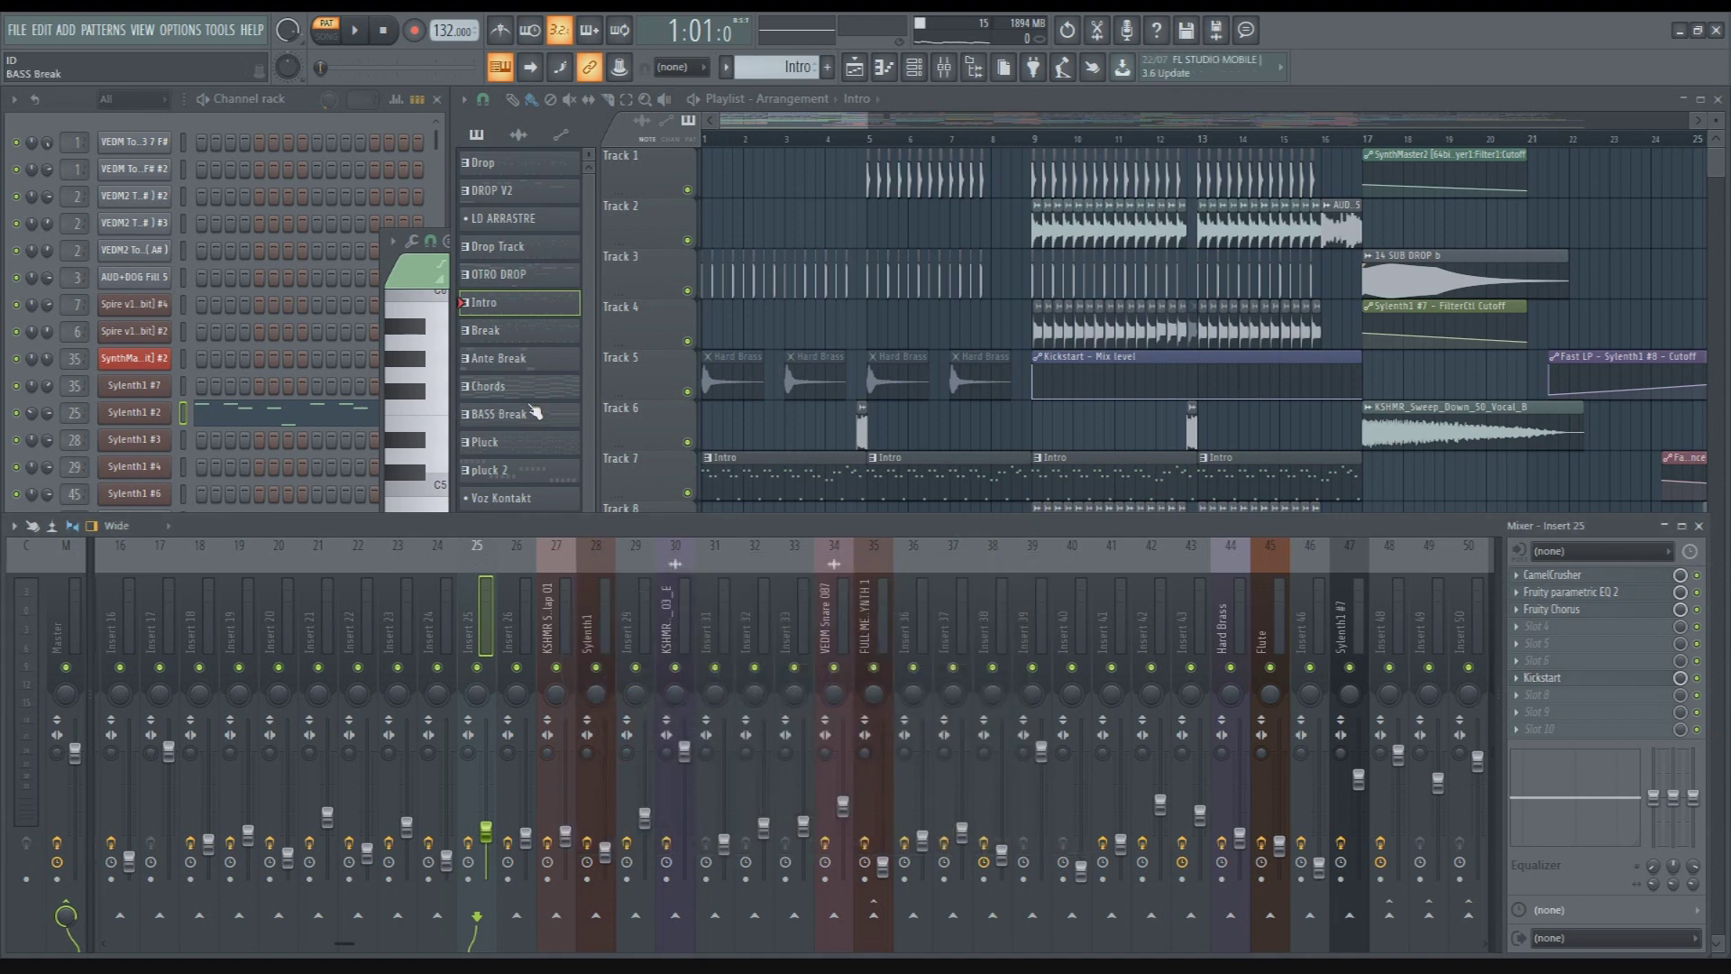
{"action": "key", "text": "space"}
Return to song mode in the playlist and set the playback position to bar 7
{"action": "left_click", "coordinate": [656, 468]}
{"action": "left_click", "coordinate": [825, 137]}
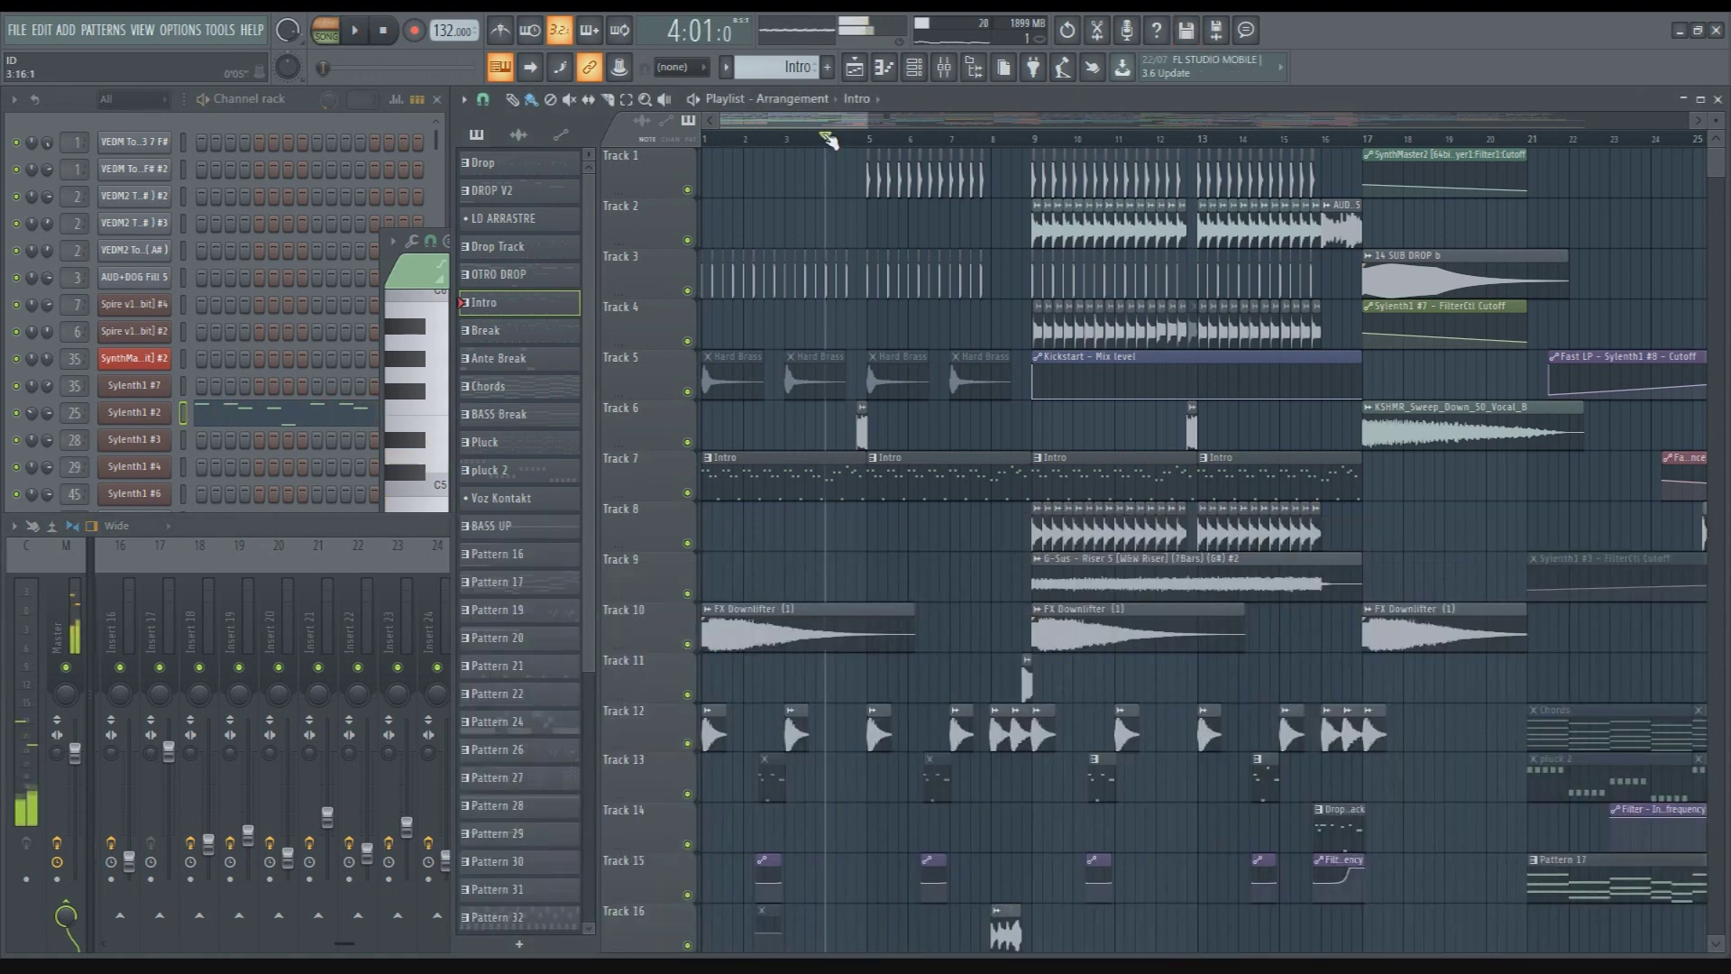
{"action": "scroll", "coordinate": [764, 239], "scroll_direction": "down", "scroll_amount": 1}
{"action": "scroll", "coordinate": [768, 242], "scroll_direction": "down", "scroll_amount": 1}
{"action": "left_click", "coordinate": [757, 138]}
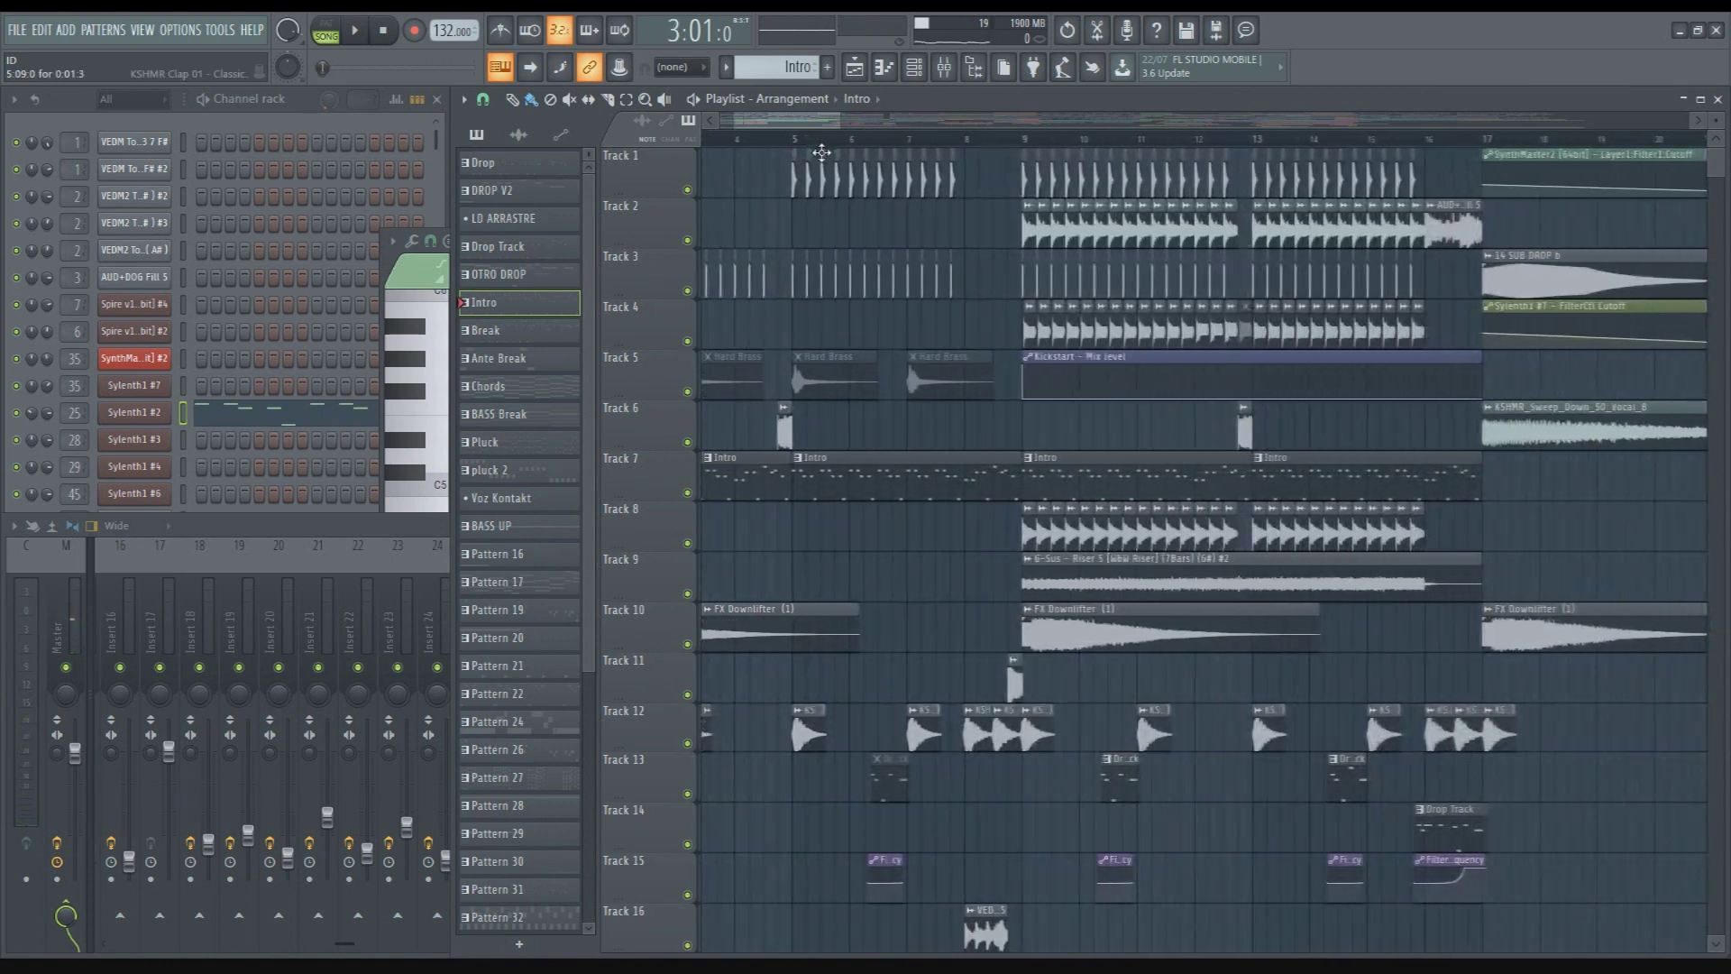
{"action": "left_click", "coordinate": [861, 141]}
{"action": "left_click", "coordinate": [914, 138]}
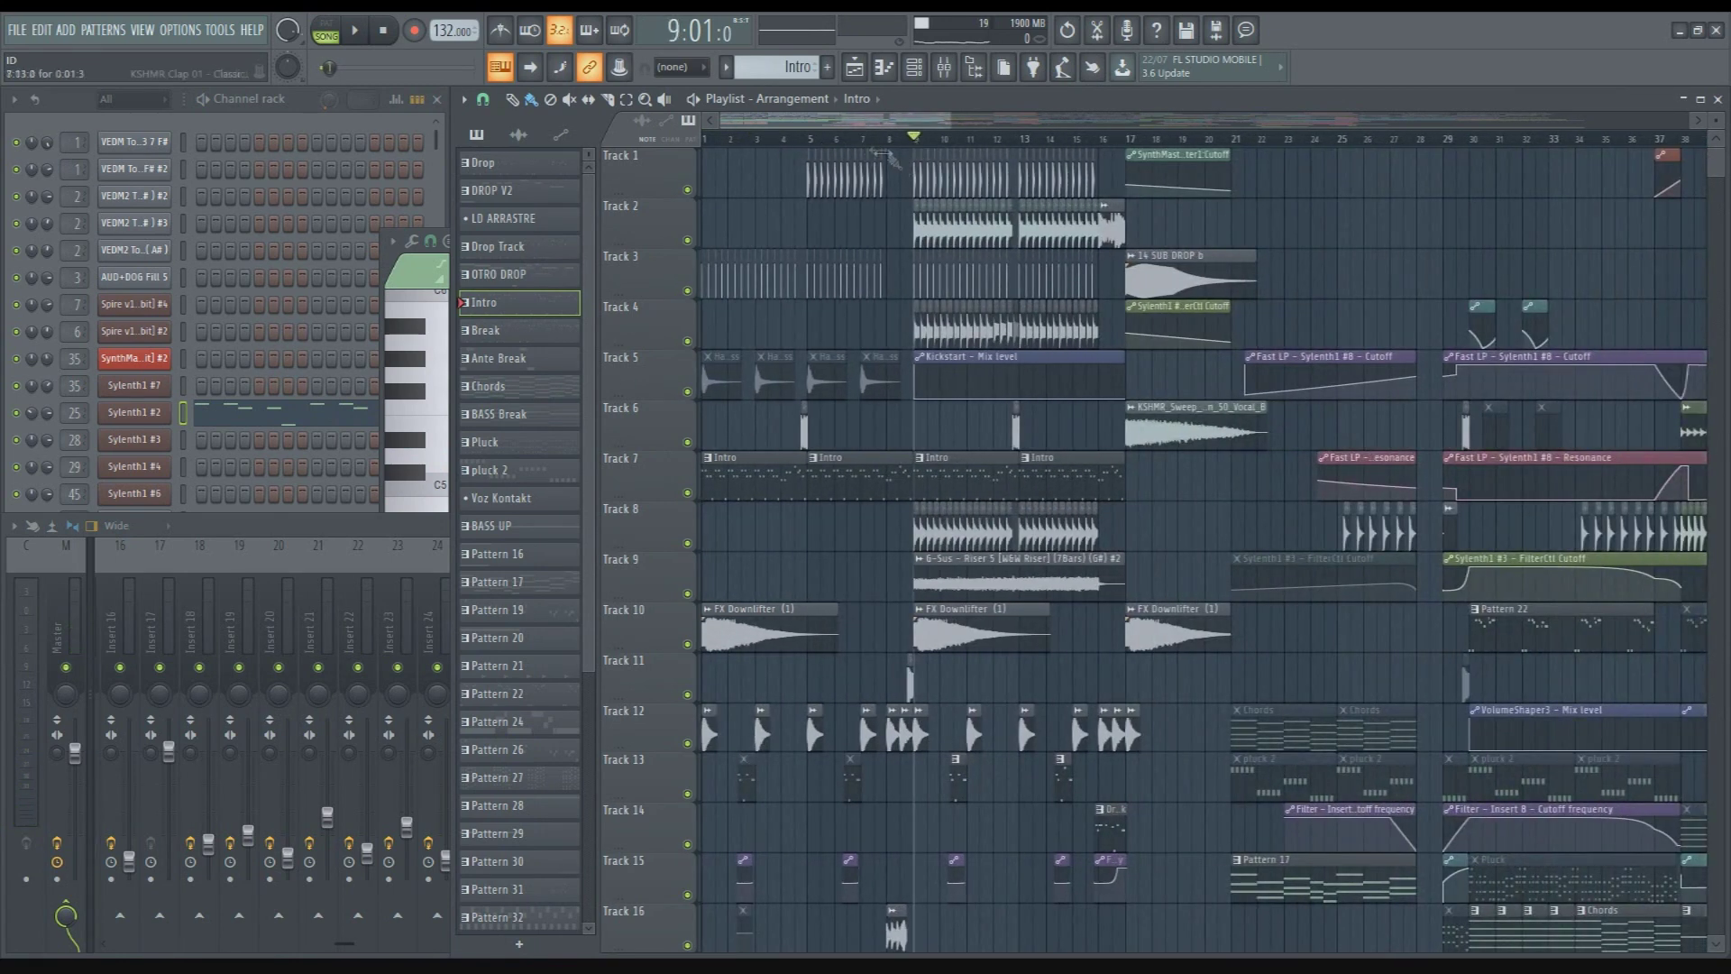
{"action": "left_click", "coordinate": [861, 139]}
Play the full arrangement from bar 7 into the section starting at bar 9, then stop playback
{"action": "left_click", "coordinate": [373, 532]}
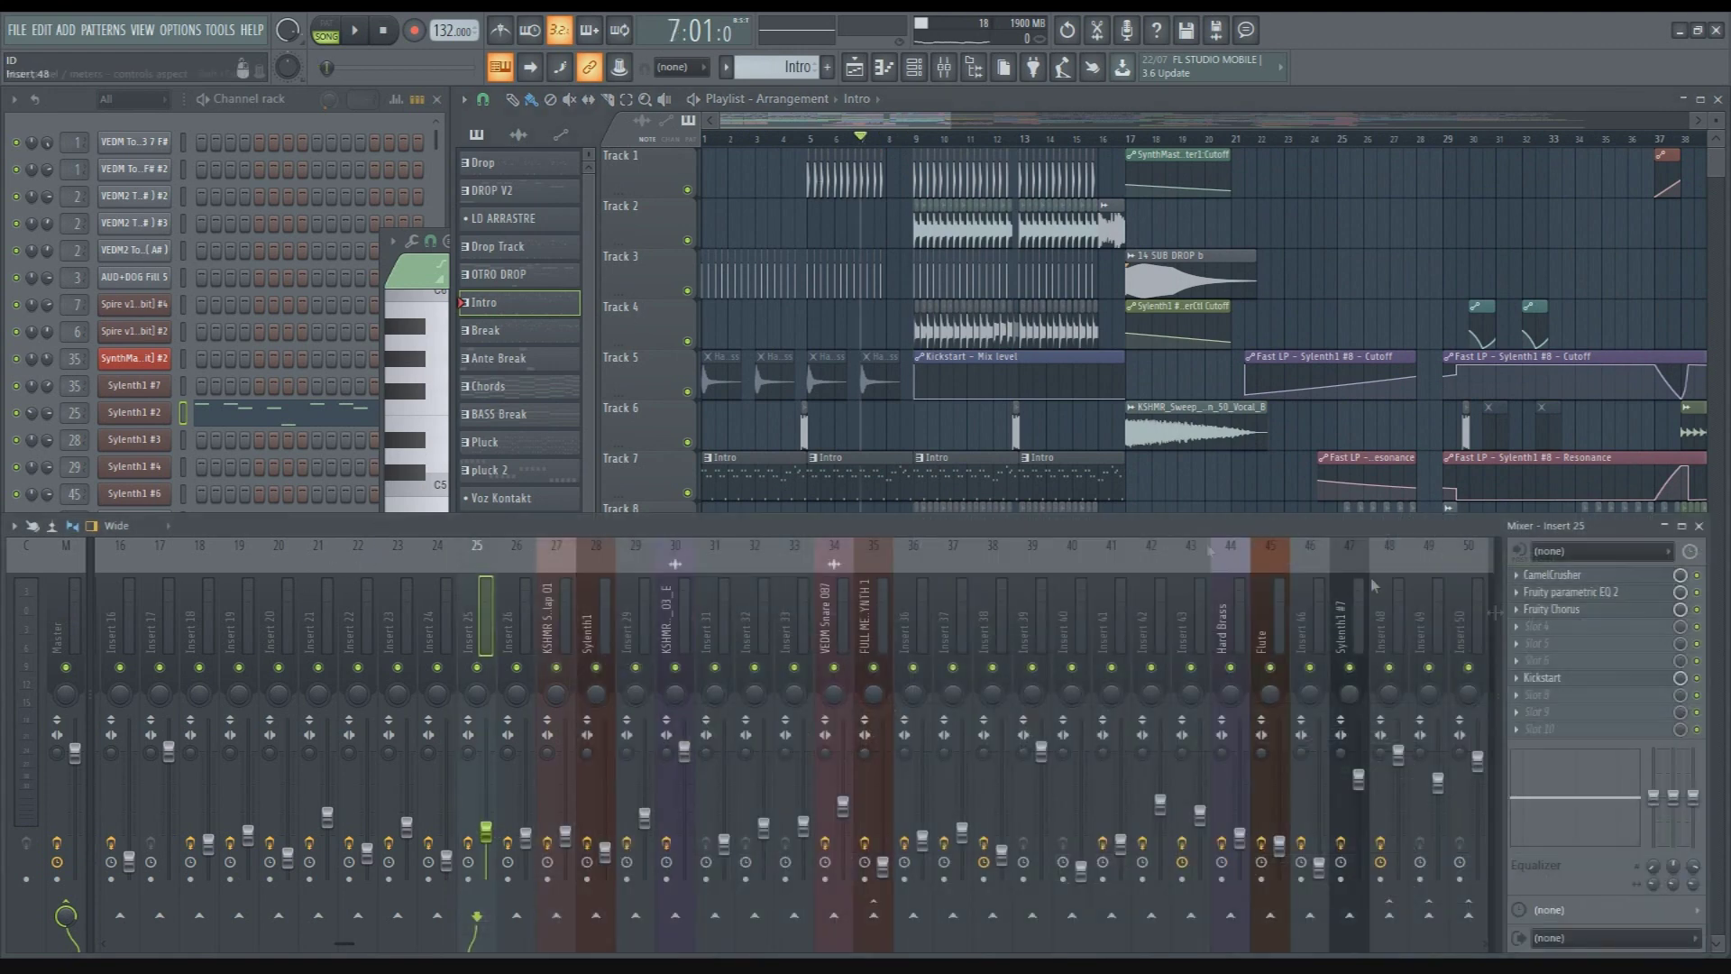
{"action": "left_click", "coordinate": [1610, 595]}
{"action": "left_click", "coordinate": [882, 126]}
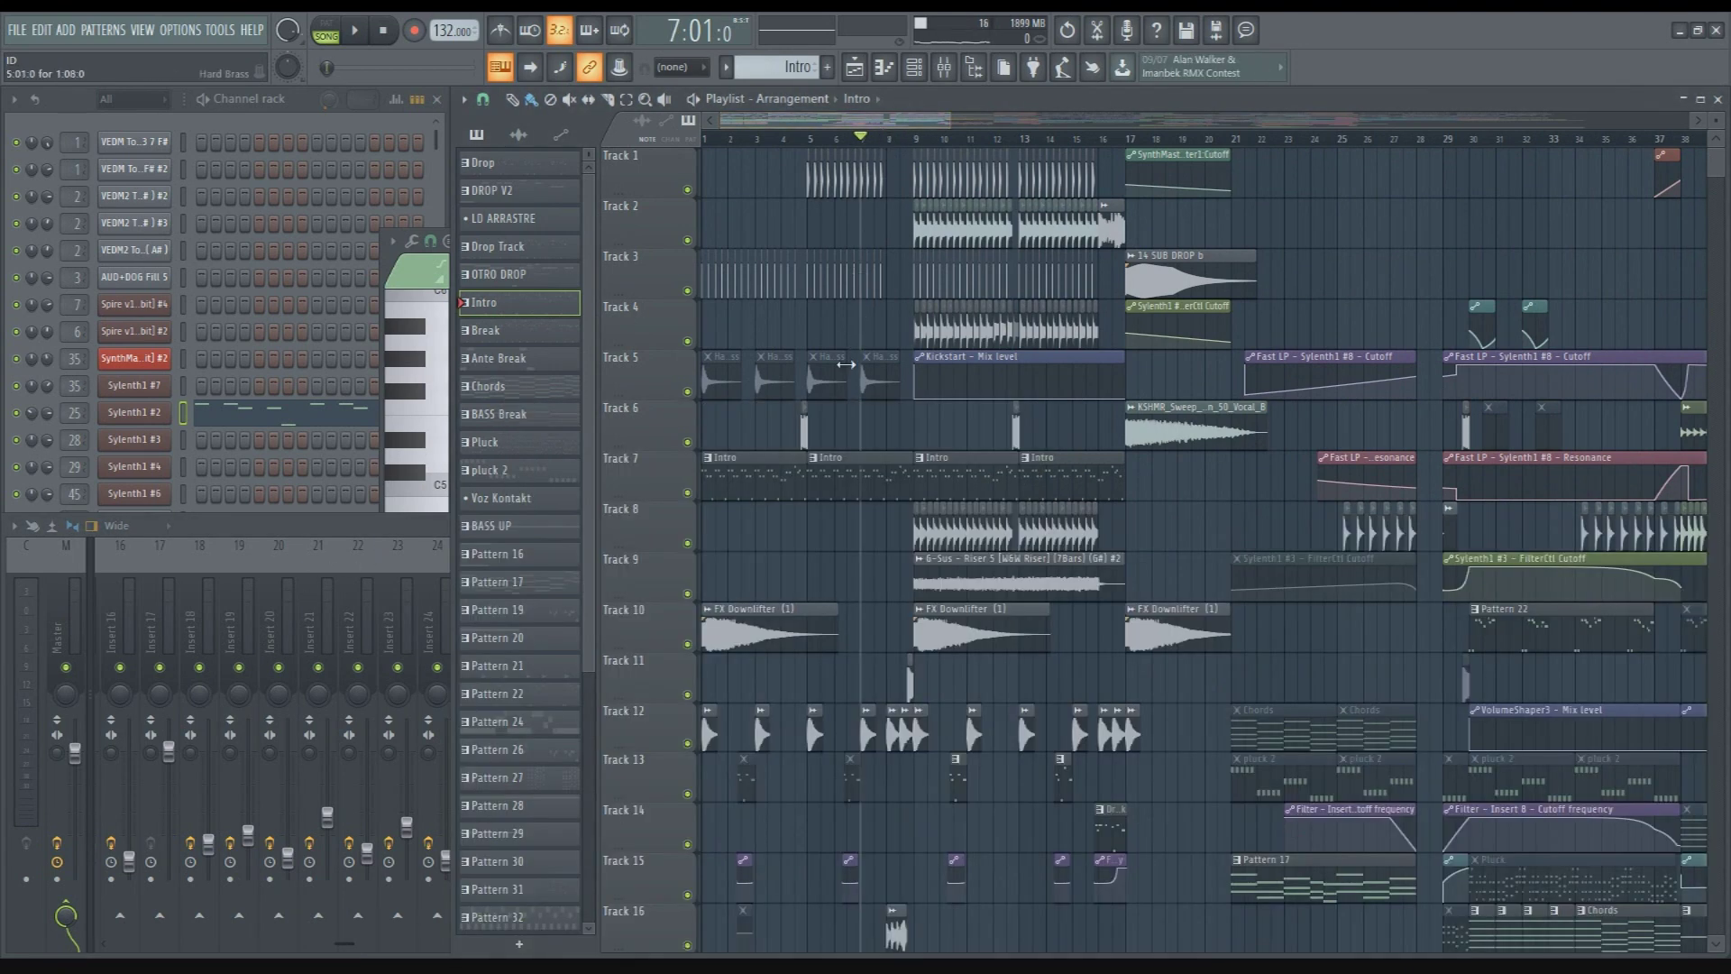
{"action": "key", "text": "space"}
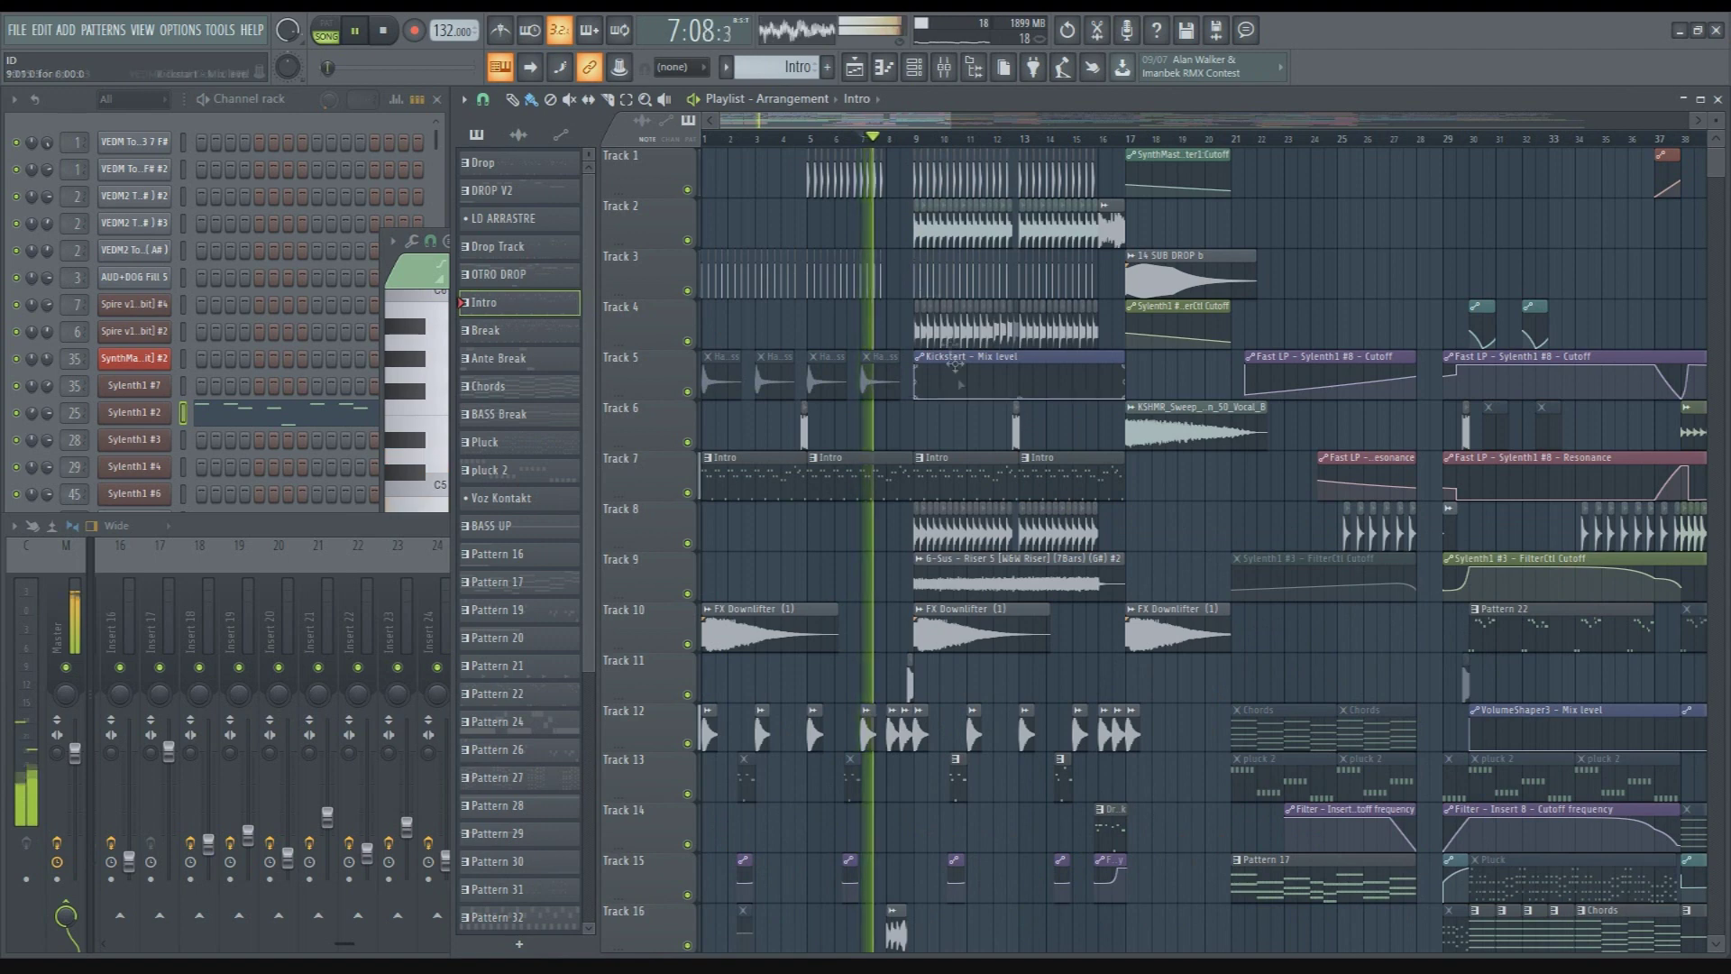
{"action": "scroll", "coordinate": [959, 710], "scroll_direction": "up", "scroll_amount": 3}
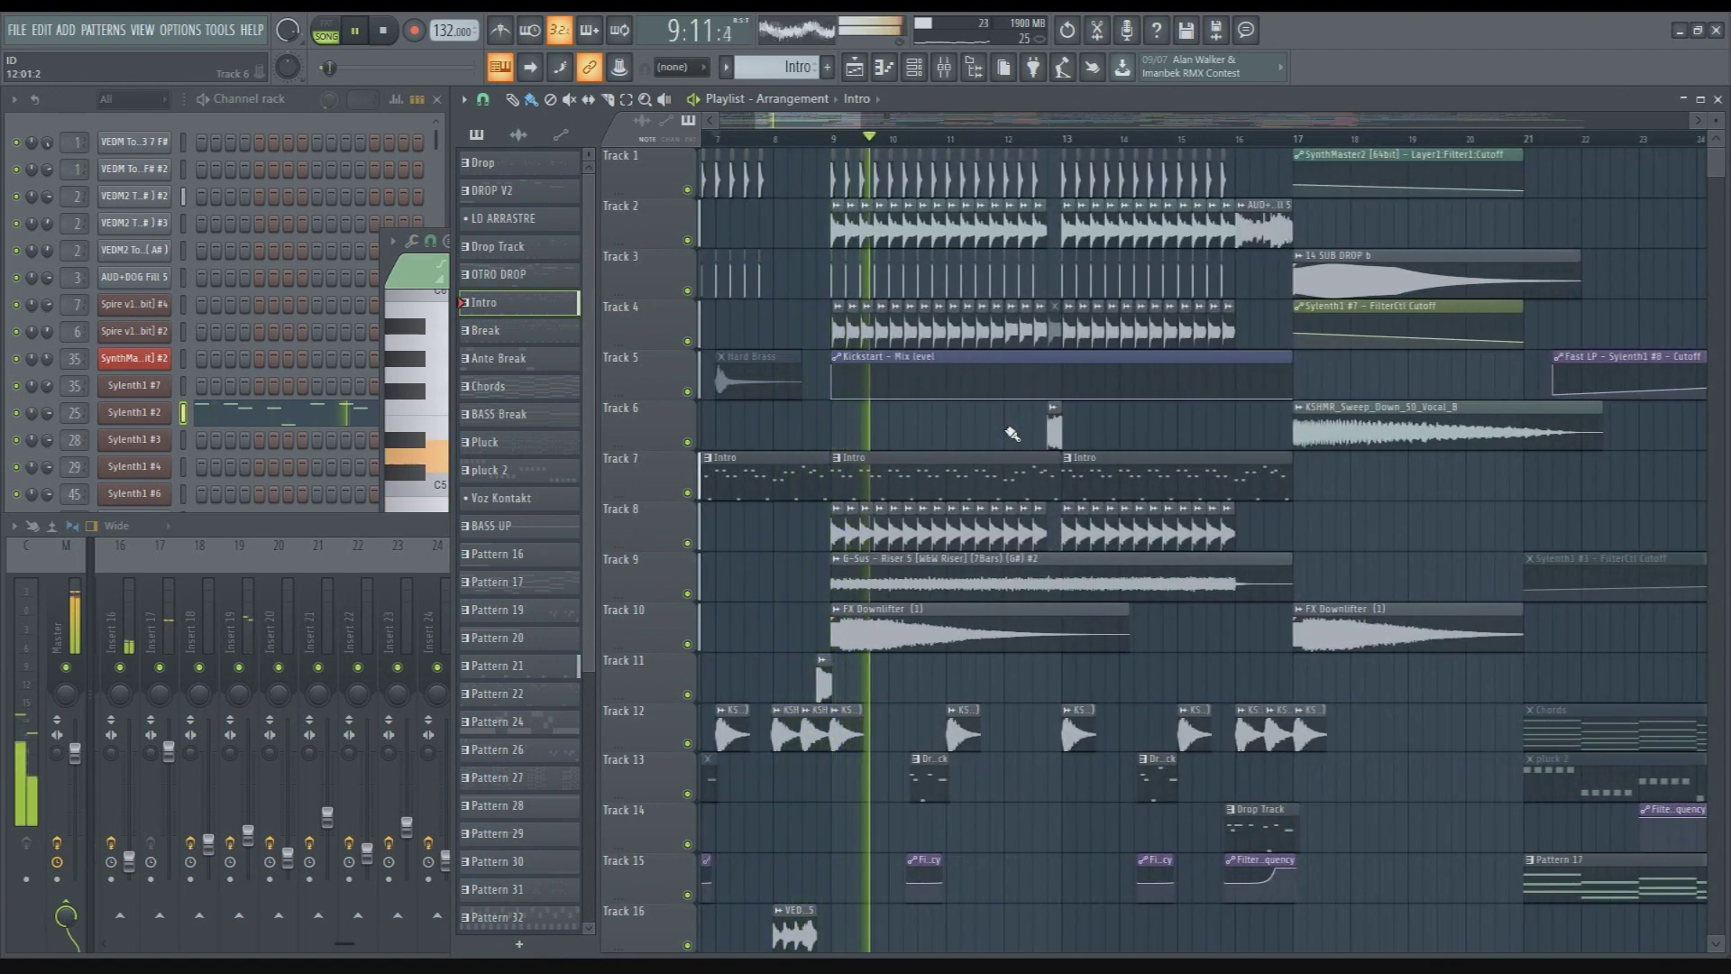
{"action": "scroll", "coordinate": [1013, 436], "scroll_direction": "up", "scroll_amount": 1}
{"action": "key", "text": "space"}
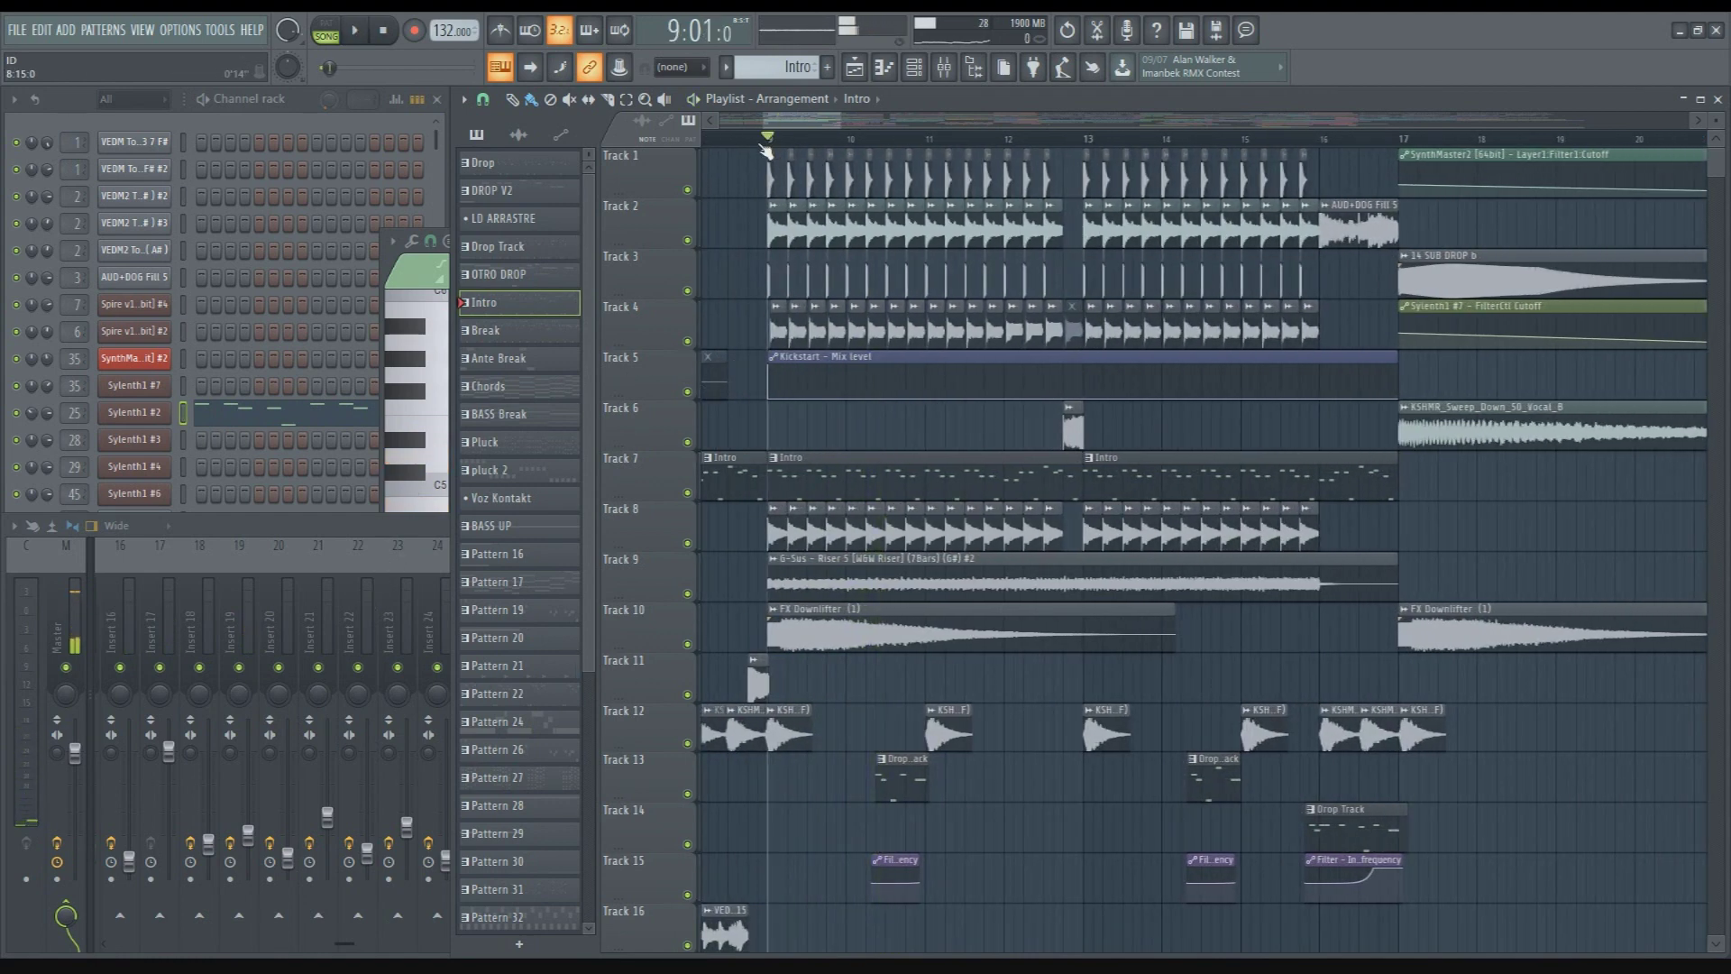
Solo Track 1 and Track 2 in turn and listen to each from bar 9
{"action": "left_click_drag", "start_coordinate": [770, 128], "coordinate": [776, 128]}
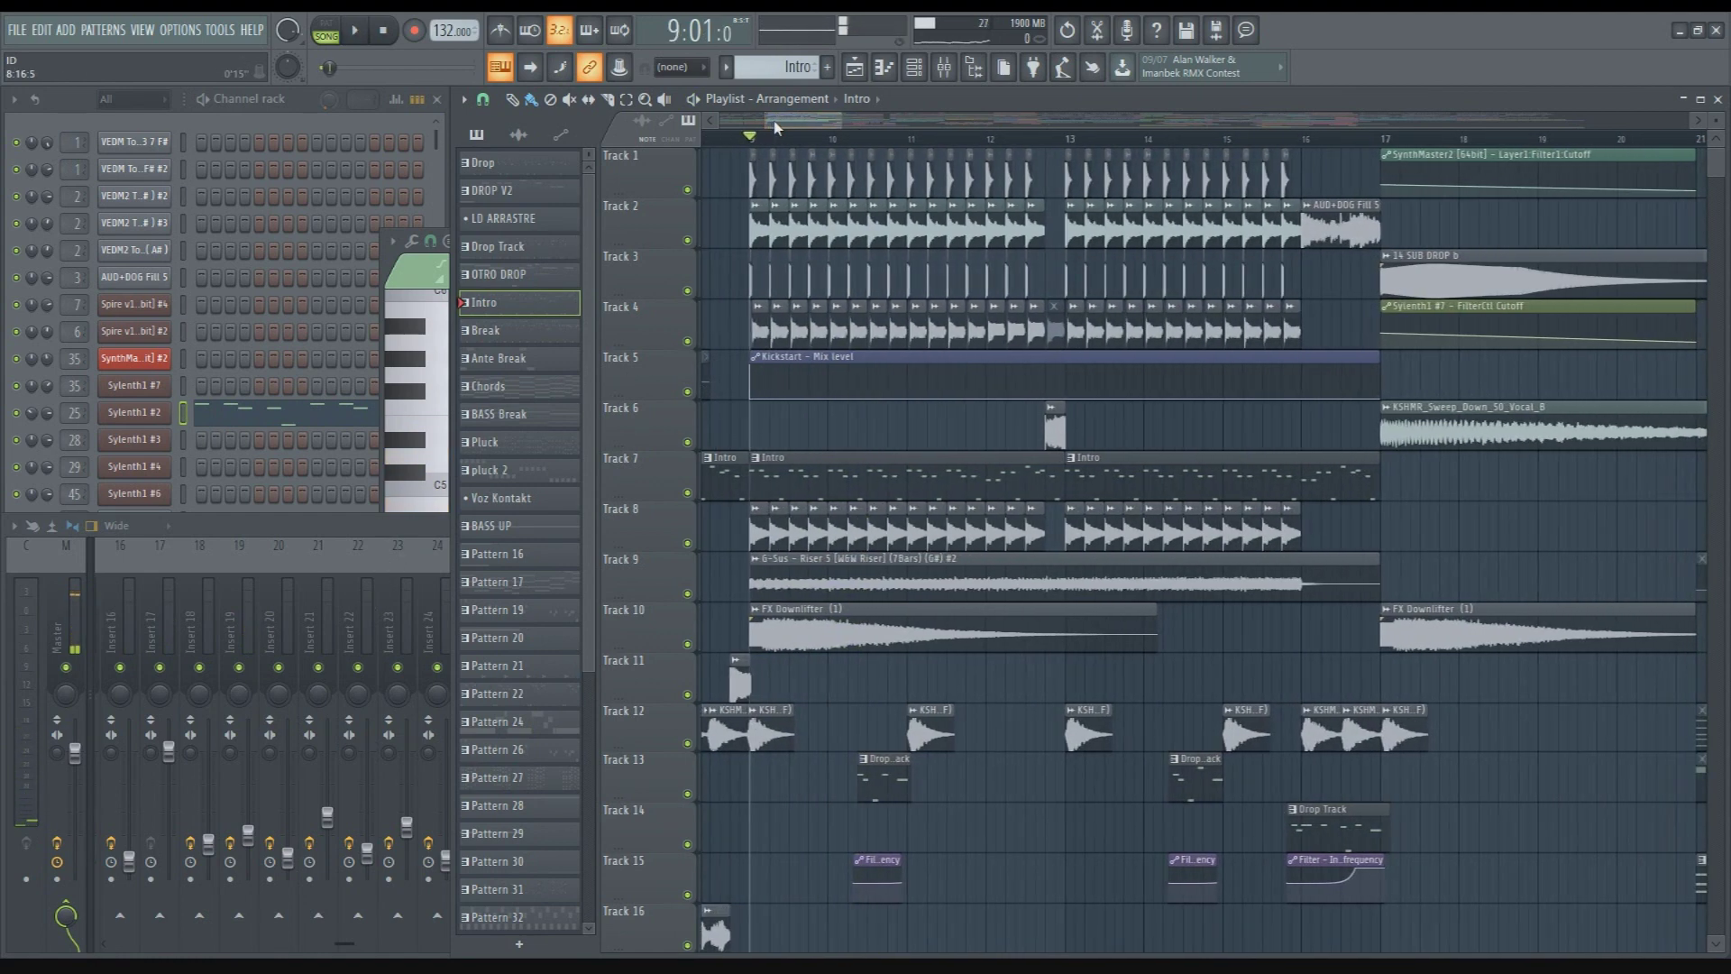
{"action": "left_click", "coordinate": [689, 242], "text": "ctrl"}
{"action": "key", "text": "space"}
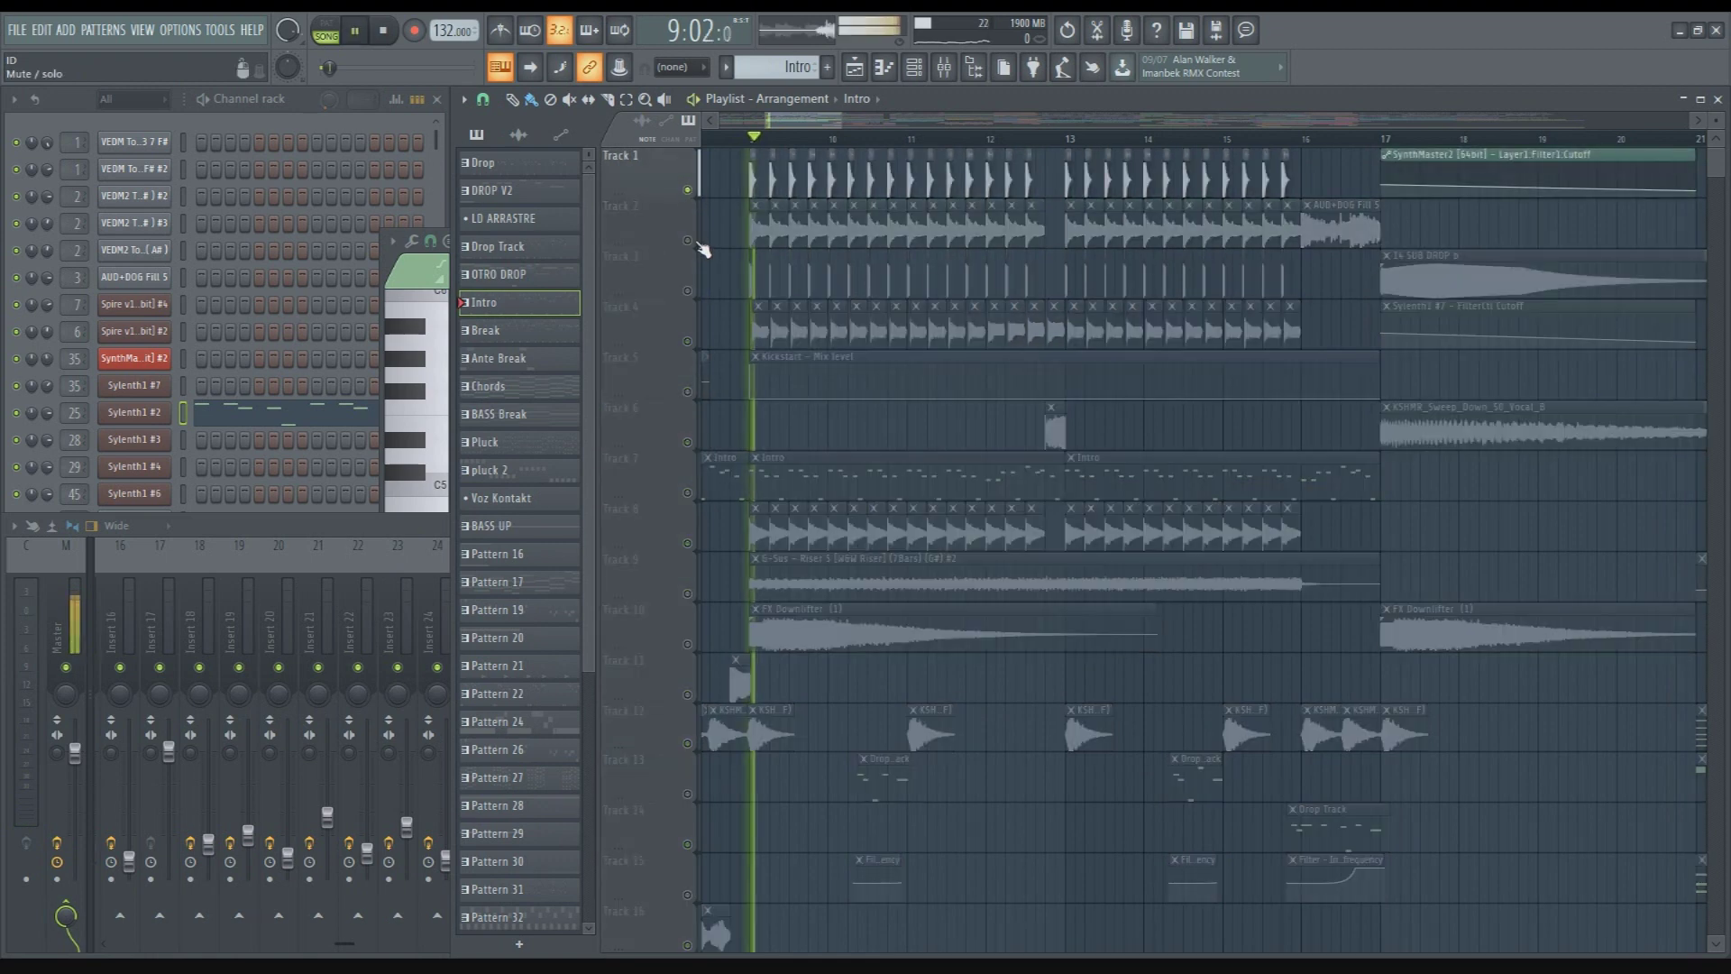
{"action": "key", "text": "space"}
{"action": "key", "text": "space"}
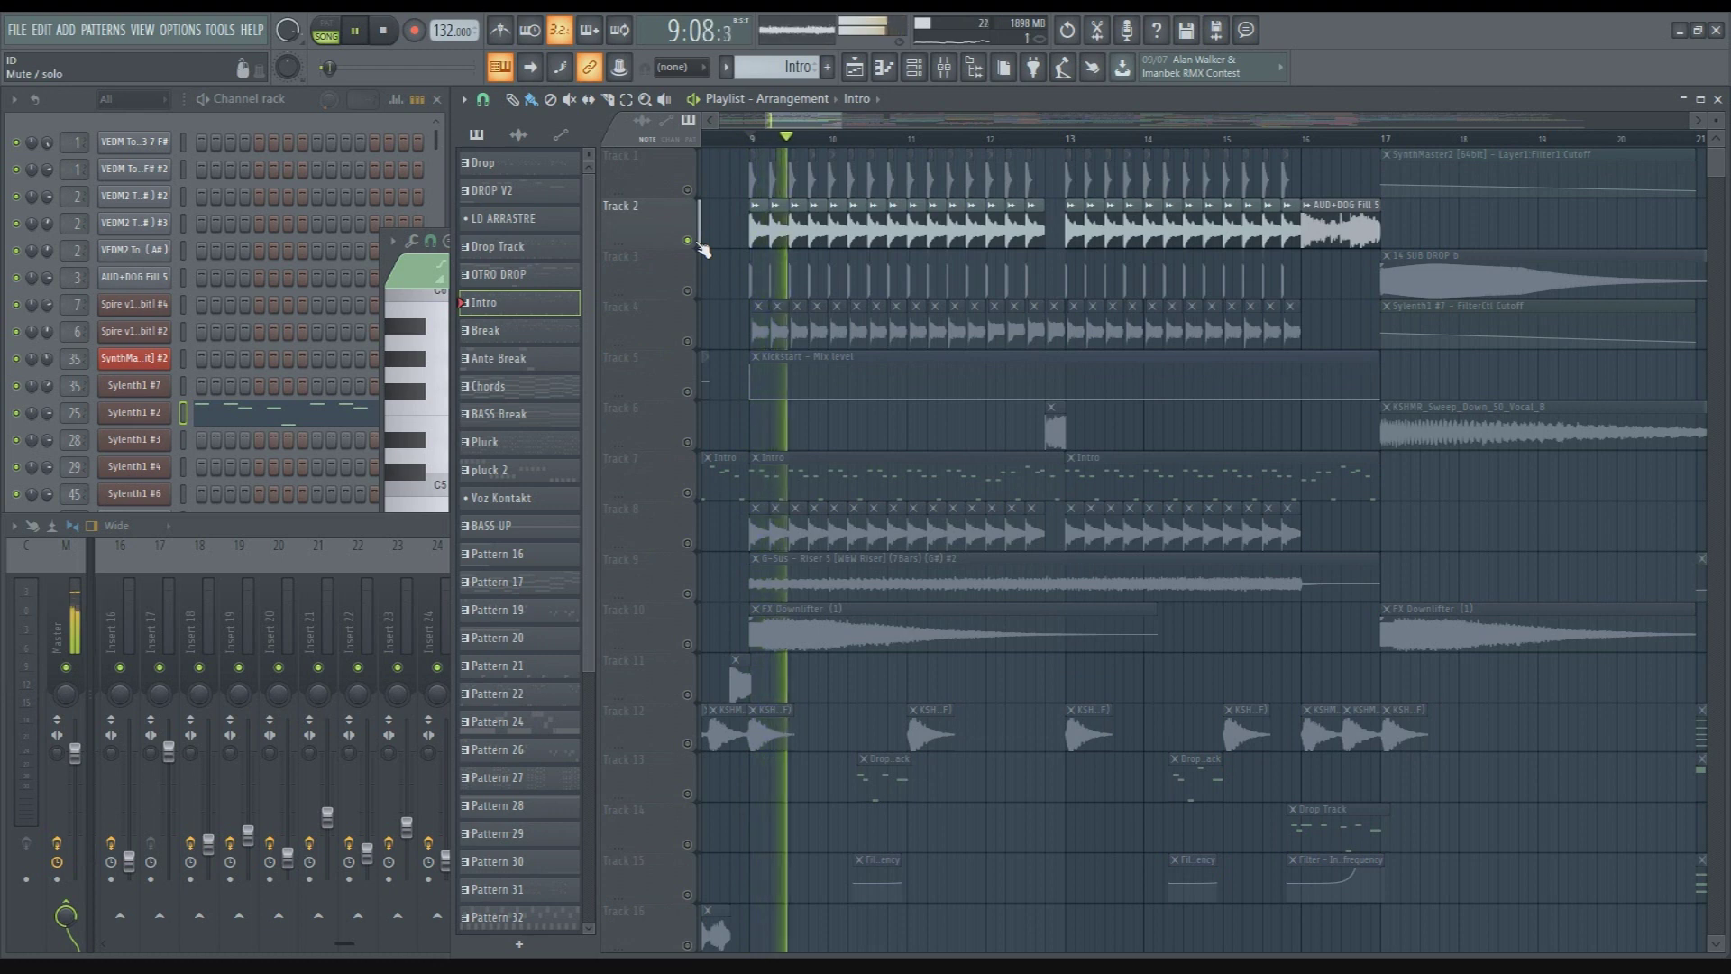
{"action": "key", "text": "space"}
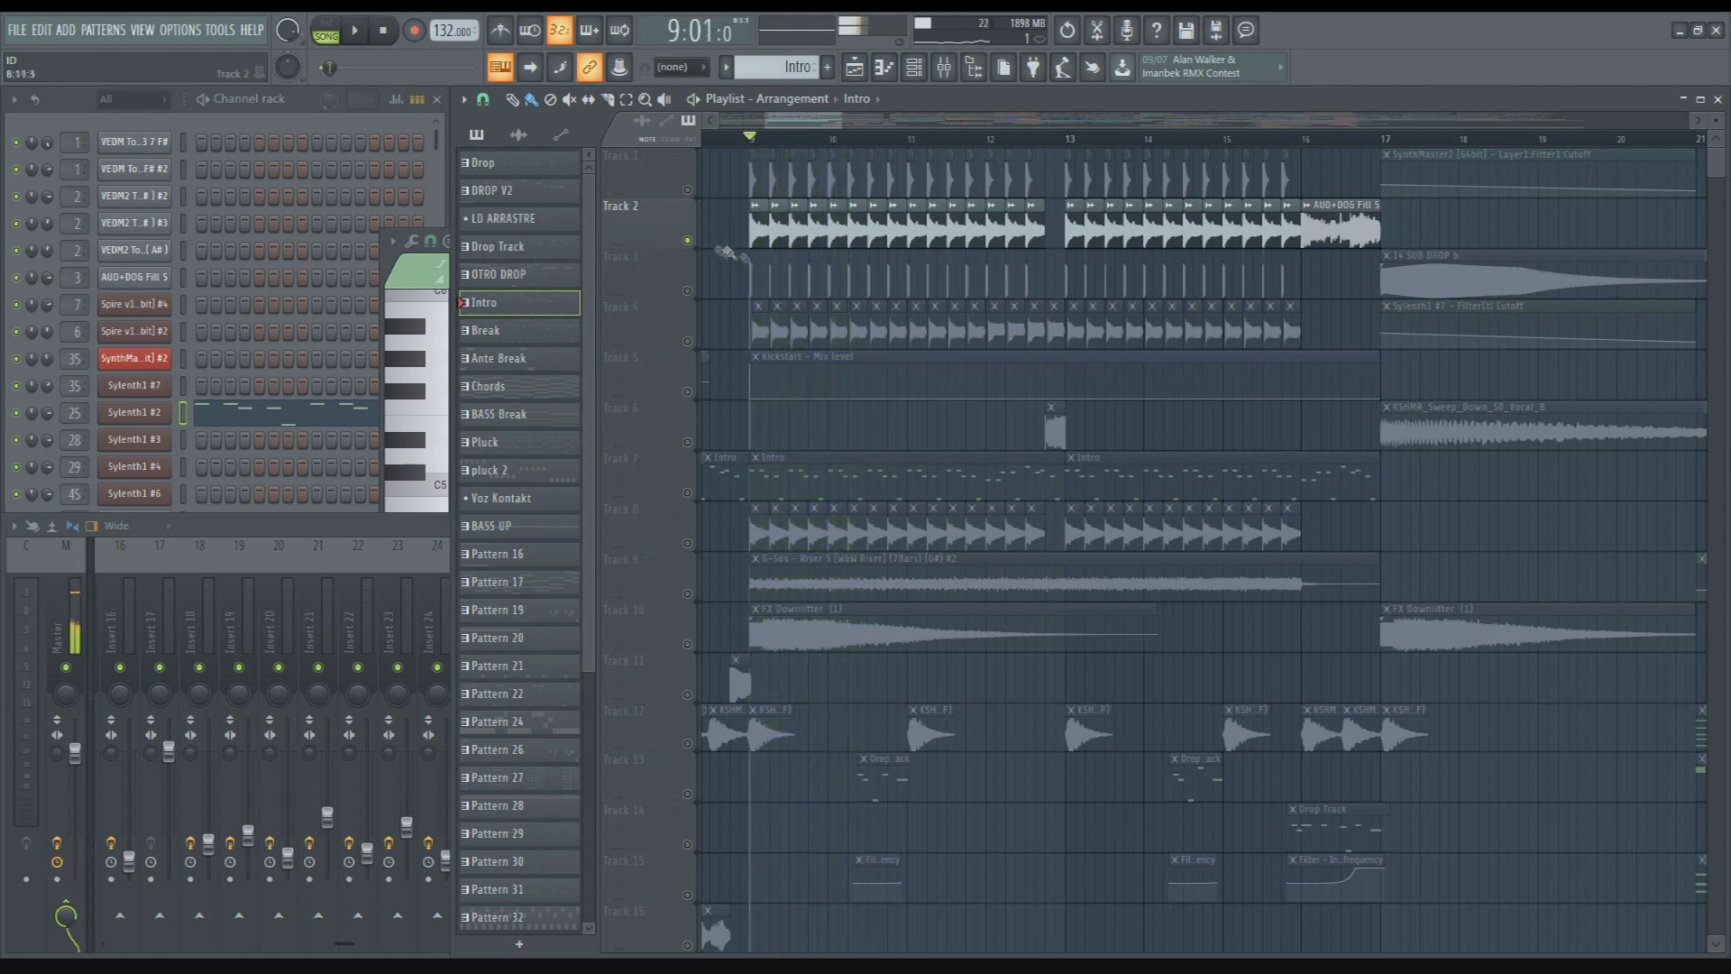
Unmute Track 1 and Track 3 alongside Track 2 and play the three together from bar 9
{"action": "left_click", "coordinate": [688, 291]}
{"action": "left_click", "coordinate": [687, 190]}
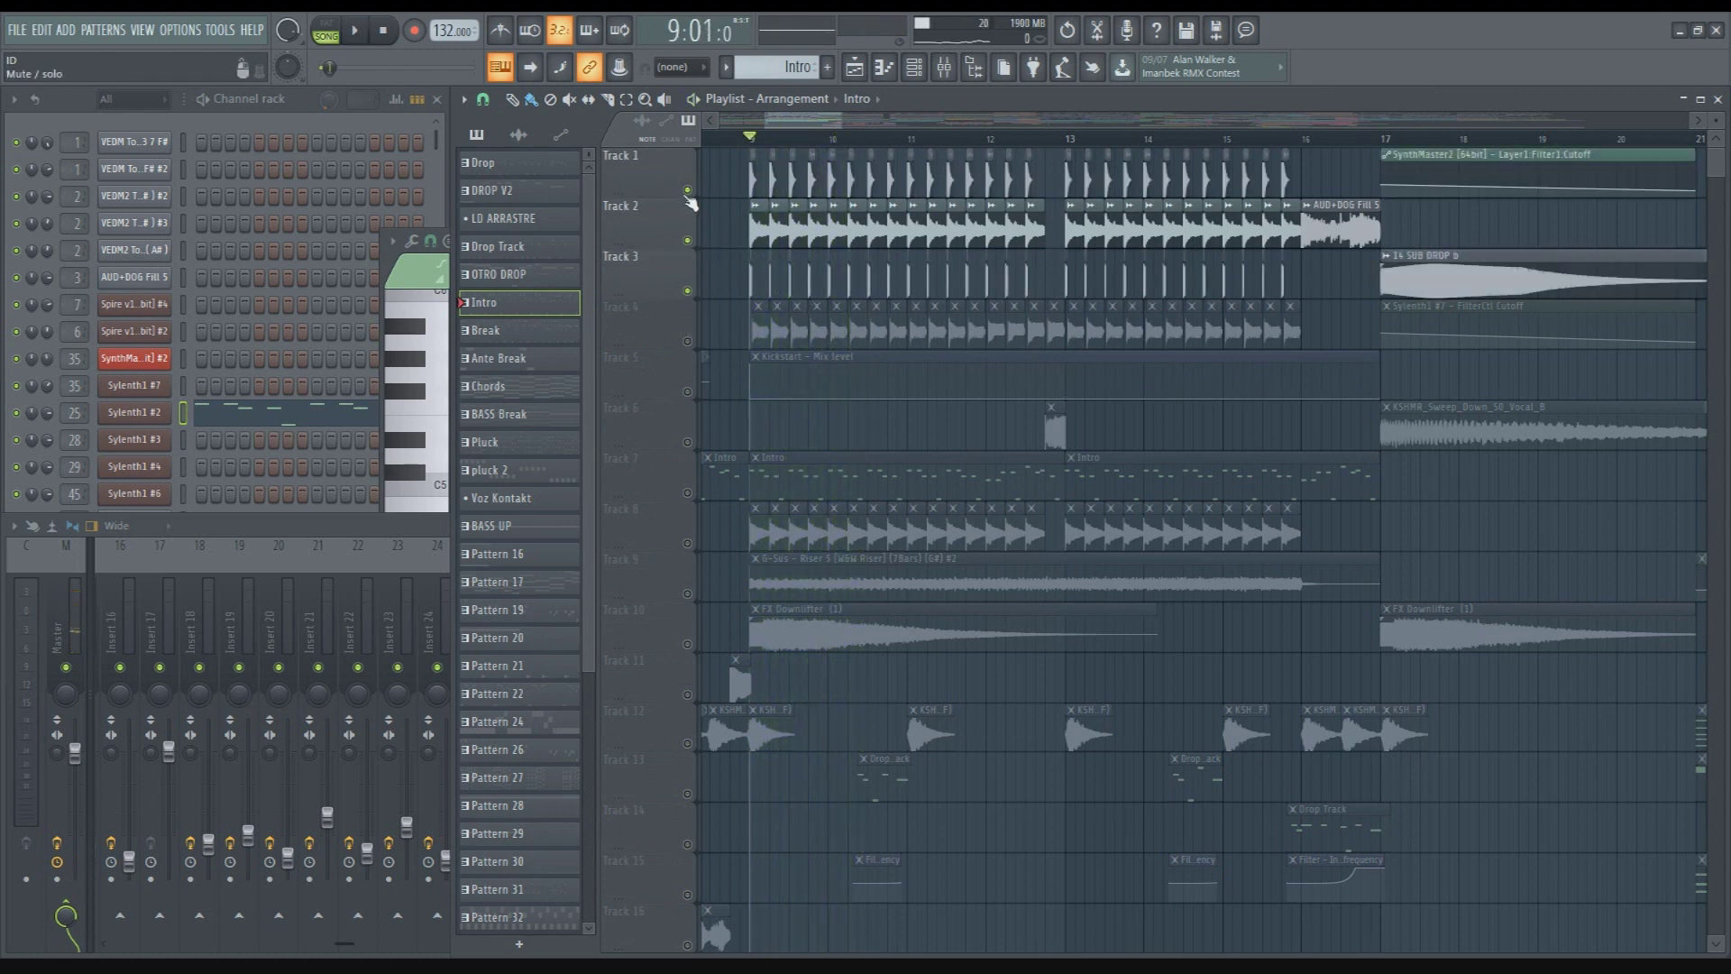
{"action": "key", "text": "space"}
Solo Track 8, play it from bar 9, examine the KSHMR Rides 01 sample settings and stop playback
{"action": "key", "text": "space"}
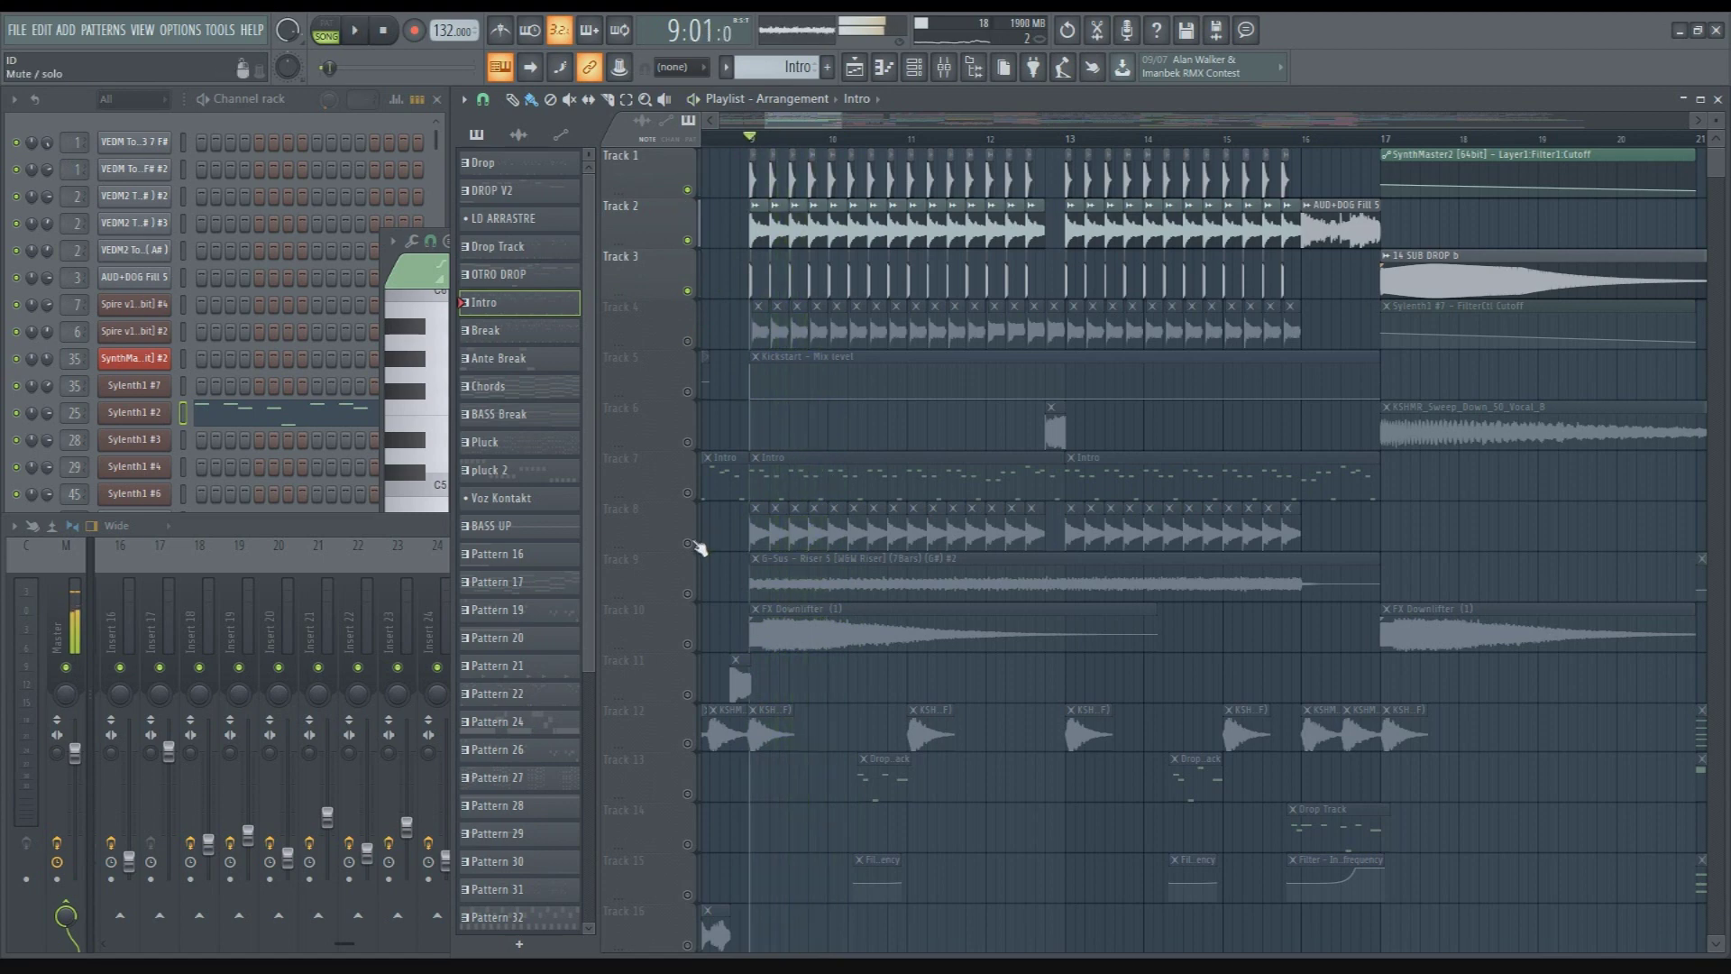
{"action": "right_click", "coordinate": [688, 544]}
{"action": "key", "text": "space"}
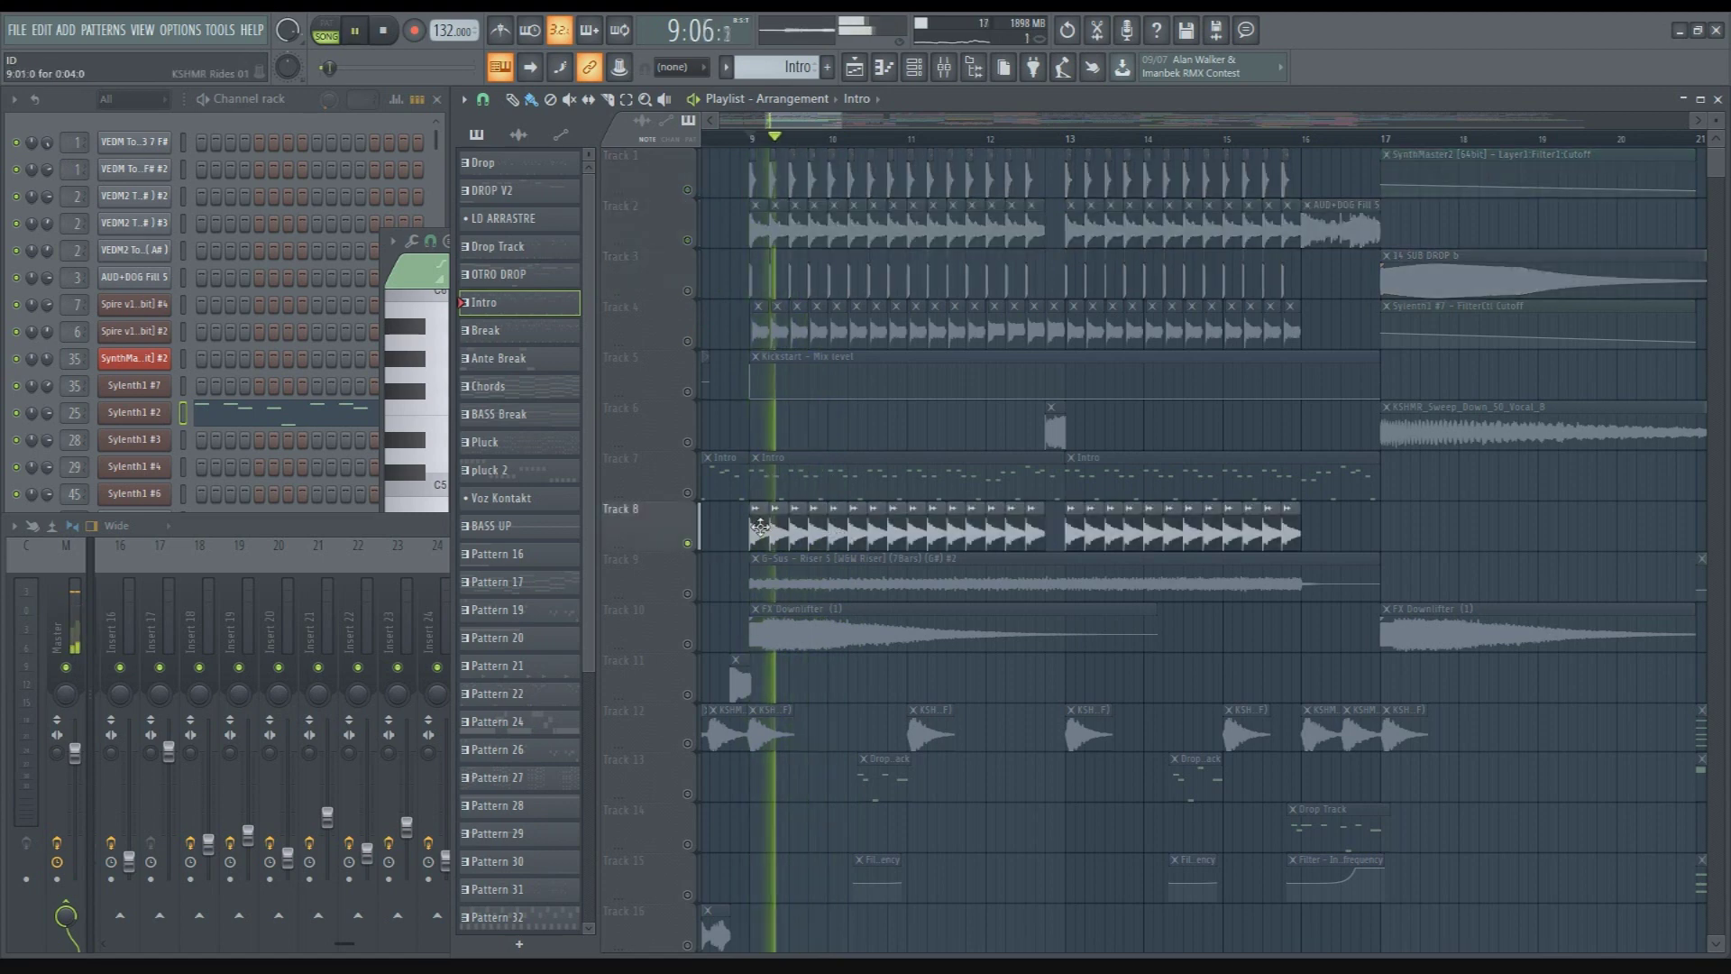
{"action": "double_click", "coordinate": [760, 528]}
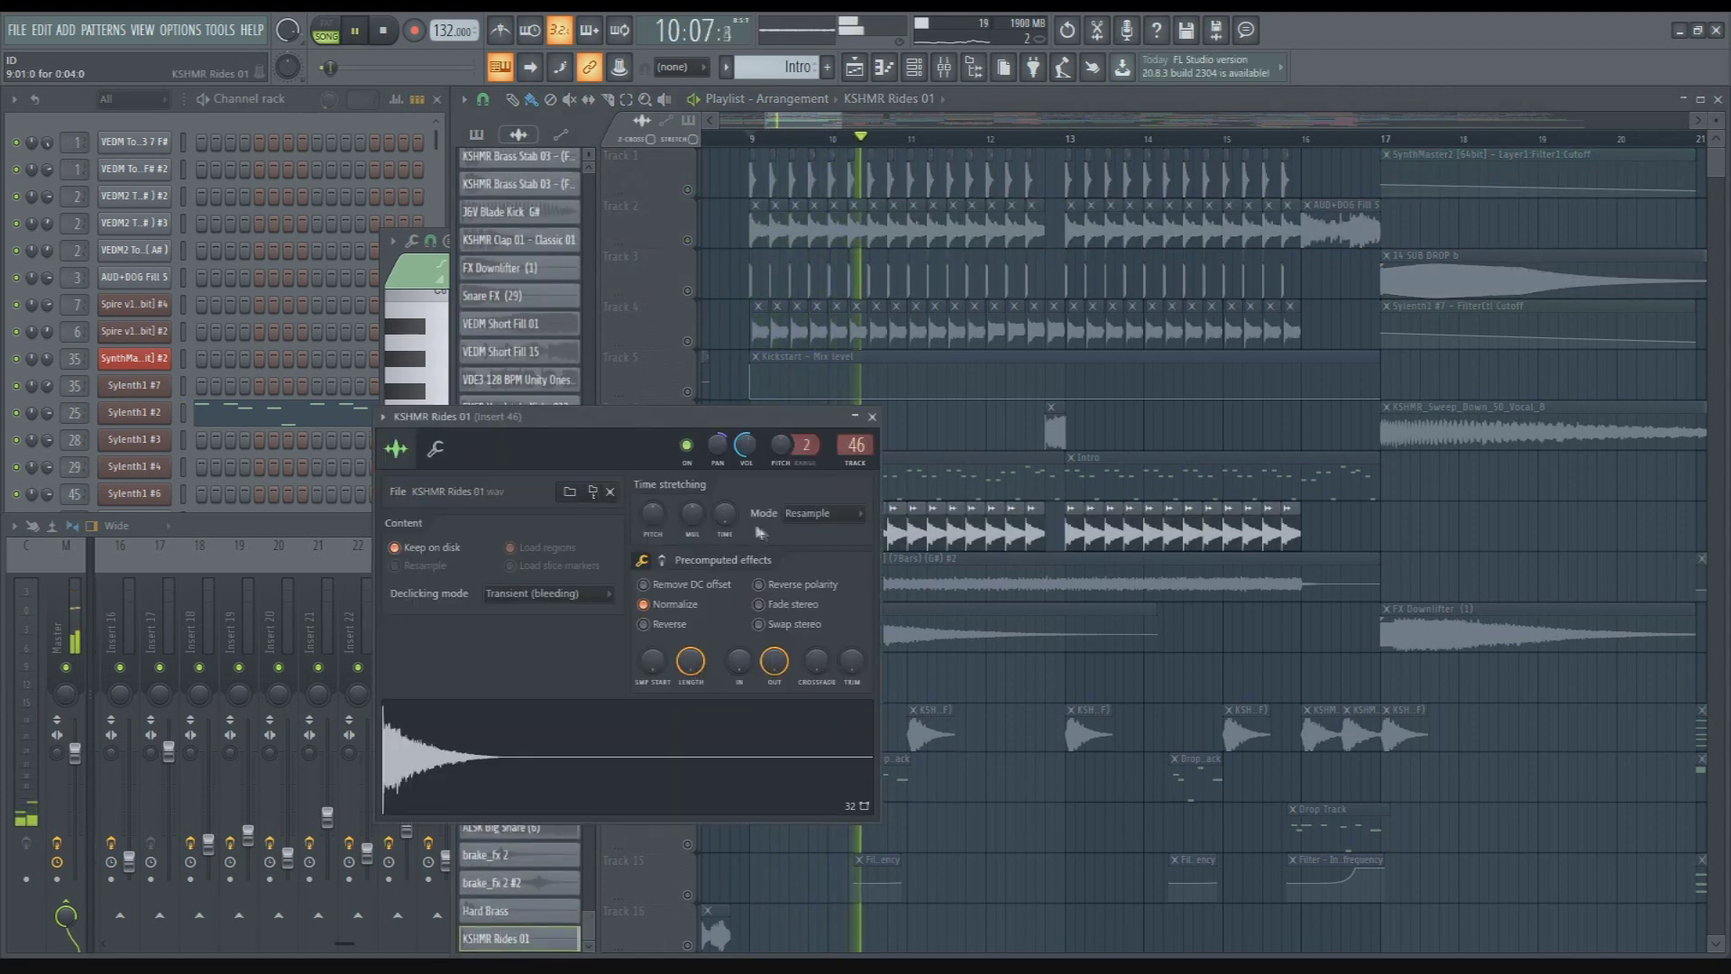
{"action": "left_click", "coordinate": [872, 418]}
{"action": "scroll", "coordinate": [825, 541], "scroll_direction": "down", "scroll_amount": 12}
{"action": "key", "text": "space"}
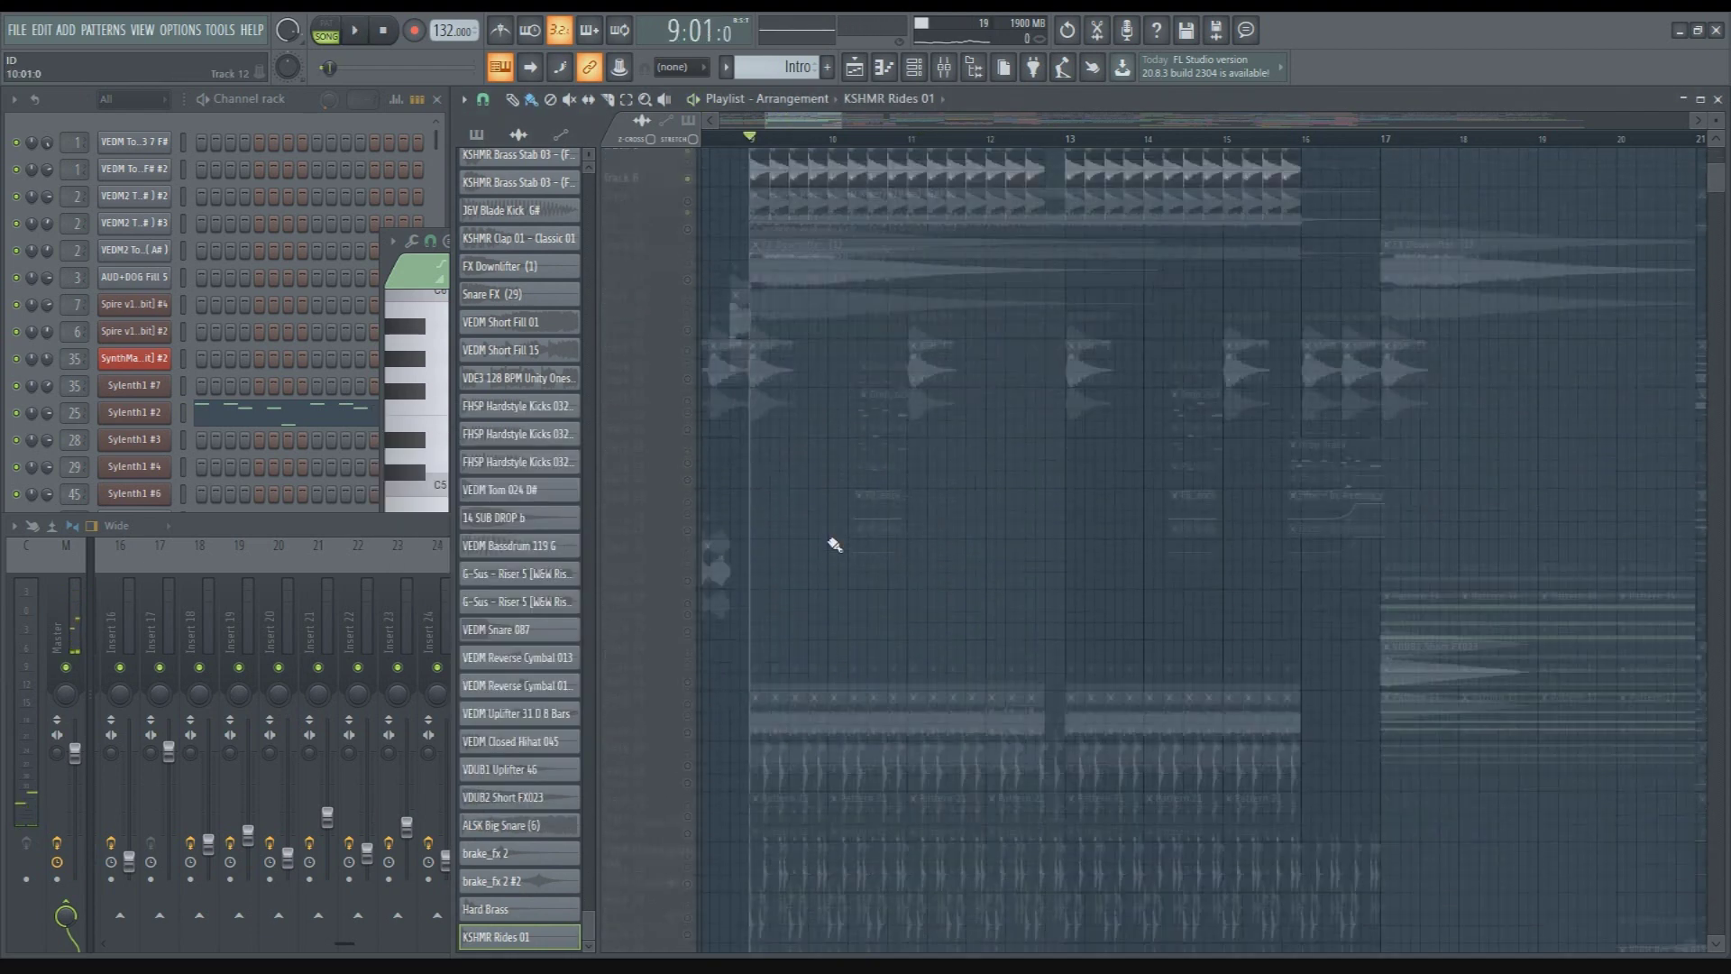
Solo the VEDM Closed Hihat 045 track with Track 23, play them and examine the closed hi-hat's sample settings
{"action": "right_click", "coordinate": [689, 442]}
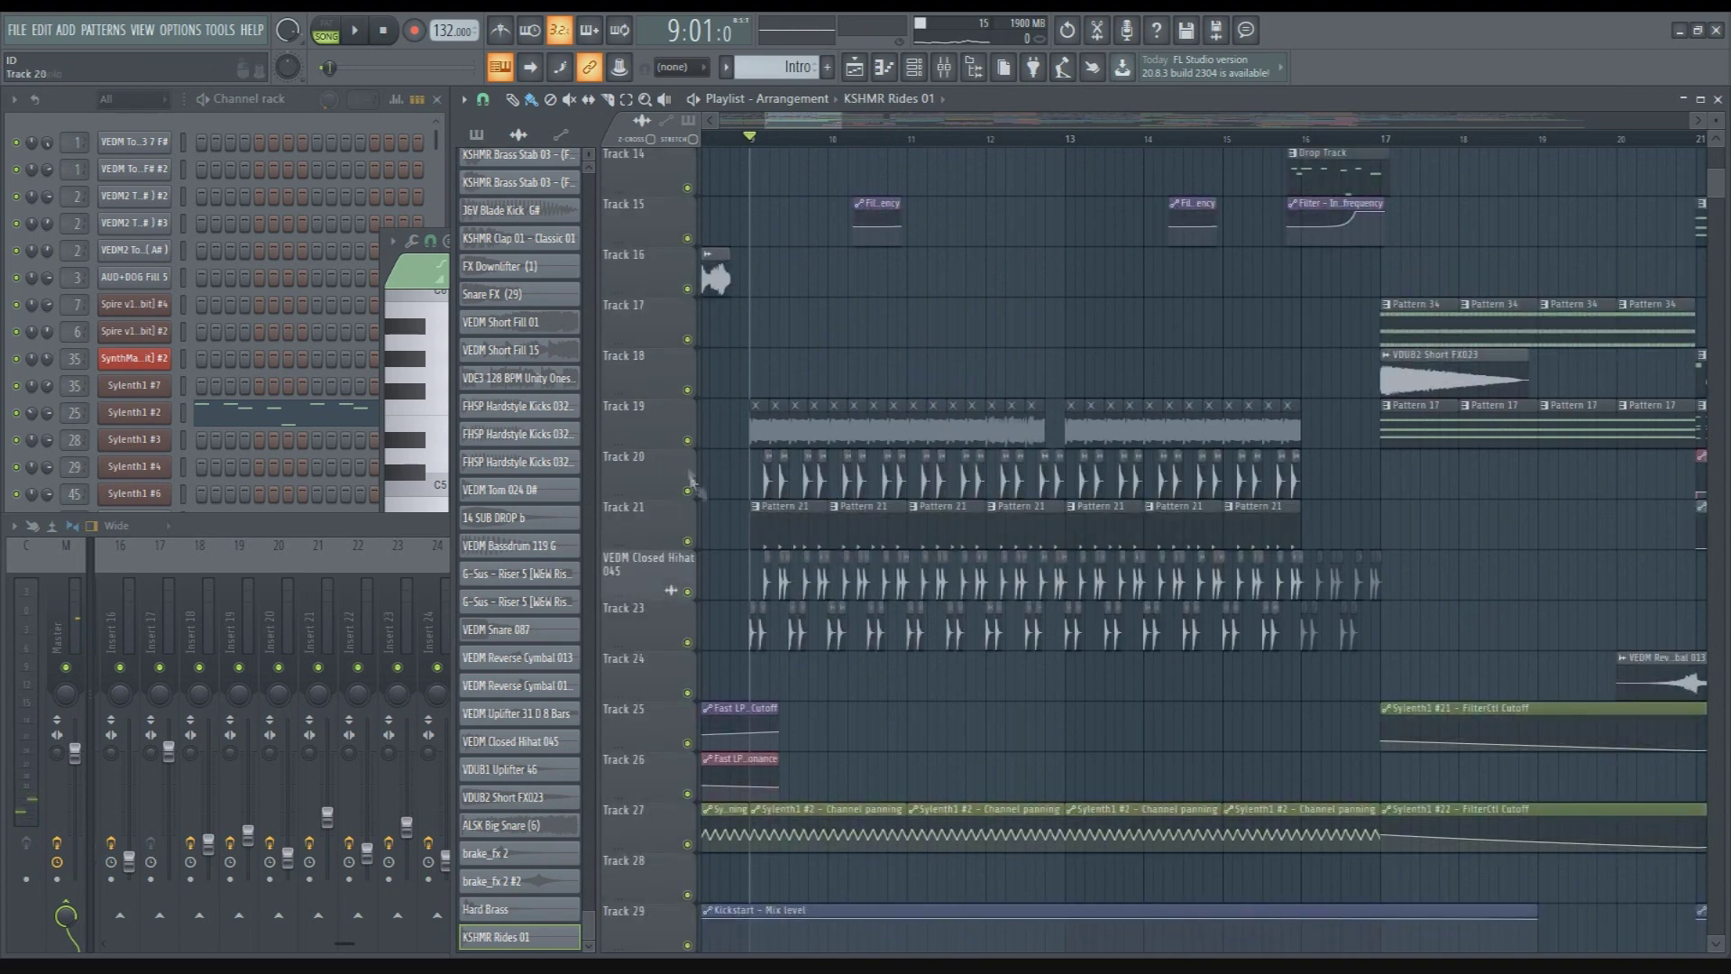
{"action": "scroll", "coordinate": [694, 484], "scroll_direction": "down", "scroll_amount": 2}
{"action": "right_click", "coordinate": [687, 490]}
{"action": "left_click", "coordinate": [687, 541]}
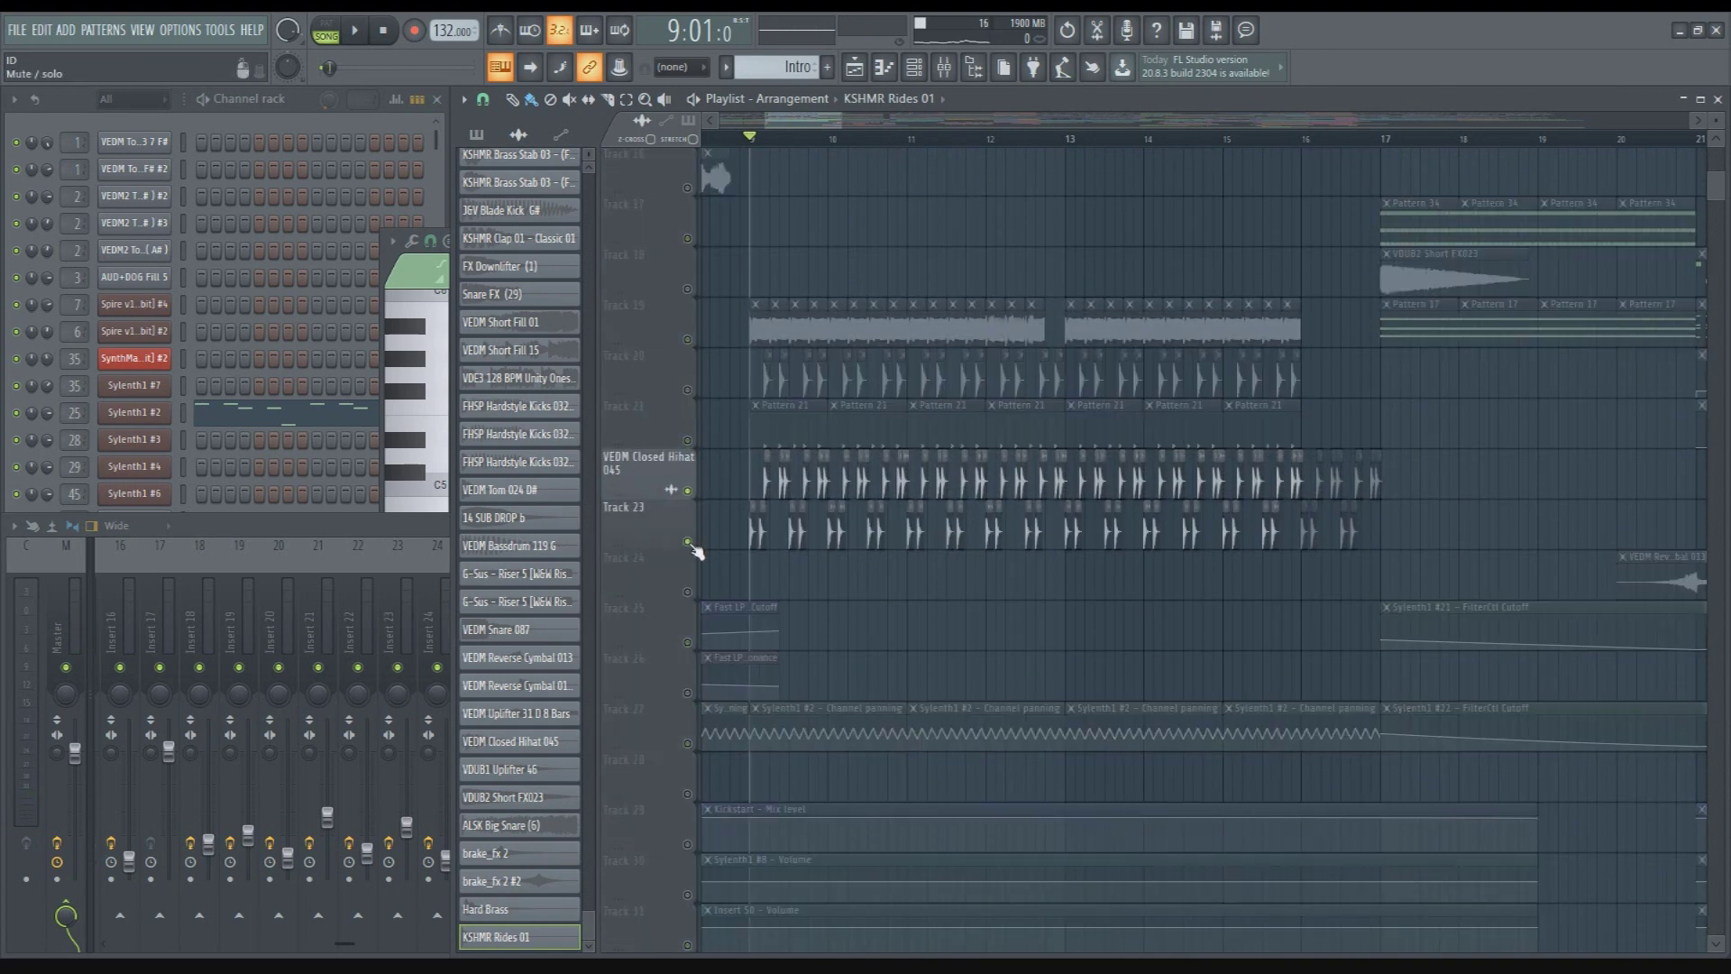
{"action": "key", "text": "space"}
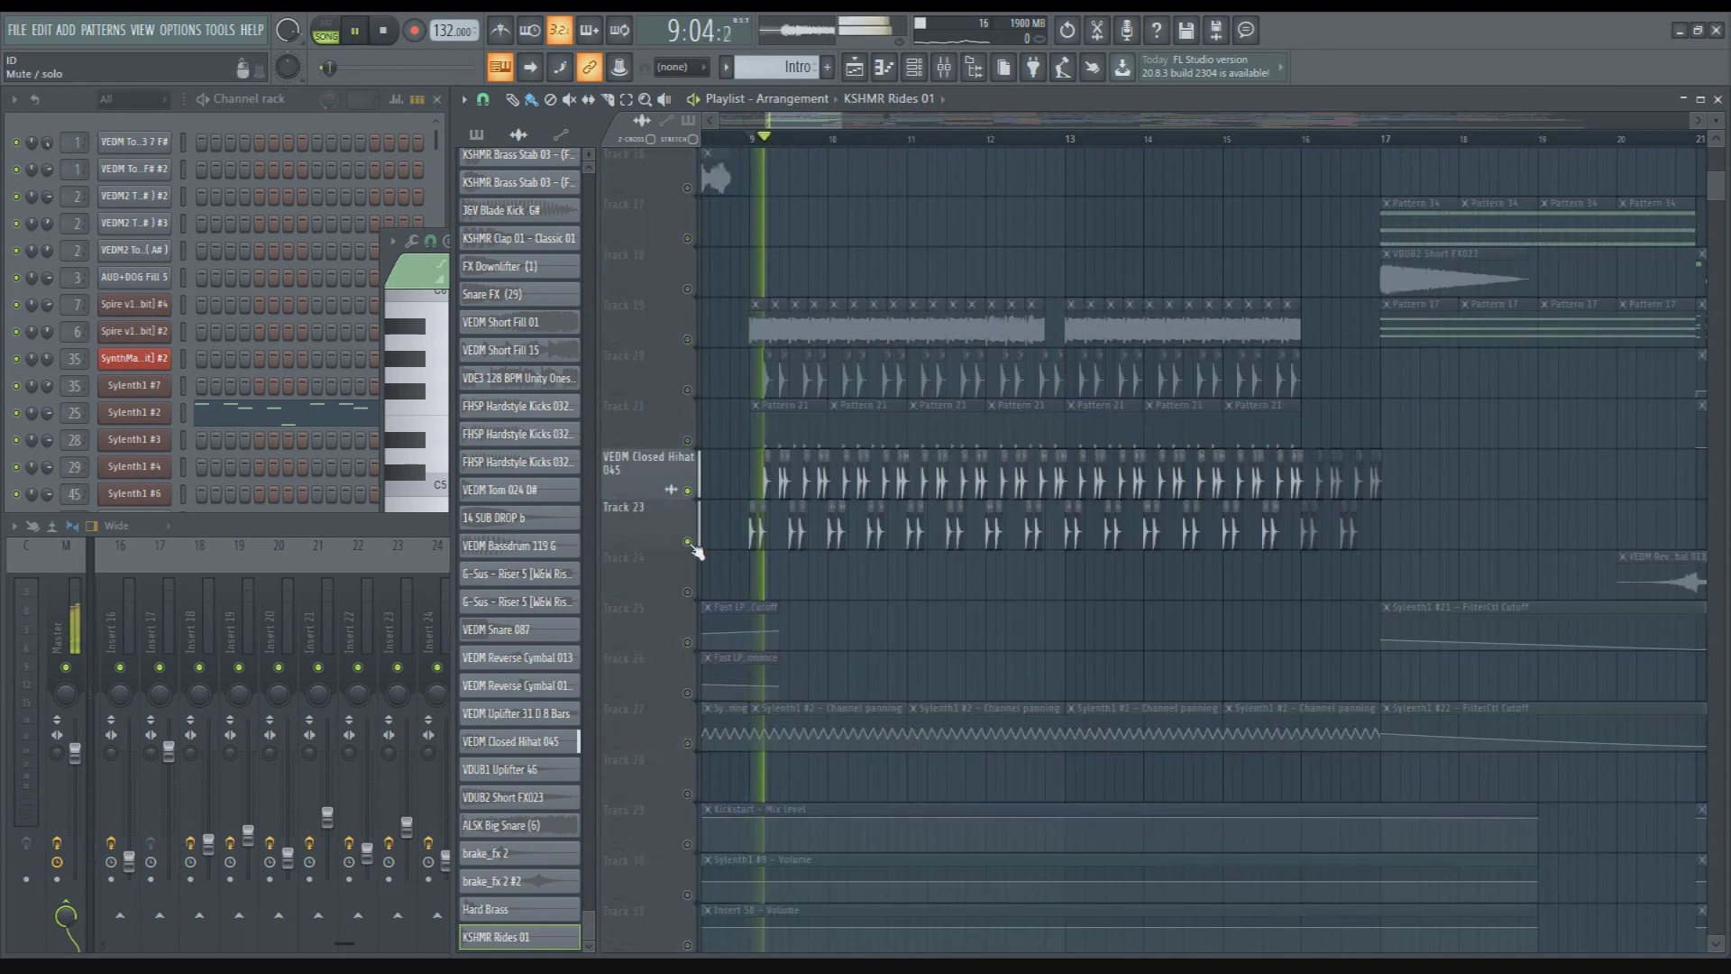
{"action": "double_click", "coordinate": [764, 481]}
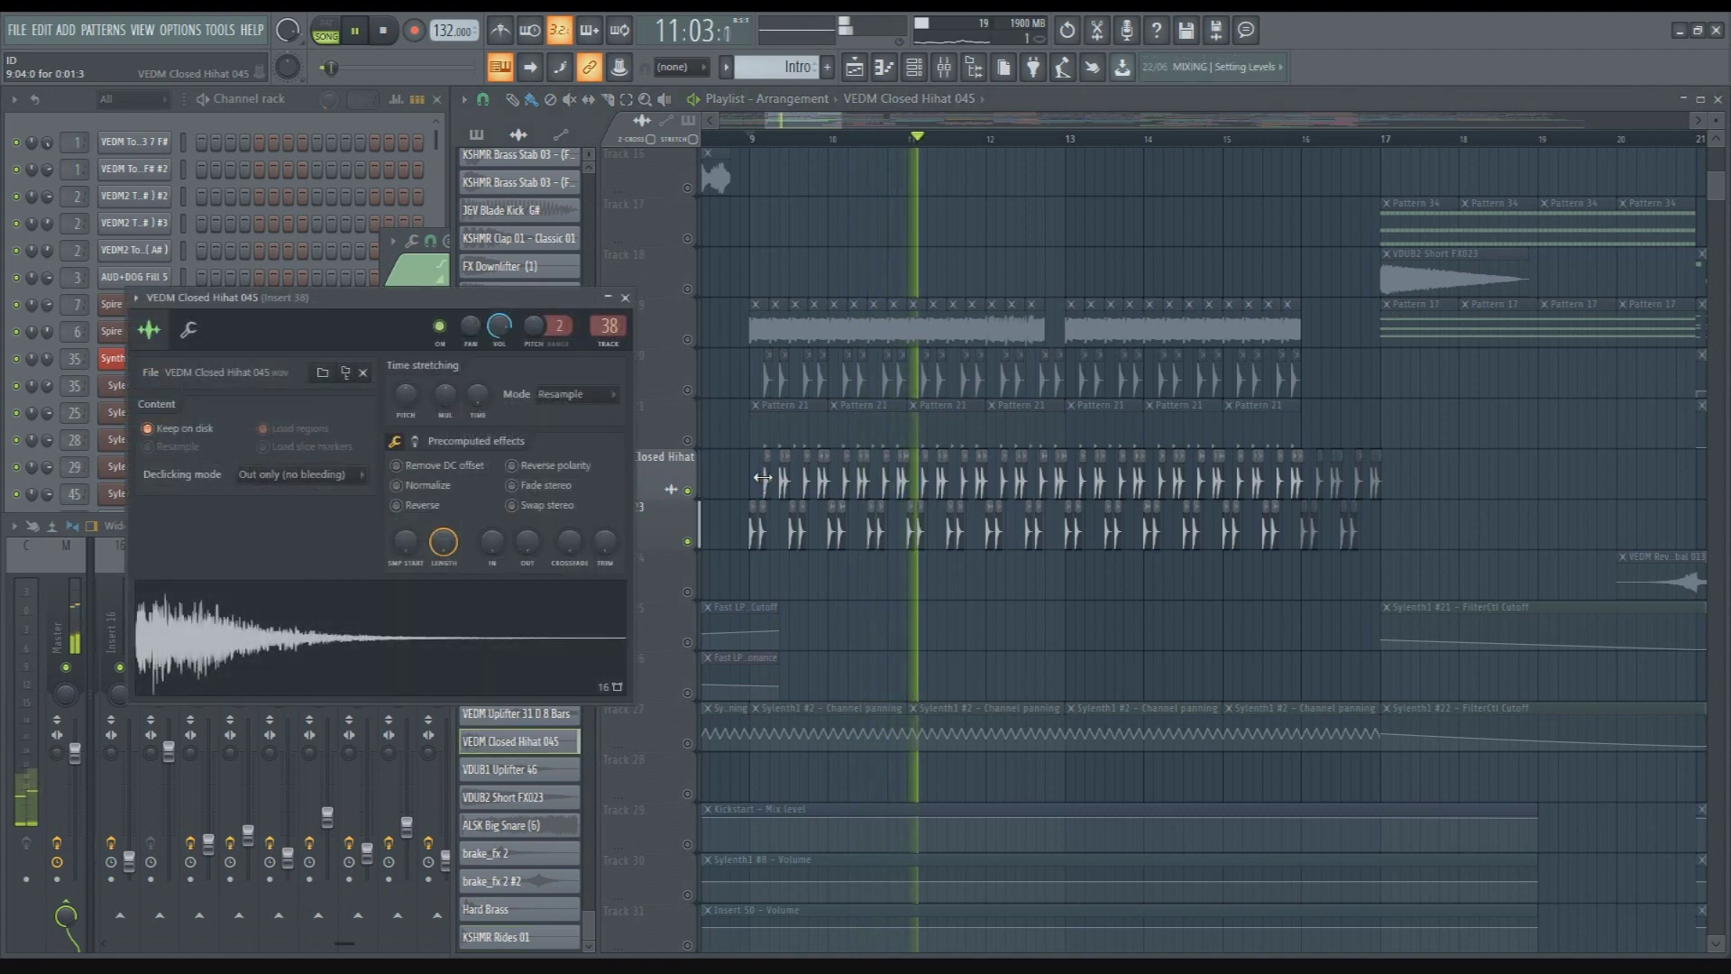
{"action": "left_click", "coordinate": [635, 298]}
{"action": "key", "text": "space"}
Solo Track 21, listen to it and examine the Nyrho Perc (2) notes of Pattern 21 in the piano roll
{"action": "right_click", "coordinate": [687, 440]}
{"action": "key", "text": "space"}
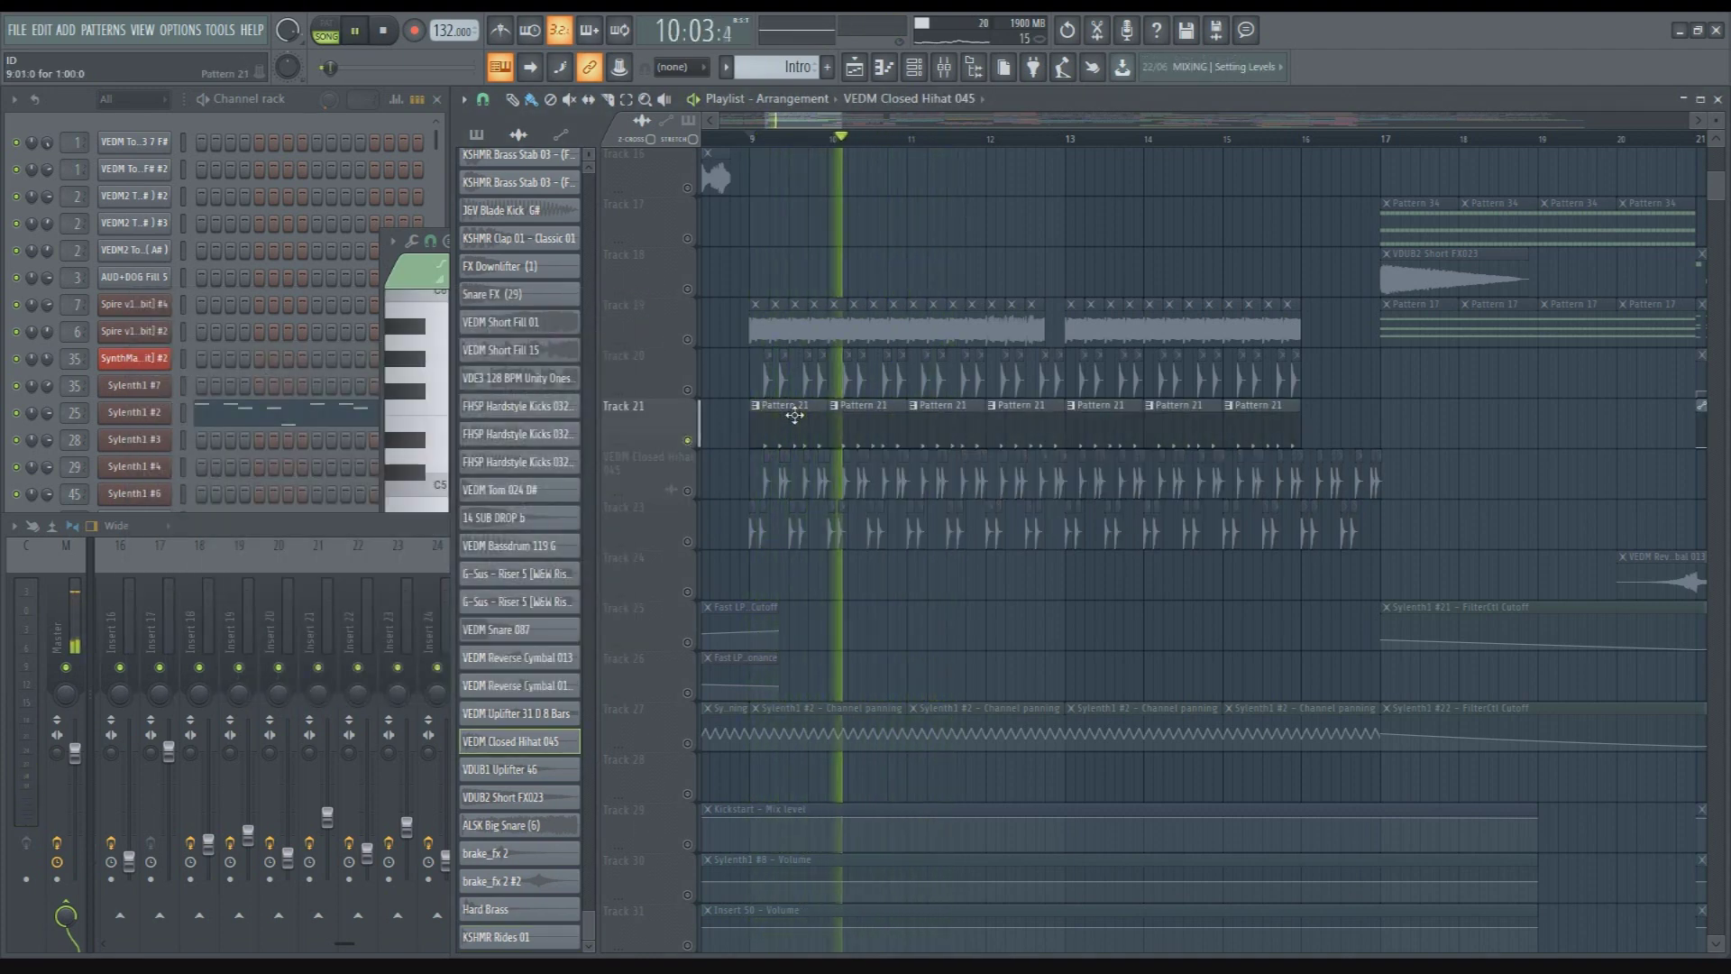
{"action": "key", "text": "space"}
{"action": "double_click", "coordinate": [794, 415]}
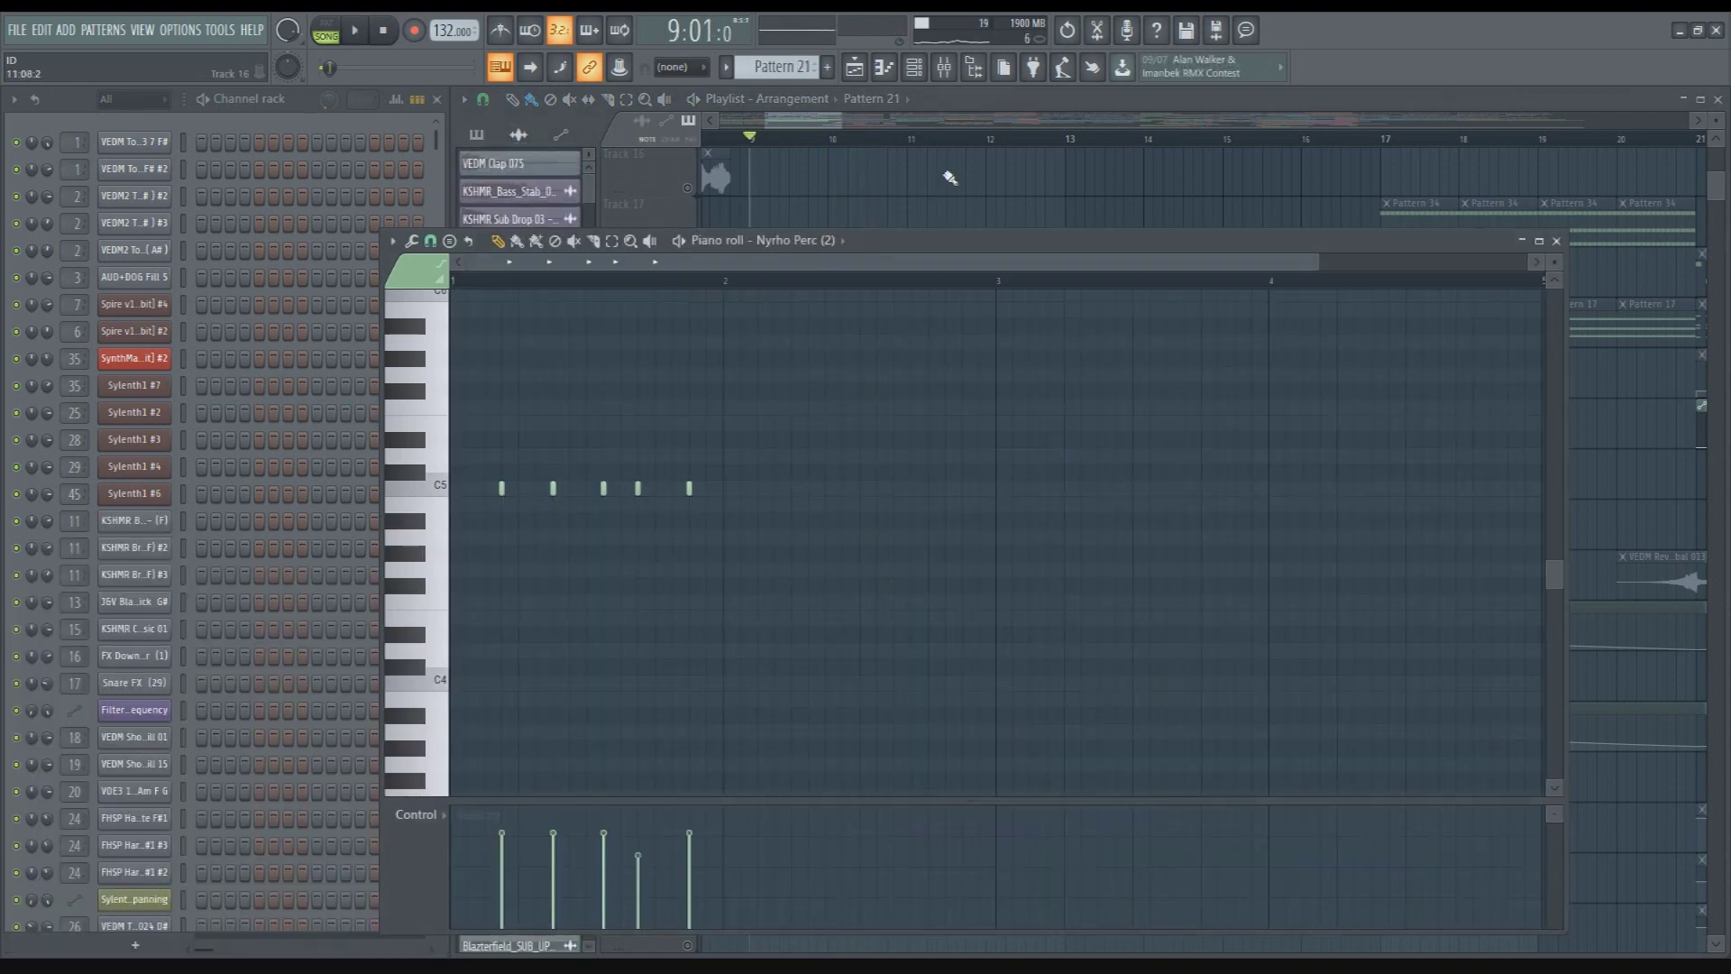
{"action": "key", "text": "space"}
{"action": "left_click", "coordinate": [1280, 100]}
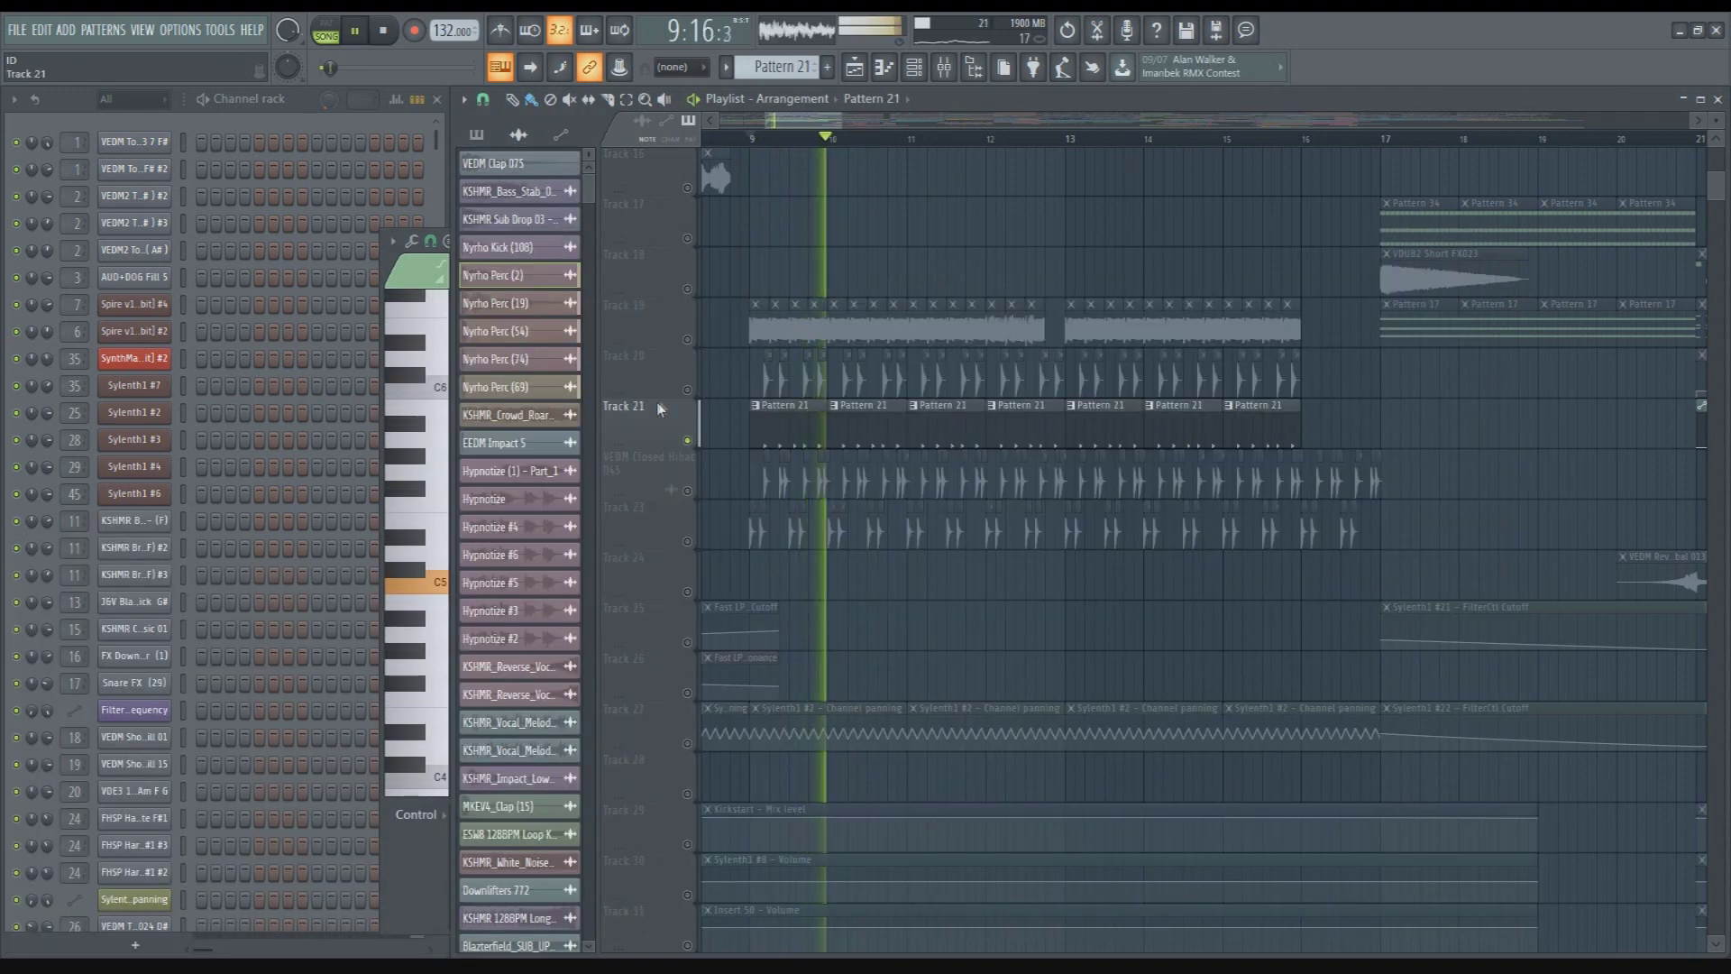
{"action": "key", "text": "space"}
Unmute Track 20 and listen to it together with Track 21 from bar 9, ending with playback stopped
{"action": "left_click", "coordinate": [687, 389]}
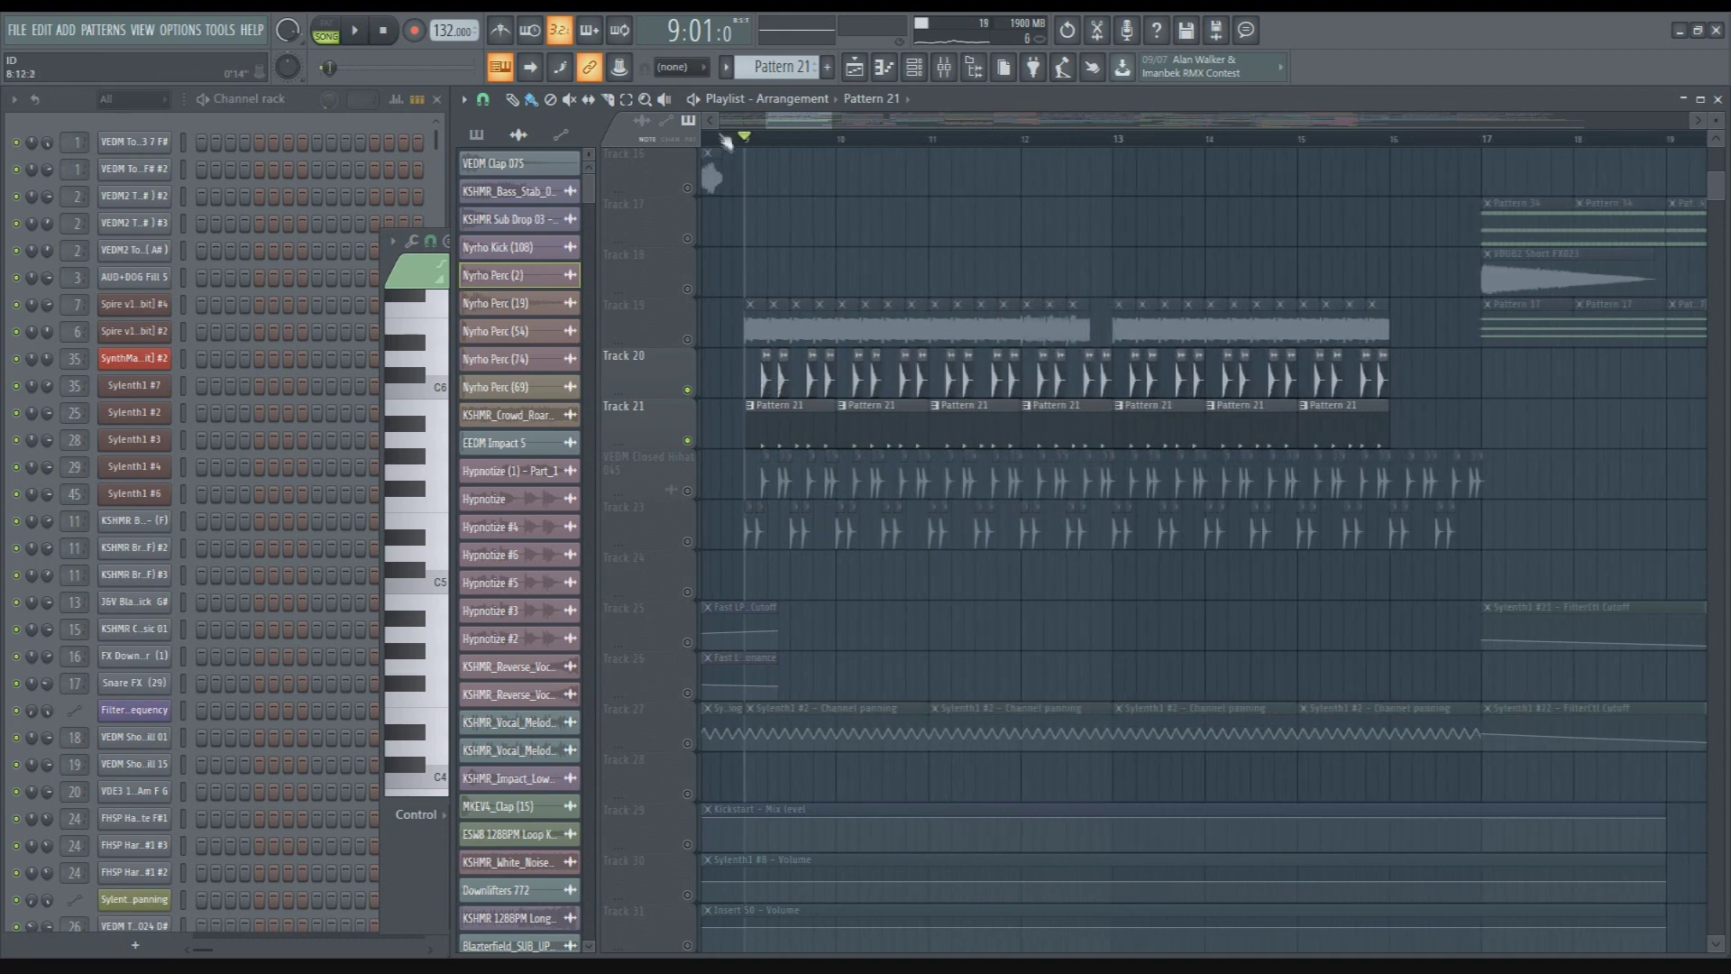
{"action": "key", "text": "space"}
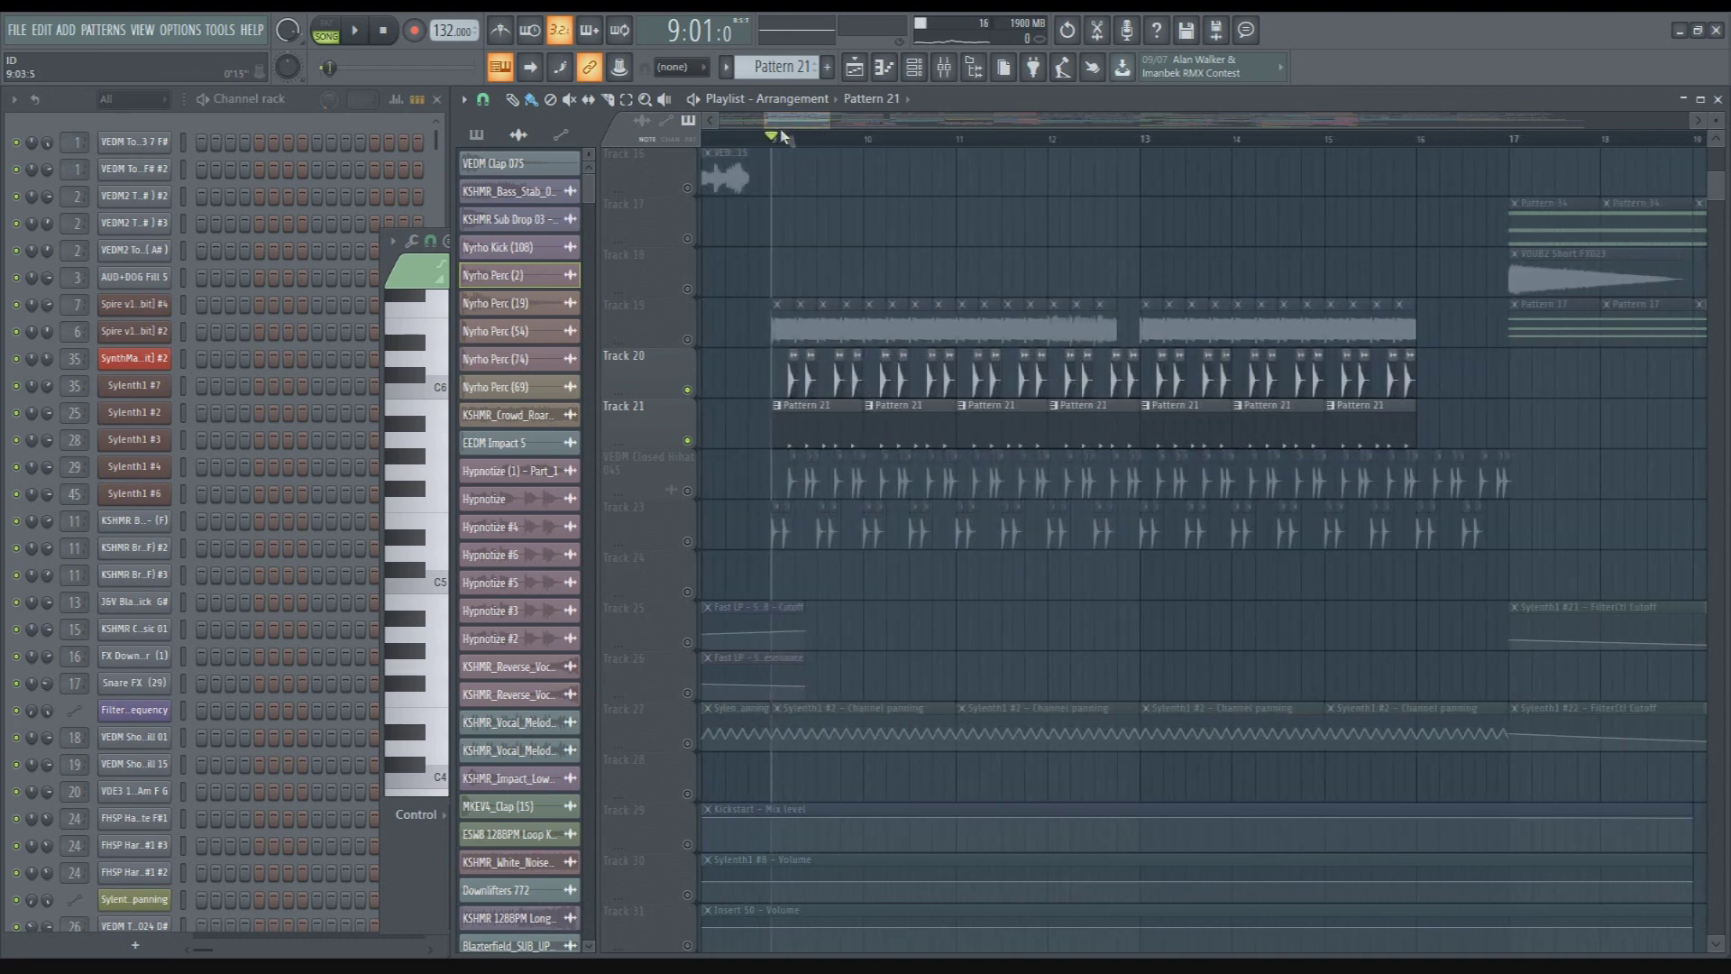
{"action": "scroll", "coordinate": [746, 409], "scroll_direction": "up", "scroll_amount": 5}
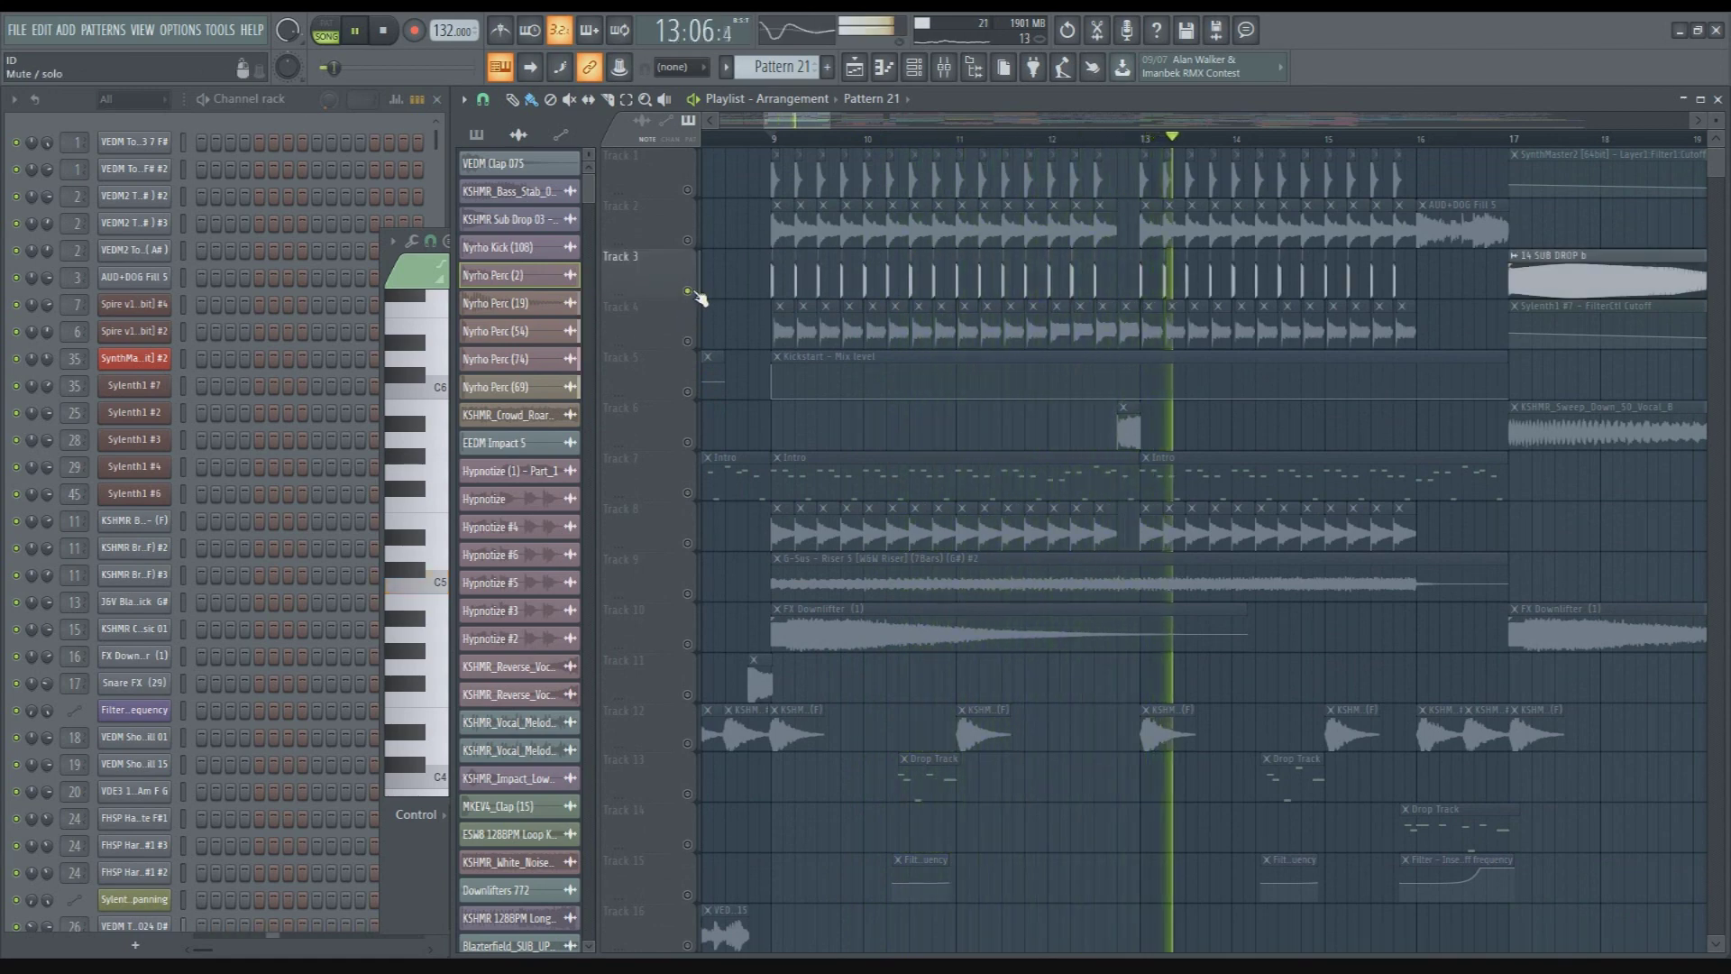
{"action": "scroll", "coordinate": [699, 299], "scroll_direction": "down", "scroll_amount": 4}
{"action": "scroll", "coordinate": [721, 343], "scroll_direction": "down", "scroll_amount": 1}
{"action": "key", "text": "space"}
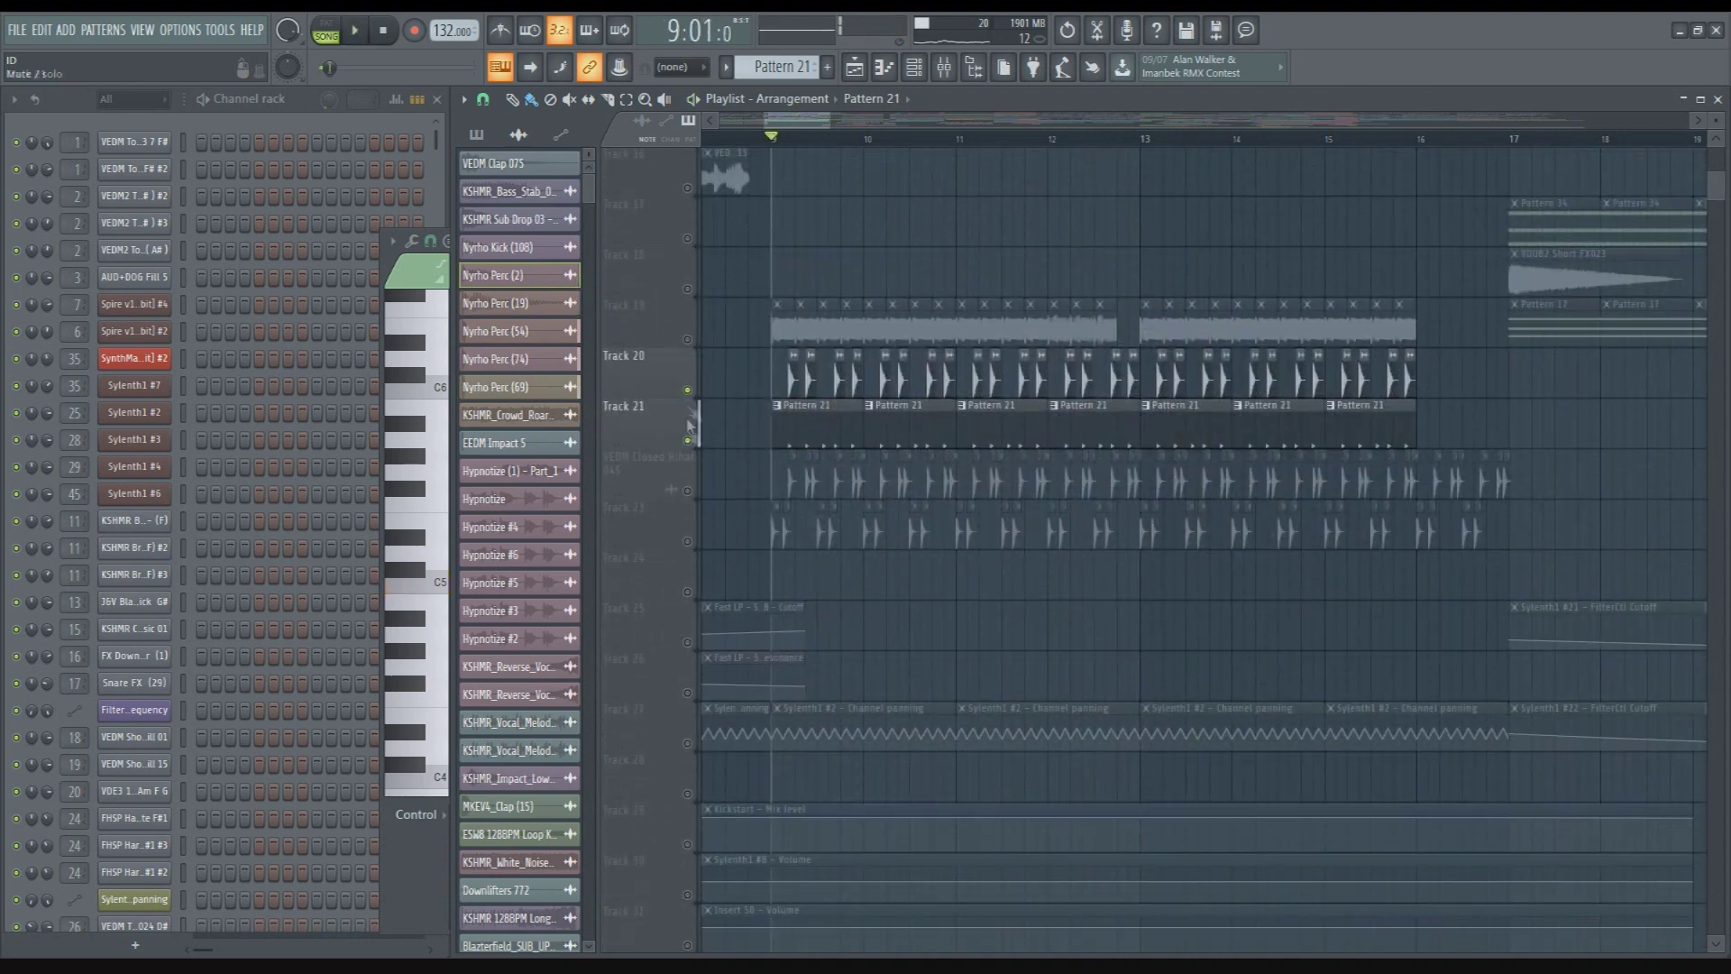
Examine the VEDM Tom 024 D# sample settings, close them and play Track 20 with Track 21 unmuted
{"action": "double_click", "coordinate": [790, 369]}
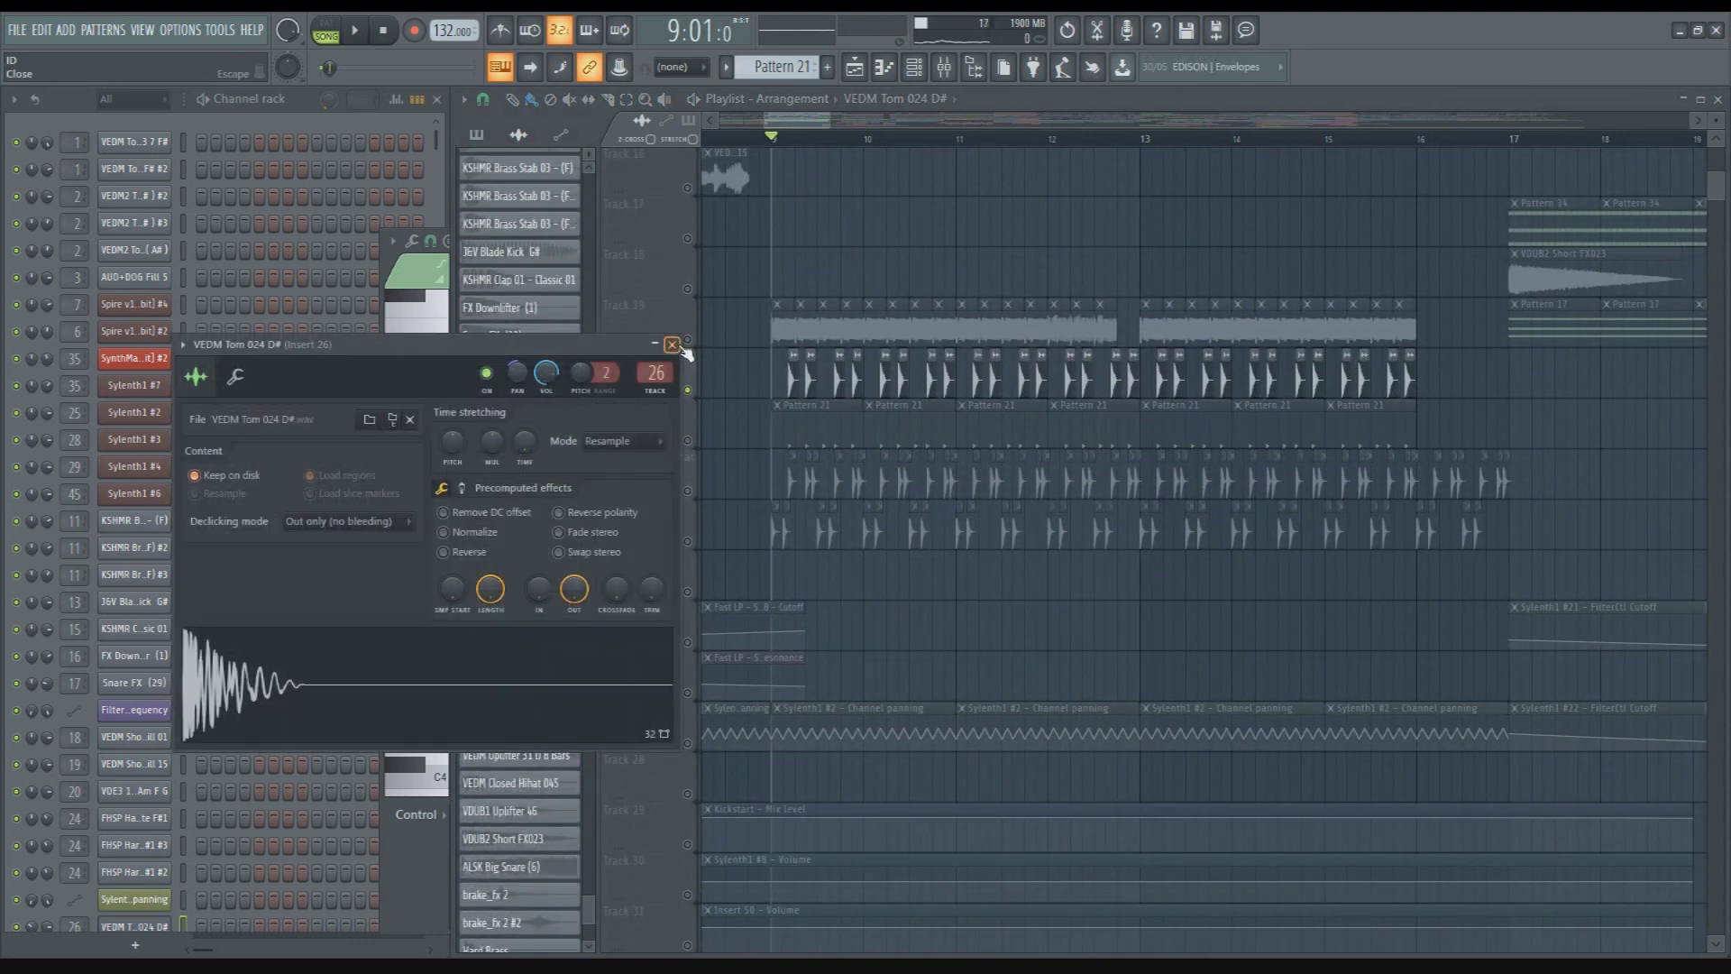
{"action": "left_click", "coordinate": [671, 345]}
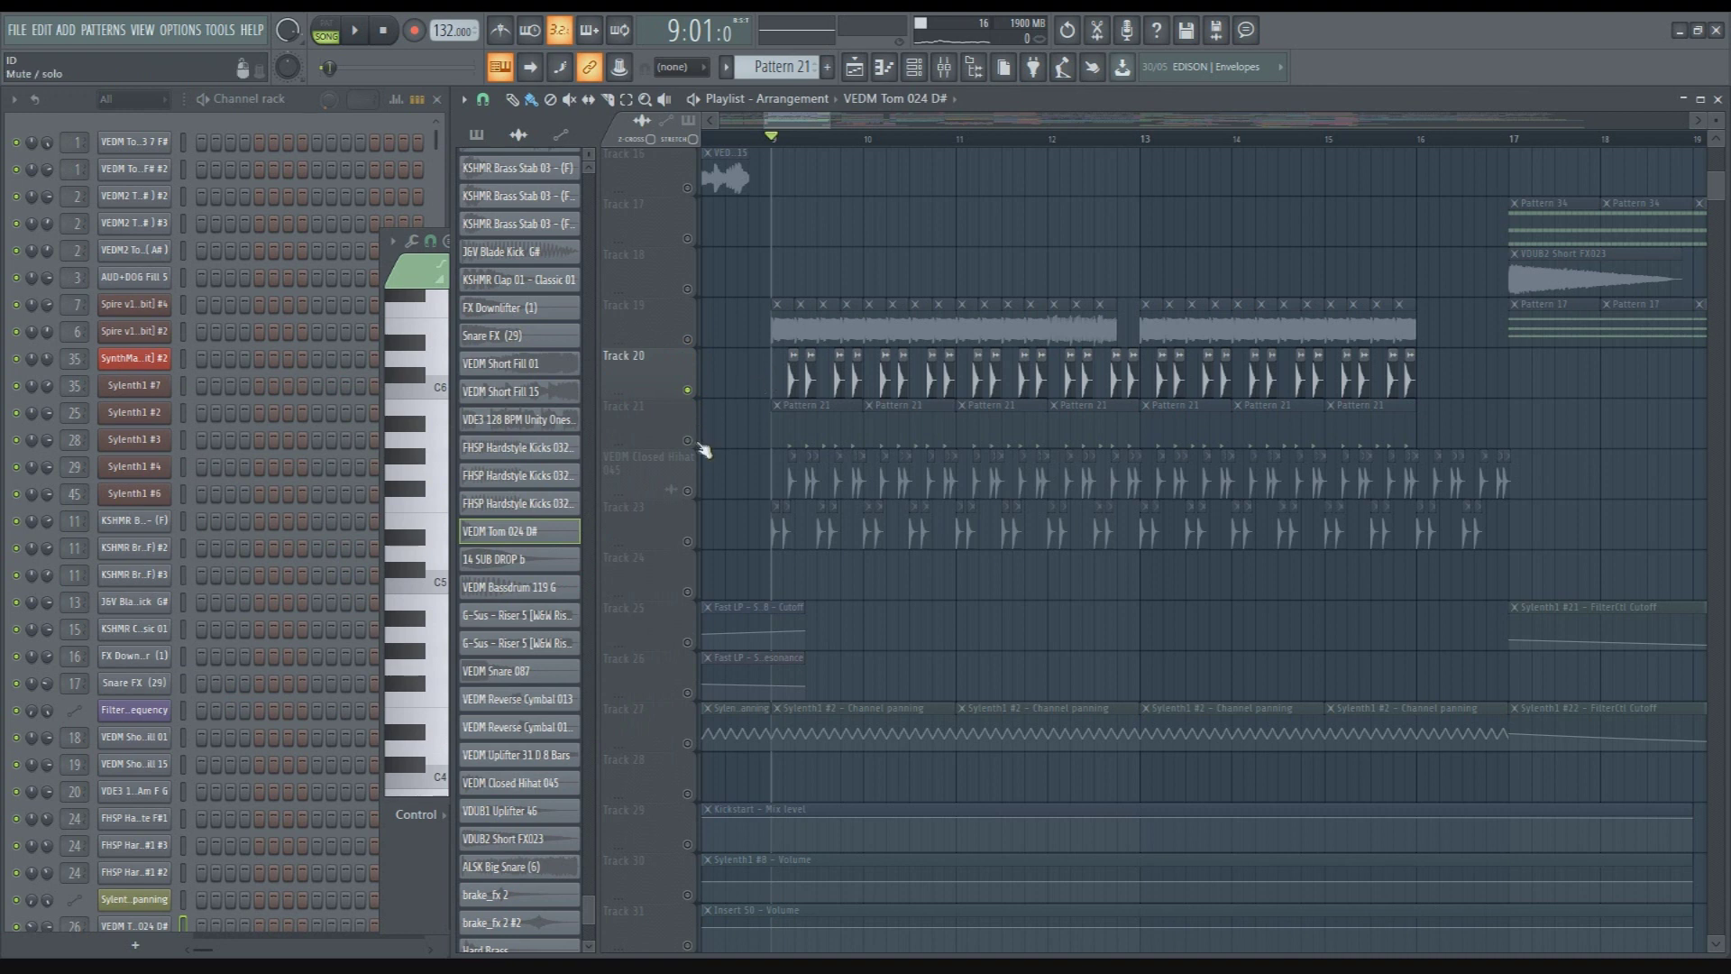
{"action": "left_click", "coordinate": [690, 445]}
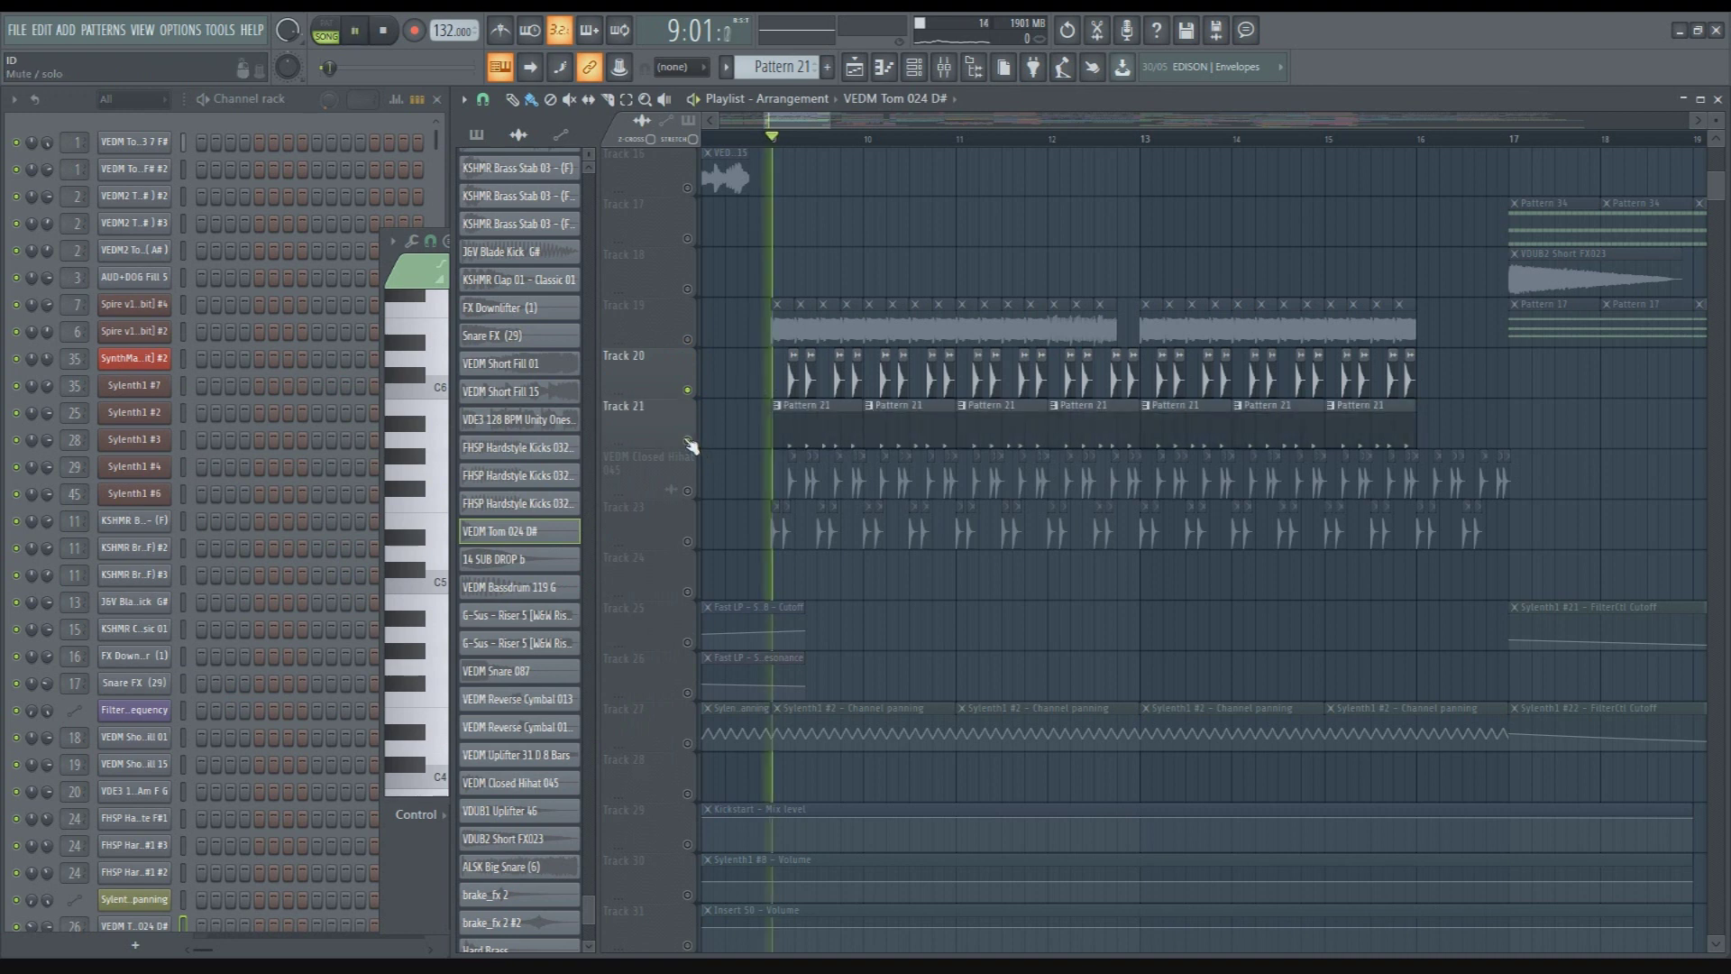
{"action": "key", "text": "space"}
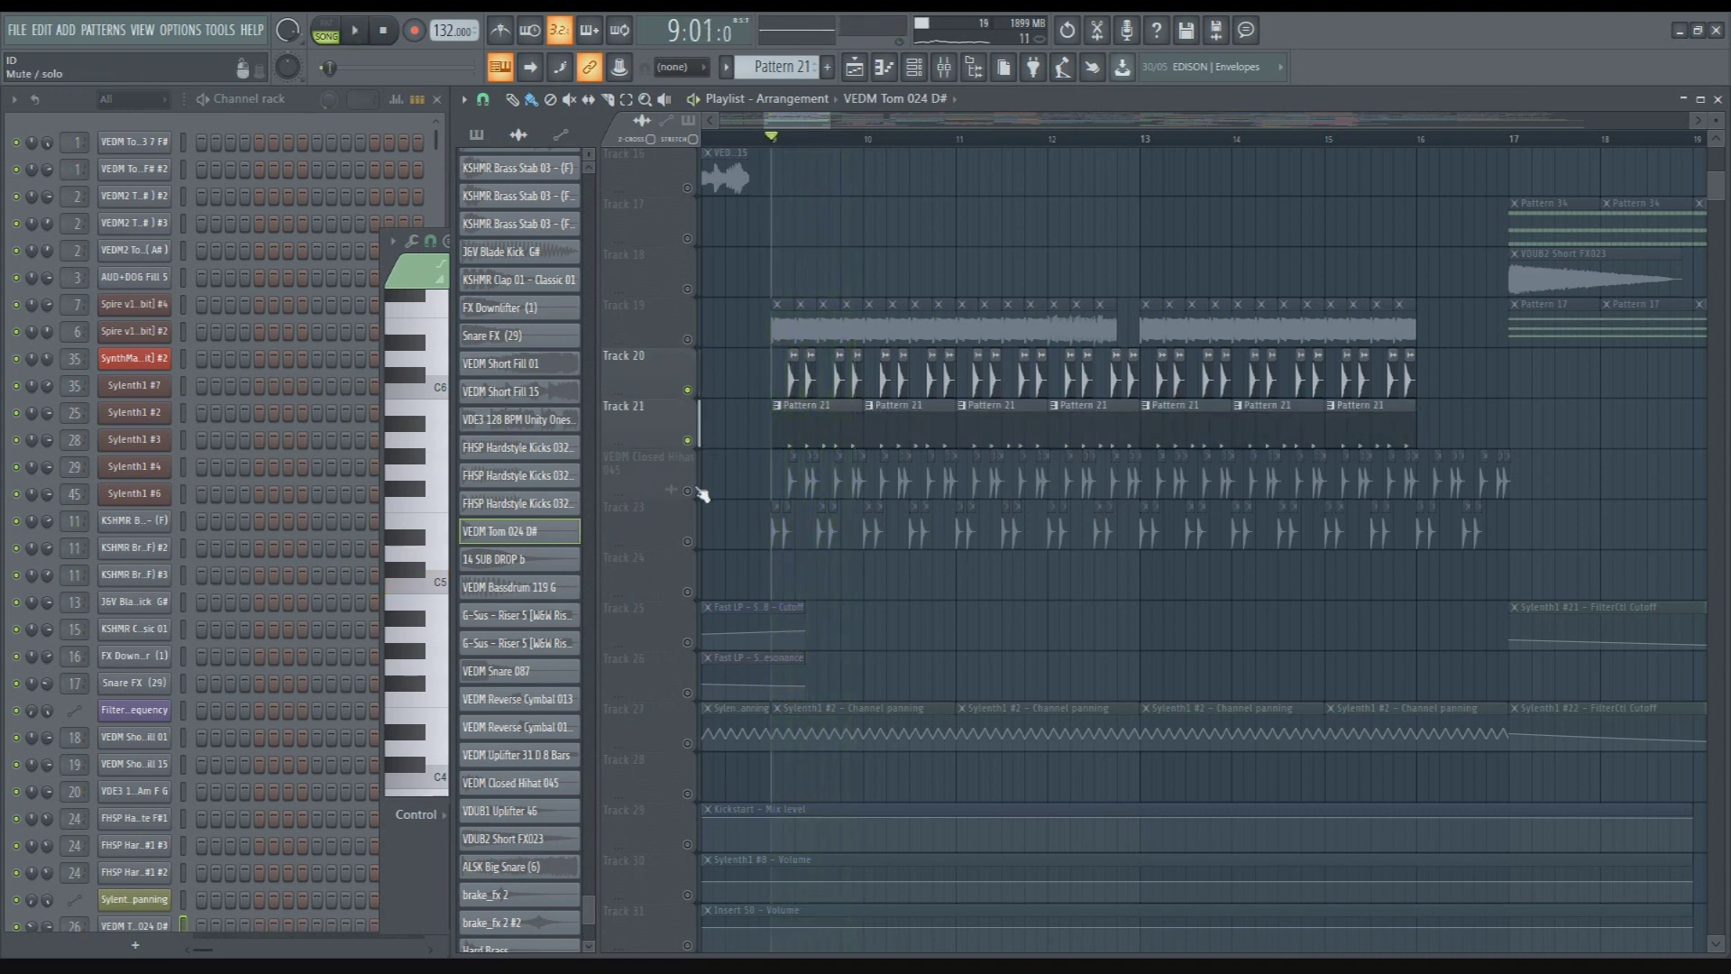
Unmute Tracks 1, 2, 4, 8, 9 and 10 and listen to the combined drums and effects from bar 9
{"action": "scroll", "coordinate": [678, 529], "scroll_direction": "up", "scroll_amount": 5}
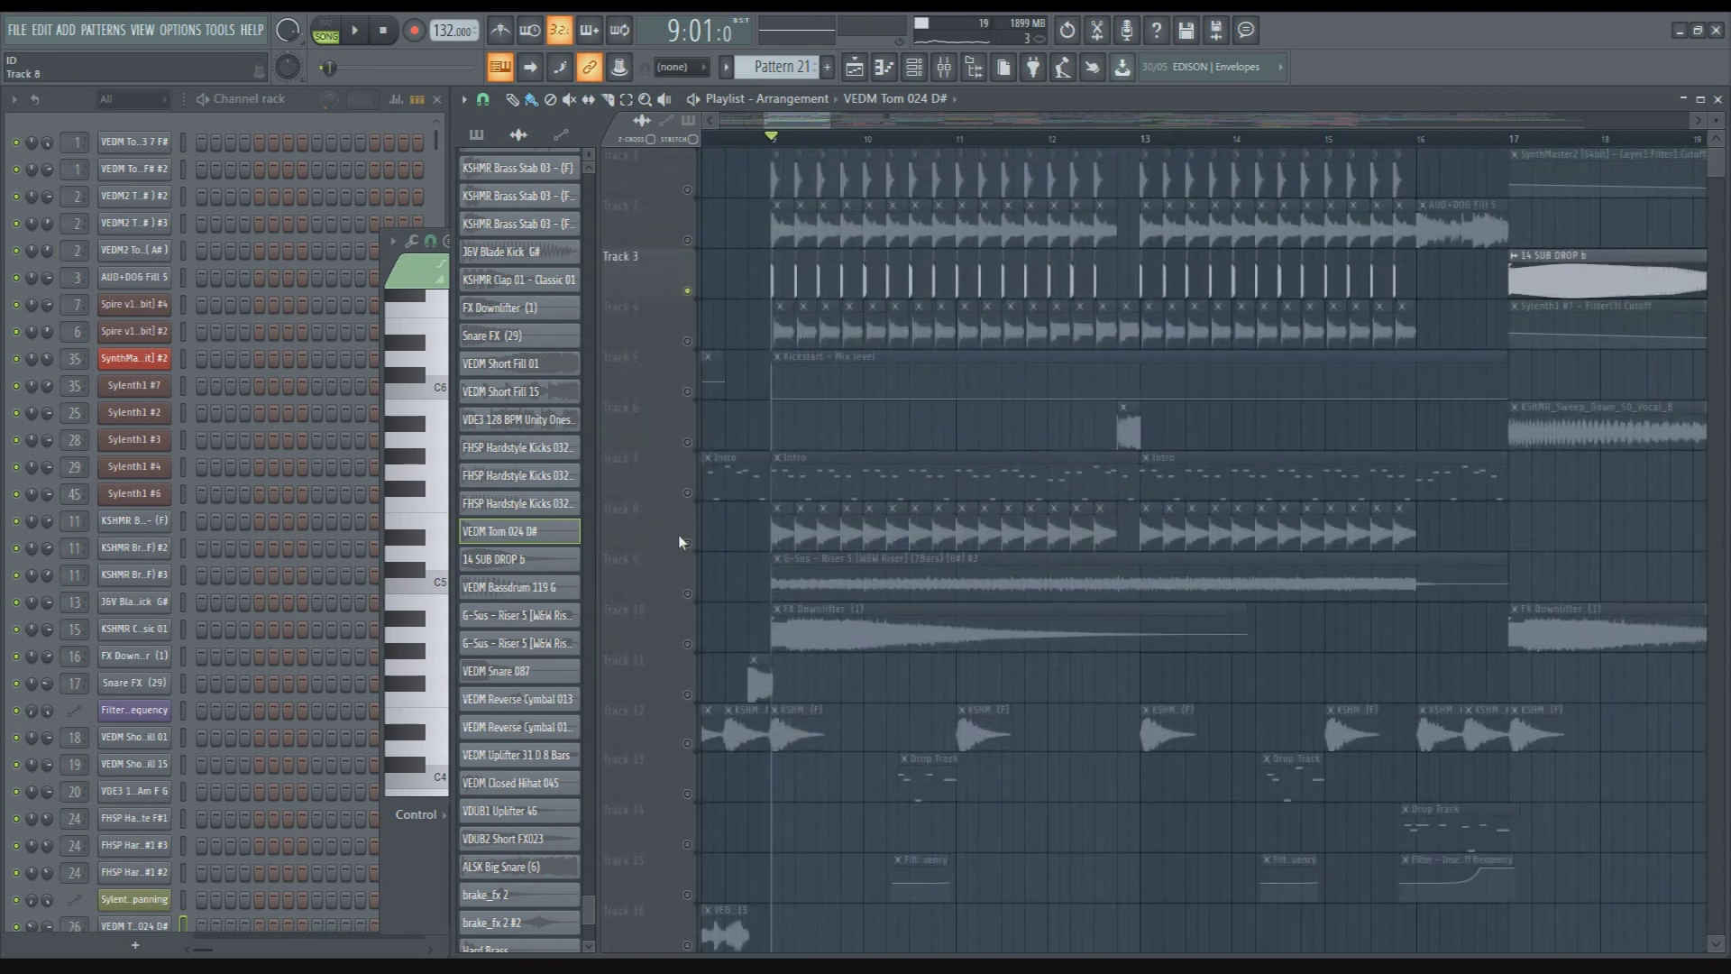
{"action": "left_click", "coordinate": [687, 543]}
{"action": "left_click", "coordinate": [691, 591]}
{"action": "left_click", "coordinate": [691, 645]}
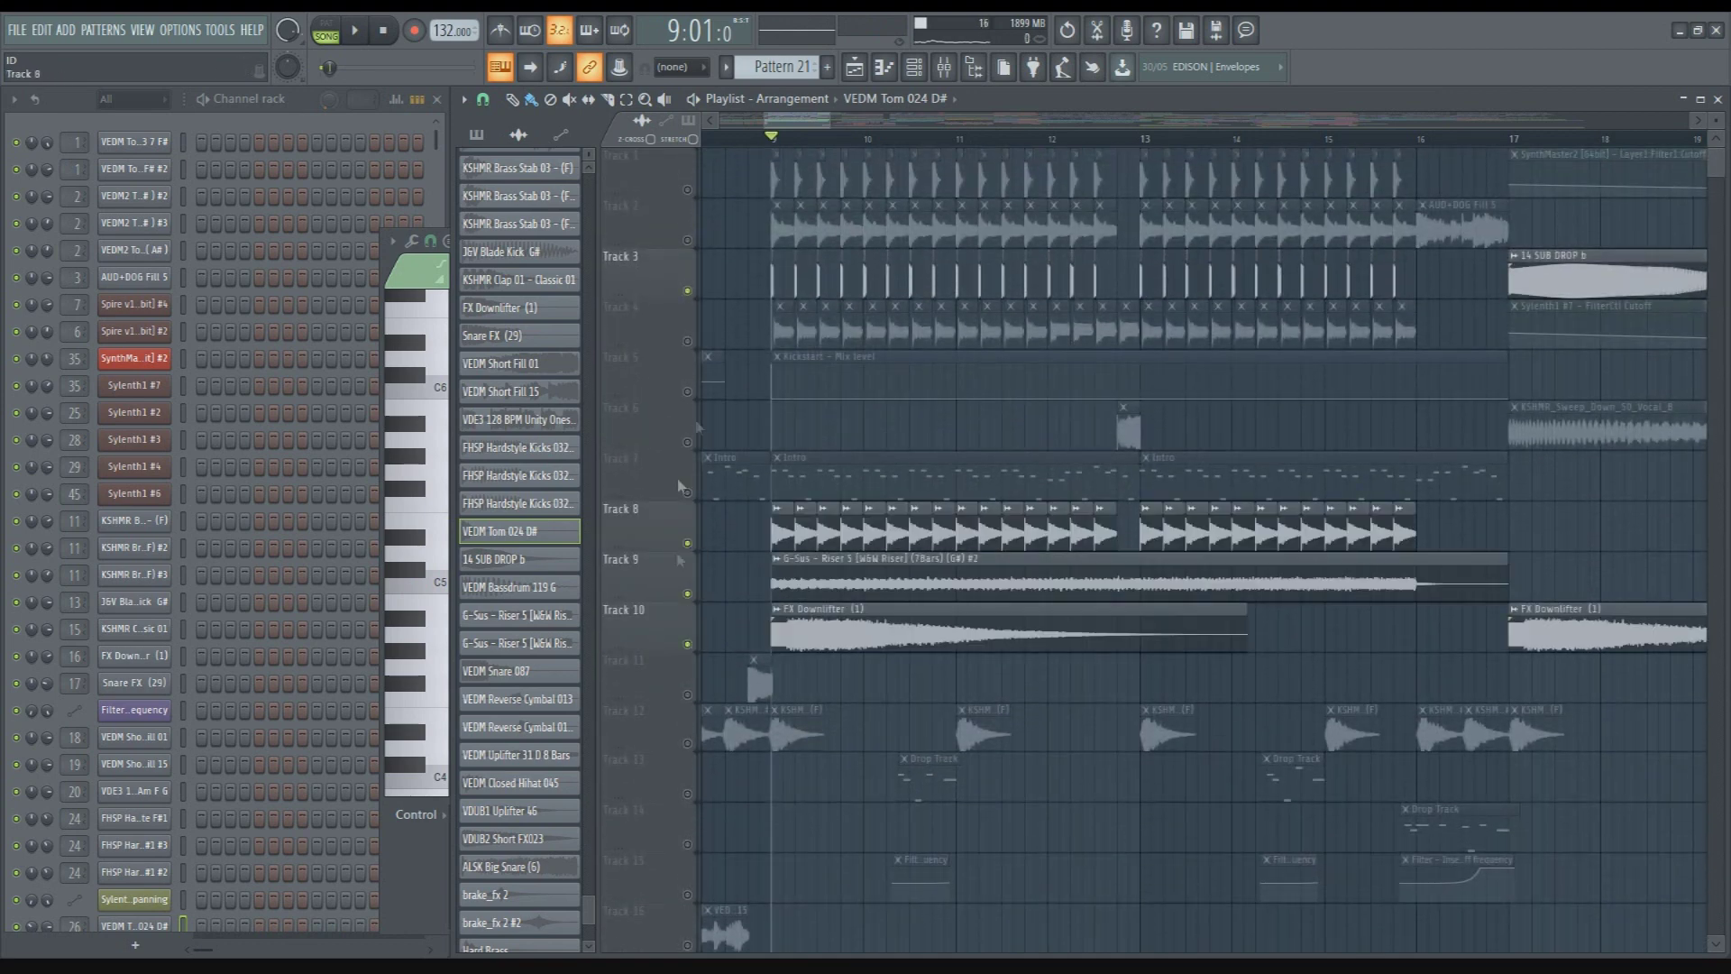
{"action": "left_click_drag", "start_coordinate": [699, 348], "coordinate": [699, 205]}
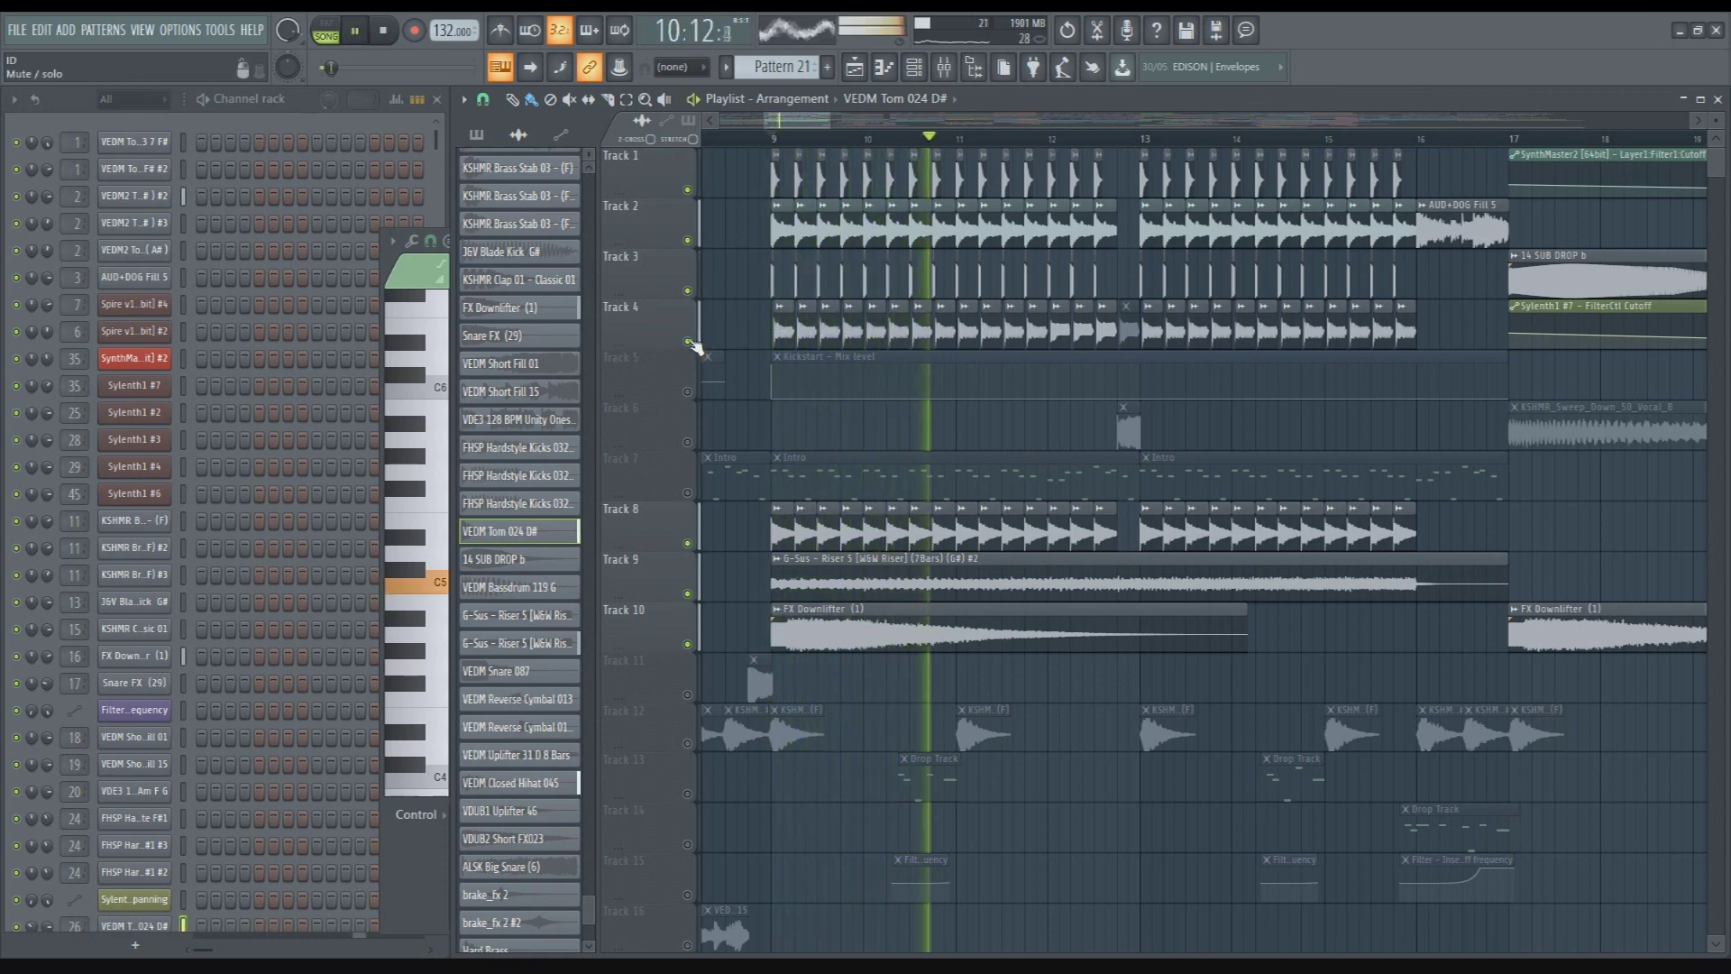
{"action": "key", "text": "space"}
Solo Track 4 and listen to its tonal kick clips from bar 9, adding Tracks 1 and 2 alongside it
{"action": "right_click", "coordinate": [689, 343]}
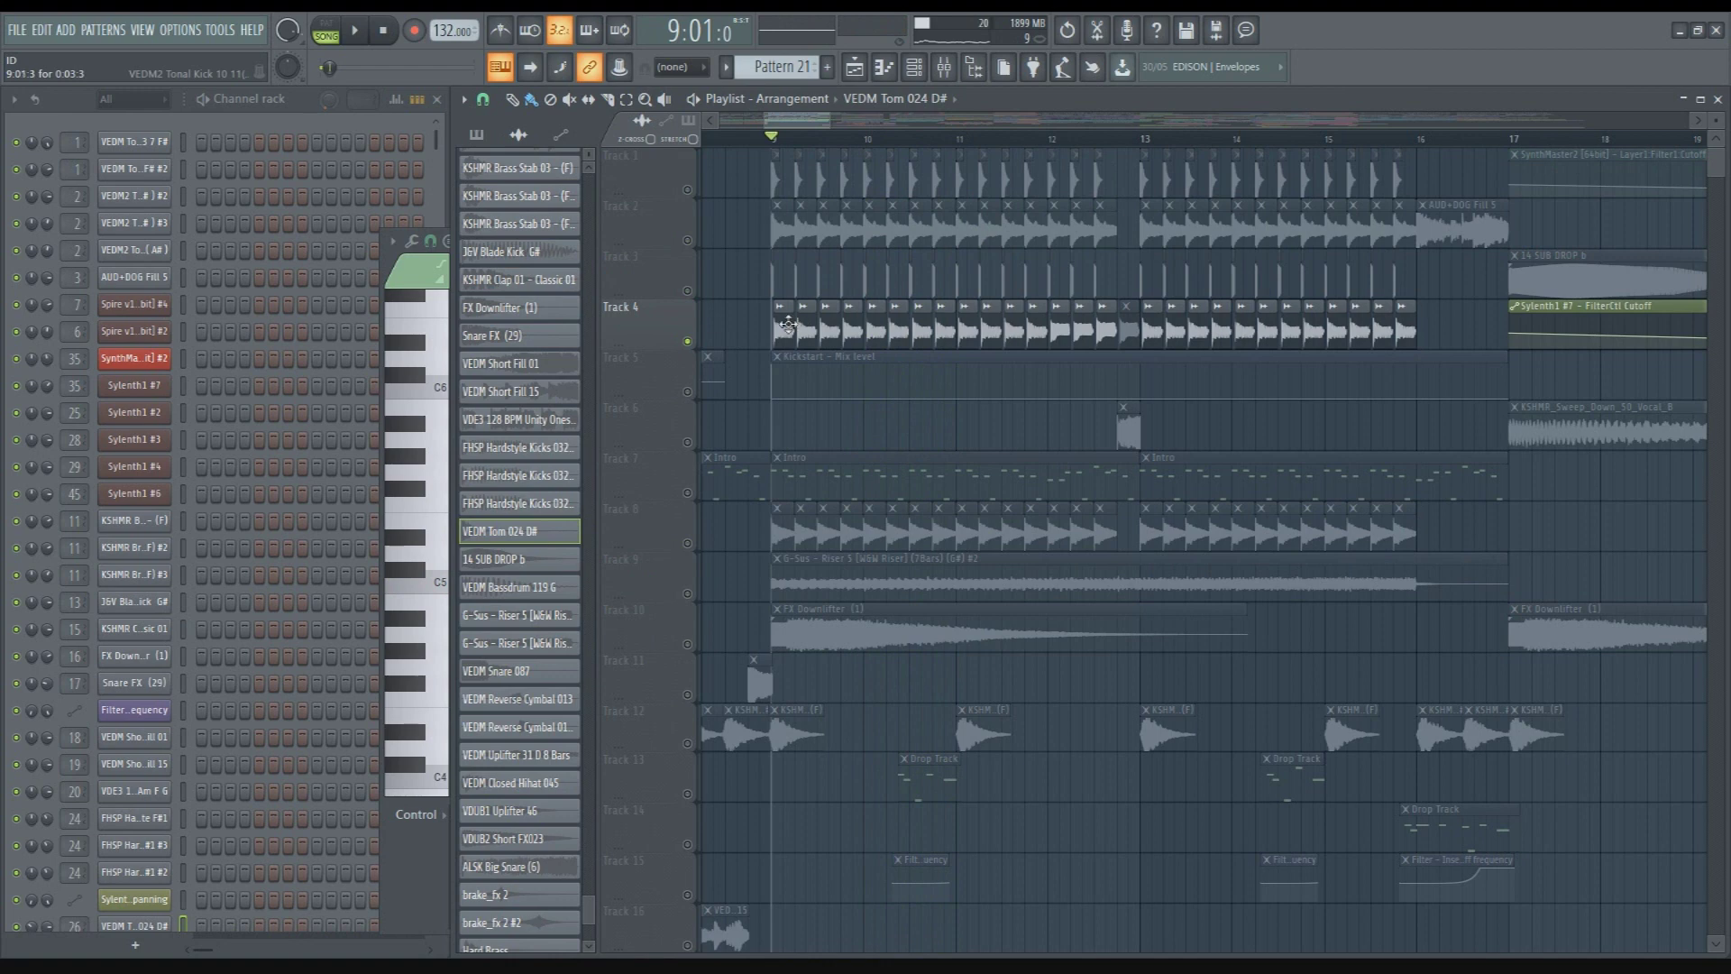
{"action": "scroll", "coordinate": [783, 328], "scroll_direction": "up", "scroll_amount": 3}
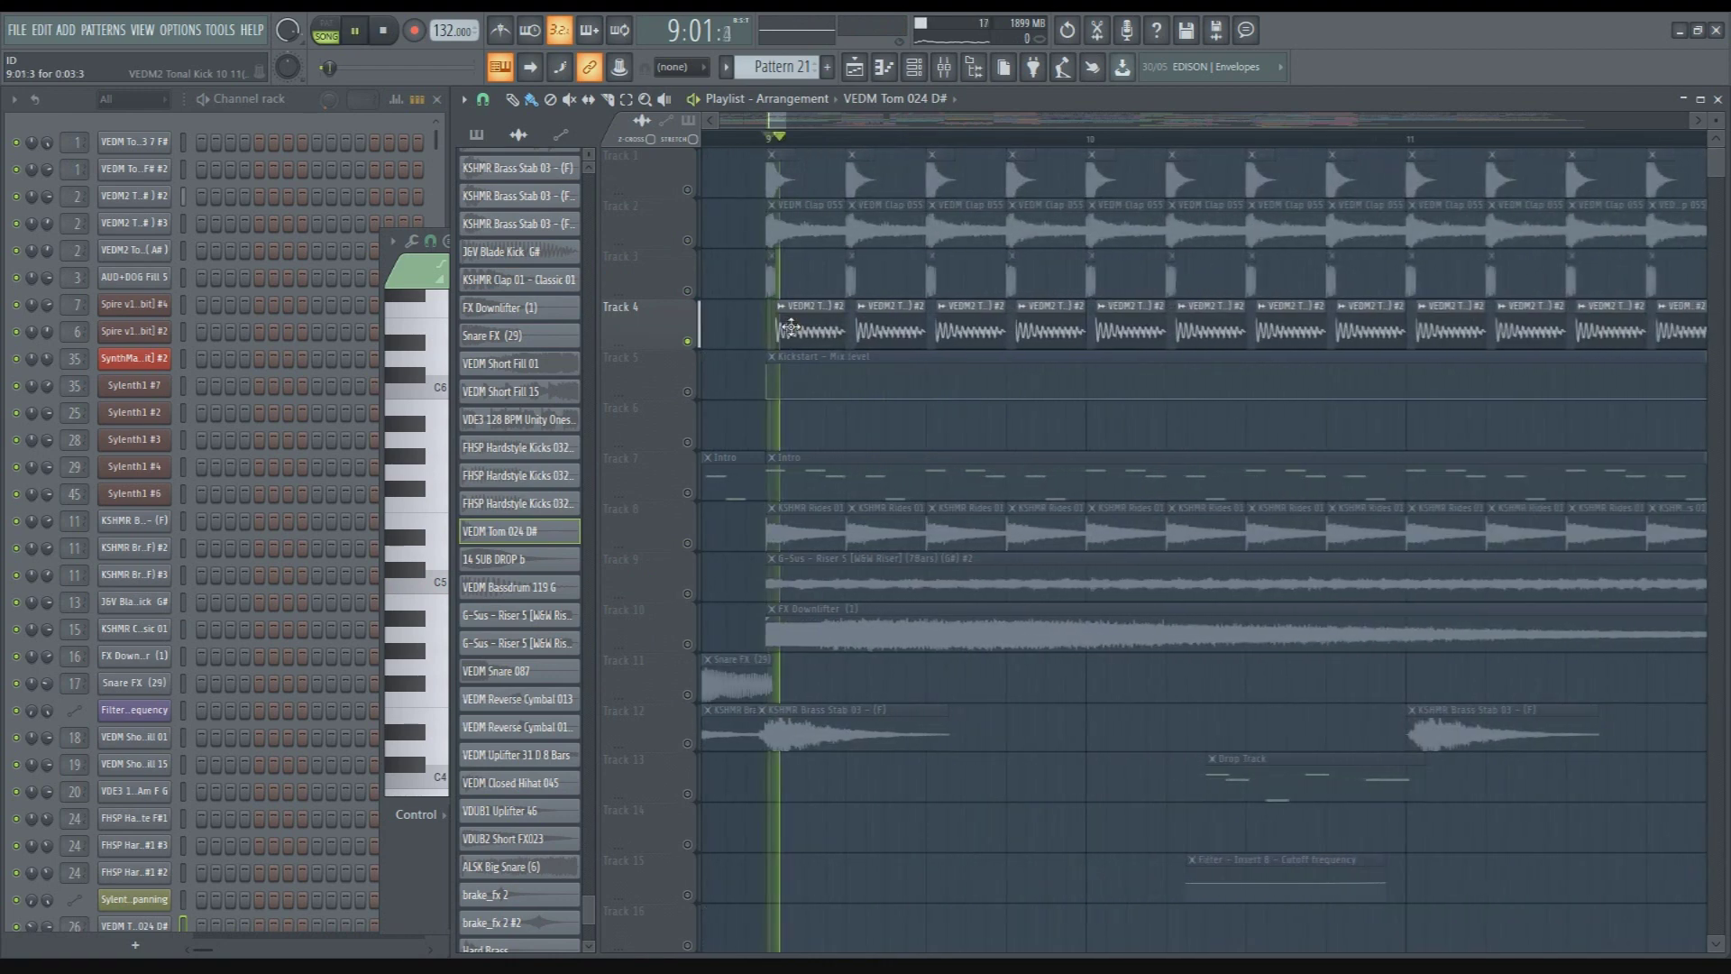
{"action": "key", "text": "space"}
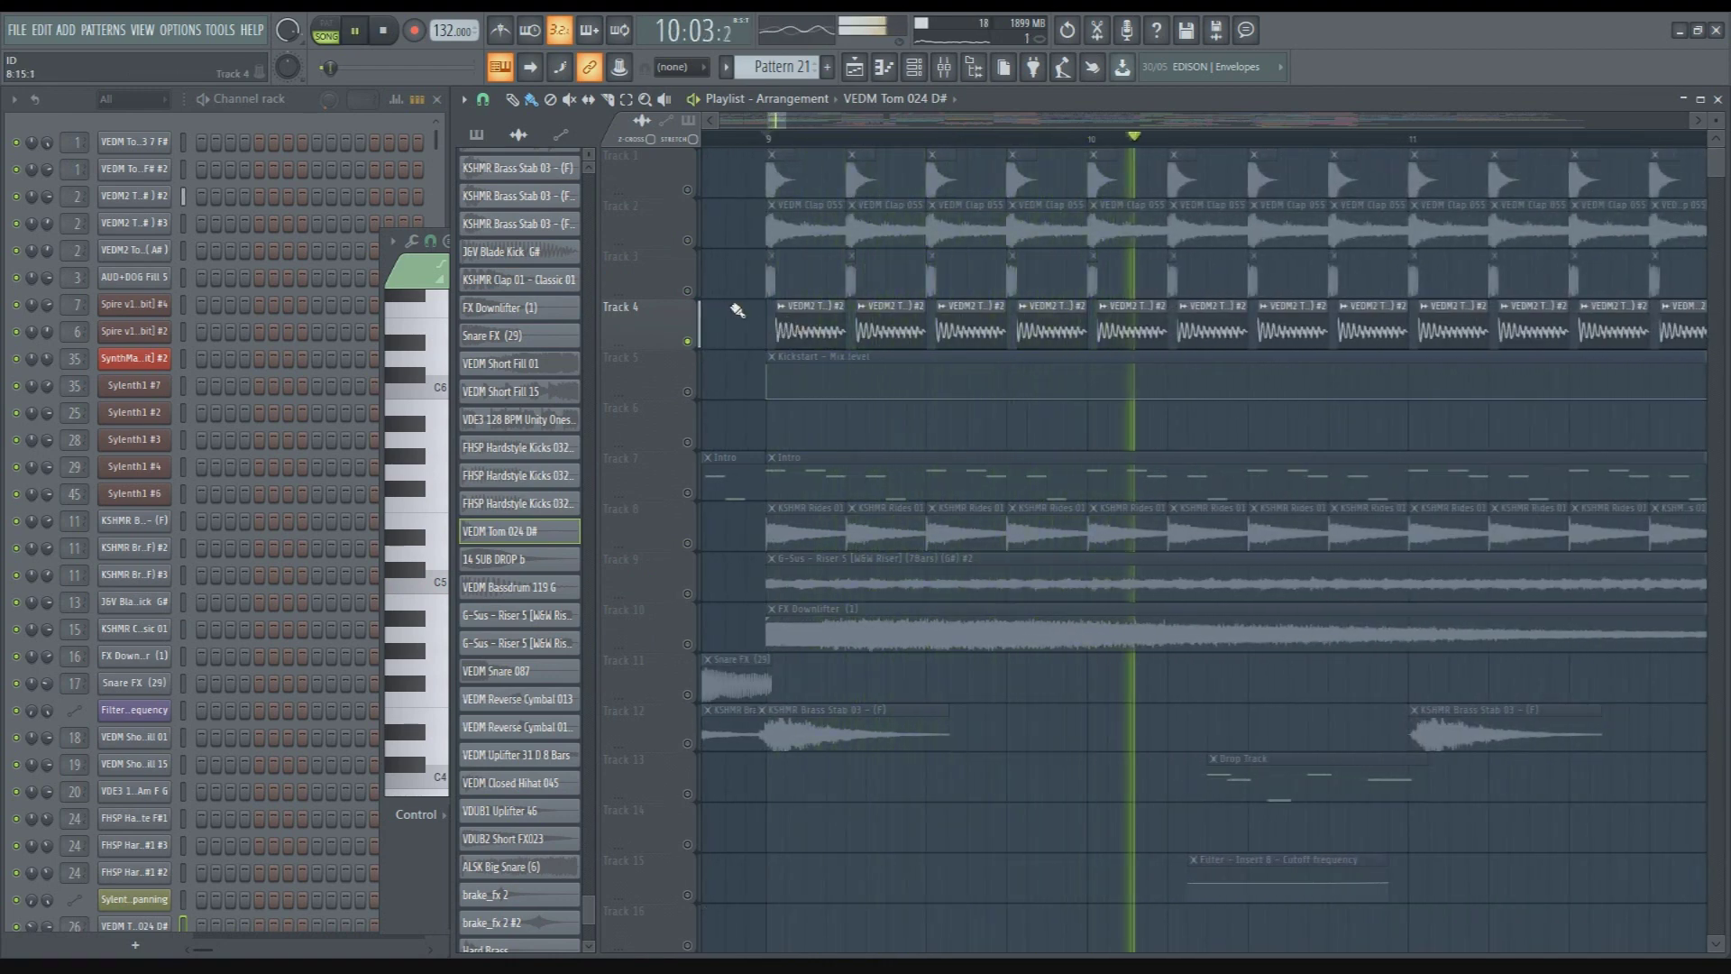
{"action": "scroll", "coordinate": [736, 309], "scroll_direction": "down", "scroll_amount": 3}
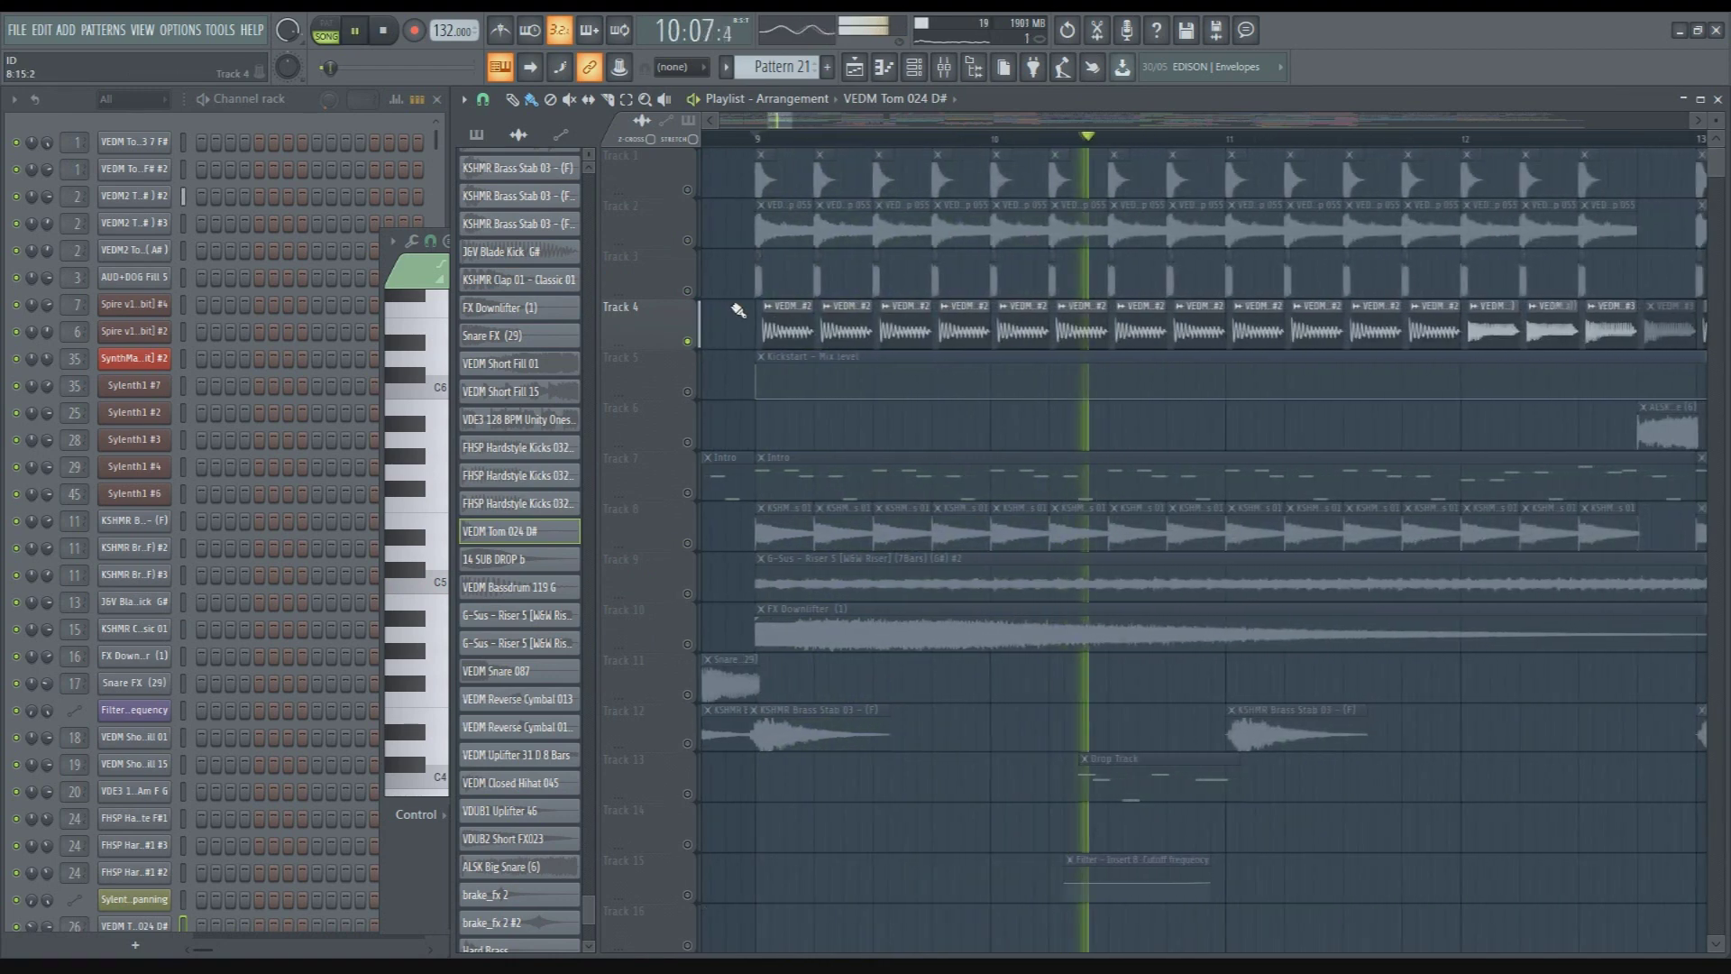
{"action": "left_click", "coordinate": [688, 190]}
{"action": "left_click", "coordinate": [688, 240]}
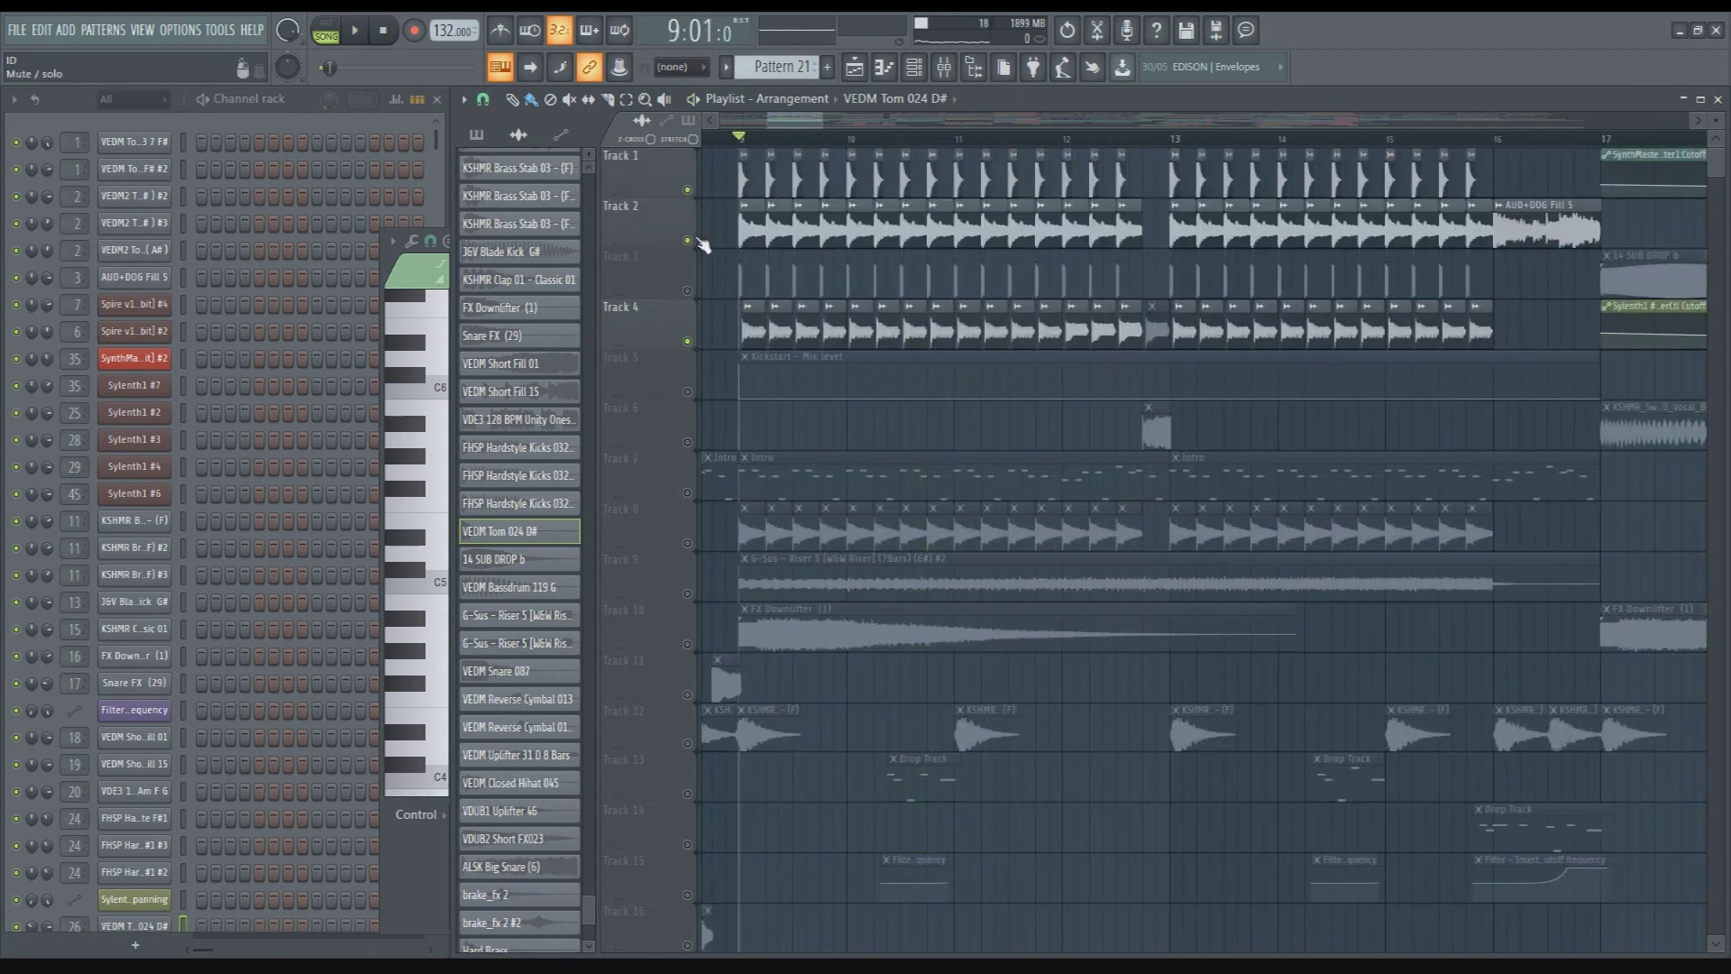
Solo the G-Sus riser on Track 9, listen to it around bar 14 and return the playback position to bar 9
{"action": "scroll", "coordinate": [691, 241], "scroll_direction": "down", "scroll_amount": 4}
{"action": "left_click", "coordinate": [689, 241]}
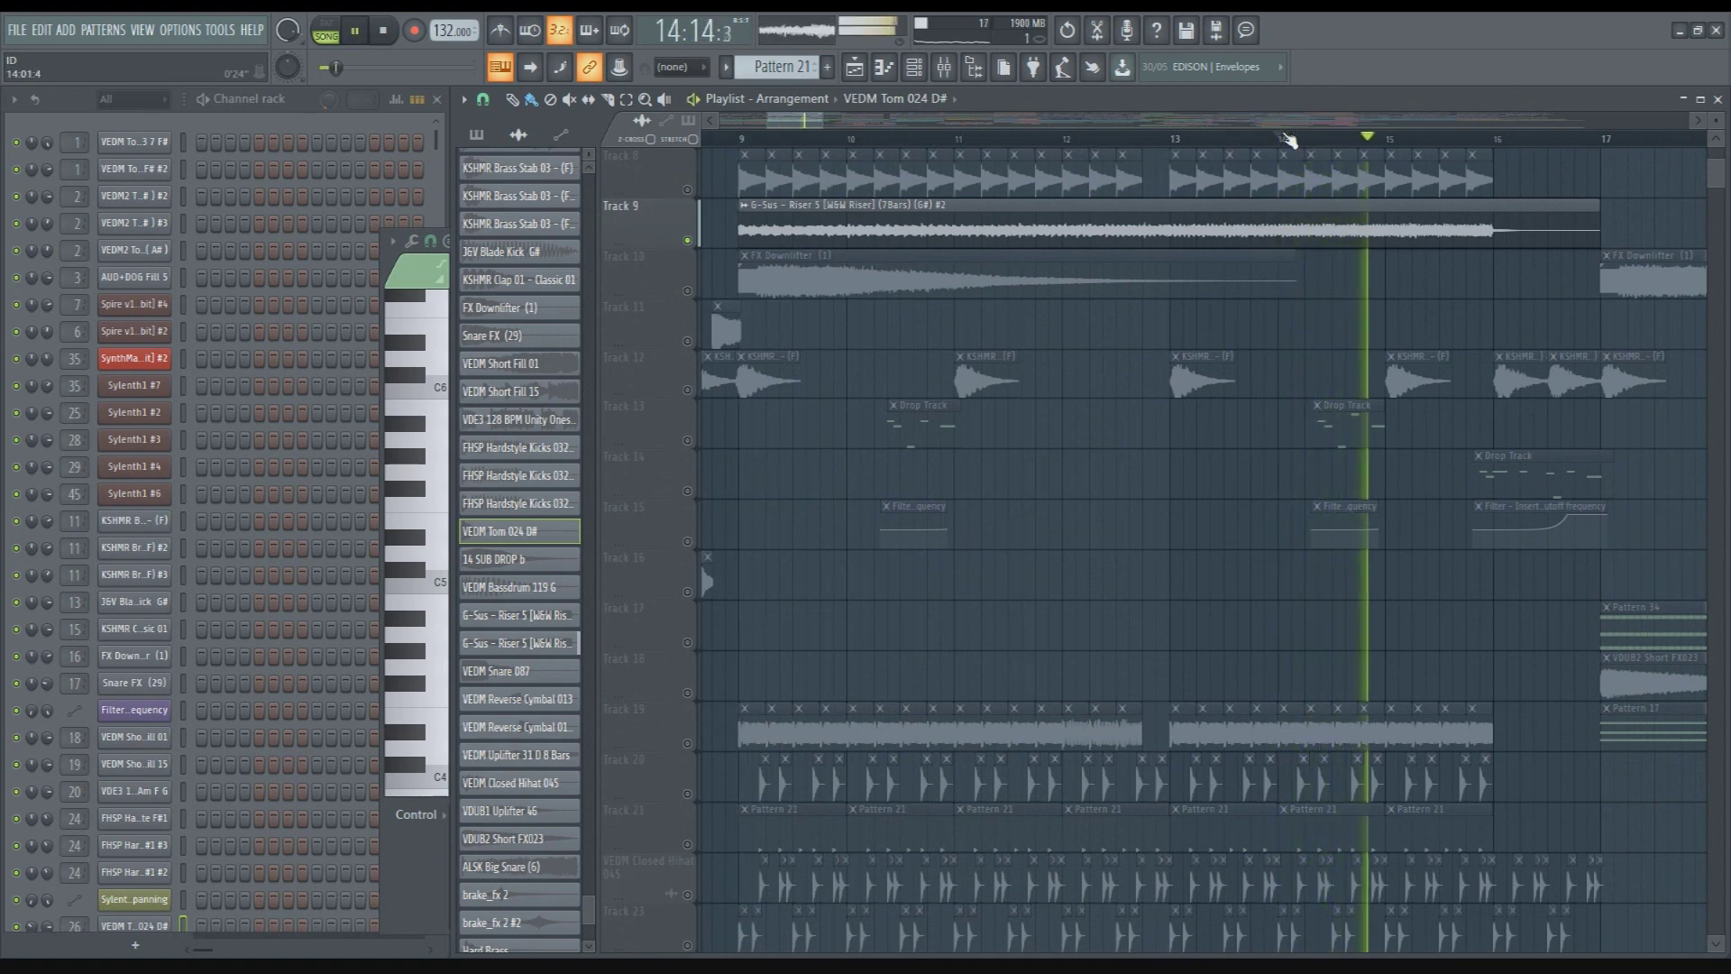
{"action": "key", "text": "space"}
{"action": "scroll", "coordinate": [812, 397], "scroll_direction": "down", "scroll_amount": 4}
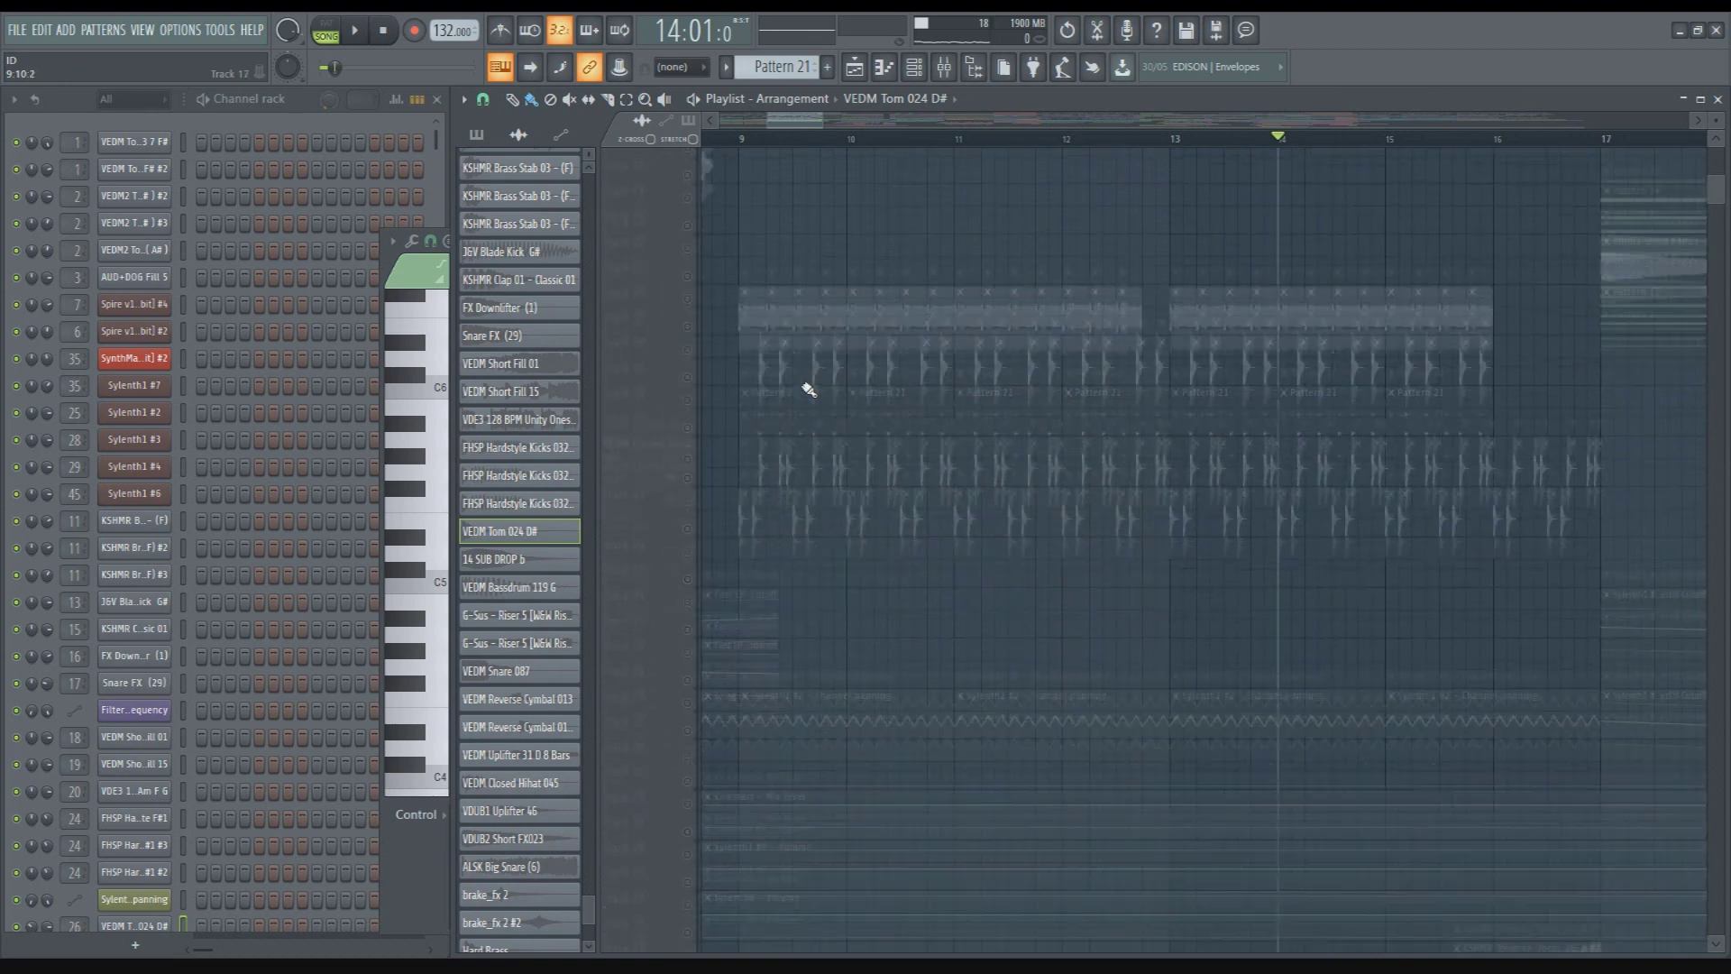
{"action": "scroll", "coordinate": [807, 389], "scroll_direction": "up", "scroll_amount": 4}
{"action": "scroll", "coordinate": [805, 389], "scroll_direction": "up", "scroll_amount": 3}
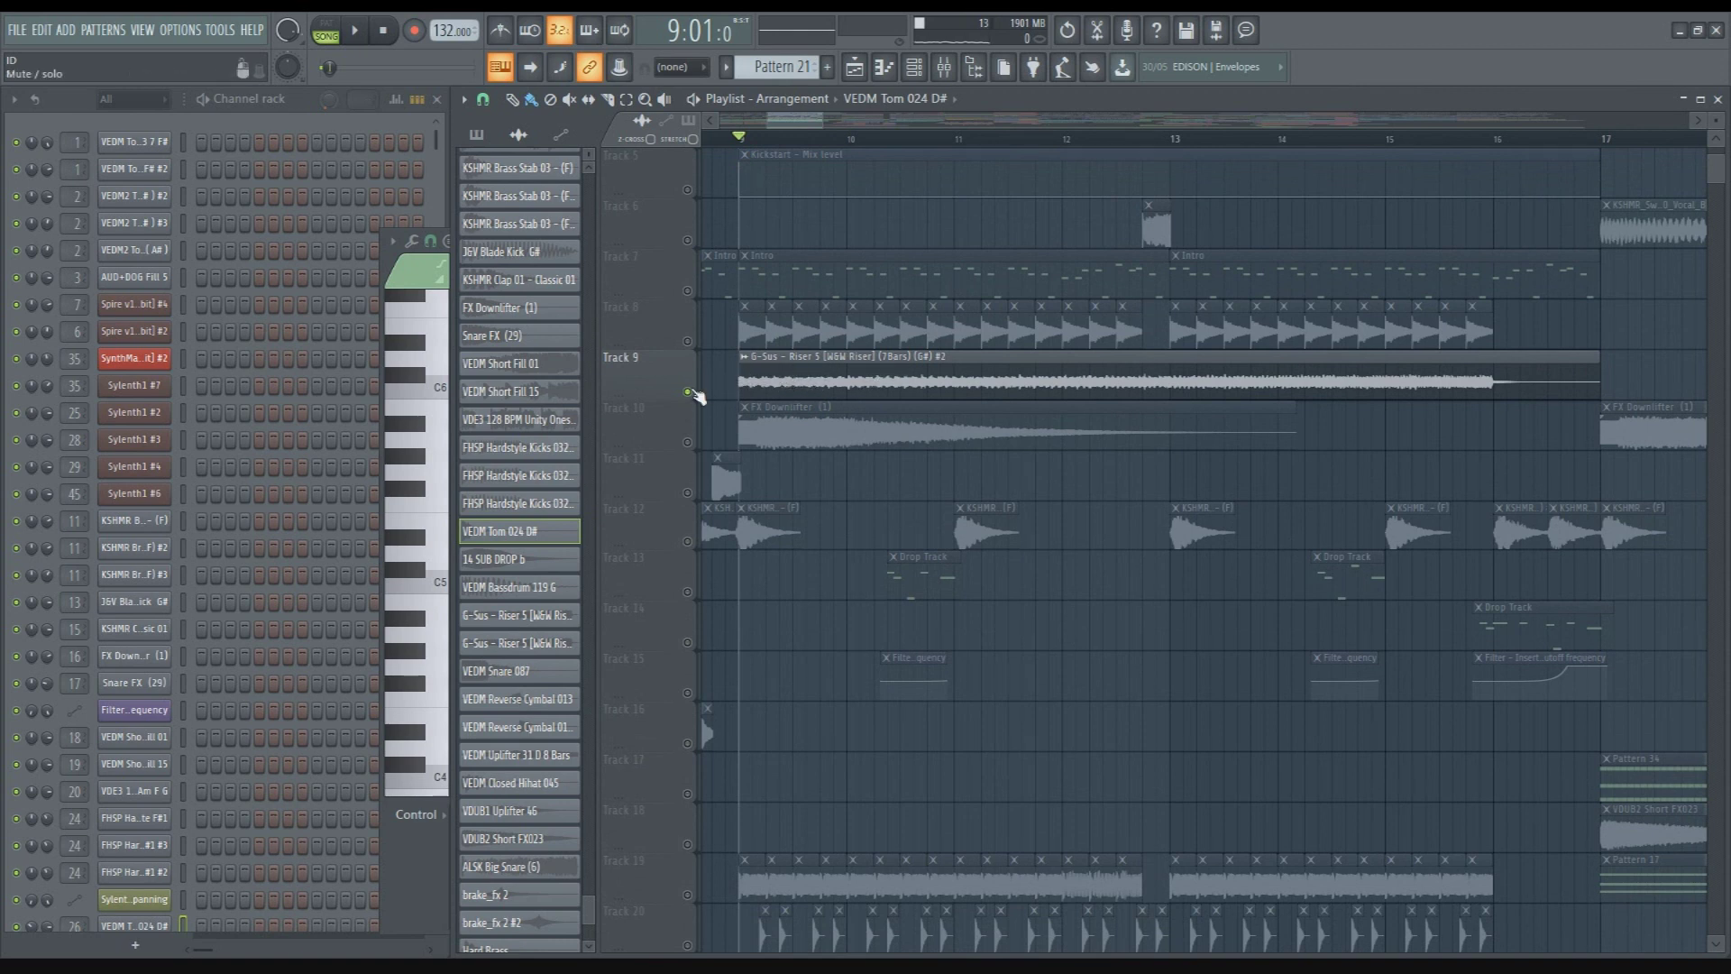
Play the soloed G-Sus riser on Track 9 from bar 9 and stop the playback
{"action": "key", "text": "space"}
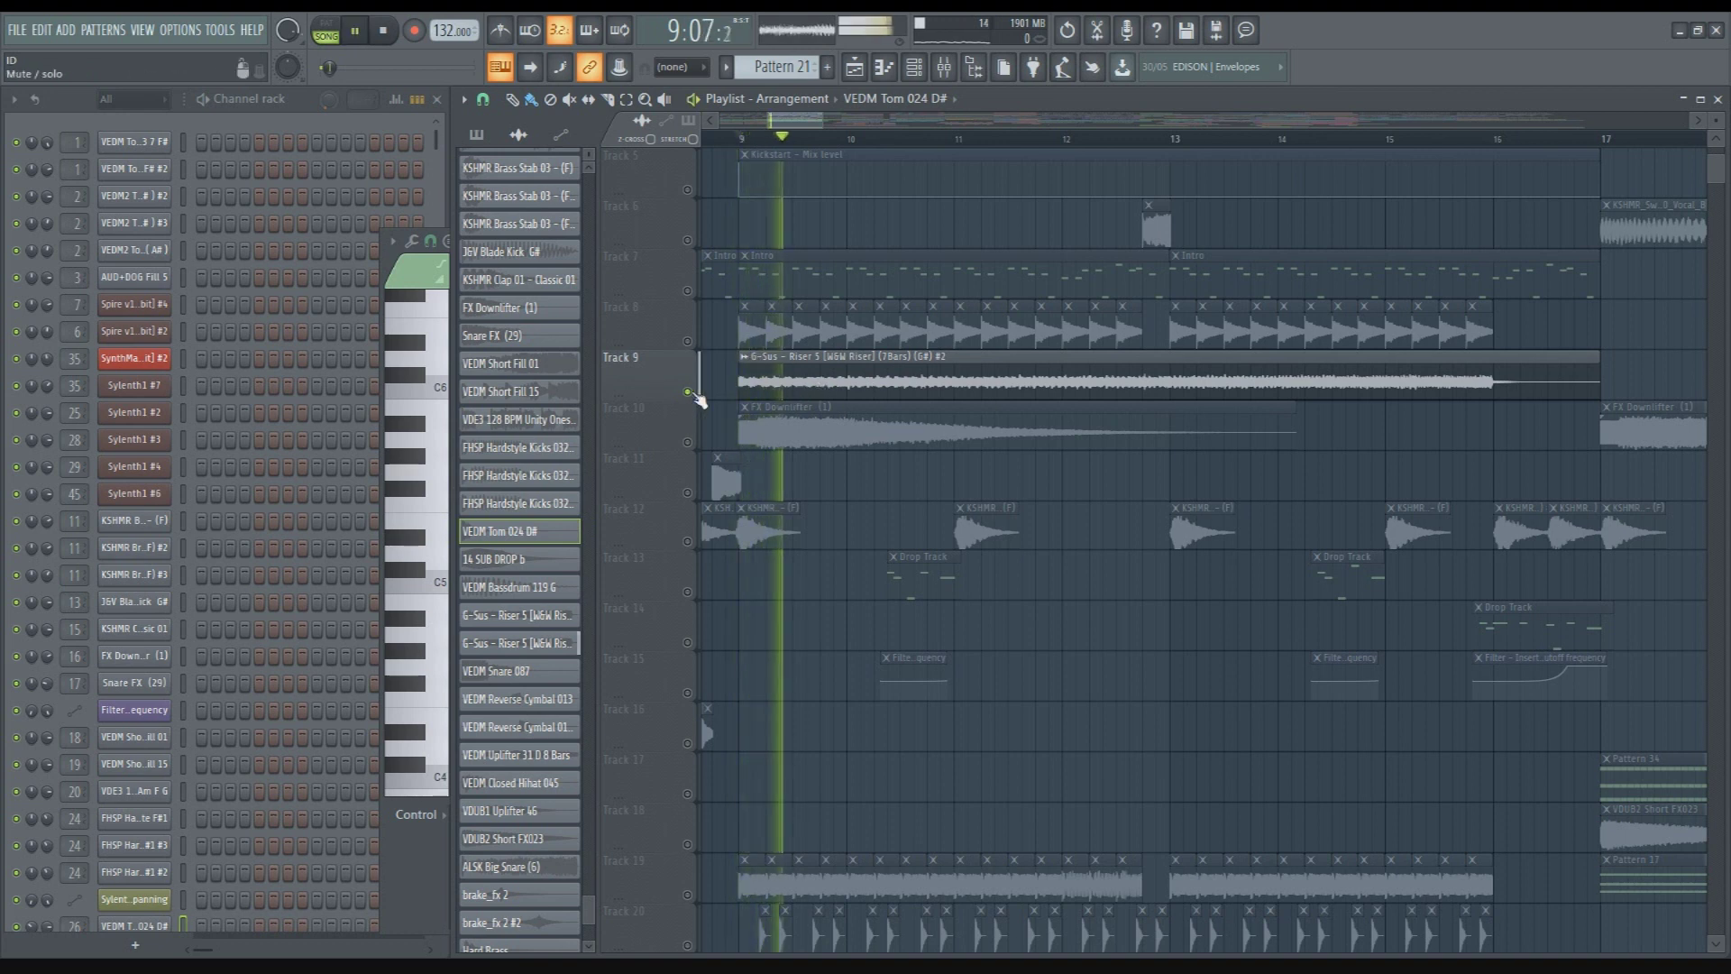
{"action": "key", "text": "space"}
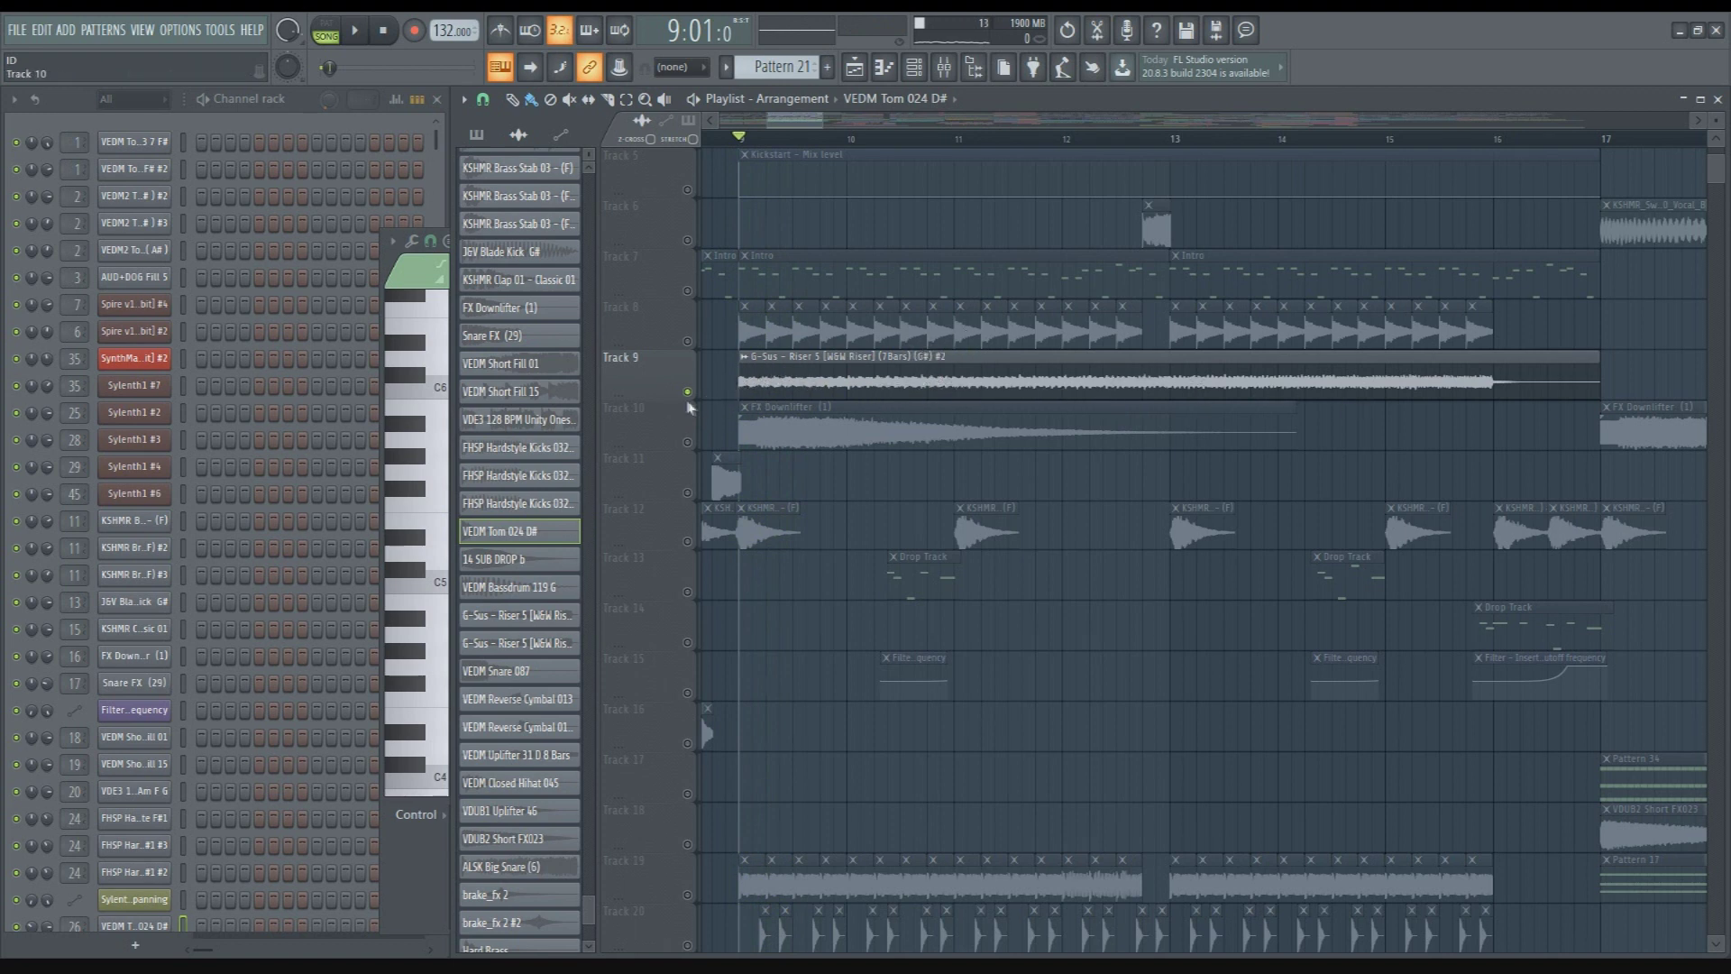
{"action": "scroll", "coordinate": [721, 451], "scroll_direction": "down", "scroll_amount": 5}
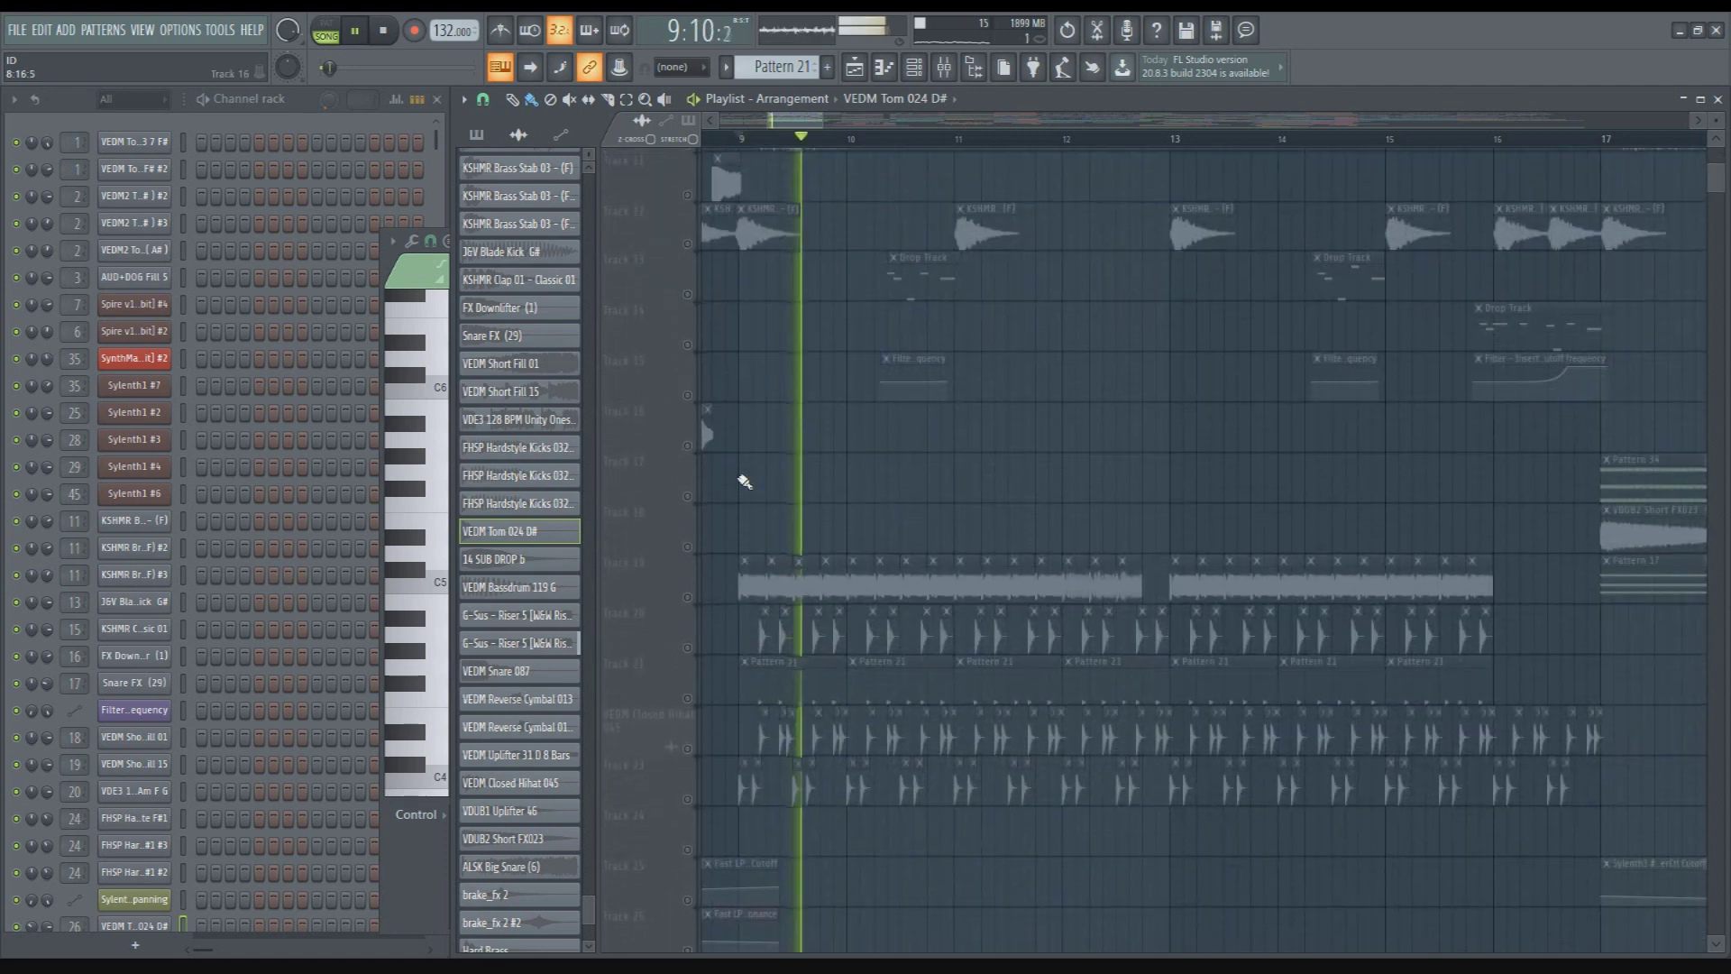
{"action": "key", "text": "space"}
Restore all tracks, look over the lower playlist tracks and select the Intro pattern on Track 7
{"action": "scroll", "coordinate": [687, 455], "scroll_direction": "down", "scroll_amount": 4}
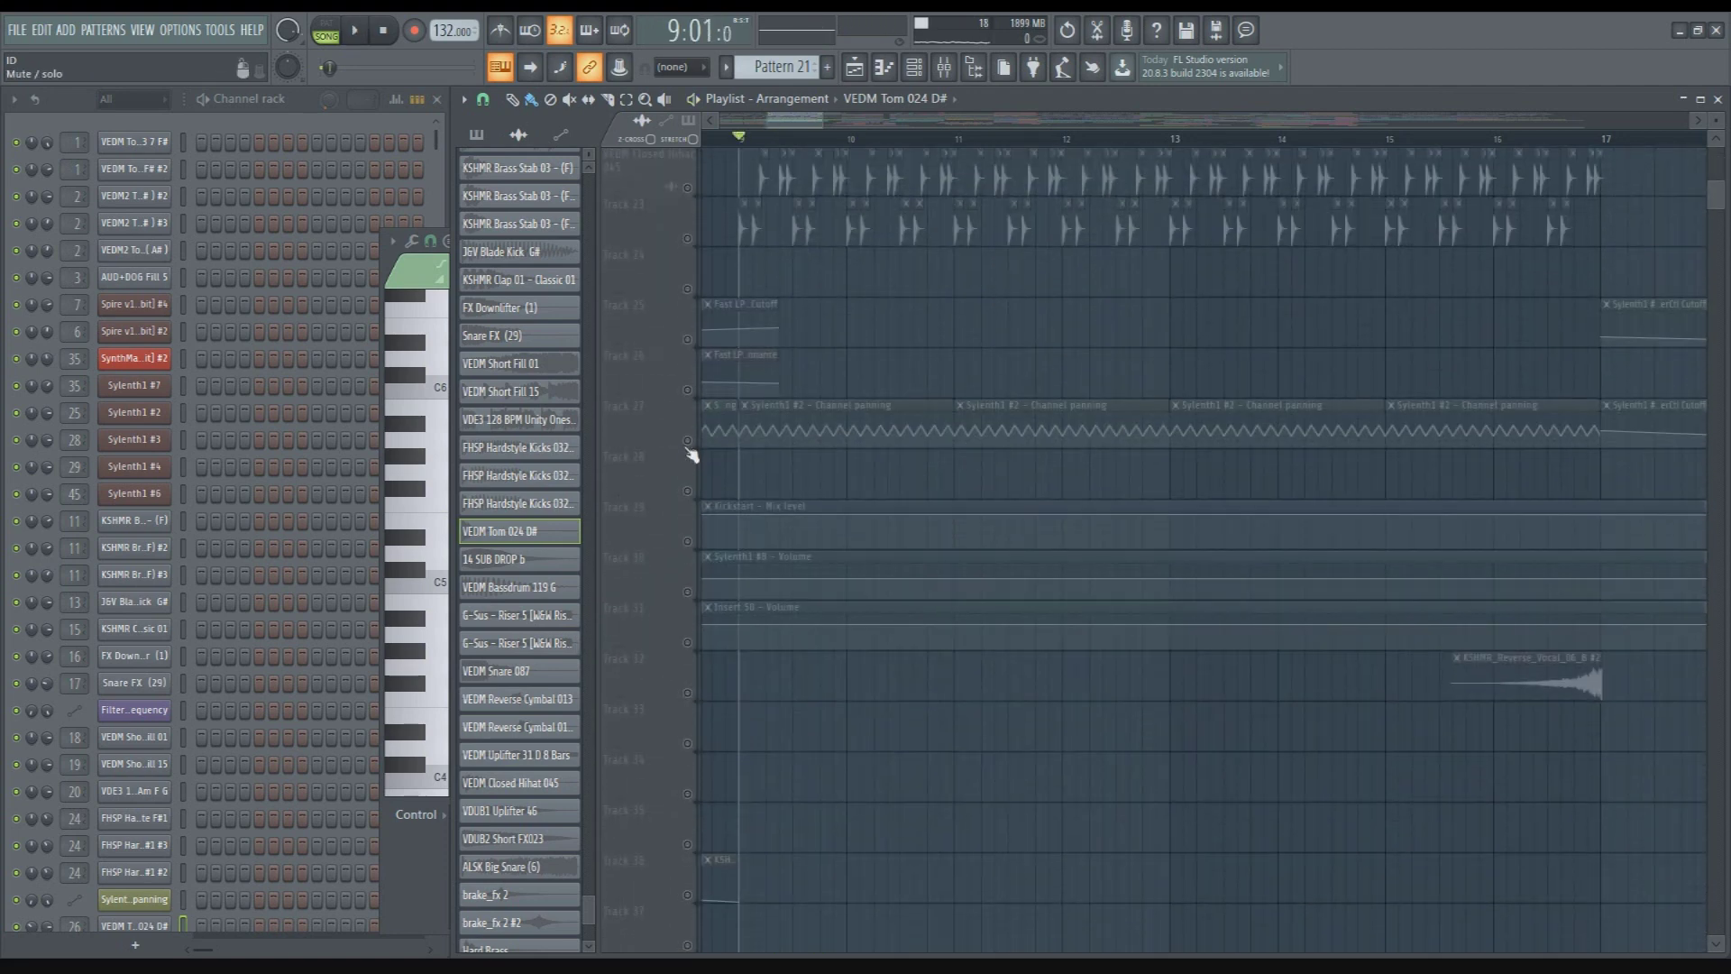
{"action": "scroll", "coordinate": [985, 387], "scroll_direction": "down", "scroll_amount": 3}
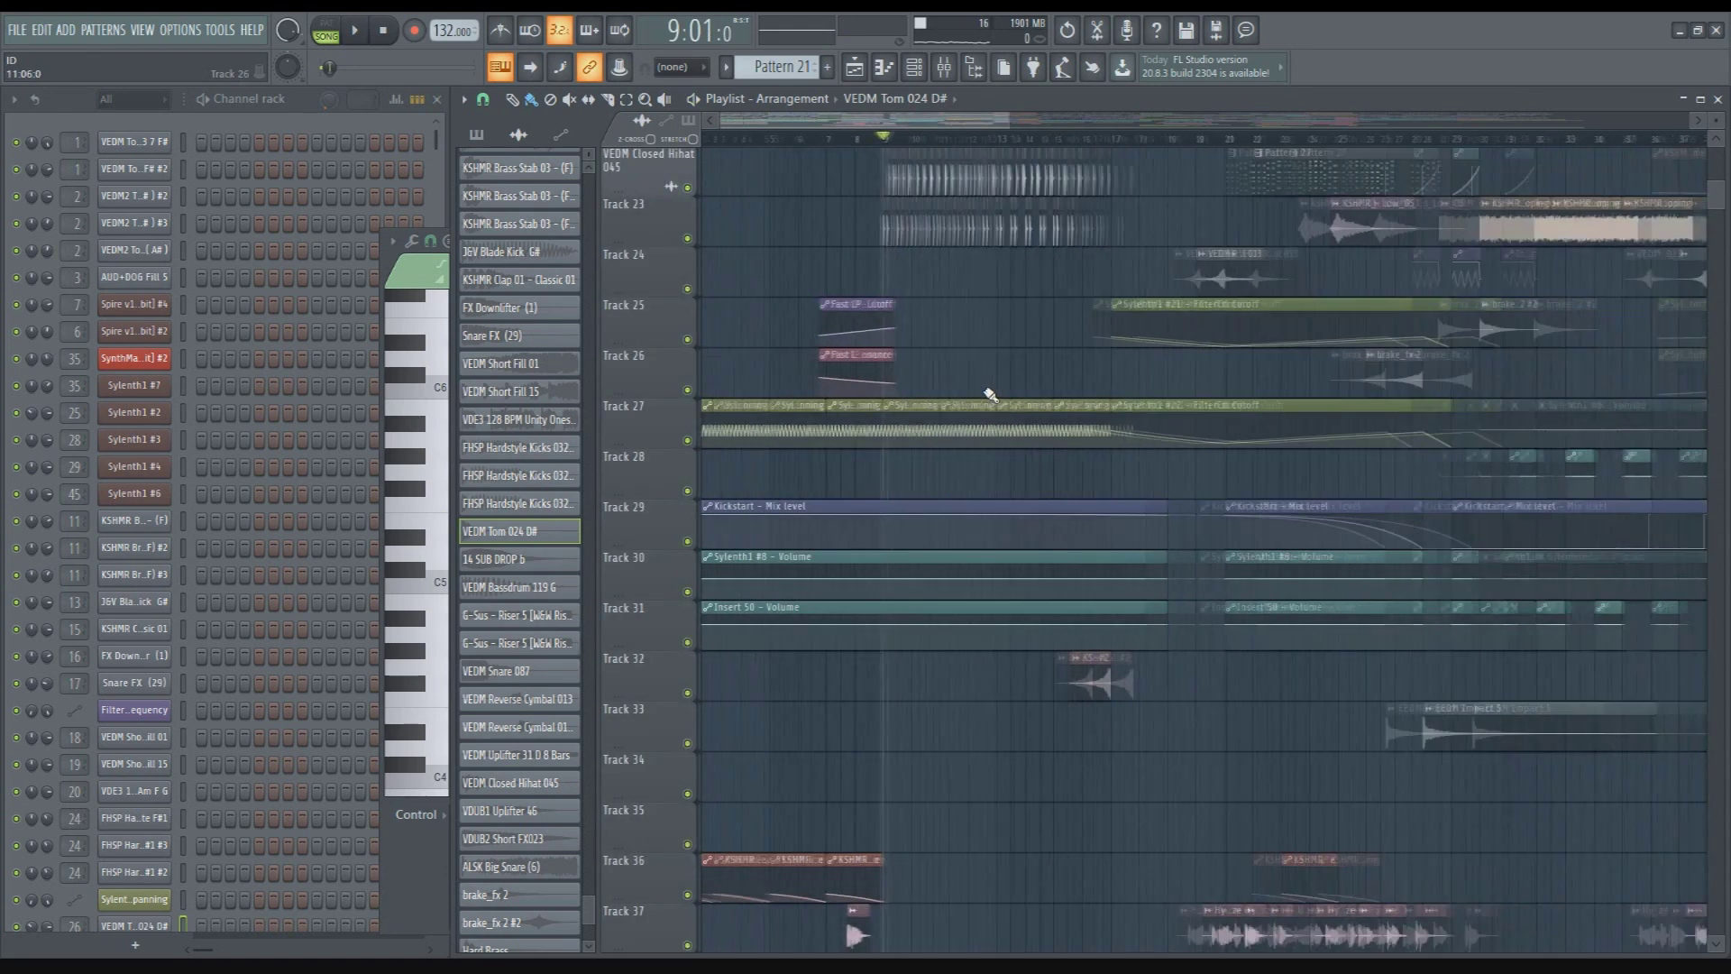
{"action": "scroll", "coordinate": [987, 397], "scroll_direction": "down", "scroll_amount": 8}
{"action": "scroll", "coordinate": [986, 402], "scroll_direction": "up", "scroll_amount": 10}
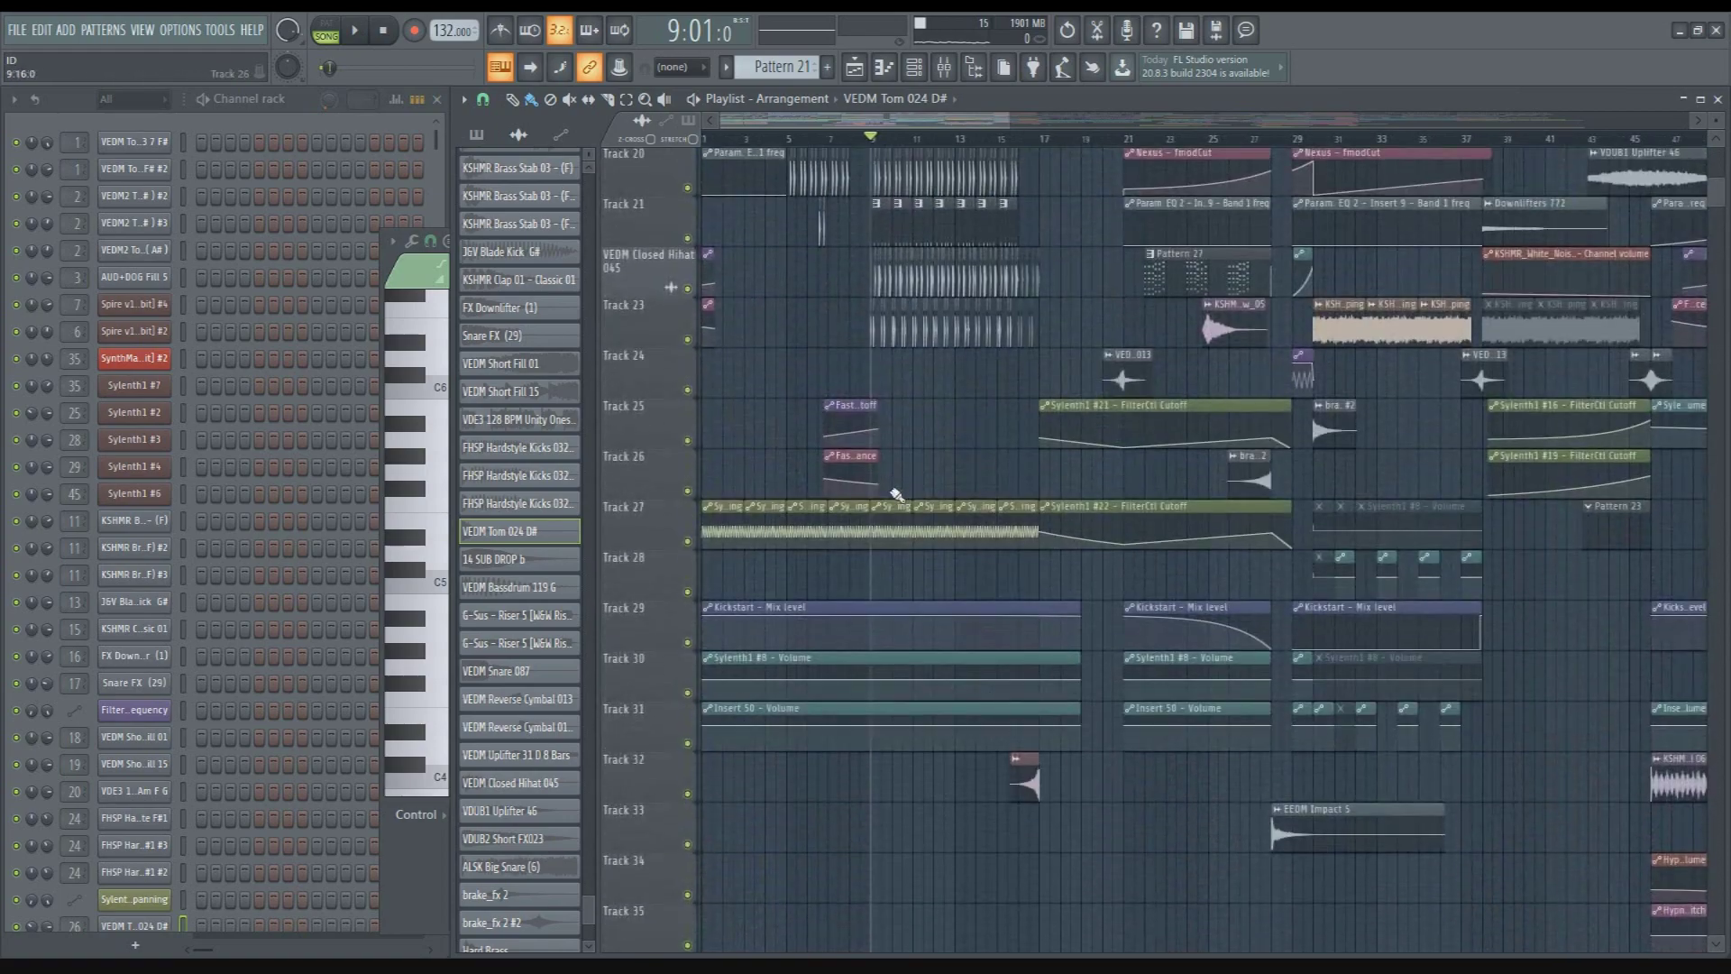
{"action": "scroll", "coordinate": [893, 527], "scroll_direction": "up", "scroll_amount": 4}
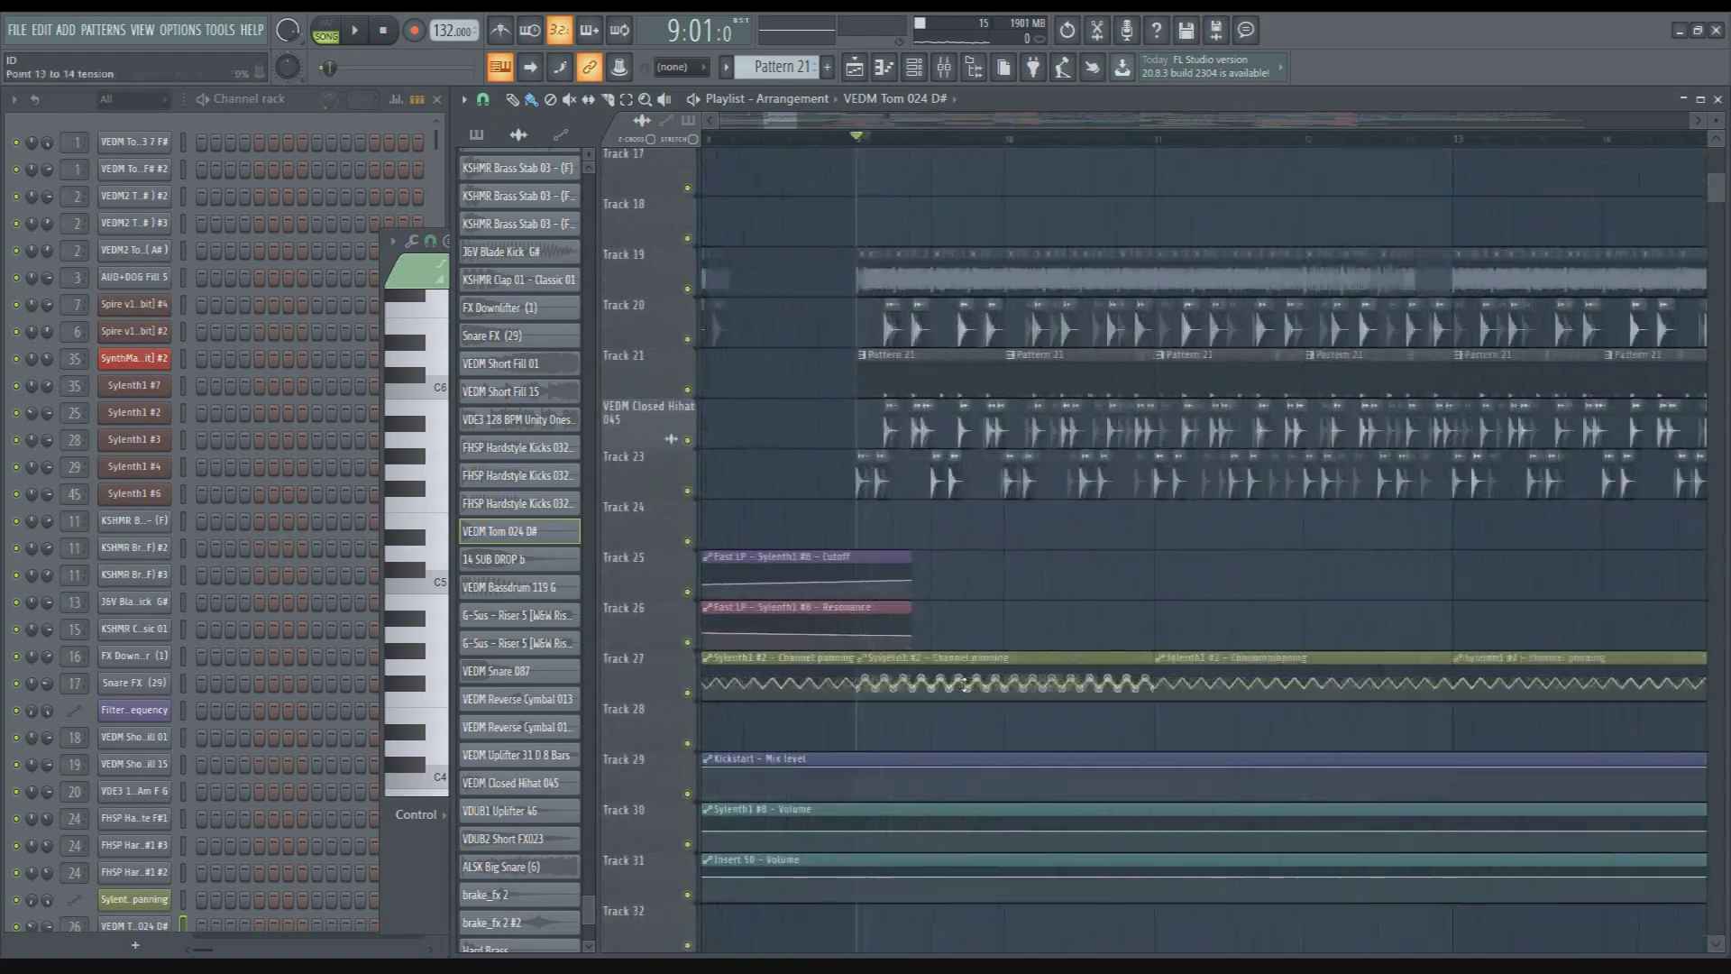
{"action": "scroll", "coordinate": [964, 586], "scroll_direction": "up", "scroll_amount": 7}
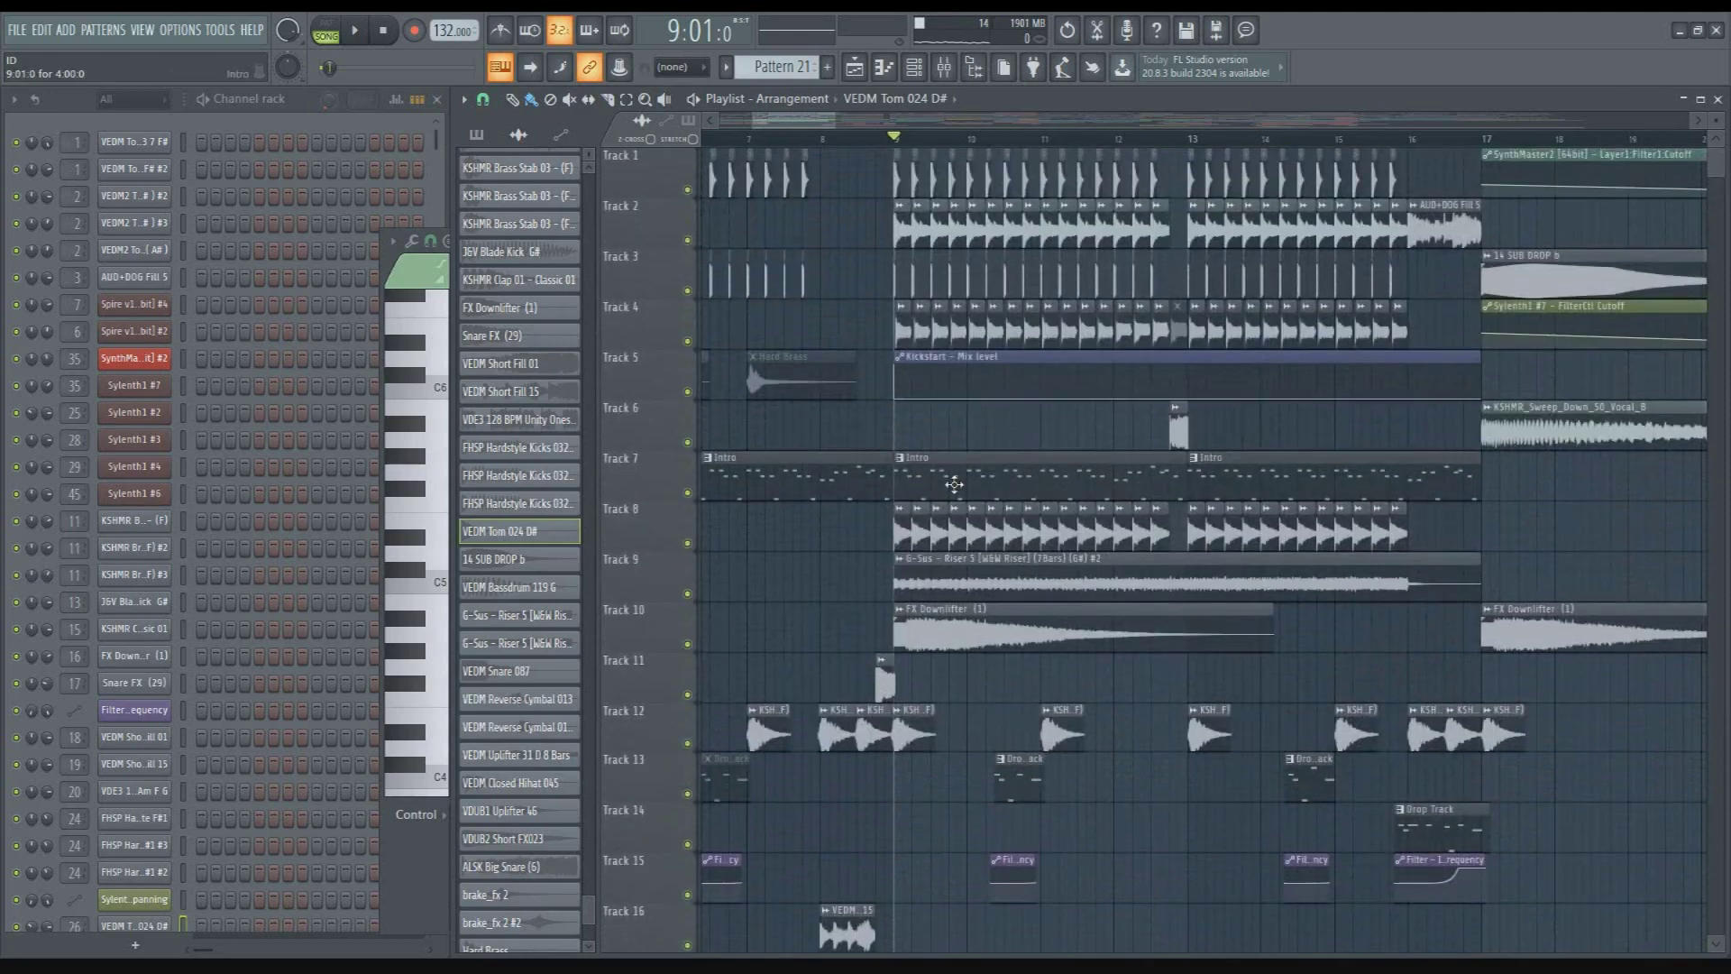
{"action": "left_click", "coordinate": [952, 483]}
{"action": "scroll", "coordinate": [883, 459], "scroll_direction": "down", "scroll_amount": 10}
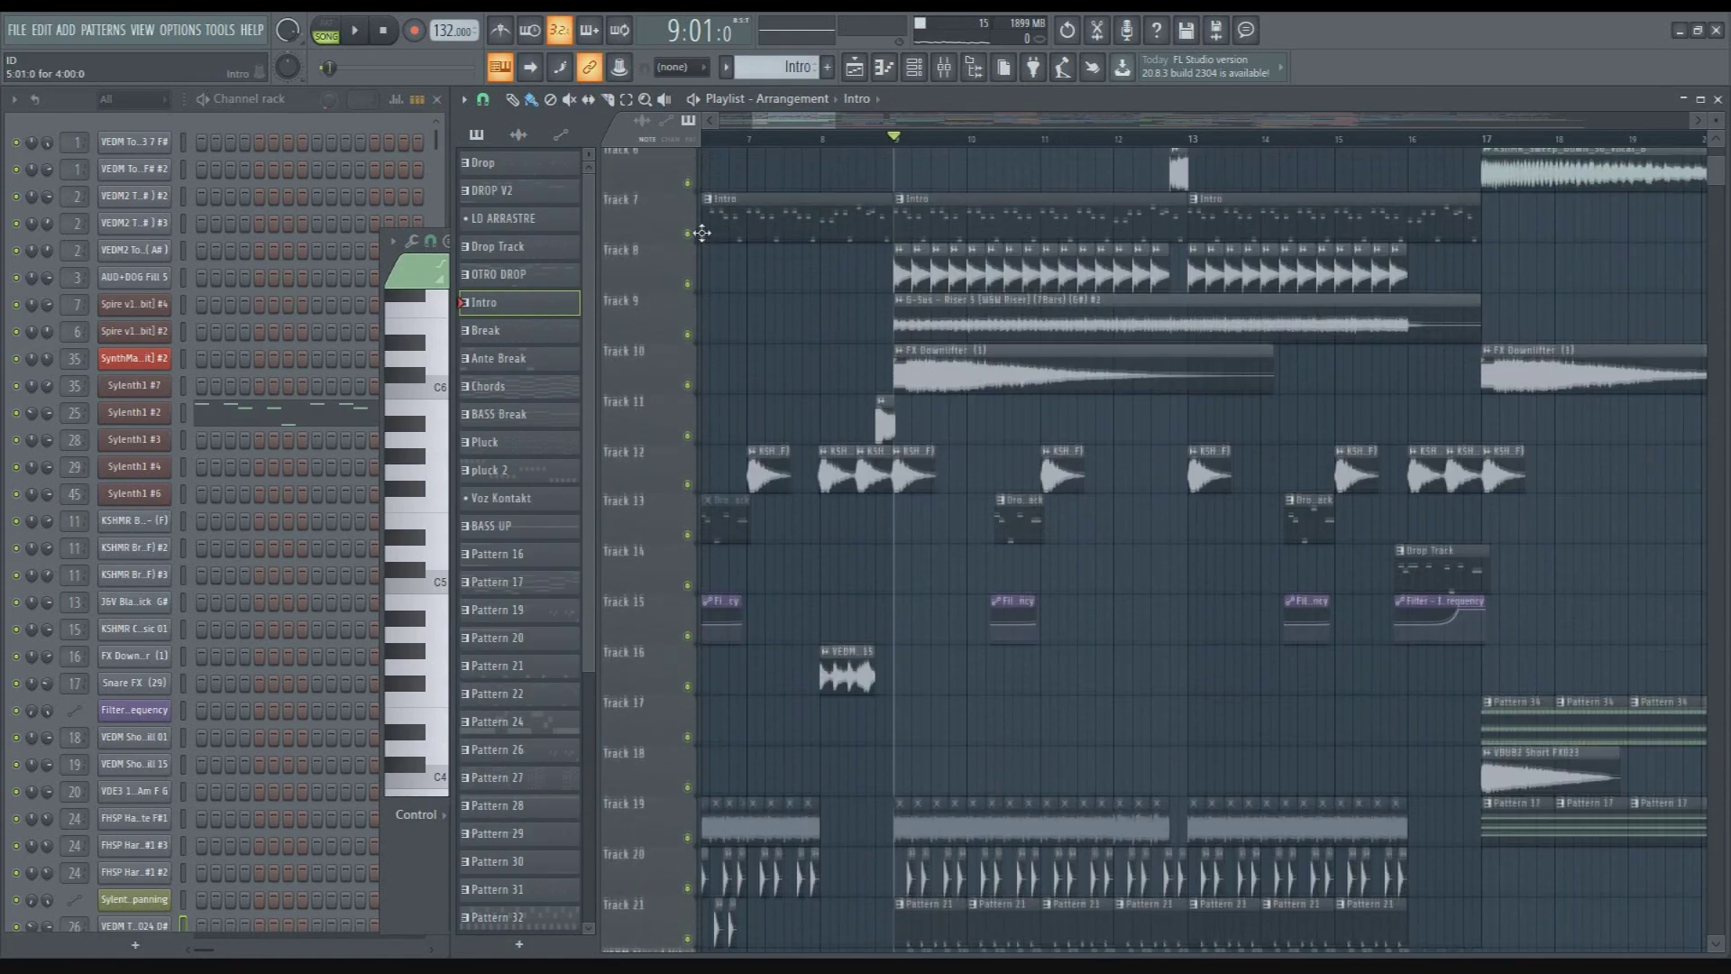
{"action": "scroll", "coordinate": [879, 445], "scroll_direction": "down", "scroll_amount": 4}
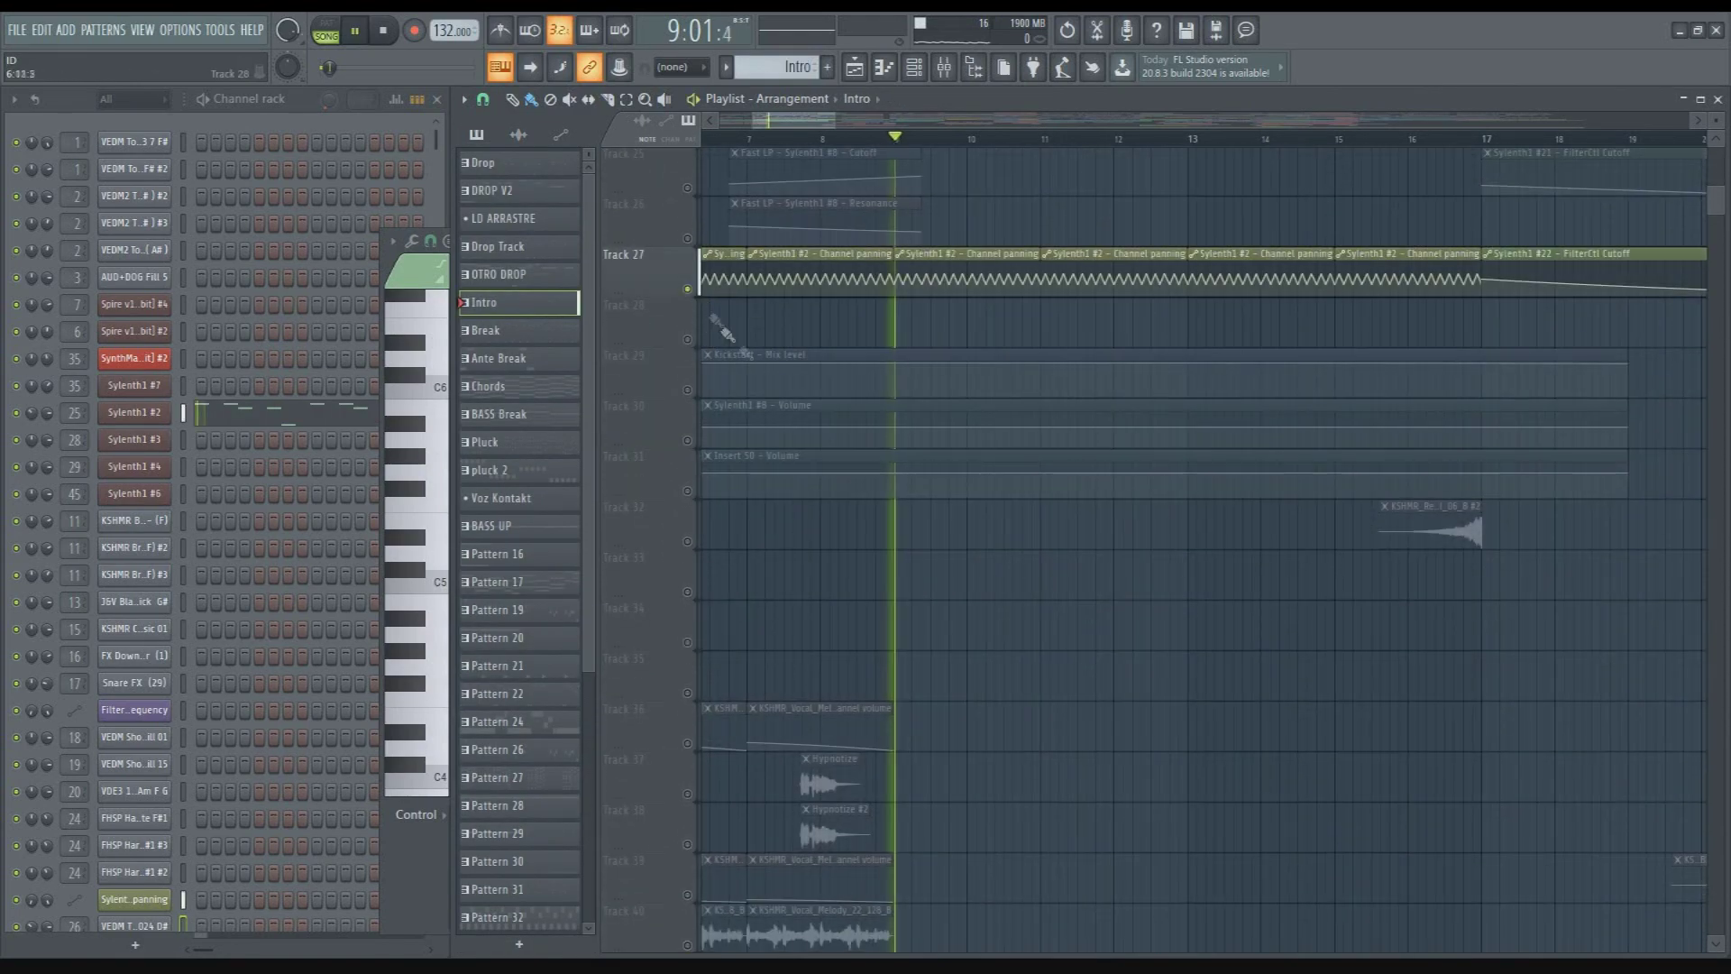
Play the Intro pattern from bar 9 with and without Track 27's Sylenth1 #2 panning automation, and restore all tracks
{"action": "key", "text": "space"}
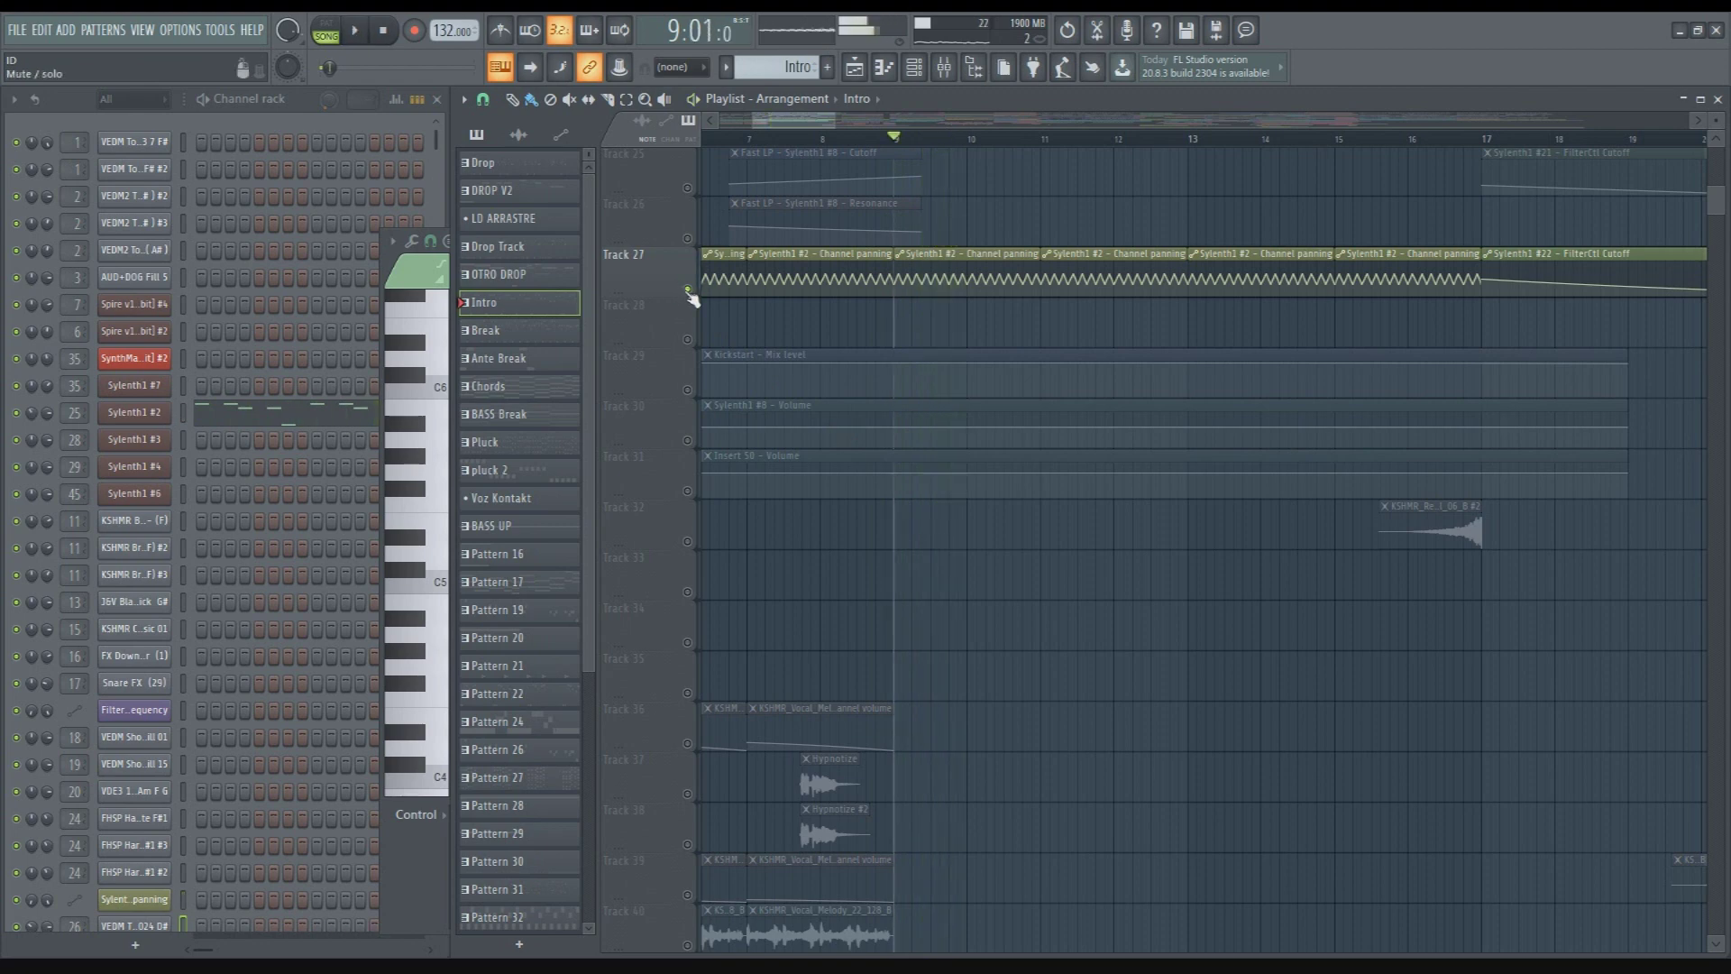
{"action": "key", "text": "space"}
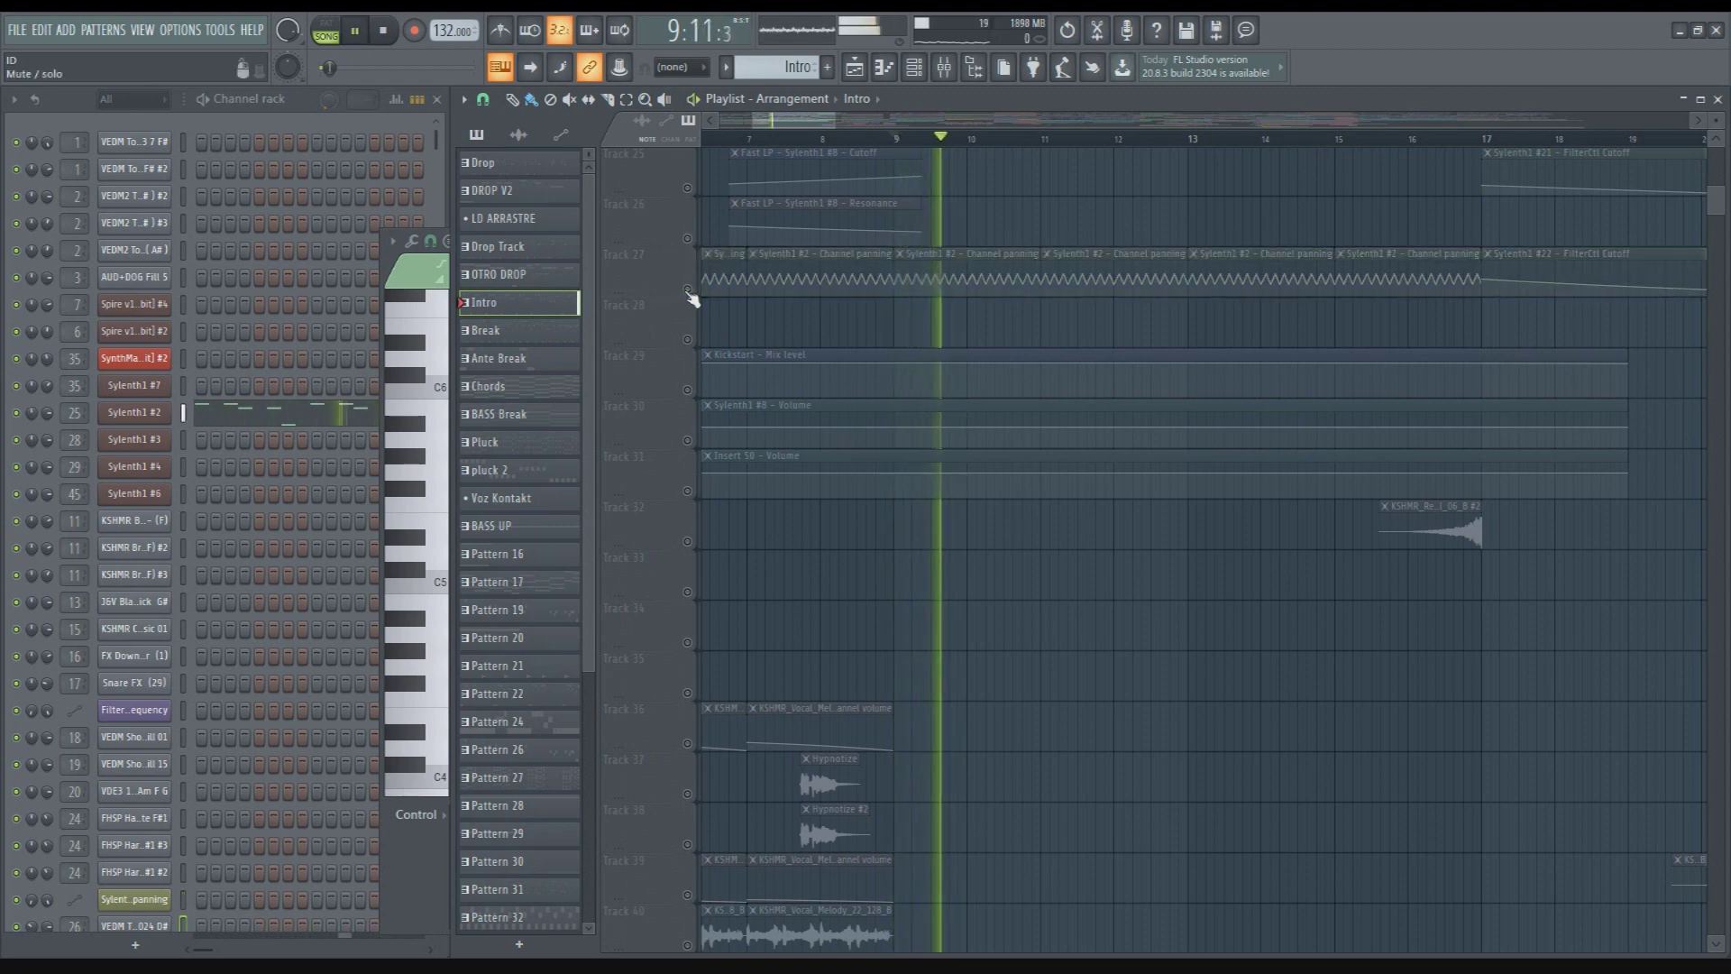
{"action": "key", "text": "space"}
{"action": "scroll", "coordinate": [790, 512], "scroll_direction": "up", "scroll_amount": 10}
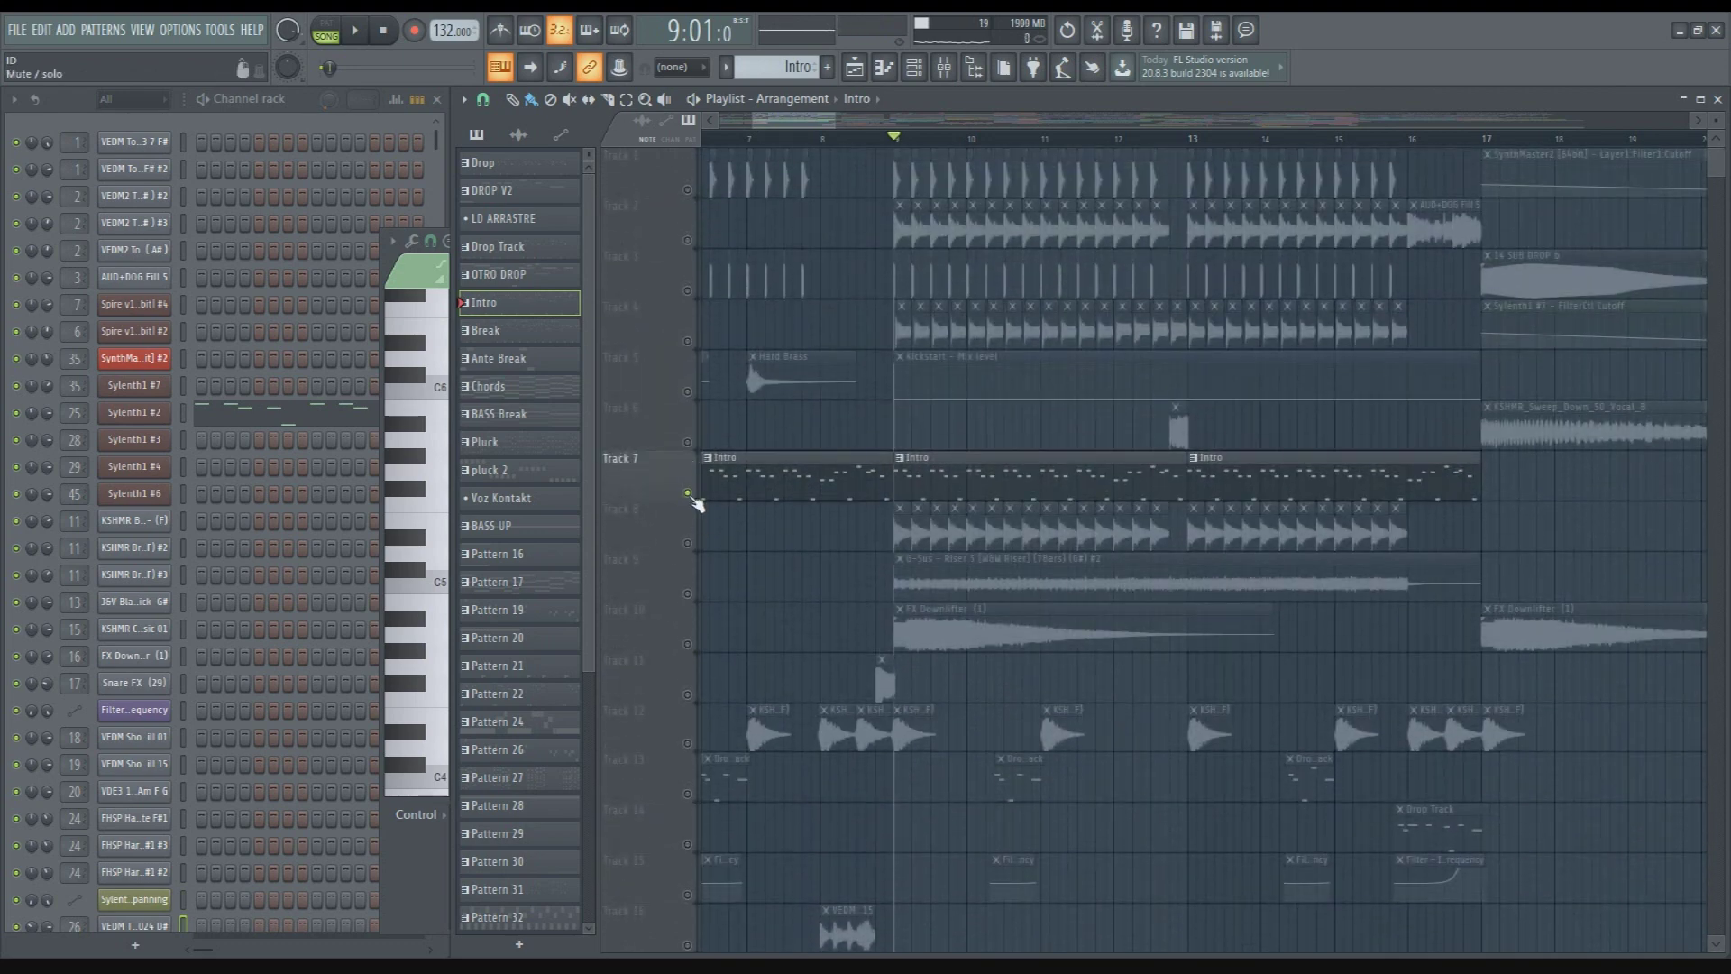
{"action": "left_click", "coordinate": [688, 493], "text": "ctrl"}
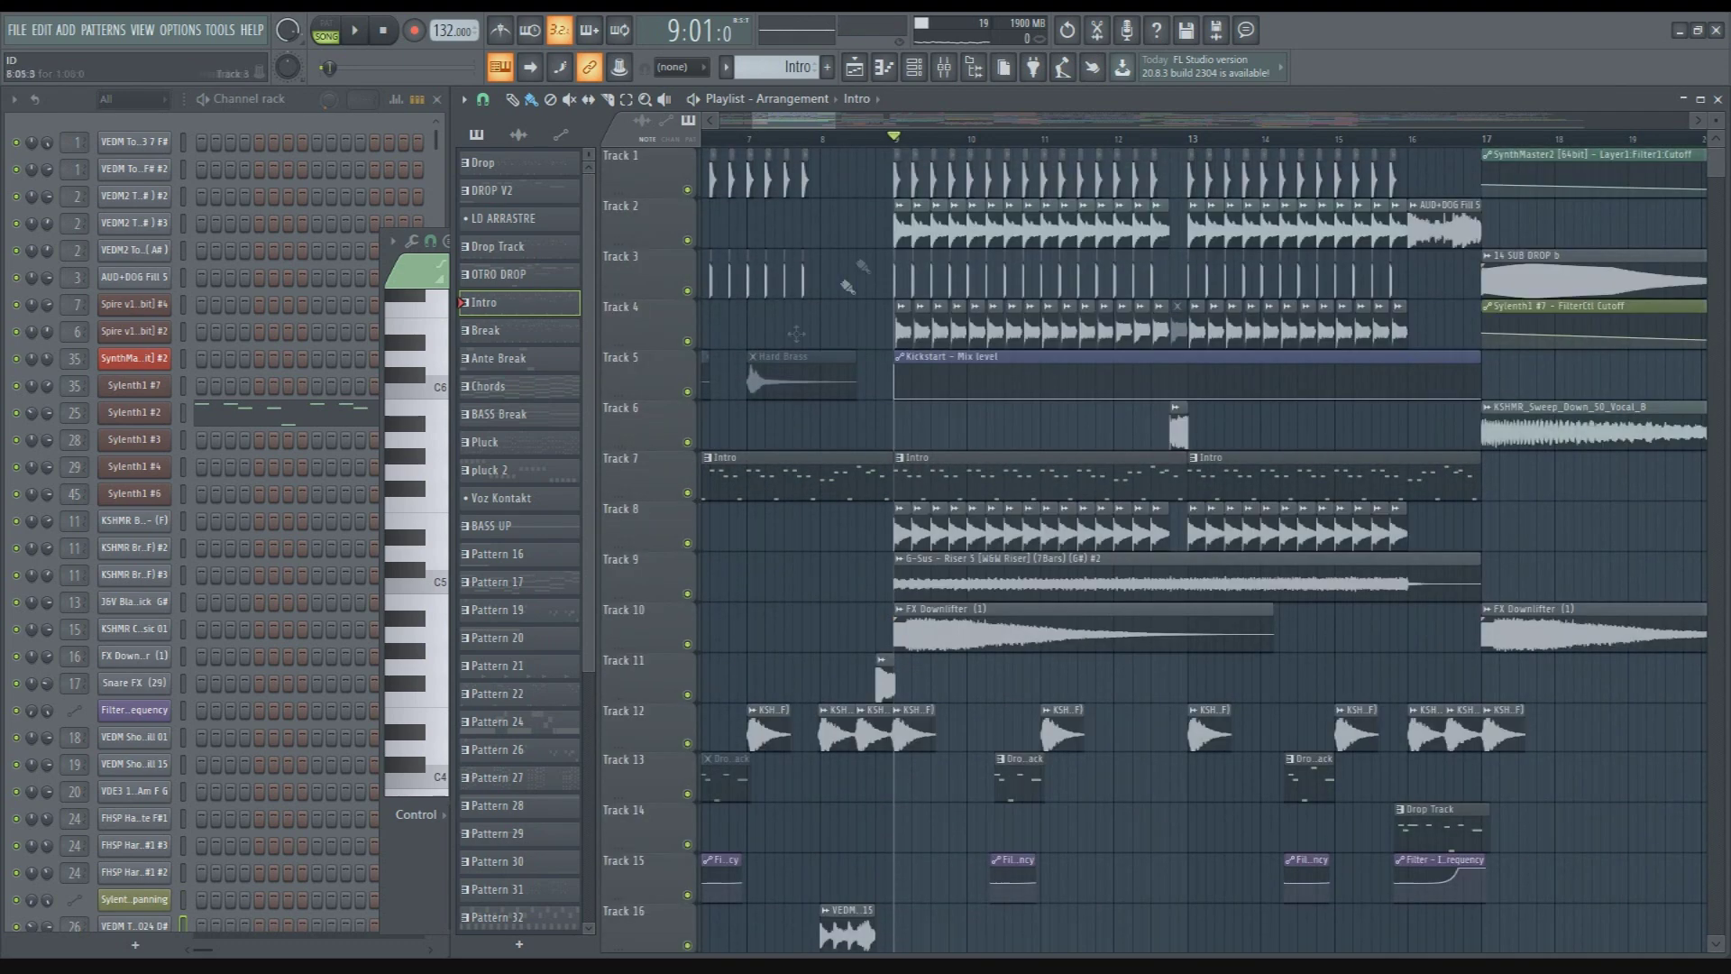
Play all tracks from 10:05 to hear the Drop Track clip on Track 13 in context, and stop the playback
{"action": "scroll", "coordinate": [1091, 457], "scroll_direction": "down", "scroll_amount": 4}
{"action": "scroll", "coordinate": [1049, 480], "scroll_direction": "up", "scroll_amount": 2, "text": "ctrl"}
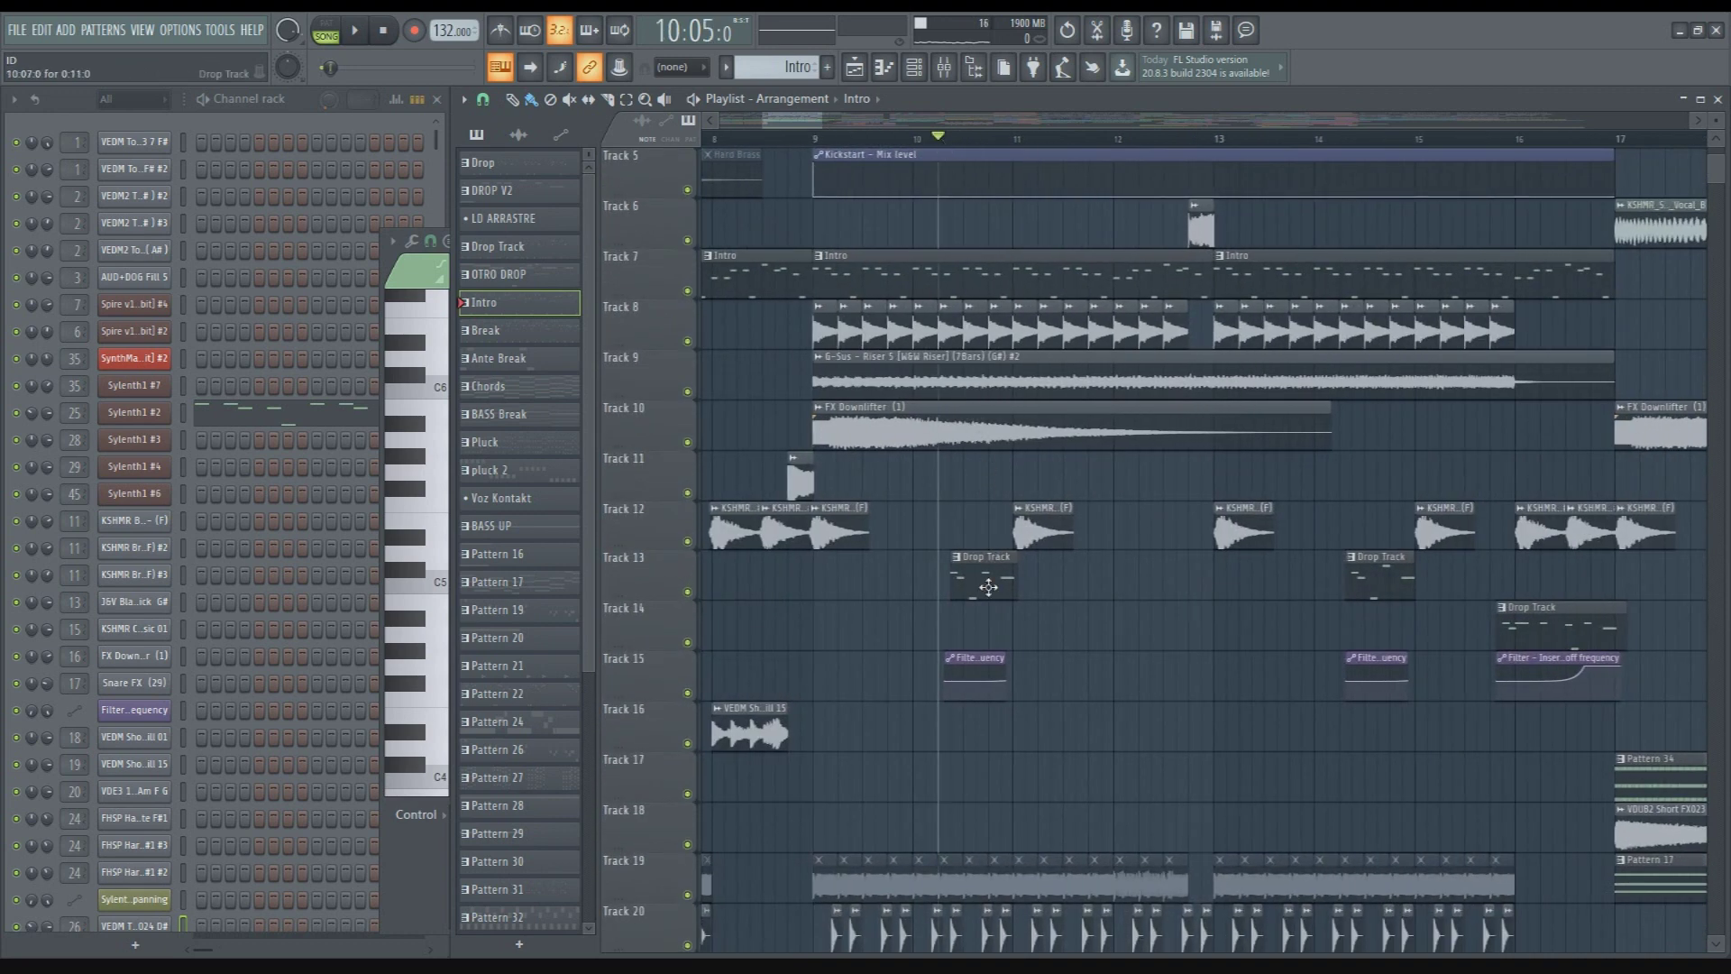
{"action": "key", "text": "space"}
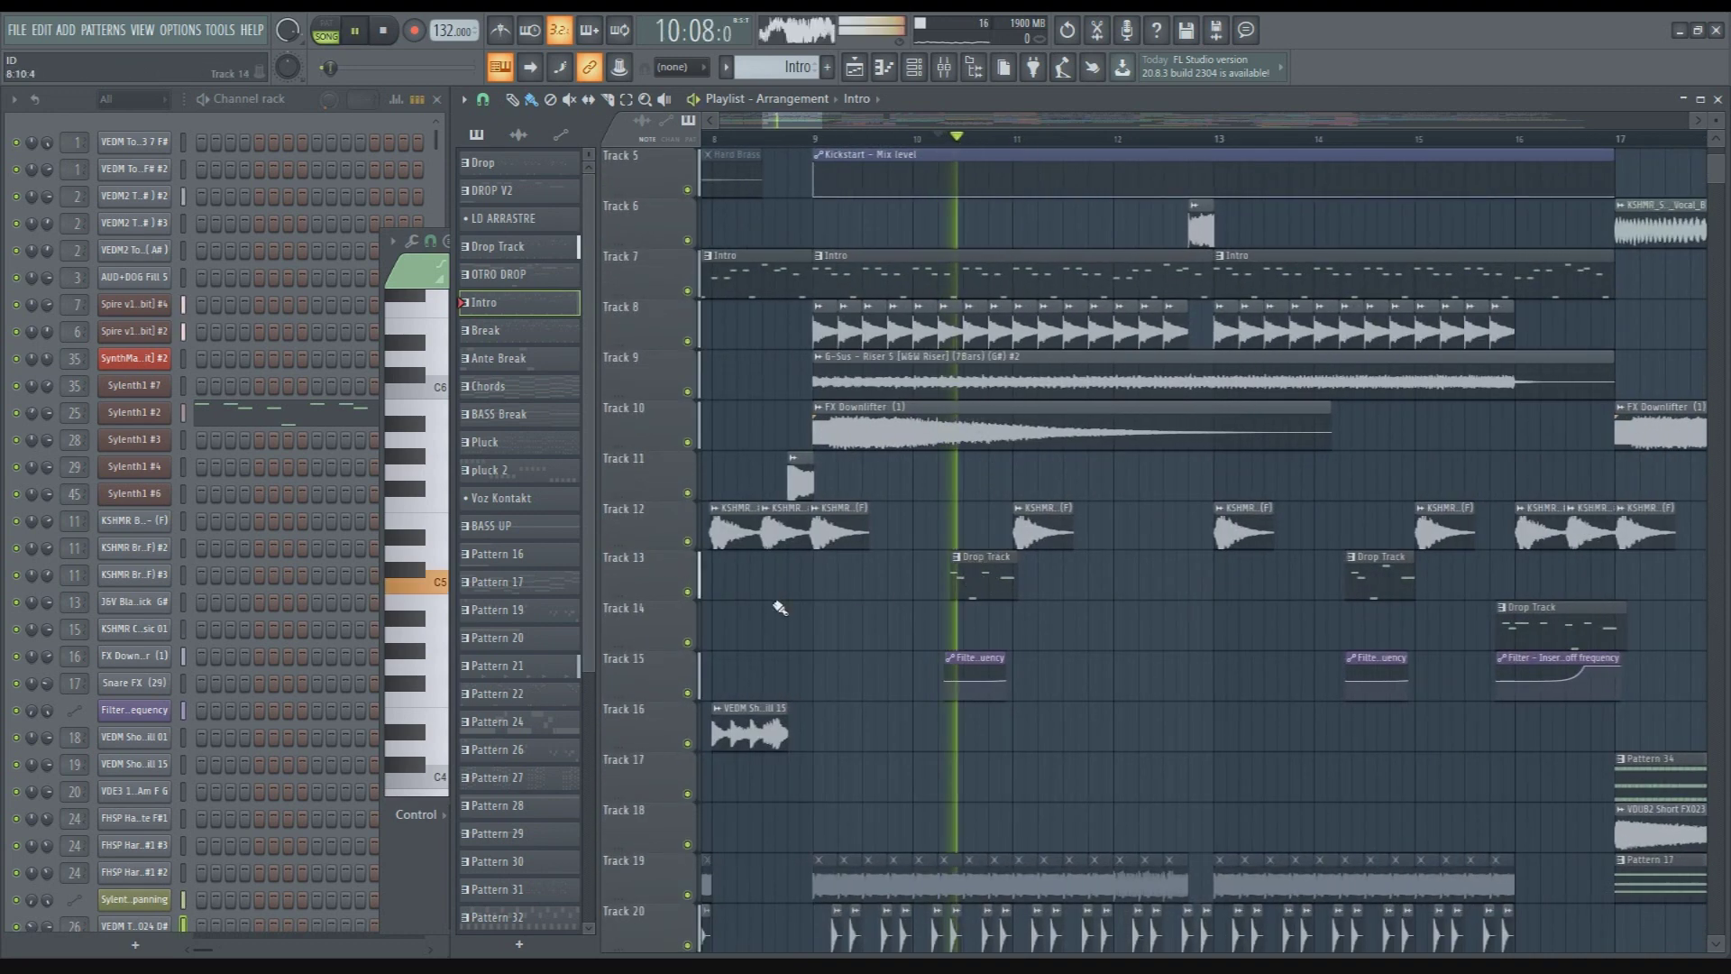
{"action": "scroll", "coordinate": [765, 609], "scroll_direction": "down", "scroll_amount": 3, "text": "ctrl"}
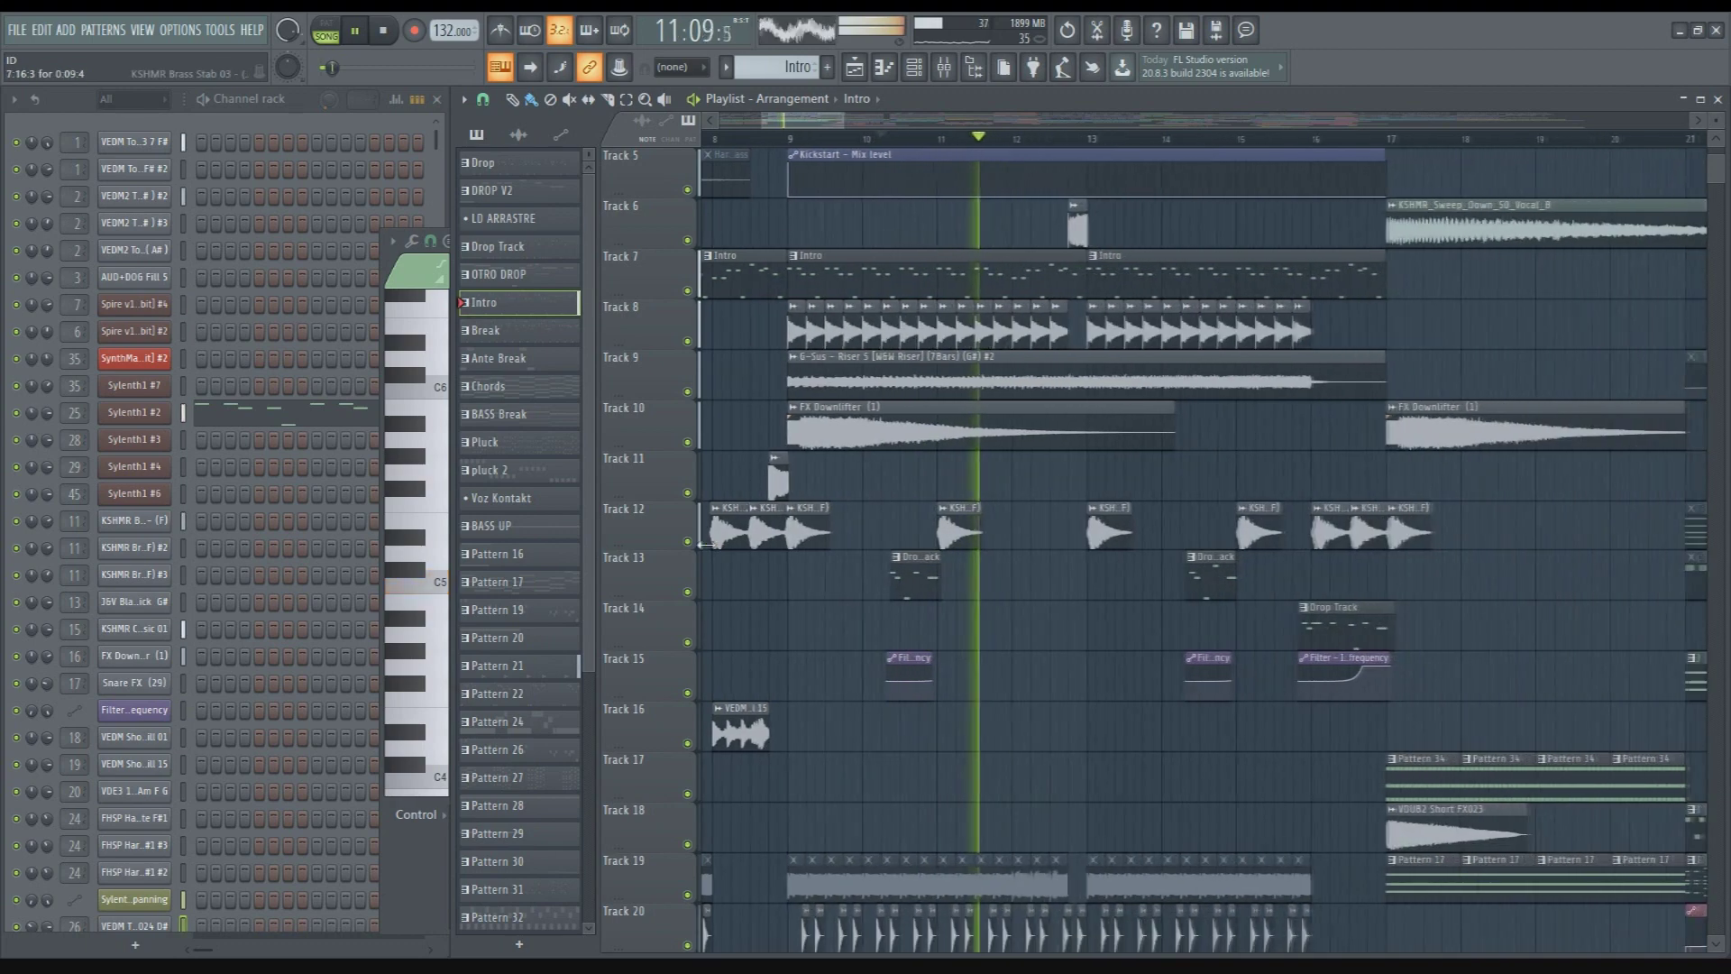
{"action": "scroll", "coordinate": [1000, 534], "scroll_direction": "down", "scroll_amount": 6}
{"action": "key", "text": "space"}
Solo the Steam Saws audio on Track 55 and listen to it from bar 1
{"action": "scroll", "coordinate": [982, 519], "scroll_direction": "down", "scroll_amount": 15}
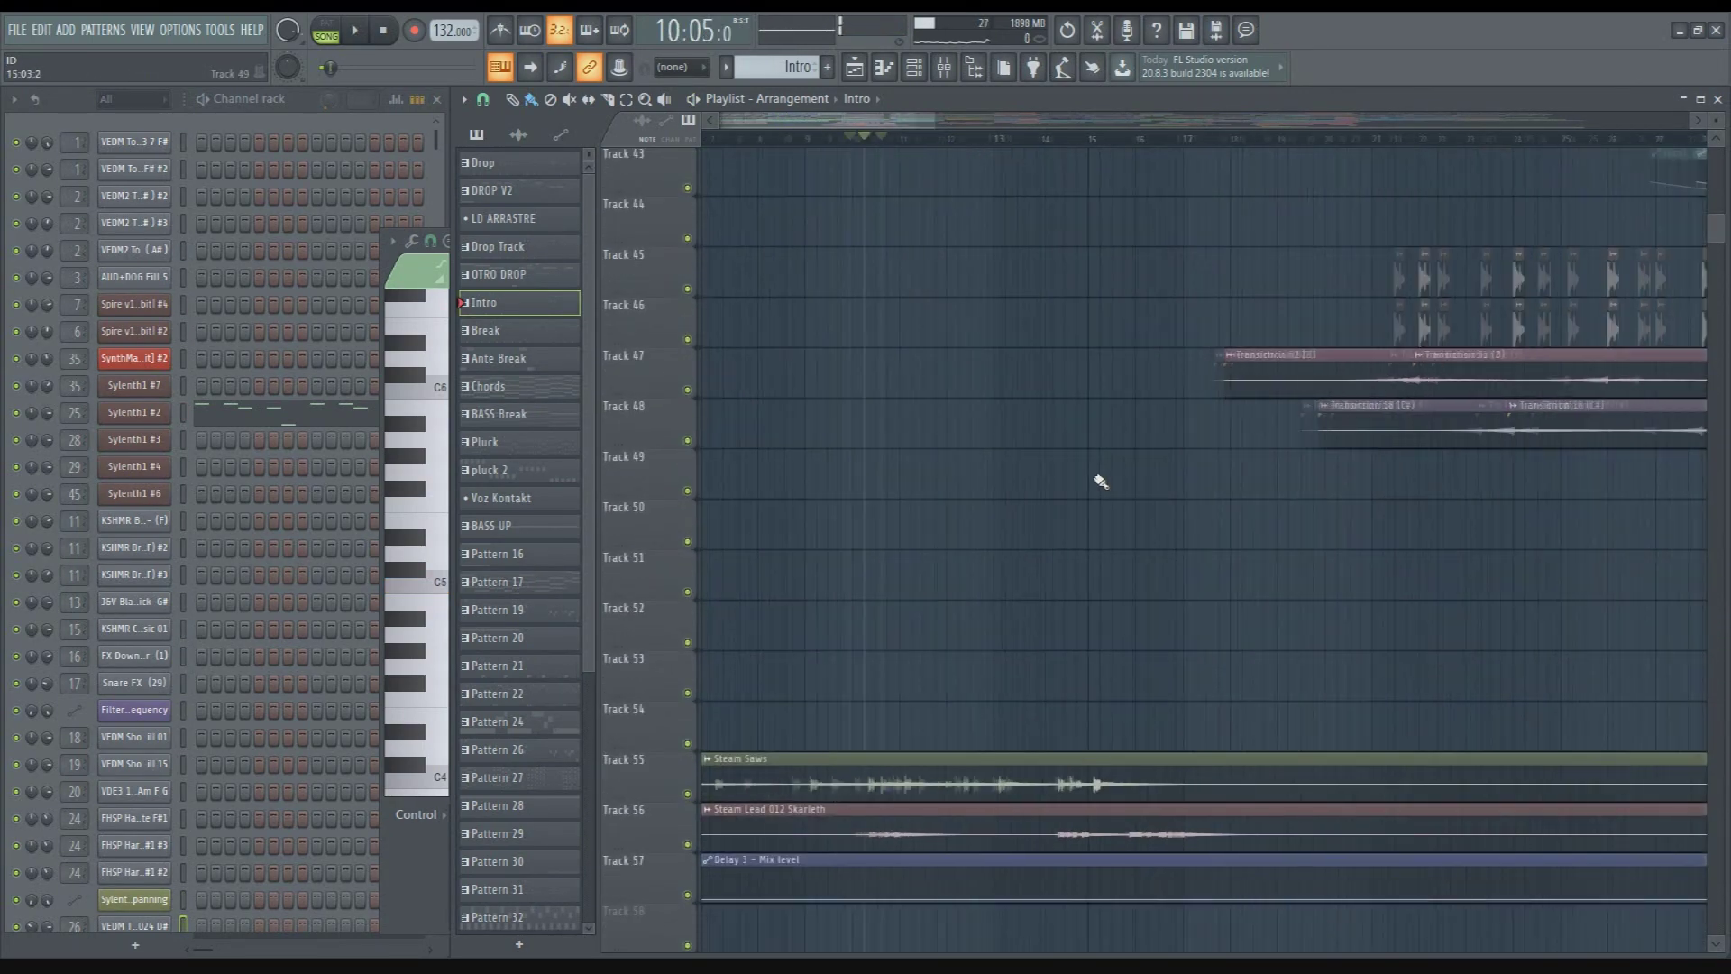
{"action": "scroll", "coordinate": [1099, 482], "scroll_direction": "down", "scroll_amount": 3, "text": "ctrl"}
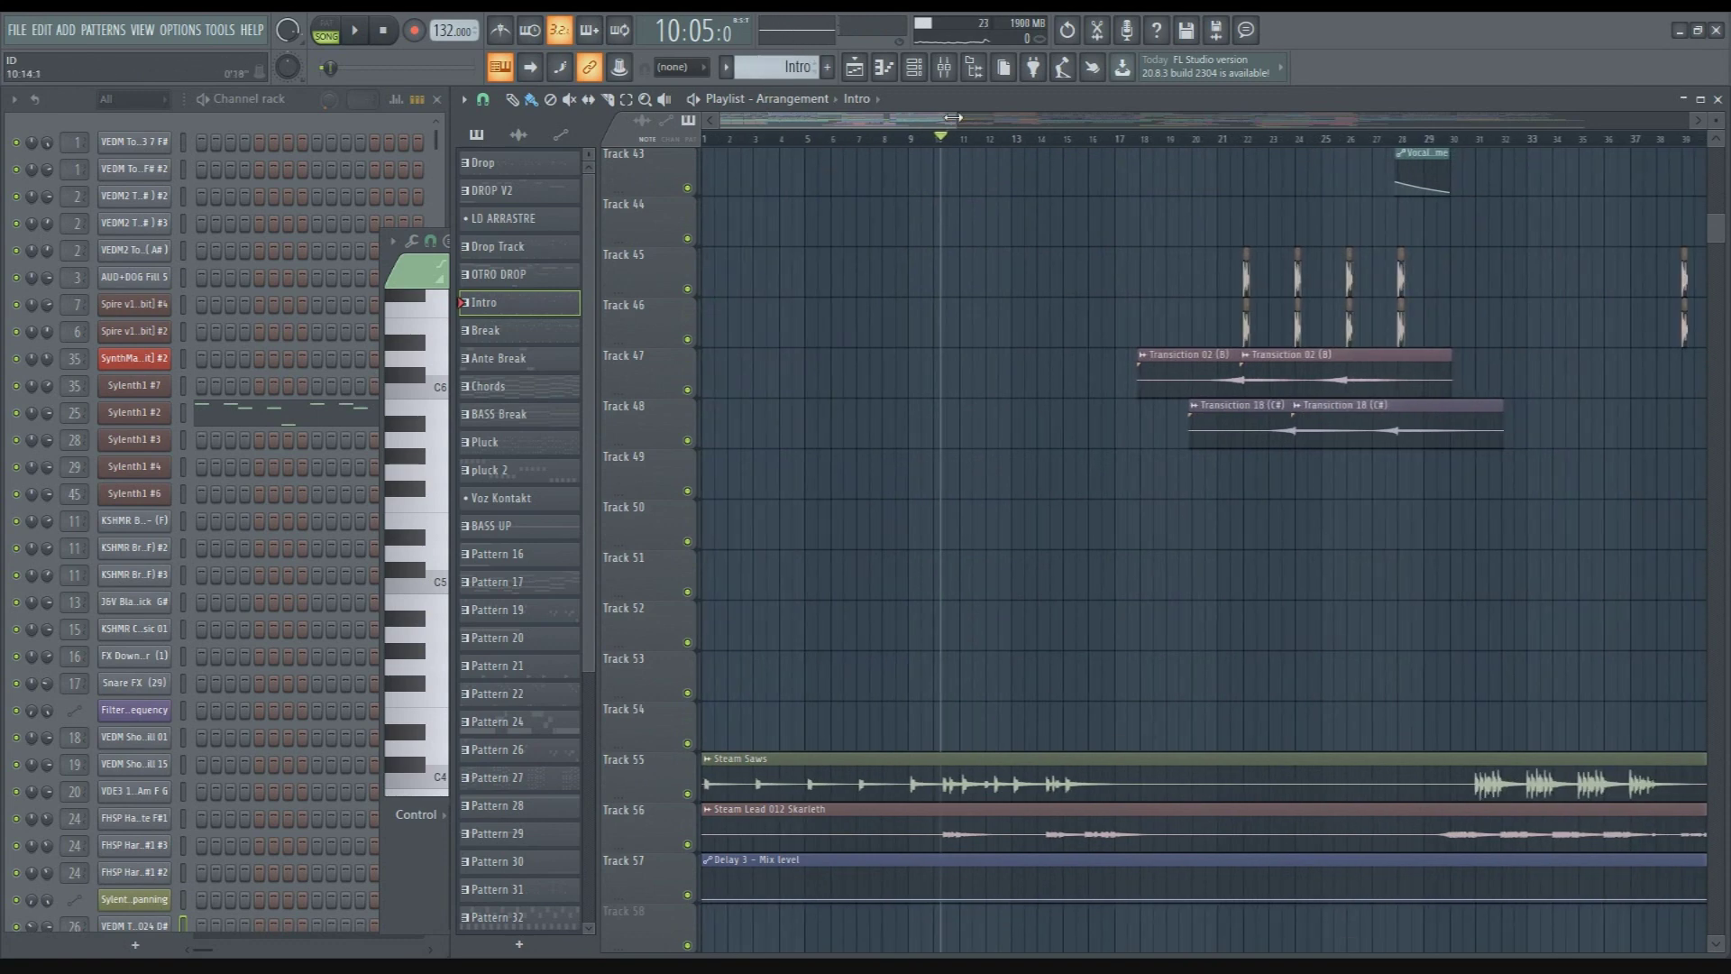
{"action": "left_click_drag", "start_coordinate": [953, 117], "coordinate": [831, 117]}
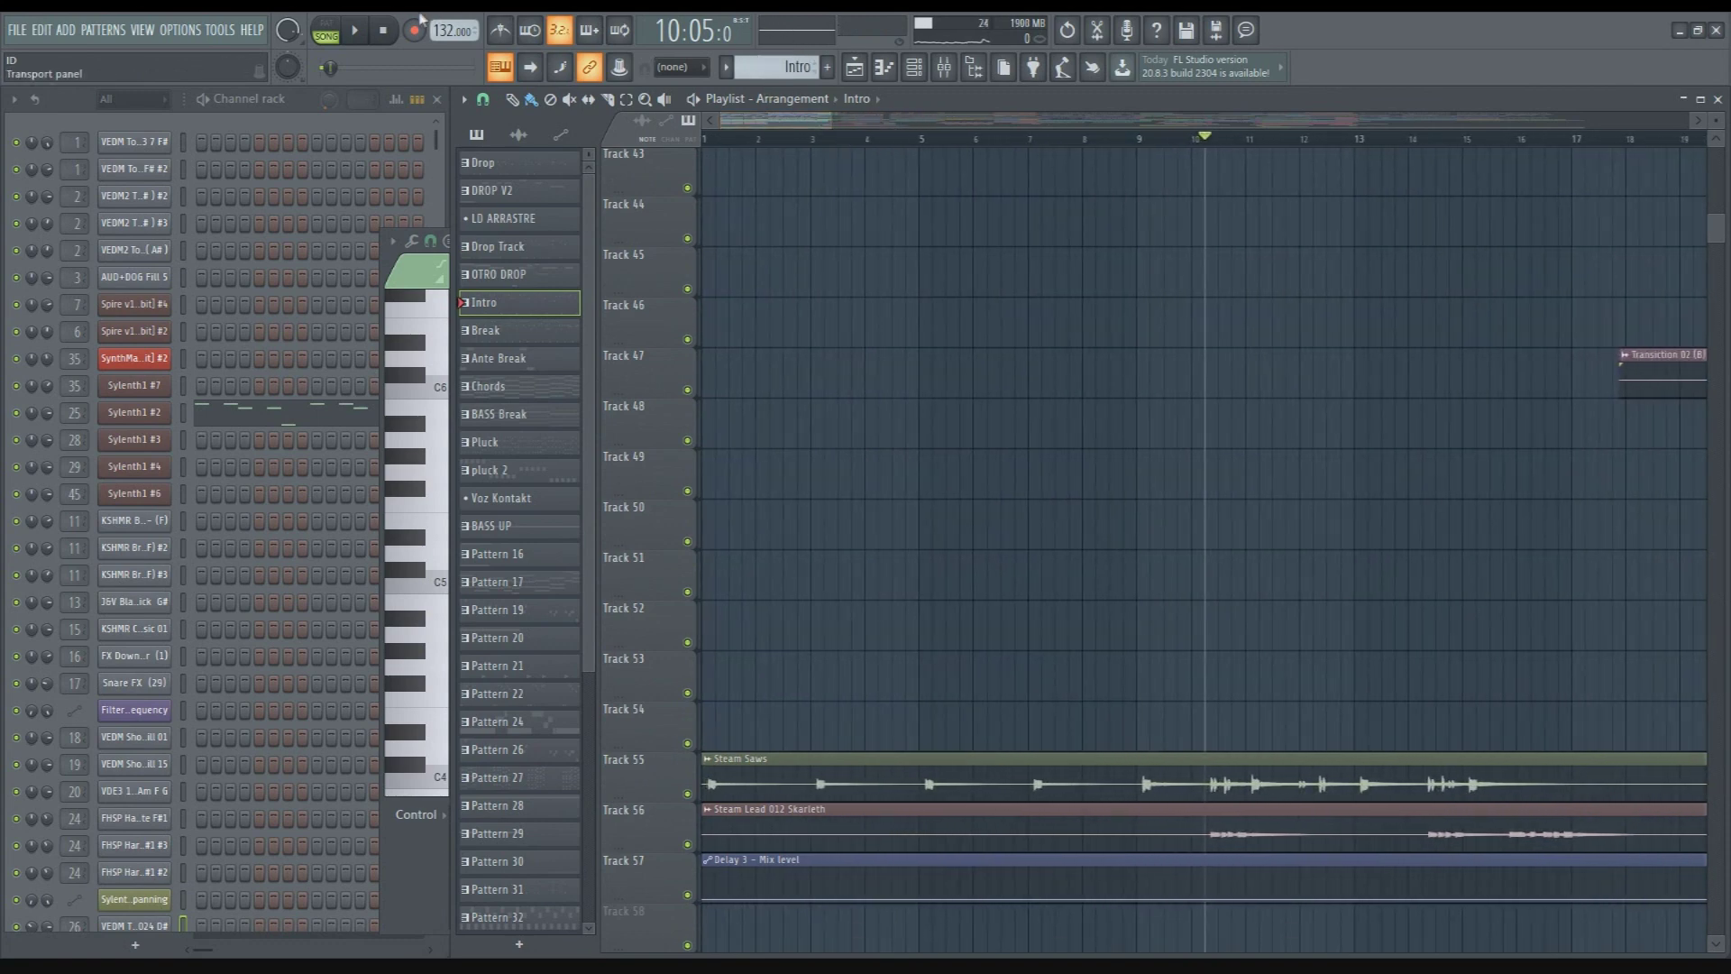
{"action": "key", "text": "space"}
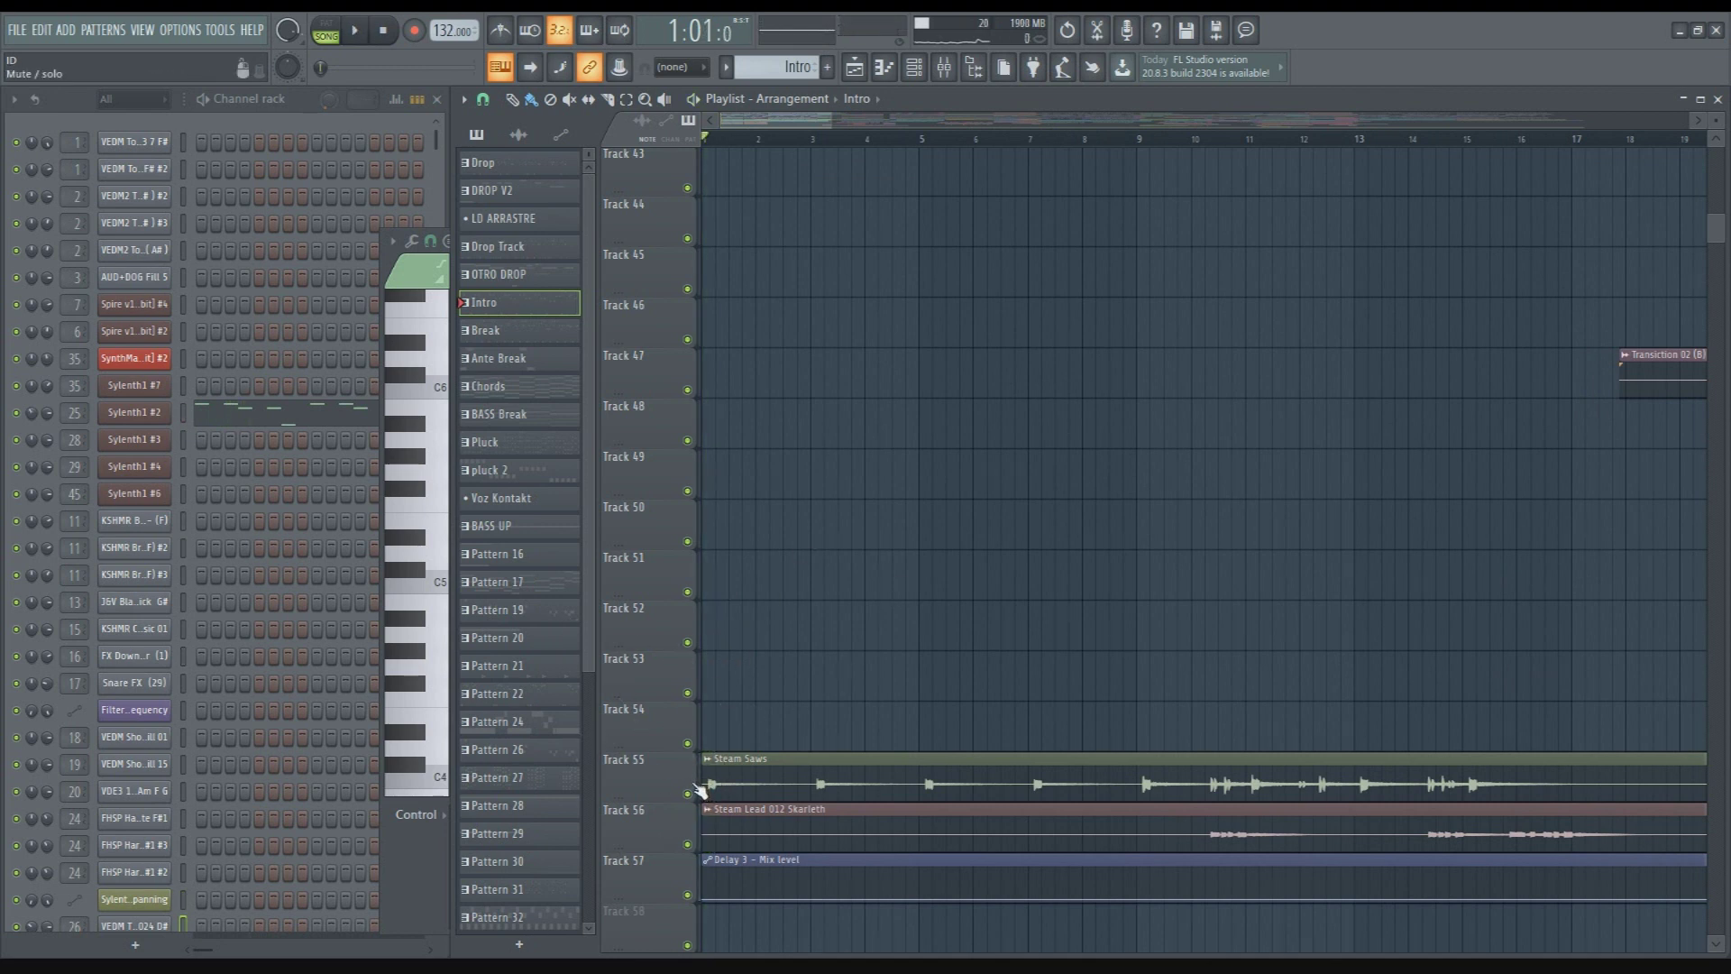
{"action": "right_click", "coordinate": [689, 791]}
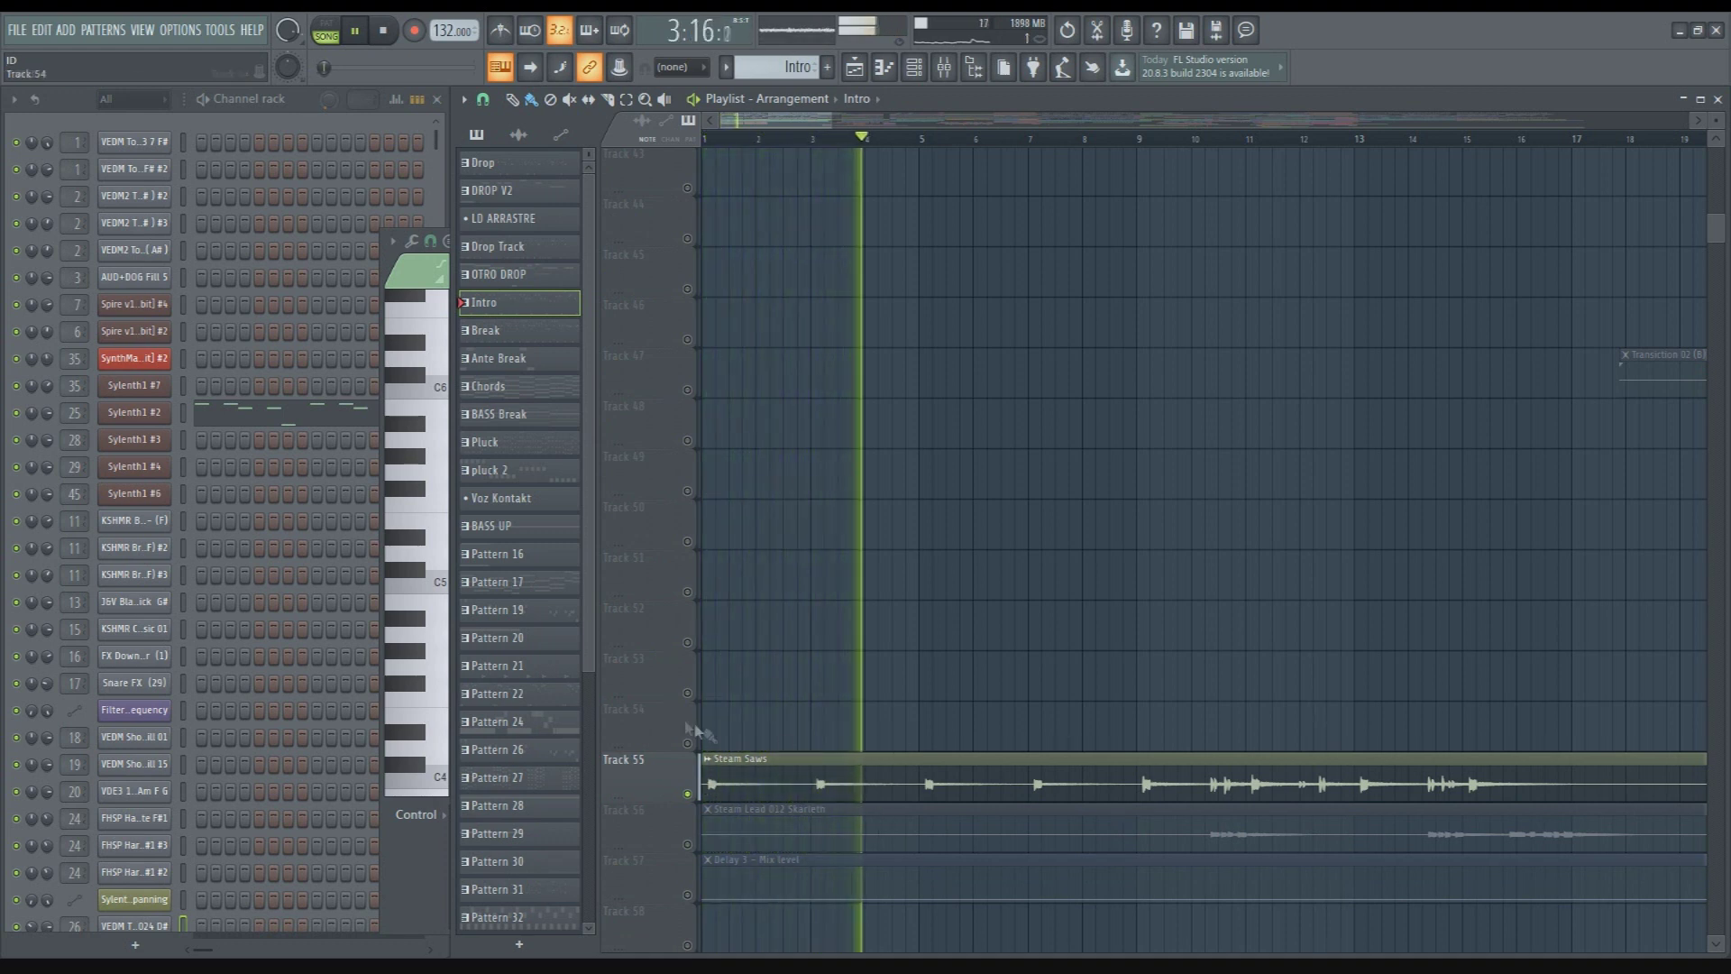
{"action": "scroll", "coordinate": [646, 697], "scroll_direction": "down", "scroll_amount": 3}
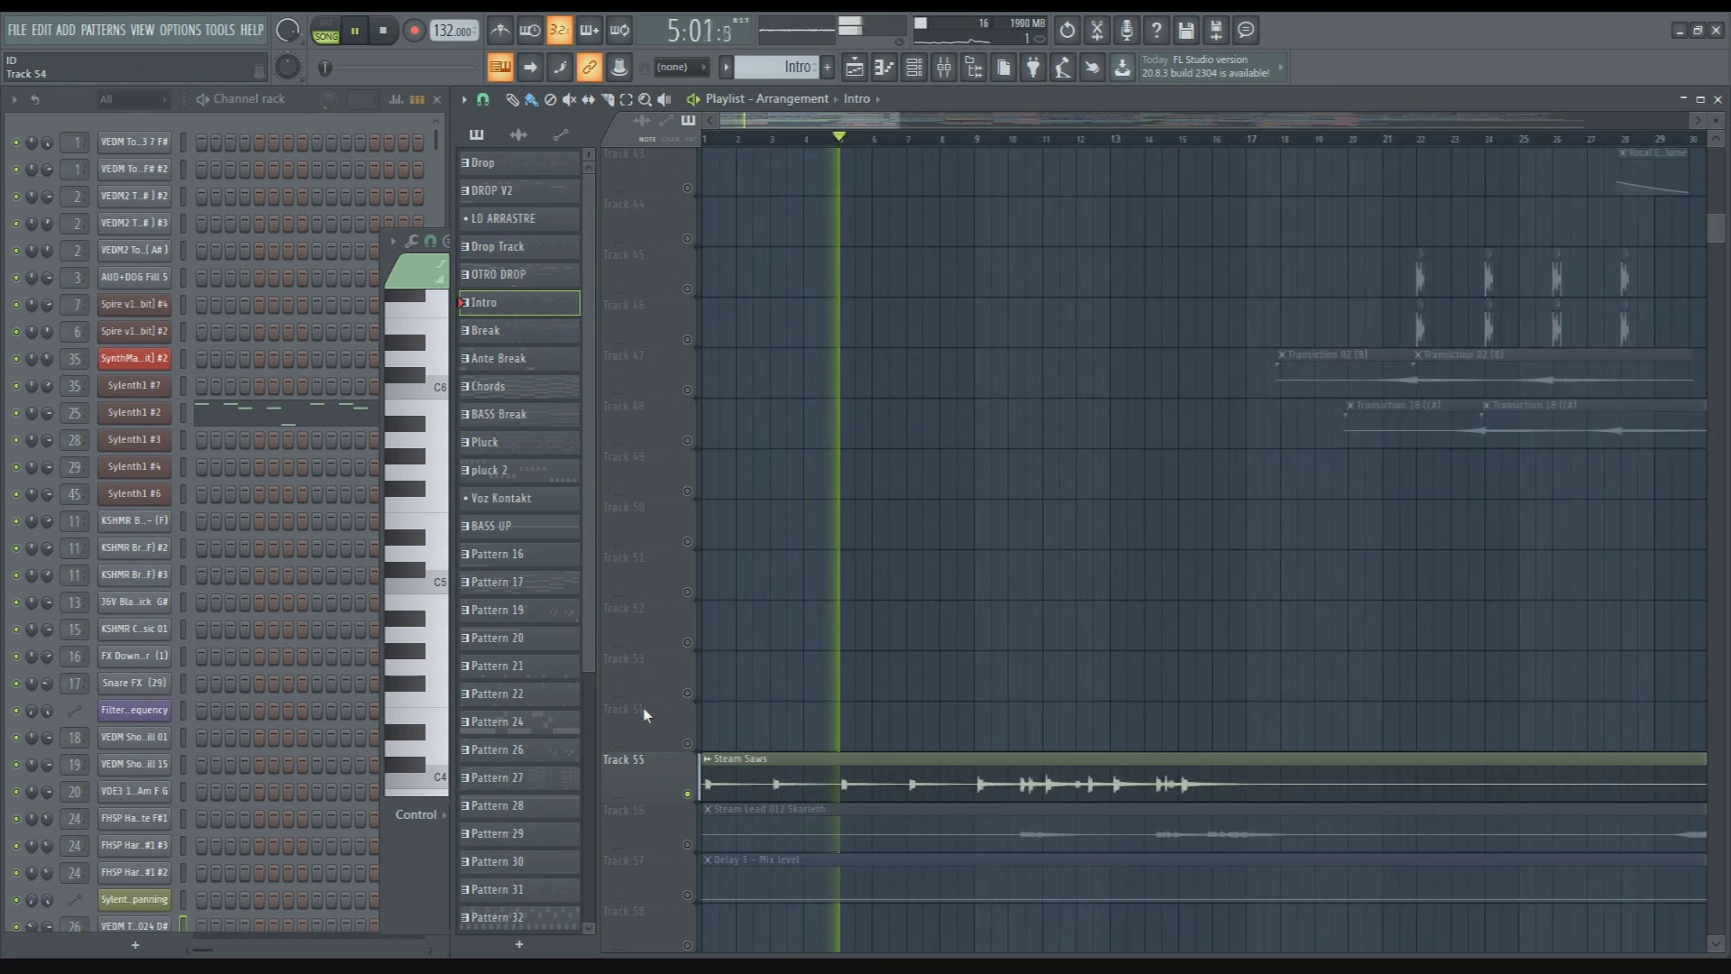
{"action": "key", "text": "space"}
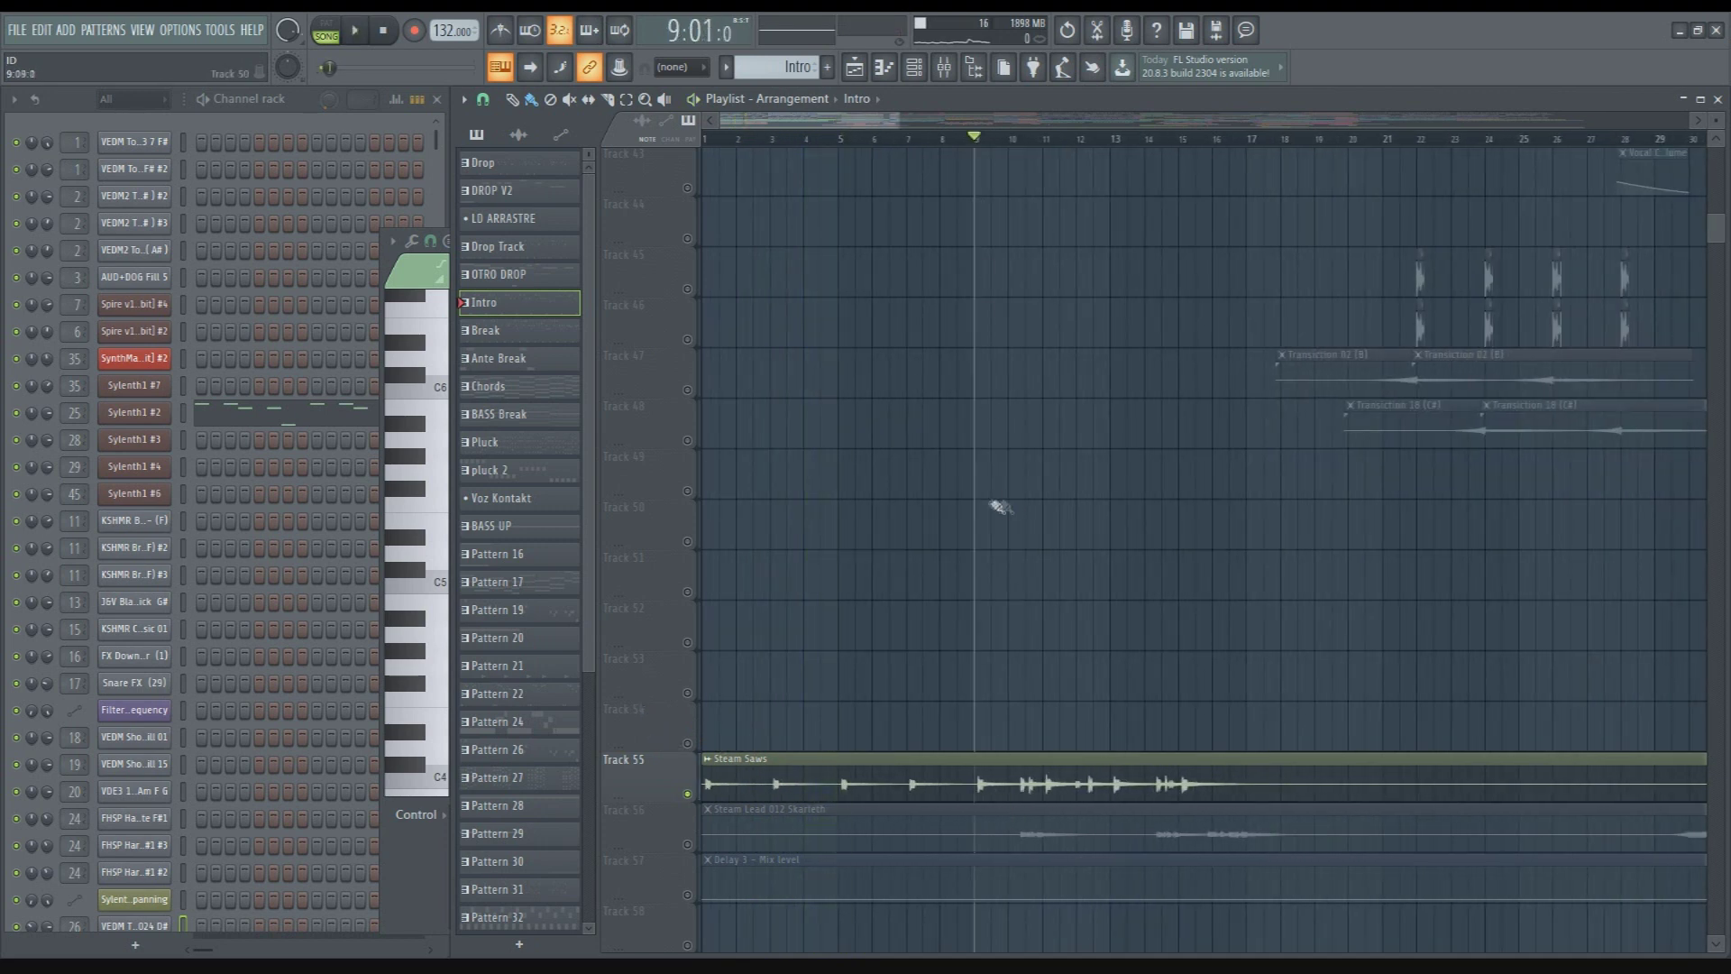
Listen to the soloed Steam Saws audio from bar 9 and again from around bar 10
{"action": "key", "text": "space"}
{"action": "key", "text": "space"}
{"action": "scroll", "coordinate": [1214, 468], "scroll_direction": "up", "scroll_amount": 2}
{"action": "key", "text": "space"}
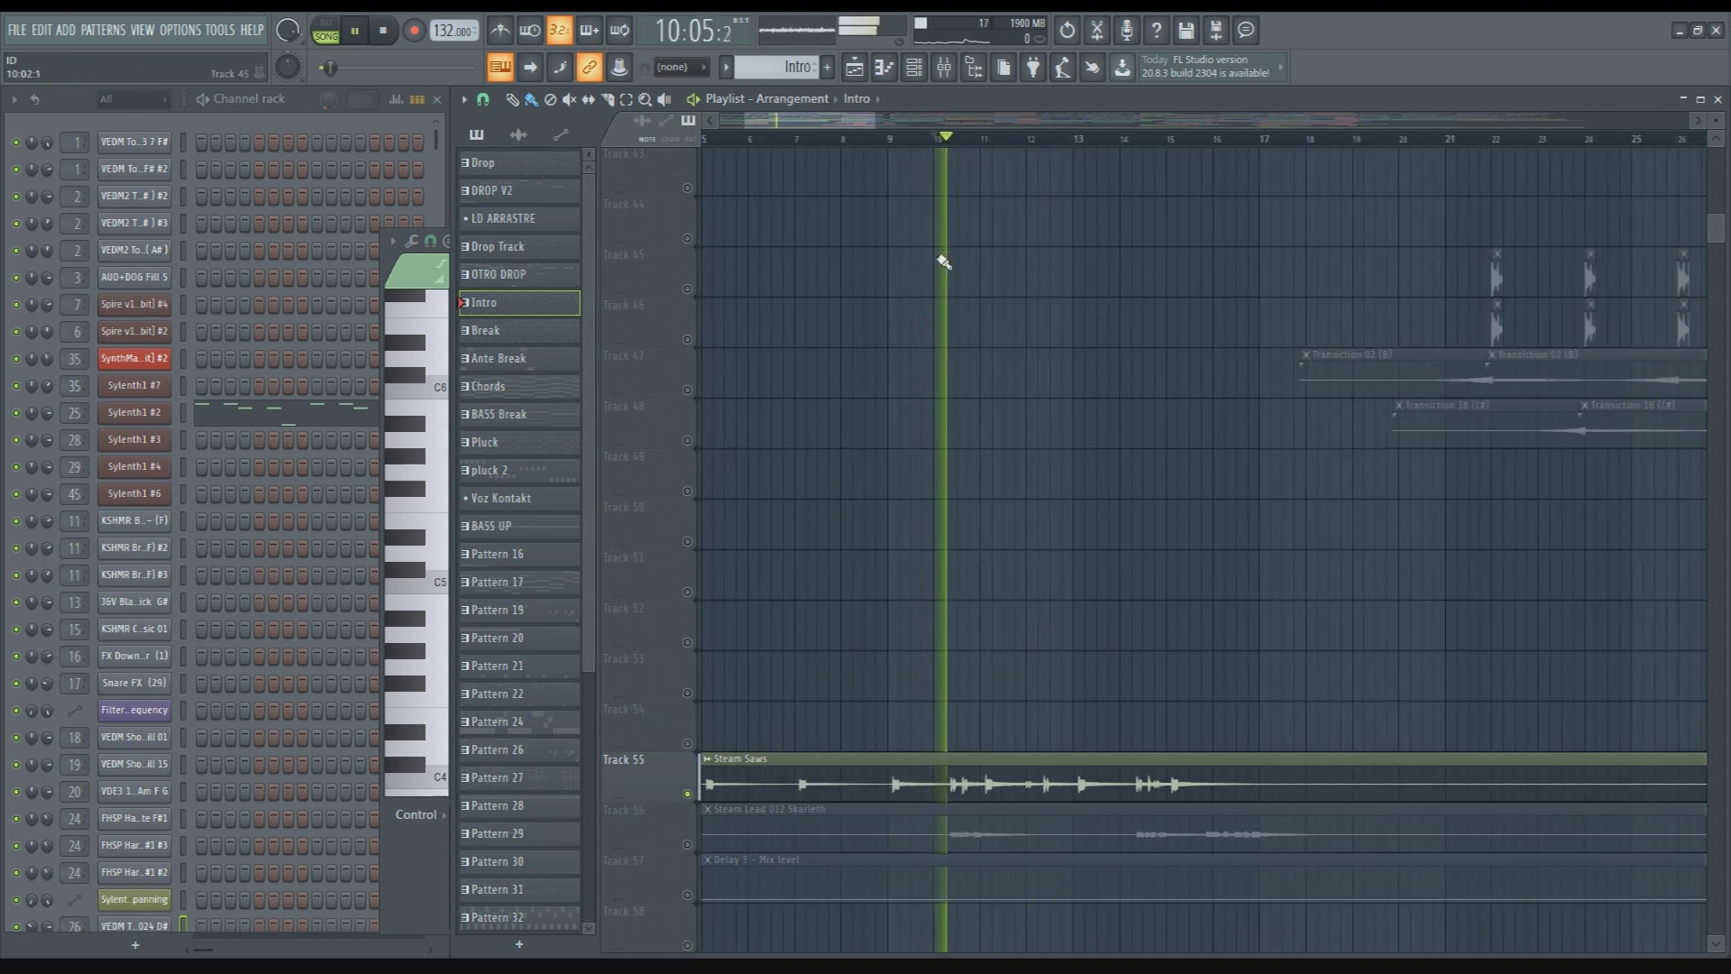
{"action": "scroll", "coordinate": [1086, 451], "scroll_direction": "up", "scroll_amount": 2}
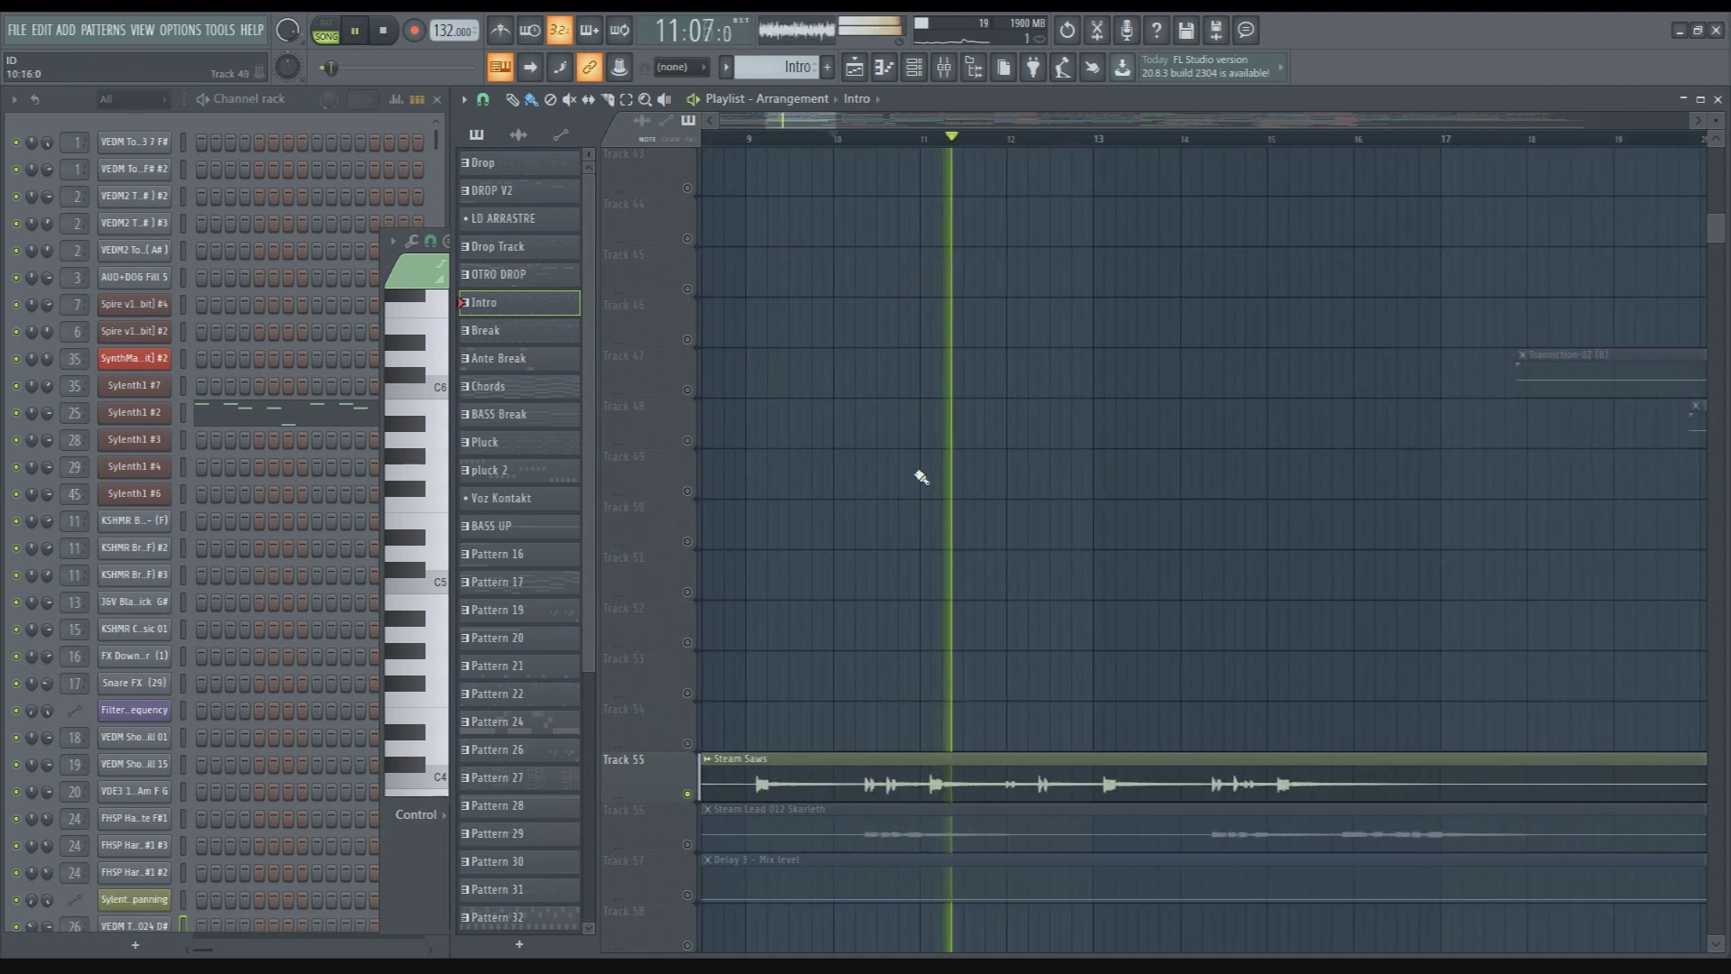
Solo the Steam Lead 012 audio on Track 56, listen to it around bars 10 and 11, and restore all tracks
{"action": "key", "text": "space"}
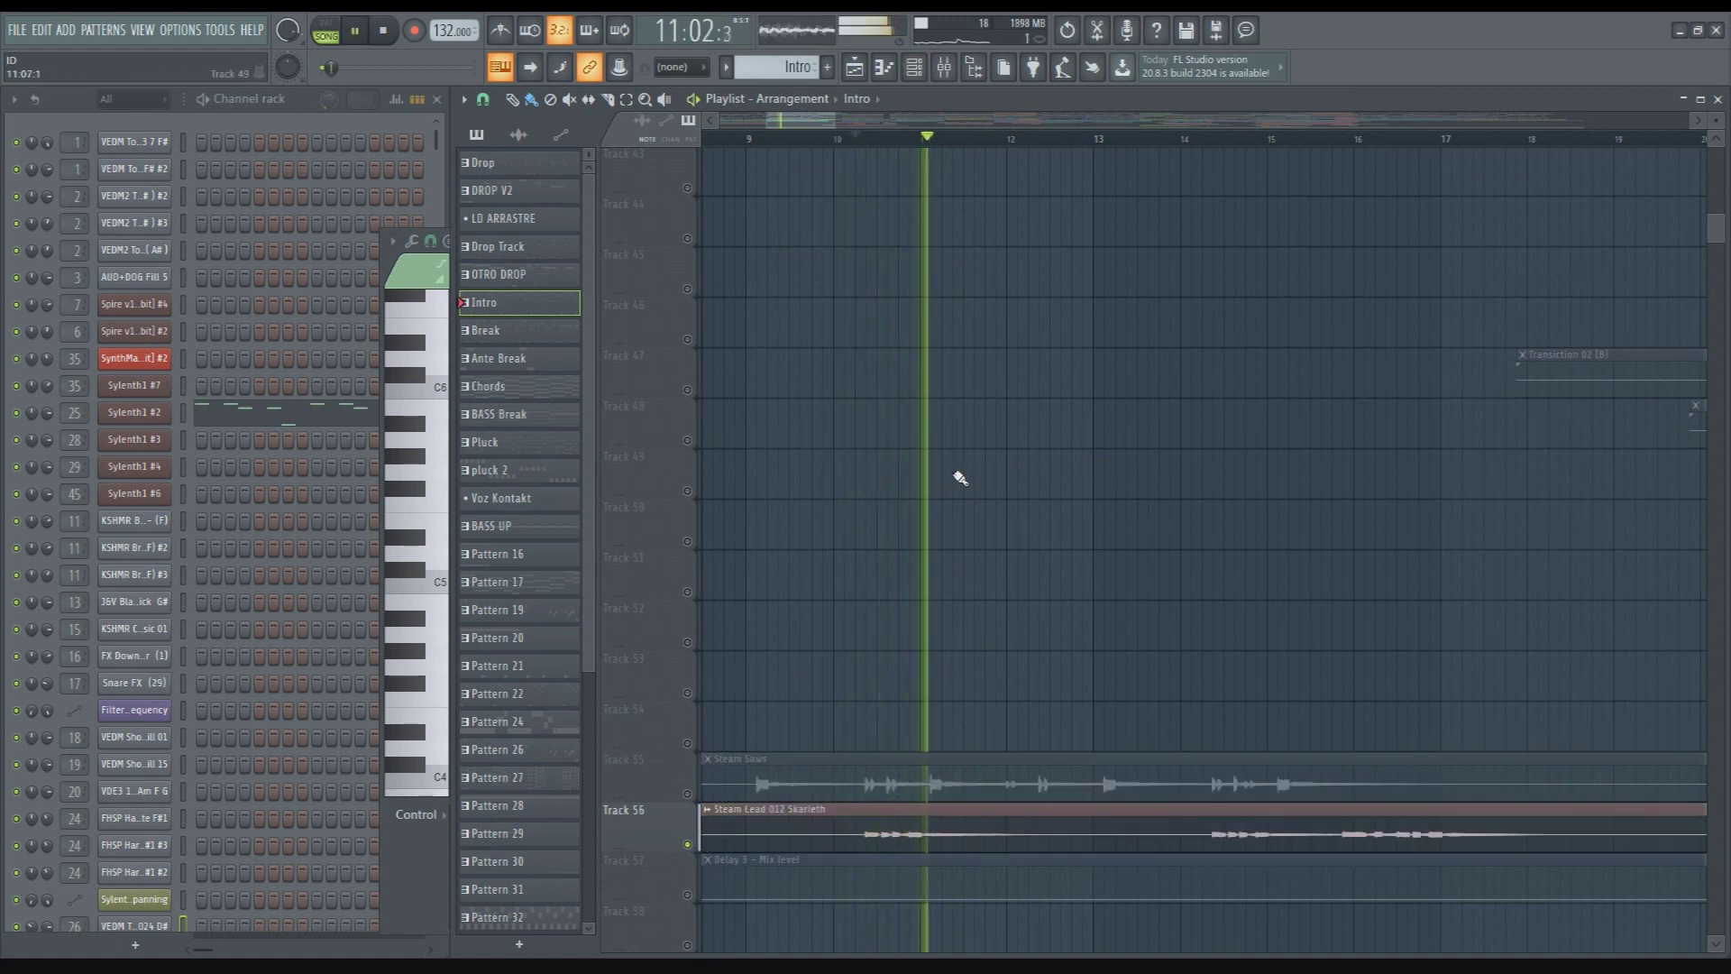
{"action": "key", "text": "space"}
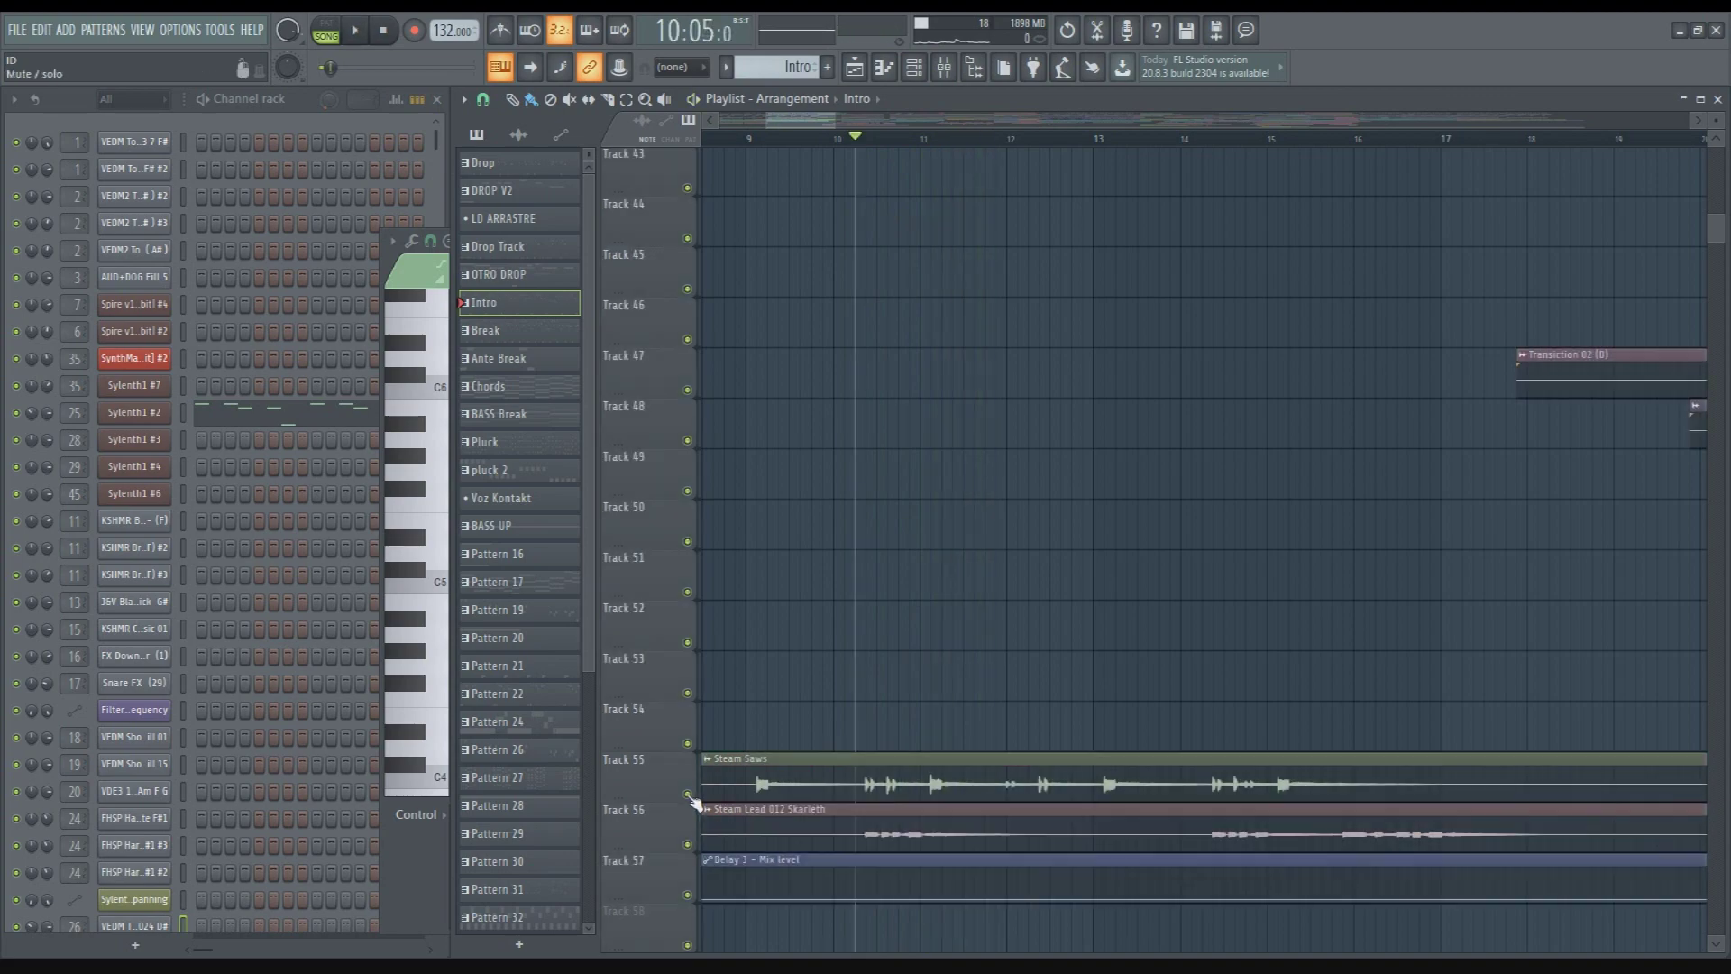
Listen to all tracks together around bar 15 and set the playback position to bar 16
{"action": "scroll", "coordinate": [848, 529], "scroll_direction": "down", "scroll_amount": 2}
{"action": "scroll", "coordinate": [1172, 586], "scroll_direction": "up", "scroll_amount": 12}
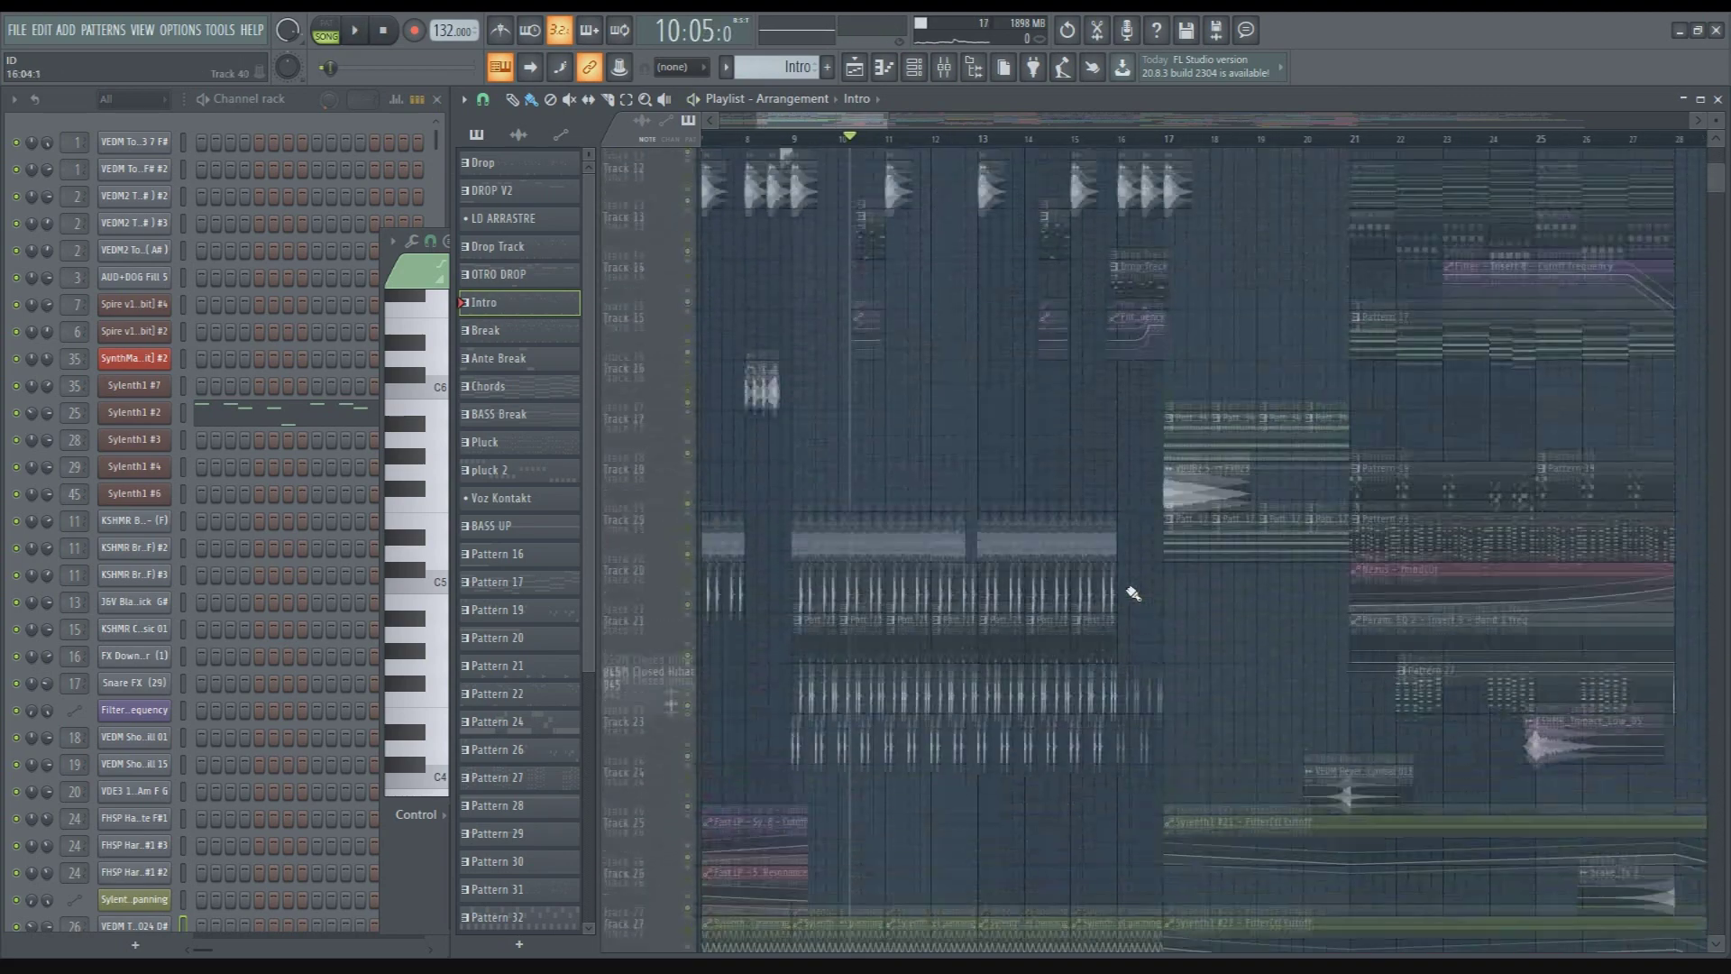
{"action": "scroll", "coordinate": [887, 522], "scroll_direction": "down", "scroll_amount": 5}
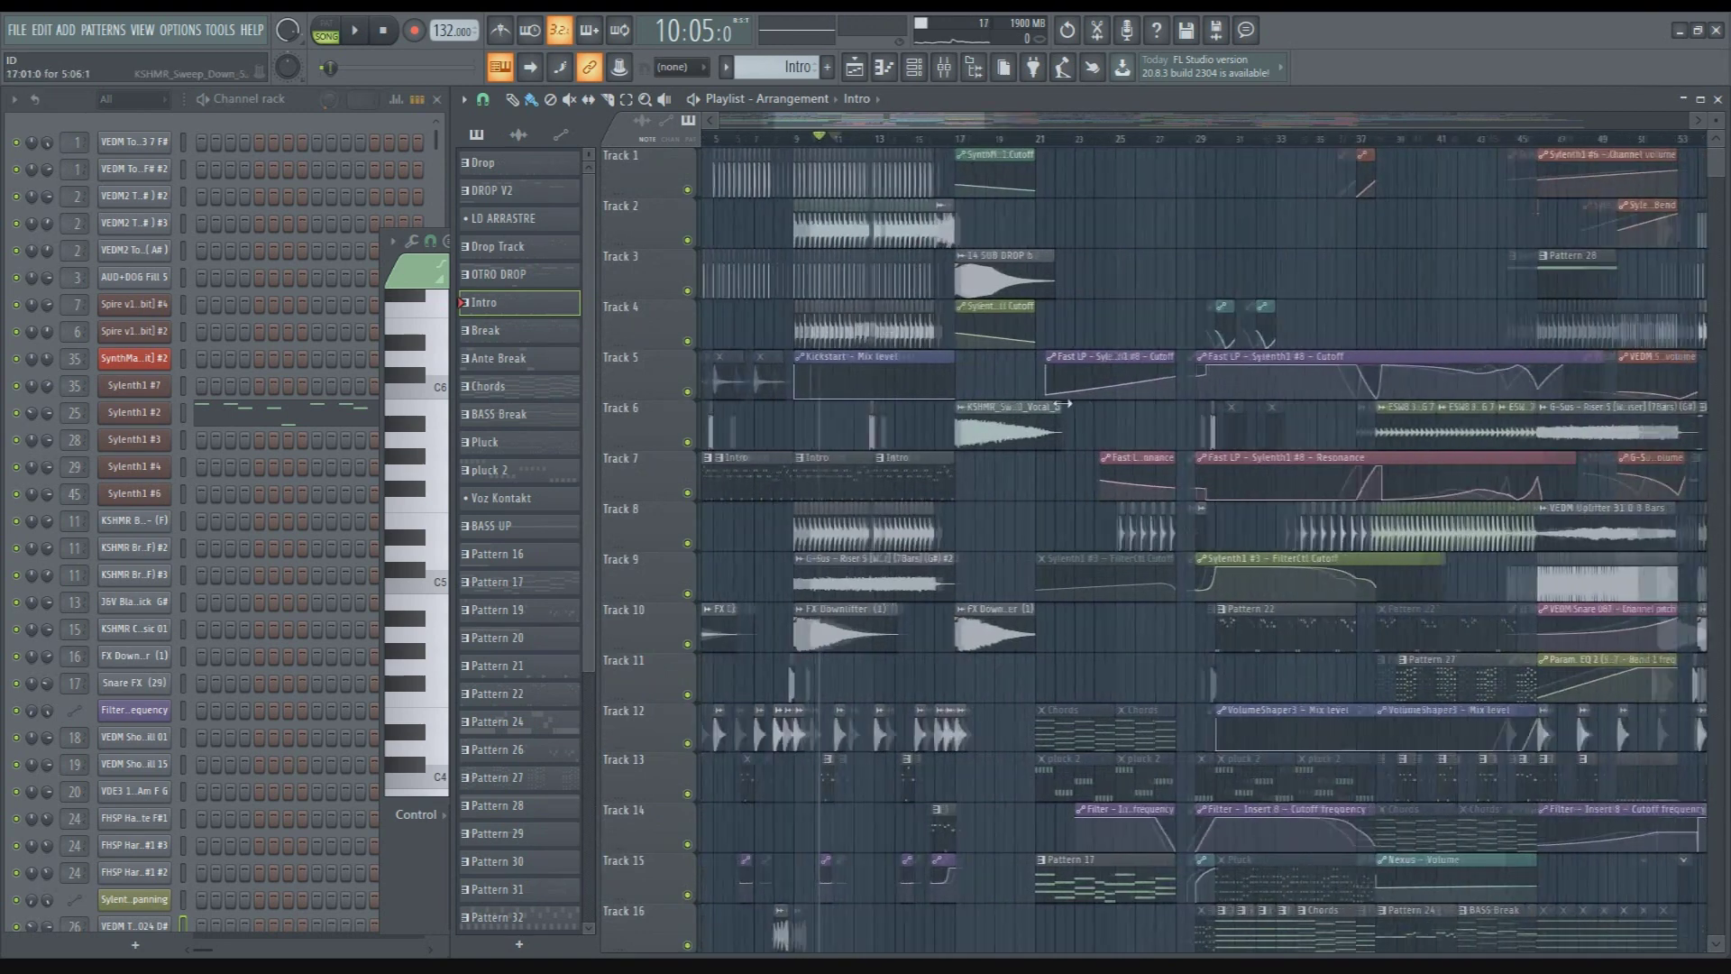
{"action": "scroll", "coordinate": [1019, 432], "scroll_direction": "up", "scroll_amount": 2}
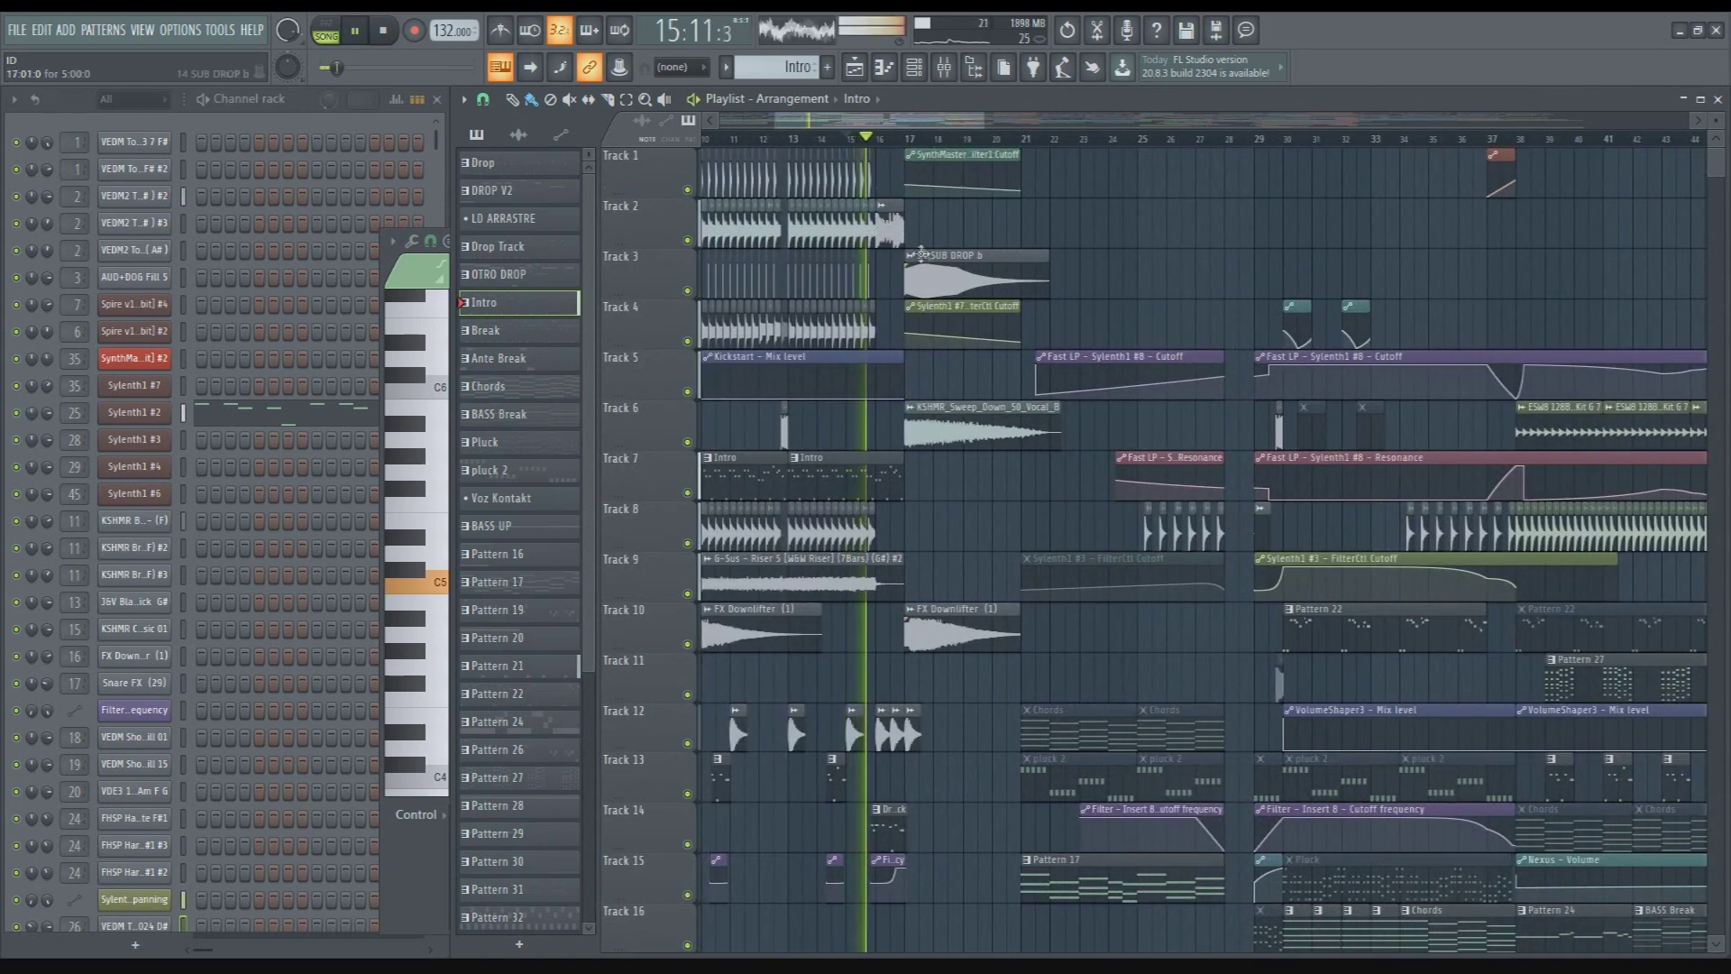
{"action": "scroll", "coordinate": [915, 316], "scroll_direction": "up", "scroll_amount": 3}
{"action": "scroll", "coordinate": [902, 306], "scroll_direction": "up", "scroll_amount": 3}
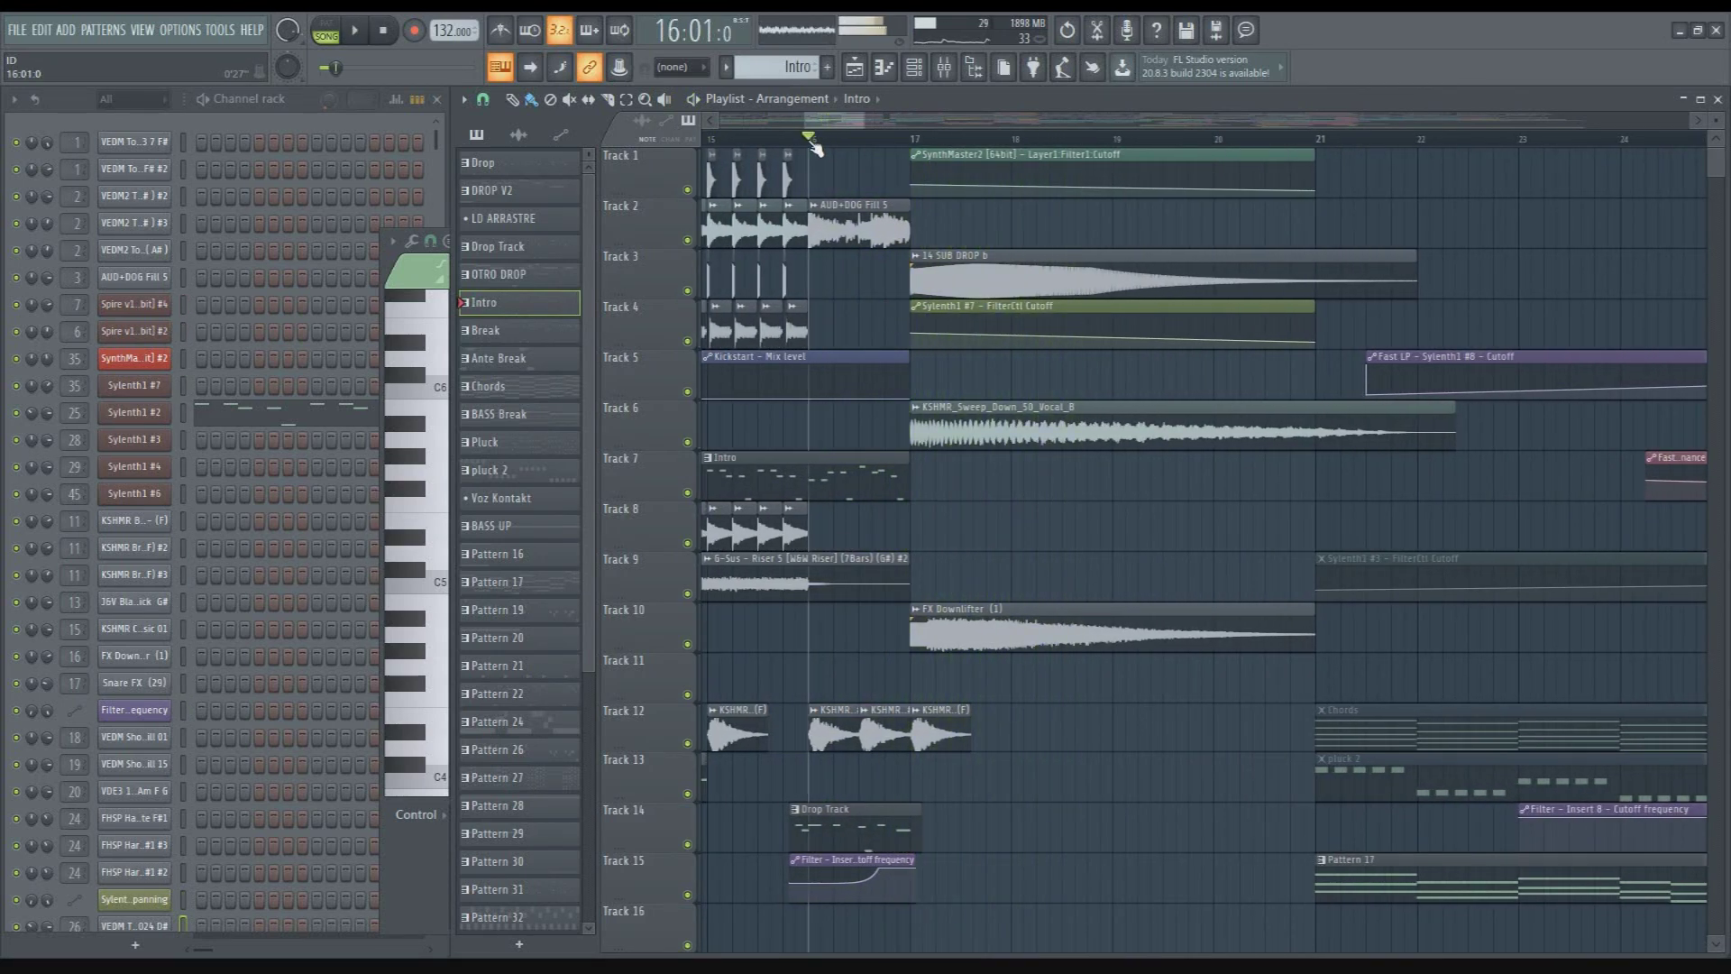
Examine the AUD+DOG Fill 5 sample settings on Track 2, close them and listen to the fill at bar 16
{"action": "double_click", "coordinate": [850, 228]}
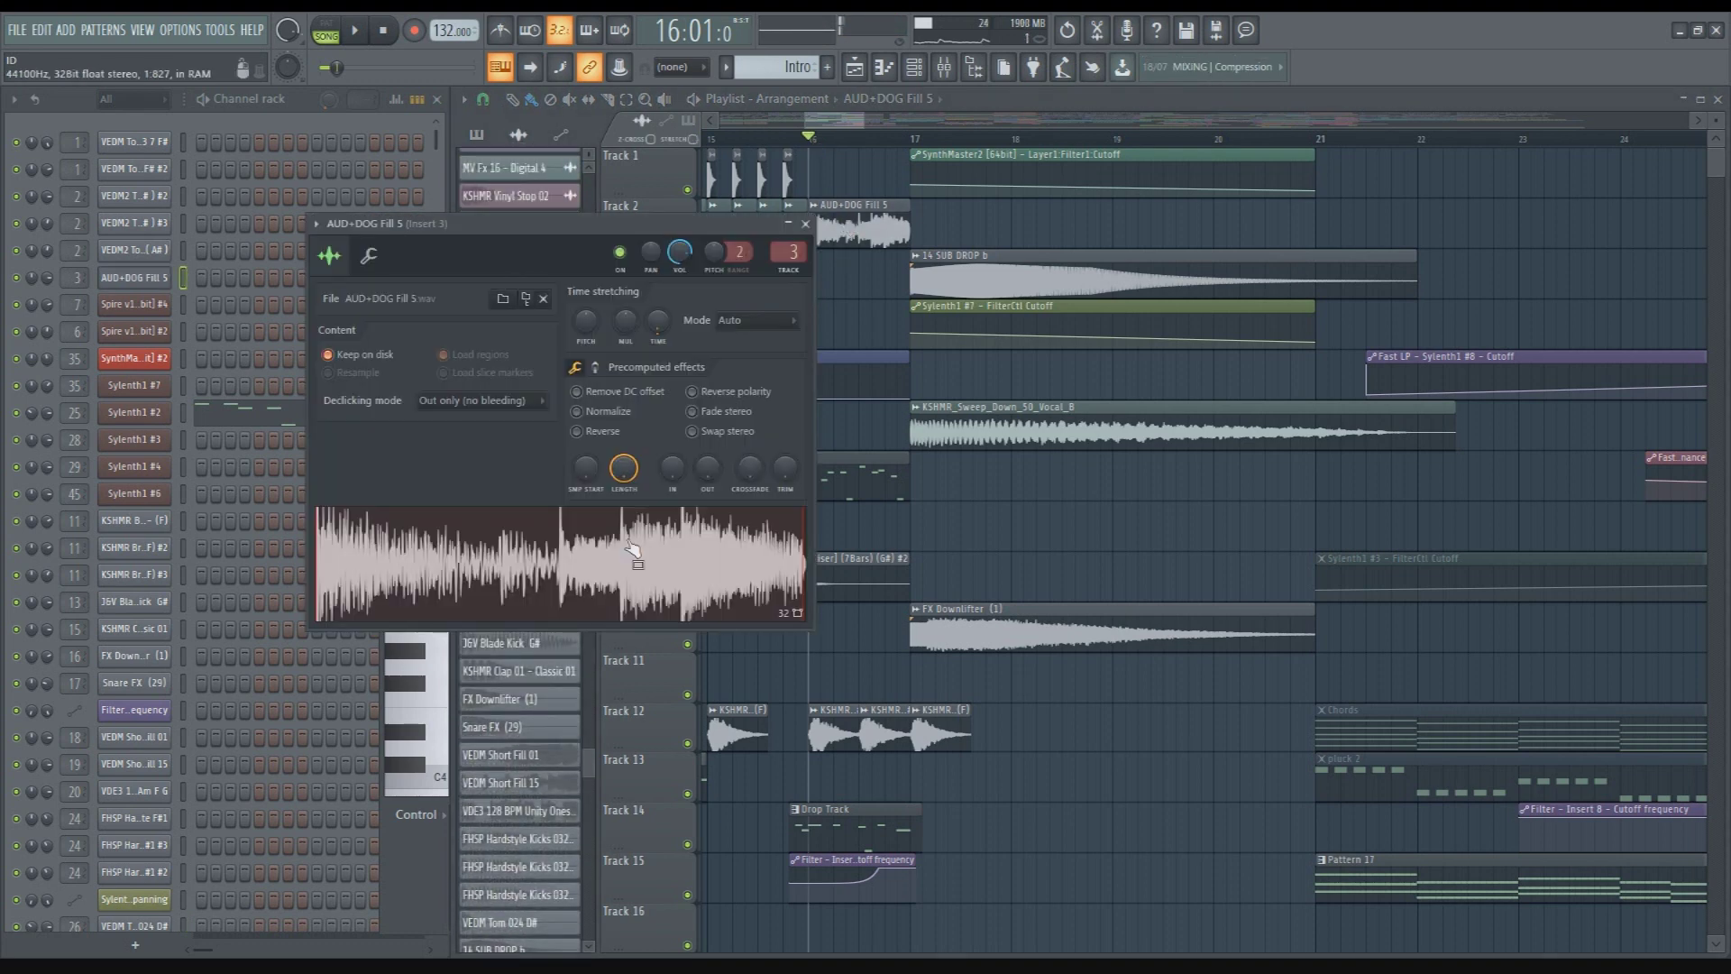
{"action": "left_click", "coordinate": [805, 223]}
{"action": "scroll", "coordinate": [771, 291], "scroll_direction": "up", "scroll_amount": 1}
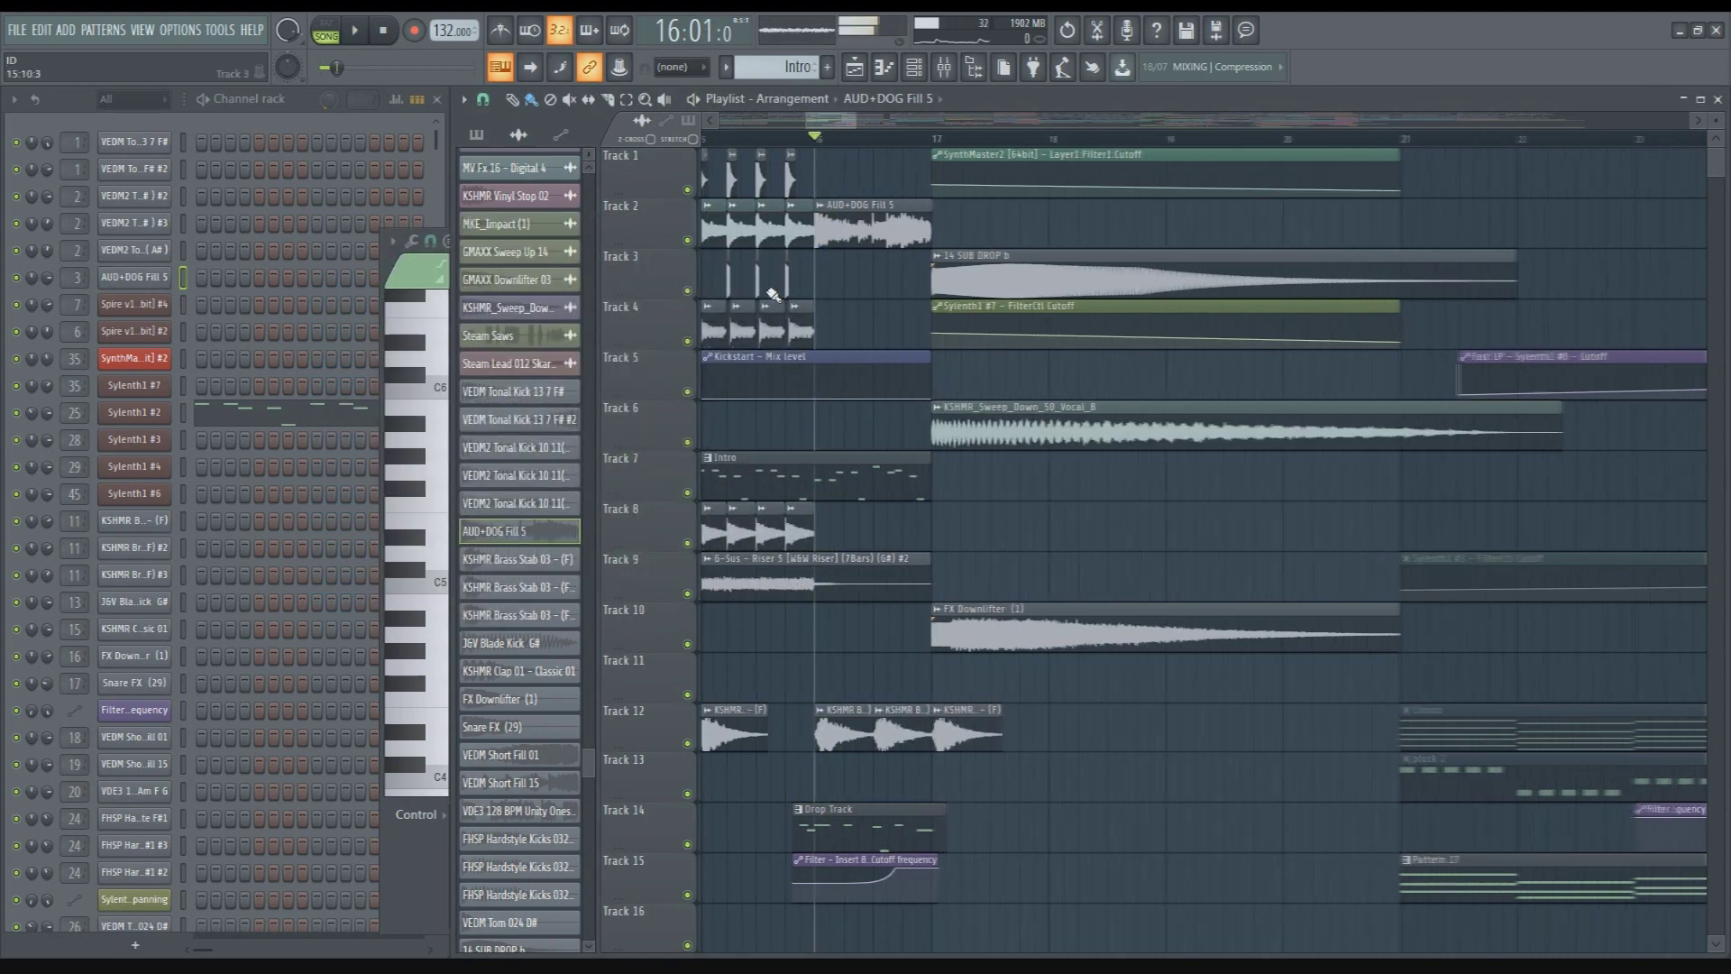
{"action": "scroll", "coordinate": [771, 291], "scroll_direction": "down", "scroll_amount": 5}
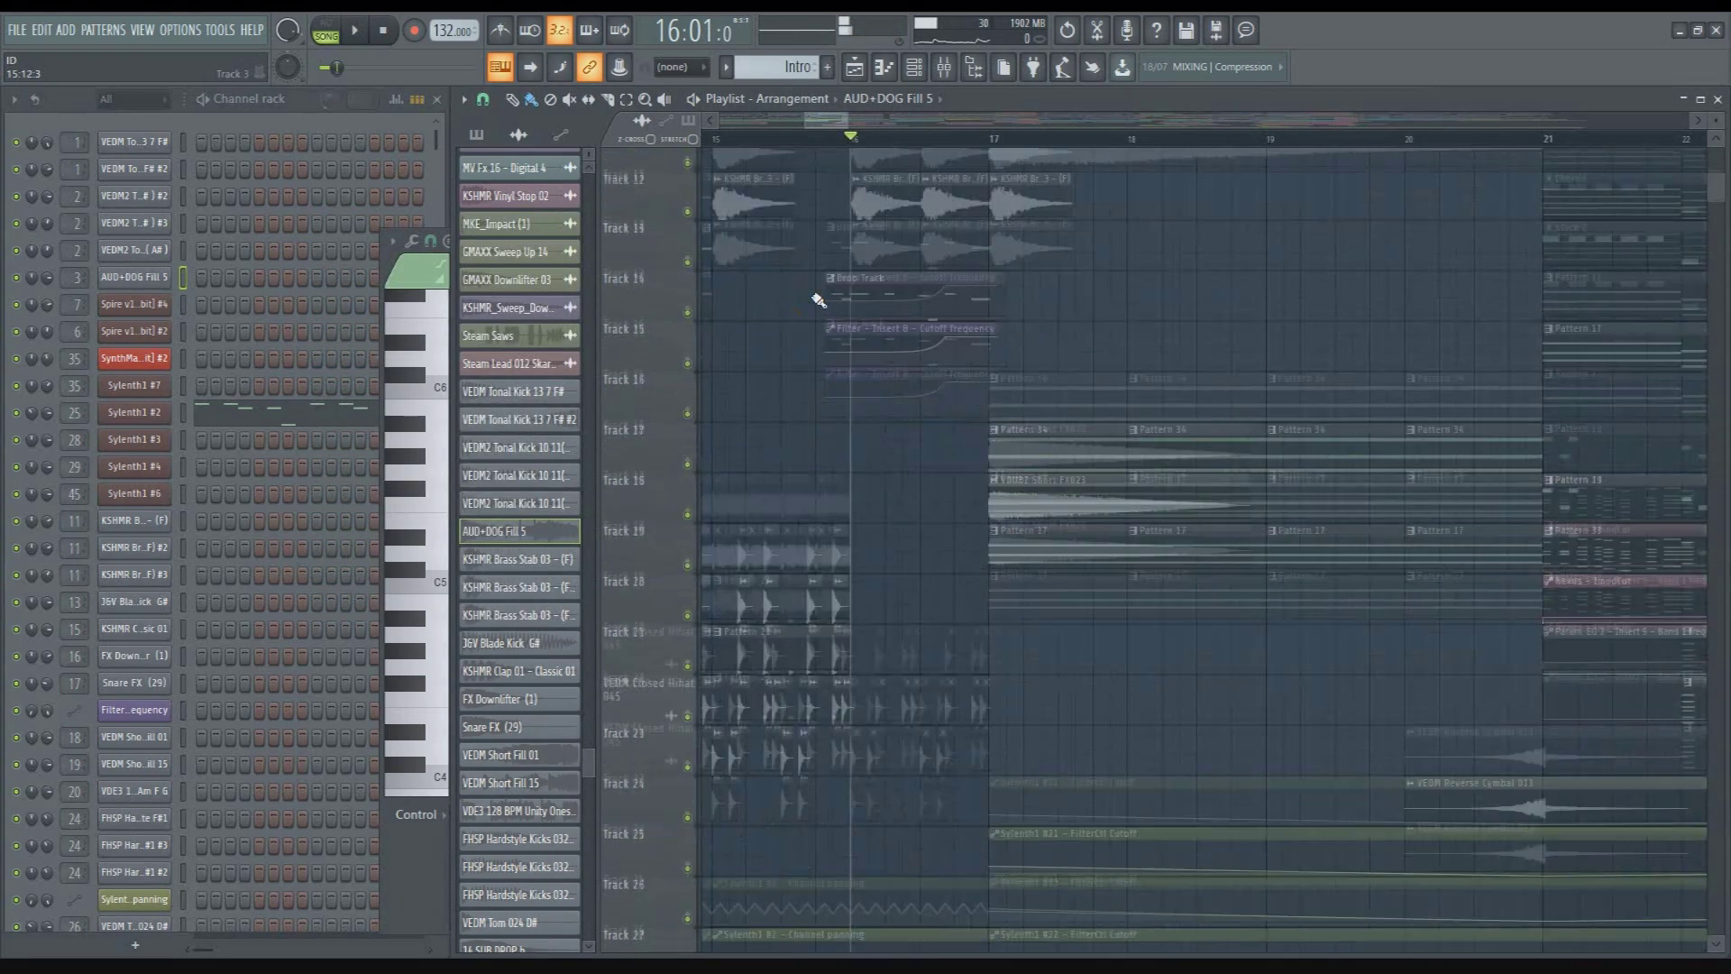
Examine the KSHMR_Reverse_Vocal_06_B #2 sample settings on Track 32 and close them
{"action": "scroll", "coordinate": [818, 300], "scroll_direction": "down", "scroll_amount": 7}
{"action": "double_click", "coordinate": [893, 380]}
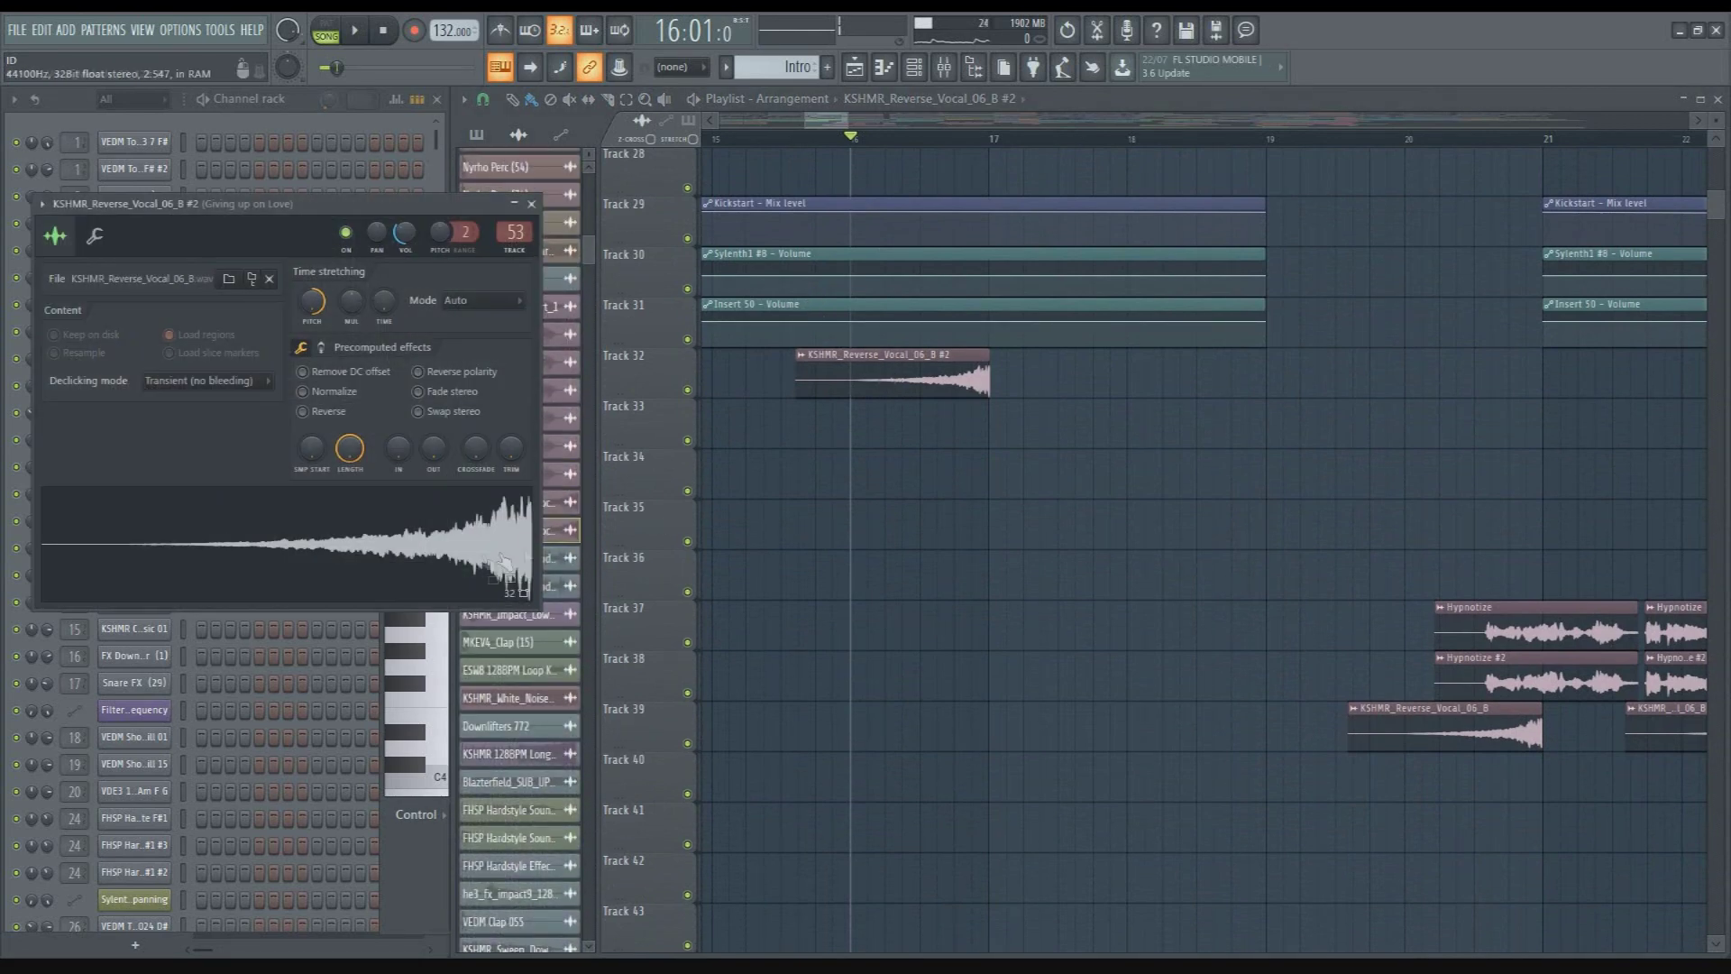
{"action": "left_click", "coordinate": [532, 205]}
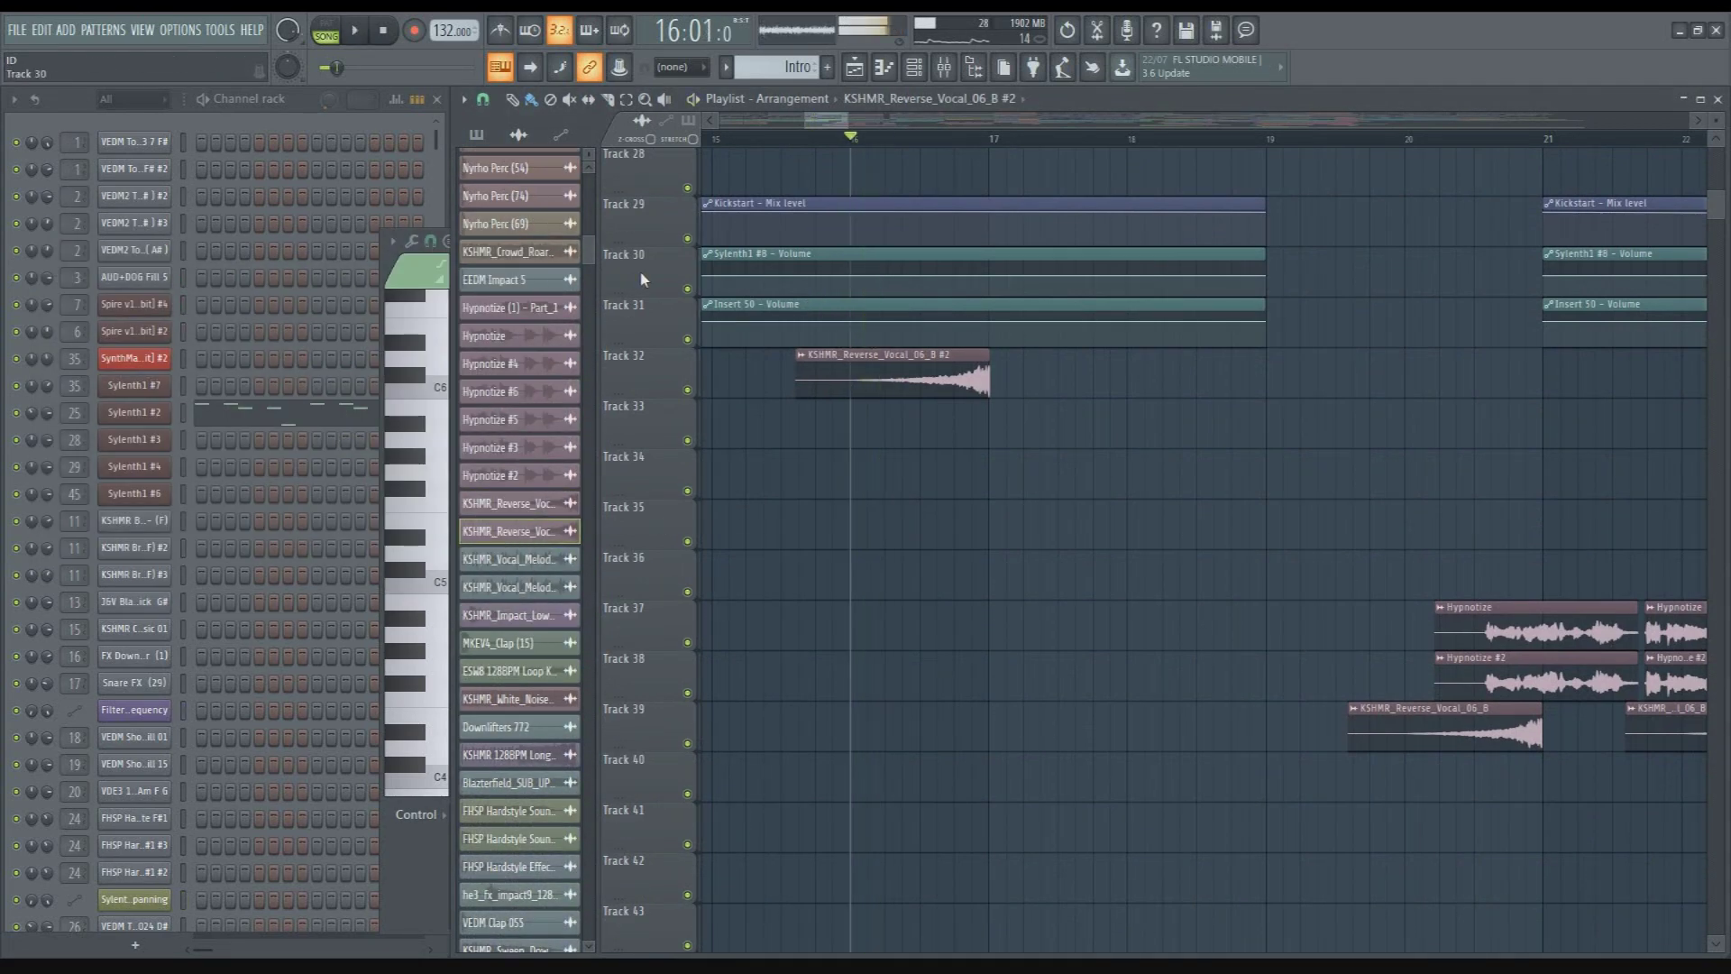
{"action": "scroll", "coordinate": [910, 443], "scroll_direction": "up", "scroll_amount": 2}
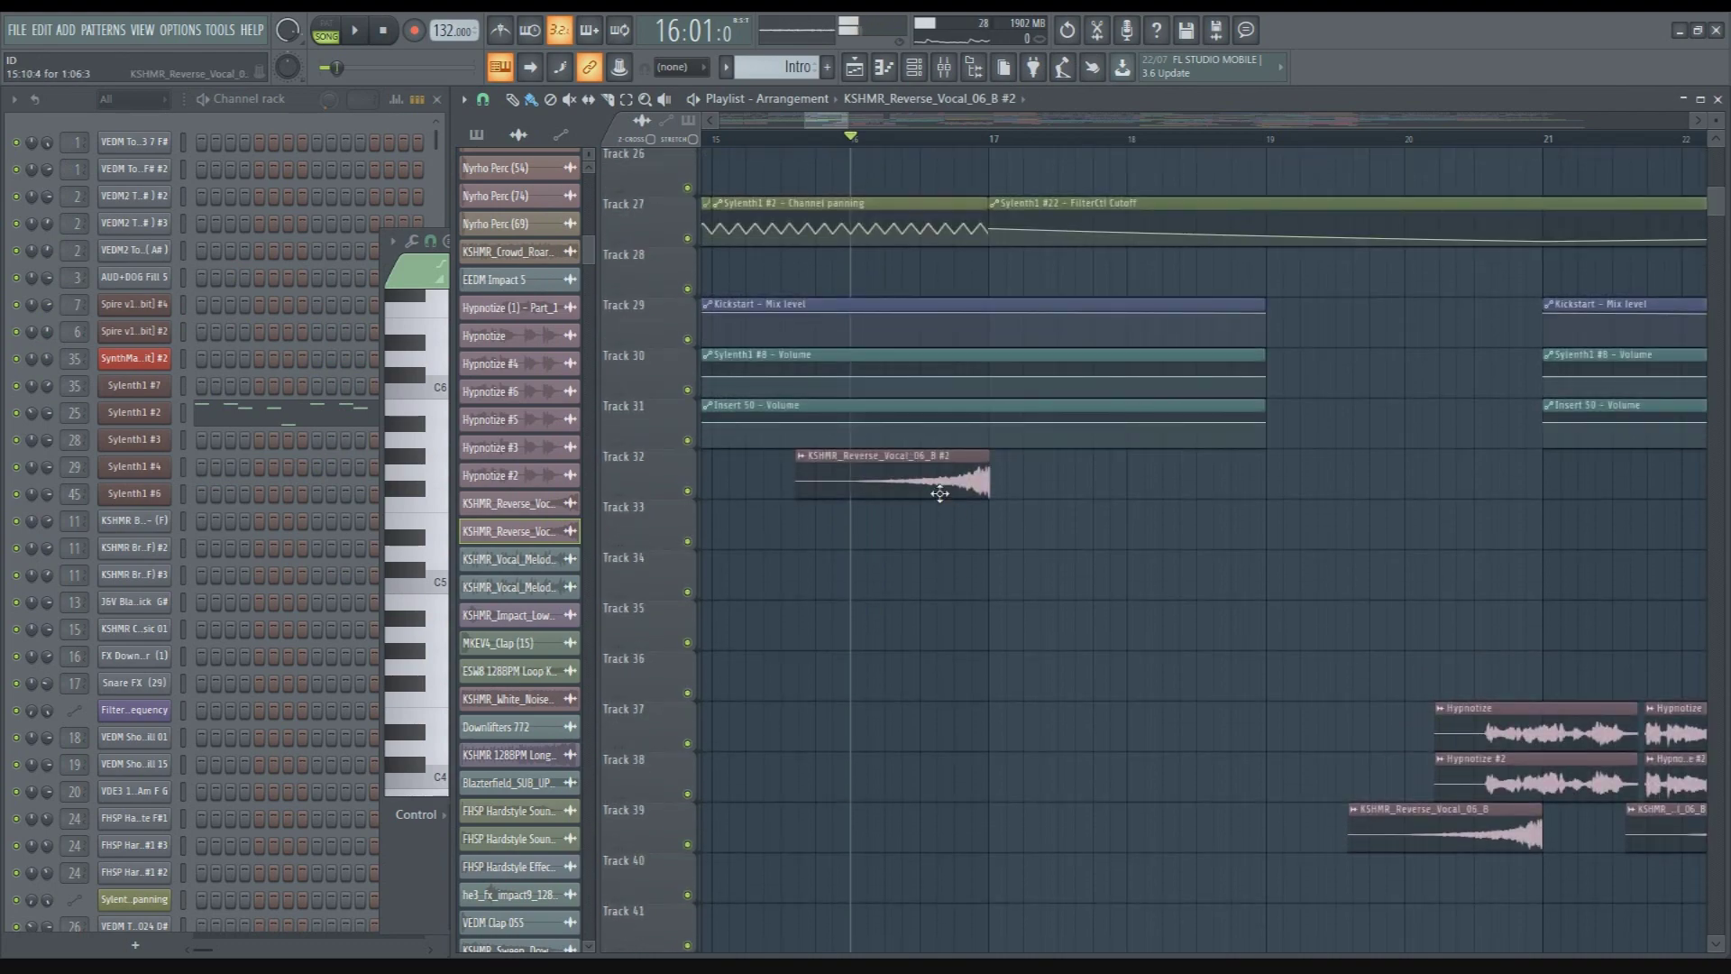
Look over the tracks around bars 16 and 17, then listen to all tracks together from bar 17
{"action": "scroll", "coordinate": [939, 487], "scroll_direction": "up", "scroll_amount": 8}
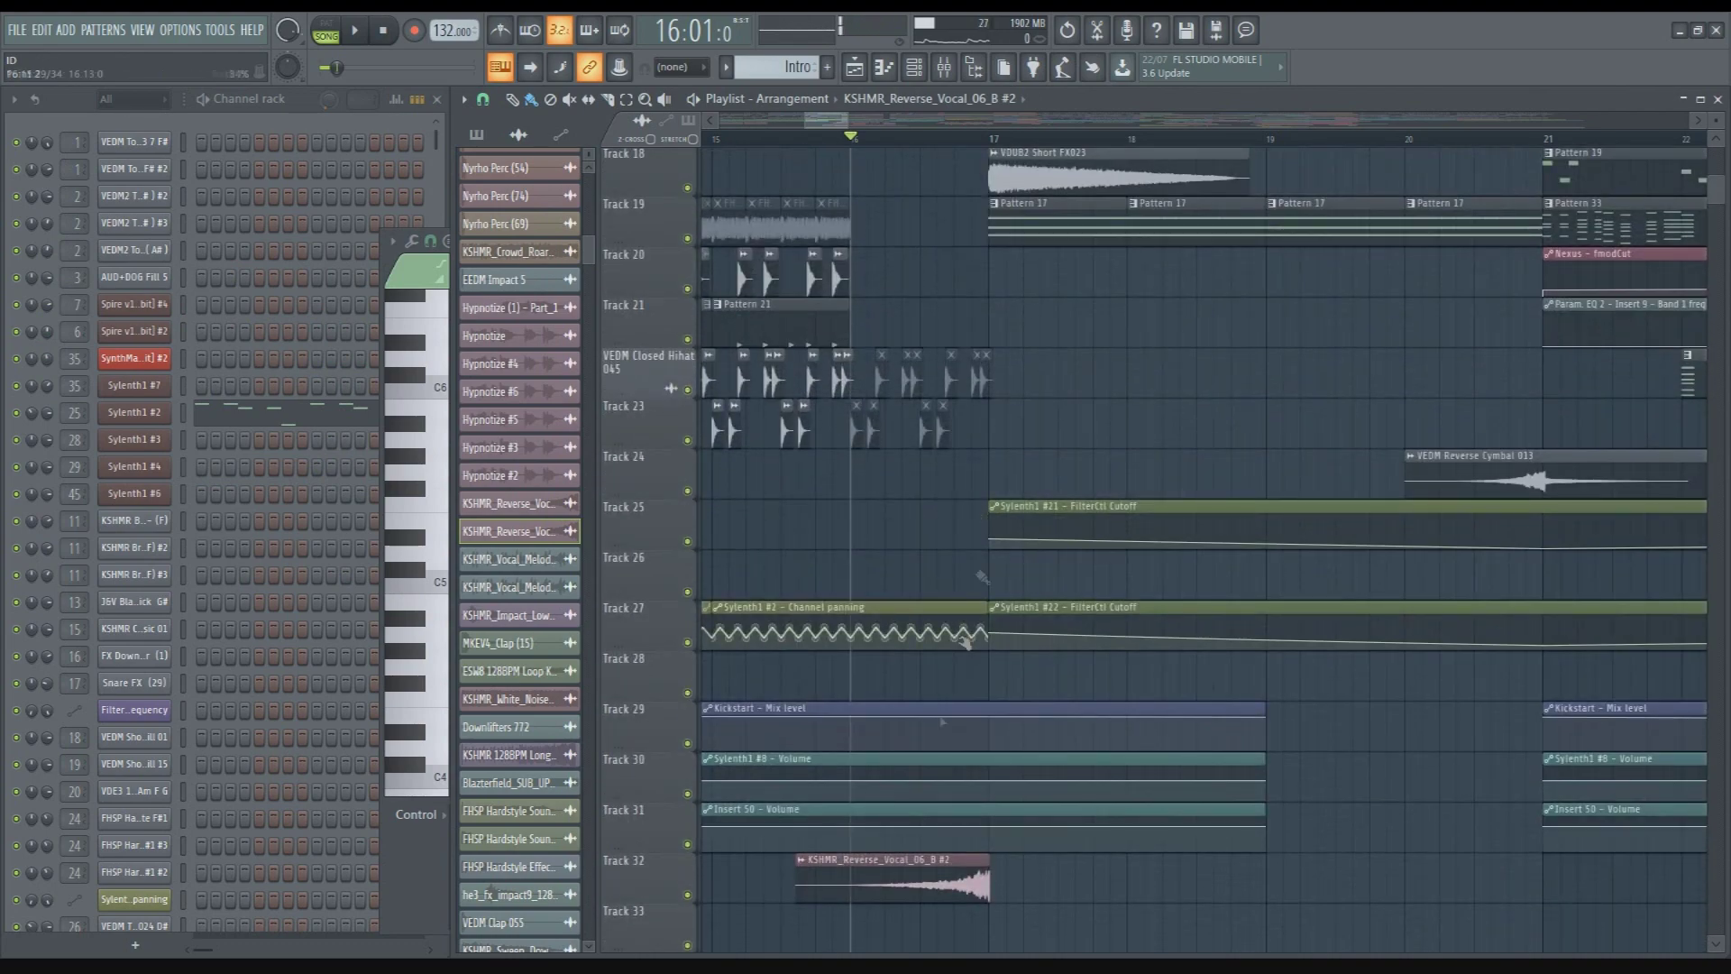
{"action": "scroll", "coordinate": [904, 580], "scroll_direction": "up", "scroll_amount": 16}
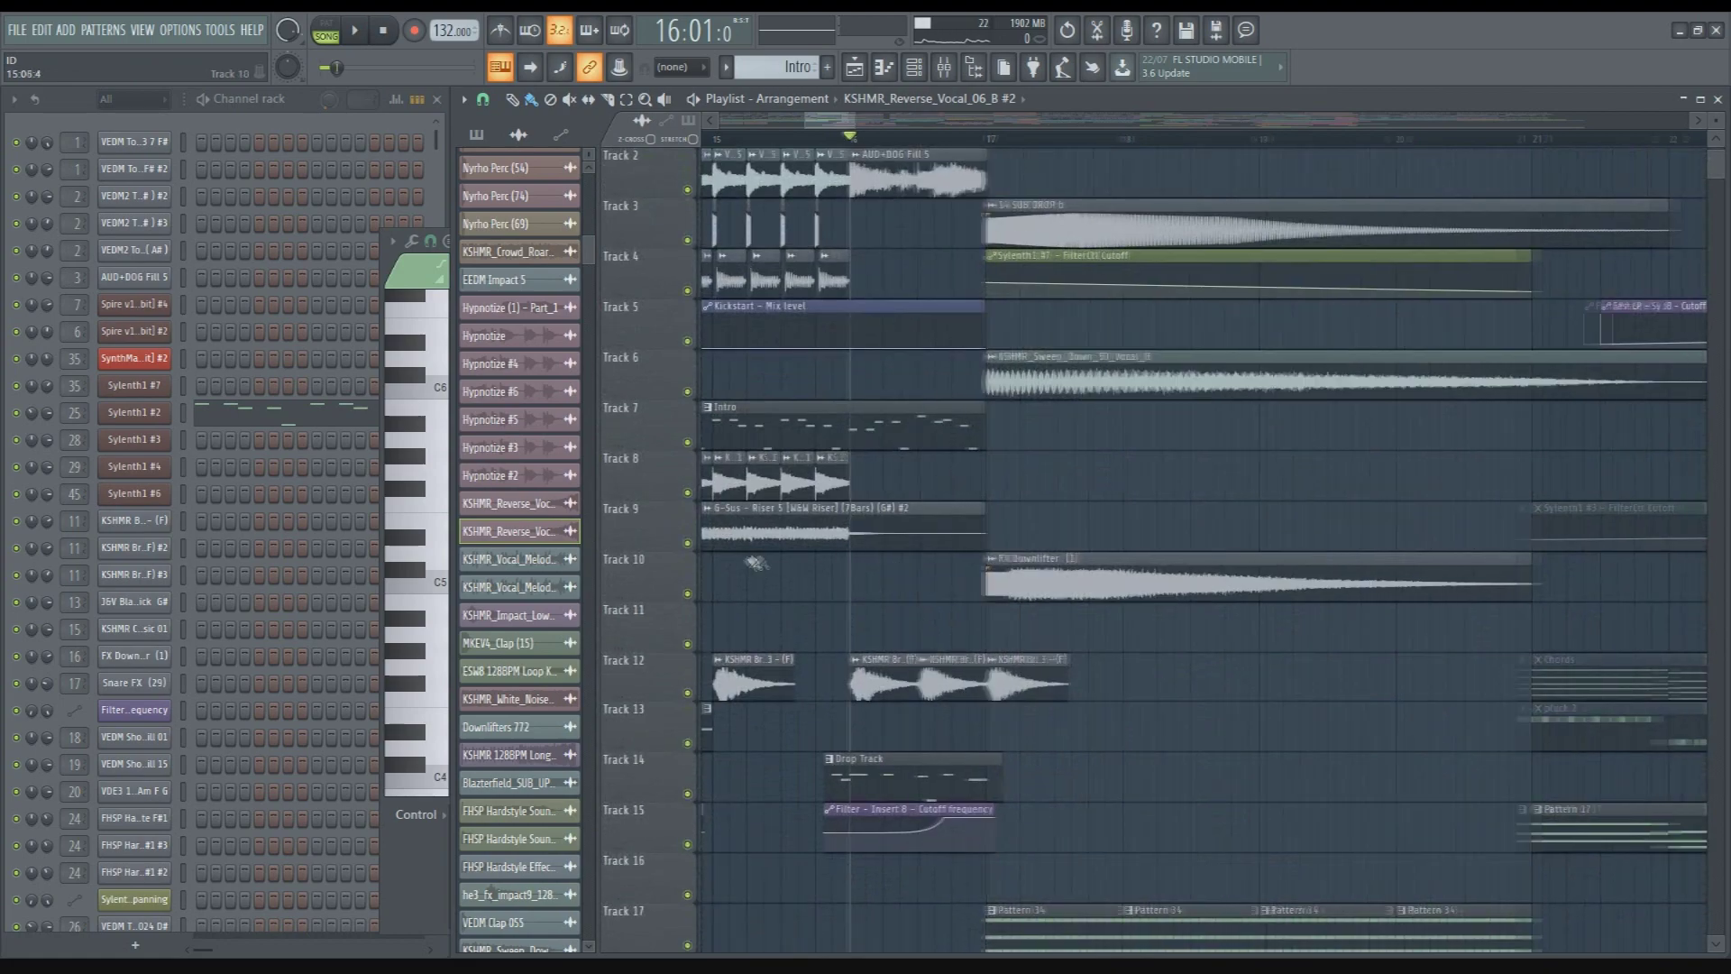
{"action": "scroll", "coordinate": [785, 541], "scroll_direction": "down", "scroll_amount": 20}
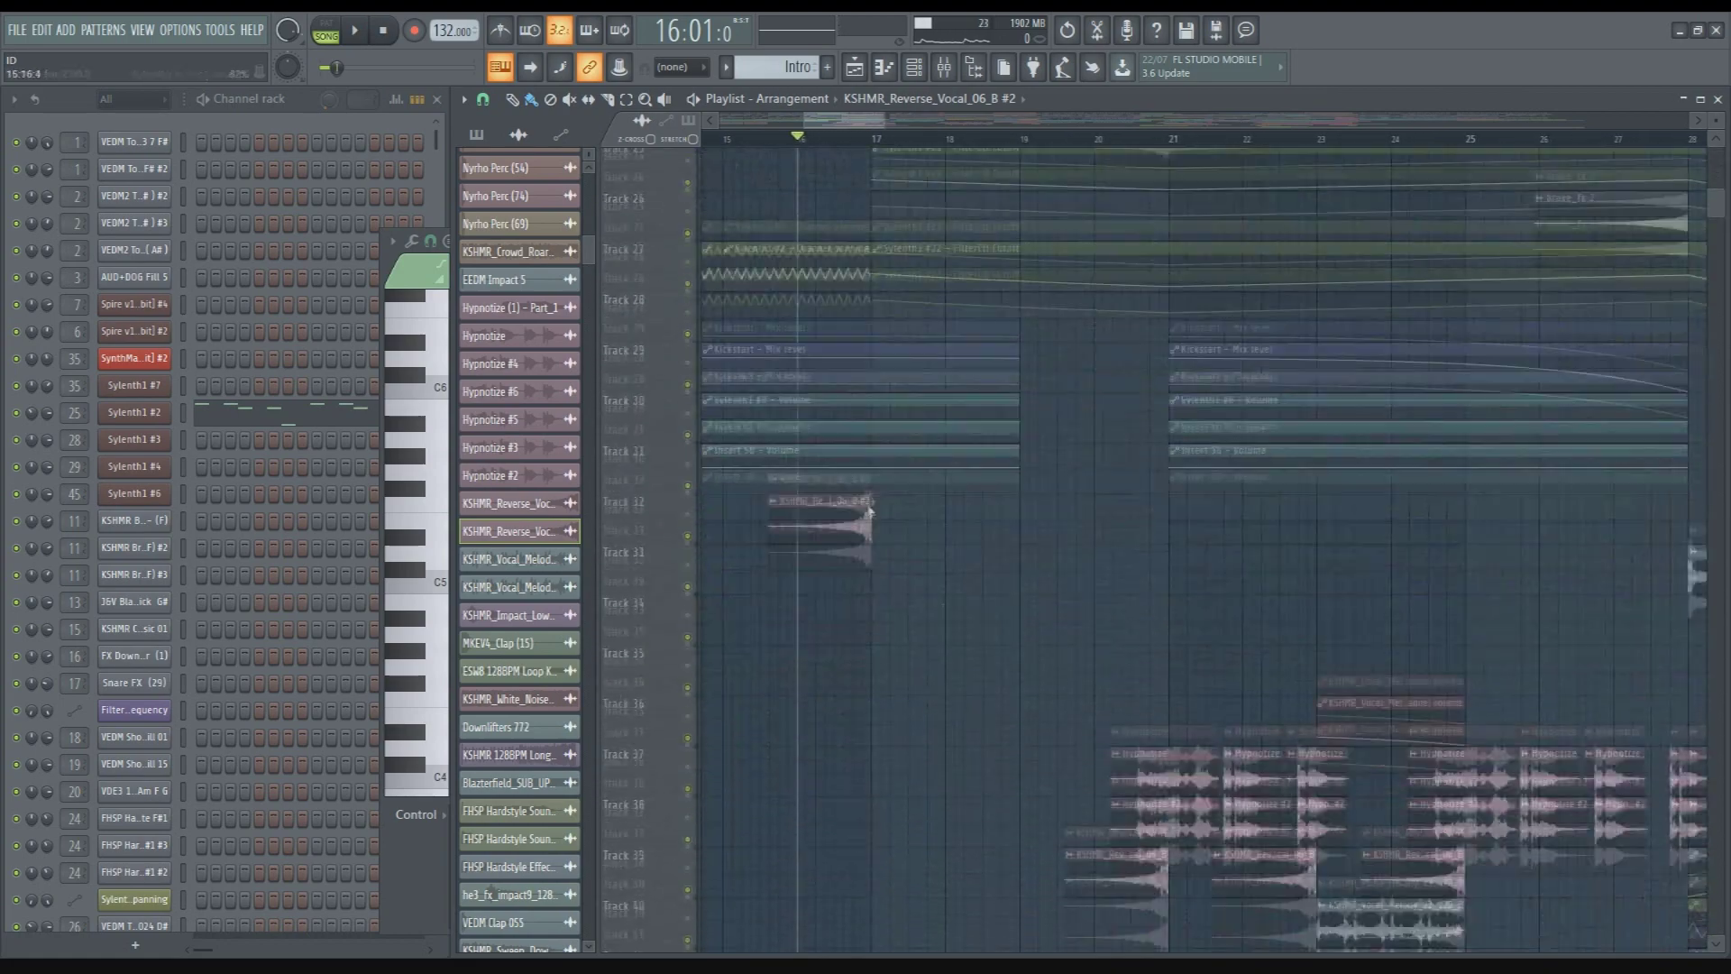
{"action": "scroll", "coordinate": [852, 501], "scroll_direction": "up", "scroll_amount": 20}
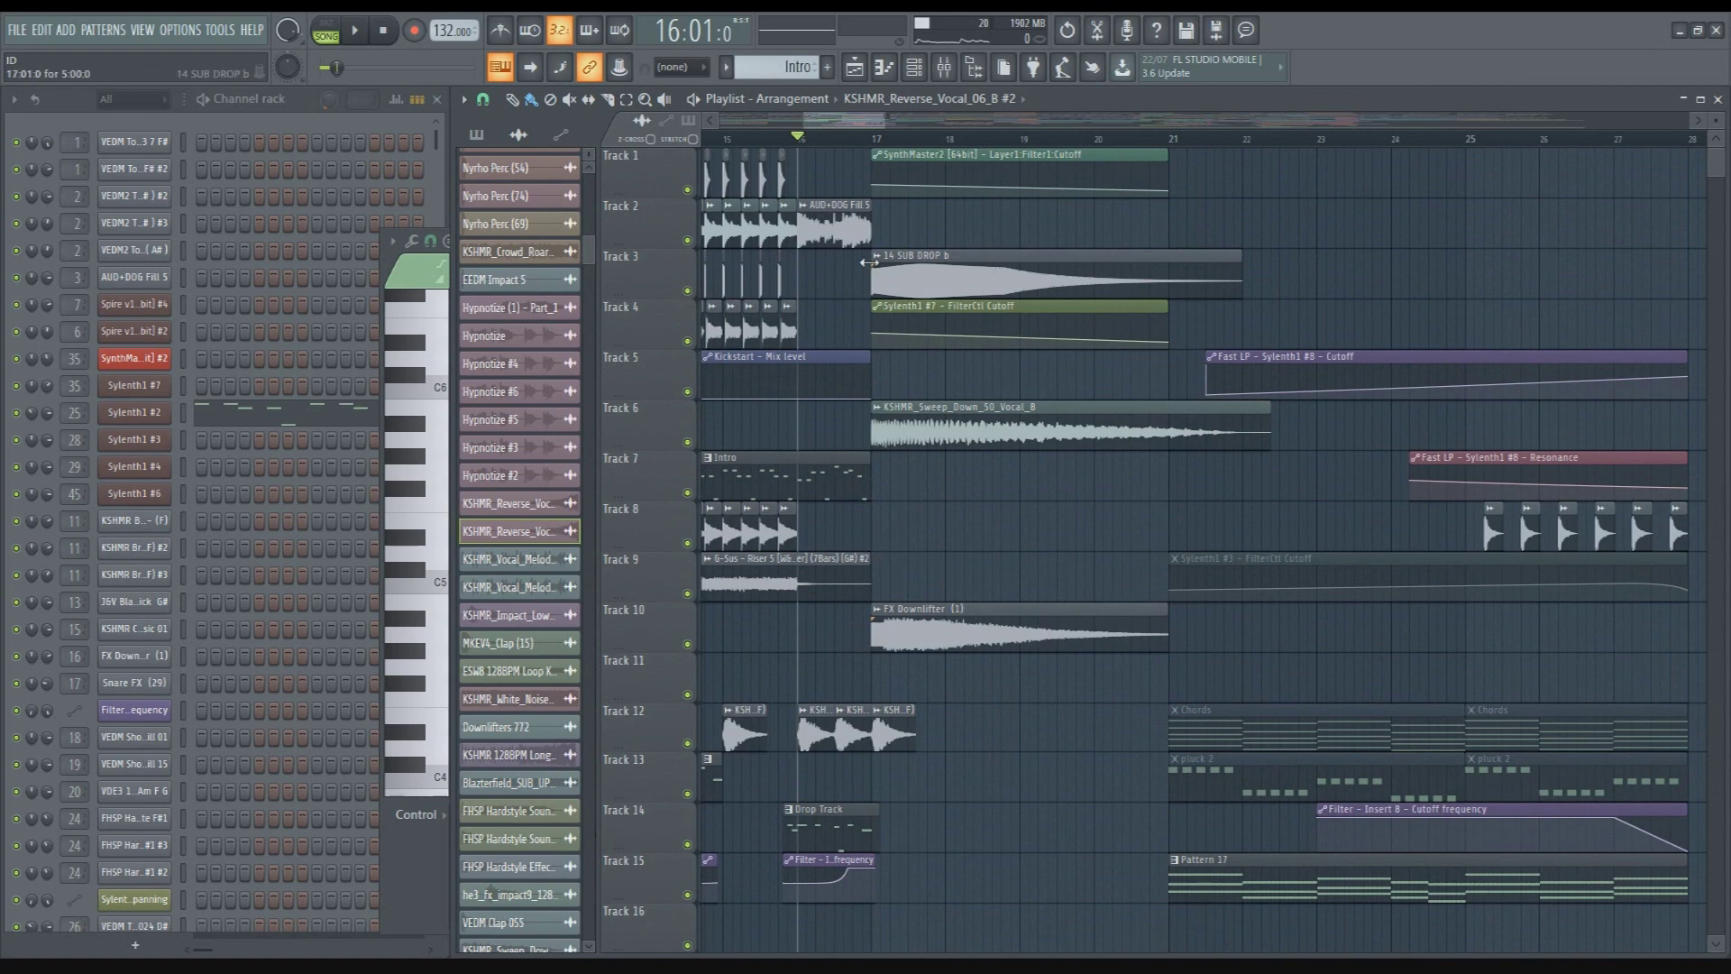
{"action": "scroll", "coordinate": [937, 280], "scroll_direction": "up", "scroll_amount": 4}
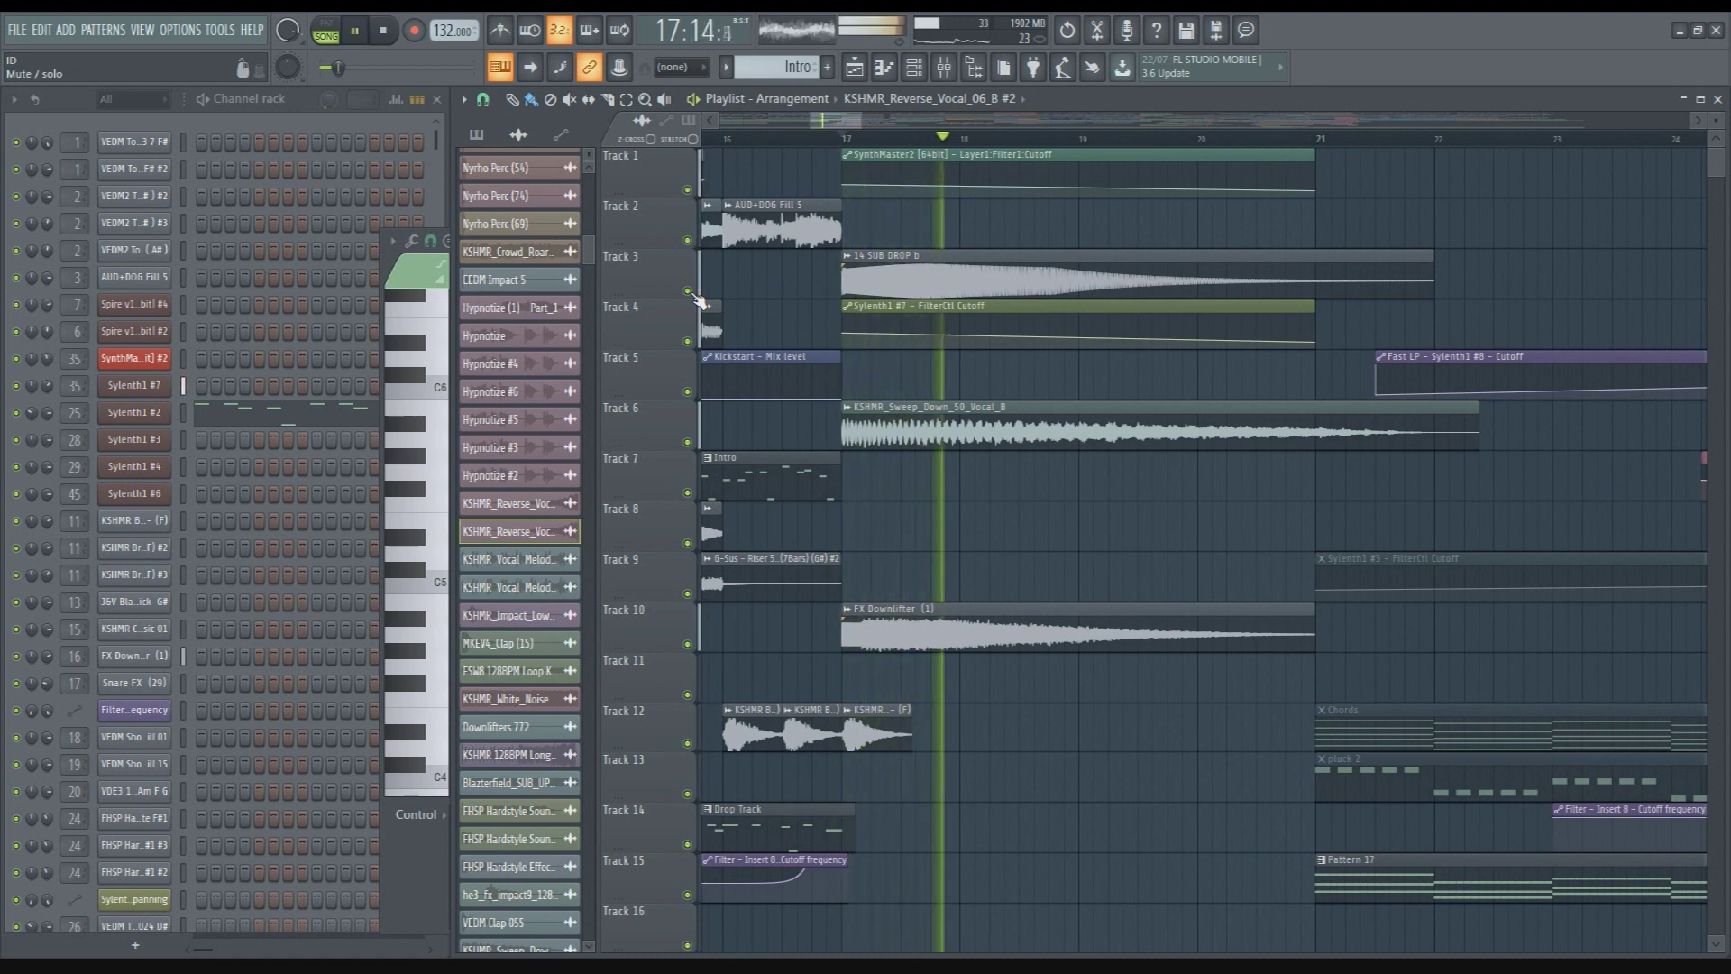
{"action": "key", "text": "space"}
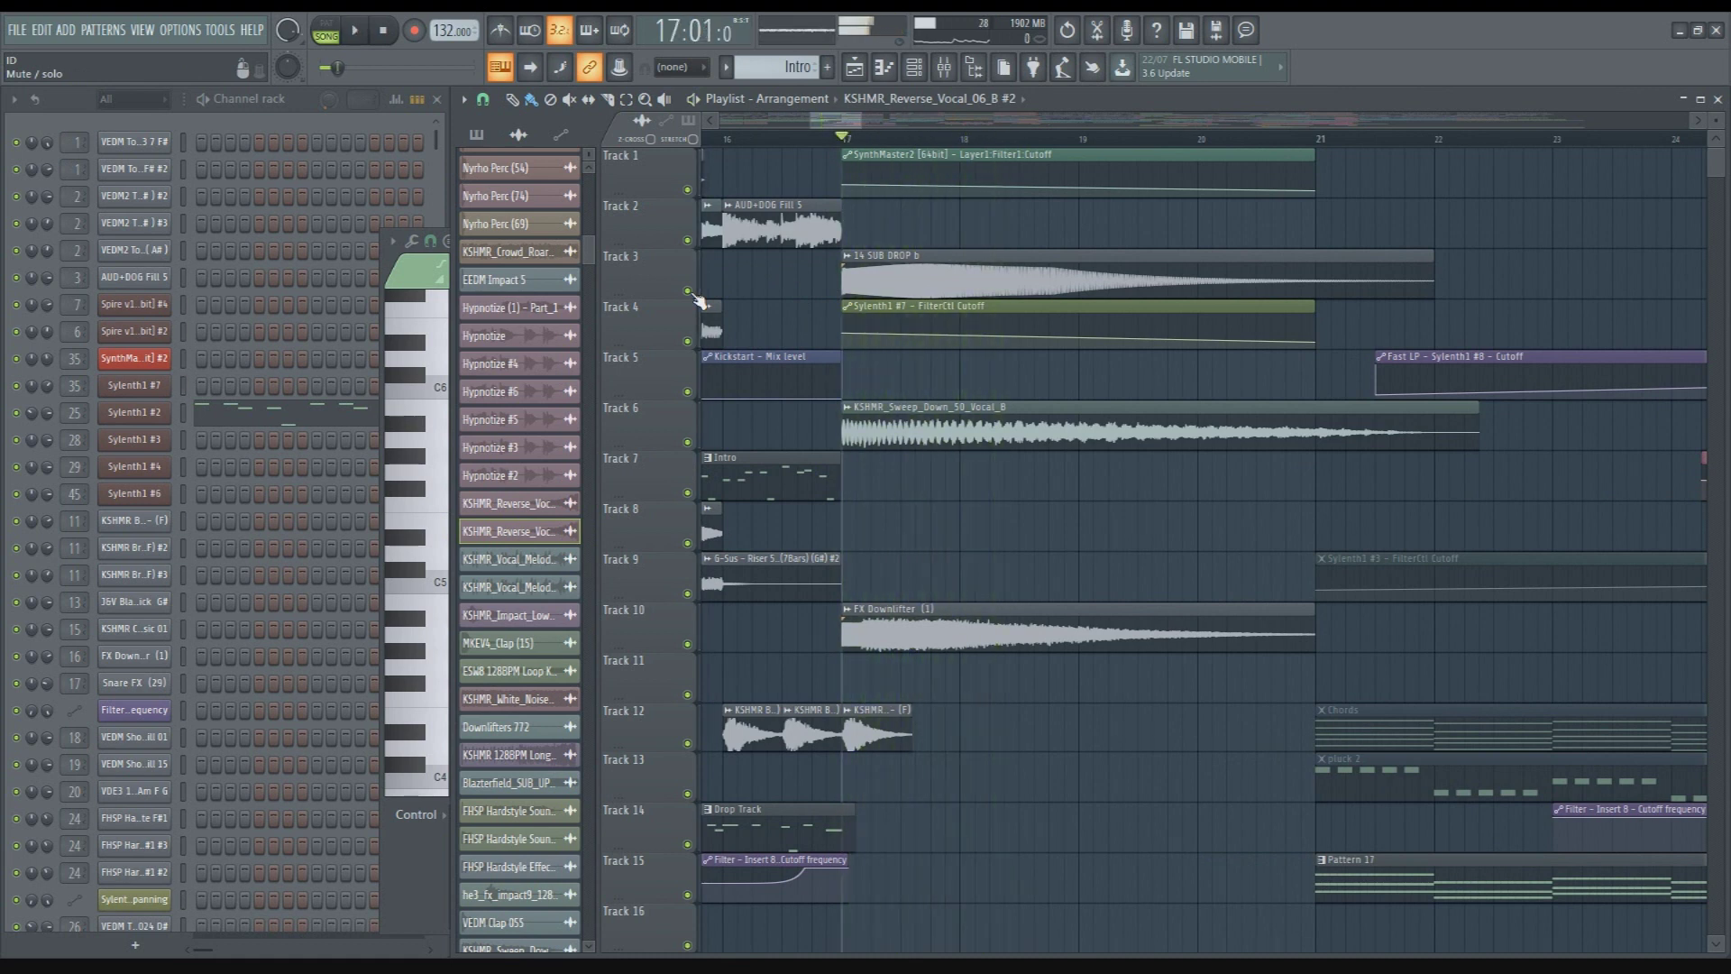
Solo the 14 SUB DROP b on Track 3 and the KSHMR_Sweep_Down_50_Vocal_B on Track 6, listening to each from bar 17
{"action": "right_click", "coordinate": [690, 292]}
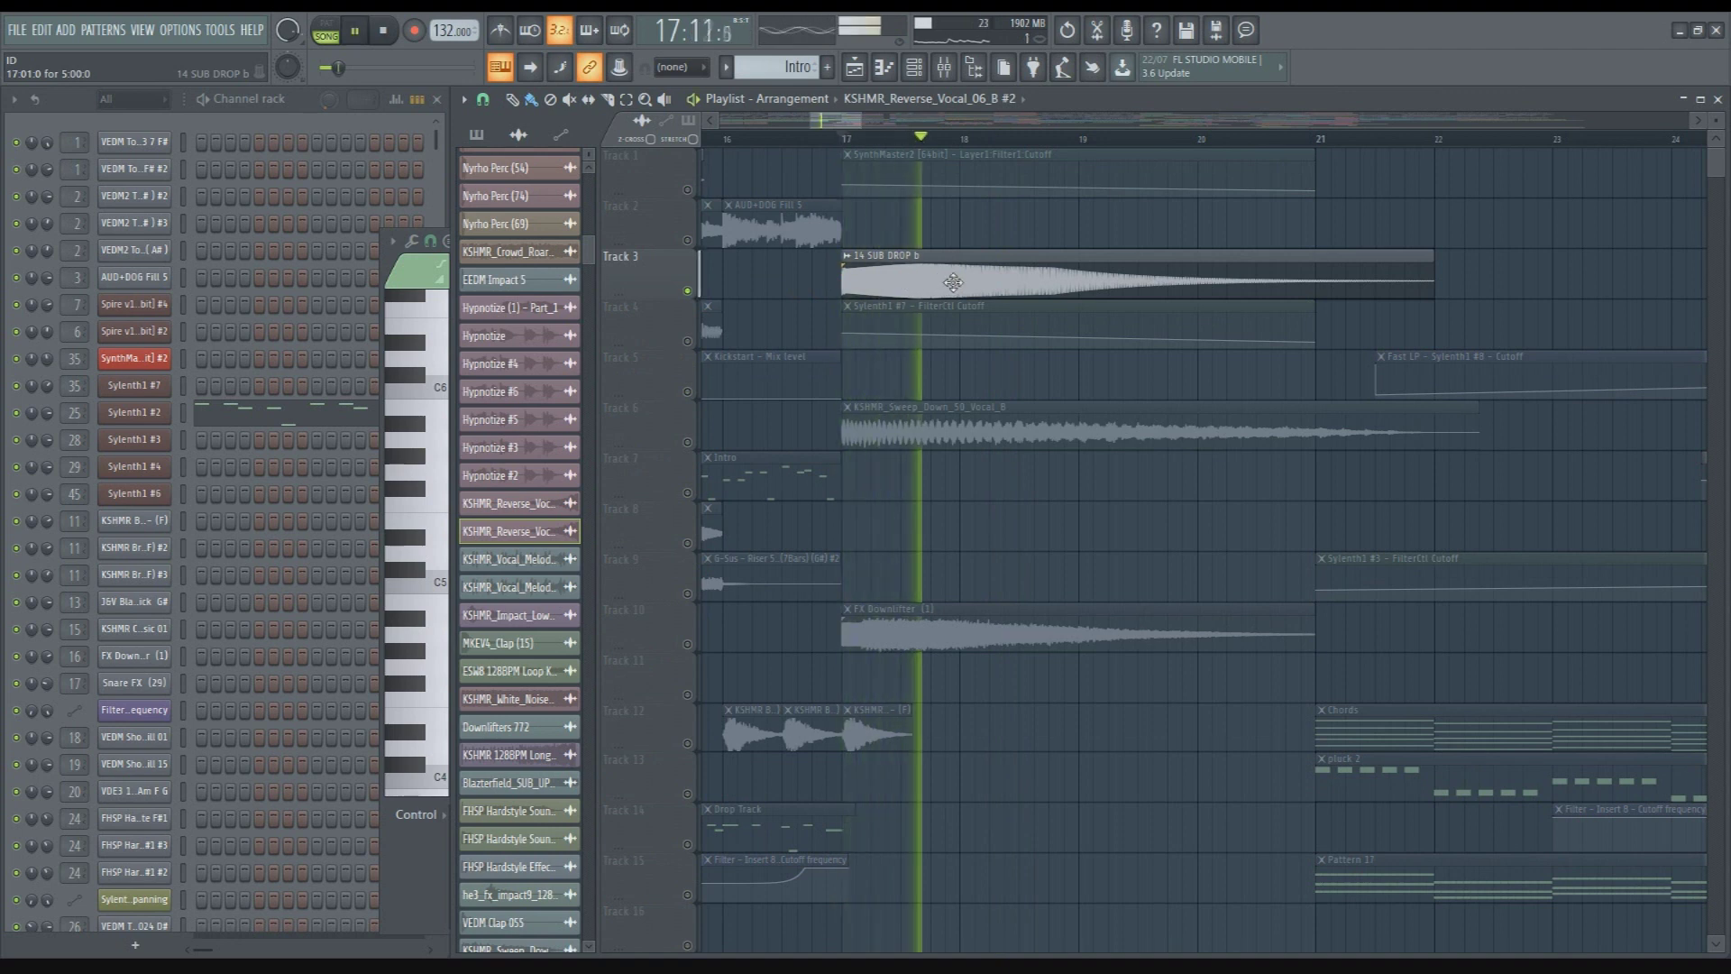
{"action": "key", "text": "space"}
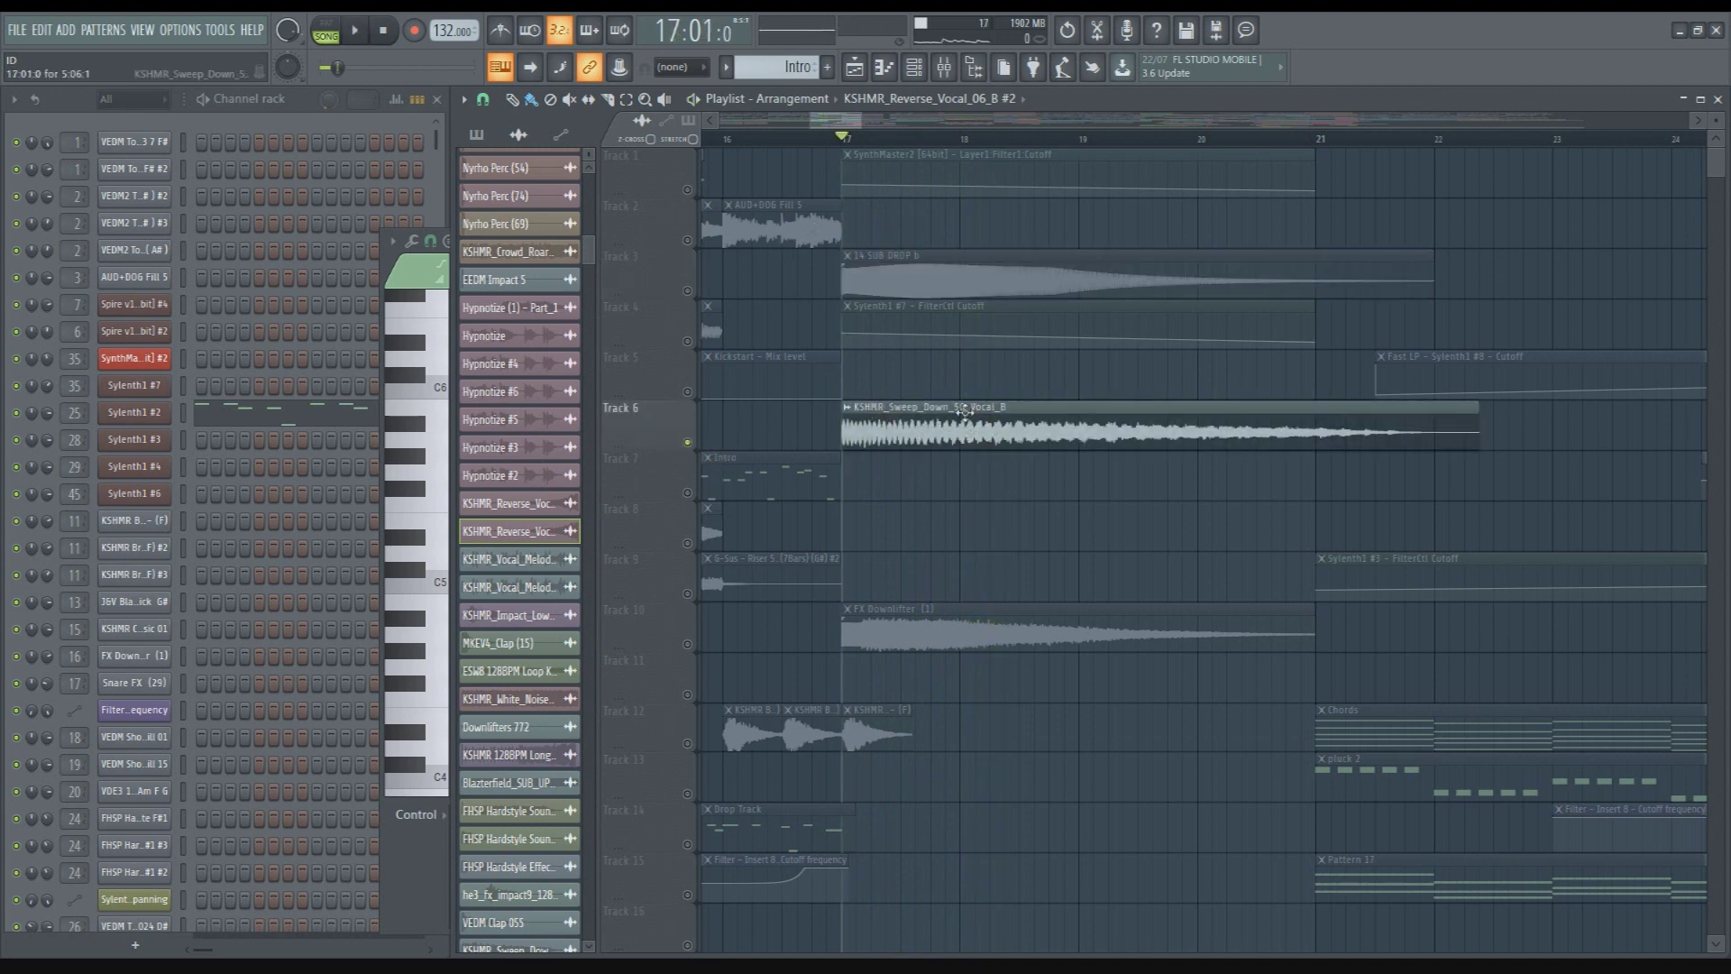
{"action": "key", "text": "space"}
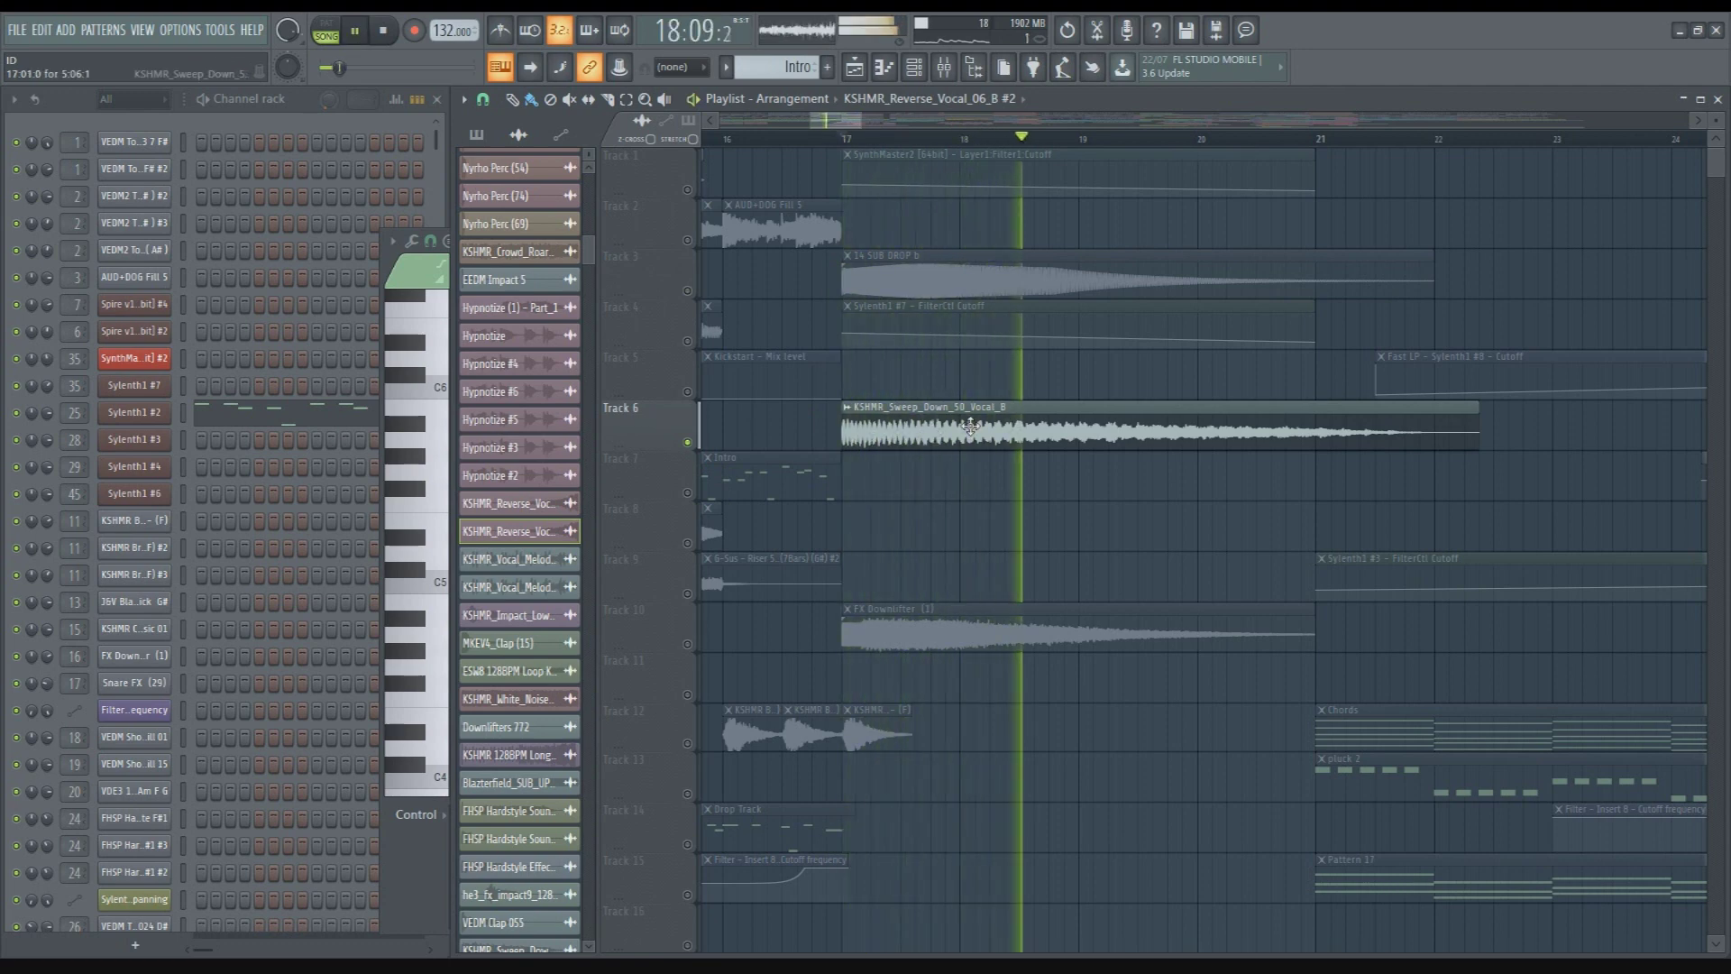
{"action": "scroll", "coordinate": [970, 425], "scroll_direction": "down", "scroll_amount": 3}
{"action": "key", "text": "space"}
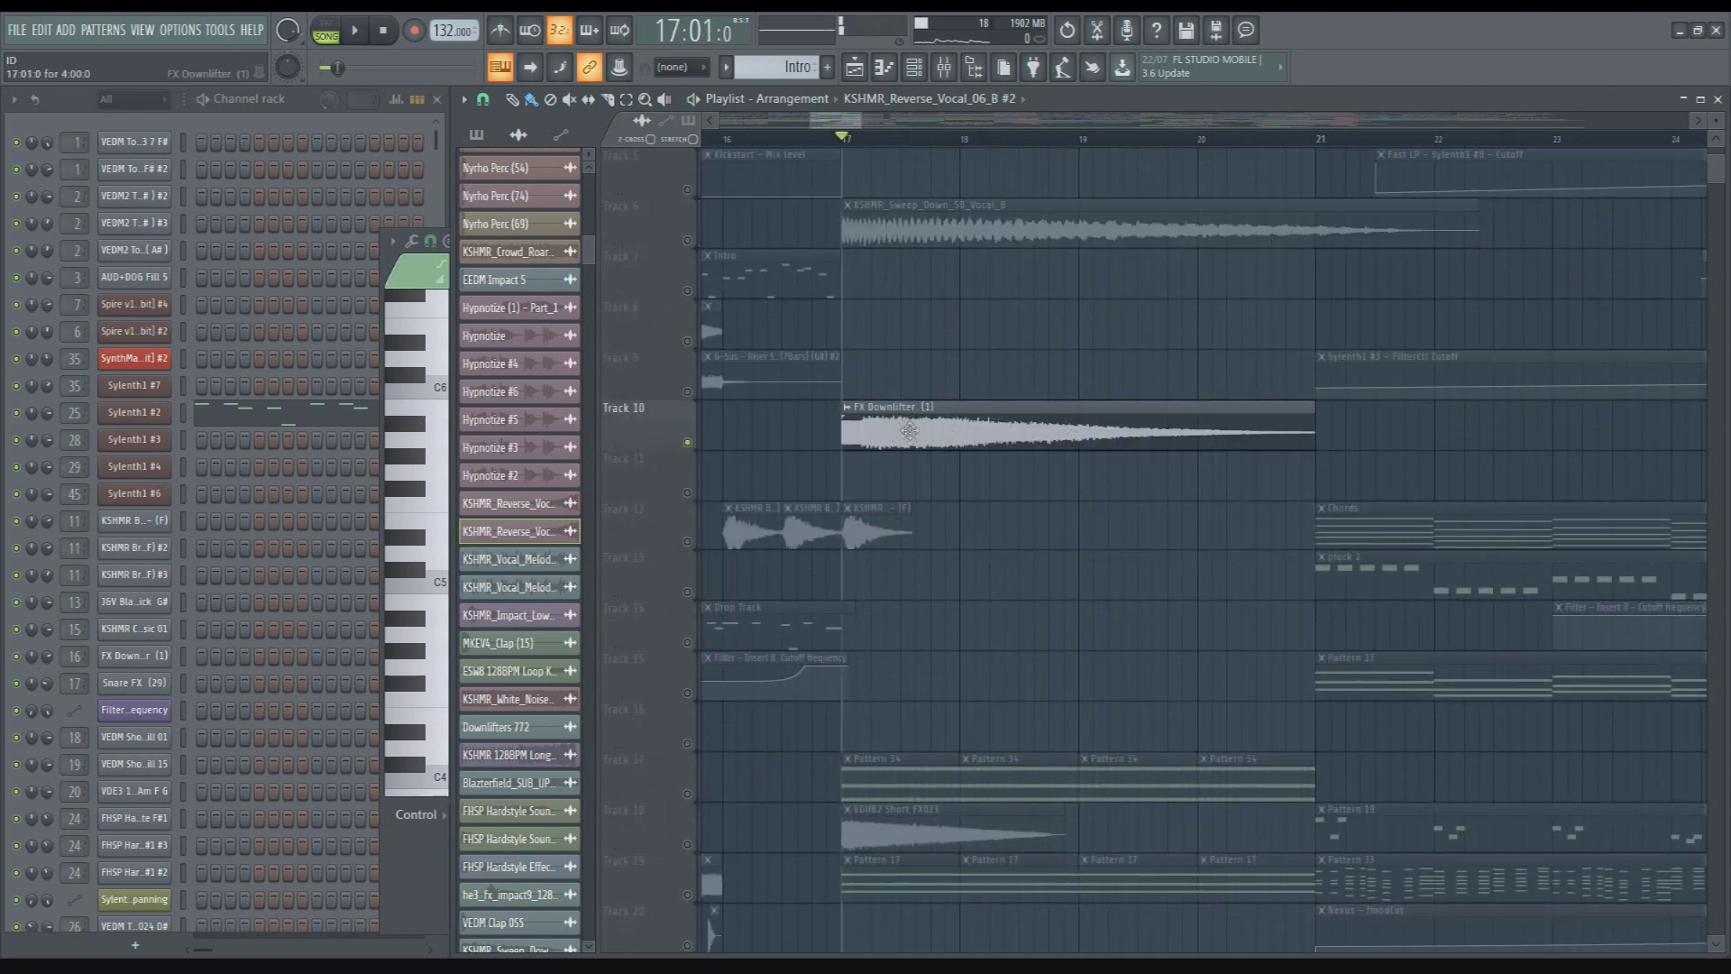
Listen to the soloed FX Downlifter (1) audio on Track 10 from bar 17
{"action": "key", "text": "space"}
{"action": "scroll", "coordinate": [696, 556], "scroll_direction": "down", "scroll_amount": 4}
{"action": "key", "text": "space"}
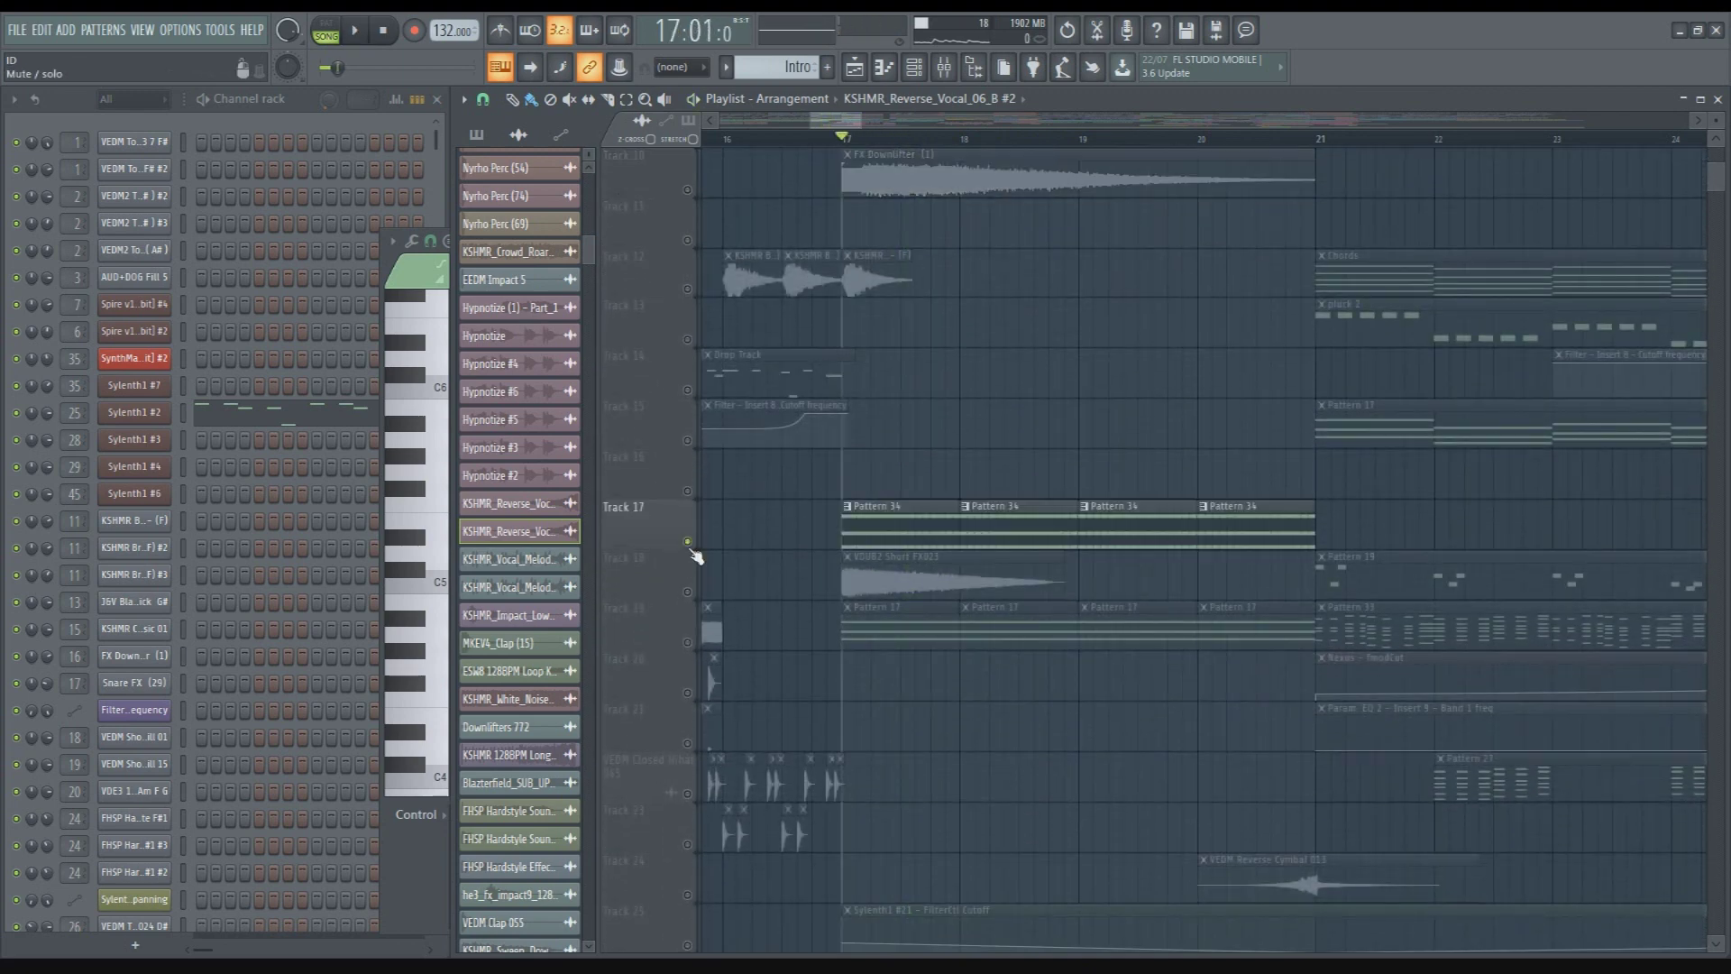
Restore all tracks, then solo the VDUB2 Short FX023 audio on Track 18 and listen to it from bar 17
{"action": "scroll", "coordinate": [823, 444], "scroll_direction": "down", "scroll_amount": 3}
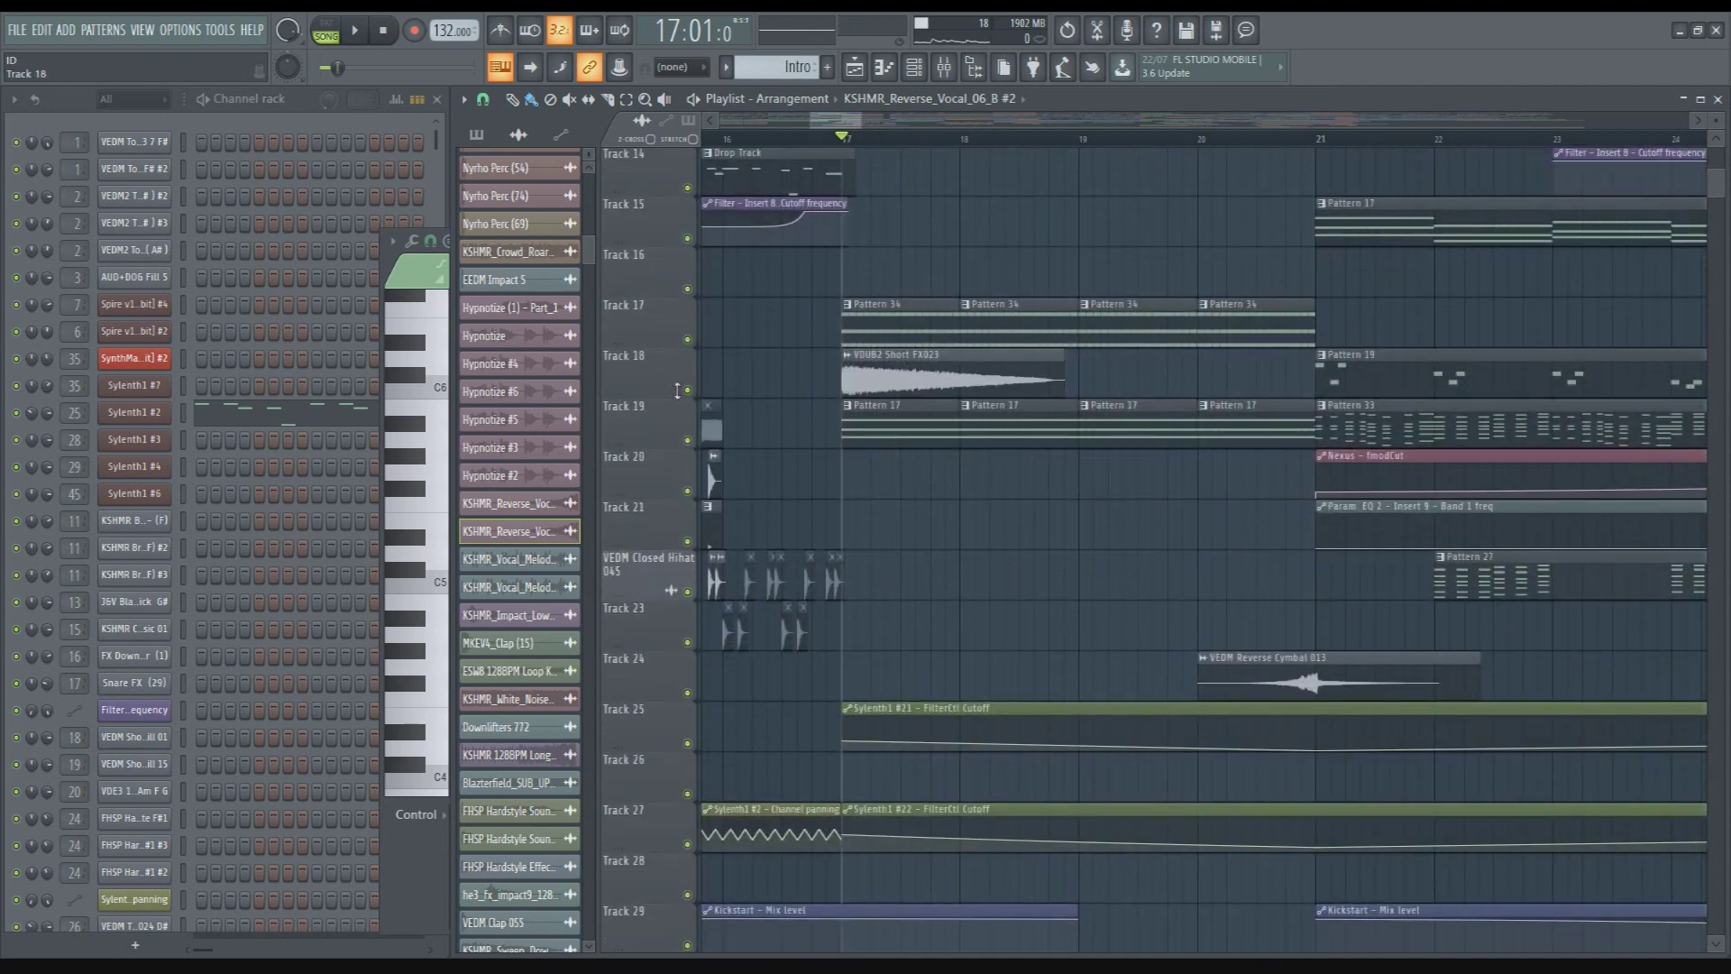
{"action": "right_click", "coordinate": [687, 390]}
{"action": "key", "text": "space"}
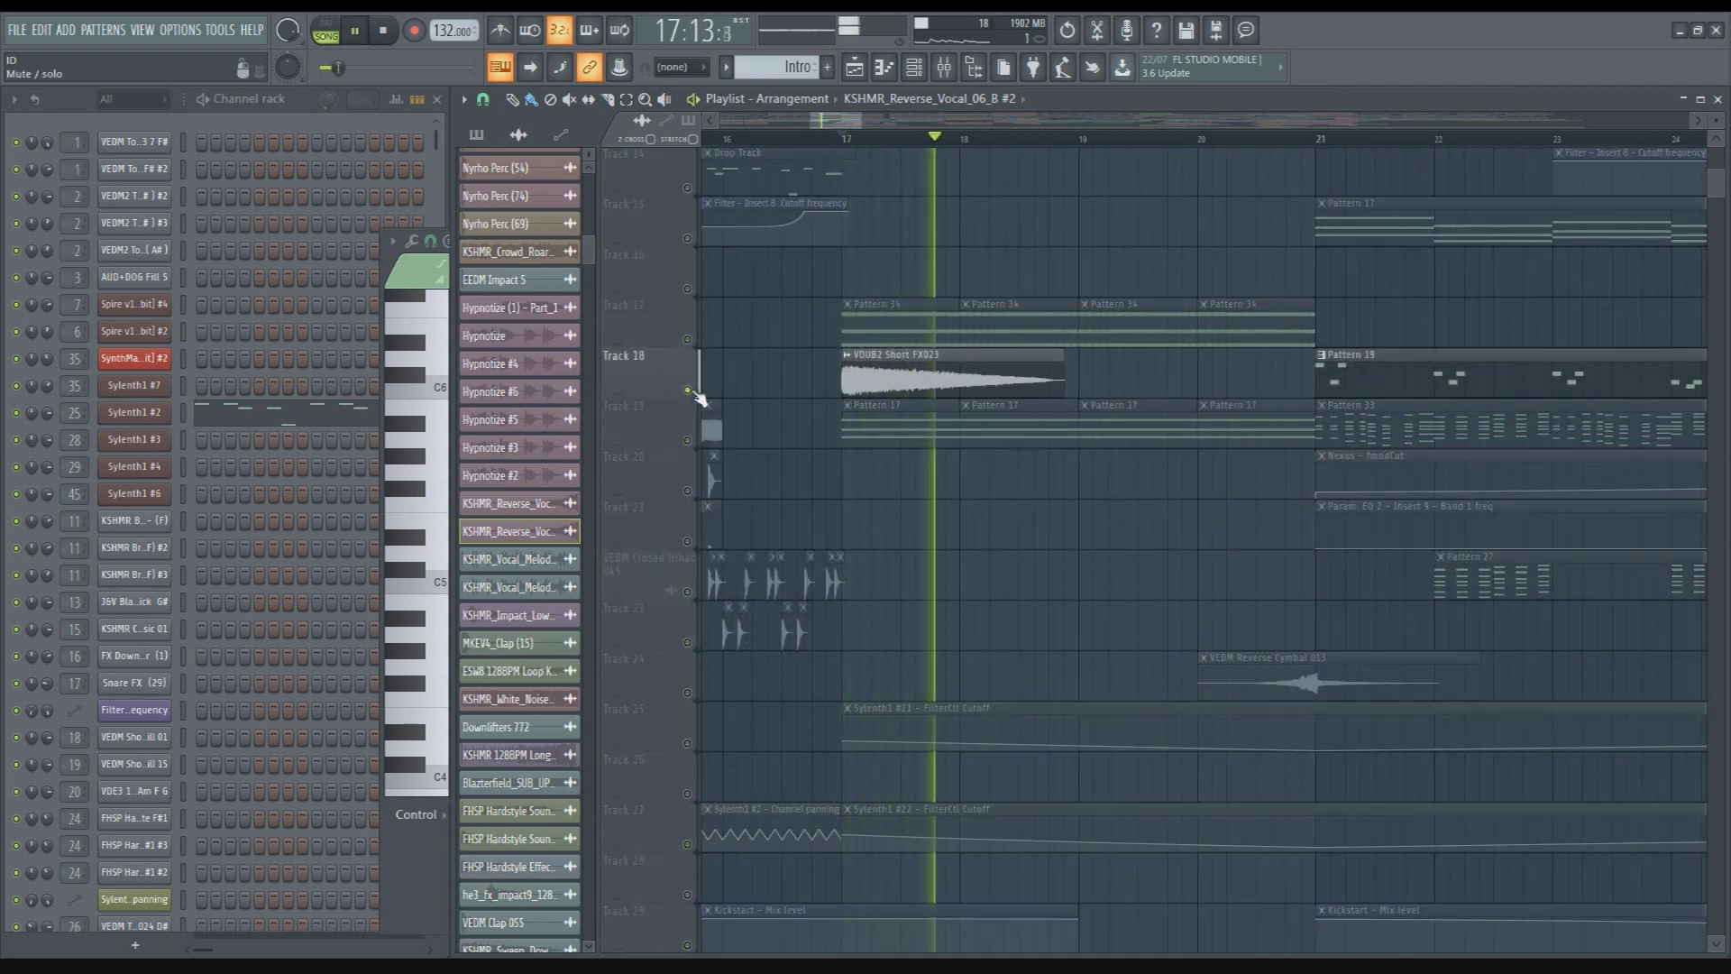
{"action": "key", "text": "space"}
Solo Pattern 34 on Track 17 and Pattern 17 on Track 19, listening to each from bar 17
{"action": "right_click", "coordinate": [687, 339]}
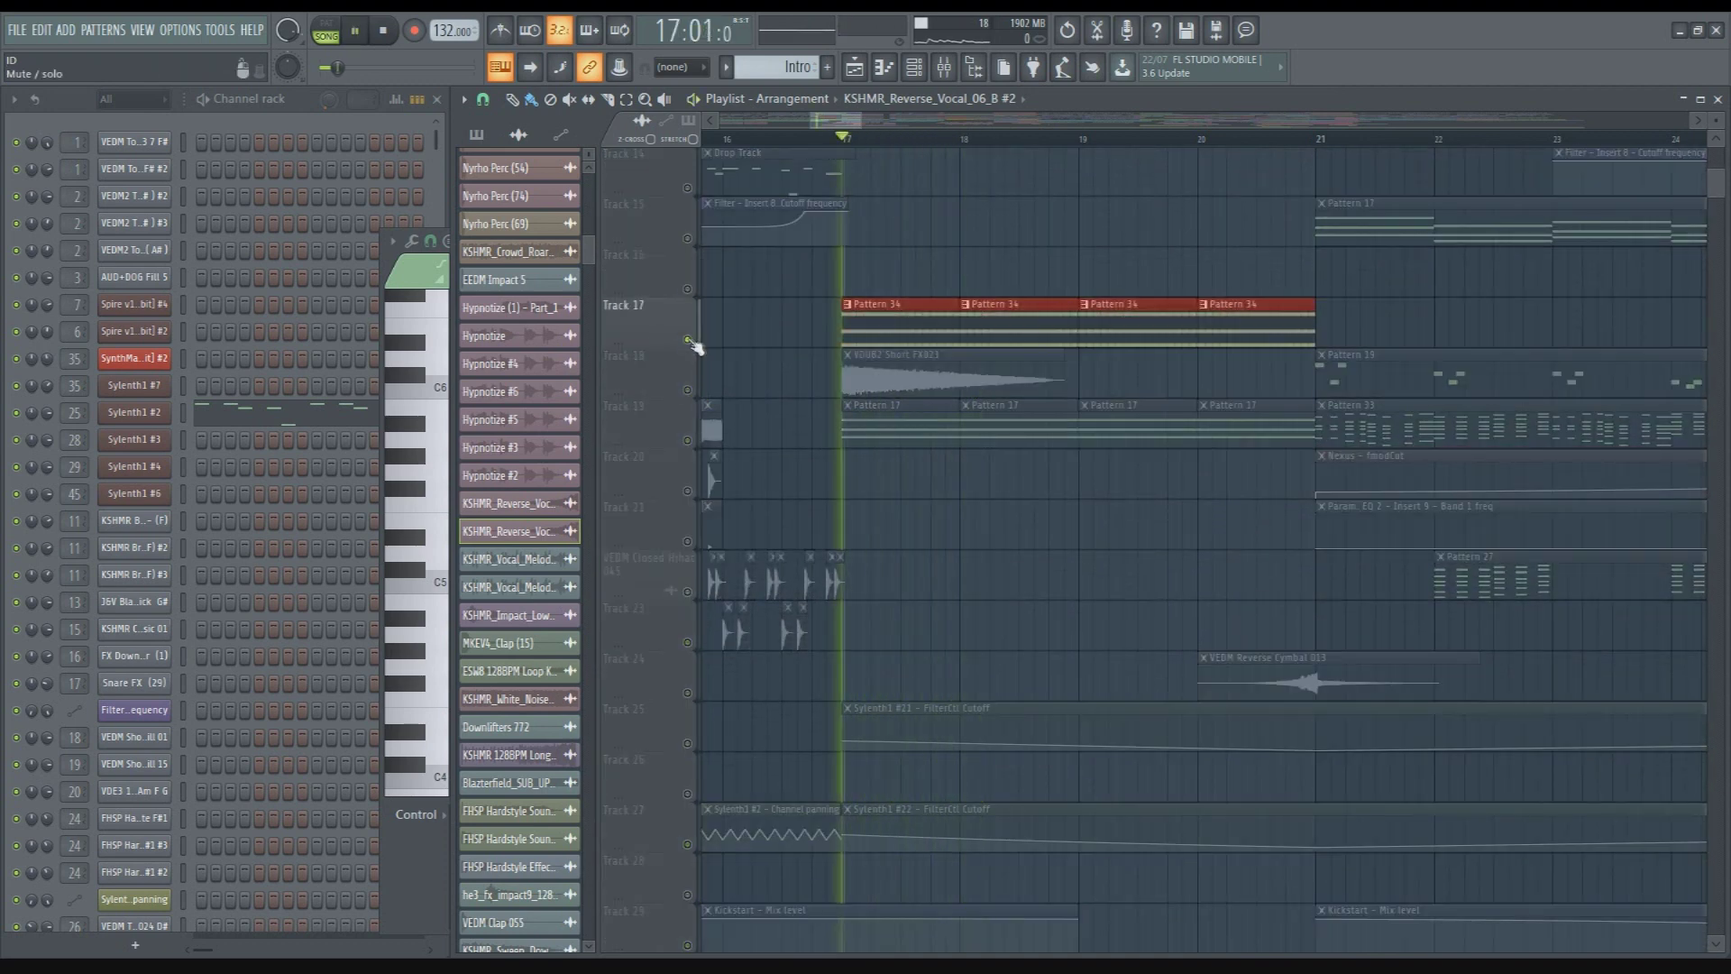
{"action": "right_click", "coordinate": [887, 262]}
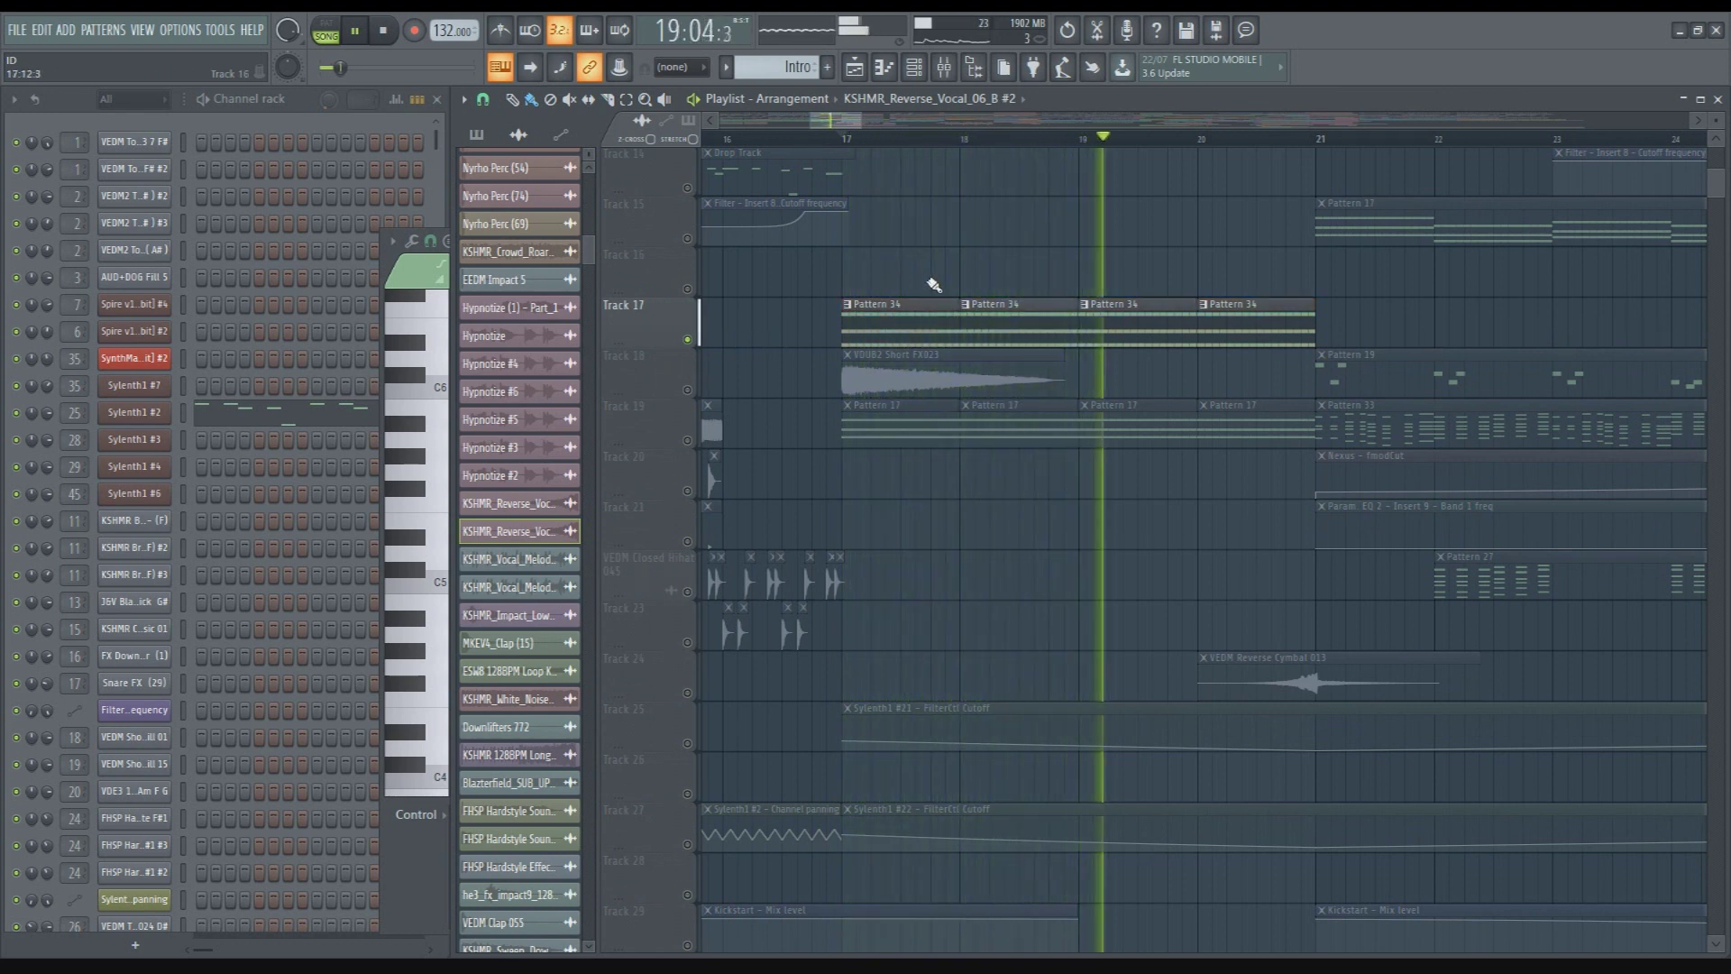
{"action": "key", "text": "space"}
{"action": "right_click", "coordinate": [687, 440]}
{"action": "key", "text": "space"}
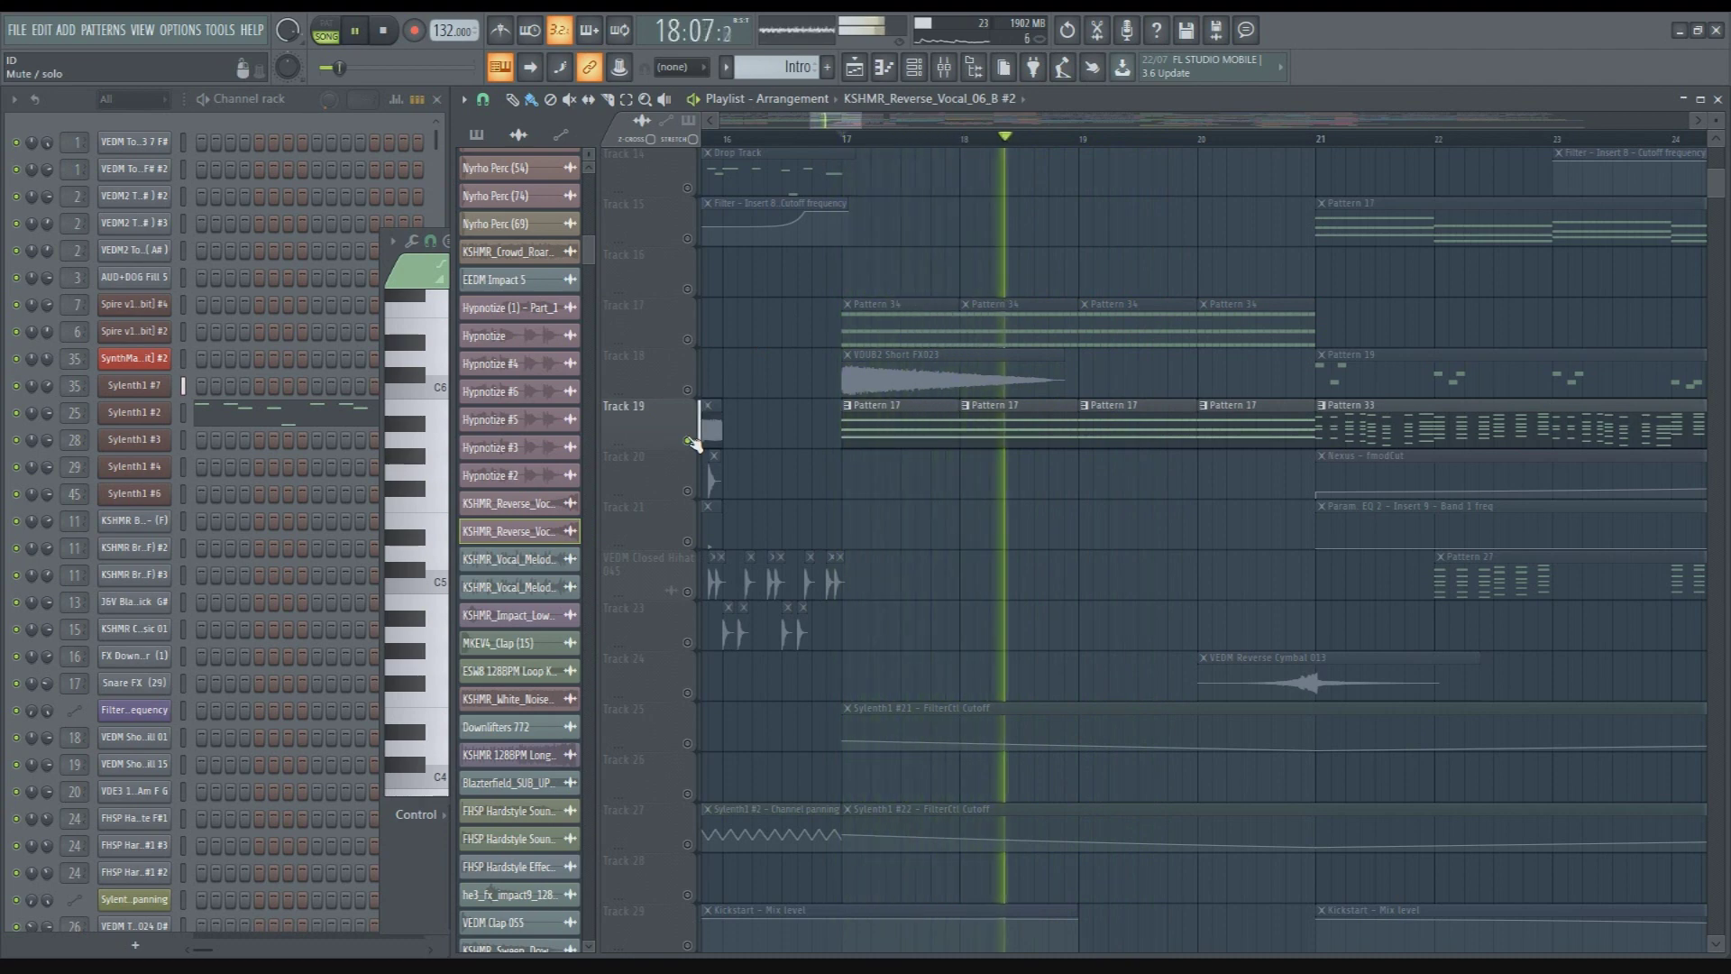
{"action": "key", "text": "space"}
Restore all tracks after briefly soloing the Sylenth1 #21 cutoff automation on Track 25, and listen to the full mix from bar 17
{"action": "scroll", "coordinate": [696, 451], "scroll_direction": "down", "scroll_amount": 5}
{"action": "right_click", "coordinate": [688, 491]}
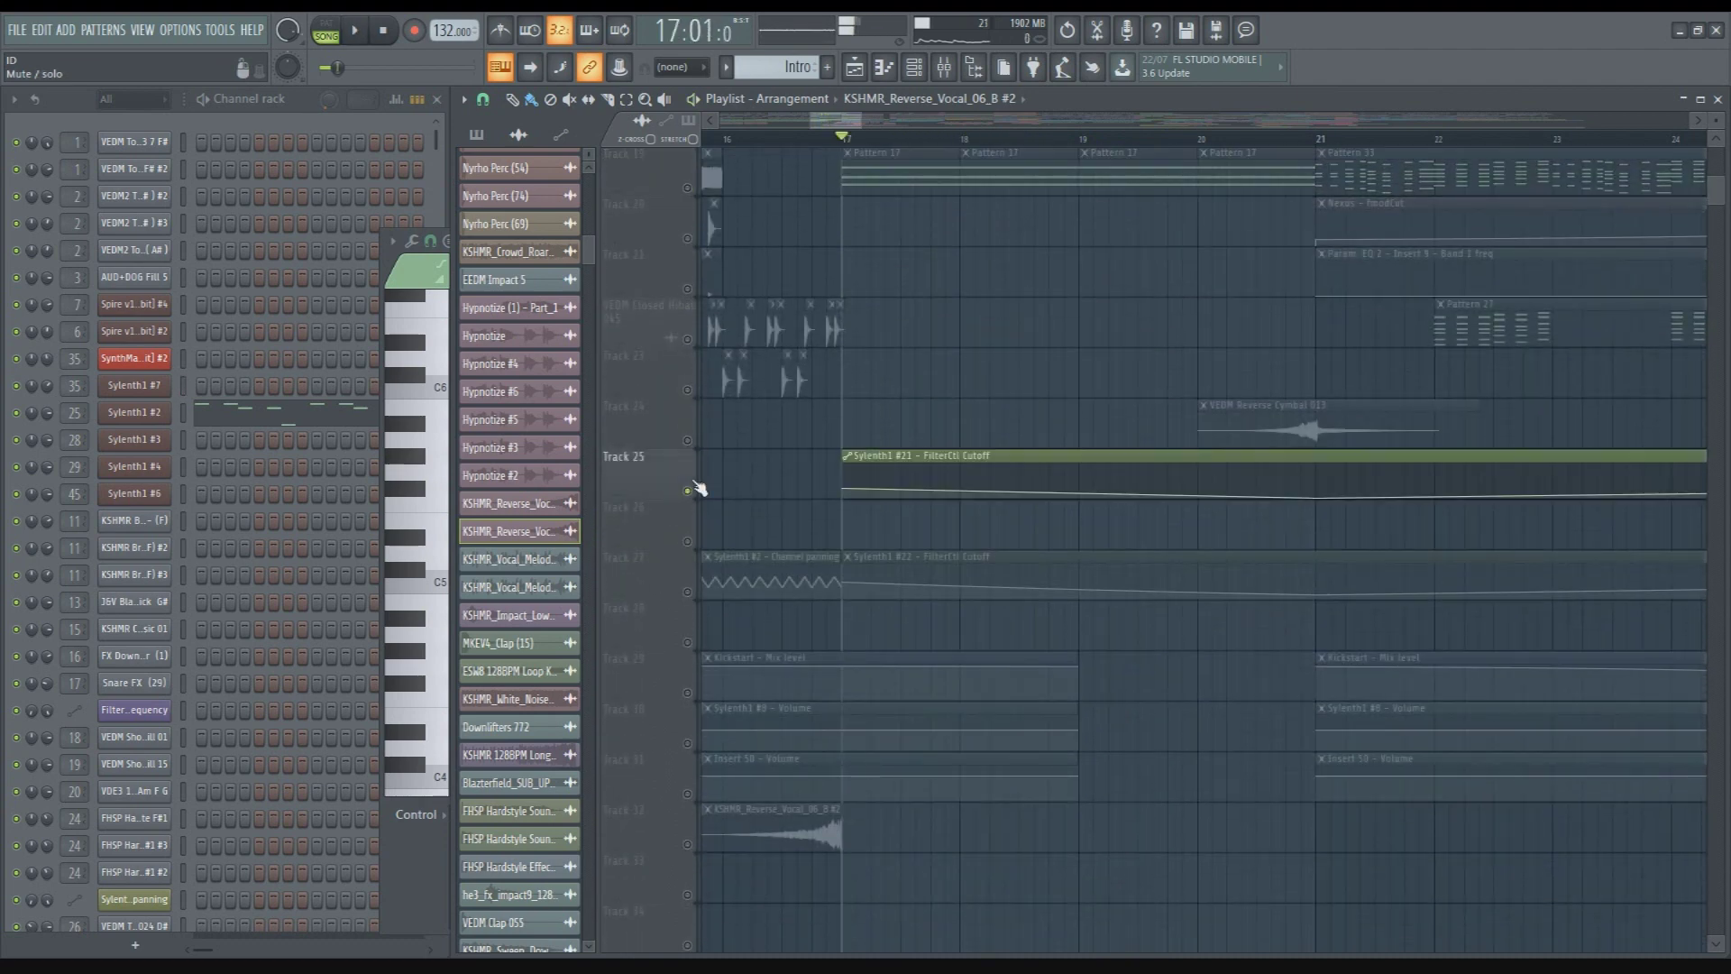
{"action": "scroll", "coordinate": [717, 460], "scroll_direction": "down", "scroll_amount": 14}
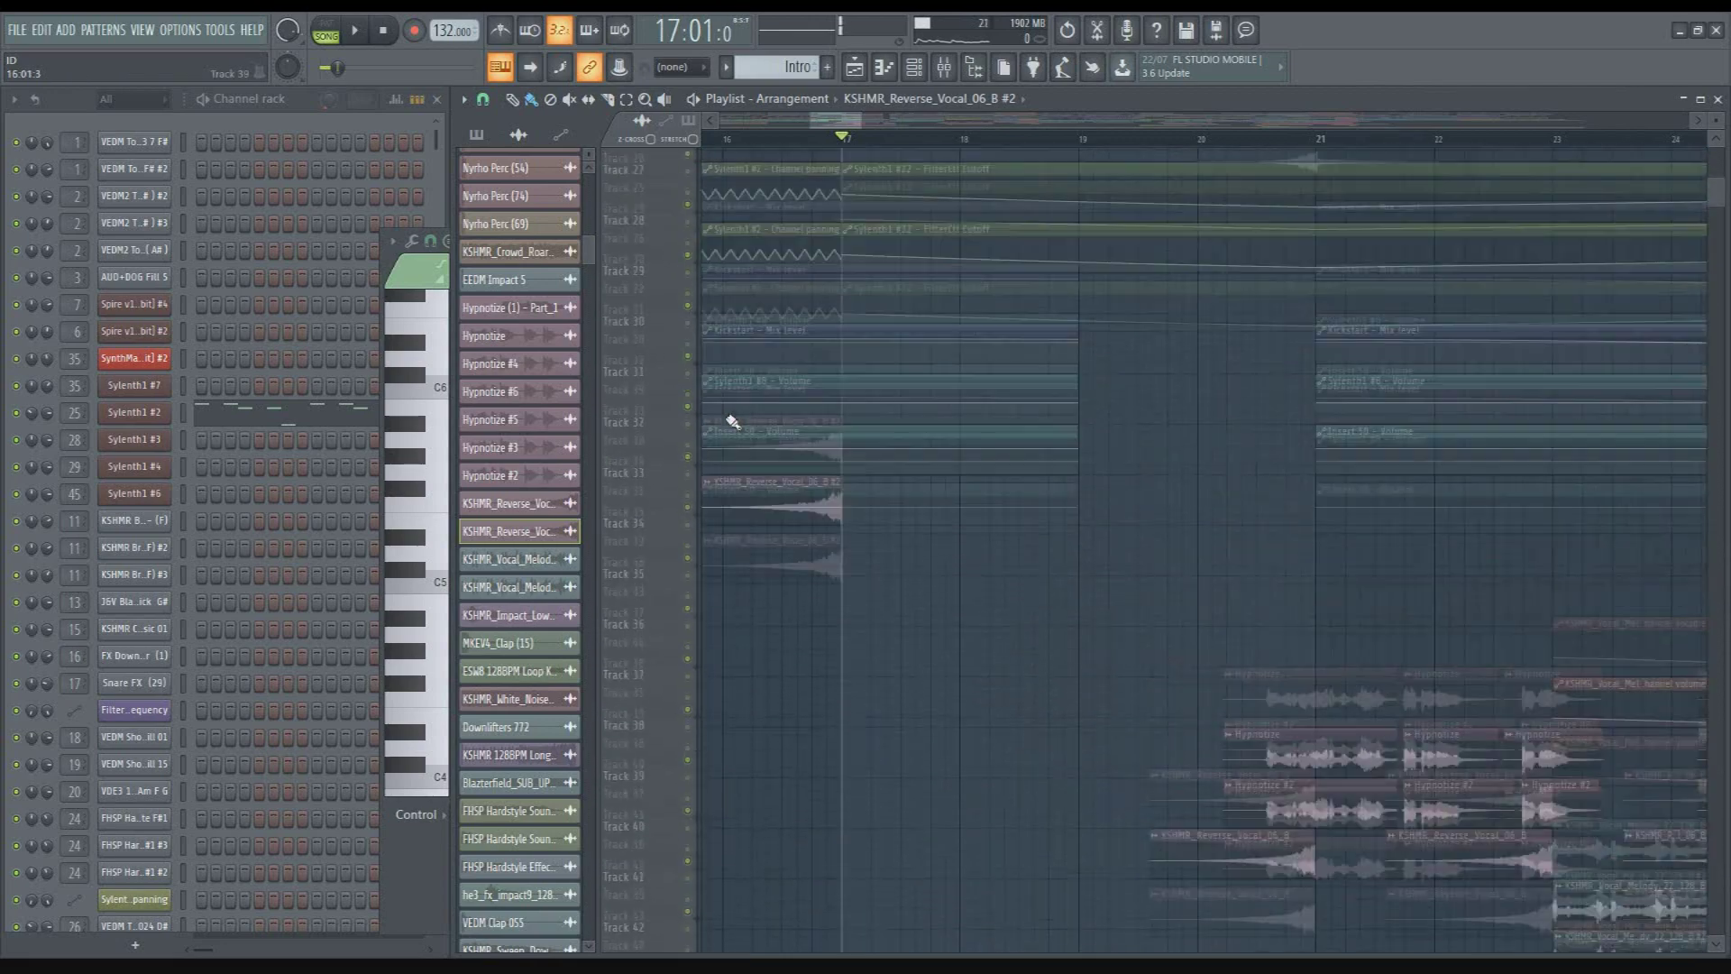
{"action": "scroll", "coordinate": [732, 422], "scroll_direction": "up", "scroll_amount": 19}
{"action": "key", "text": "space"}
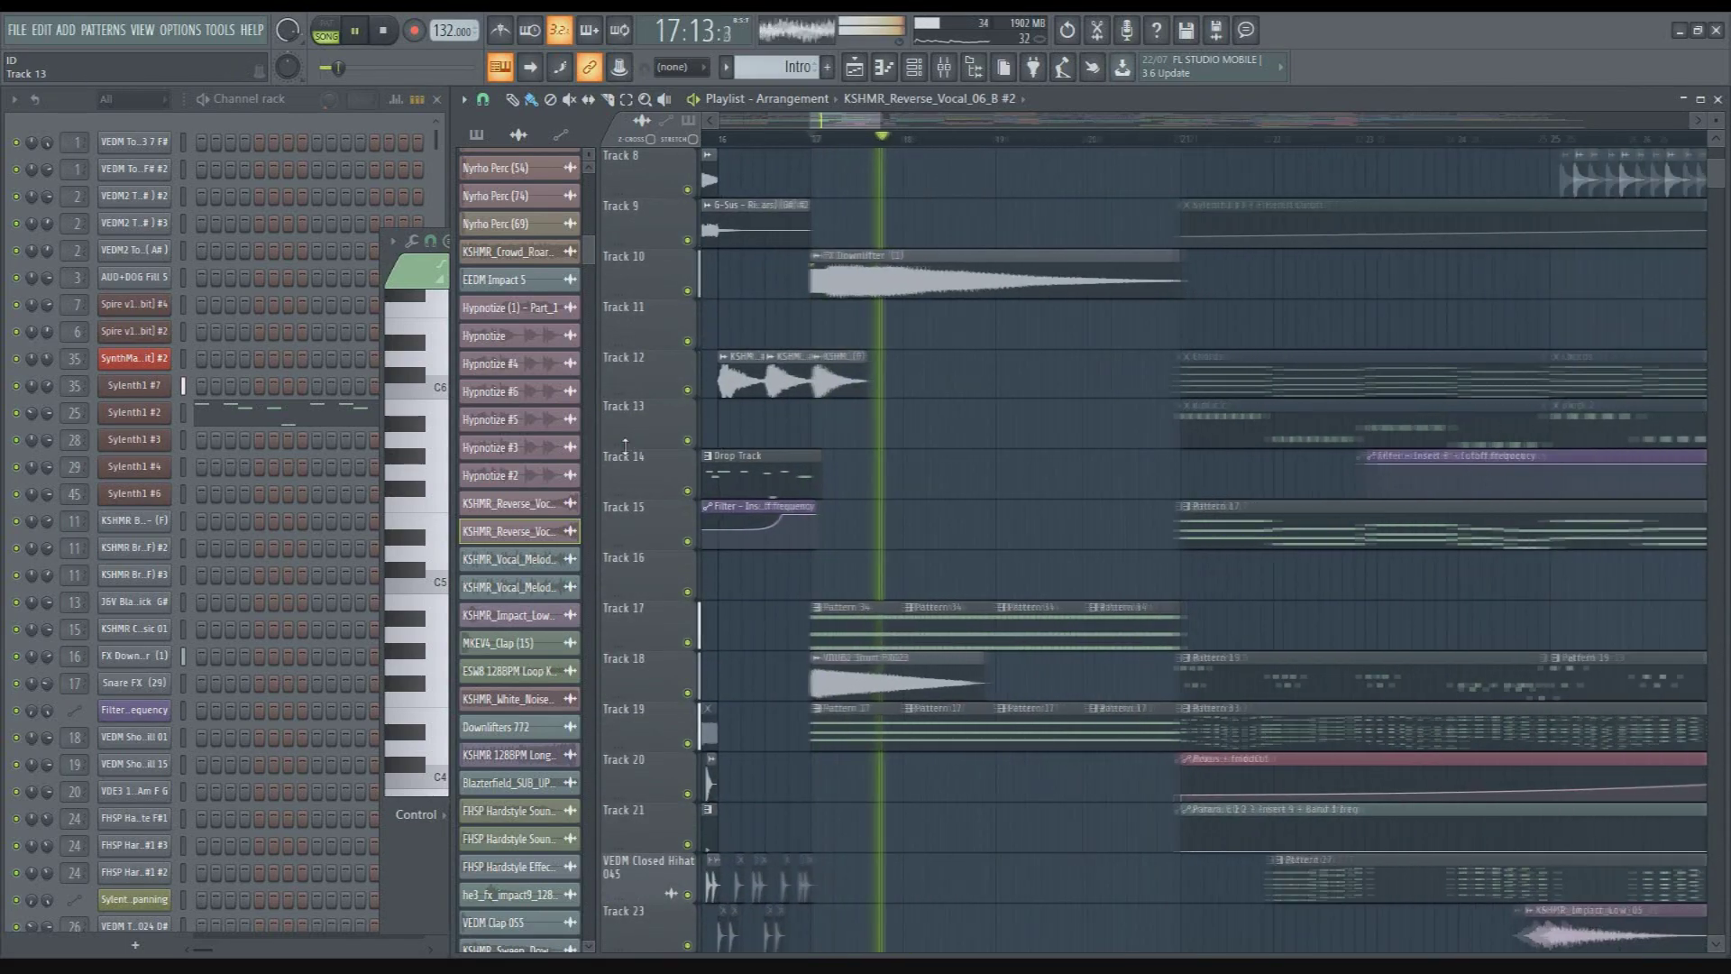
{"action": "scroll", "coordinate": [805, 451], "scroll_direction": "up", "scroll_amount": 3}
{"action": "key", "text": "space"}
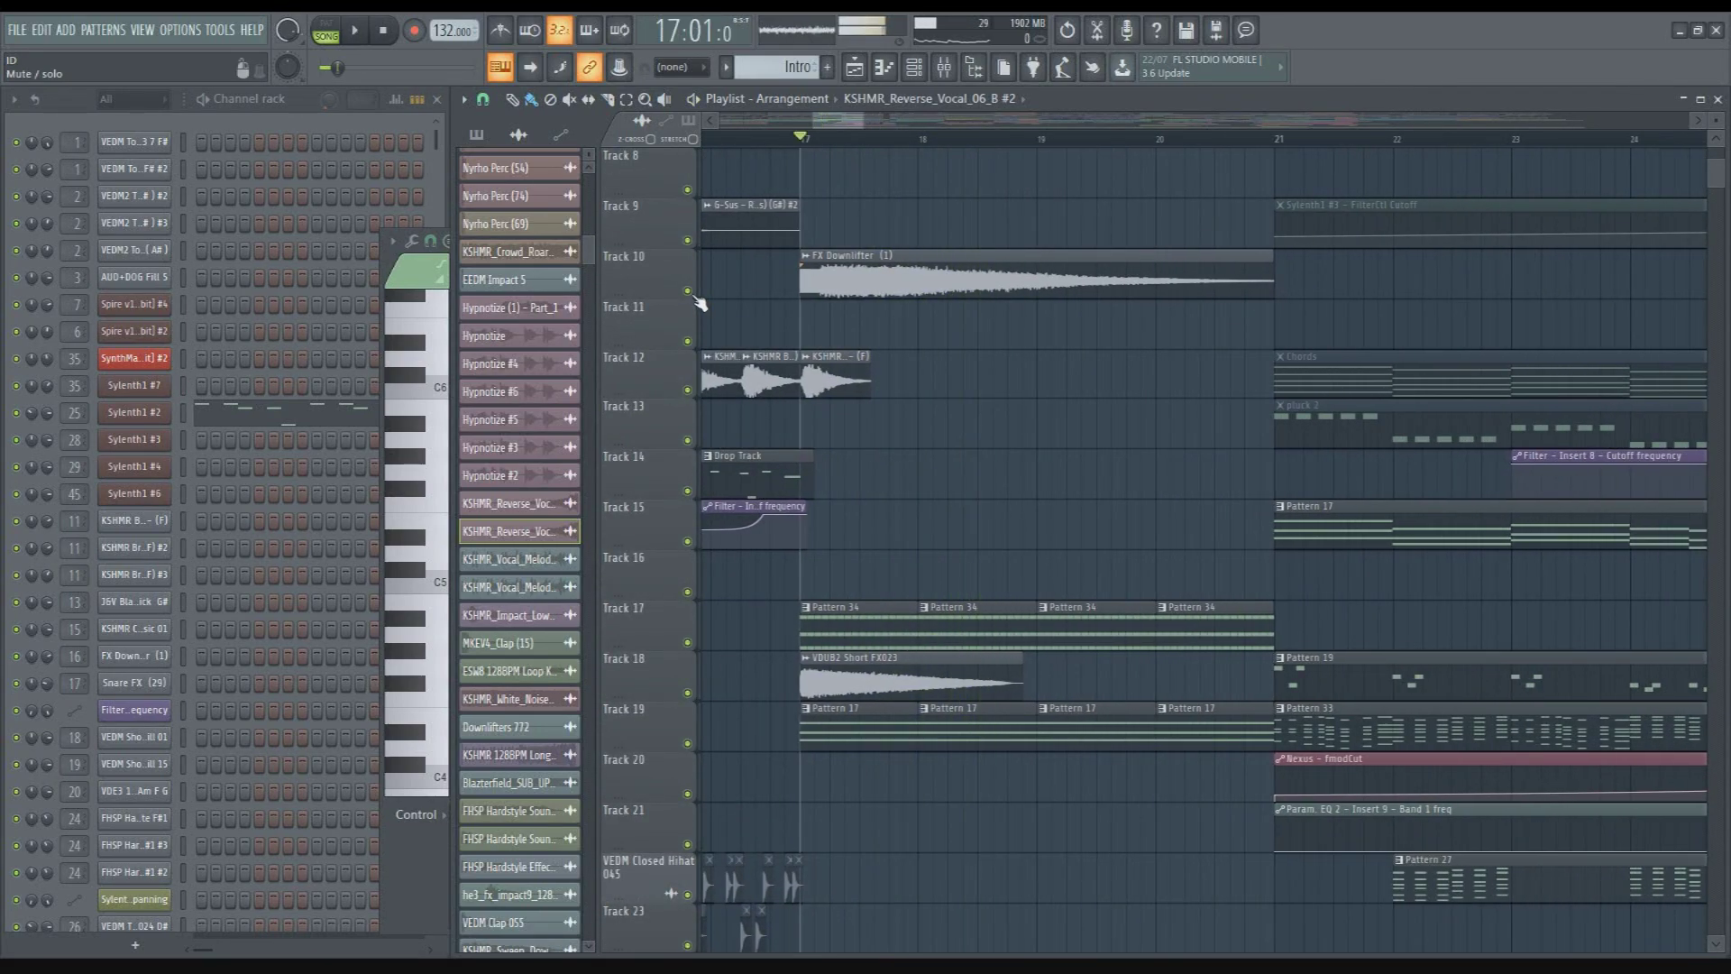
Listen to all tracks again from bar 17 and stop shortly after bar 18
{"action": "scroll", "coordinate": [703, 332], "scroll_direction": "down", "scroll_amount": 3}
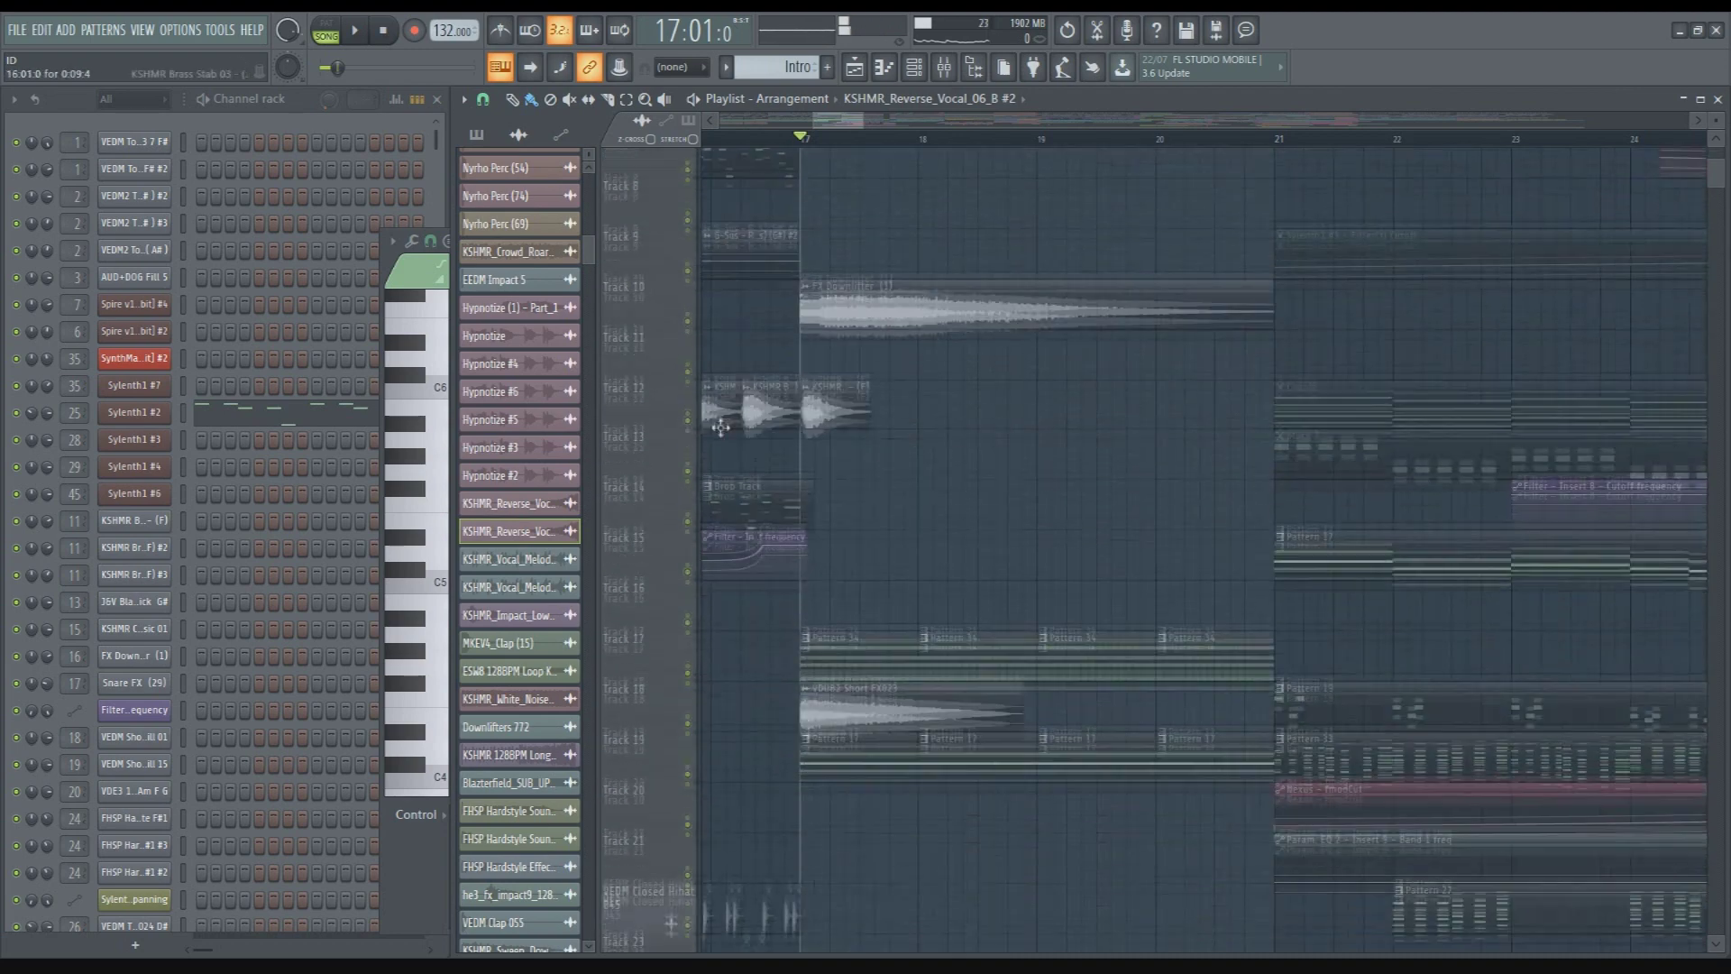
{"action": "left_click_drag", "start_coordinate": [833, 123], "coordinate": [835, 127]}
{"action": "scroll", "coordinate": [847, 131], "scroll_direction": "down", "scroll_amount": 2}
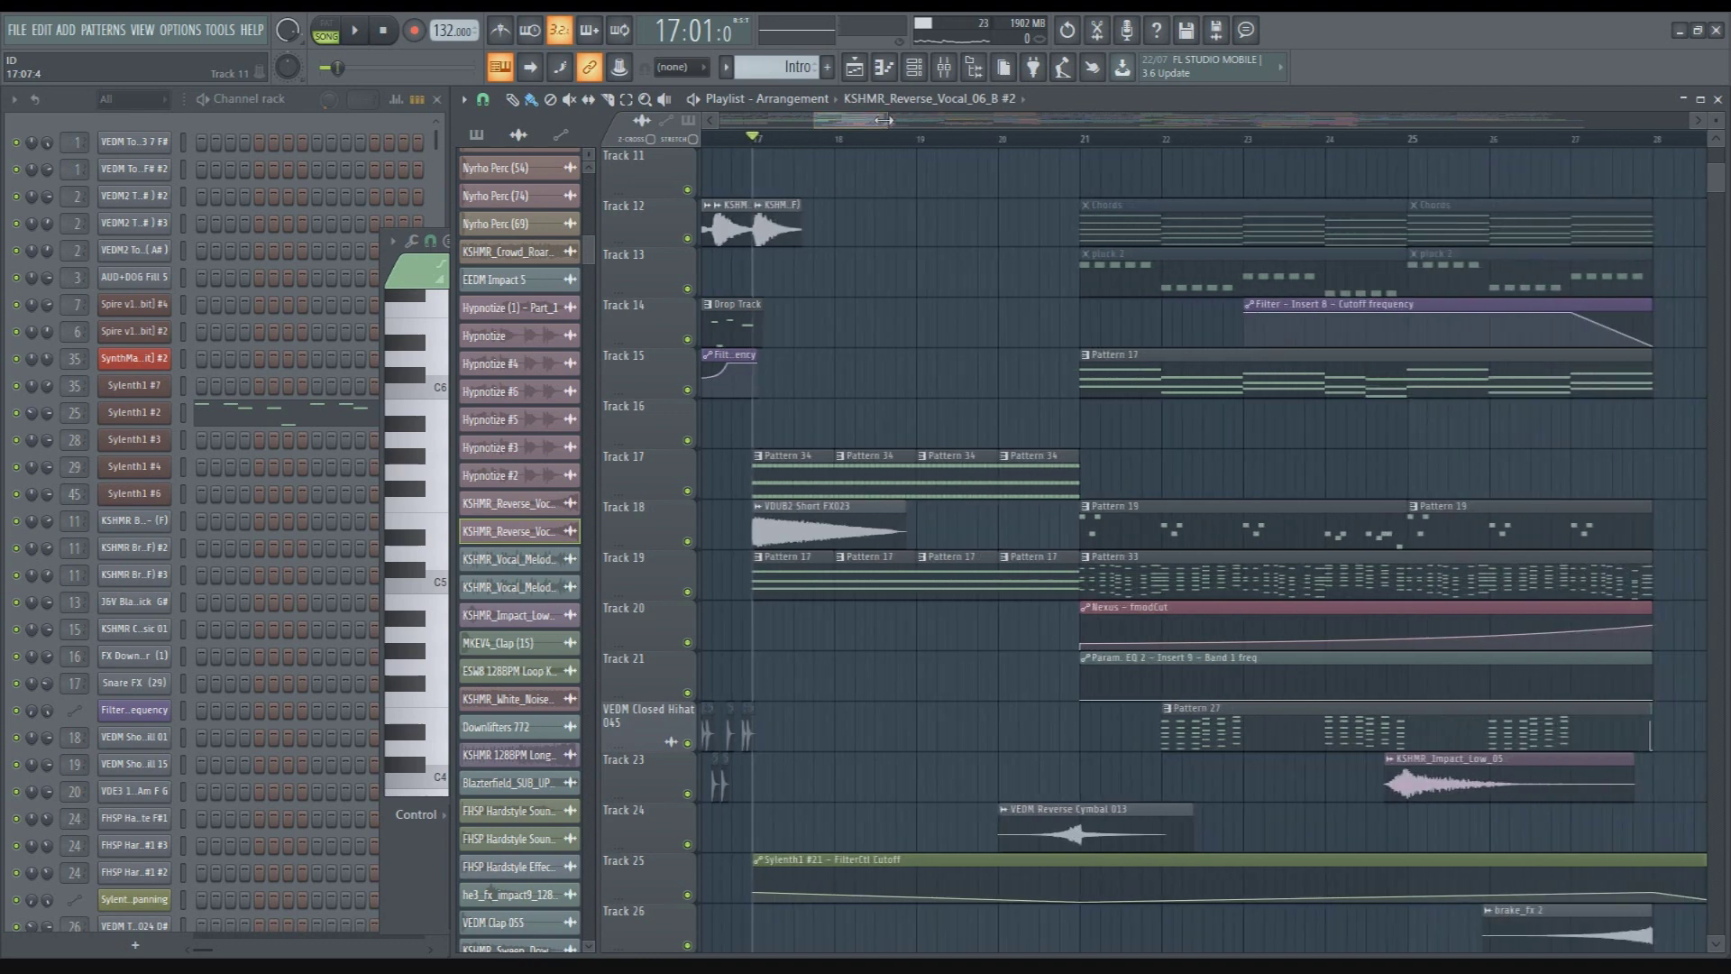
{"action": "key", "text": "space"}
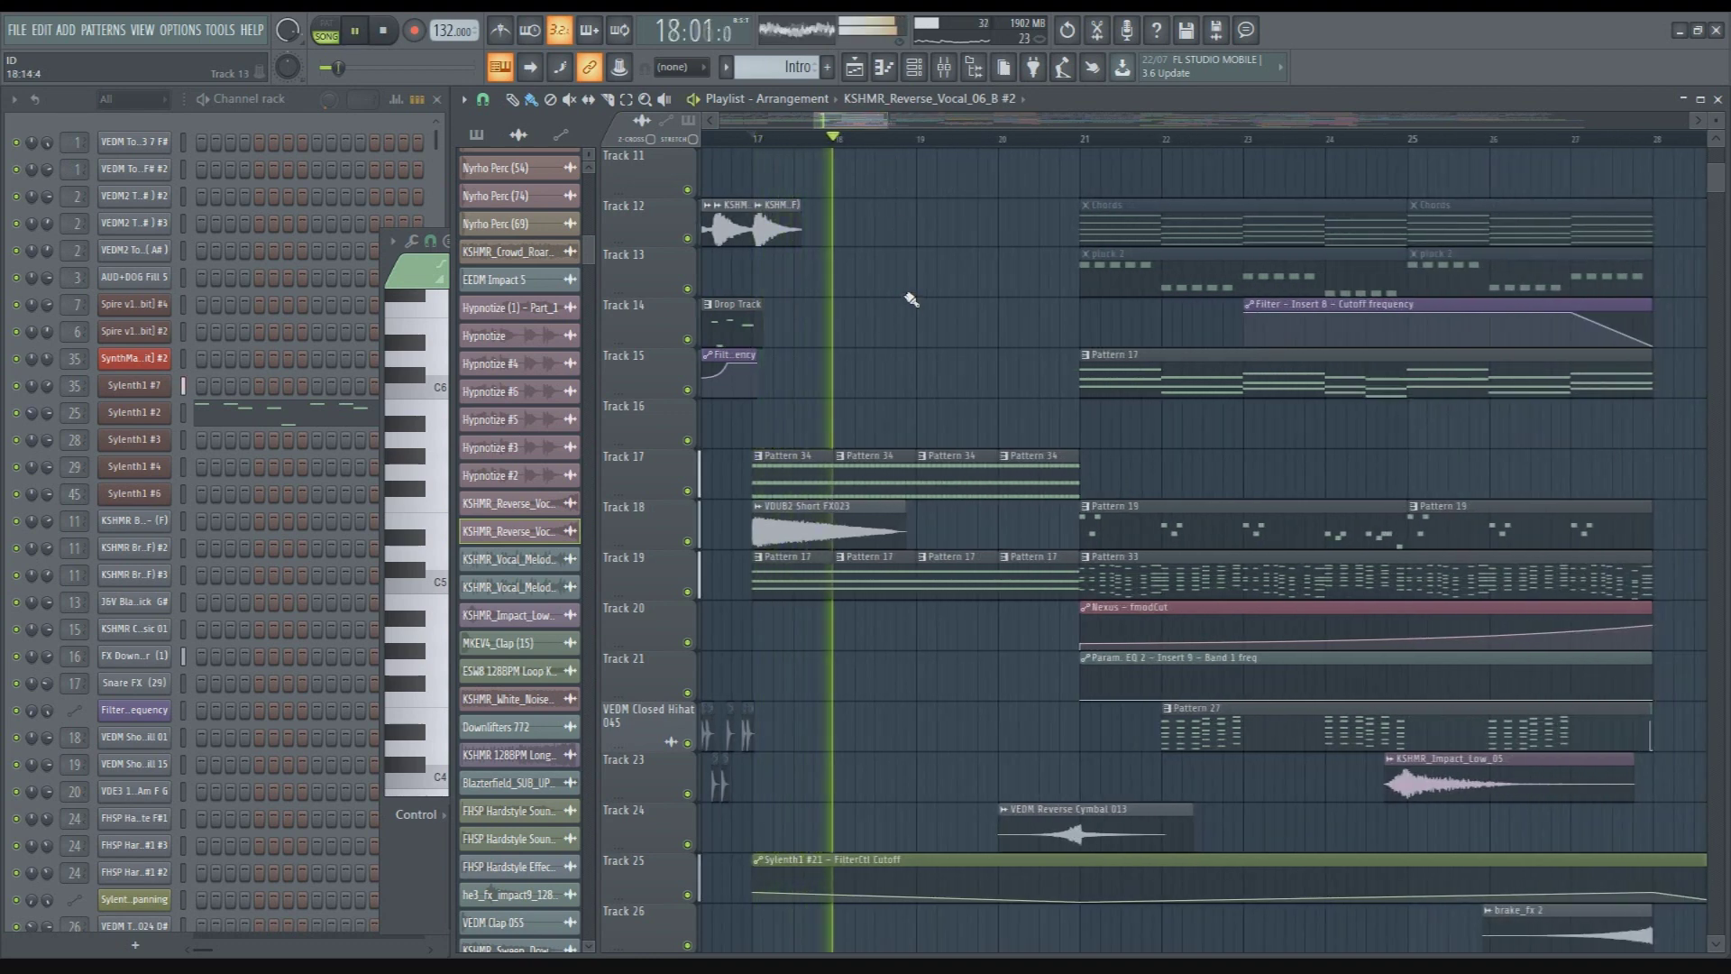
{"action": "scroll", "coordinate": [911, 299], "scroll_direction": "up", "scroll_amount": 5}
{"action": "key", "text": "space"}
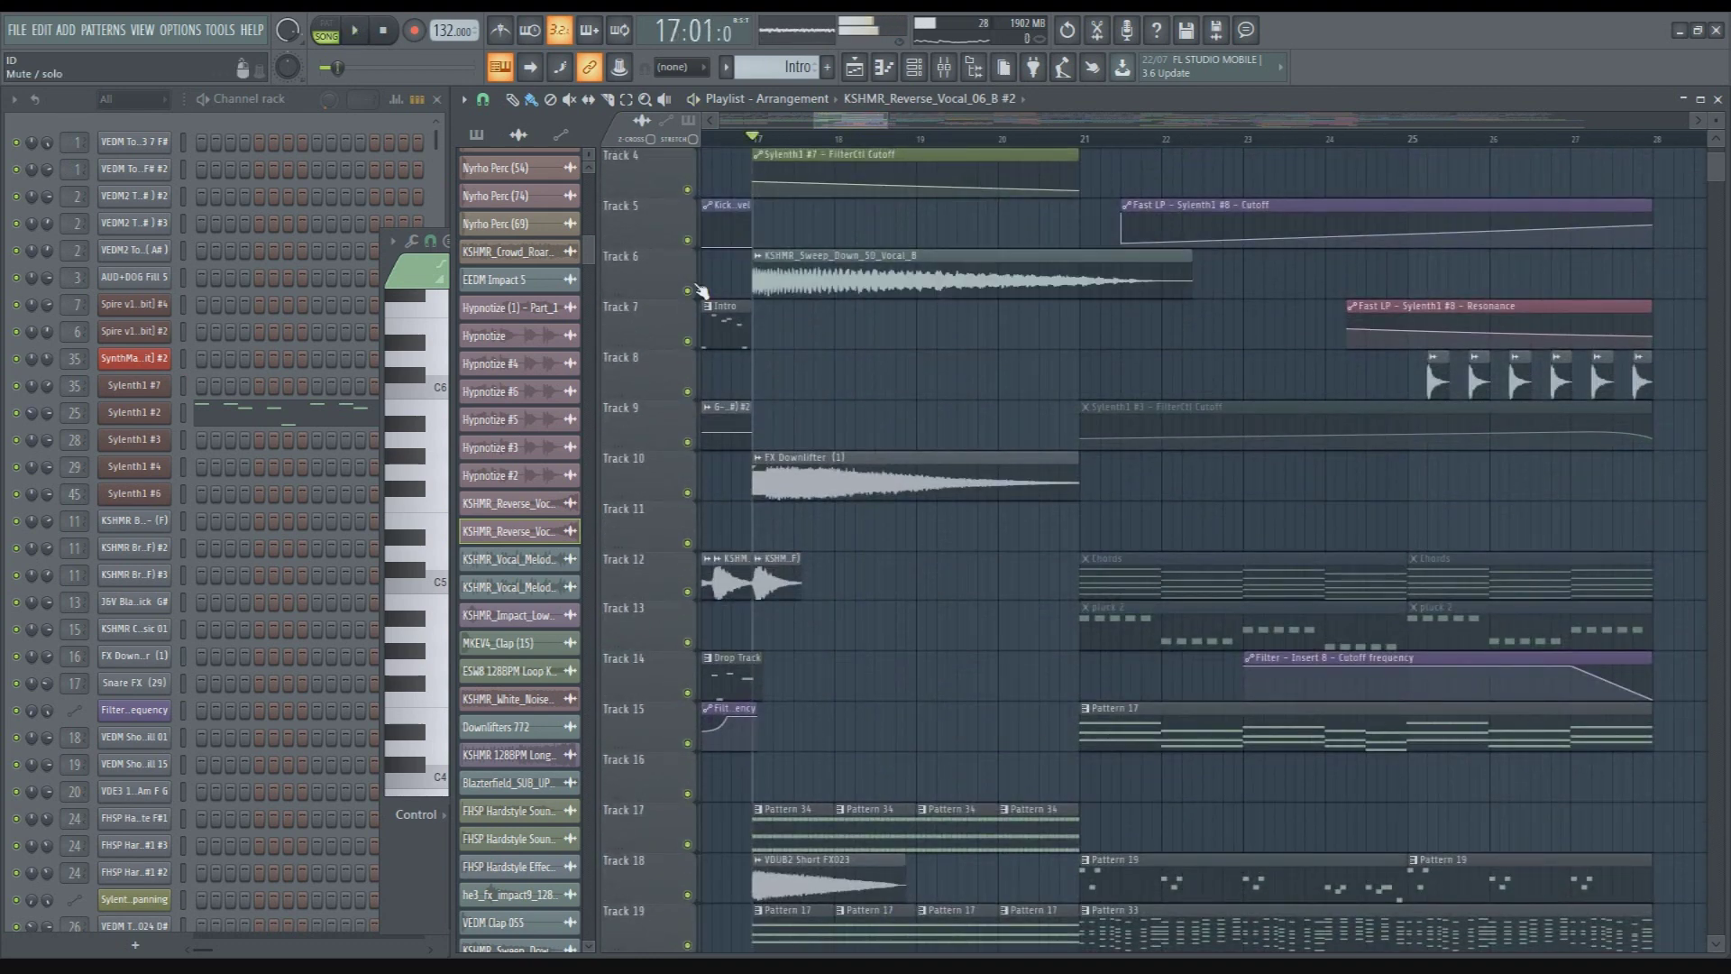
Listen to all tracks from bar 17 through bar 19 and set the playback position to the middle of bar 20
{"action": "scroll", "coordinate": [748, 287], "scroll_direction": "up", "scroll_amount": 3}
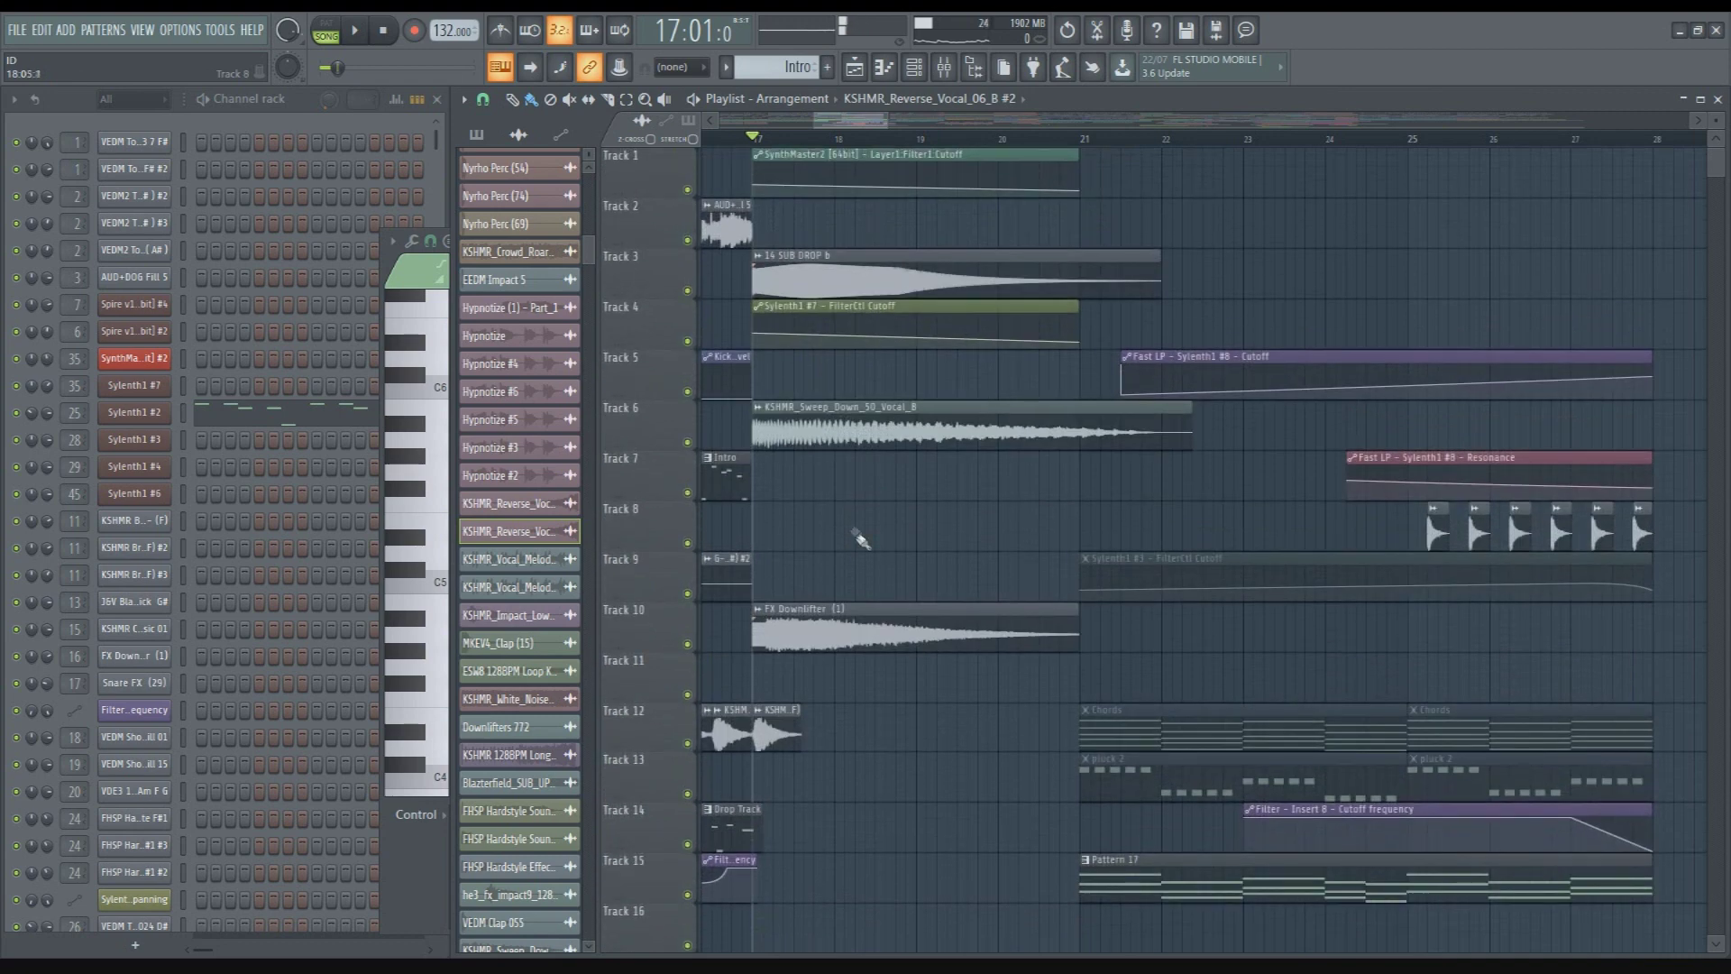
{"action": "scroll", "coordinate": [943, 401], "scroll_direction": "down", "scroll_amount": 10}
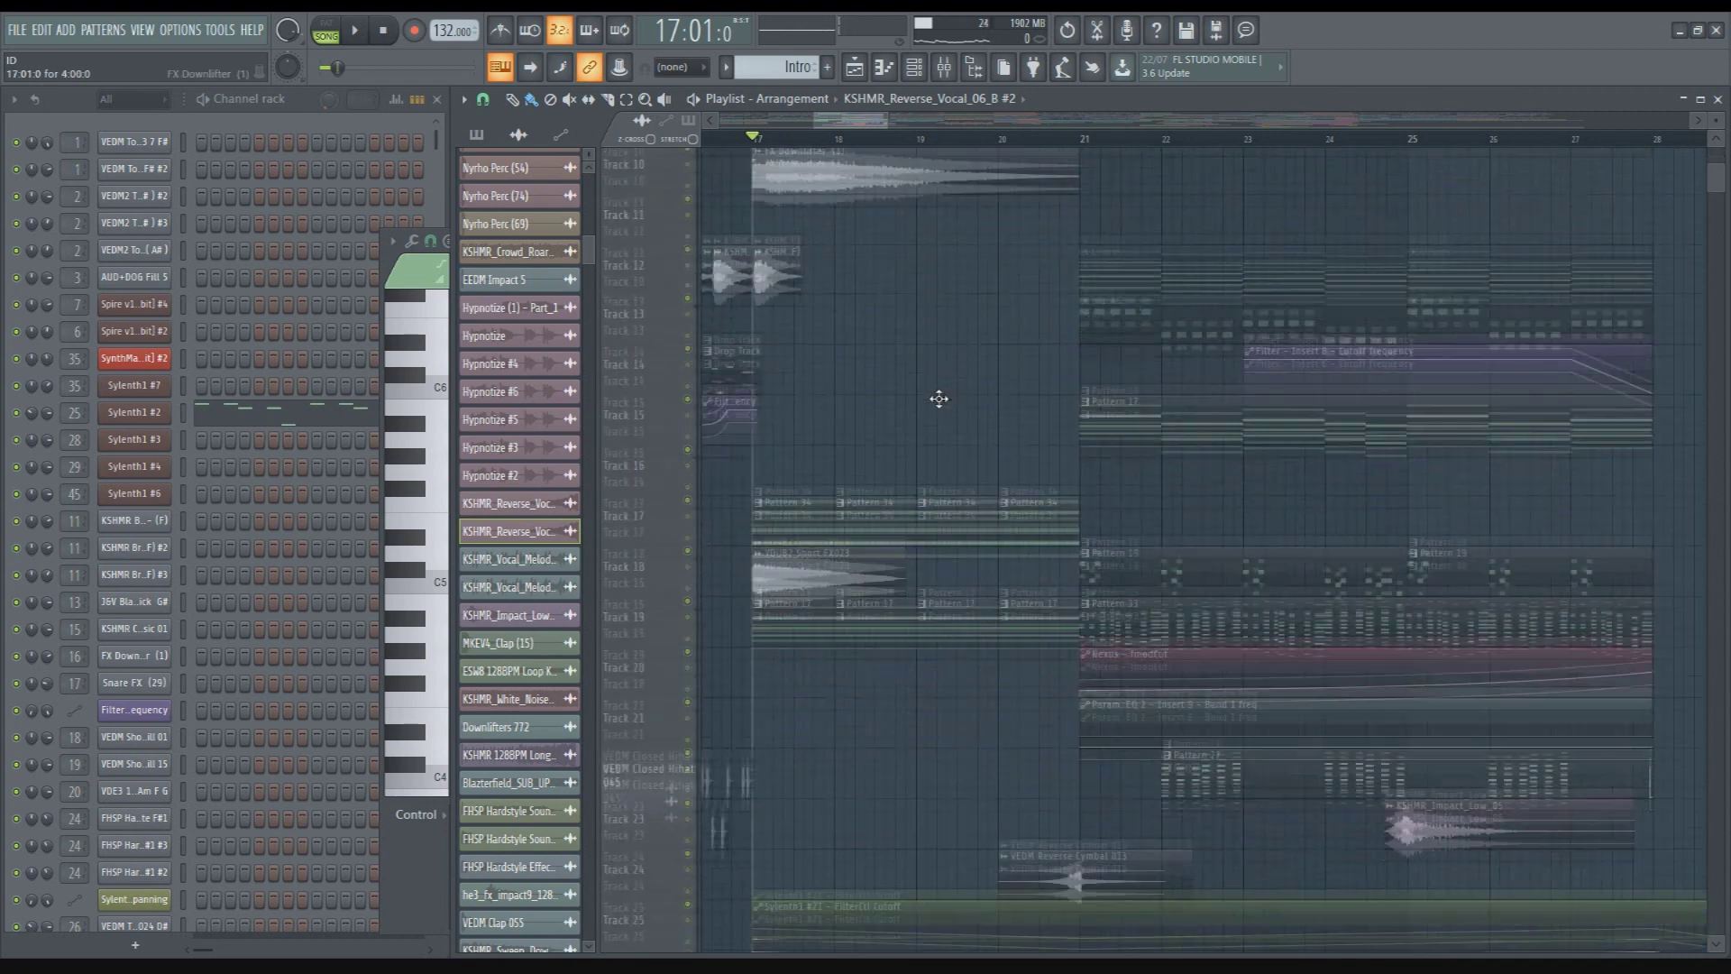
{"action": "key", "text": "space"}
{"action": "scroll", "coordinate": [790, 428], "scroll_direction": "down", "scroll_amount": 1}
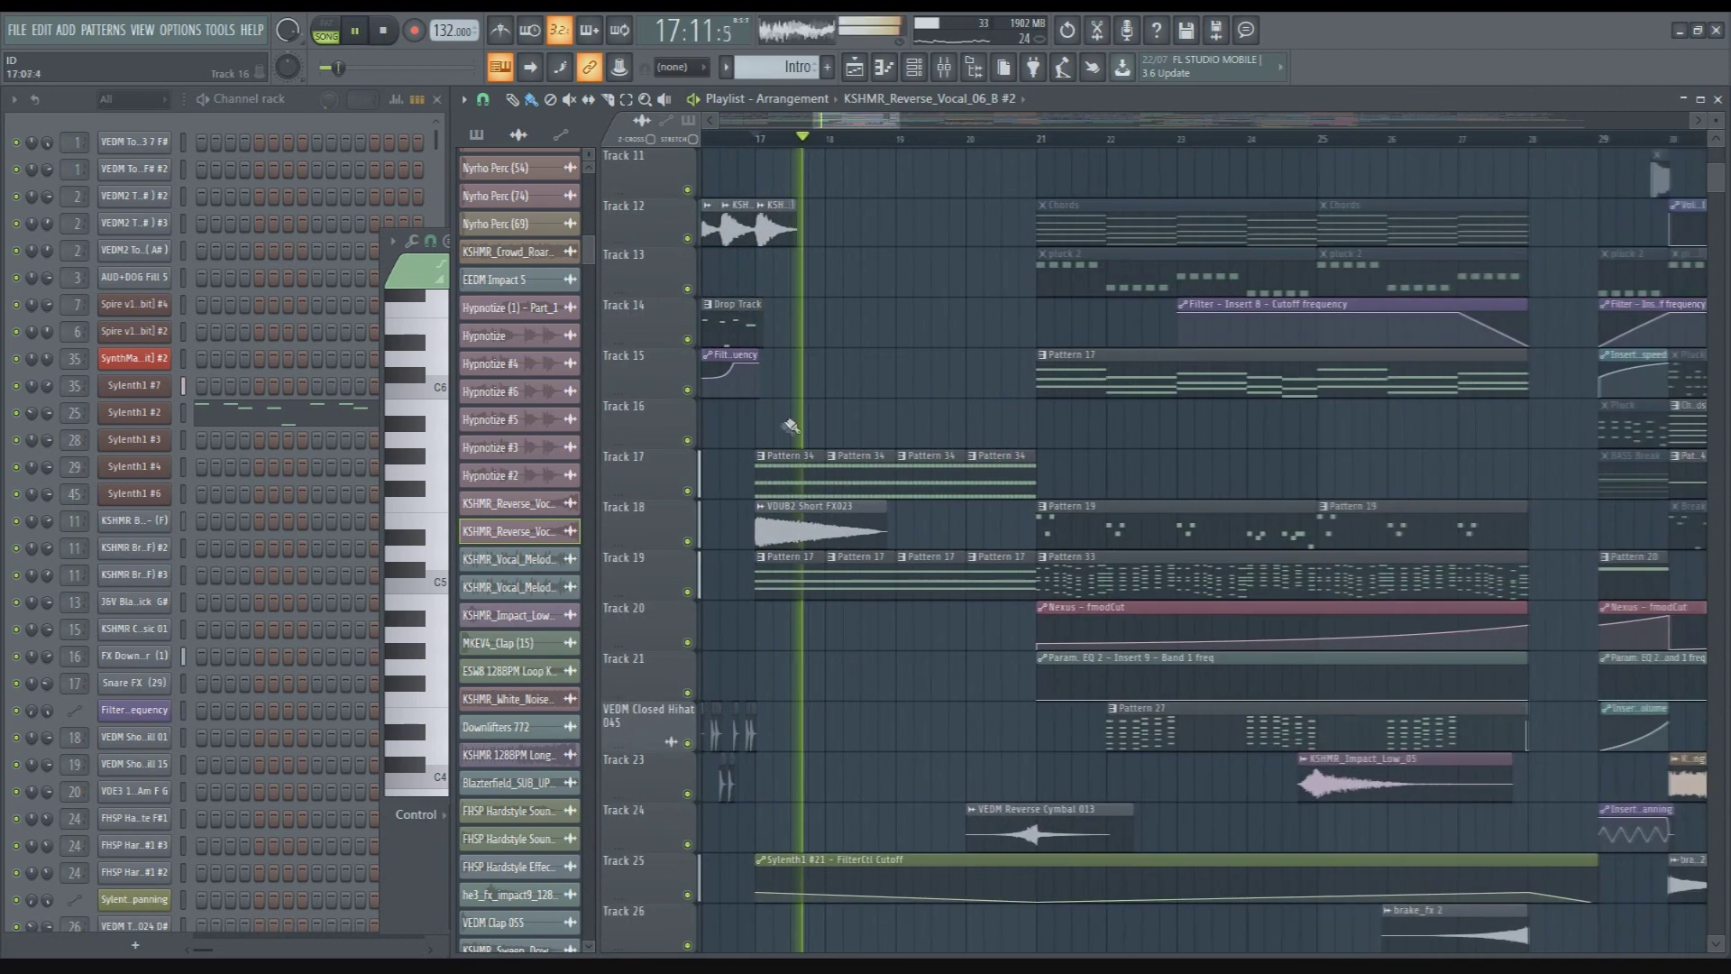
{"action": "scroll", "coordinate": [1309, 479], "scroll_direction": "up", "scroll_amount": 8}
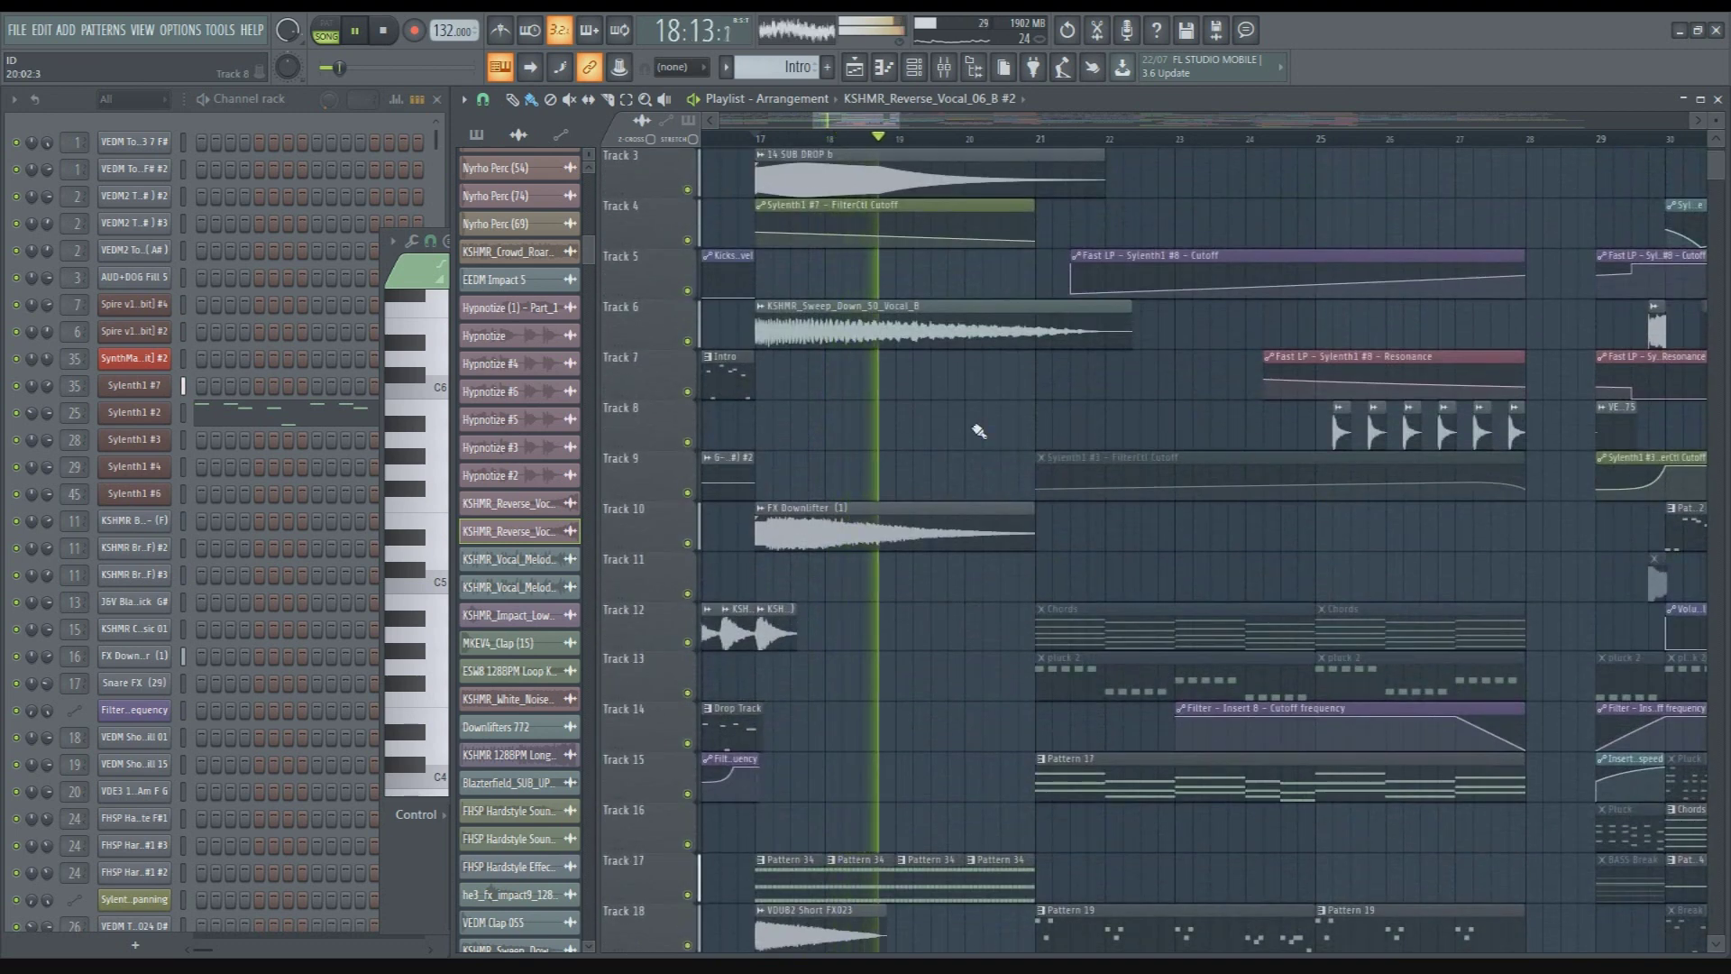
{"action": "left_click_drag", "start_coordinate": [890, 122], "coordinate": [905, 123]}
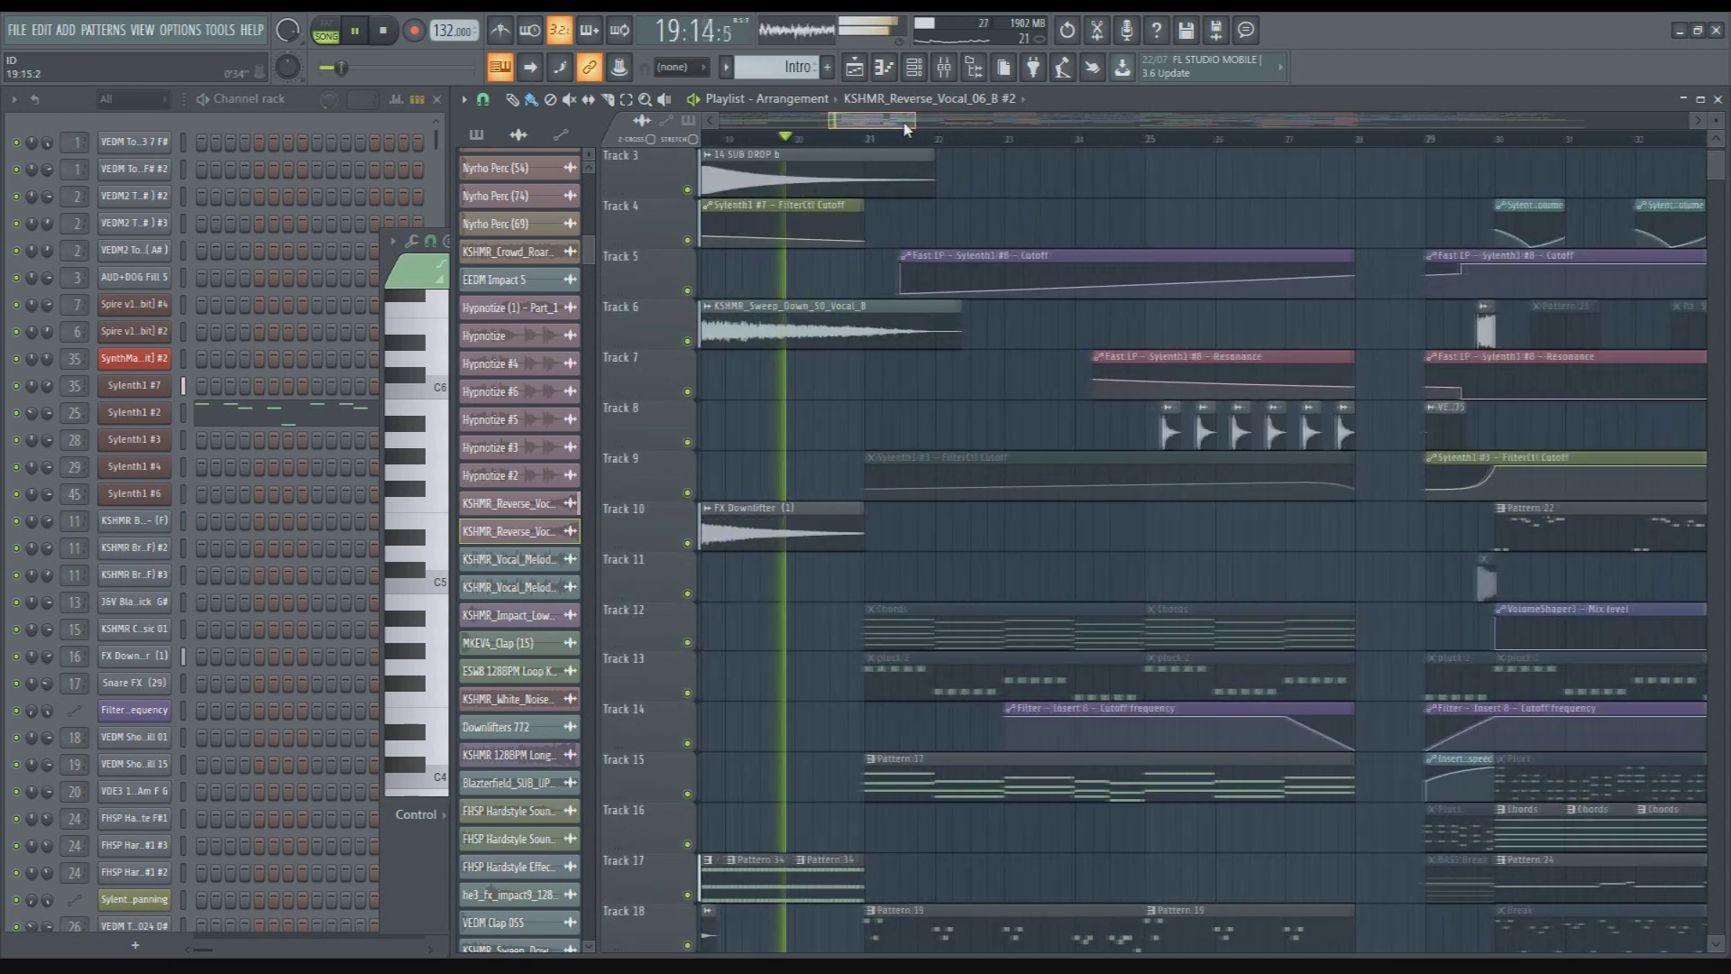
{"action": "key", "text": "space"}
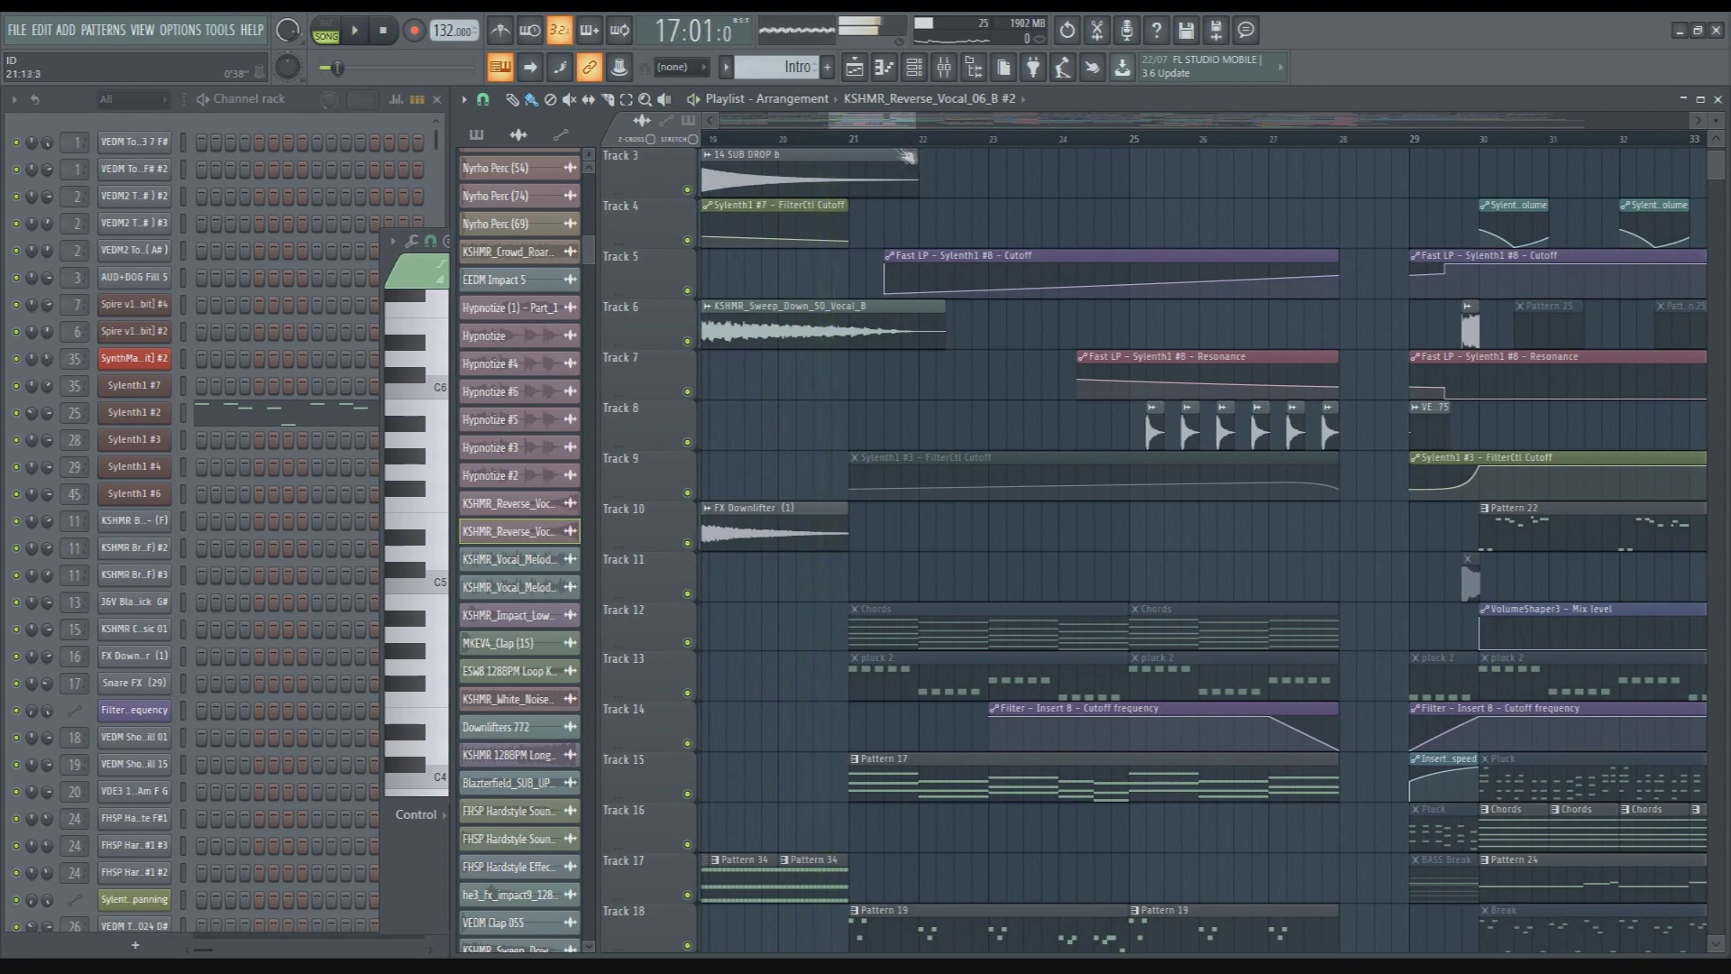
{"action": "scroll", "coordinate": [899, 220], "scroll_direction": "down", "scroll_amount": 10}
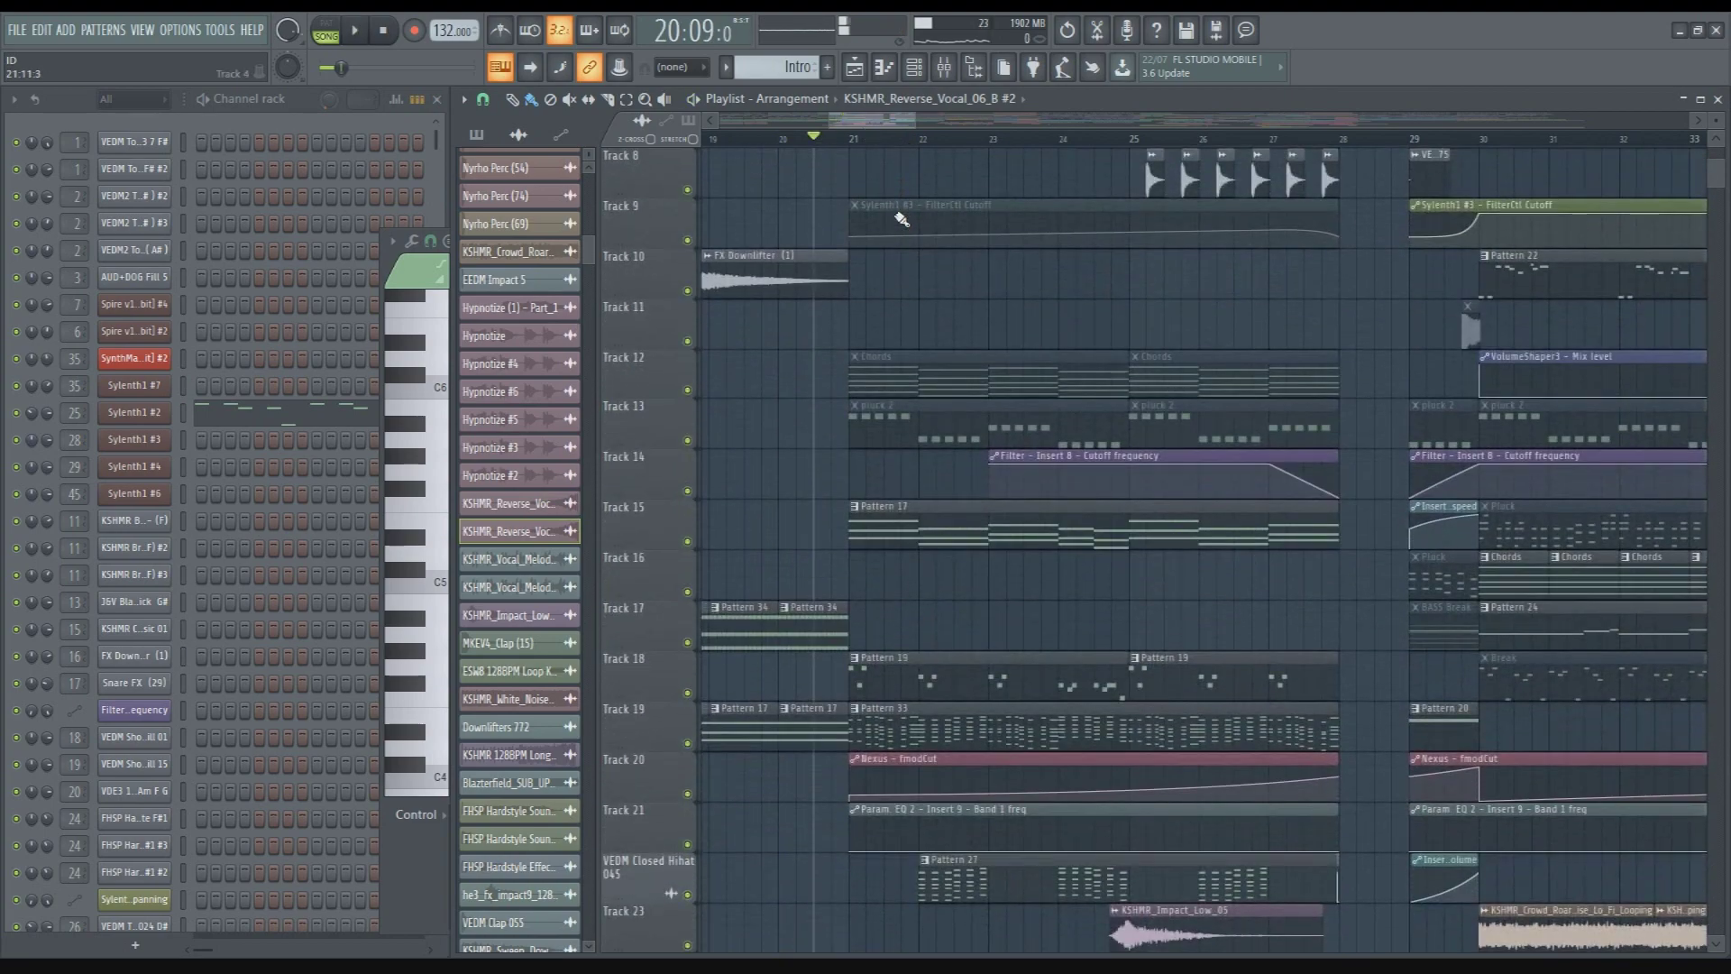
{"action": "scroll", "coordinate": [924, 387], "scroll_direction": "up", "scroll_amount": 6}
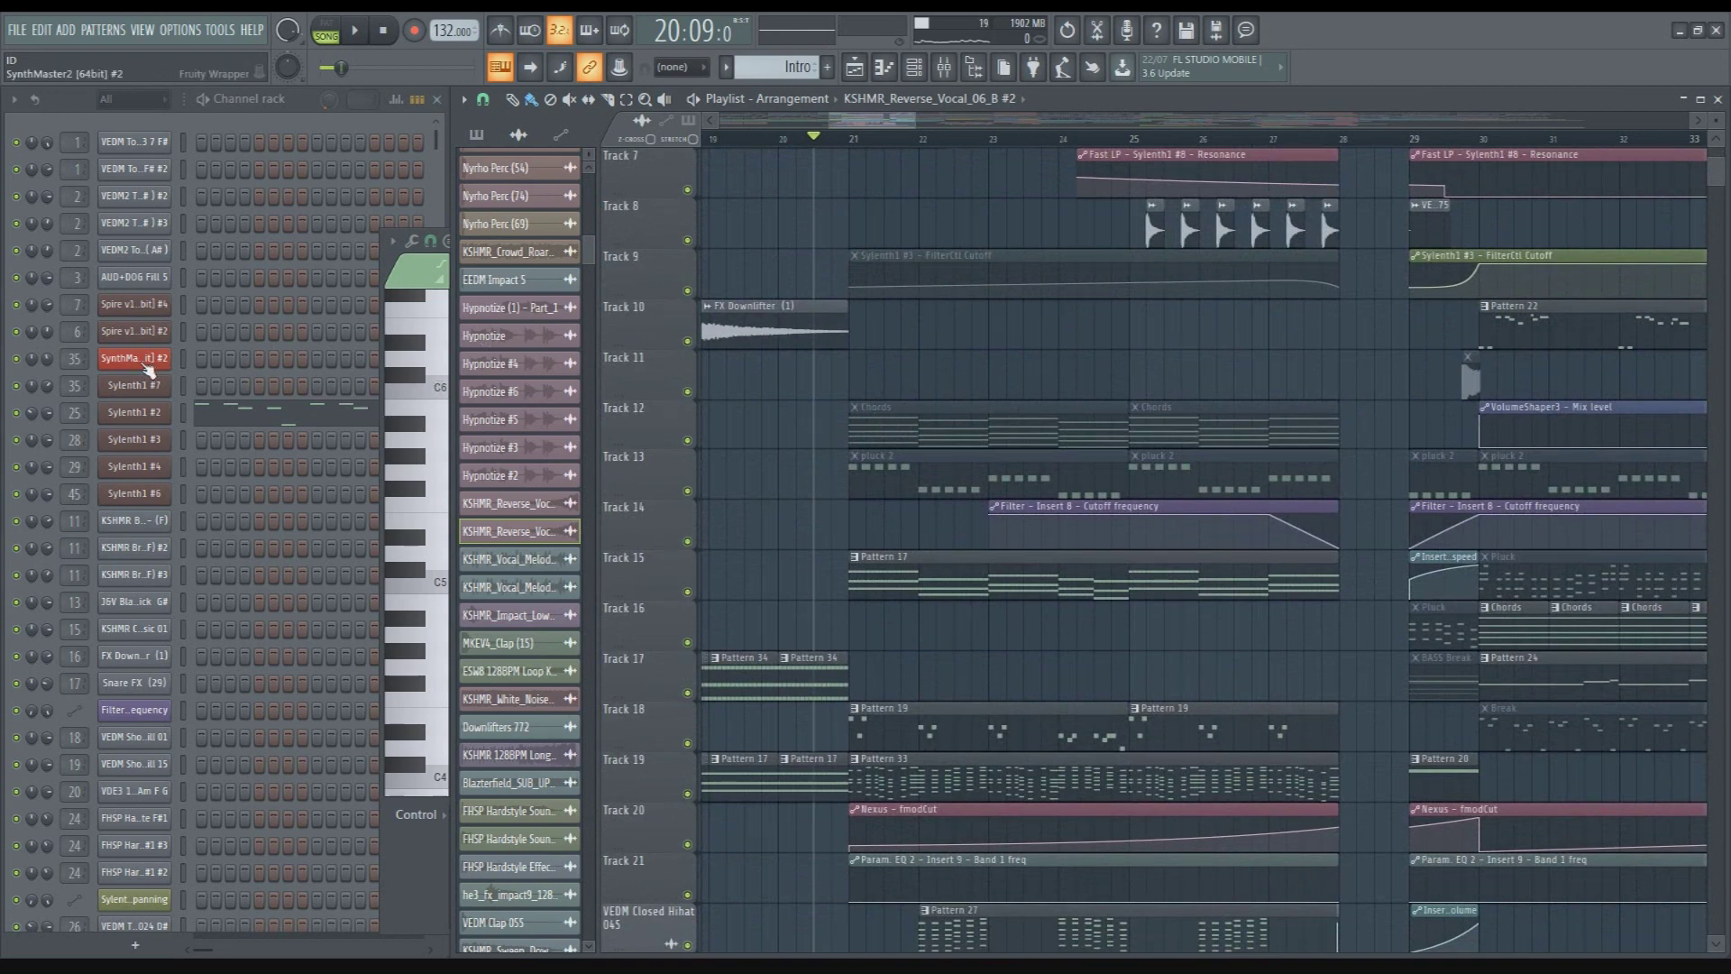
Set the playback position to bar 21 and look over the clips on the tracks of the section starting there
{"action": "left_click_drag", "start_coordinate": [885, 121], "coordinate": [892, 121]}
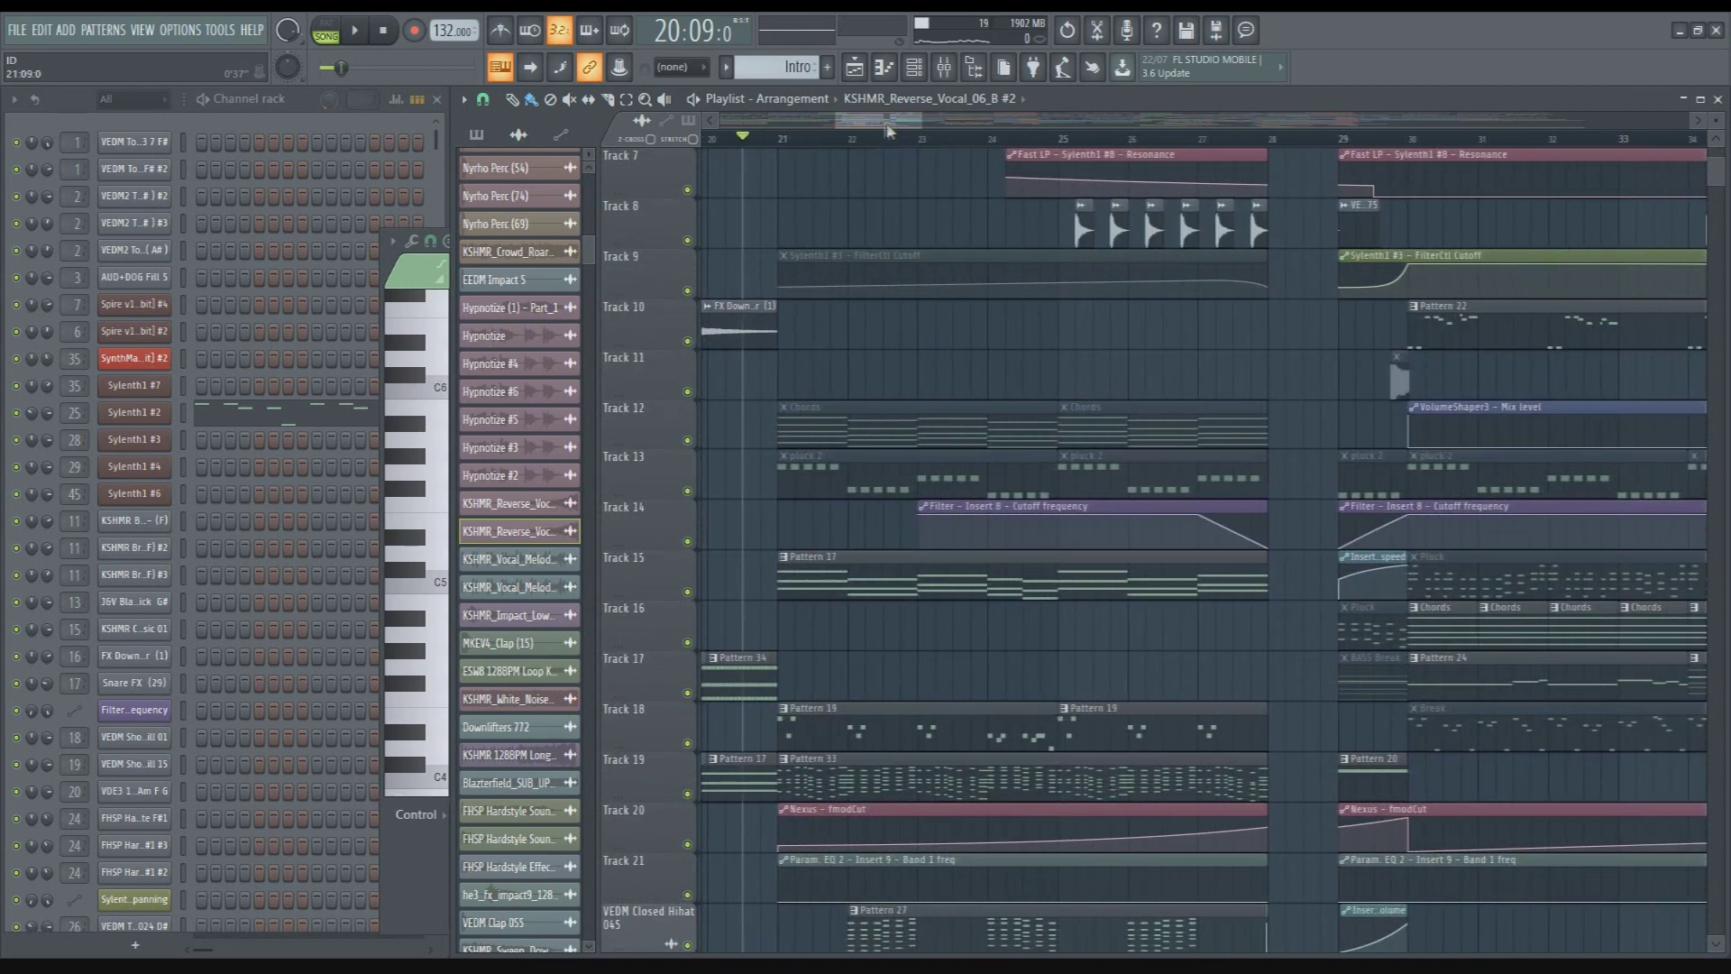
{"action": "left_click", "coordinate": [781, 140]}
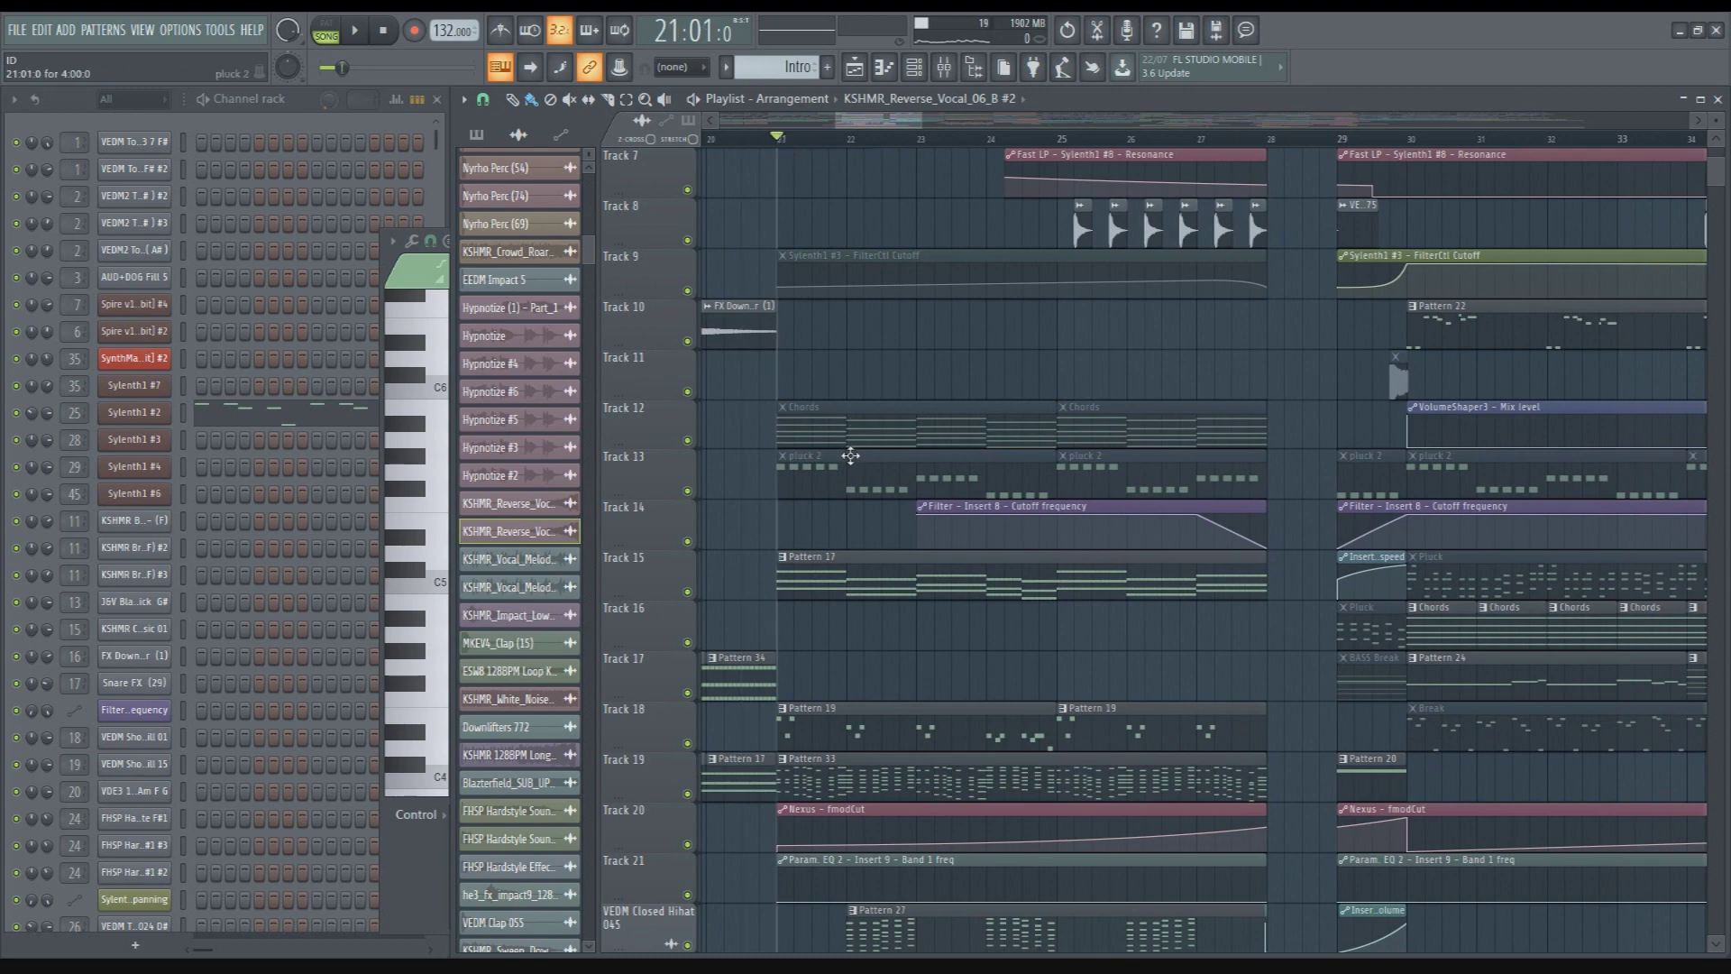
{"action": "scroll", "coordinate": [879, 470], "scroll_direction": "up", "scroll_amount": 6}
{"action": "scroll", "coordinate": [879, 470], "scroll_direction": "down", "scroll_amount": 7}
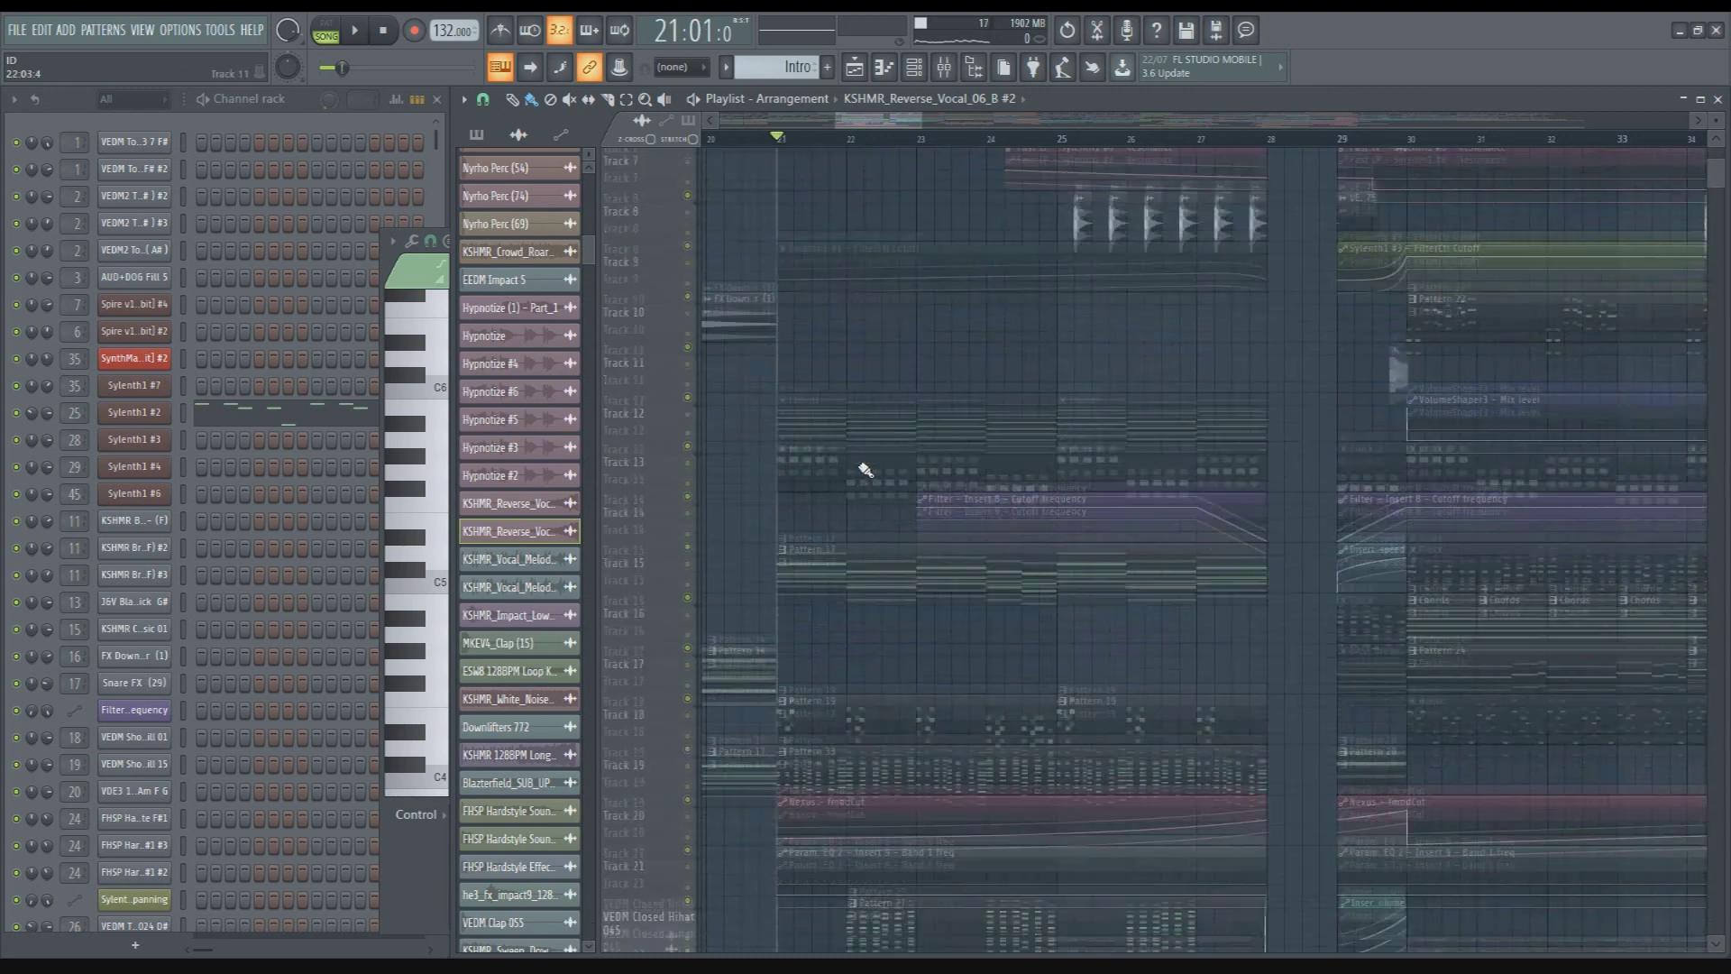
{"action": "scroll", "coordinate": [764, 440], "scroll_direction": "up", "scroll_amount": 3}
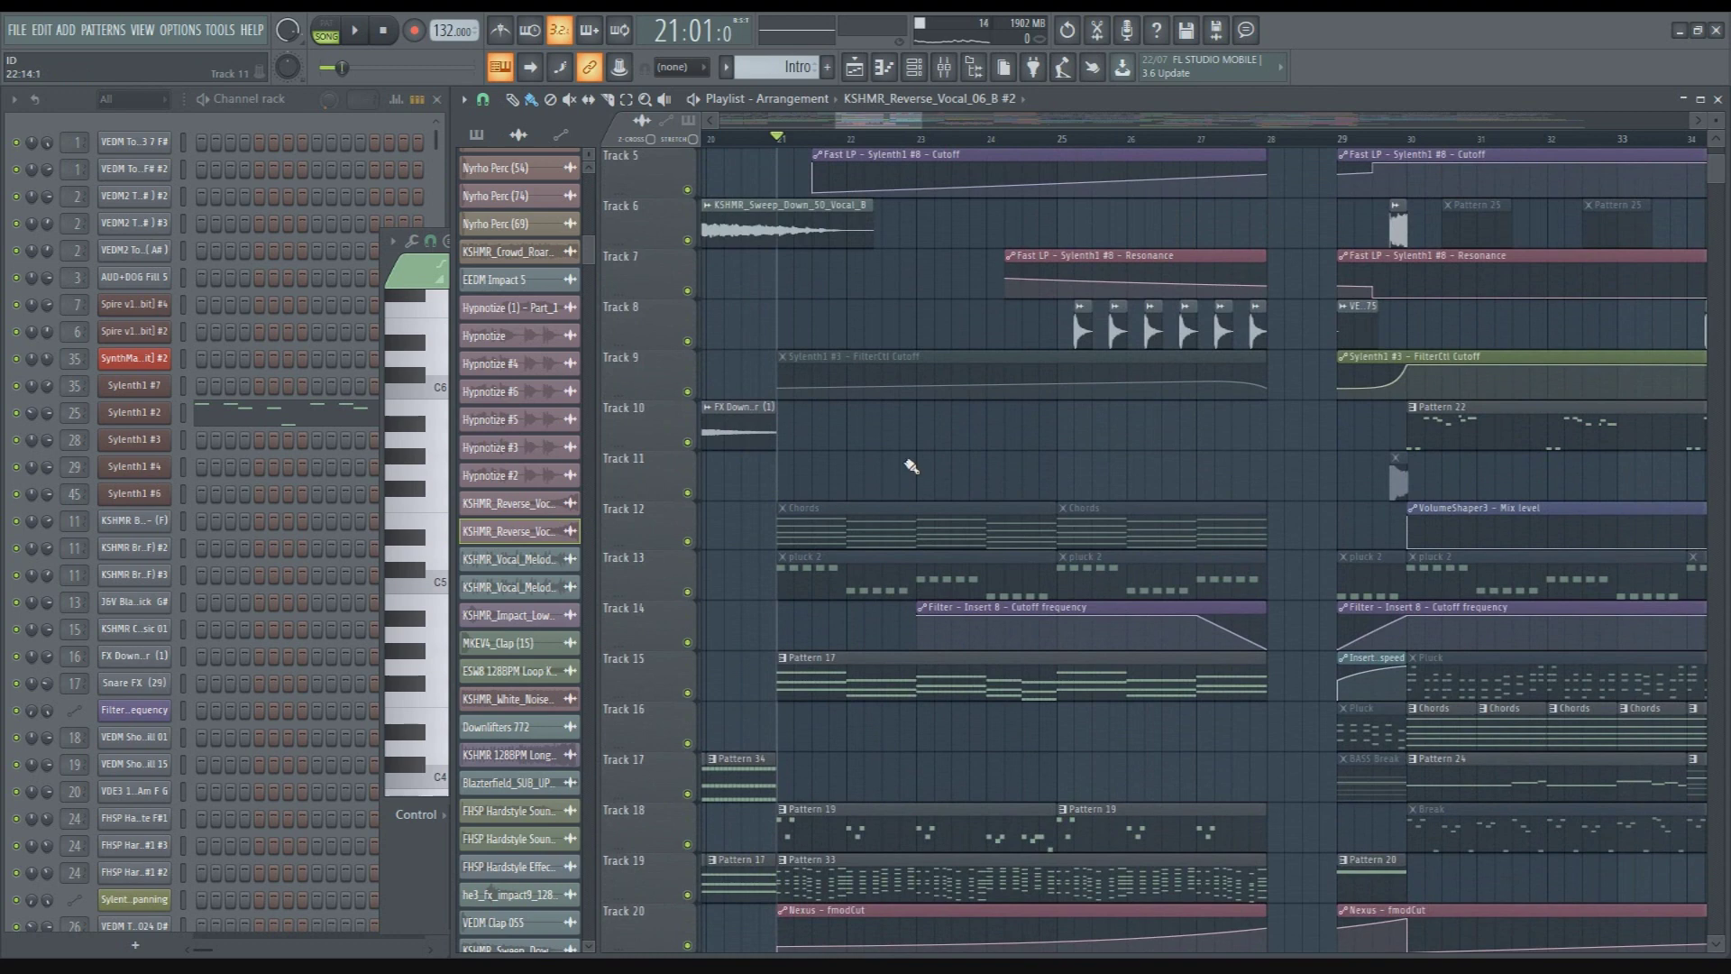
{"action": "scroll", "coordinate": [904, 466], "scroll_direction": "up", "scroll_amount": 1}
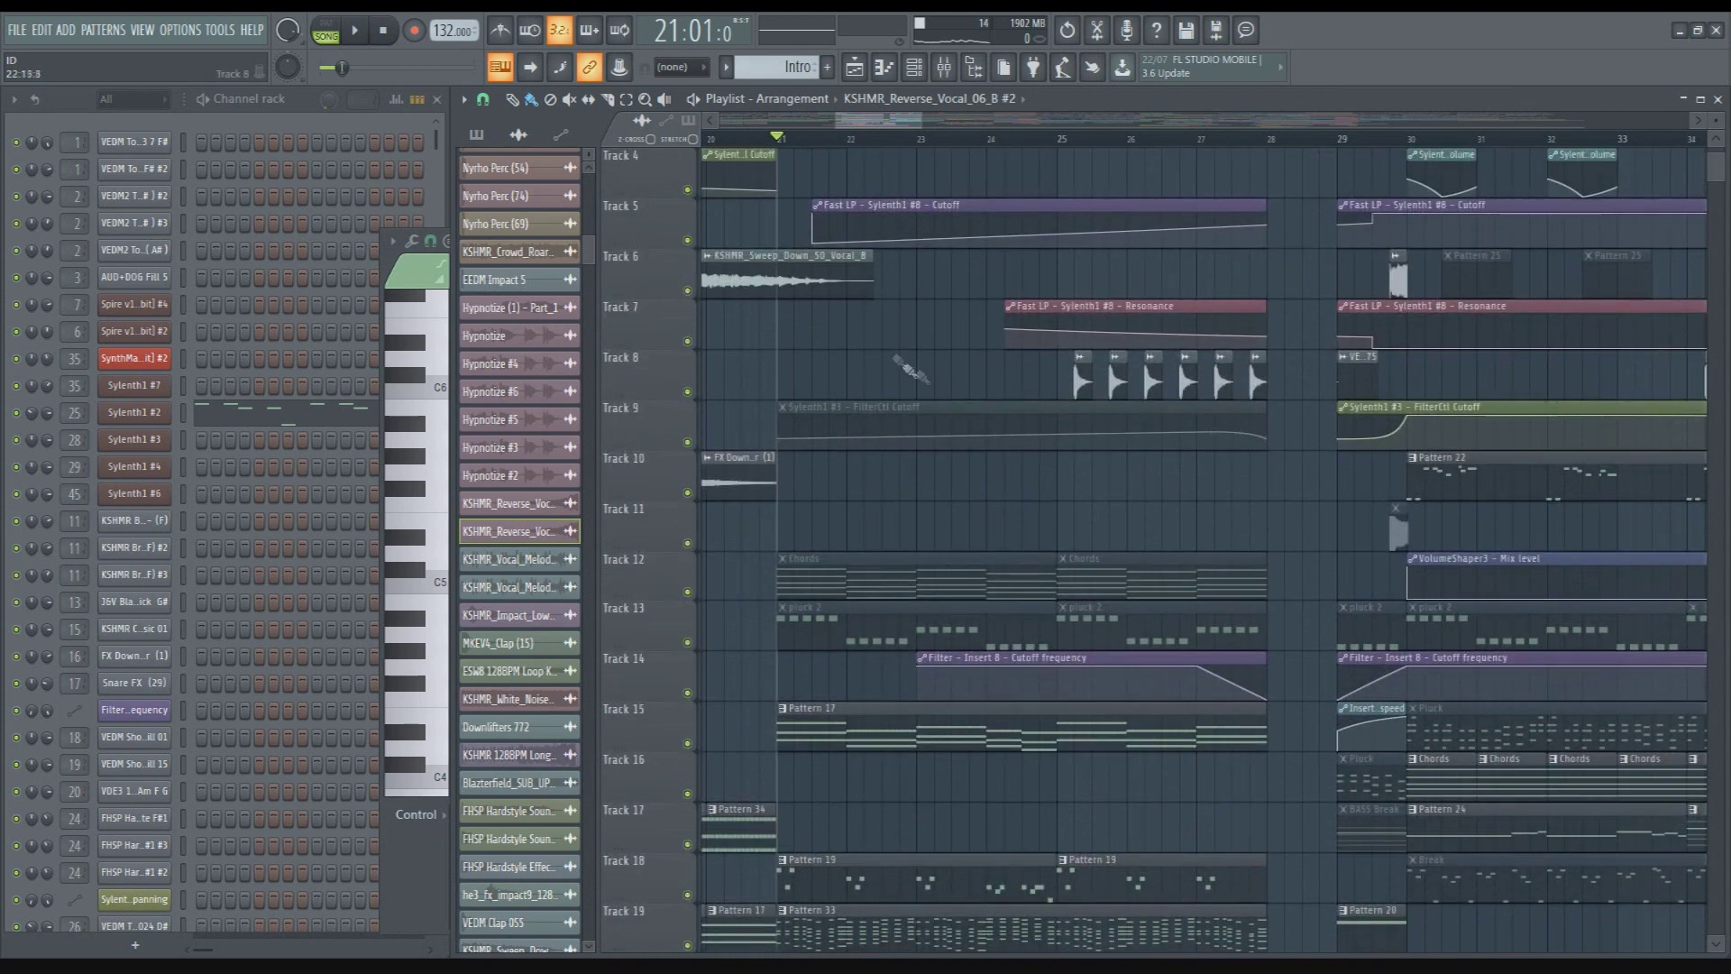
{"action": "scroll", "coordinate": [873, 340], "scroll_direction": "down", "scroll_amount": 5}
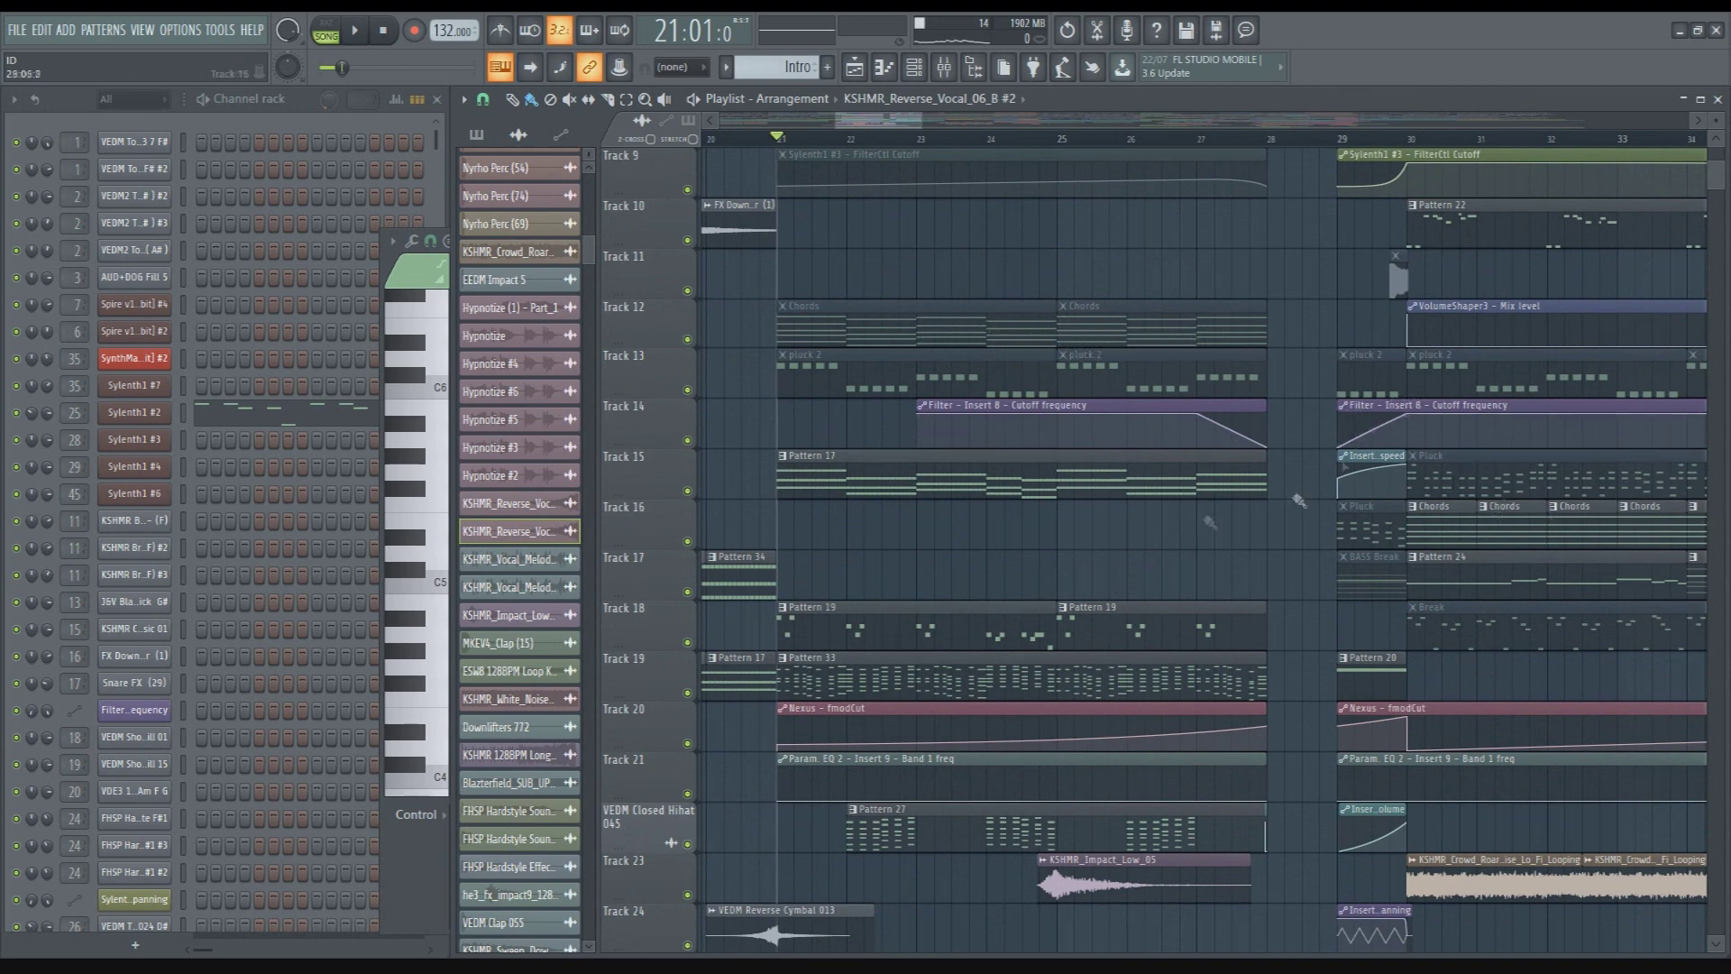
{"action": "scroll", "coordinate": [831, 443], "scroll_direction": "down", "scroll_amount": 1}
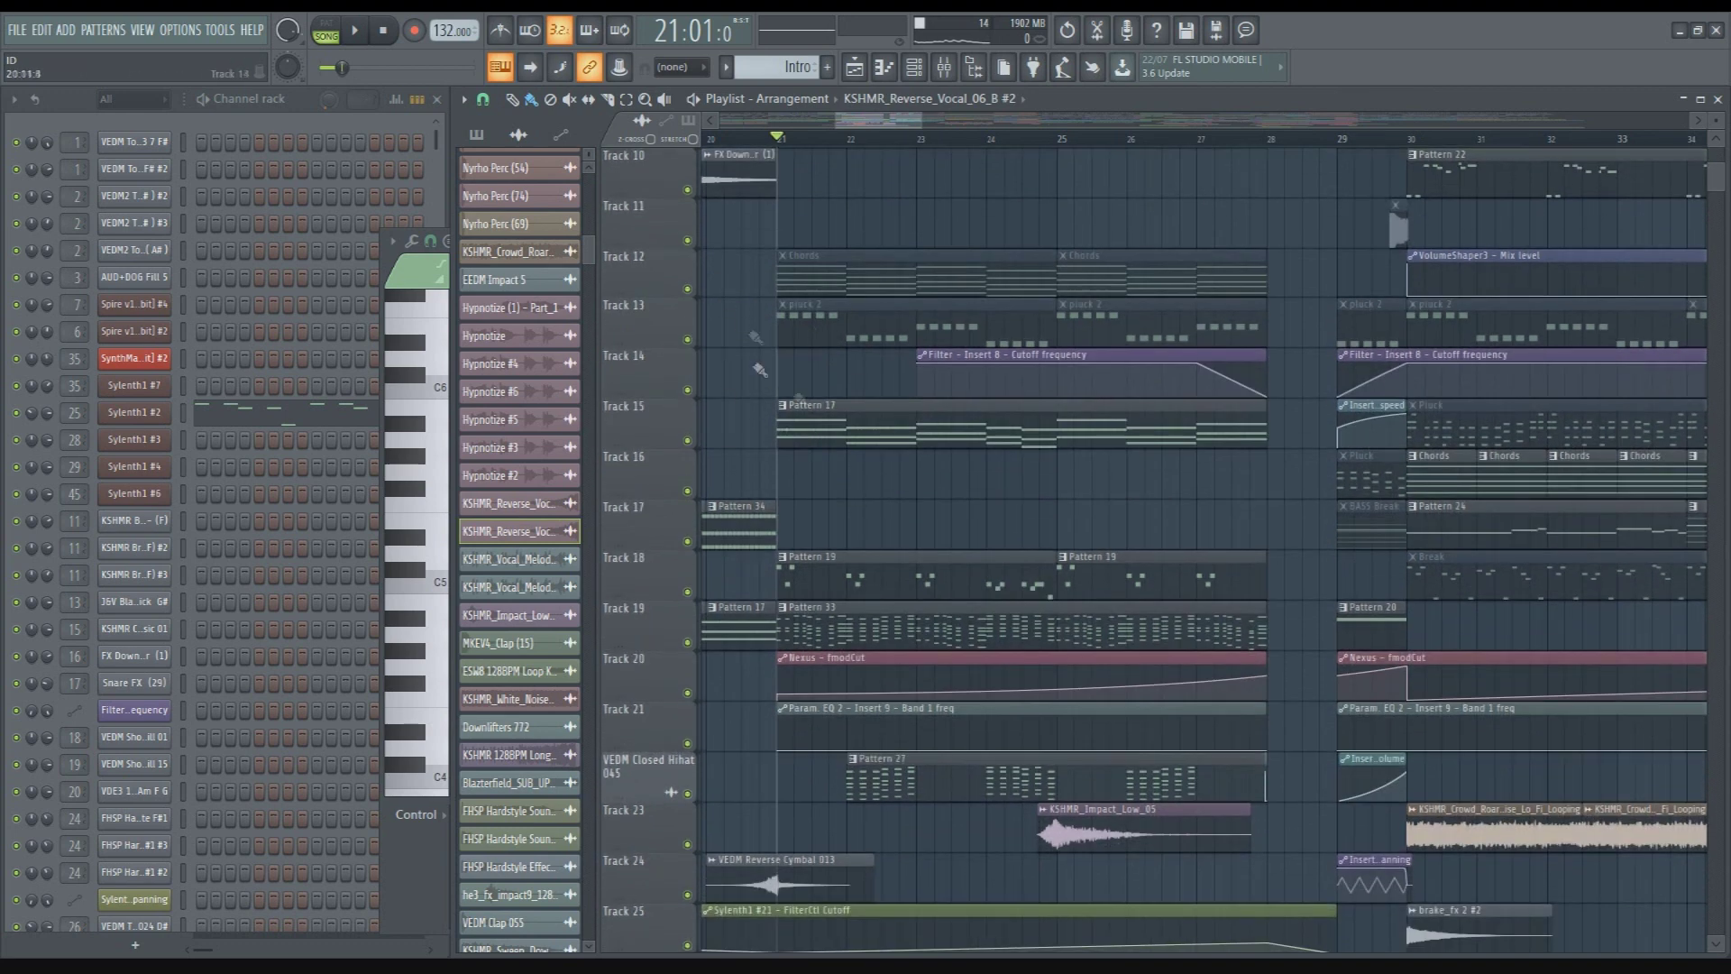
Solo Track 15 and listen to Pattern 17 from bar 21, selecting that pattern and stopping playback
{"action": "right_click", "coordinate": [691, 447]}
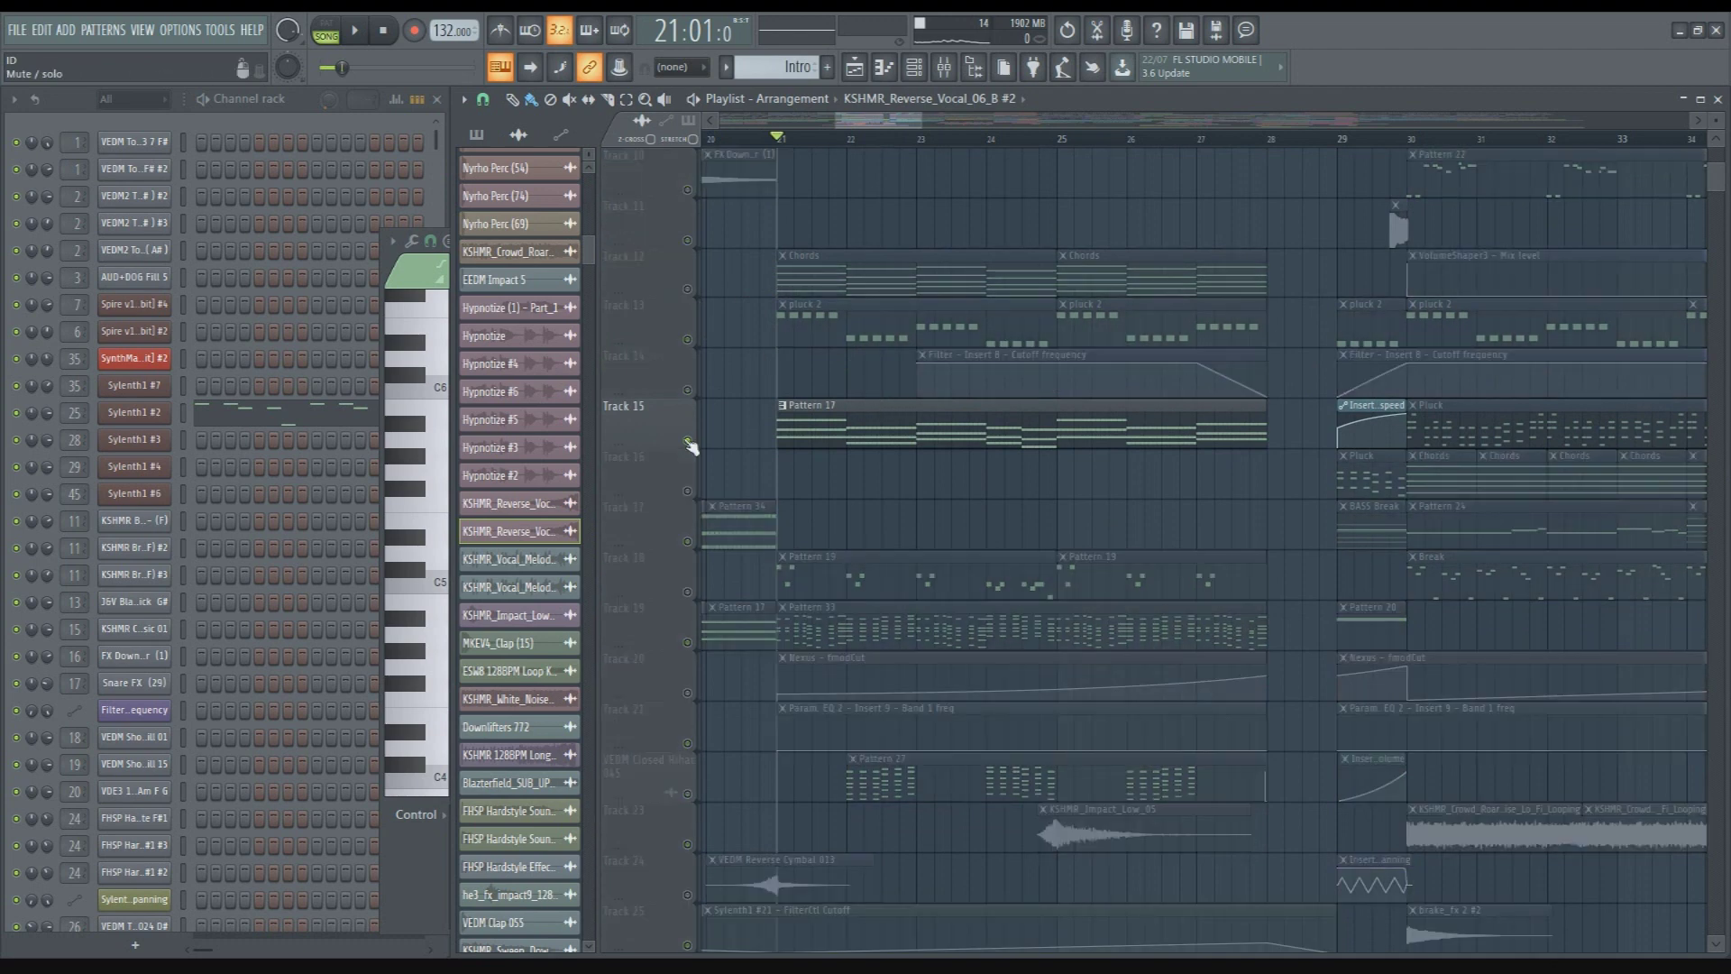
{"action": "key", "text": "space"}
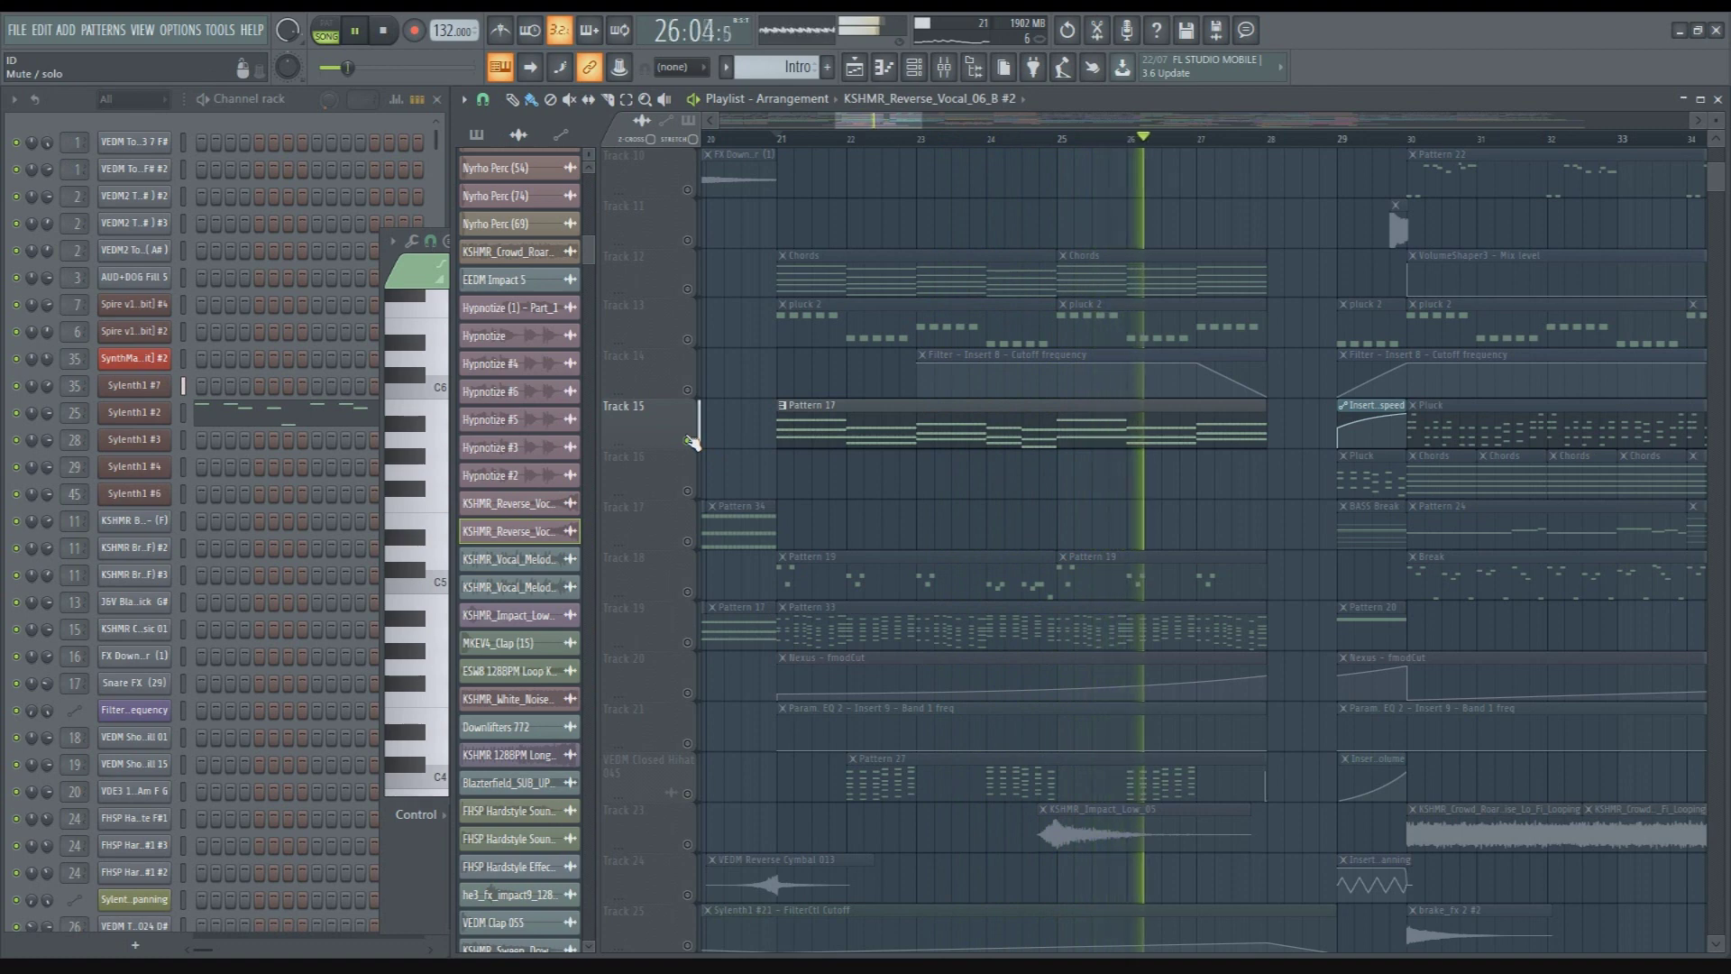
{"action": "left_click", "coordinate": [793, 418]}
{"action": "key", "text": "space"}
Examine the first Fruity parametric EQ 2 and the Fruity Stereo Shaper on the FULL MELO SYNTH 1 mixer track
{"action": "left_click", "coordinate": [953, 69]}
{"action": "left_click", "coordinate": [957, 71]}
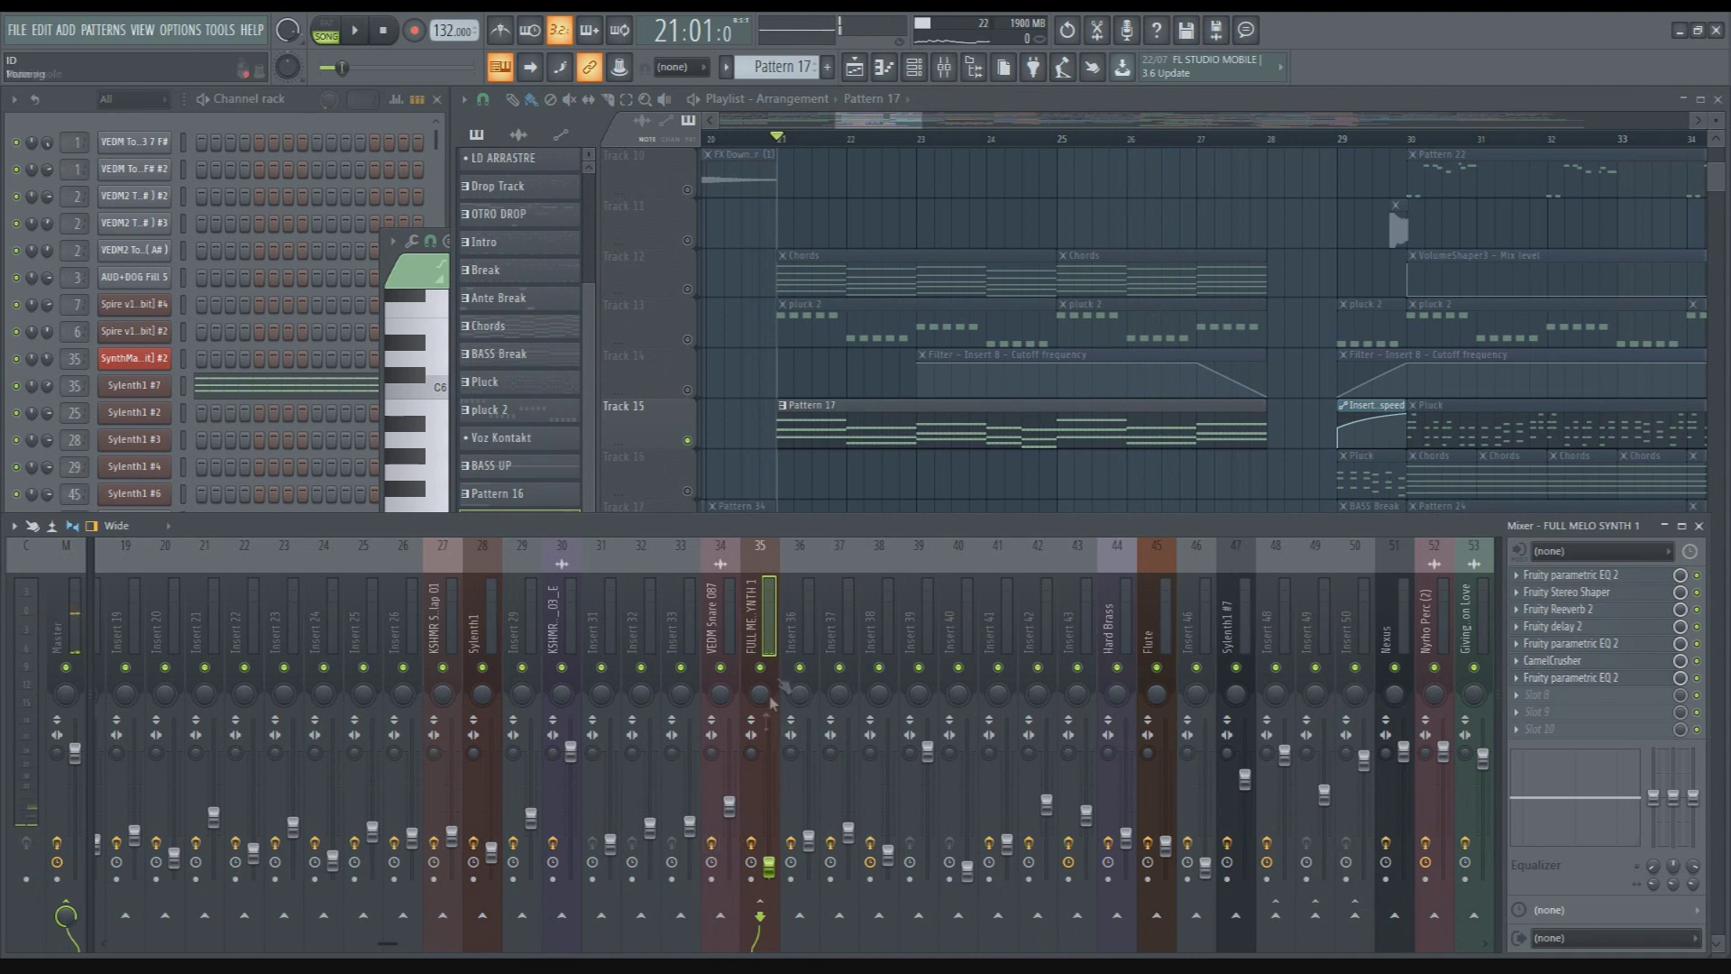
{"action": "left_click", "coordinate": [1627, 578]}
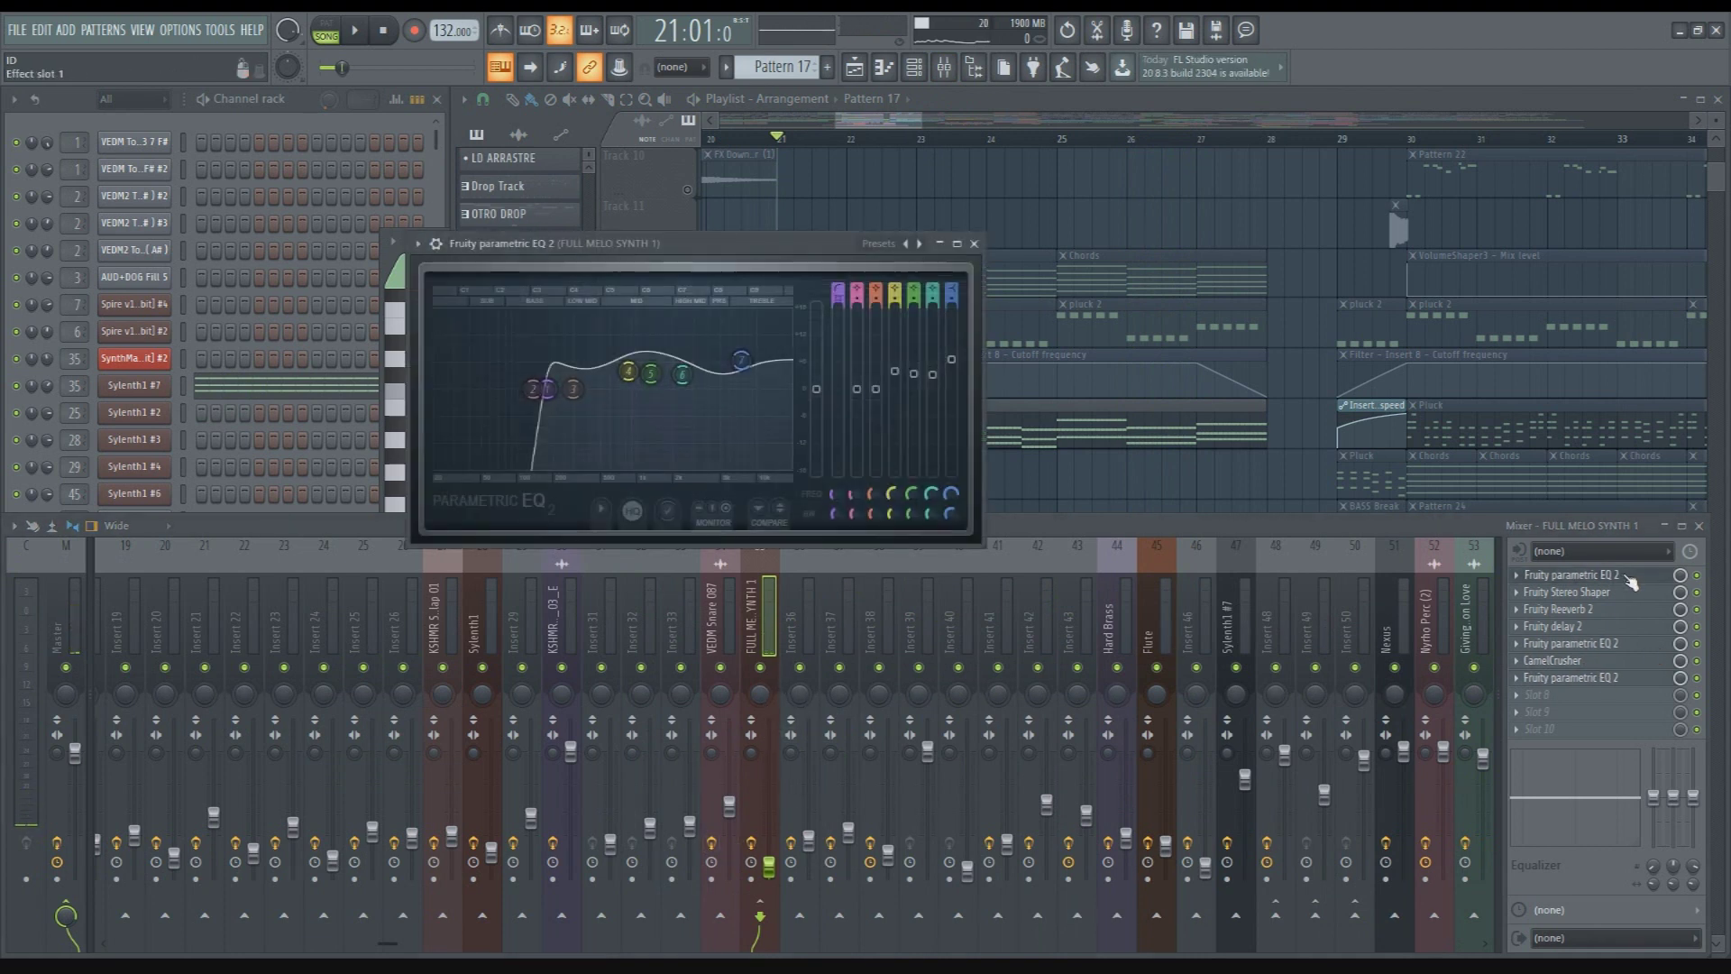
{"action": "left_click", "coordinate": [1628, 578]}
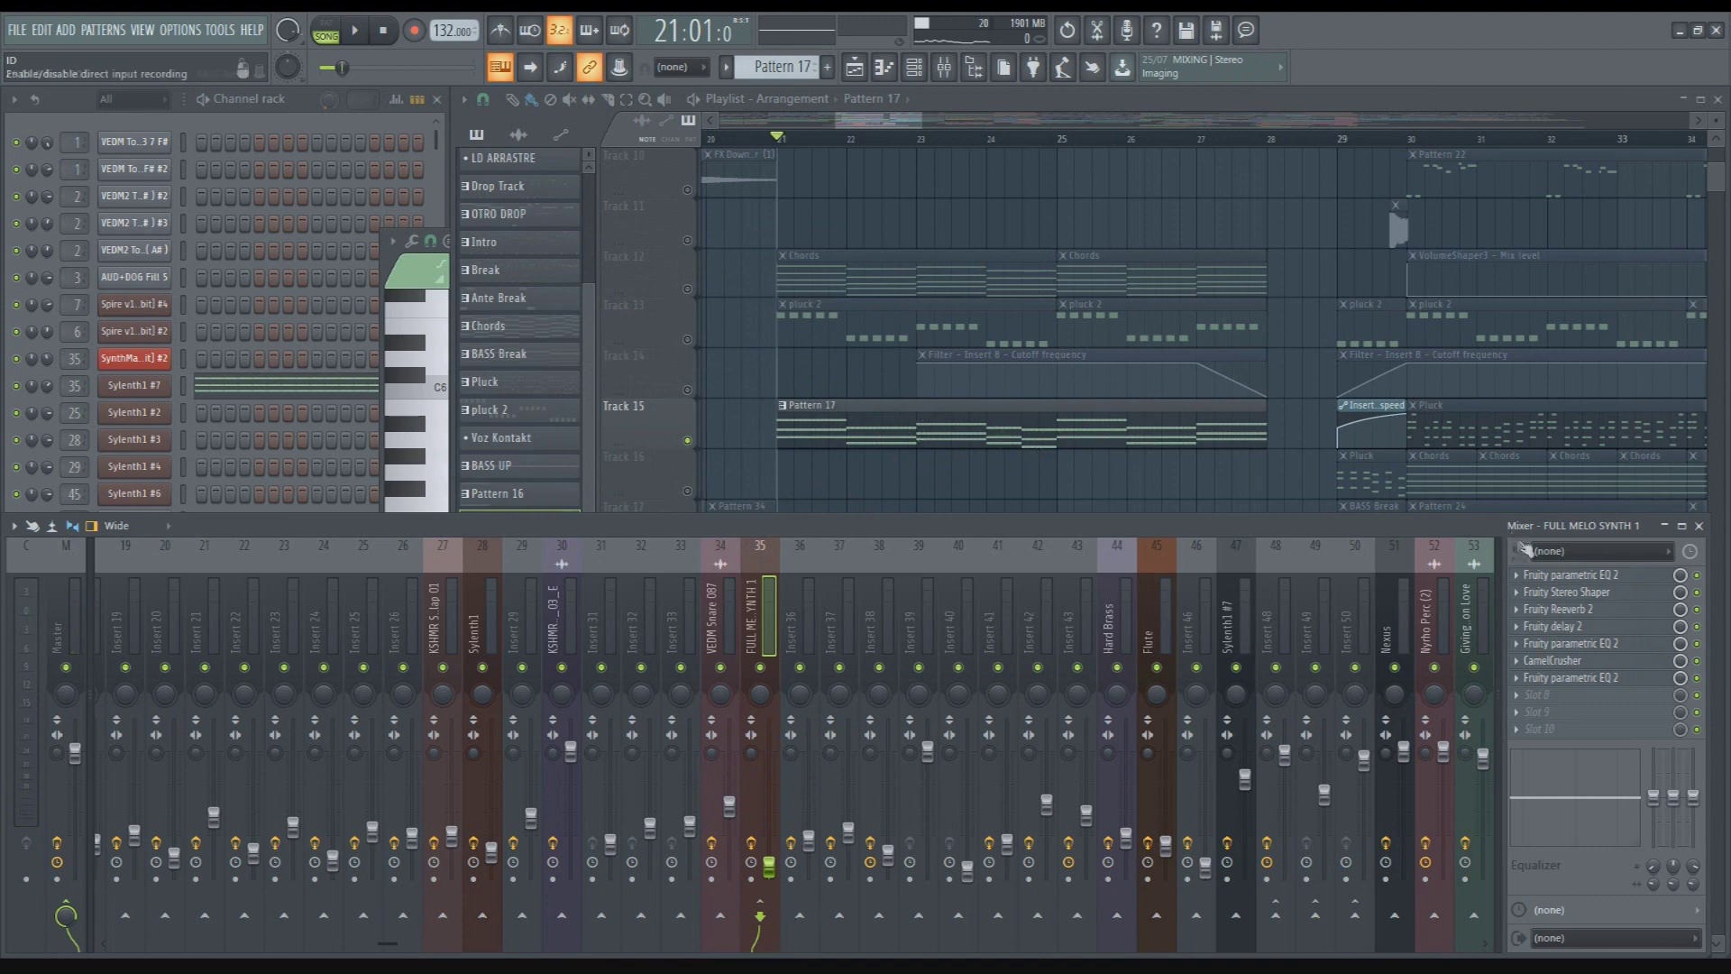
{"action": "left_click", "coordinate": [1578, 580]}
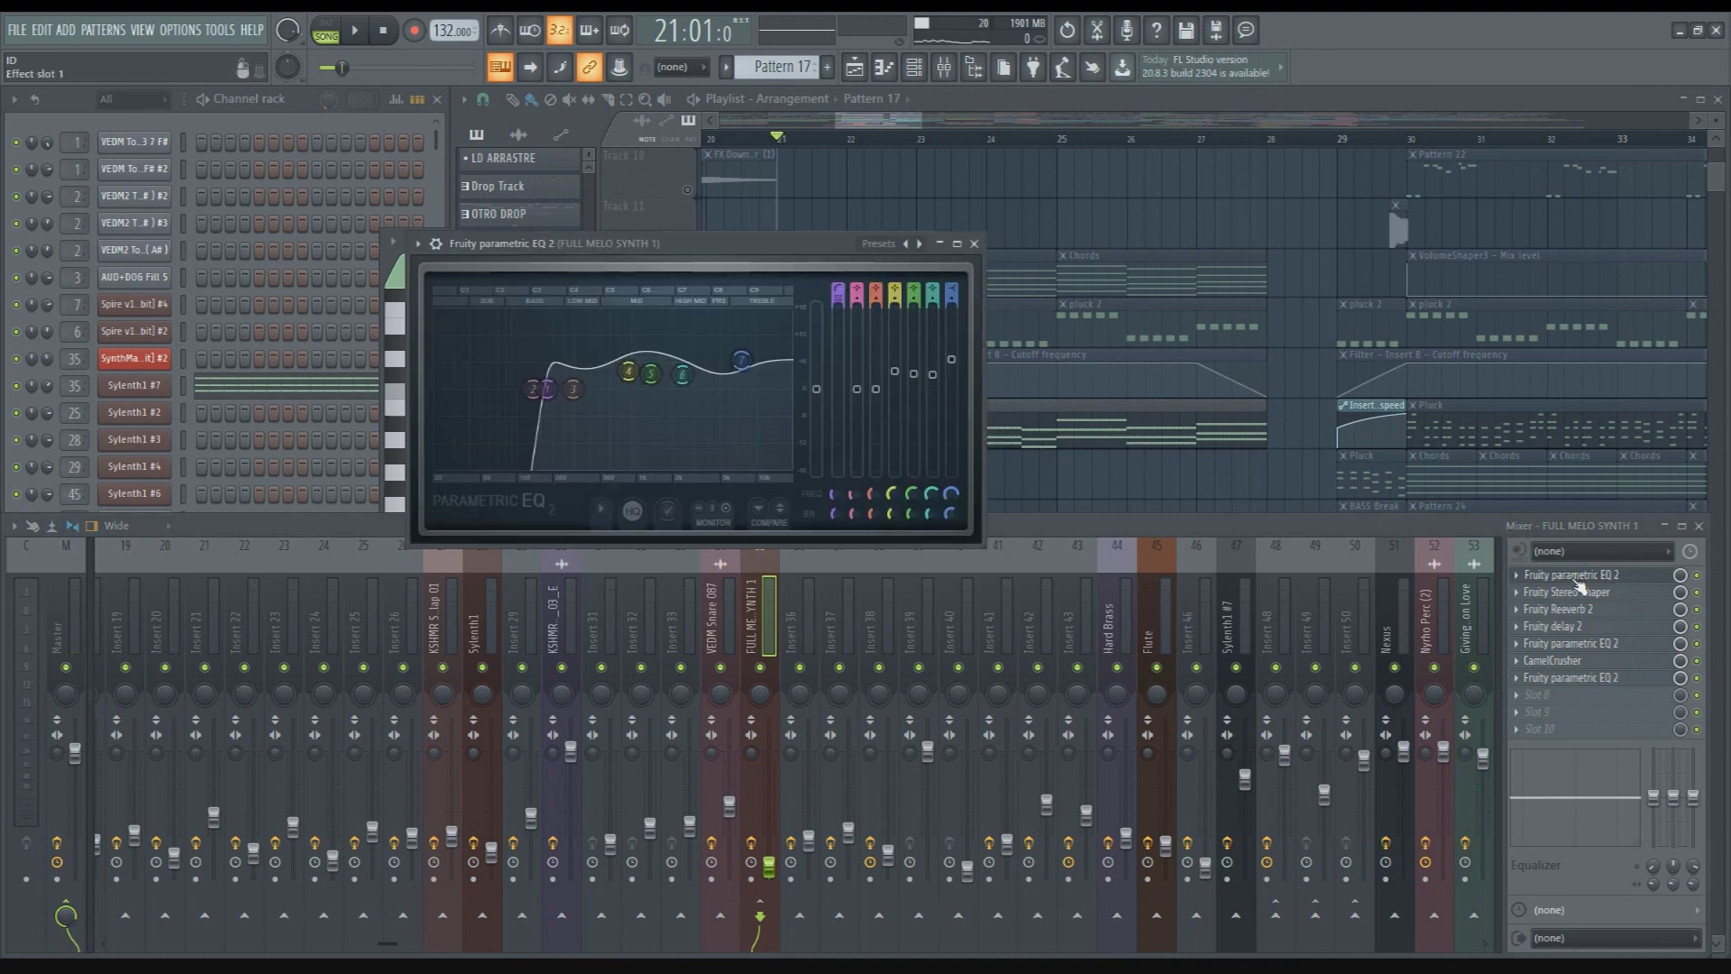
{"action": "left_click", "coordinate": [1582, 589]}
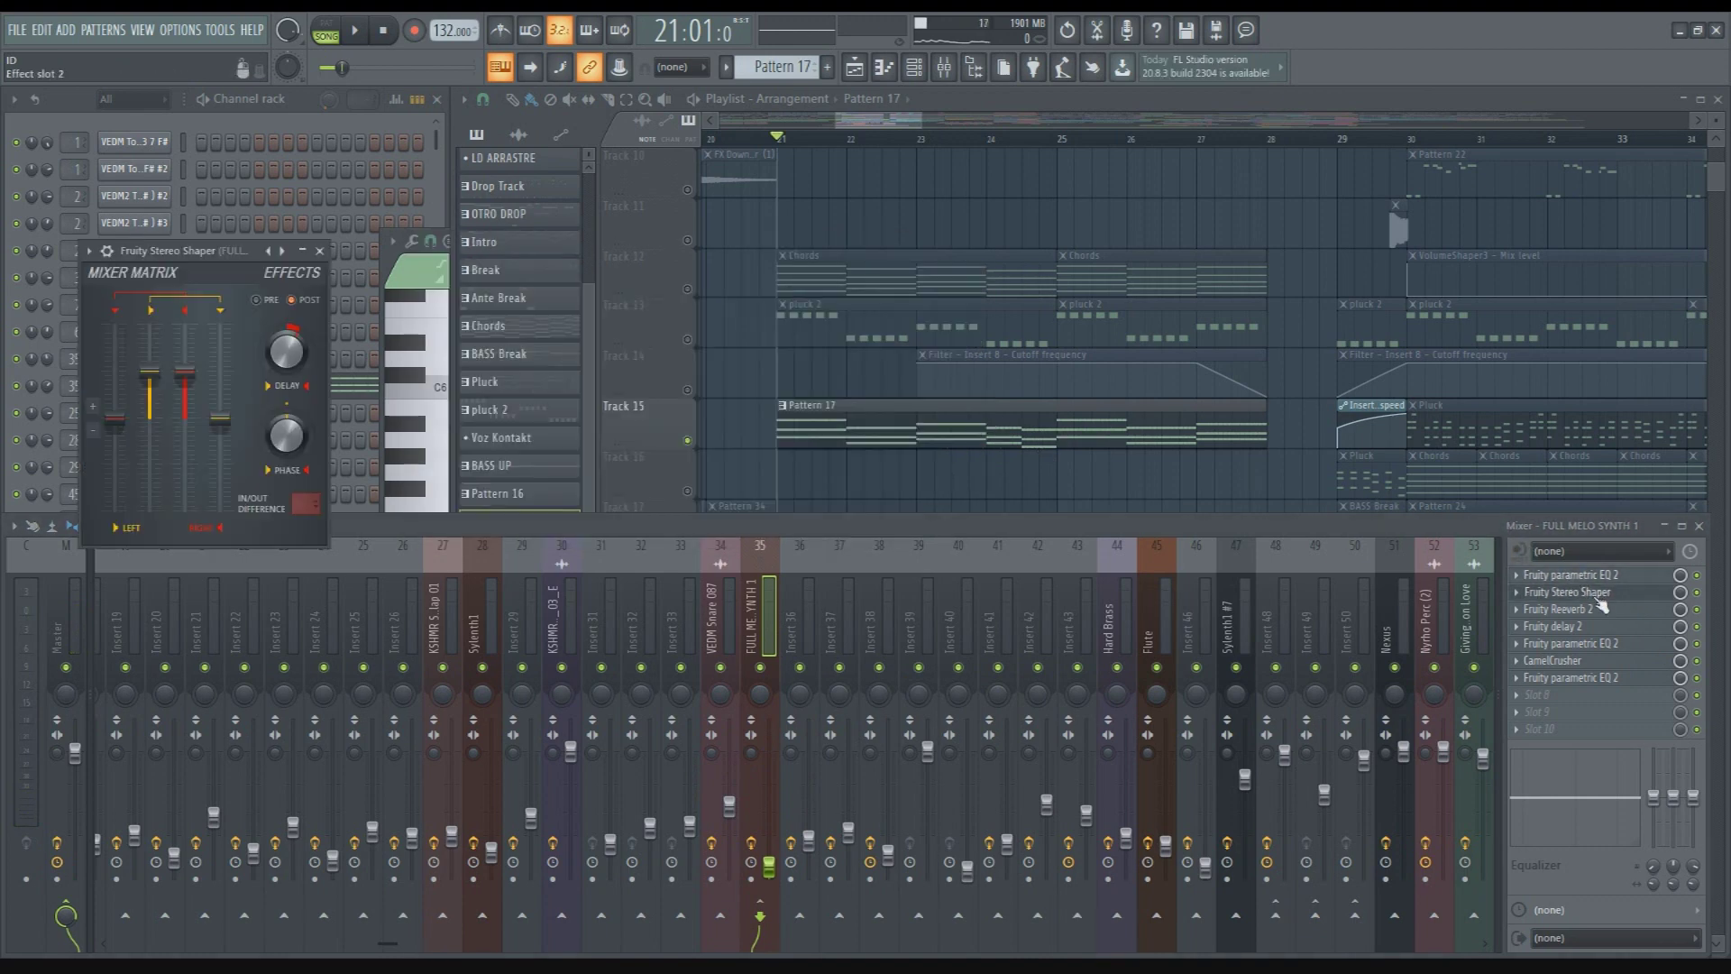
{"action": "left_click", "coordinate": [1599, 598]}
{"action": "left_click", "coordinate": [1586, 592]}
Inspect the Fruity Reeverb 2 and Fruity delay 2 settings on the FULL MELO SYNTH 1 mixer track
{"action": "left_click", "coordinate": [1600, 609]}
{"action": "left_click", "coordinate": [1609, 610]}
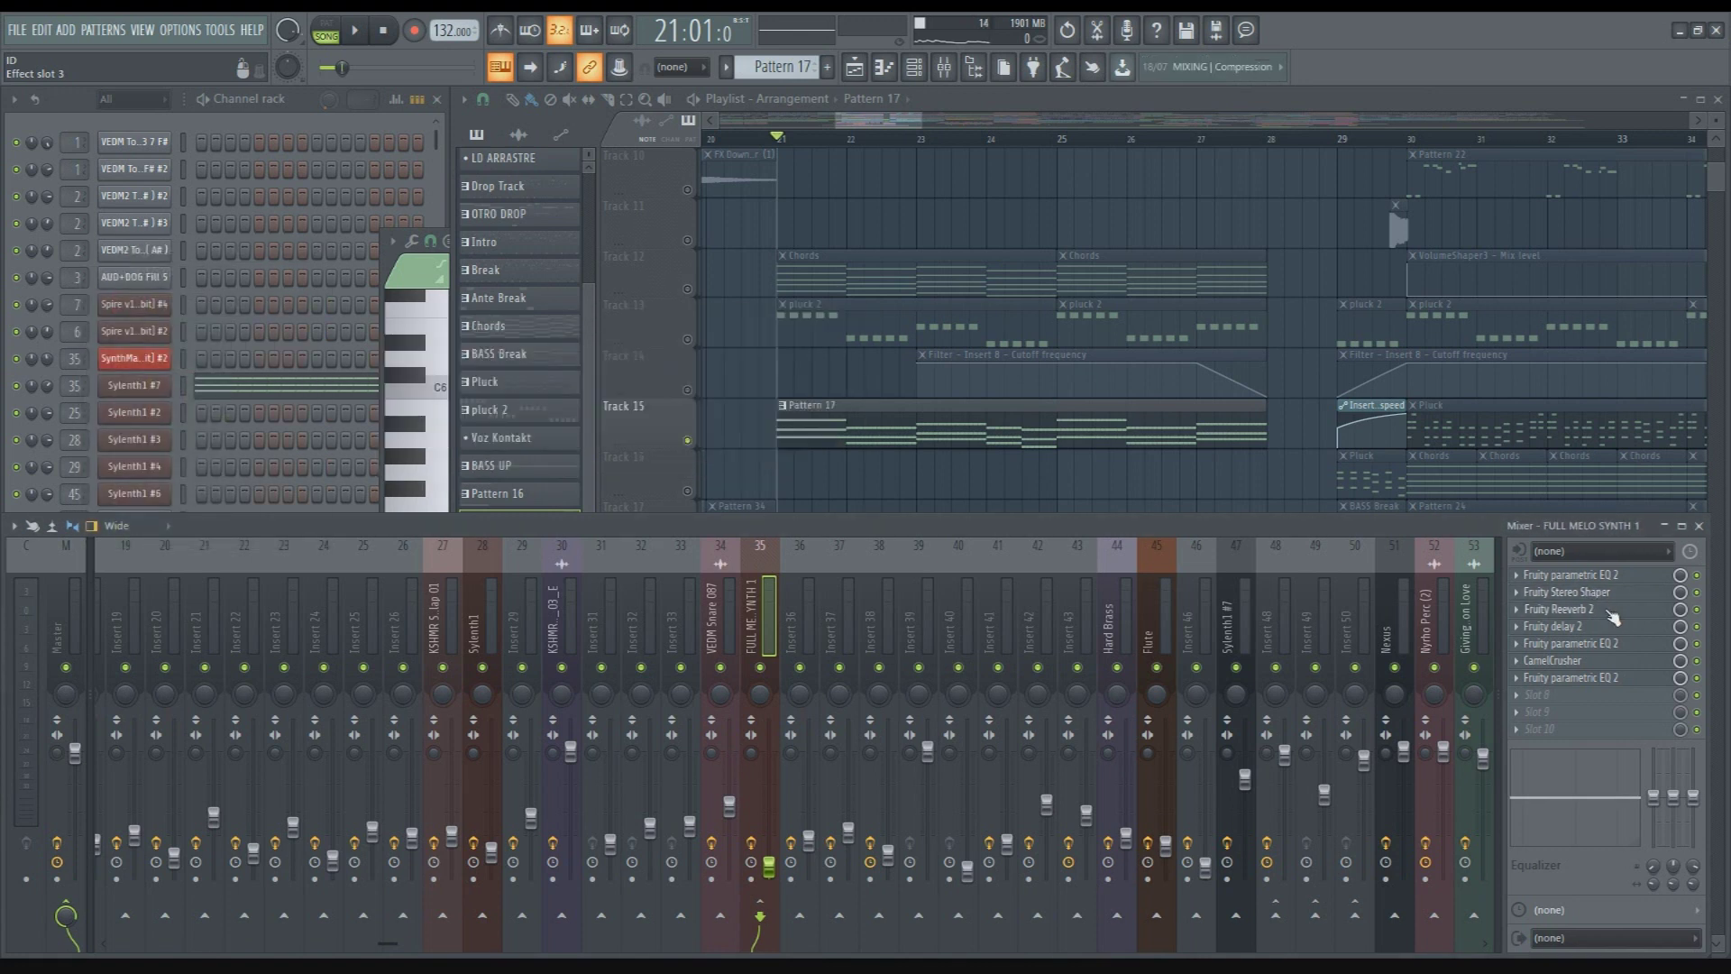
{"action": "left_click", "coordinate": [1608, 610]}
{"action": "left_click", "coordinate": [1609, 610]}
{"action": "left_click", "coordinate": [1622, 630]}
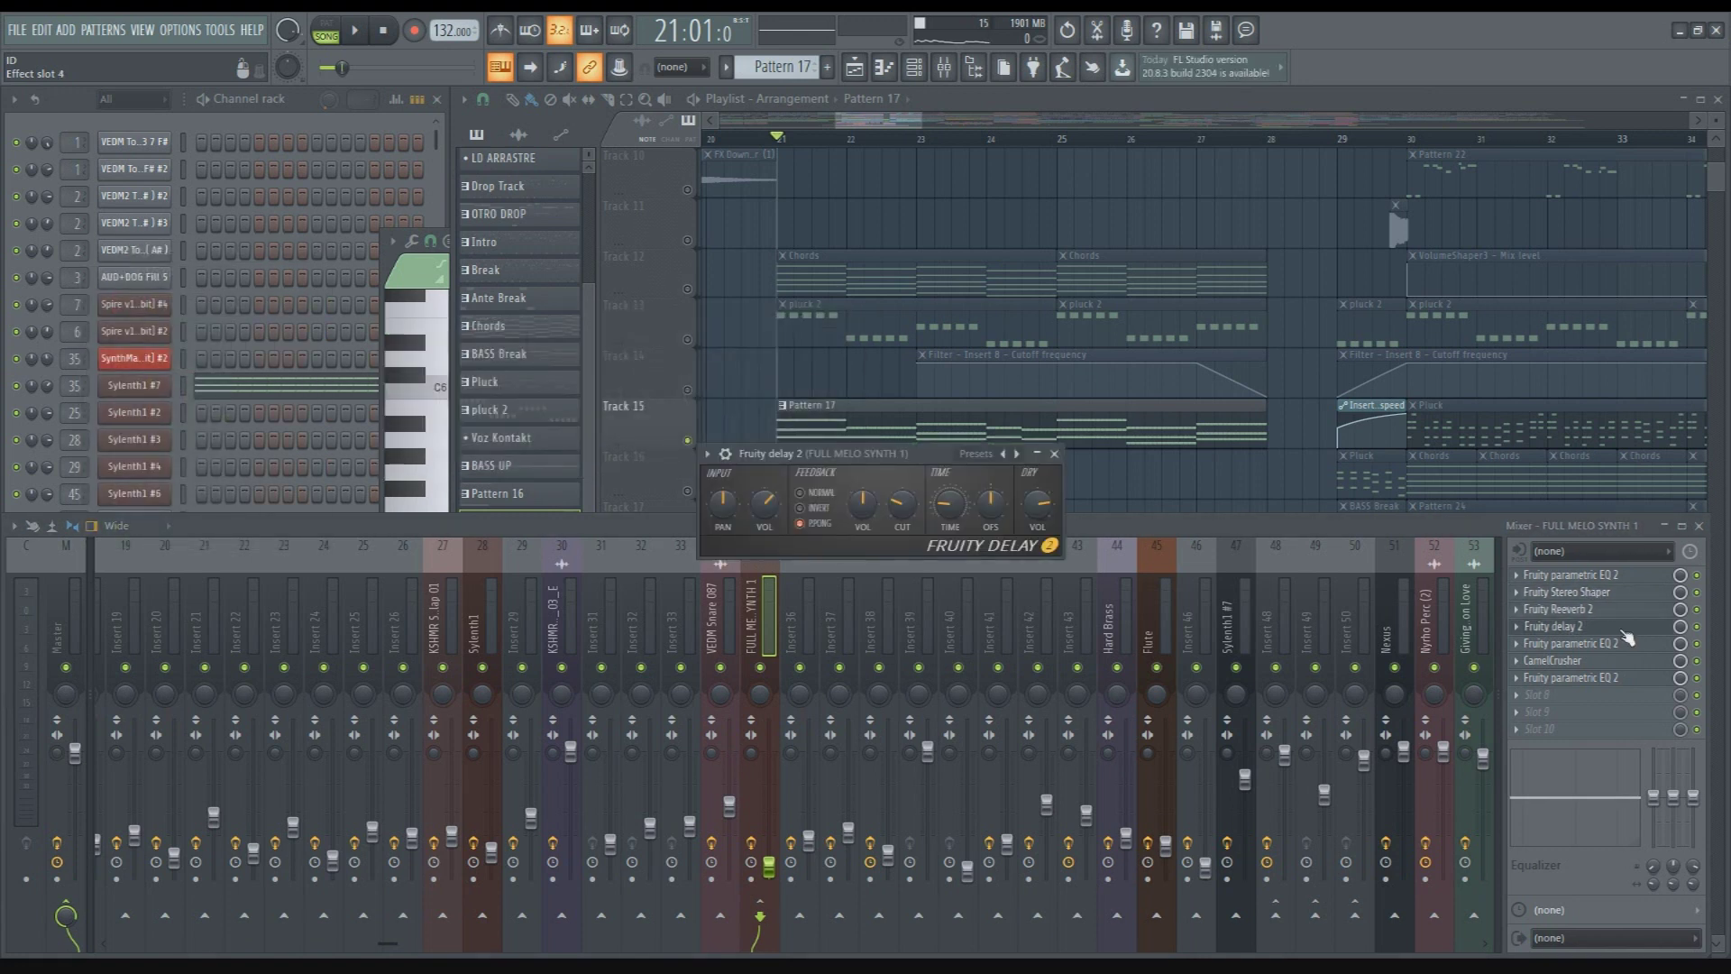
{"action": "left_click", "coordinate": [1623, 631]}
Check the second Fruity parametric EQ 2, CamelCrusher and the last parametric EQ on the FULL MELO SYNTH 1 mixer track
{"action": "left_click", "coordinate": [1630, 642]}
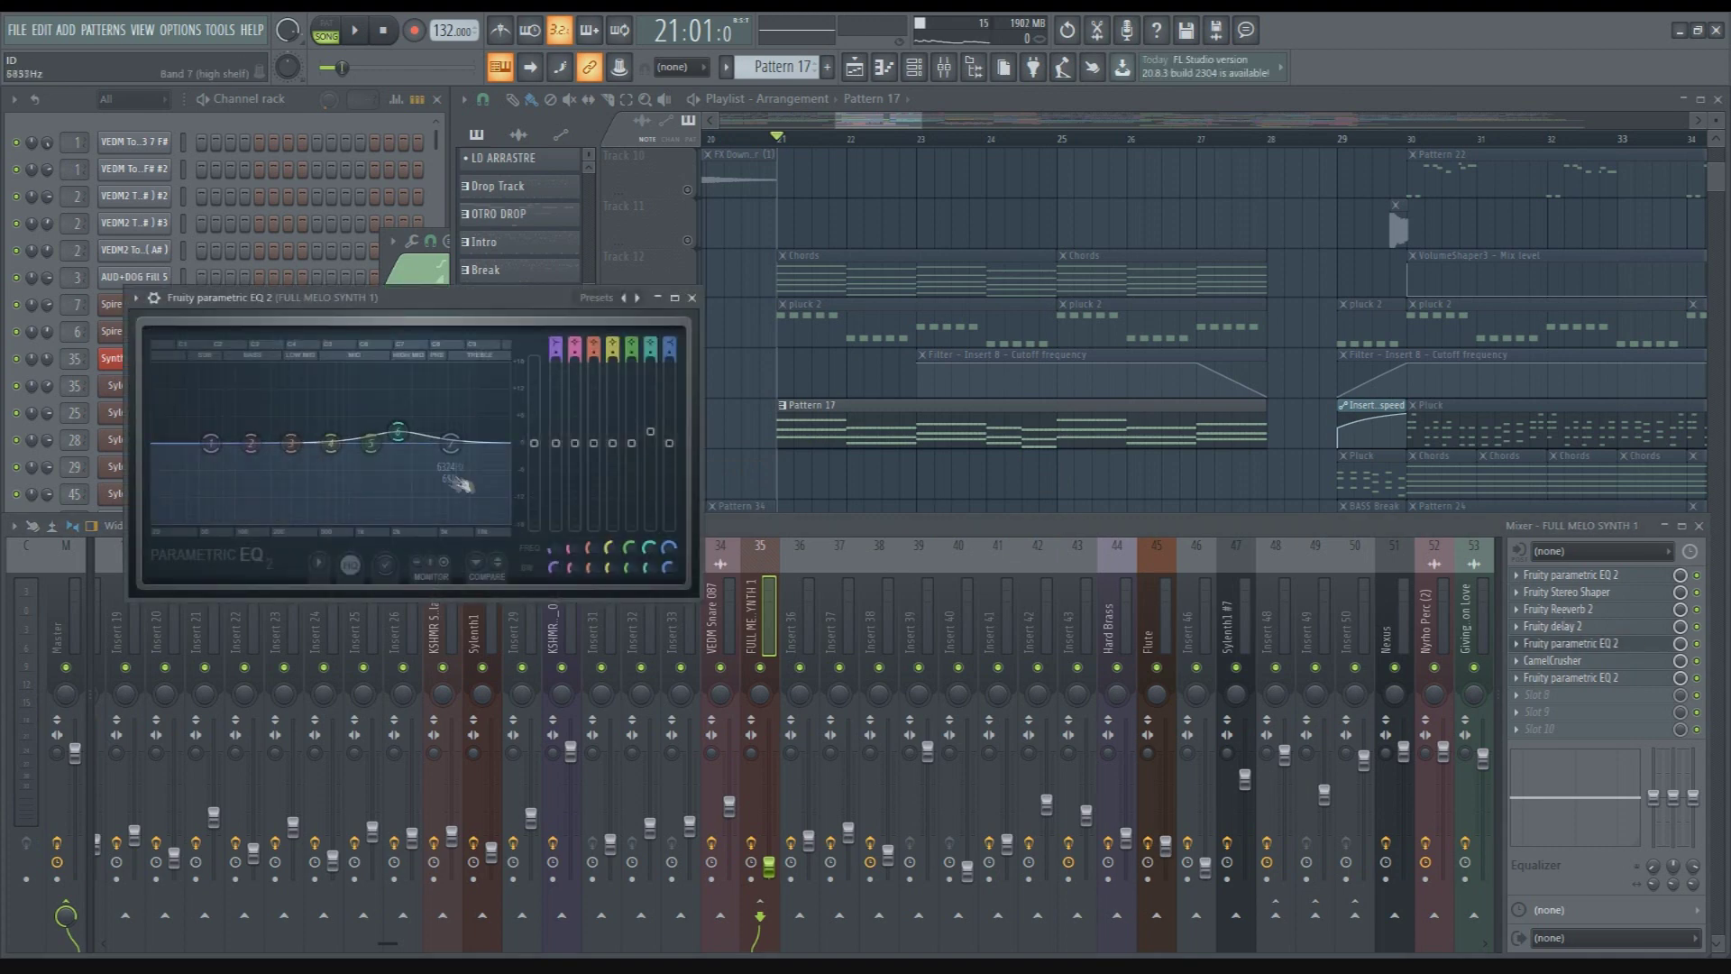
{"action": "left_click", "coordinate": [1552, 649]}
{"action": "left_click", "coordinate": [1564, 660]}
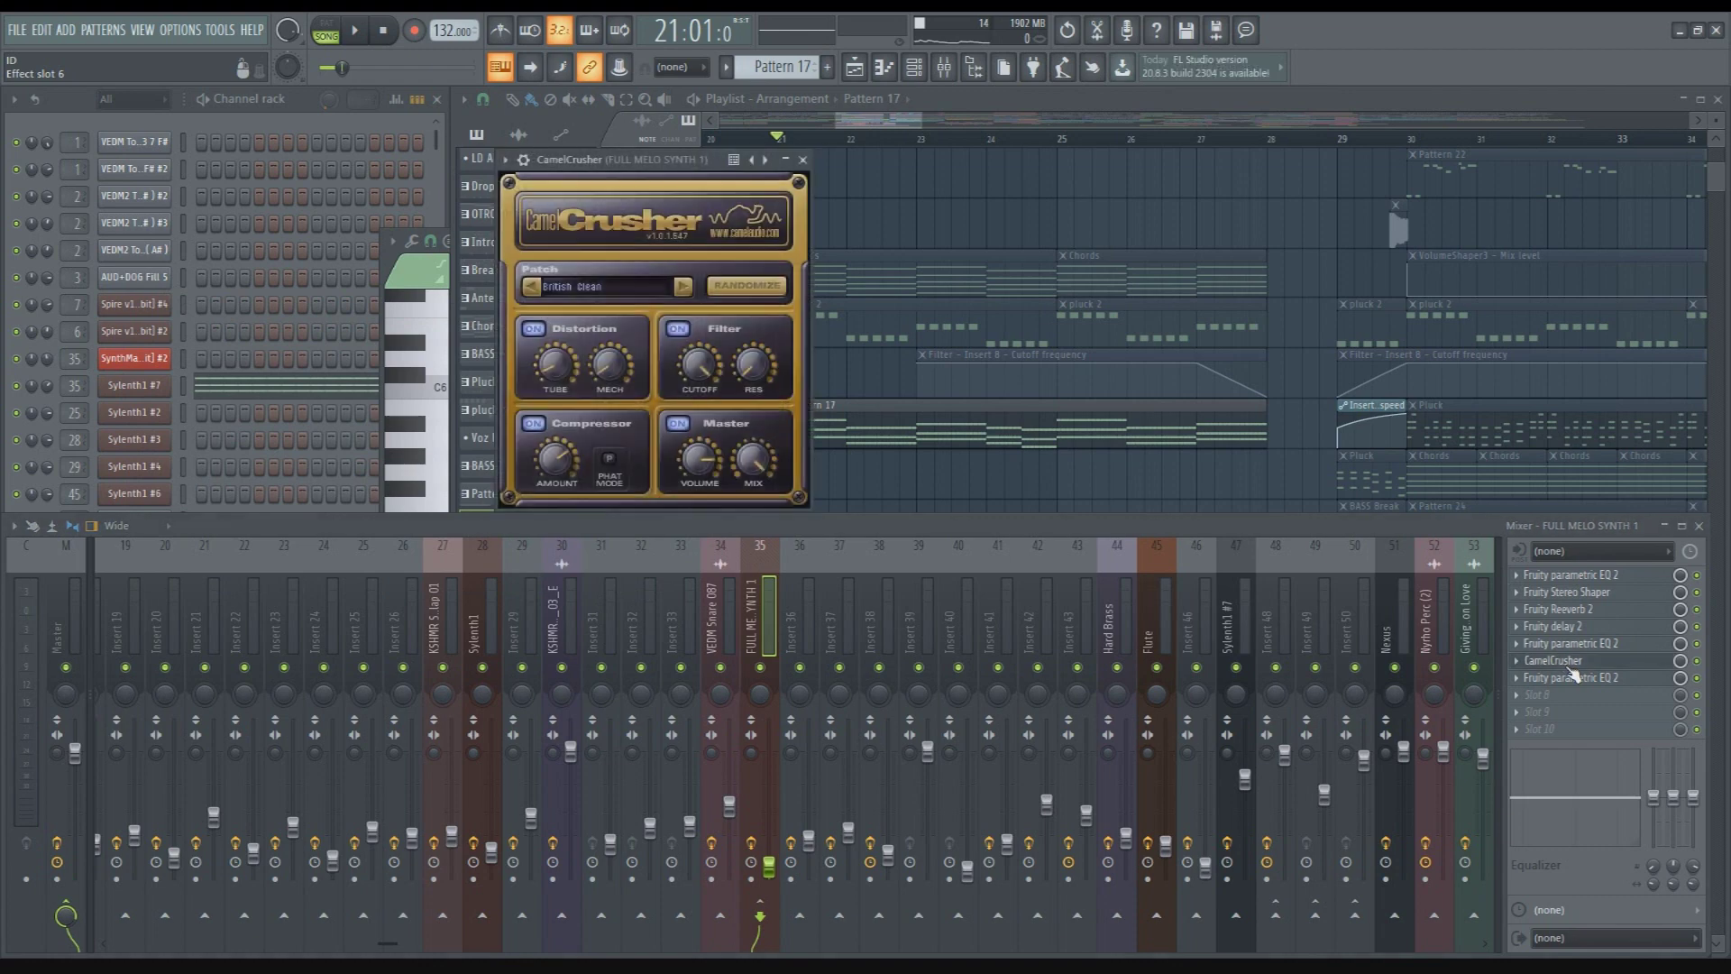
{"action": "left_click", "coordinate": [1573, 669]}
{"action": "left_click", "coordinate": [1573, 662]}
{"action": "left_click", "coordinate": [1584, 665]}
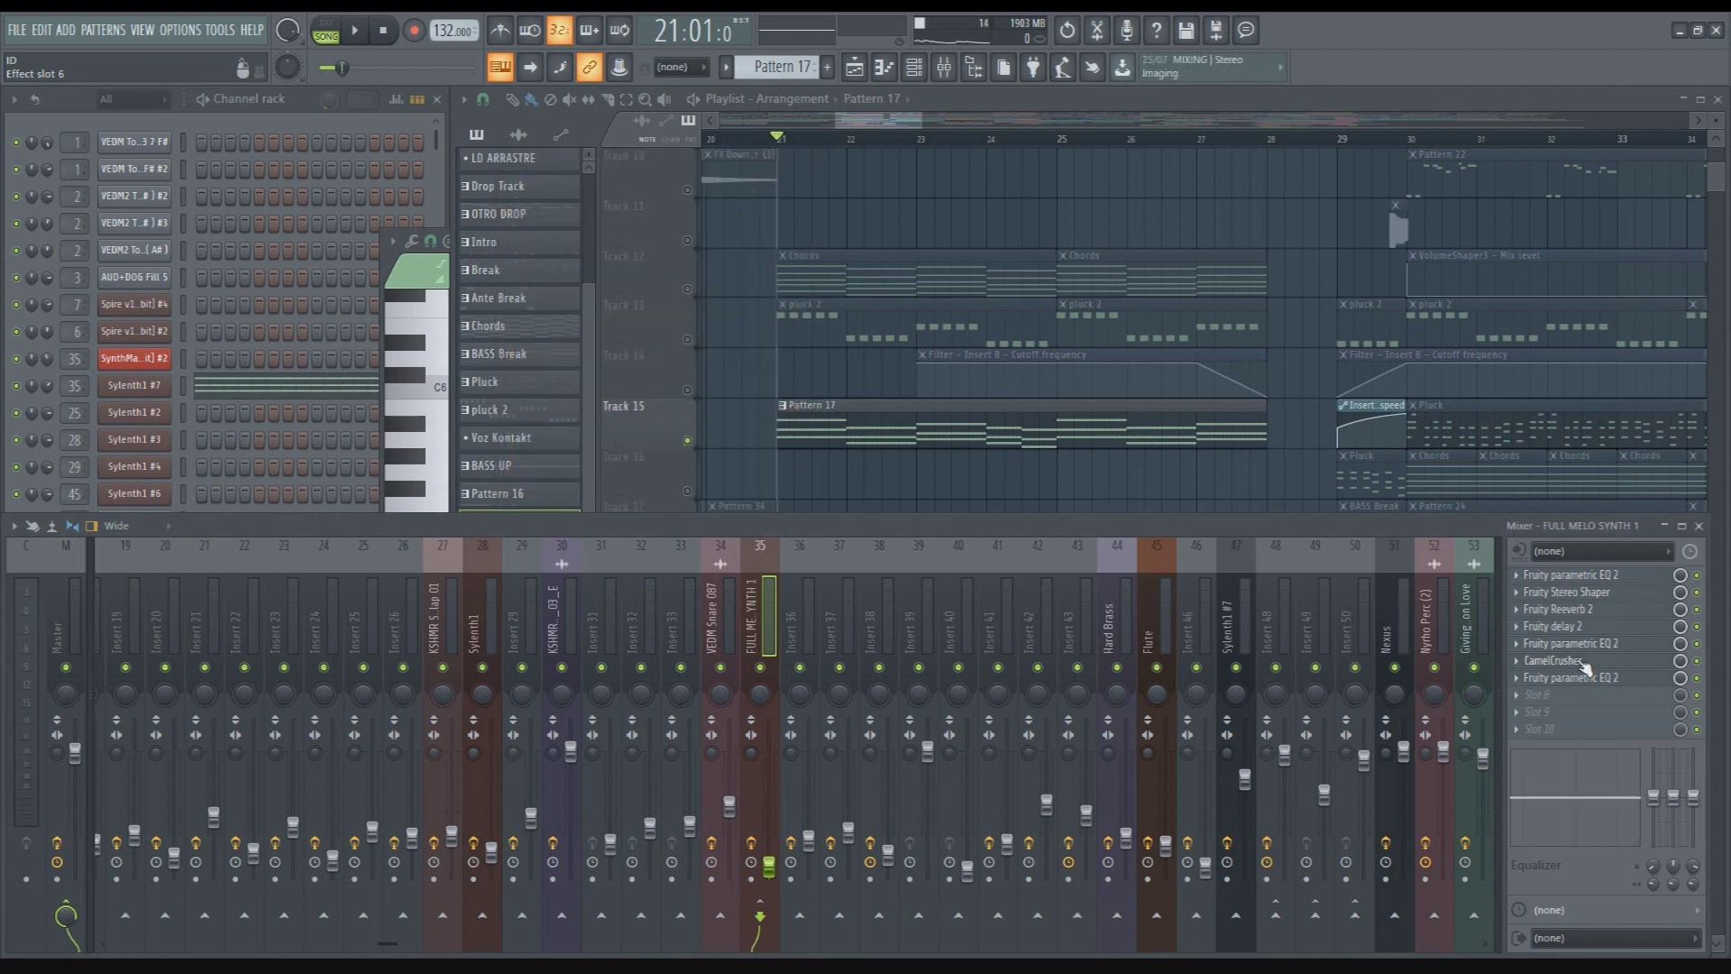
{"action": "left_click", "coordinate": [1609, 681]}
{"action": "left_click", "coordinate": [1612, 682]}
Unsolo Track 15, briefly listen to Pattern 19 on Track 18 alone from bar 21, and restore all tracks
{"action": "right_click", "coordinate": [689, 441]}
{"action": "scroll", "coordinate": [661, 419], "scroll_direction": "down", "scroll_amount": 3}
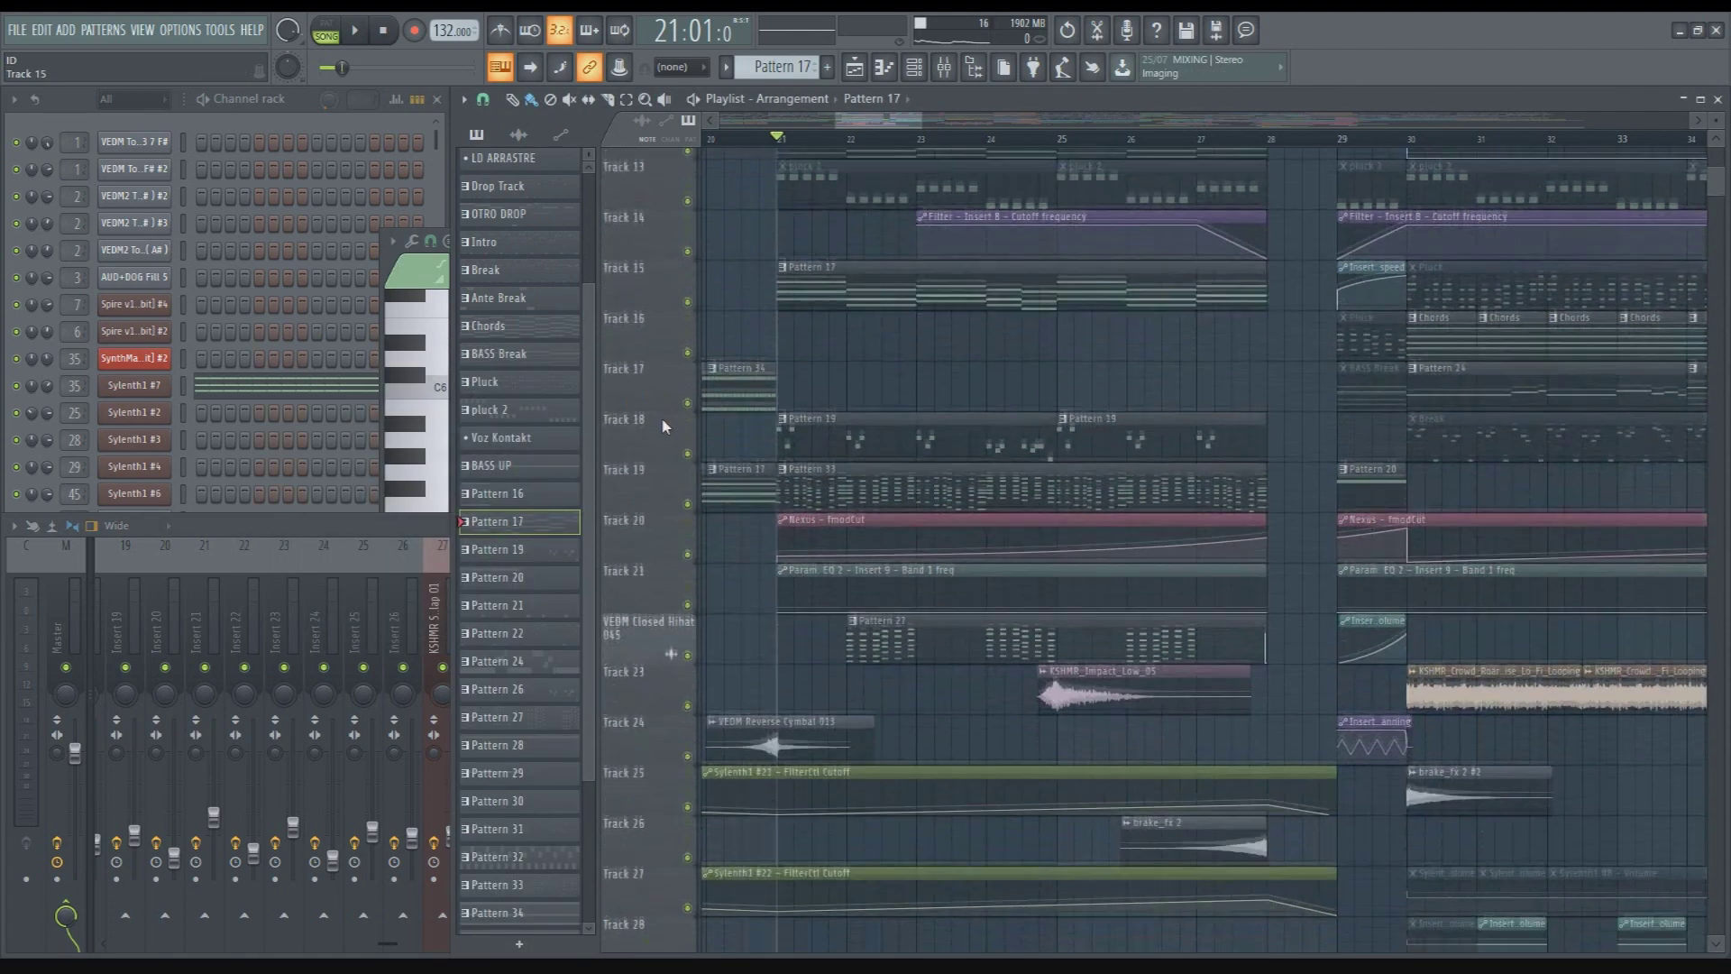
{"action": "scroll", "coordinate": [662, 419], "scroll_direction": "up", "scroll_amount": 3}
{"action": "scroll", "coordinate": [662, 419], "scroll_direction": "down", "scroll_amount": 2}
{"action": "left_click", "coordinate": [860, 485]}
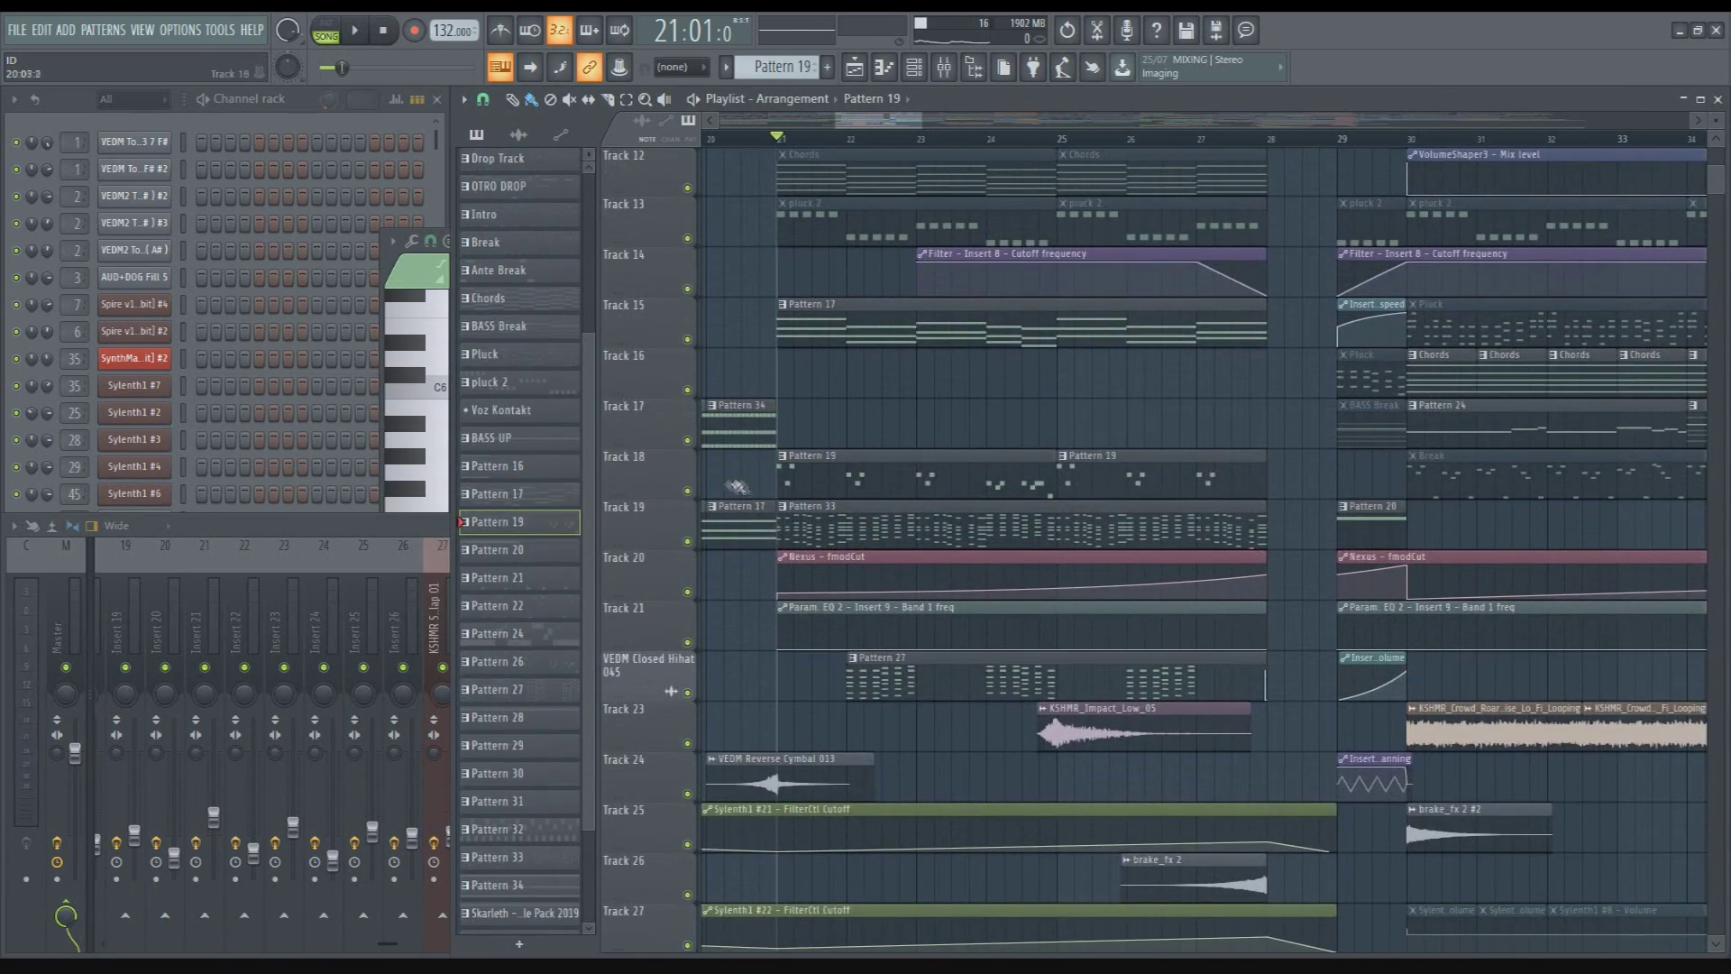
{"action": "right_click", "coordinate": [688, 493]}
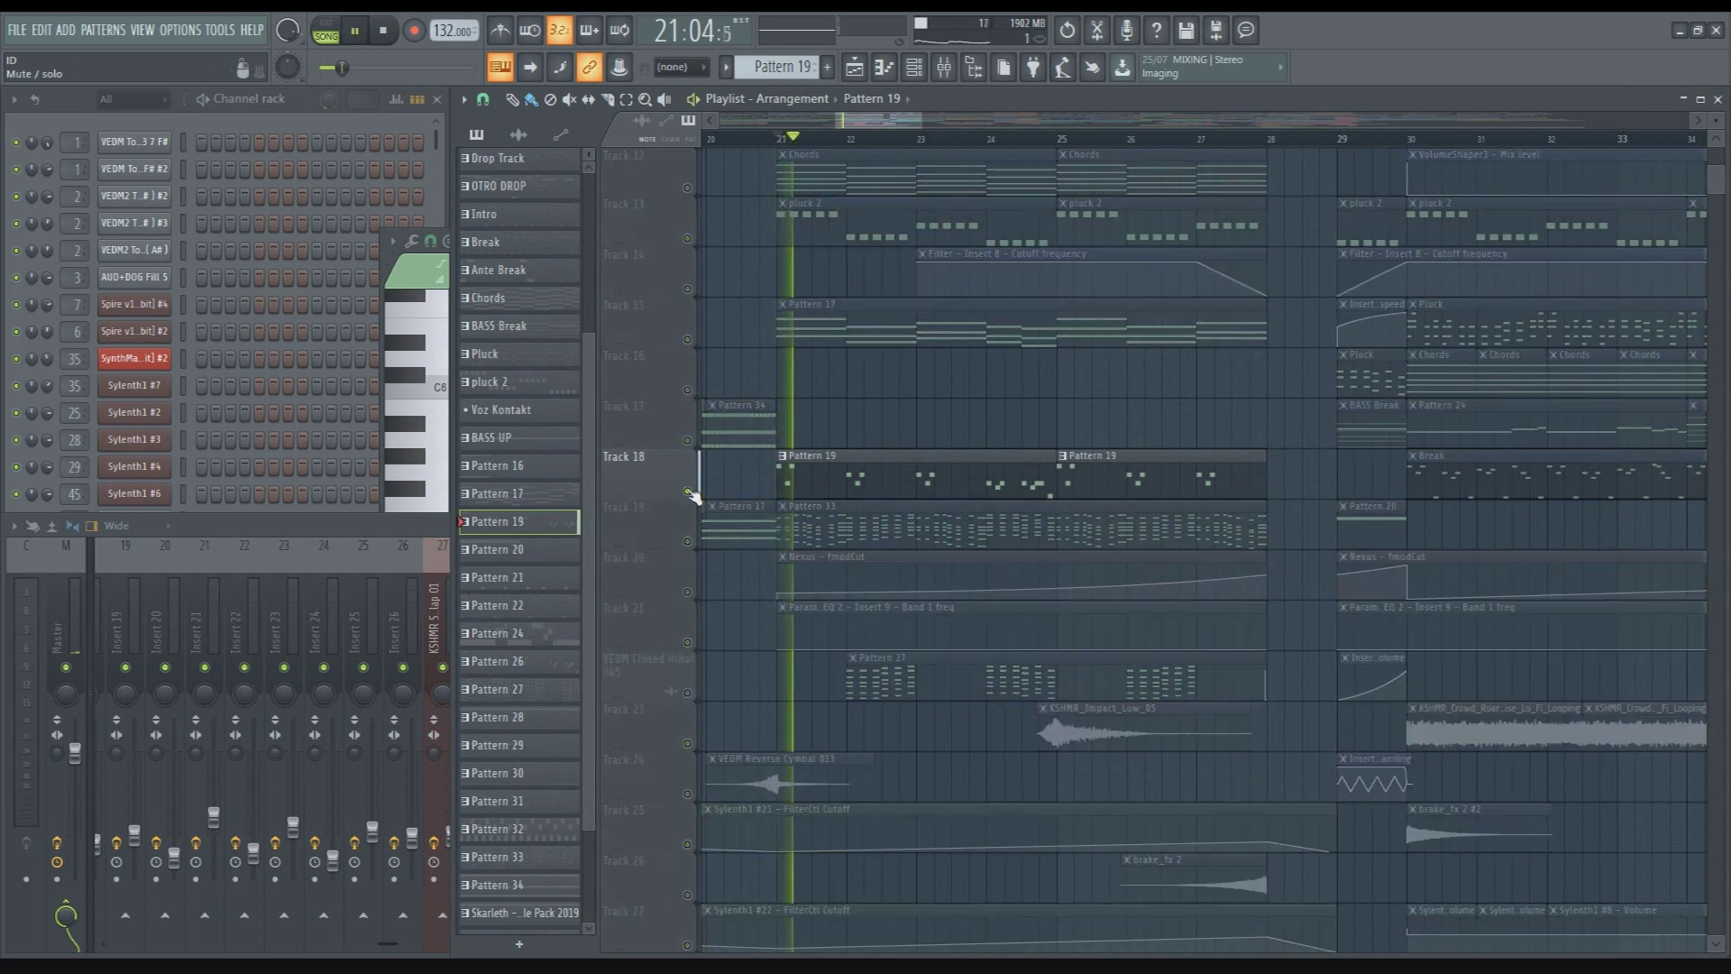
{"action": "right_click", "coordinate": [688, 493]}
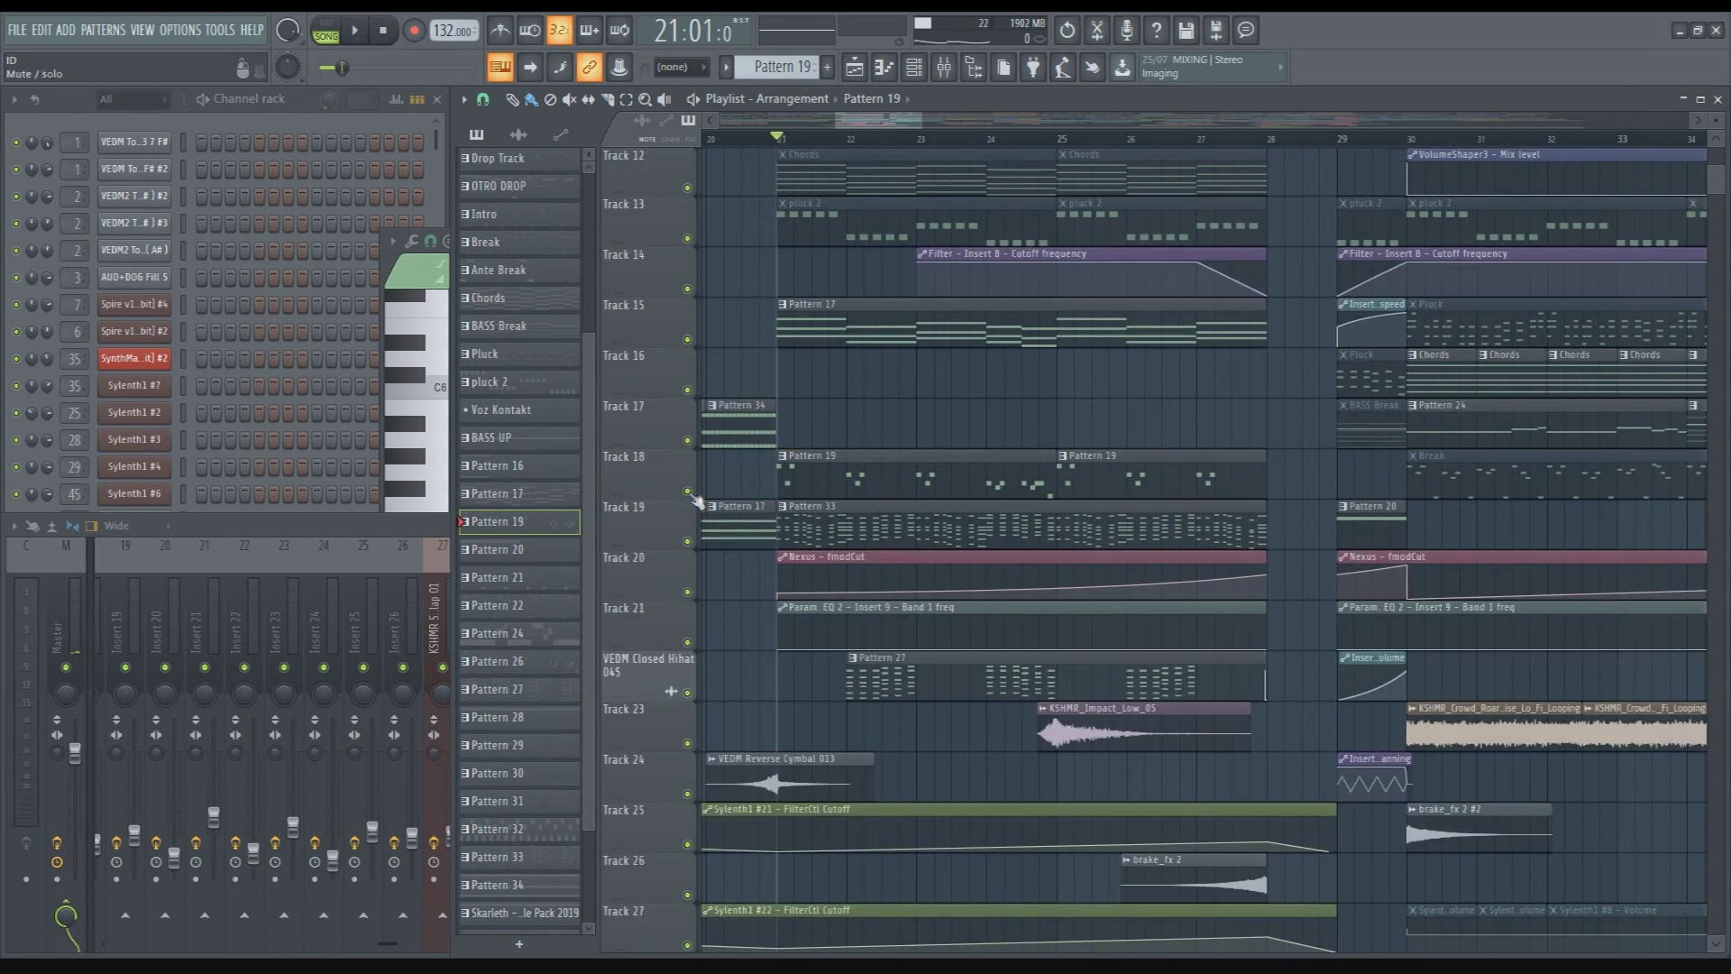
Solo Track 19, listen to Pattern 33 from bar 21, stop playback and glance at the mixer
{"action": "scroll", "coordinate": [855, 466], "scroll_direction": "down", "scroll_amount": 1}
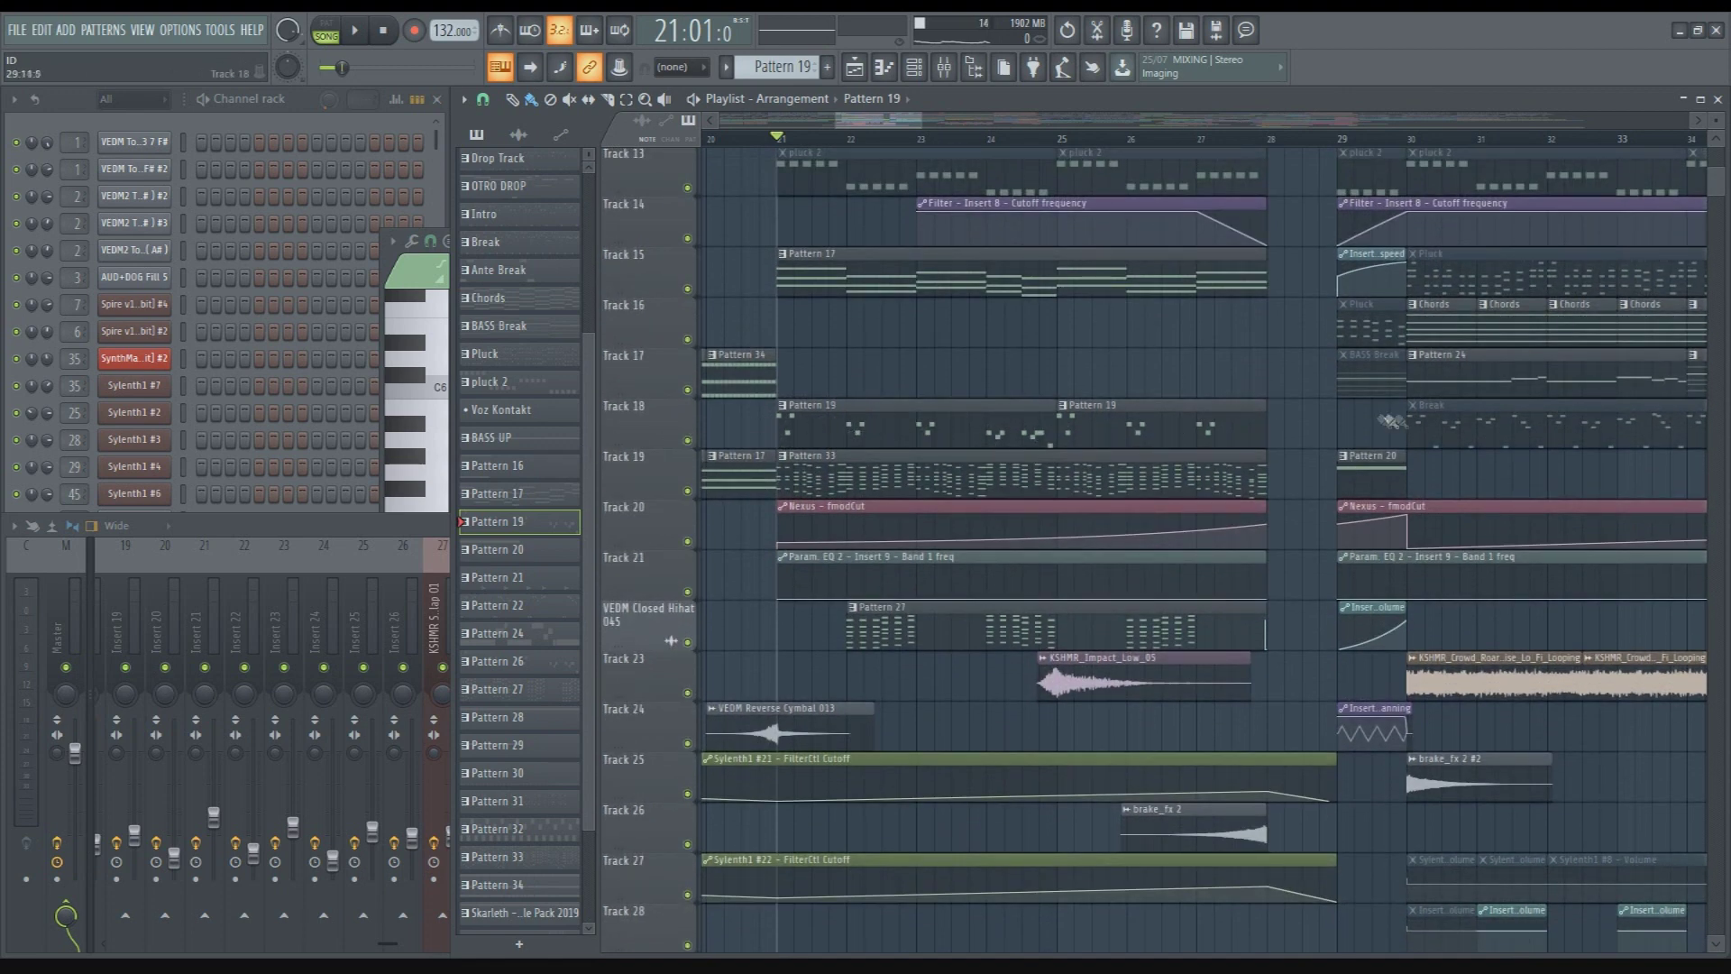
{"action": "scroll", "coordinate": [769, 444], "scroll_direction": "up", "scroll_amount": 2}
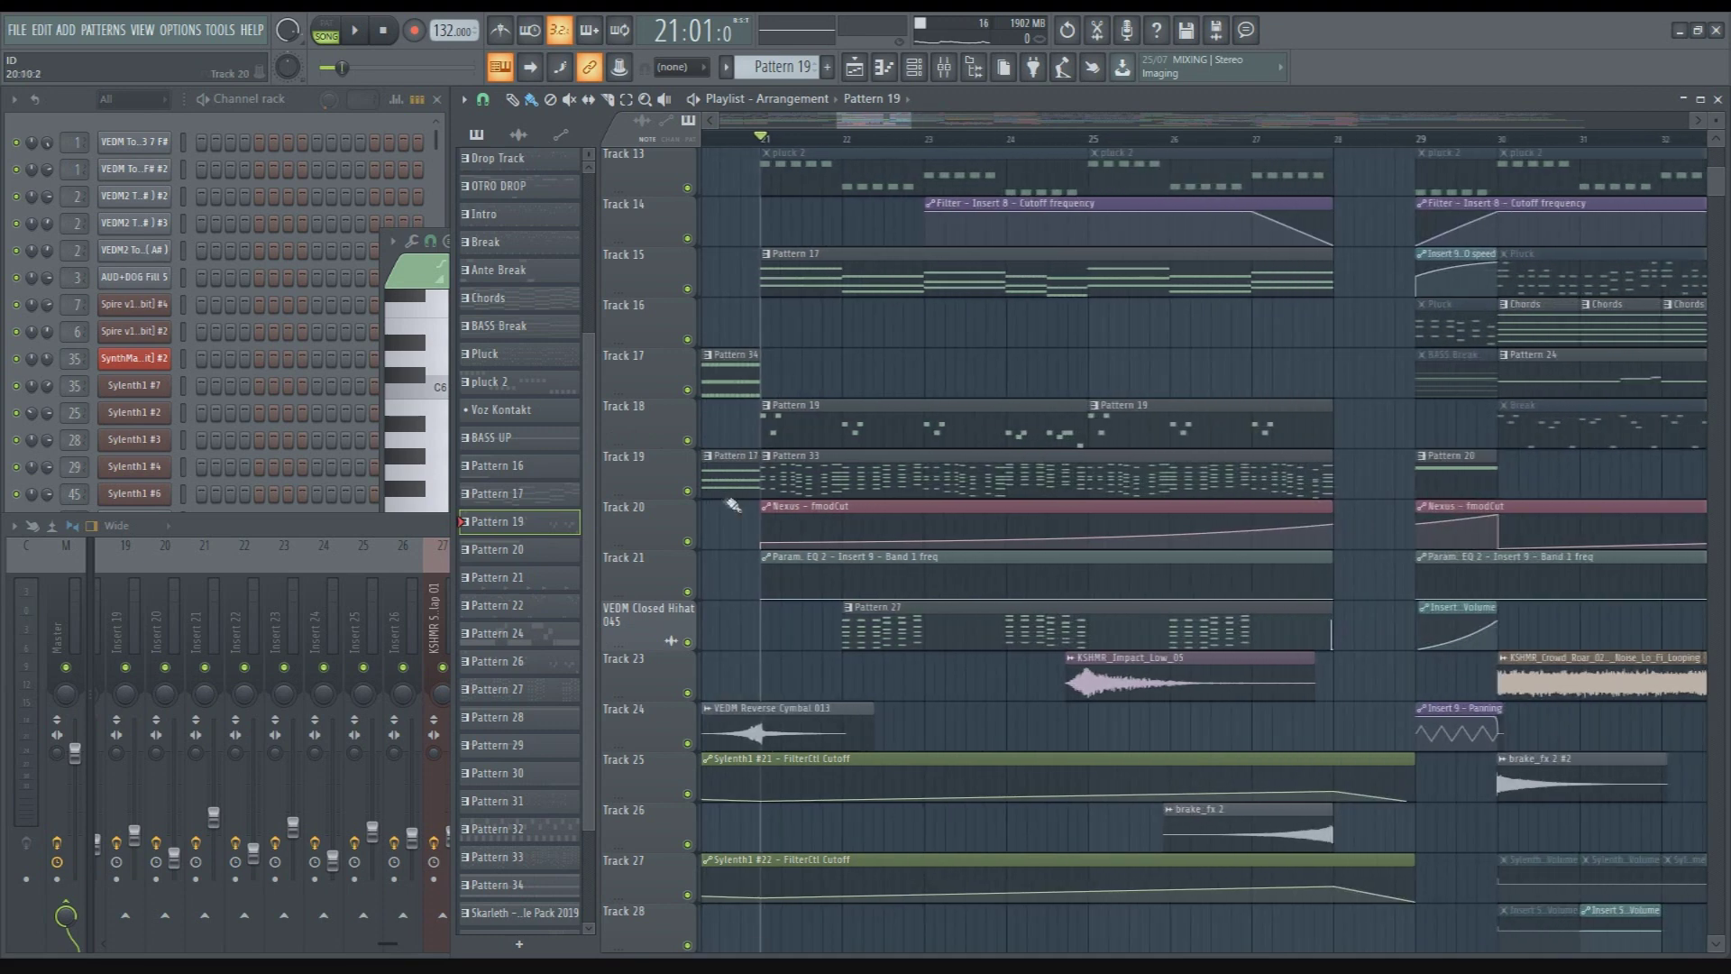
{"action": "right_click", "coordinate": [689, 492]}
{"action": "key", "text": "space"}
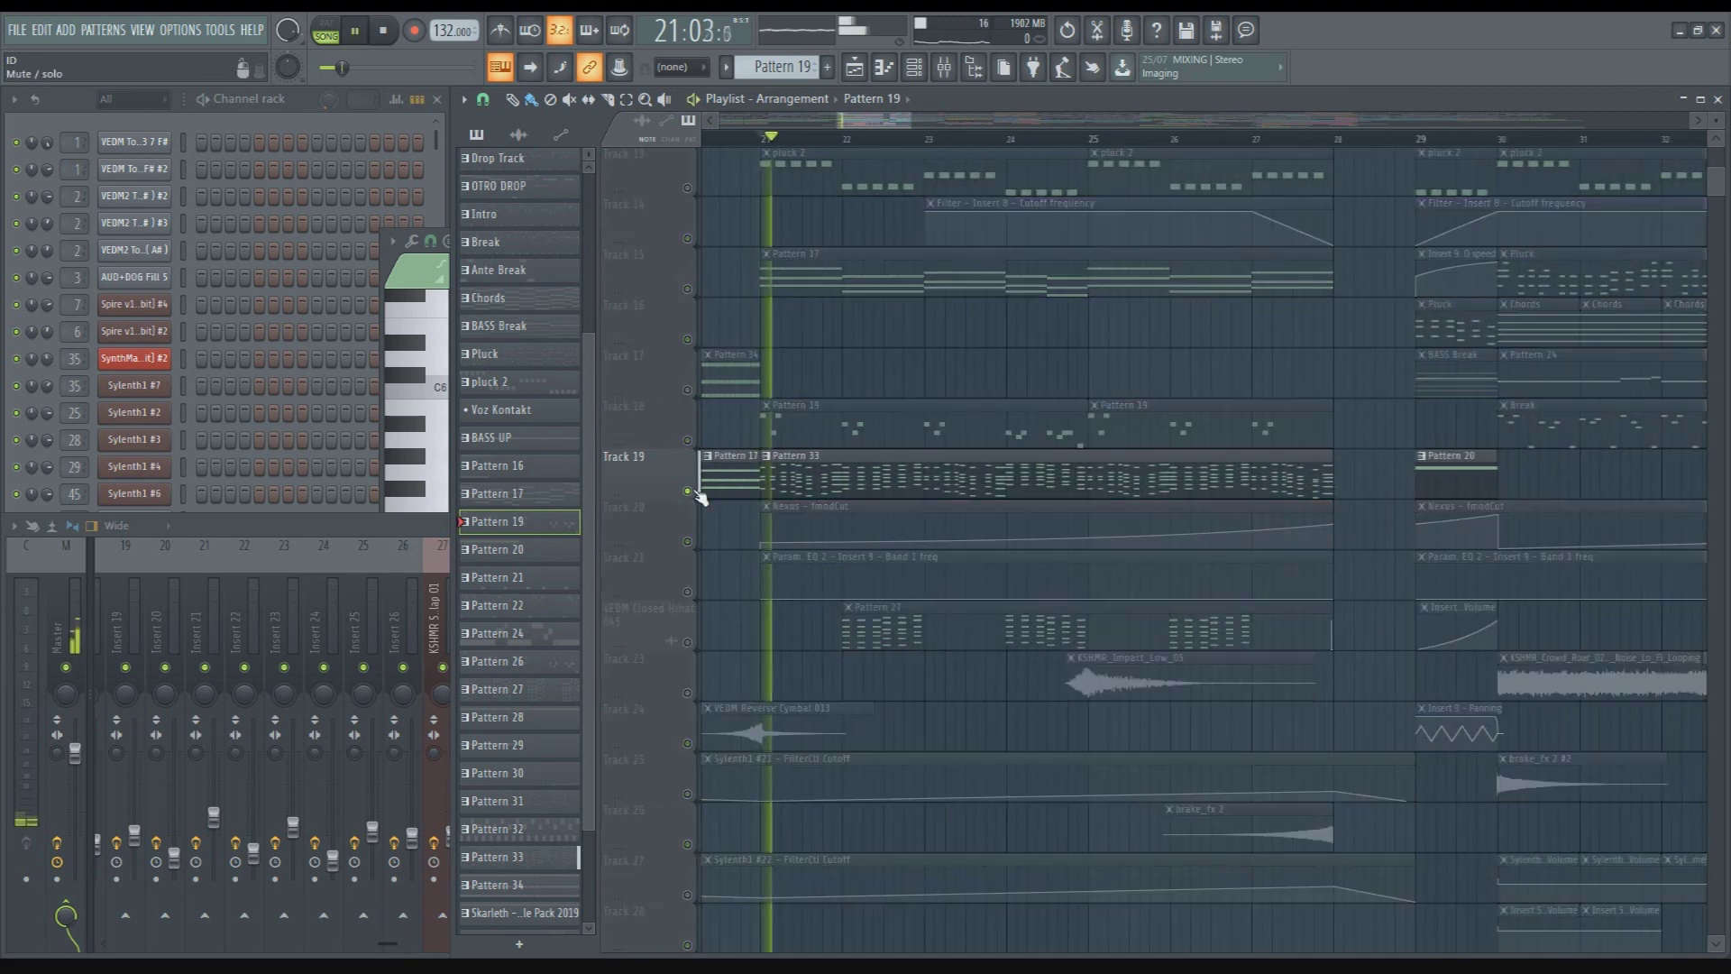
{"action": "left_click", "coordinate": [828, 468]}
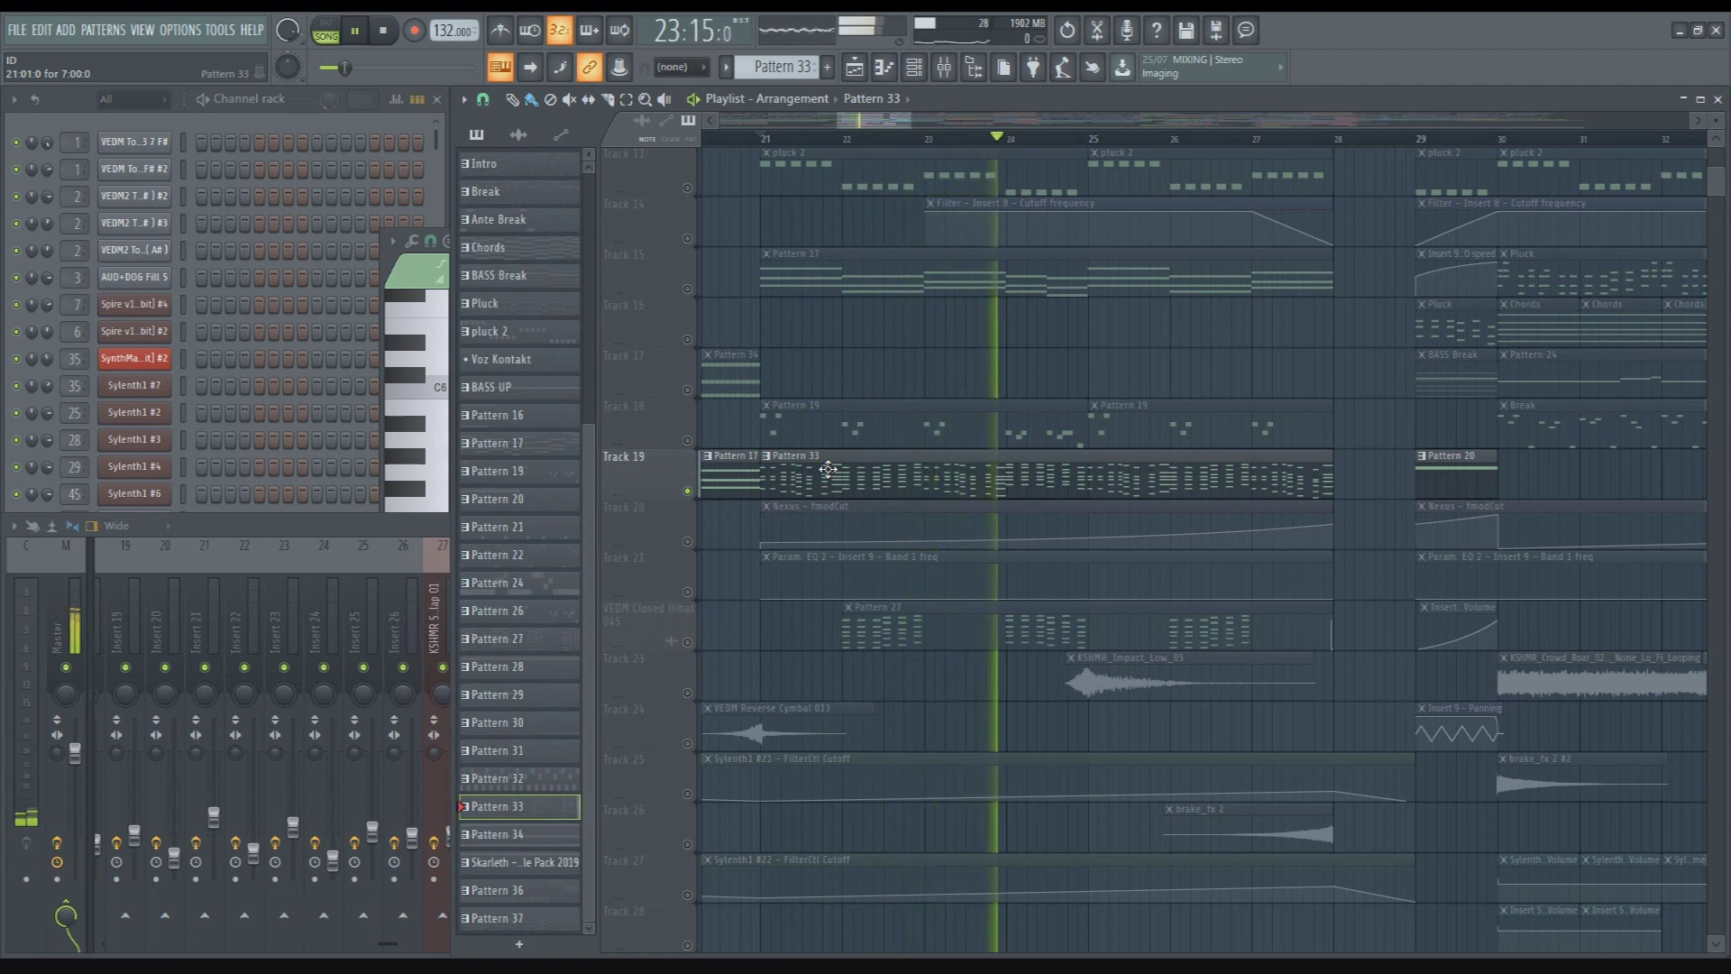
{"action": "key", "text": "space"}
{"action": "left_click", "coordinate": [422, 521]}
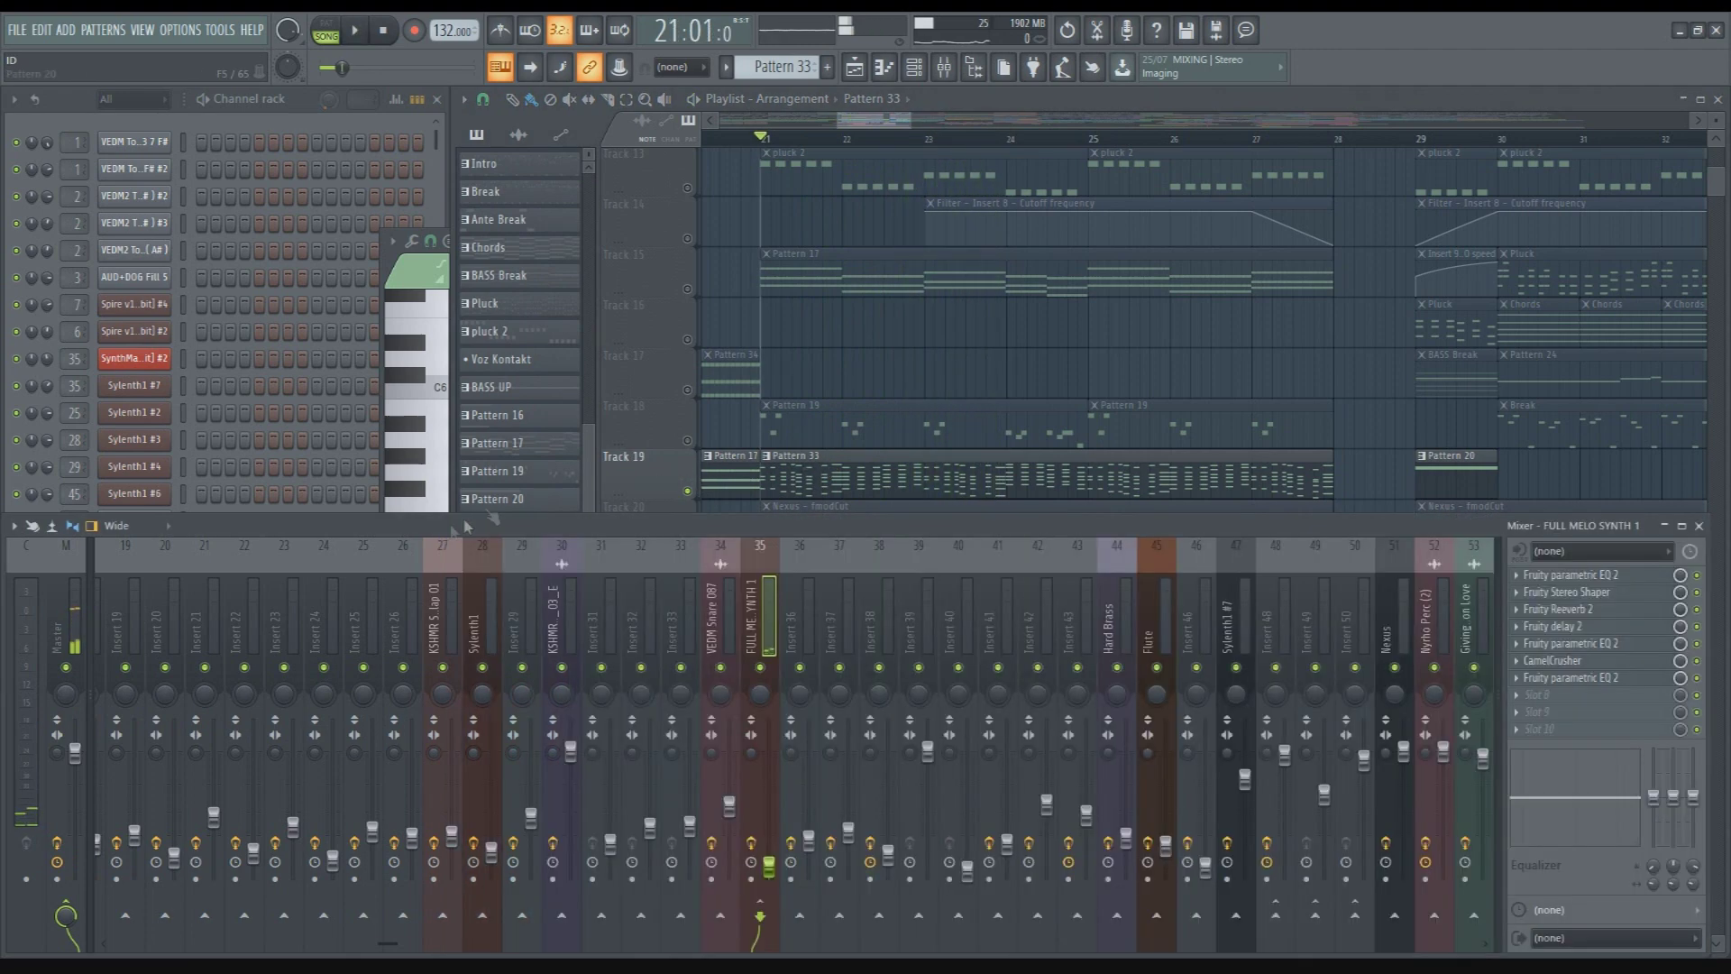
{"action": "left_click", "coordinate": [656, 427]}
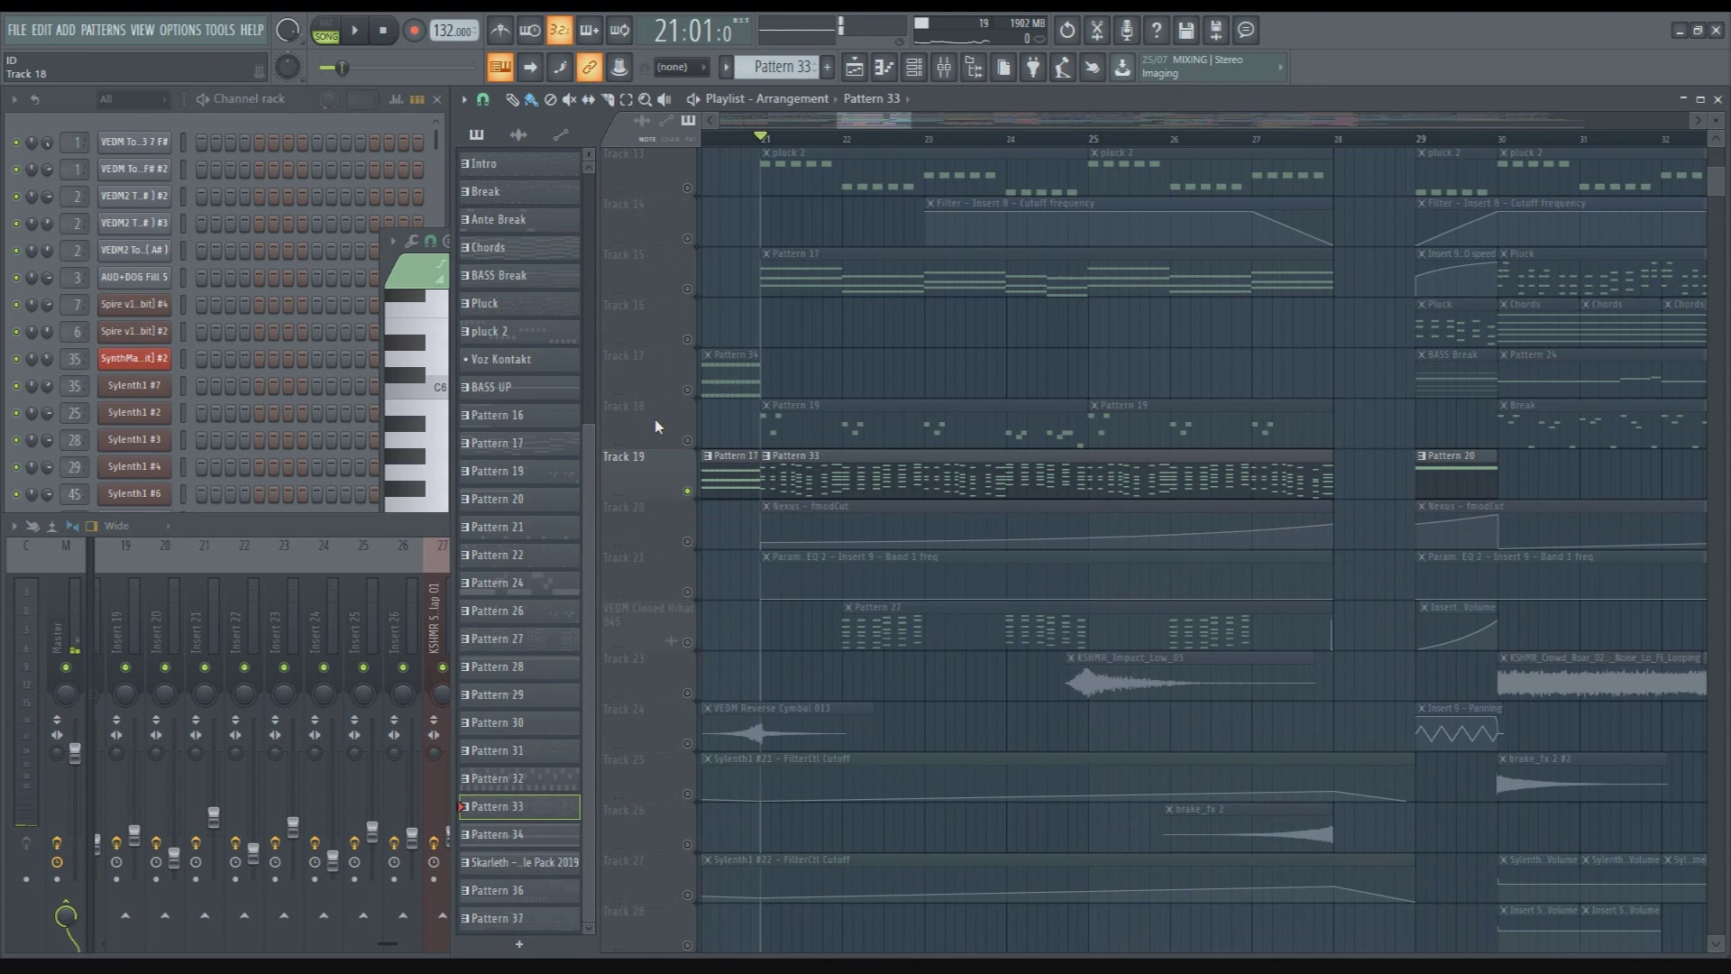
Solo the VEDM Closed Hihat 045 track and listen to Pattern 27 from bar 22, stopping after about a bar
{"action": "scroll", "coordinate": [654, 420], "scroll_direction": "down", "scroll_amount": 3}
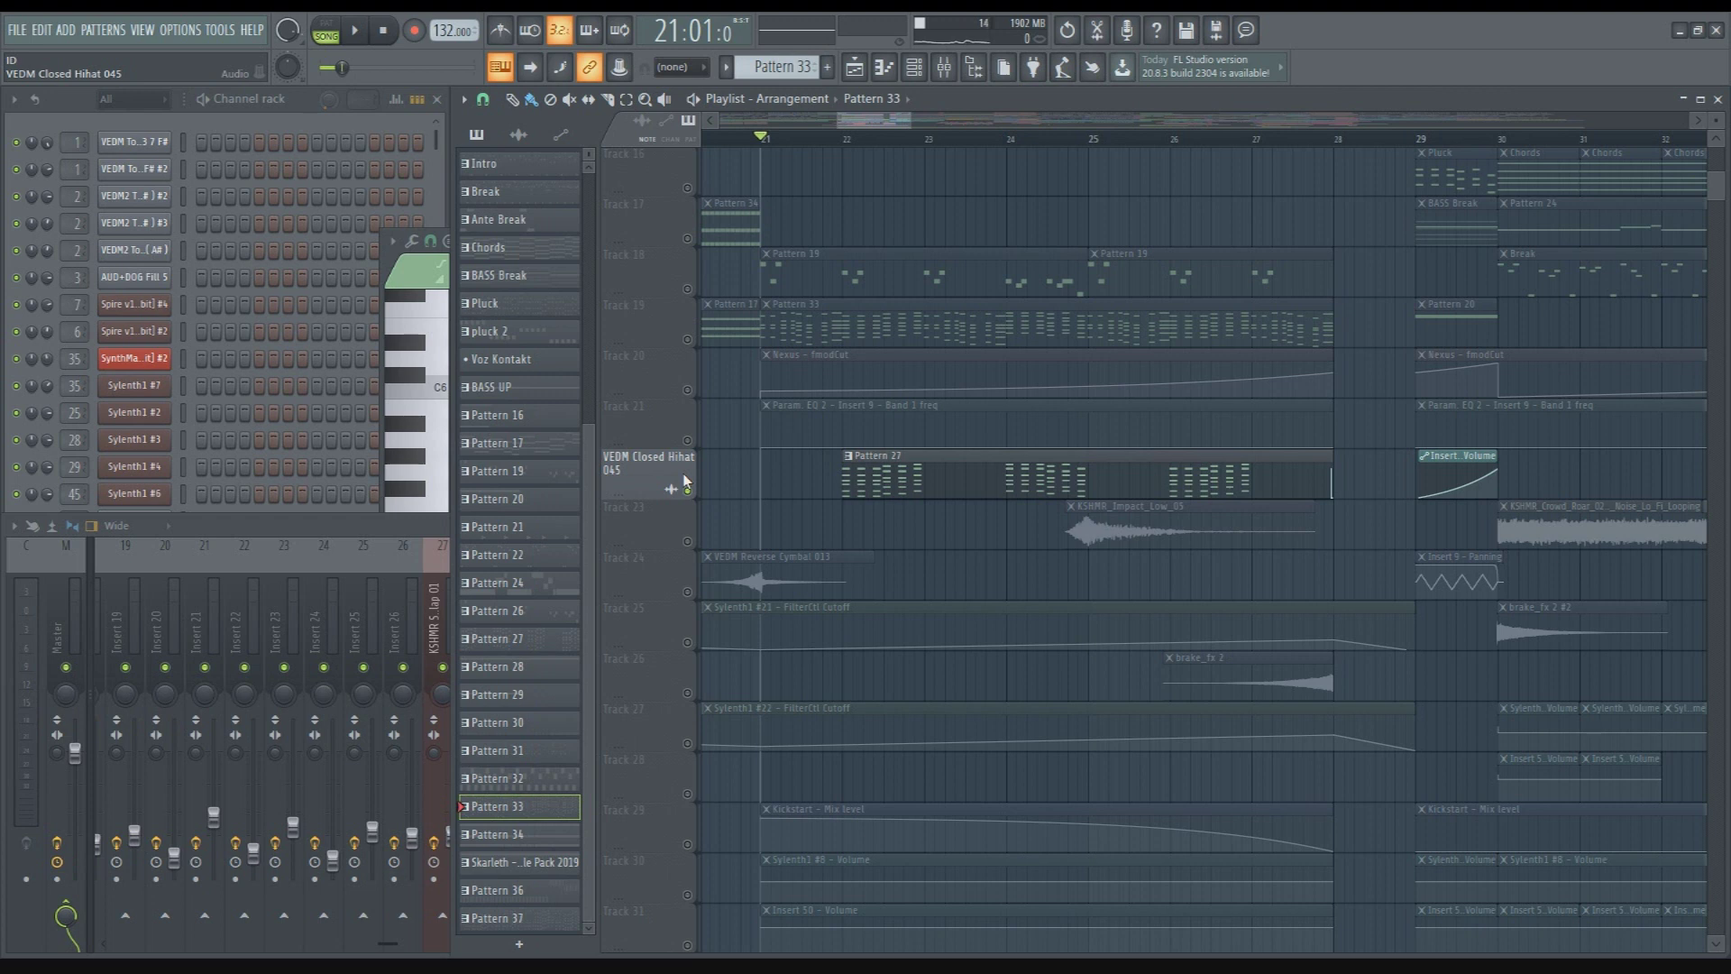
{"action": "left_click", "coordinate": [843, 140]}
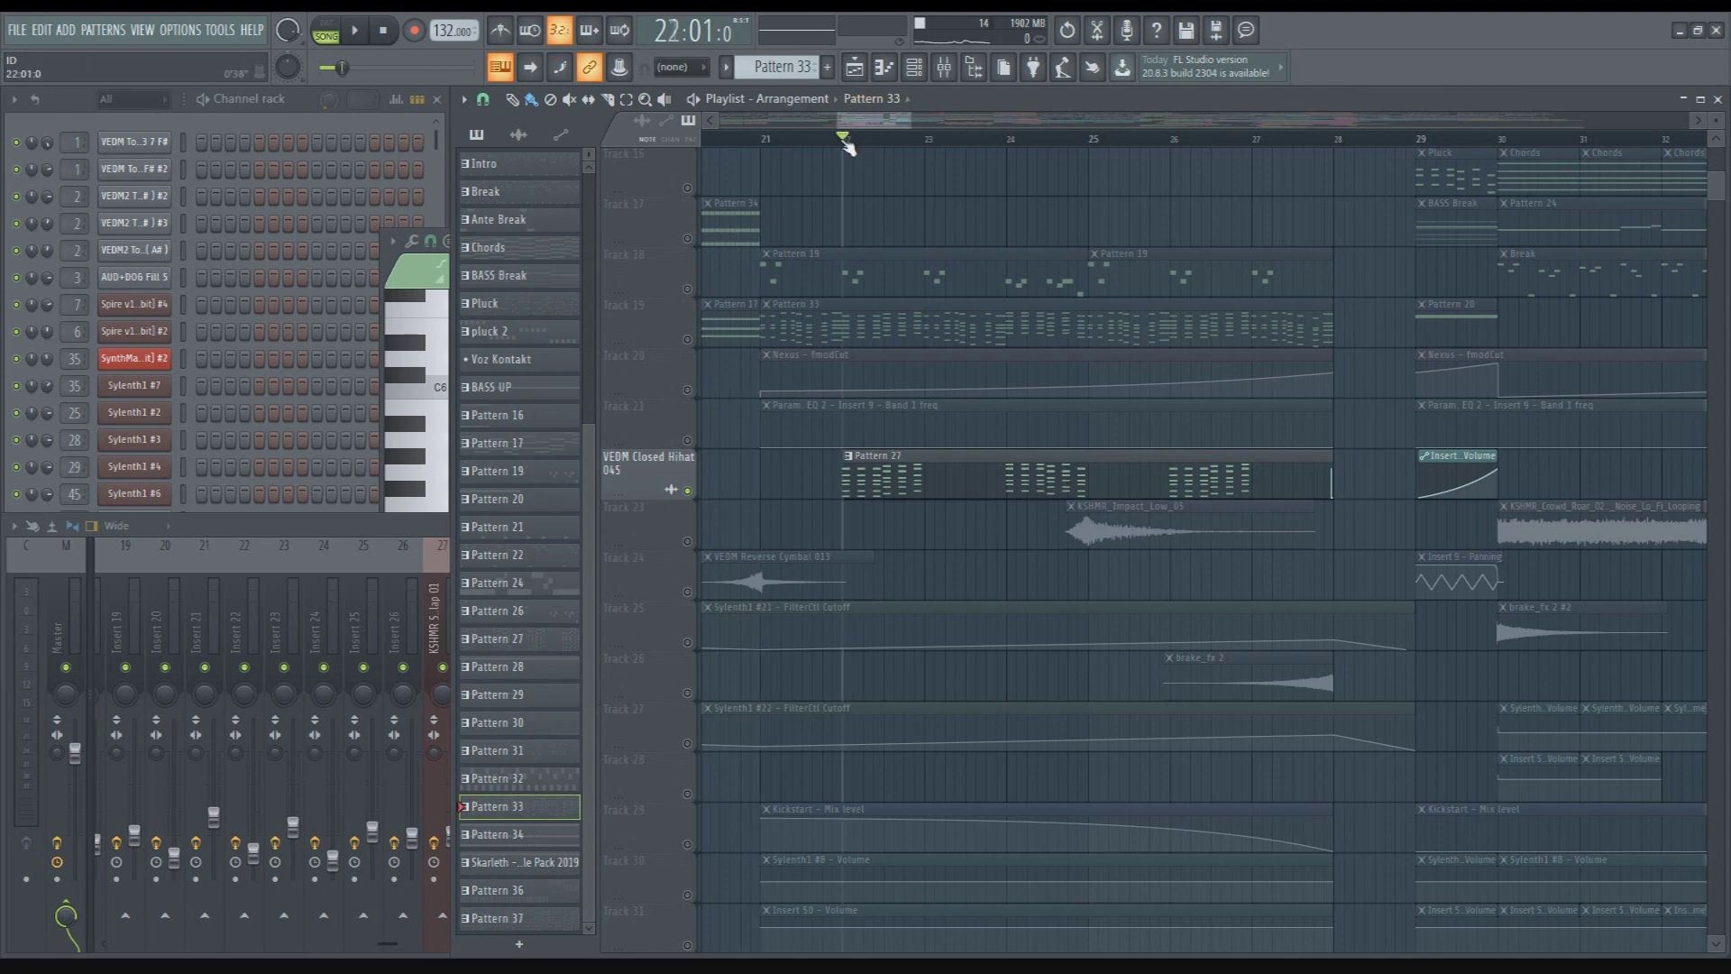
{"action": "scroll", "coordinate": [805, 463], "scroll_direction": "down", "scroll_amount": 1}
{"action": "key", "text": "space"}
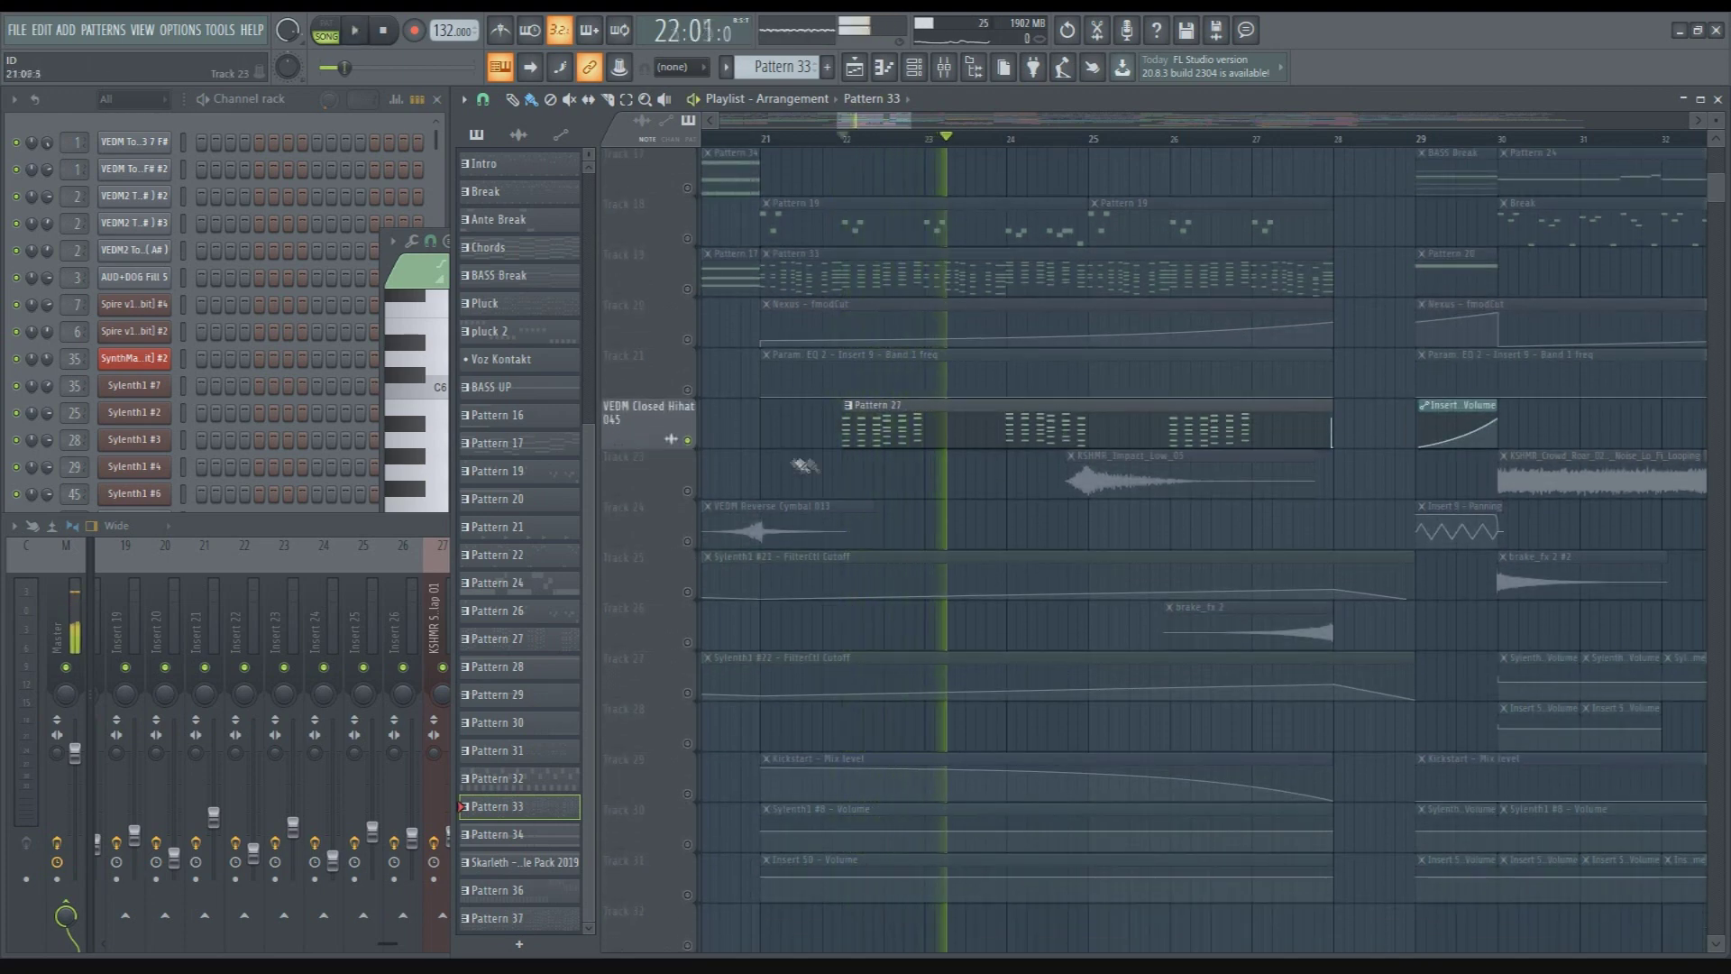
{"action": "key", "text": "space"}
Solo Track 24 and listen to the VEDM Reverse Cymbal 013 sample from just before bar 21, stopping shortly after
{"action": "scroll", "coordinate": [839, 441], "scroll_direction": "up", "scroll_amount": 1}
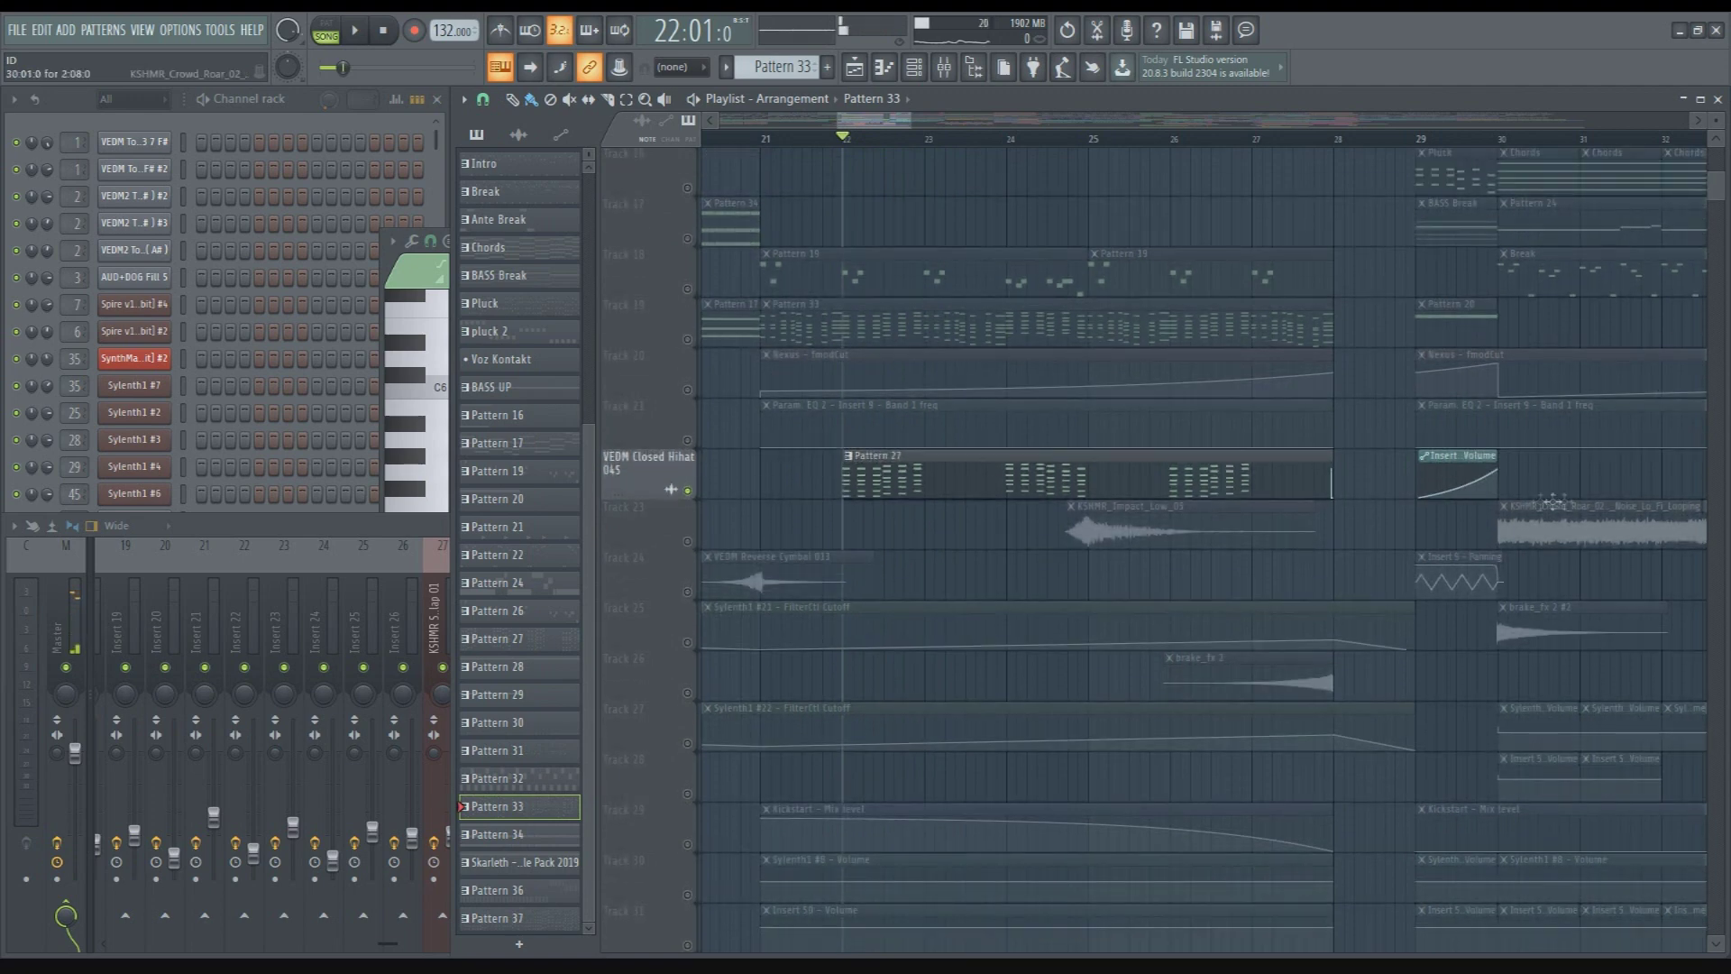
{"action": "scroll", "coordinate": [695, 512], "scroll_direction": "down", "scroll_amount": 2}
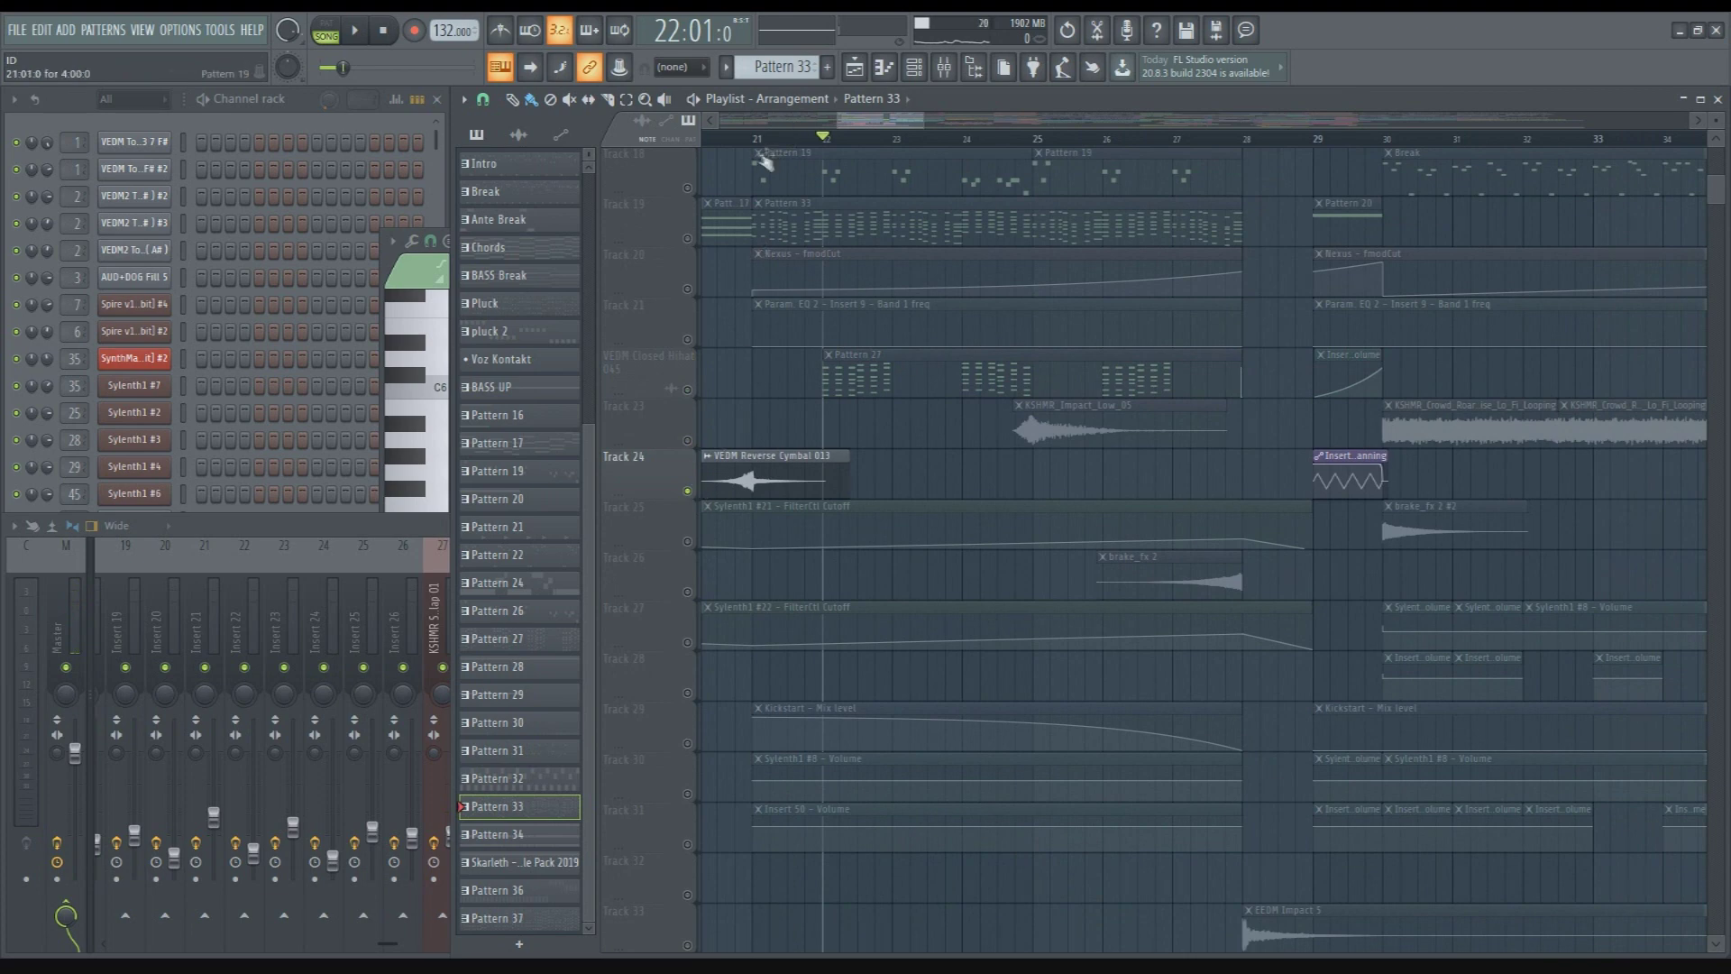
{"action": "left_click", "coordinate": [736, 138]}
{"action": "scroll", "coordinate": [743, 411], "scroll_direction": "up", "scroll_amount": 2}
{"action": "key", "text": "space"}
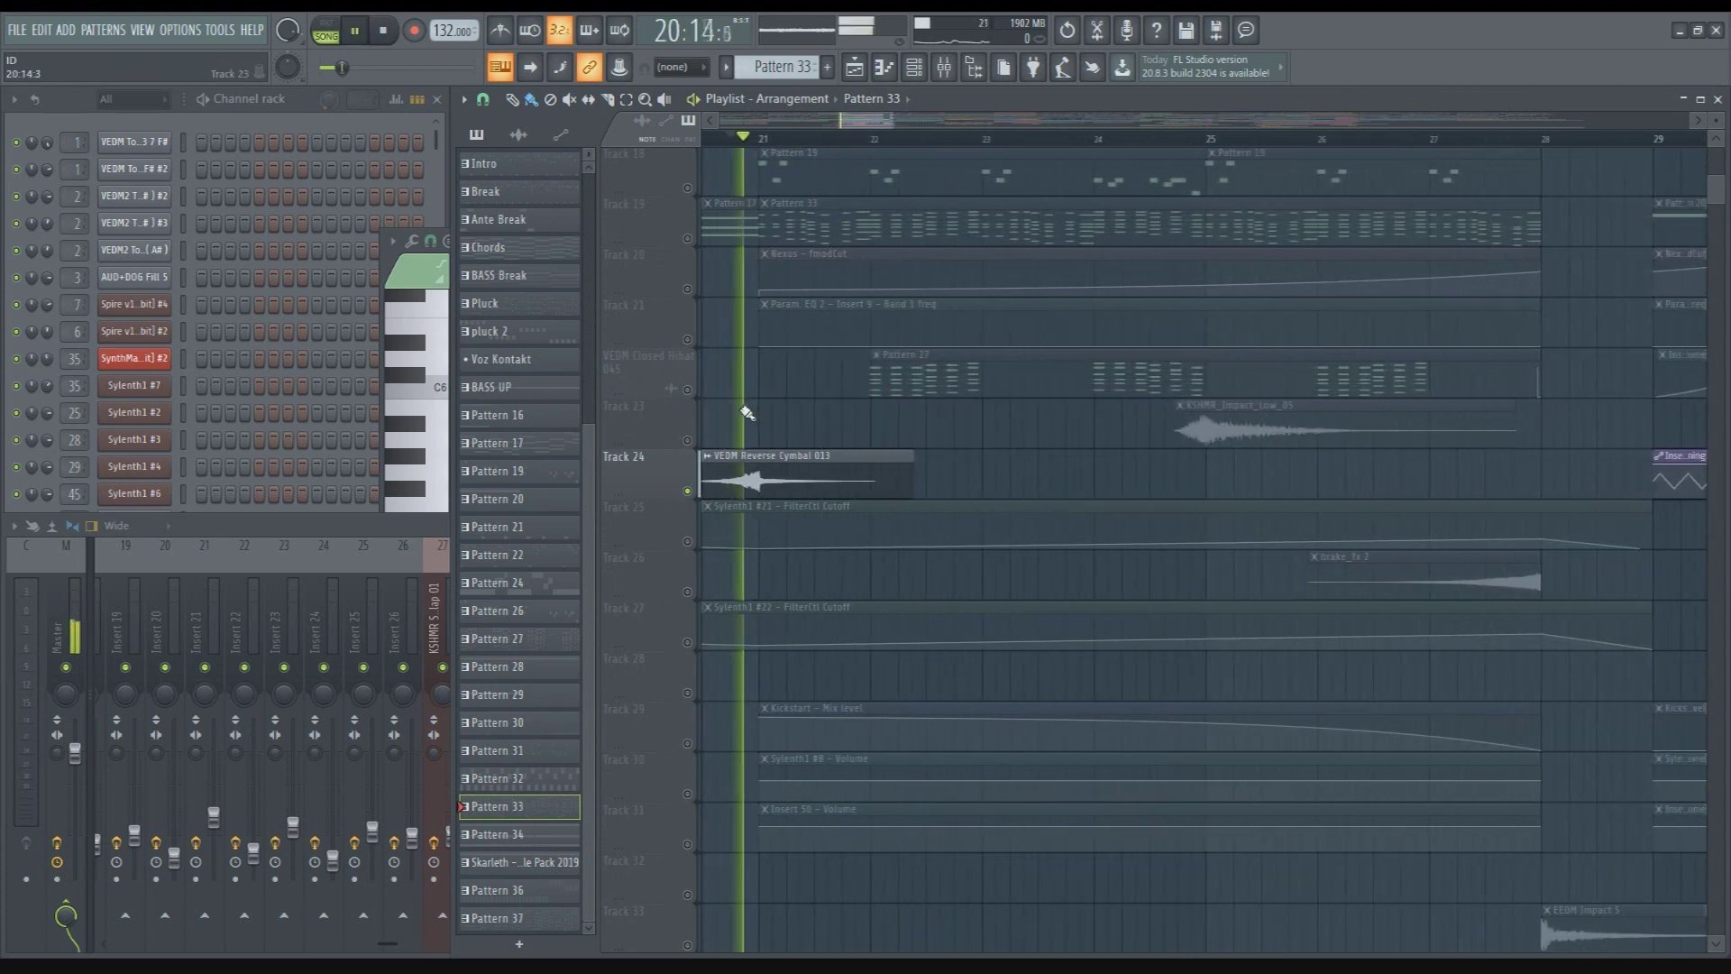
{"action": "key", "text": "space"}
{"action": "scroll", "coordinate": [745, 408], "scroll_direction": "down", "scroll_amount": 2}
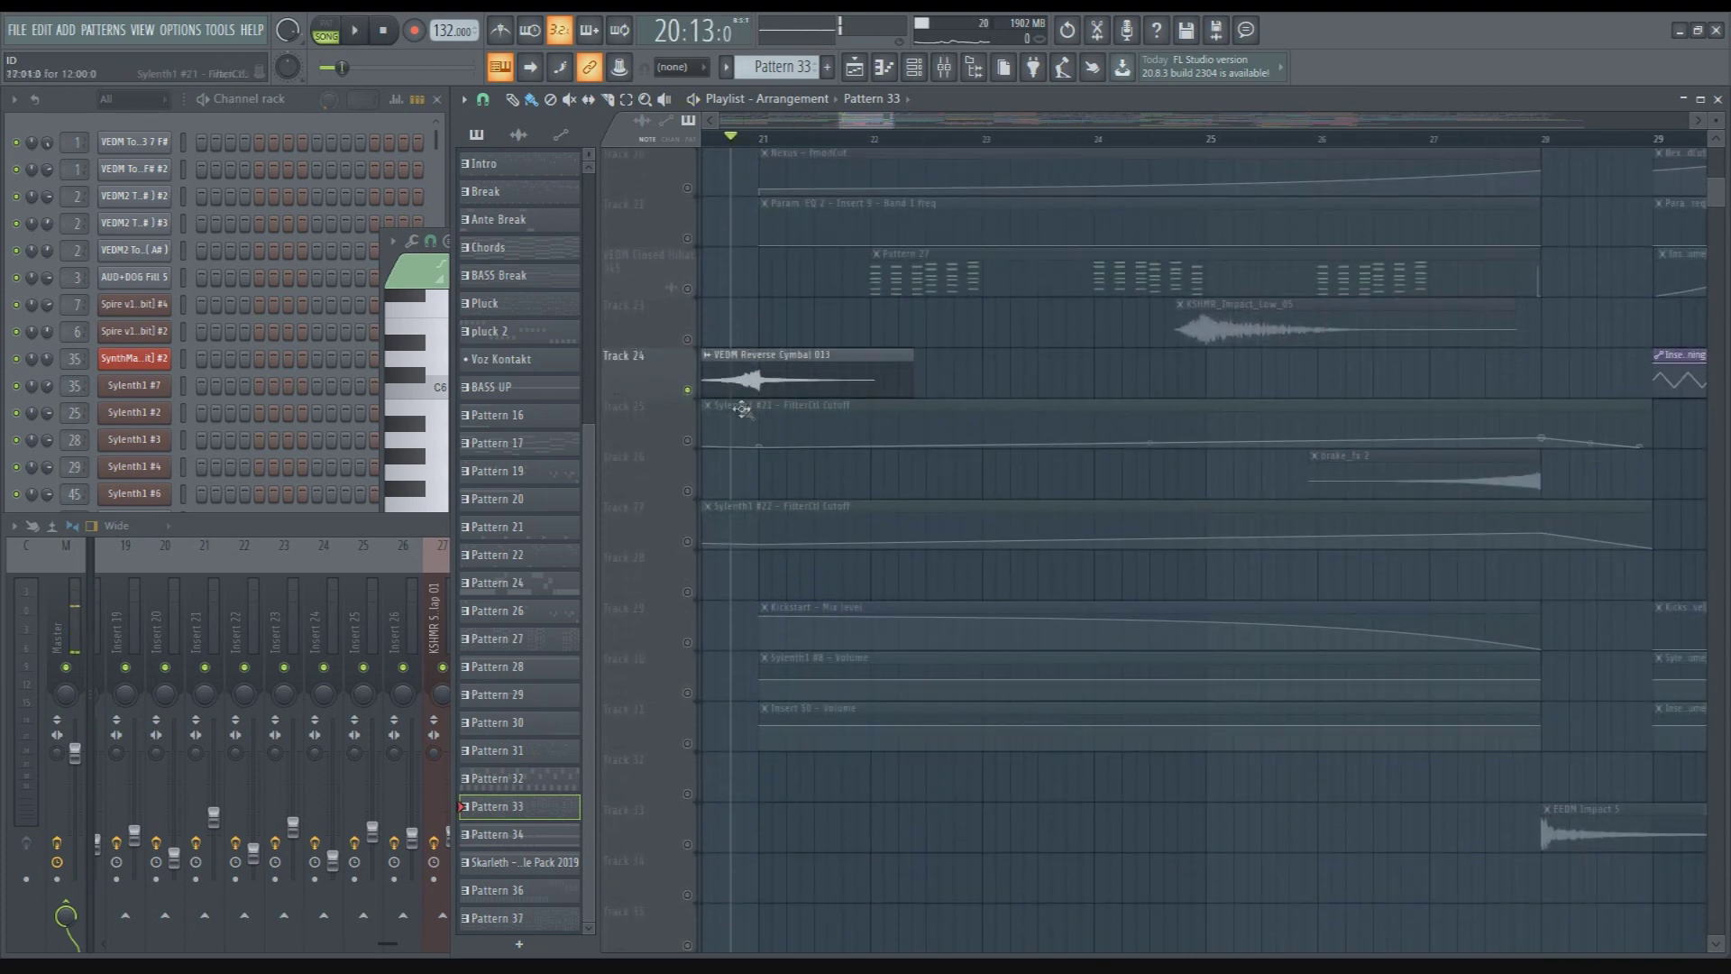
Solo Tracks 37, 38 and 39 together and play the Hypnotize vocals and KSHMR reverse vocals from midway through bar 20
{"action": "scroll", "coordinate": [742, 401], "scroll_direction": "down", "scroll_amount": 12}
{"action": "left_click", "coordinate": [762, 140]}
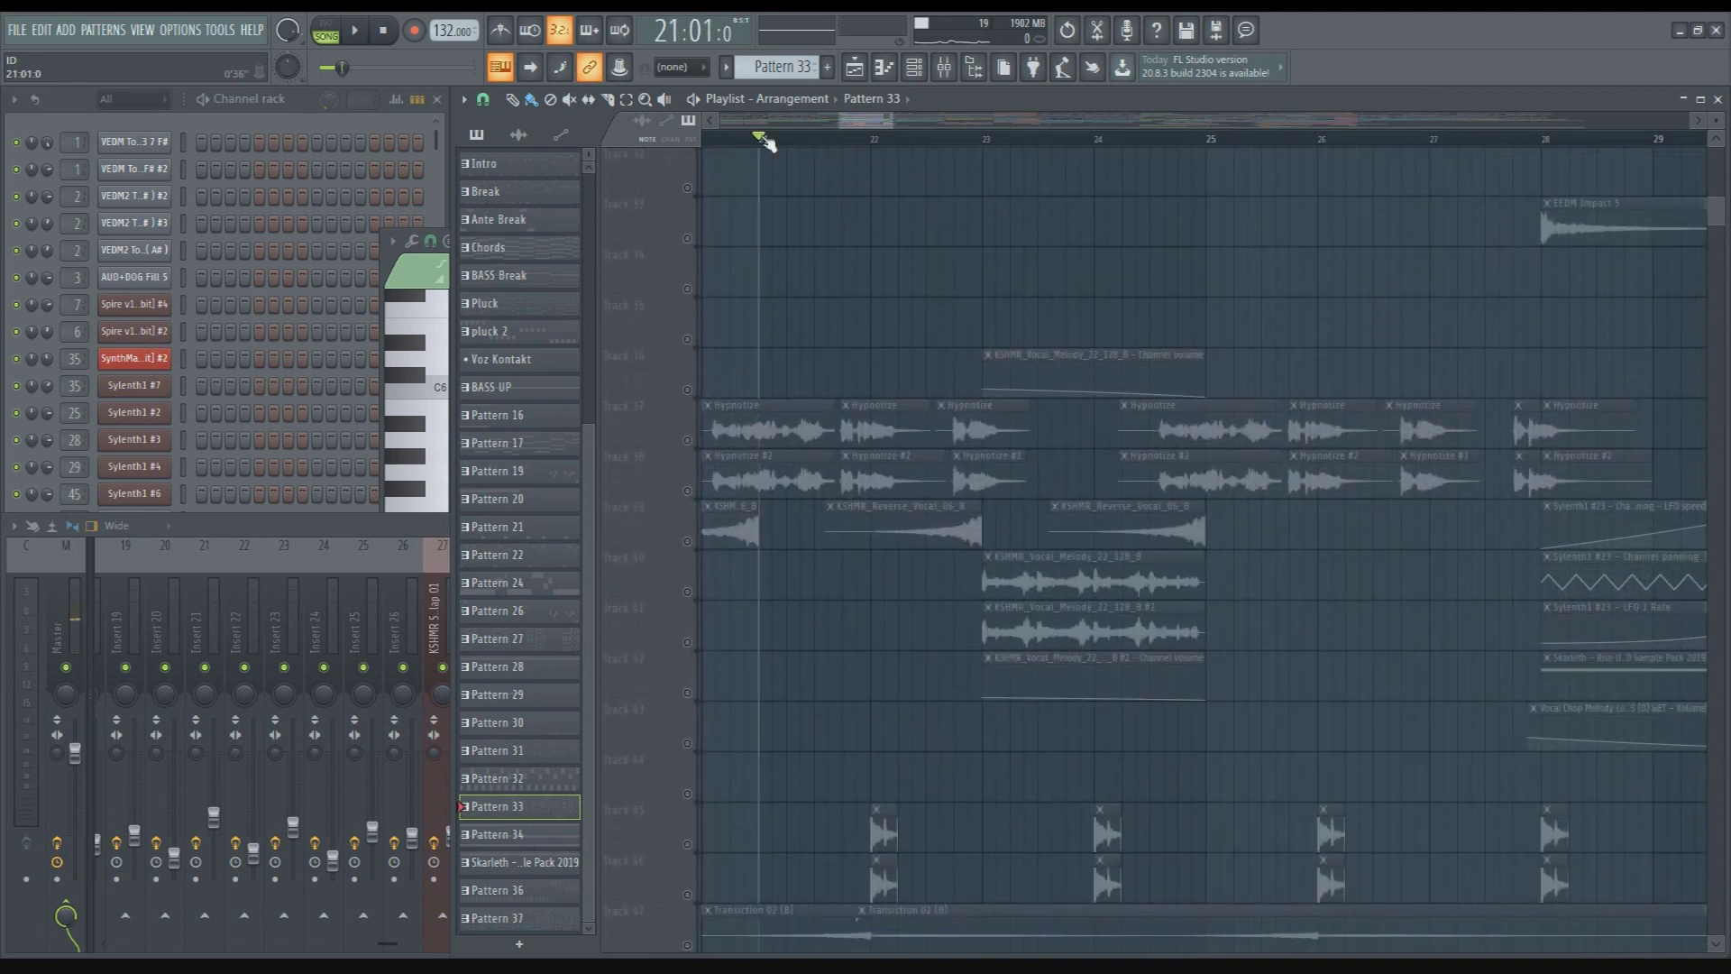
{"action": "scroll", "coordinate": [896, 355], "scroll_direction": "down", "scroll_amount": 2}
{"action": "scroll", "coordinate": [861, 343], "scroll_direction": "down", "scroll_amount": 7}
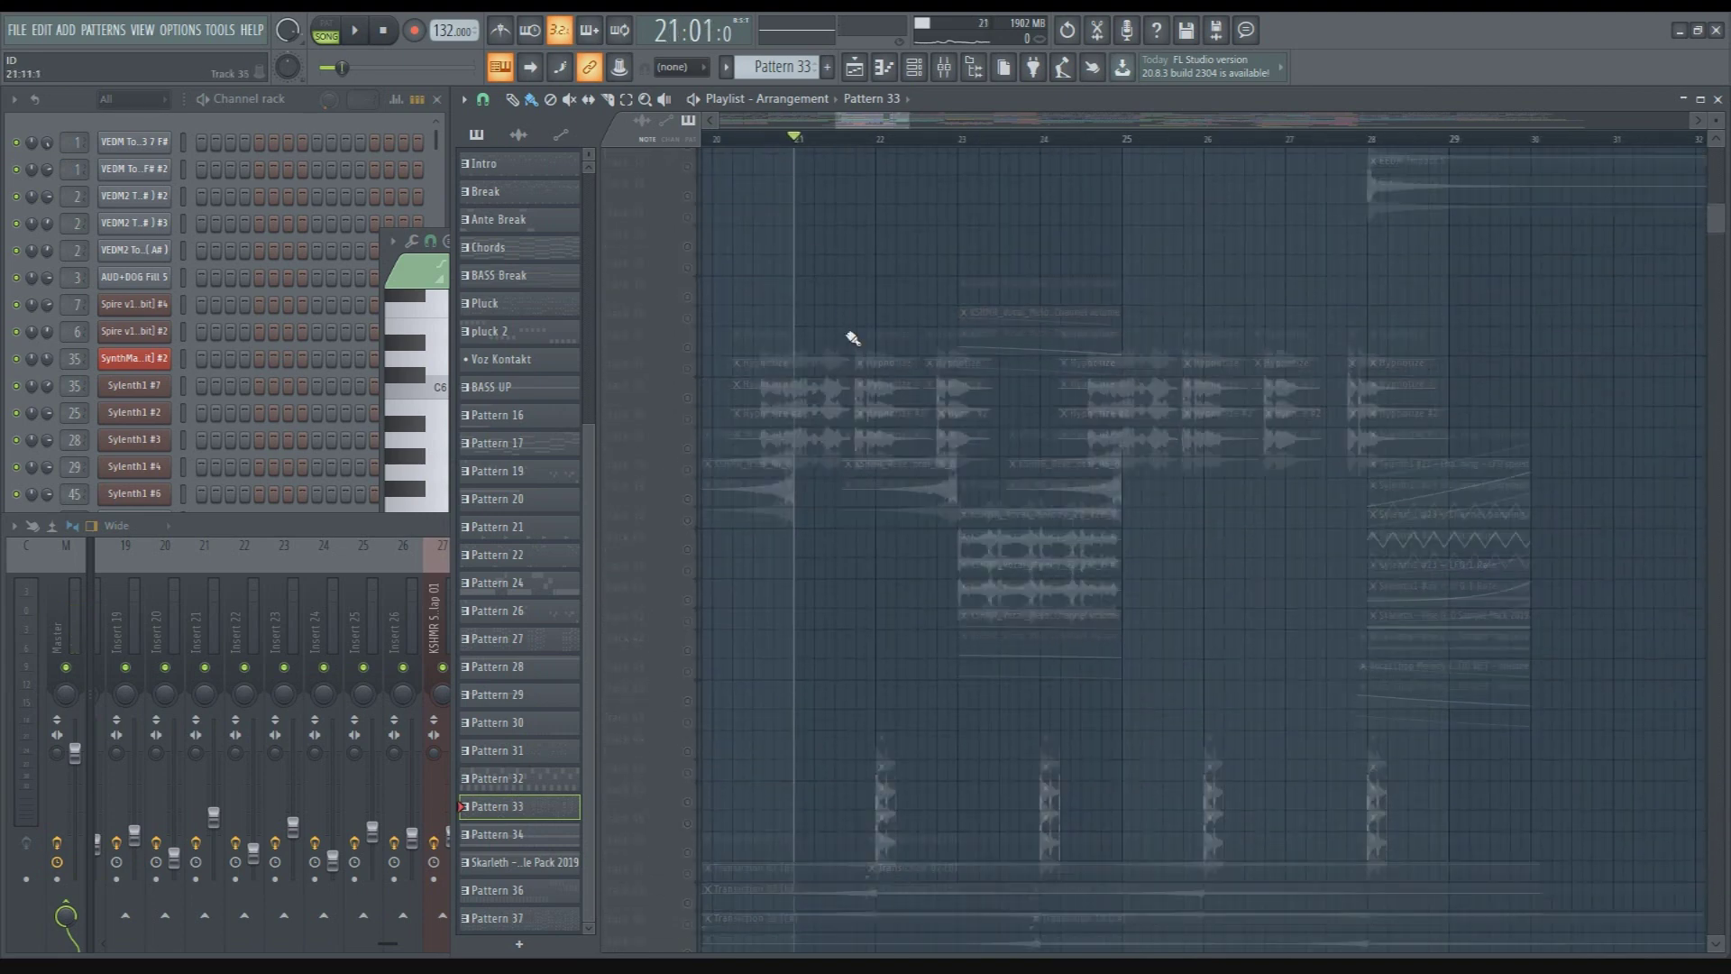
{"action": "scroll", "coordinate": [871, 413], "scroll_direction": "up", "scroll_amount": 6}
{"action": "left_click", "coordinate": [744, 143]}
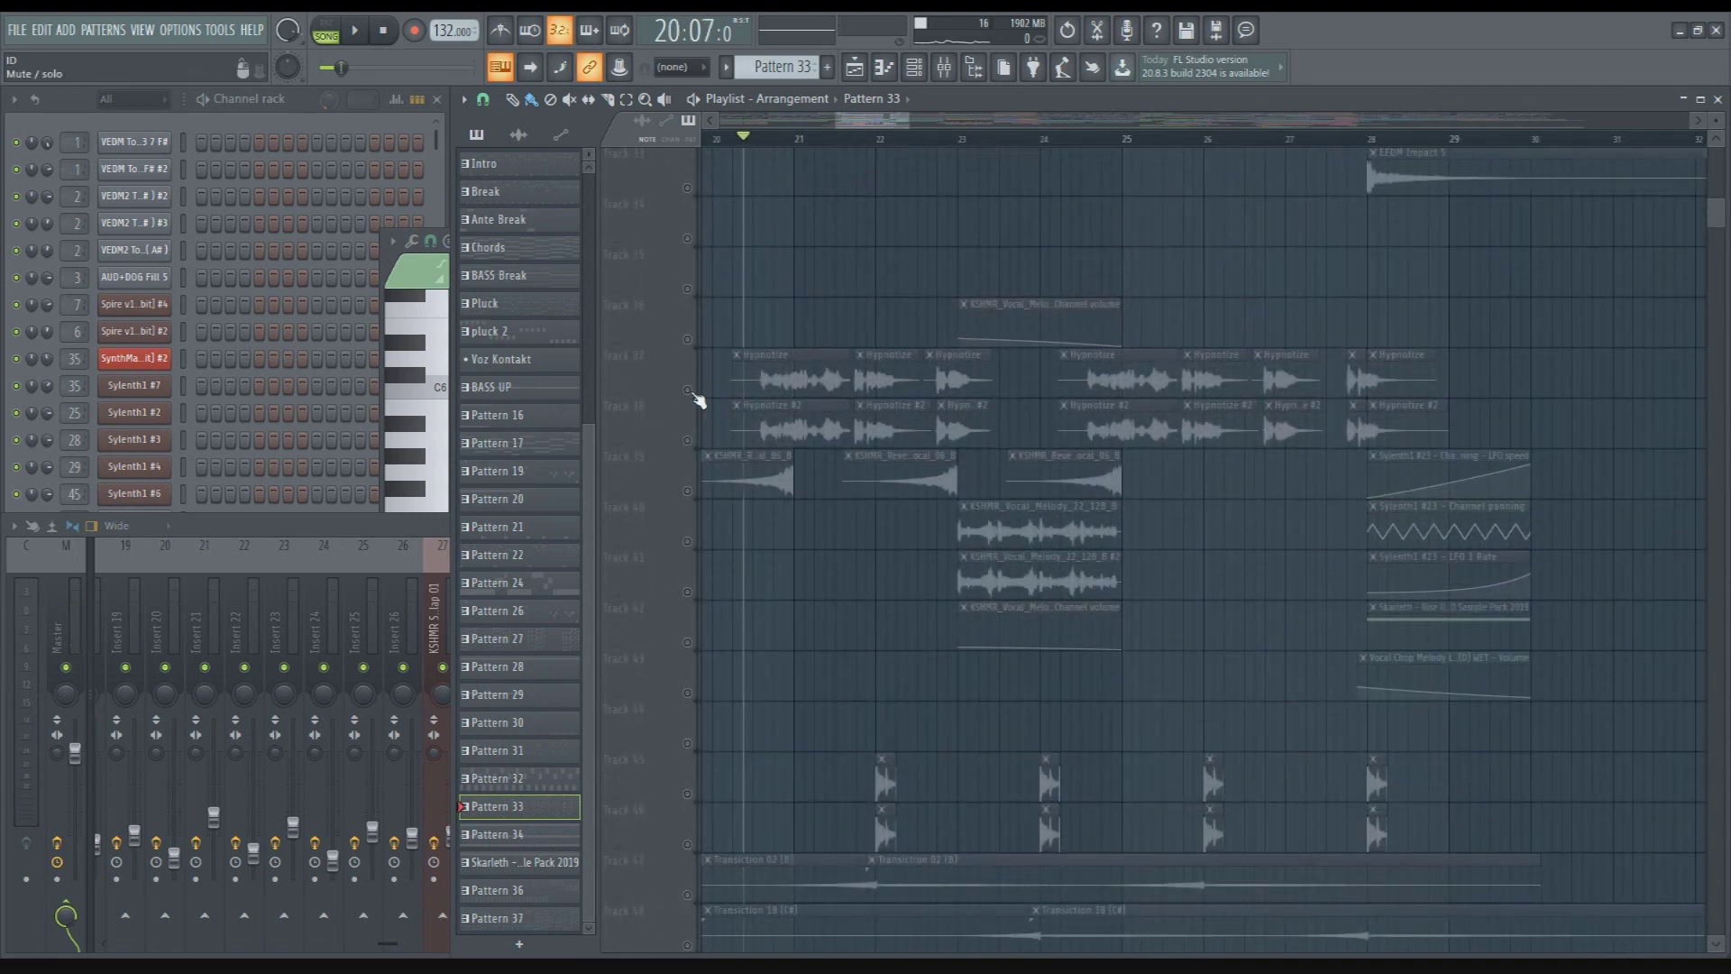
{"action": "left_click", "coordinate": [690, 391]}
{"action": "left_click", "coordinate": [694, 492]}
{"action": "left_click", "coordinate": [692, 441]}
{"action": "key", "text": "space"}
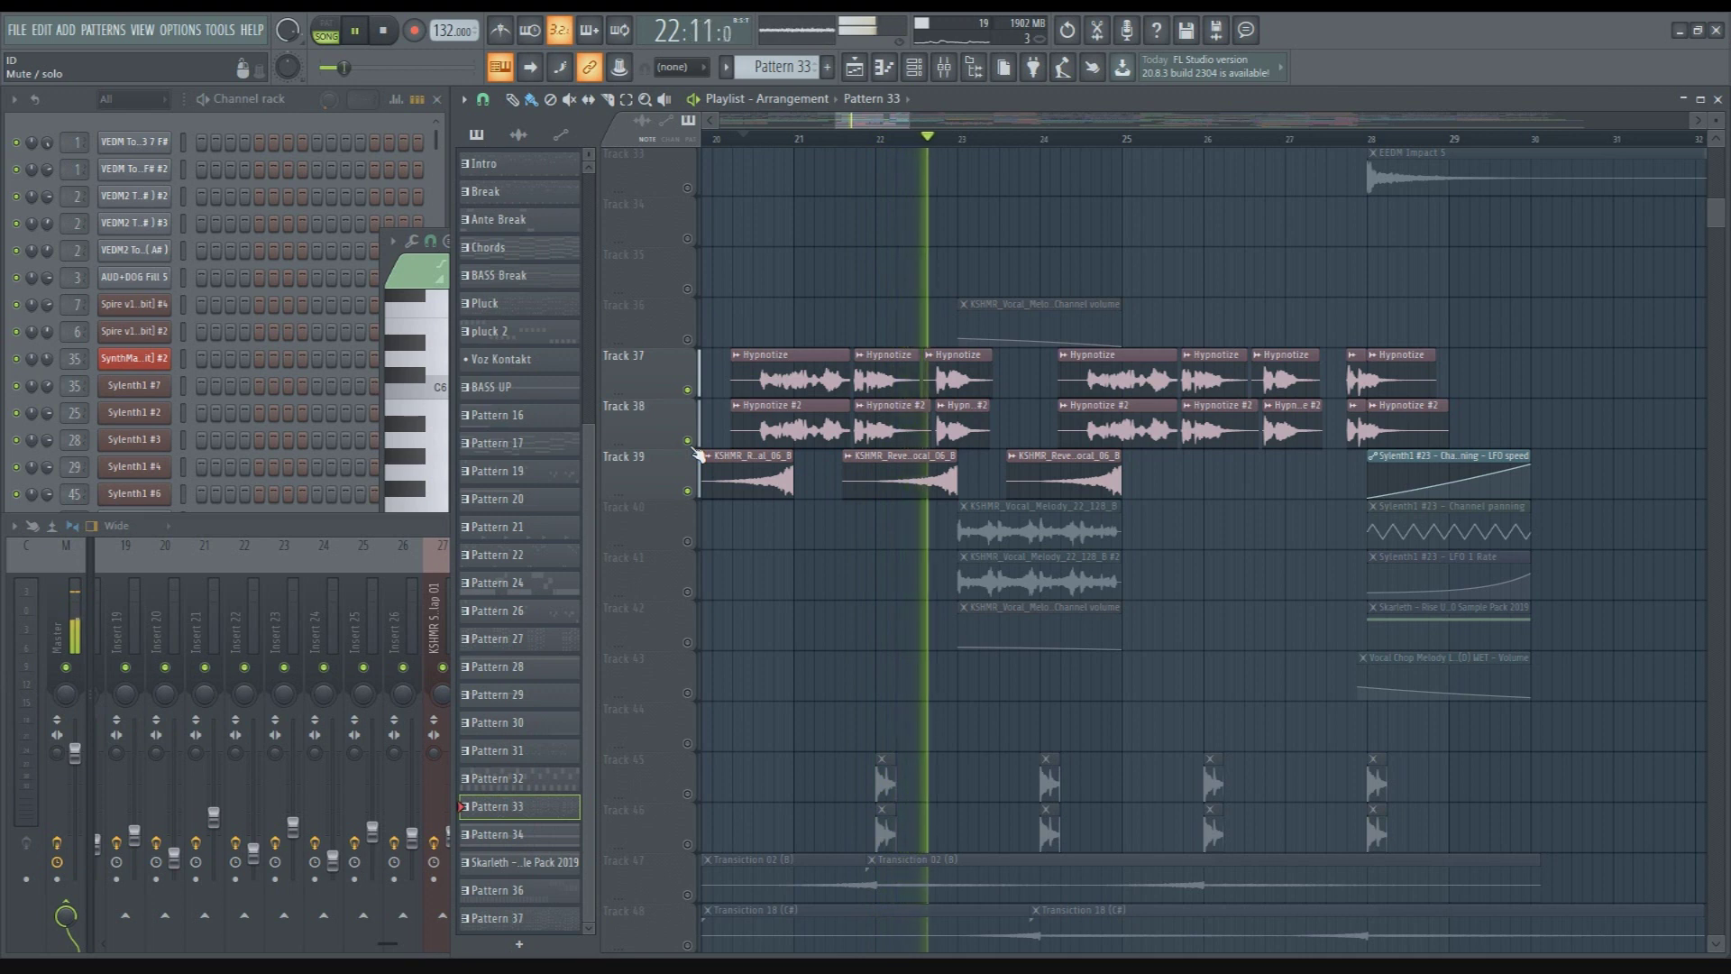
Add Tracks 40, 41, 42 and 36 to the playing vocals, listen to about bar 29, and stop playback
{"action": "left_click", "coordinate": [687, 541]}
{"action": "left_click", "coordinate": [687, 591]}
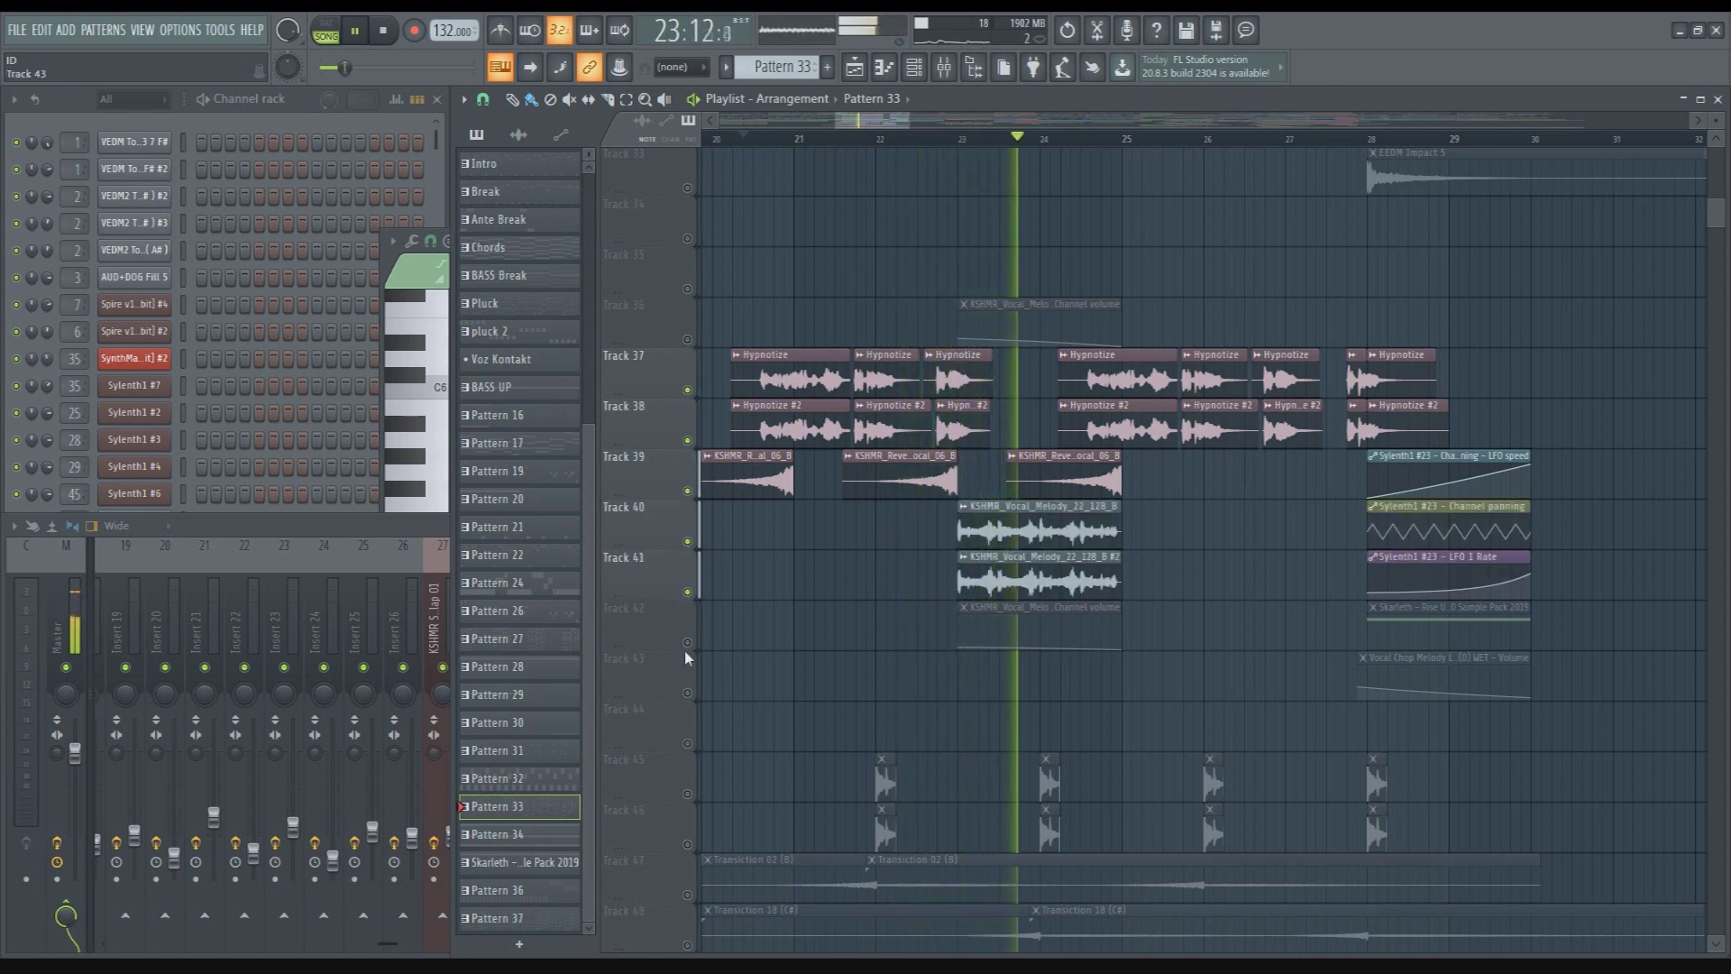
{"action": "left_click", "coordinate": [687, 642]}
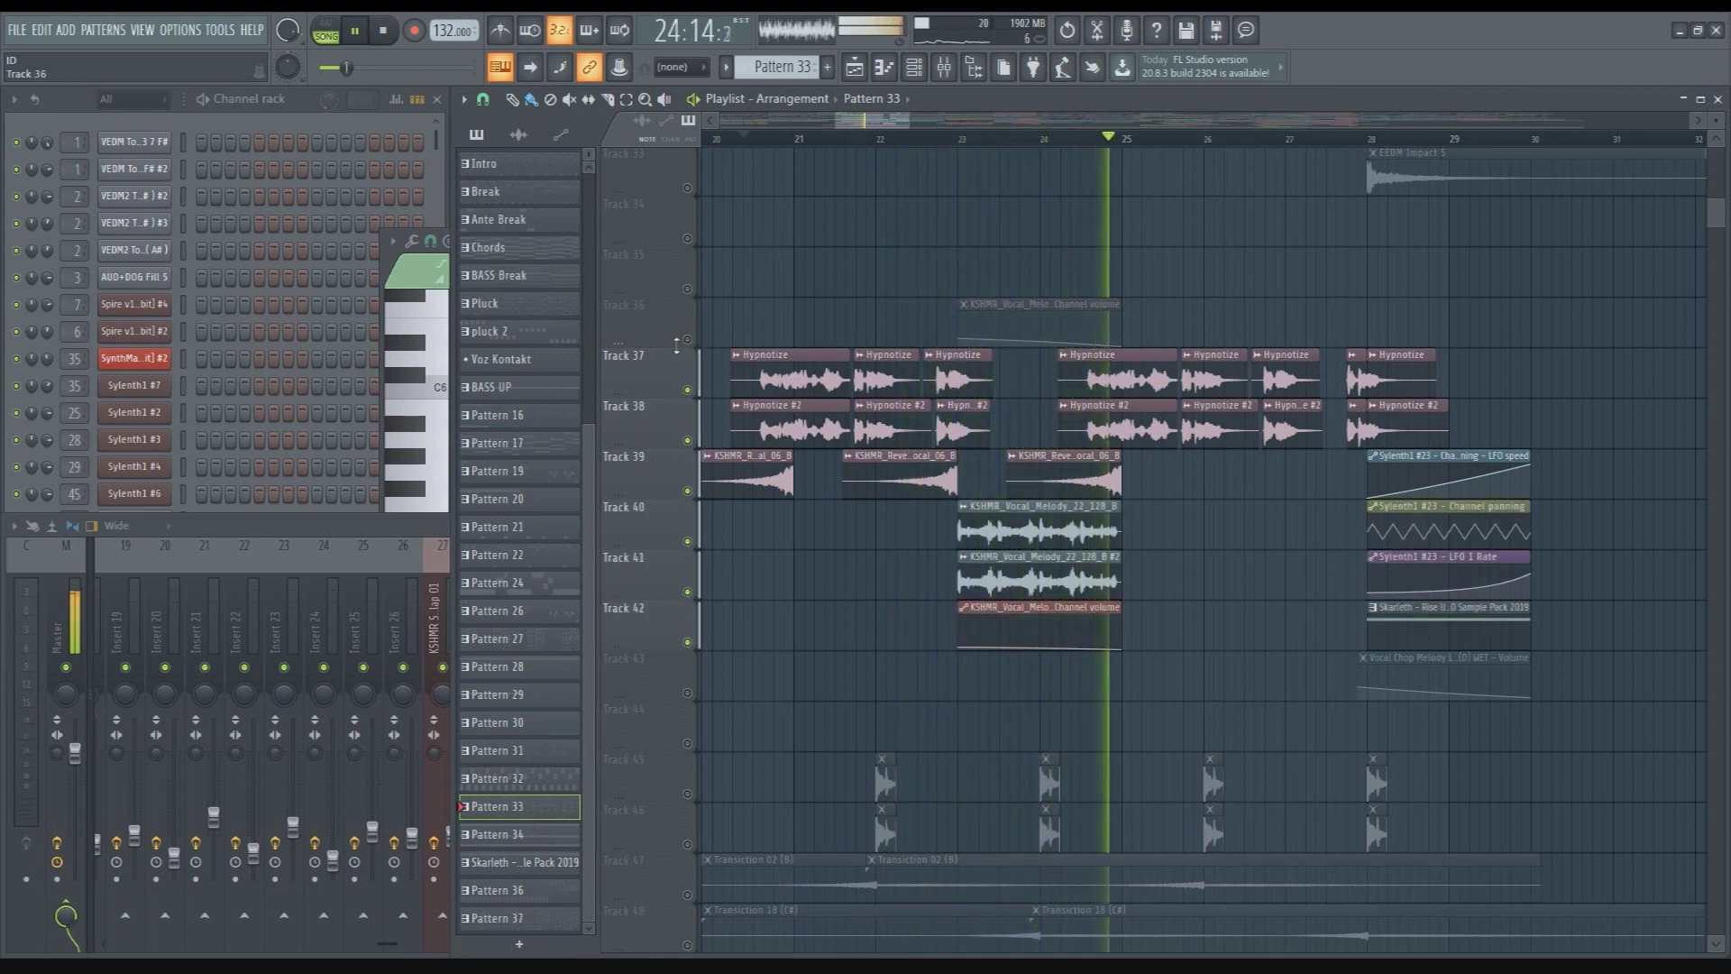
{"action": "left_click", "coordinate": [687, 339]}
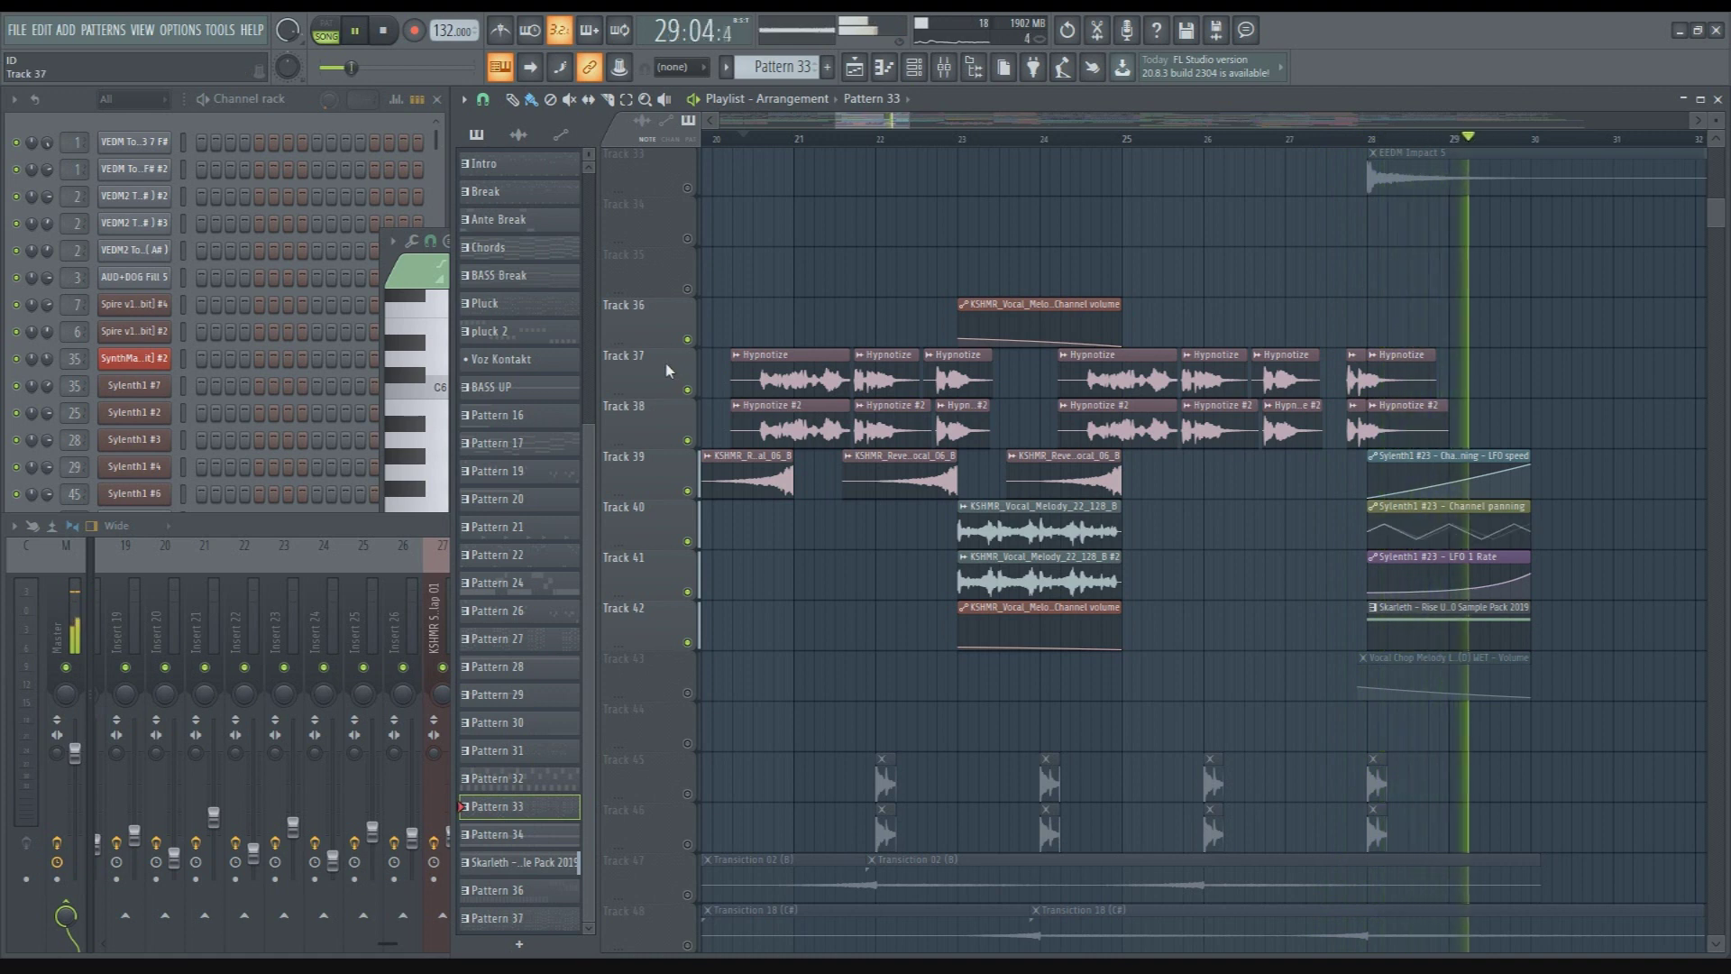
{"action": "key", "text": "space"}
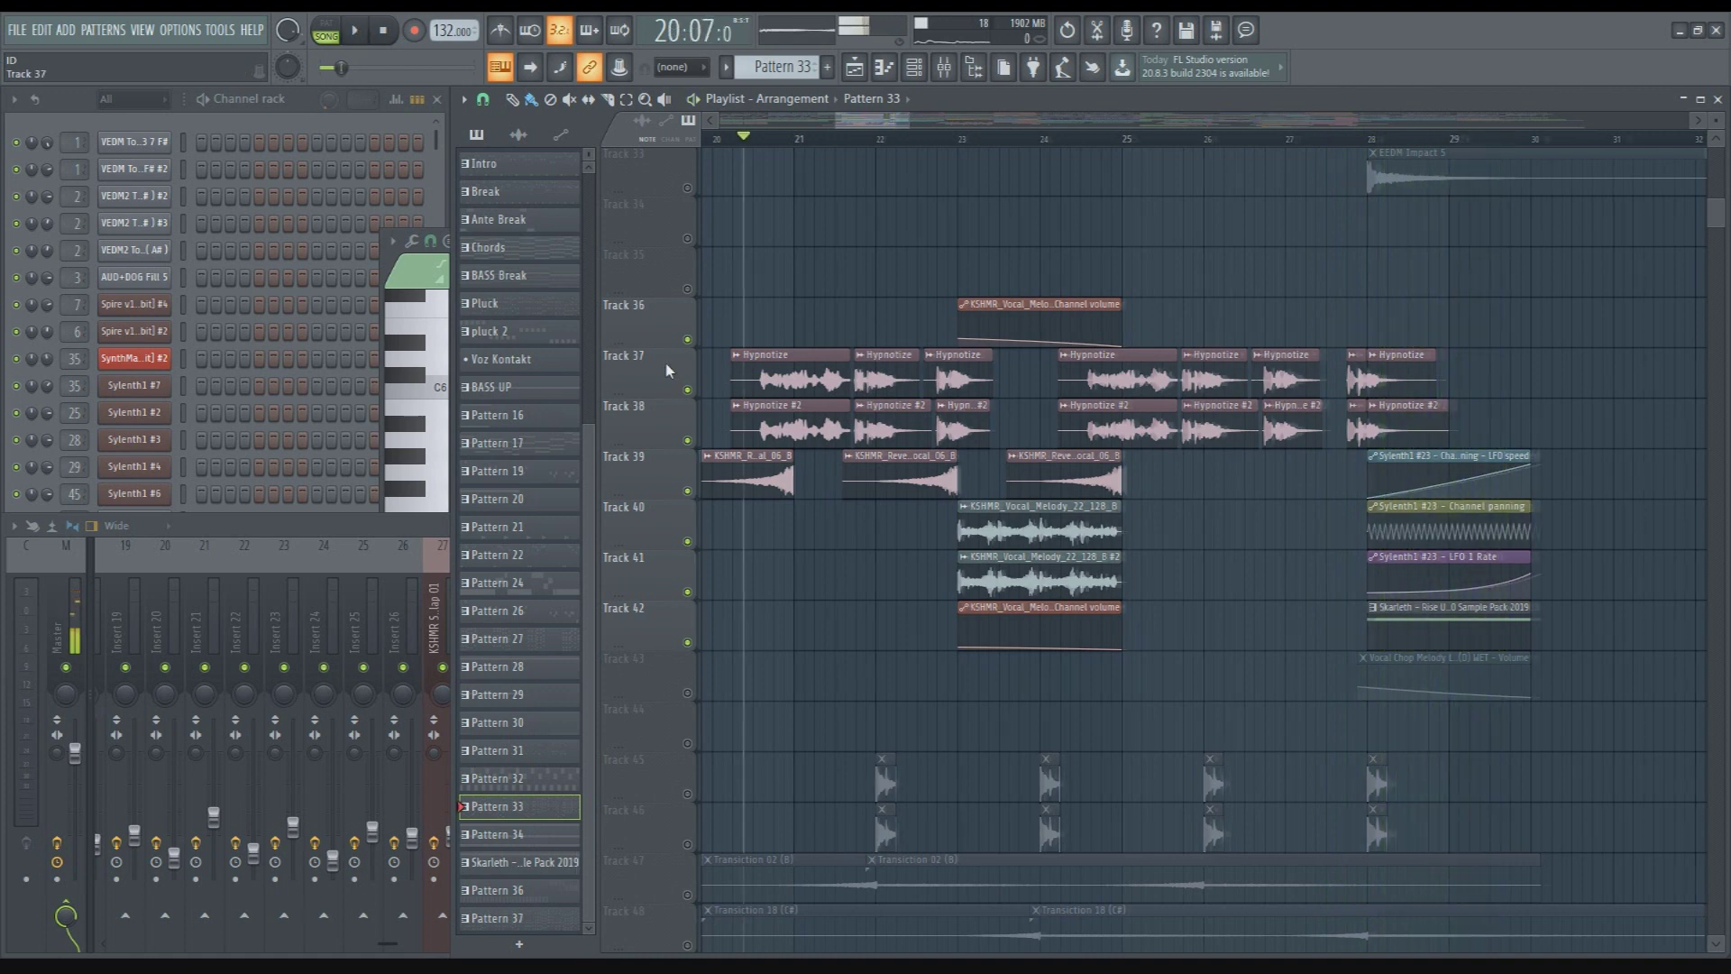
Audition the Hypnotize vocal on Track 37 alone, and the Hypnotize #2 vocal on Track 38 alone
{"action": "scroll", "coordinate": [667, 371], "scroll_direction": "up", "scroll_amount": 1}
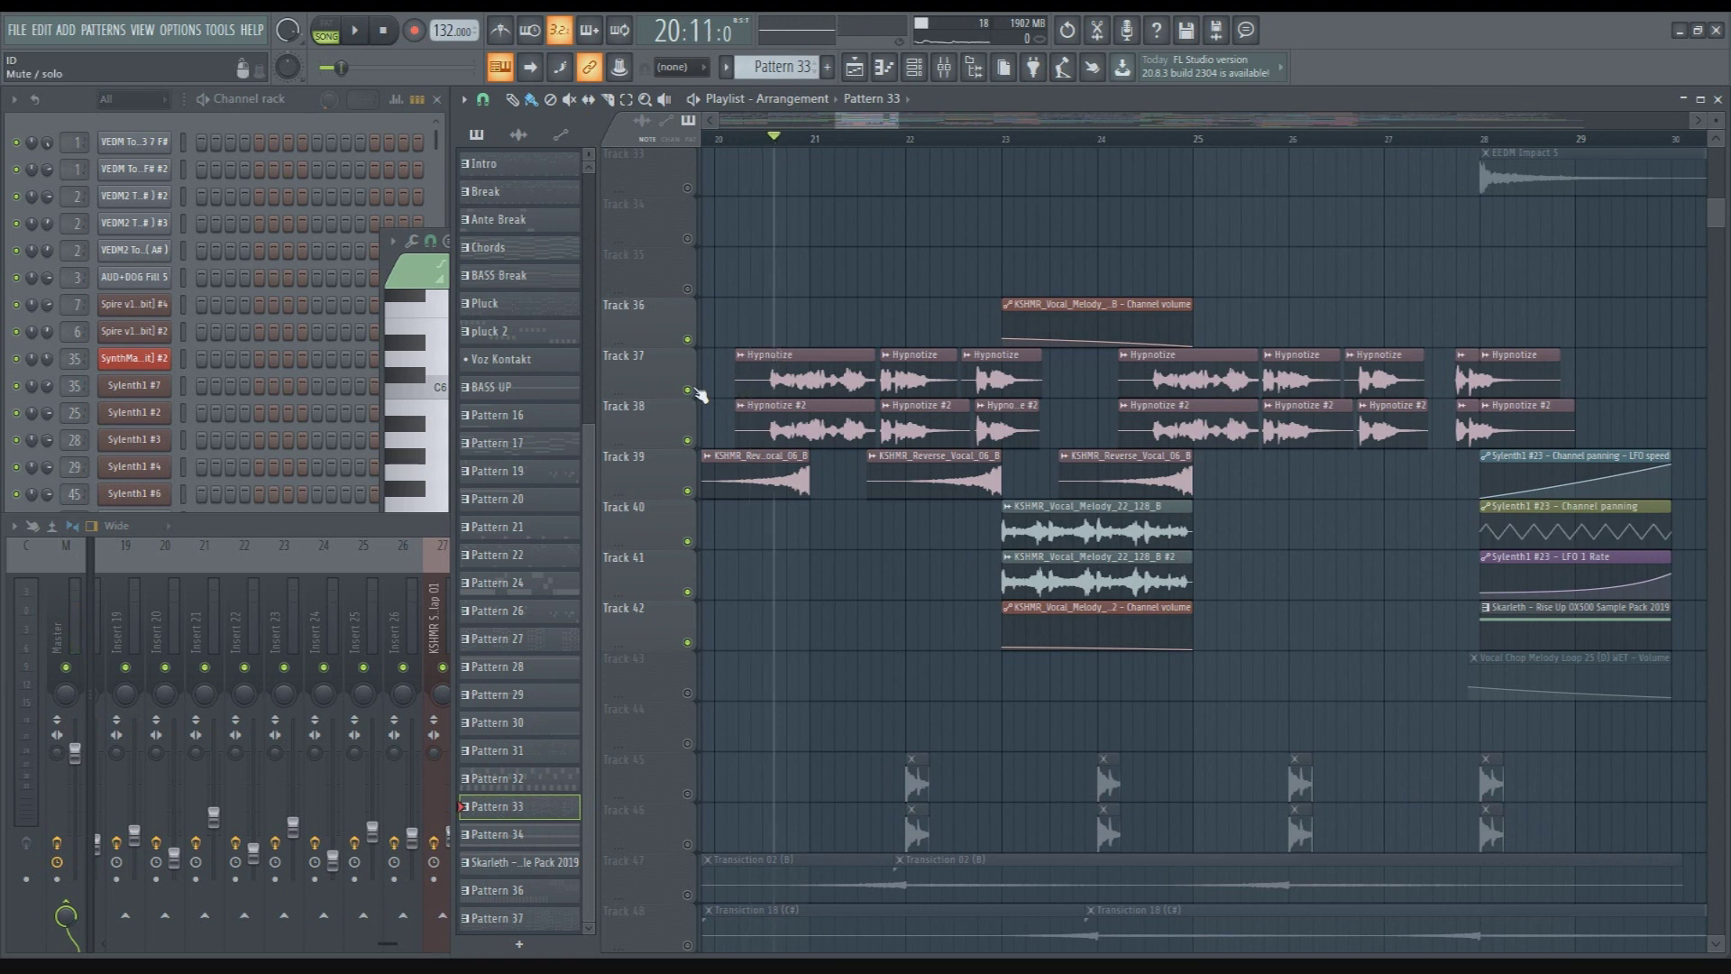
{"action": "left_click", "coordinate": [687, 389], "text": "ctrl"}
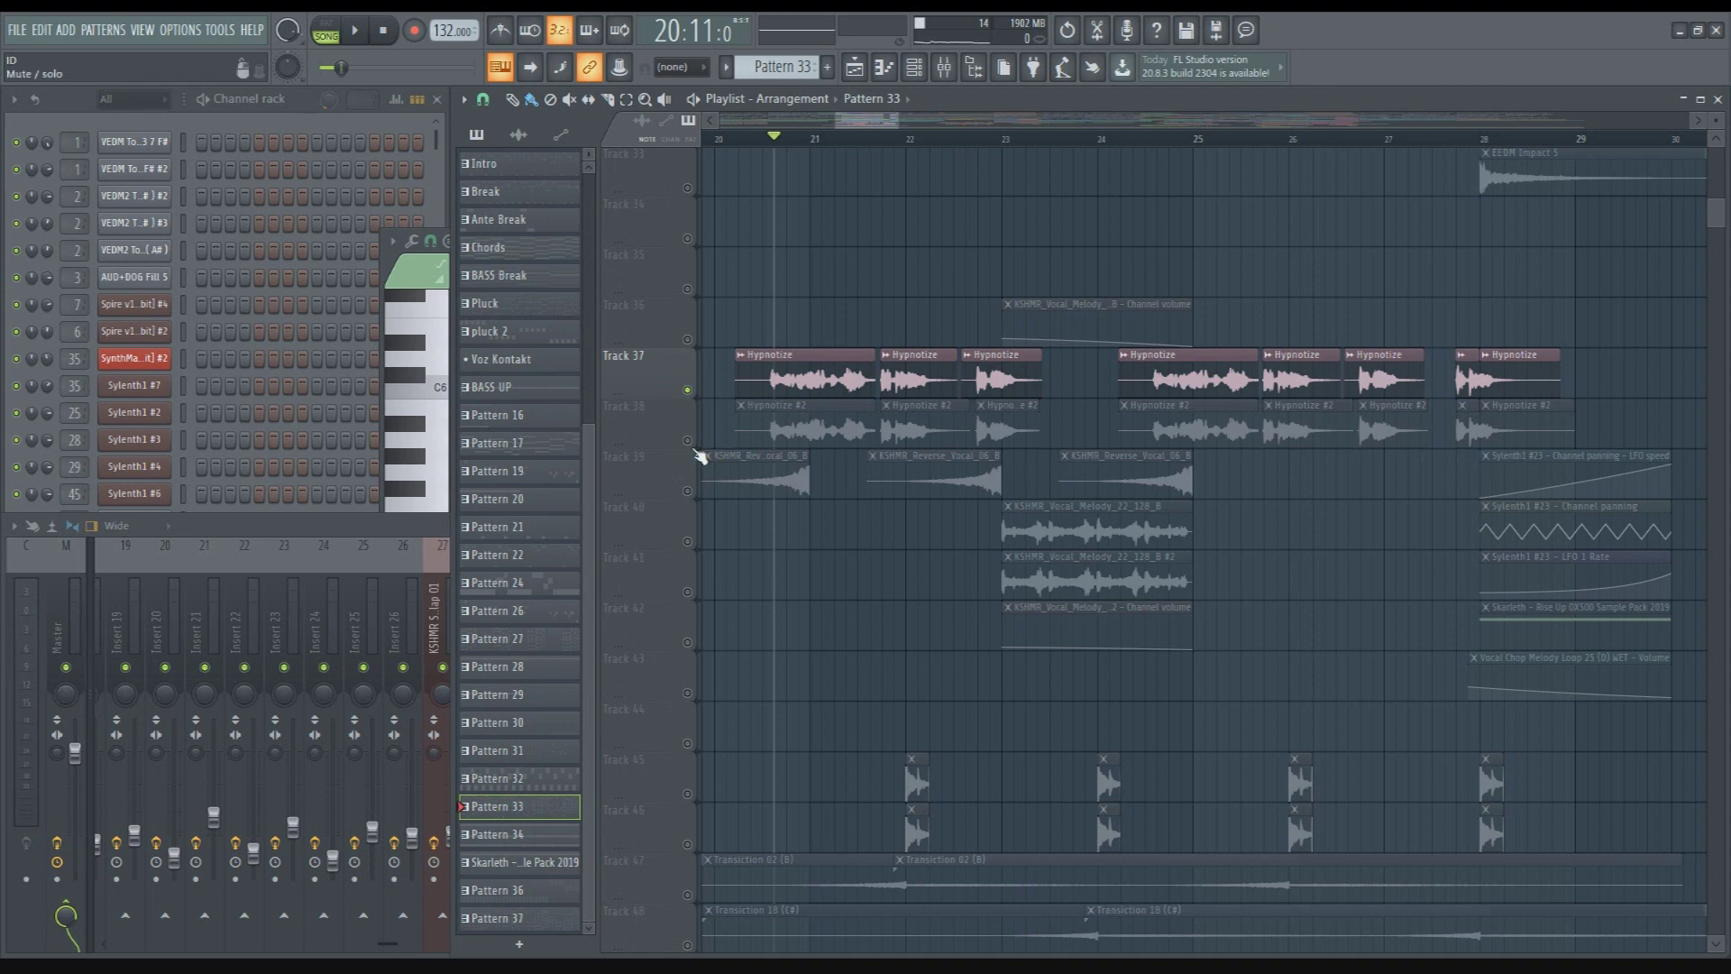
{"action": "left_click", "coordinate": [690, 441]}
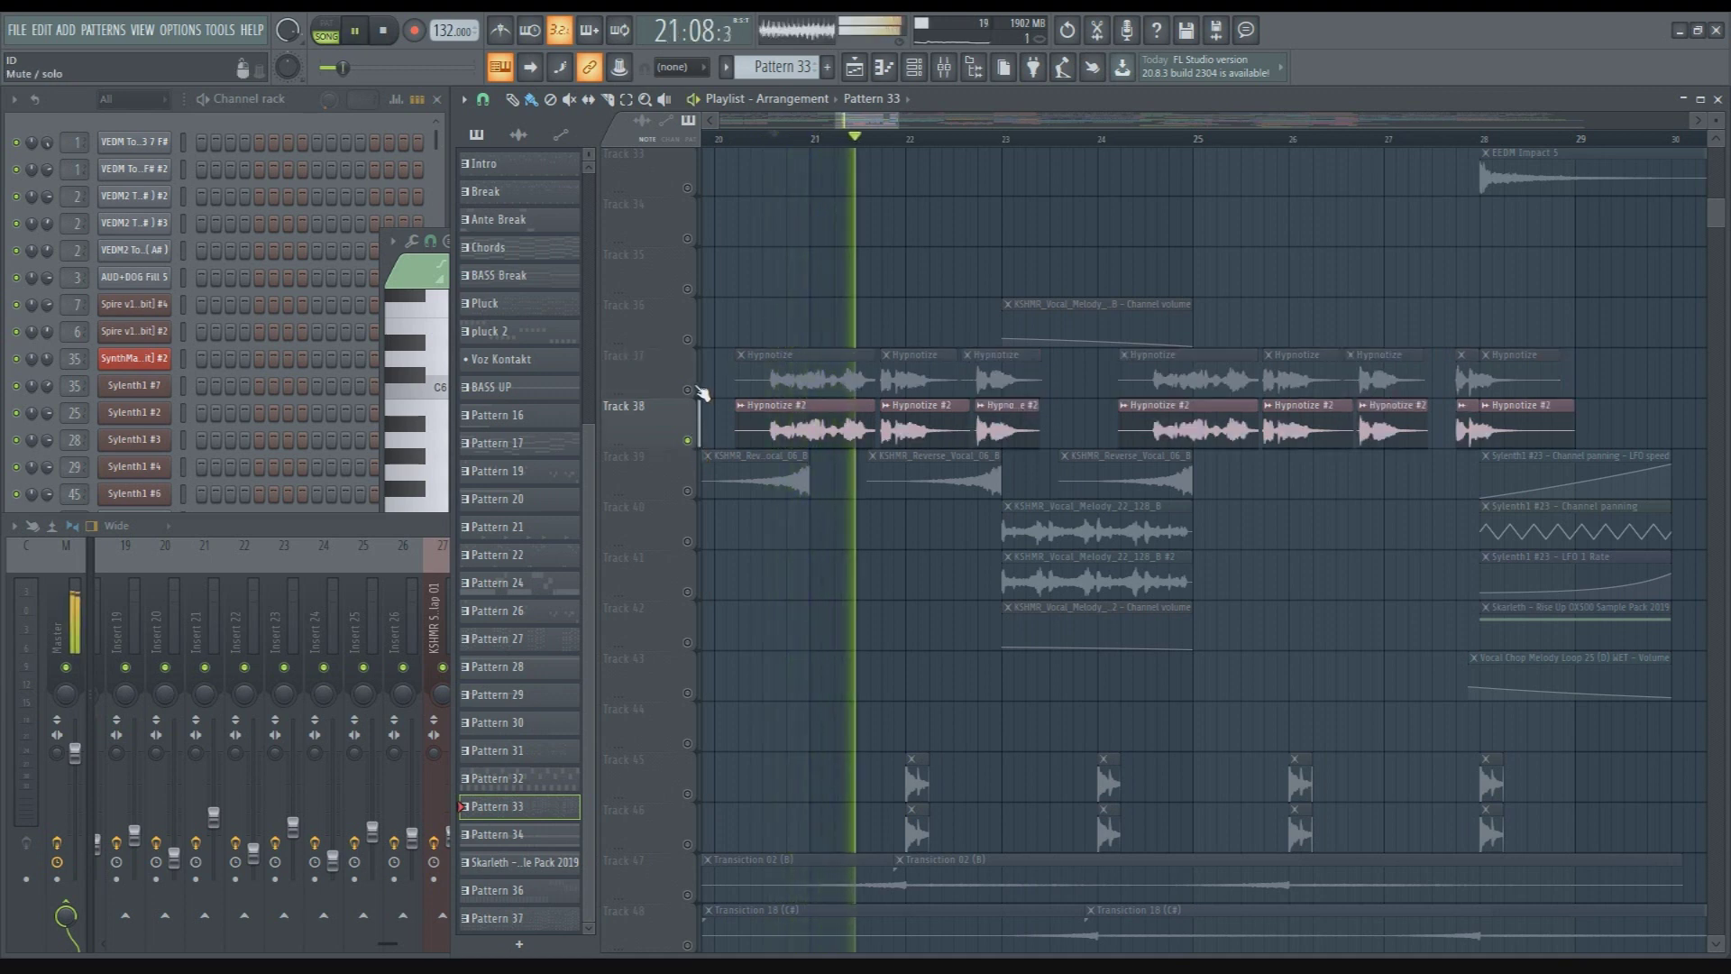
Listen to the vocals on Tracks 37 and 38 together from bar 20, stop playback, and restore all tracks
{"action": "left_click", "coordinate": [694, 389]}
{"action": "key", "text": "space"}
{"action": "key", "text": "space"}
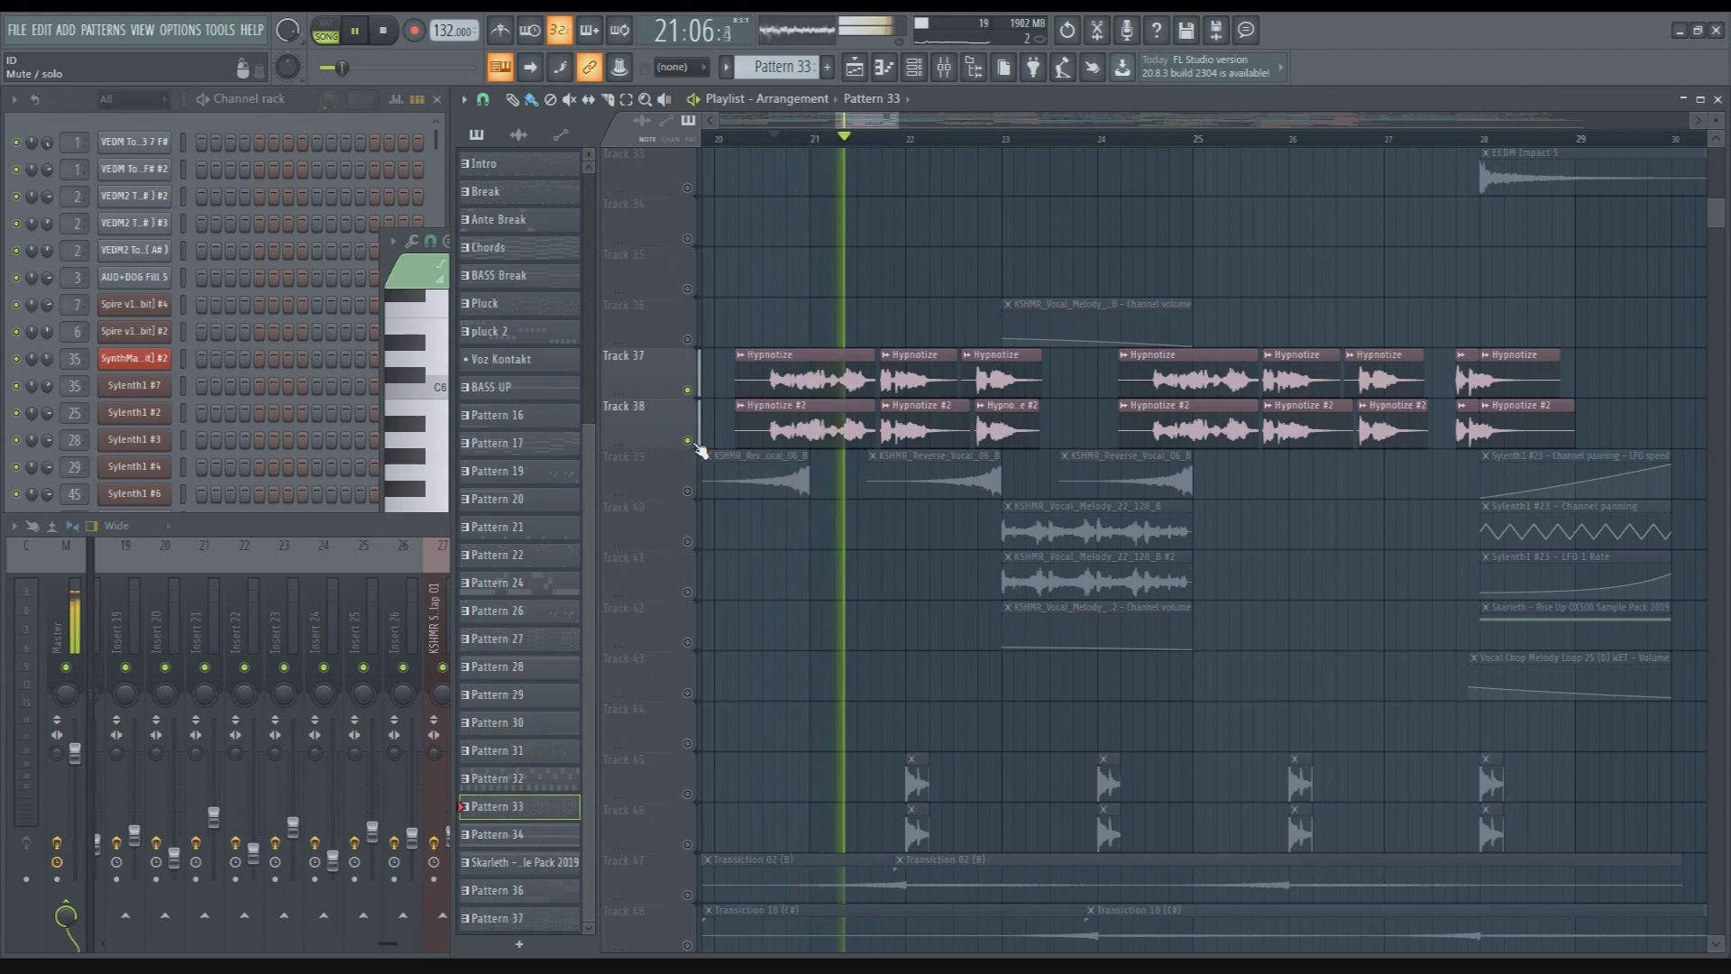
{"action": "key", "text": "space"}
{"action": "left_click", "coordinate": [699, 448]}
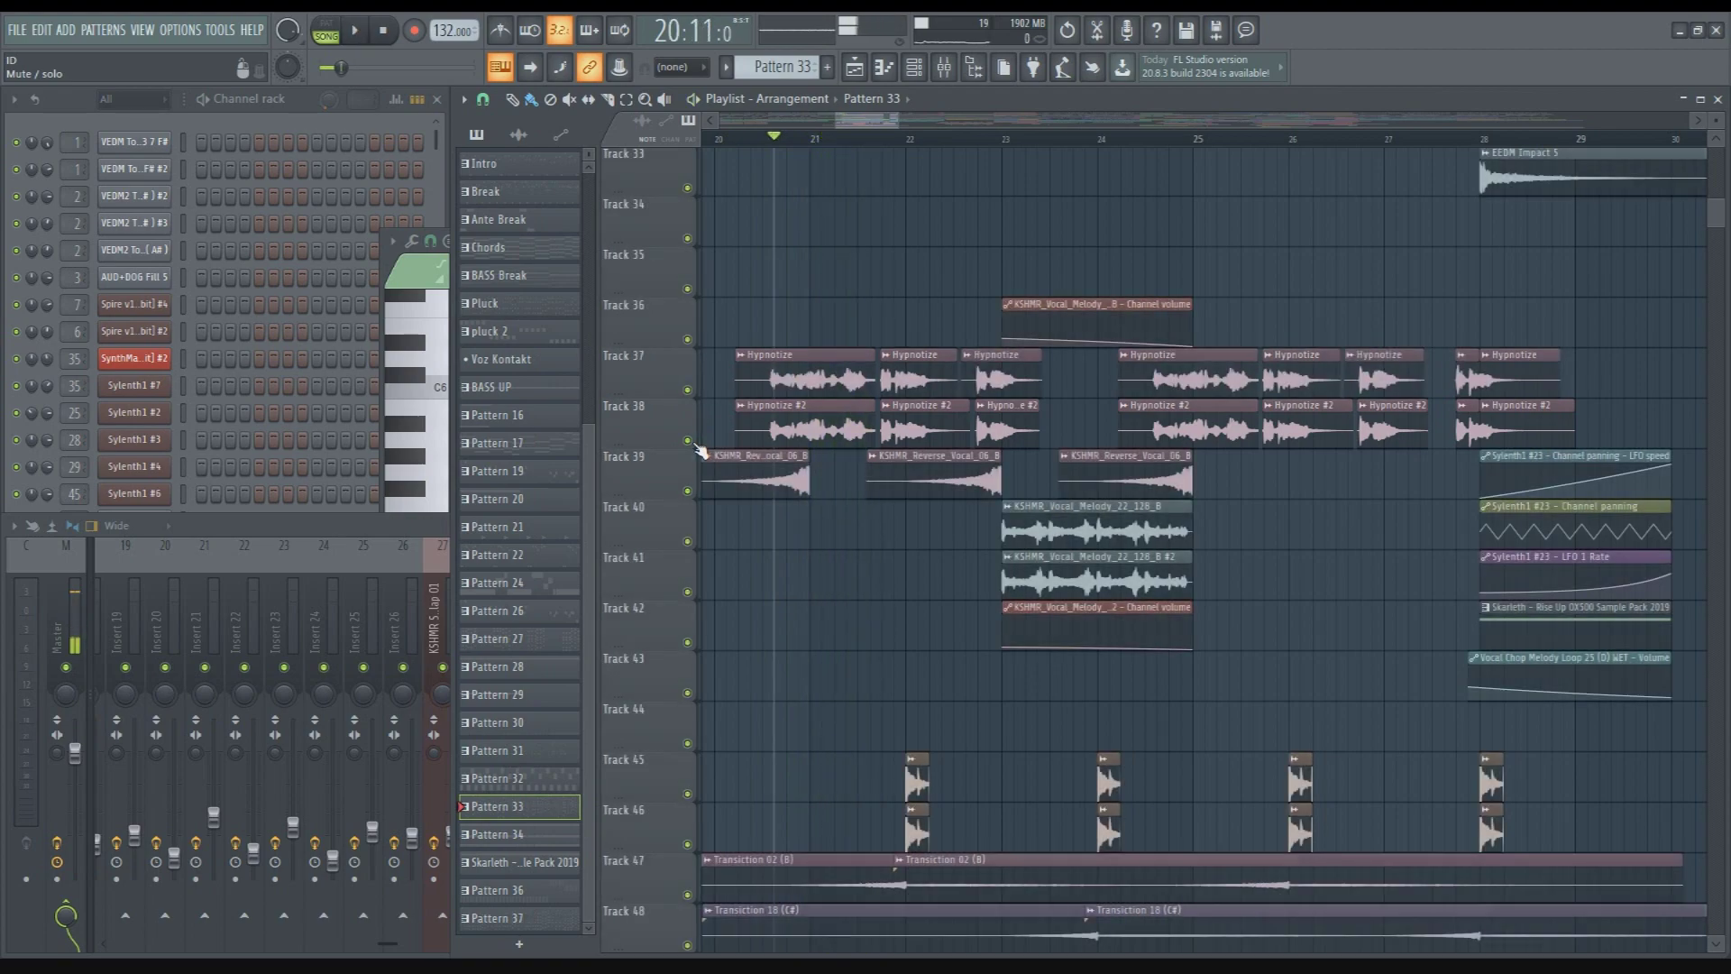
{"action": "scroll", "coordinate": [700, 451], "scroll_direction": "down", "scroll_amount": 2}
{"action": "scroll", "coordinate": [745, 462], "scroll_direction": "up", "scroll_amount": 3}
{"action": "scroll", "coordinate": [747, 462], "scroll_direction": "down", "scroll_amount": 2}
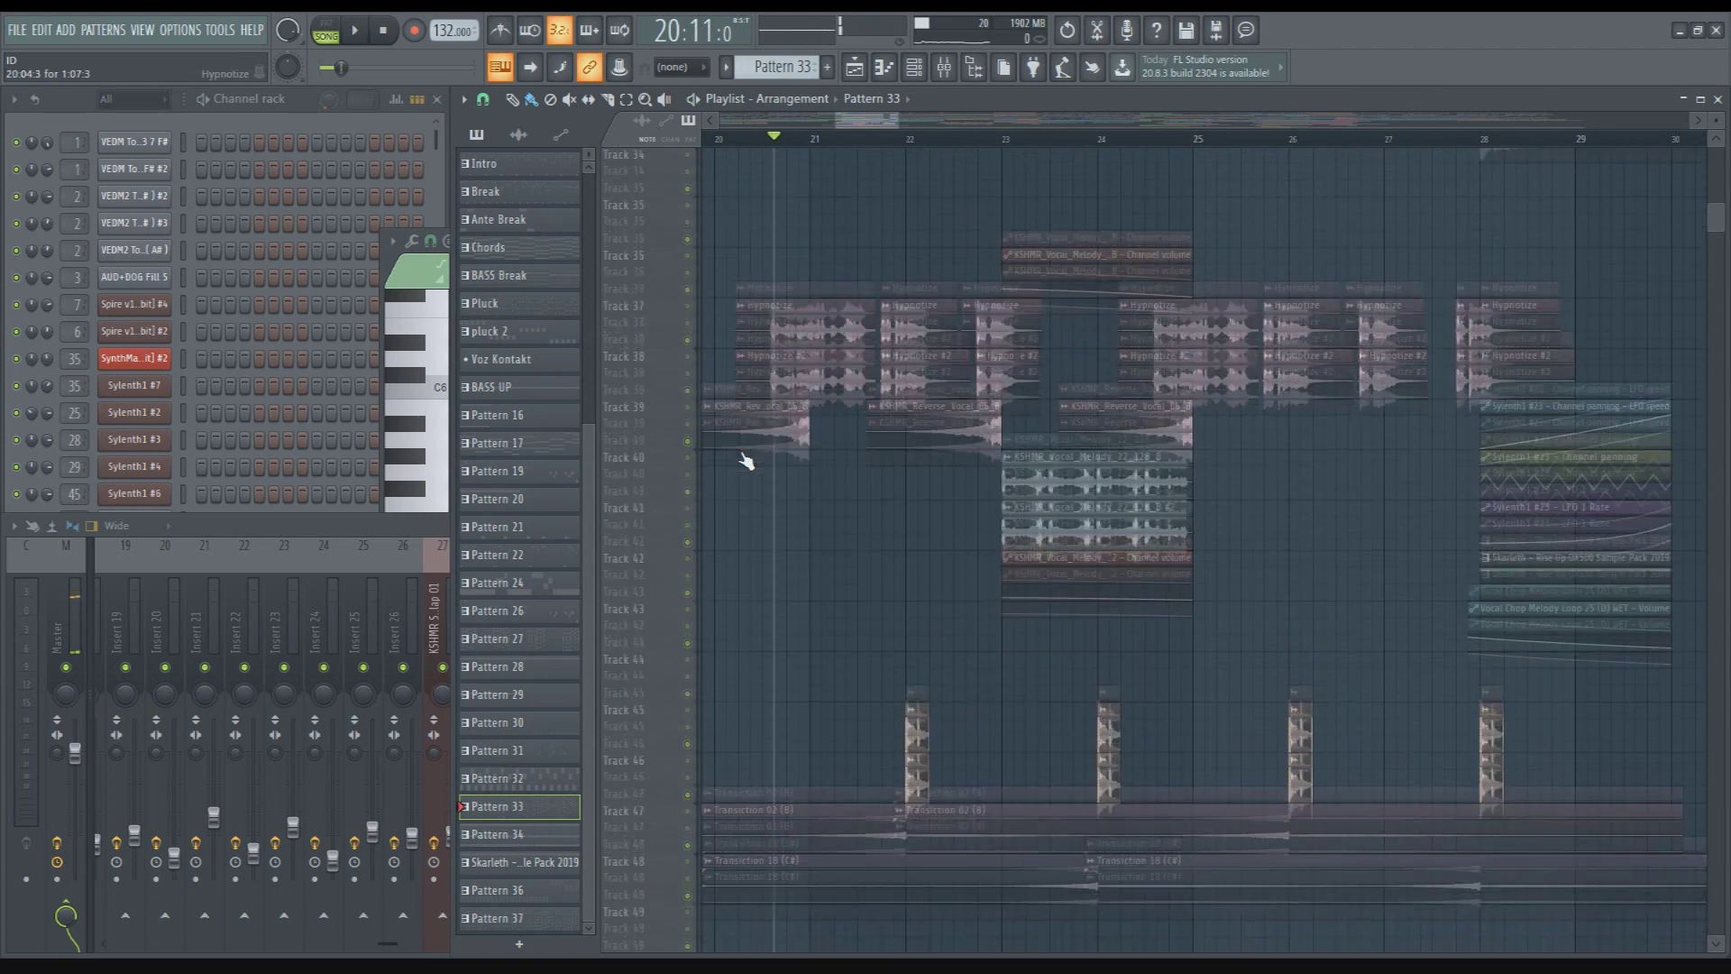
{"action": "scroll", "coordinate": [746, 461], "scroll_direction": "down", "scroll_amount": 2}
{"action": "scroll", "coordinate": [746, 461], "scroll_direction": "up", "scroll_amount": 1}
{"action": "scroll", "coordinate": [747, 458], "scroll_direction": "down", "scroll_amount": 1}
{"action": "scroll", "coordinate": [781, 450], "scroll_direction": "up", "scroll_amount": 2}
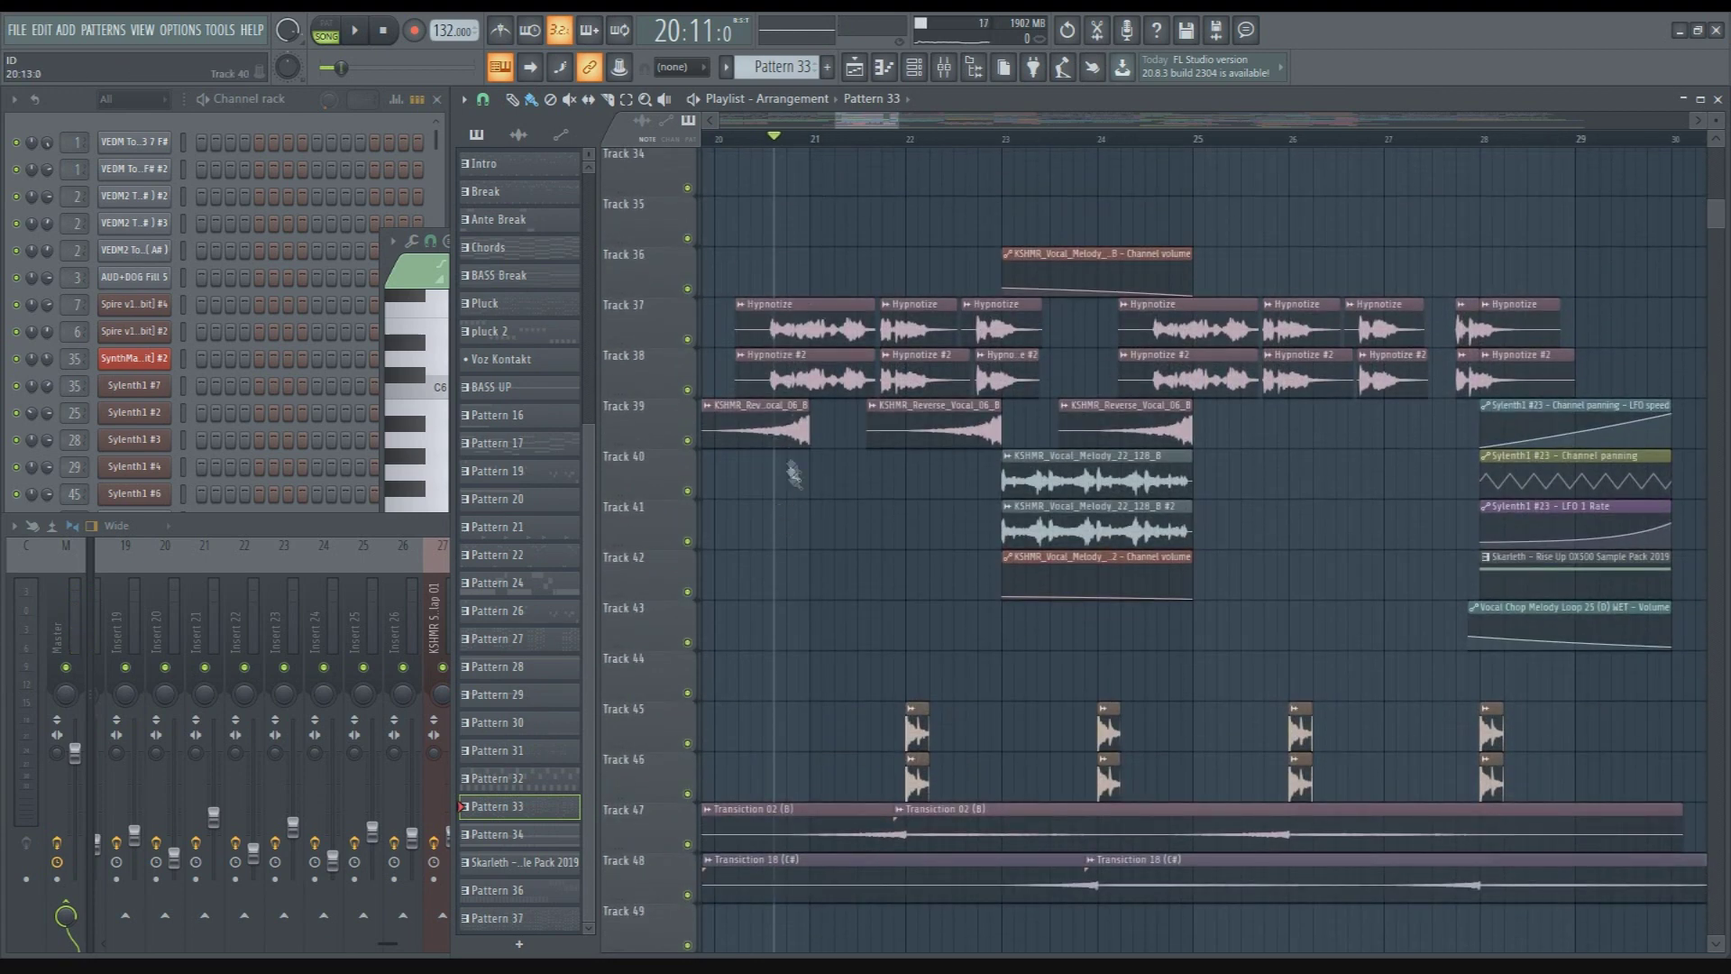
Solo Tracks 45 and 46, listen to their short samples from just before bar 22, and stop playback
{"action": "scroll", "coordinate": [881, 409], "scroll_direction": "down", "scroll_amount": 2}
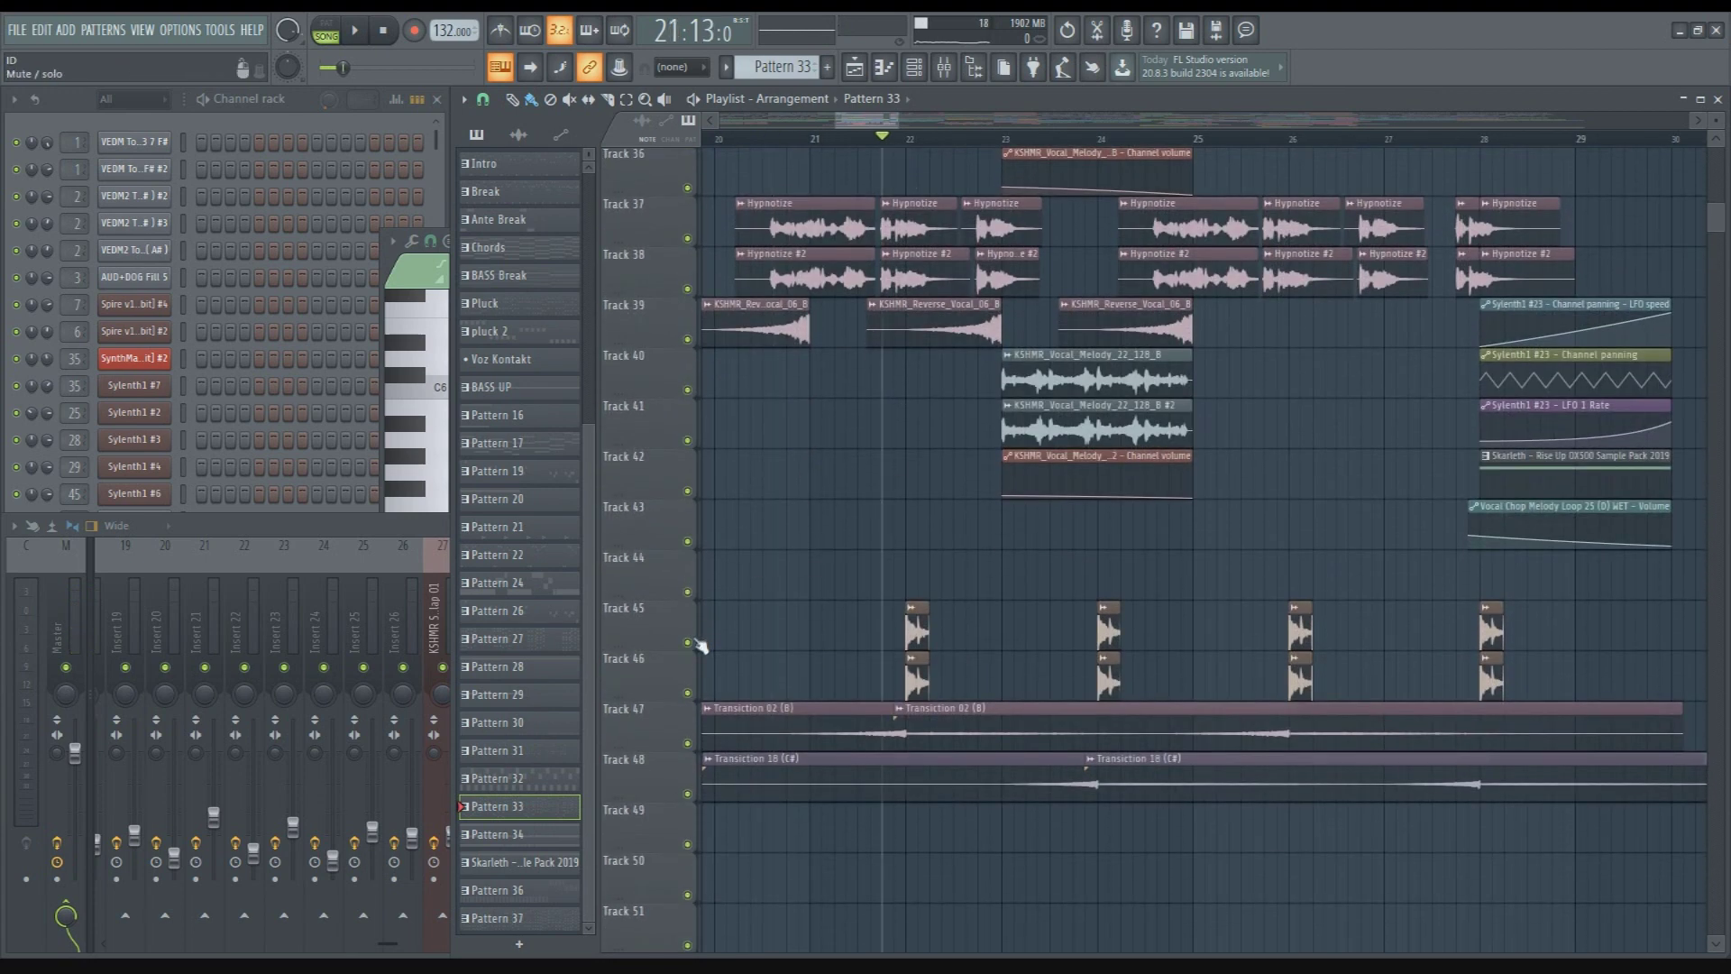
{"action": "right_click", "coordinate": [692, 641]}
{"action": "left_click", "coordinate": [690, 692]}
{"action": "key", "text": "space"}
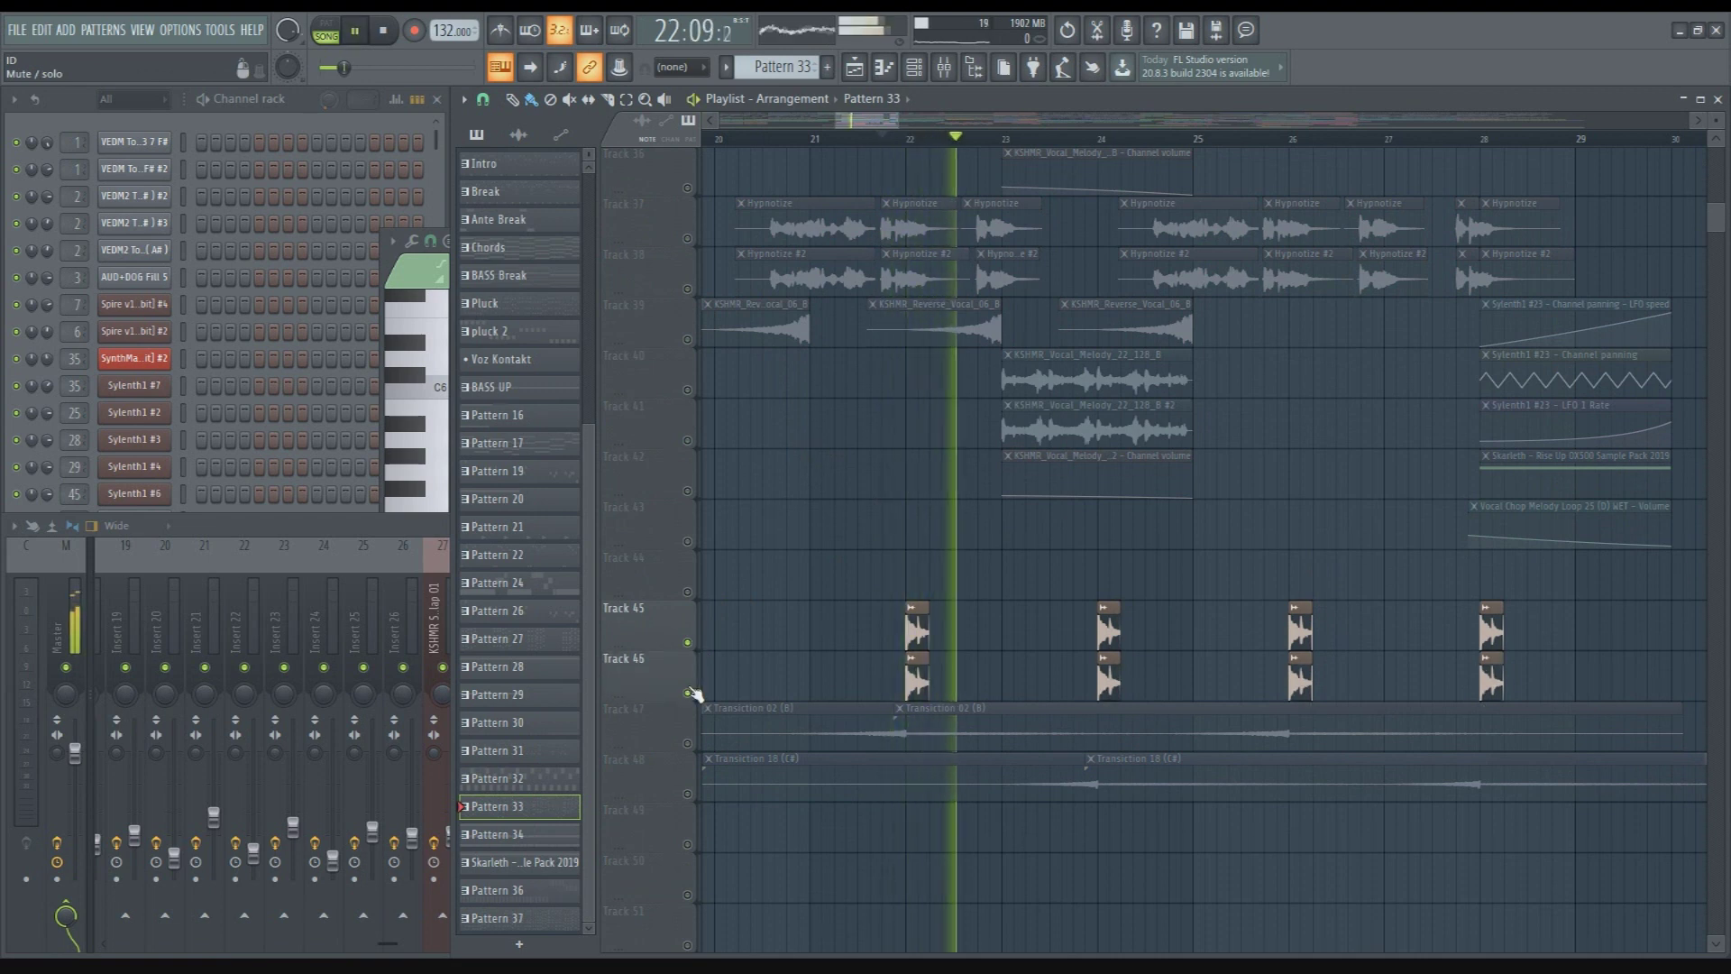
{"action": "key", "text": "space"}
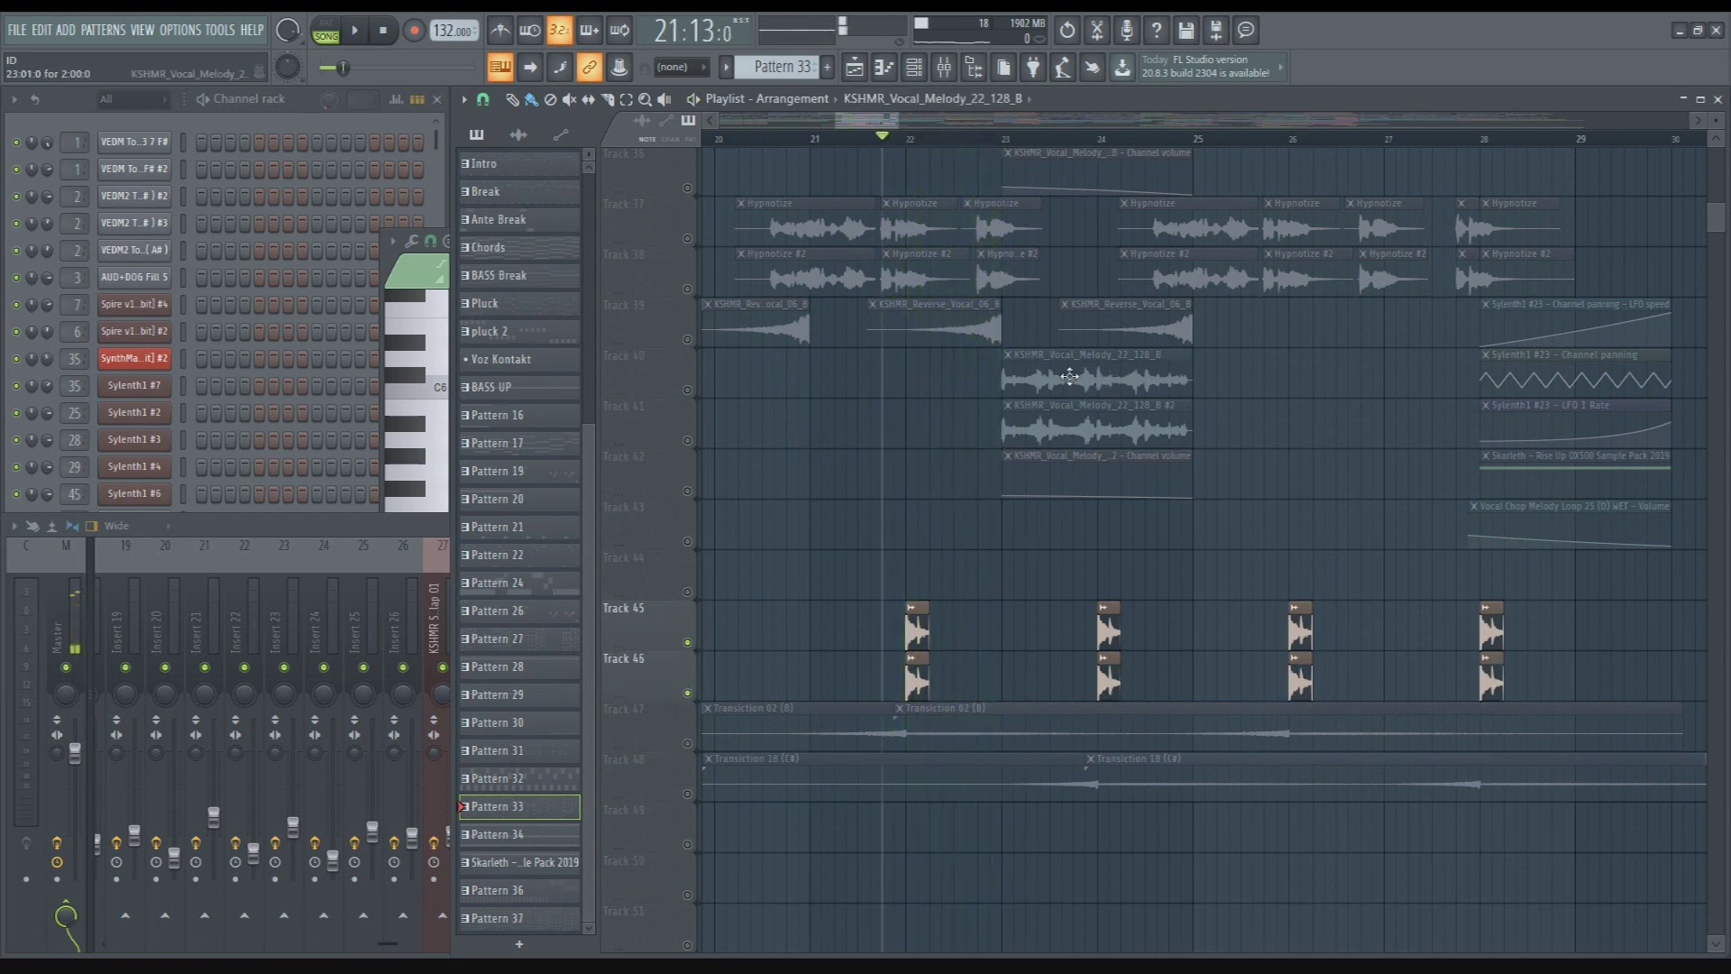
Pick the KSHMR_Vocal_Melody_22_128_B sample, solo Track 40 and Track 41 in turn, and listen briefly from bar 24
{"action": "left_click", "coordinate": [1069, 376]}
{"action": "right_click", "coordinate": [690, 391]}
{"action": "right_click", "coordinate": [689, 440]}
{"action": "left_click", "coordinate": [1102, 137]}
{"action": "key", "text": "space"}
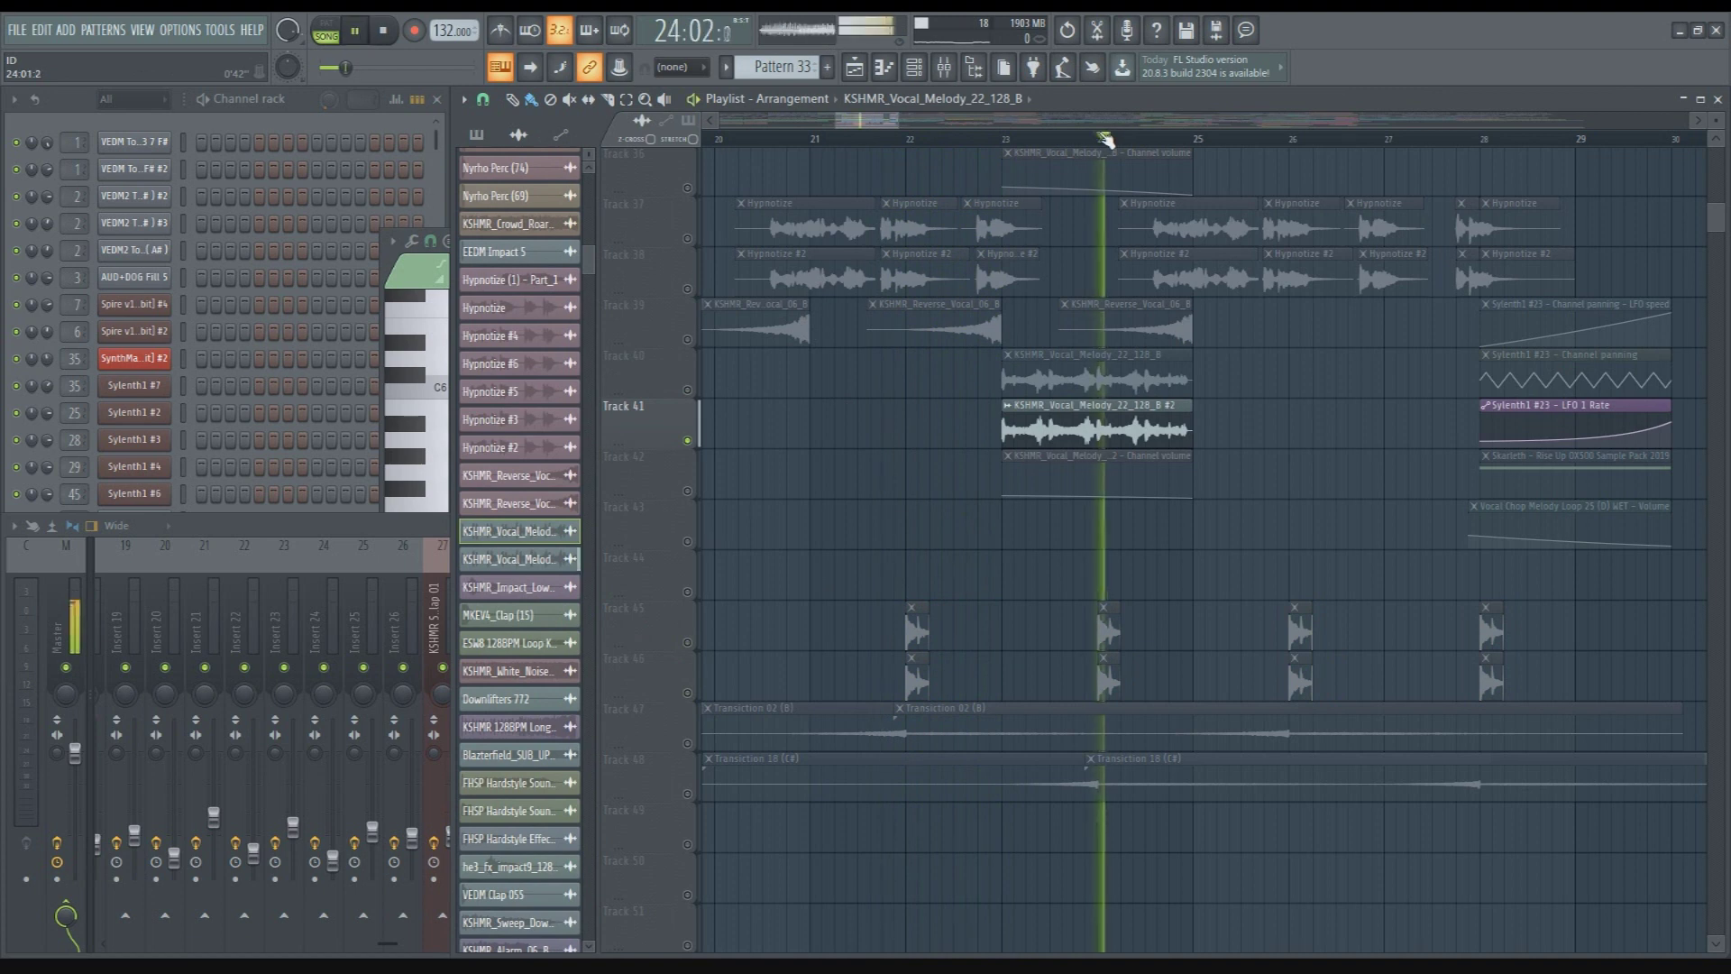
{"action": "key", "text": "space"}
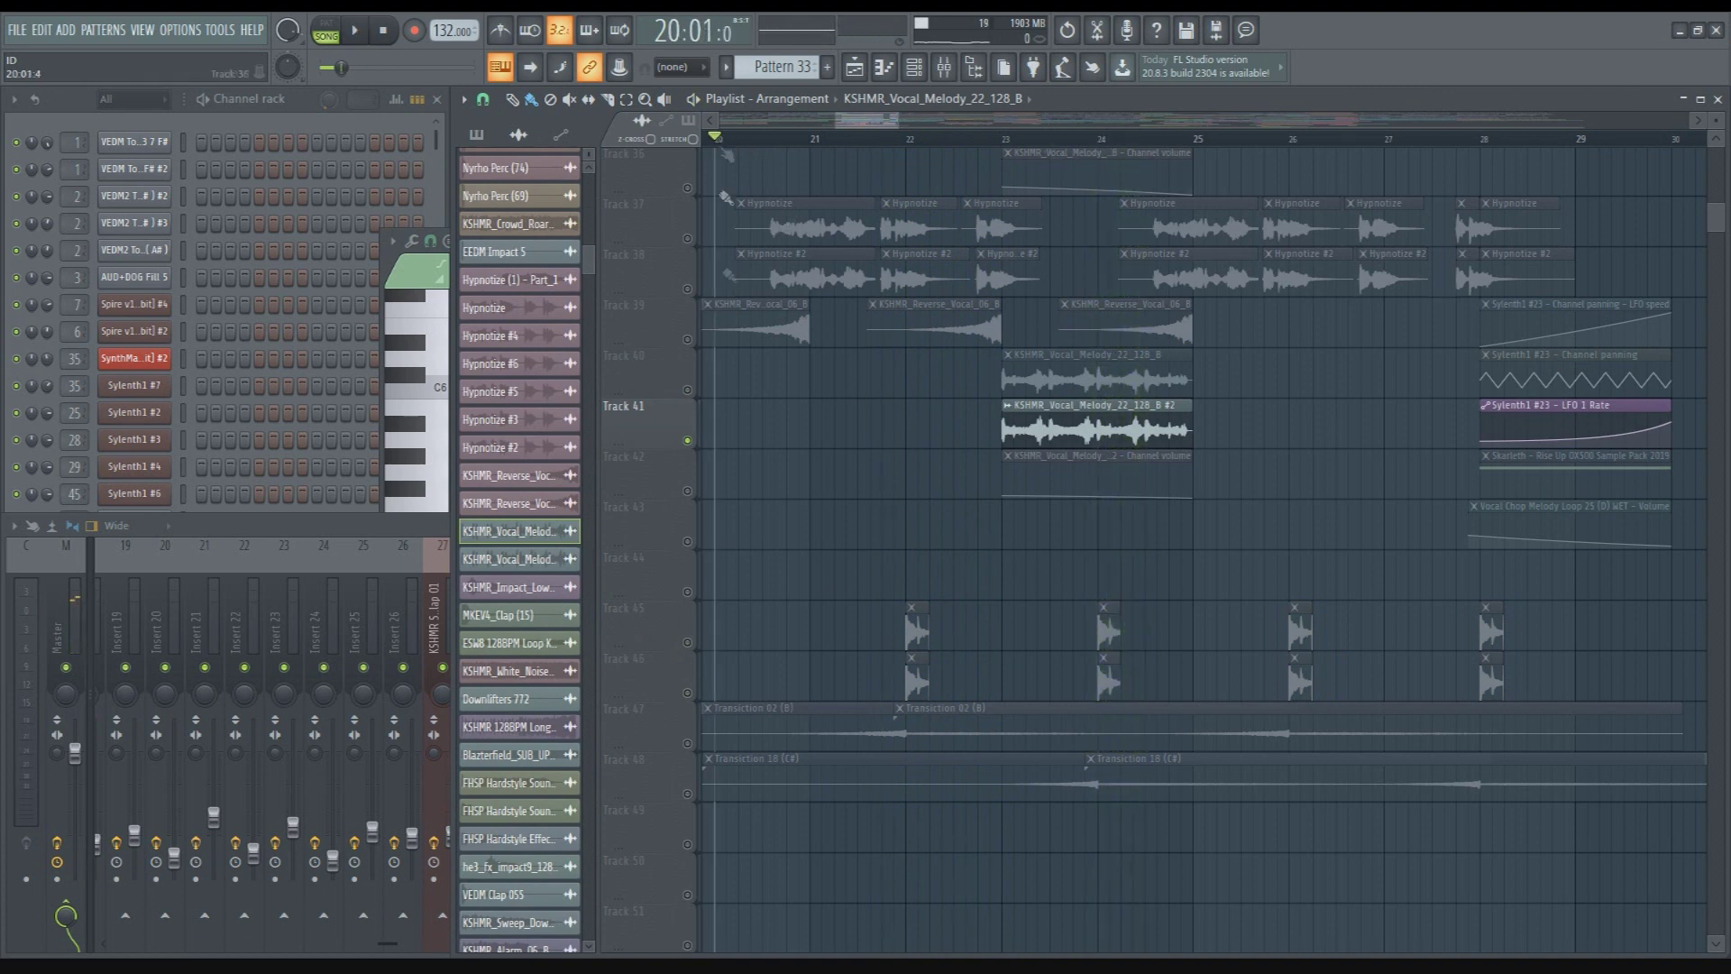
Solo Tracks 47 and 48, listen to the Transiction 02 and Transiction 10 samples from bar 20, and restore all tracks
{"action": "left_click", "coordinate": [688, 744], "text": "ctrl"}
{"action": "left_click", "coordinate": [689, 795]}
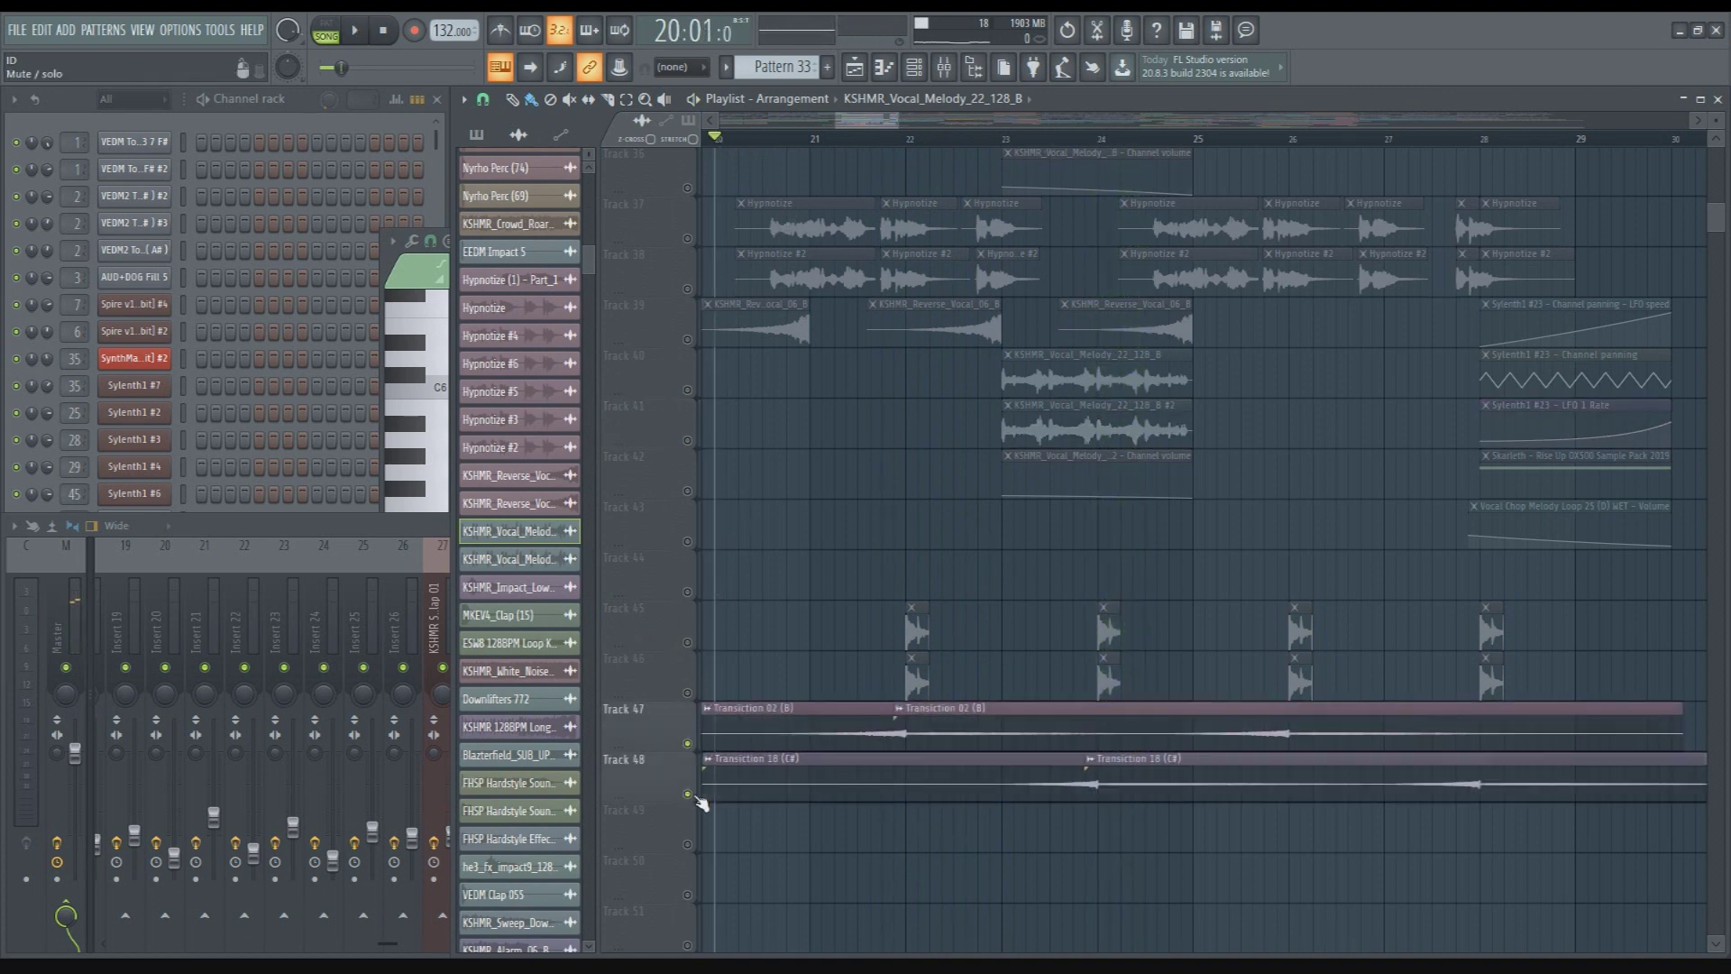
{"action": "key", "text": "space"}
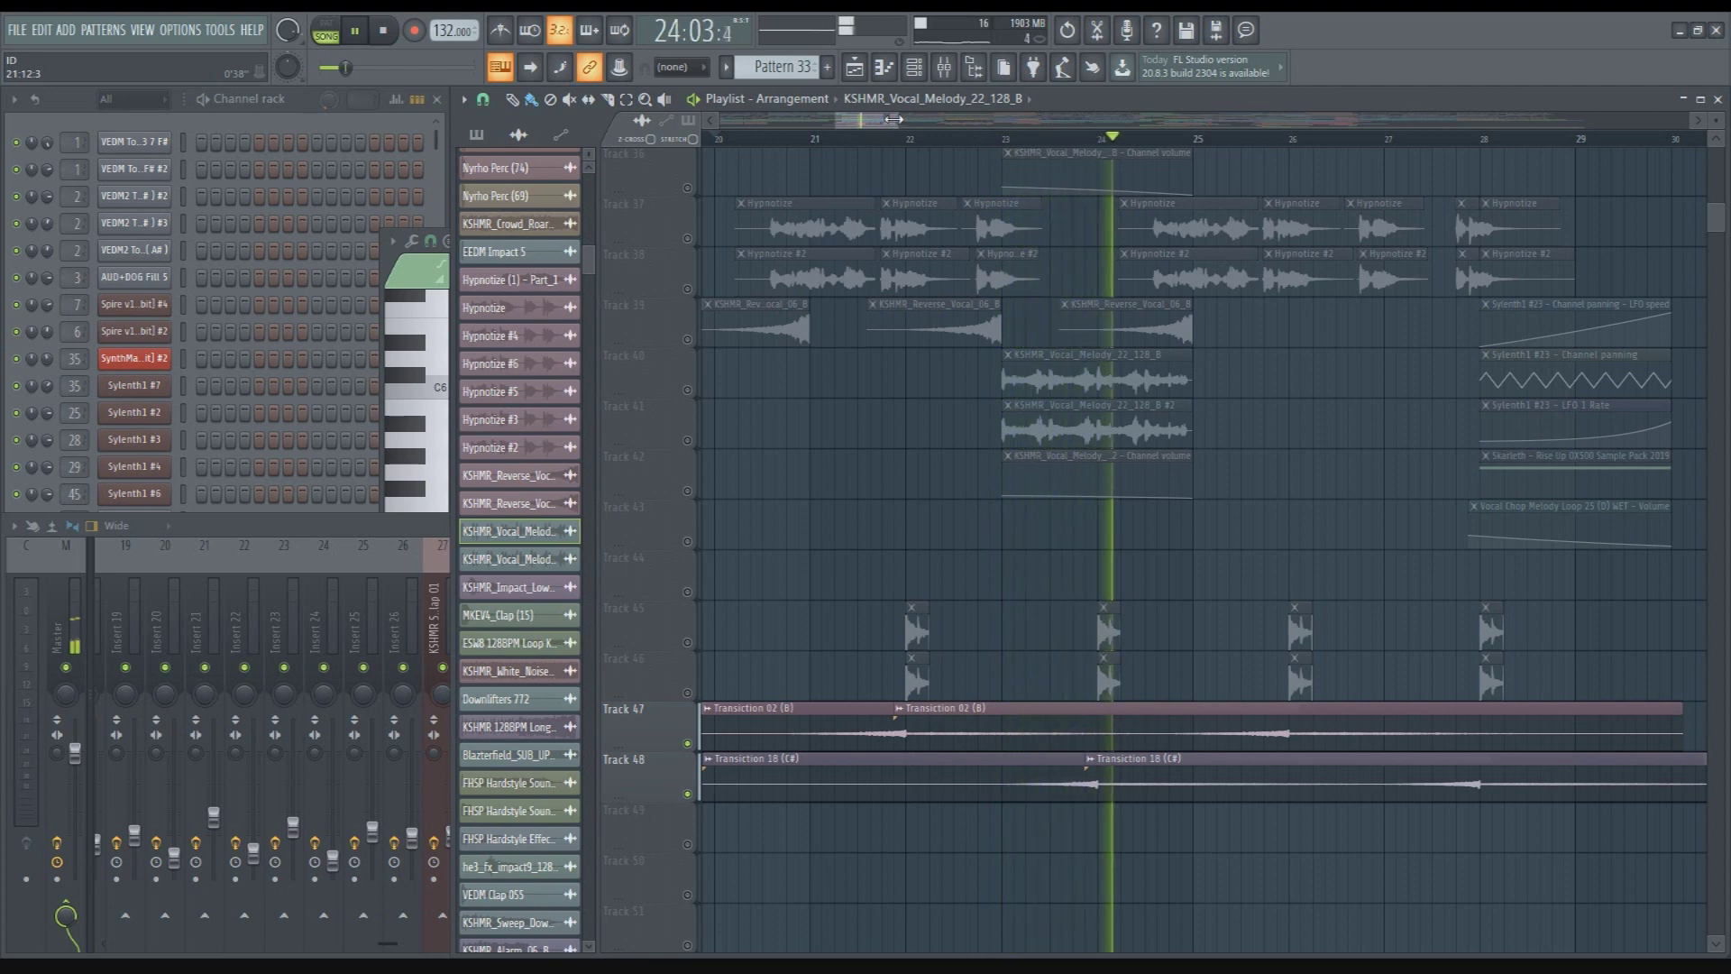
{"action": "key", "text": "space"}
{"action": "scroll", "coordinate": [845, 324], "scroll_direction": "down", "scroll_amount": 3}
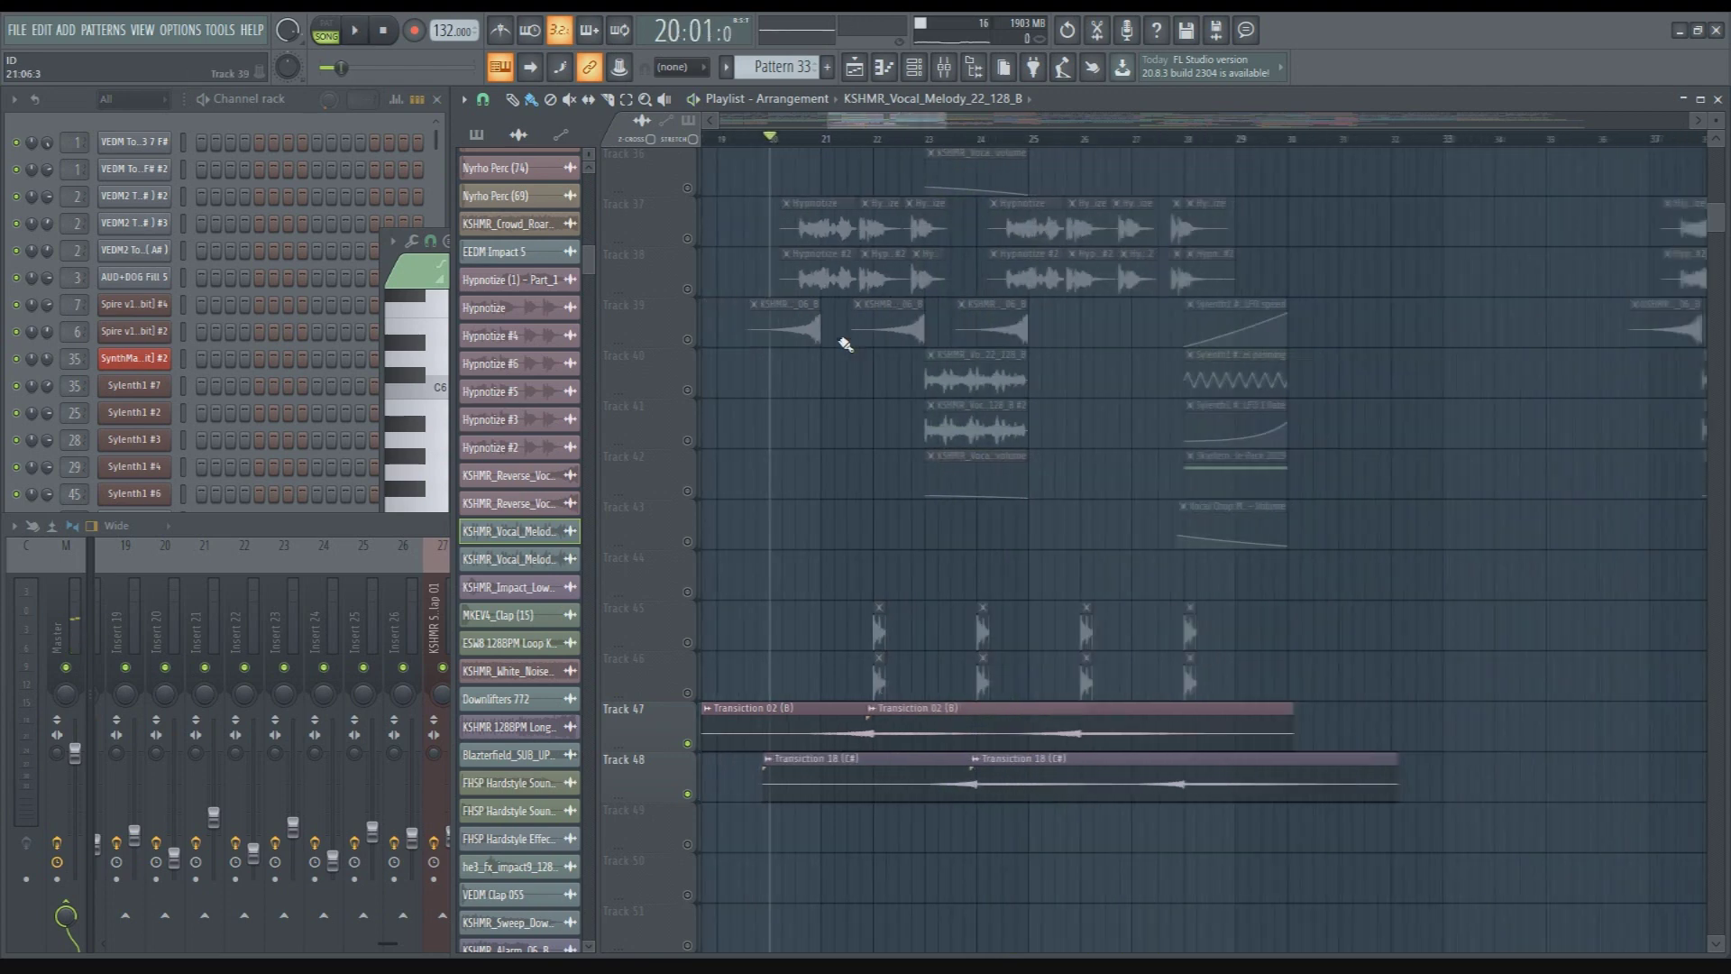
{"action": "scroll", "coordinate": [848, 345], "scroll_direction": "down", "scroll_amount": 5}
{"action": "scroll", "coordinate": [851, 347], "scroll_direction": "up", "scroll_amount": 4}
{"action": "scroll", "coordinate": [855, 350], "scroll_direction": "up", "scroll_amount": 10}
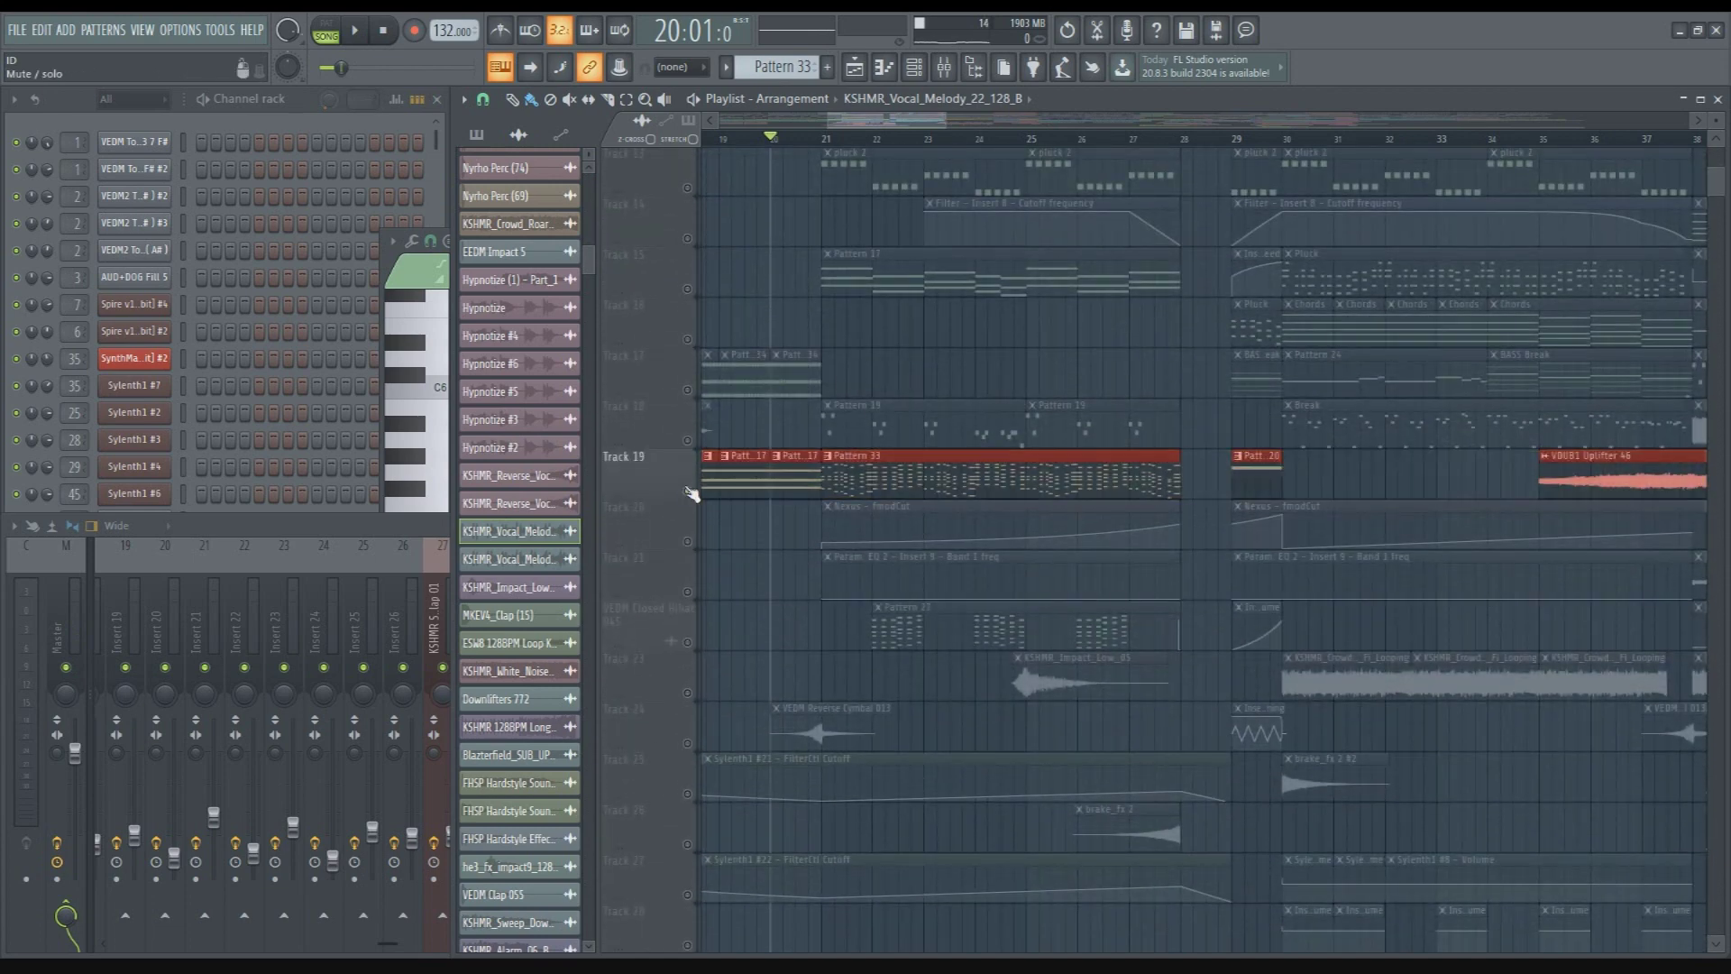
{"action": "scroll", "coordinate": [1018, 482], "scroll_direction": "up", "scroll_amount": 1}
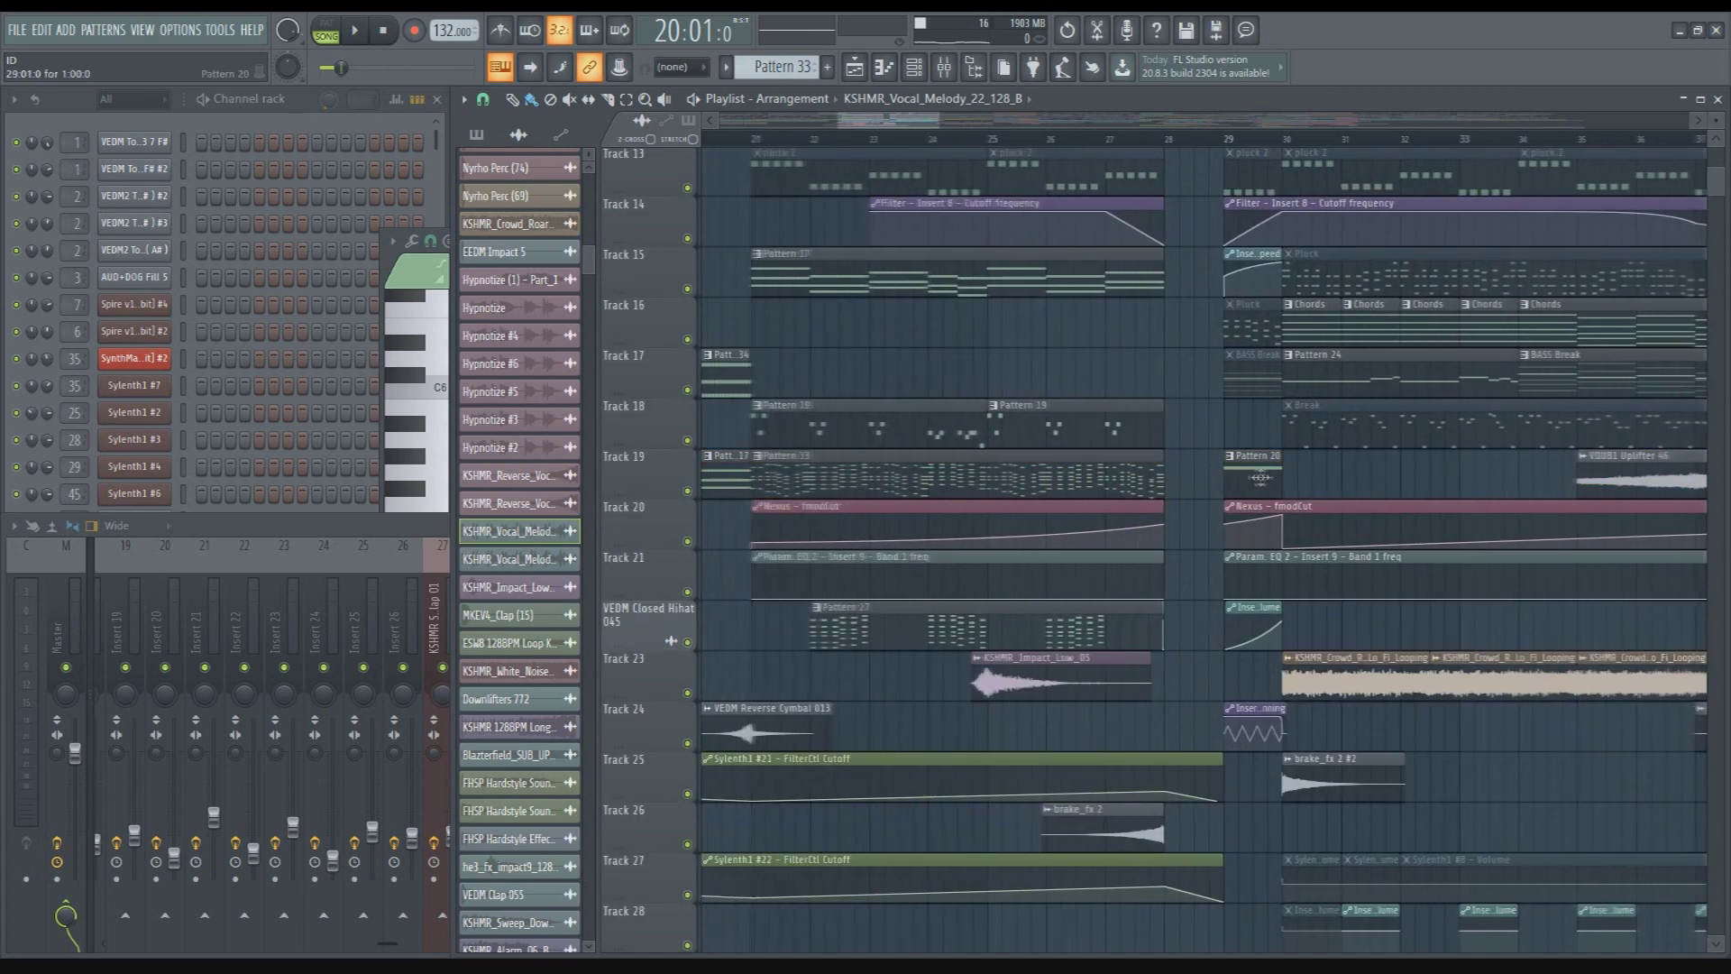
Check the KSHMR_Impact_Low_05 and VEDM Reverse Cymbal 013 clips, listen to Track 23 alone from late bar 24, and unsolo it
{"action": "left_click", "coordinate": [1053, 657]}
{"action": "scroll", "coordinate": [1037, 656], "scroll_direction": "down", "scroll_amount": 2}
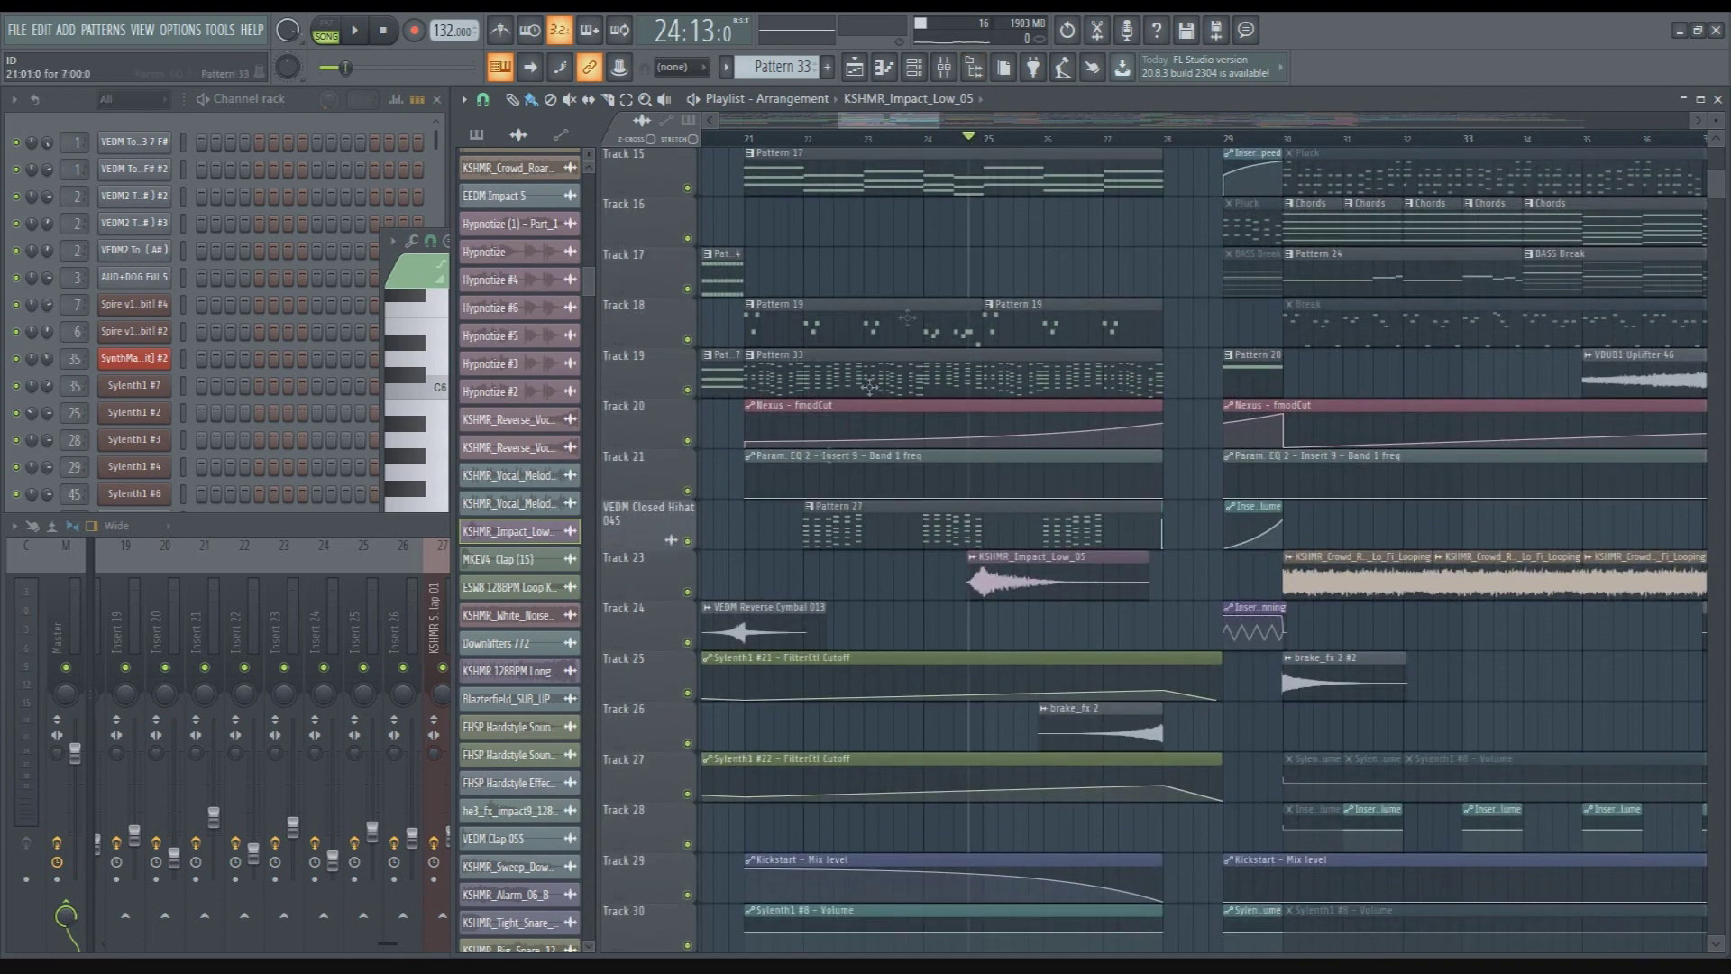
{"action": "left_click", "coordinate": [771, 623]}
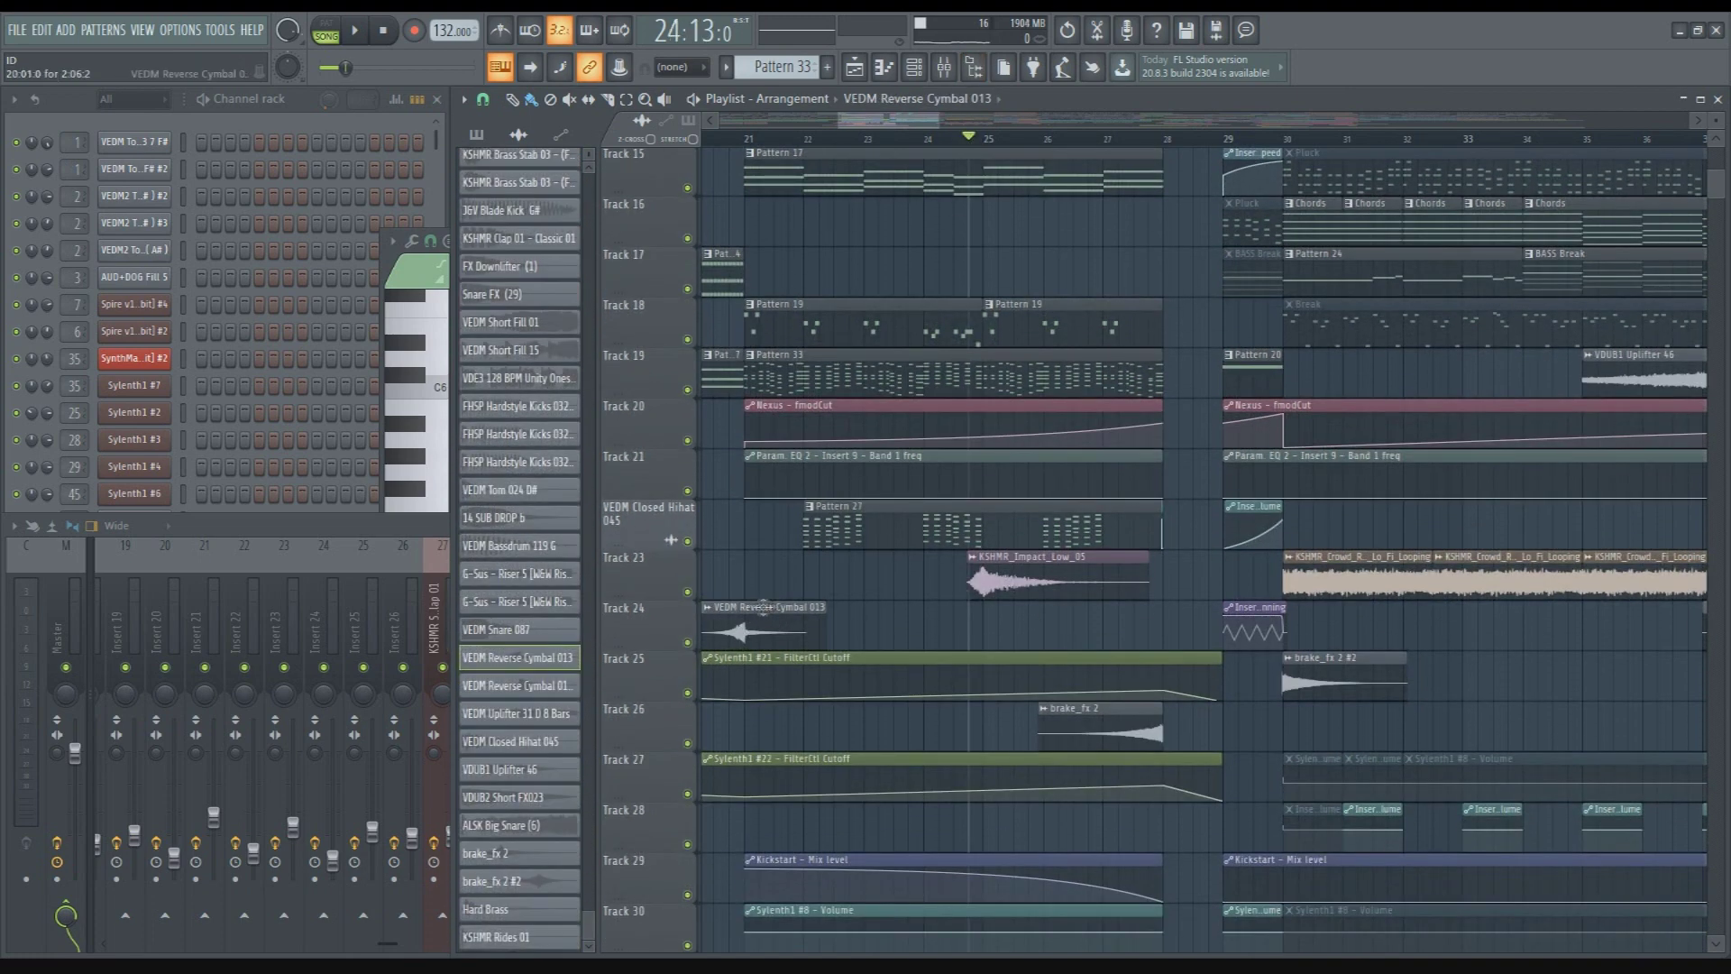
{"action": "right_click", "coordinate": [691, 597]}
{"action": "key", "text": "space"}
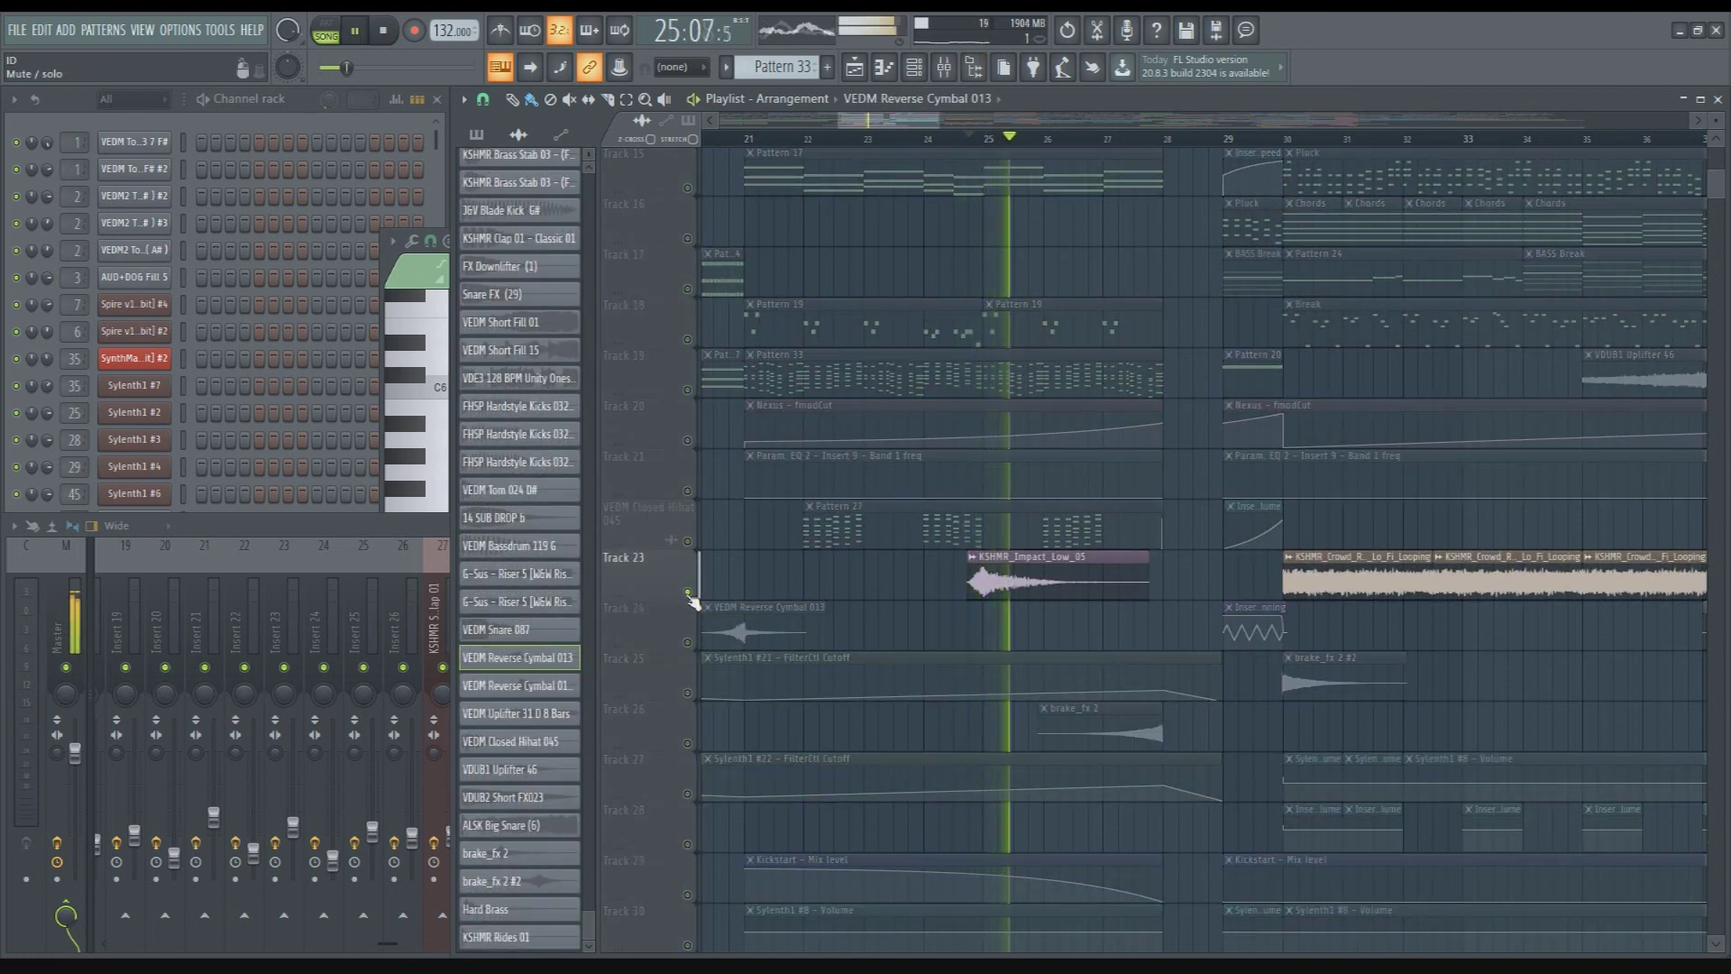
{"action": "right_click", "coordinate": [691, 597]}
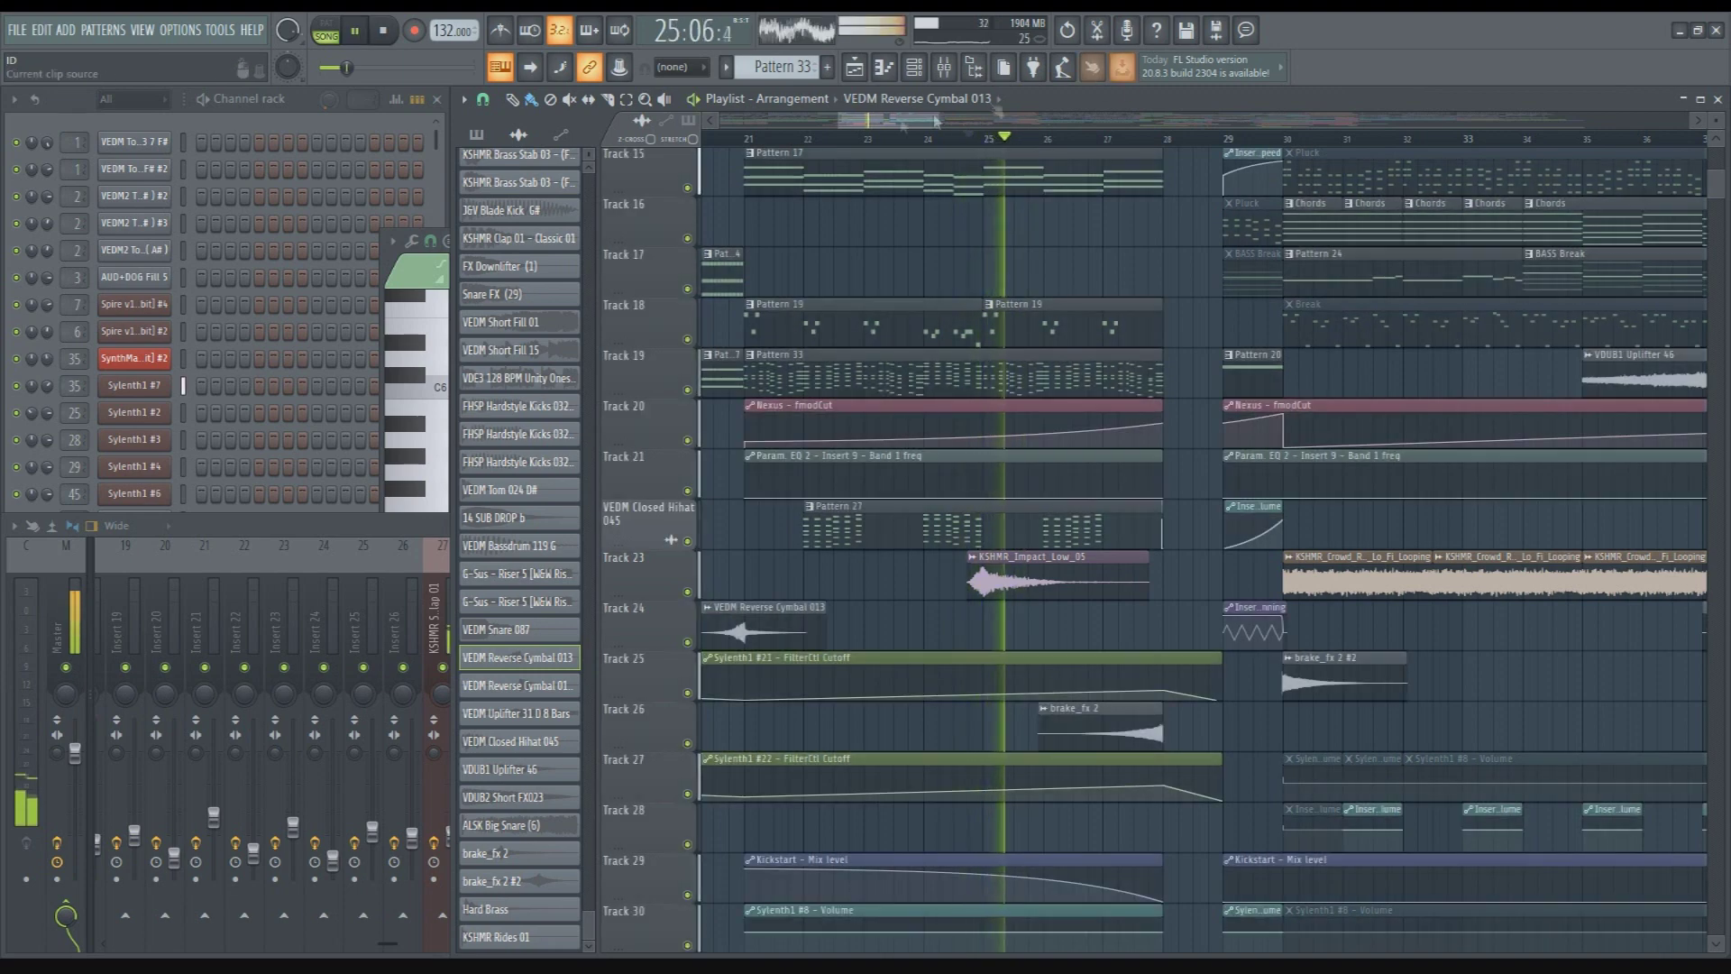
Solo Track 26 and listen to the brake_fx 2 sample leading into bar 28
{"action": "left_click_drag", "start_coordinate": [888, 124], "coordinate": [919, 128]}
{"action": "scroll", "coordinate": [891, 375], "scroll_direction": "down", "scroll_amount": 5}
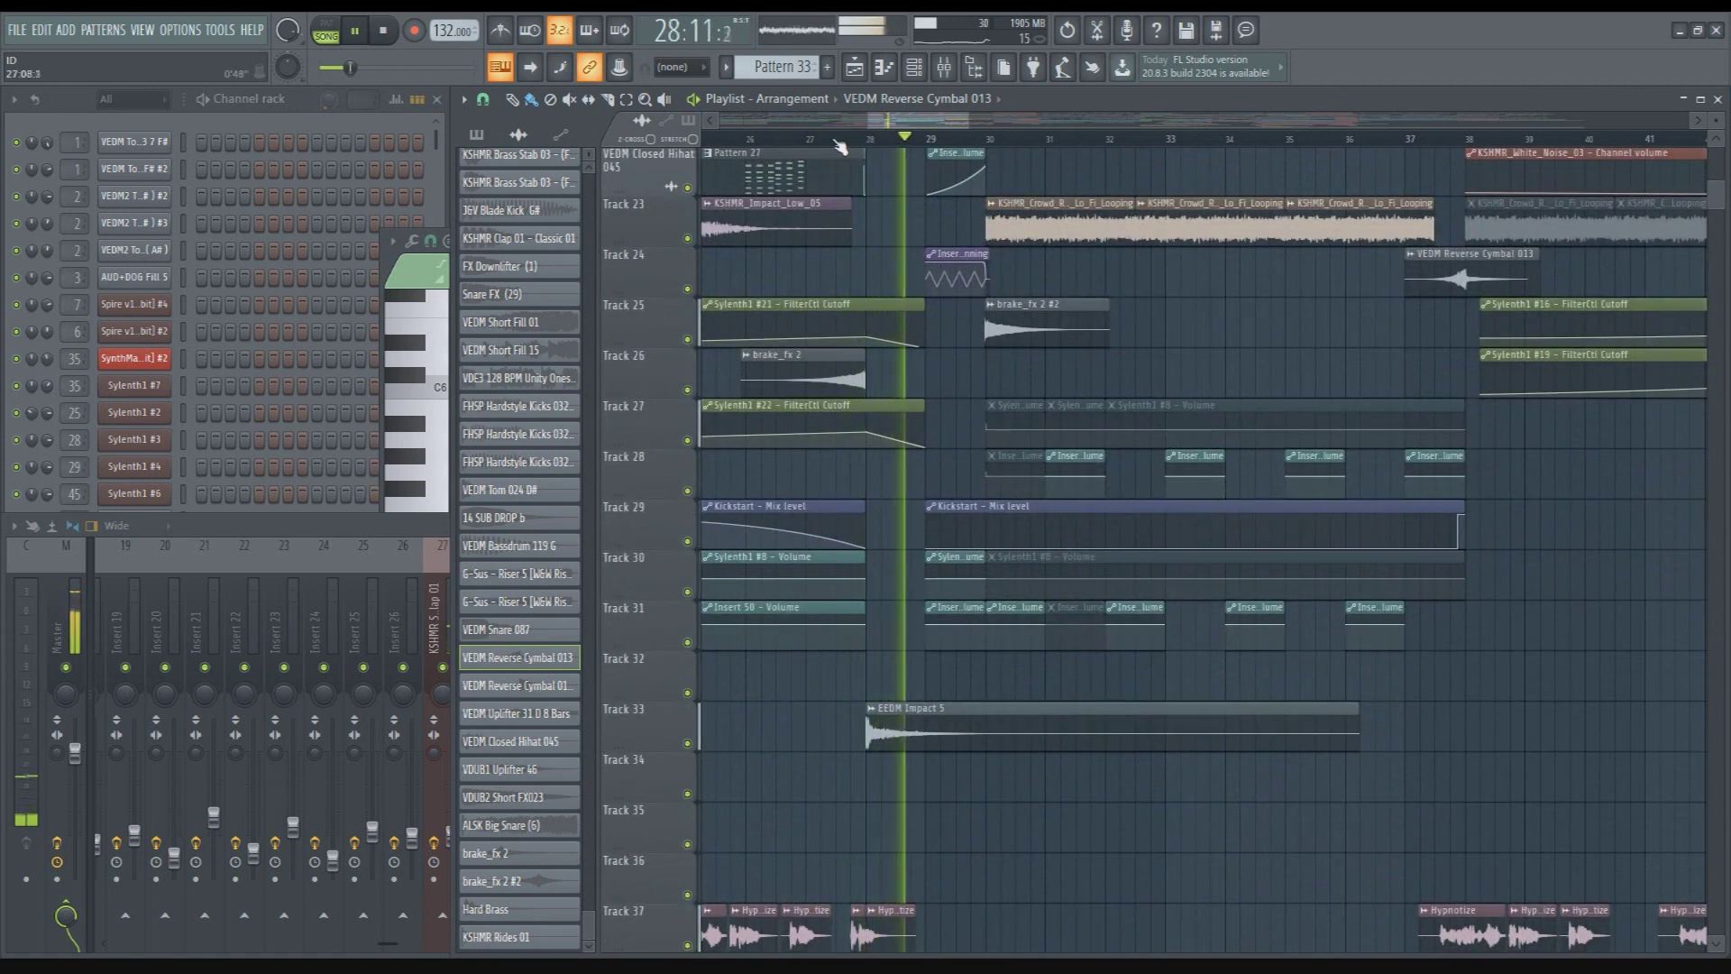
{"action": "right_click", "coordinate": [689, 391]}
{"action": "key", "text": "space"}
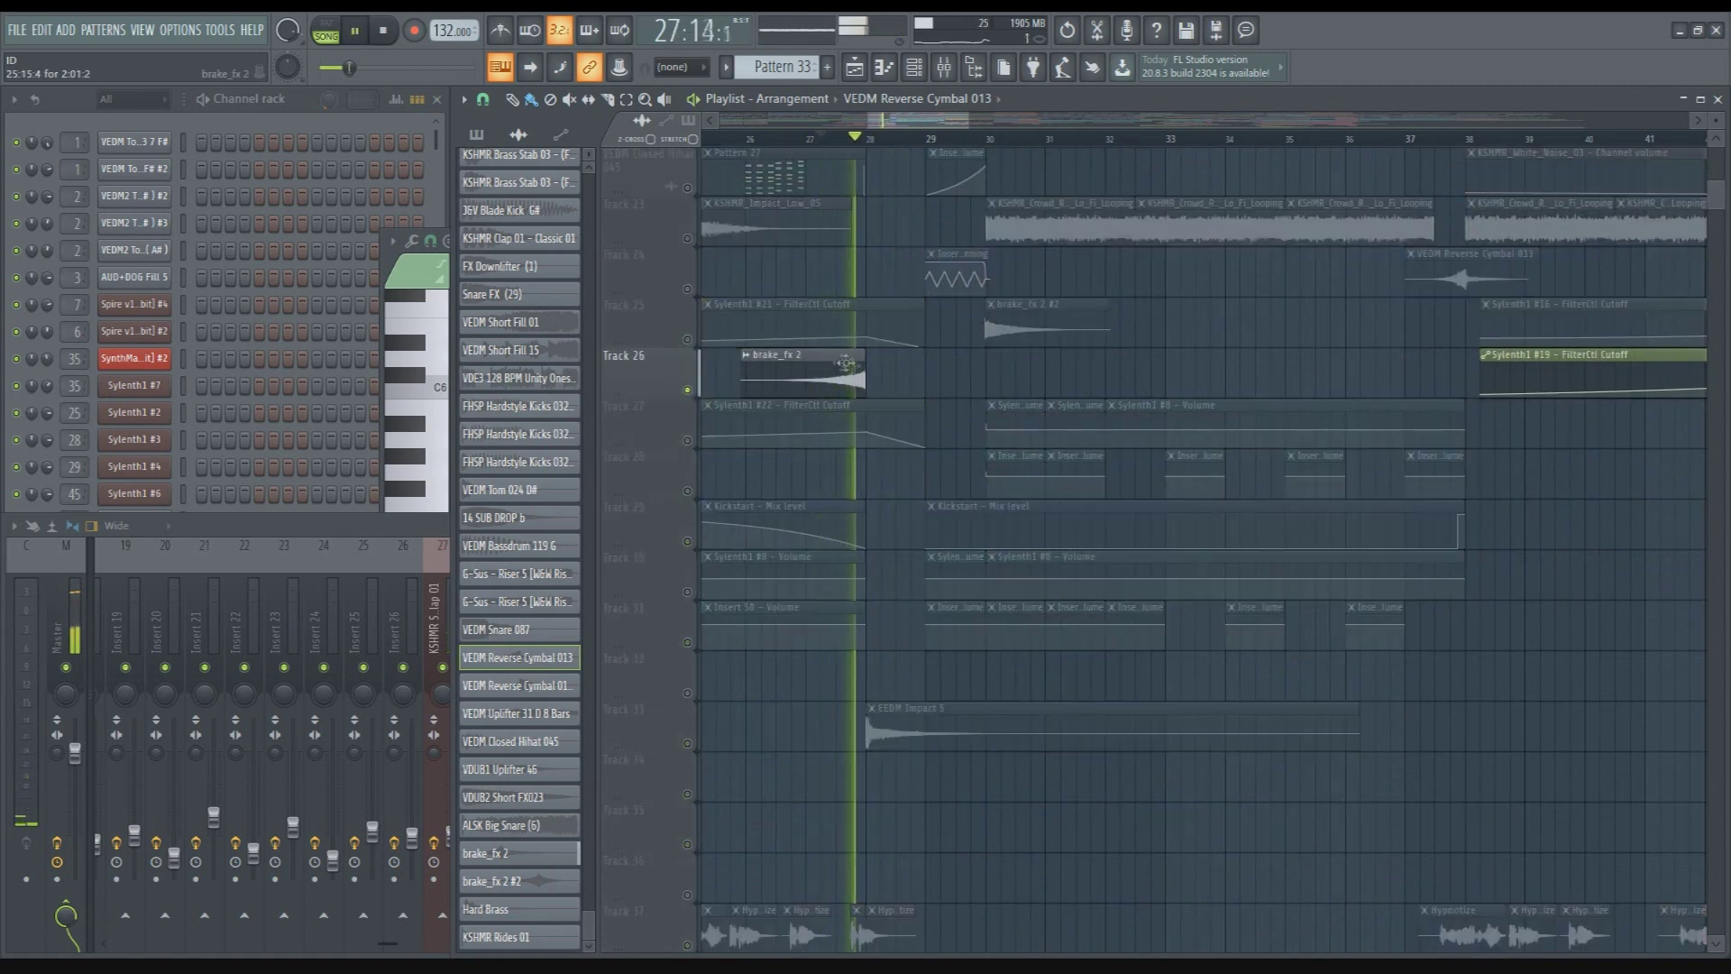
Add Track 33 to the soloed tracks, listen to its Impact 5 sample from bar 28, and stop playback
{"action": "scroll", "coordinate": [956, 423], "scroll_direction": "down", "scroll_amount": 2}
{"action": "left_click", "coordinate": [687, 592]}
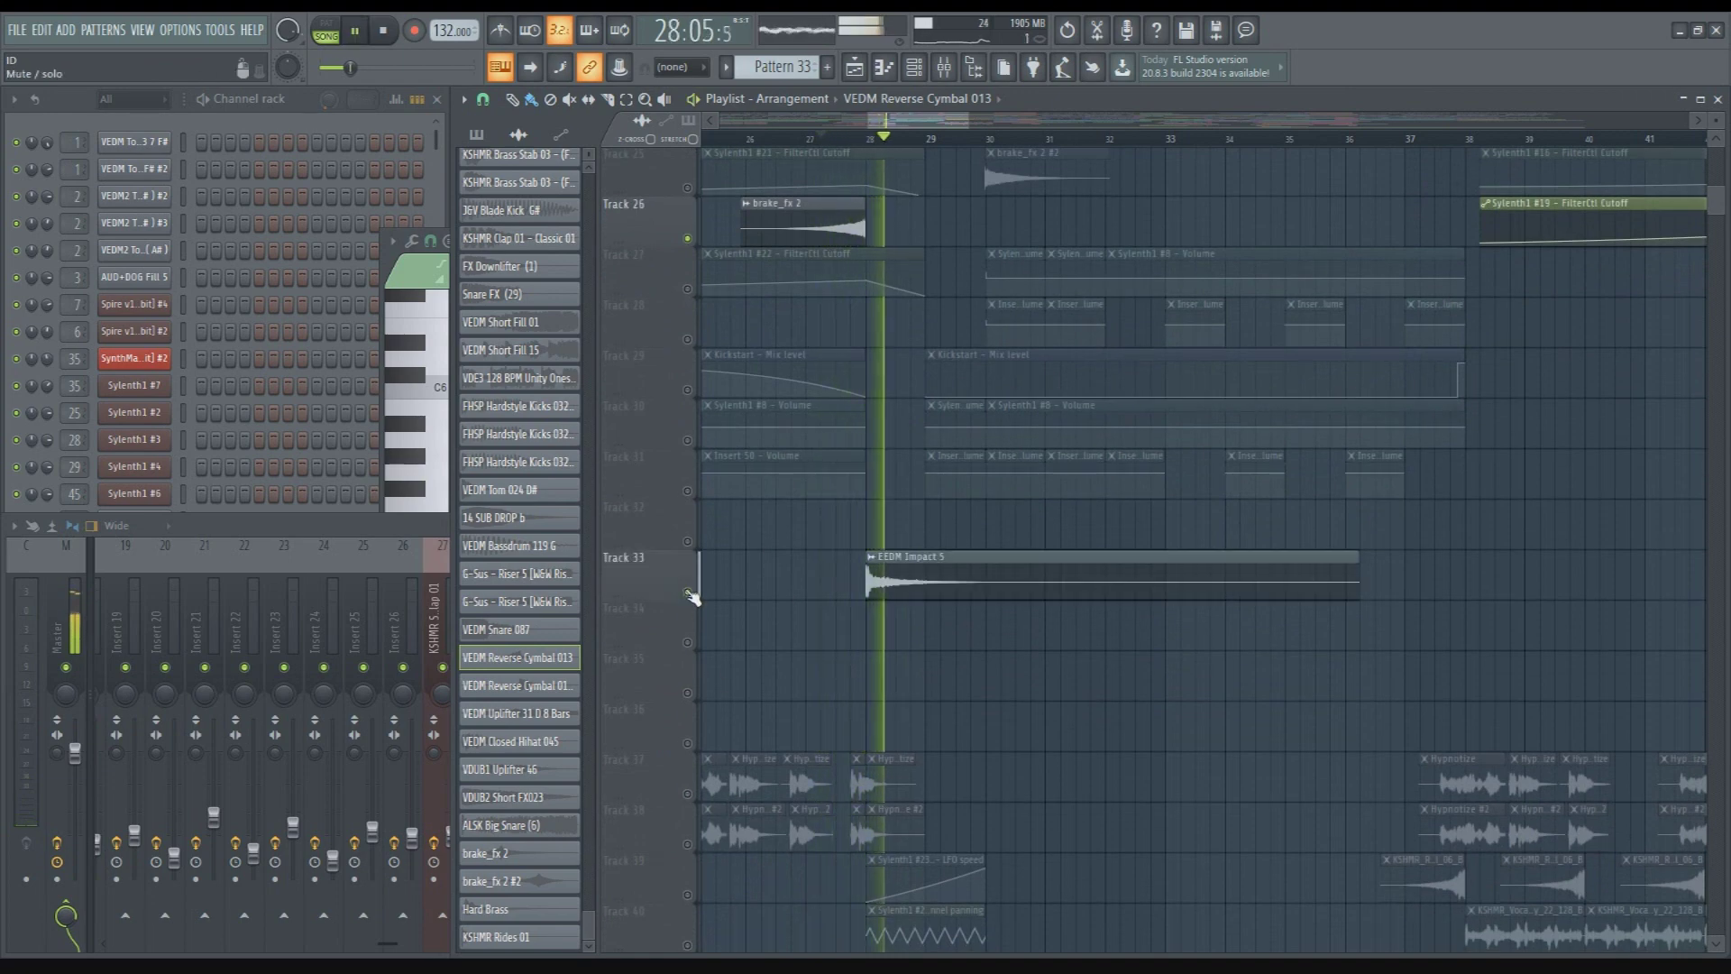
{"action": "scroll", "coordinate": [692, 597], "scroll_direction": "down", "scroll_amount": 4}
{"action": "scroll", "coordinate": [693, 597], "scroll_direction": "down", "scroll_amount": 3}
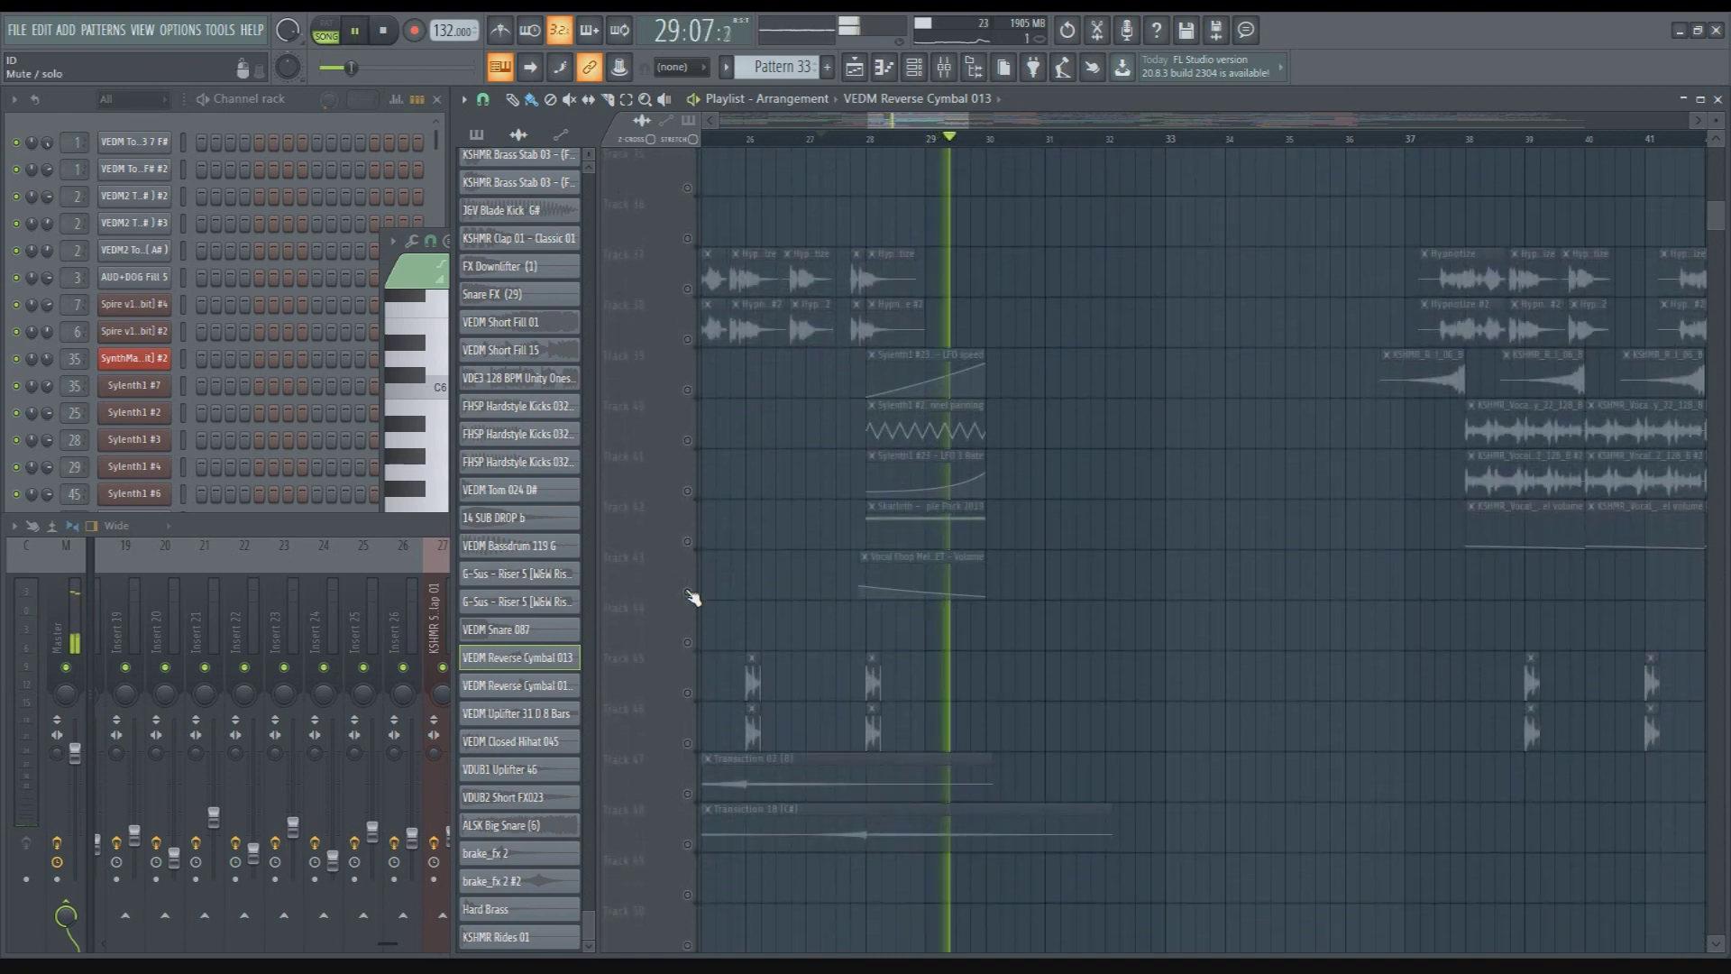
{"action": "key", "text": "space"}
Restore all tracks, listen to the full mix from bar 28, and look over the clips starting at bar 29
{"action": "scroll", "coordinate": [692, 597], "scroll_direction": "up", "scroll_amount": 12}
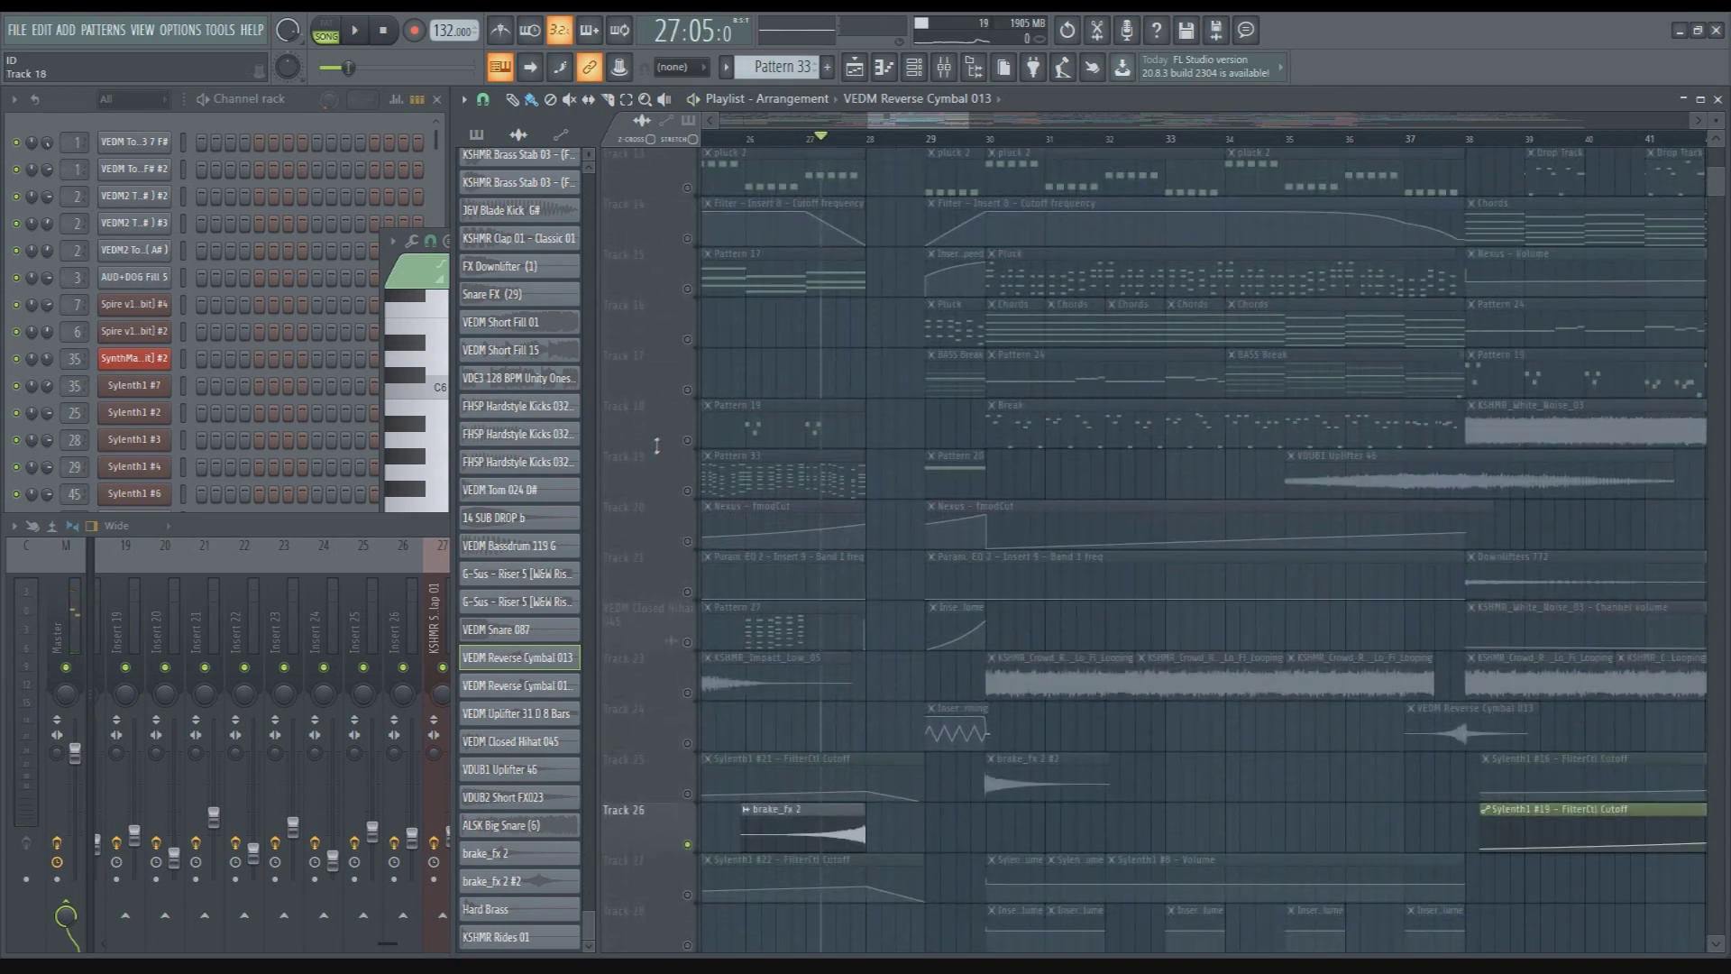
{"action": "scroll", "coordinate": [1121, 432], "scroll_direction": "up", "scroll_amount": 5}
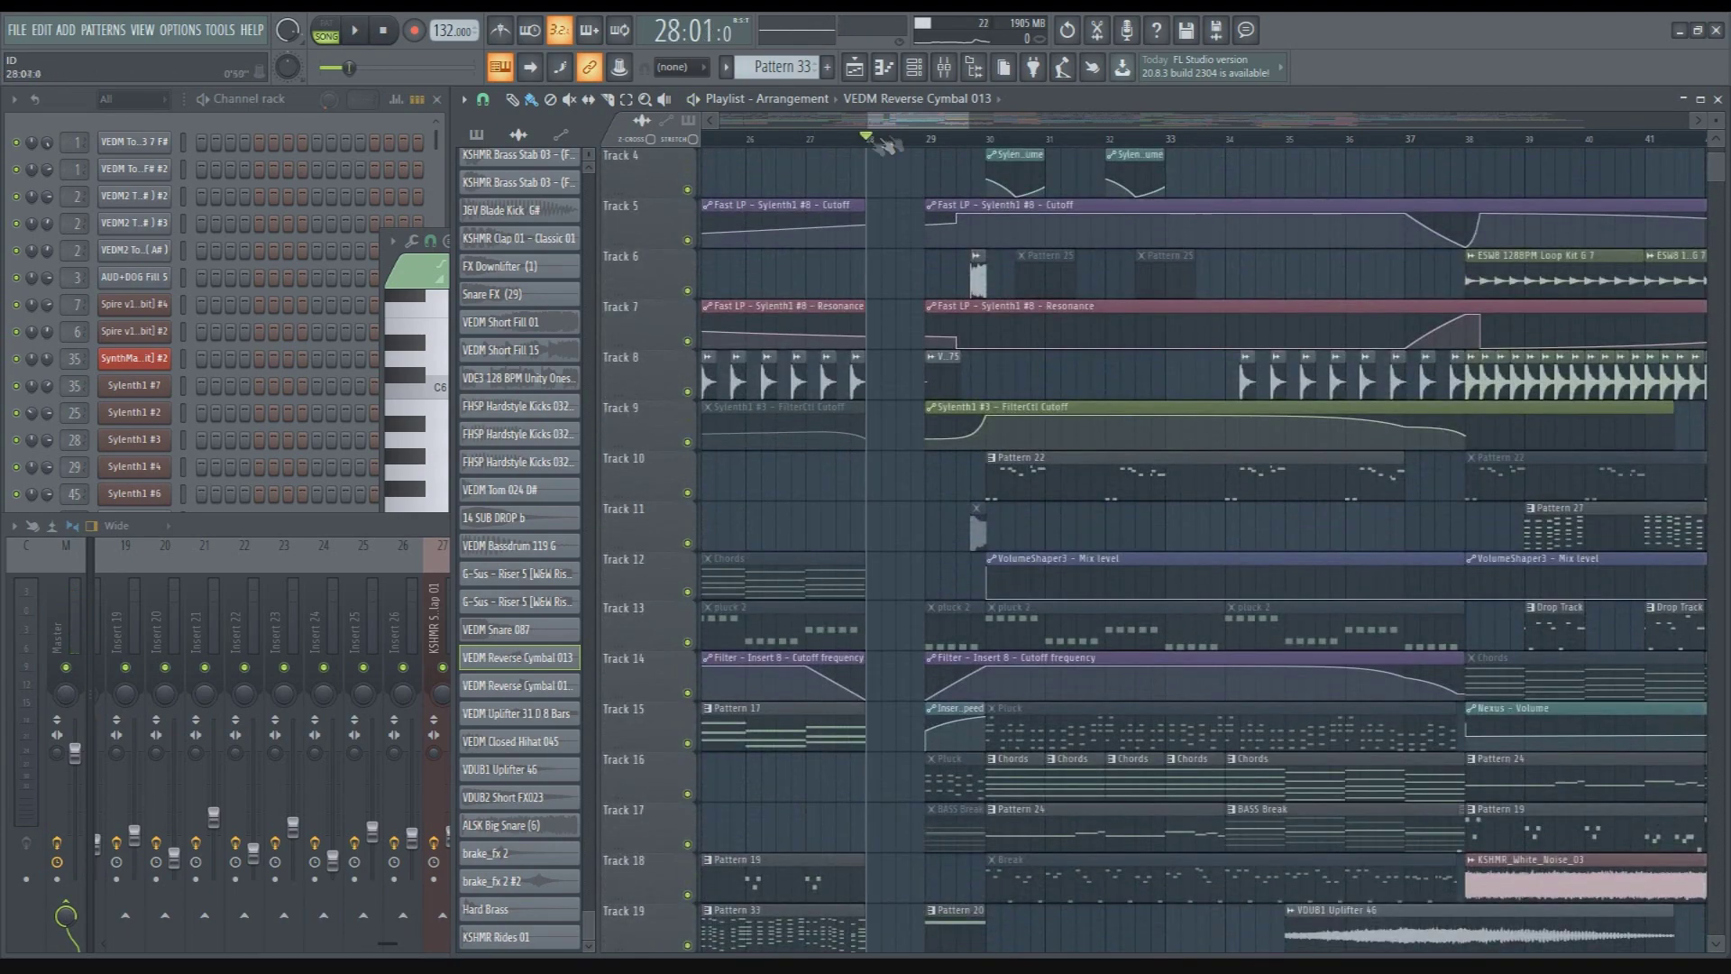
{"action": "key", "text": "space"}
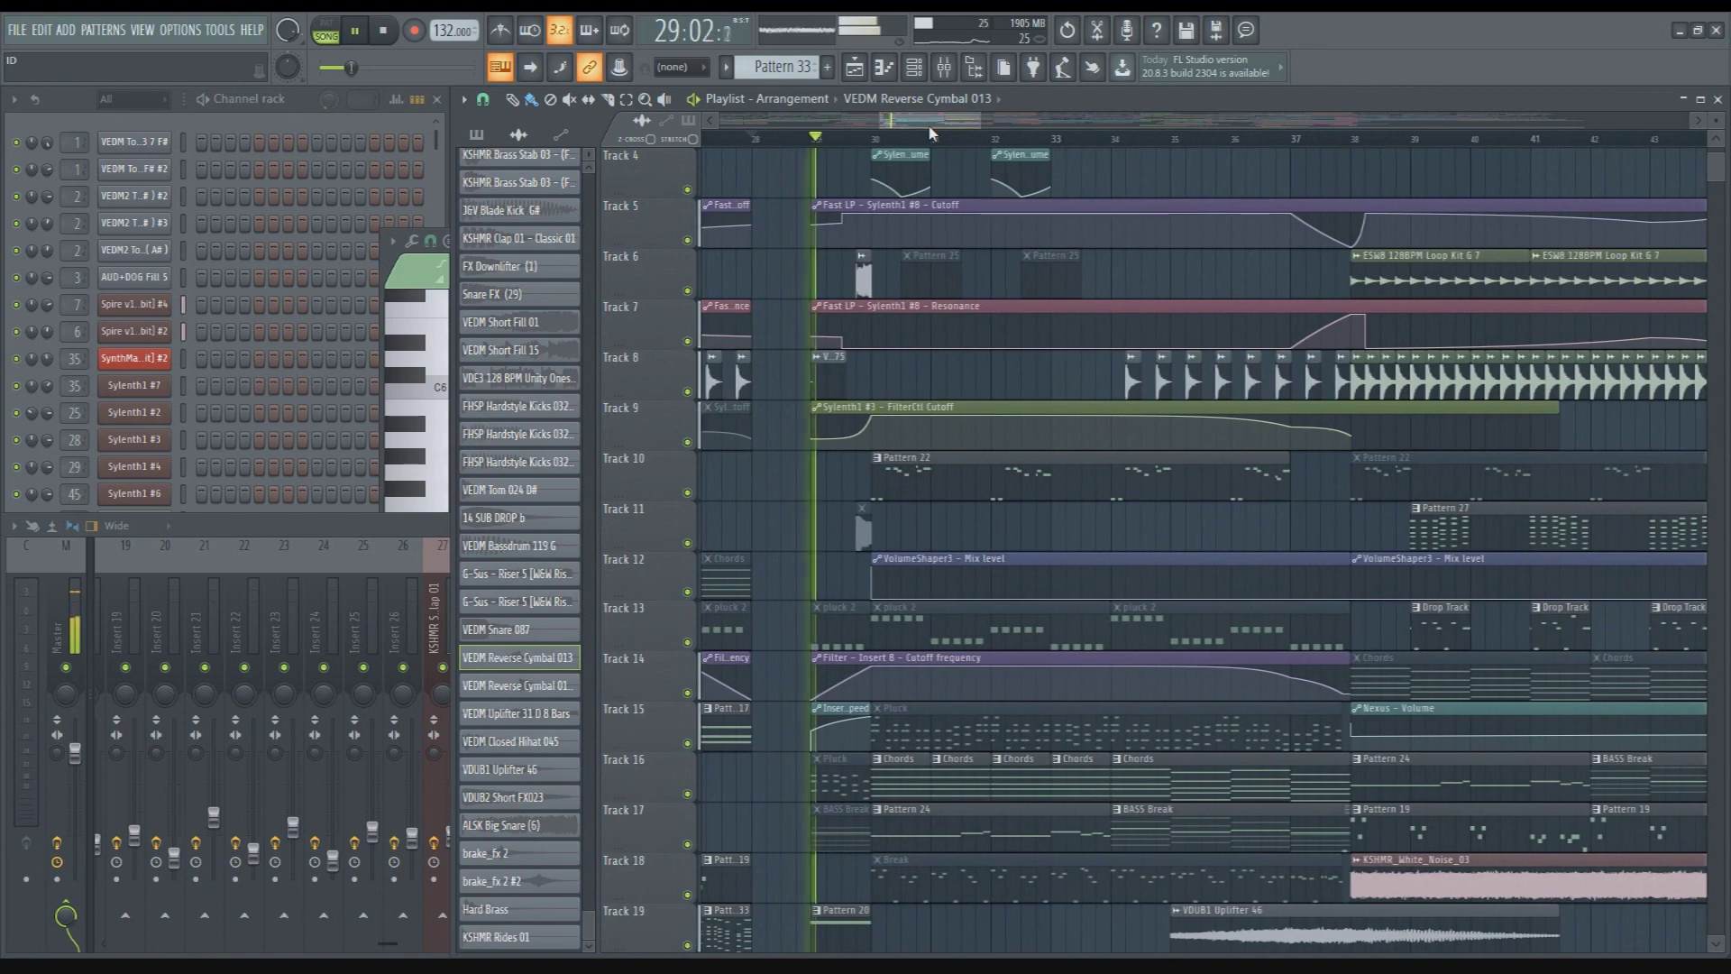
{"action": "scroll", "coordinate": [825, 149], "scroll_direction": "down", "scroll_amount": 6}
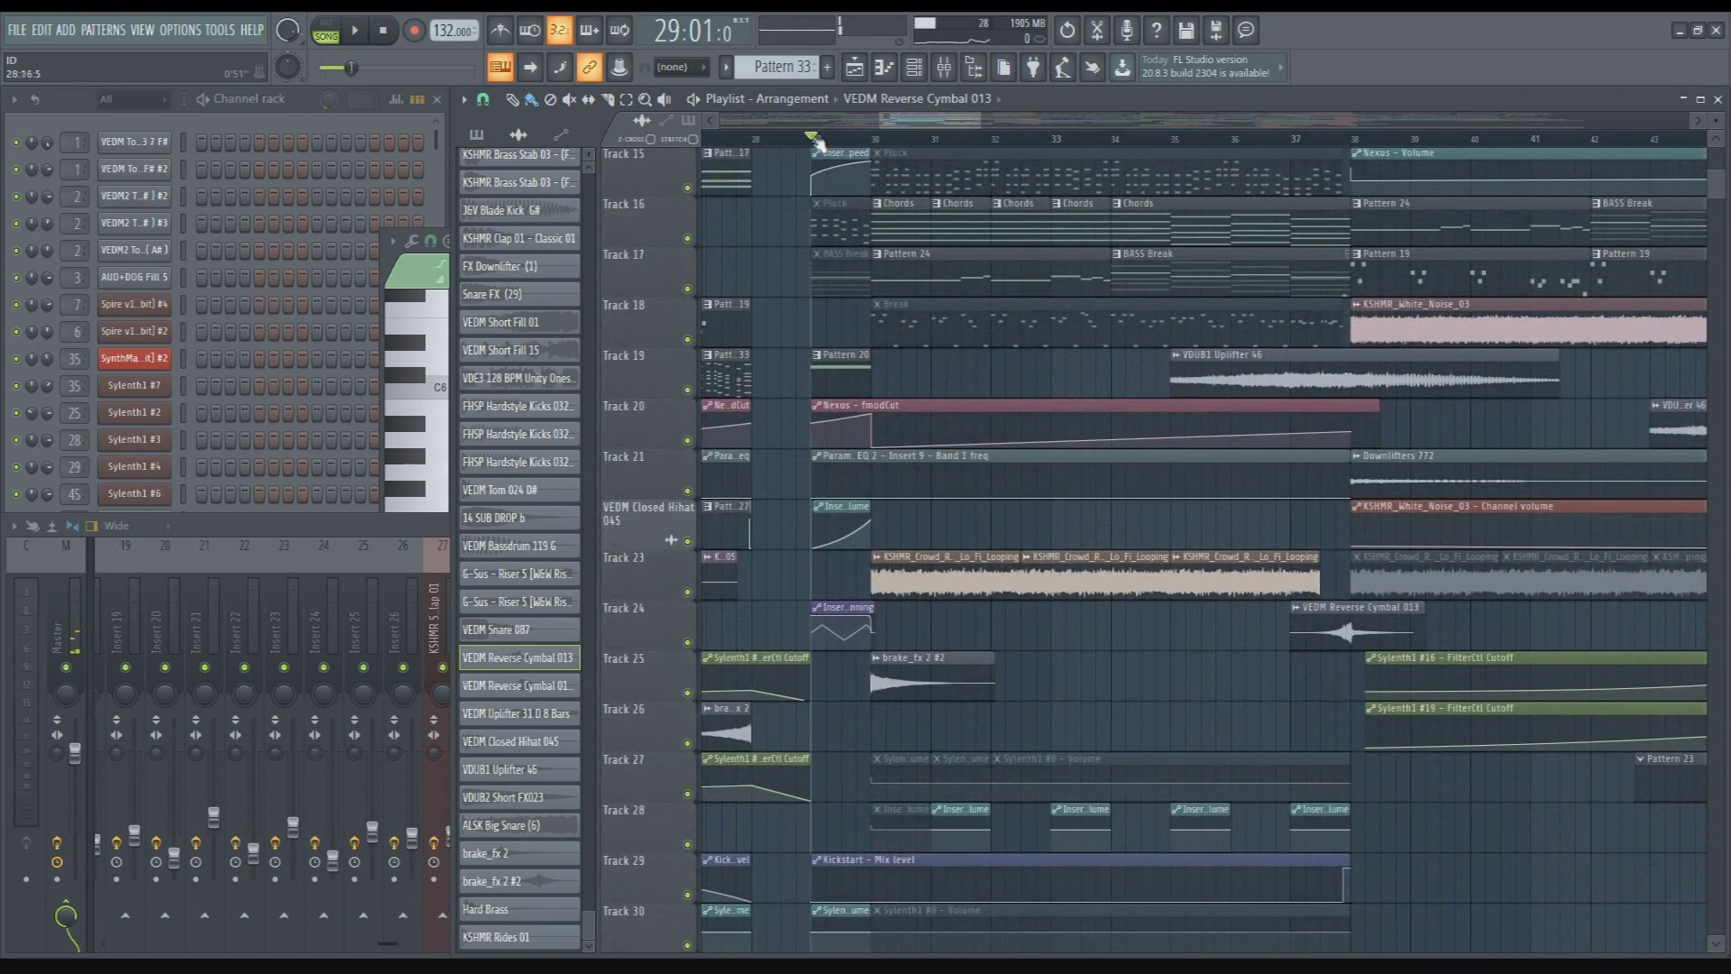
{"action": "scroll", "coordinate": [890, 380], "scroll_direction": "down", "scroll_amount": 7}
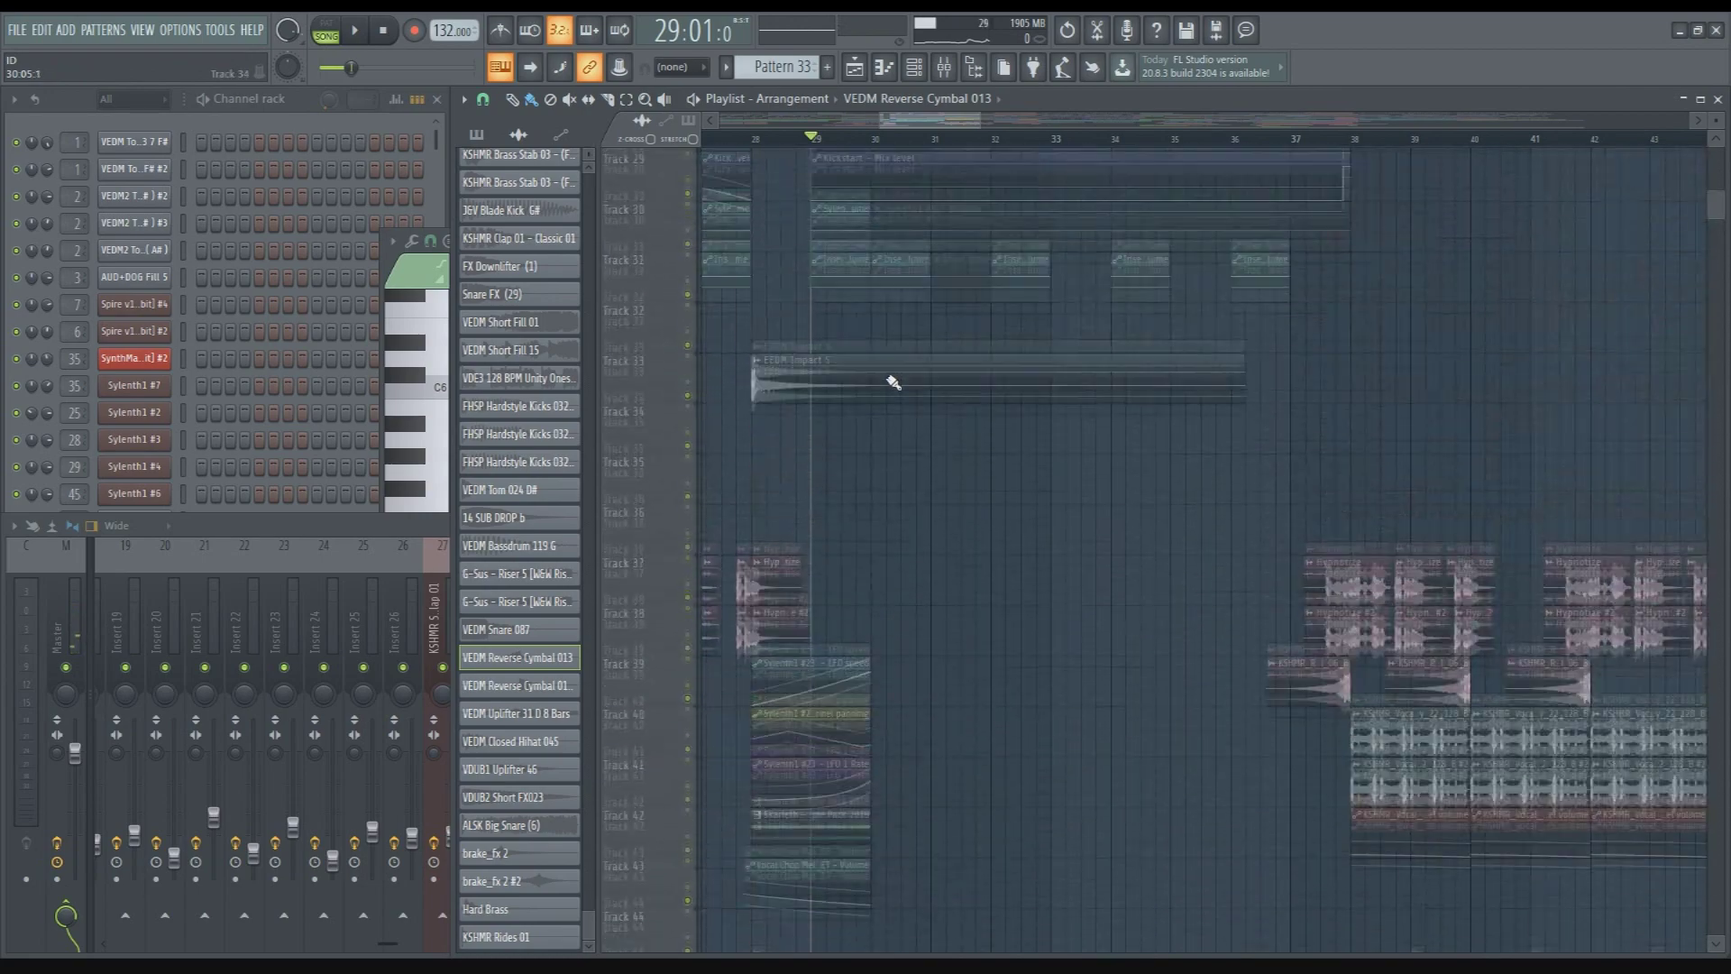
{"action": "scroll", "coordinate": [892, 382], "scroll_direction": "up", "scroll_amount": 14}
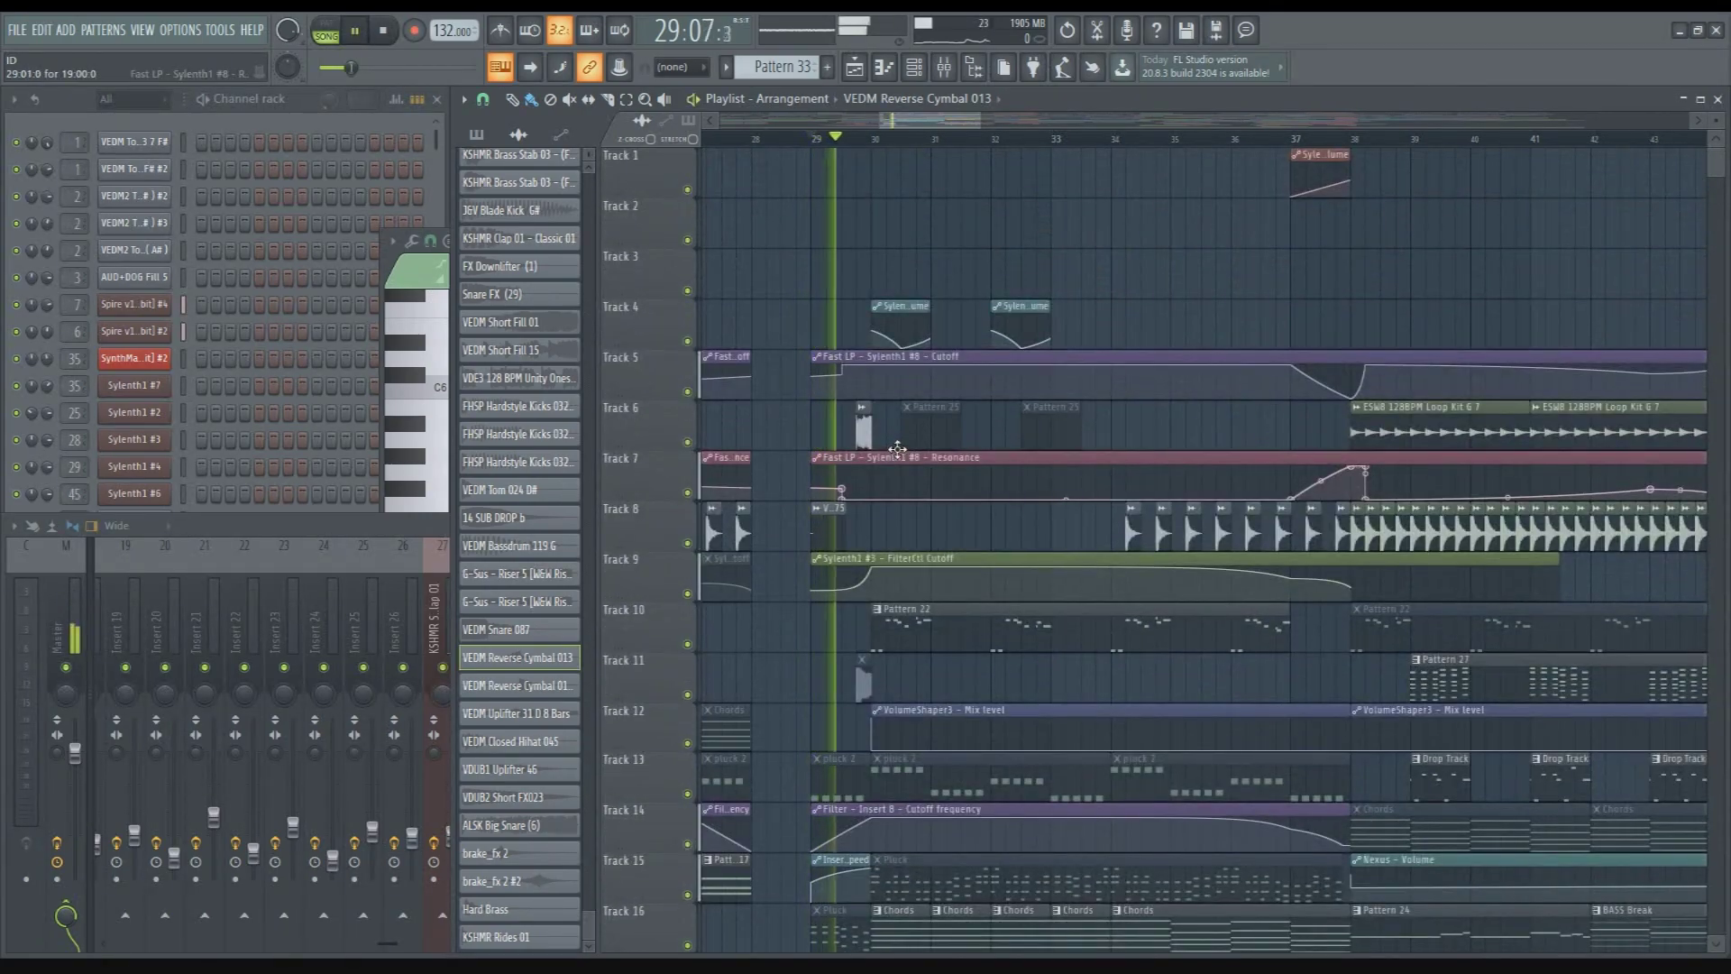
Listen to Track 8 alone at bar 29, unsolo it, and check the ALSK Big Snare (6) sample's settings
{"action": "right_click", "coordinate": [687, 543]}
{"action": "key", "text": "space"}
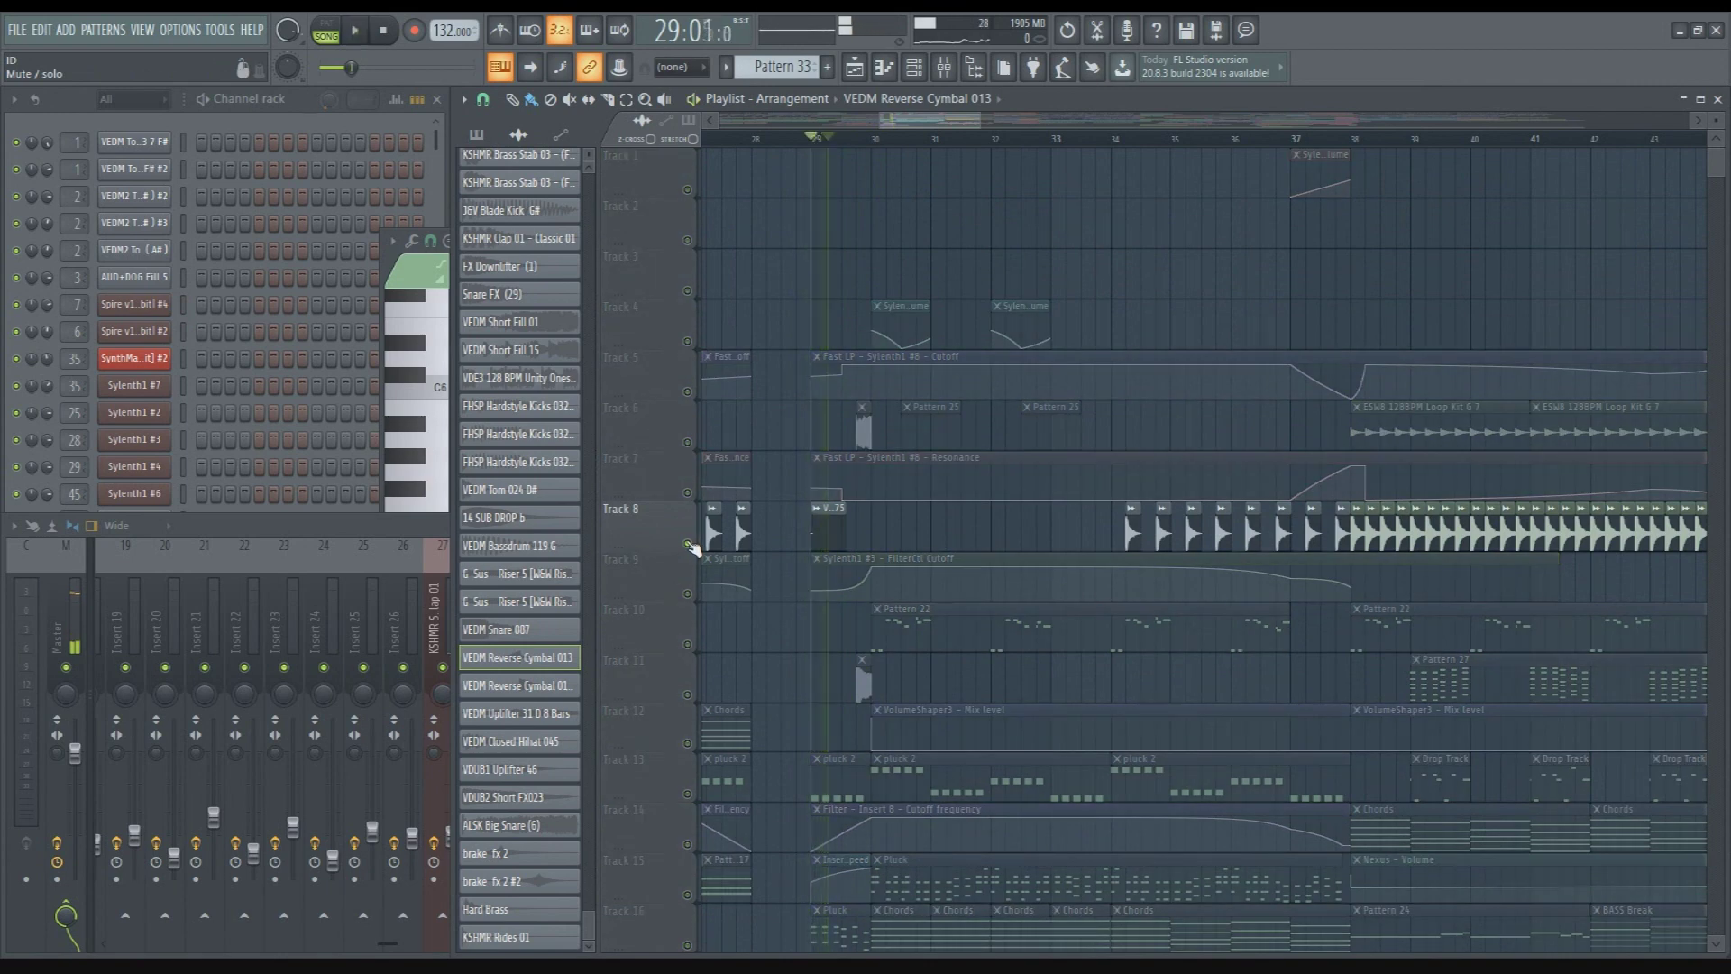
{"action": "right_click", "coordinate": [689, 544]}
{"action": "double_click", "coordinate": [864, 424]}
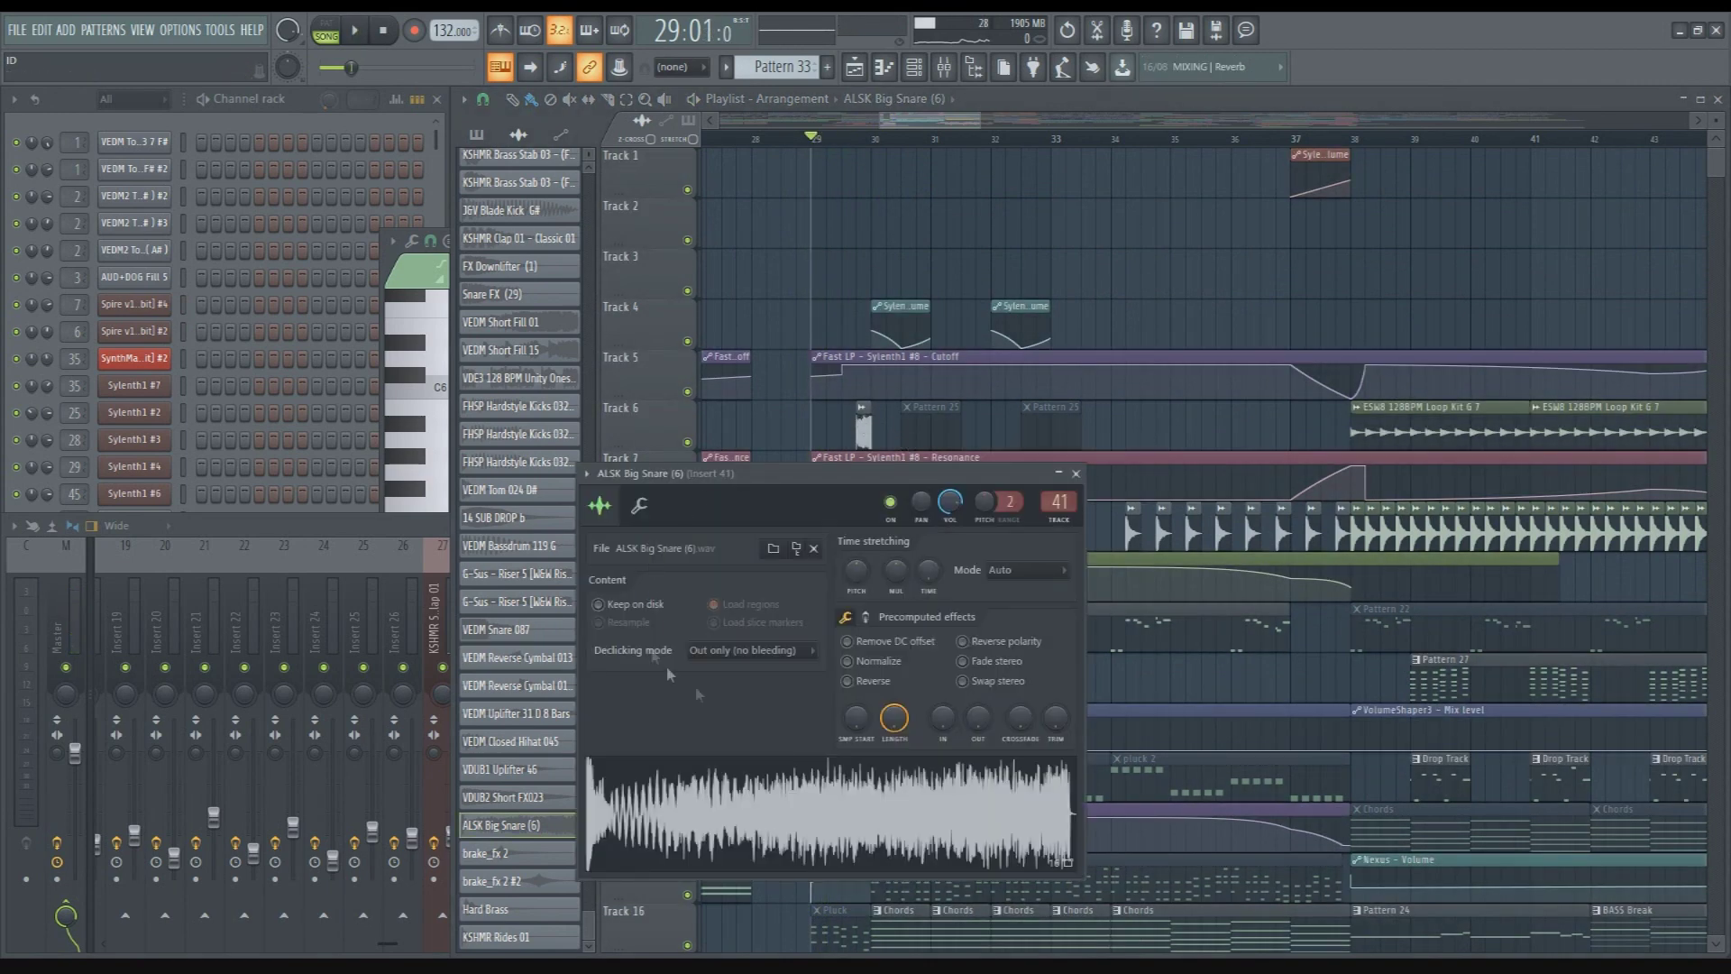
{"action": "left_click", "coordinate": [1078, 475]}
Play the full arrangement from bar 29 past bar 35, look over its tracks, and stop playback
{"action": "key", "text": "space"}
{"action": "scroll", "coordinate": [951, 398], "scroll_direction": "down", "scroll_amount": 3}
{"action": "scroll", "coordinate": [782, 346], "scroll_direction": "down", "scroll_amount": 2}
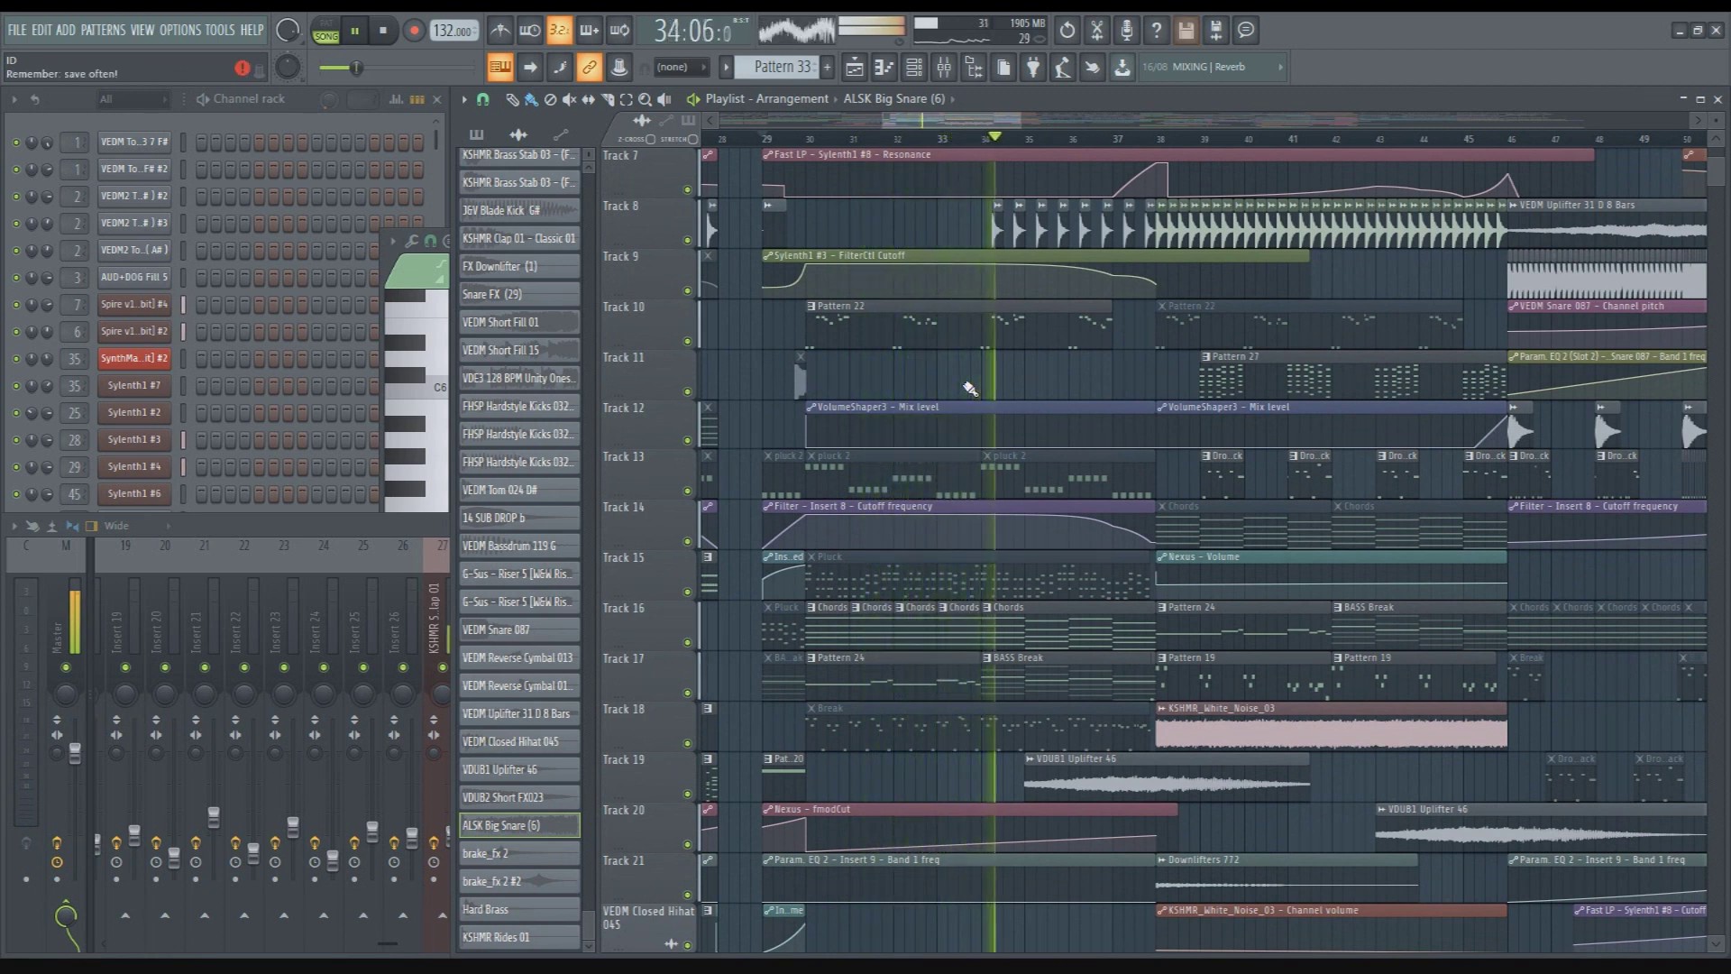
{"action": "scroll", "coordinate": [969, 387], "scroll_direction": "up", "scroll_amount": 3}
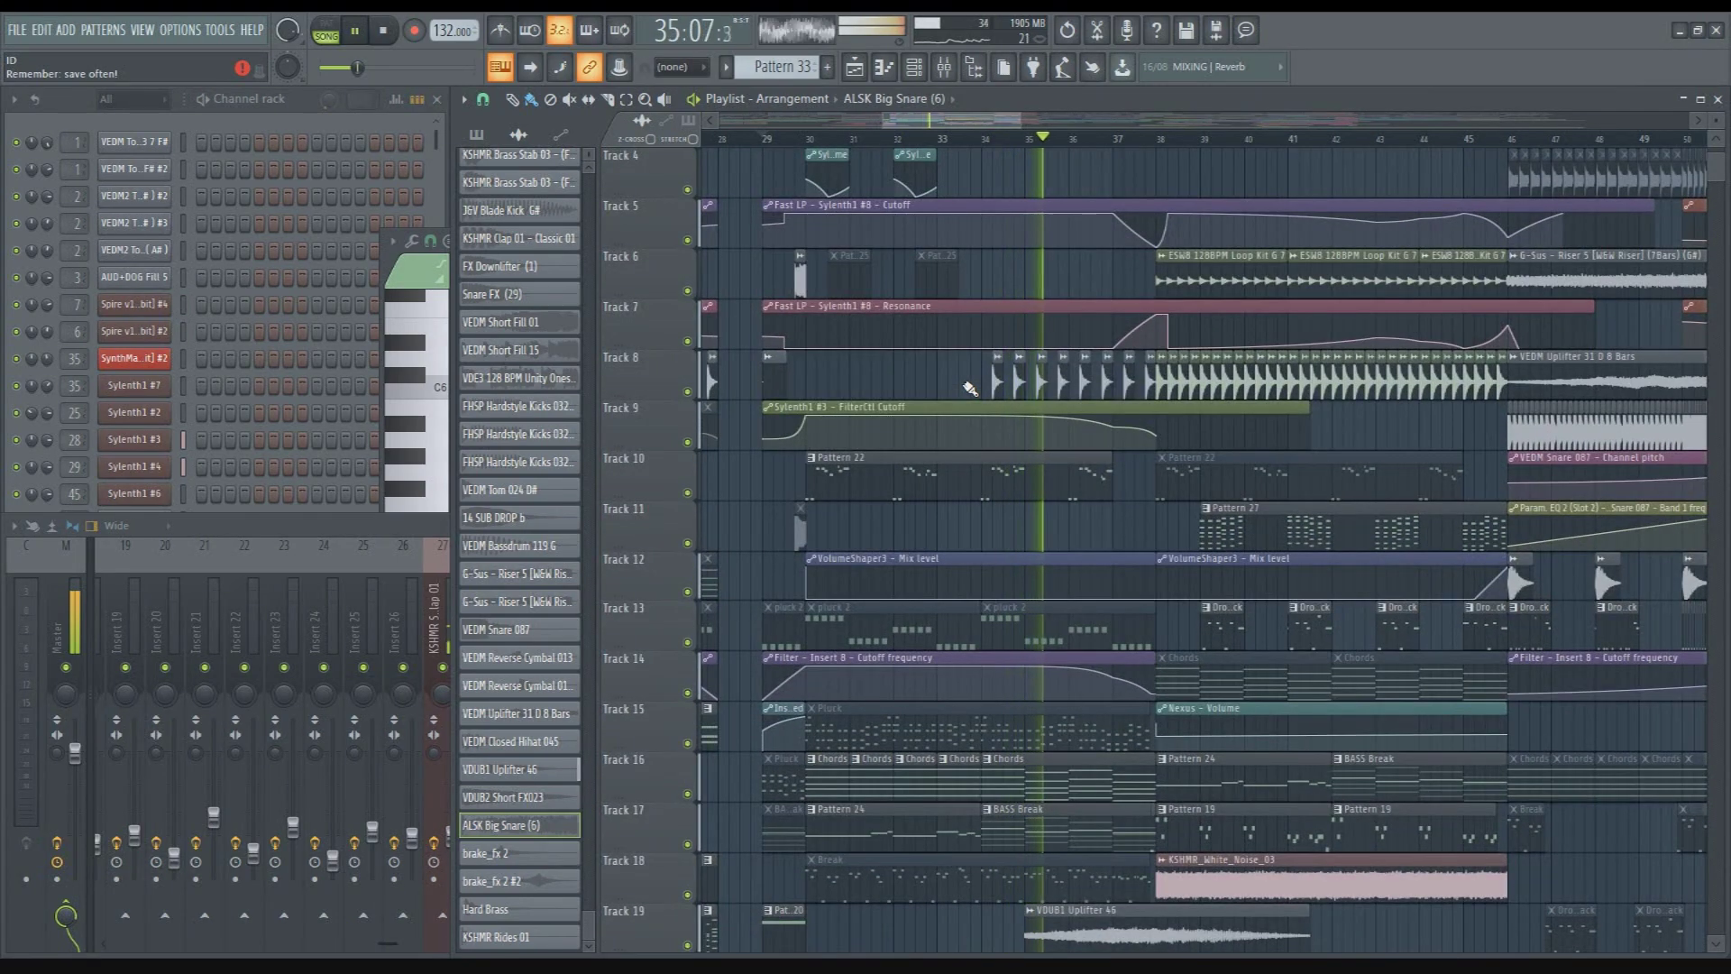
{"action": "scroll", "coordinate": [969, 388], "scroll_direction": "up", "scroll_amount": 3}
{"action": "key", "text": "space"}
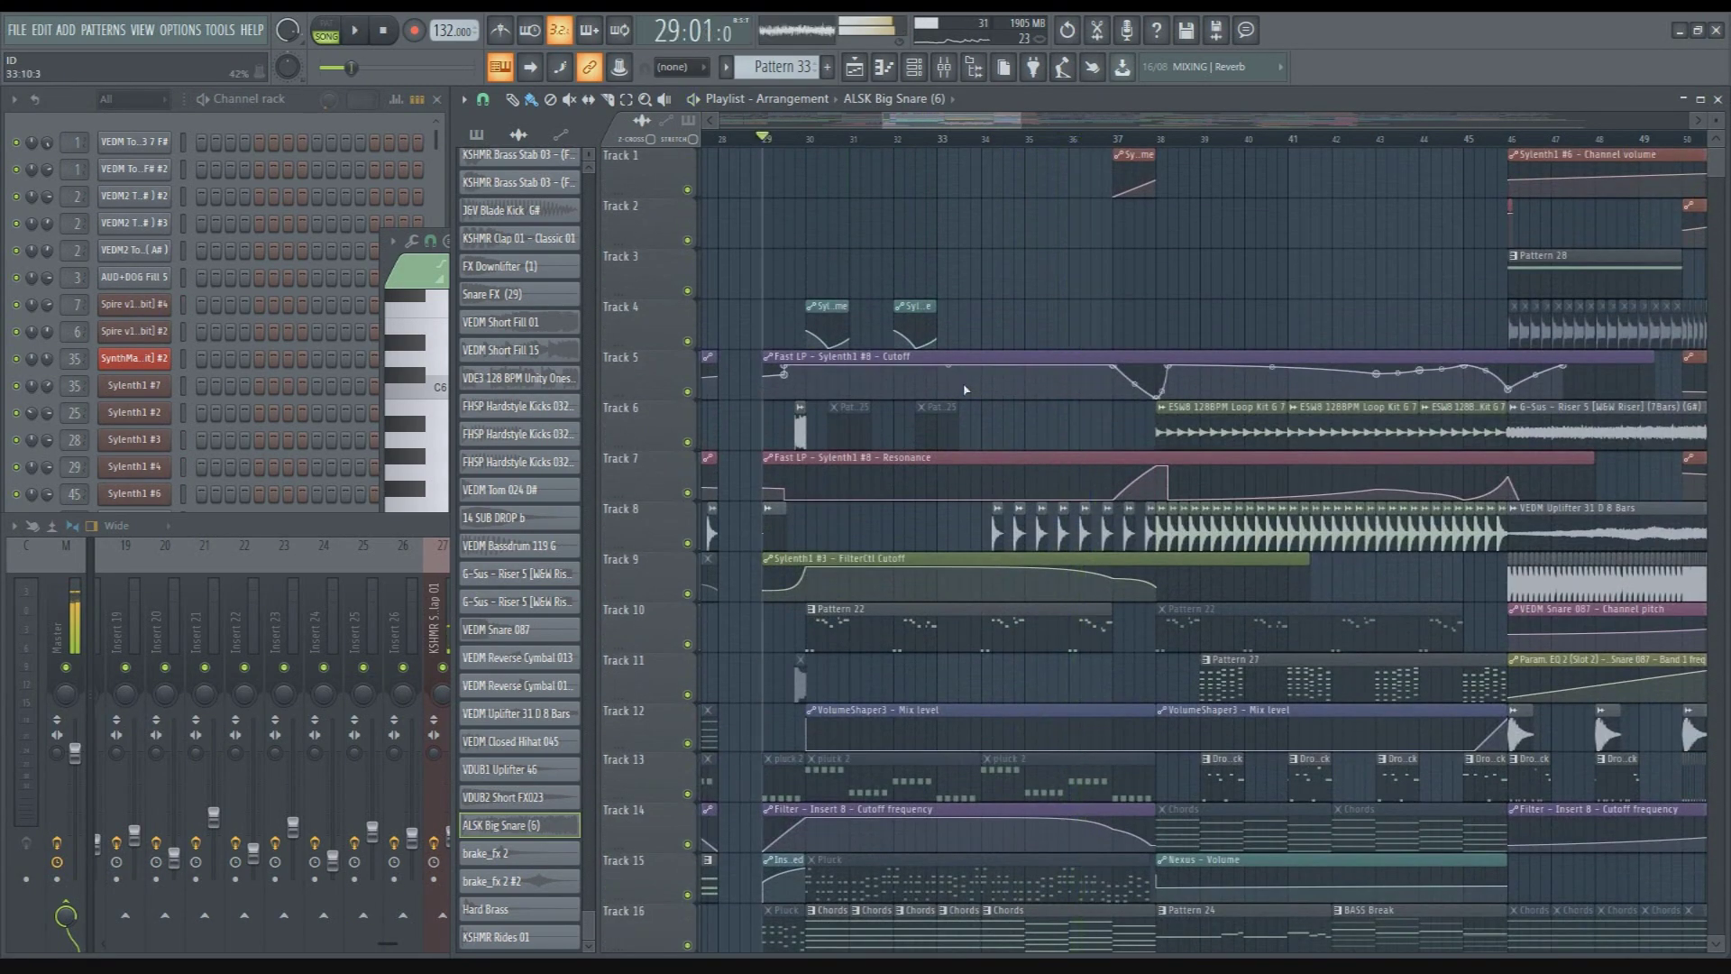
Select the Chords pattern from Track 16 at bar 30 and look over the surrounding break tracks
{"action": "scroll", "coordinate": [998, 417], "scroll_direction": "down", "scroll_amount": 6}
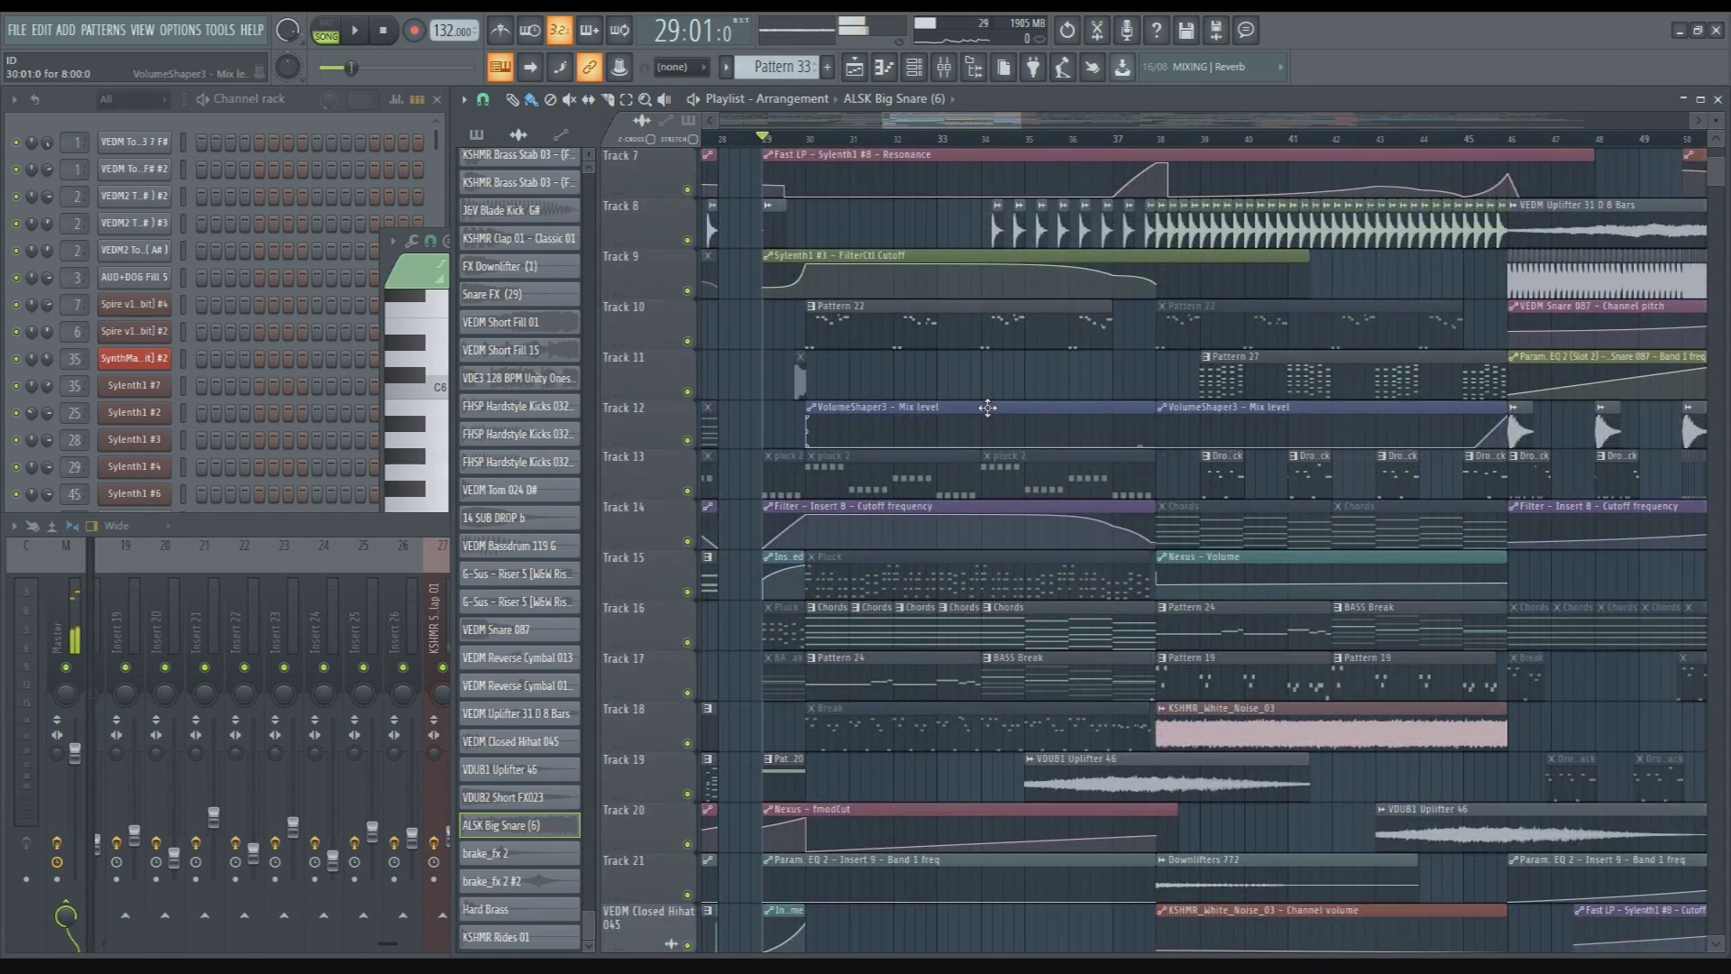
{"action": "left_click", "coordinate": [822, 626]}
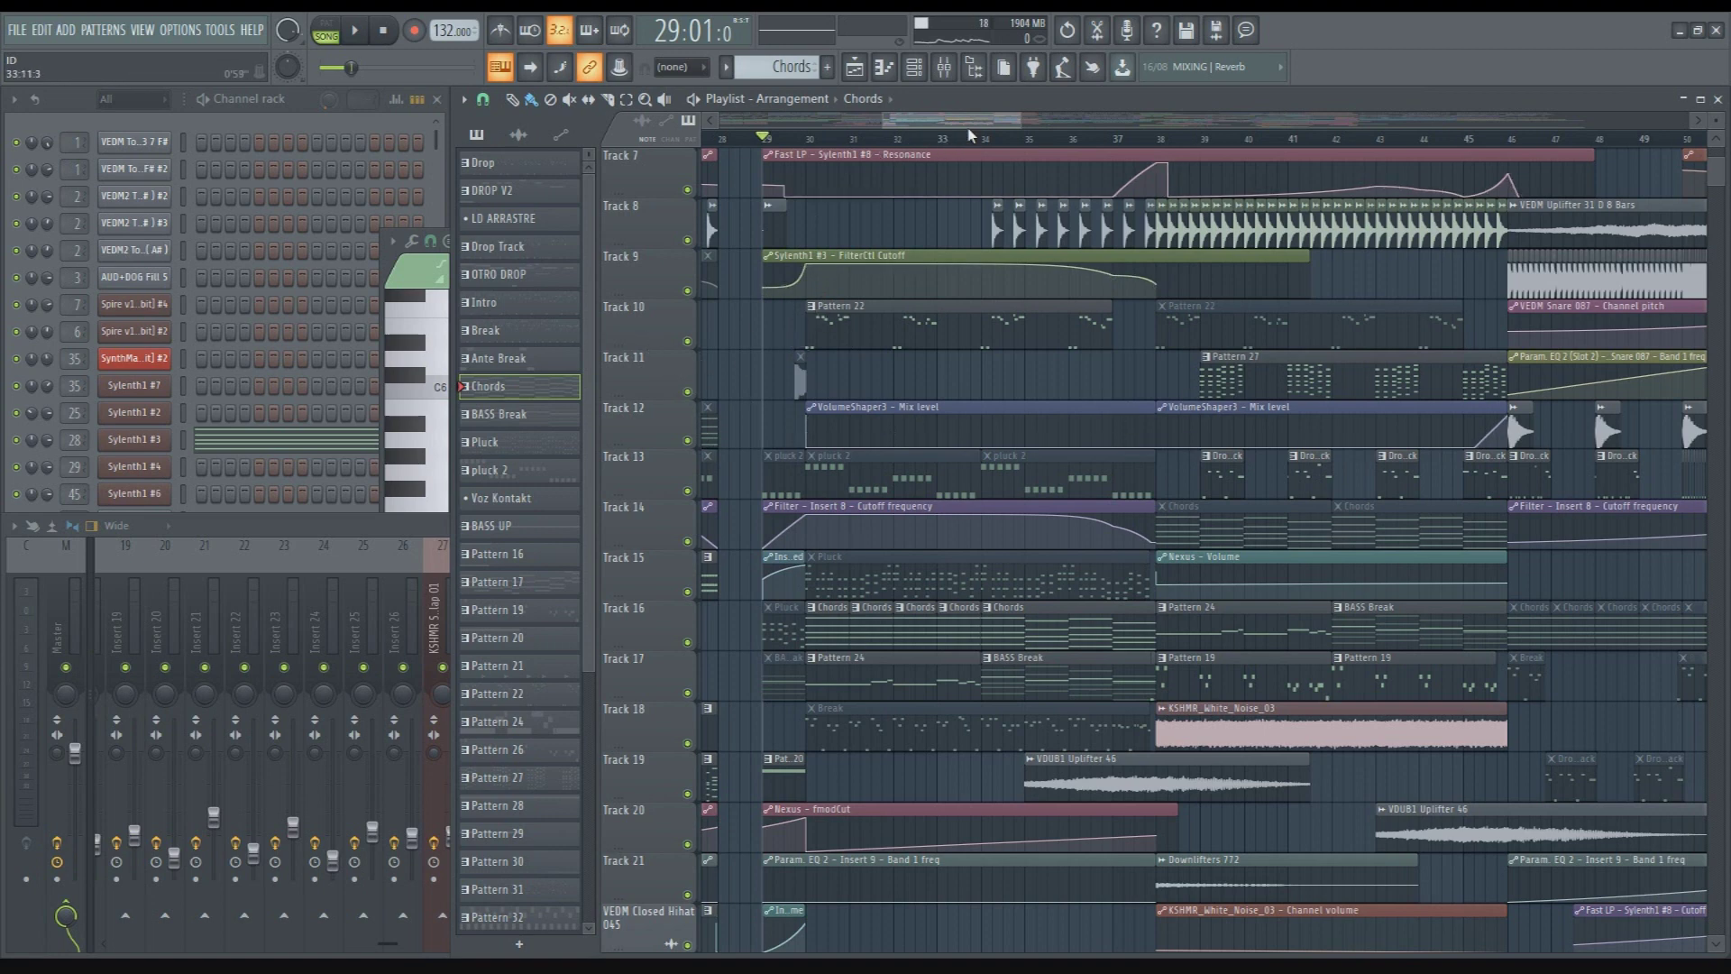
{"action": "scroll", "coordinate": [901, 387], "scroll_direction": "up", "scroll_amount": 6}
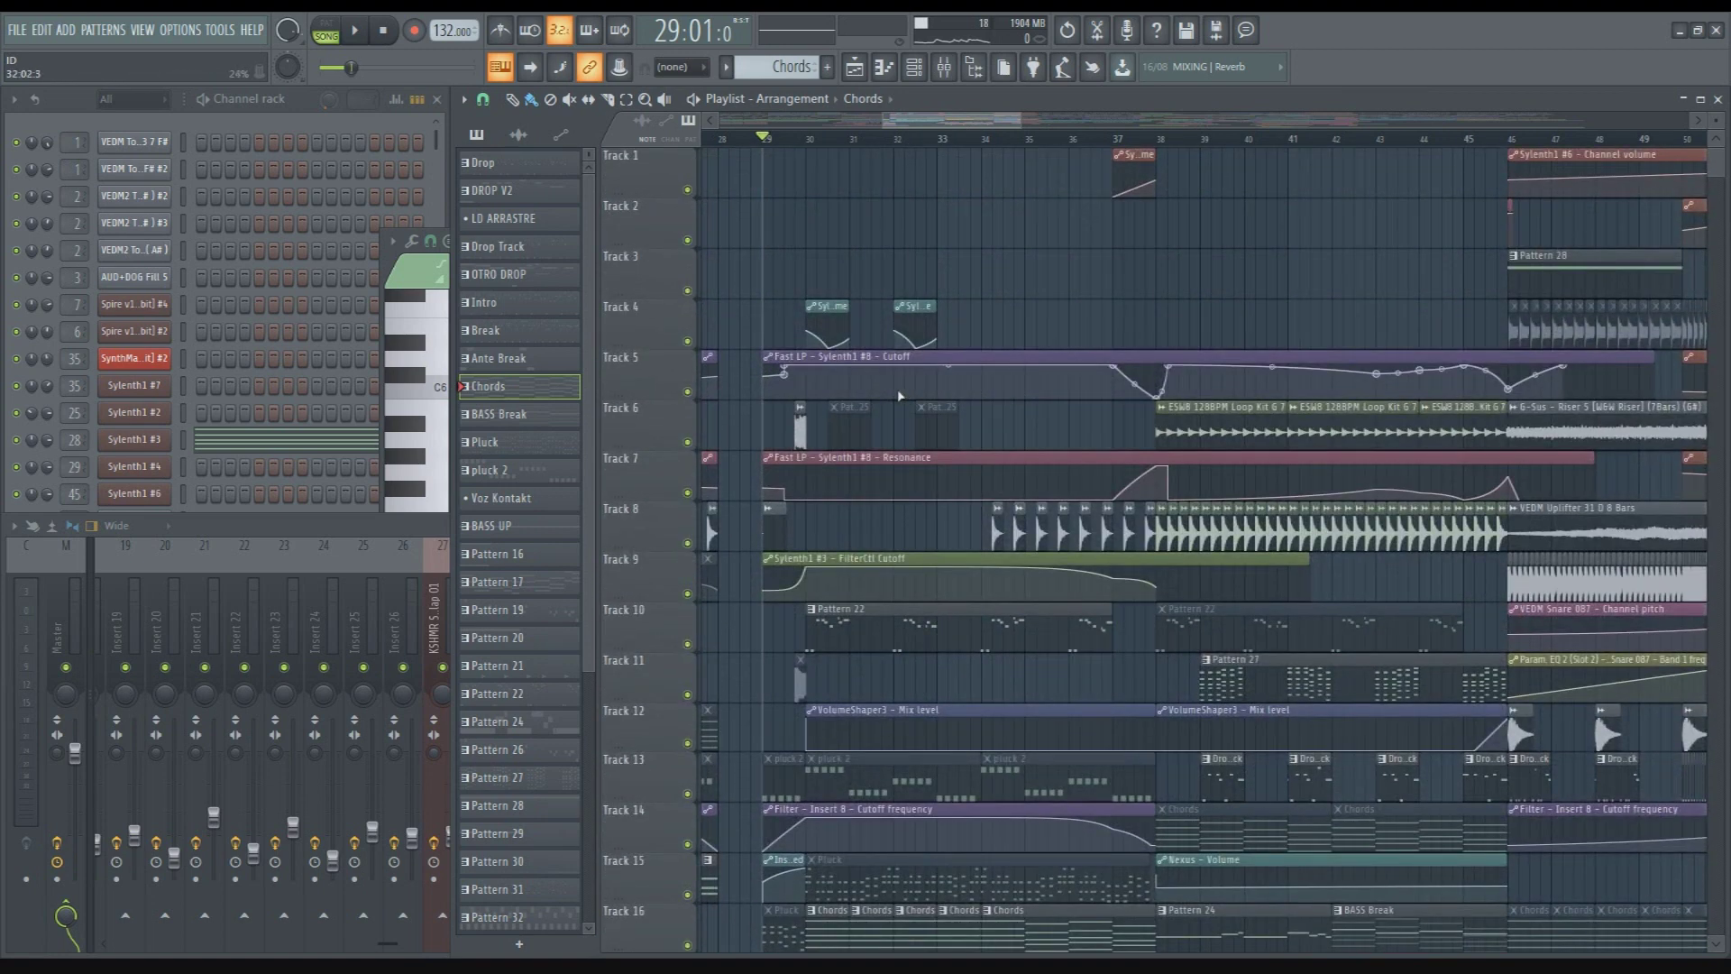
{"action": "scroll", "coordinate": [897, 391], "scroll_direction": "down", "scroll_amount": 1}
{"action": "scroll", "coordinate": [862, 386], "scroll_direction": "up", "scroll_amount": 1}
{"action": "scroll", "coordinate": [863, 386], "scroll_direction": "down", "scroll_amount": 6}
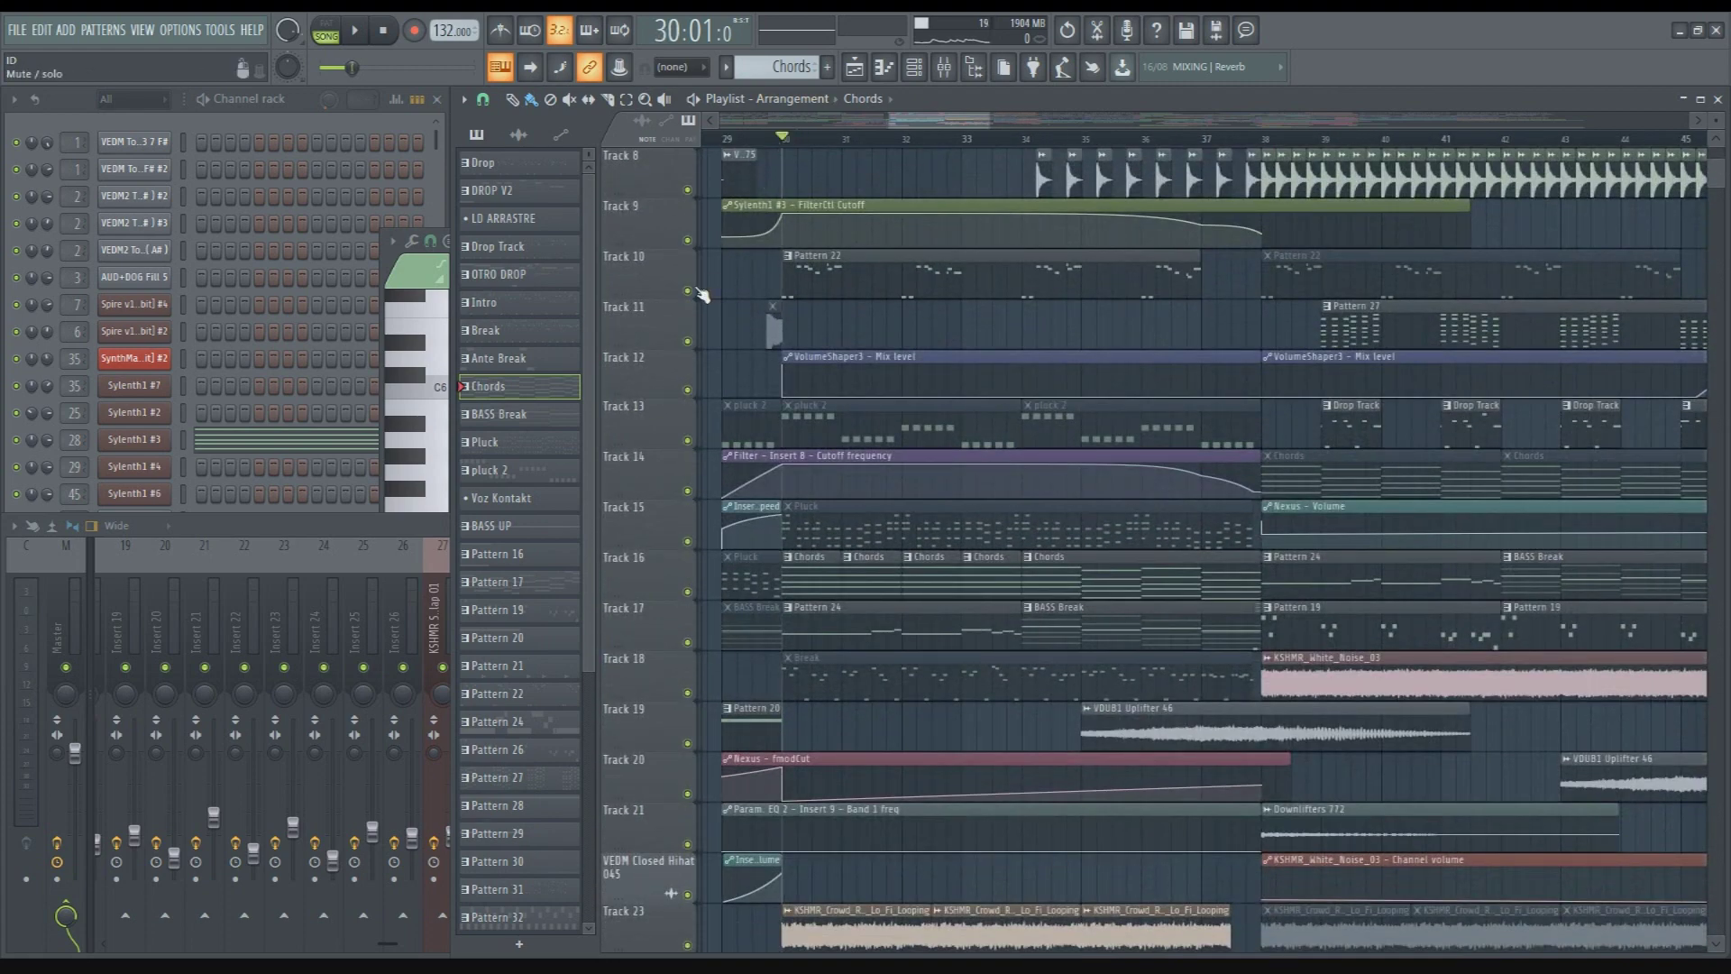
Solo Track 10 together with Track 9's filter cutoff automation, listen from bar 30, and restore all tracks
{"action": "right_click", "coordinate": [697, 290]}
{"action": "key", "text": "space"}
{"action": "left_click", "coordinate": [691, 242]}
{"action": "key", "text": "space"}
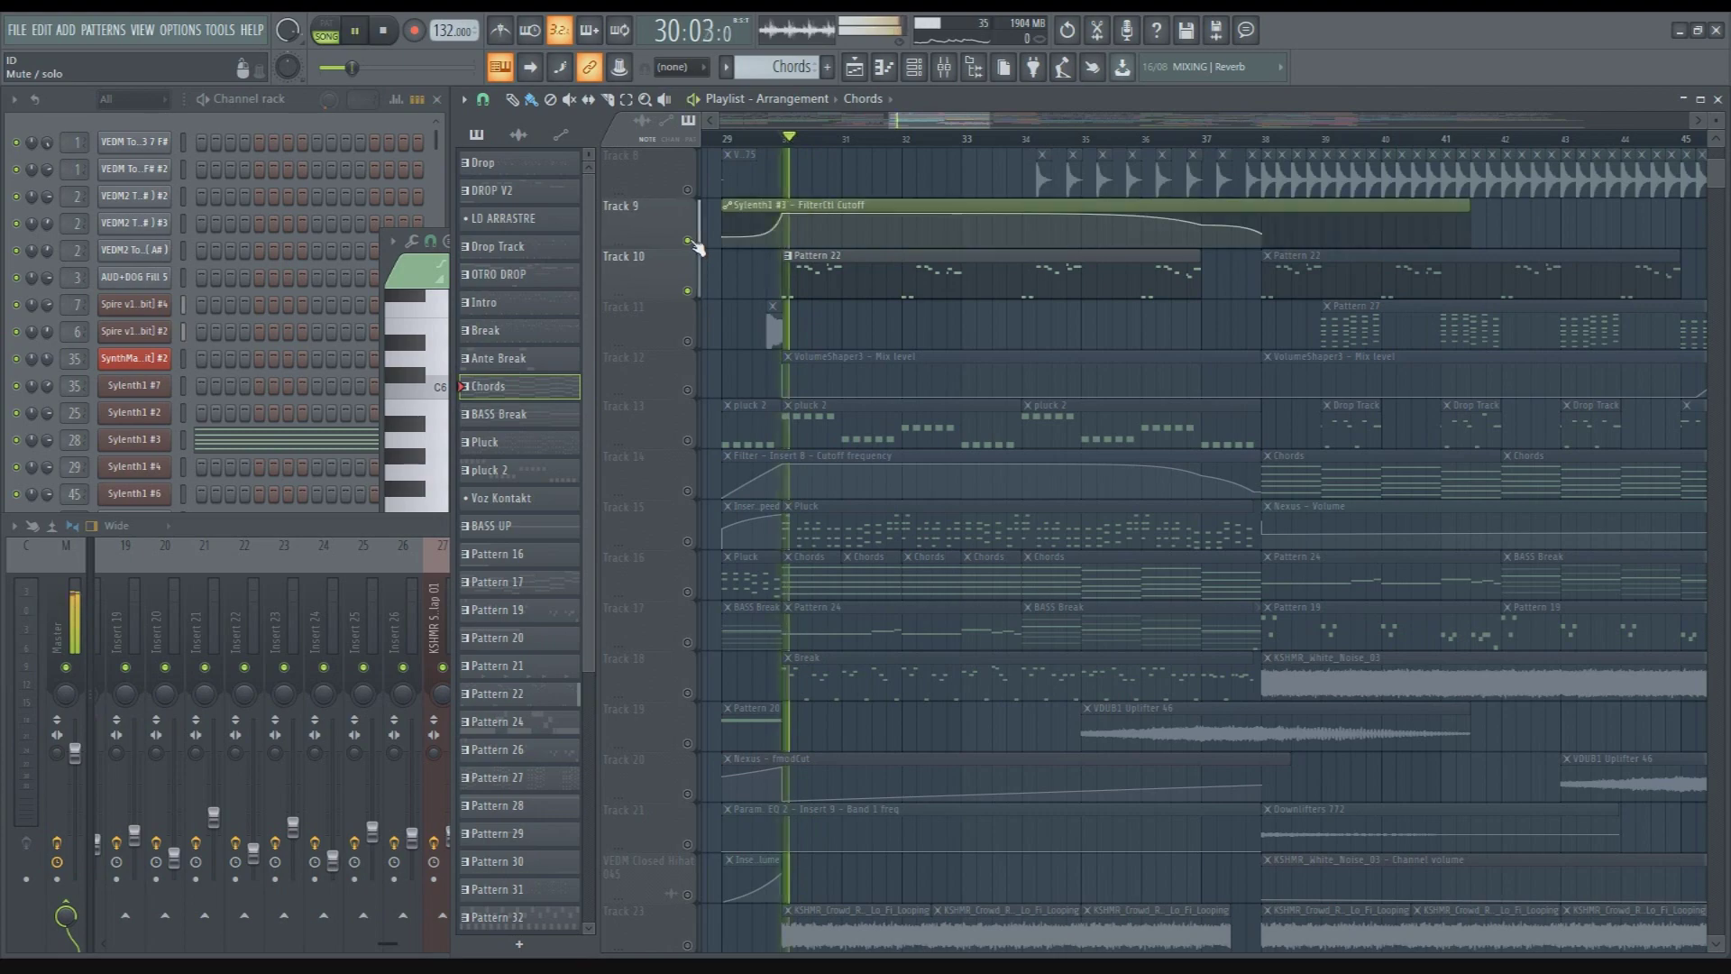
{"action": "scroll", "coordinate": [825, 379], "scroll_direction": "up", "scroll_amount": 7}
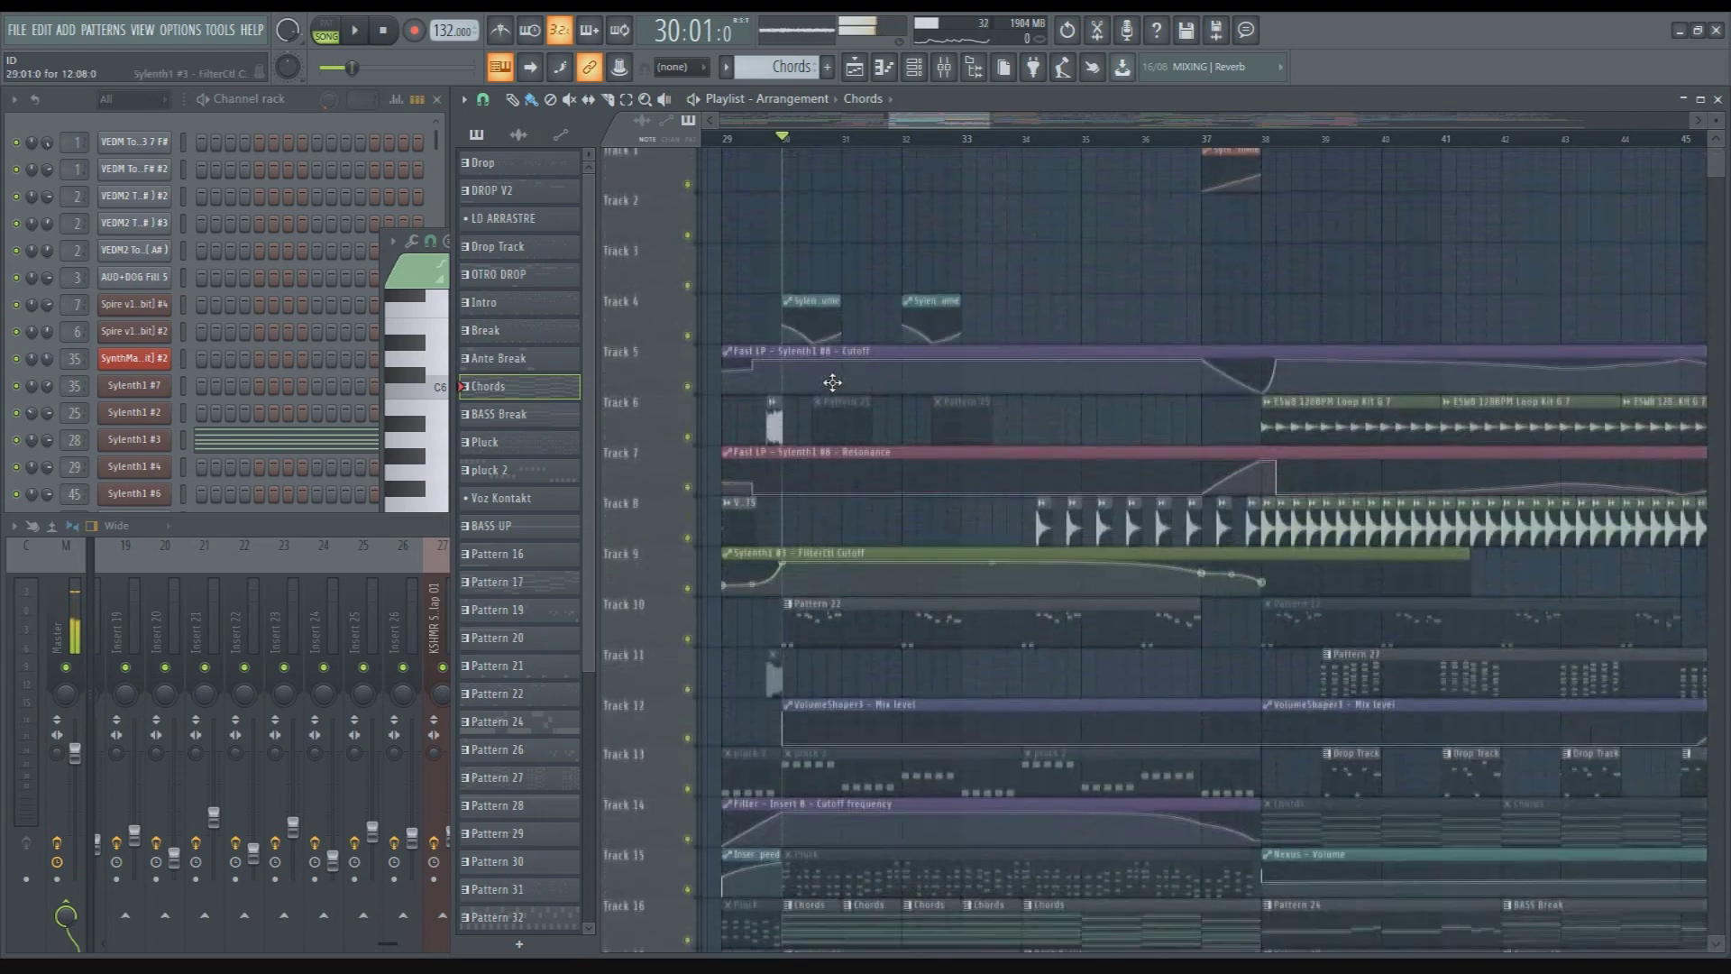
{"action": "scroll", "coordinate": [833, 382], "scroll_direction": "down", "scroll_amount": 8}
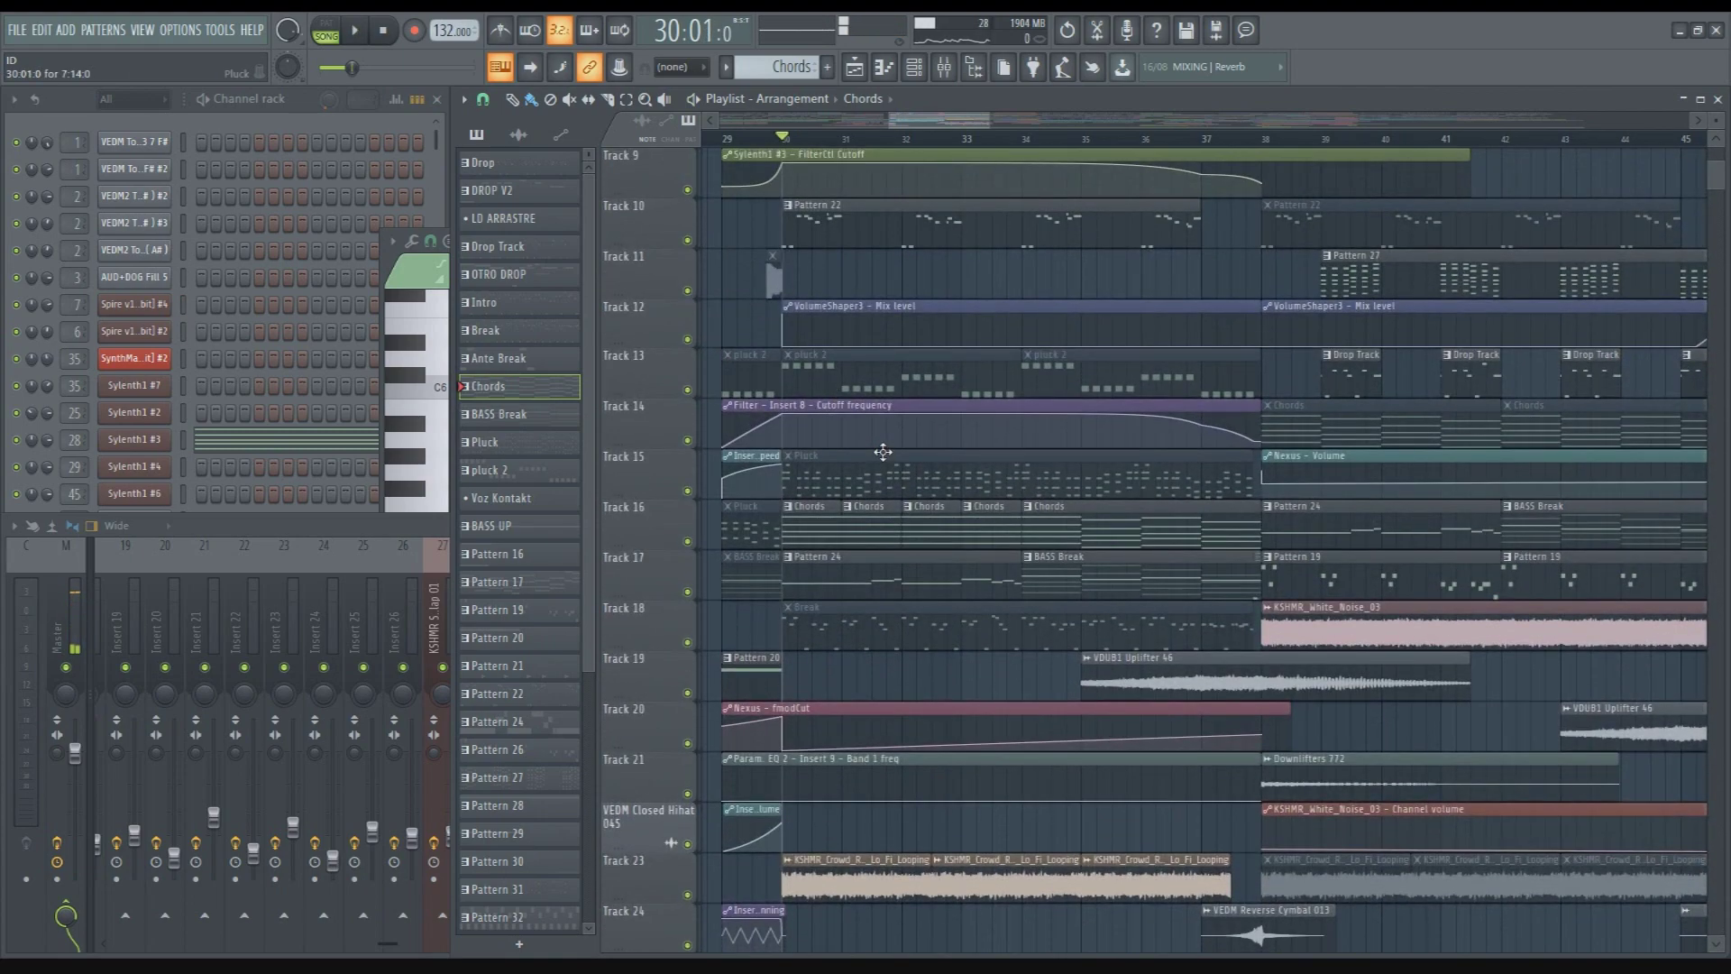
Pick Pattern 22 on Track 10, mute Track 16, and listen briefly from bar 30
{"action": "left_click", "coordinate": [822, 228]}
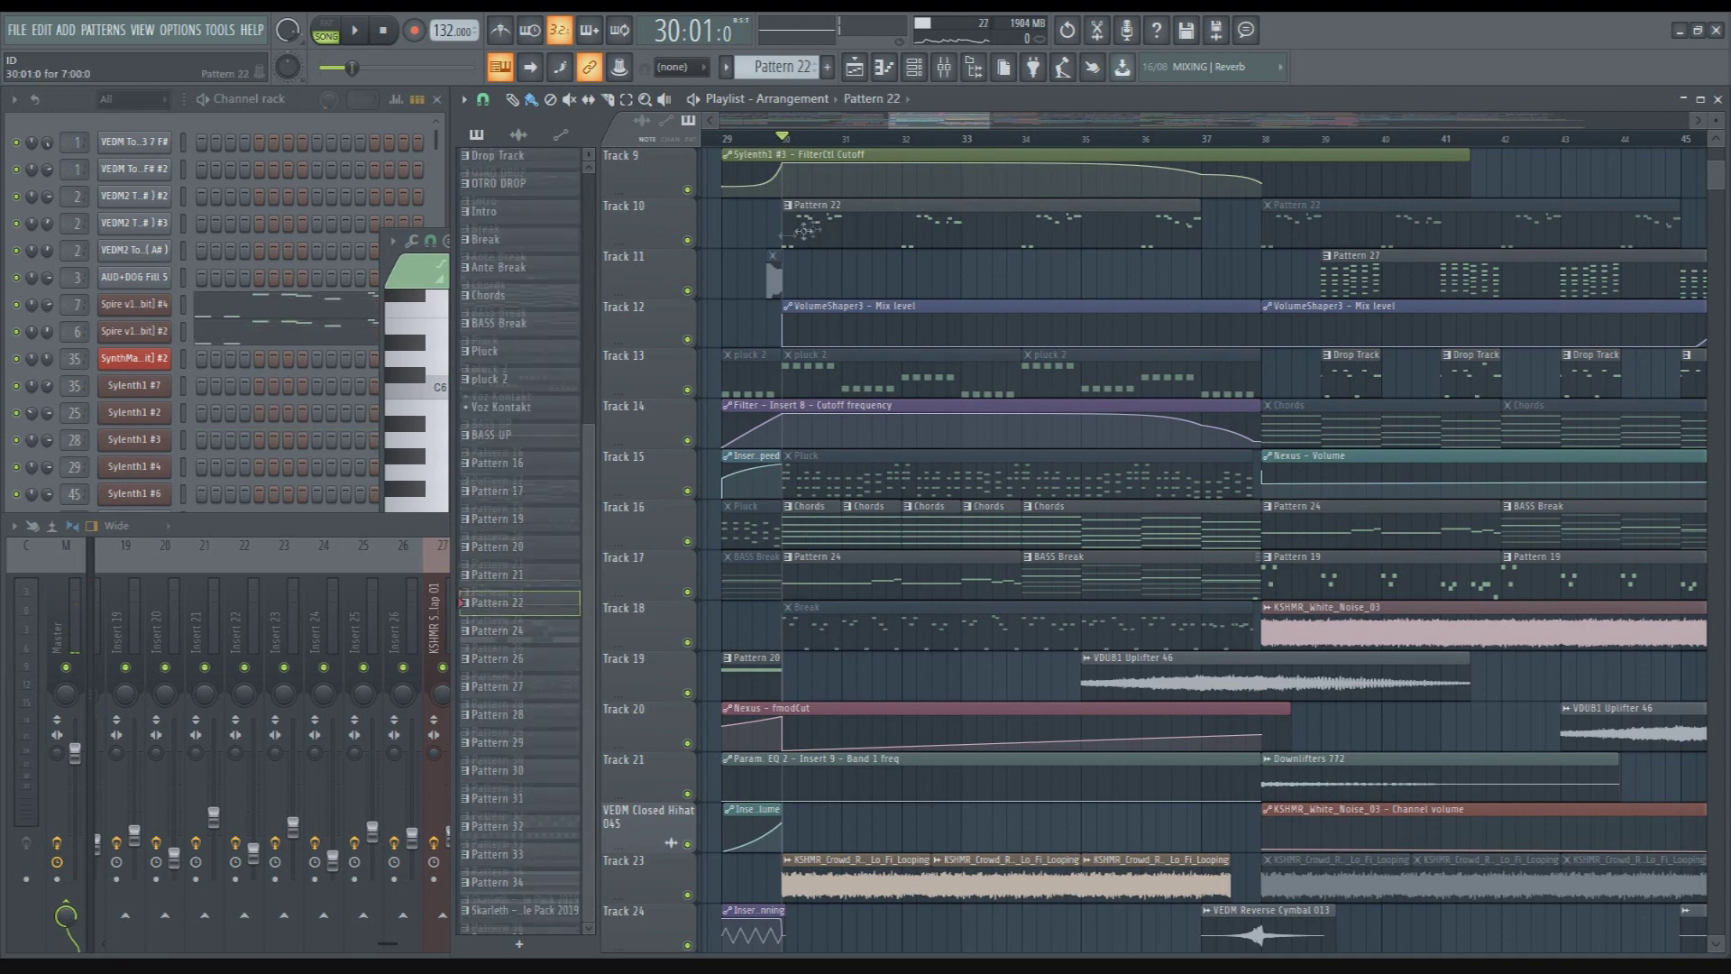
{"action": "left_click", "coordinate": [688, 542]}
{"action": "key", "text": "space"}
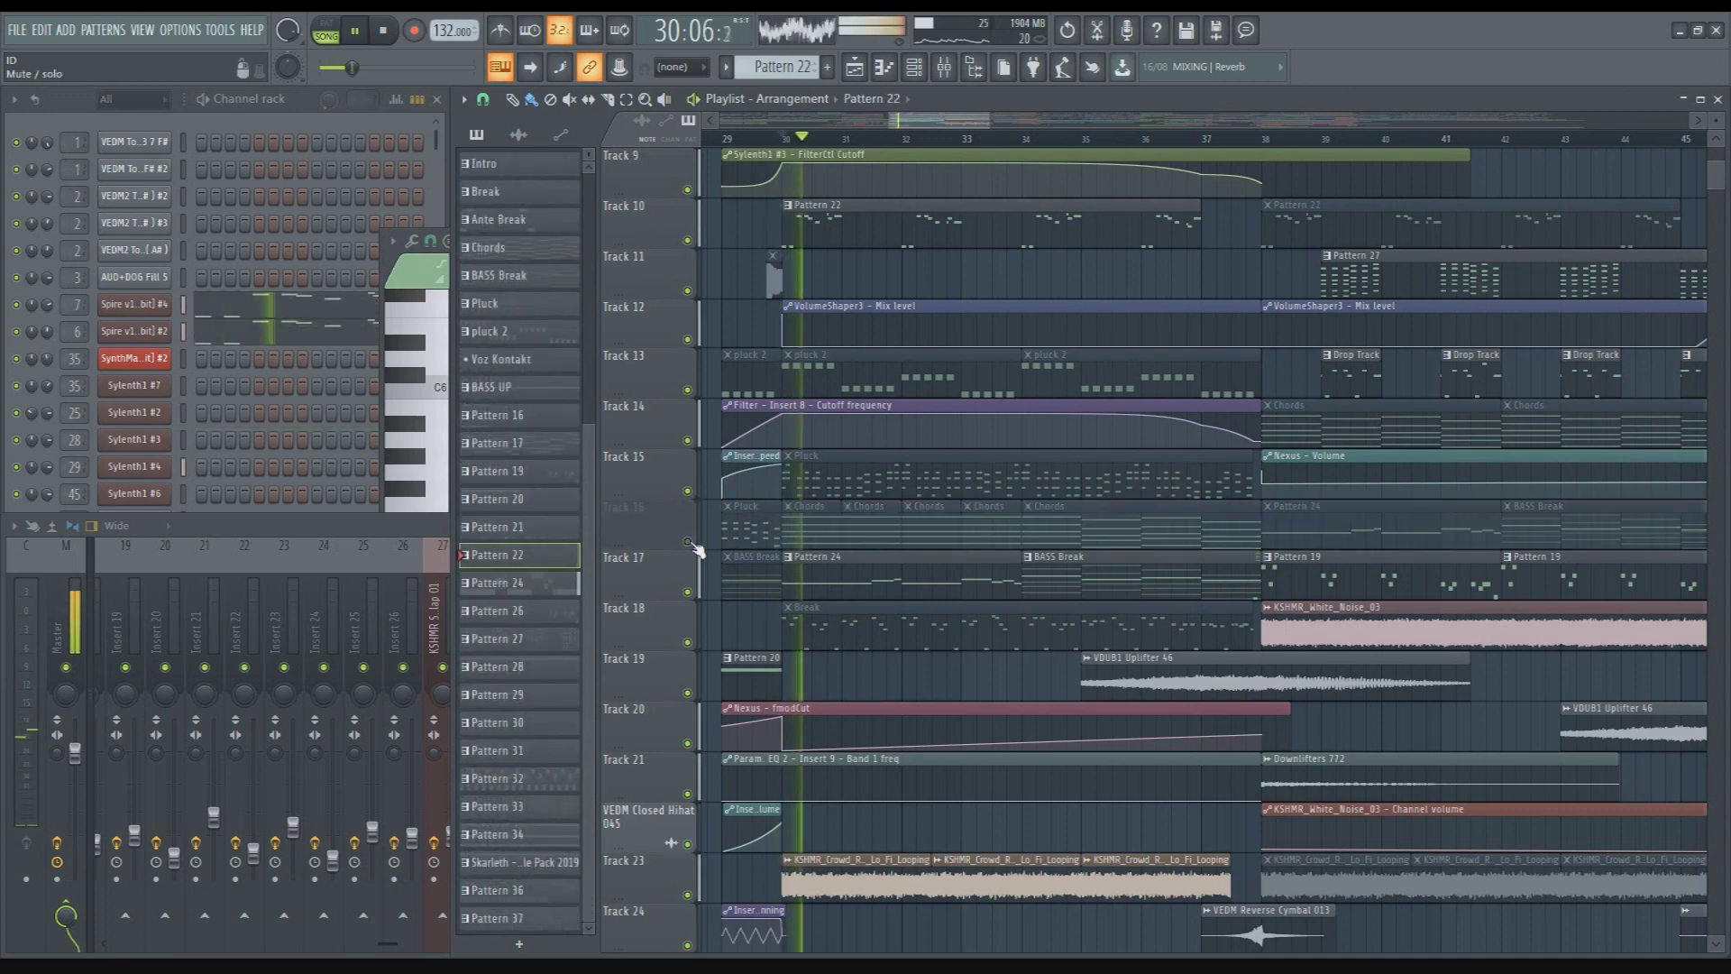
{"action": "scroll", "coordinate": [697, 549], "scroll_direction": "down", "scroll_amount": 5}
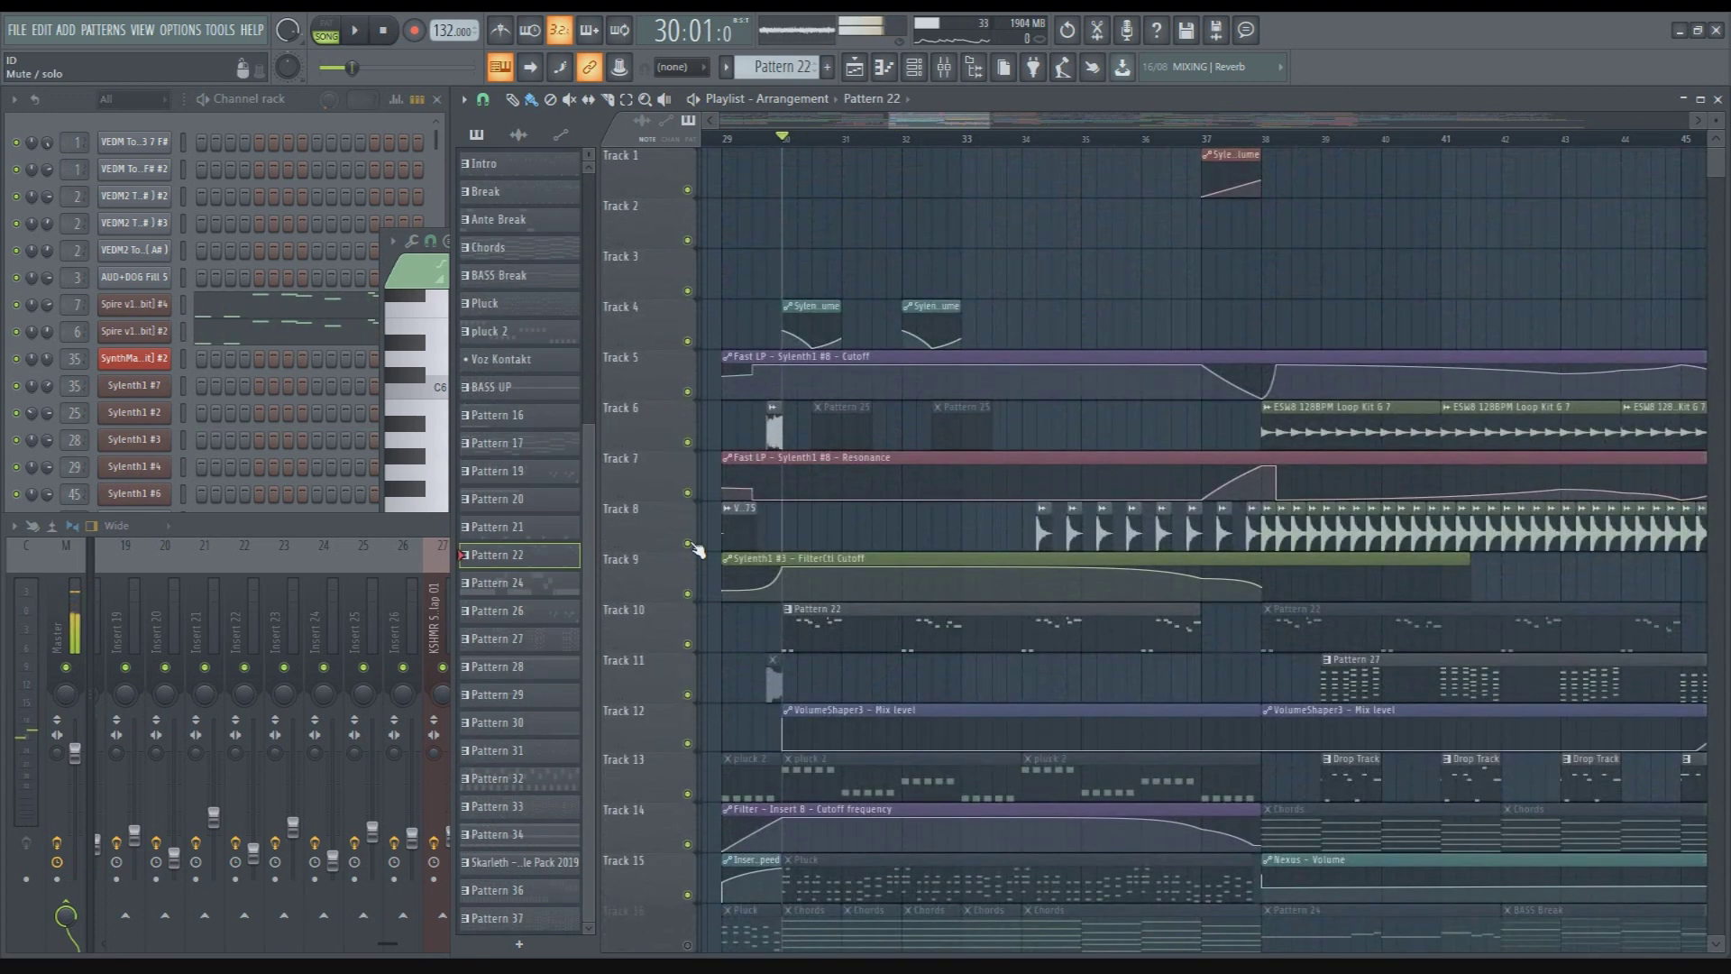
Mute Track 17 as well and listen to the break from bar 30 to bar 37 without Tracks 16 and 17
{"action": "scroll", "coordinate": [697, 549], "scroll_direction": "down", "scroll_amount": 20}
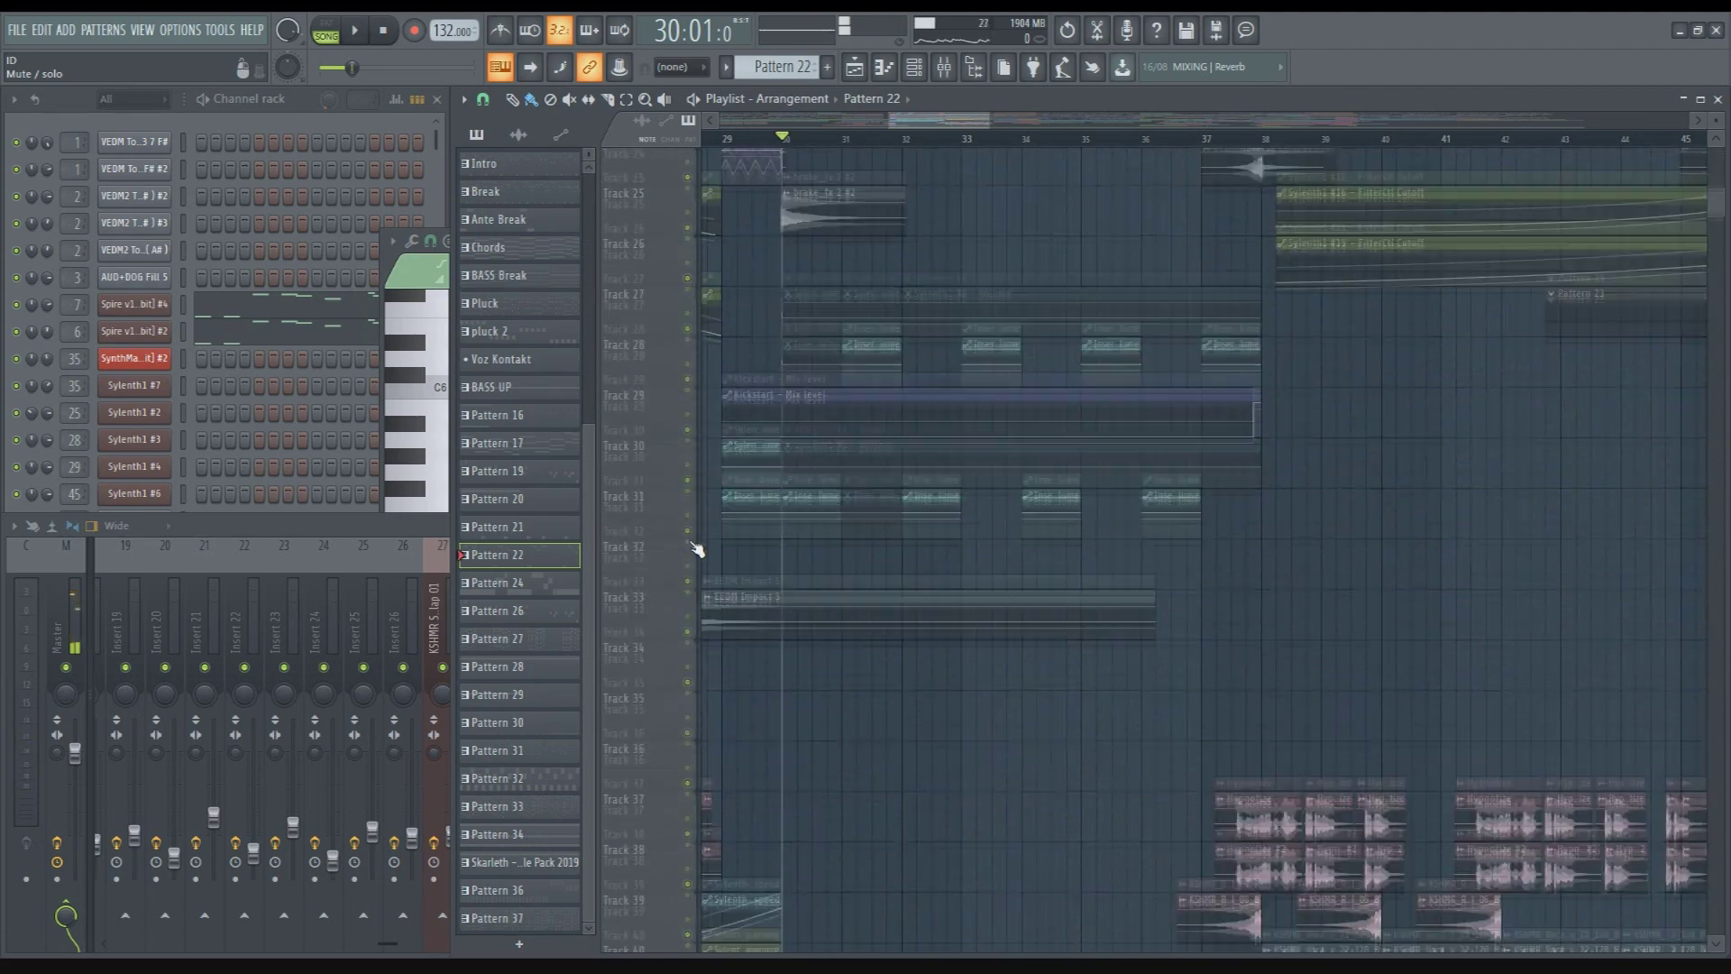
{"action": "scroll", "coordinate": [697, 549], "scroll_direction": "down", "scroll_amount": 3}
{"action": "scroll", "coordinate": [699, 531], "scroll_direction": "up", "scroll_amount": 6}
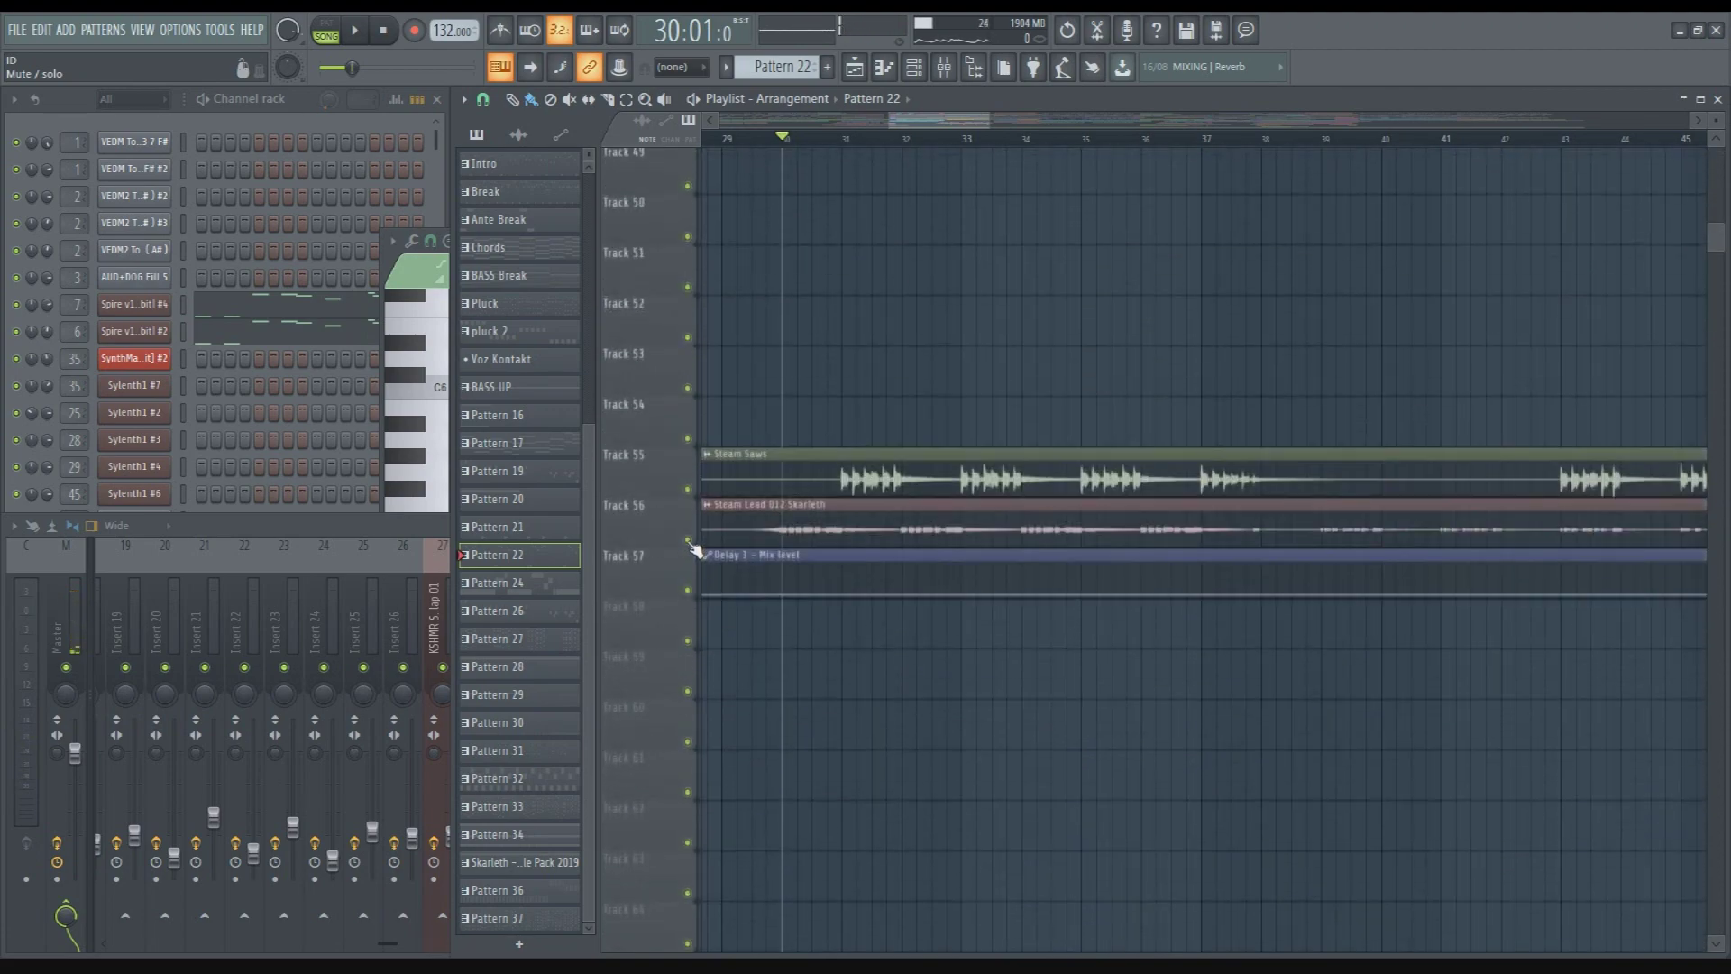
{"action": "scroll", "coordinate": [703, 507], "scroll_direction": "up", "scroll_amount": 20}
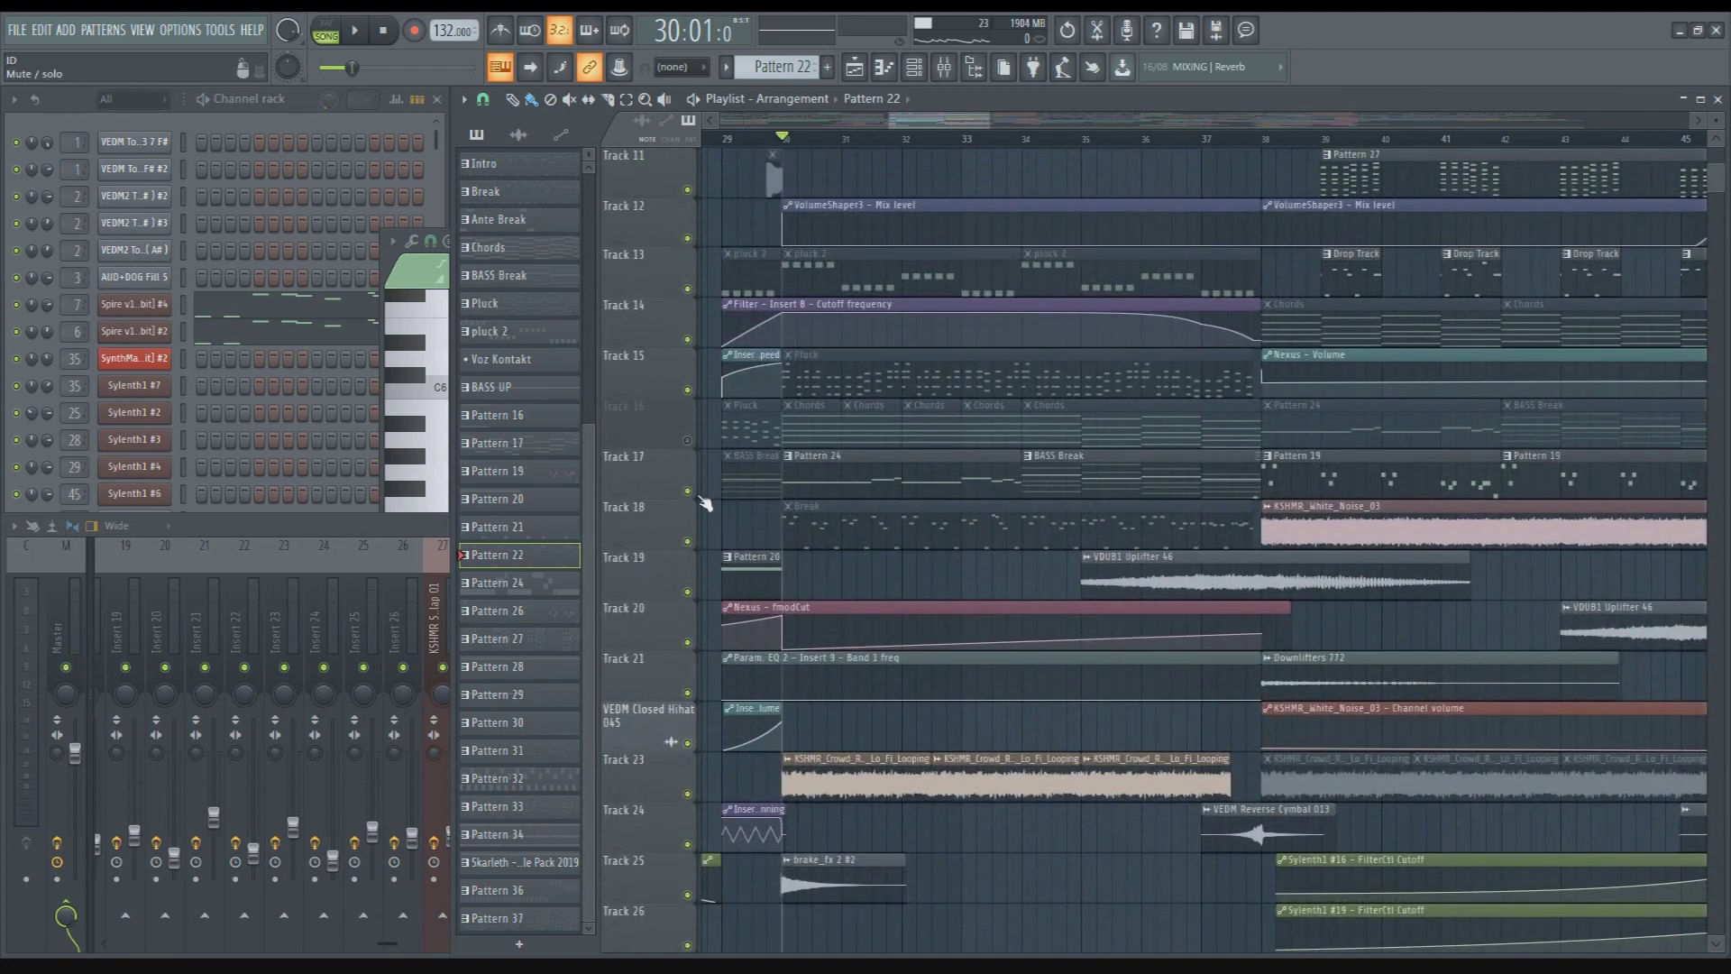
{"action": "scroll", "coordinate": [705, 504], "scroll_direction": "up", "scroll_amount": 6}
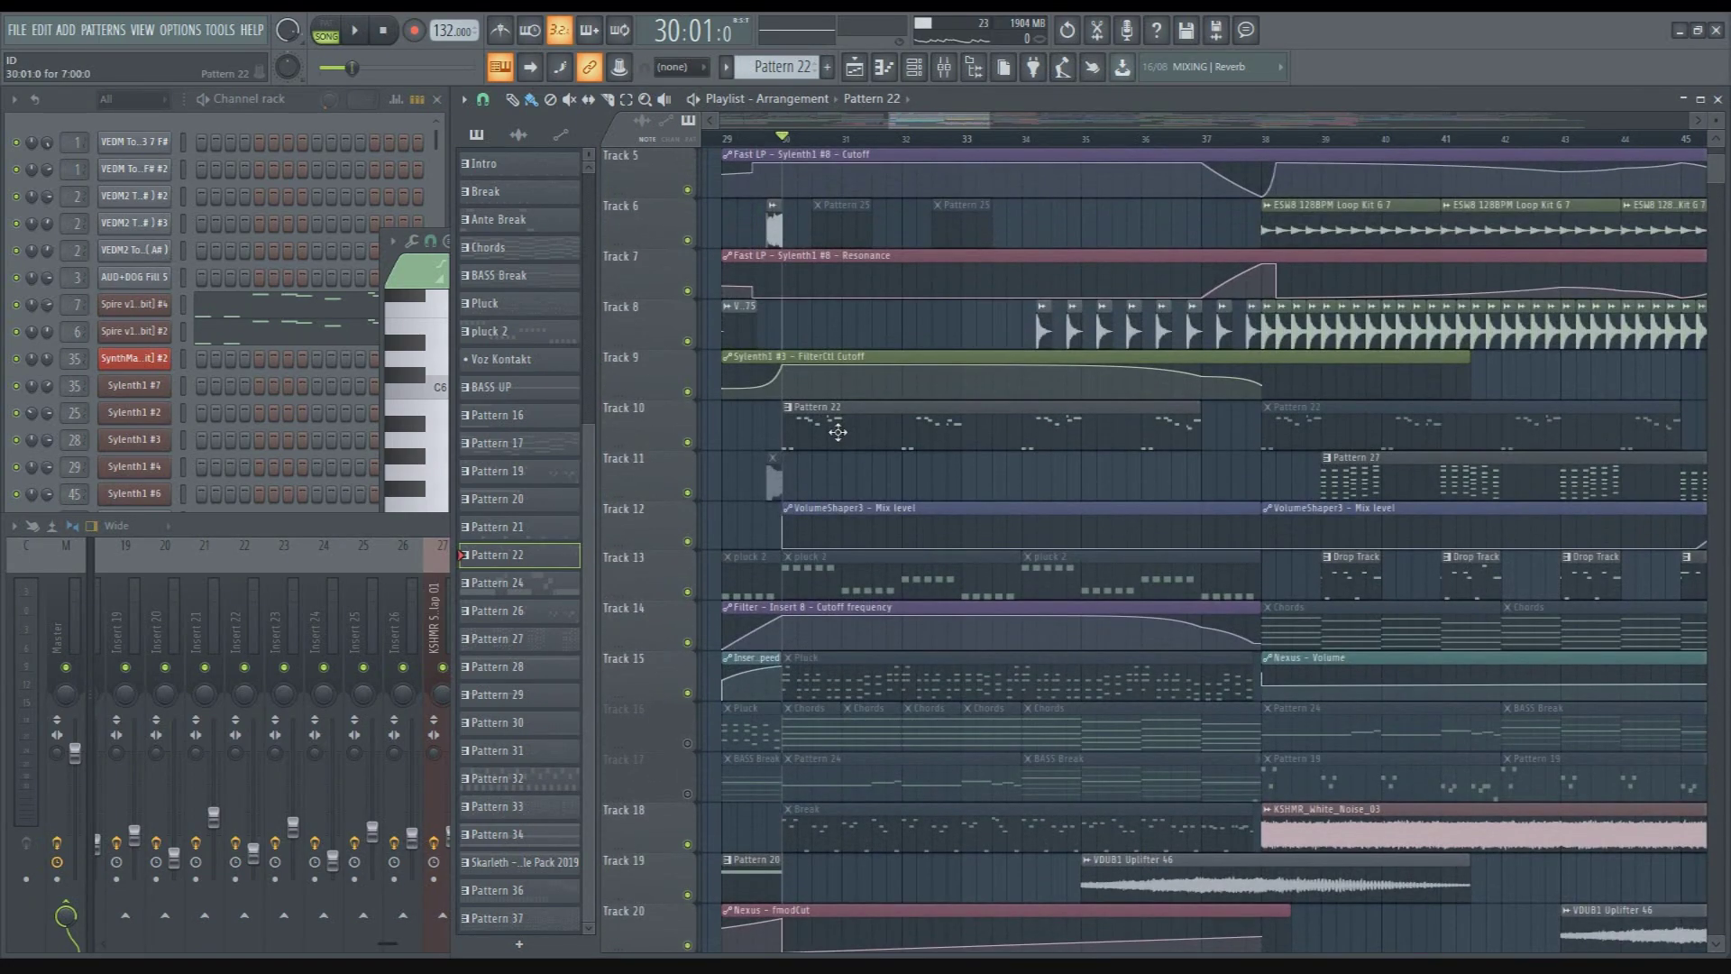
{"action": "scroll", "coordinate": [838, 432], "scroll_direction": "up", "scroll_amount": 2}
{"action": "key", "text": "space"}
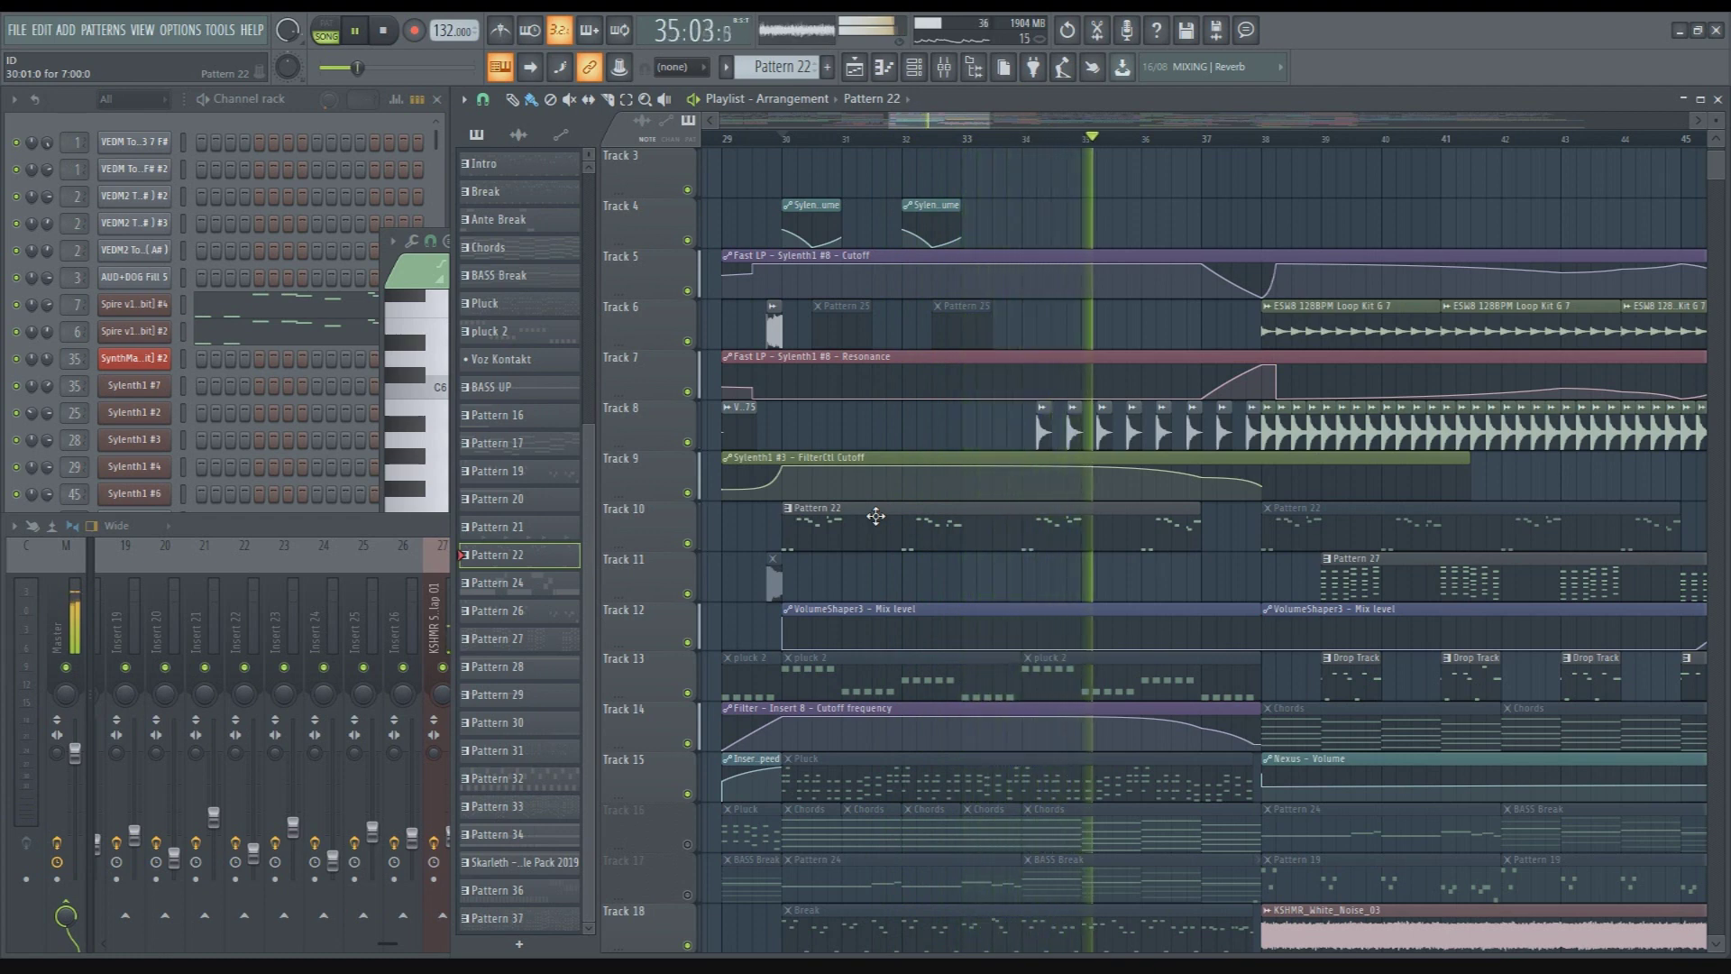
{"action": "scroll", "coordinate": [876, 516], "scroll_direction": "down", "scroll_amount": 2}
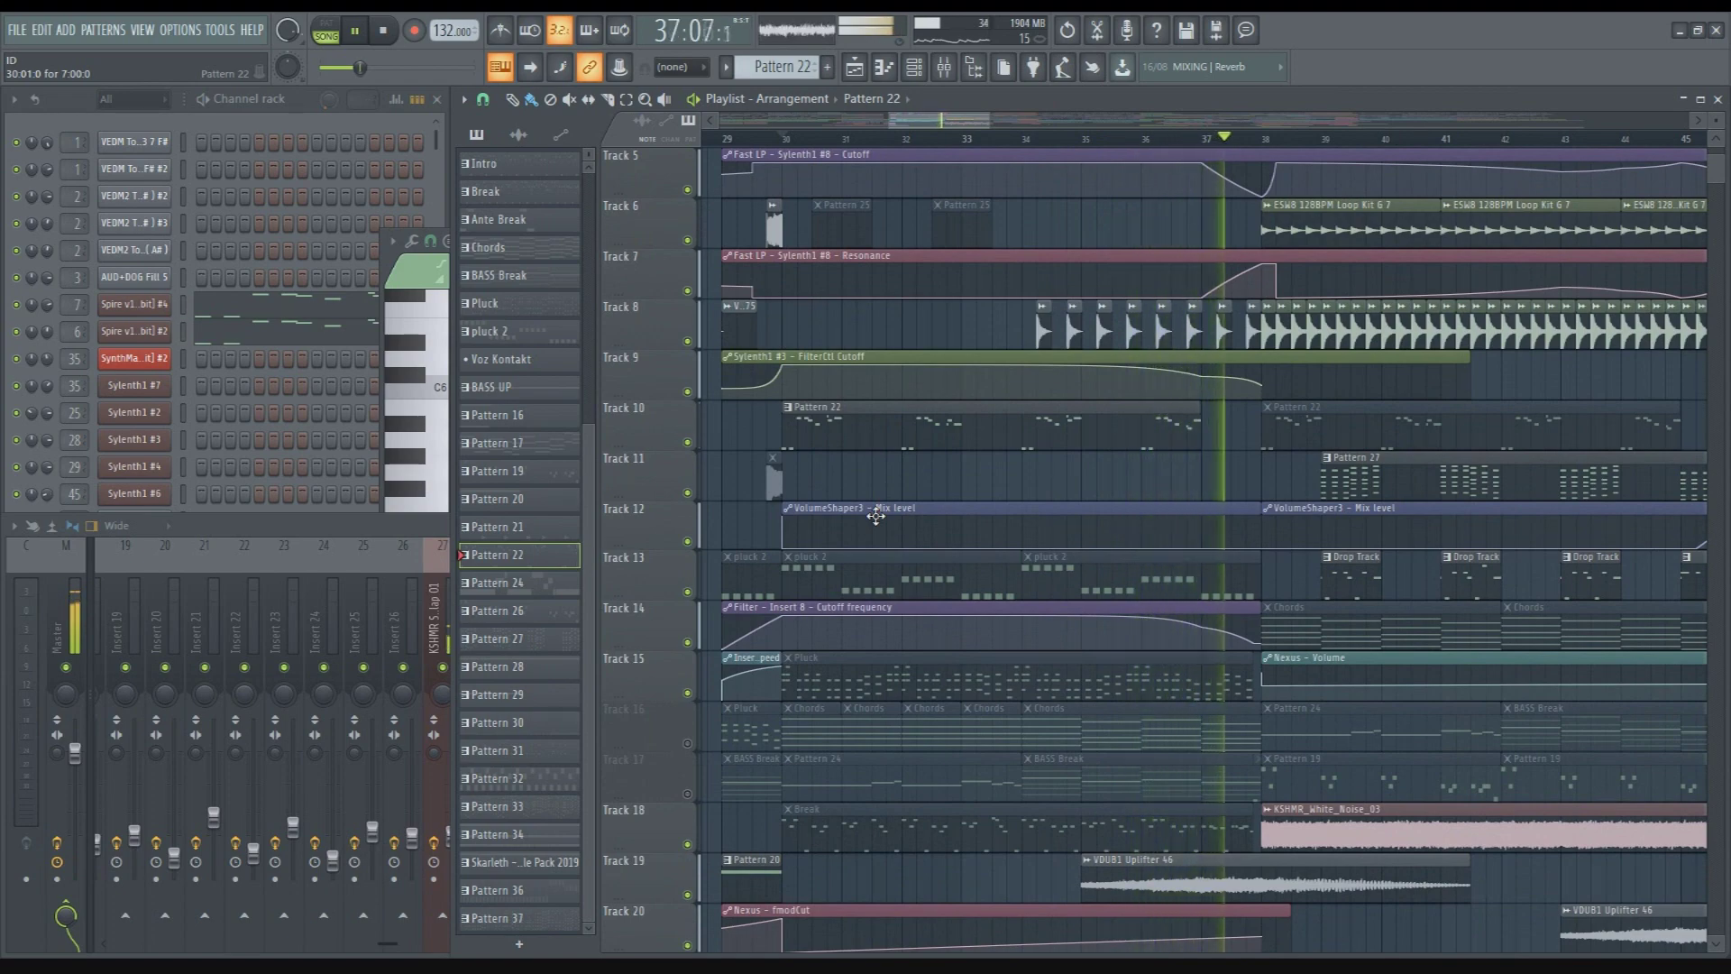
{"action": "scroll", "coordinate": [878, 526], "scroll_direction": "down", "scroll_amount": 3}
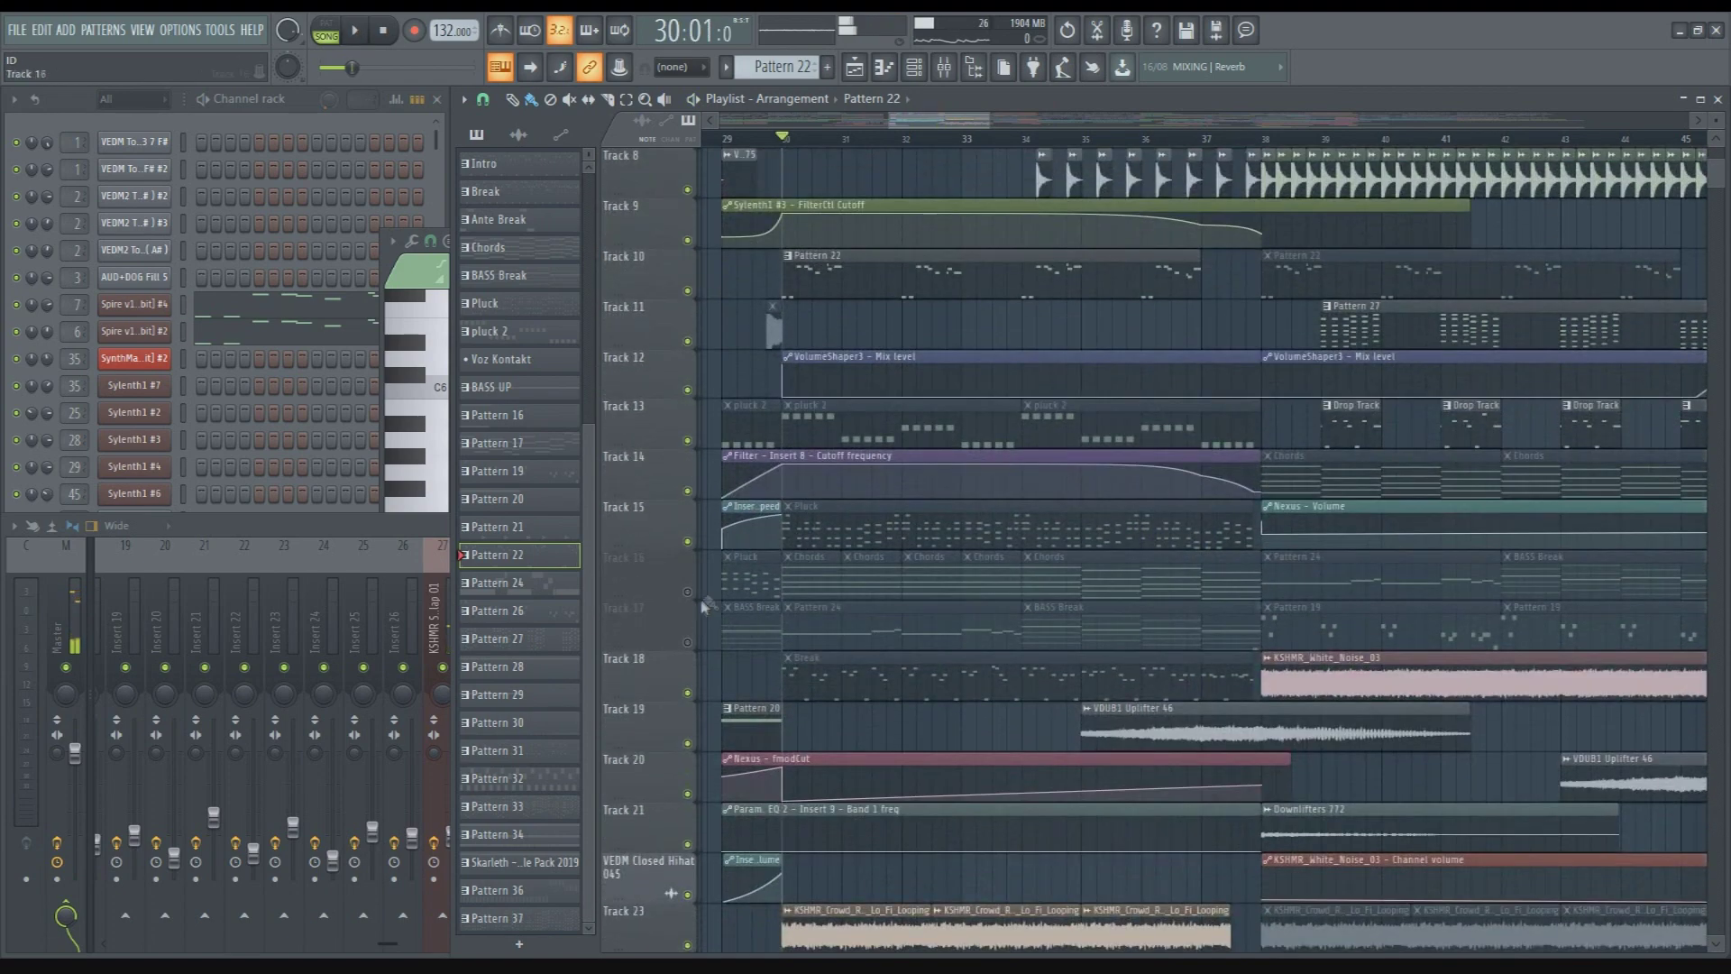
Restore Track 17, pick its Pattern 24 clip, and listen from bar 30 with Track 16 muted
{"action": "scroll", "coordinate": [696, 596], "scroll_direction": "down", "scroll_amount": 2}
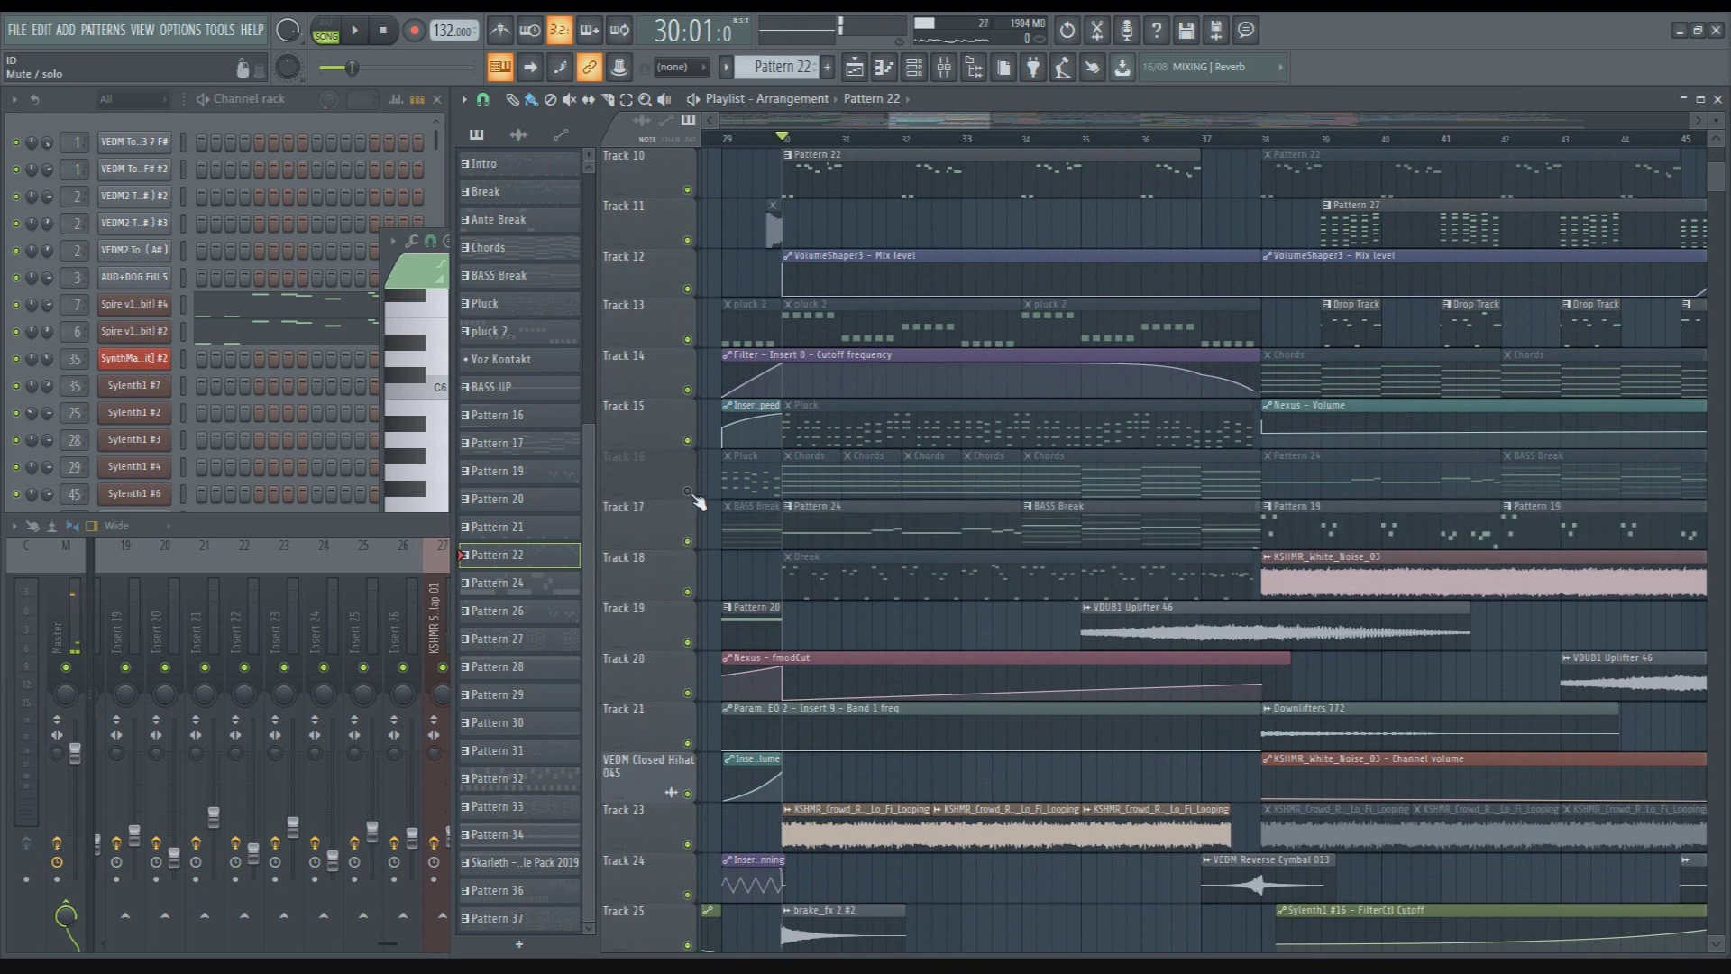
{"action": "left_click", "coordinate": [687, 491]}
{"action": "left_click", "coordinate": [819, 529]}
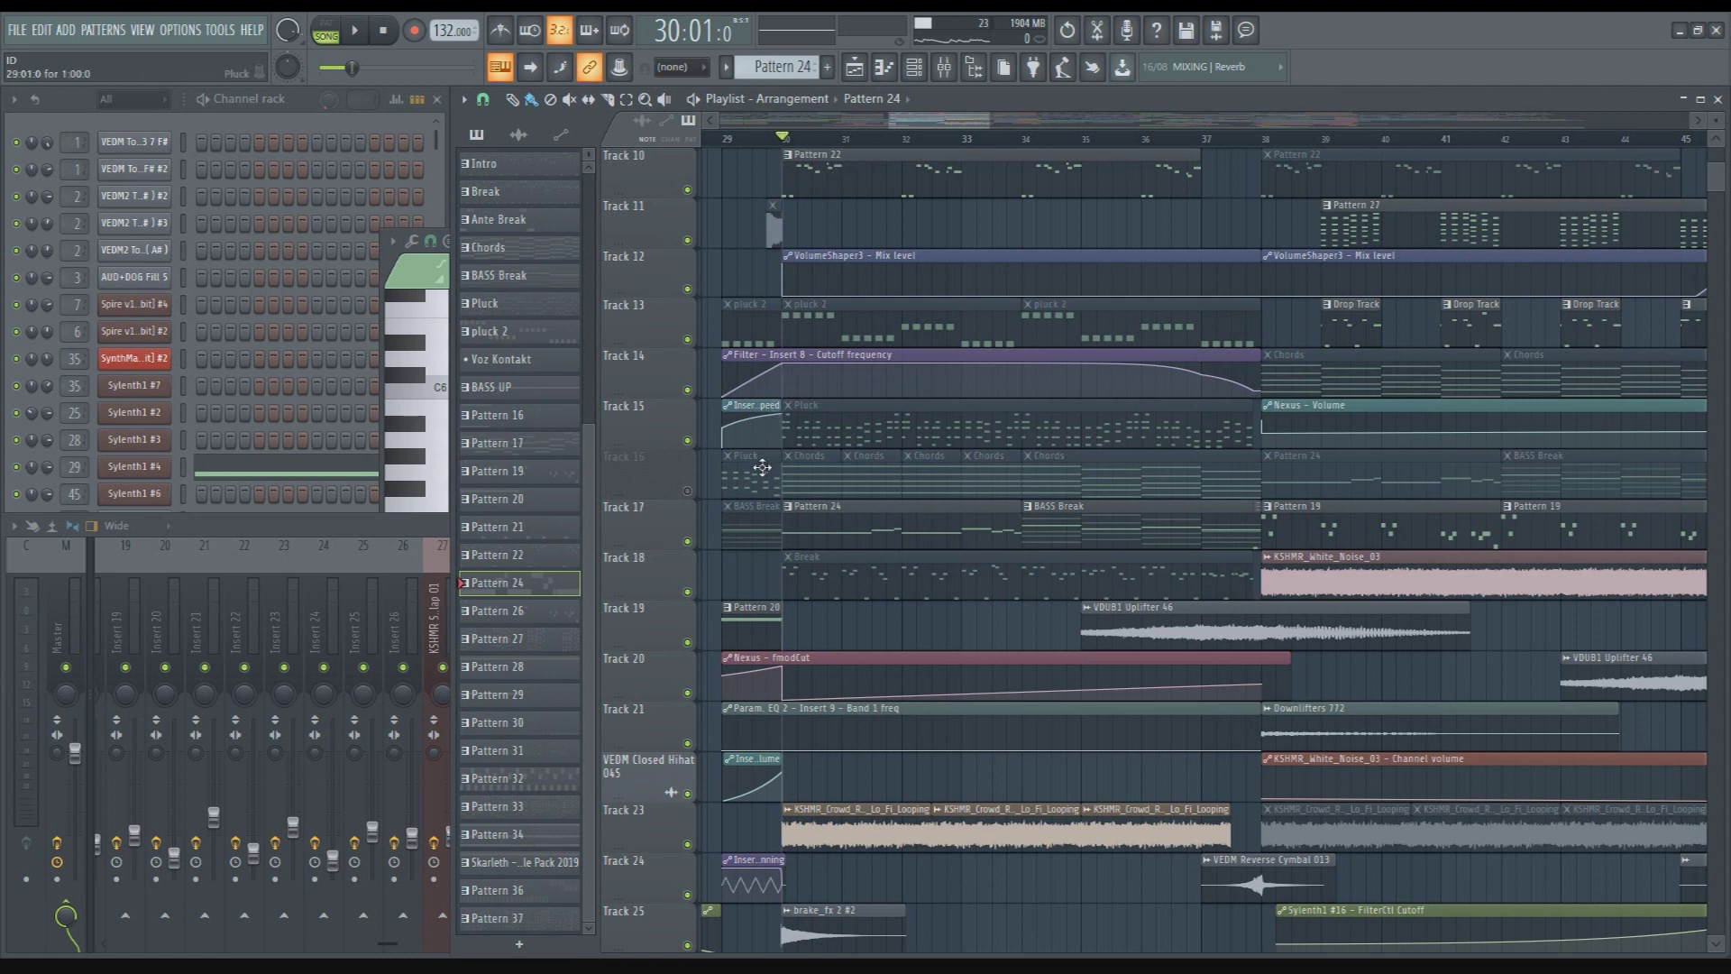
{"action": "key", "text": "space"}
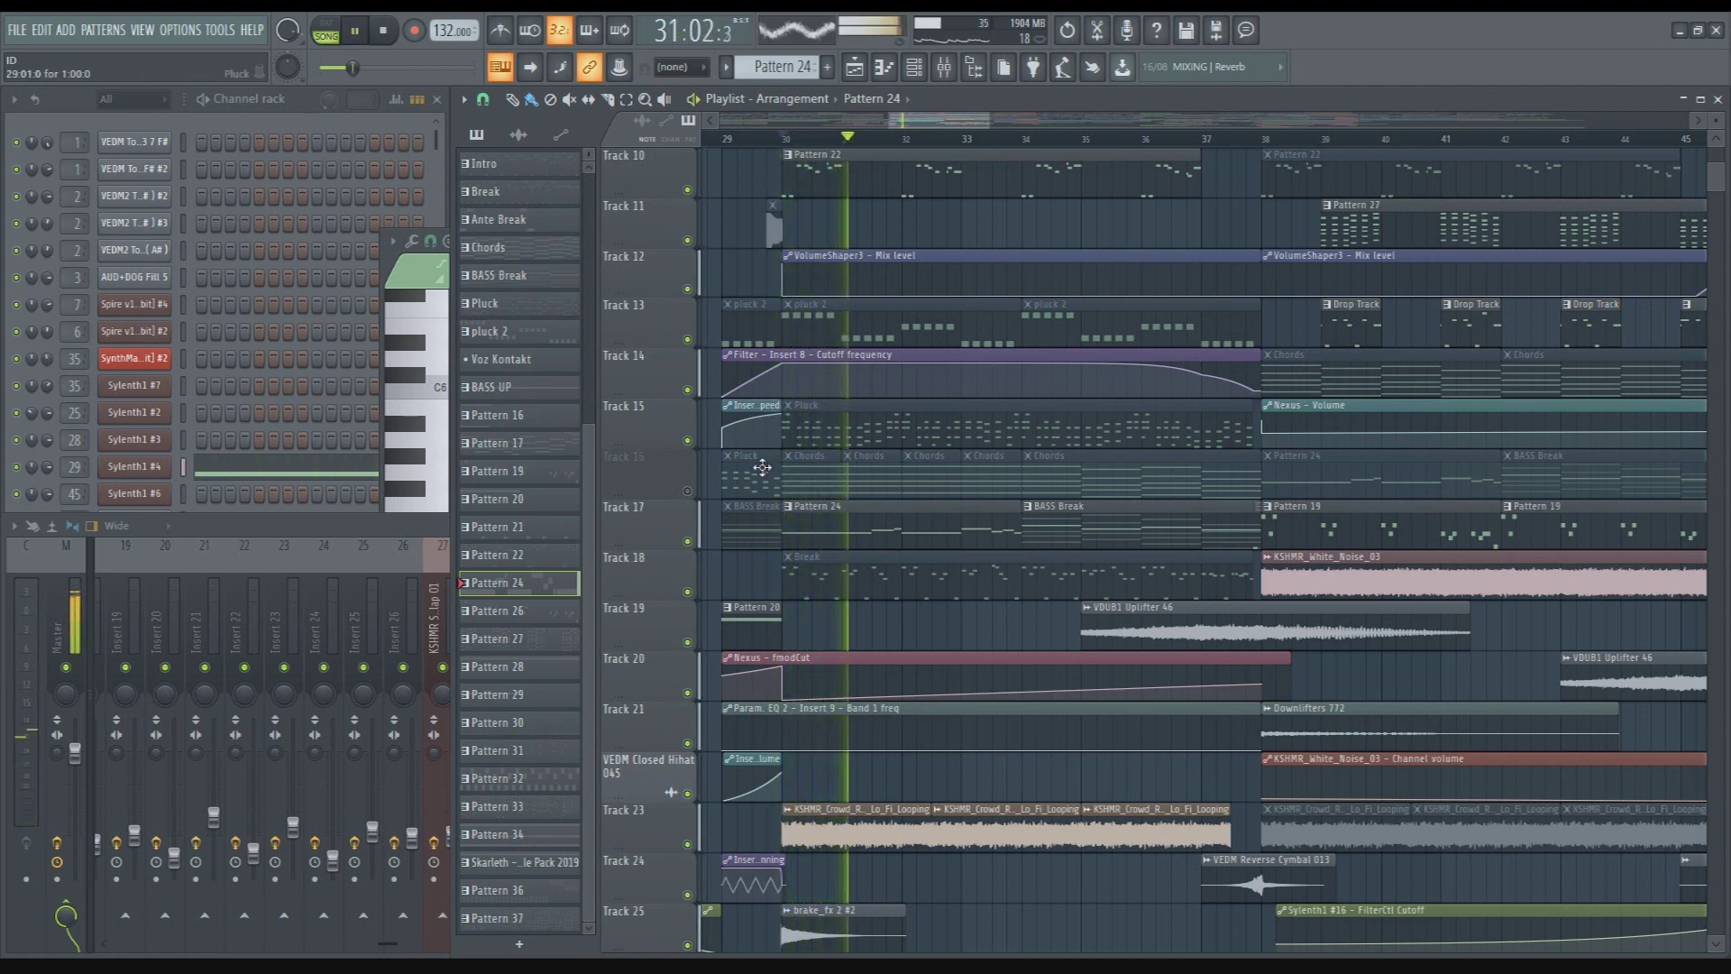
Mute Track 10 as well and listen from bar 30 to bar 32 without Tracks 10 and 16
{"action": "key", "text": "space"}
{"action": "left_click", "coordinate": [688, 191]}
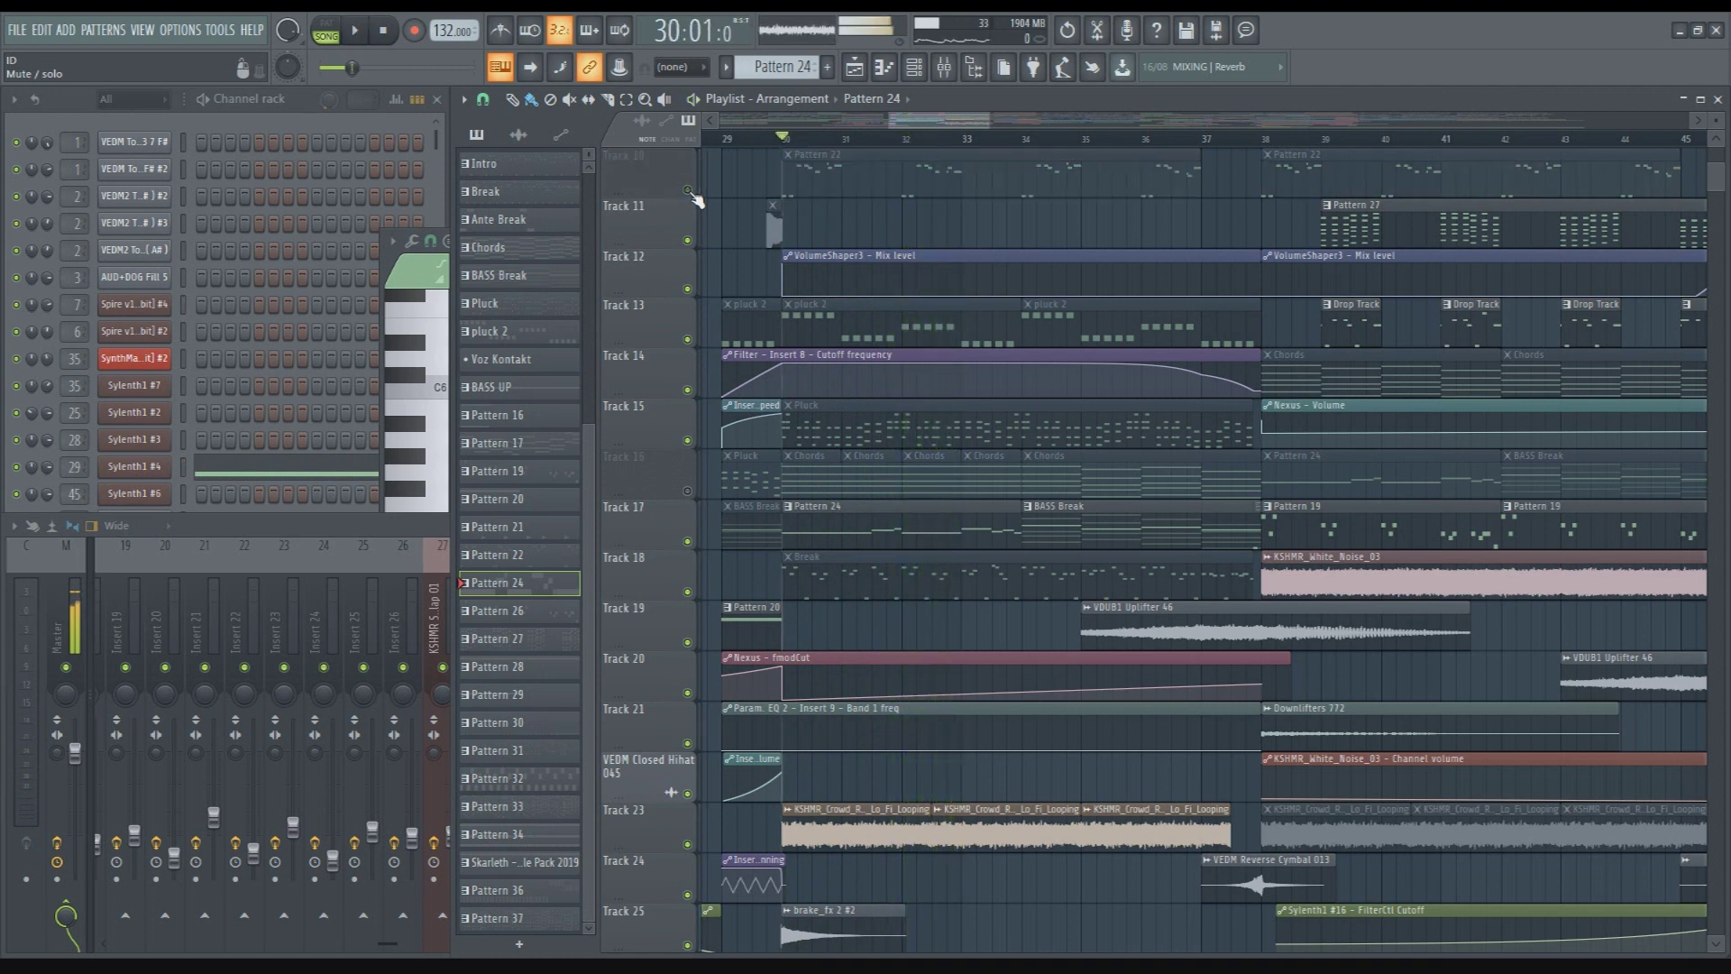
{"action": "key", "text": "space"}
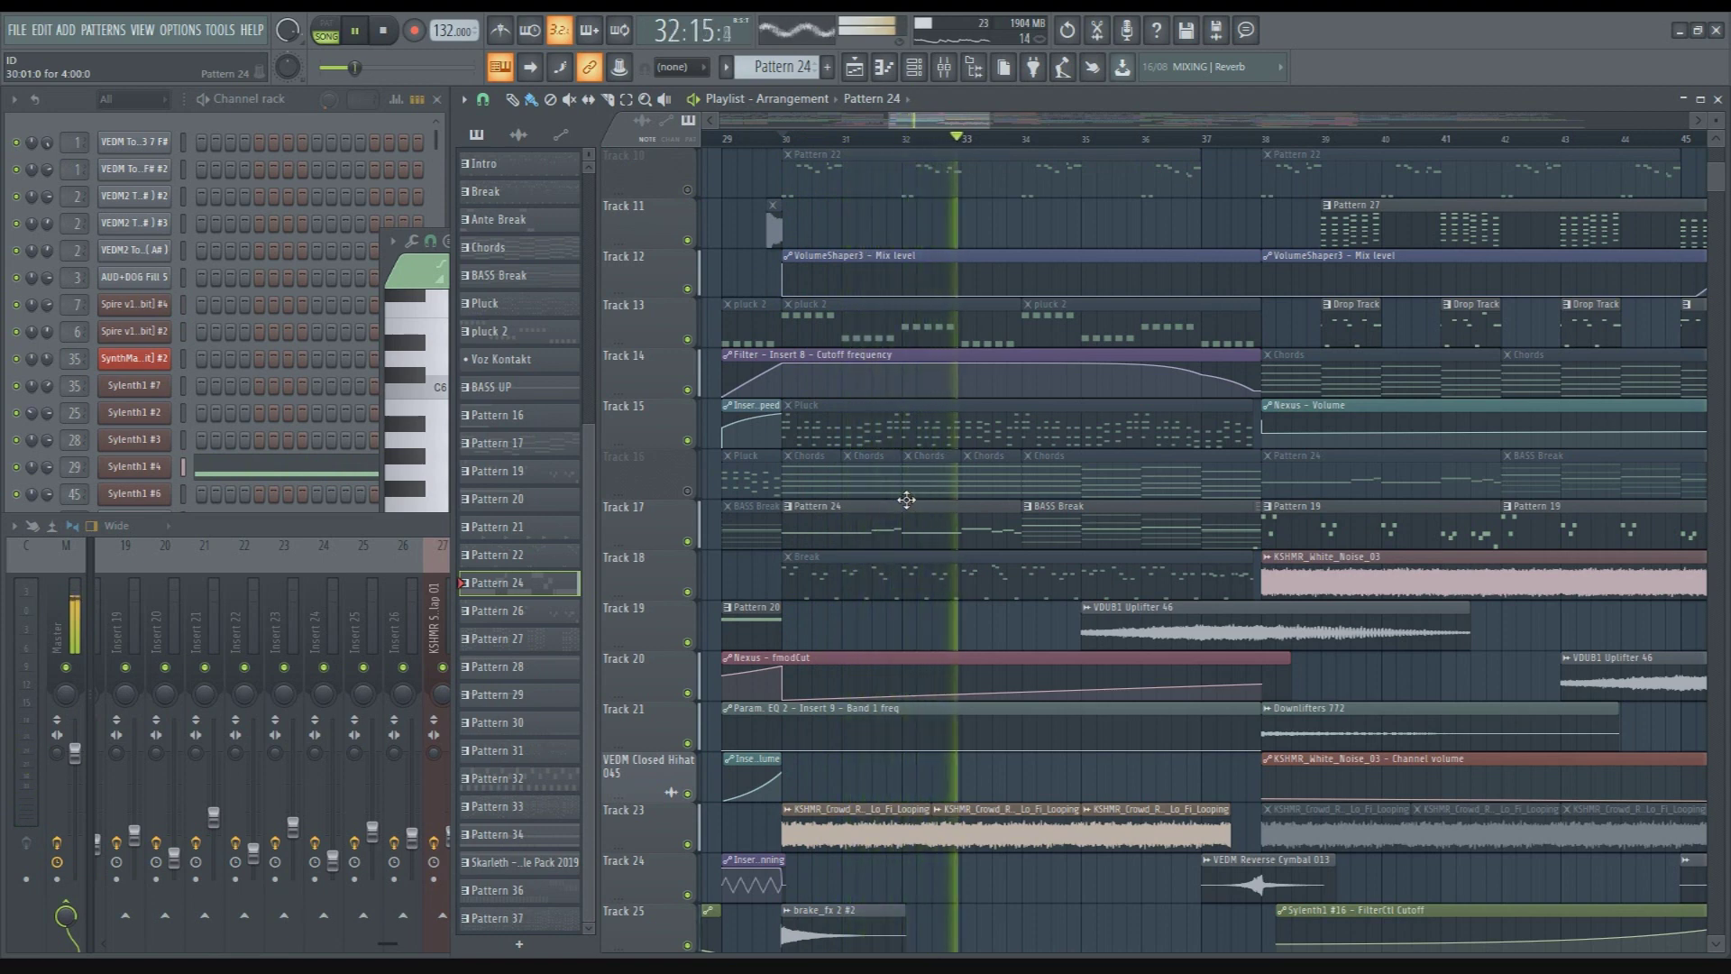
{"action": "key", "text": "space"}
Unmute Track 55 with the Steam Saws audio and Track 56 with the Steam Lead 012 audio
{"action": "scroll", "coordinate": [906, 499], "scroll_direction": "down", "scroll_amount": 3}
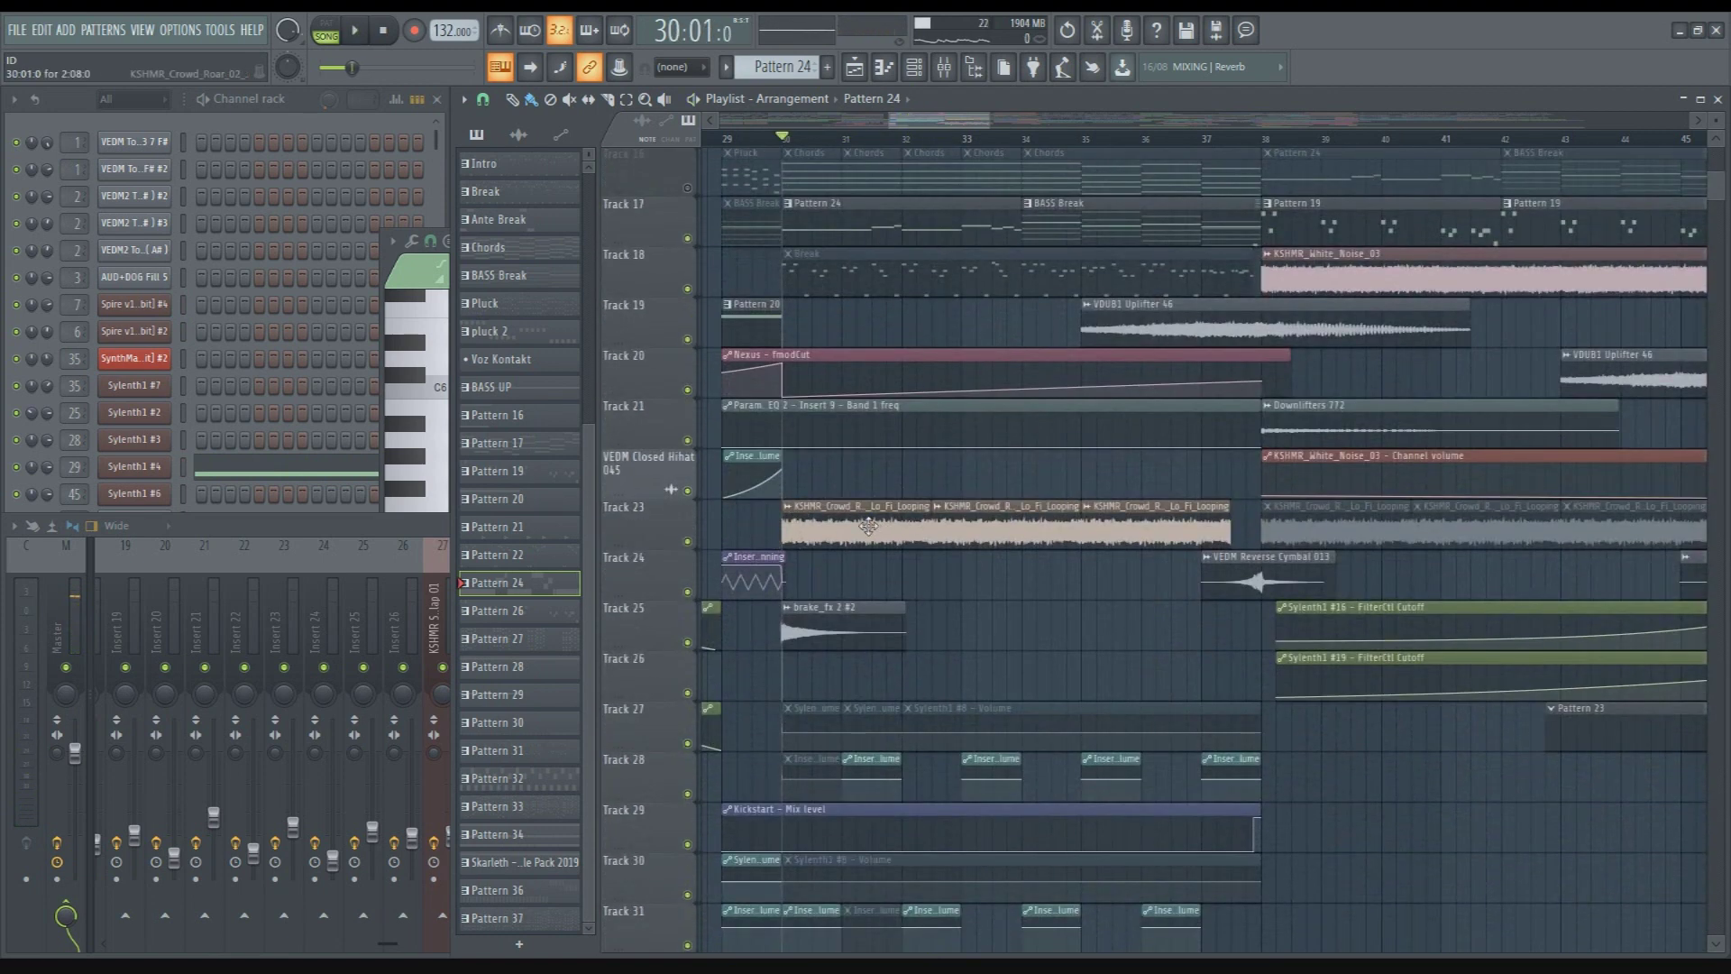
{"action": "scroll", "coordinate": [867, 527], "scroll_direction": "down", "scroll_amount": 3}
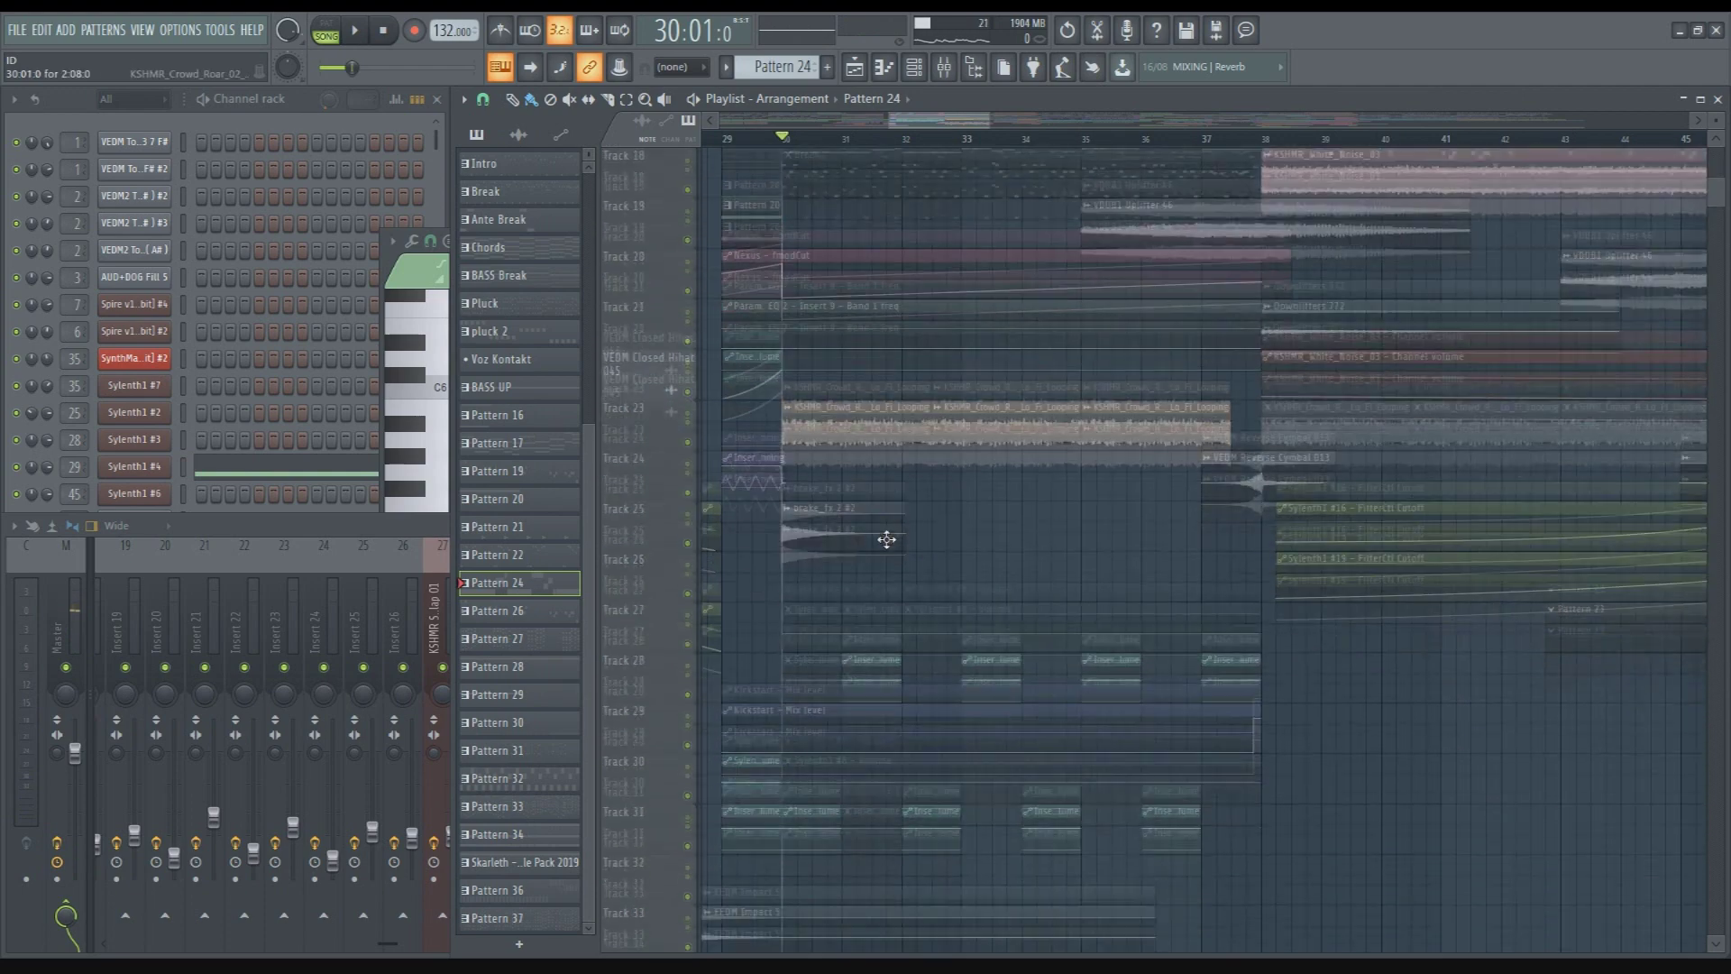
{"action": "scroll", "coordinate": [886, 539], "scroll_direction": "down", "scroll_amount": 2}
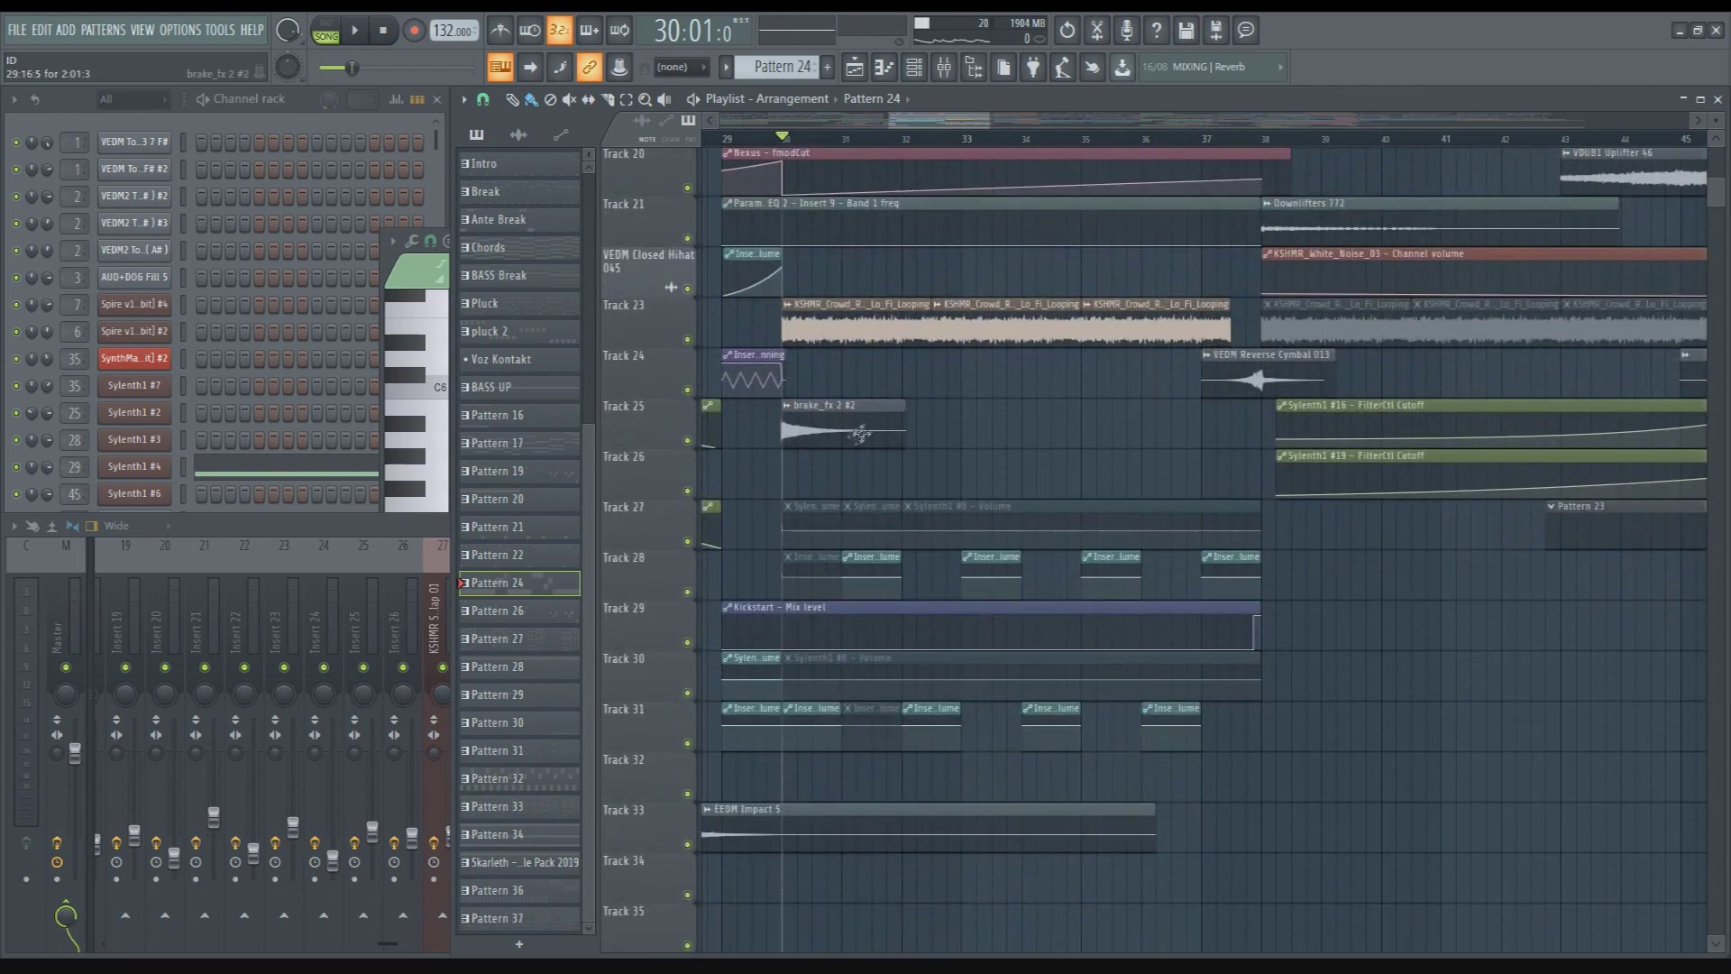
{"action": "scroll", "coordinate": [861, 435], "scroll_direction": "down", "scroll_amount": 20}
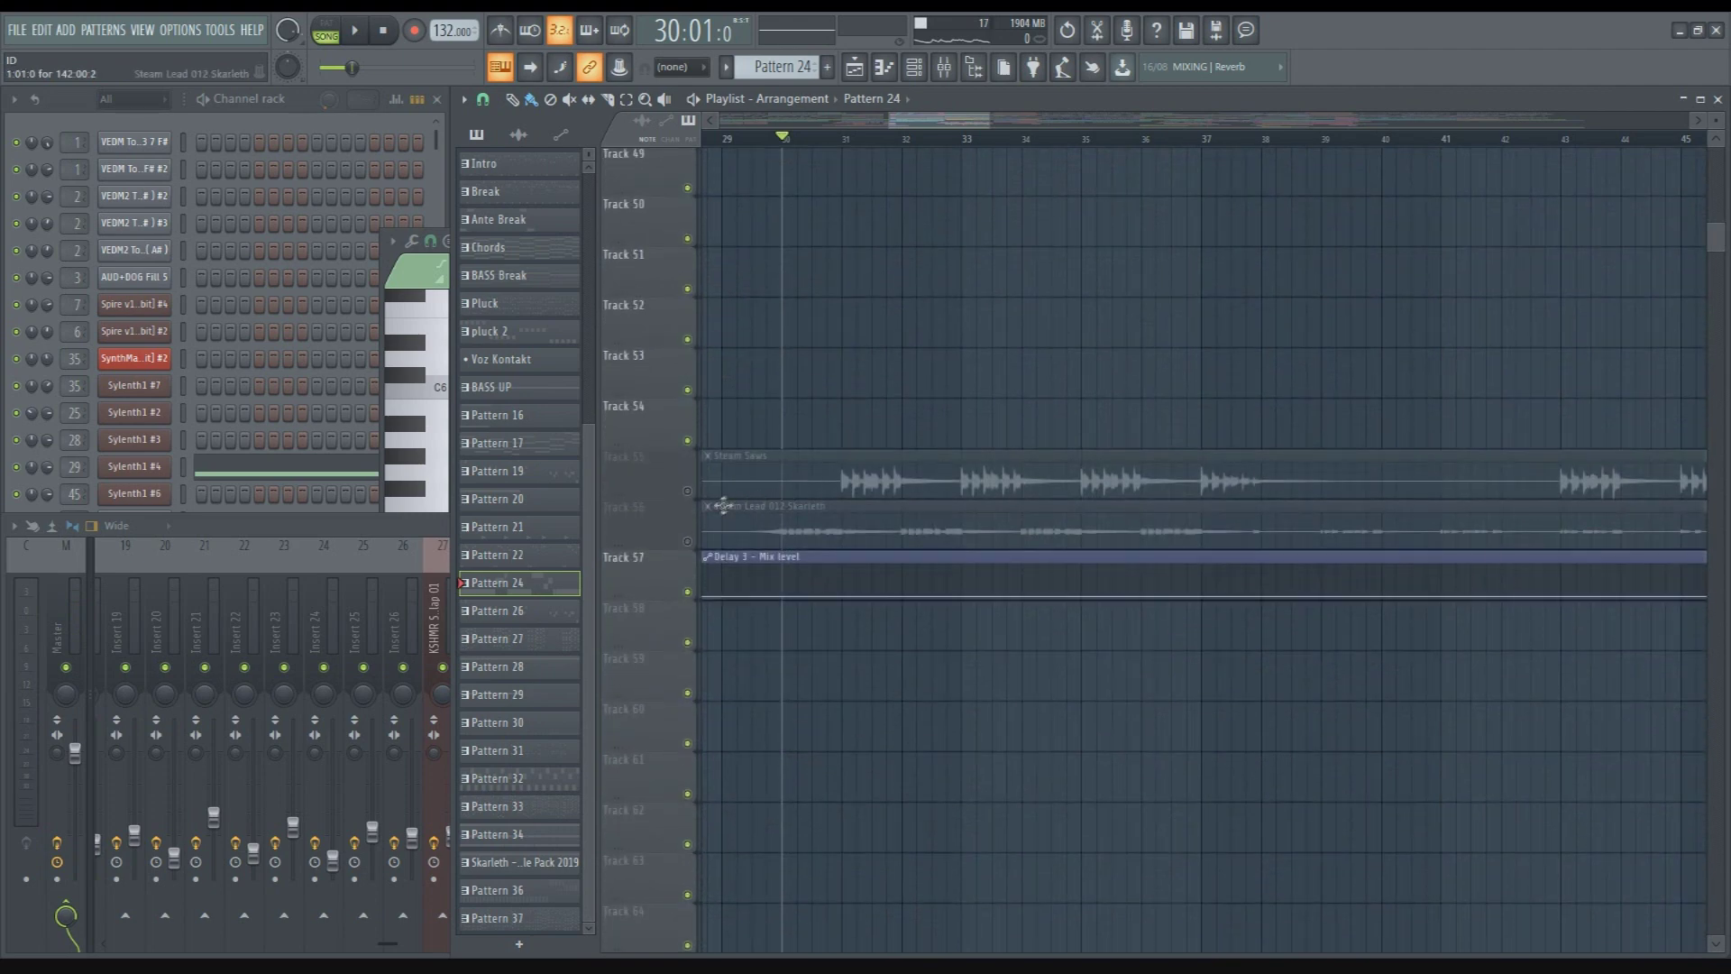
{"action": "left_click", "coordinate": [689, 542]}
{"action": "left_click", "coordinate": [689, 492]}
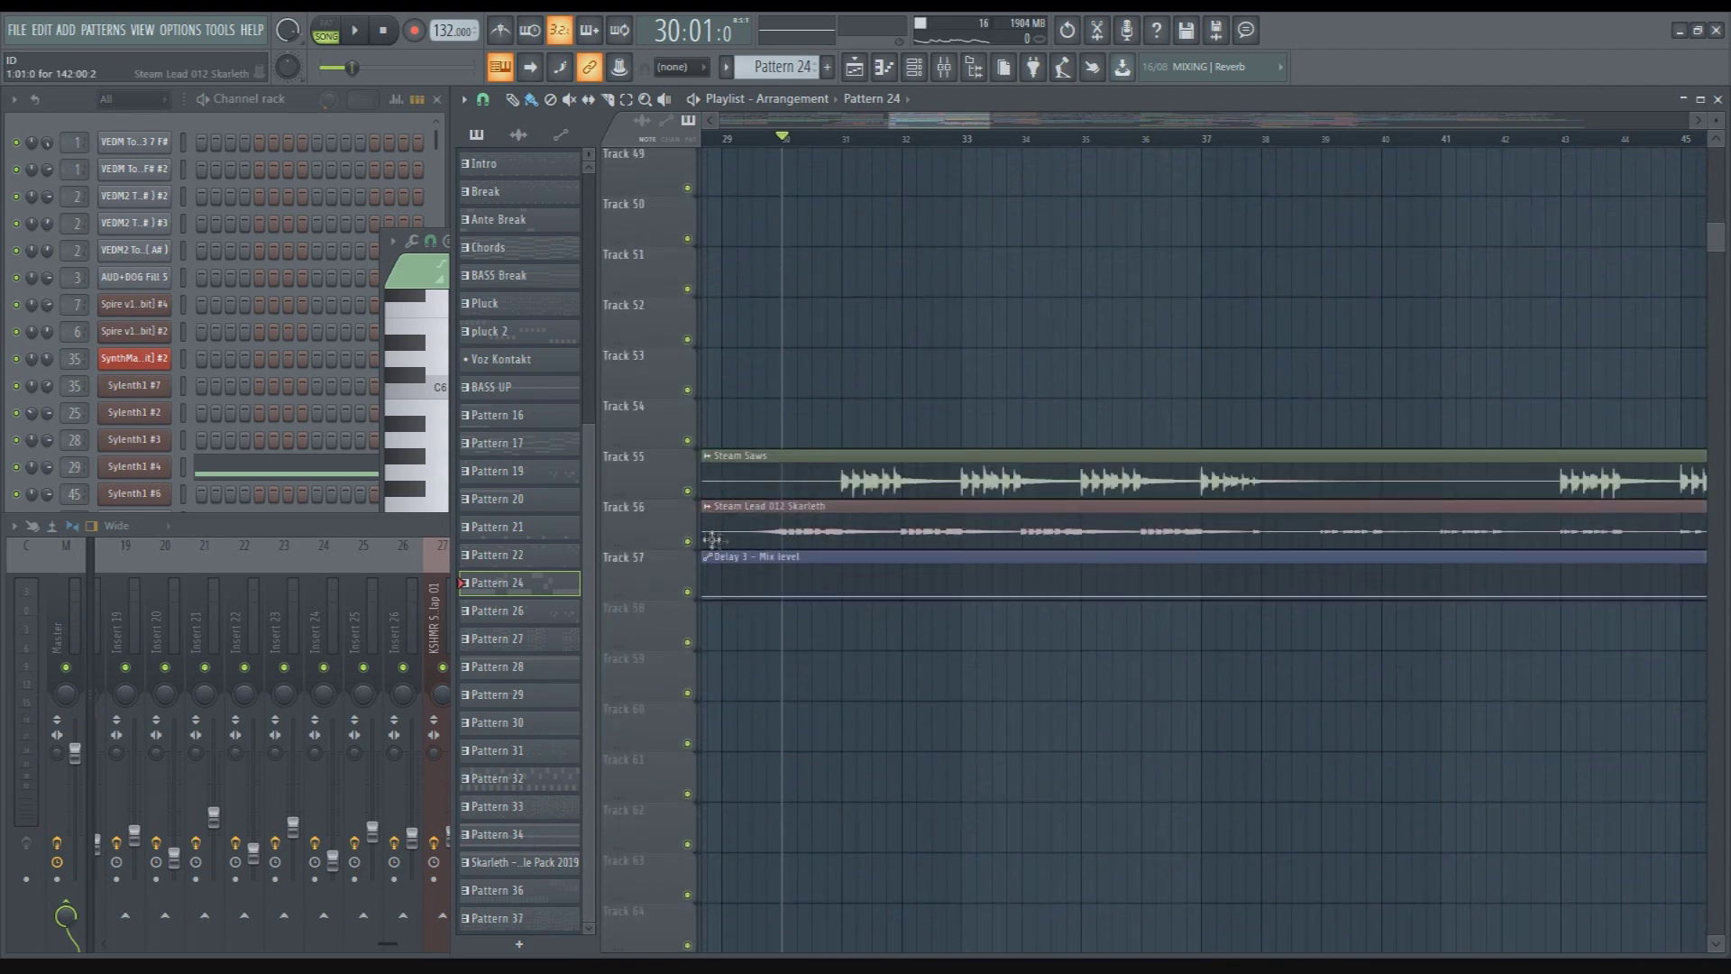
Pick the Steam Lead 012 and Steam Saws clips and listen to them in the mix from bar 30
{"action": "scroll", "coordinate": [853, 511], "scroll_direction": "up", "scroll_amount": 3}
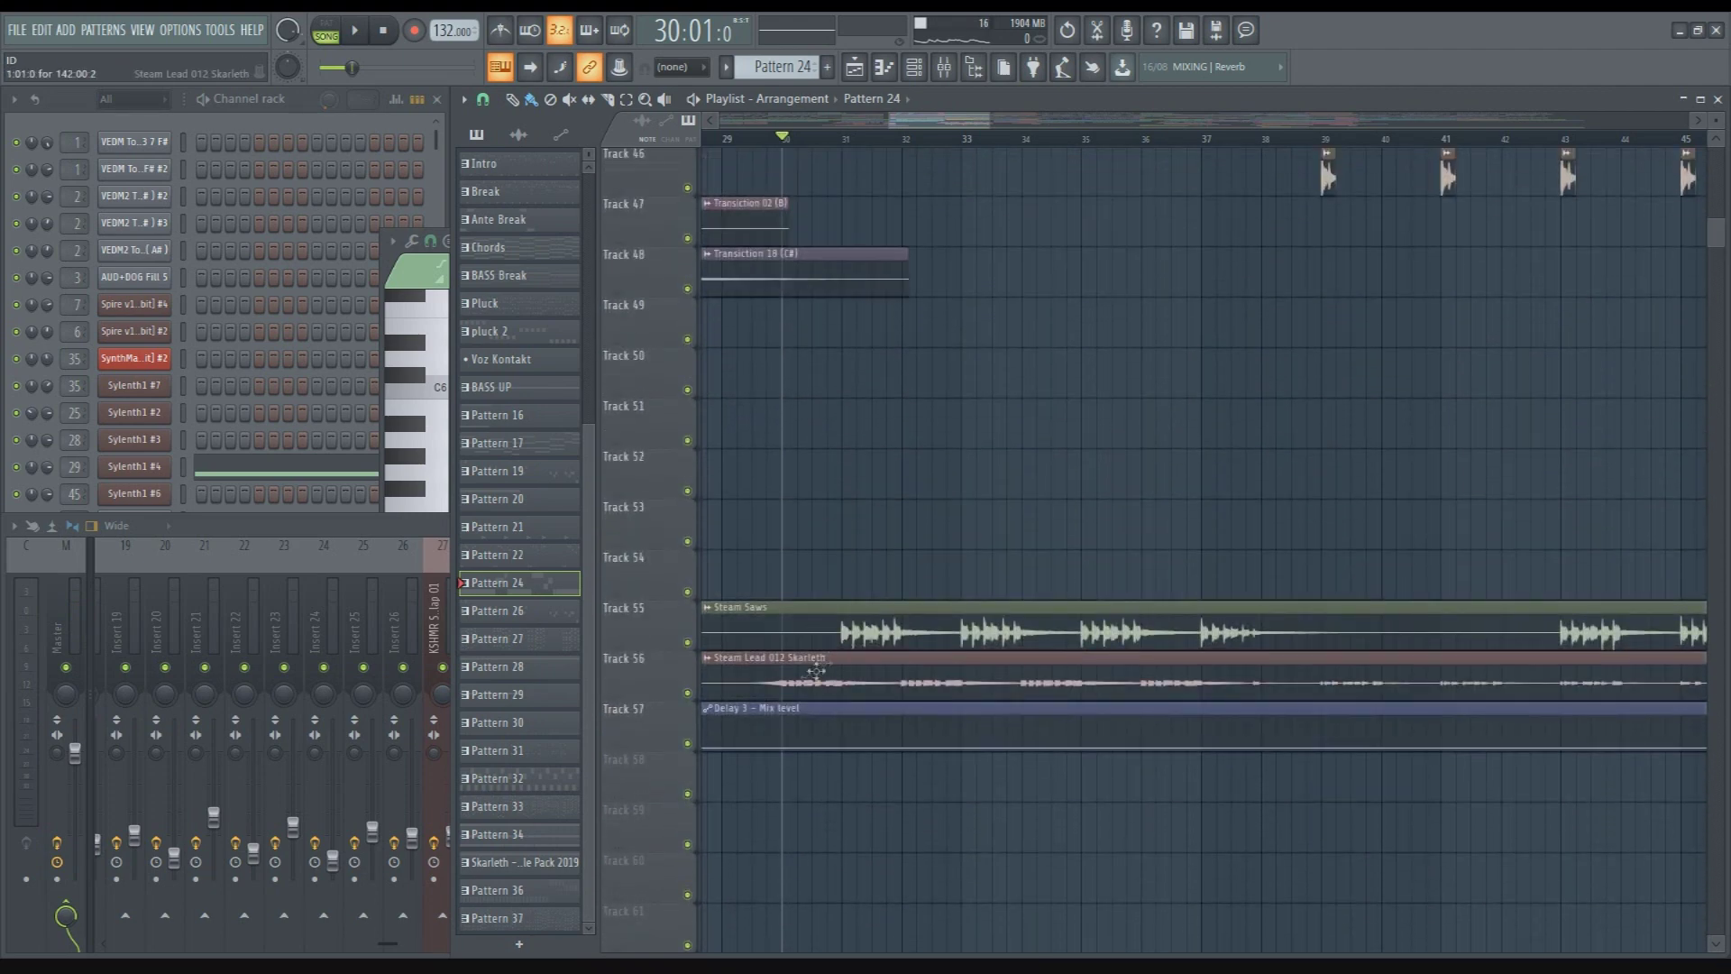
{"action": "left_click", "coordinate": [782, 670]}
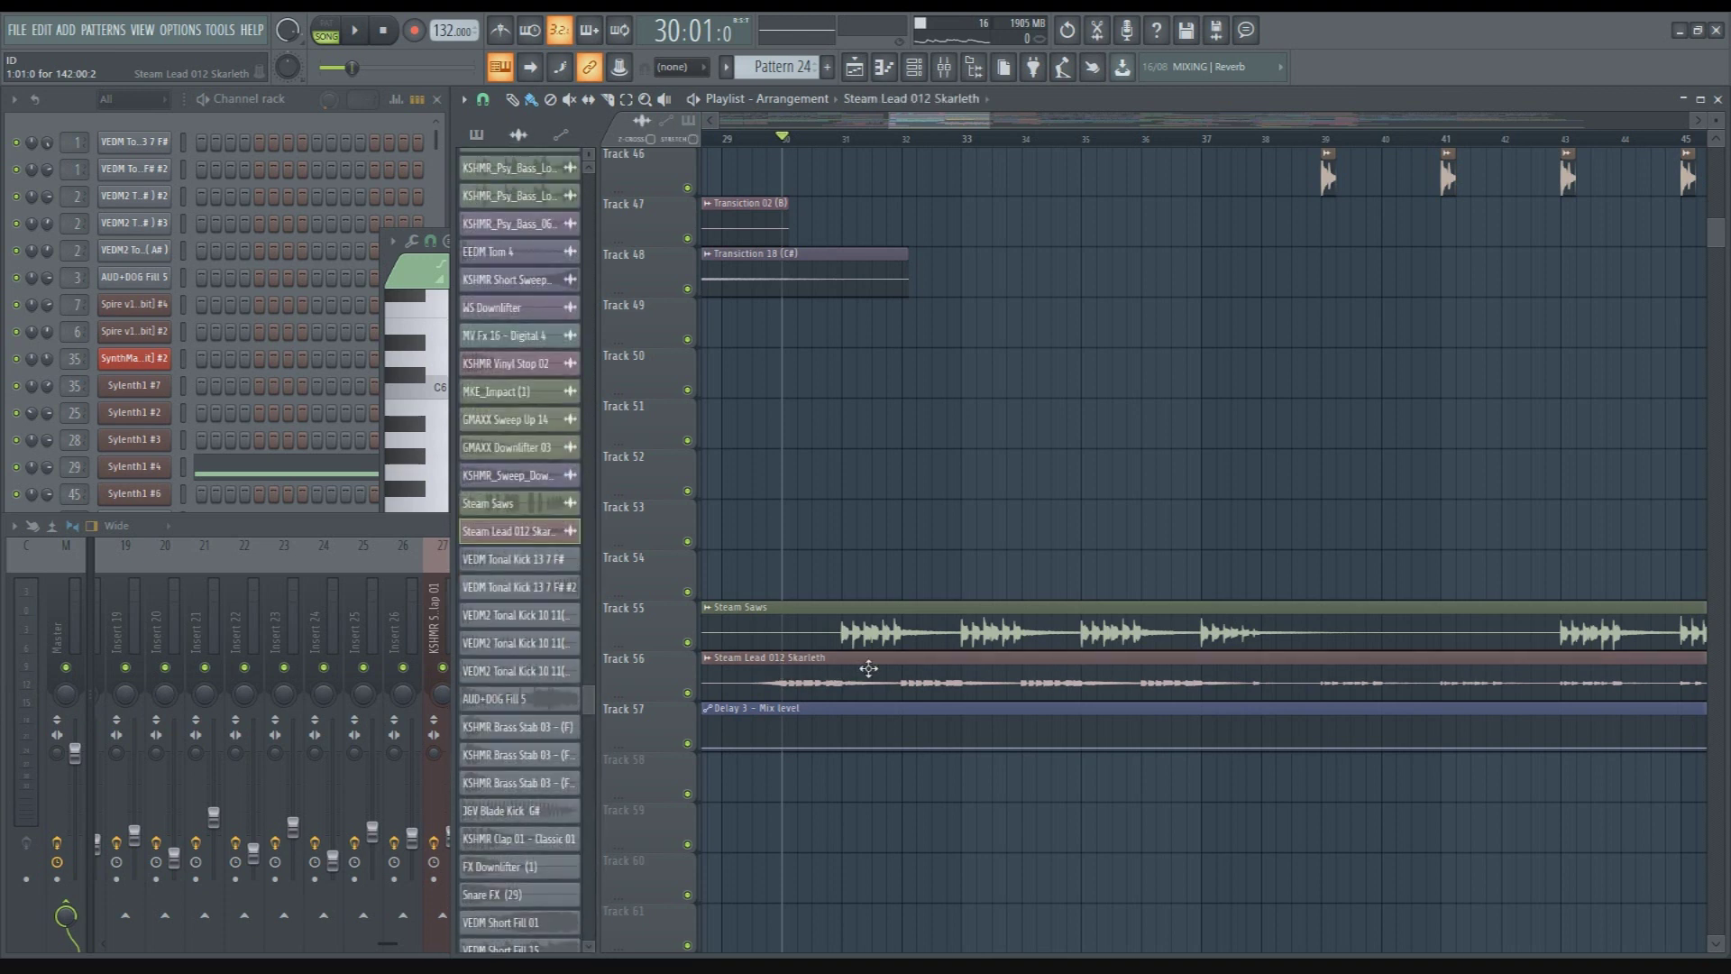
{"action": "key", "text": "space"}
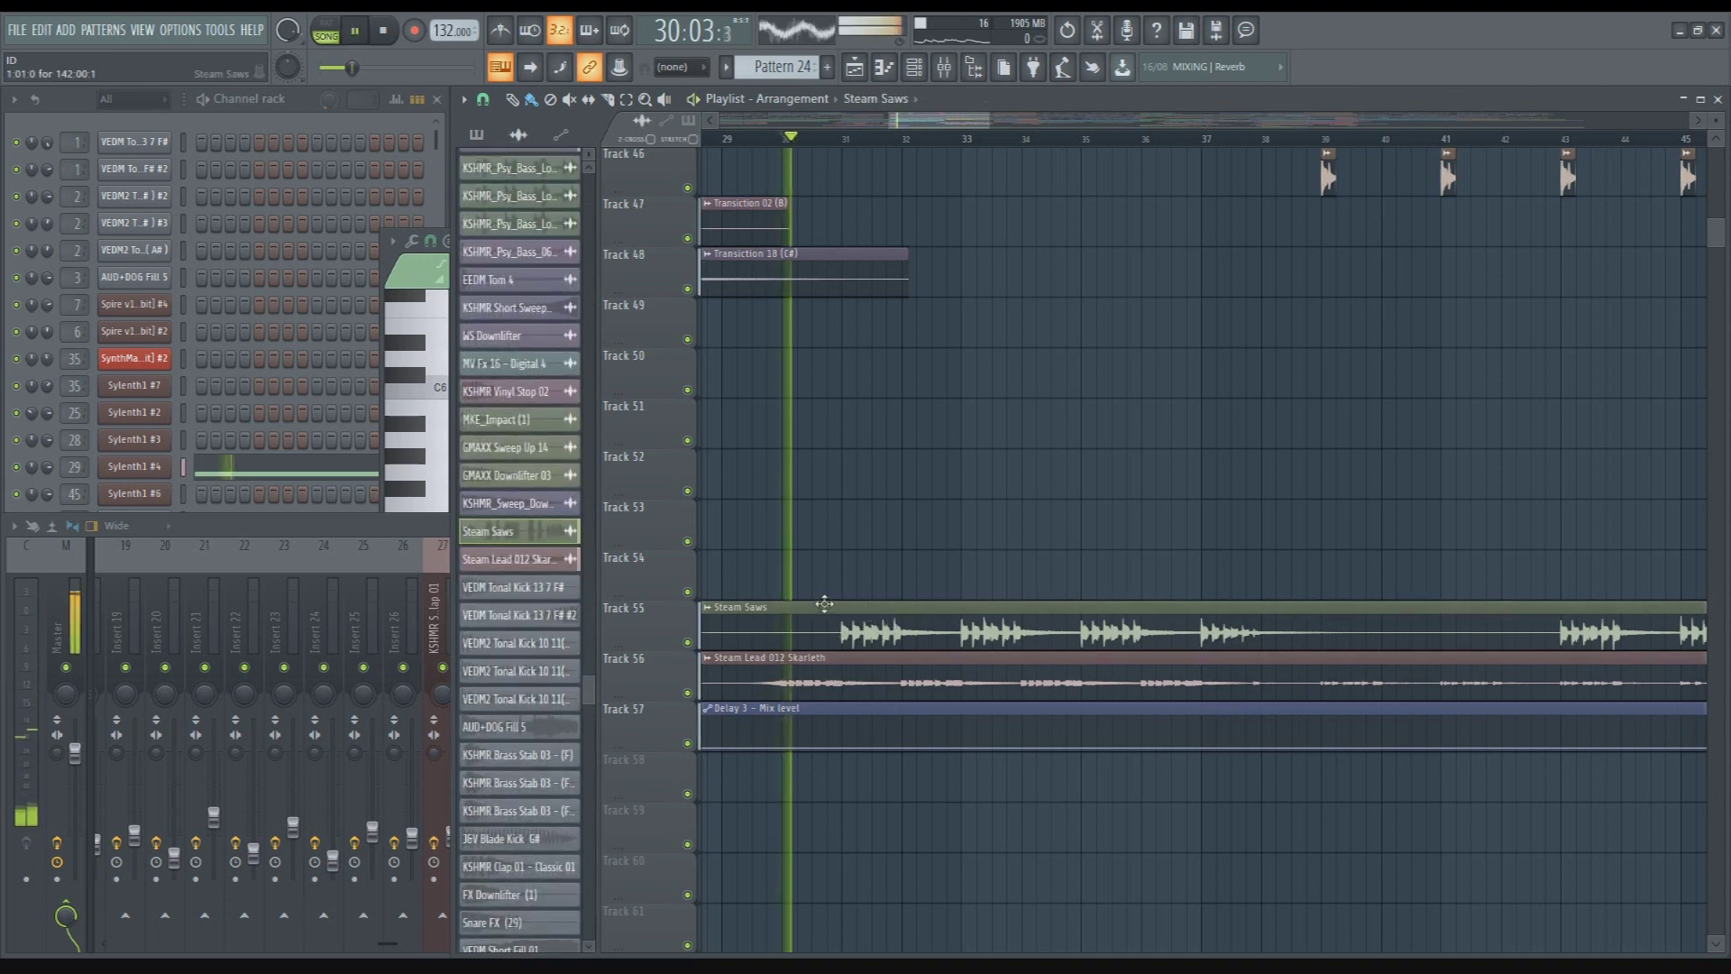
{"action": "key", "text": "space"}
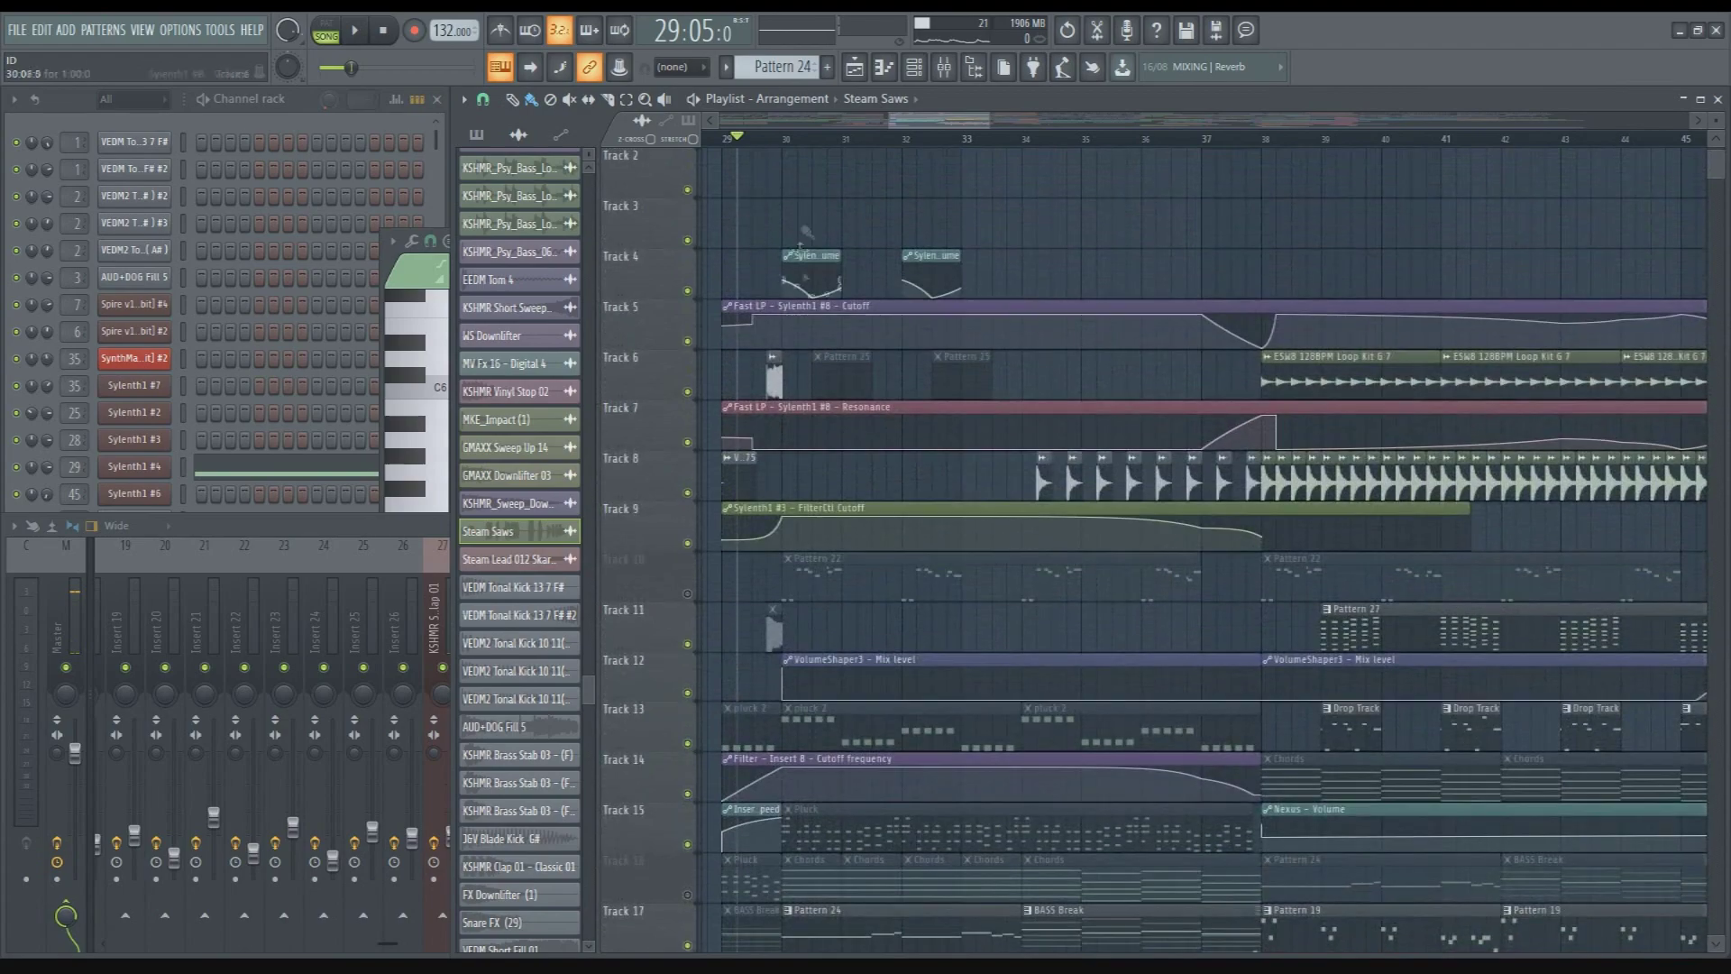
Pick Pattern 22 on Track 10, then the Steam Lead 012 clip on Track 56 to compare them
{"action": "scroll", "coordinate": [700, 398], "scroll_direction": "down", "scroll_amount": 4}
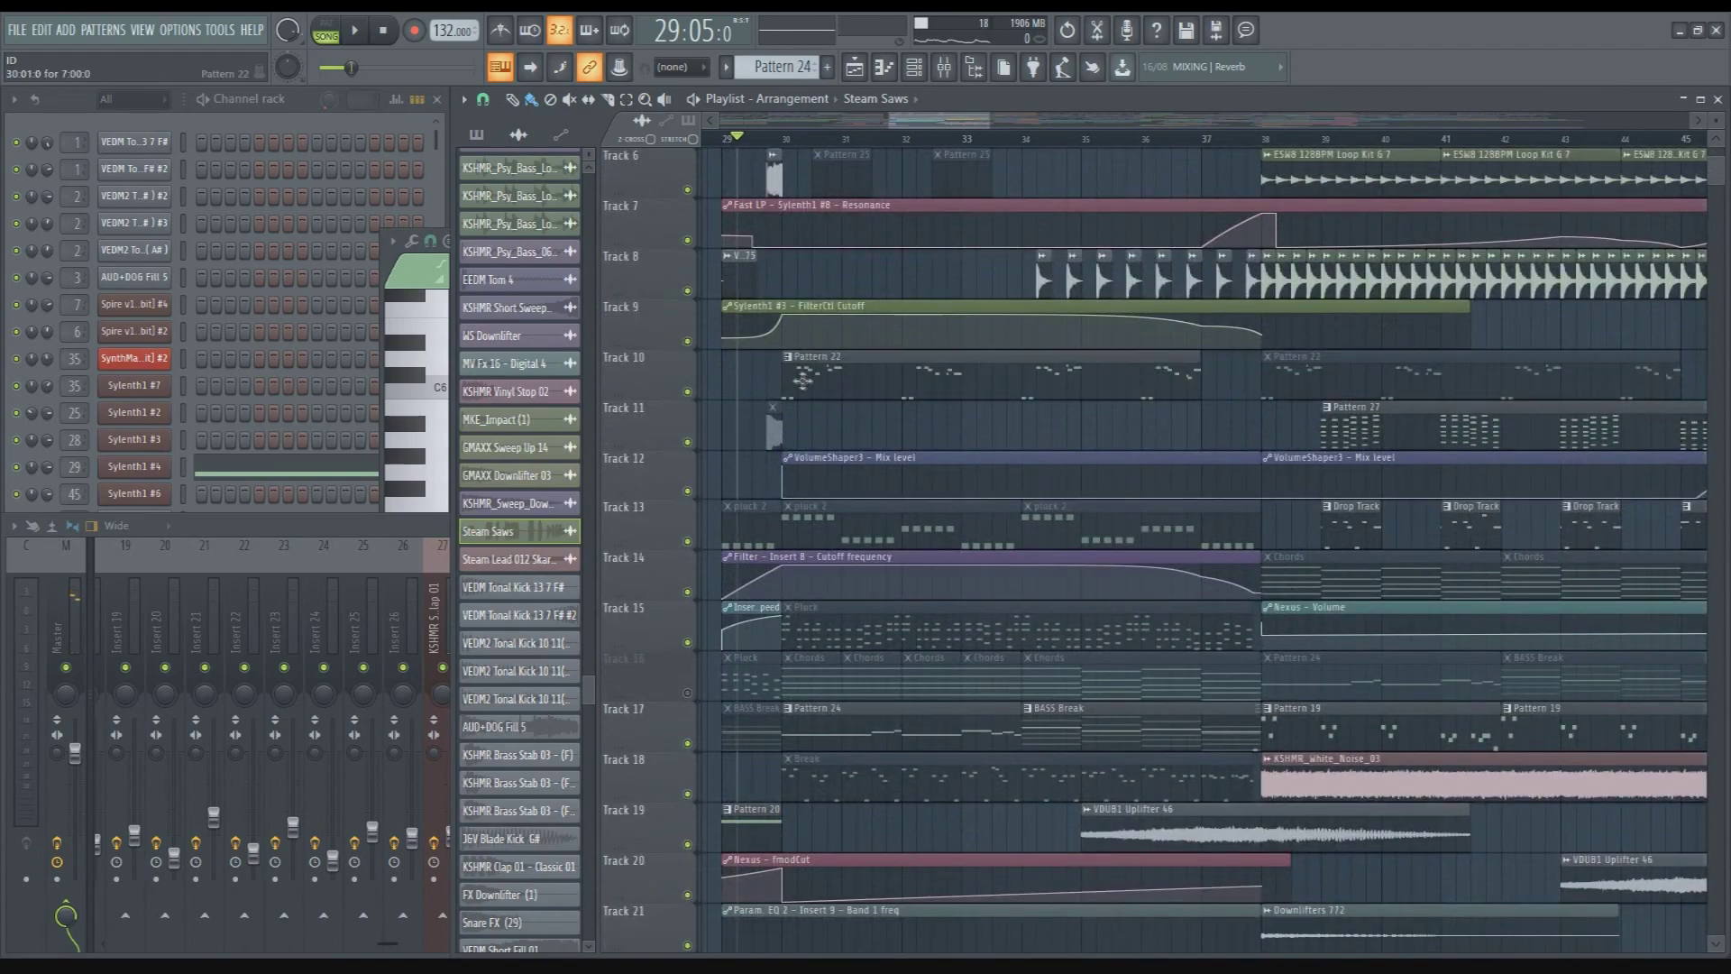
{"action": "left_click", "coordinate": [802, 380]}
{"action": "scroll", "coordinate": [811, 383], "scroll_direction": "down", "scroll_amount": 20}
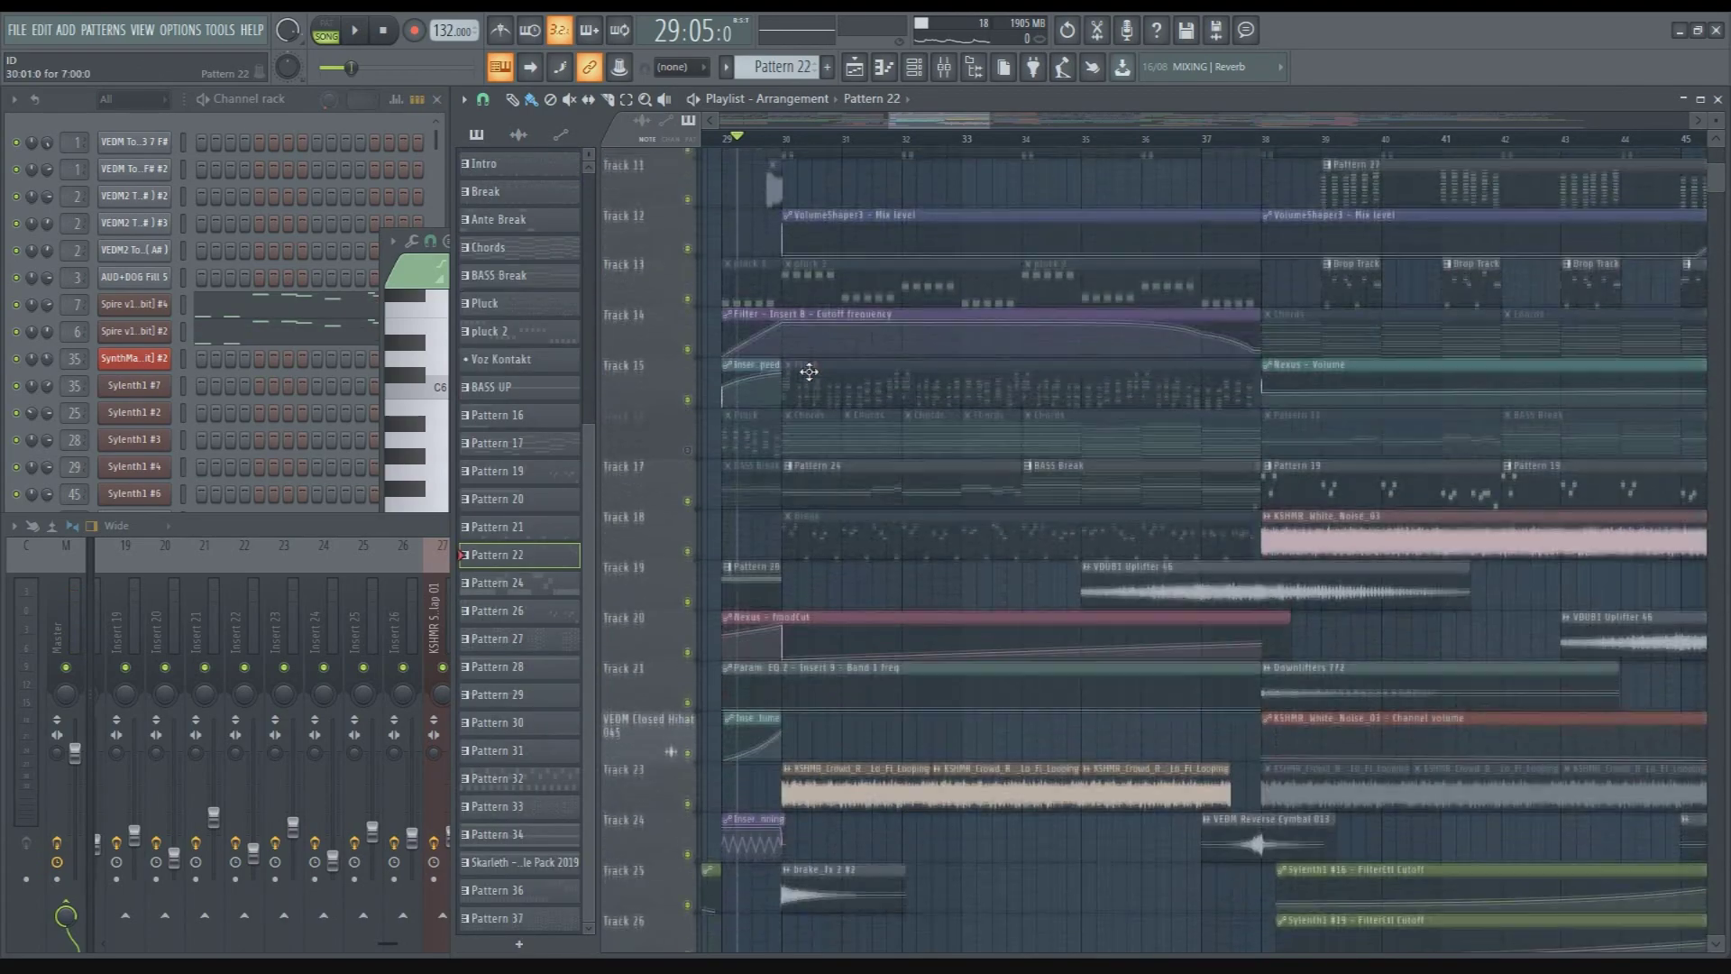
{"action": "scroll", "coordinate": [816, 393], "scroll_direction": "down", "scroll_amount": 10}
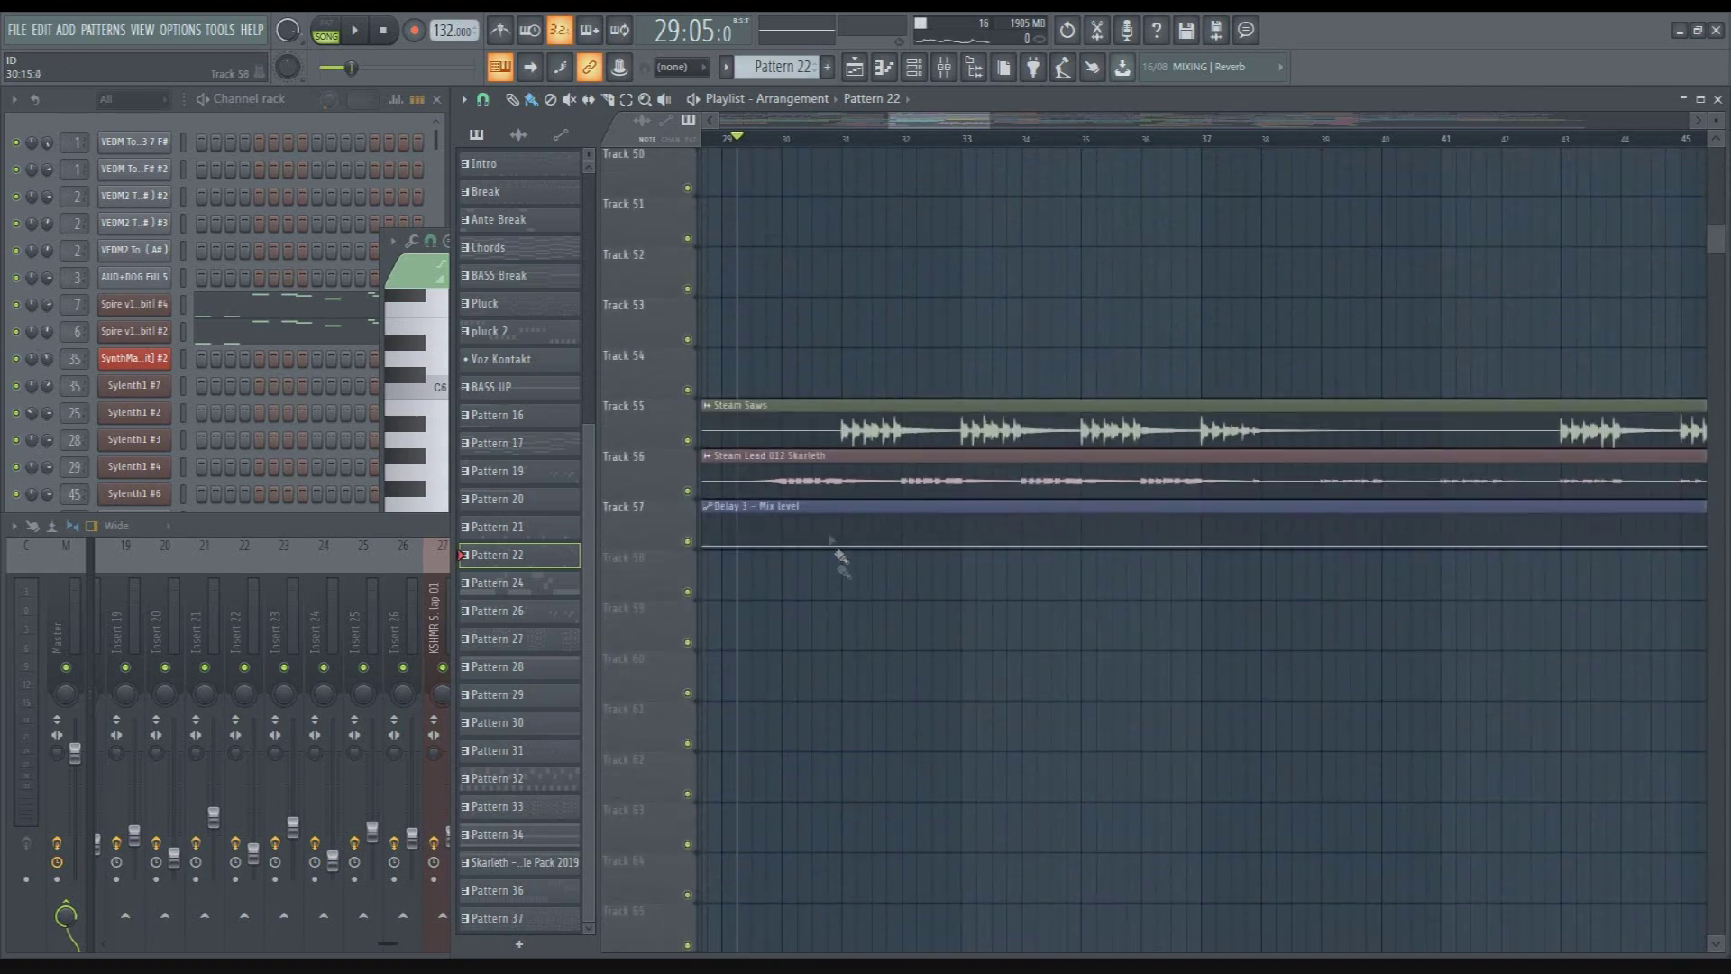
{"action": "left_click", "coordinate": [815, 488]}
Play the break through bar 35 while reviewing the patterns and automation on the upper tracks
{"action": "scroll", "coordinate": [817, 497], "scroll_direction": "up", "scroll_amount": 20}
{"action": "key", "text": "space"}
{"action": "scroll", "coordinate": [816, 502], "scroll_direction": "up", "scroll_amount": 13}
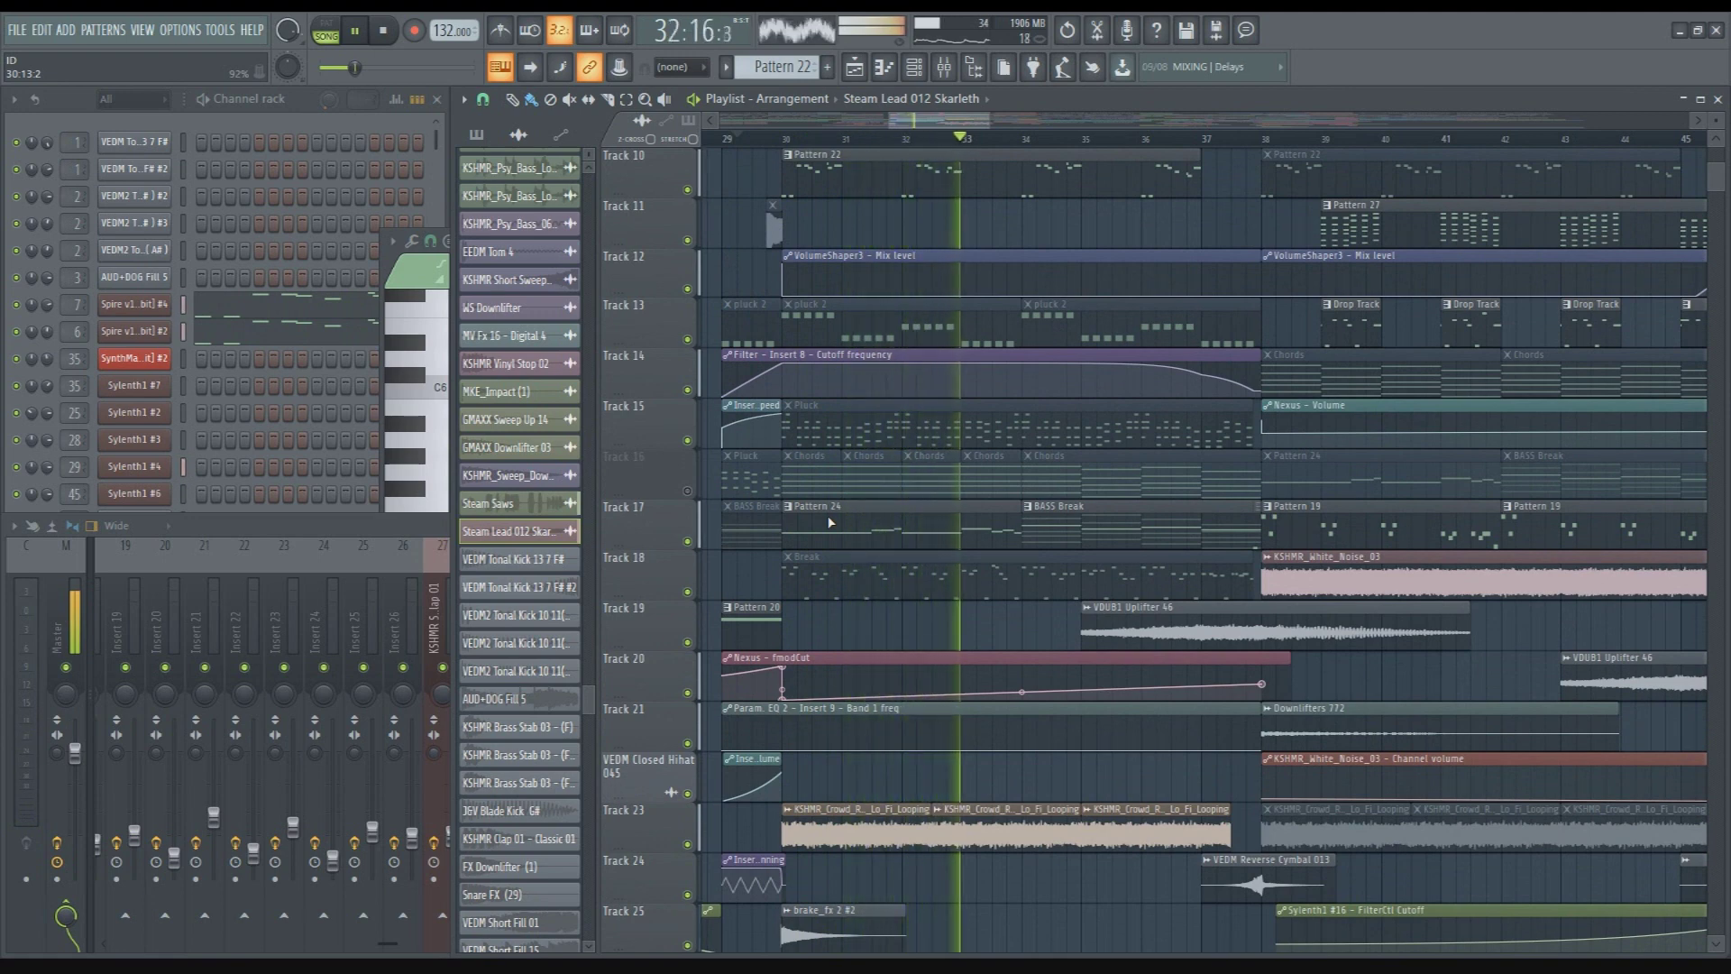
{"action": "scroll", "coordinate": [827, 518], "scroll_direction": "up", "scroll_amount": 6}
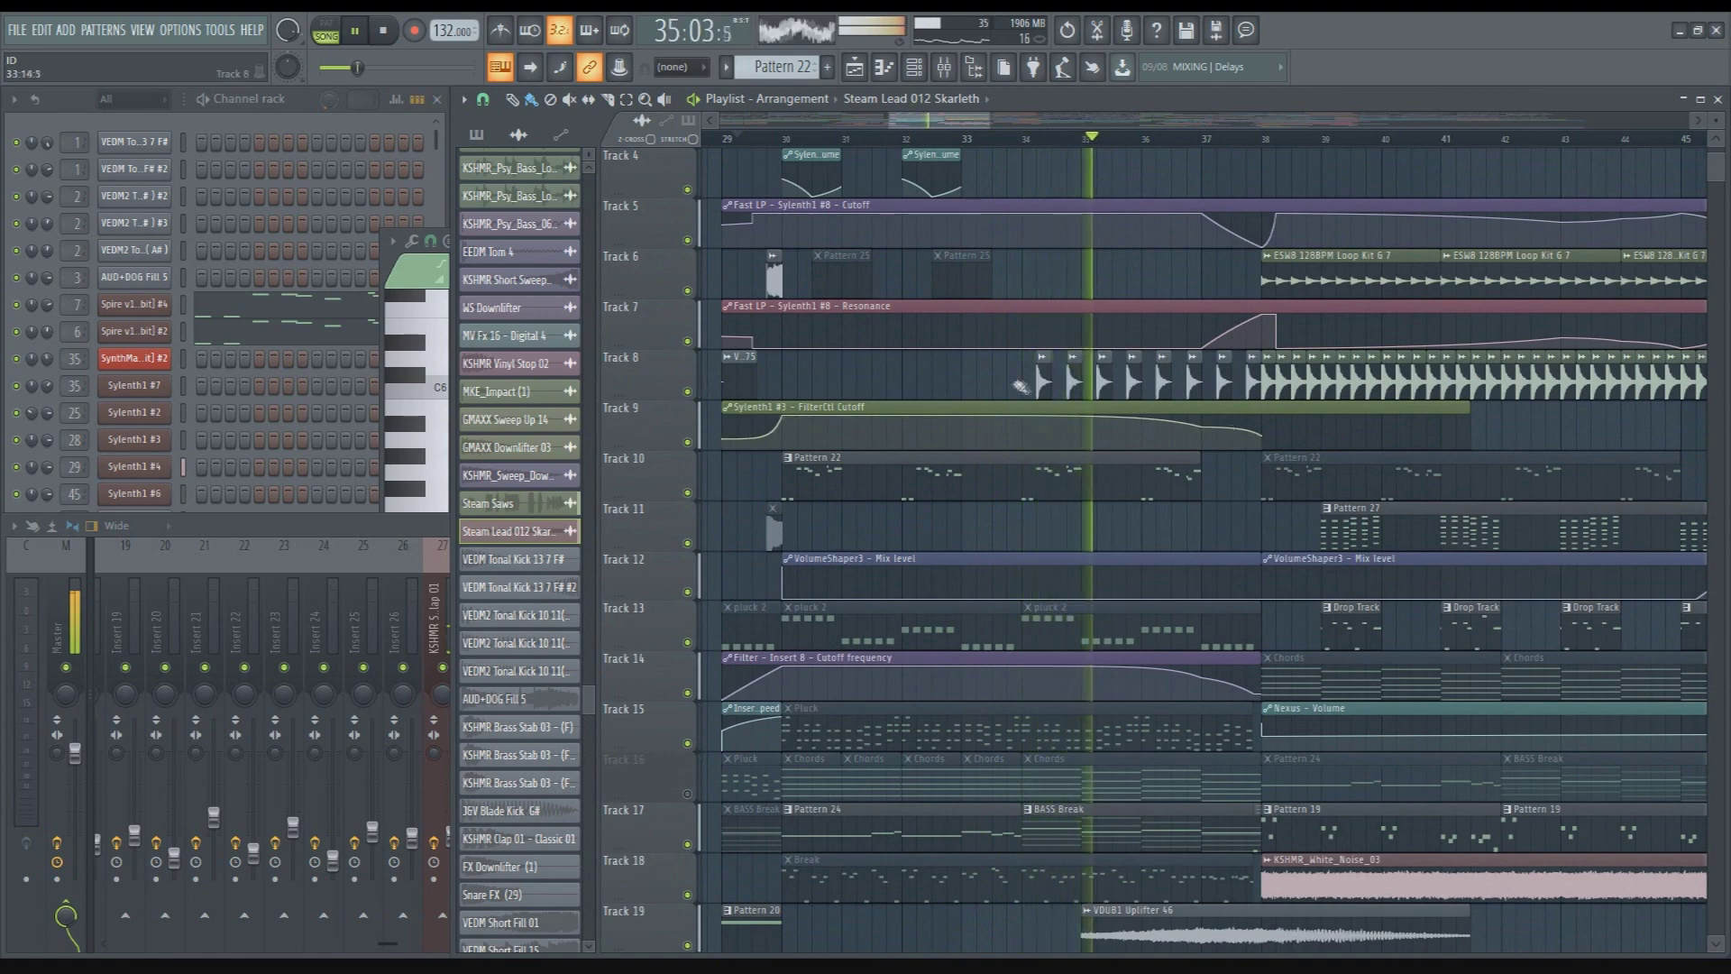
Solo Track 19 together with Track 24's automation and listen to Pattern 20 from bar 29
{"action": "scroll", "coordinate": [974, 394], "scroll_direction": "down", "scroll_amount": 12}
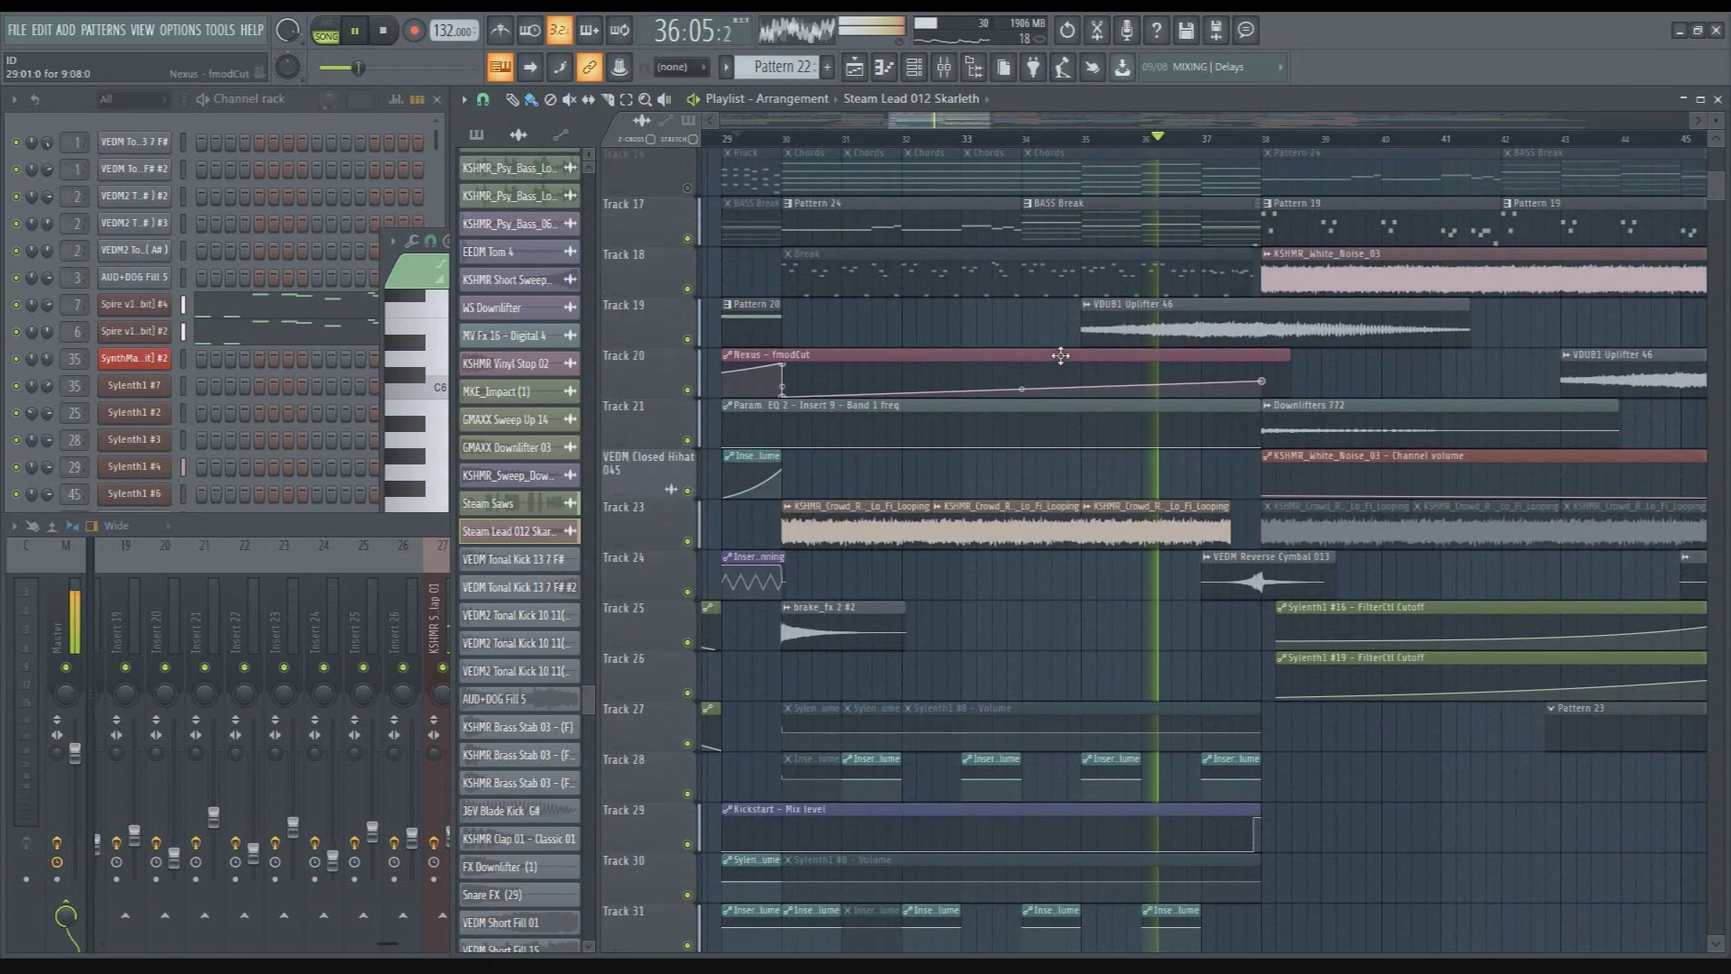
{"action": "right_click", "coordinate": [701, 338]}
{"action": "key", "text": "space"}
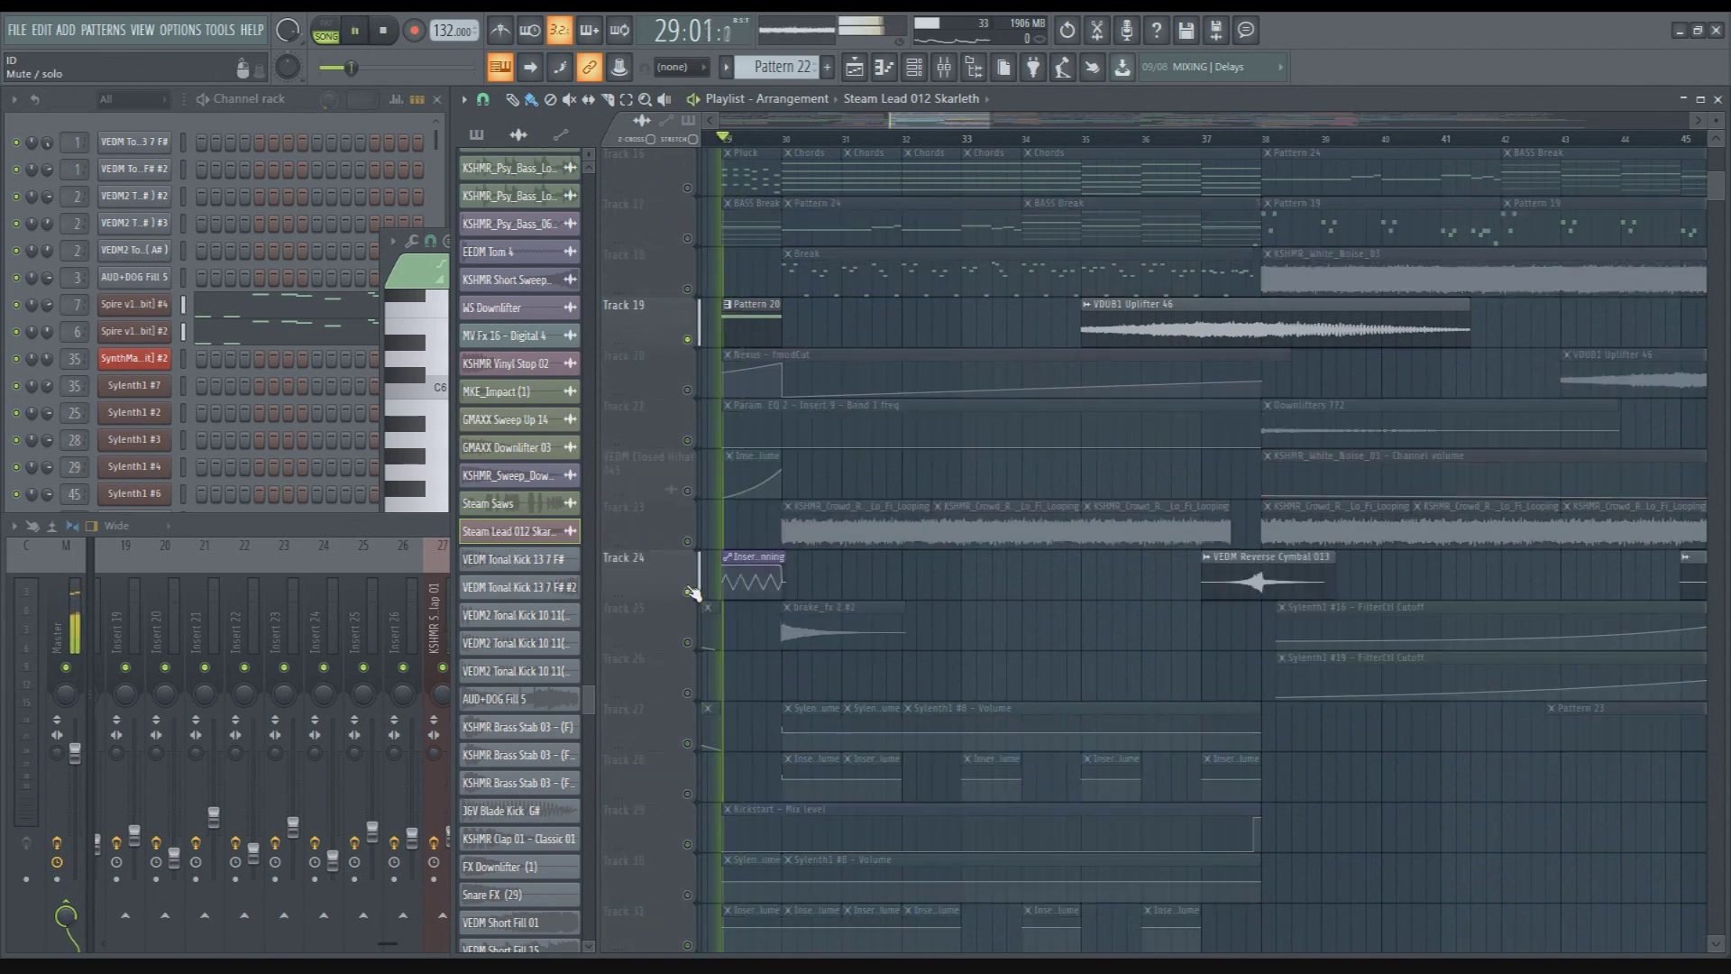
{"action": "key", "text": "space"}
Restore all tracks, including Track 16, and listen to the transition from bar 29 into bar 30
{"action": "left_click", "coordinate": [689, 492]}
{"action": "right_click", "coordinate": [689, 493]}
{"action": "key", "text": "space"}
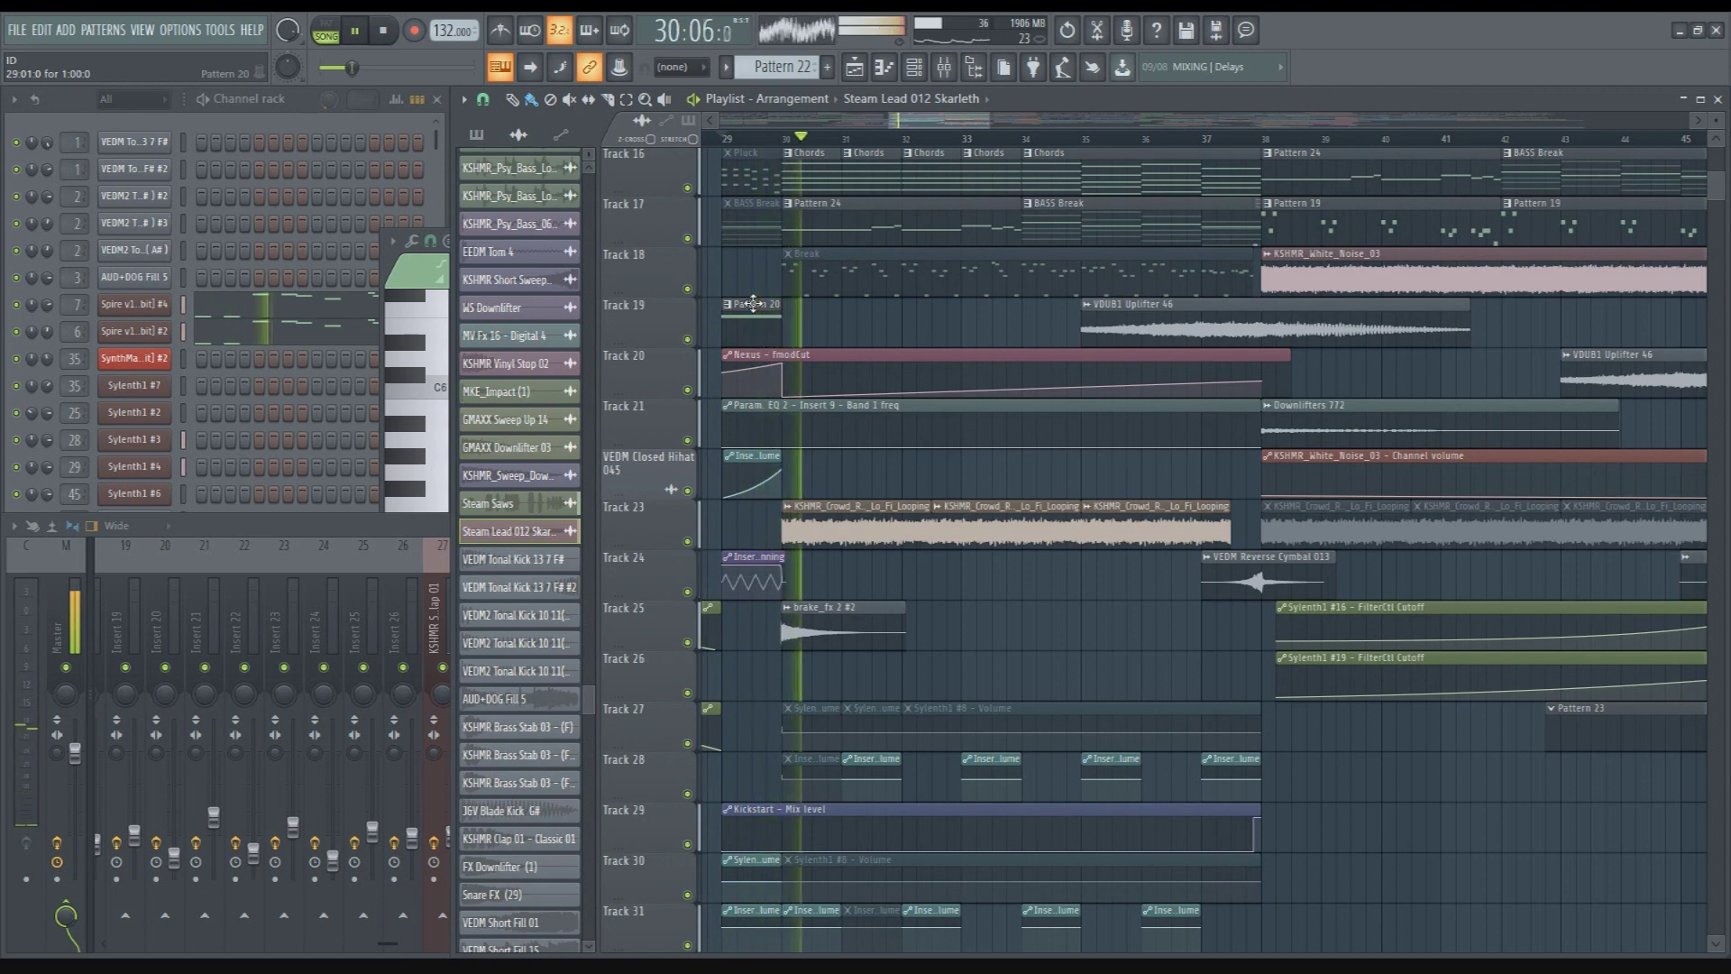
{"action": "key", "text": "space"}
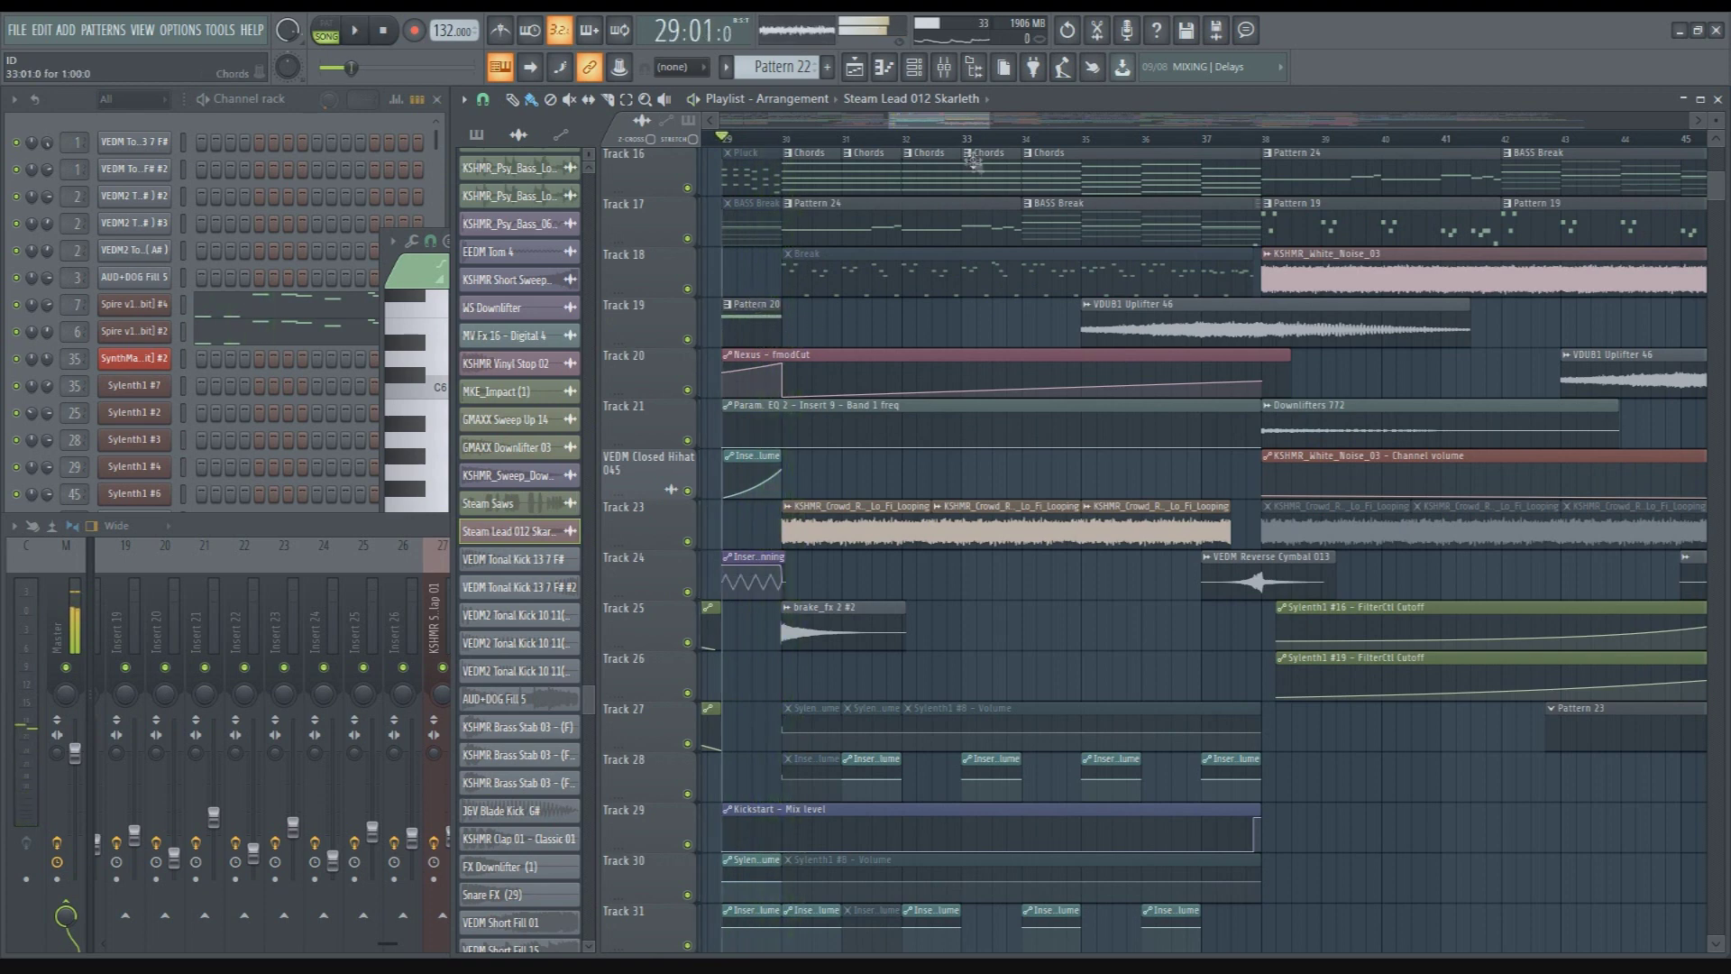
Set the playback position to bar 35 and solo Track 19 with its uplifter clip
{"action": "left_click_drag", "start_coordinate": [952, 121], "coordinate": [974, 124]}
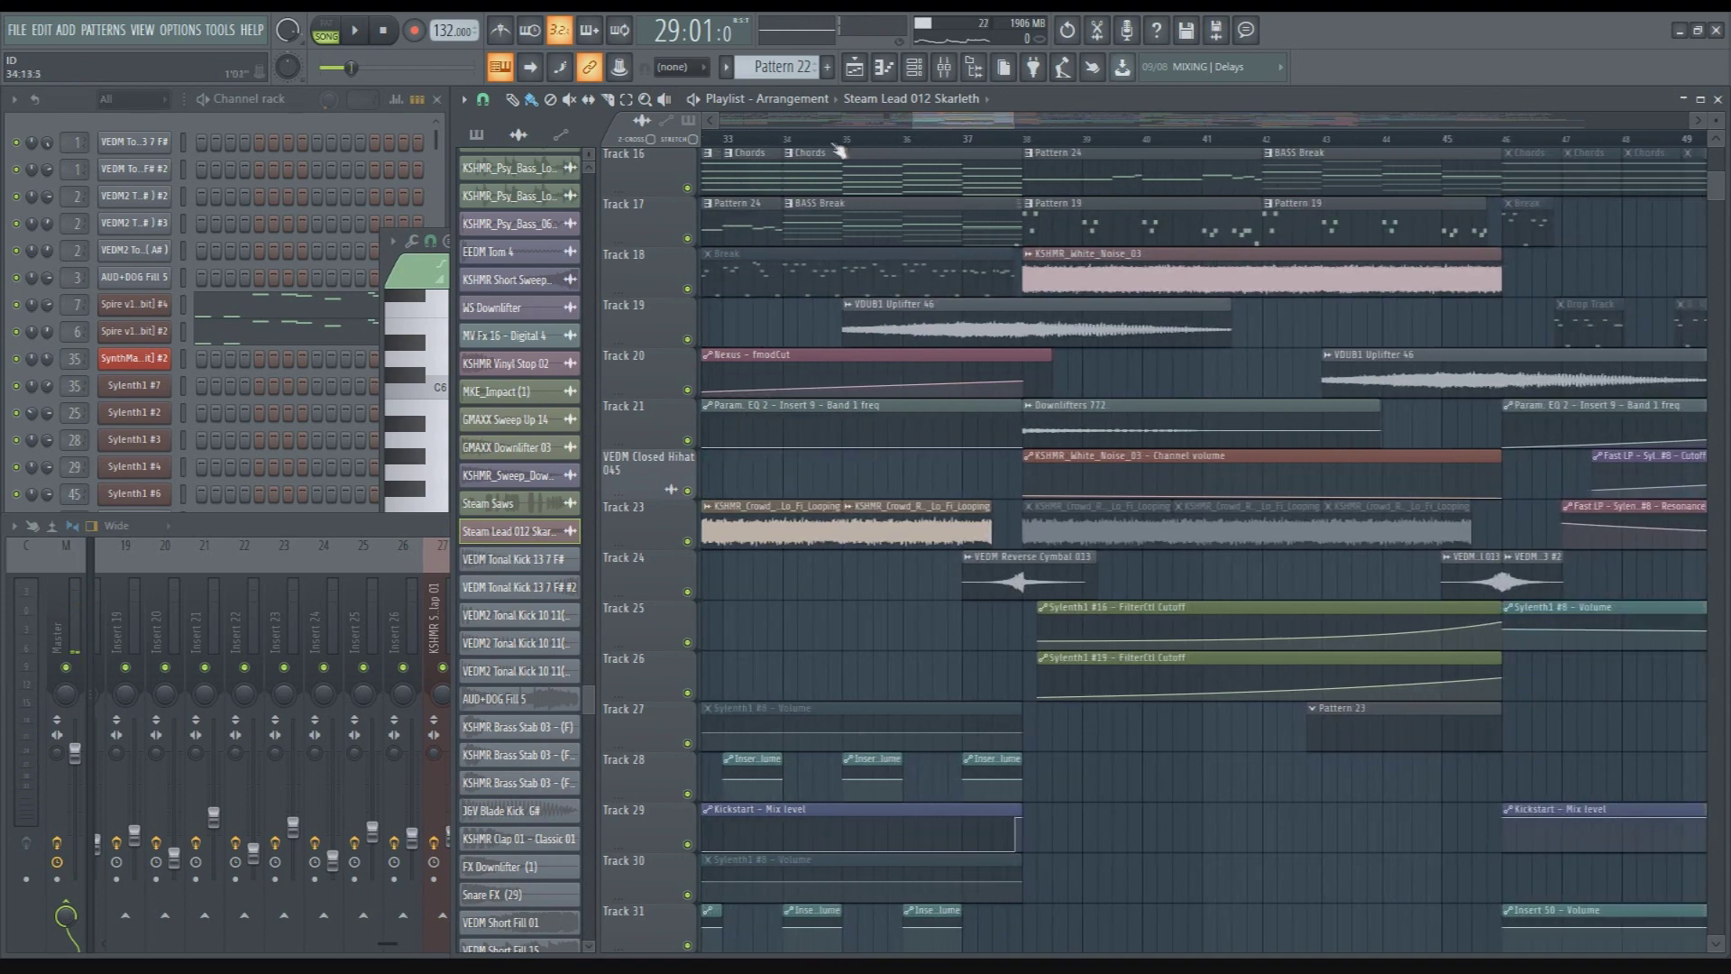
{"action": "scroll", "coordinate": [928, 348], "scroll_direction": "up", "scroll_amount": 1}
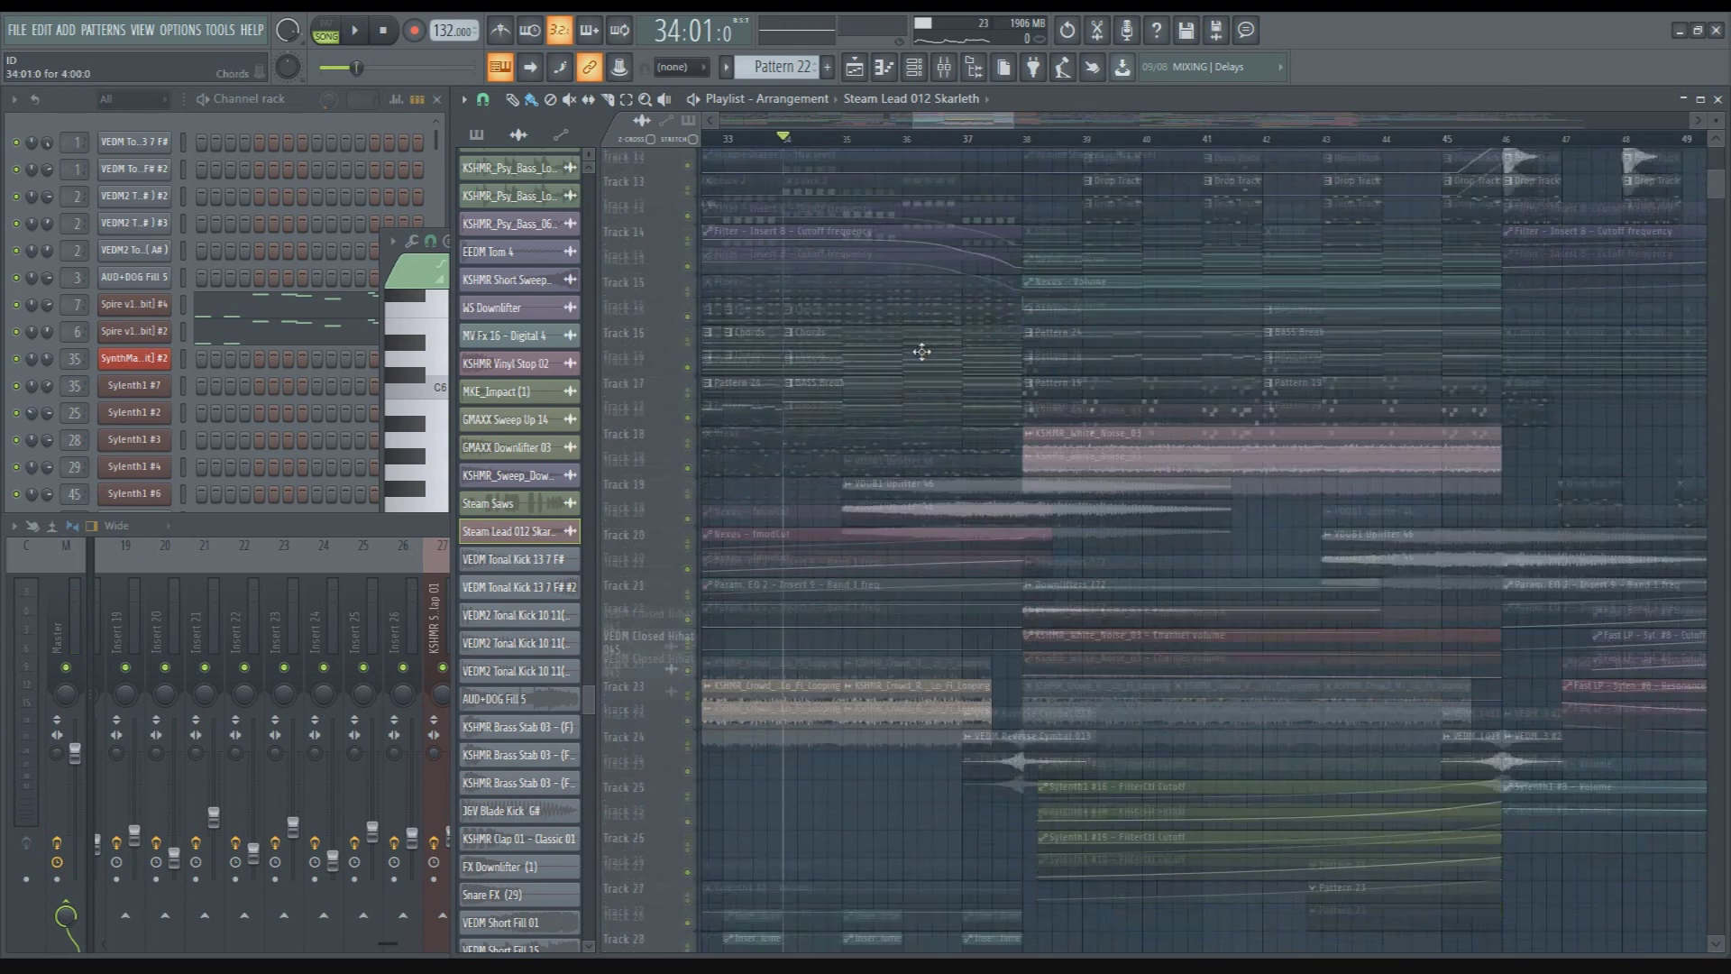
{"action": "right_click", "coordinate": [689, 390]}
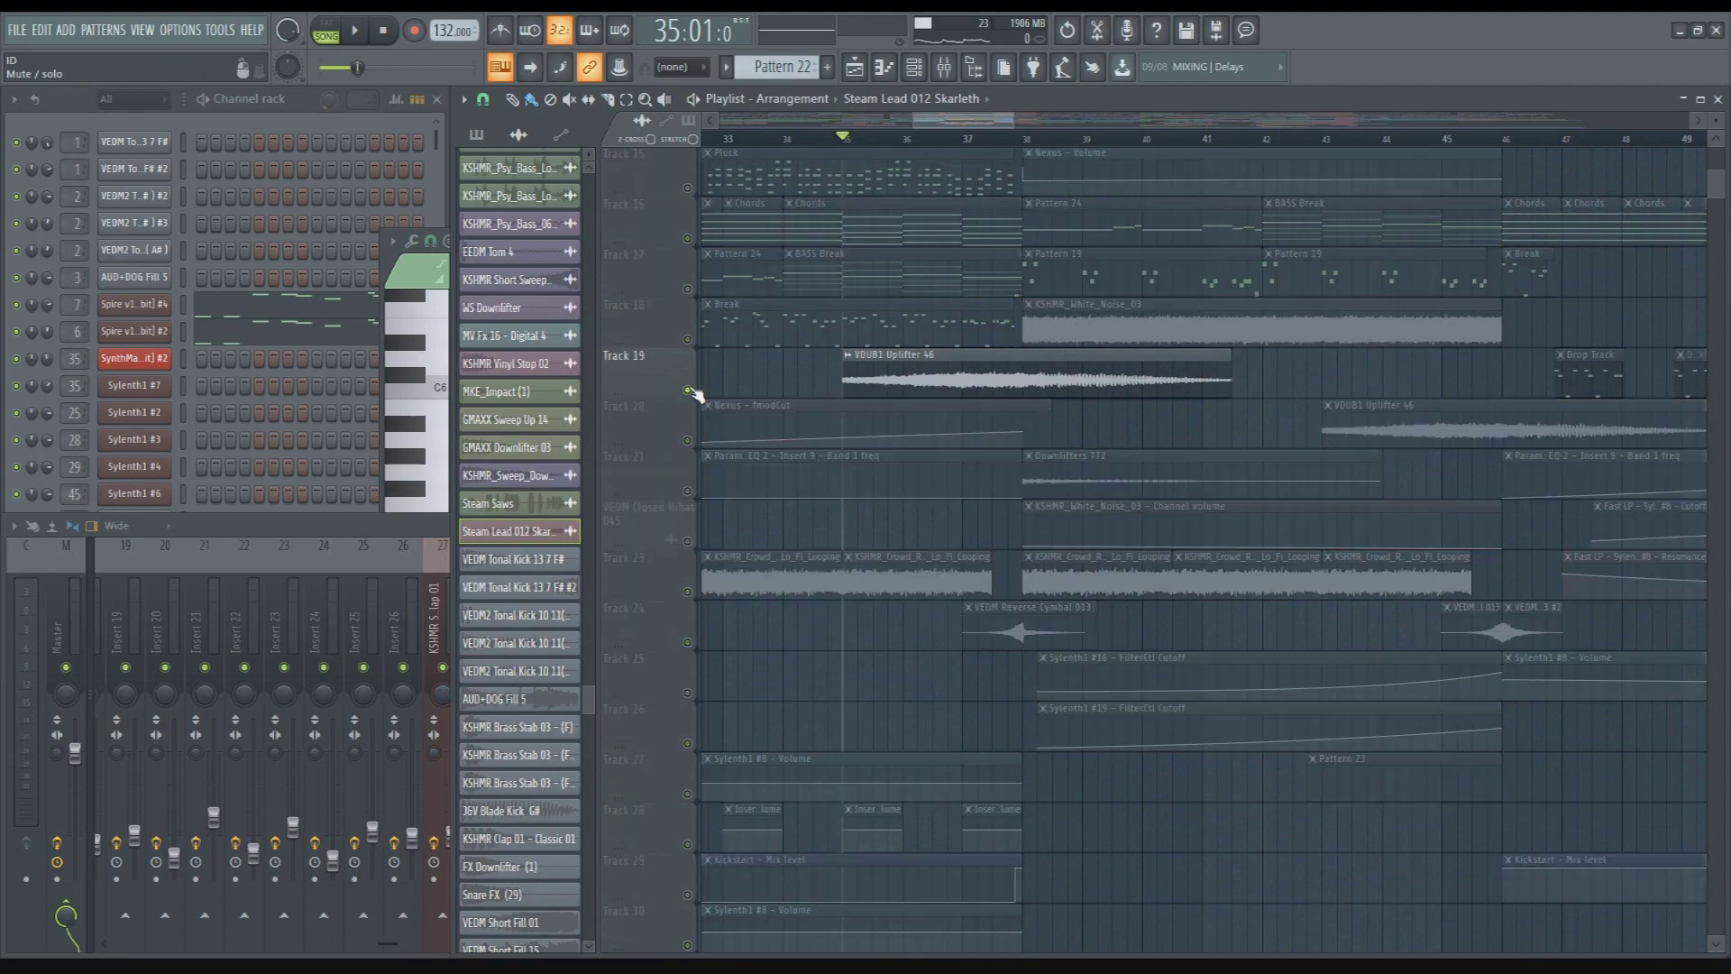